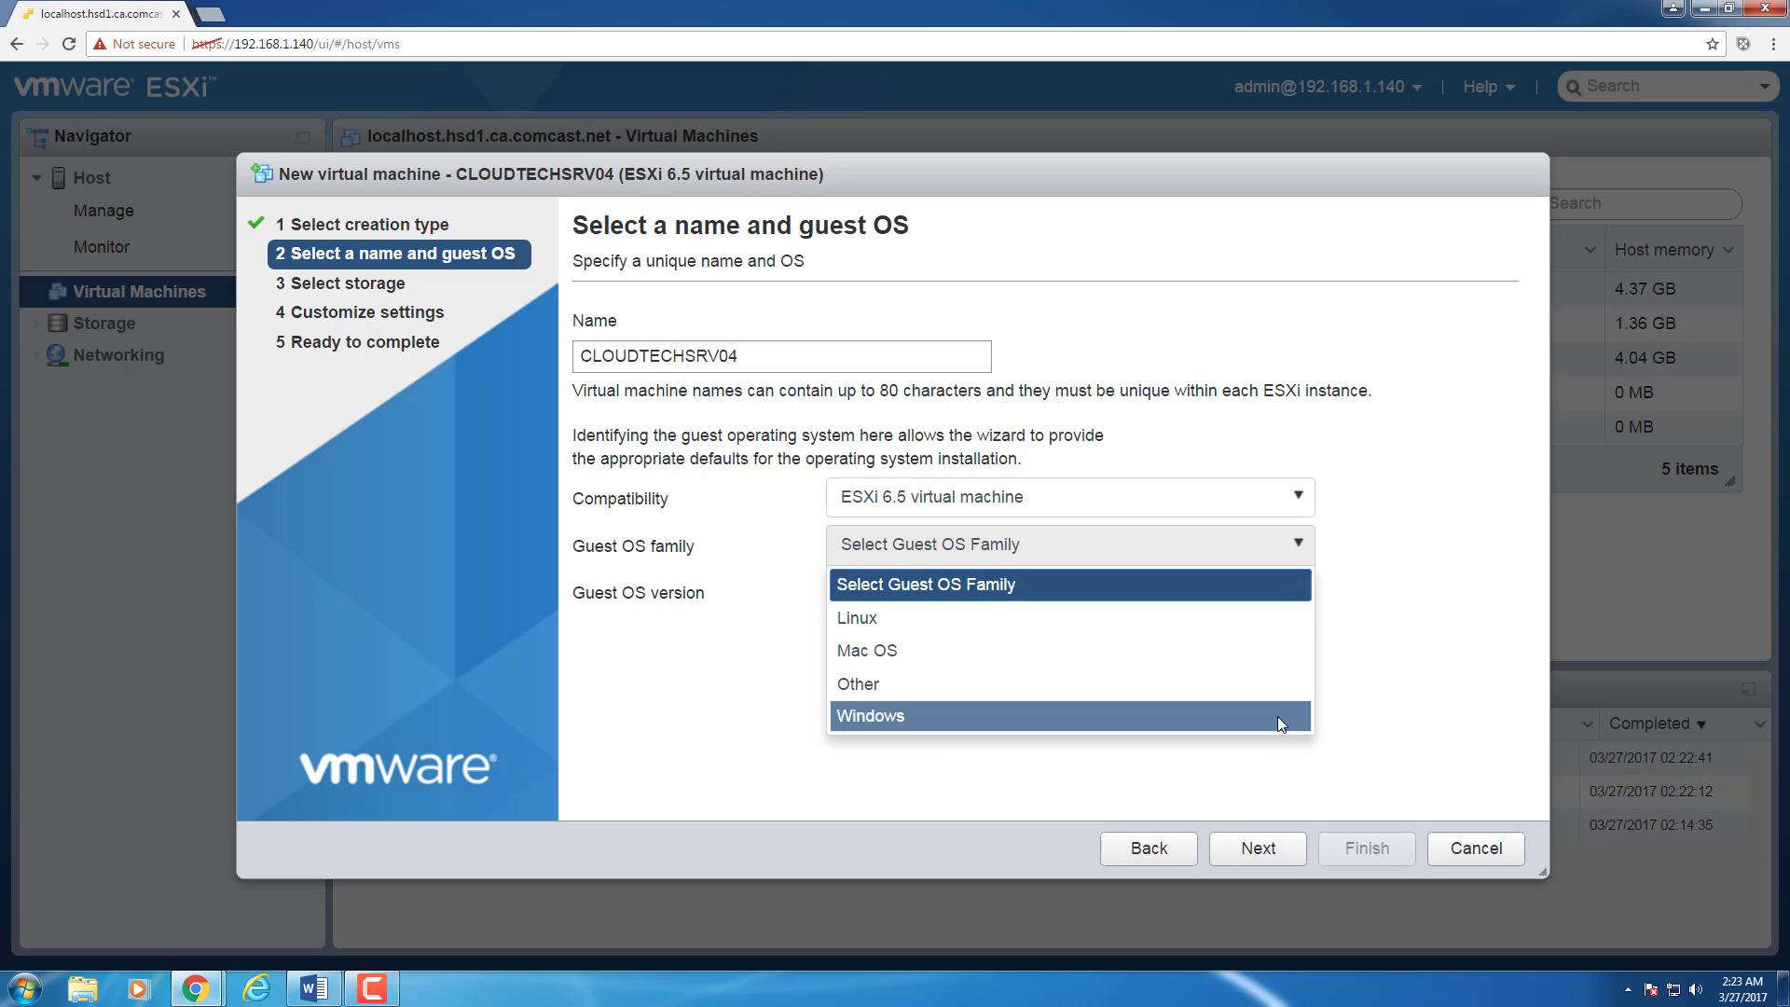
Step: Choose Windows Server 2016 (64-bit) as the guest OS and keep datastore1 for storage
{"action": "left_click", "coordinate": [1277, 716]}
{"action": "left_click", "coordinate": [1298, 591]}
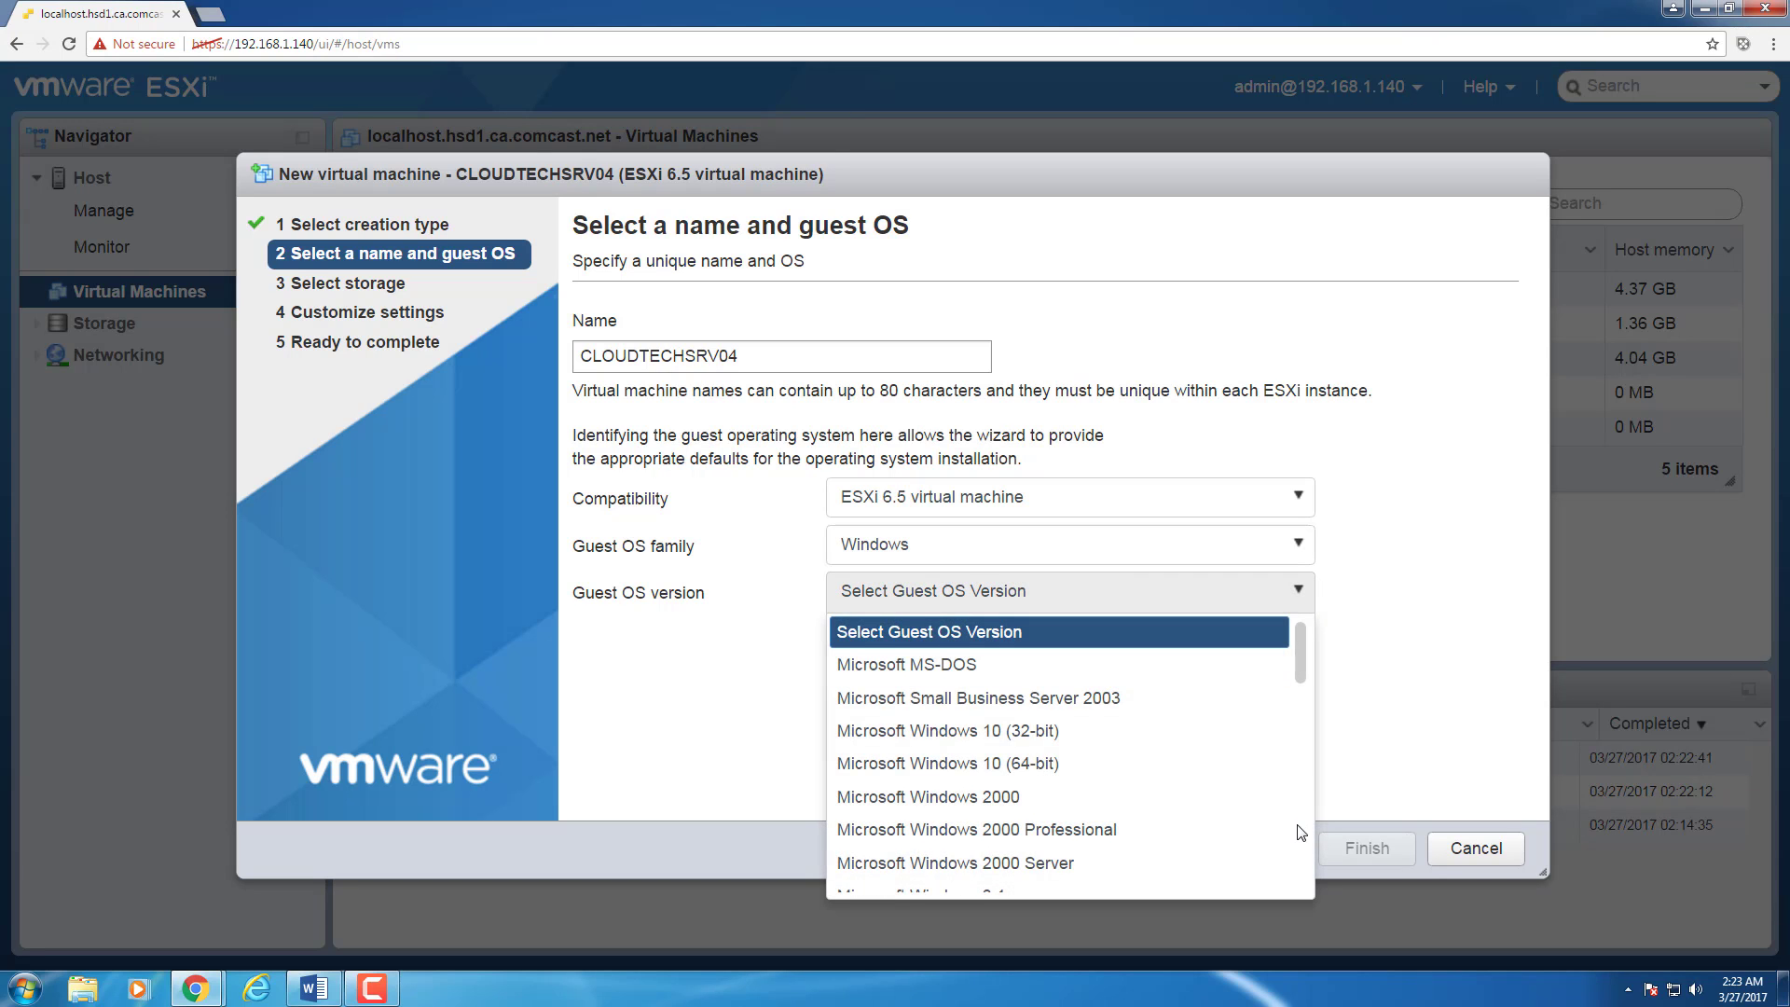
{"action": "scroll", "coordinate": [1301, 831], "scroll_direction": "down", "scroll_amount": 8}
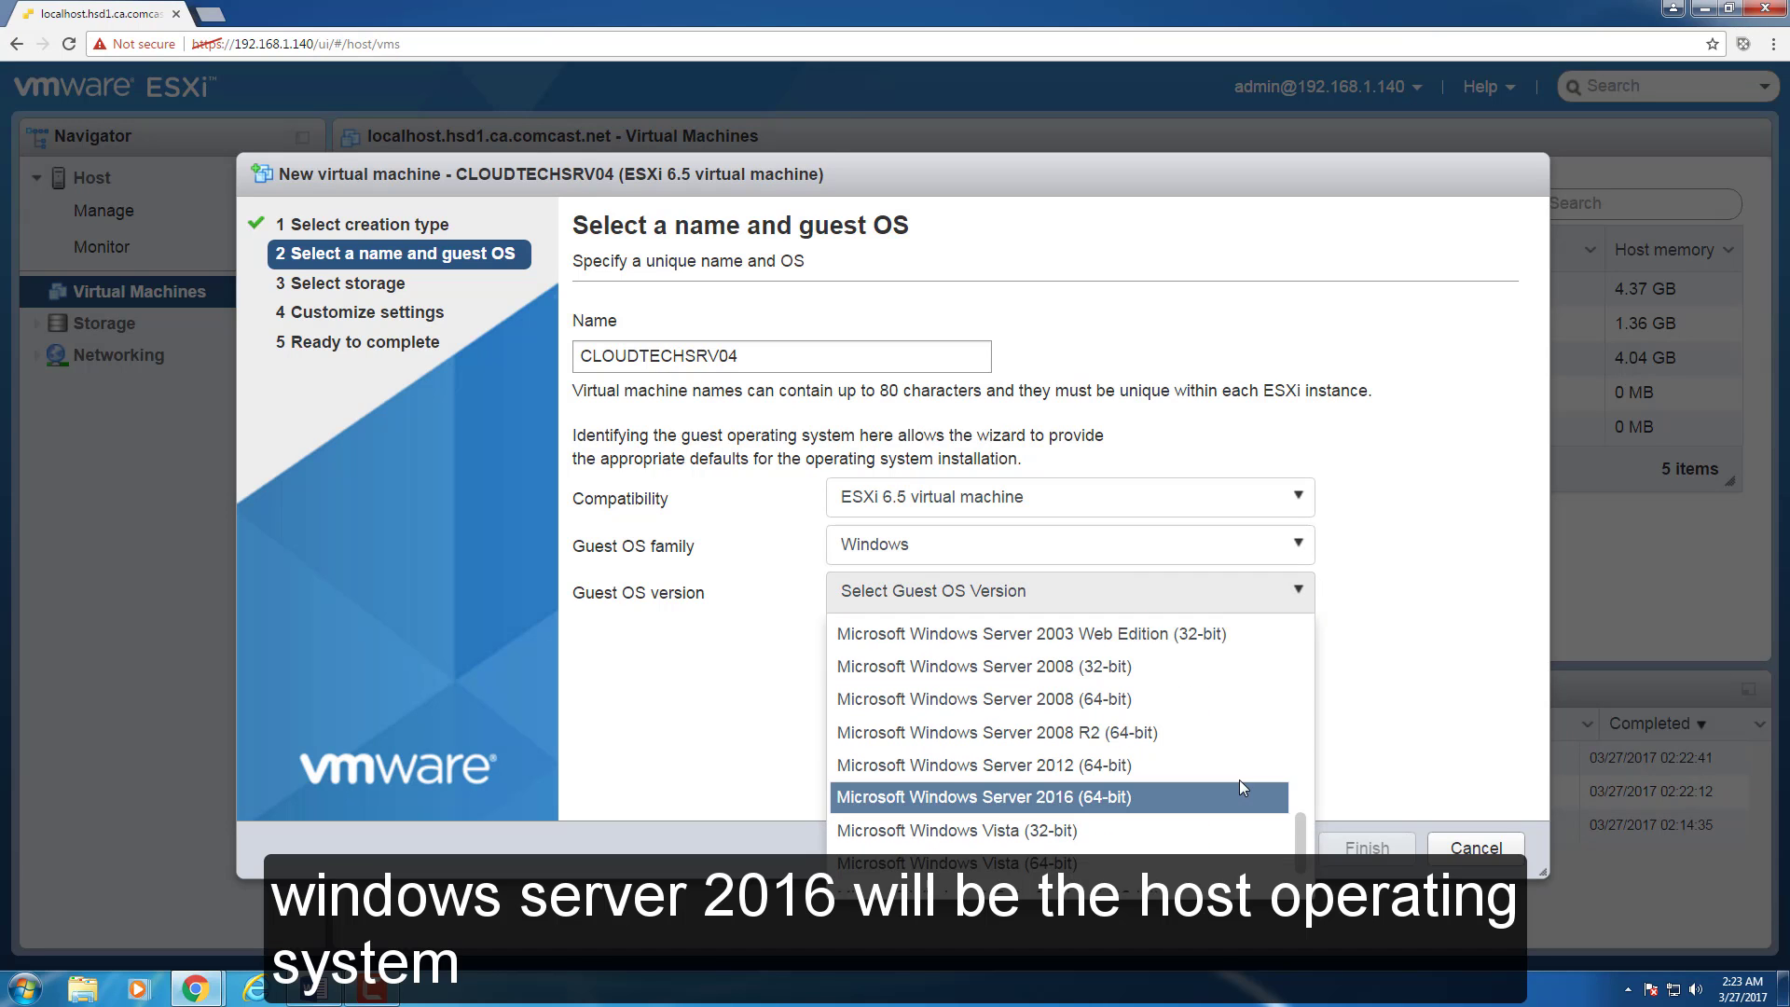
{"action": "left_click", "coordinate": [1231, 796]}
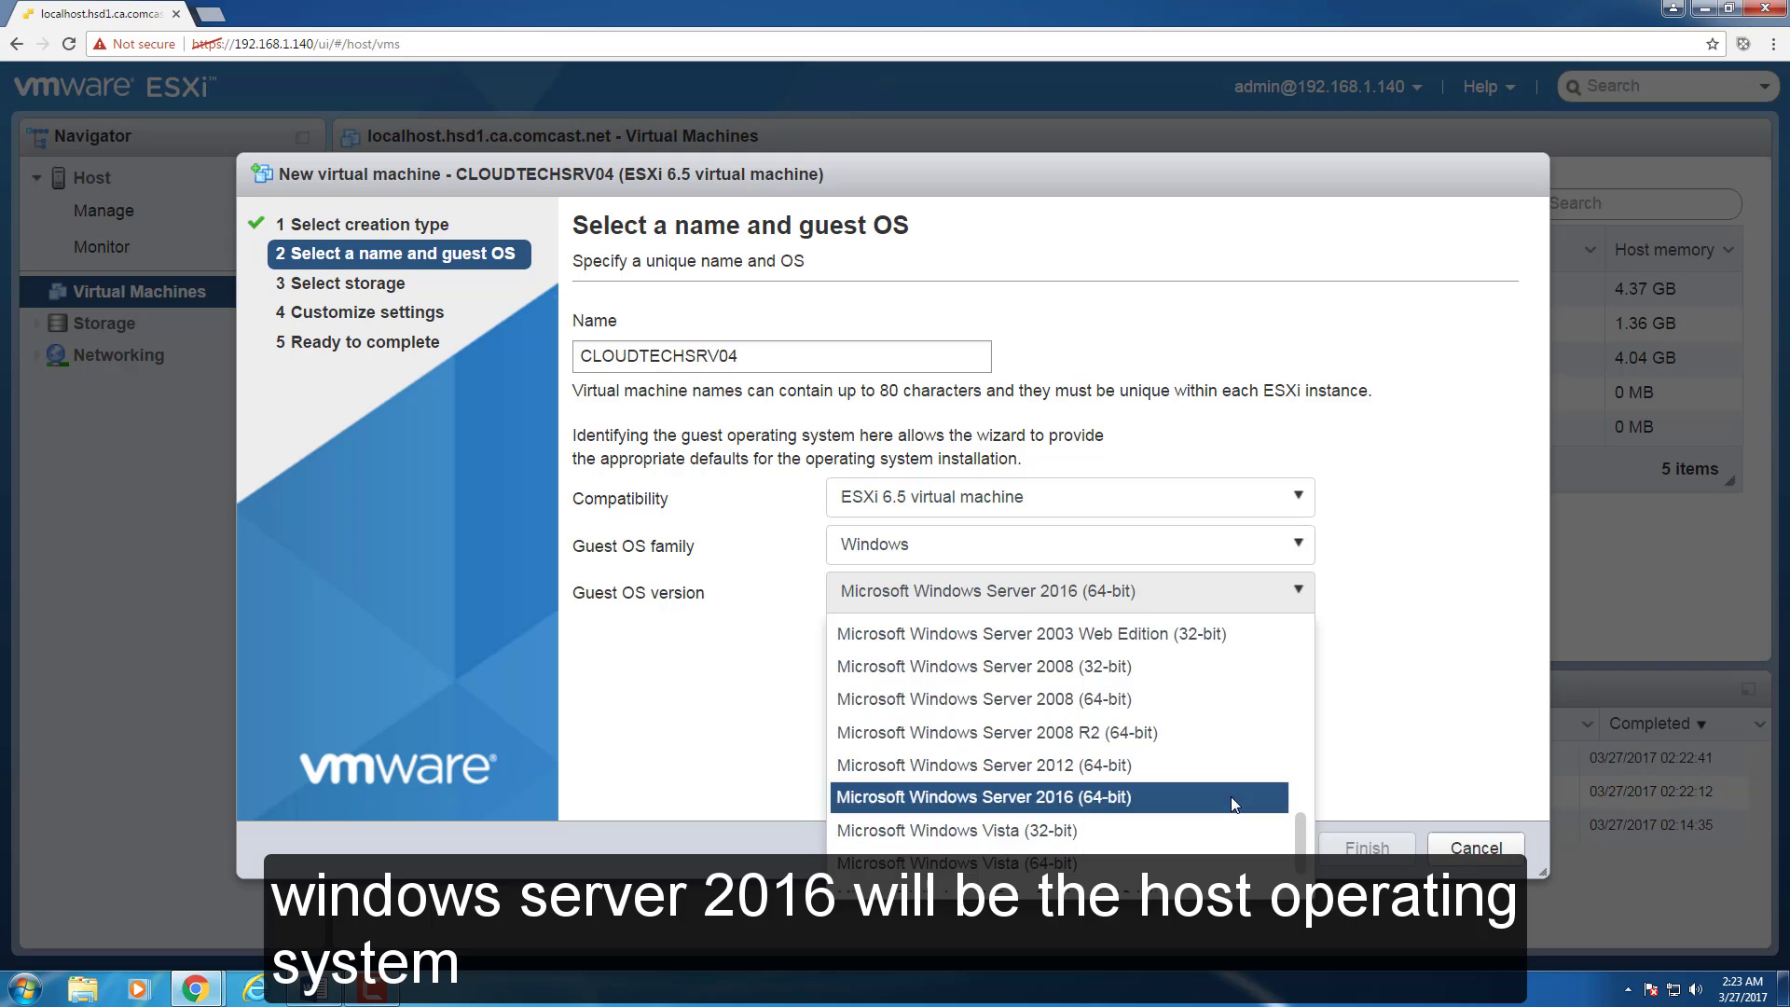
{"action": "left_click", "coordinate": [1259, 846]}
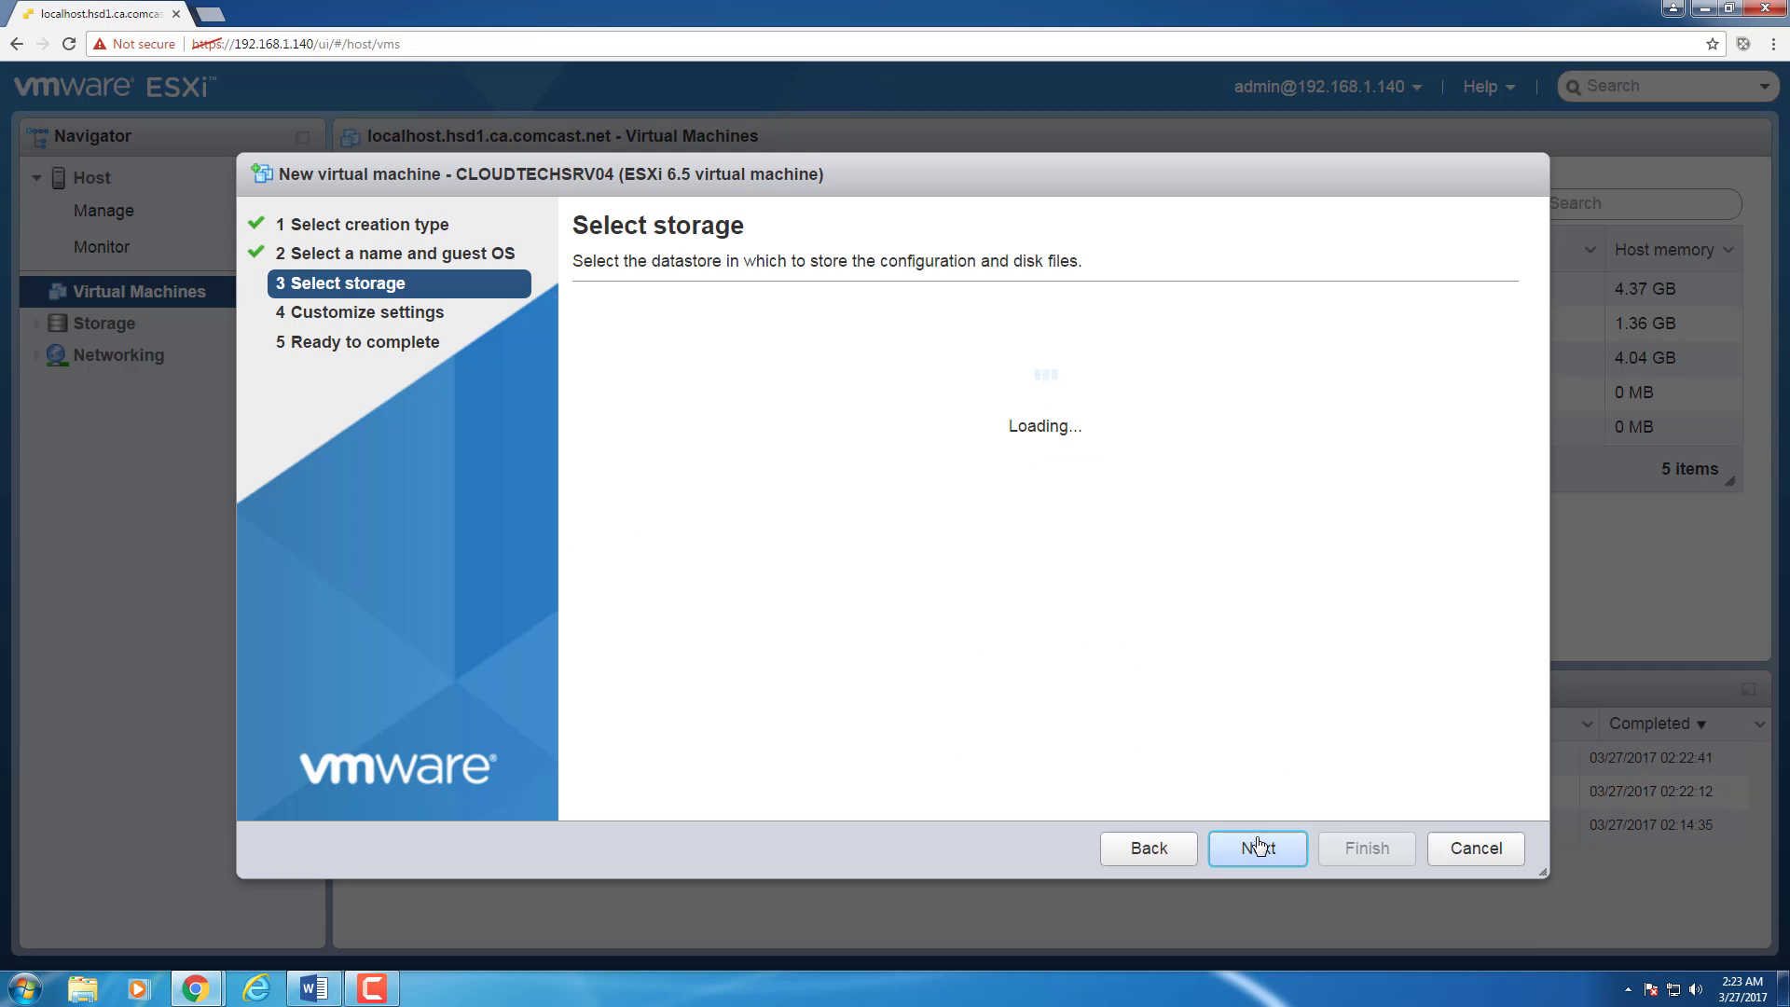
{"action": "left_click", "coordinate": [1258, 846]}
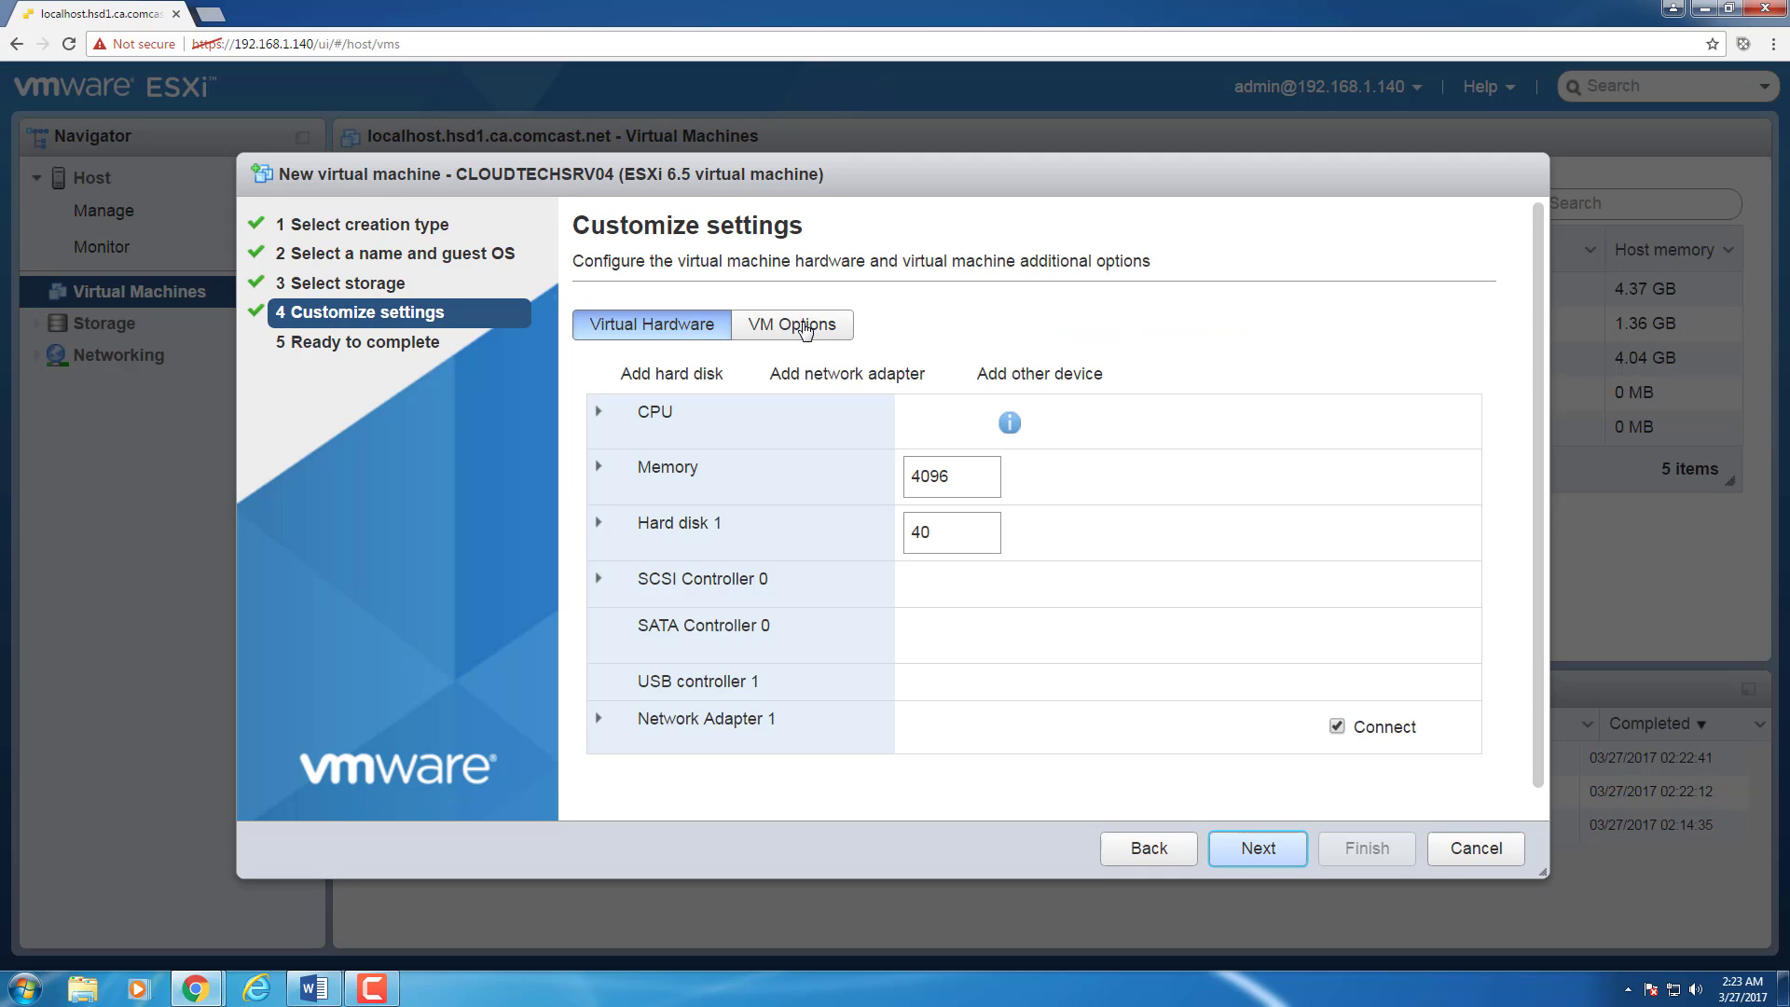
Step: Give the VM 2 CPUs, 8192 MB memory and a 50 GB hard disk
{"action": "left_click", "coordinate": [803, 326]}
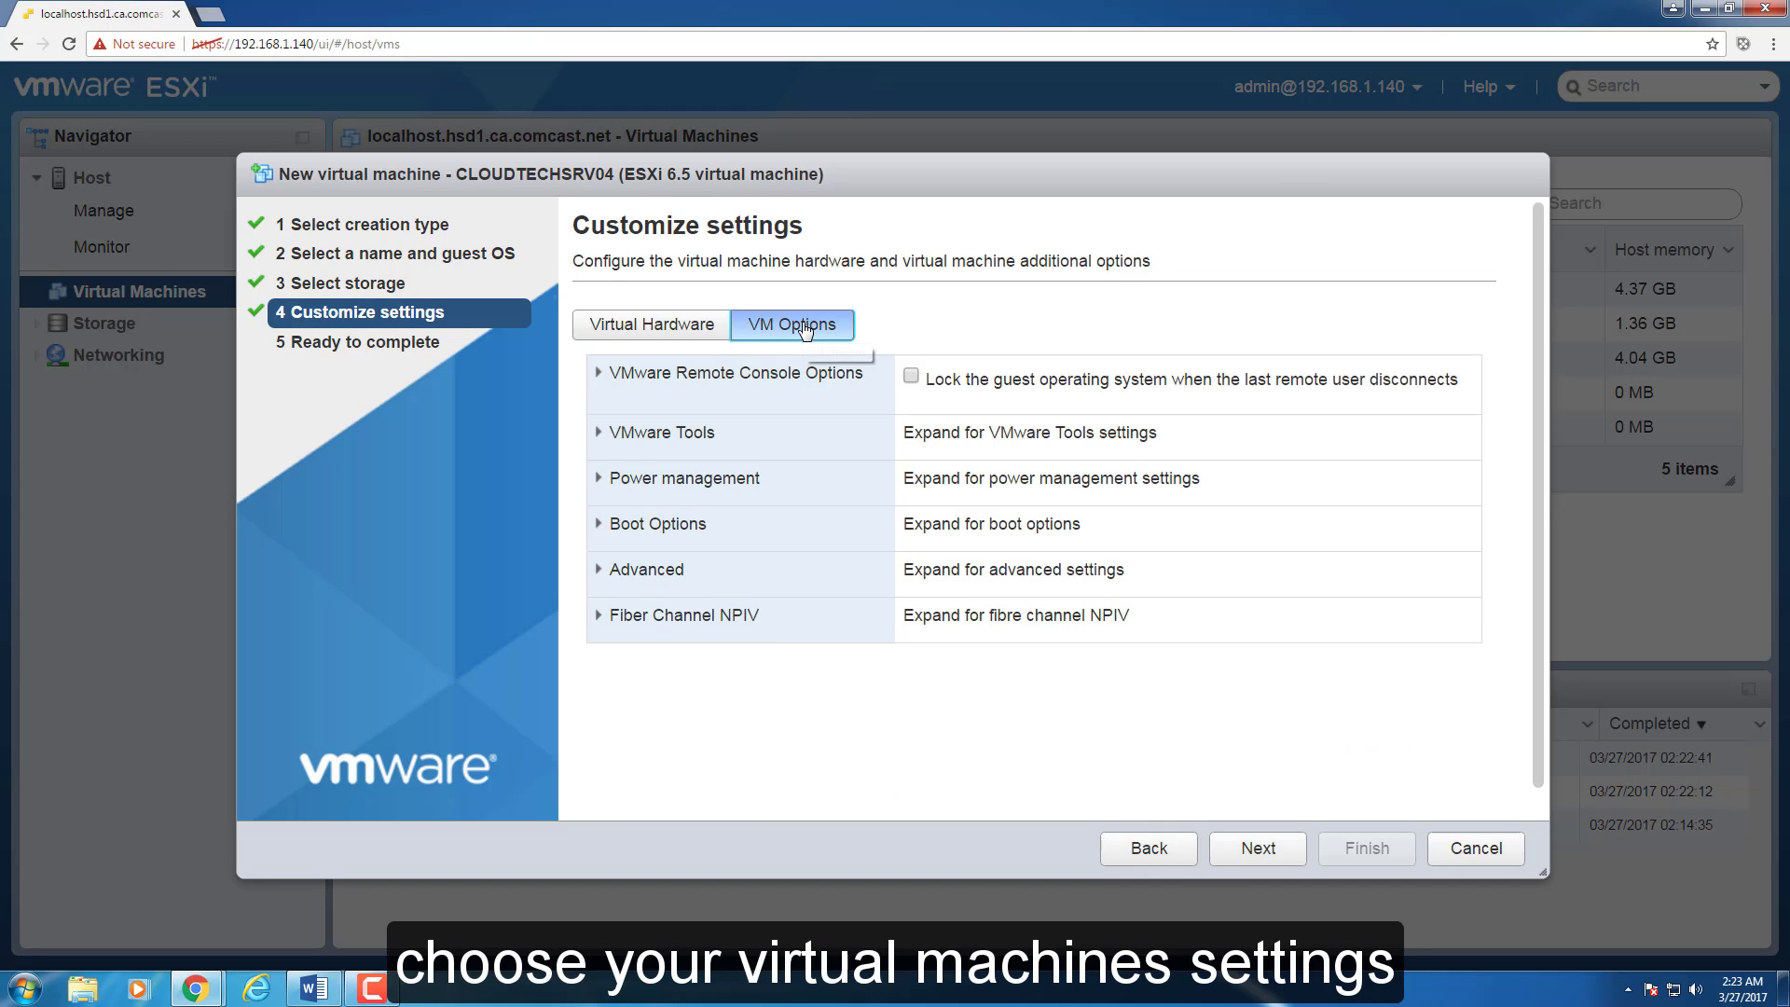
{"action": "left_click", "coordinate": [628, 478]}
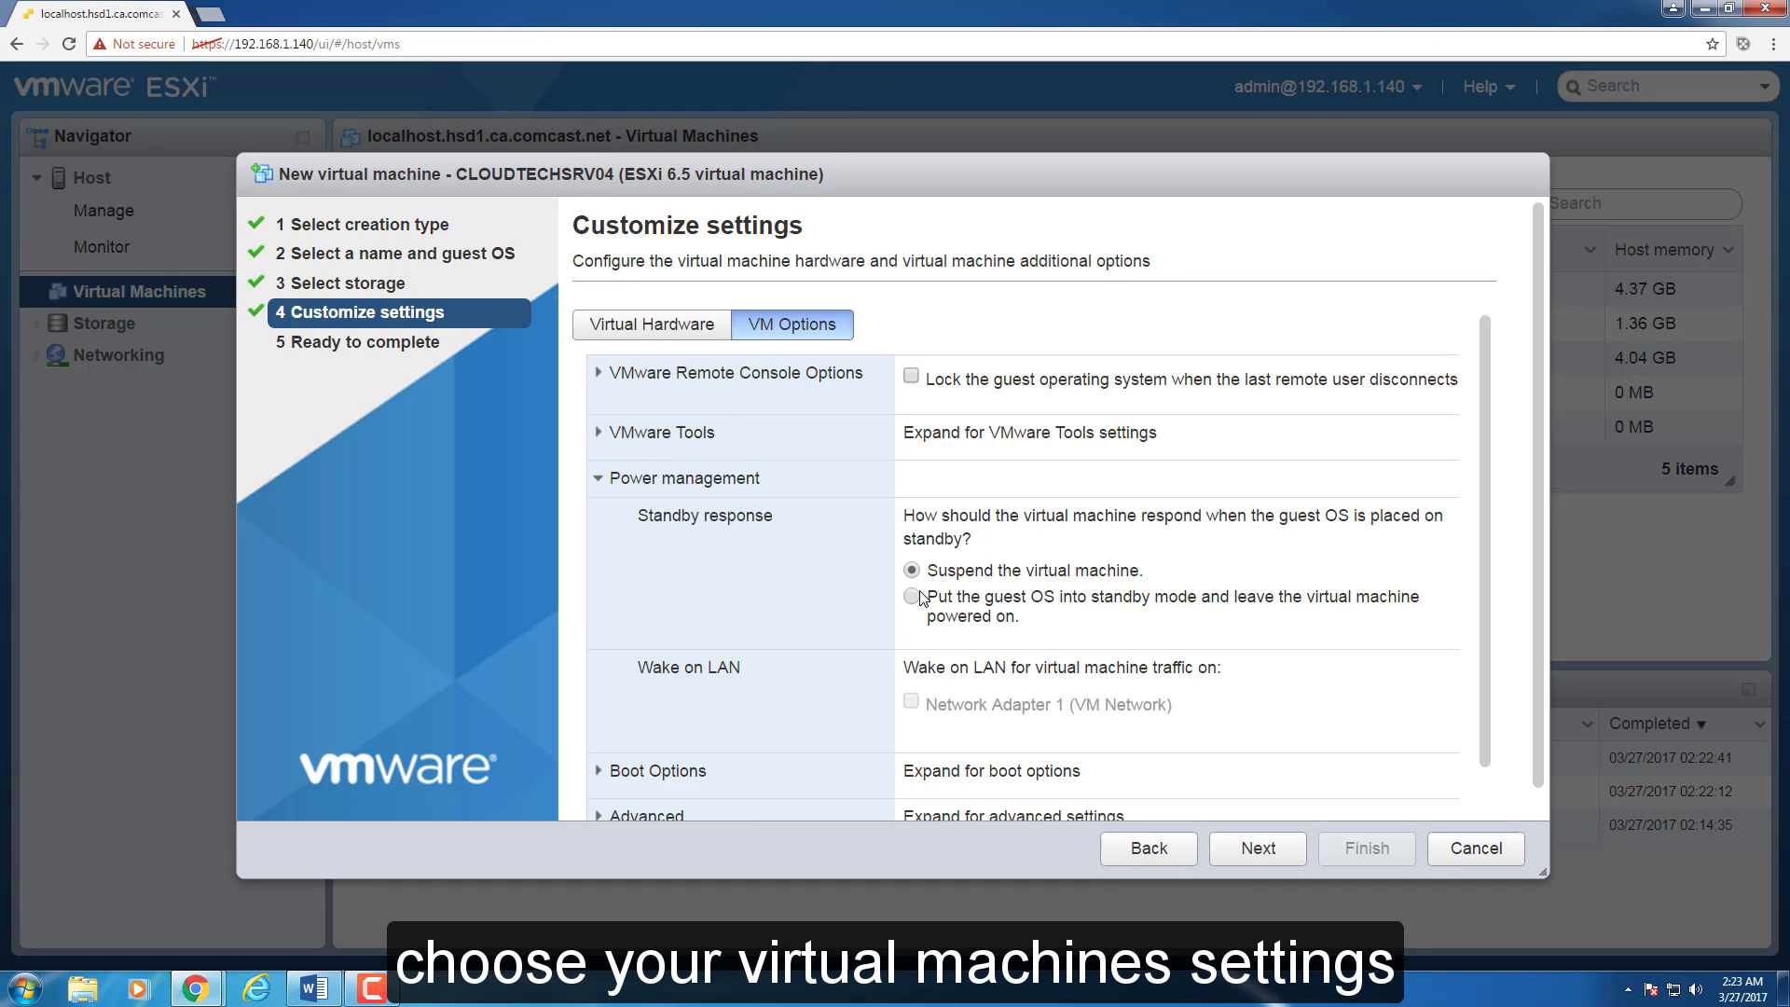
{"action": "left_click", "coordinate": [652, 325]}
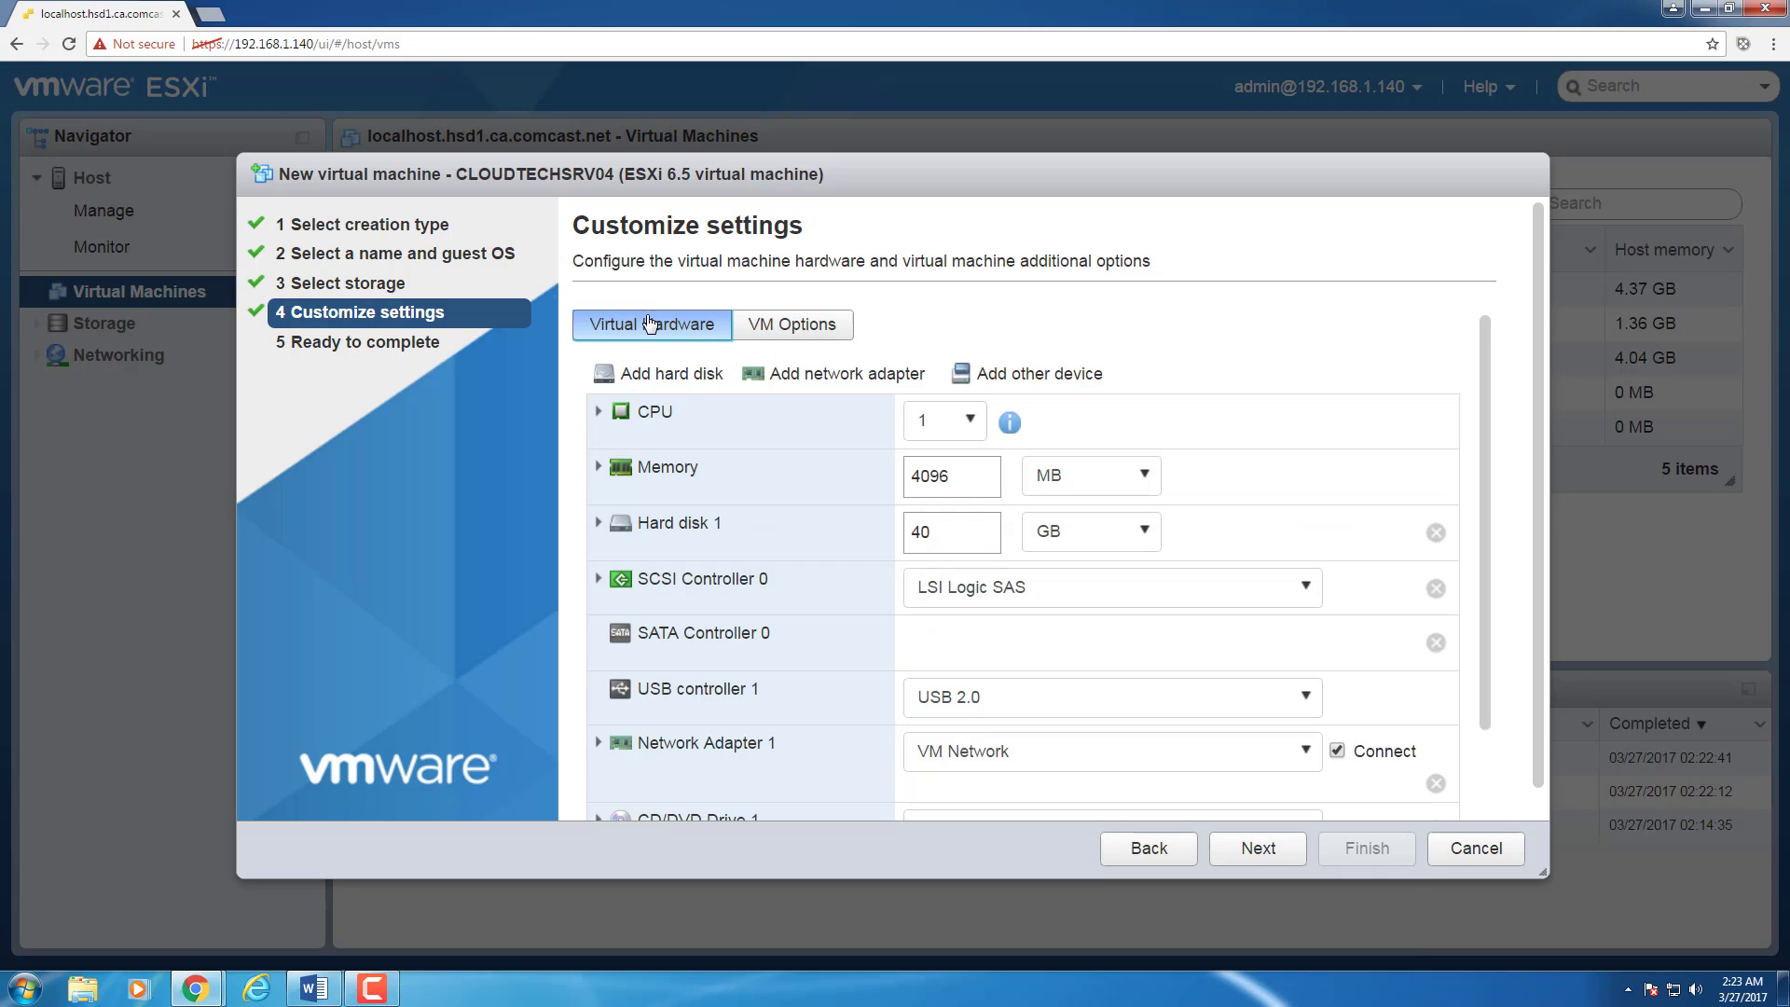
{"action": "left_click", "coordinate": [947, 427]}
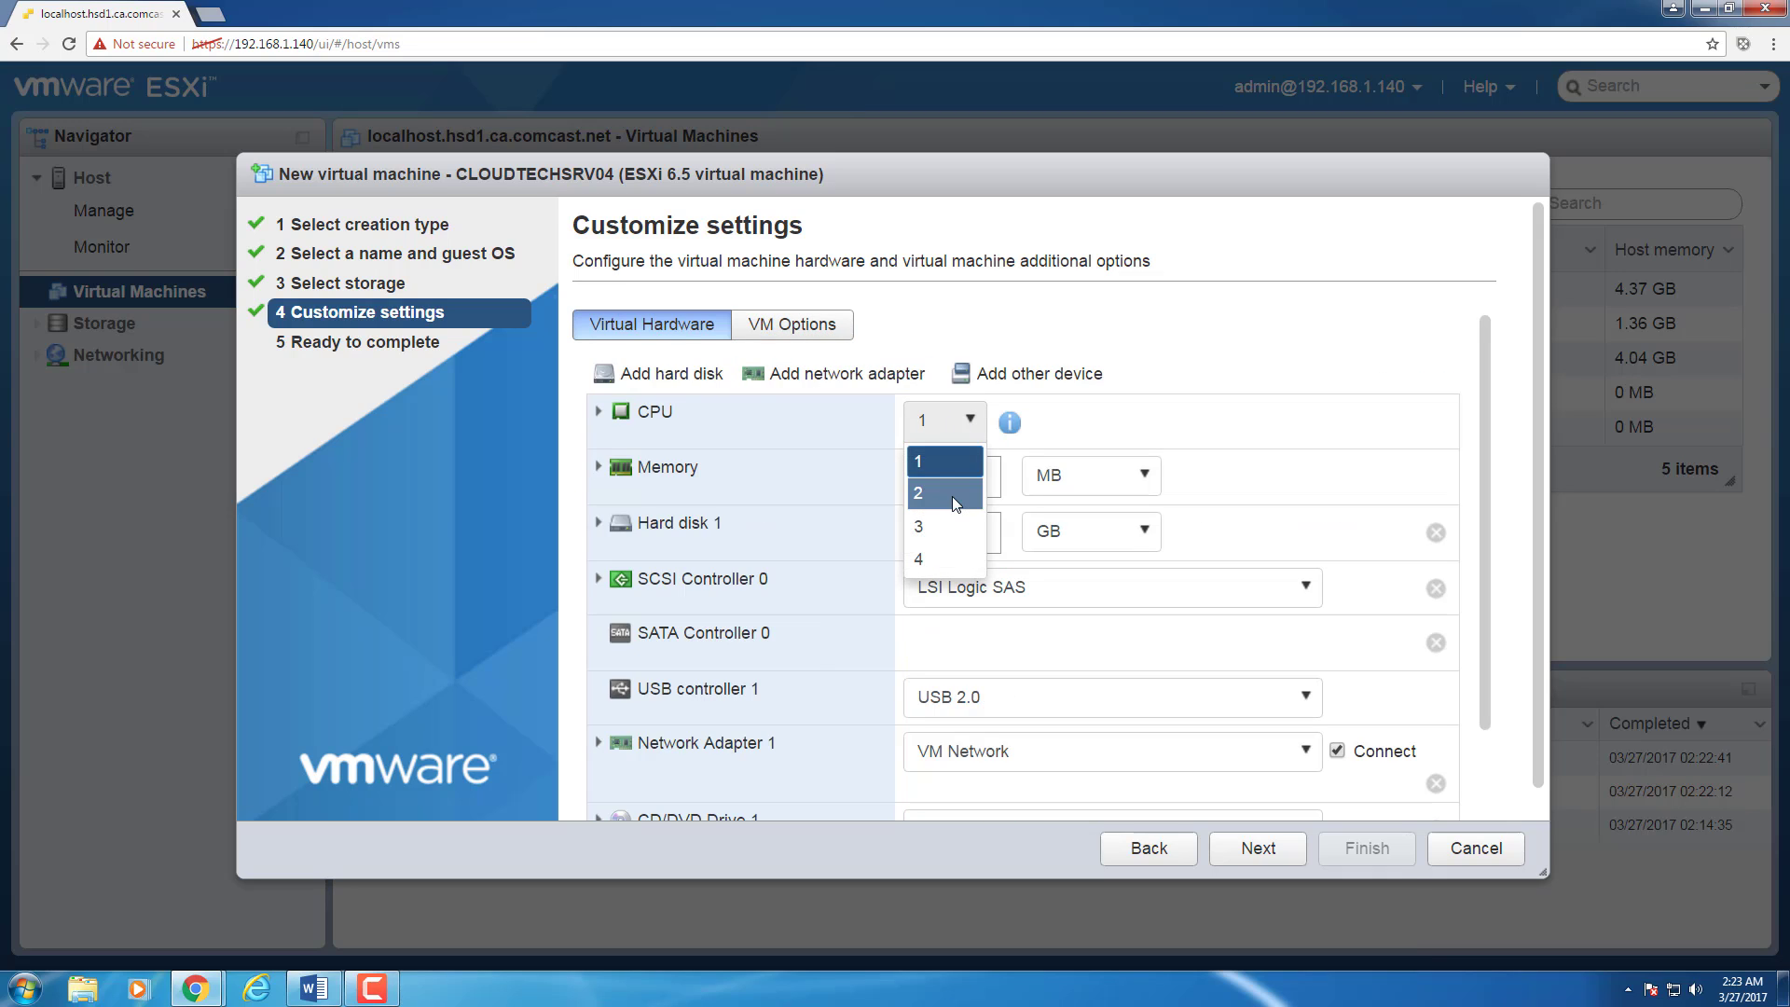
{"action": "left_click", "coordinate": [953, 496]}
{"action": "double_click", "coordinate": [972, 480]}
{"action": "type", "text": "8192"}
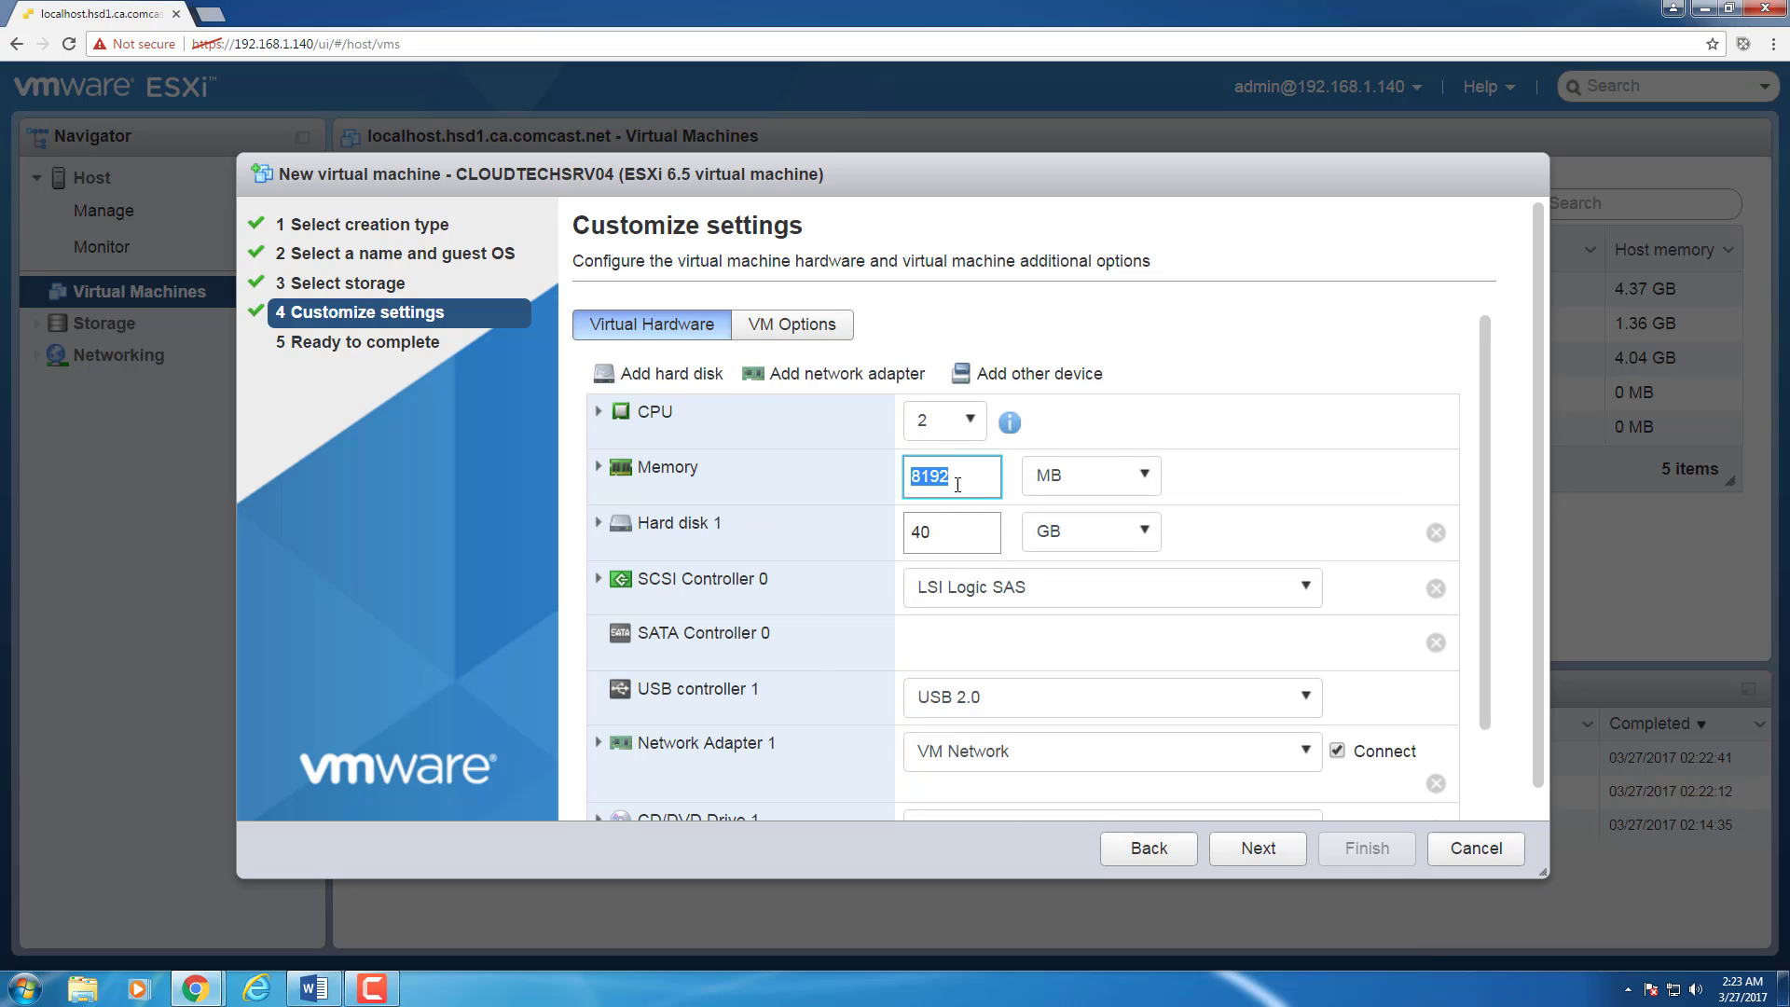
{"action": "double_click", "coordinate": [927, 528]}
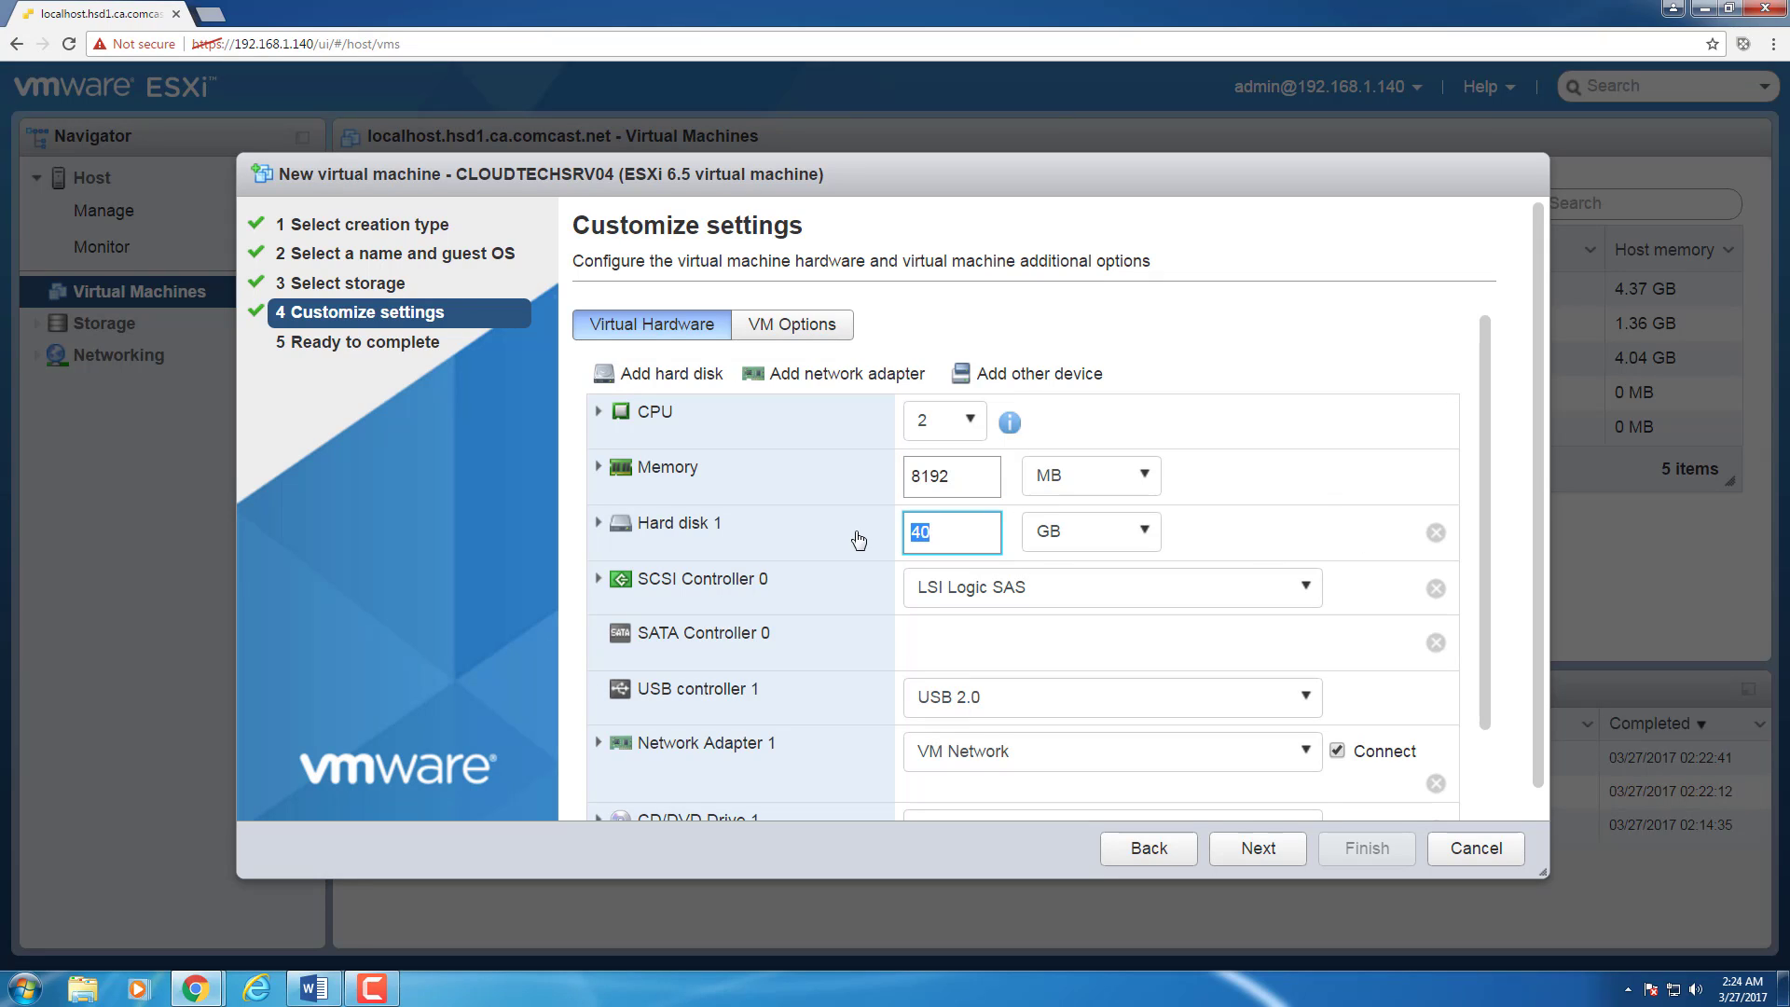
{"action": "type", "text": "50"}
{"action": "scroll", "coordinate": [1490, 740], "scroll_direction": "down", "scroll_amount": 3}
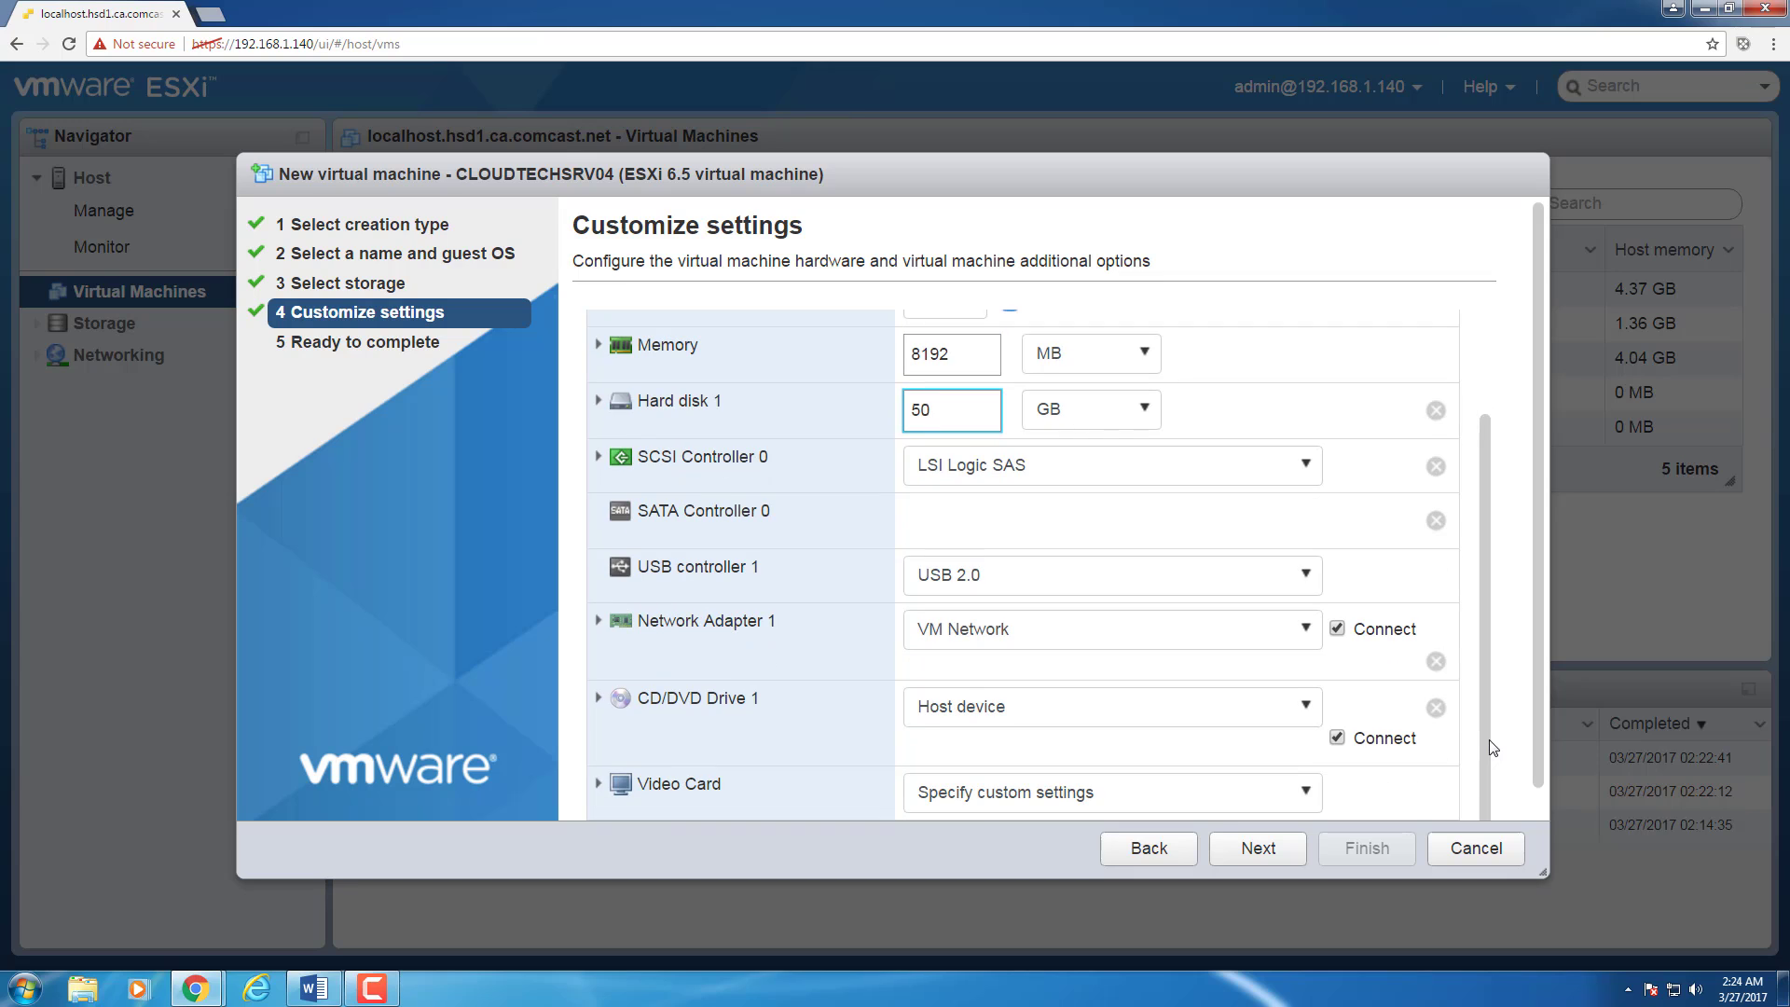
{"action": "left_click", "coordinate": [1285, 709]}
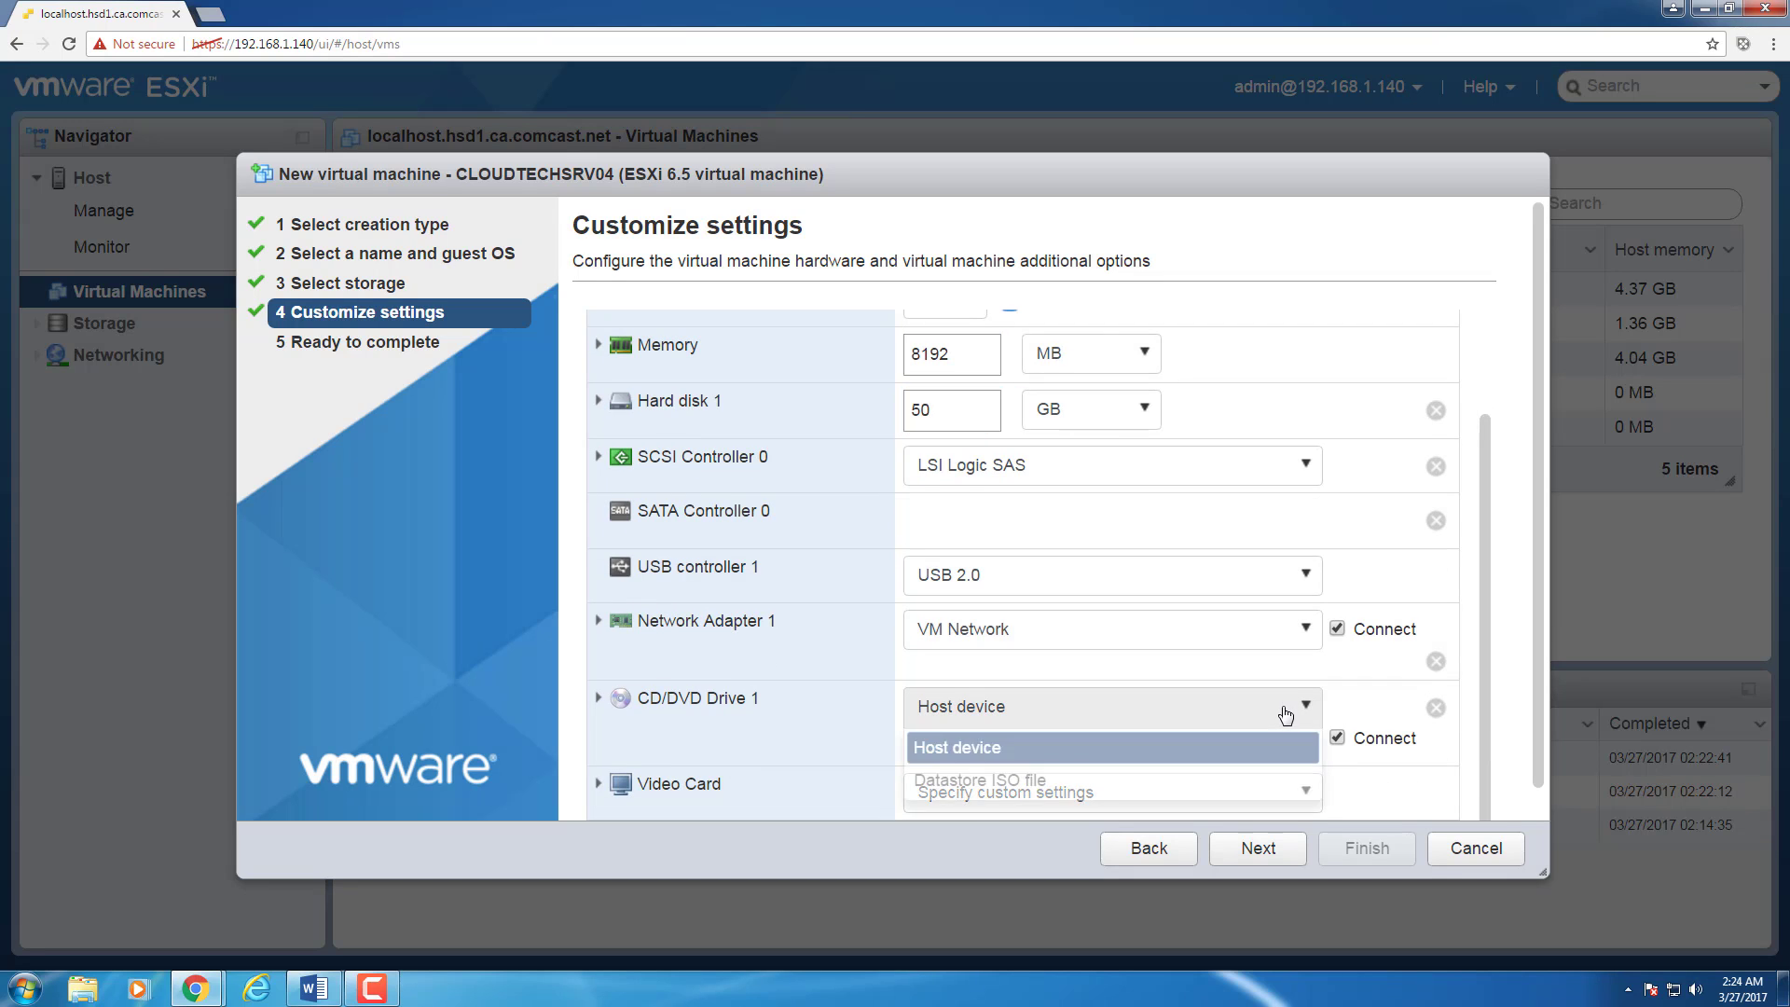
Step: Attach Windows Server 2016 64-Bit.ISO from datastore1 to the CD/DVD drive
{"action": "left_click", "coordinate": [1113, 774]}
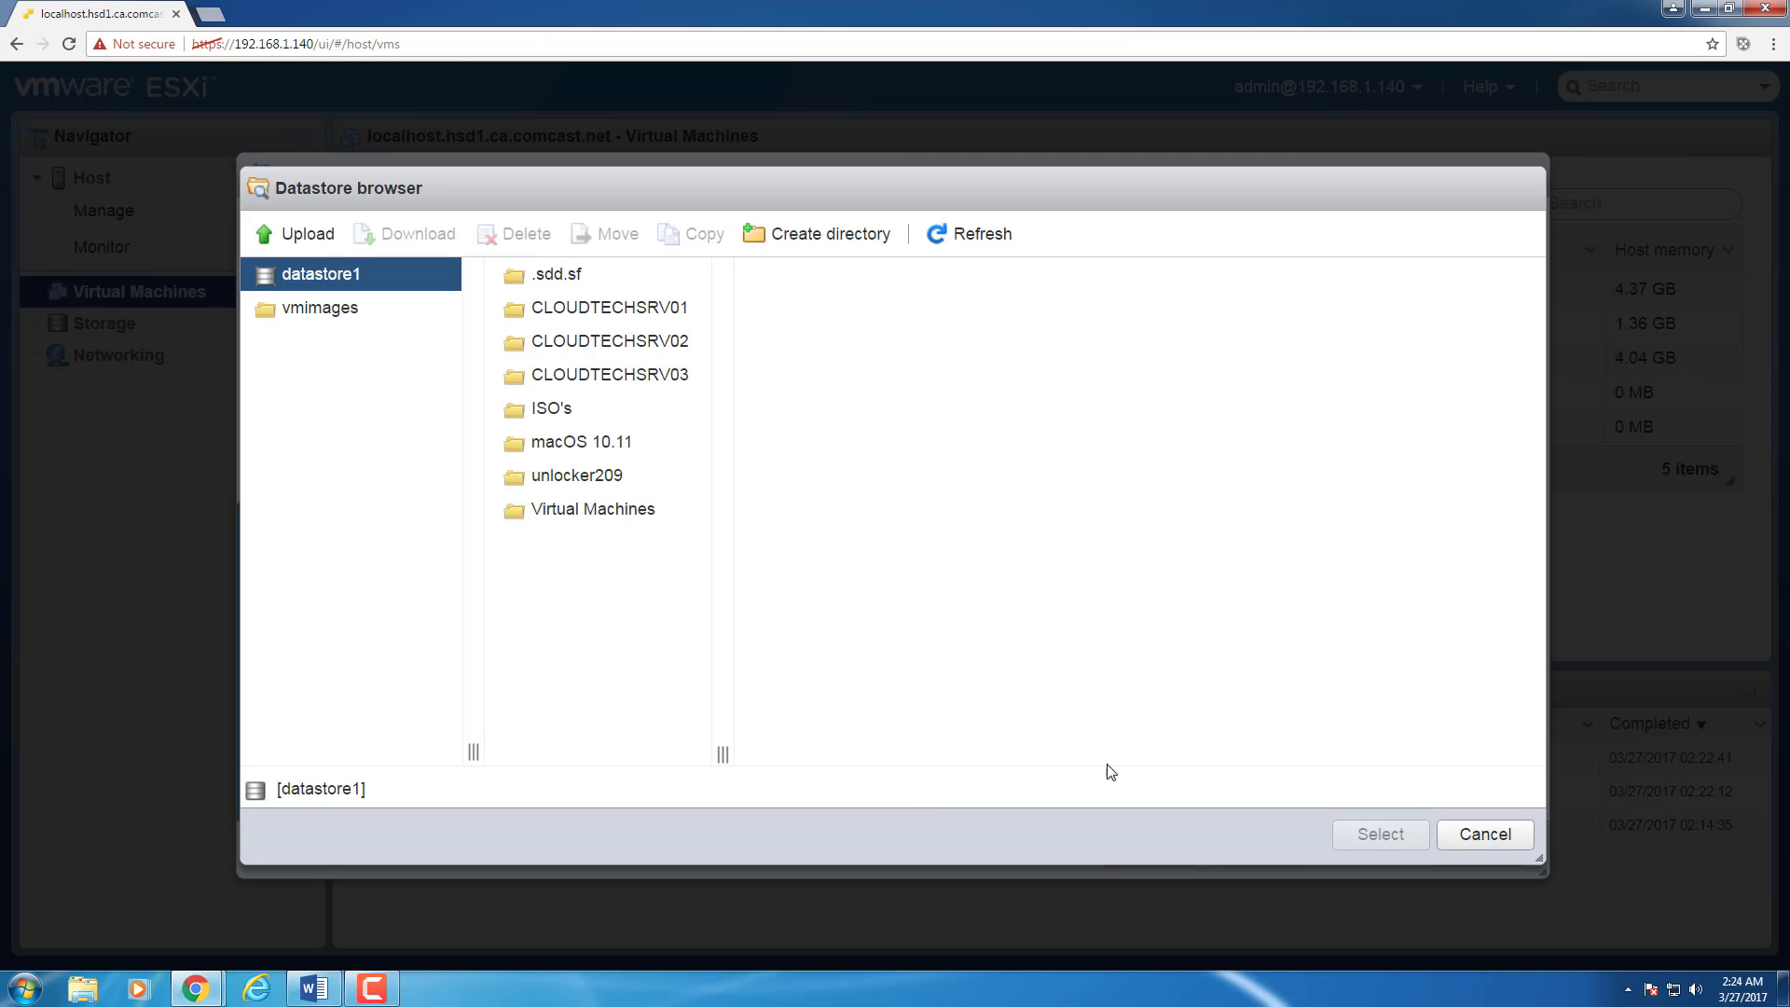
{"action": "left_click", "coordinate": [560, 410]}
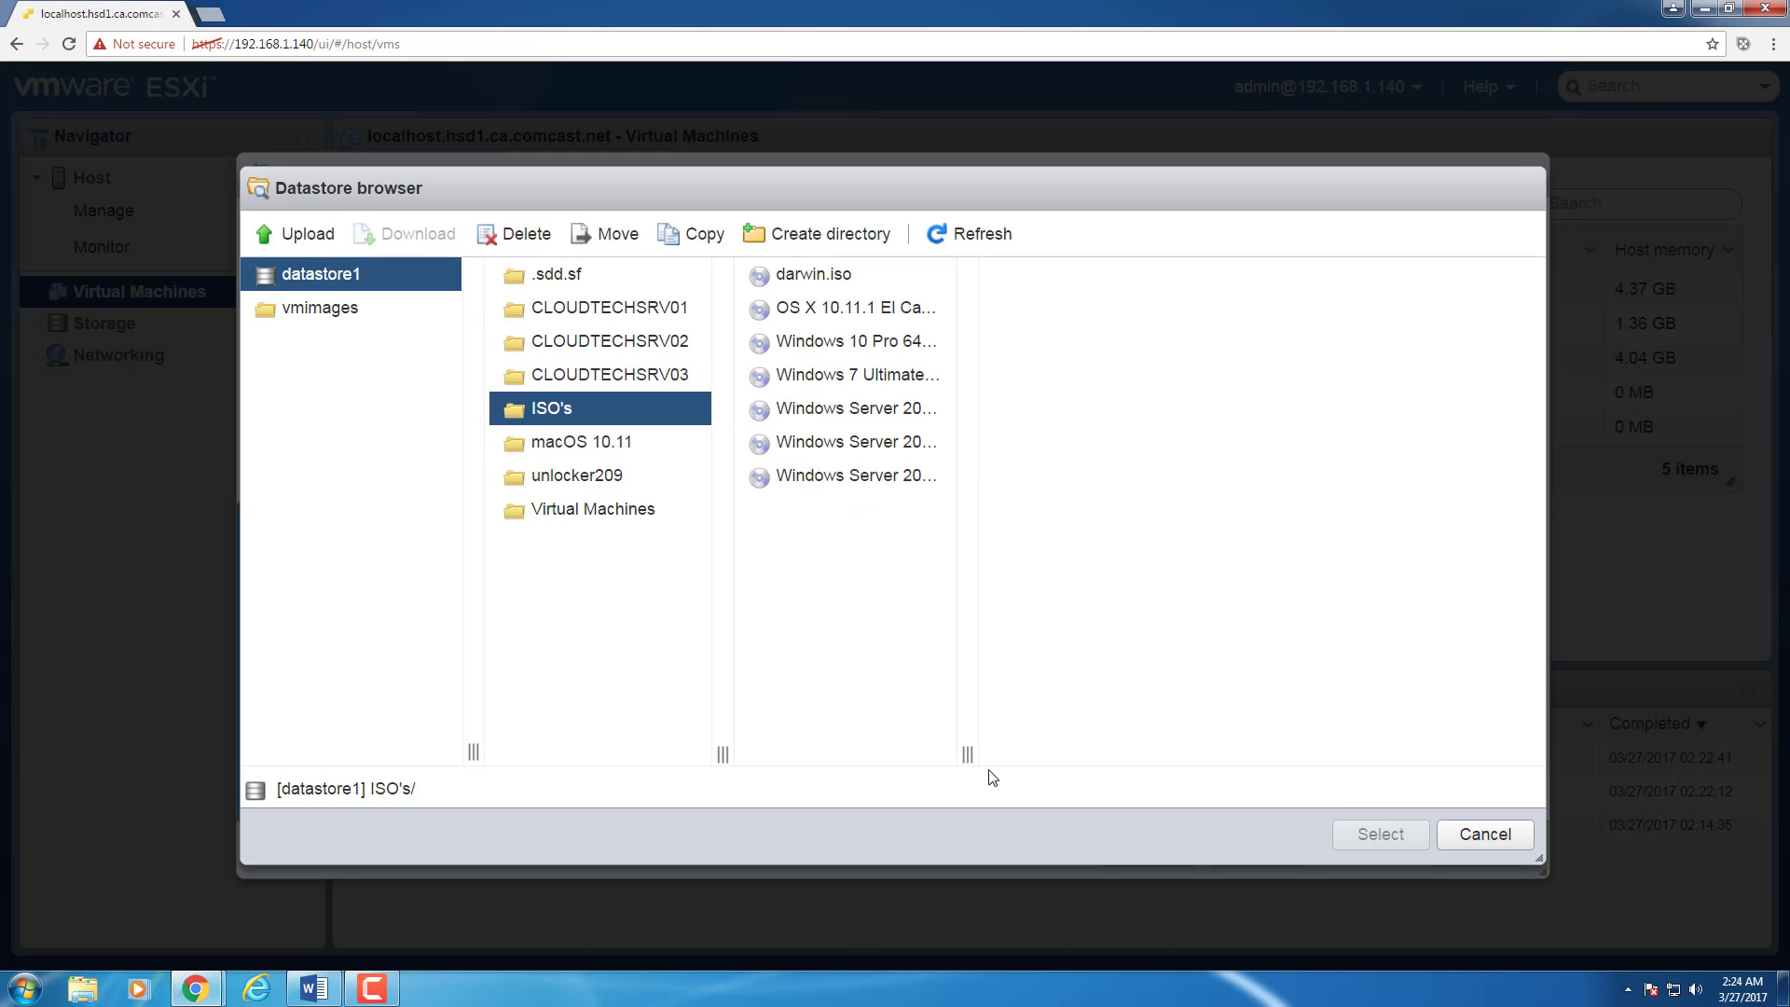
{"action": "left_click_drag", "start_coordinate": [967, 753], "coordinate": [1063, 753]}
{"action": "left_click", "coordinate": [943, 446]}
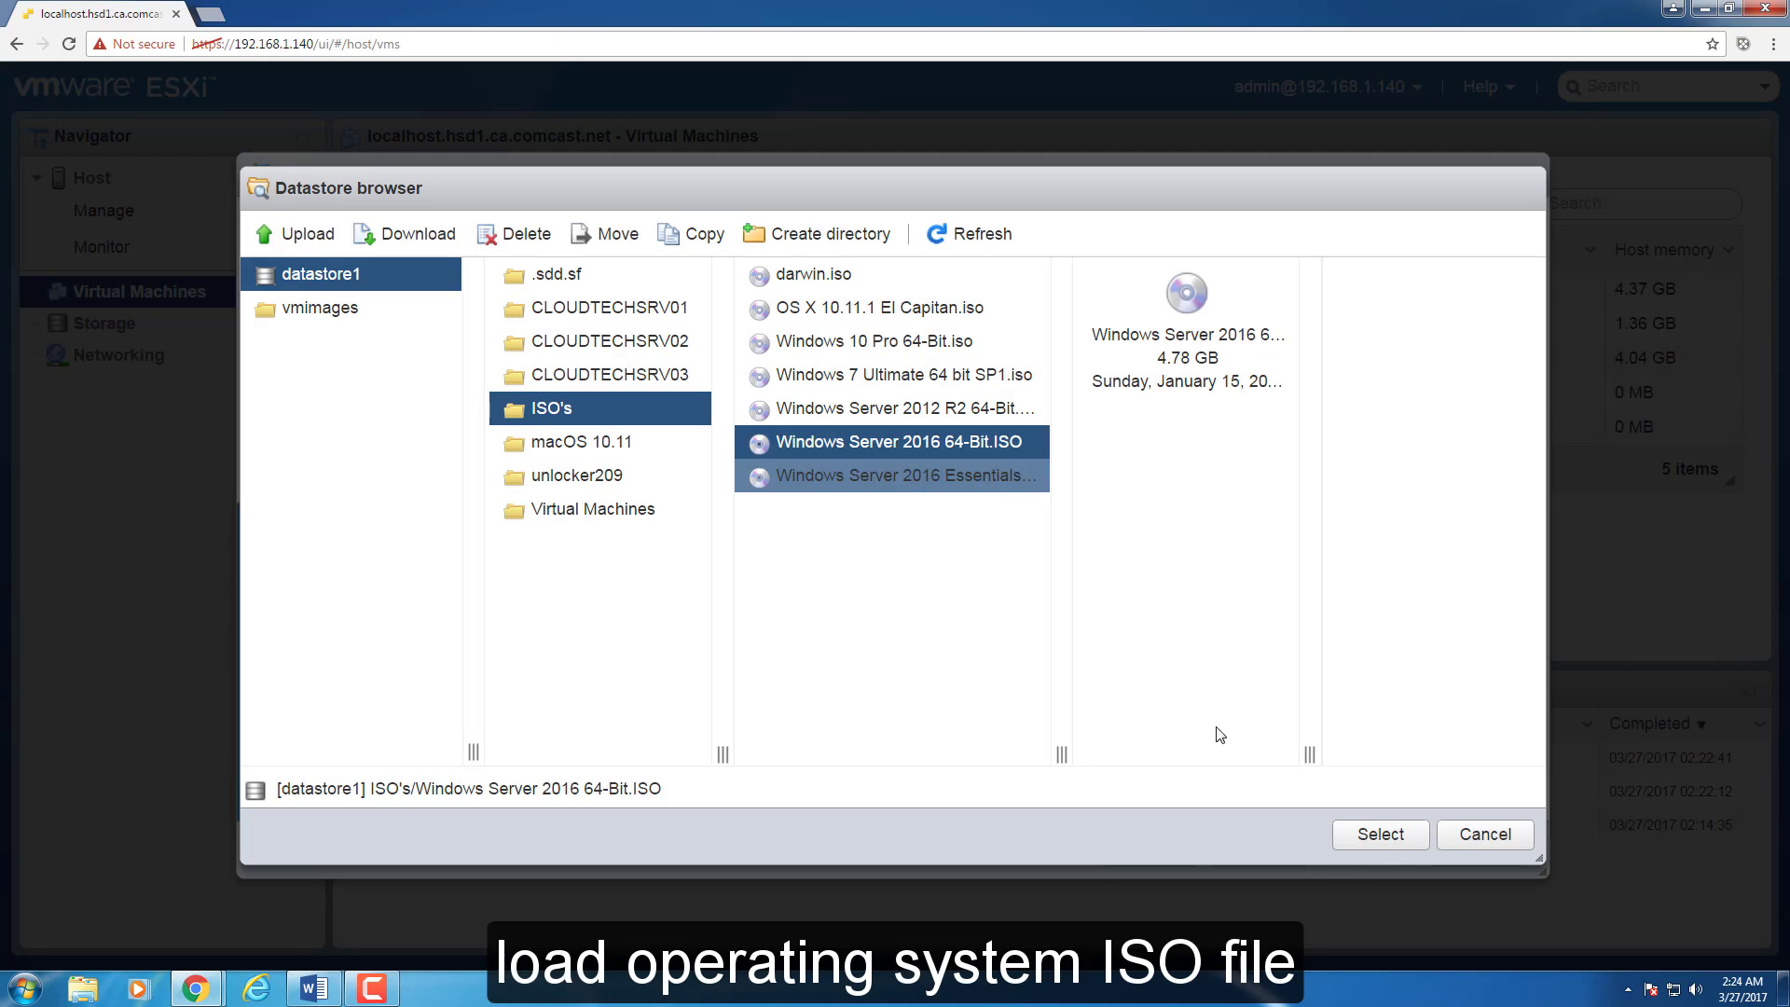
{"action": "left_click", "coordinate": [1381, 834]}
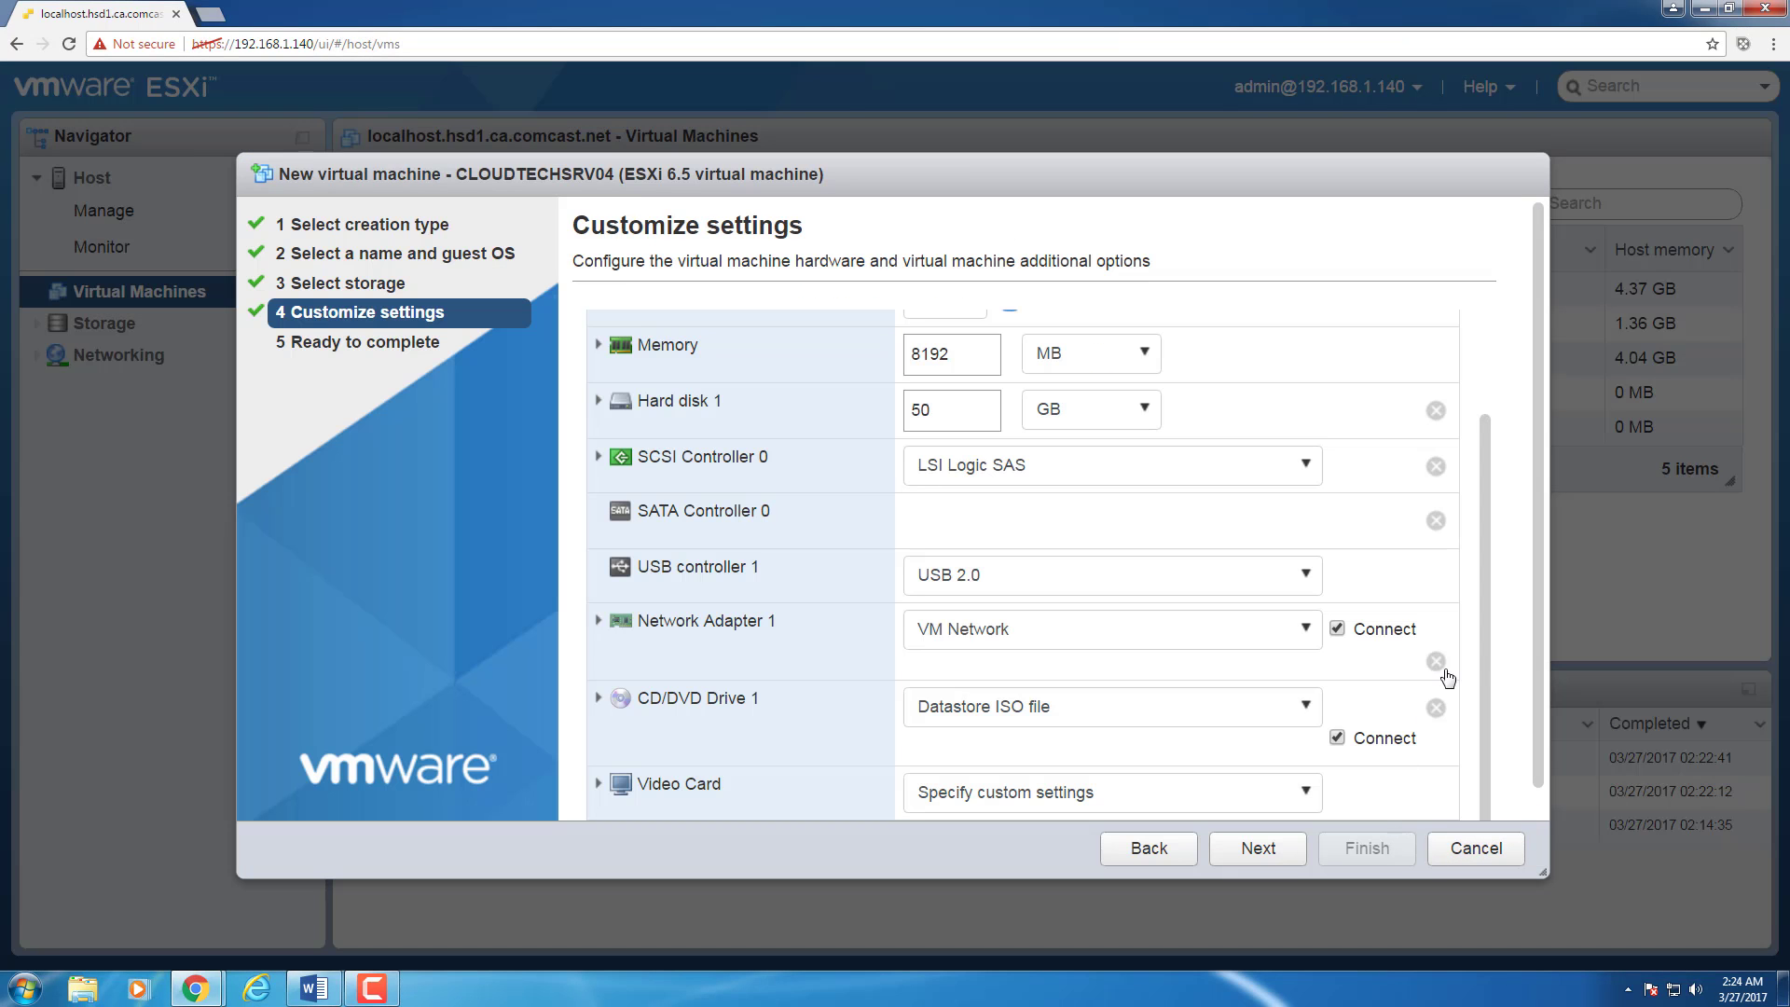
Step: Review the settings and finish creating CLOUDTECHSRV04
{"action": "left_click", "coordinate": [1301, 850]}
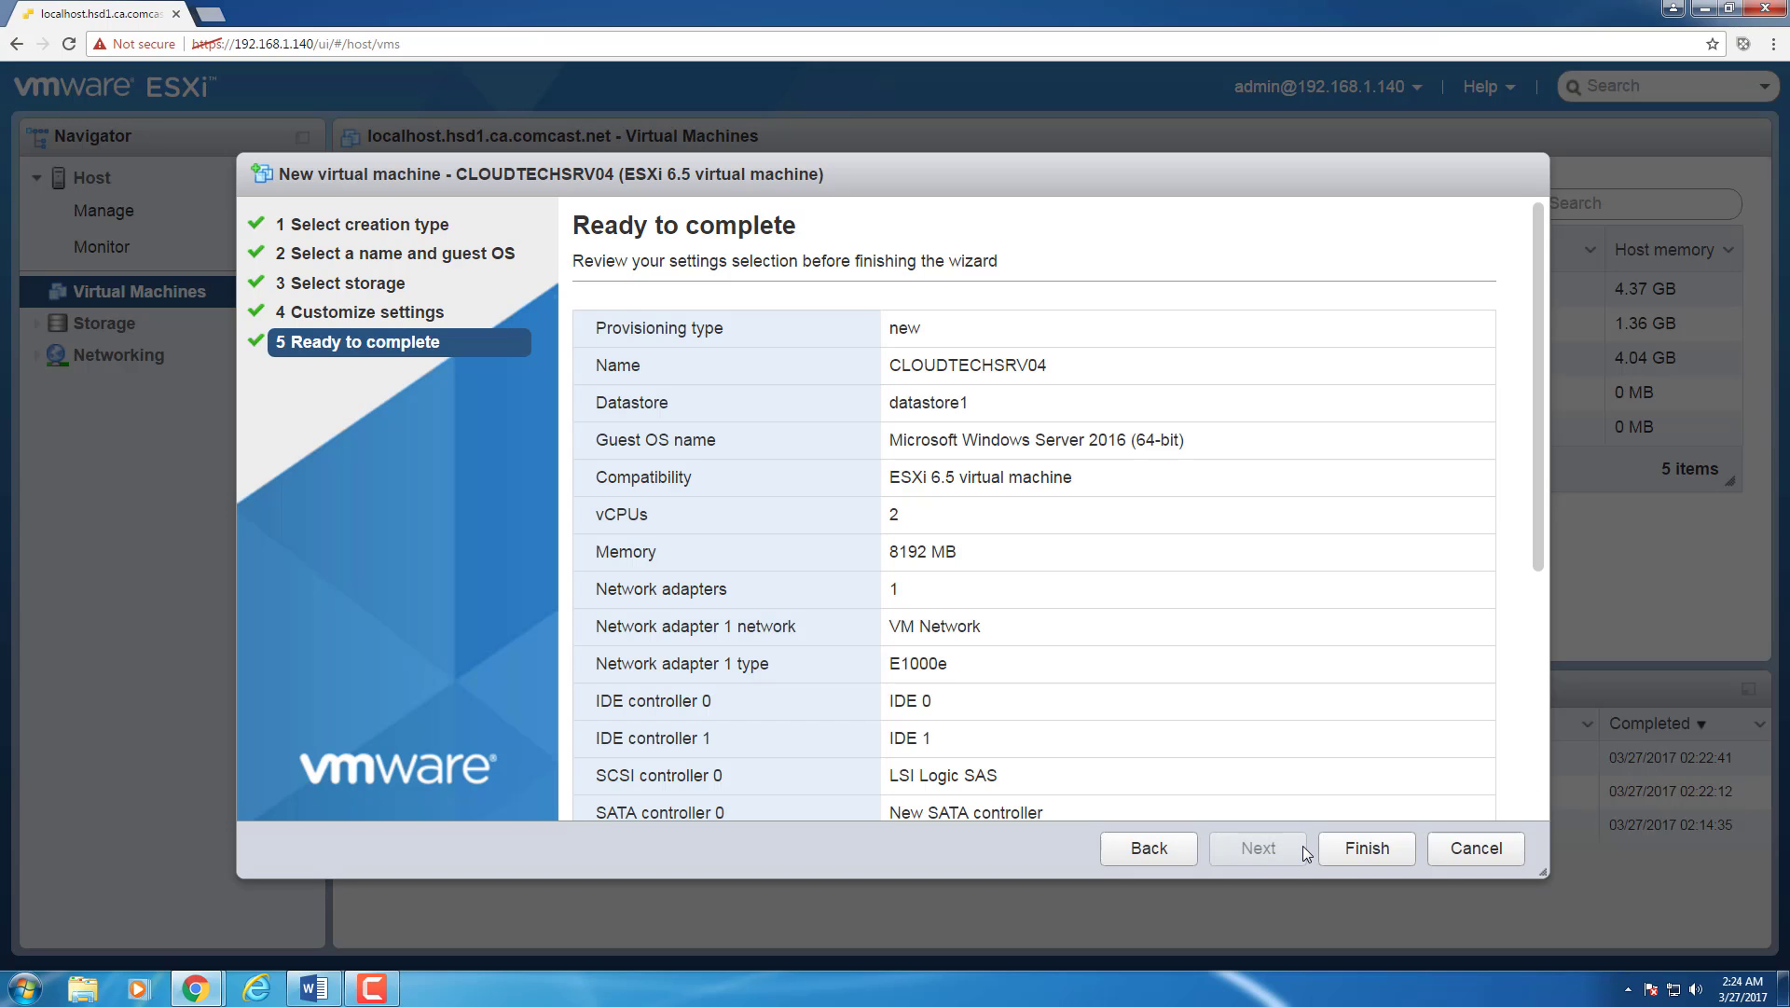
{"action": "scroll", "coordinate": [1544, 664], "scroll_direction": "down", "scroll_amount": 5}
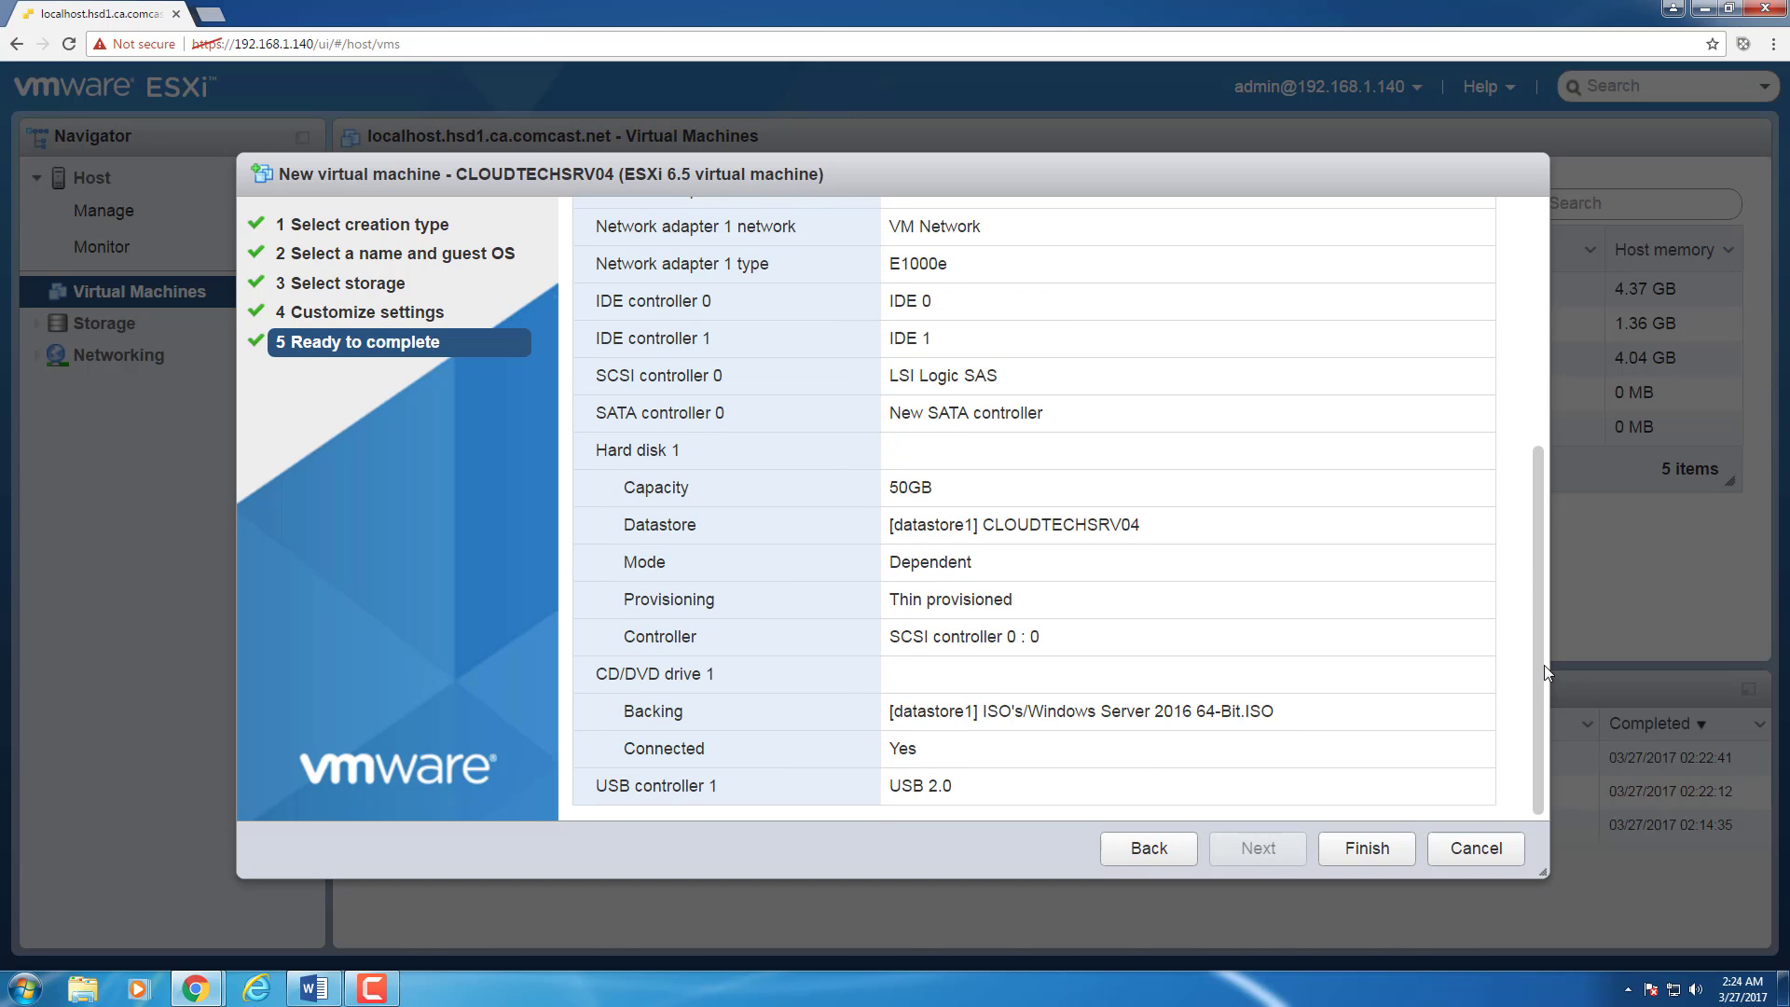
{"action": "left_click", "coordinate": [1367, 850]}
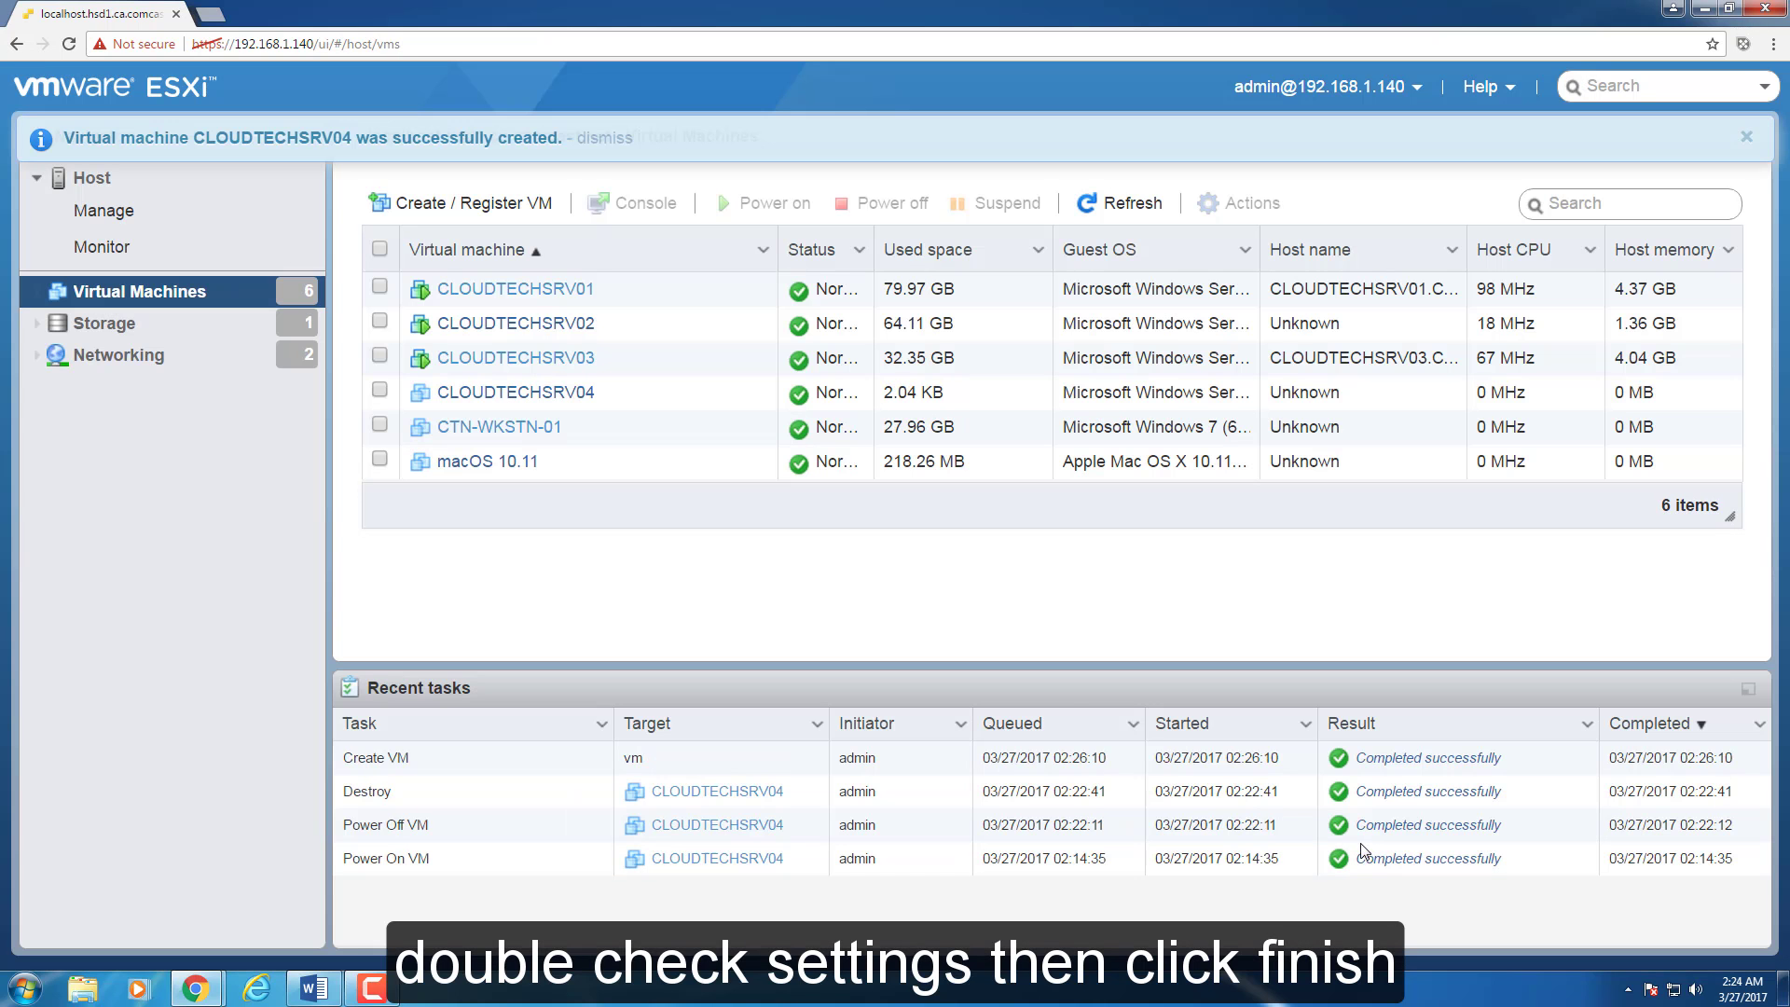
Step: Launch a remote console for CLOUDTECHSRV04, accept the certificate warning, and power the VM on
{"action": "right_click", "coordinate": [484, 396]}
{"action": "mouse_move", "coordinate": [764, 415]}
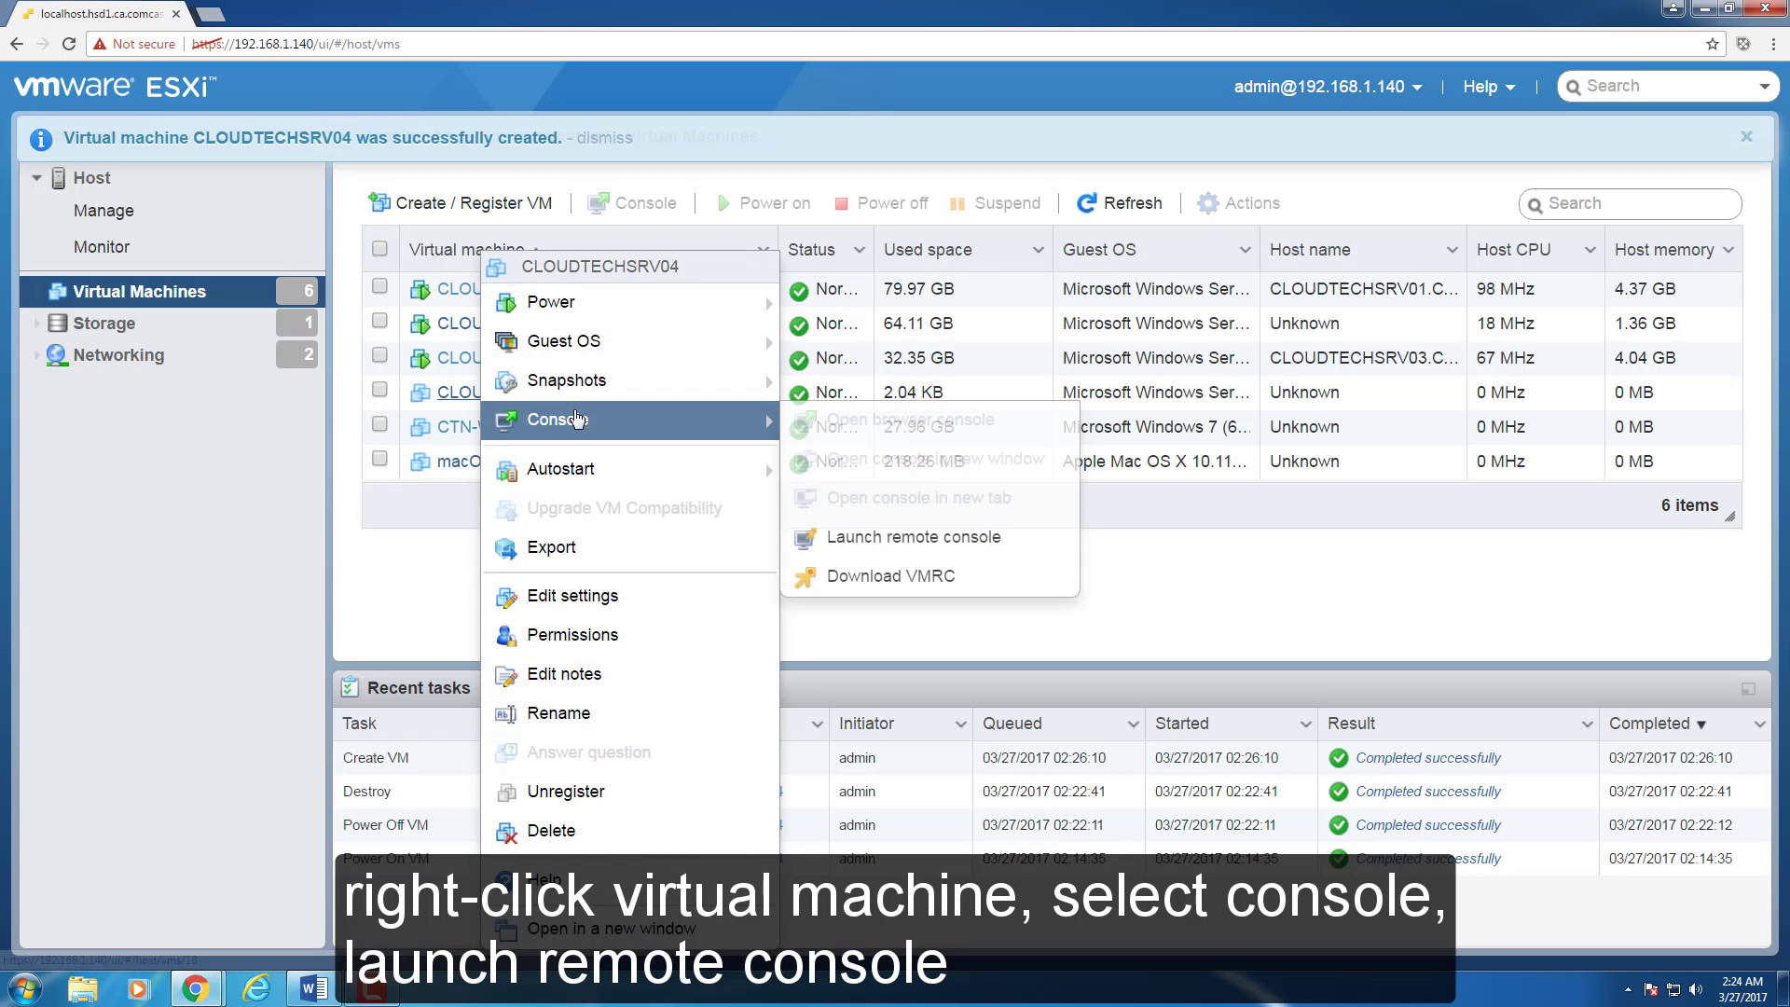
{"action": "left_click", "coordinate": [896, 541]}
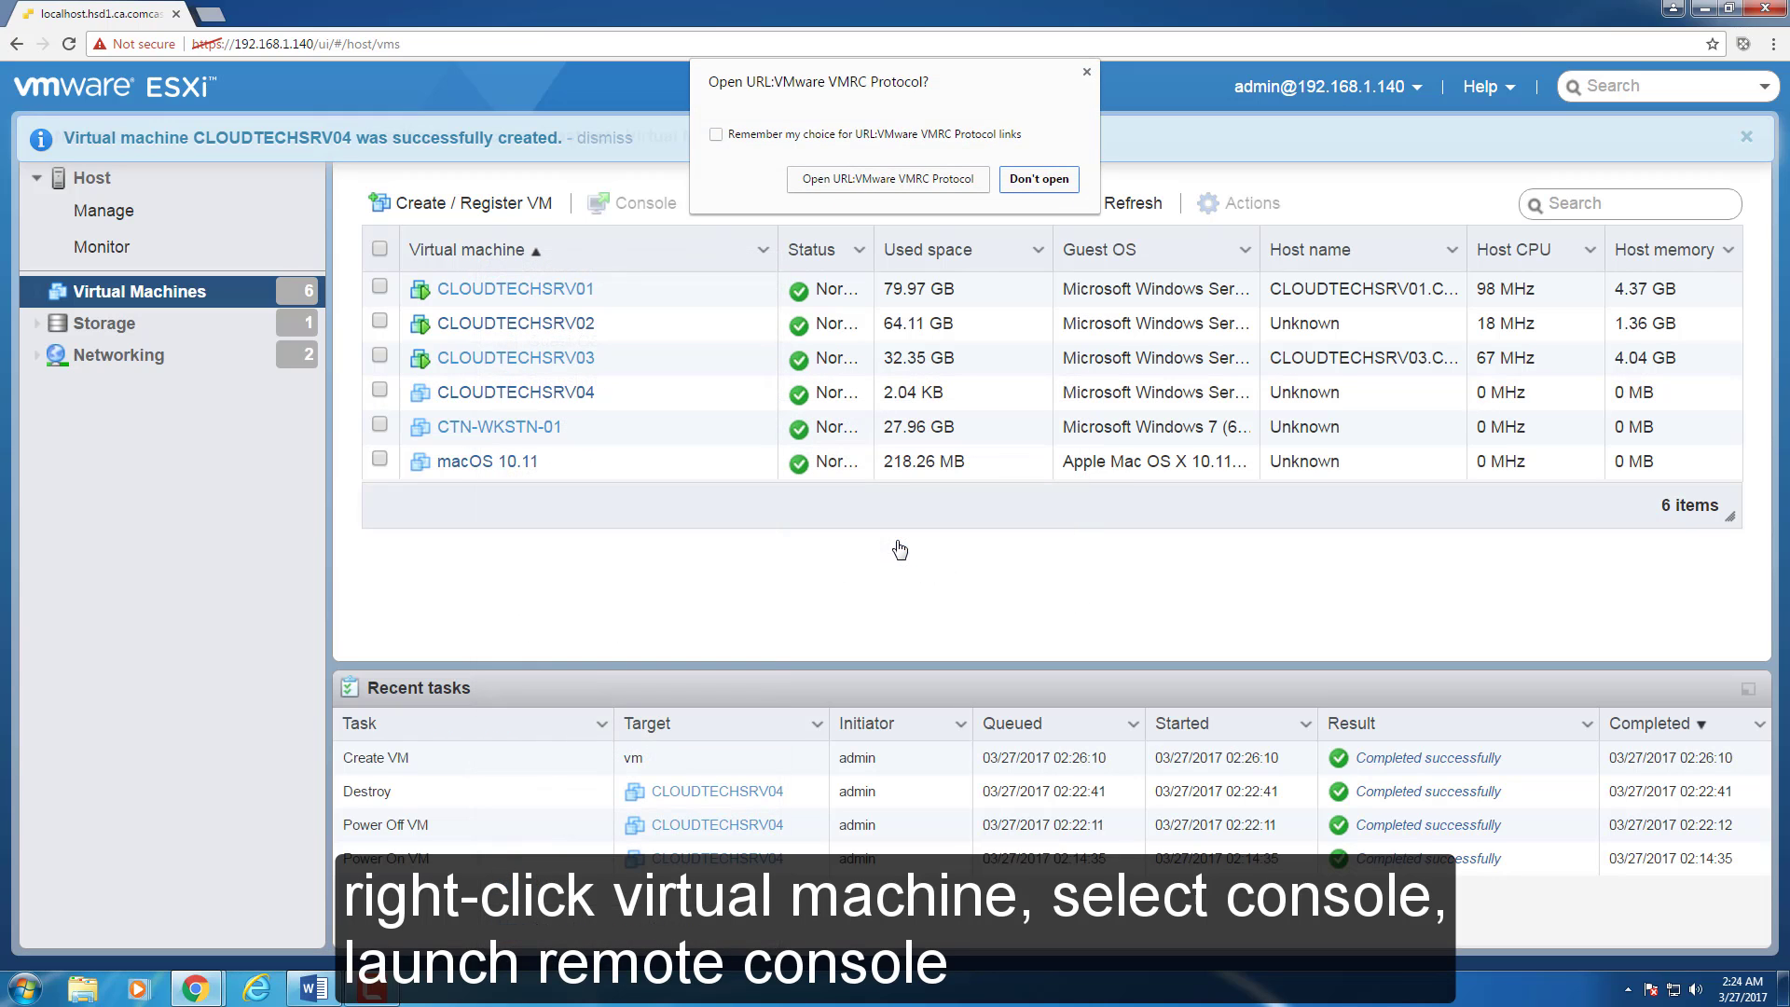
{"action": "left_click", "coordinate": [885, 183]}
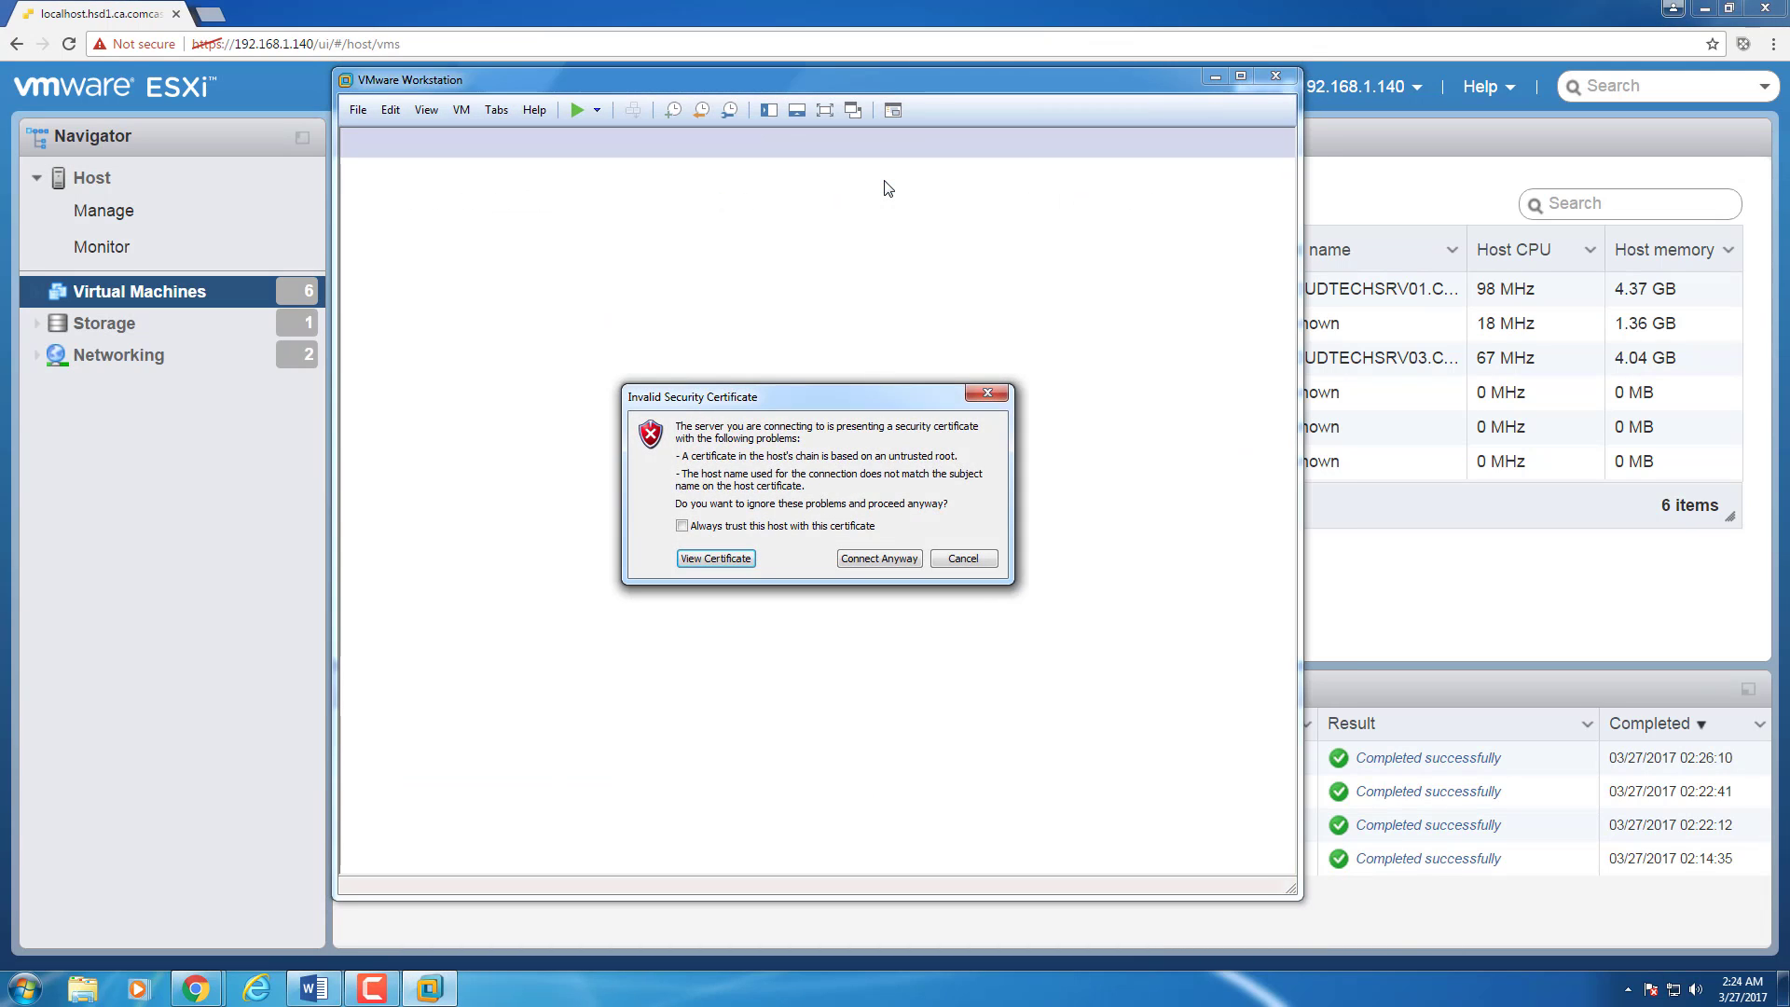
{"action": "left_click", "coordinate": [886, 563]}
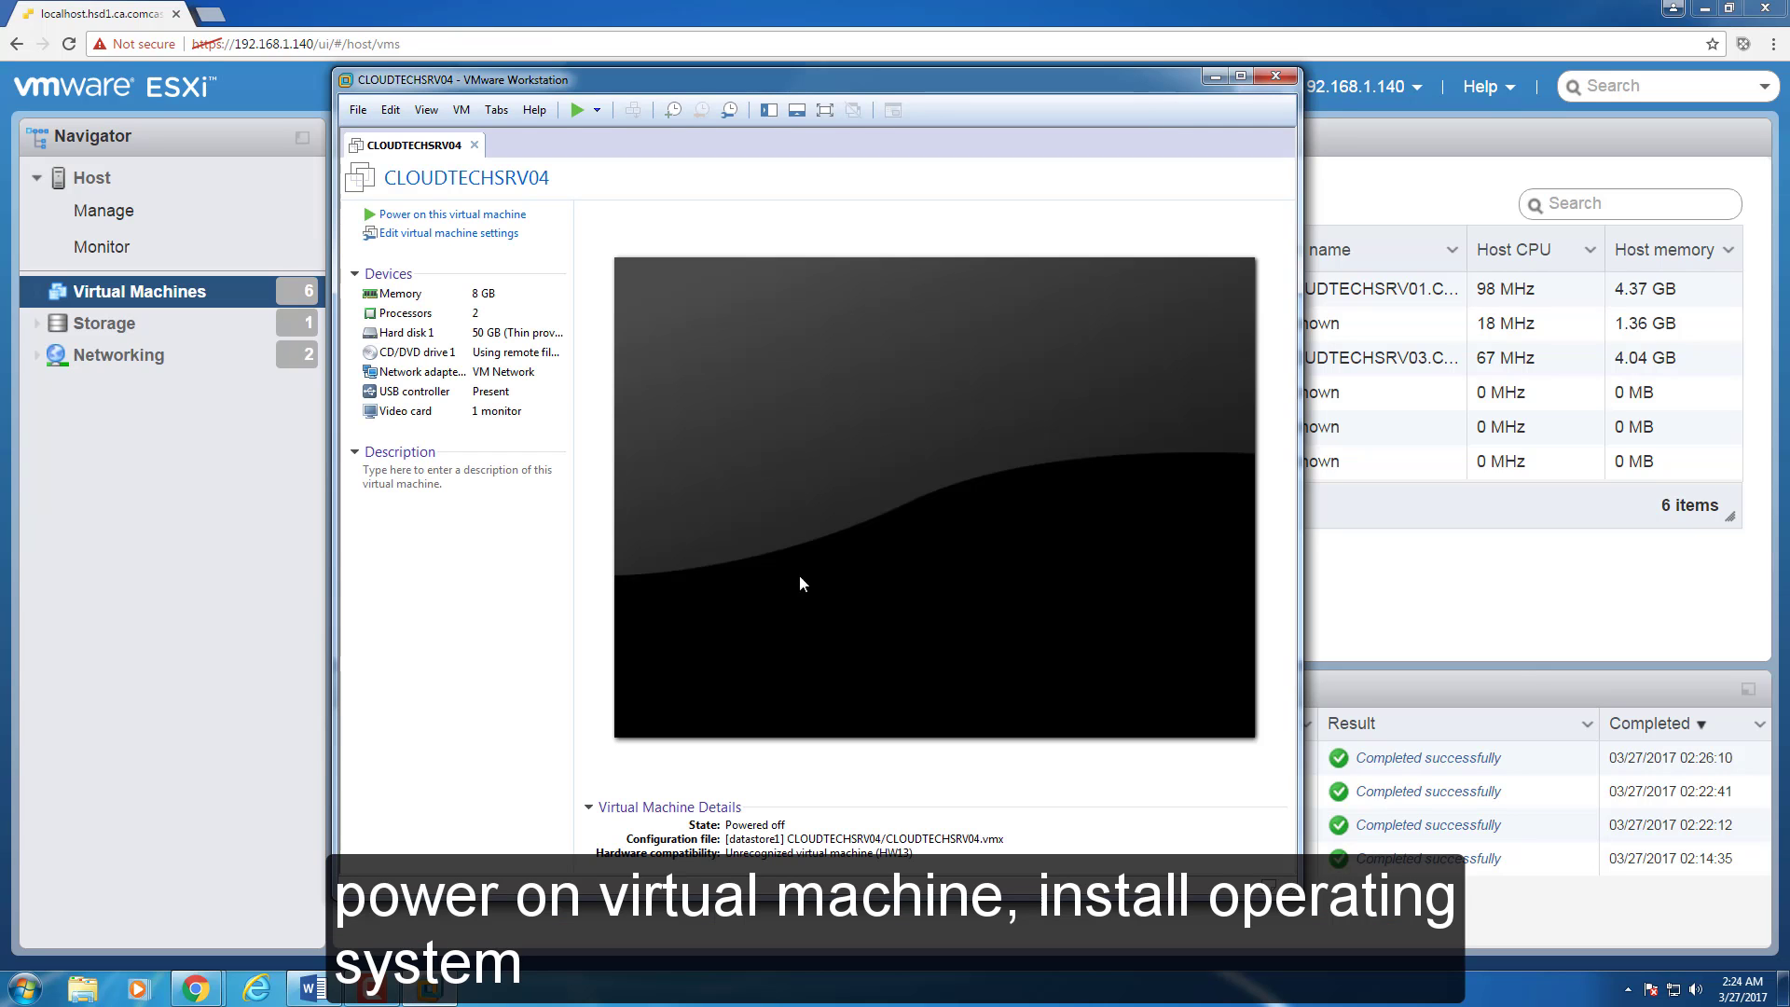
{"action": "left_click", "coordinate": [439, 215]}
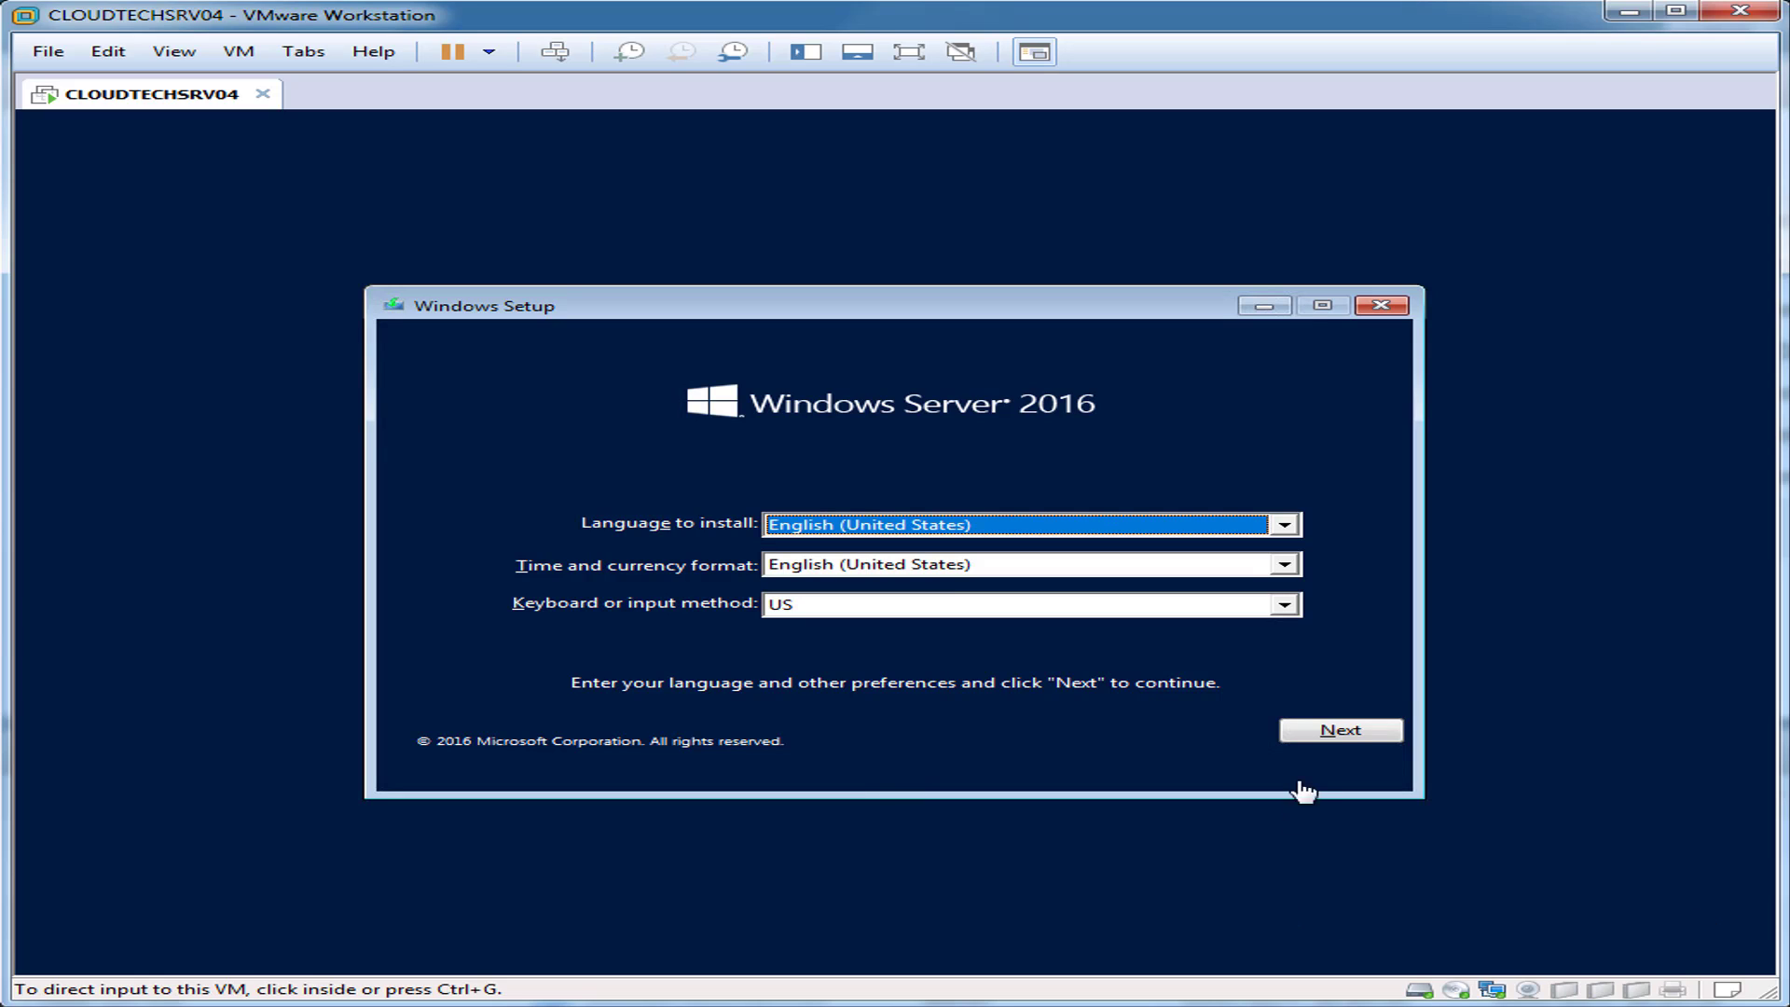
Step: Start Windows Server 2016 Setup with default language settings and no product key
{"action": "left_click", "coordinate": [1324, 732]}
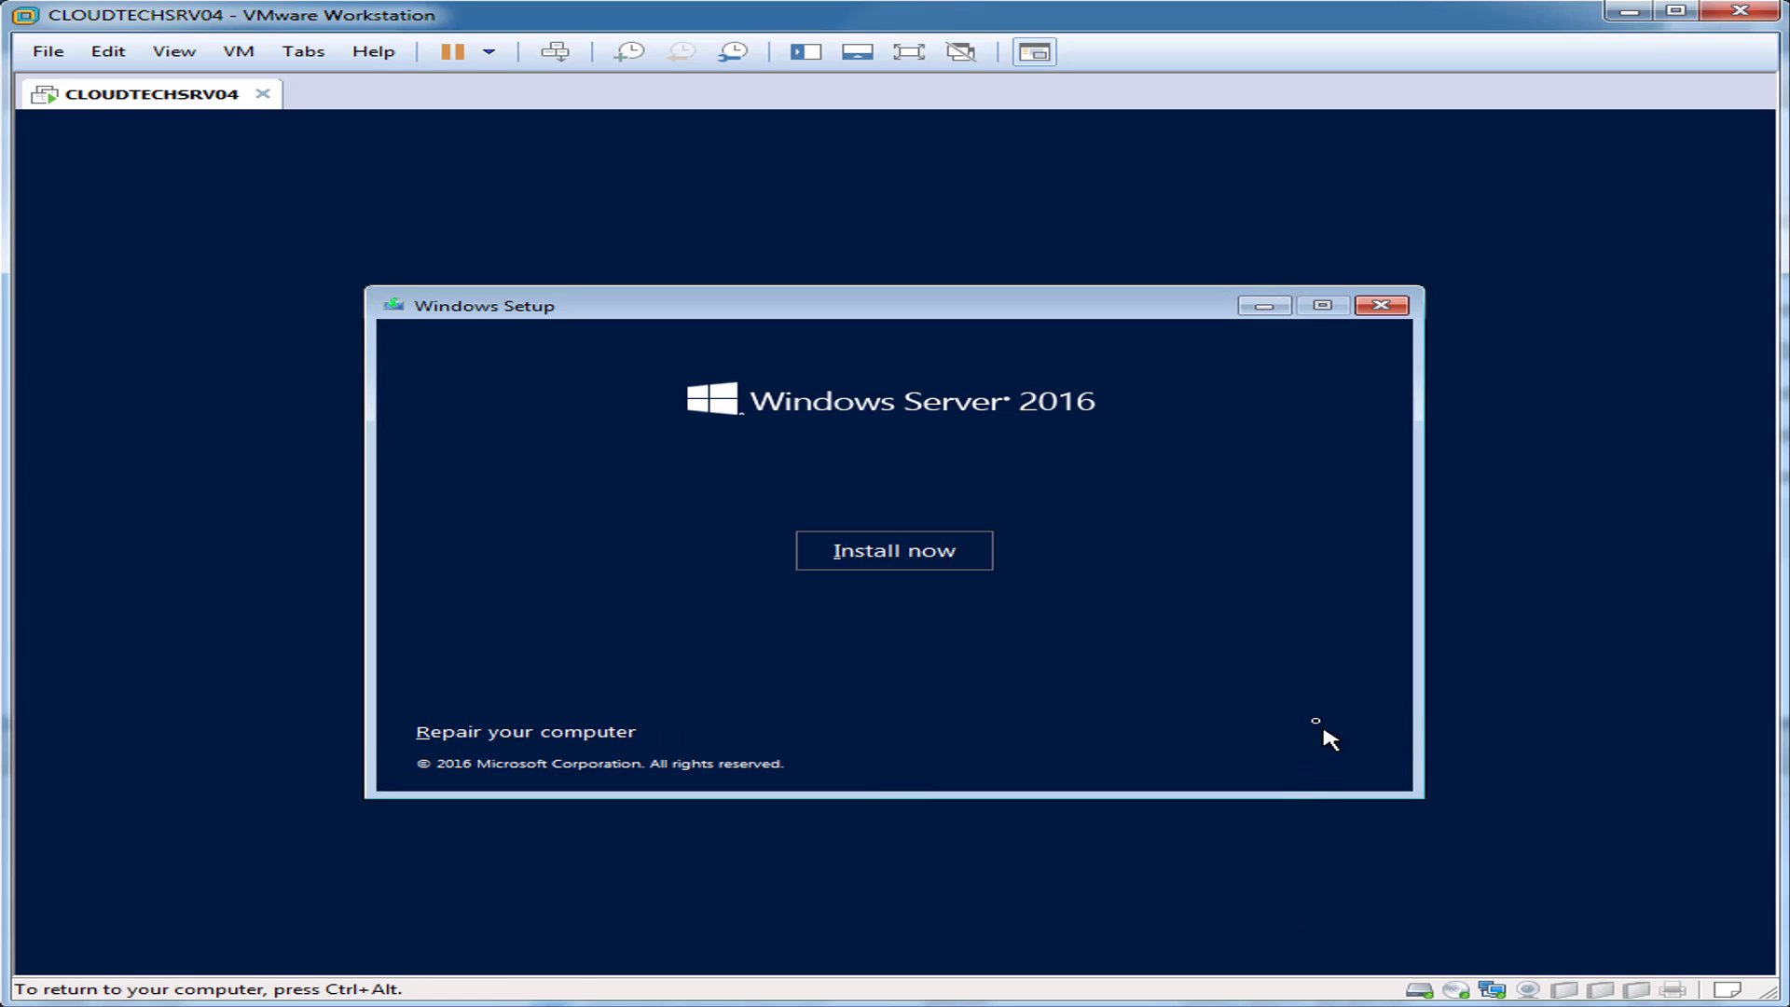
{"action": "left_click", "coordinate": [985, 558]}
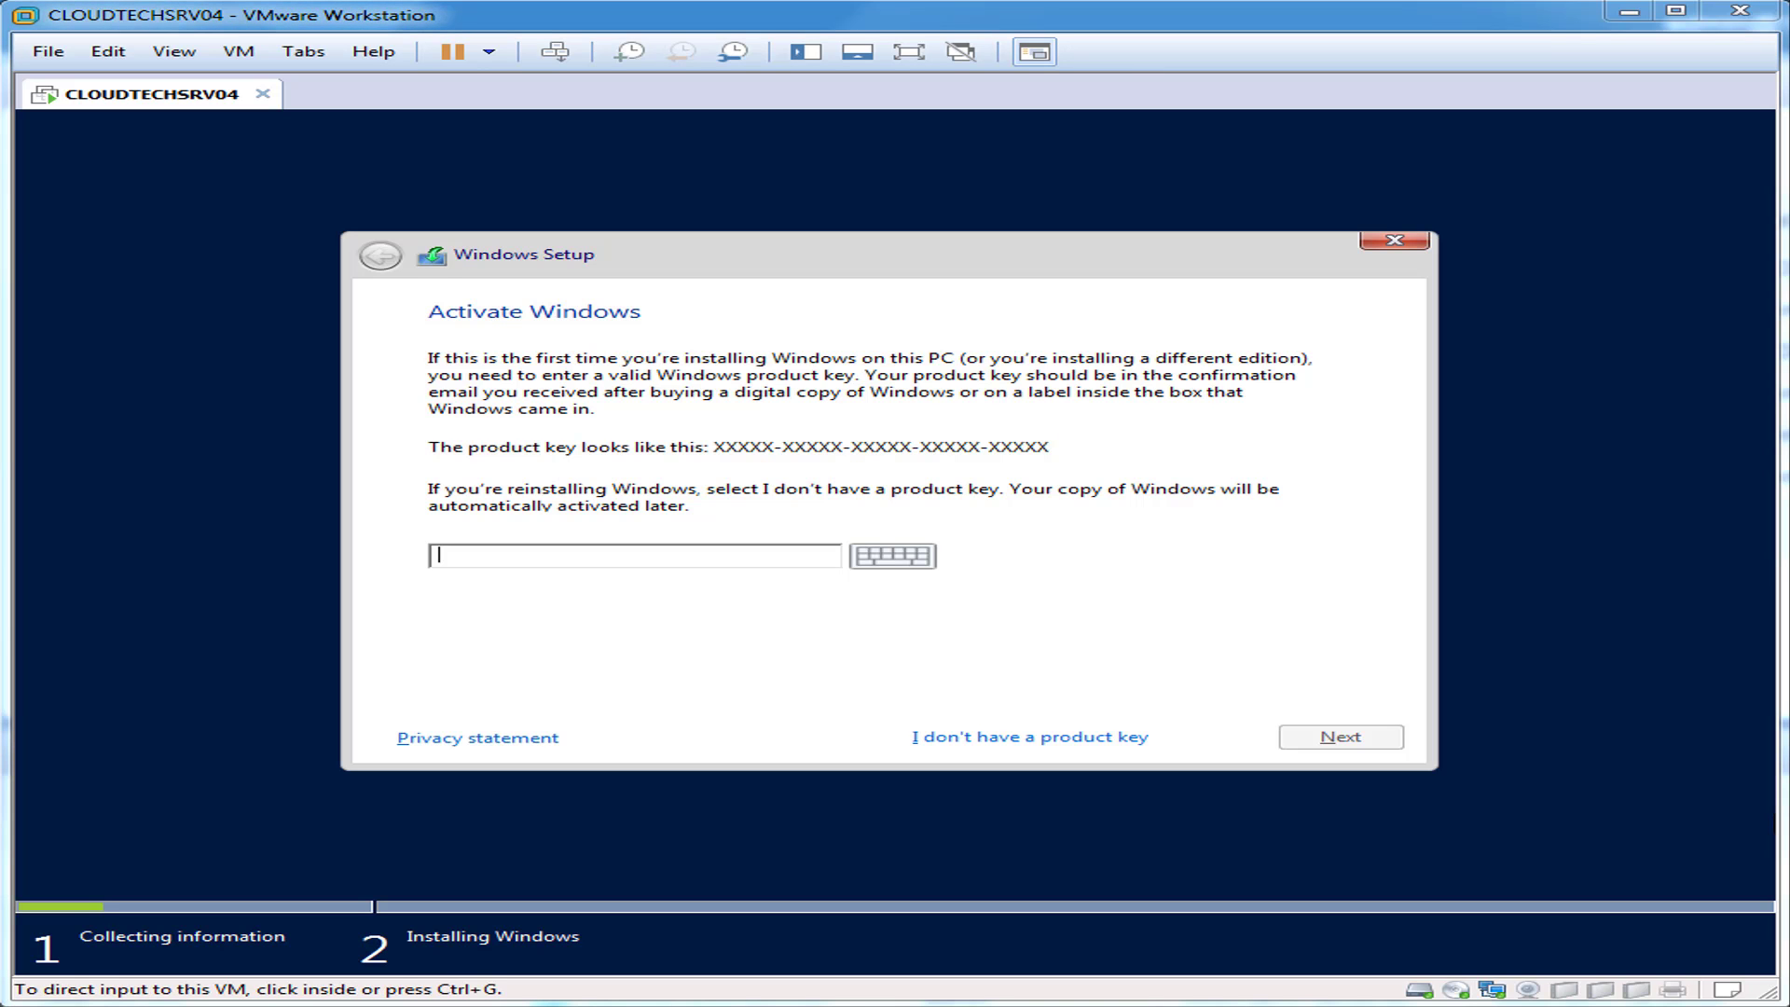
{"action": "left_click", "coordinate": [937, 763]}
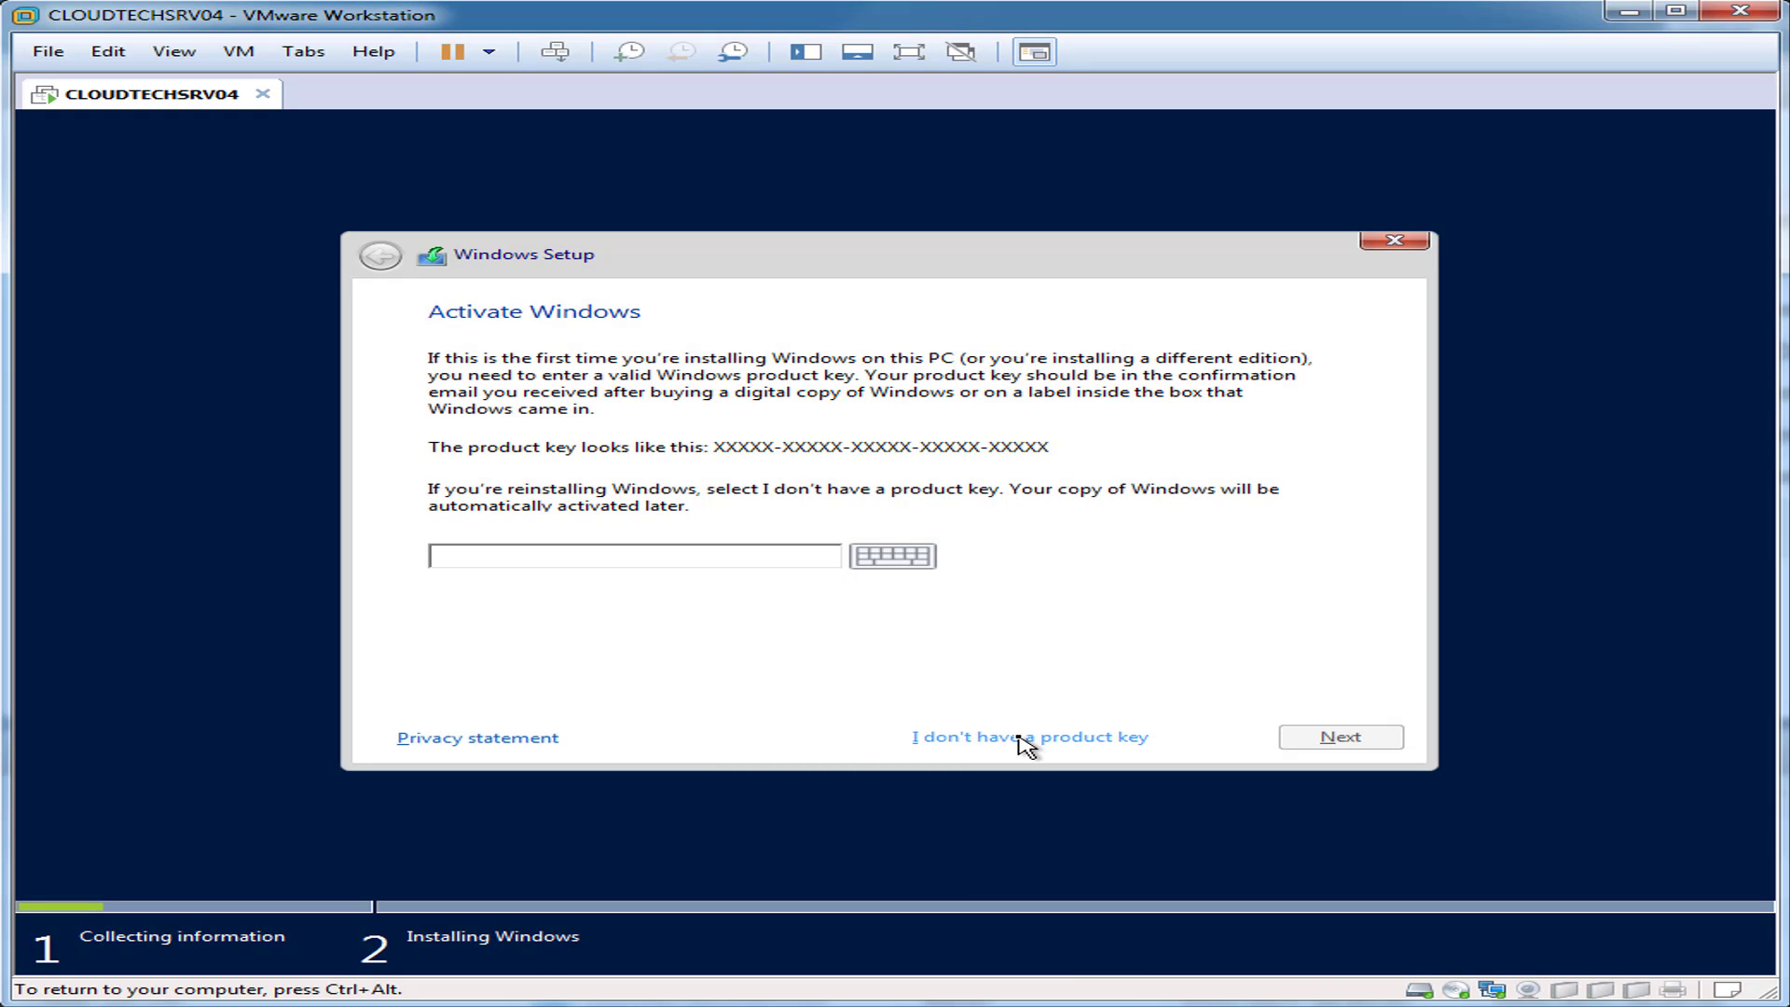
{"action": "left_click", "coordinate": [1019, 737]}
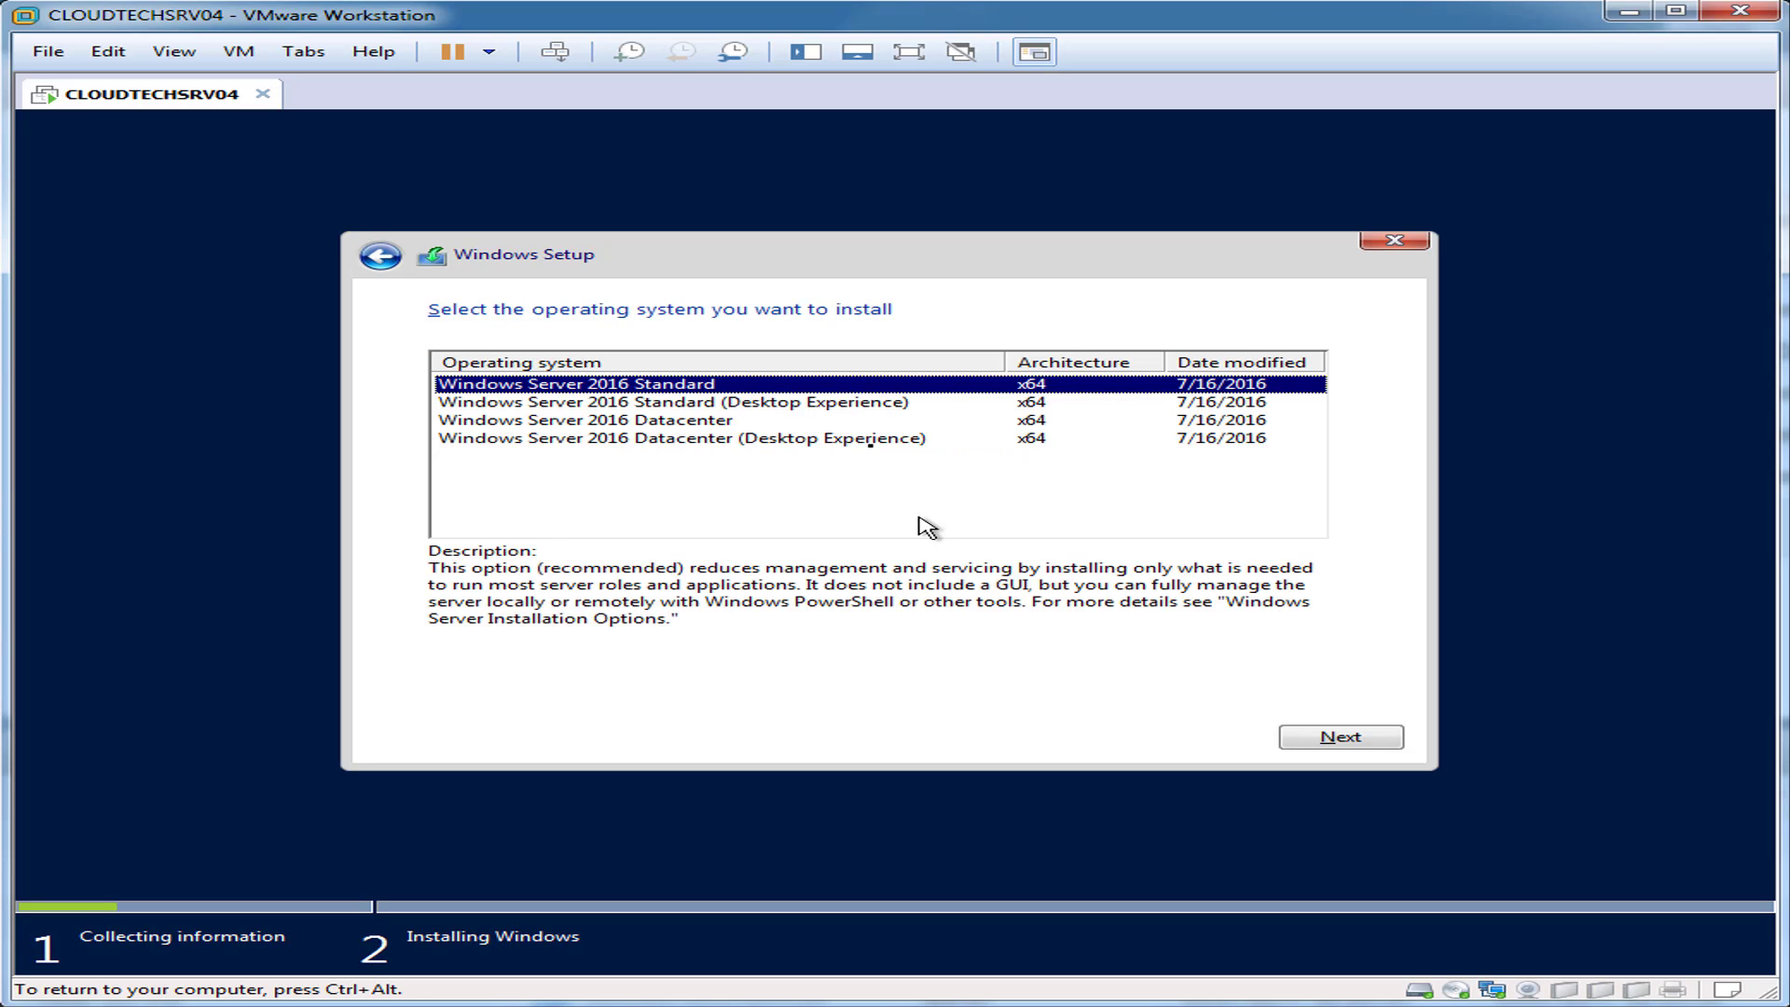
Step: Install Standard (Desktop Experience) as a custom install on Drive 0's unallocated space
{"action": "left_click", "coordinate": [838, 406]}
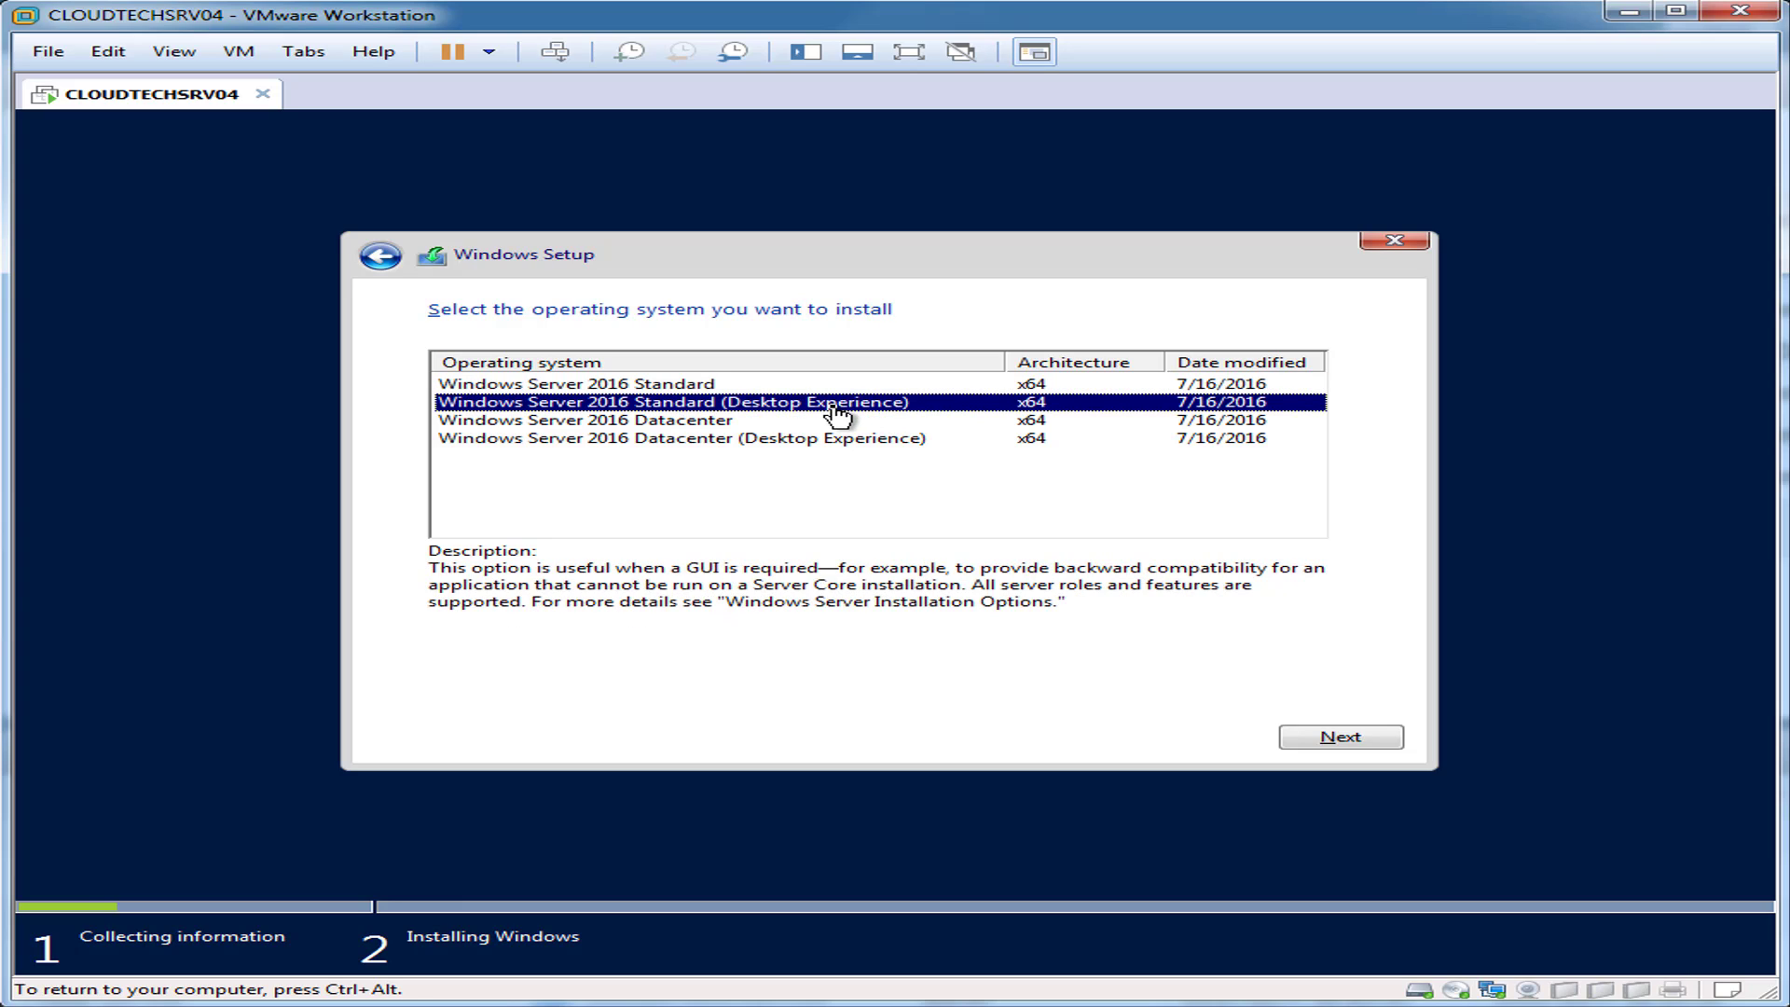
{"action": "left_click", "coordinate": [1377, 739]}
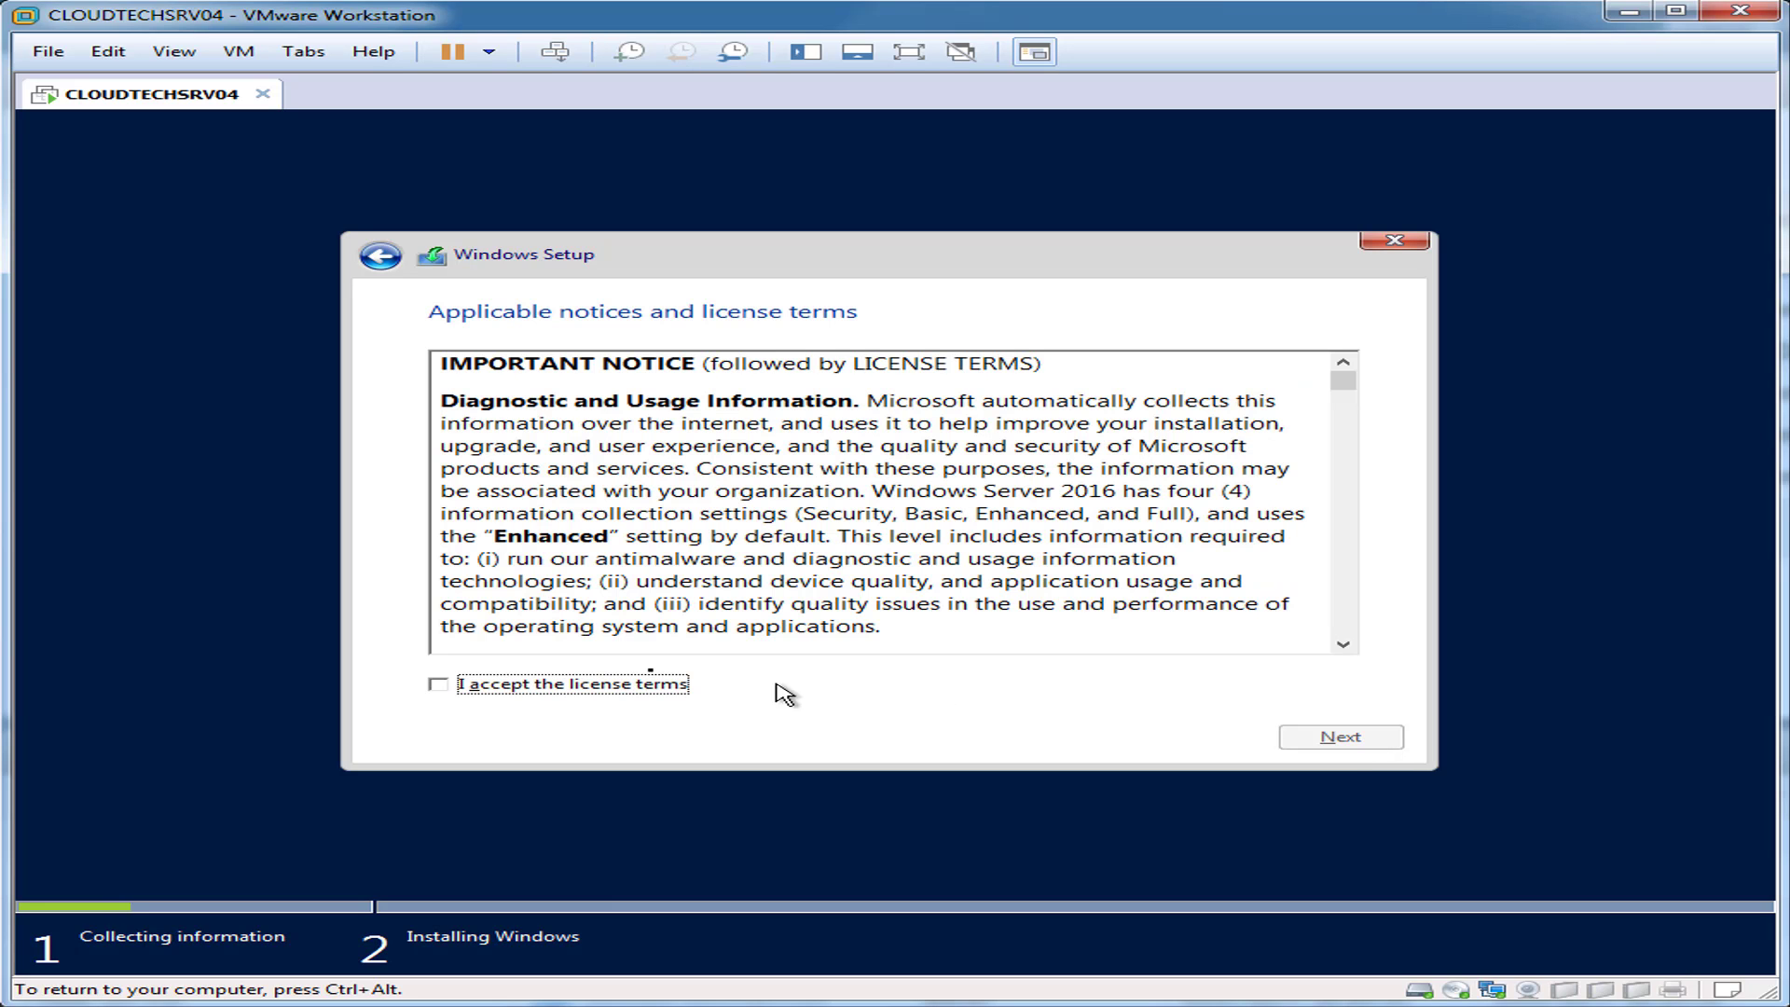
{"action": "left_click", "coordinate": [560, 684]}
{"action": "left_click", "coordinate": [1333, 741]}
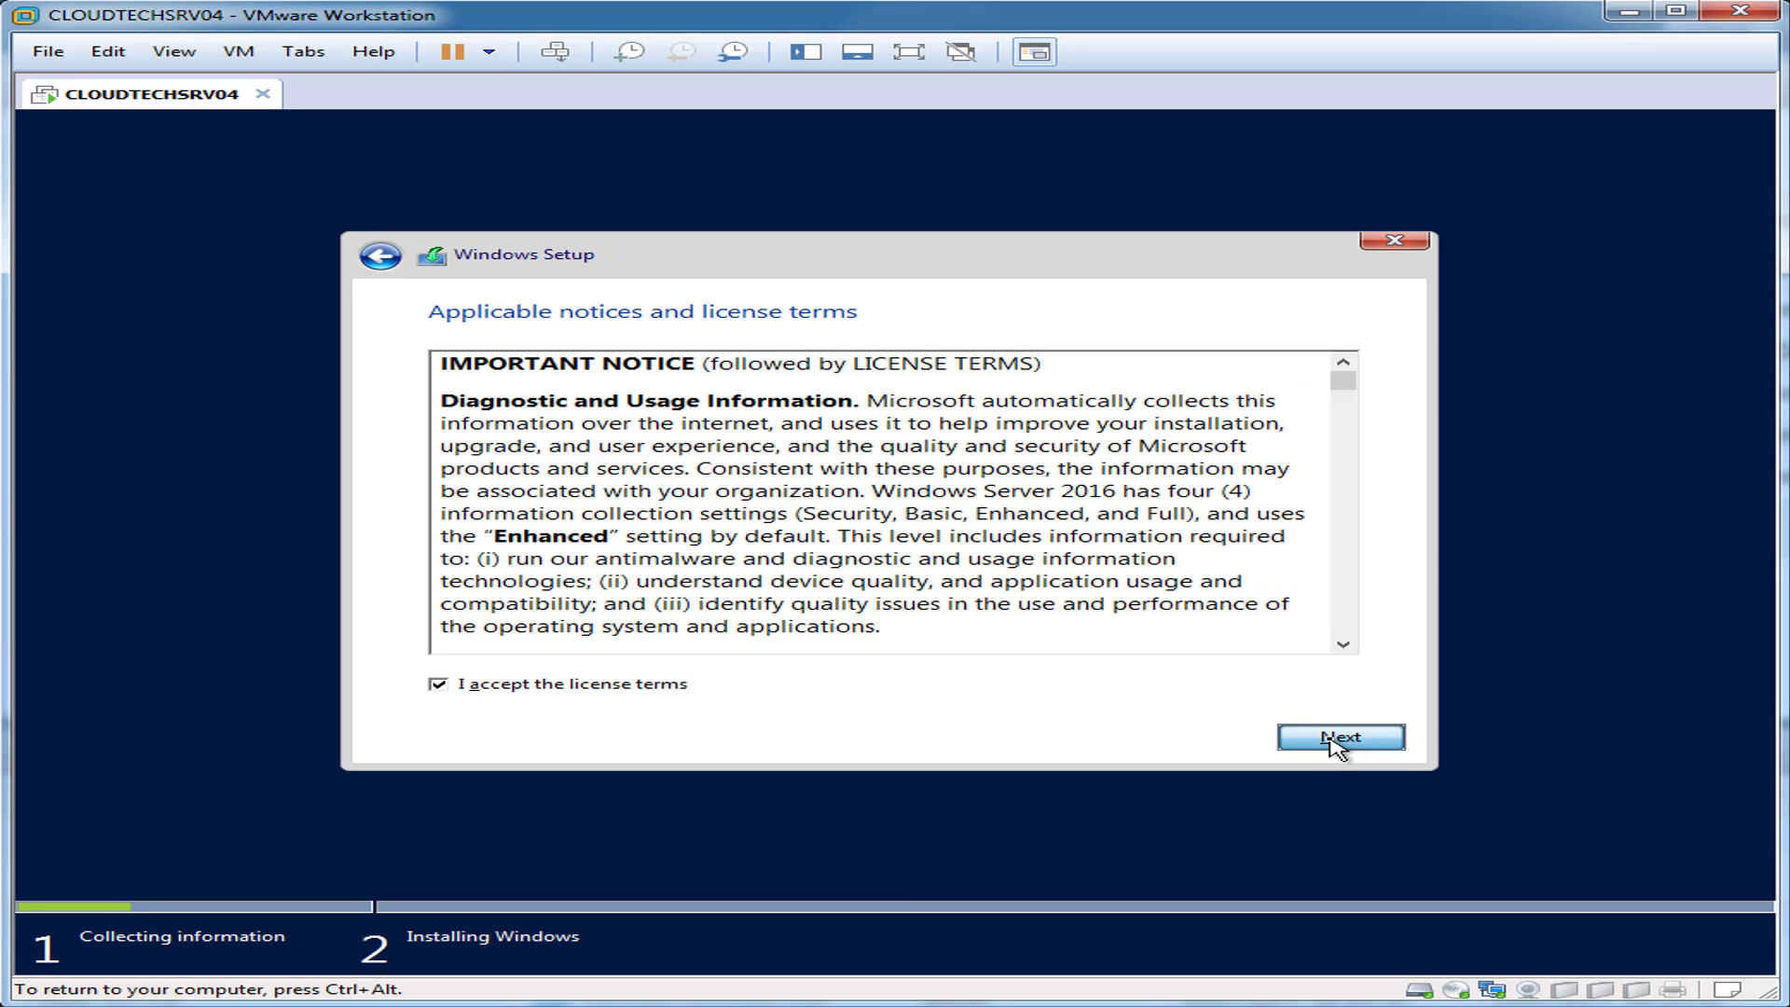
{"action": "left_click", "coordinate": [1031, 524]}
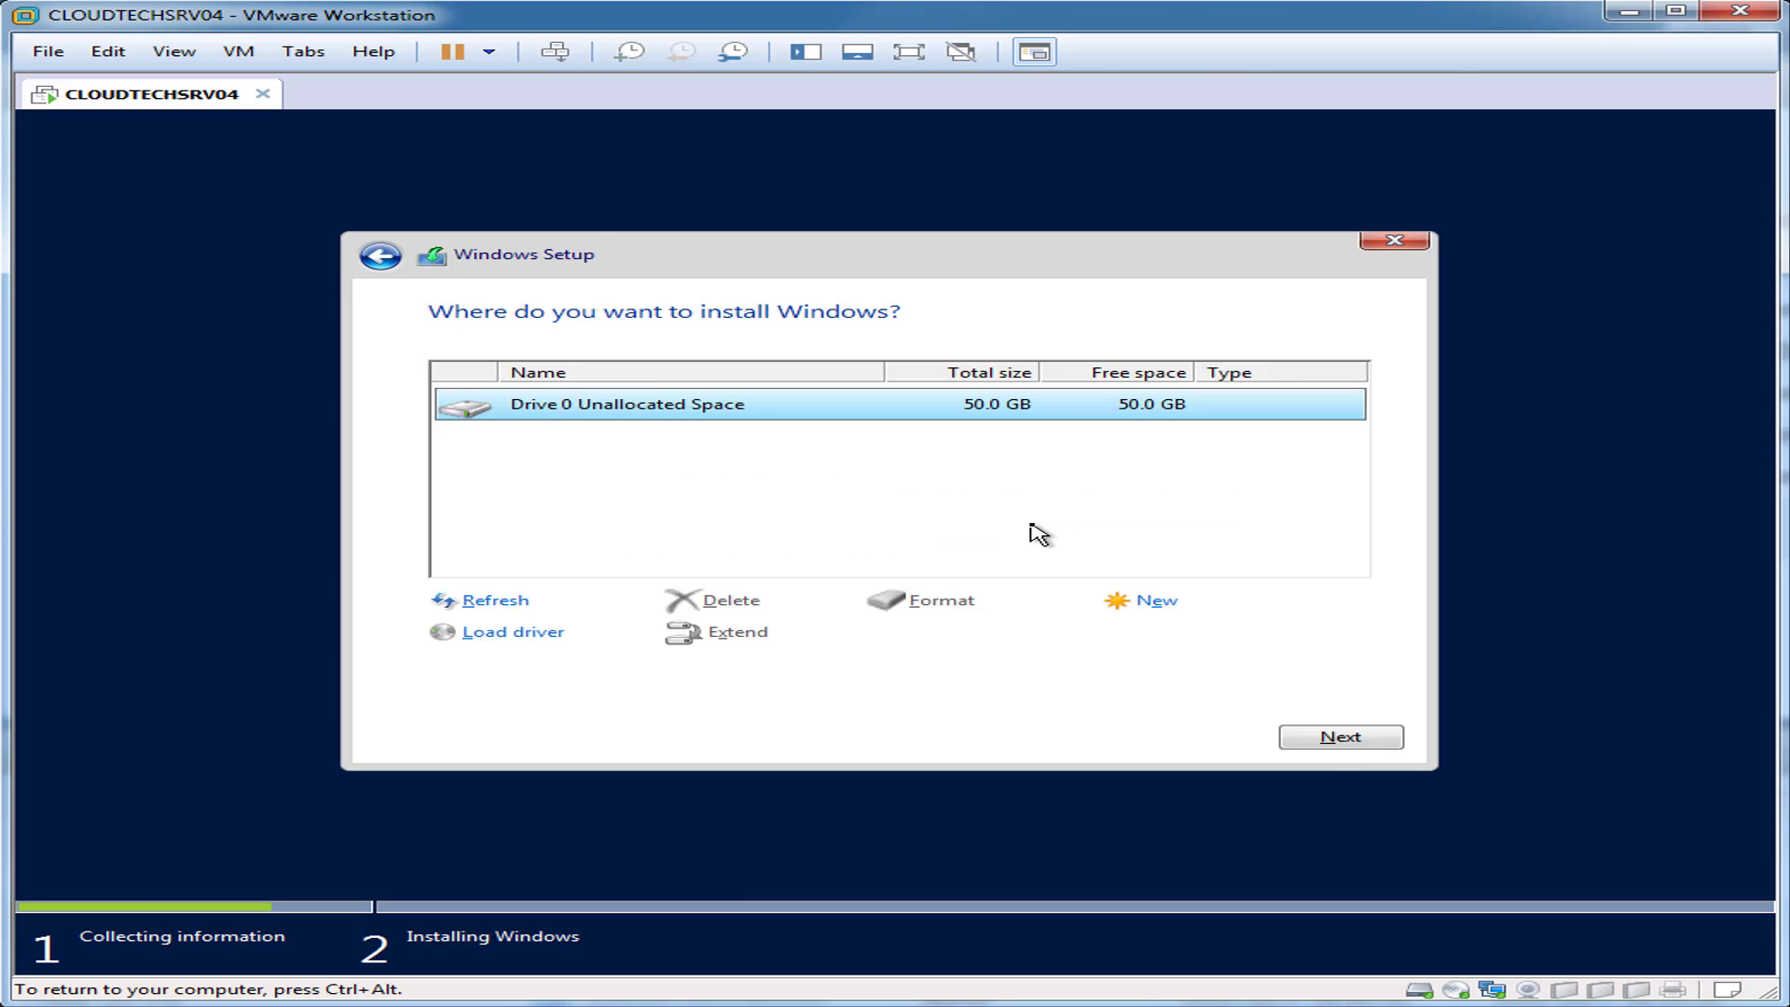
{"action": "left_click", "coordinate": [1322, 738]}
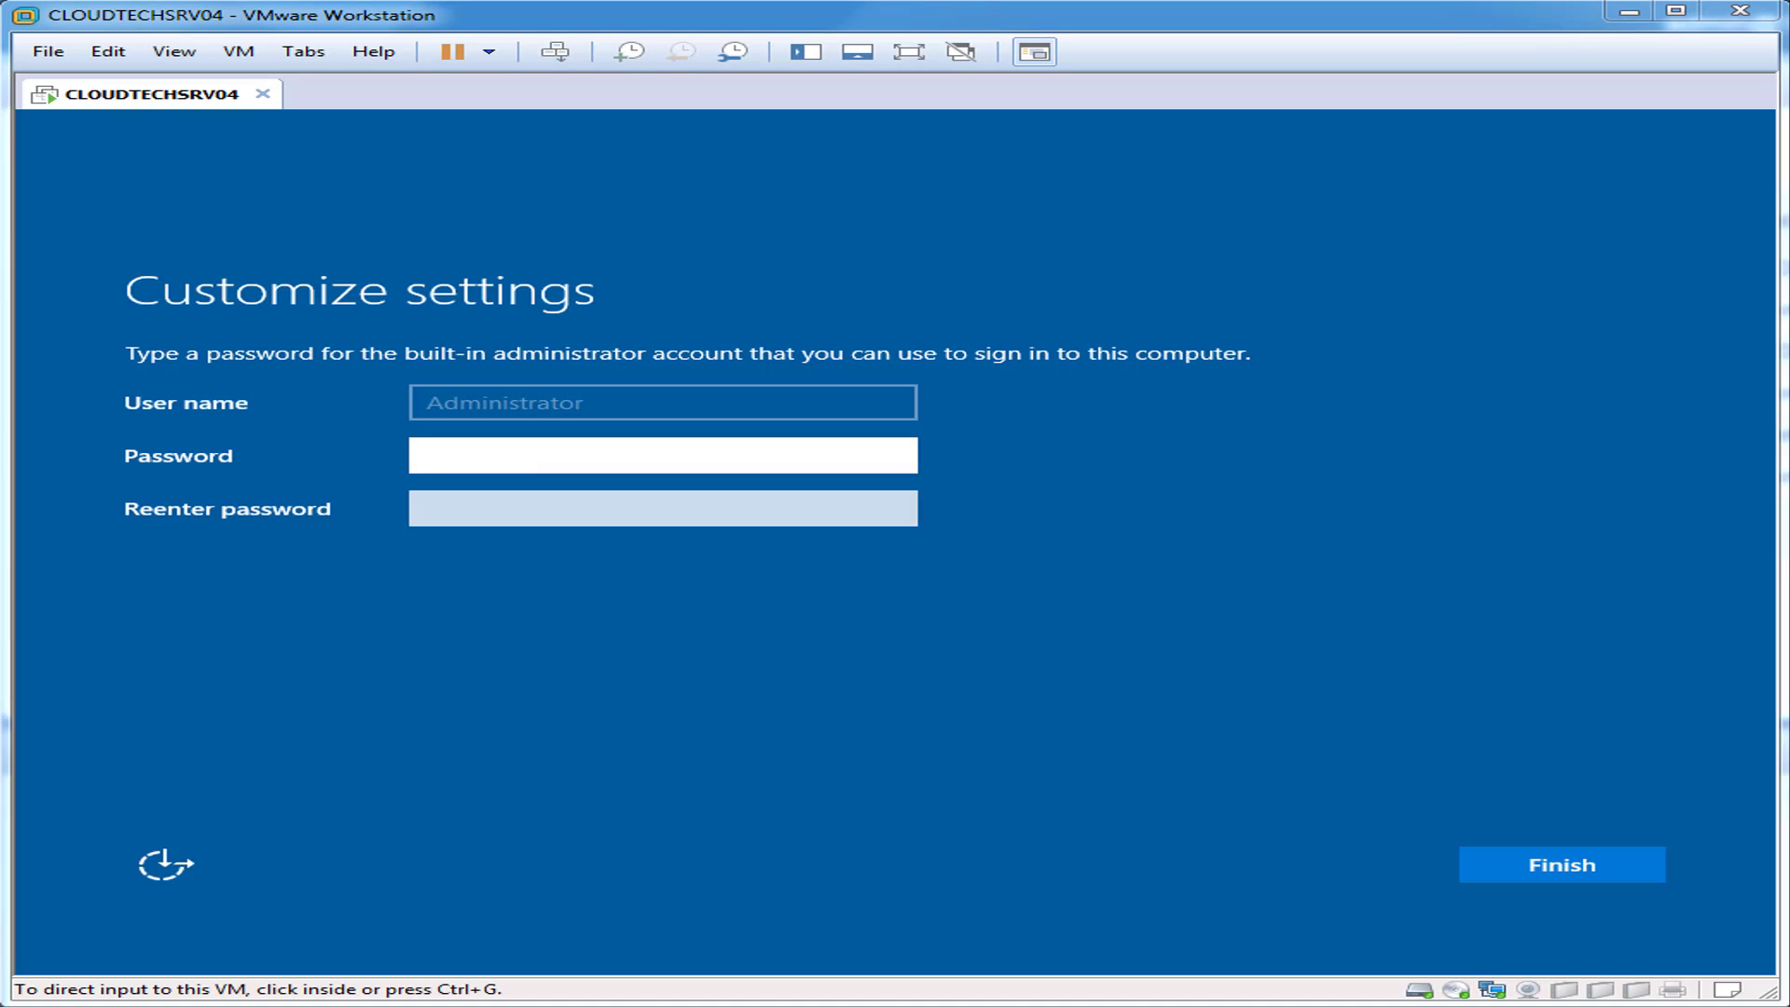
Step: Set the Administrator password, send Ctrl+Alt+Del, and sign in as Administrator
{"action": "left_click", "coordinate": [611, 447]}
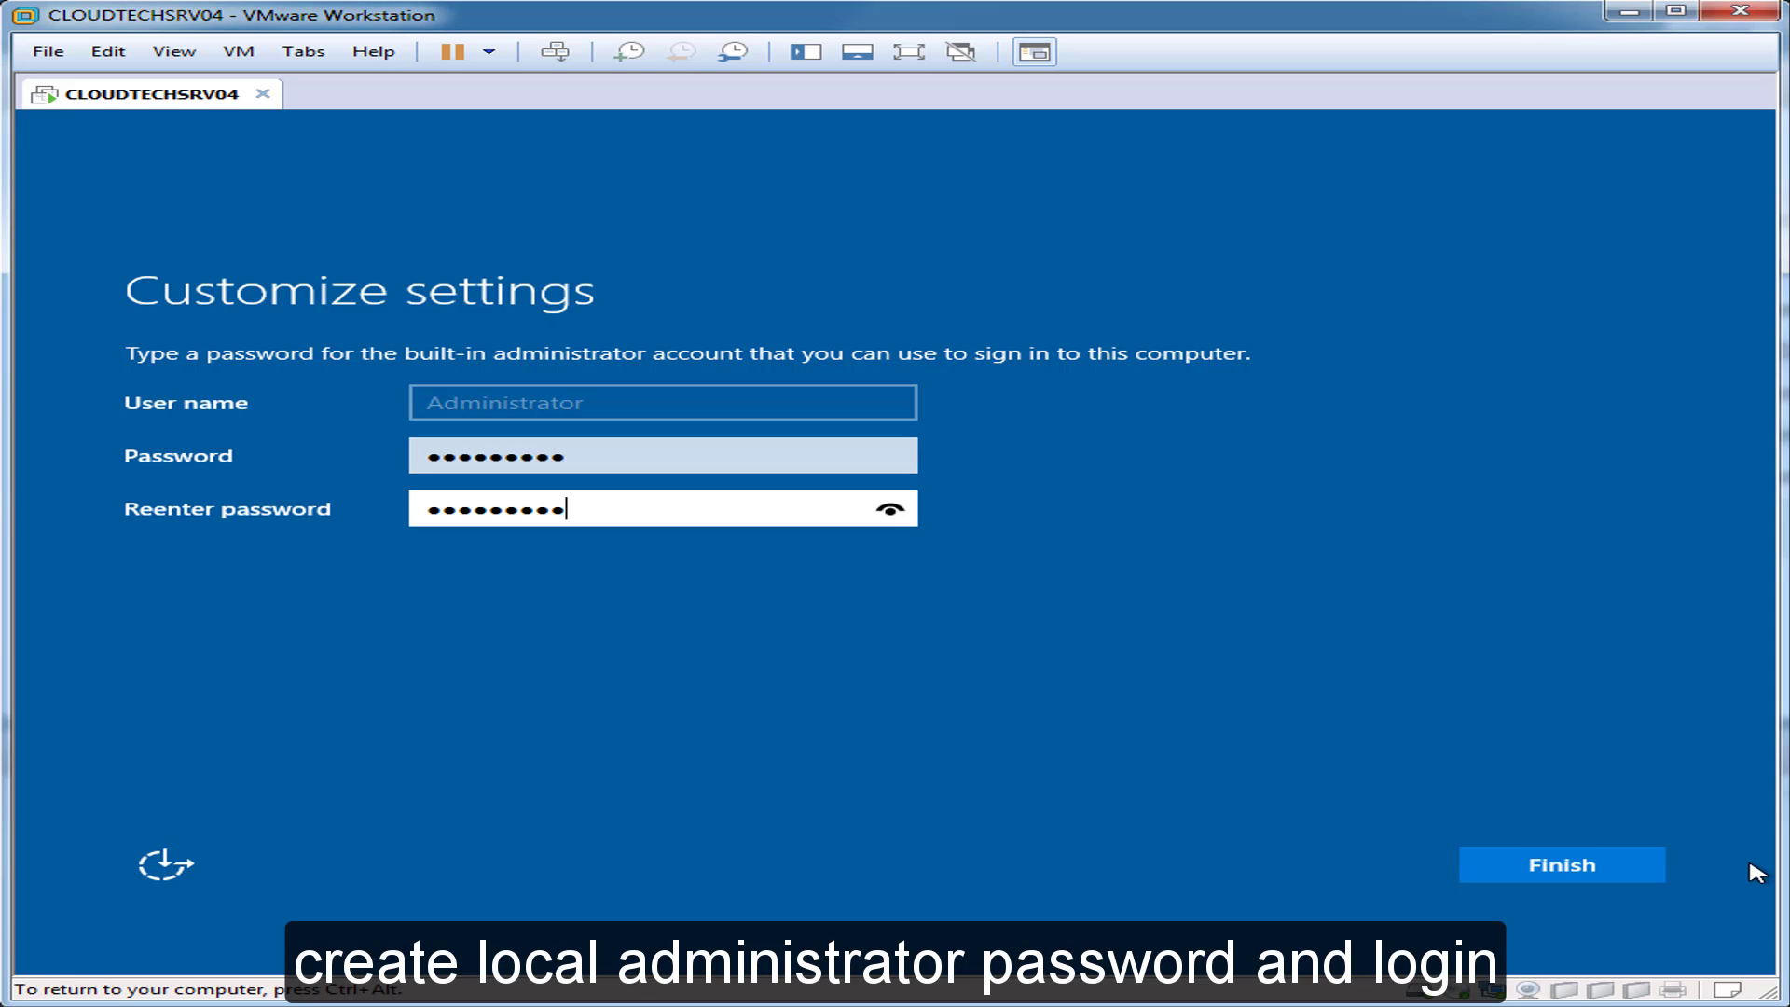
{"action": "key", "text": "Return"}
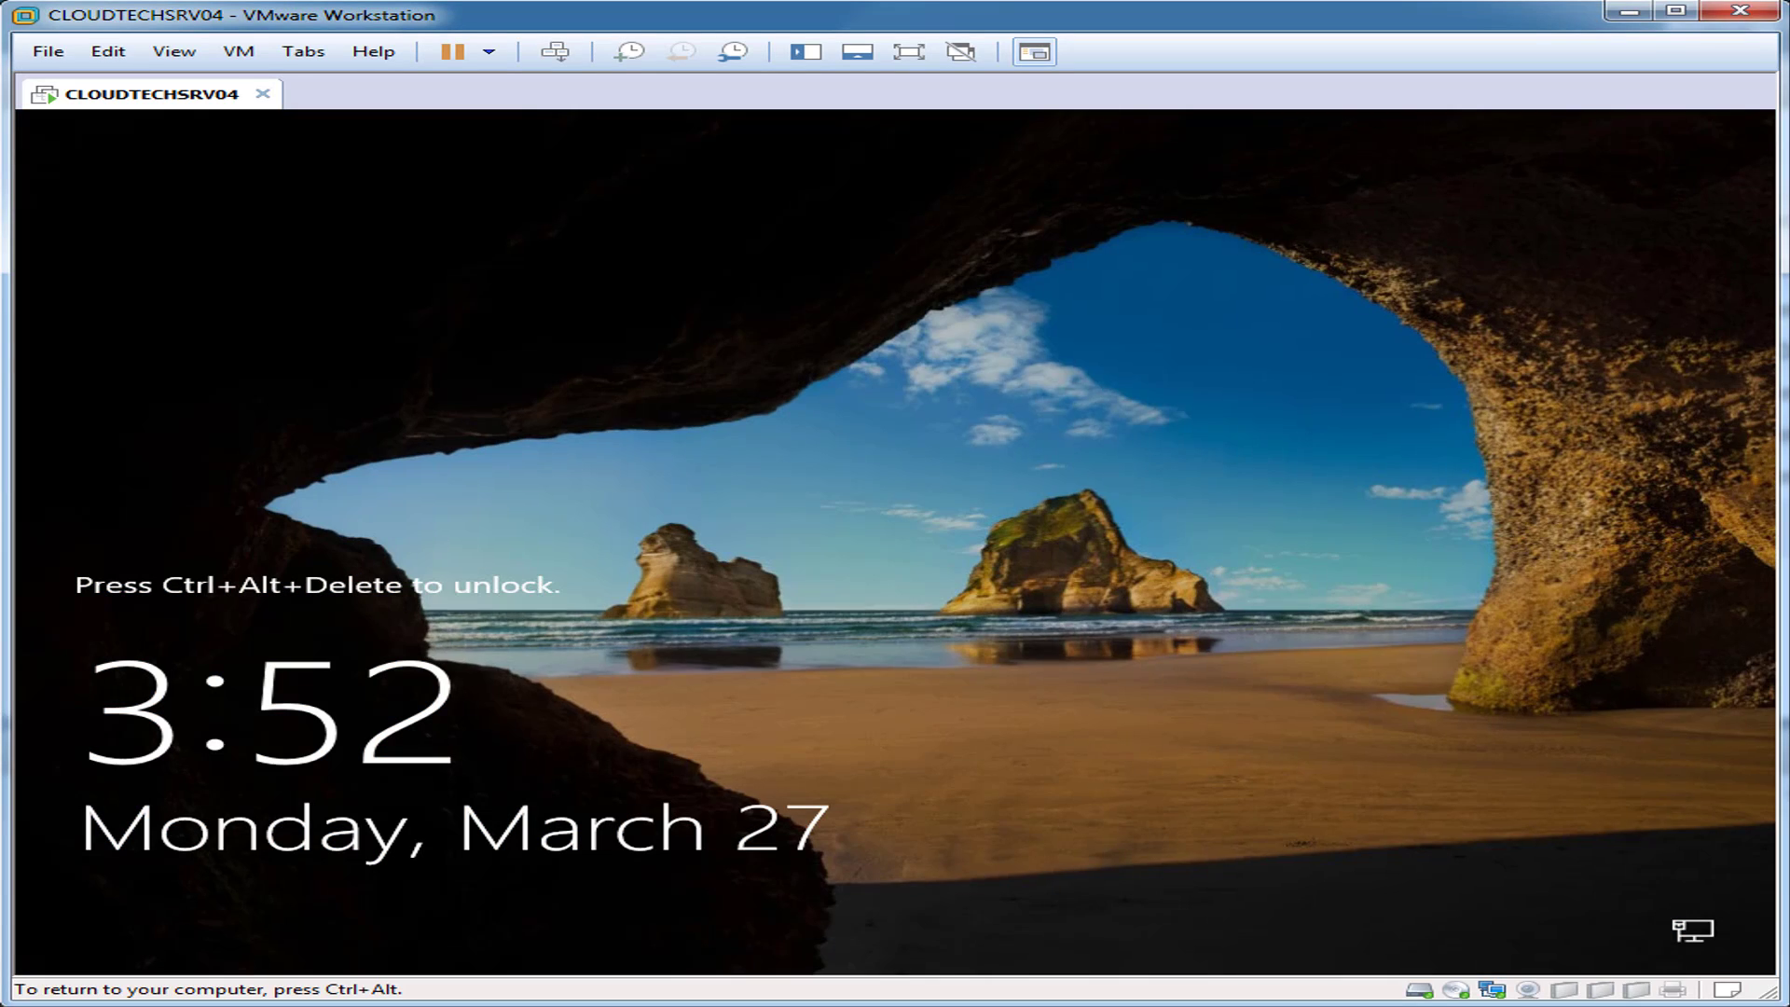
{"action": "key", "text": "ctrl+alt"}
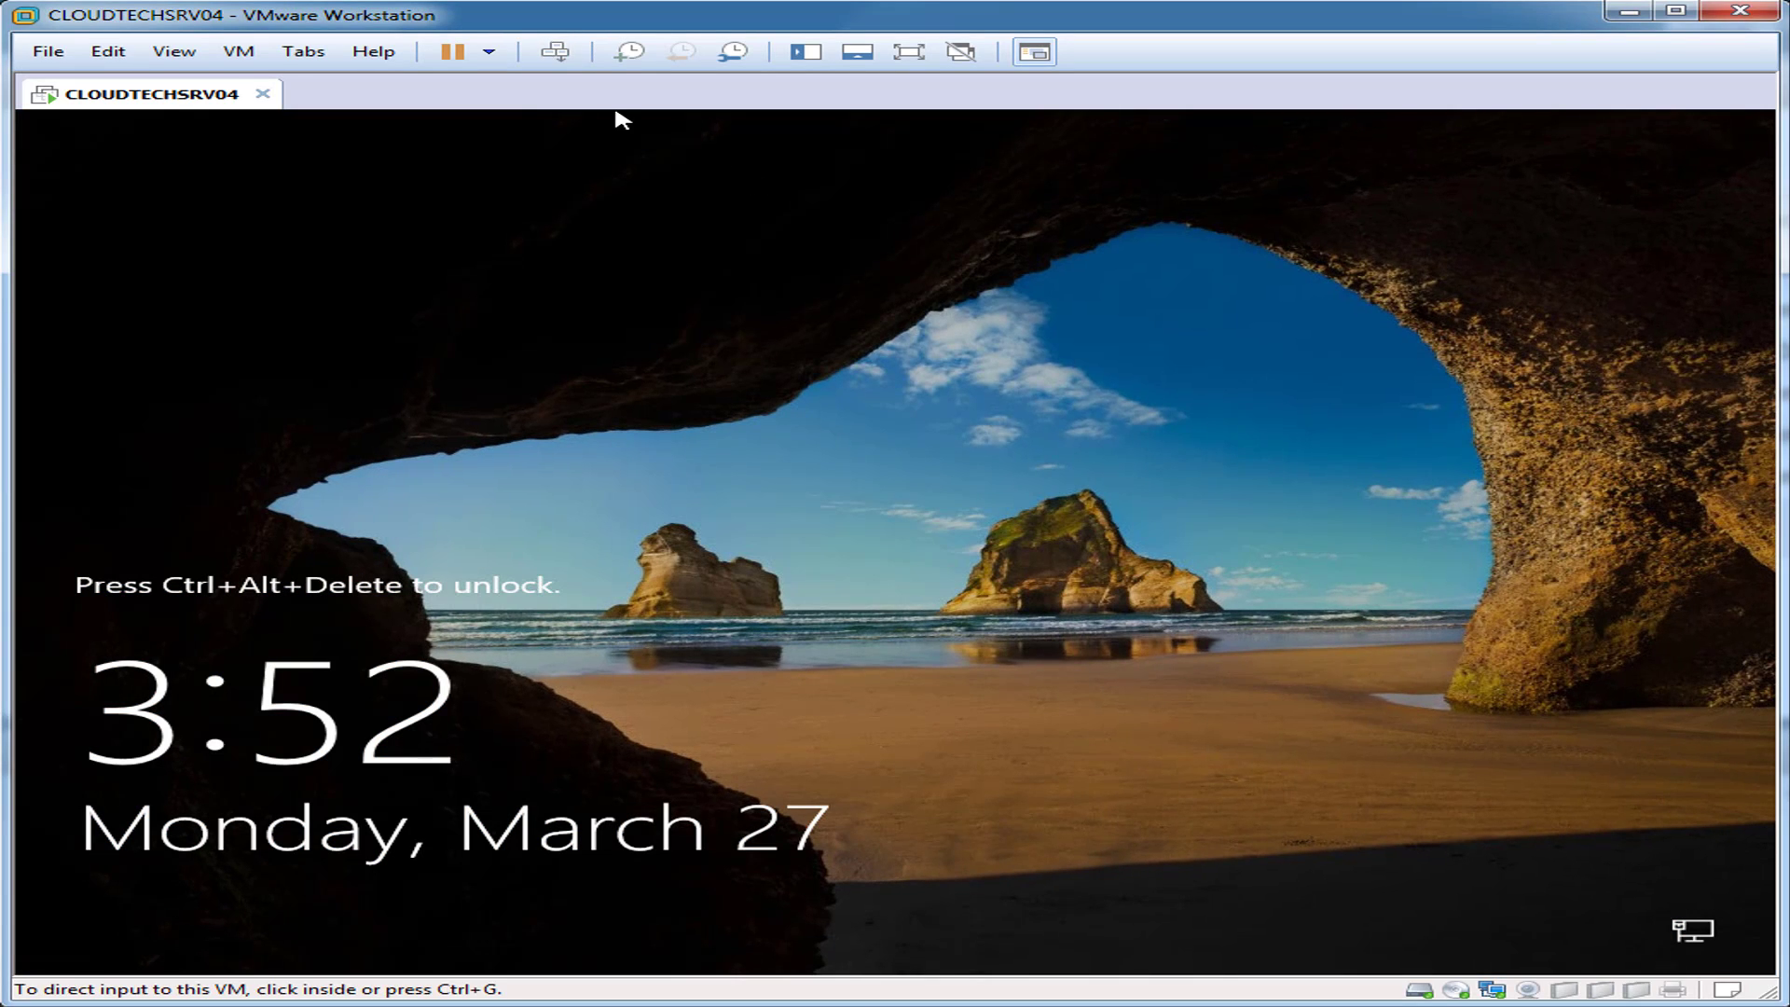
{"action": "left_click", "coordinate": [554, 51]}
{"action": "left_click", "coordinate": [804, 390]}
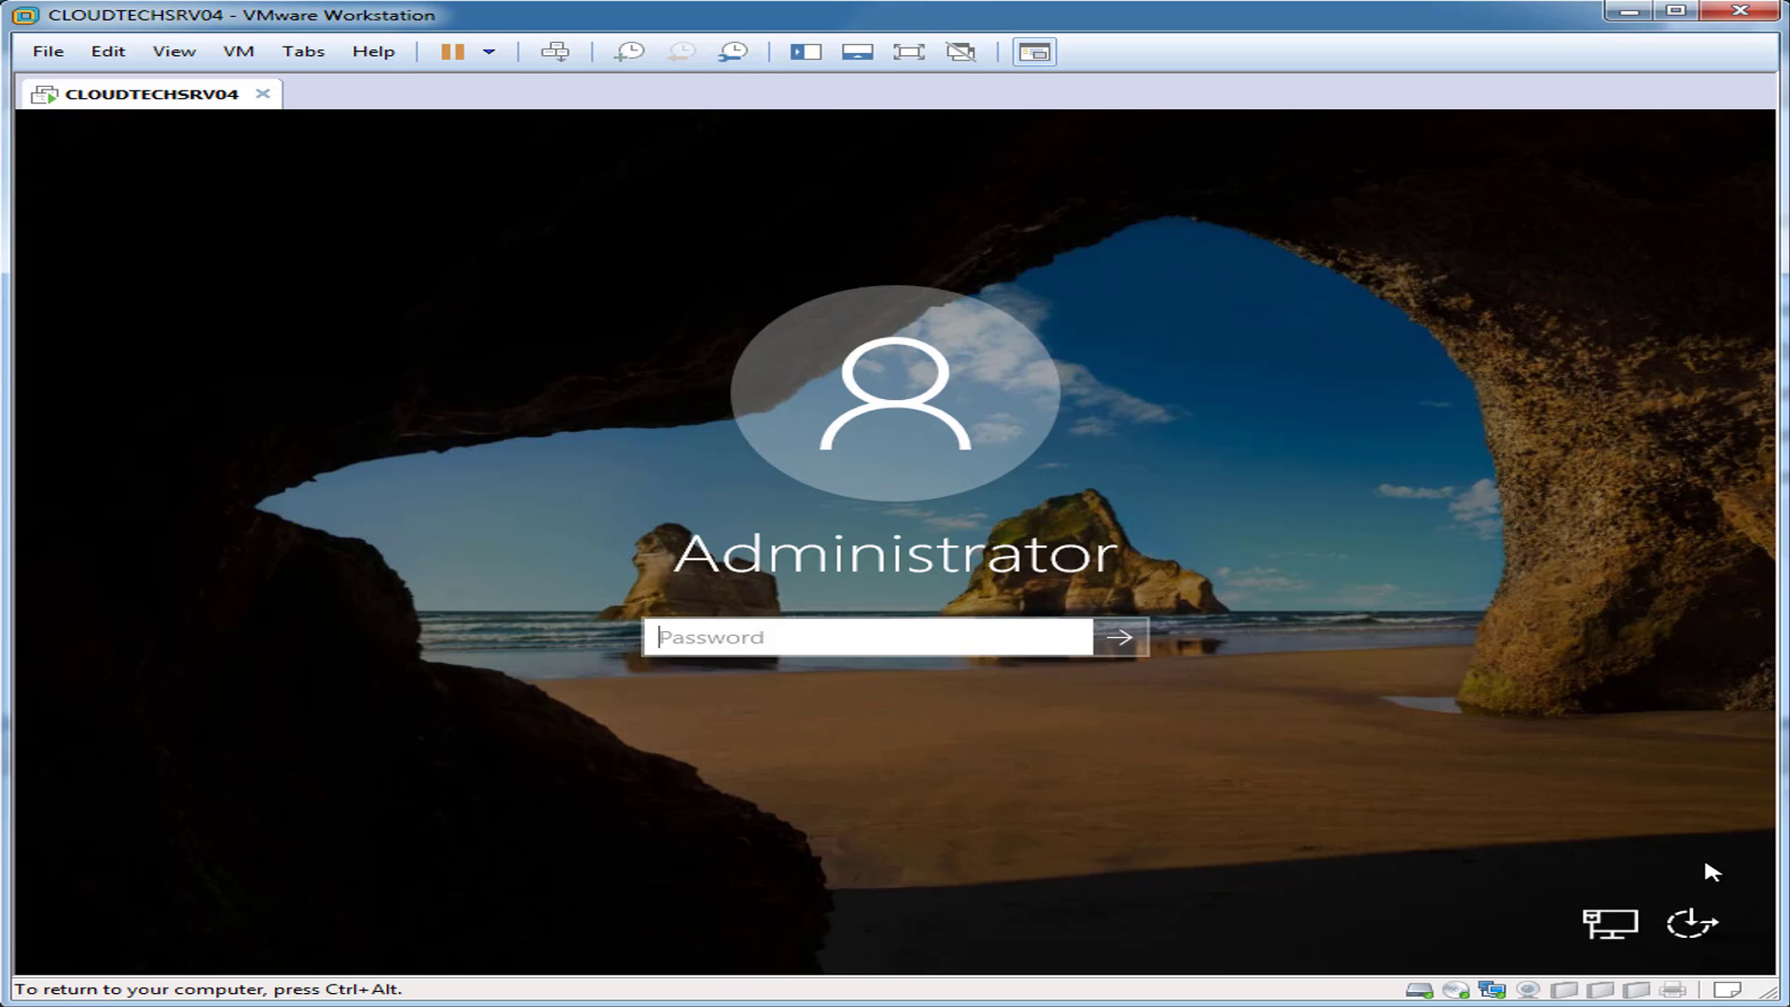
{"action": "key", "text": "Return"}
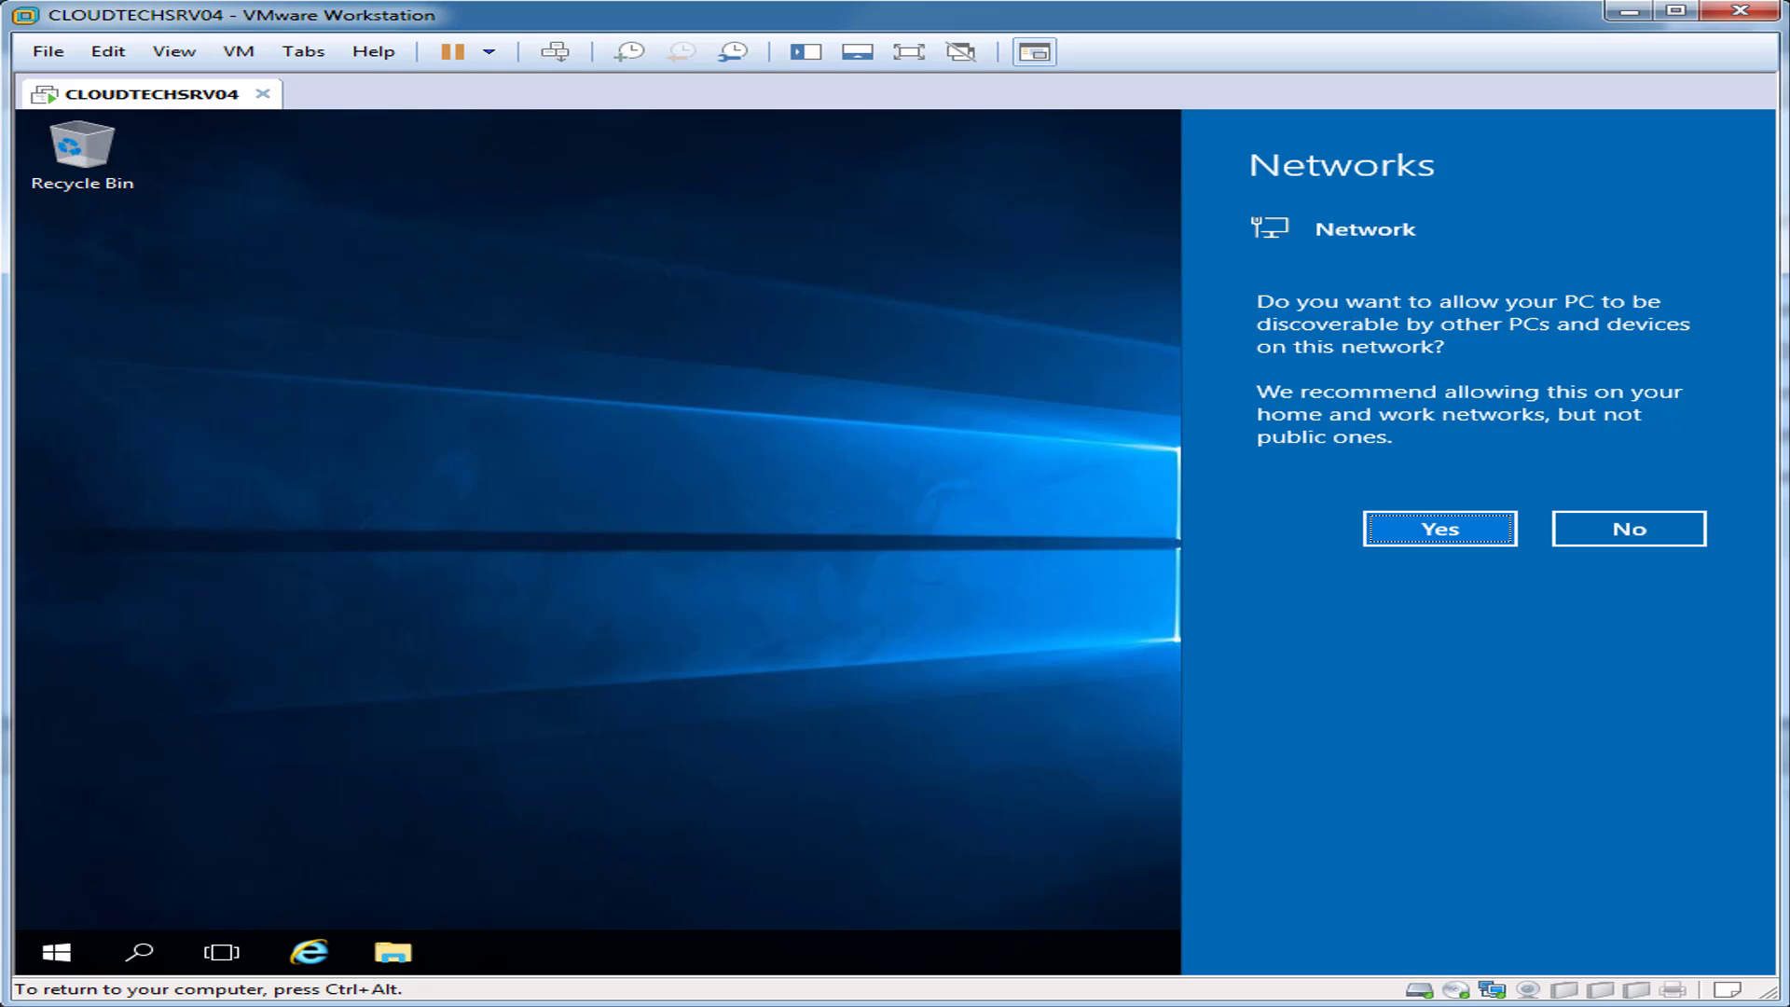
Step: Allow network discovery and turn IE Enhanced Security Configuration off for Administrators, then return to Dashboard
{"action": "left_click", "coordinate": [1410, 528]}
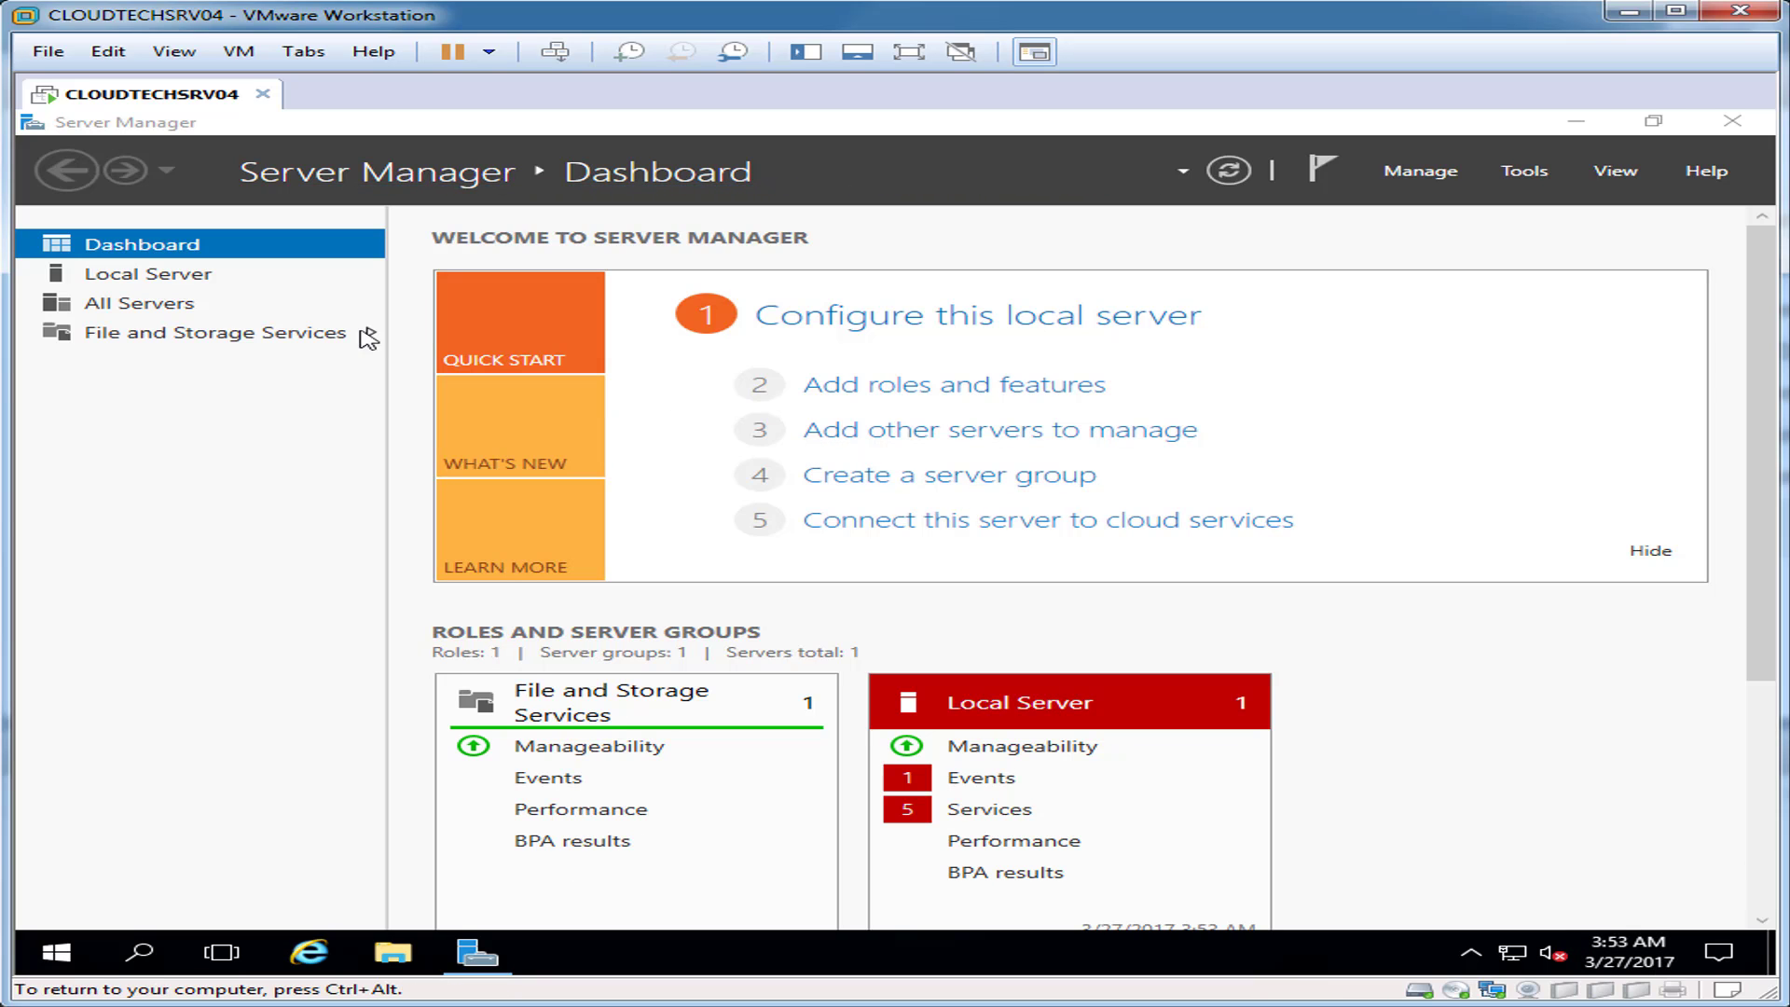
{"action": "left_click", "coordinate": [177, 277]}
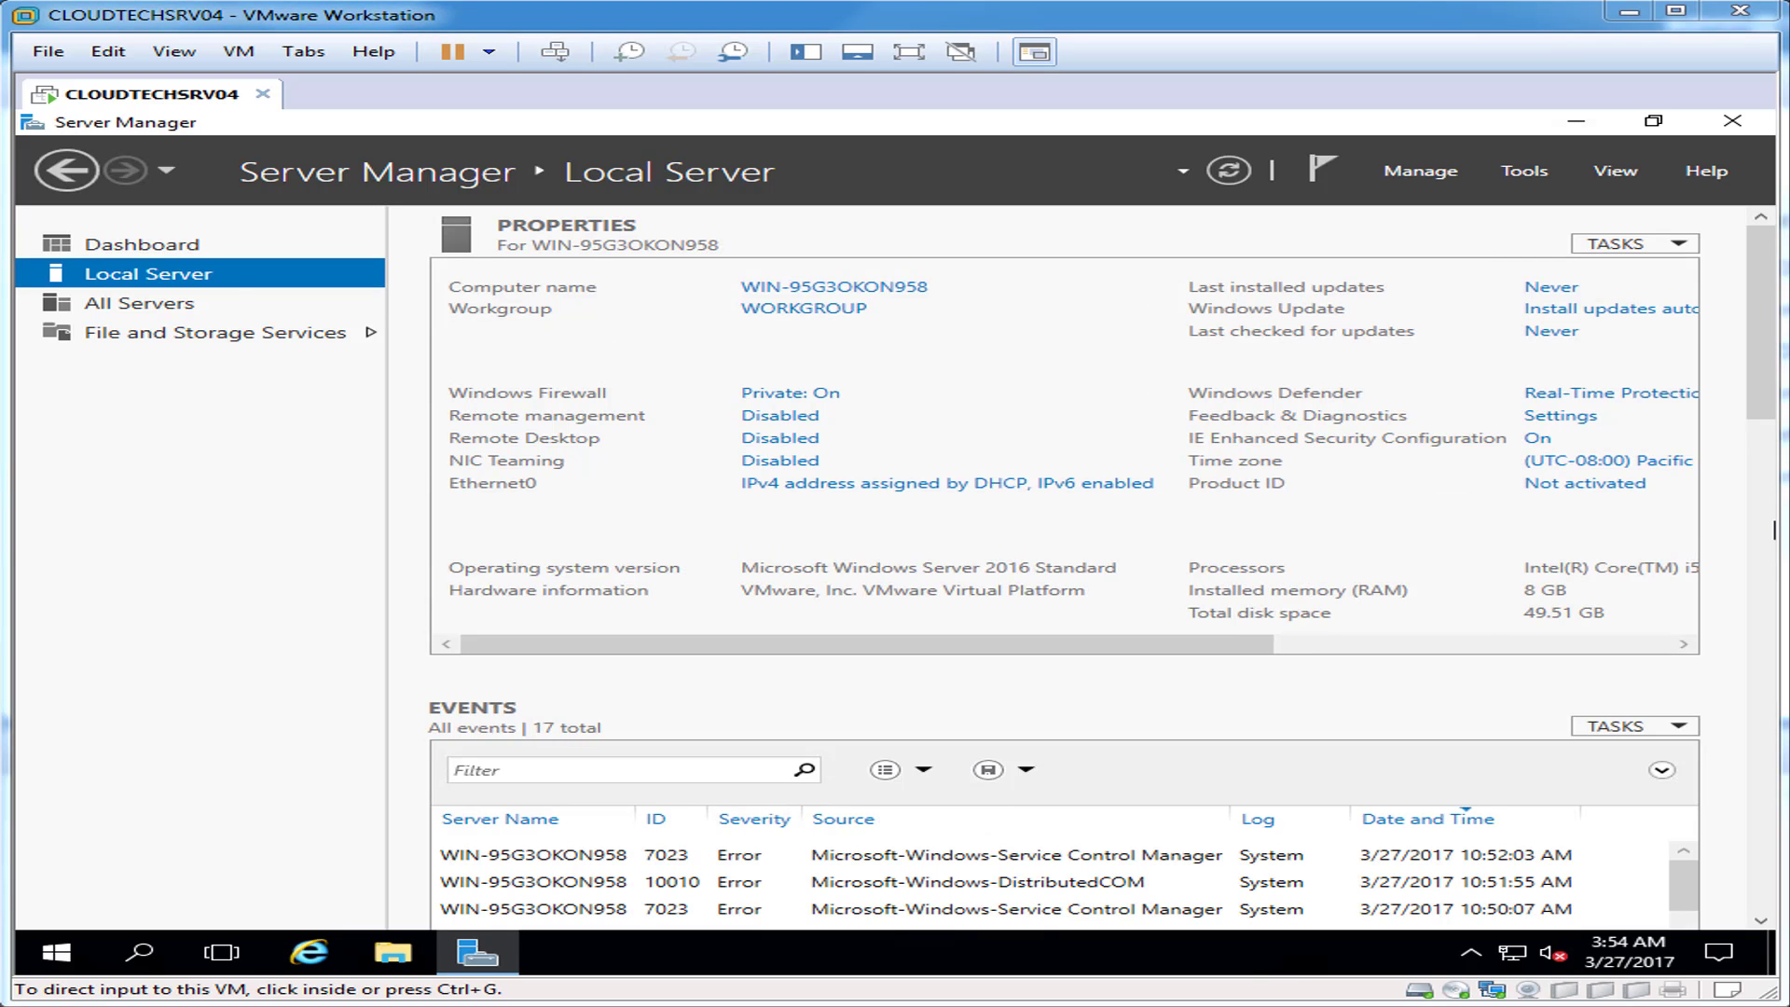
{"action": "left_click", "coordinate": [1541, 438]}
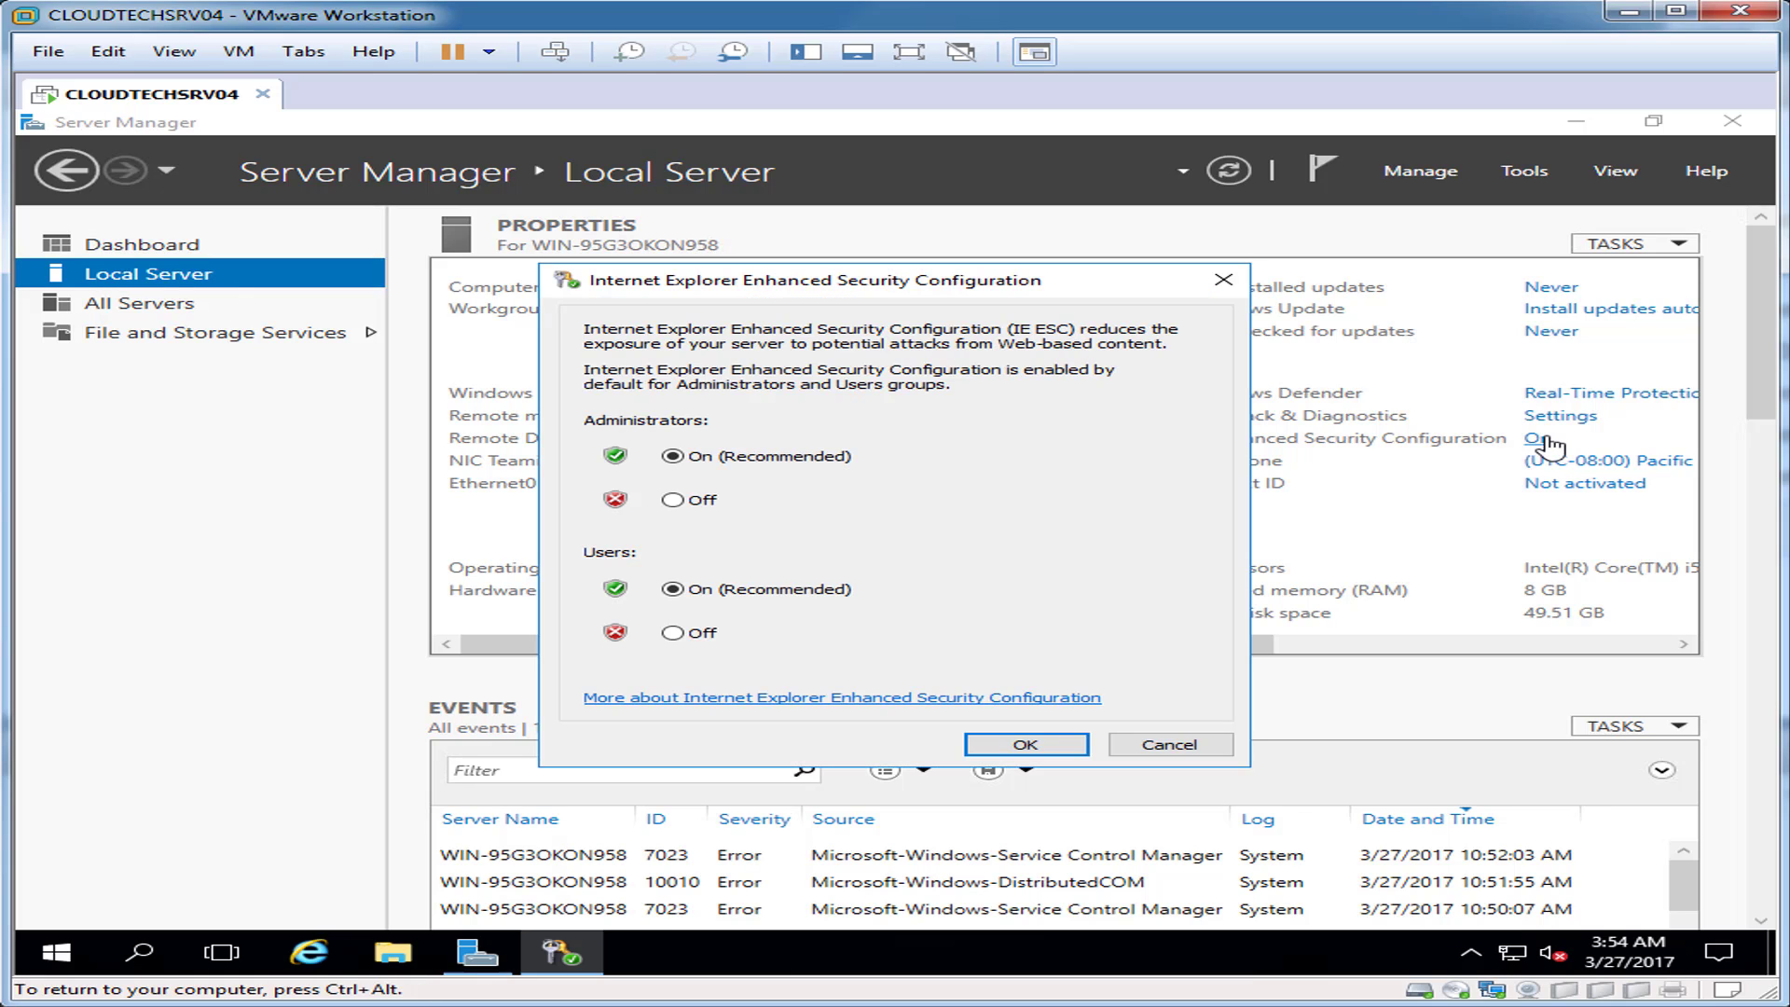
{"action": "left_click", "coordinate": [672, 499]}
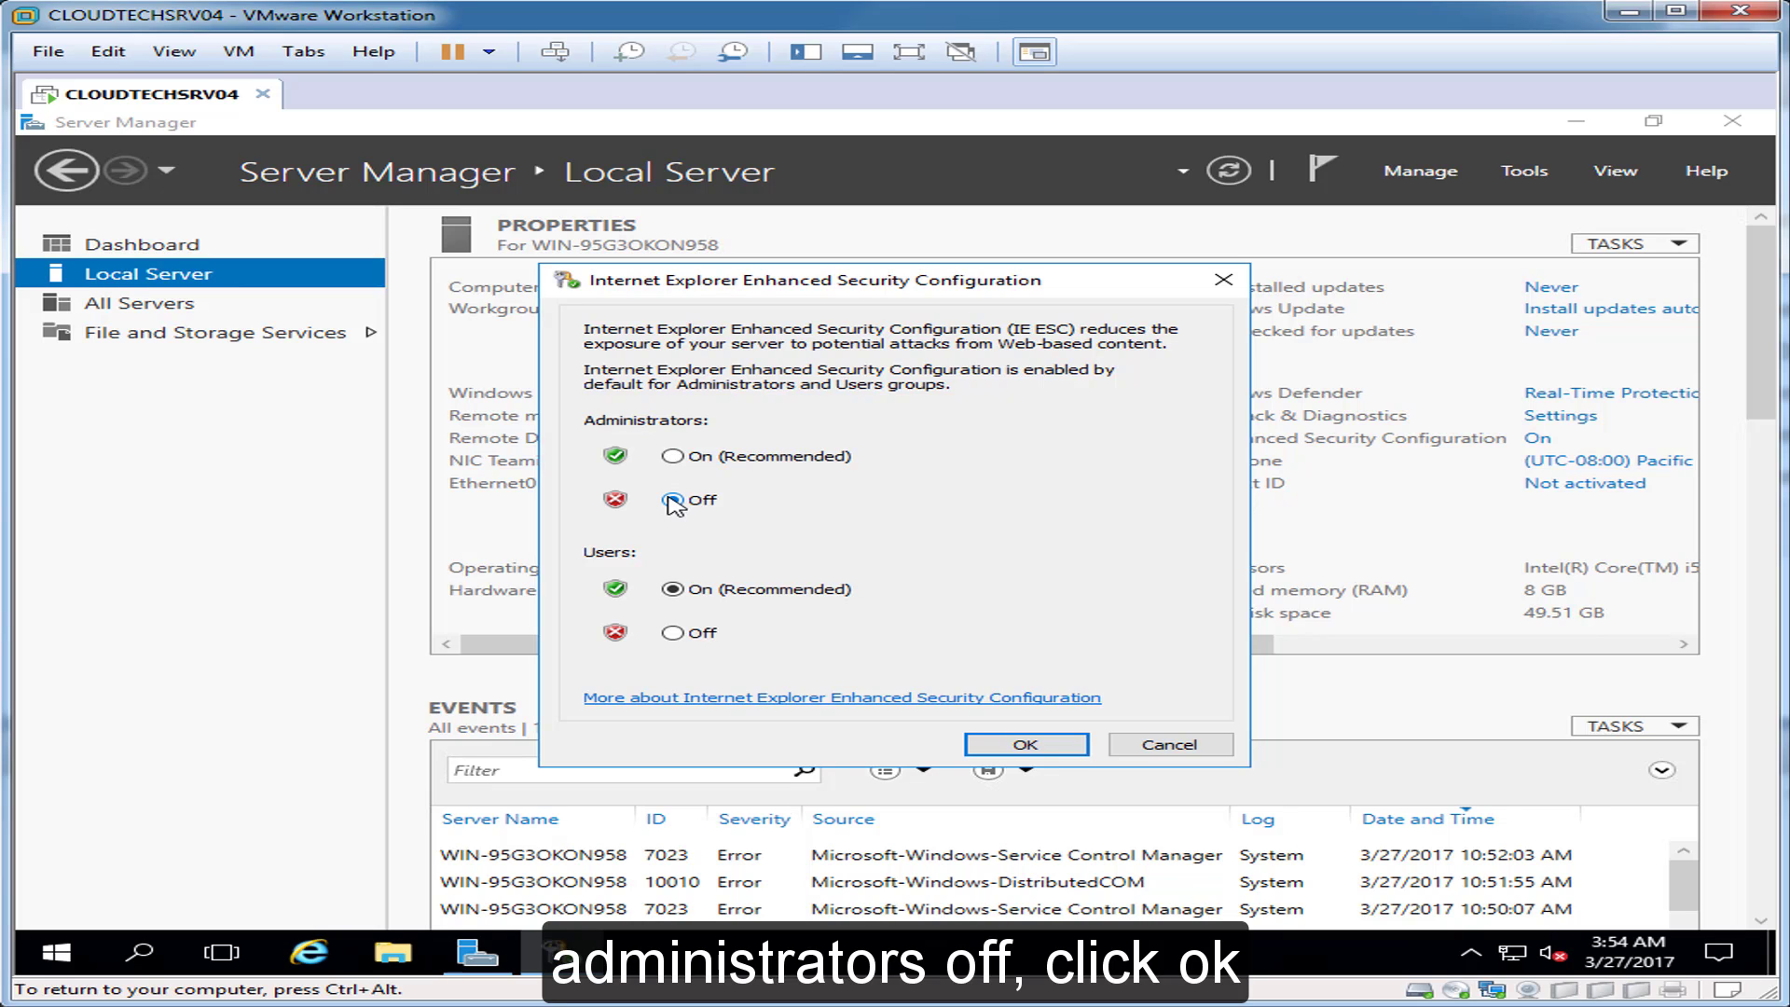
{"action": "left_click", "coordinate": [1142, 743]}
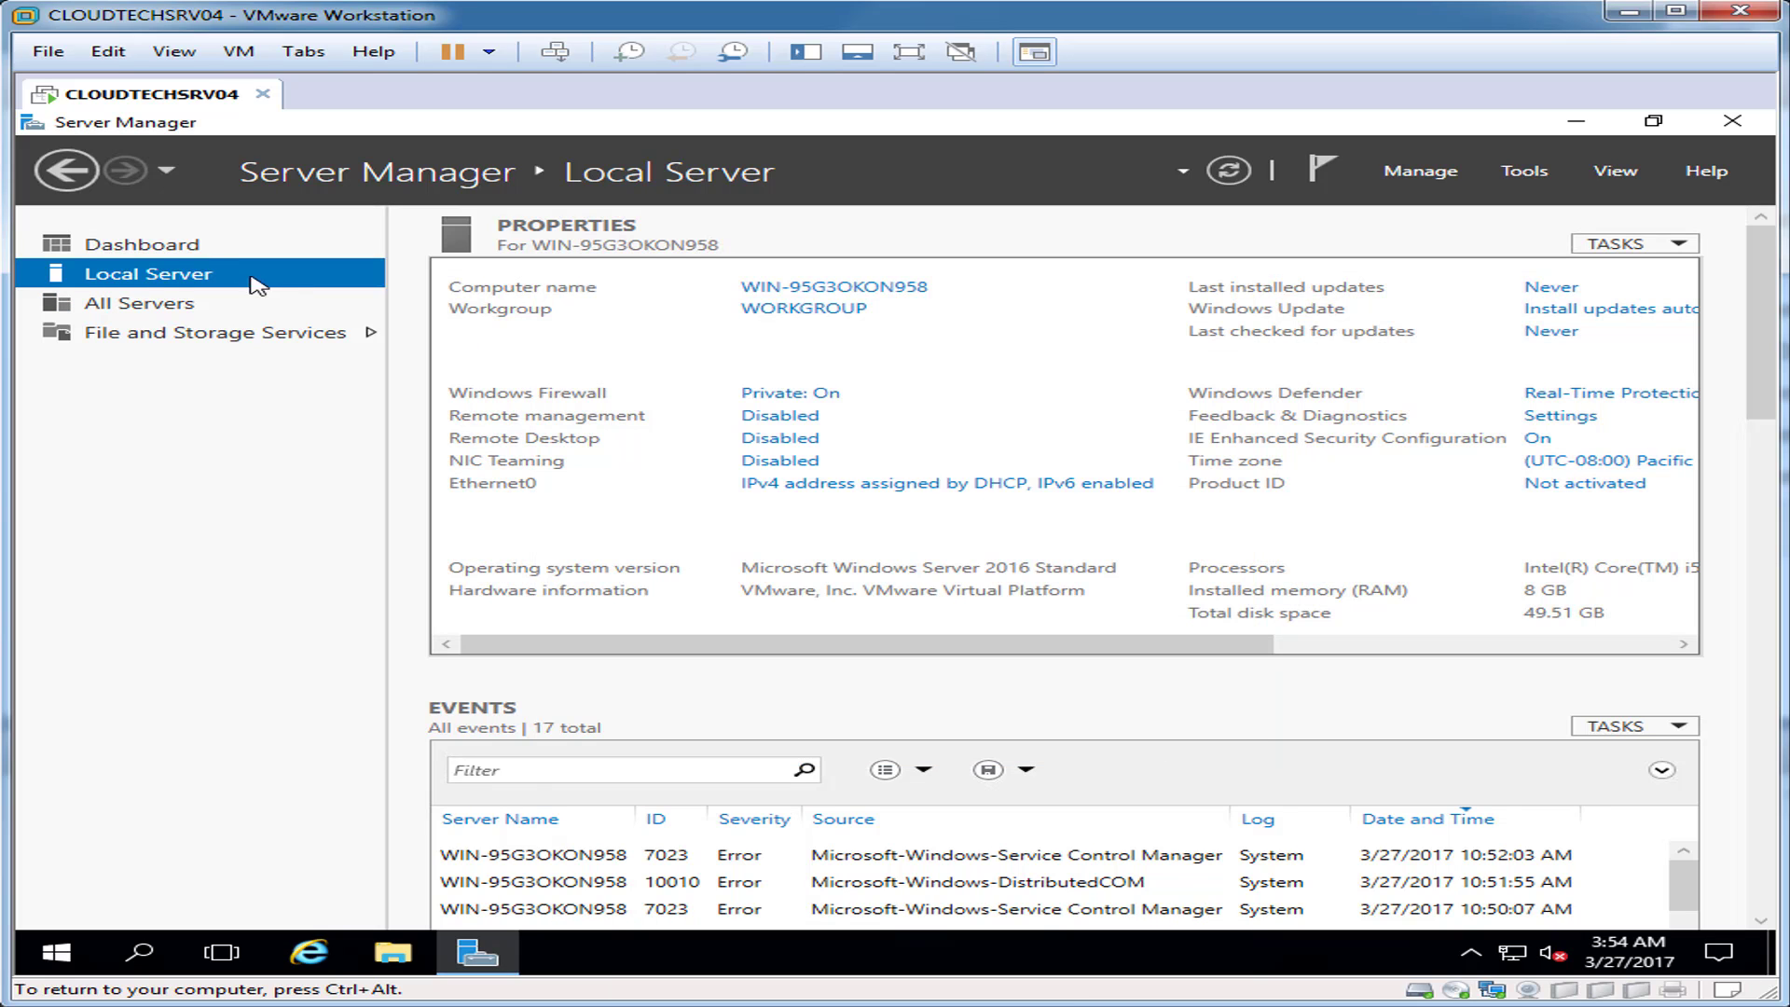
{"action": "left_click", "coordinate": [174, 252]}
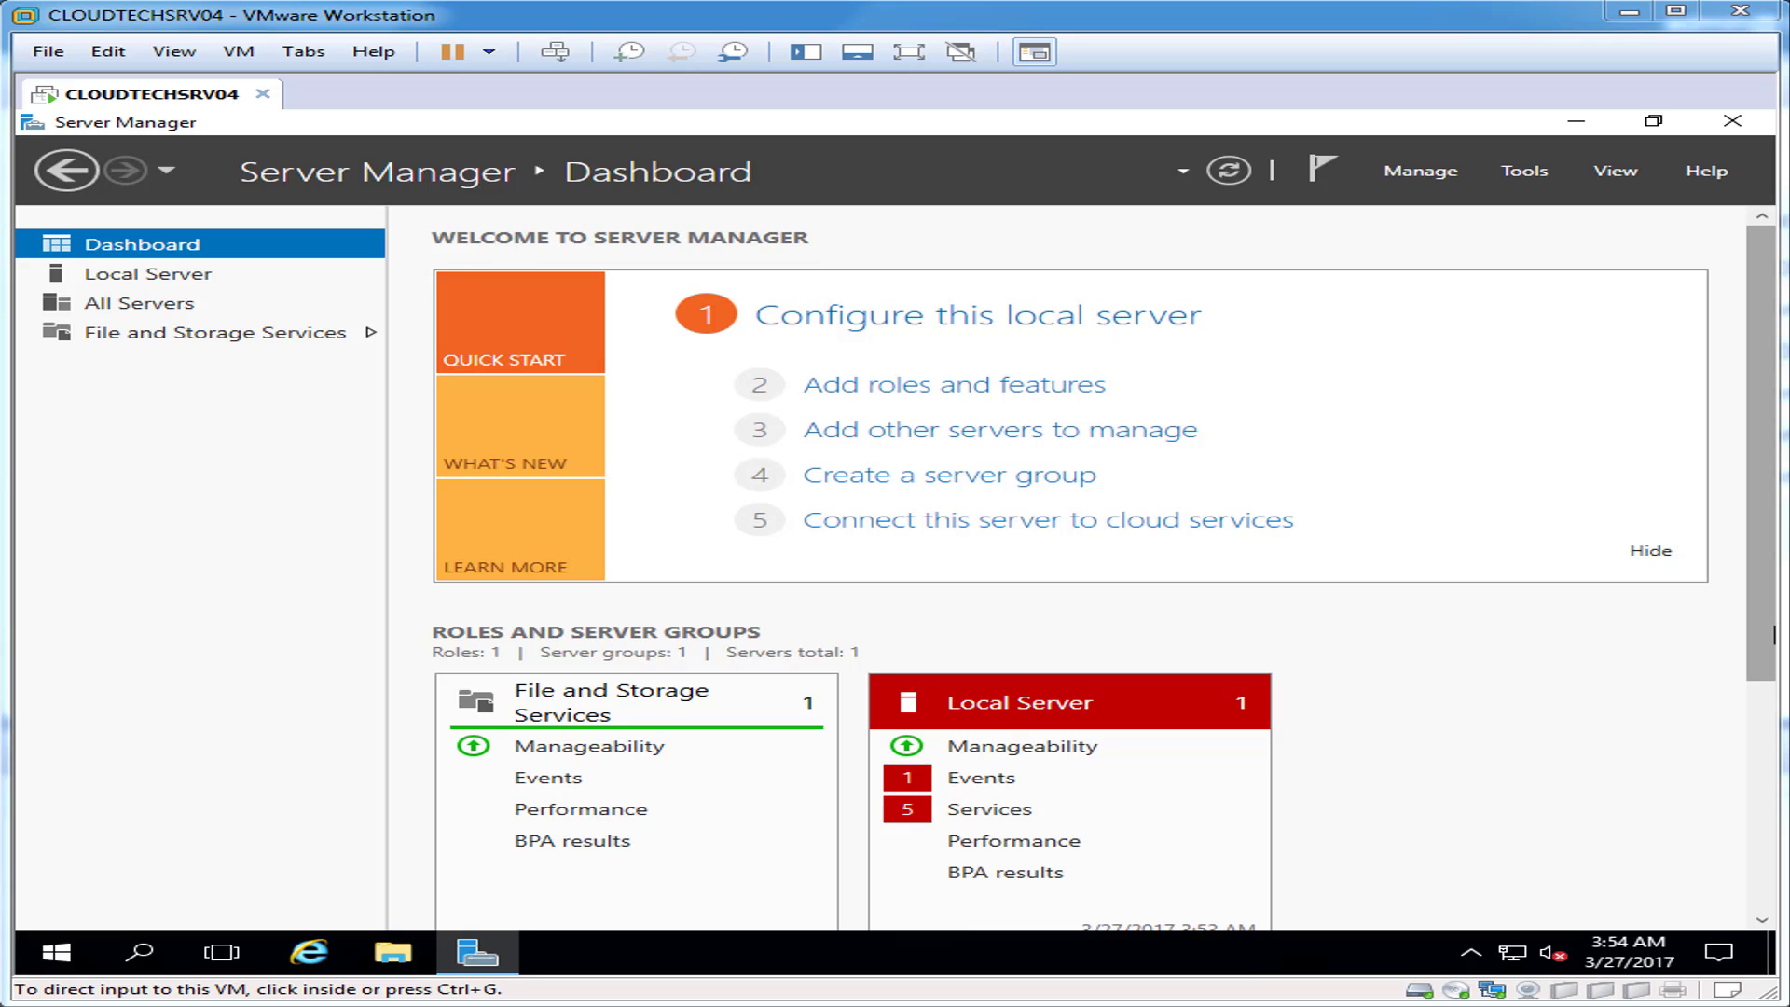
Step: Mount the VMware Tools disc and run setup64.exe from the DVD drive
{"action": "key", "text": "alt+m"}
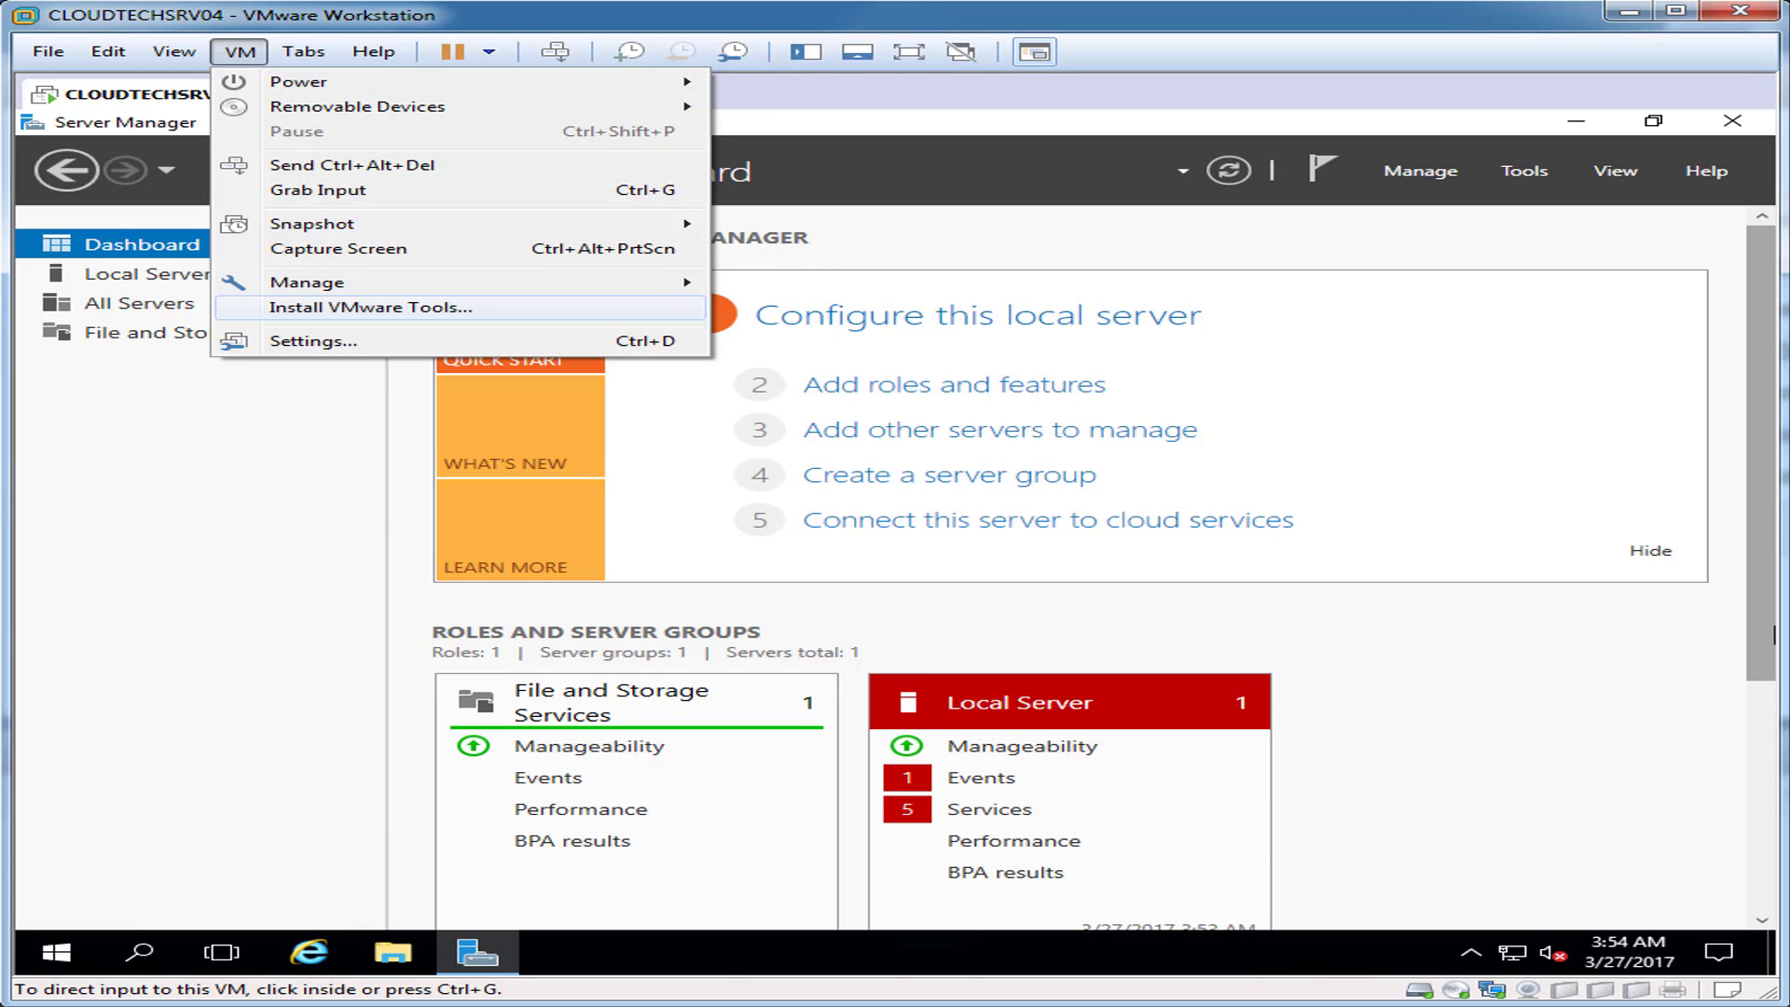
{"action": "left_click", "coordinate": [297, 307]}
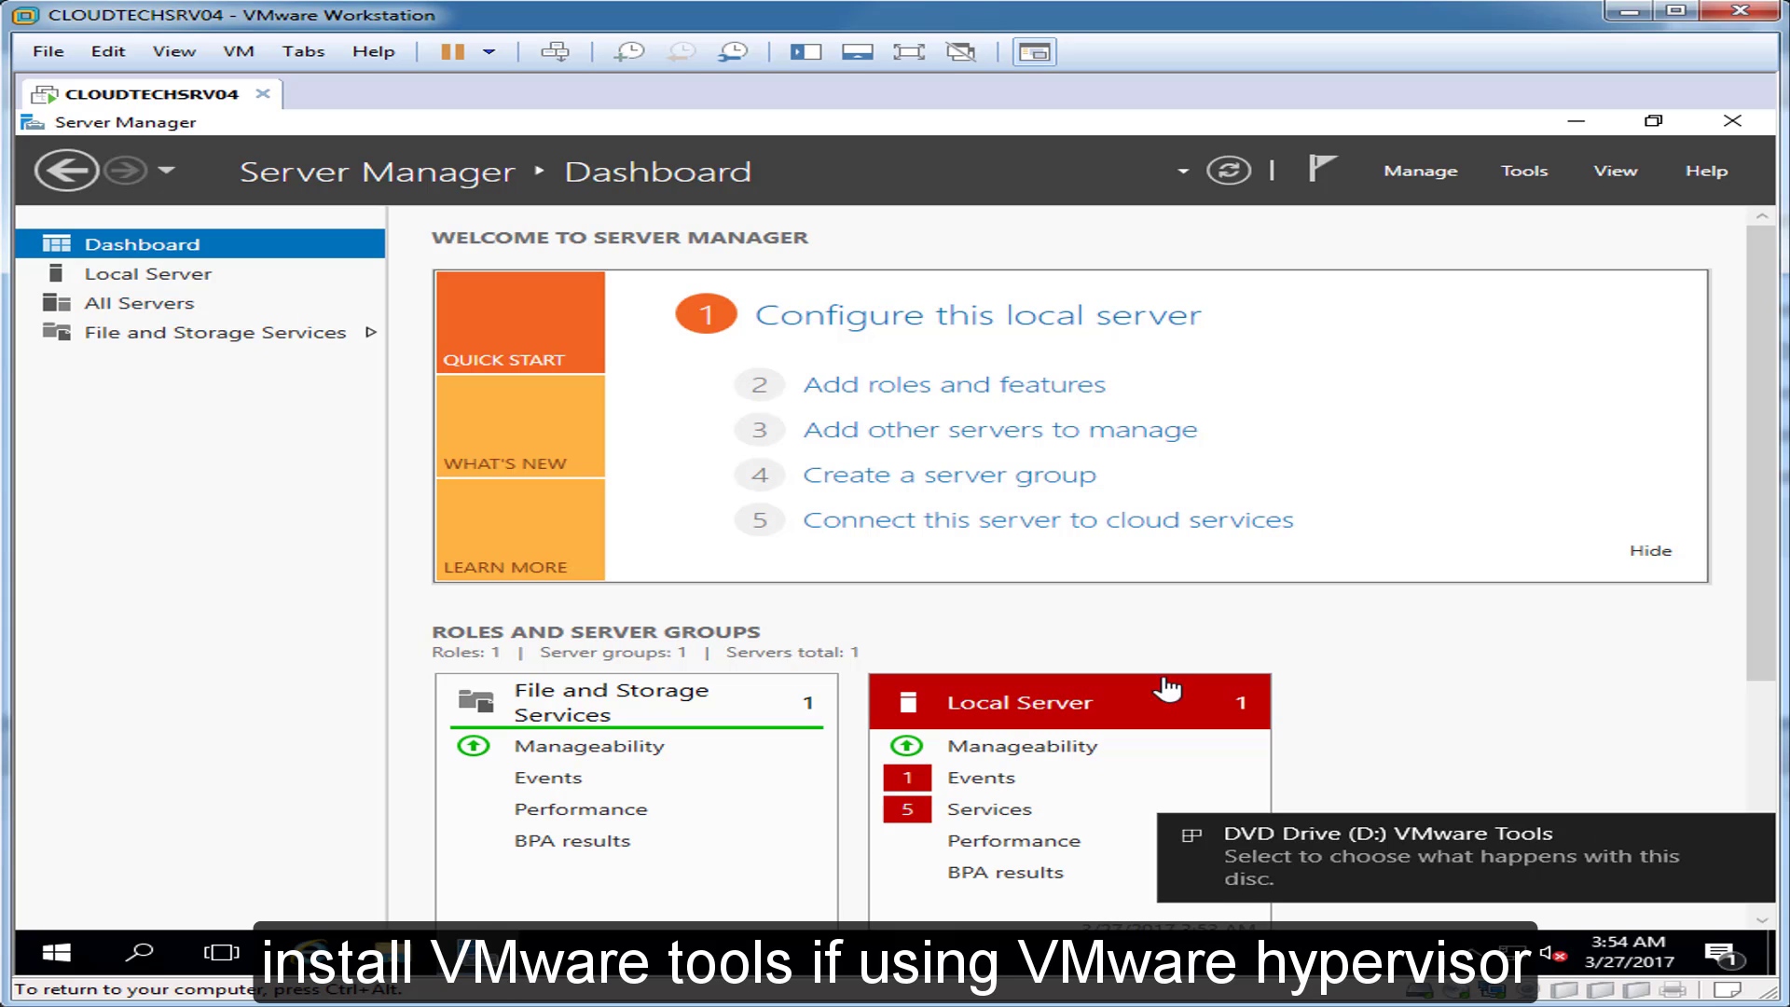
{"action": "left_click", "coordinate": [1504, 865]}
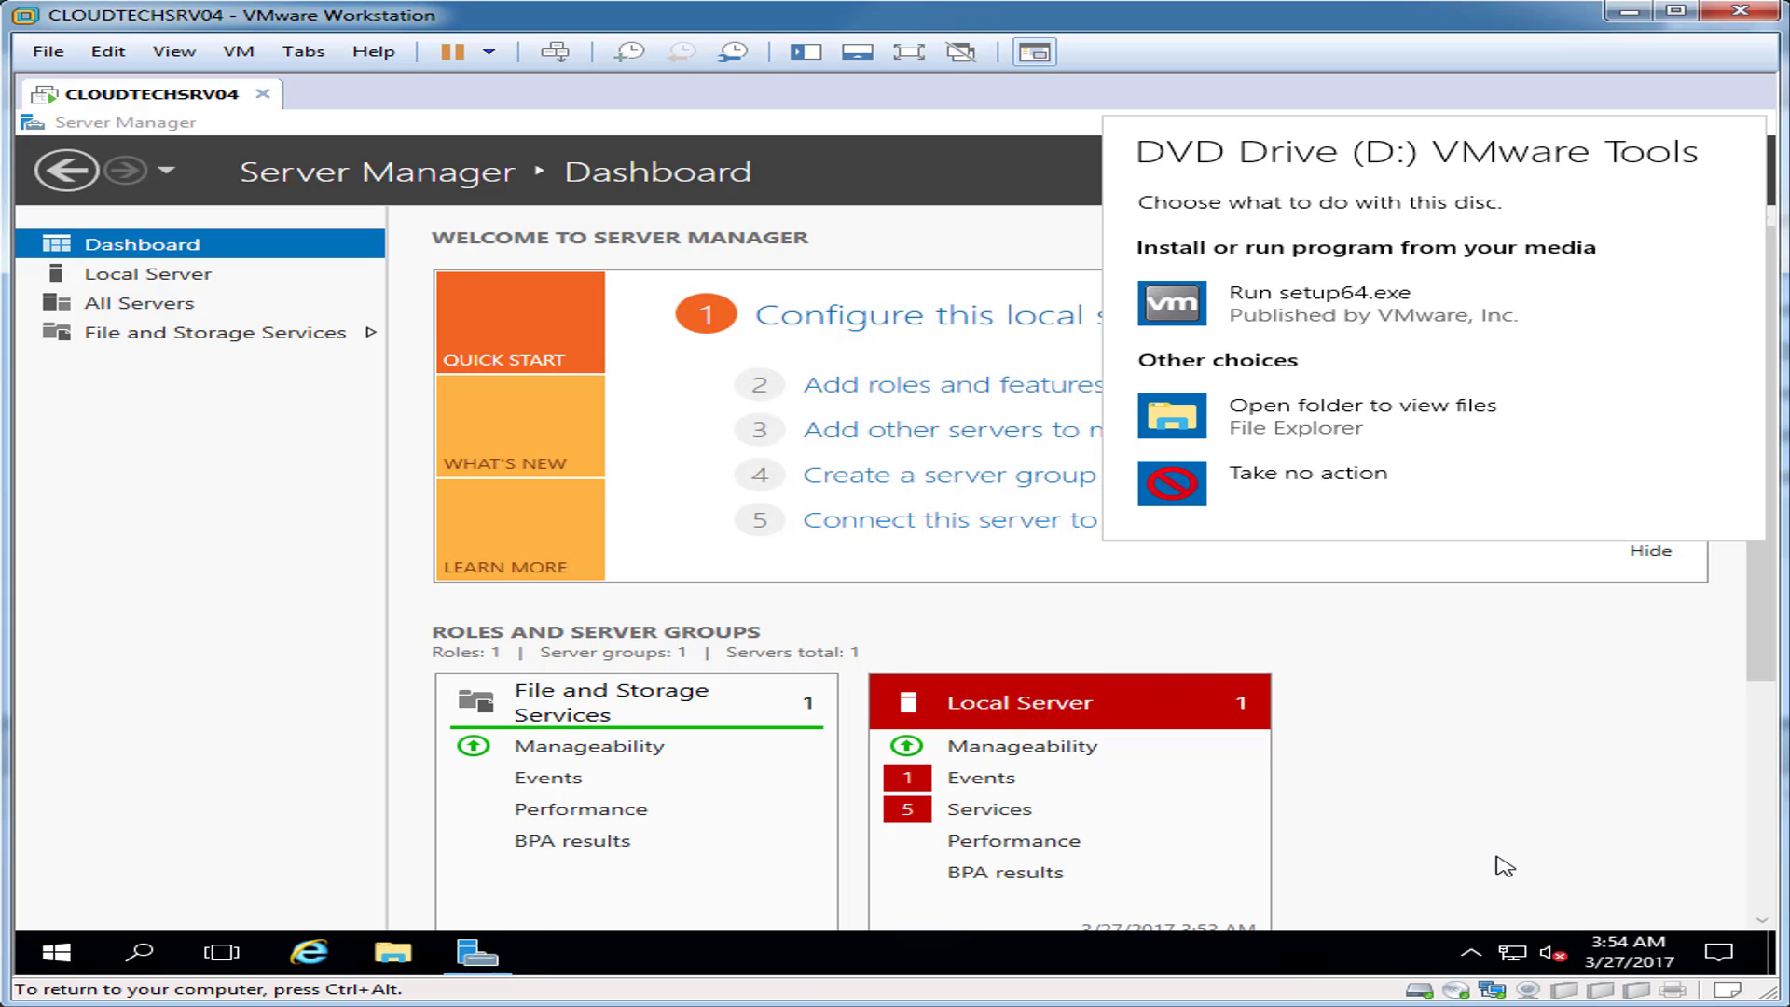
{"action": "left_click", "coordinate": [1259, 300]}
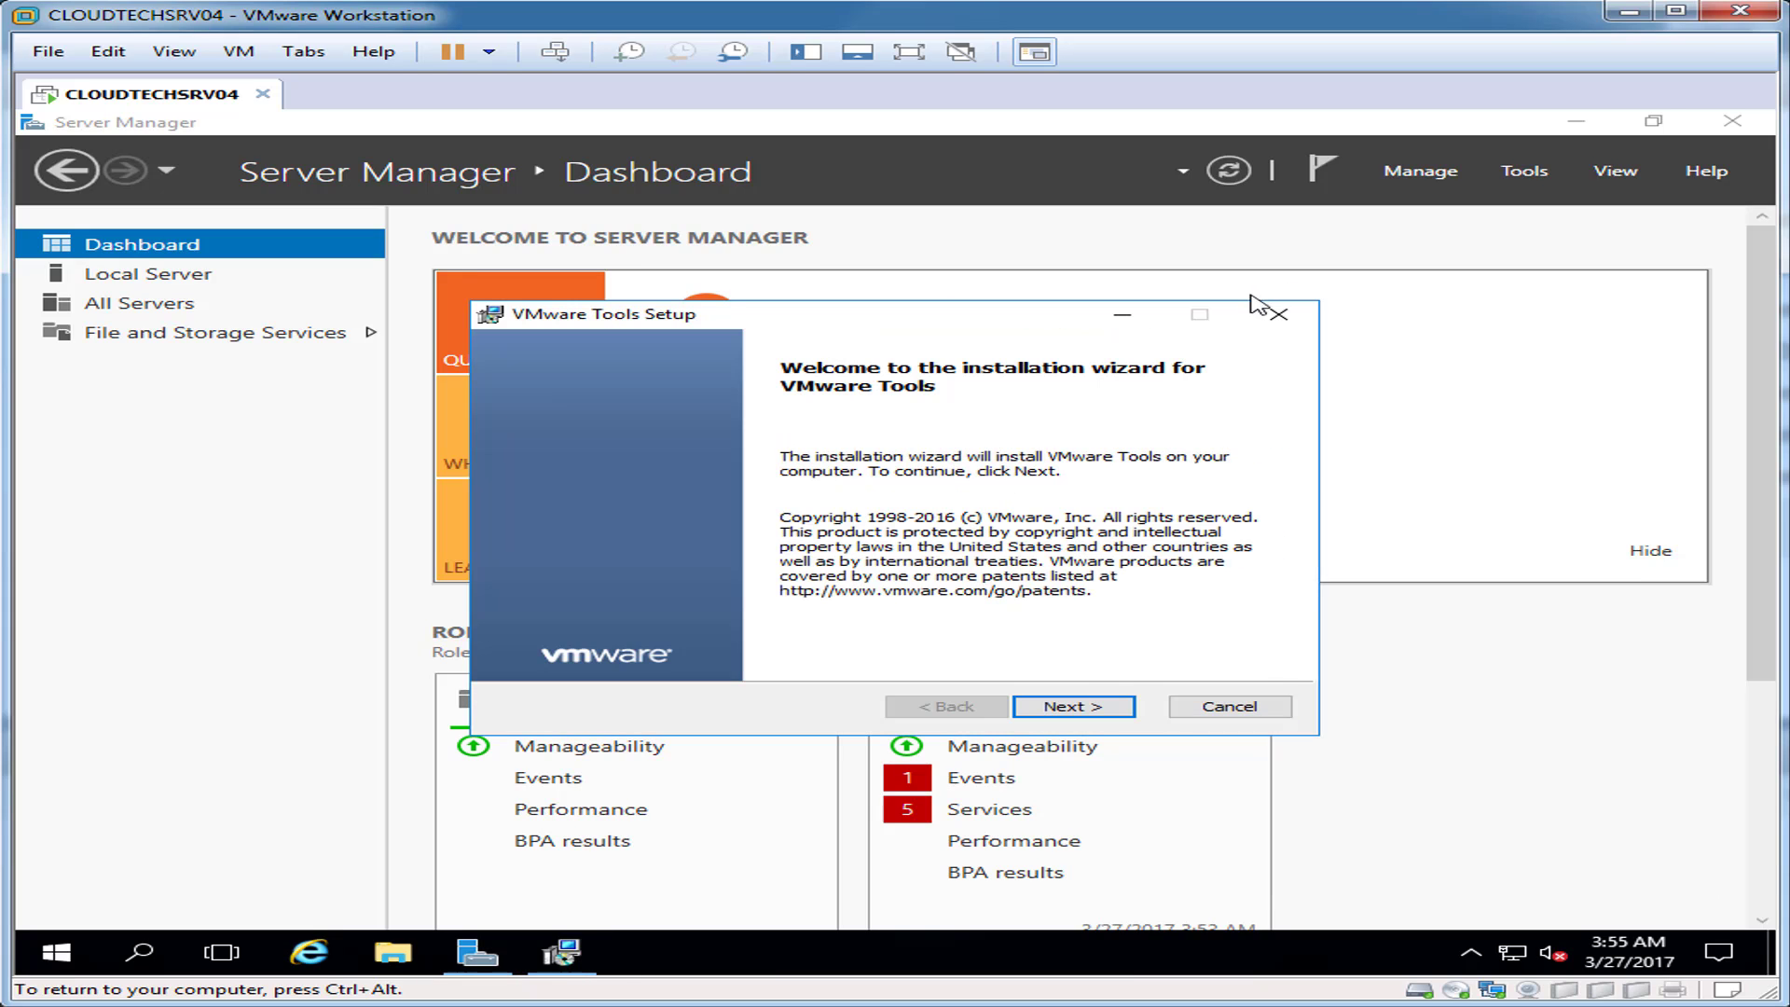
Step: Install VMware Tools using the Custom setup with default features, then restart the server
{"action": "left_click", "coordinate": [1063, 706]}
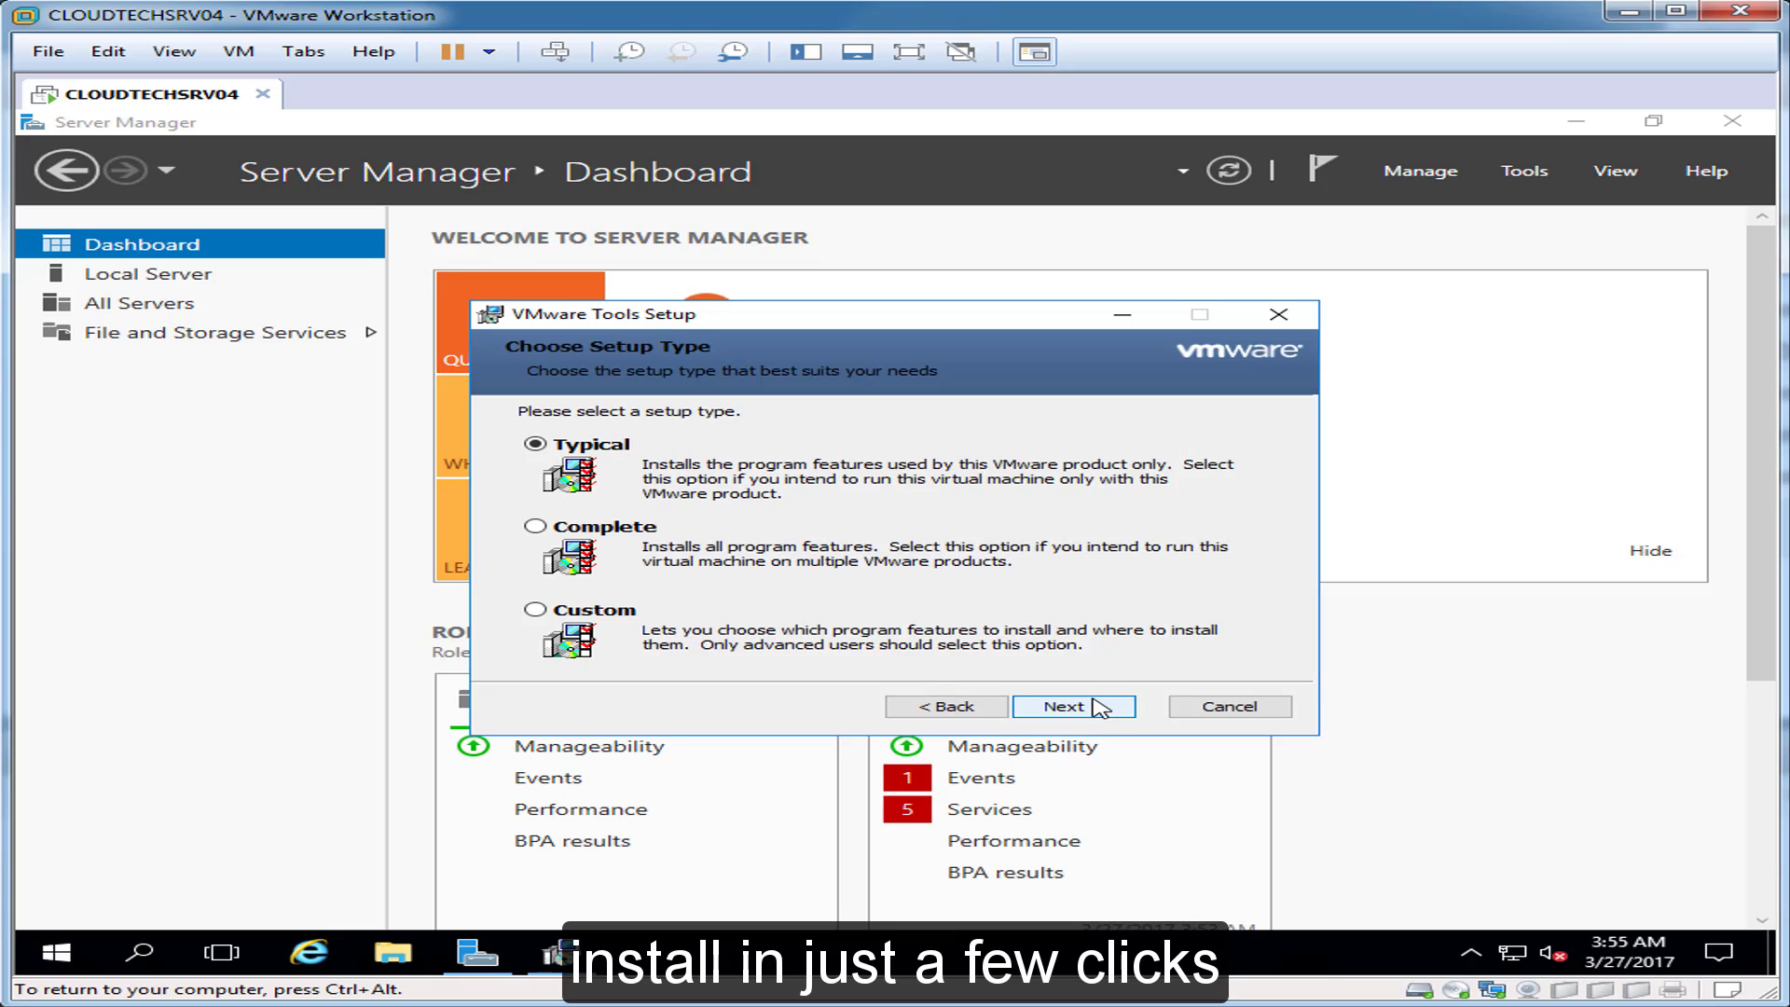
{"action": "left_click", "coordinate": [589, 616]}
{"action": "left_click", "coordinate": [1085, 706]}
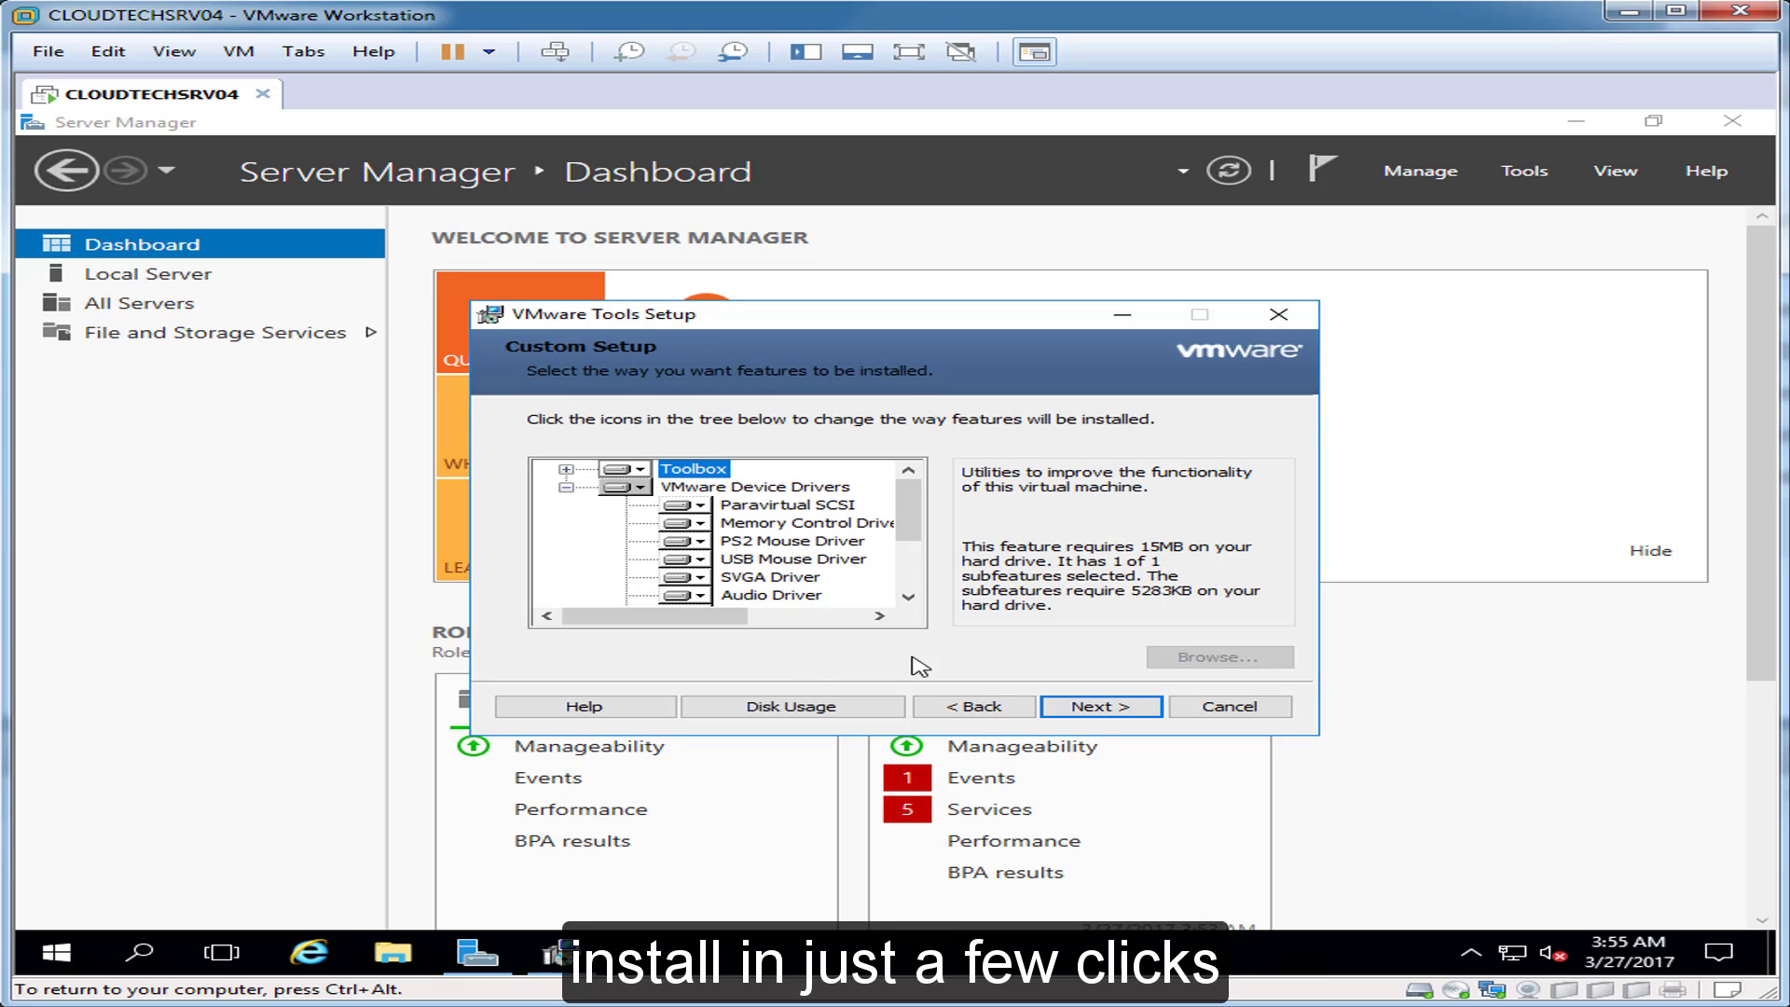
{"action": "left_click", "coordinate": [1137, 709]}
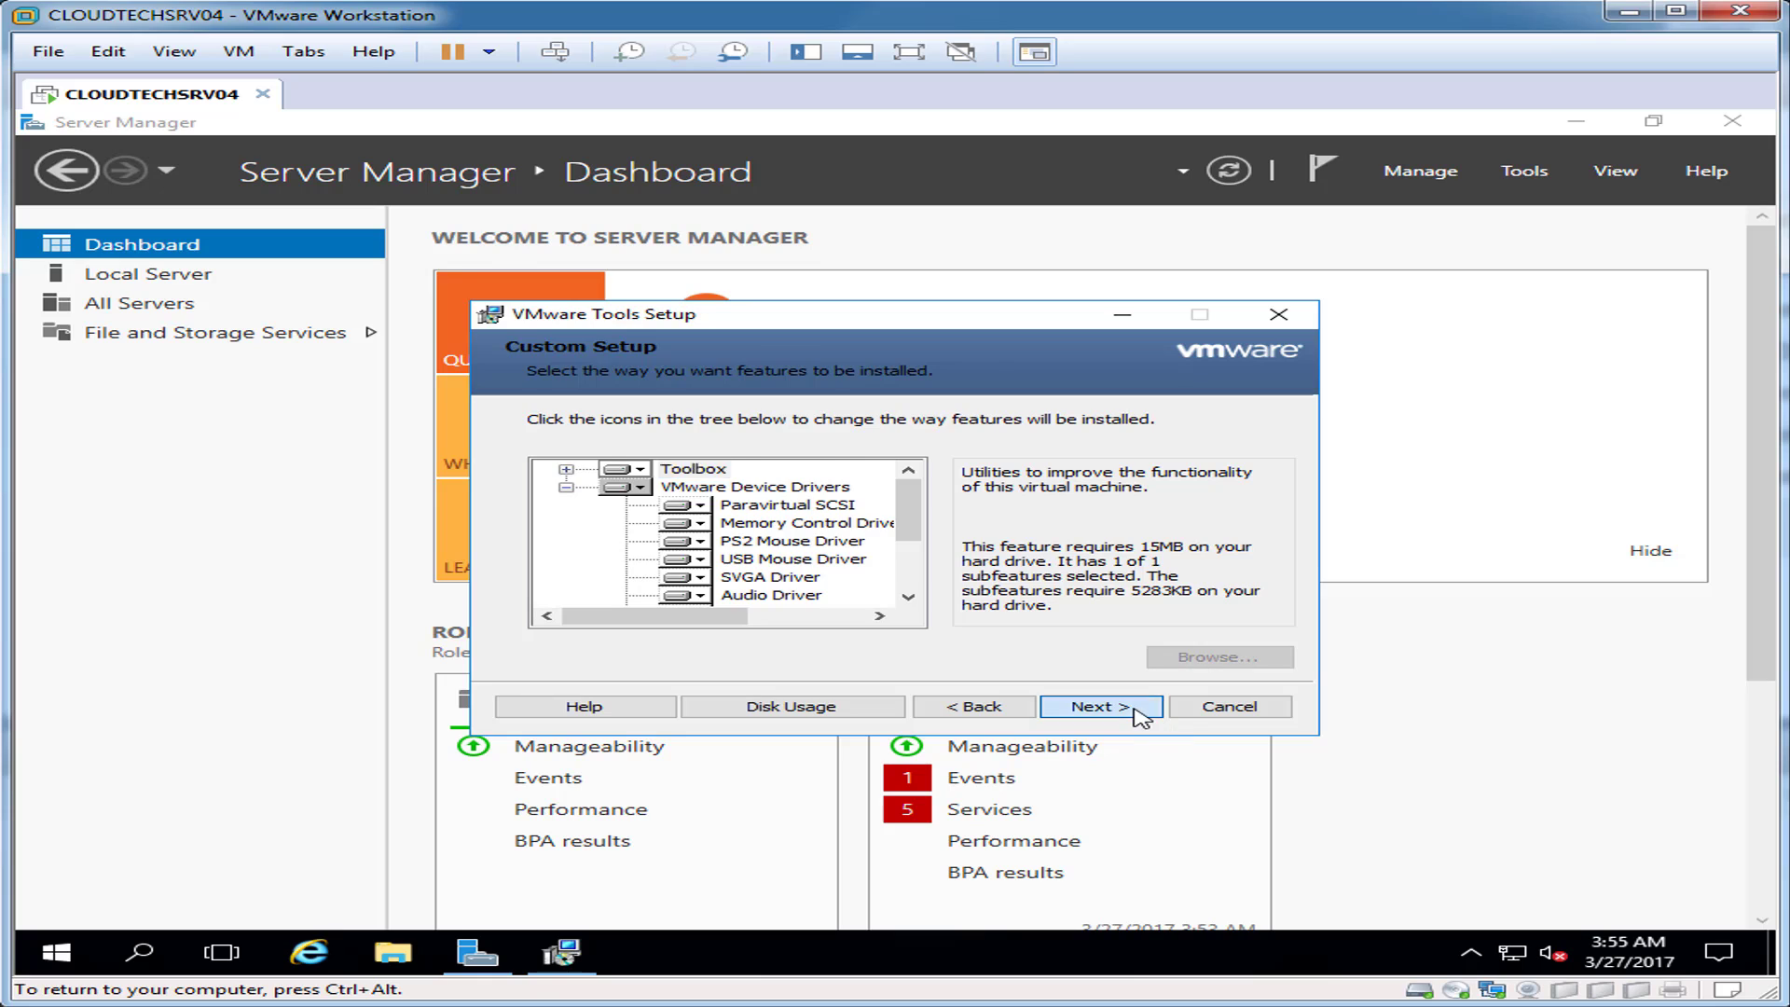
{"action": "left_click", "coordinate": [1121, 711]}
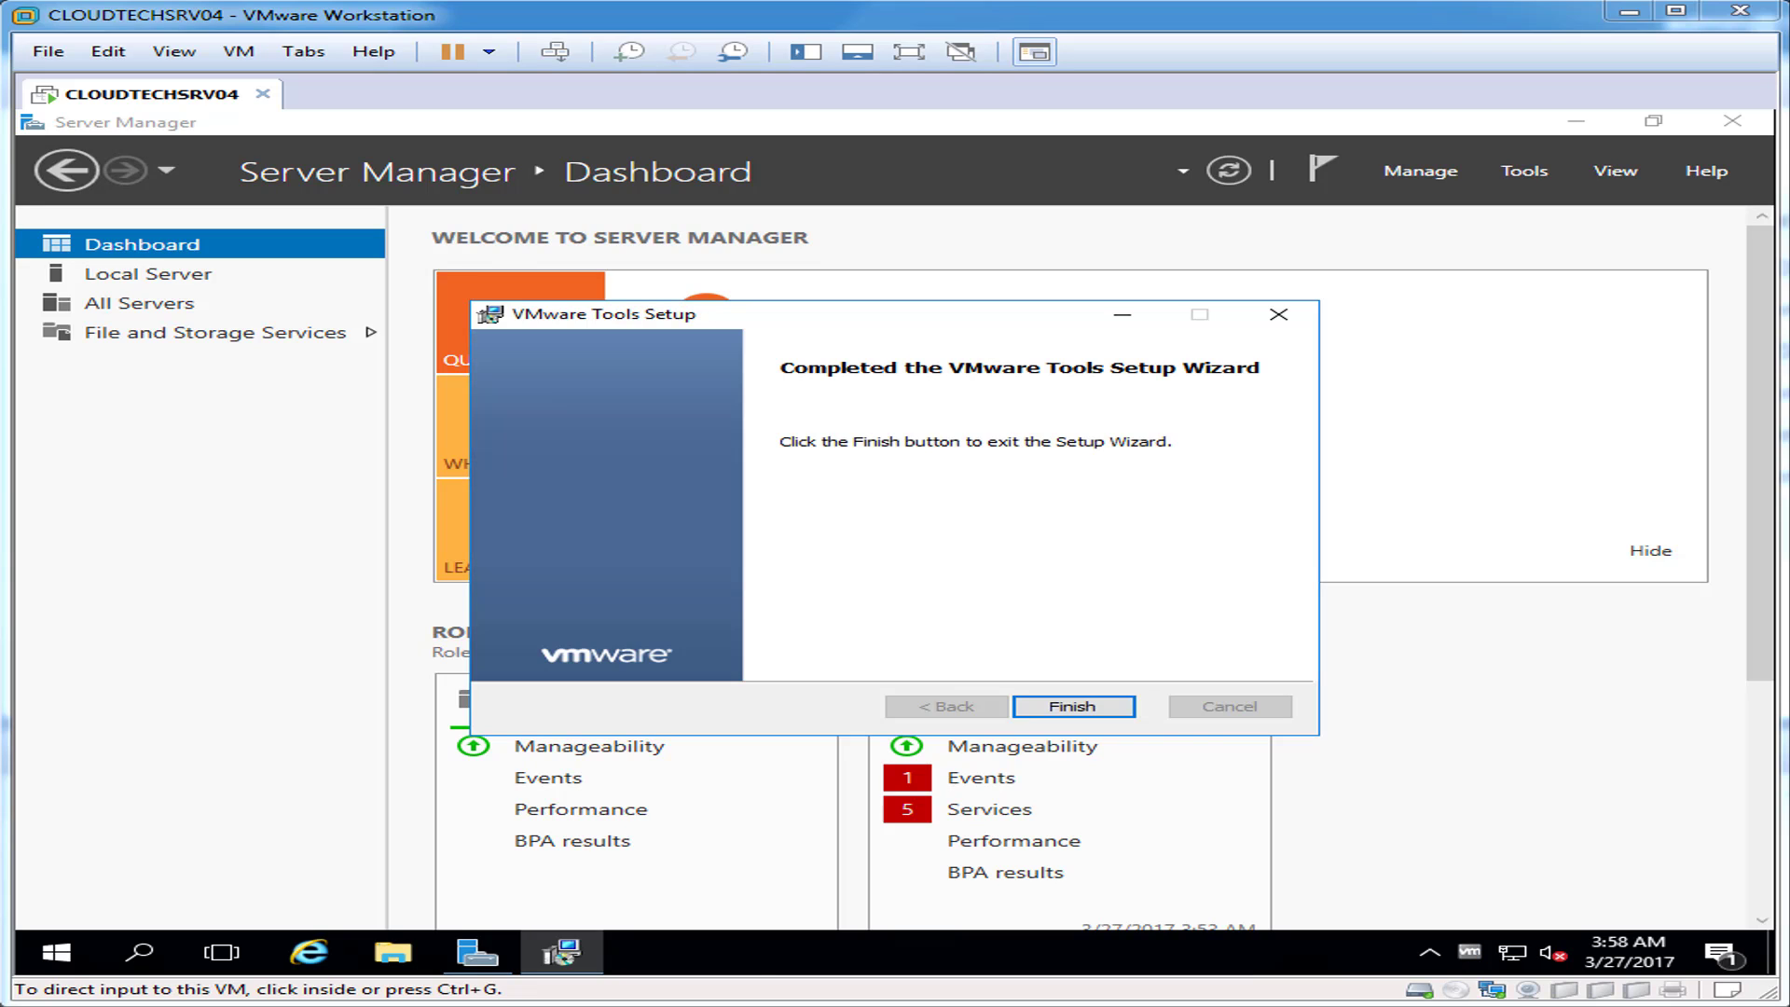
{"action": "left_click", "coordinate": [1054, 596]}
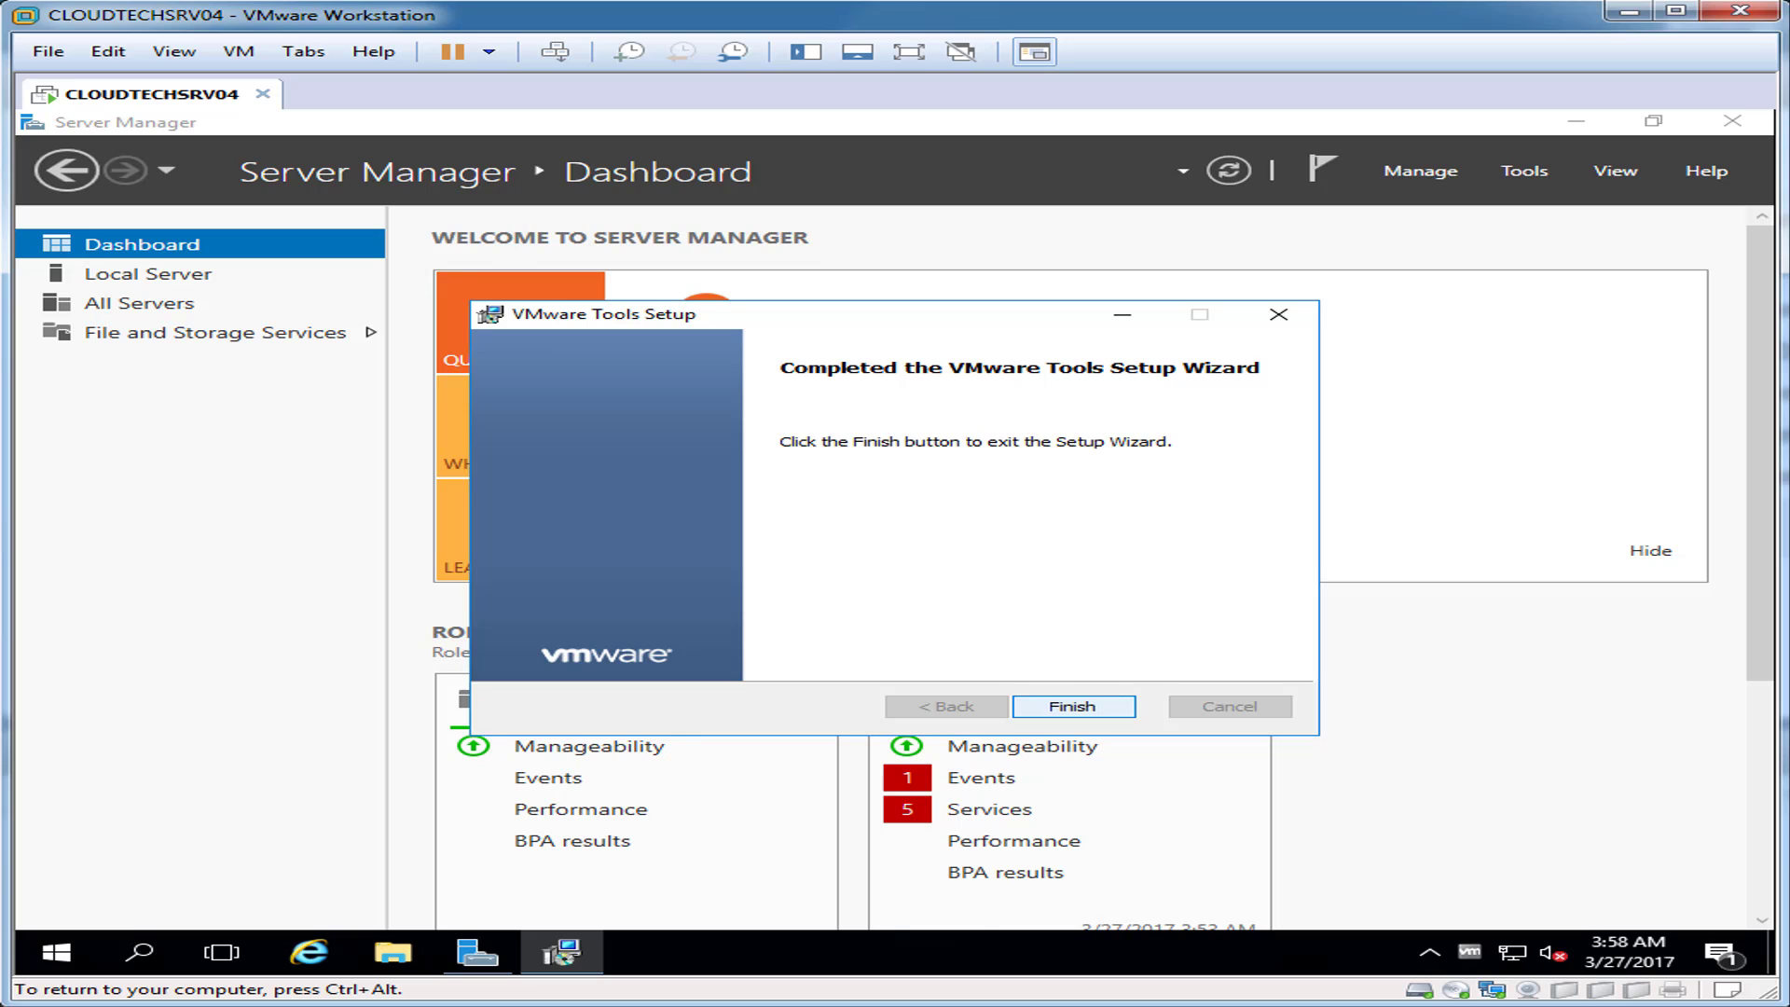
{"action": "left_click", "coordinate": [1073, 705]}
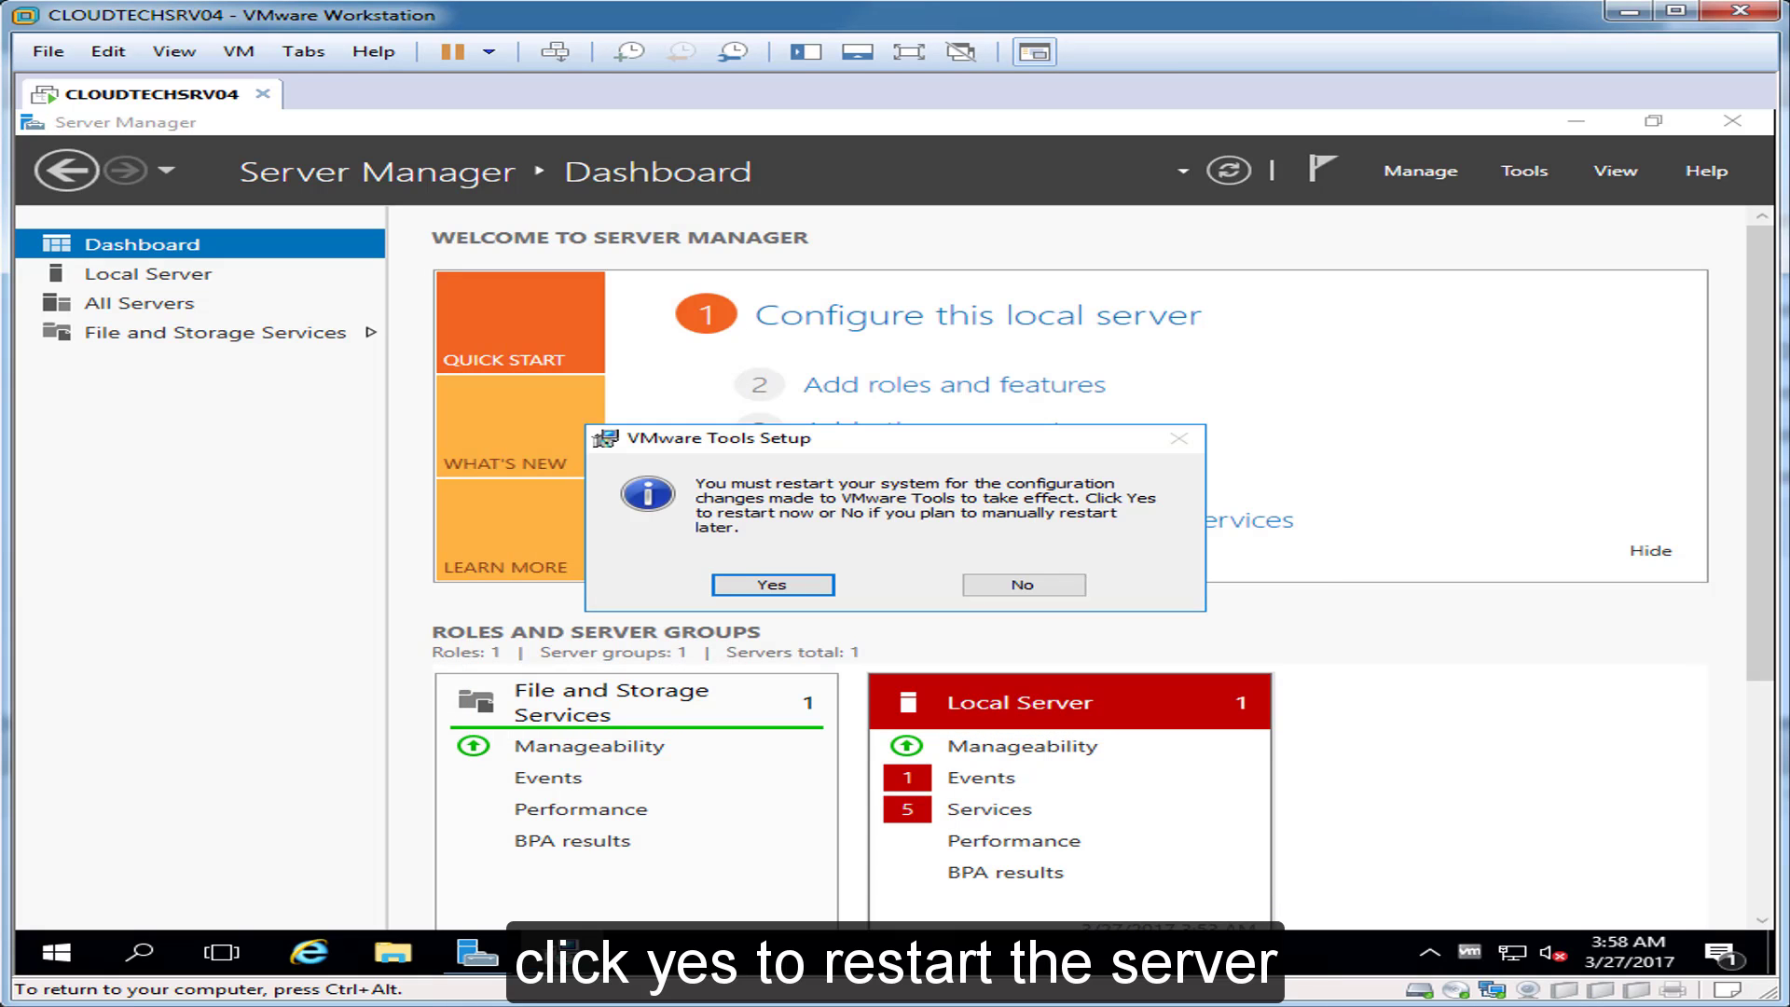
{"action": "left_click", "coordinate": [772, 585]}
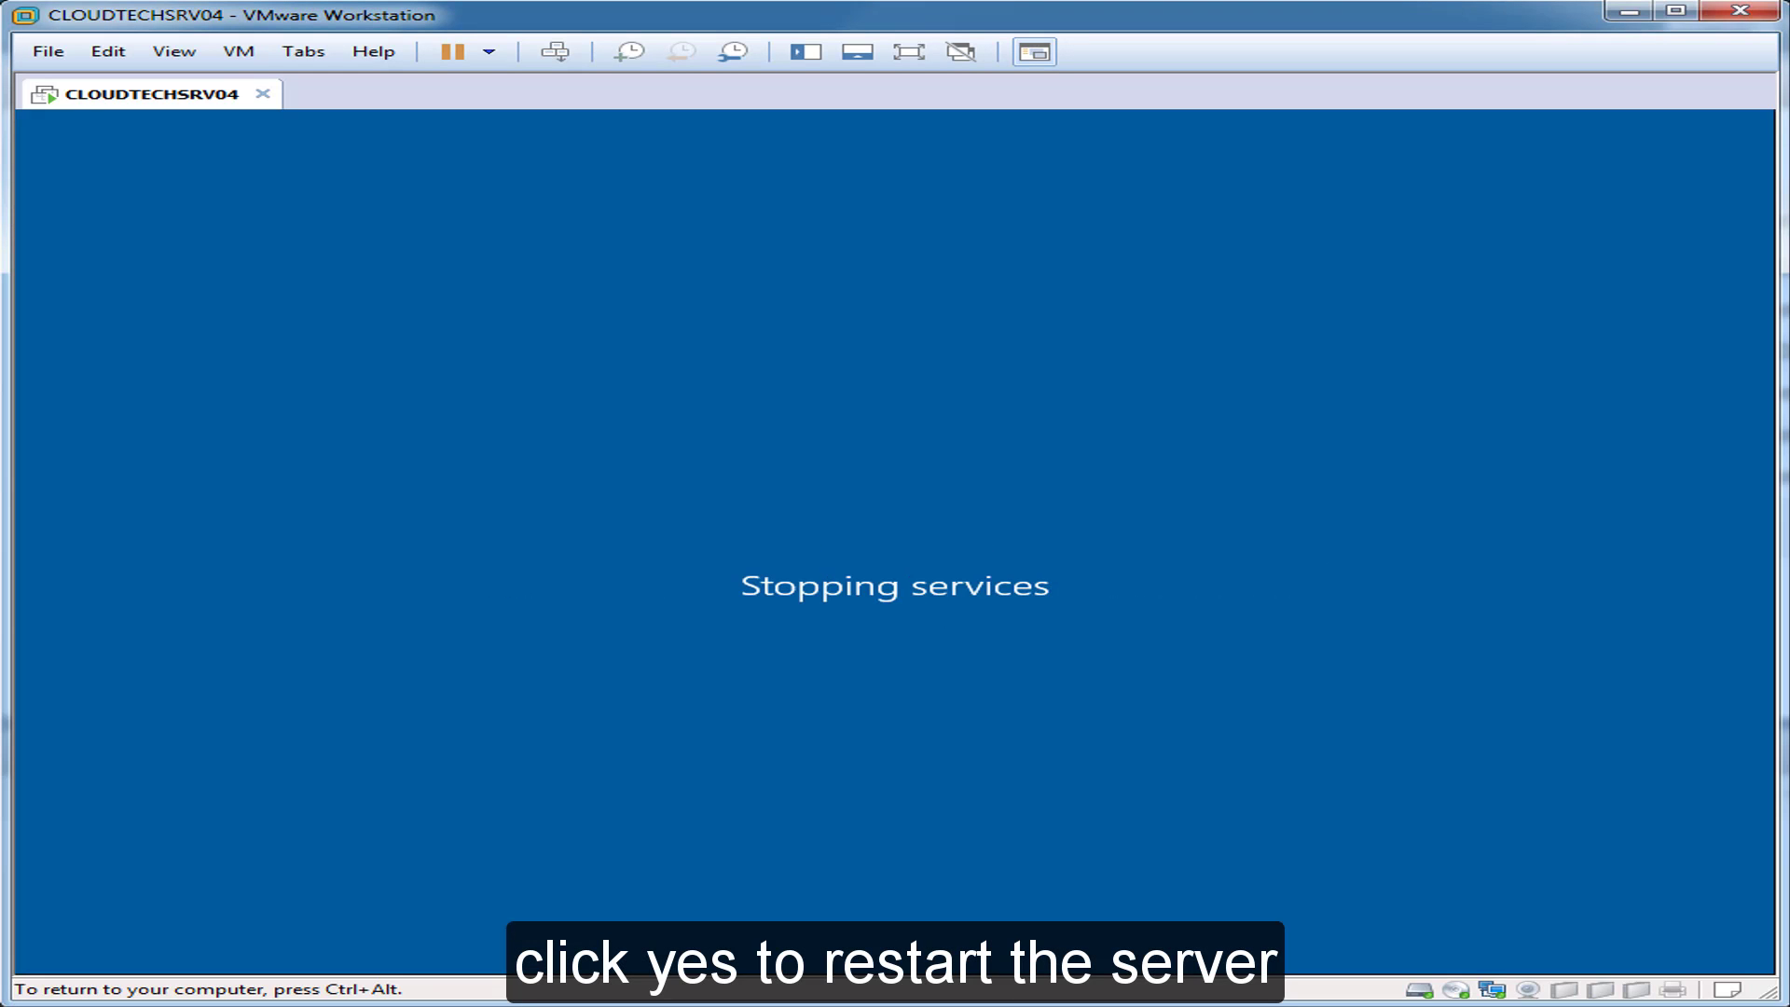
Step: Send Ctrl+Alt+Del at the lock screen and sign in with the Administrator password
{"action": "key", "text": "ctrl+alt"}
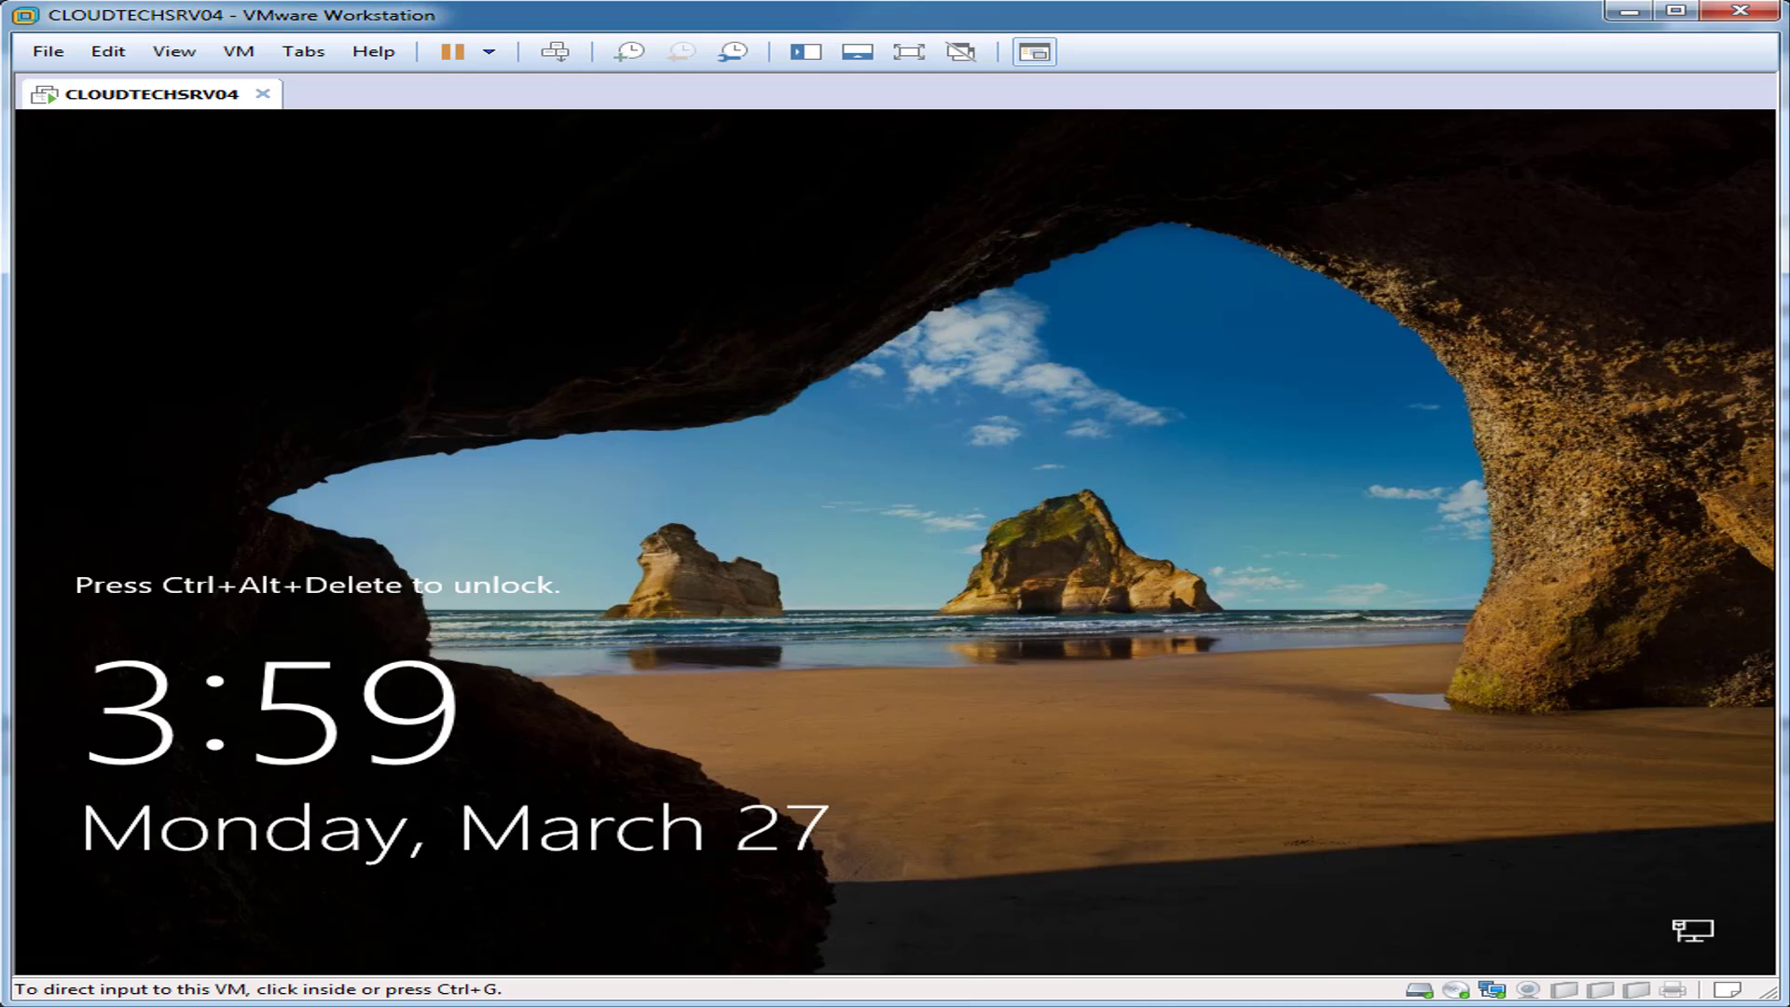
{"action": "key", "text": "ctrl+alt+Delete"}
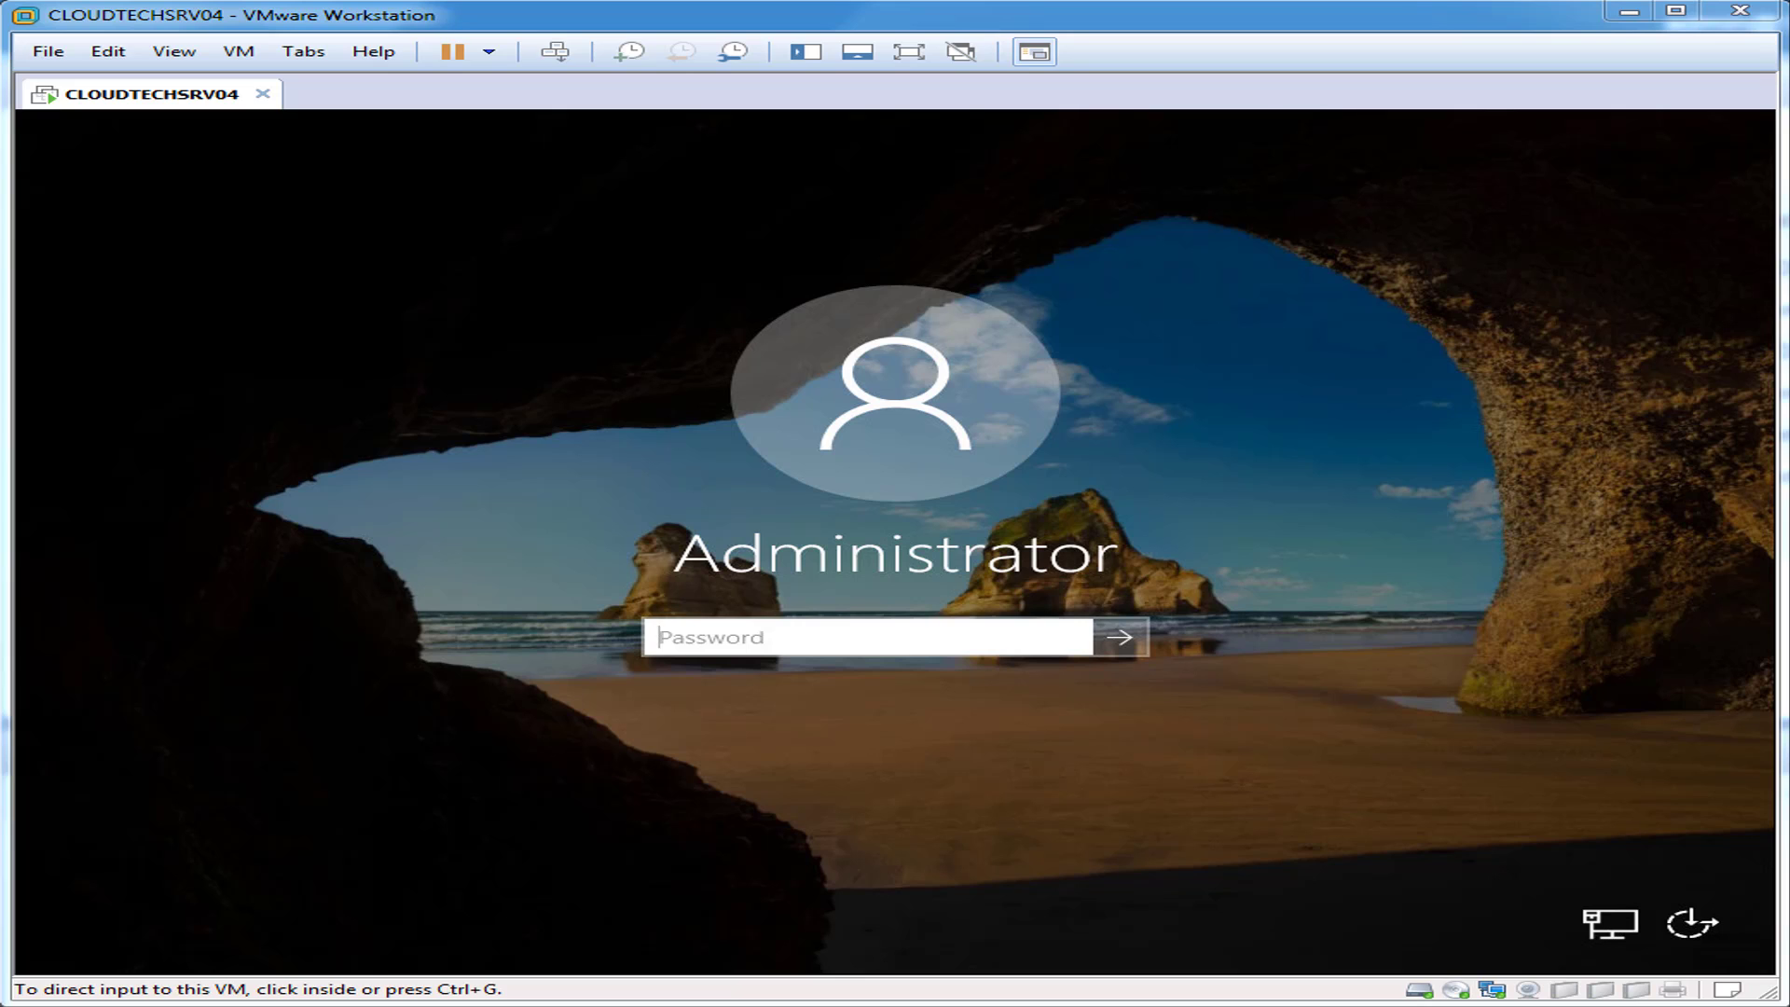
{"action": "left_click", "coordinate": [869, 637]}
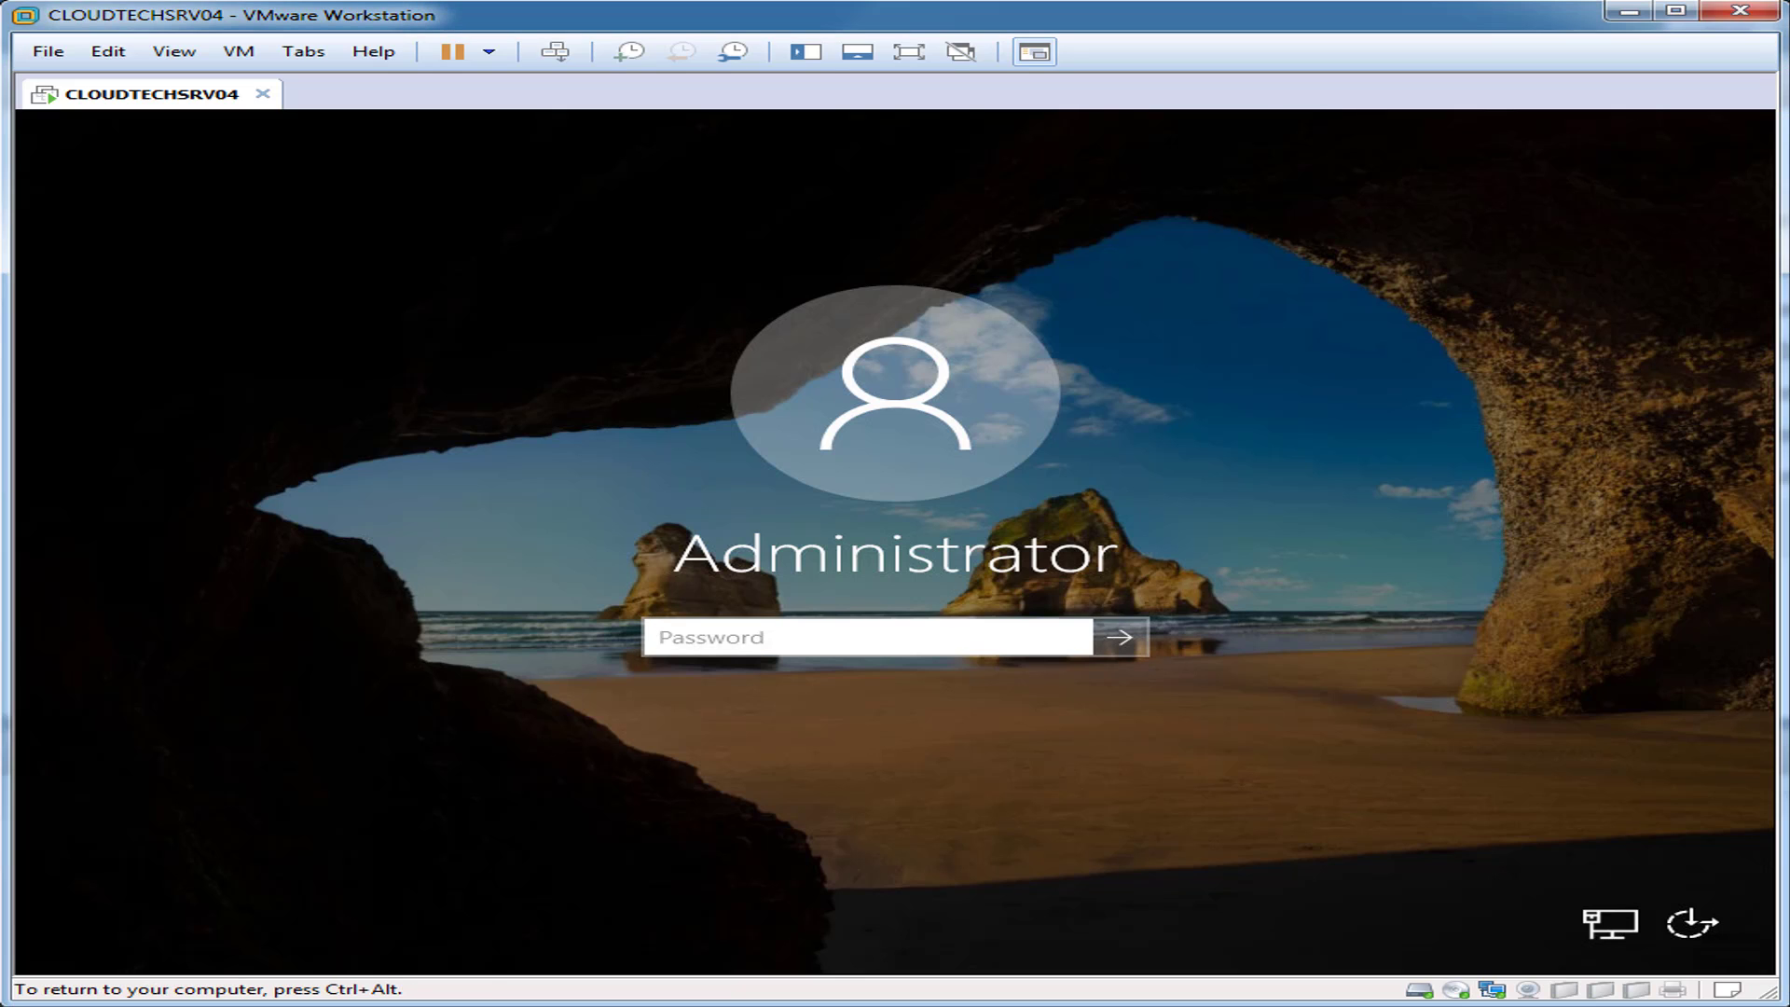
{"action": "key", "text": "Return"}
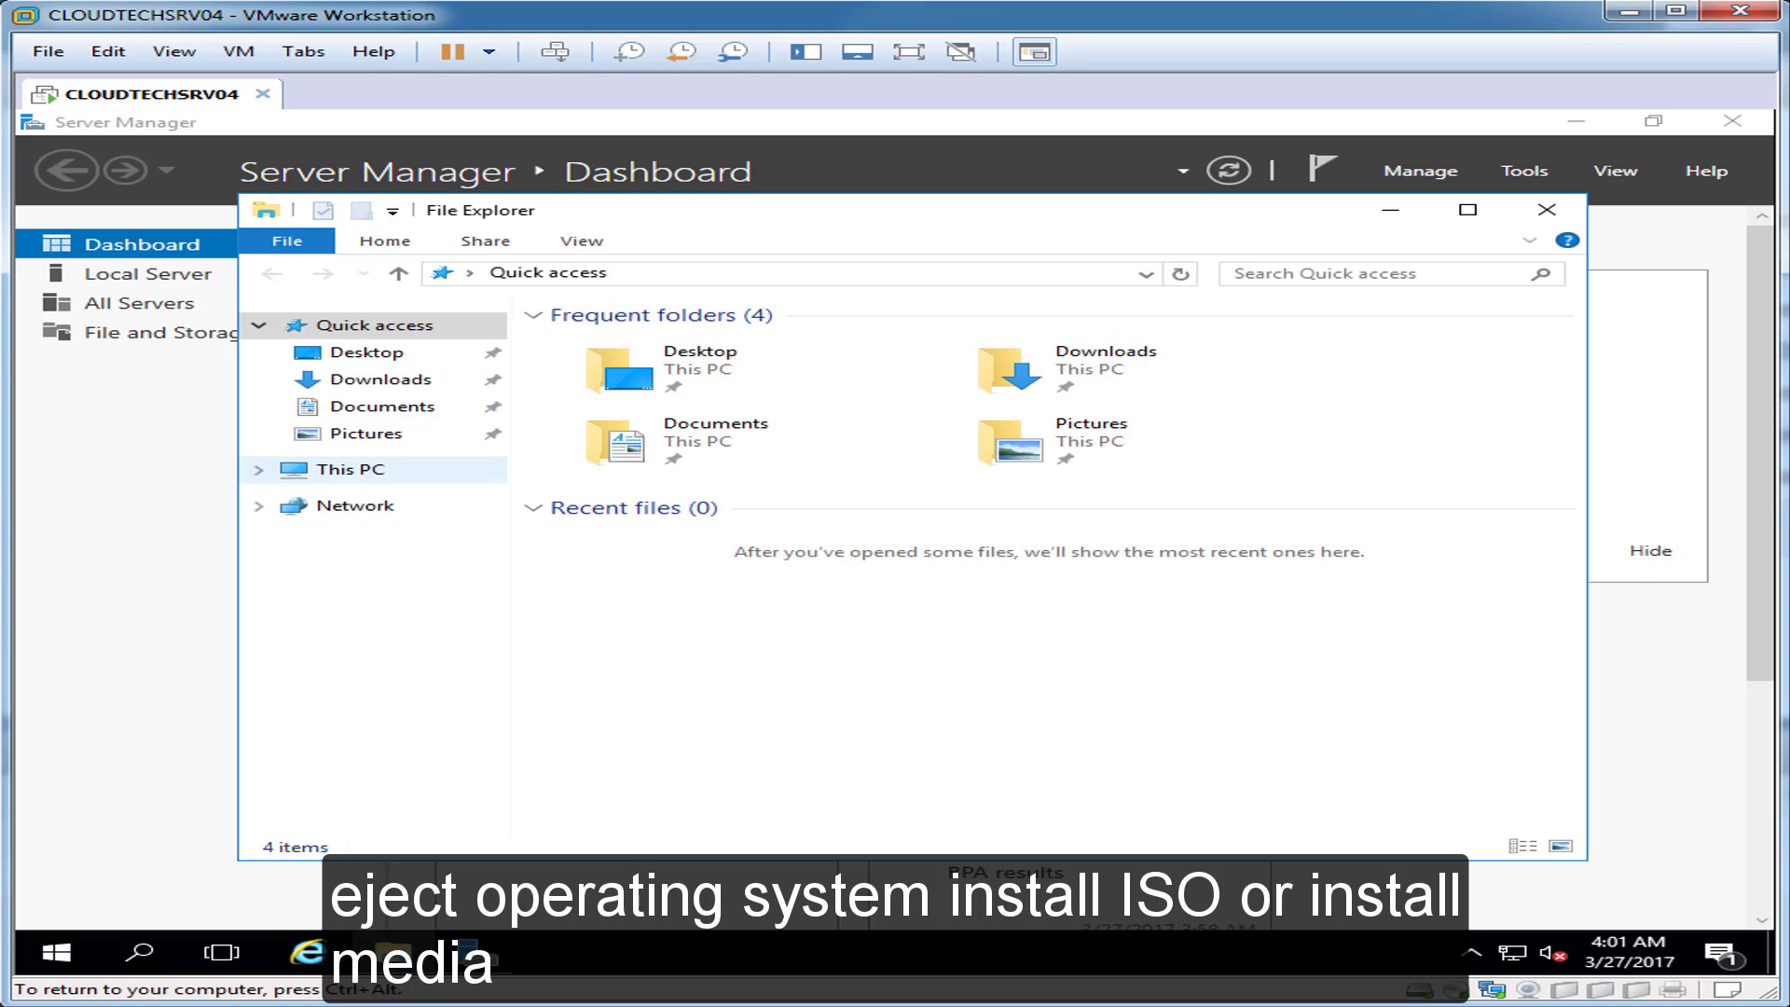
Step: Eject DVD Drive (D:), close Explorer, open Local Server, then minimize Server Manager
{"action": "left_click", "coordinate": [351, 470]}
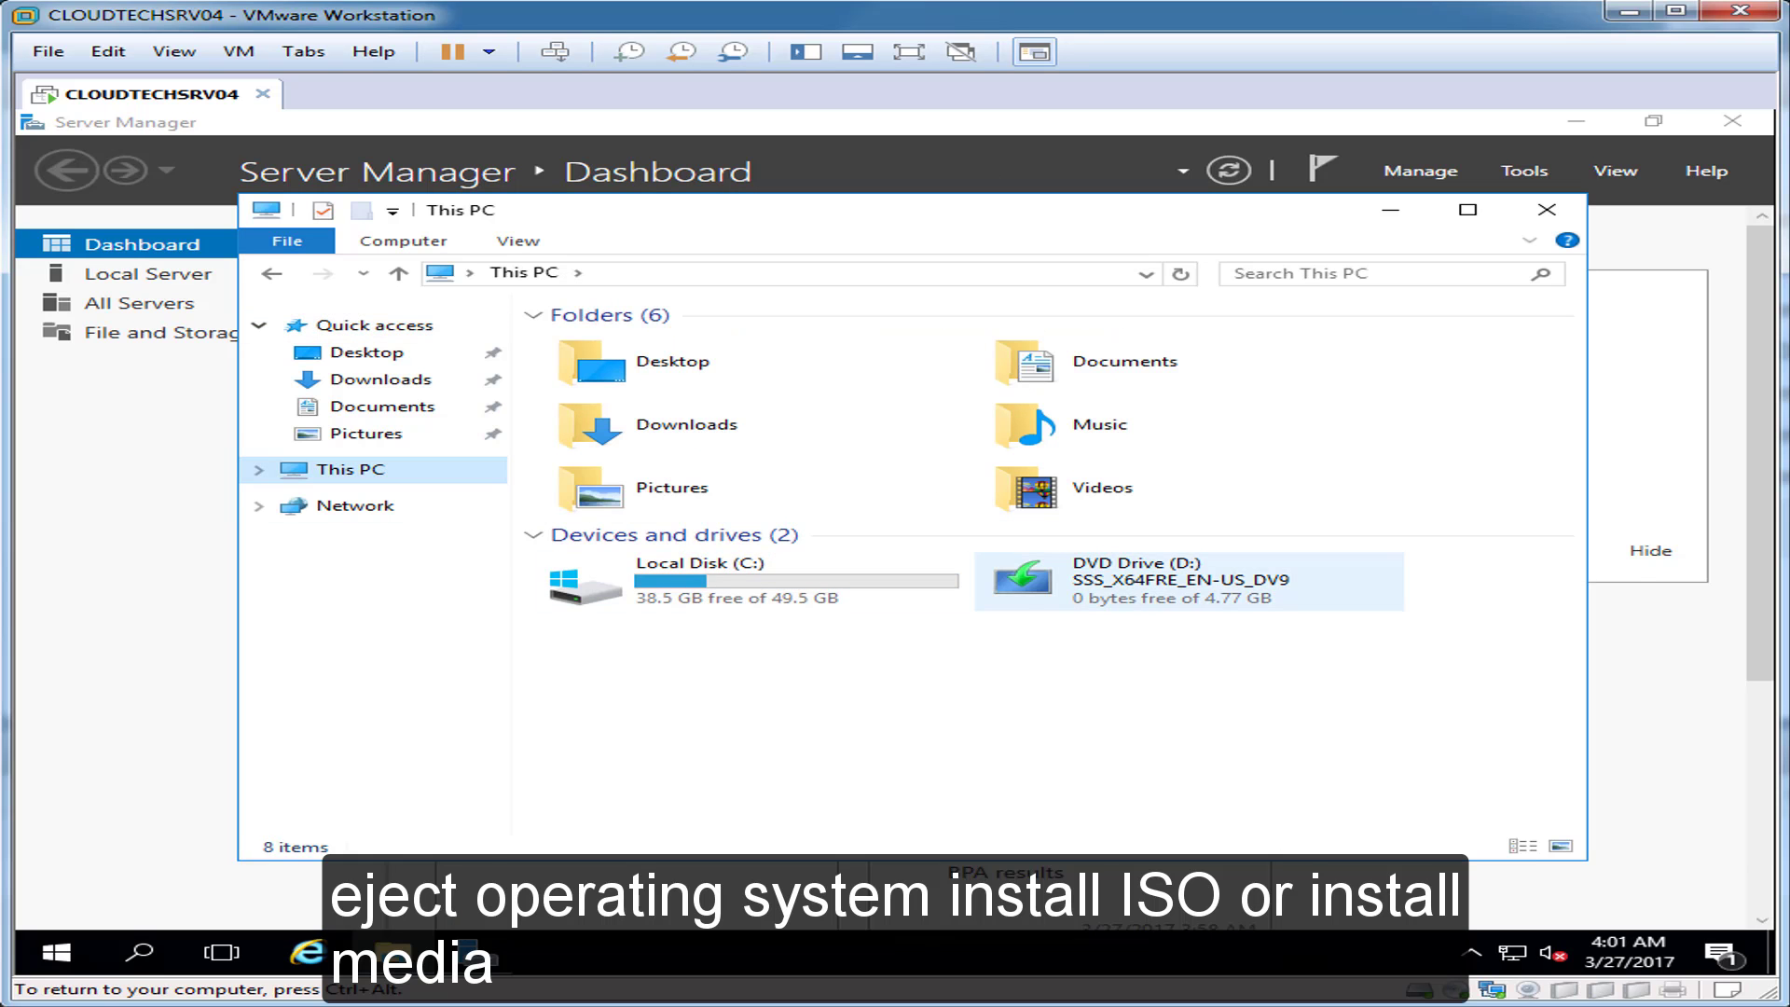
{"action": "right_click", "coordinate": [1054, 577]}
{"action": "left_click", "coordinate": [1132, 461]}
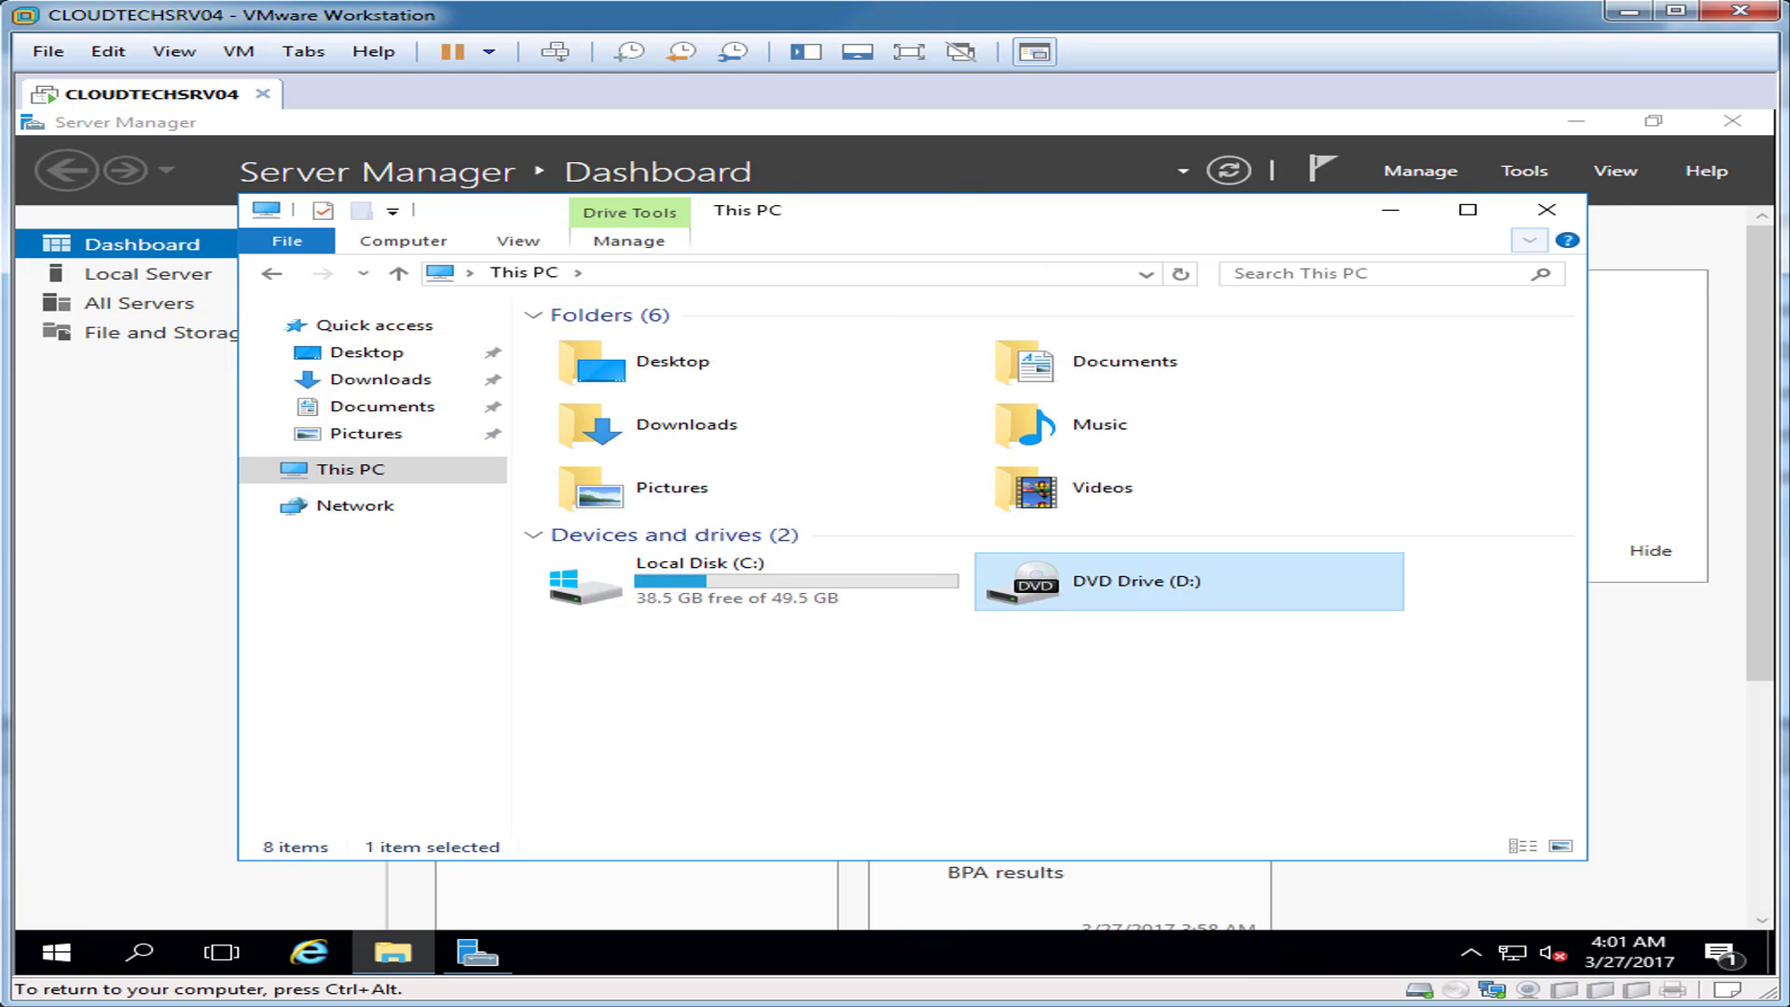
{"action": "left_click", "coordinate": [1547, 210]}
{"action": "left_click", "coordinate": [148, 274]}
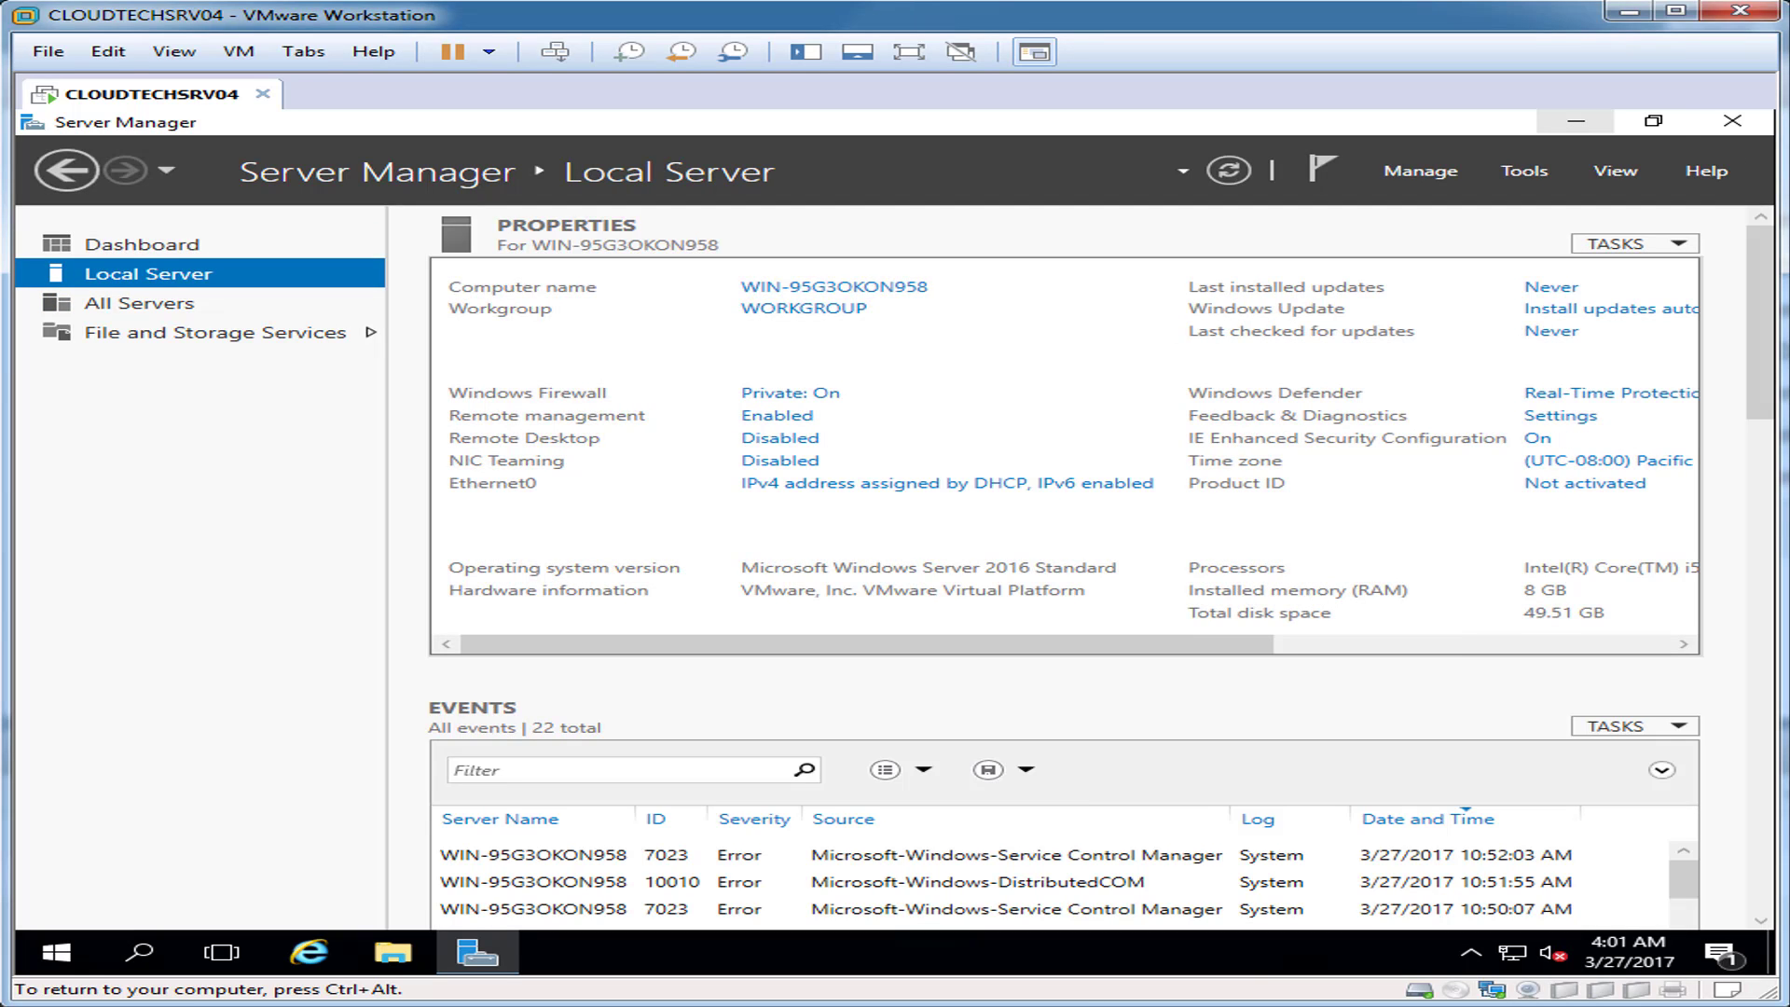
{"action": "left_click", "coordinate": [1577, 121]}
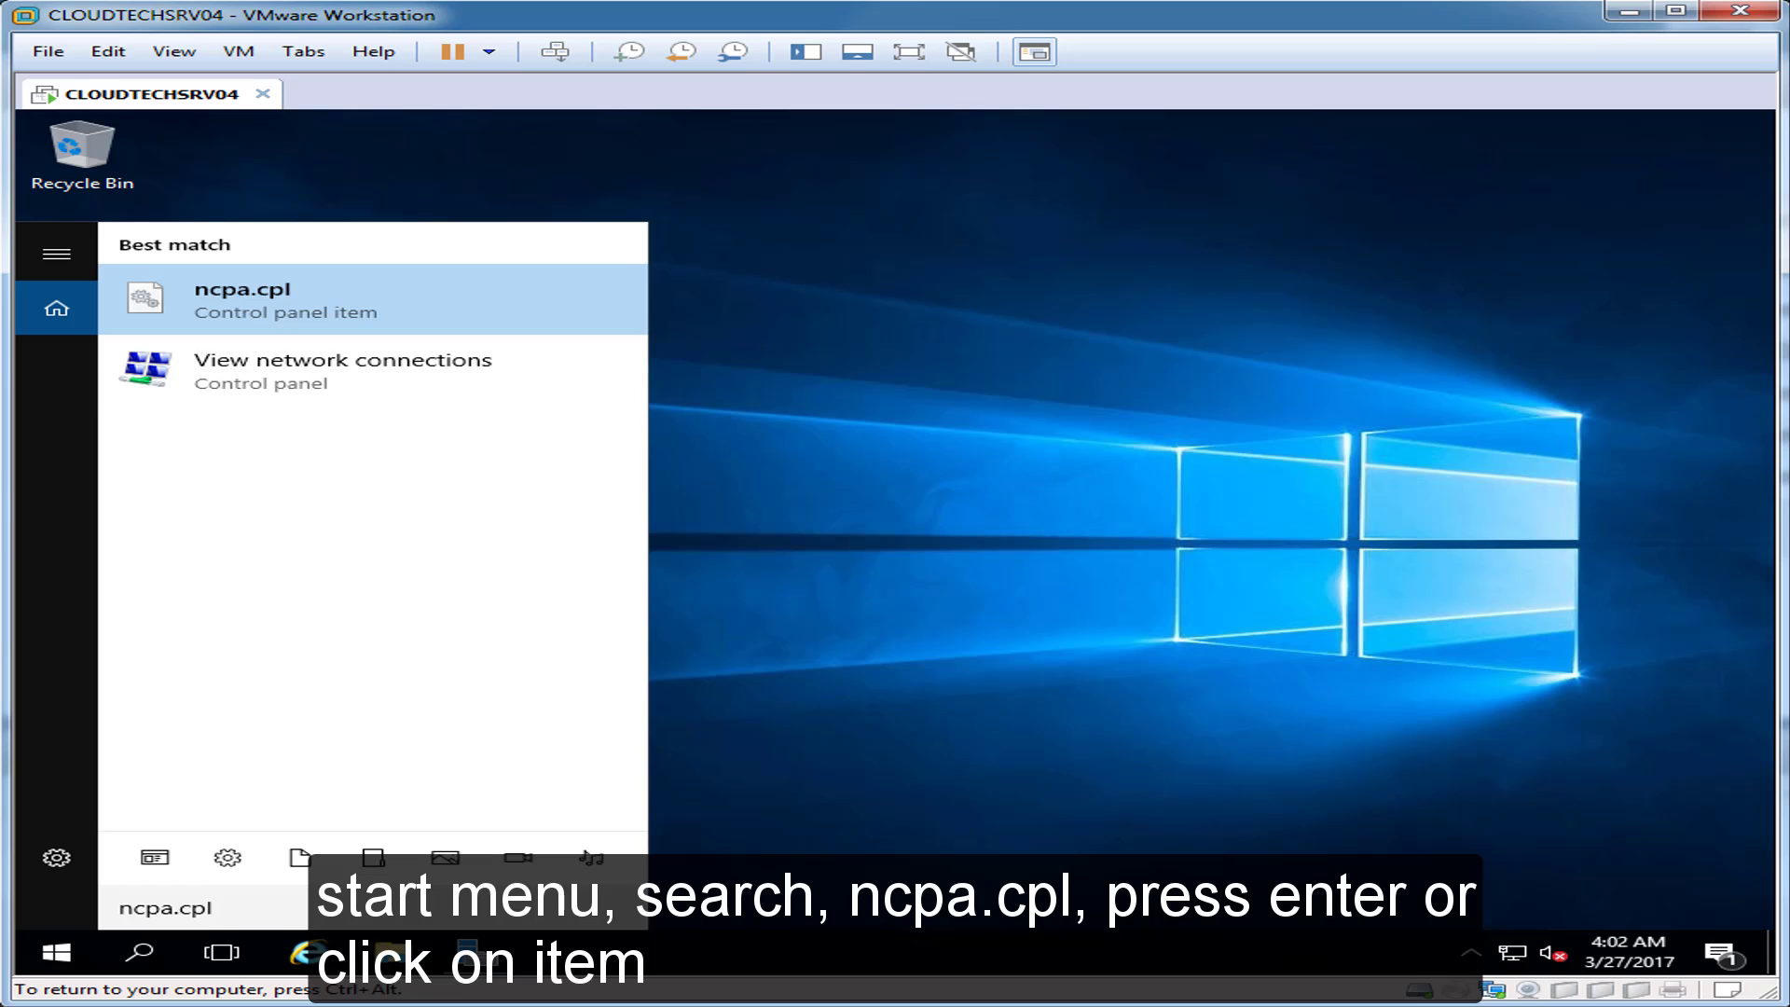
Step: In ncpa.cpl, view Ethernet0's connection details and confirm its IPv4 address is 192.168.1.122
{"action": "key", "text": "Return"}
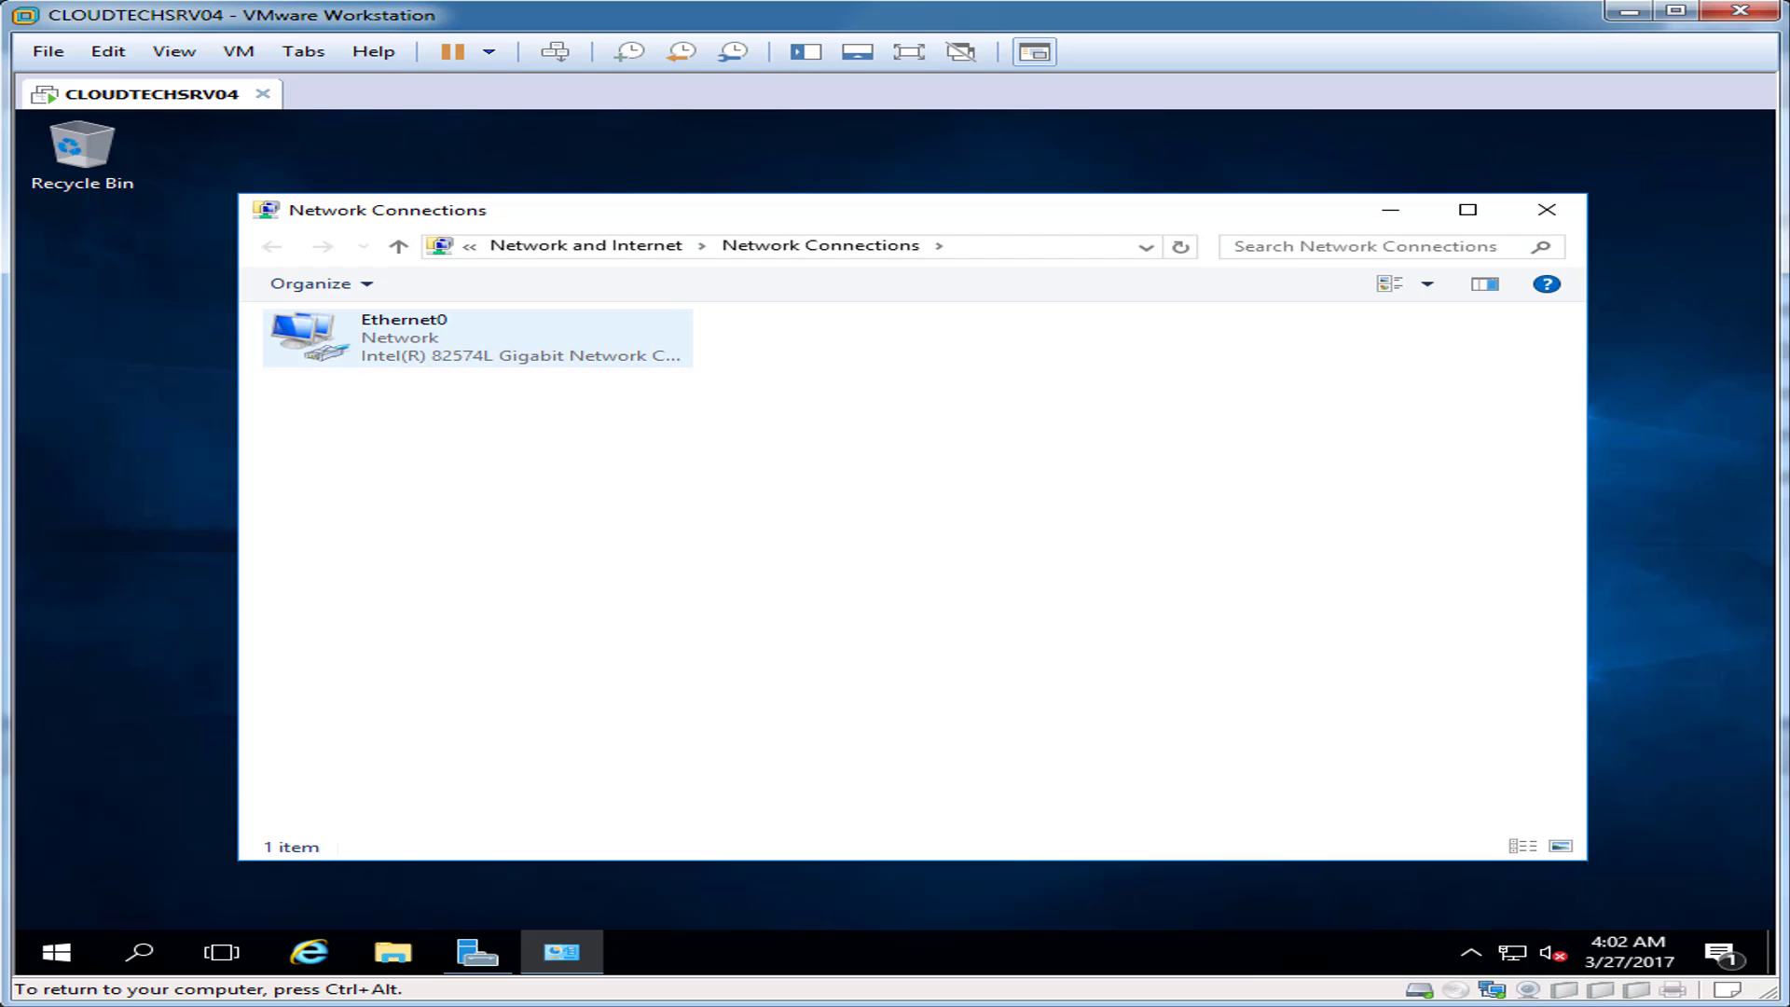
{"action": "right_click", "coordinate": [407, 334]}
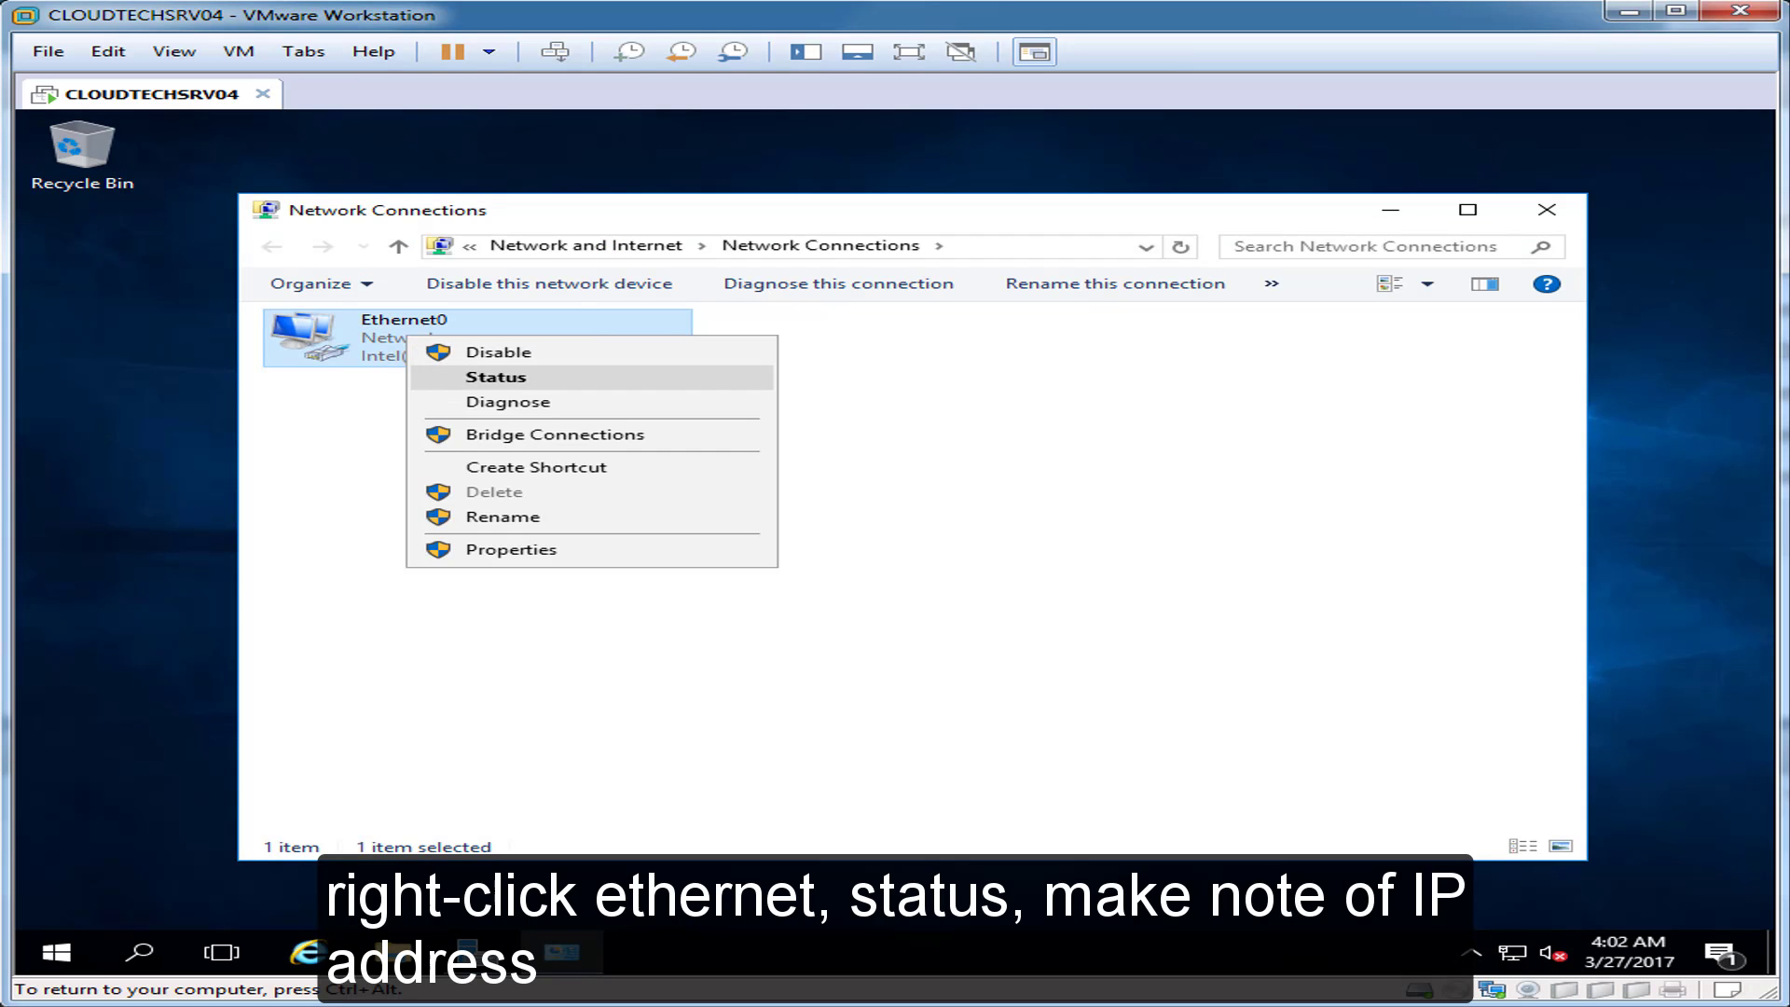
{"action": "left_click", "coordinate": [496, 377]}
{"action": "left_click", "coordinate": [710, 517]}
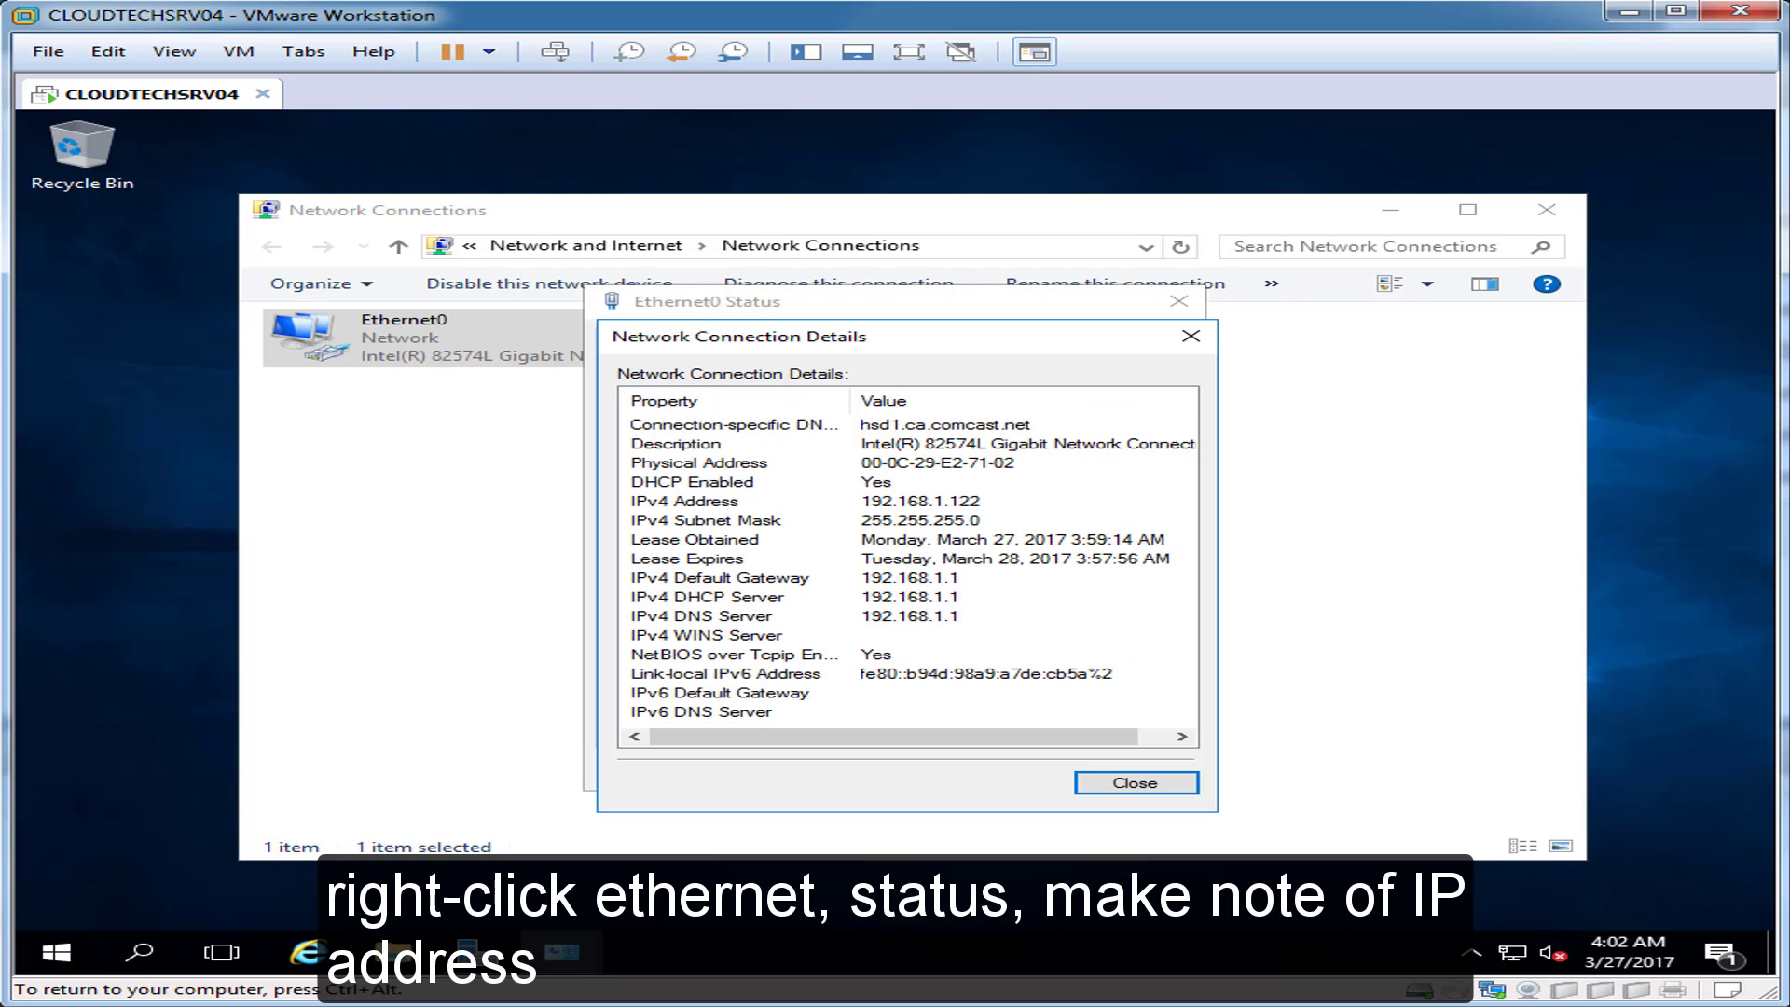
{"action": "left_click", "coordinate": [711, 502]}
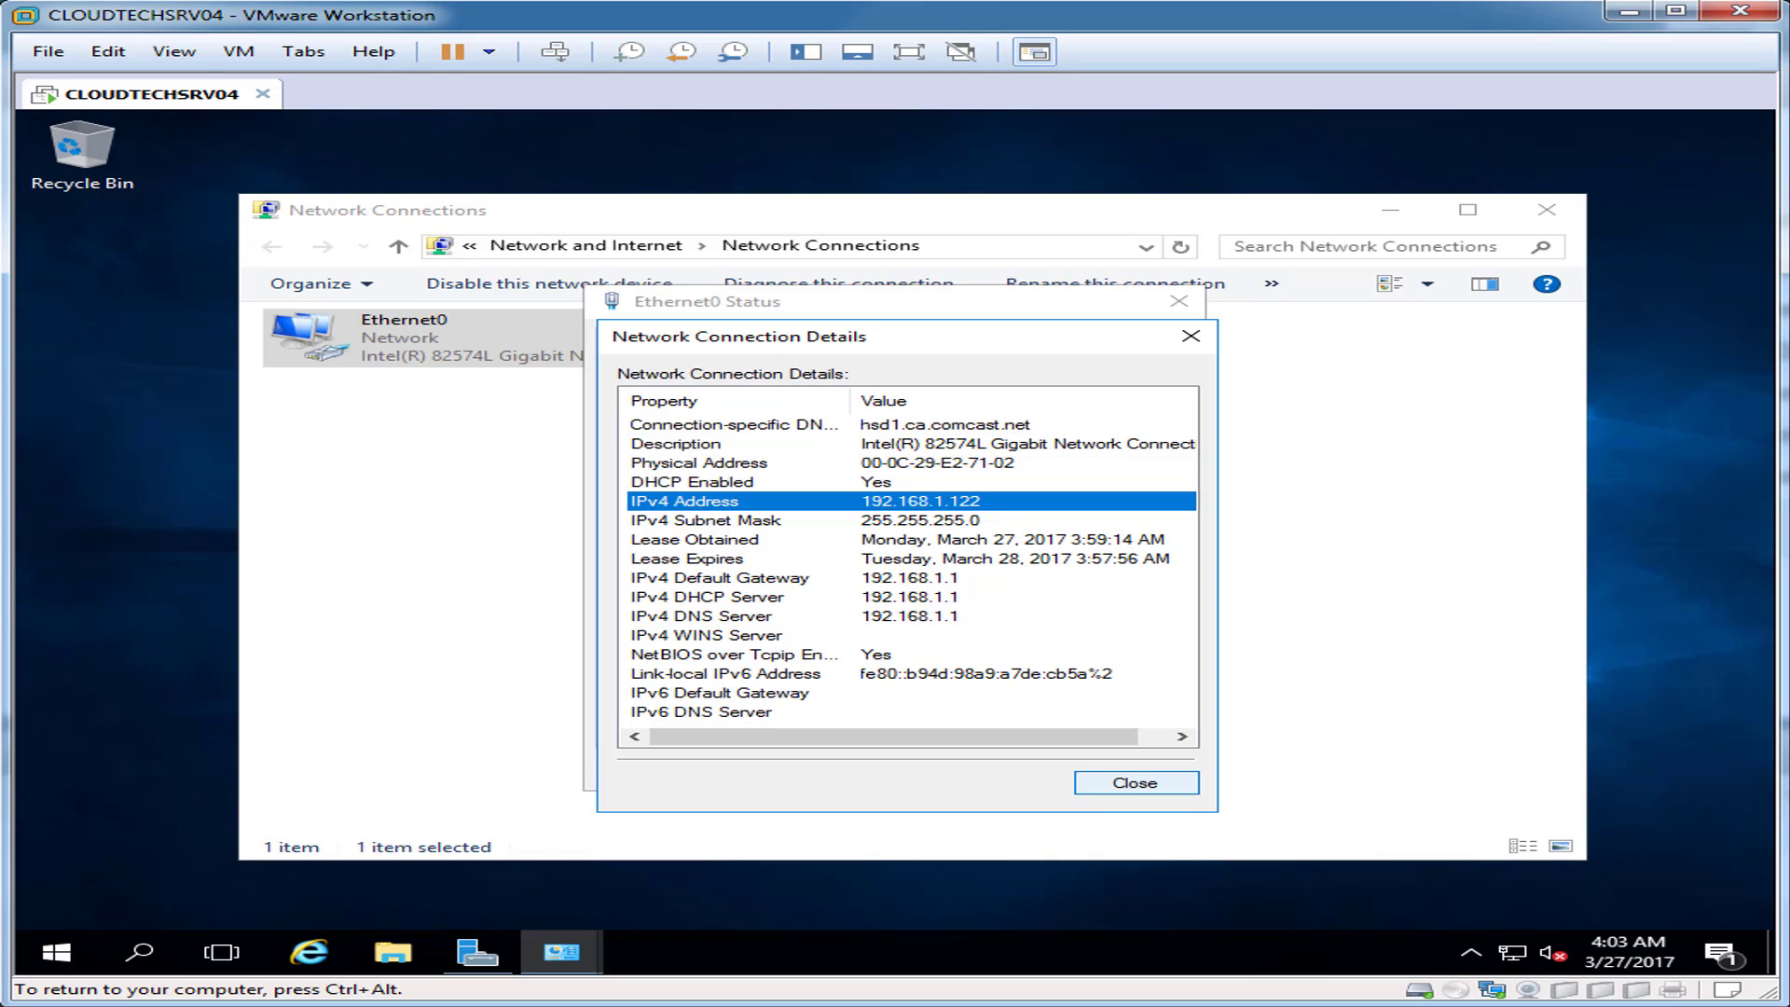
{"action": "left_click", "coordinate": [1135, 783]}
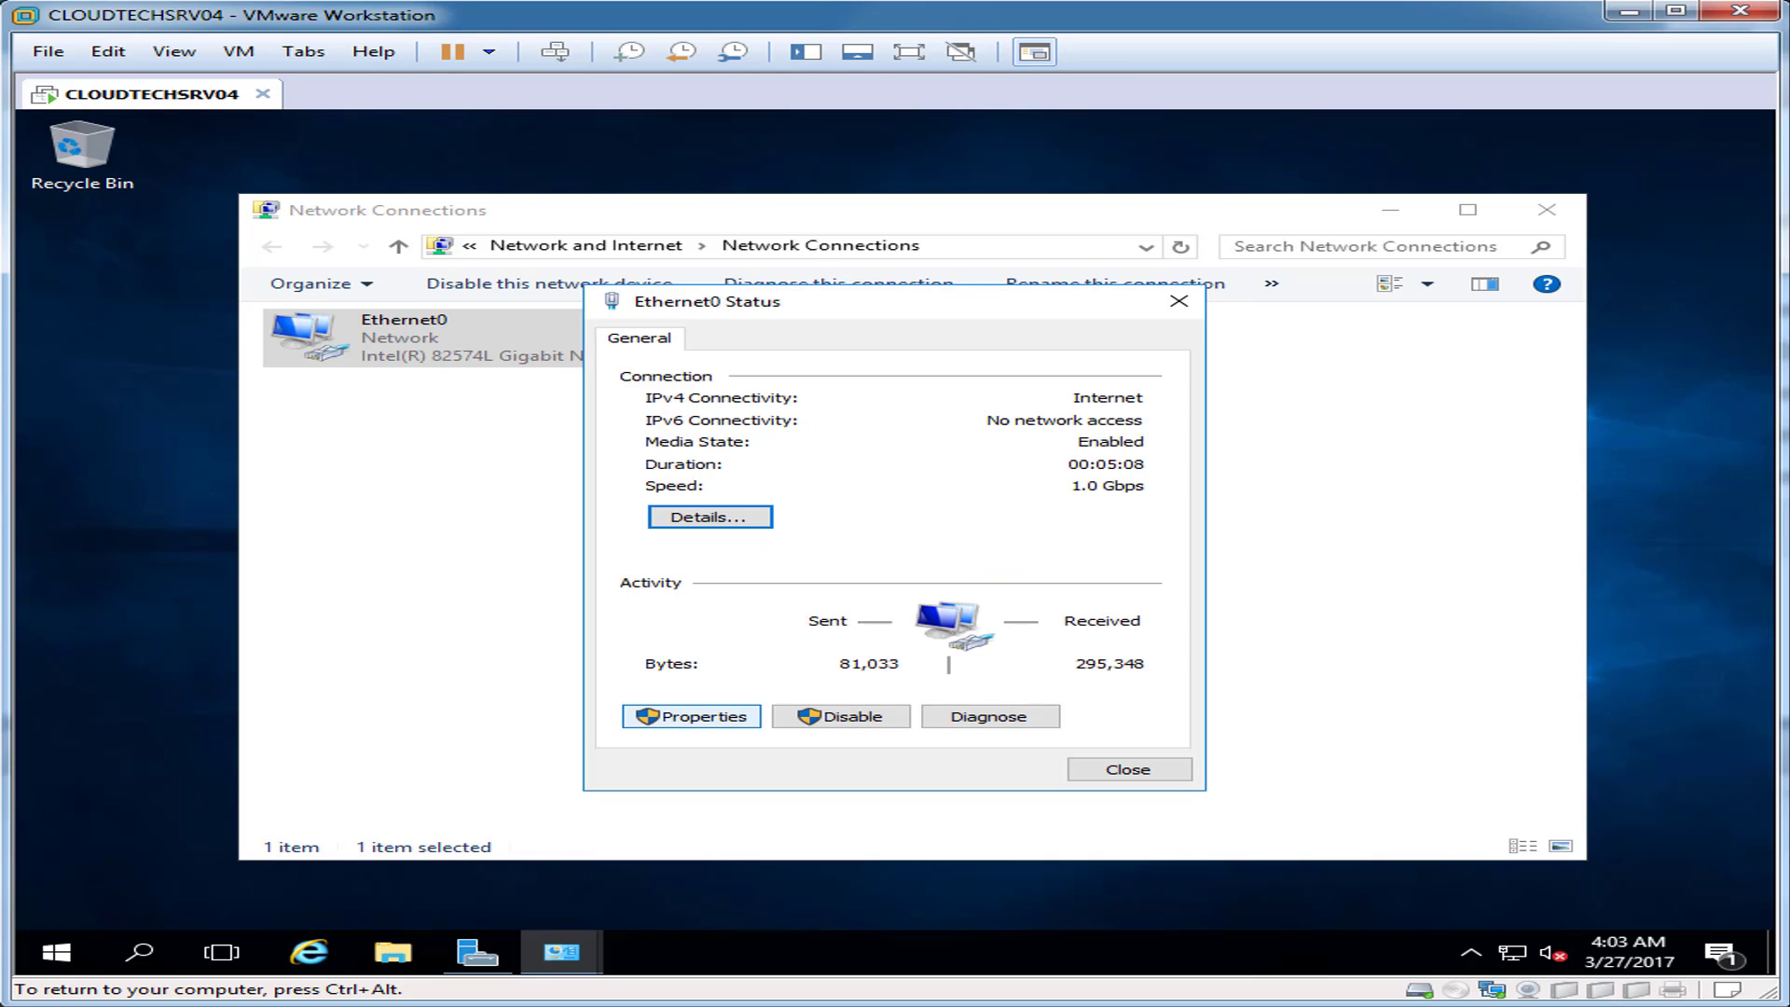
Step: Open the Internet Protocol Version 4 properties of the Ethernet0 adapter
{"action": "left_click", "coordinate": [691, 716]}
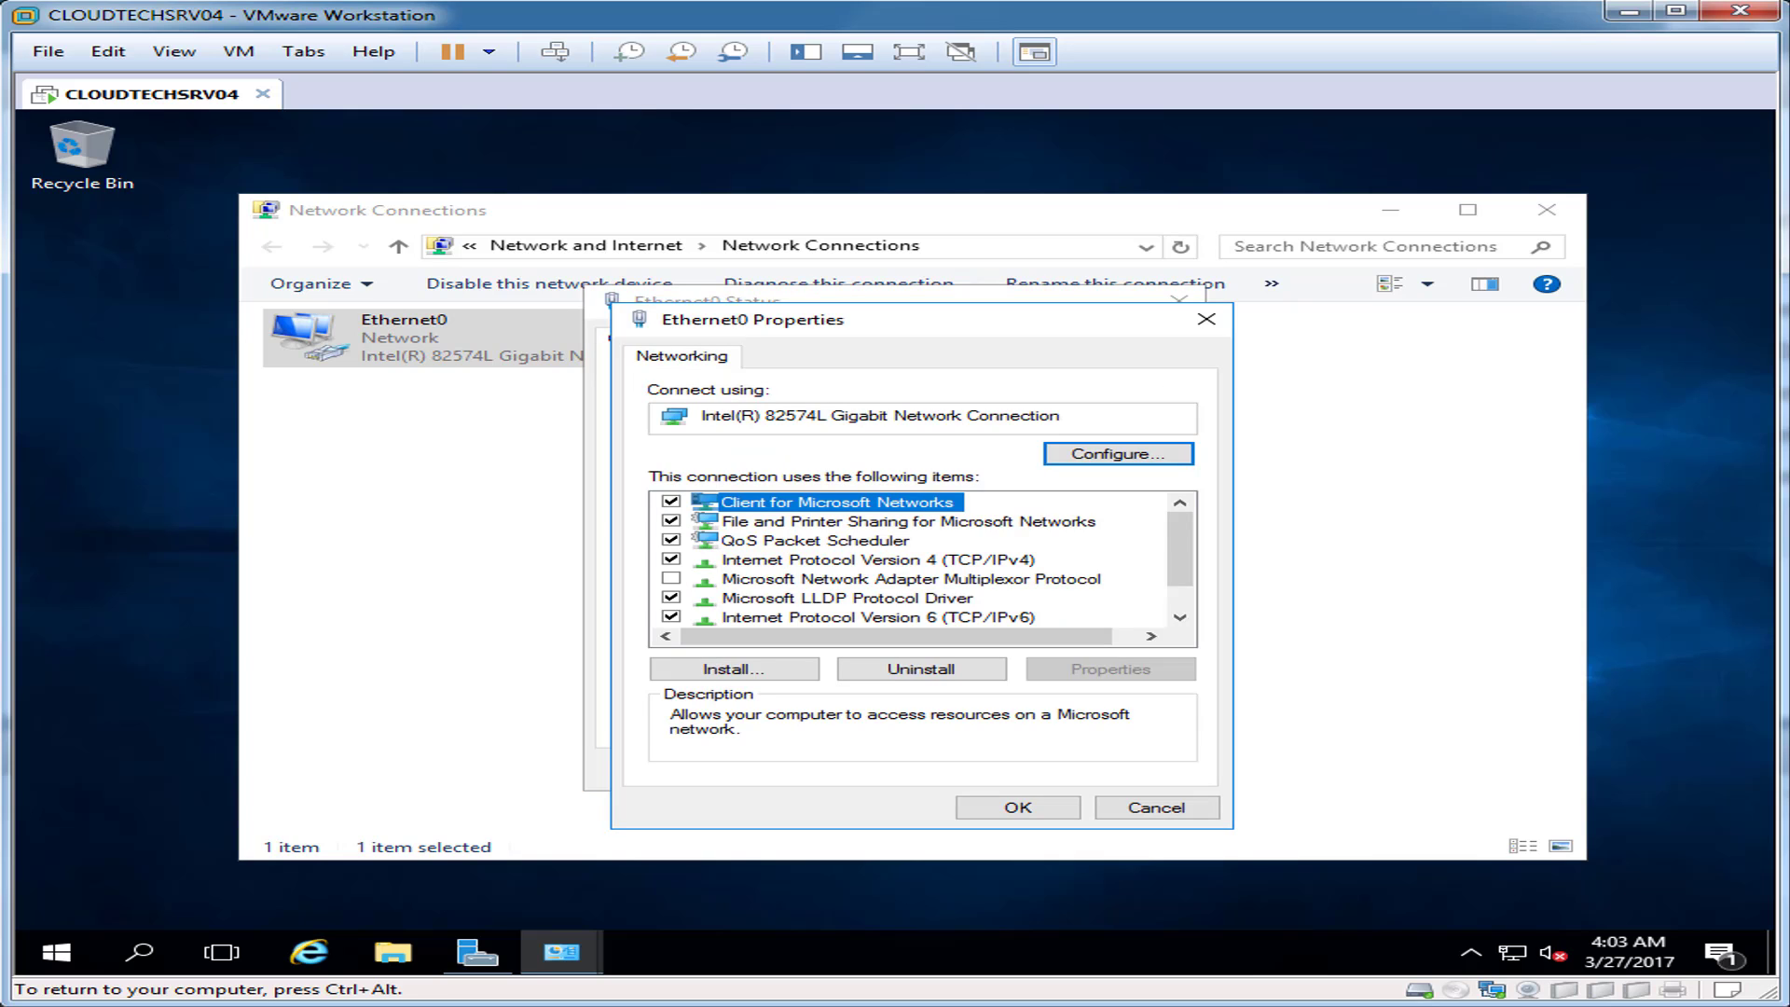
{"action": "left_click", "coordinate": [878, 561]}
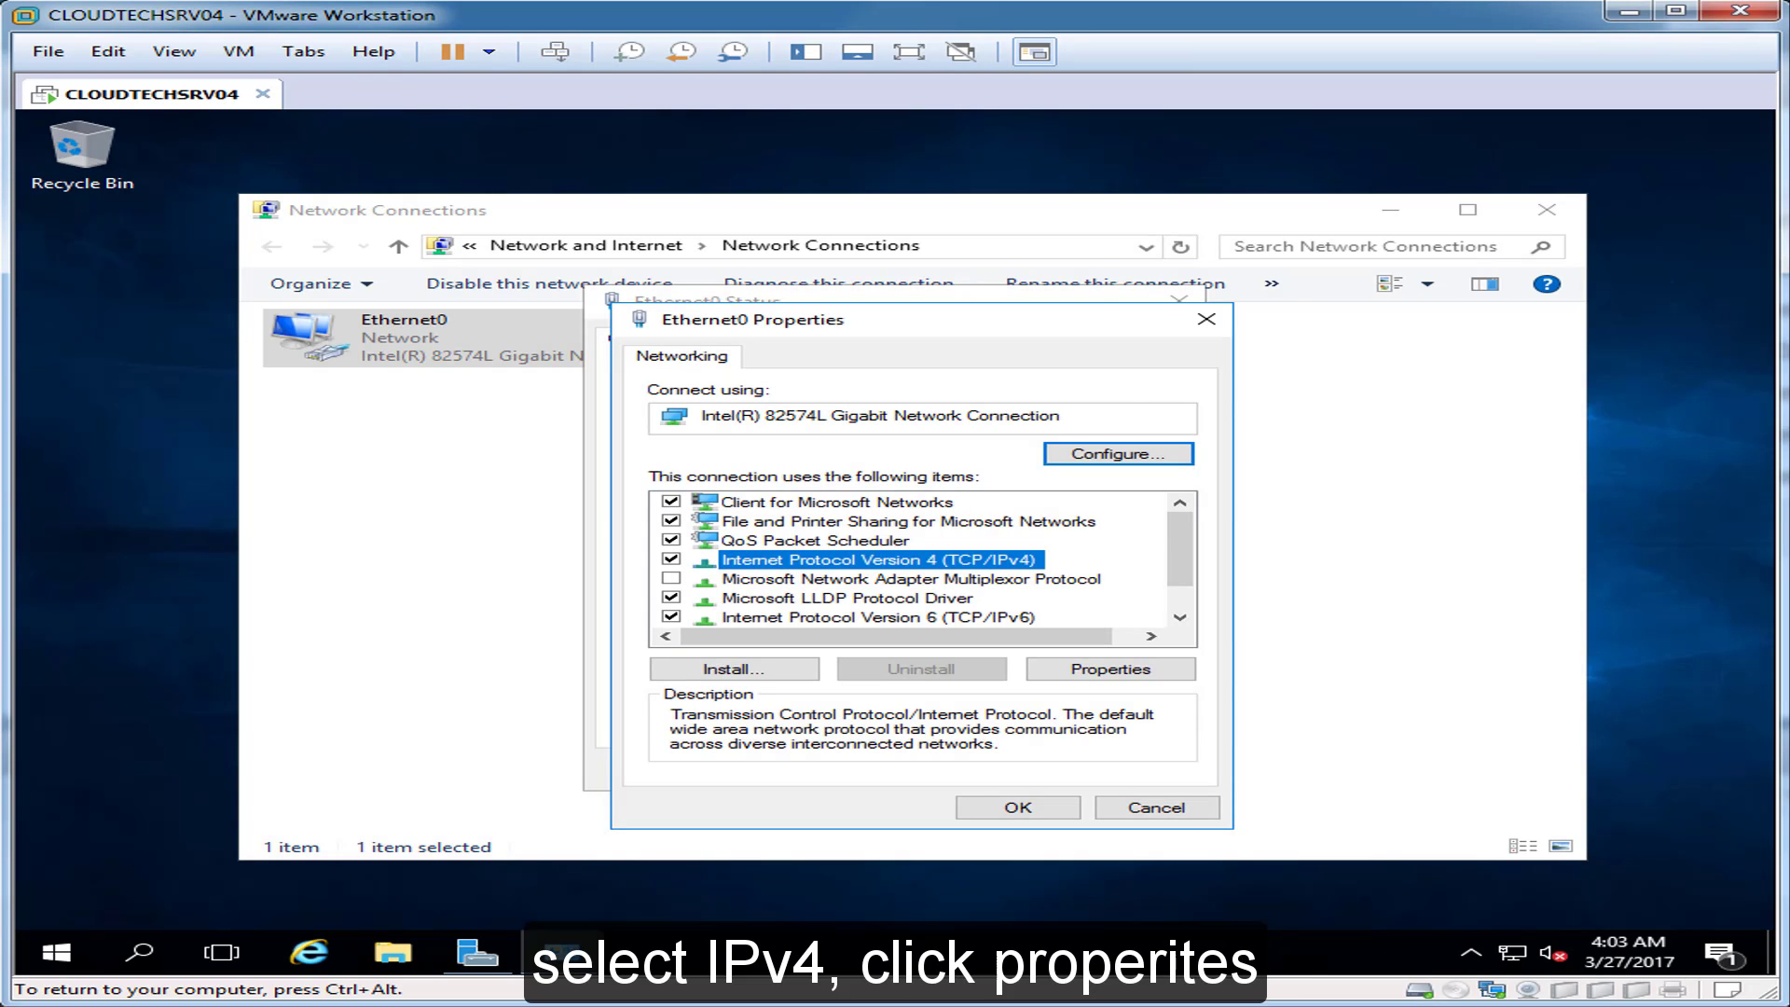
{"action": "left_click", "coordinate": [1111, 669]}
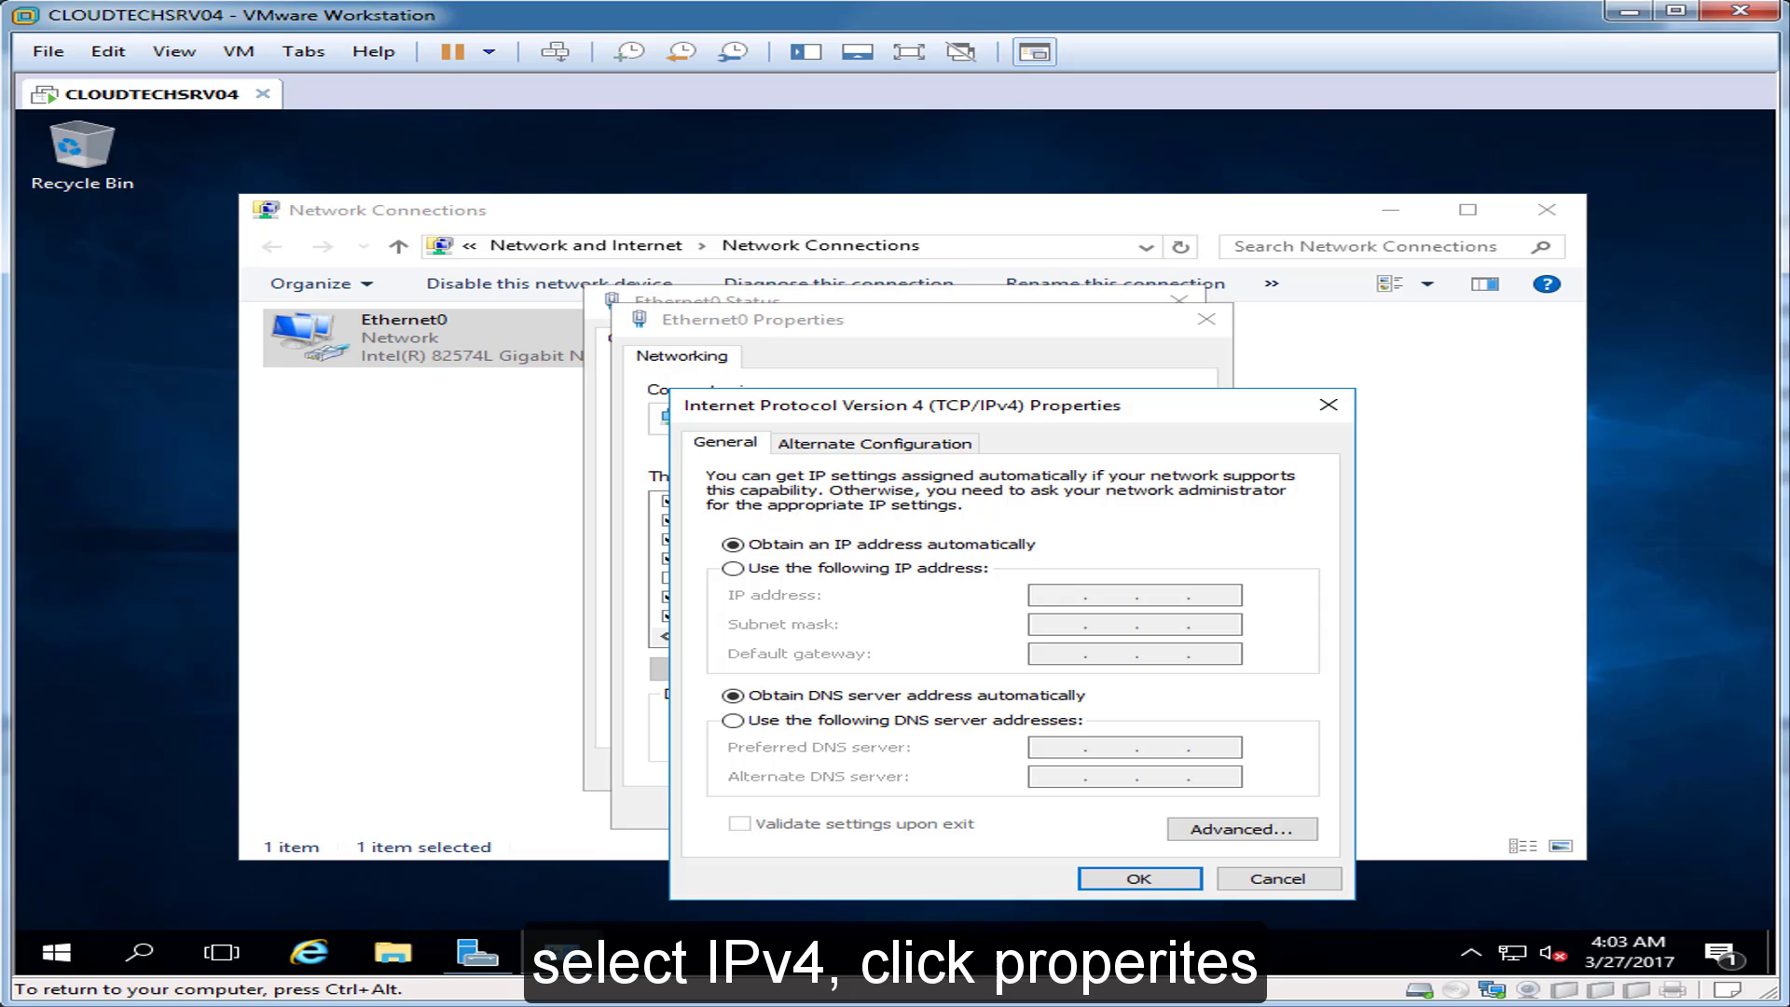
Step: Enter static IP 192.168.1.122, mask 255.255.255.0, gateway 192.168.1.1 and DNS 192.168.1.125
{"action": "key", "text": "ctrl+alt"}
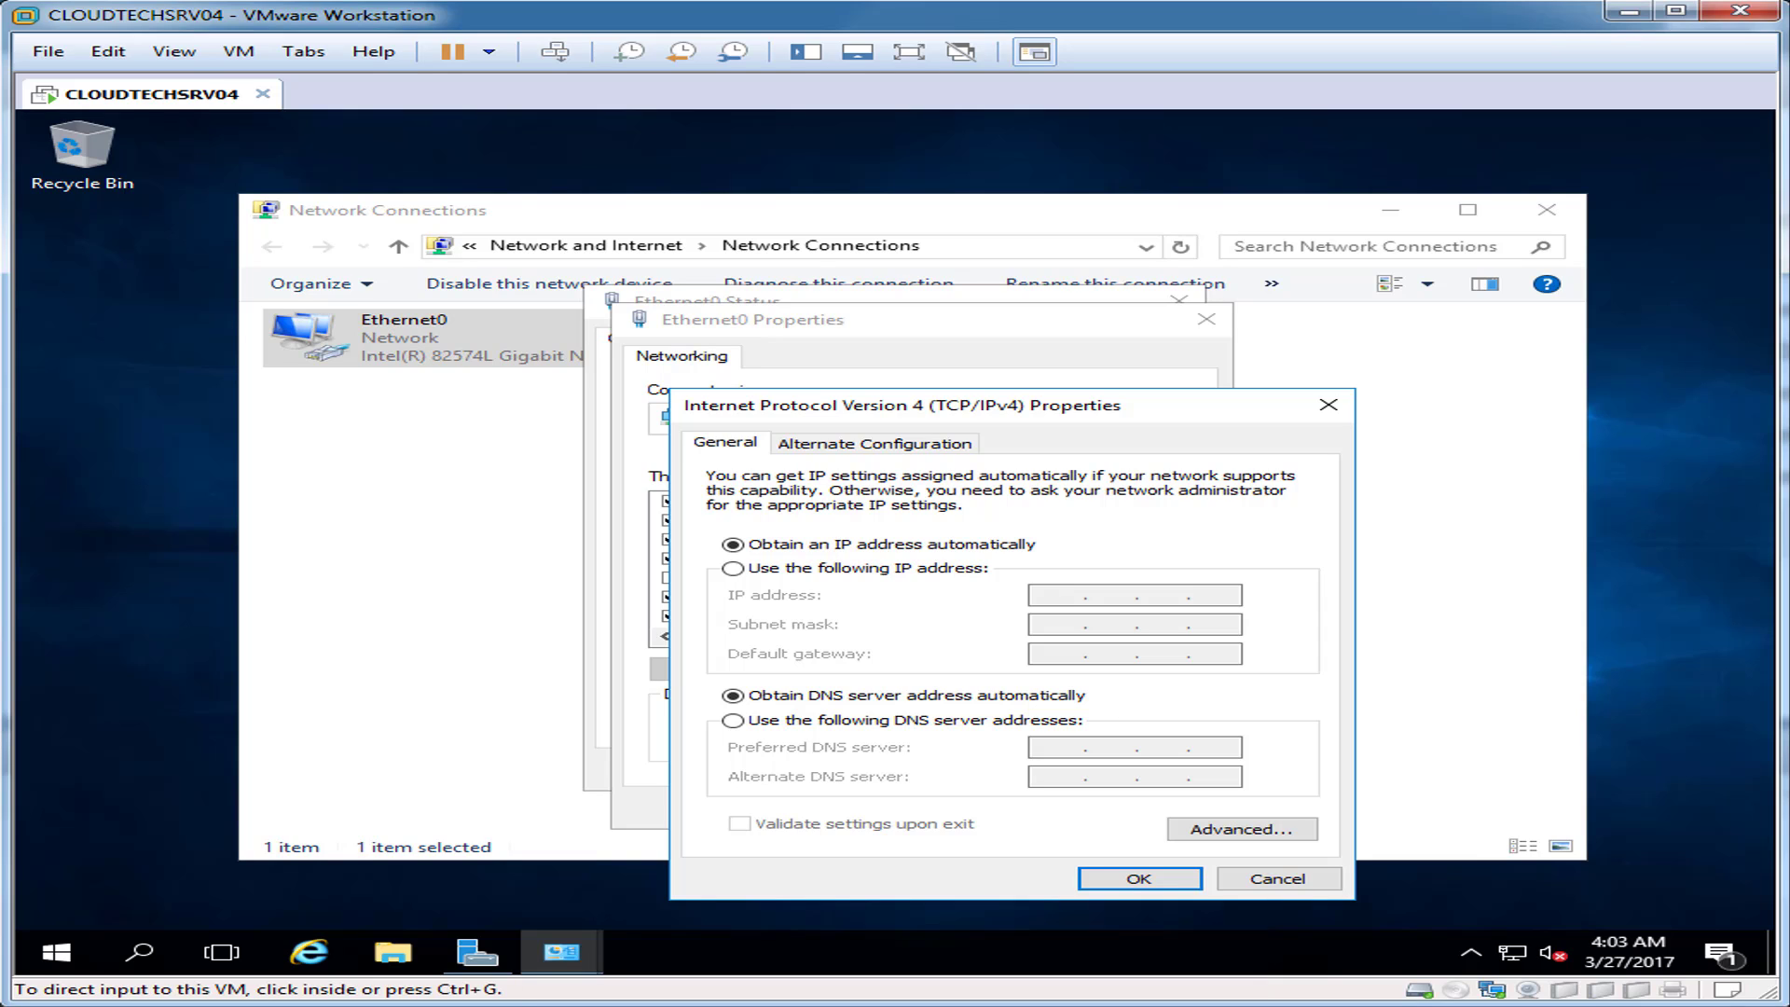
{"action": "key", "text": "ctrl+g"}
{"action": "left_click_drag", "start_coordinate": [1087, 396], "coordinate": [1047, 347]}
{"action": "left_click", "coordinate": [692, 518]}
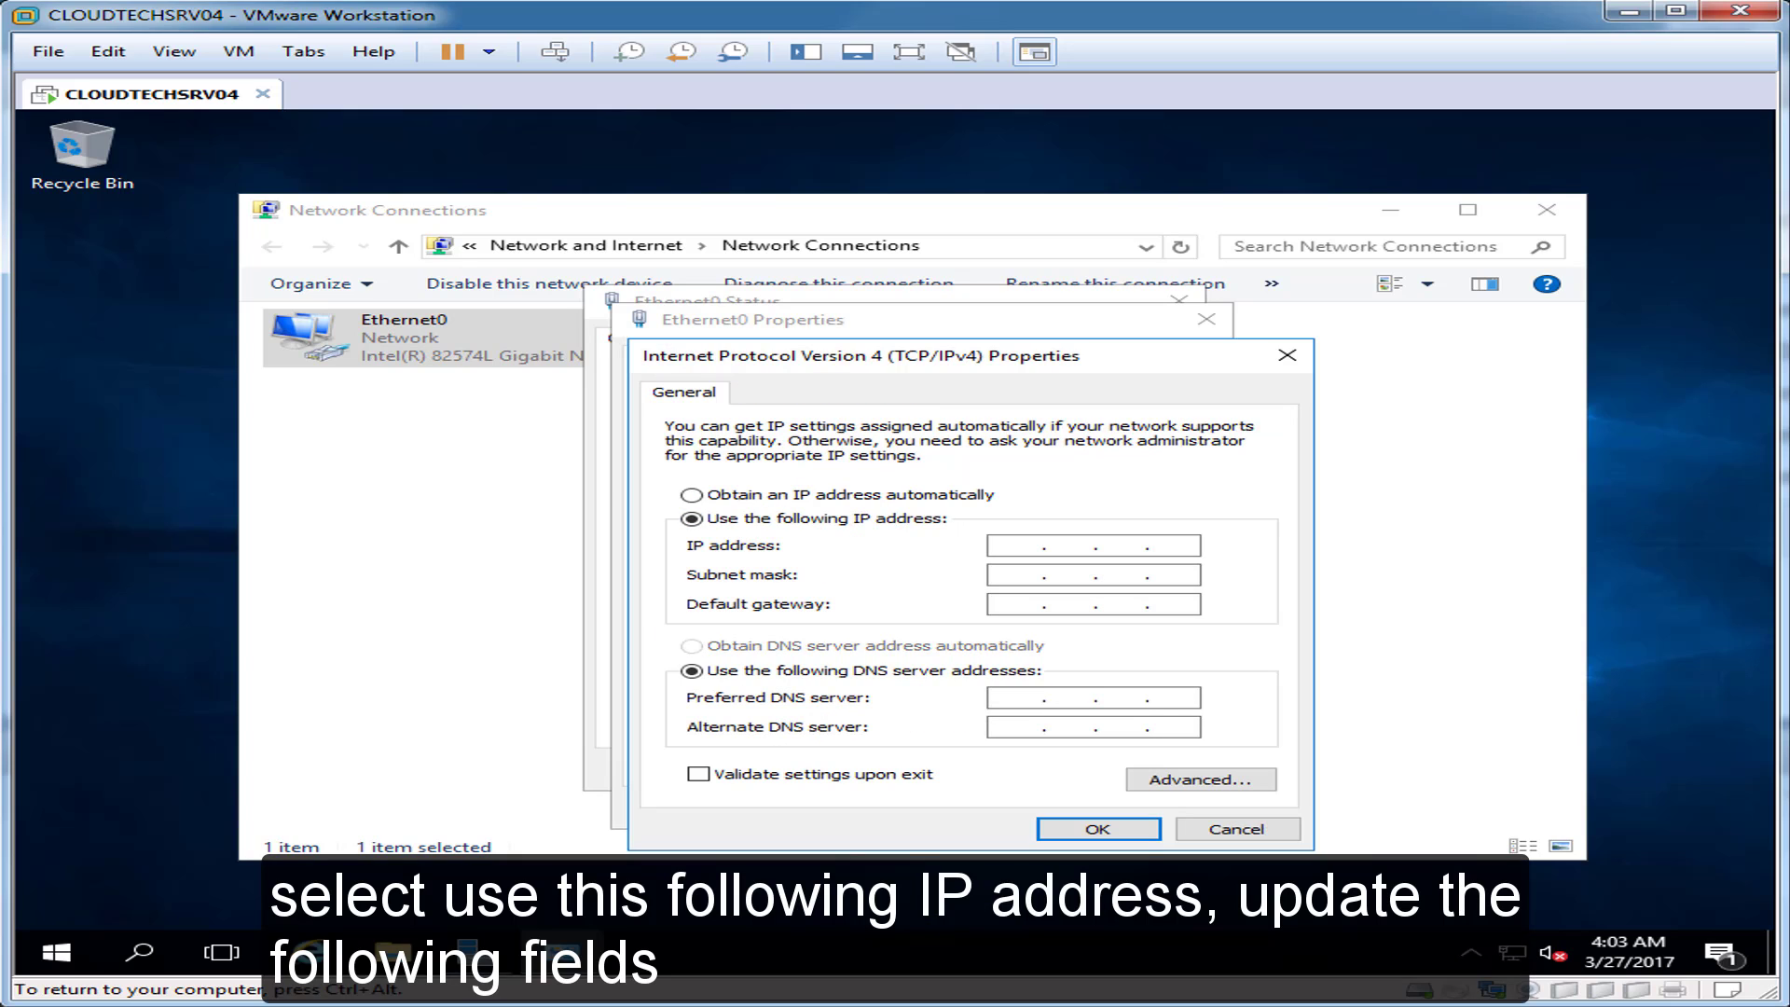
{"action": "key", "text": "ctrl+alt"}
{"action": "key", "text": "ctrl+g"}
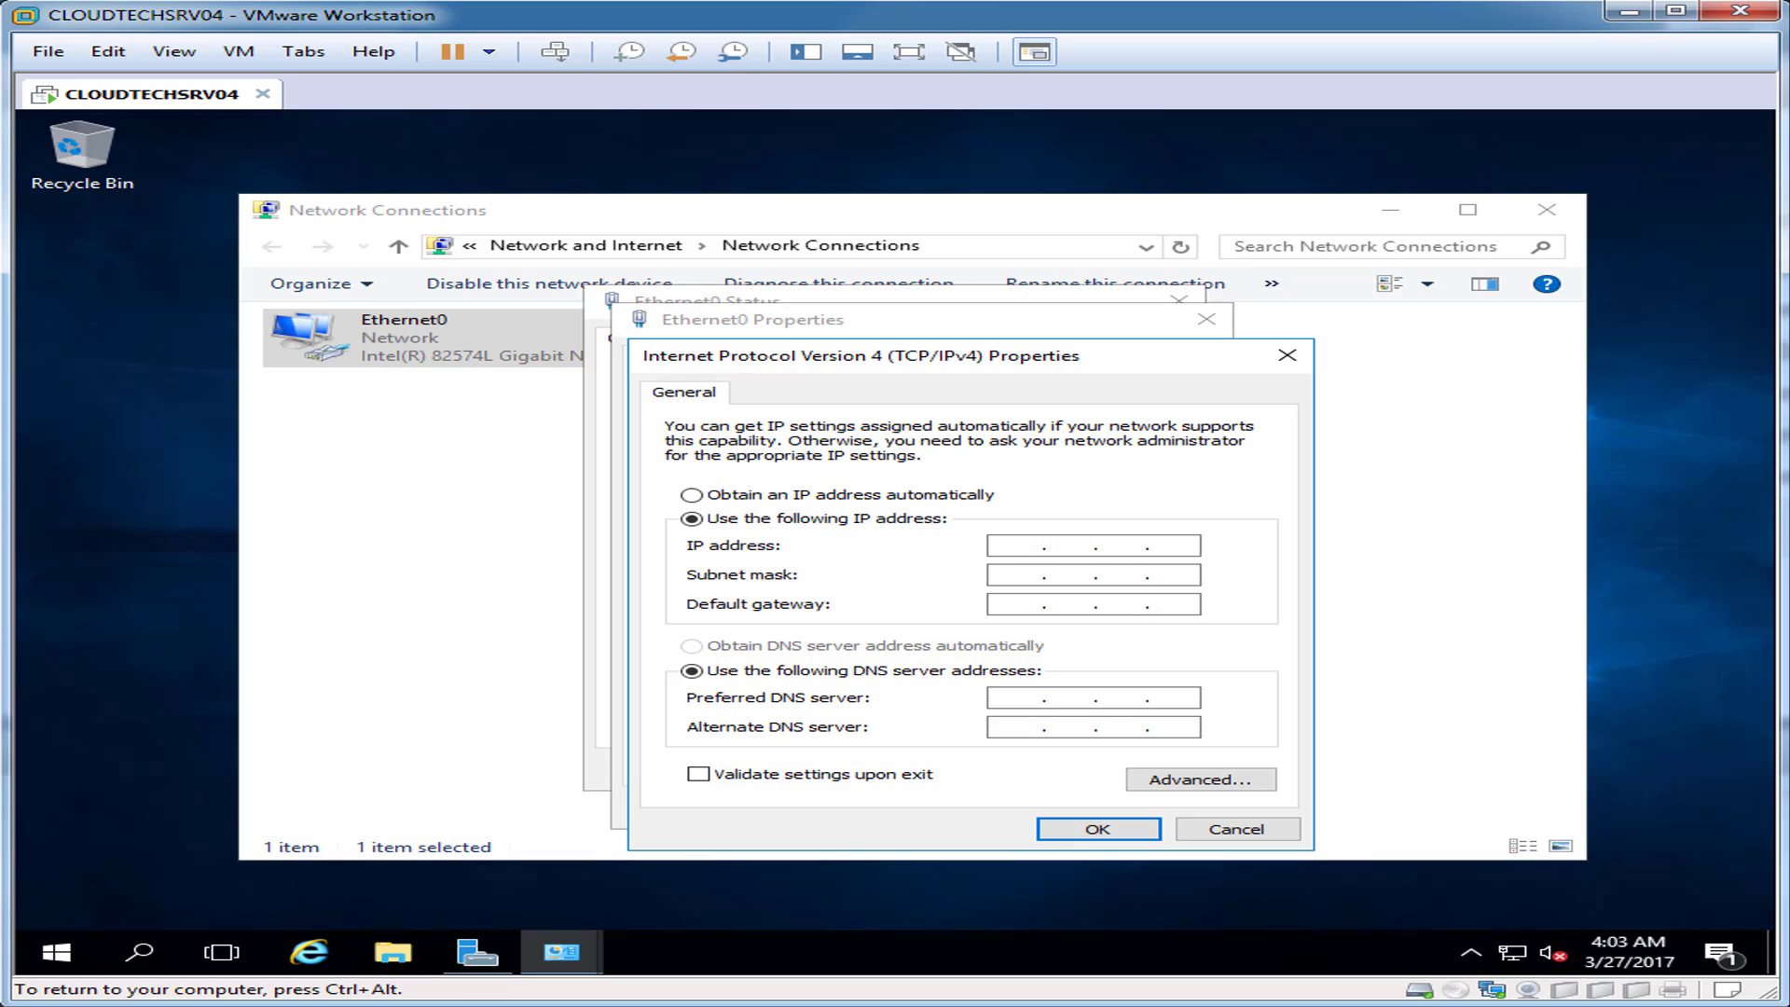
{"action": "type", "text": "192 . 168 . 1 . 122"}
{"action": "key", "text": "Tab"}
{"action": "key", "text": "Tab"}
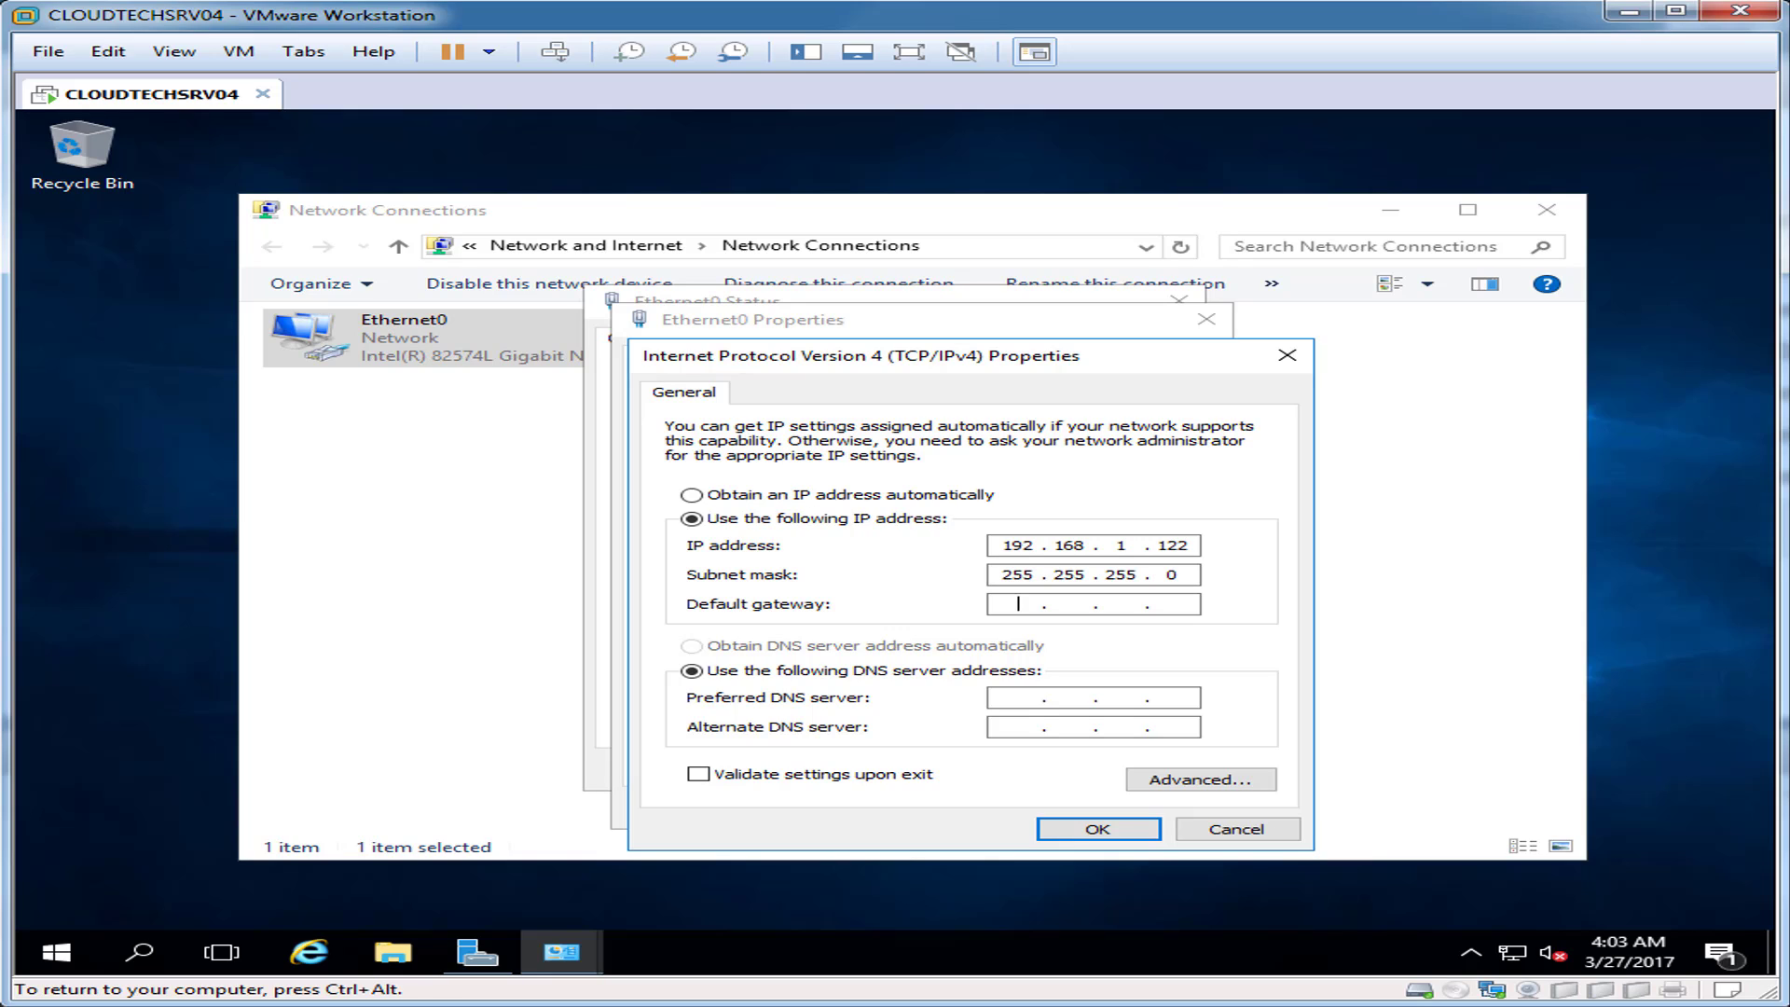
{"action": "type", "text": "192 . 168 . 1 . 1"}
{"action": "key", "text": "Tab"}
{"action": "key", "text": "Tab"}
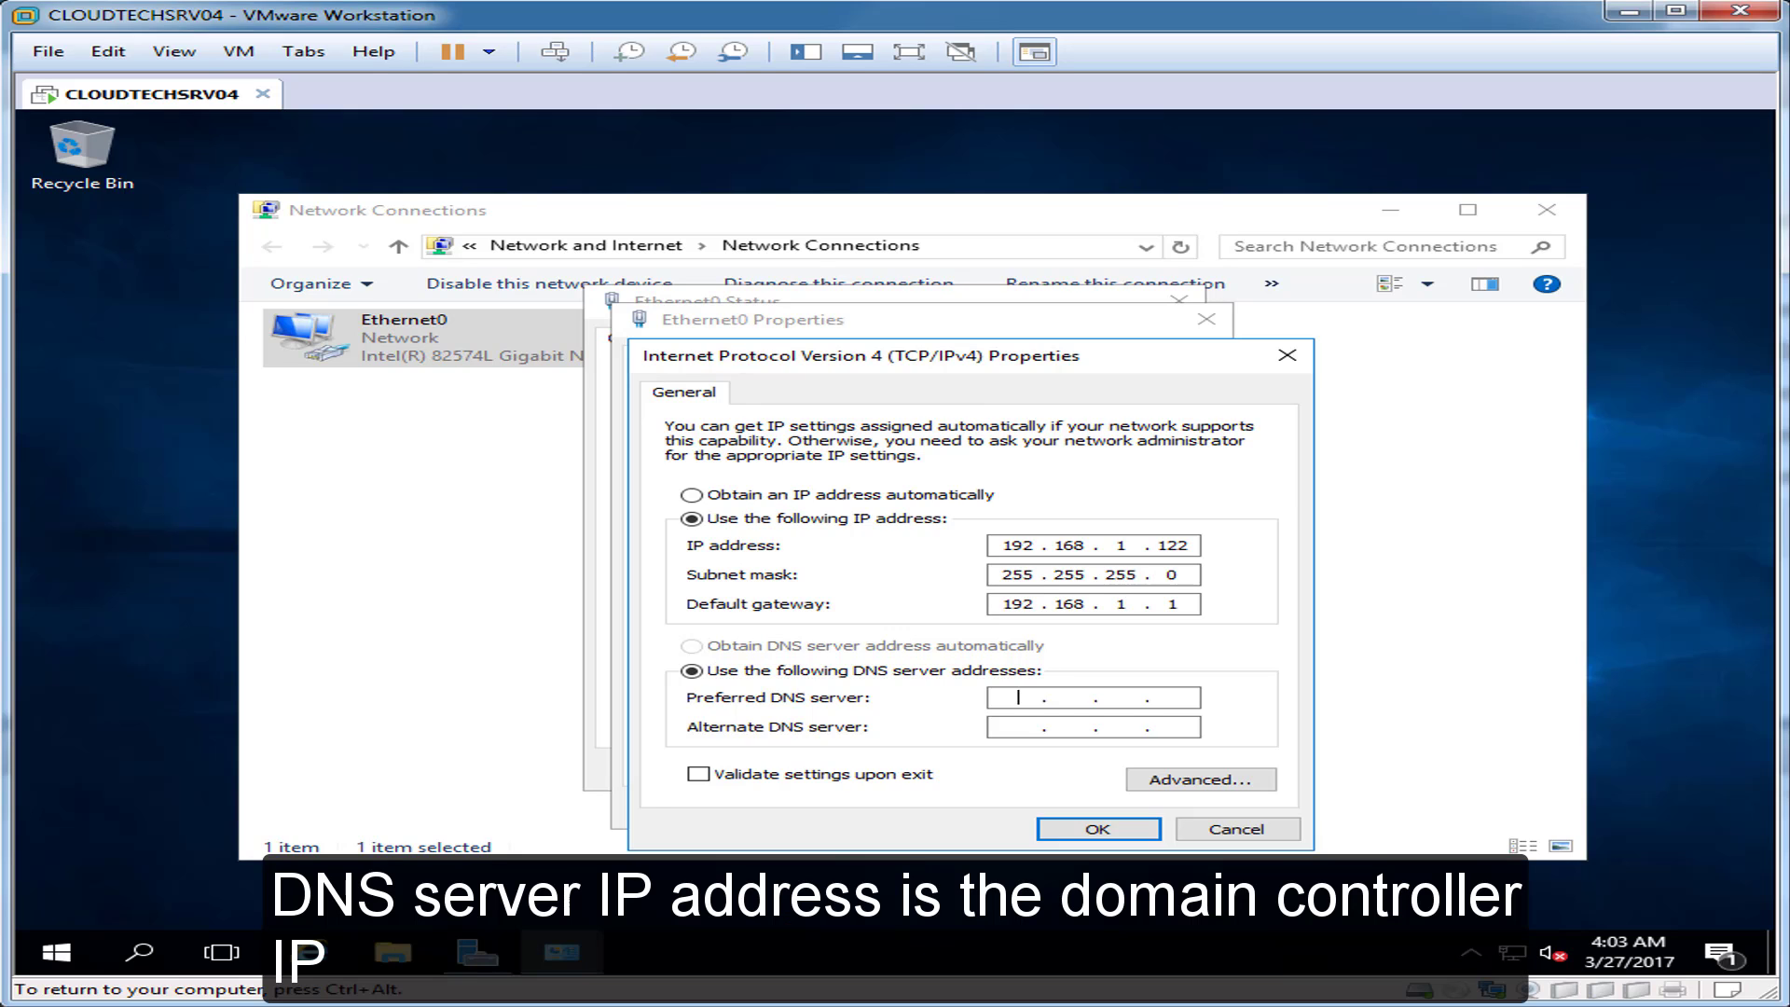
{"action": "type", "text": "192 . 168 . 1 . 125"}
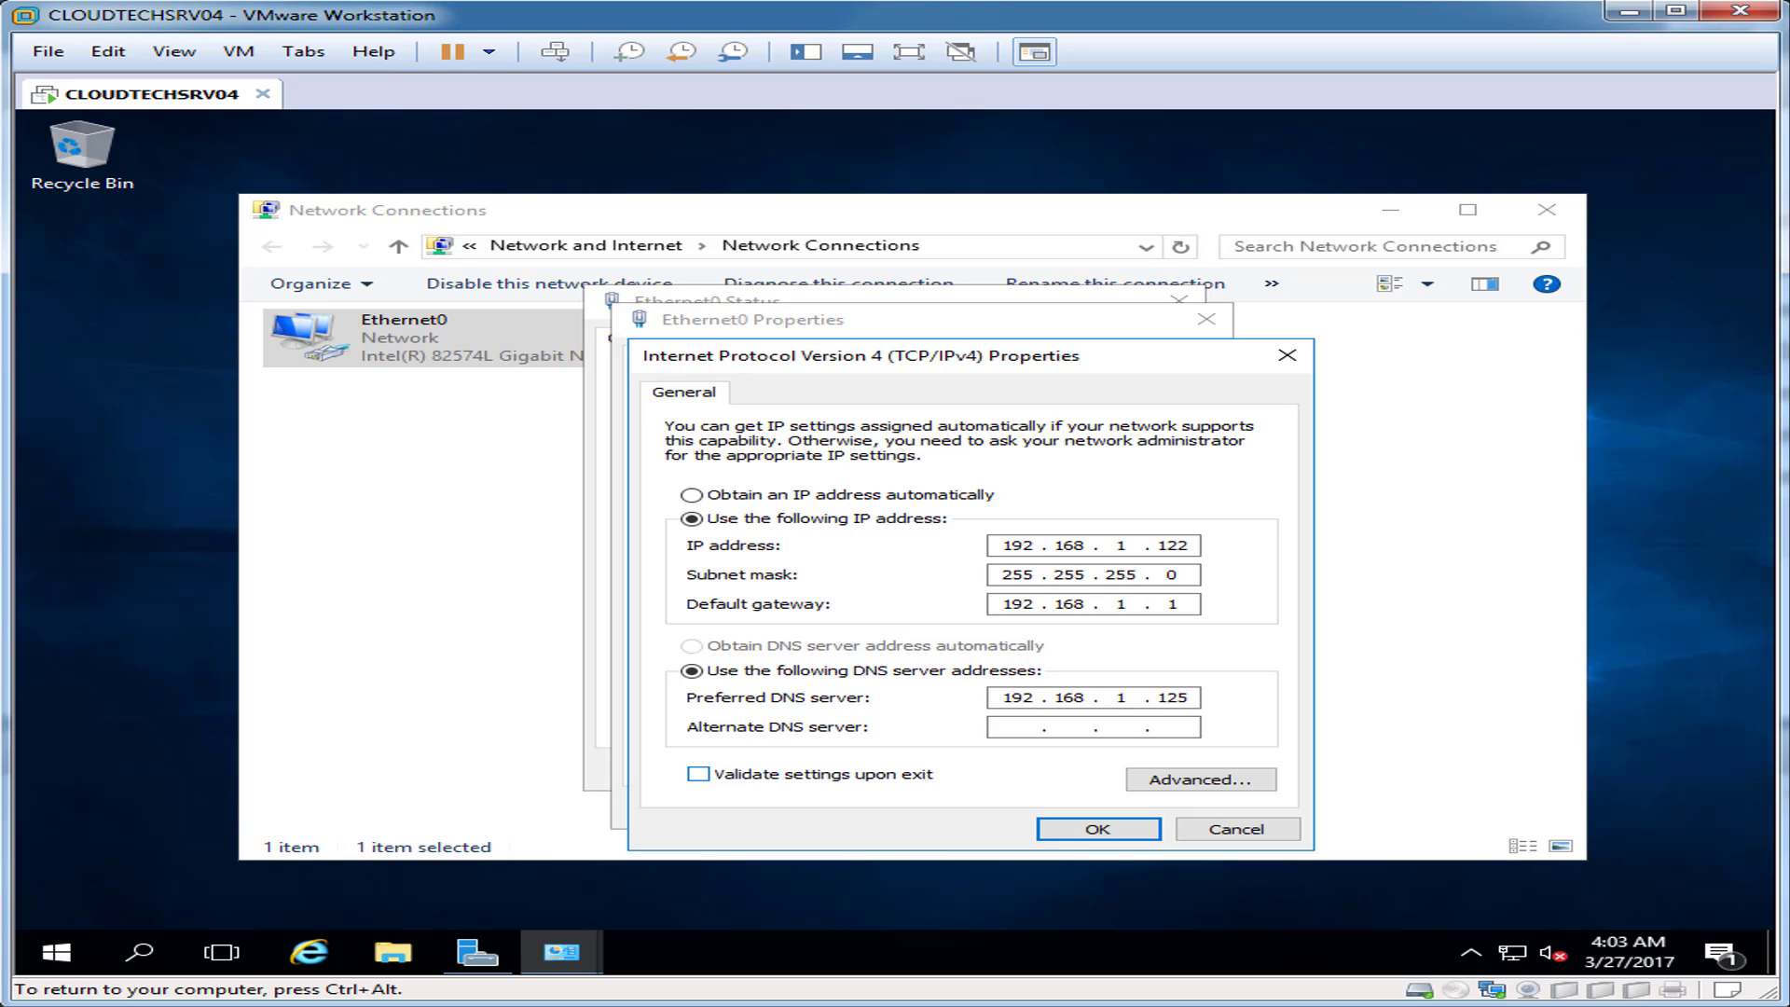
Step: Confirm the static IPv4 settings and close the adapter Properties and Status windows
{"action": "left_click", "coordinate": [1098, 829]}
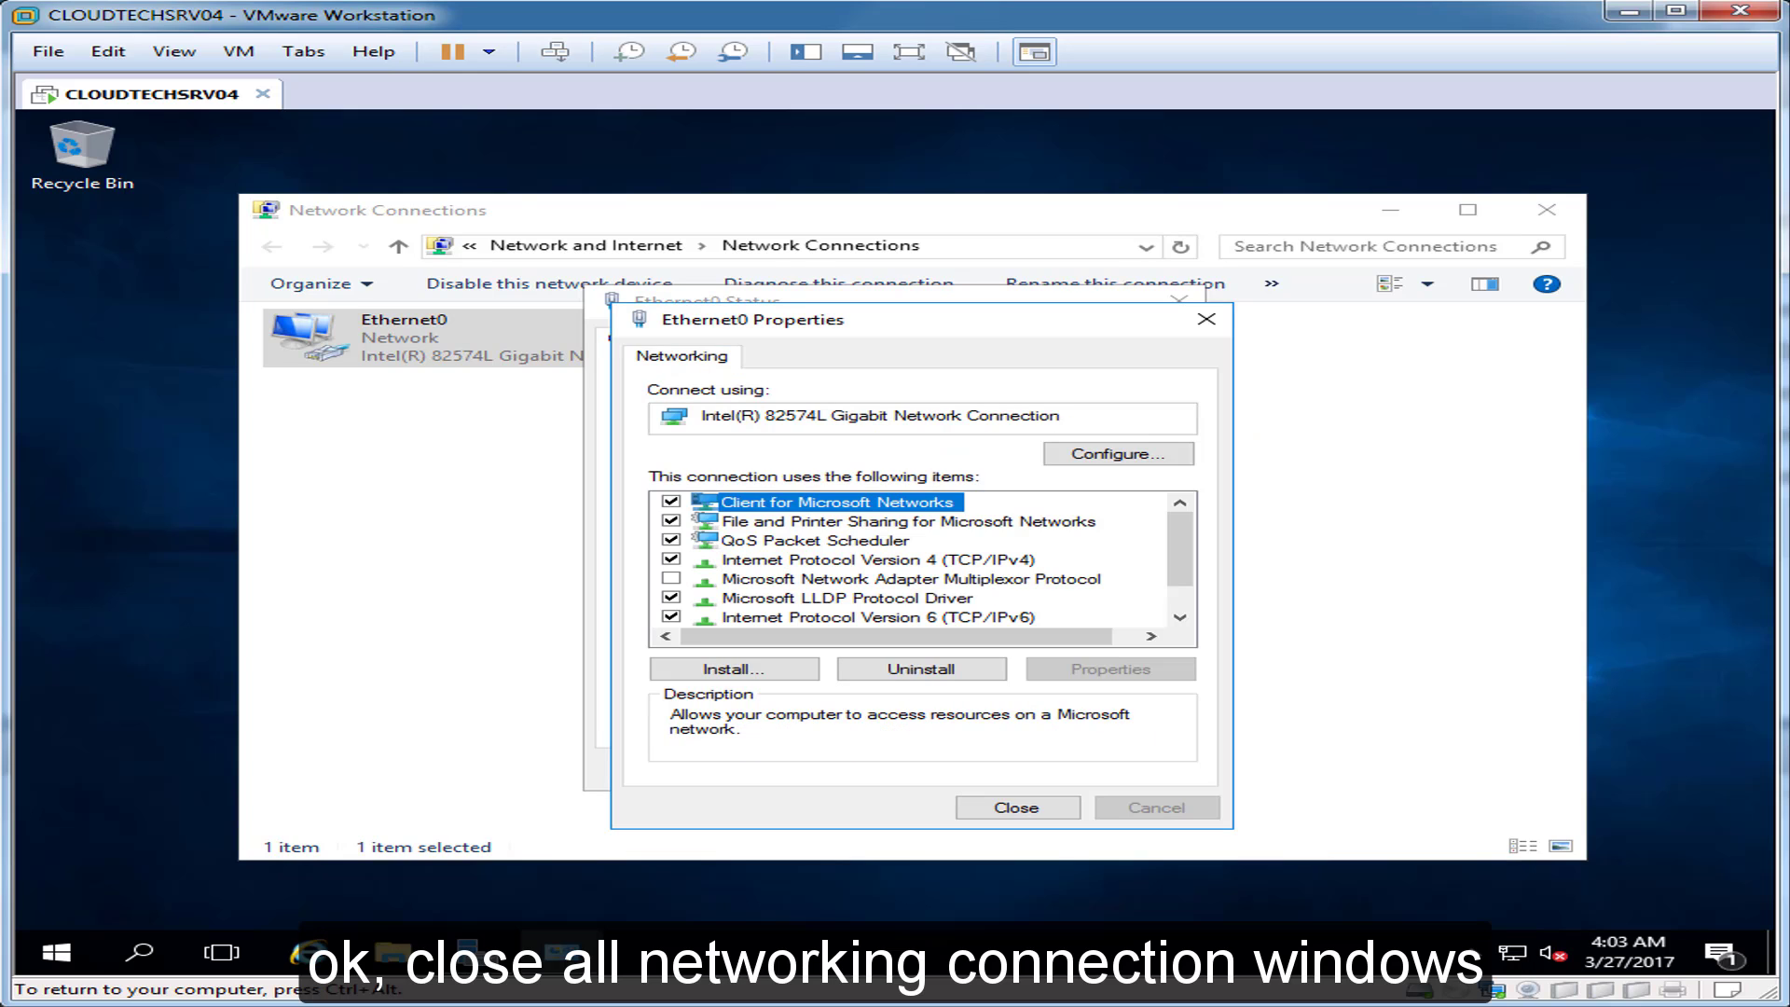
{"action": "left_click", "coordinate": [1017, 808]}
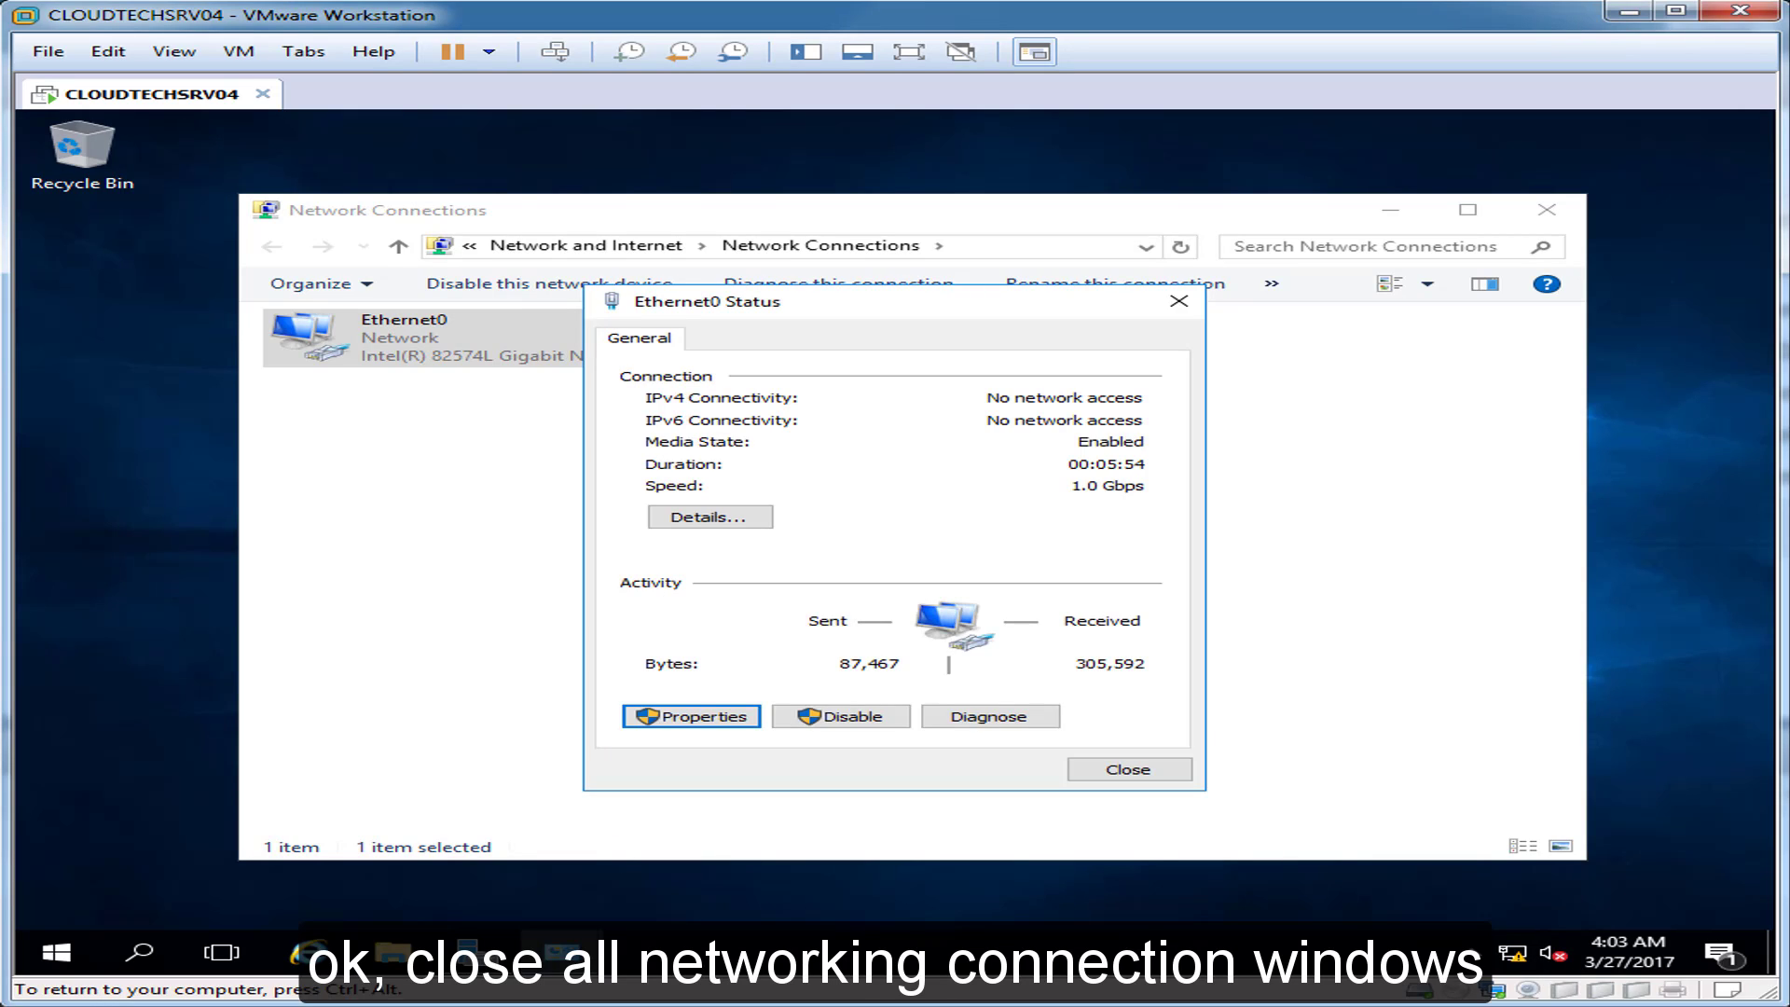
{"action": "left_click", "coordinate": [1128, 769]}
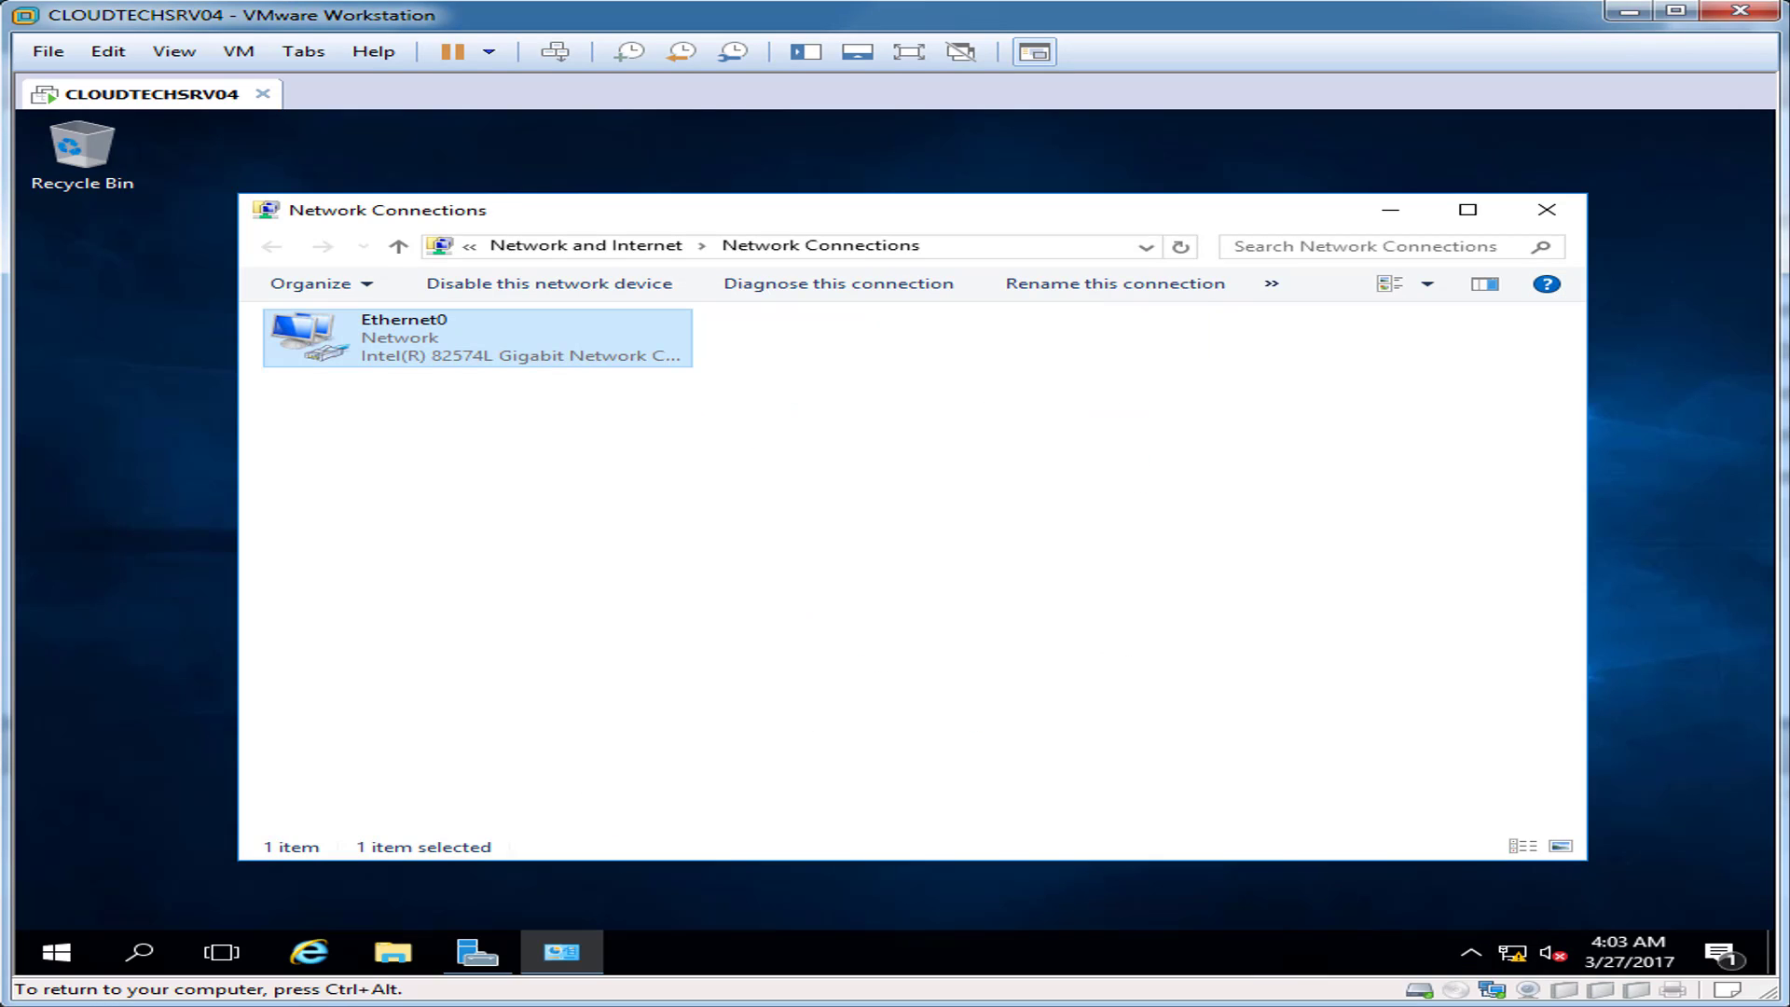
Step: Allow Remote Desktop connections without requiring Network Level Authentication in System Properties
{"action": "left_click", "coordinate": [1547, 209]}
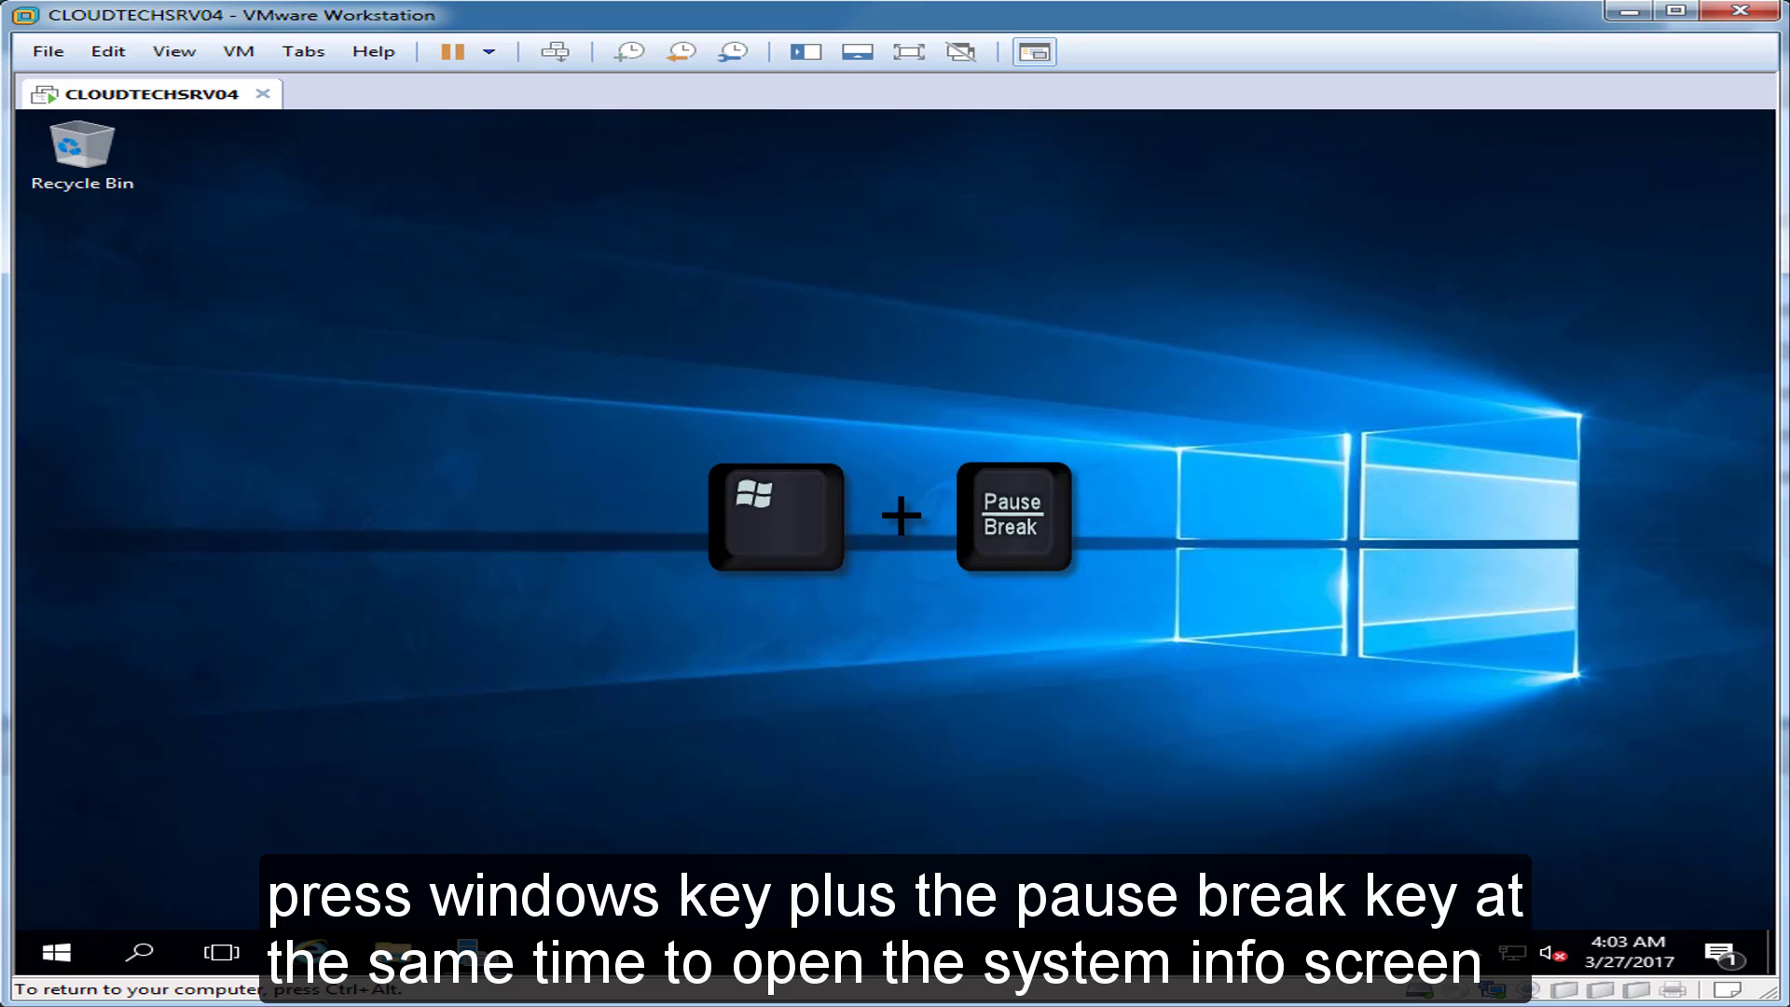
{"action": "key", "text": "super+Pause"}
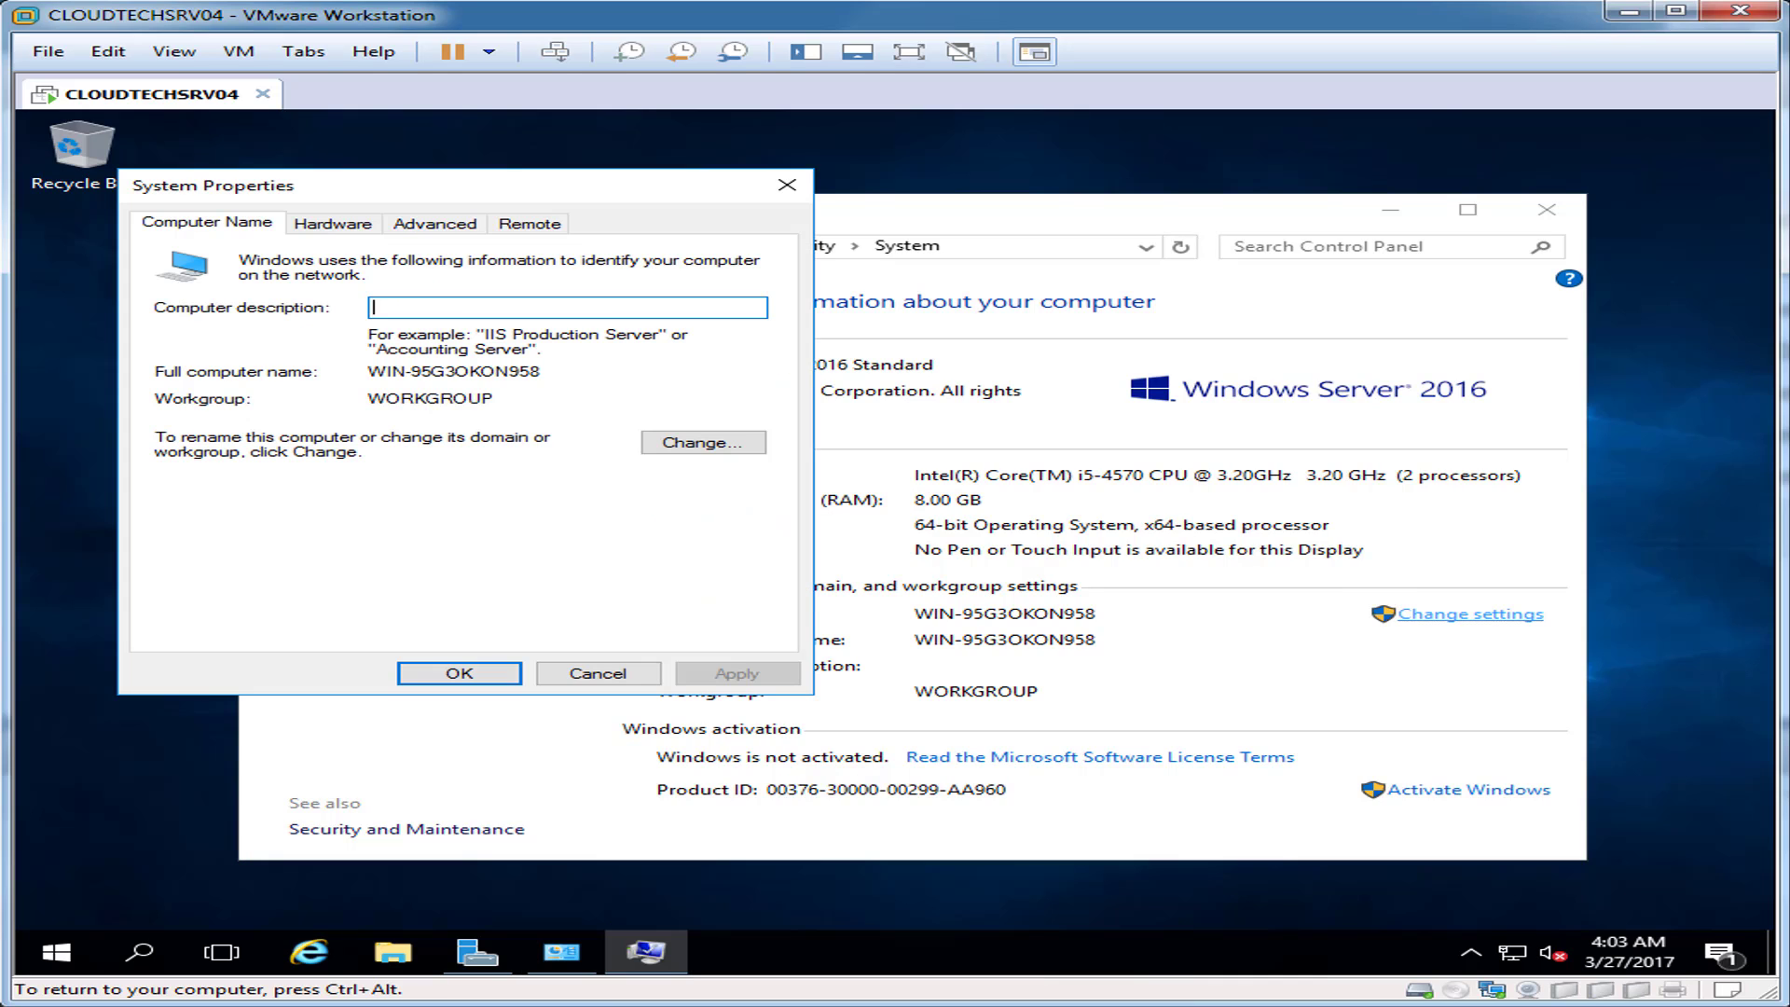
{"action": "left_click_drag", "start_coordinate": [699, 192], "coordinate": [1159, 282]}
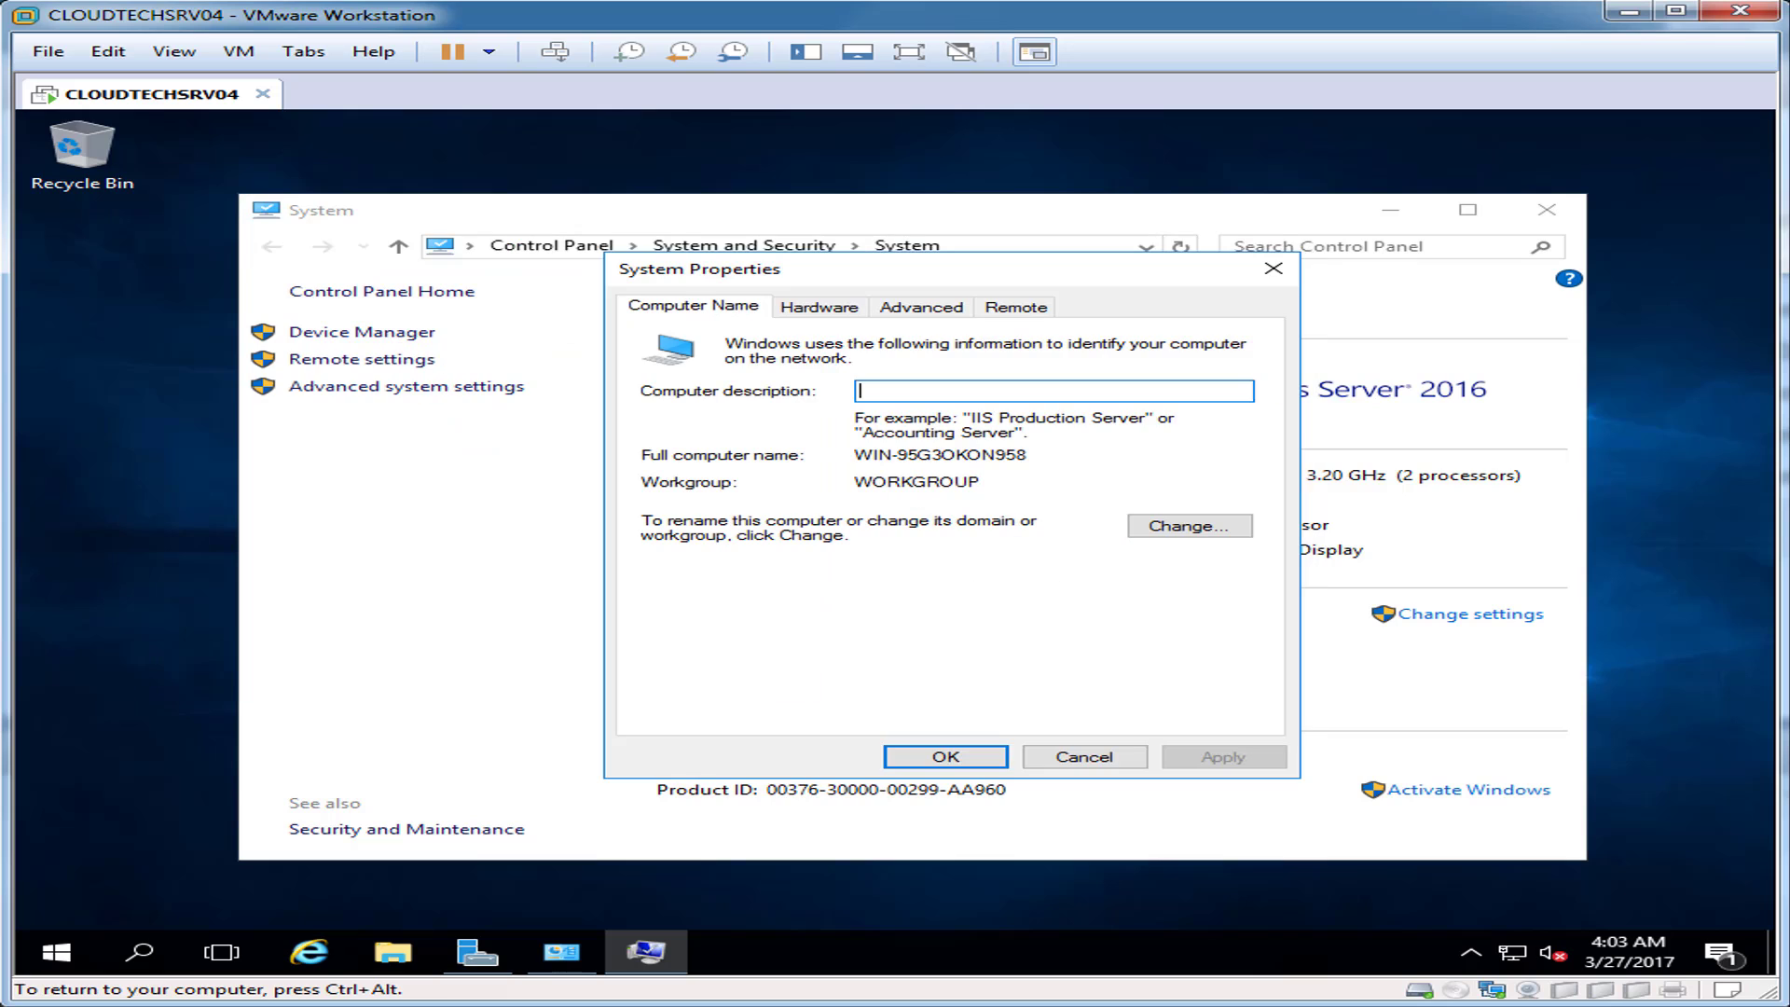
{"action": "left_click", "coordinate": [1016, 308]}
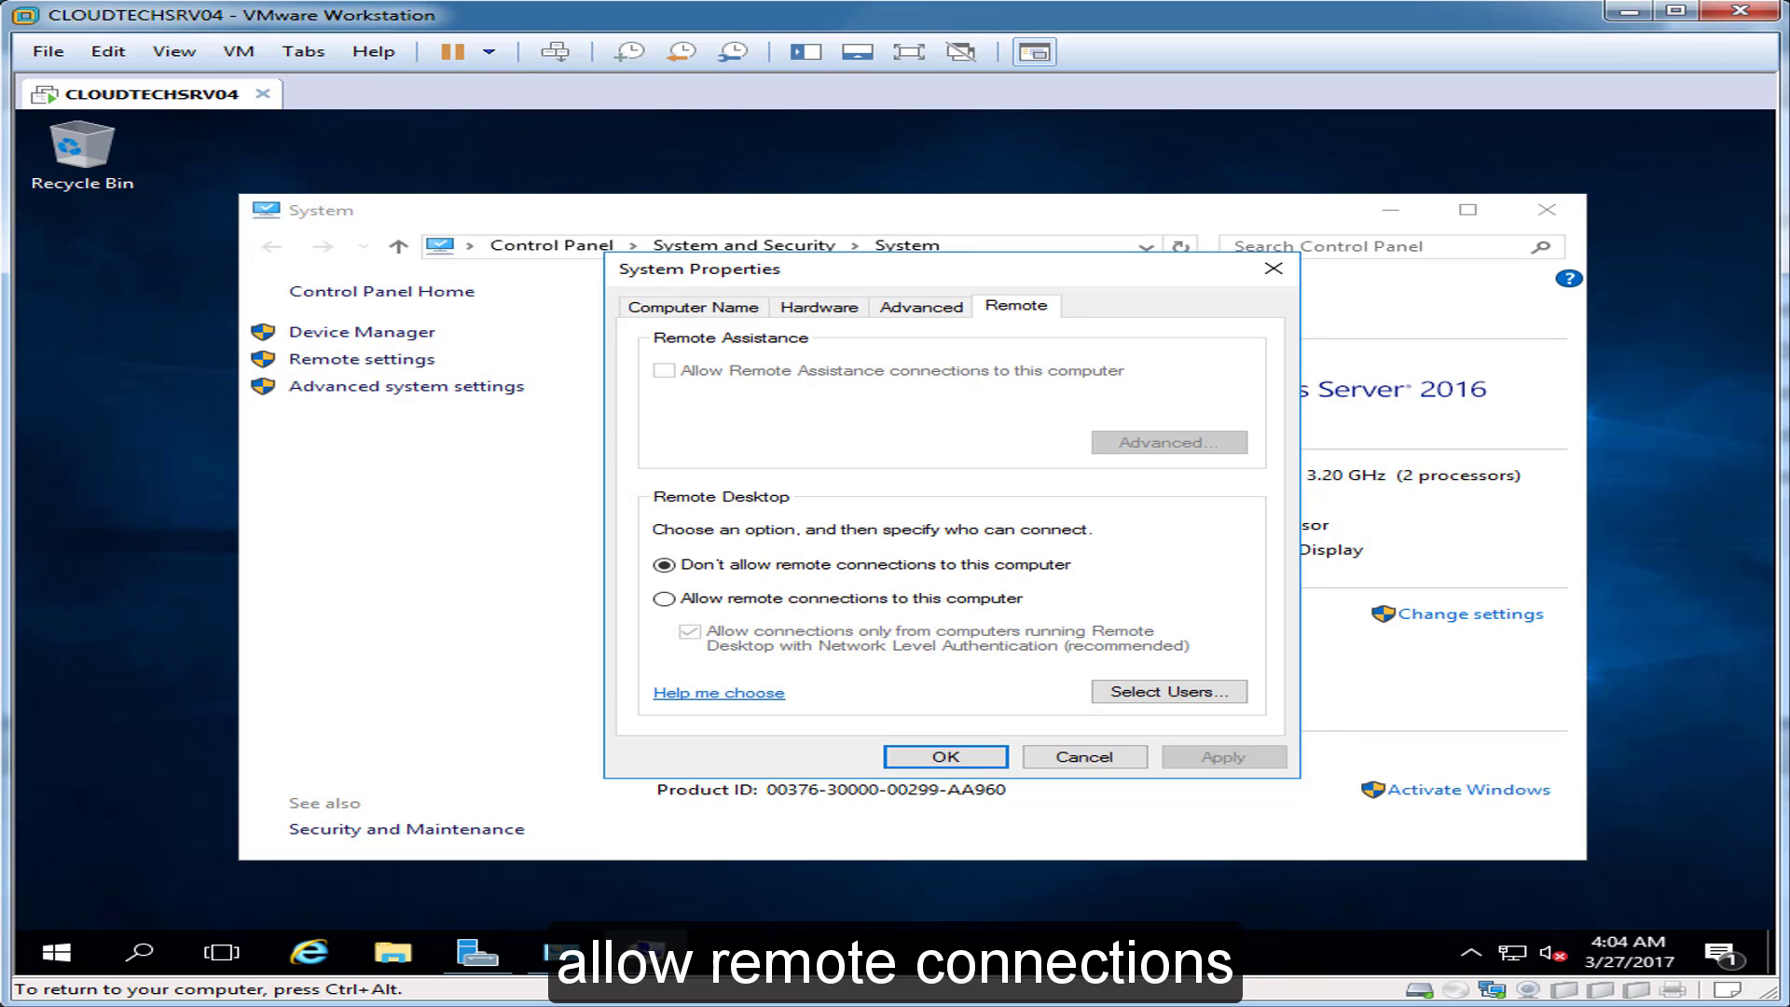
{"action": "left_click", "coordinate": [665, 599]}
{"action": "left_click", "coordinate": [960, 517]}
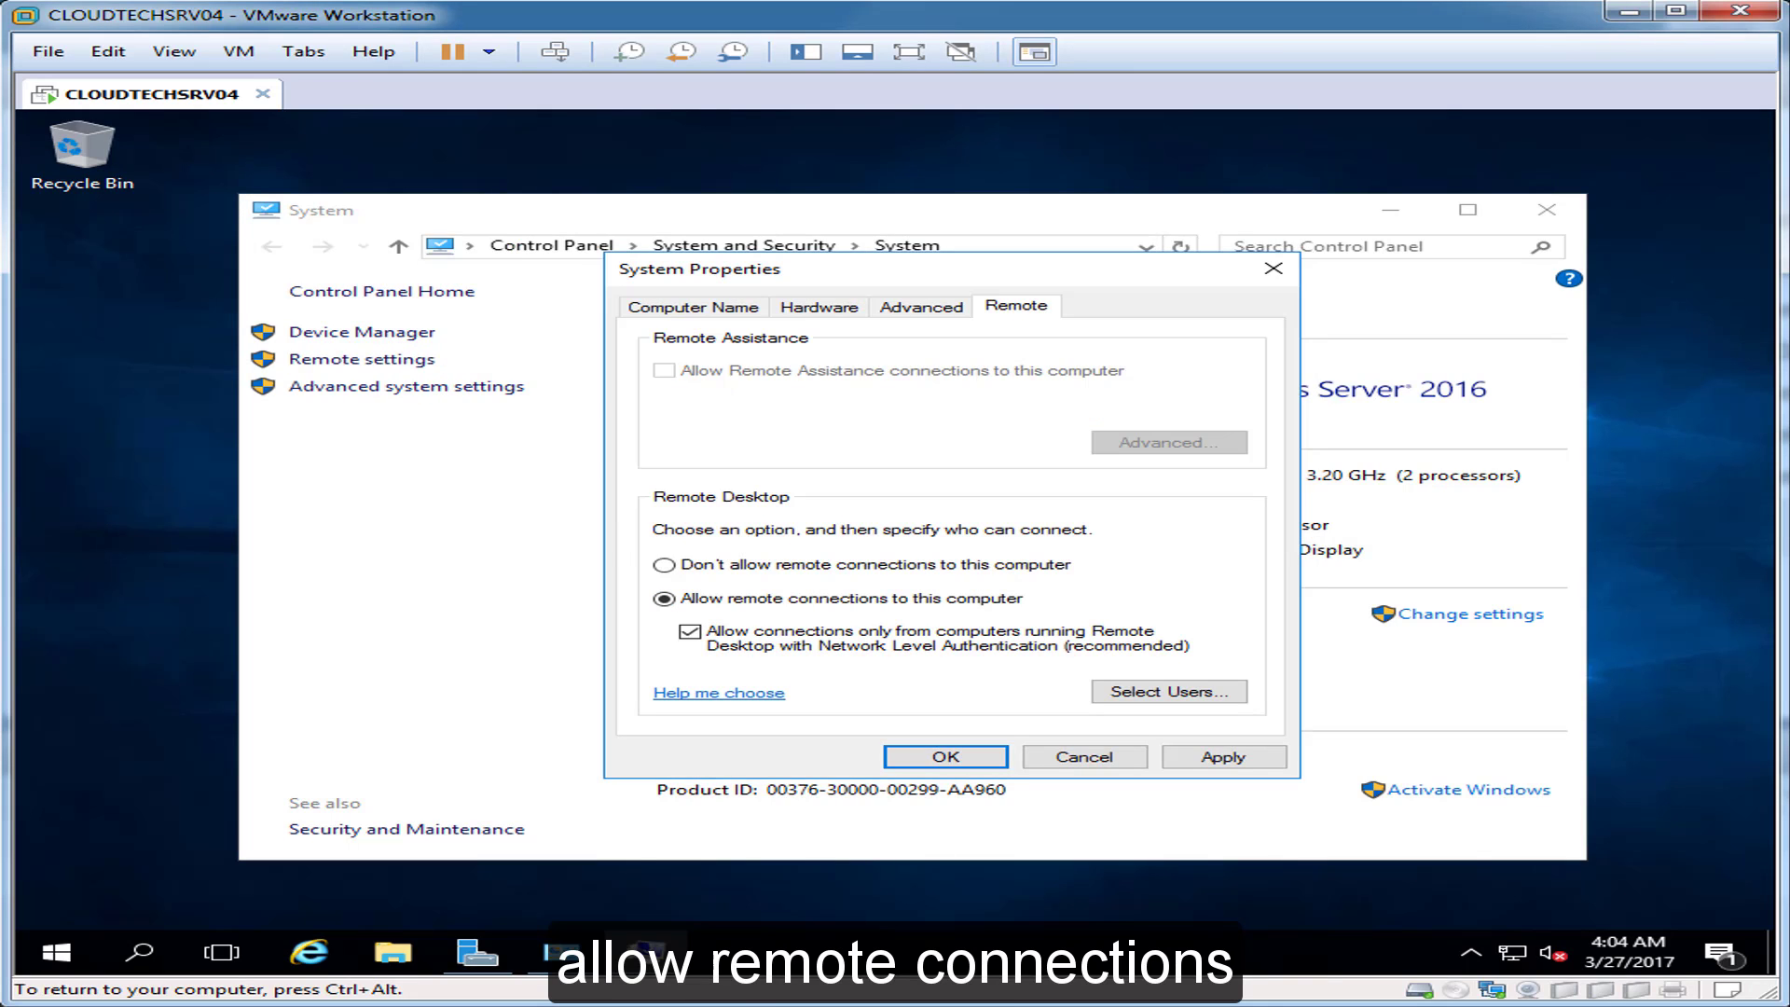
{"action": "left_click", "coordinate": [690, 631]}
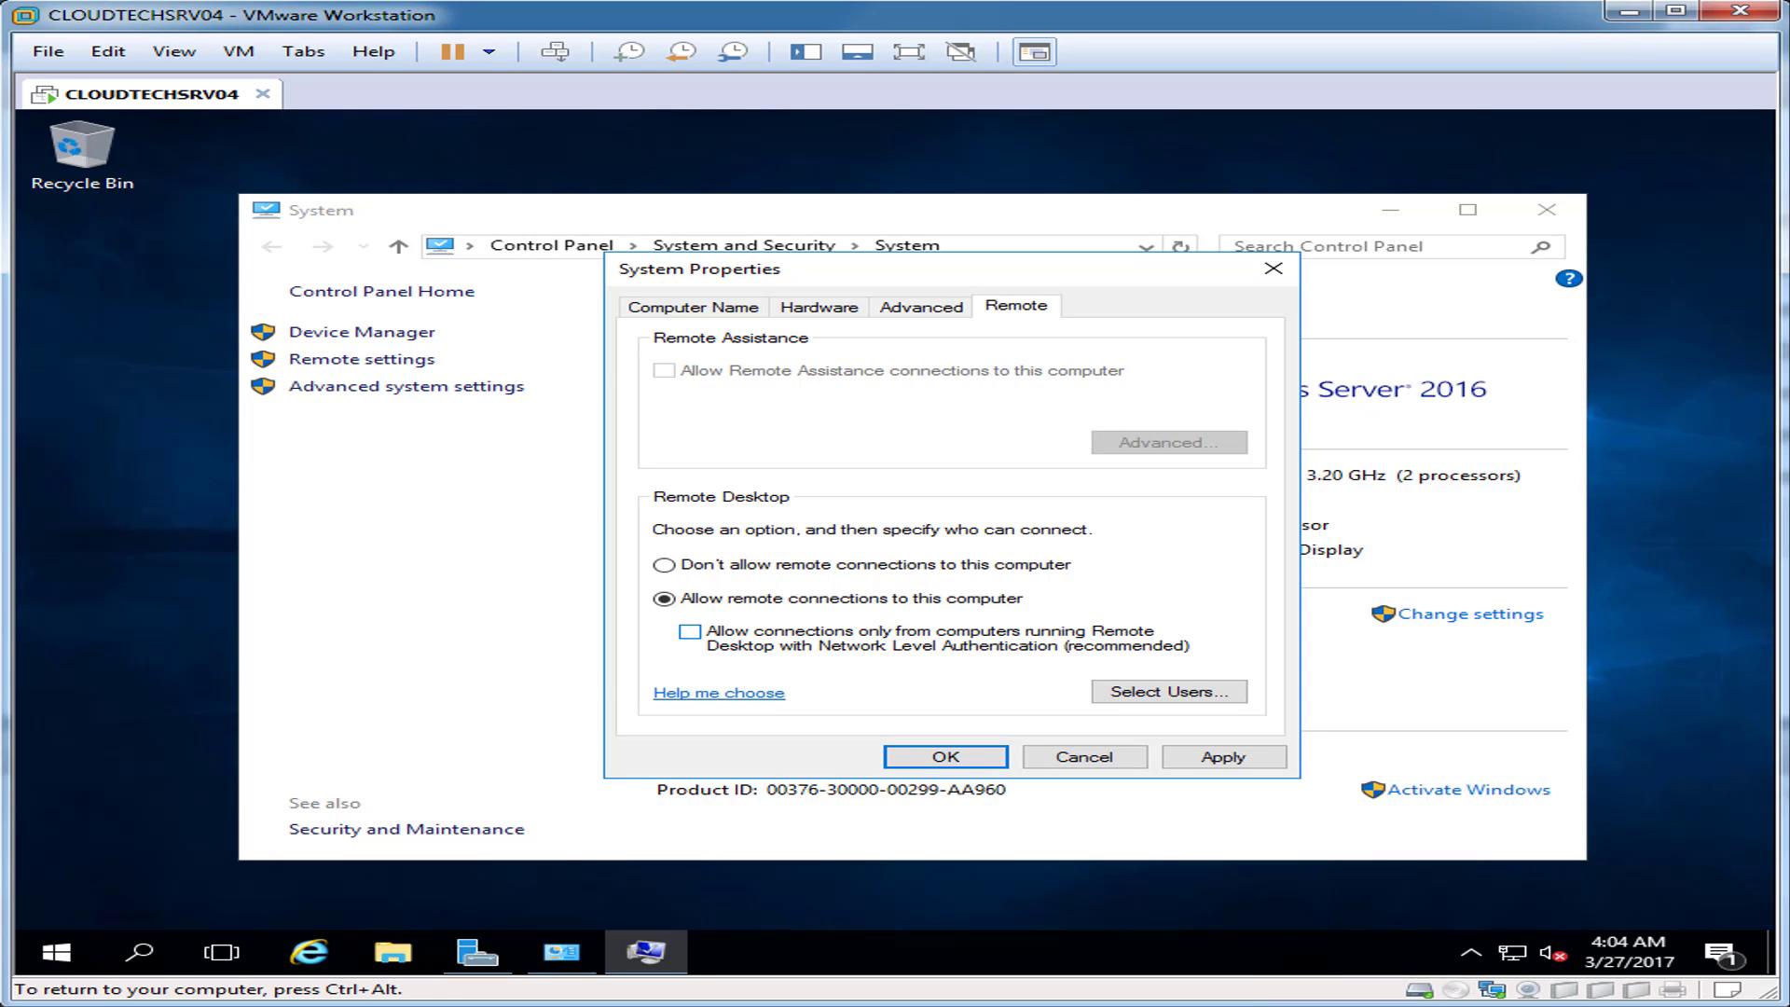
Step: Set the computer description to 'SharePoint Server 2016' and open the rename dialog
{"action": "left_click", "coordinate": [694, 307]}
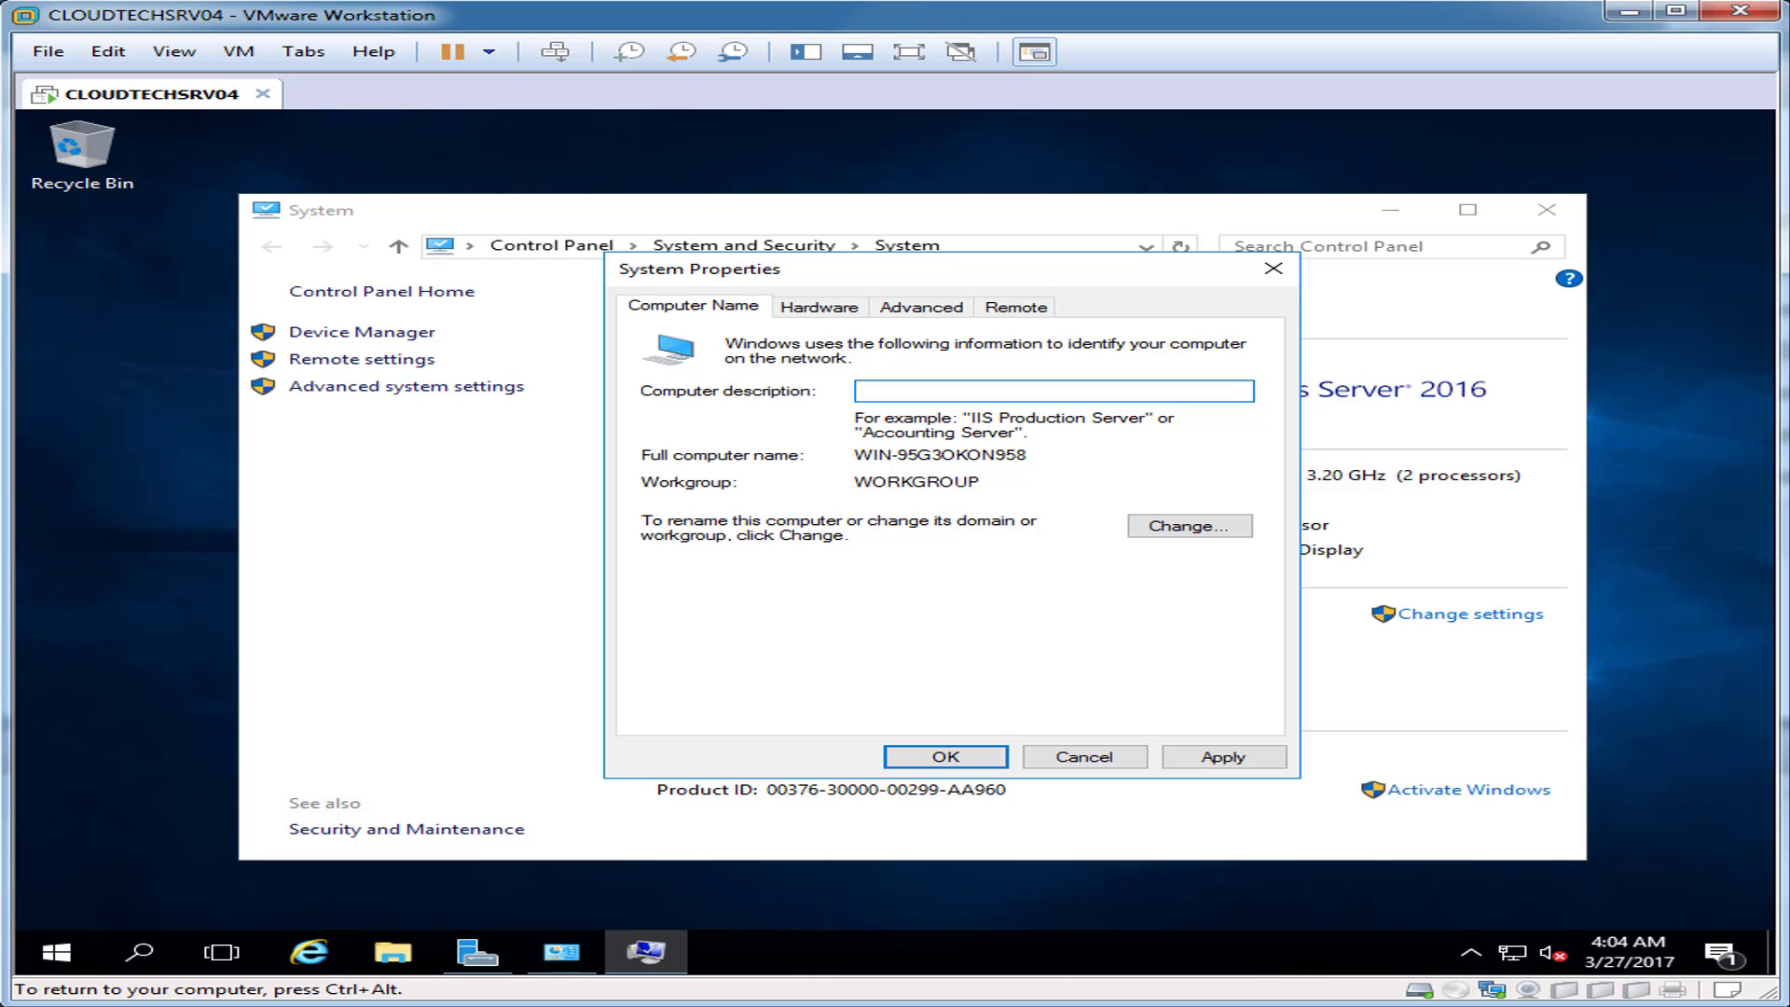
{"action": "type", "text": "Share"}
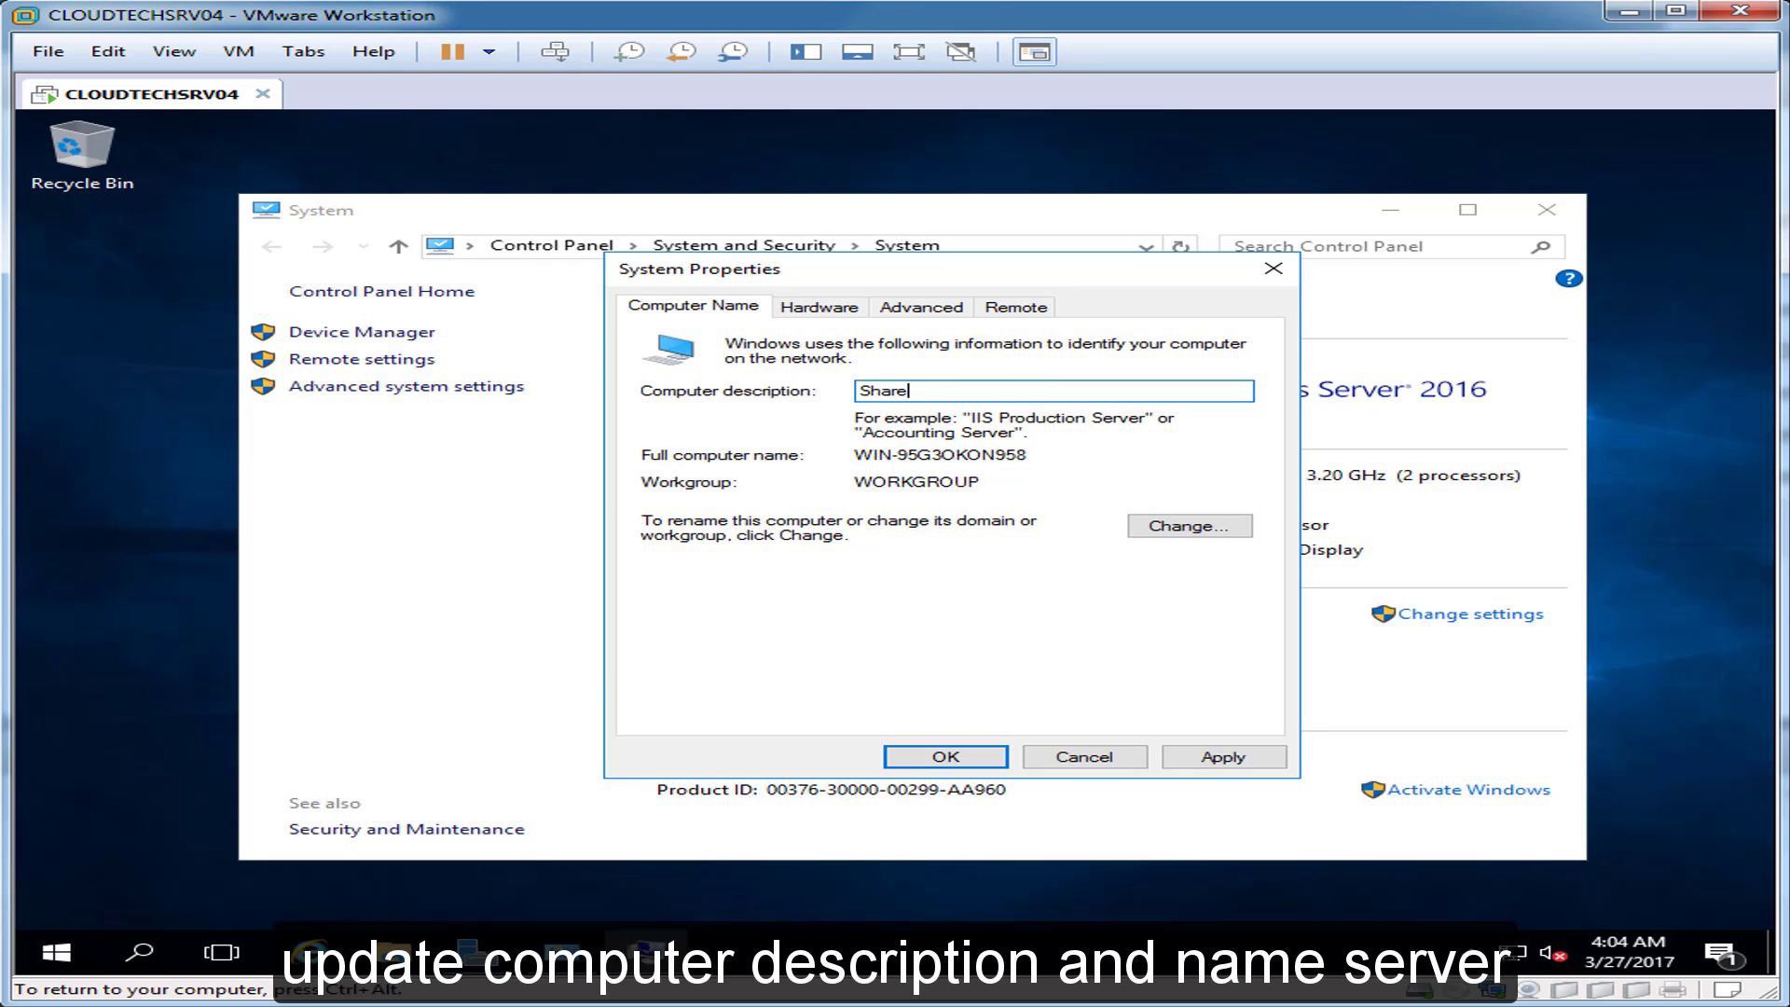
{"action": "type", "text": "Point Server 2016"}
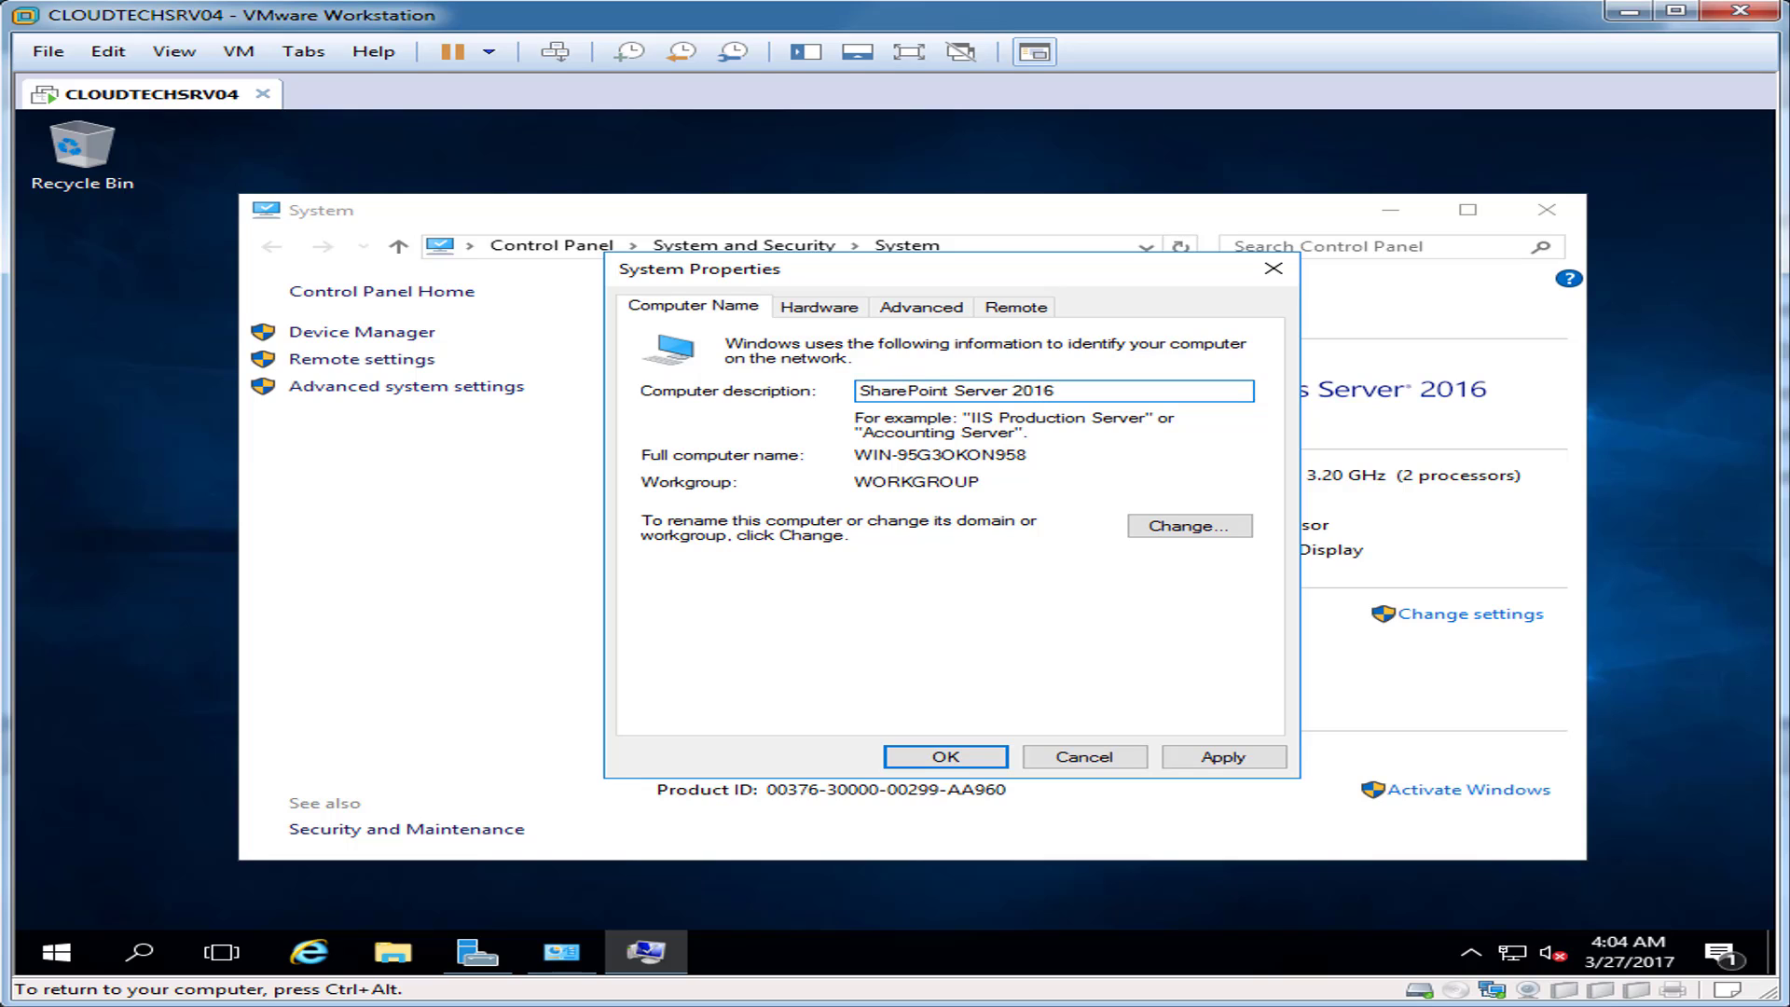
{"action": "left_click", "coordinate": [1190, 526]}
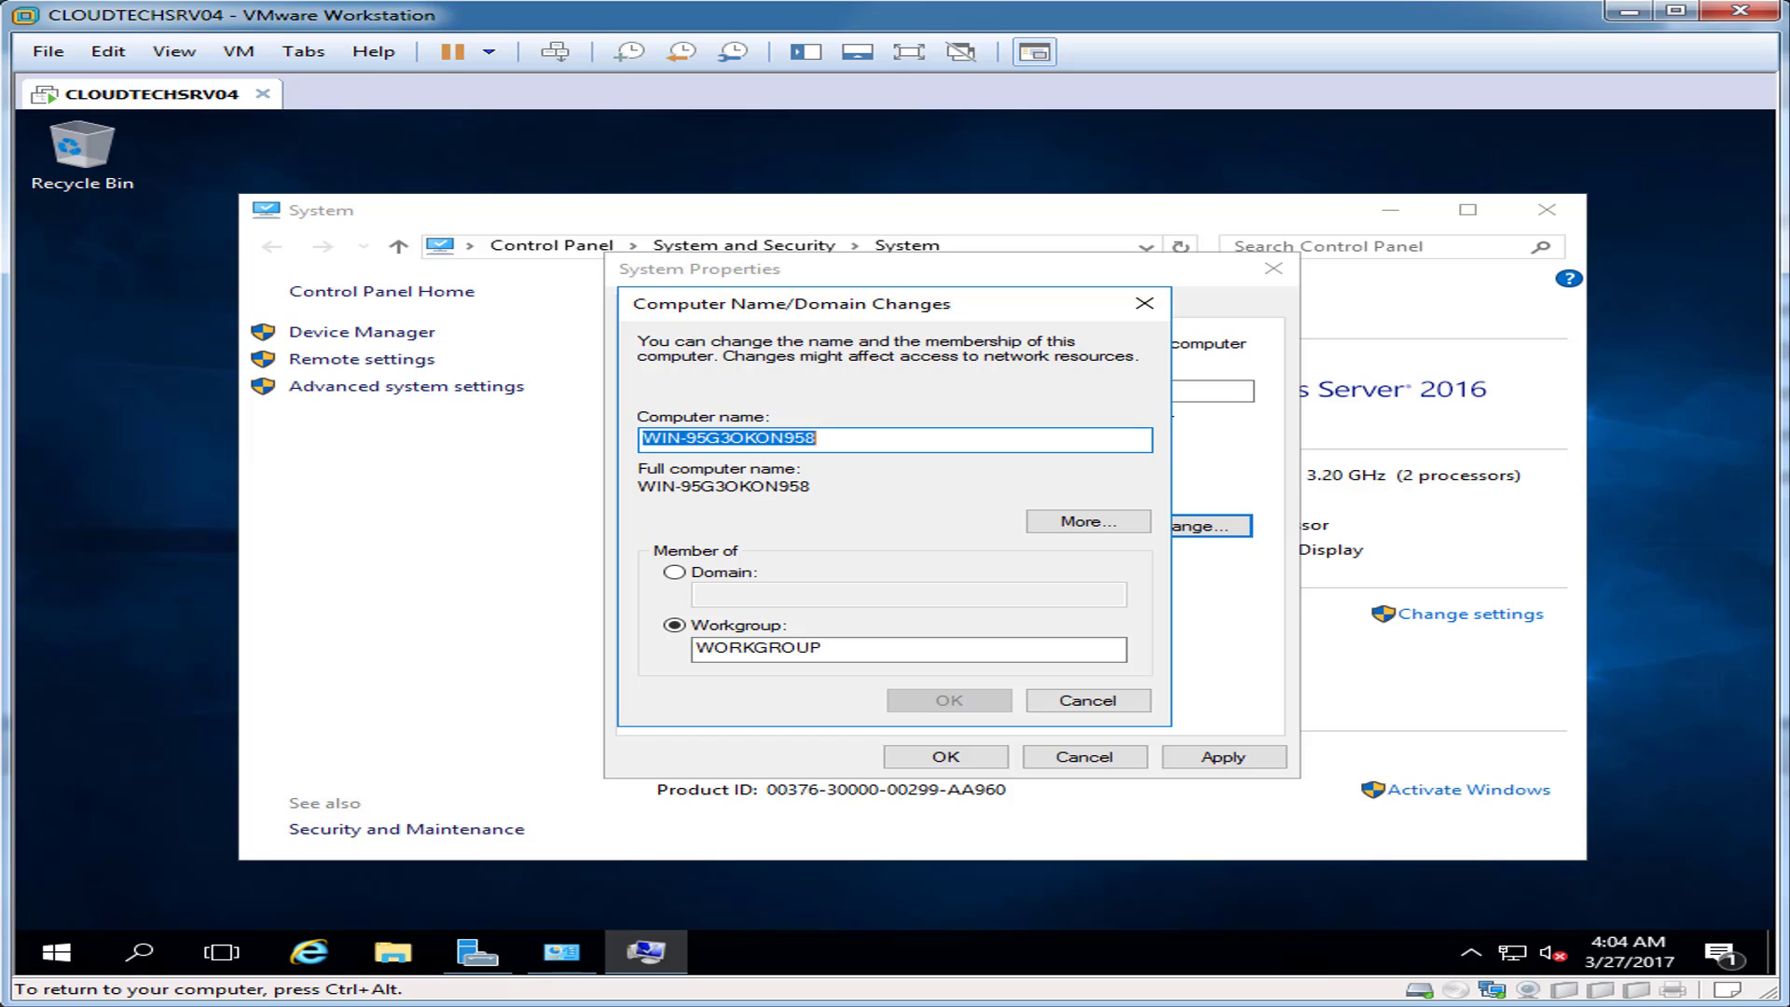
Step: Rename the computer to CLOUDTECHSRV04, apply the change and restart the VM now
{"action": "type", "text": "CLOUDTECHSR"}
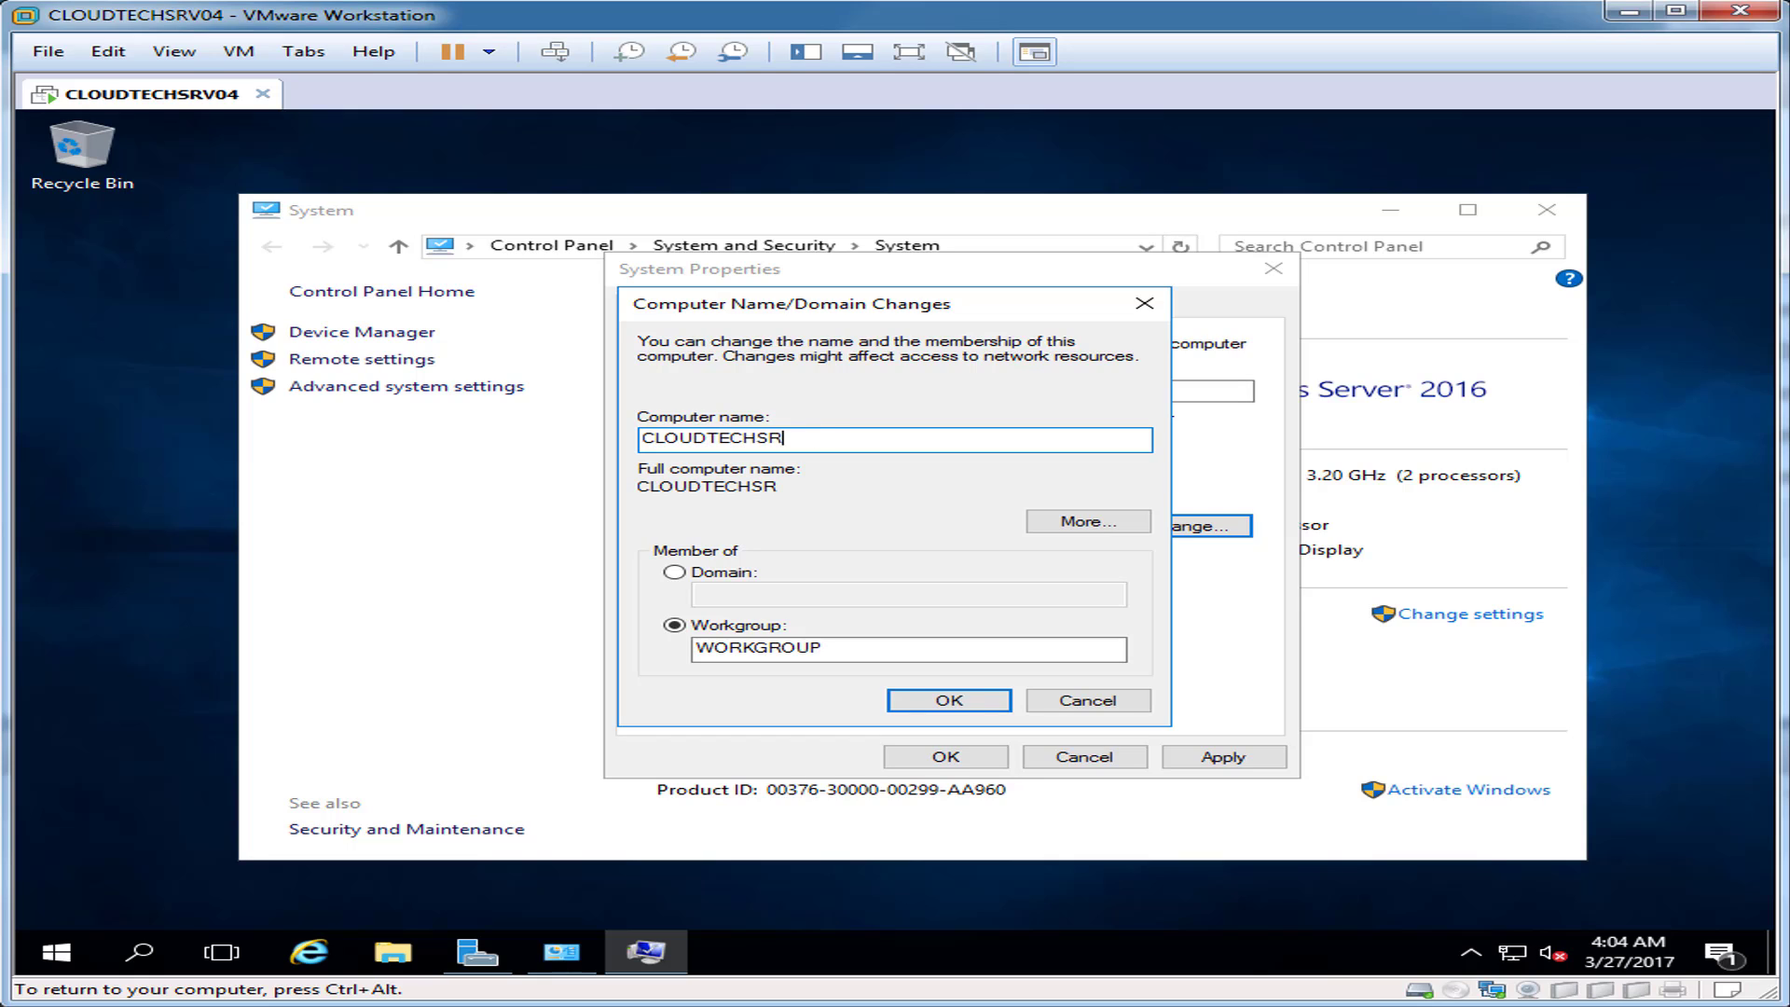
{"action": "type", "text": "V04"}
{"action": "left_click", "coordinate": [949, 700]}
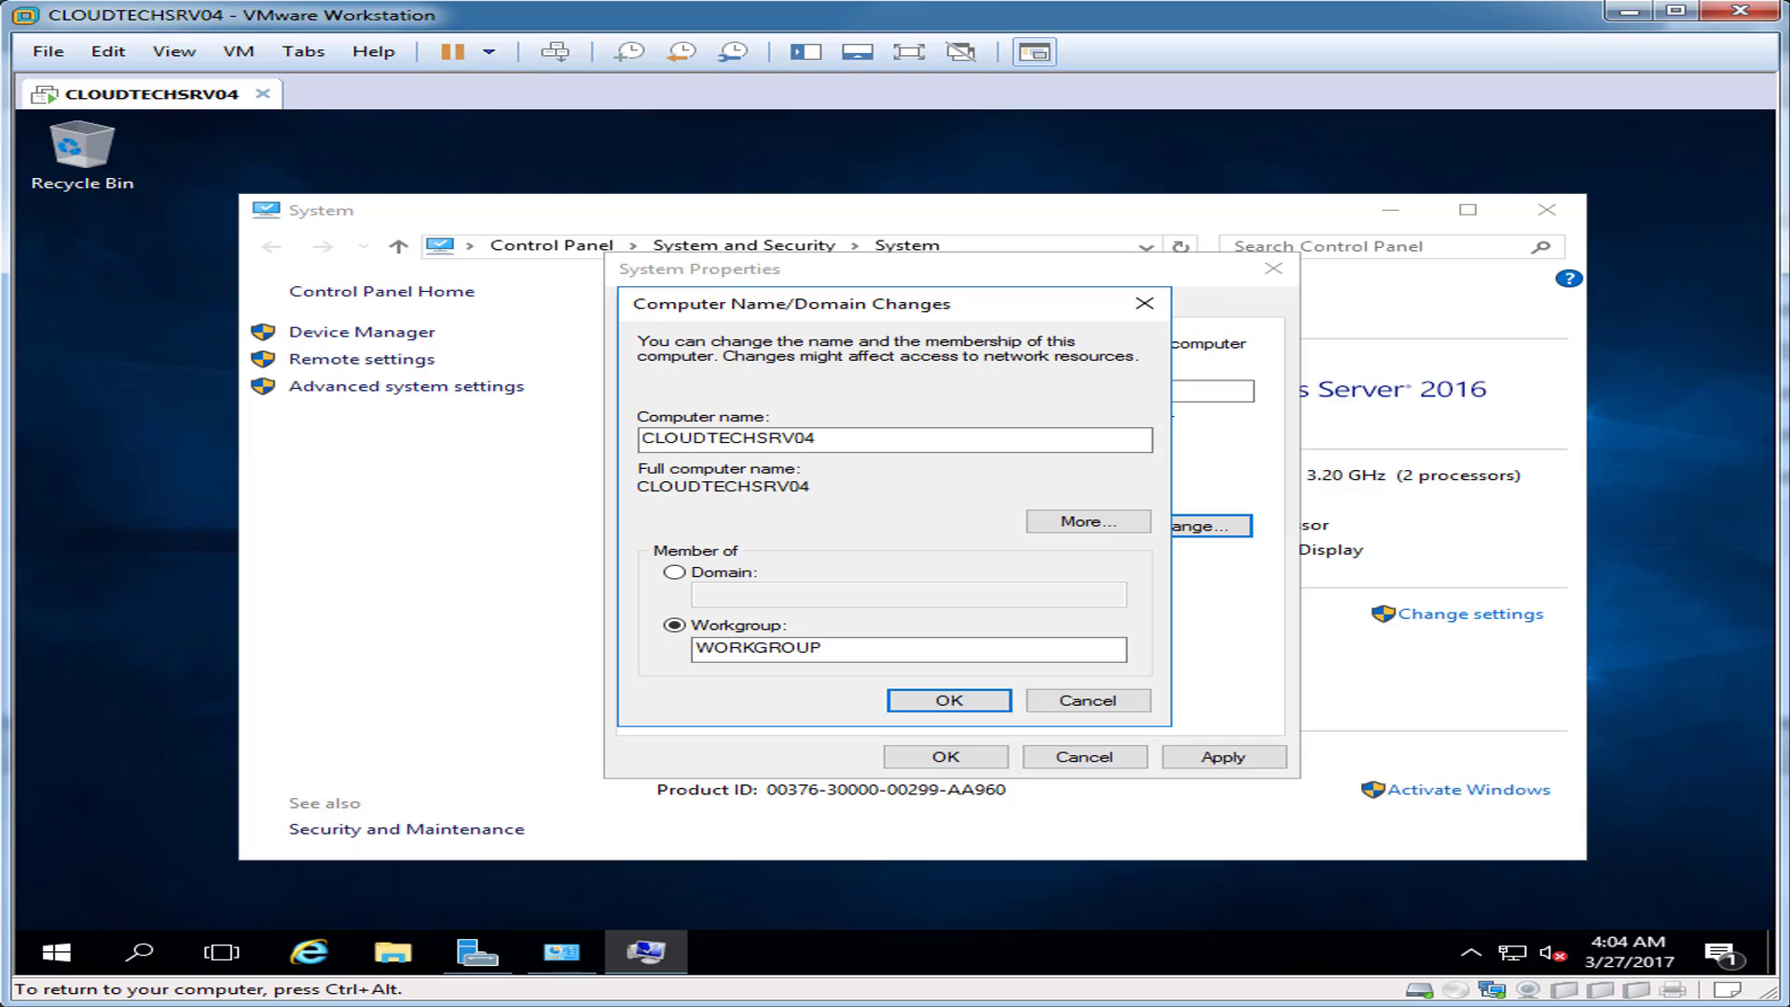
{"action": "key", "text": "Return"}
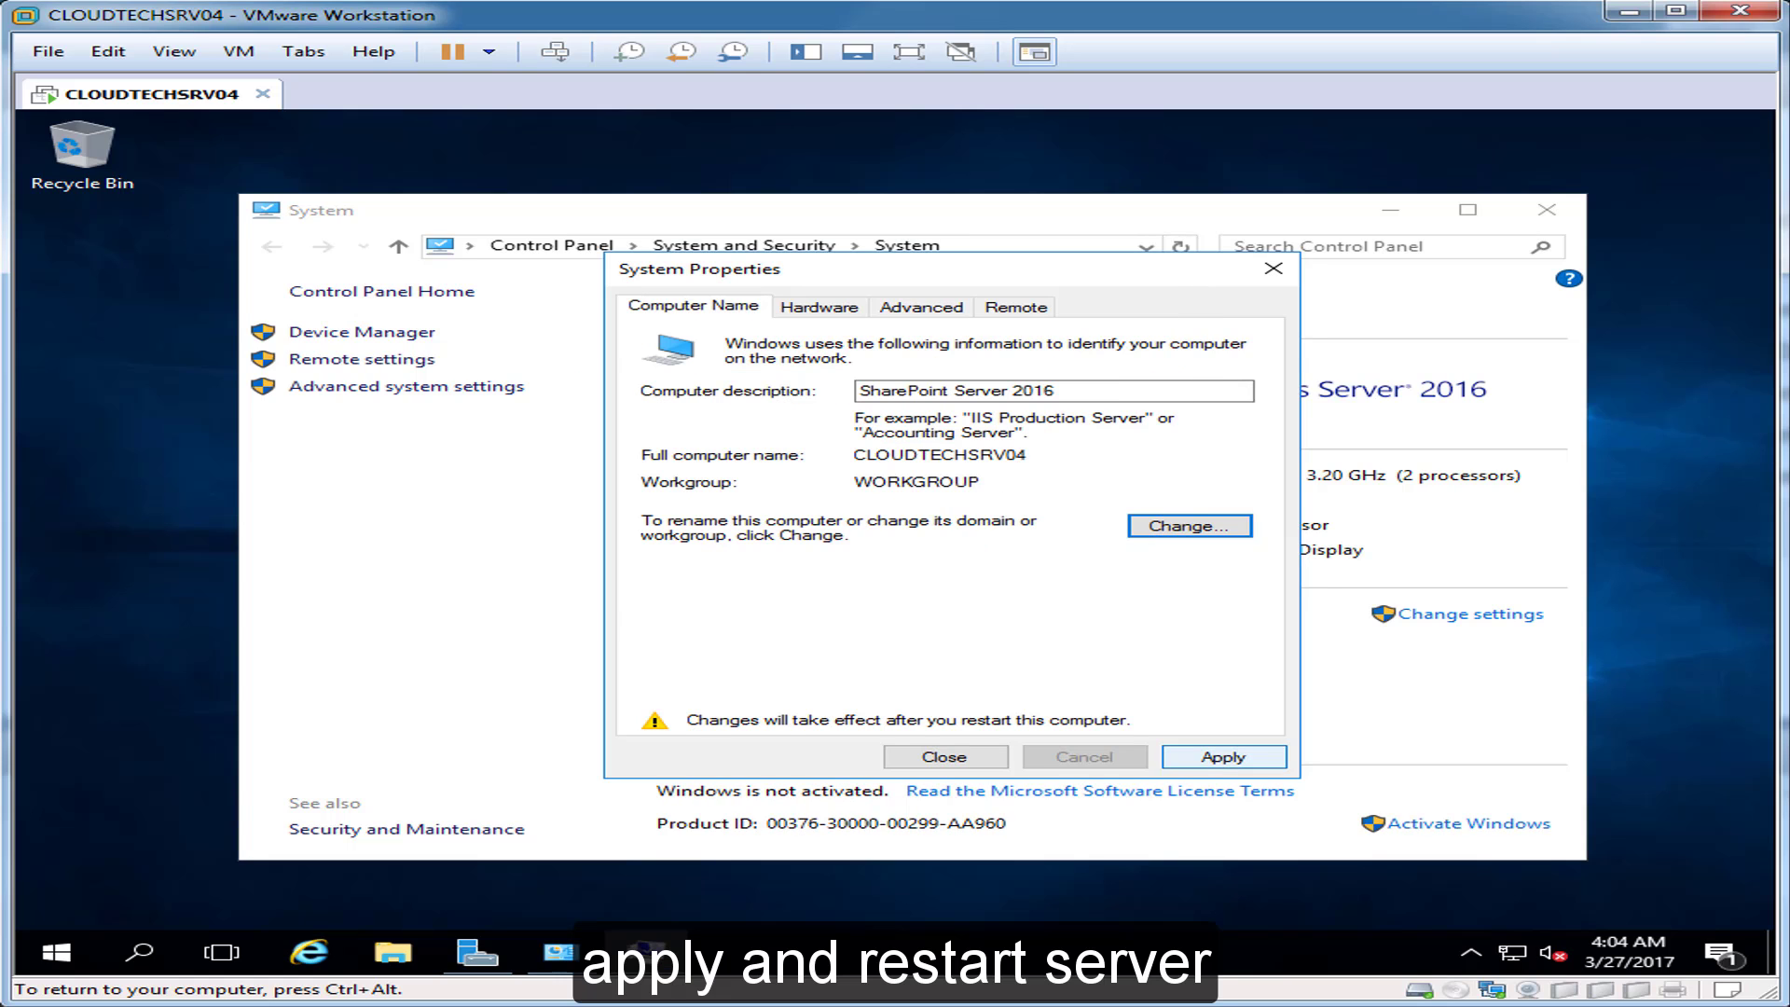
{"action": "left_click", "coordinate": [1223, 757]}
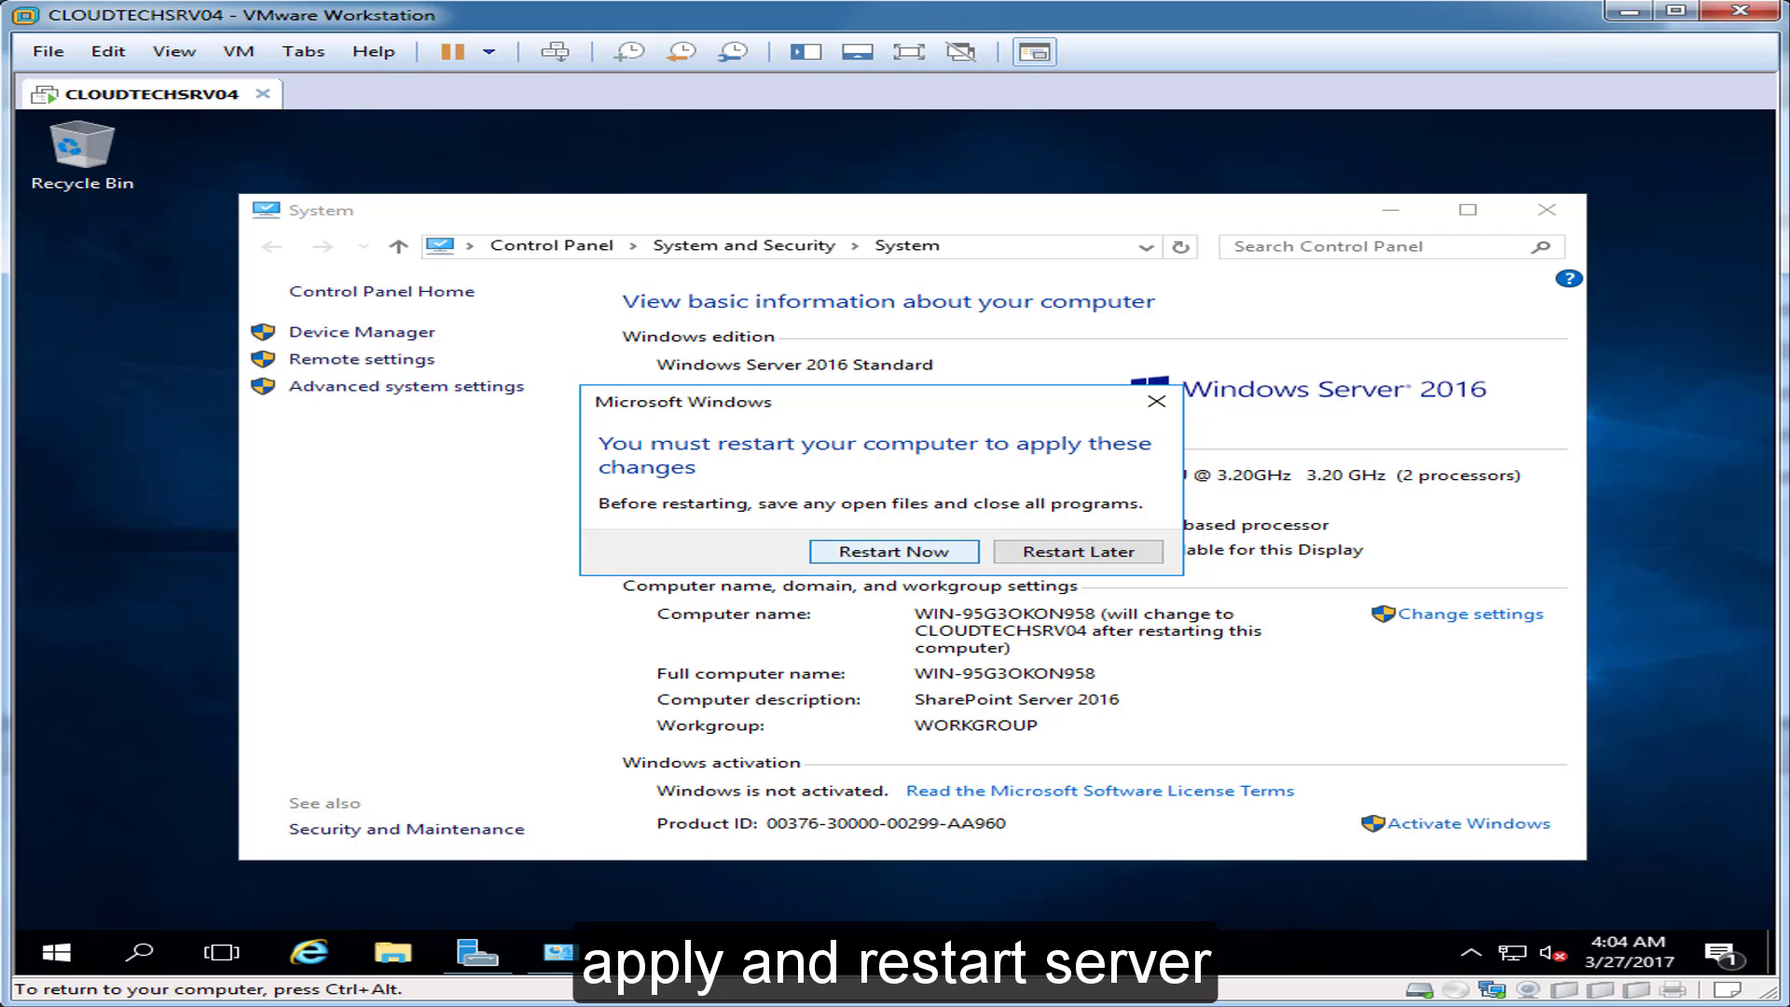
{"action": "left_click", "coordinate": [894, 551]}
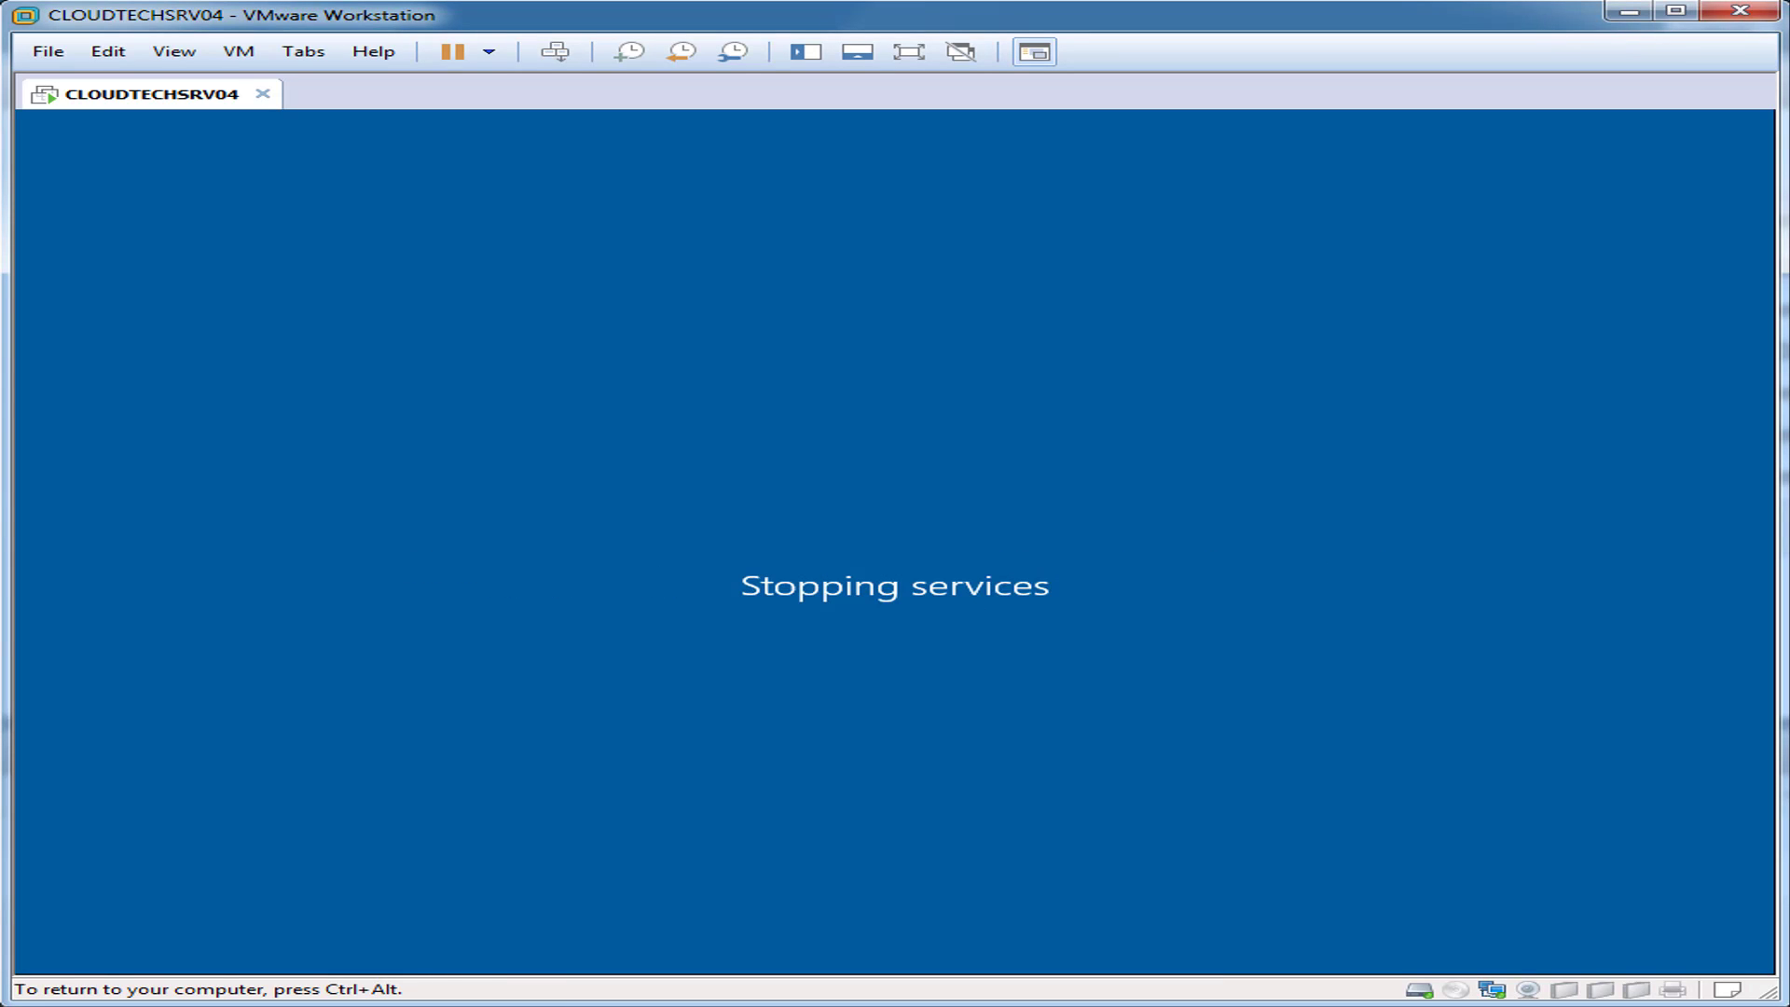
{"action": "key", "text": "ctrl+alt"}
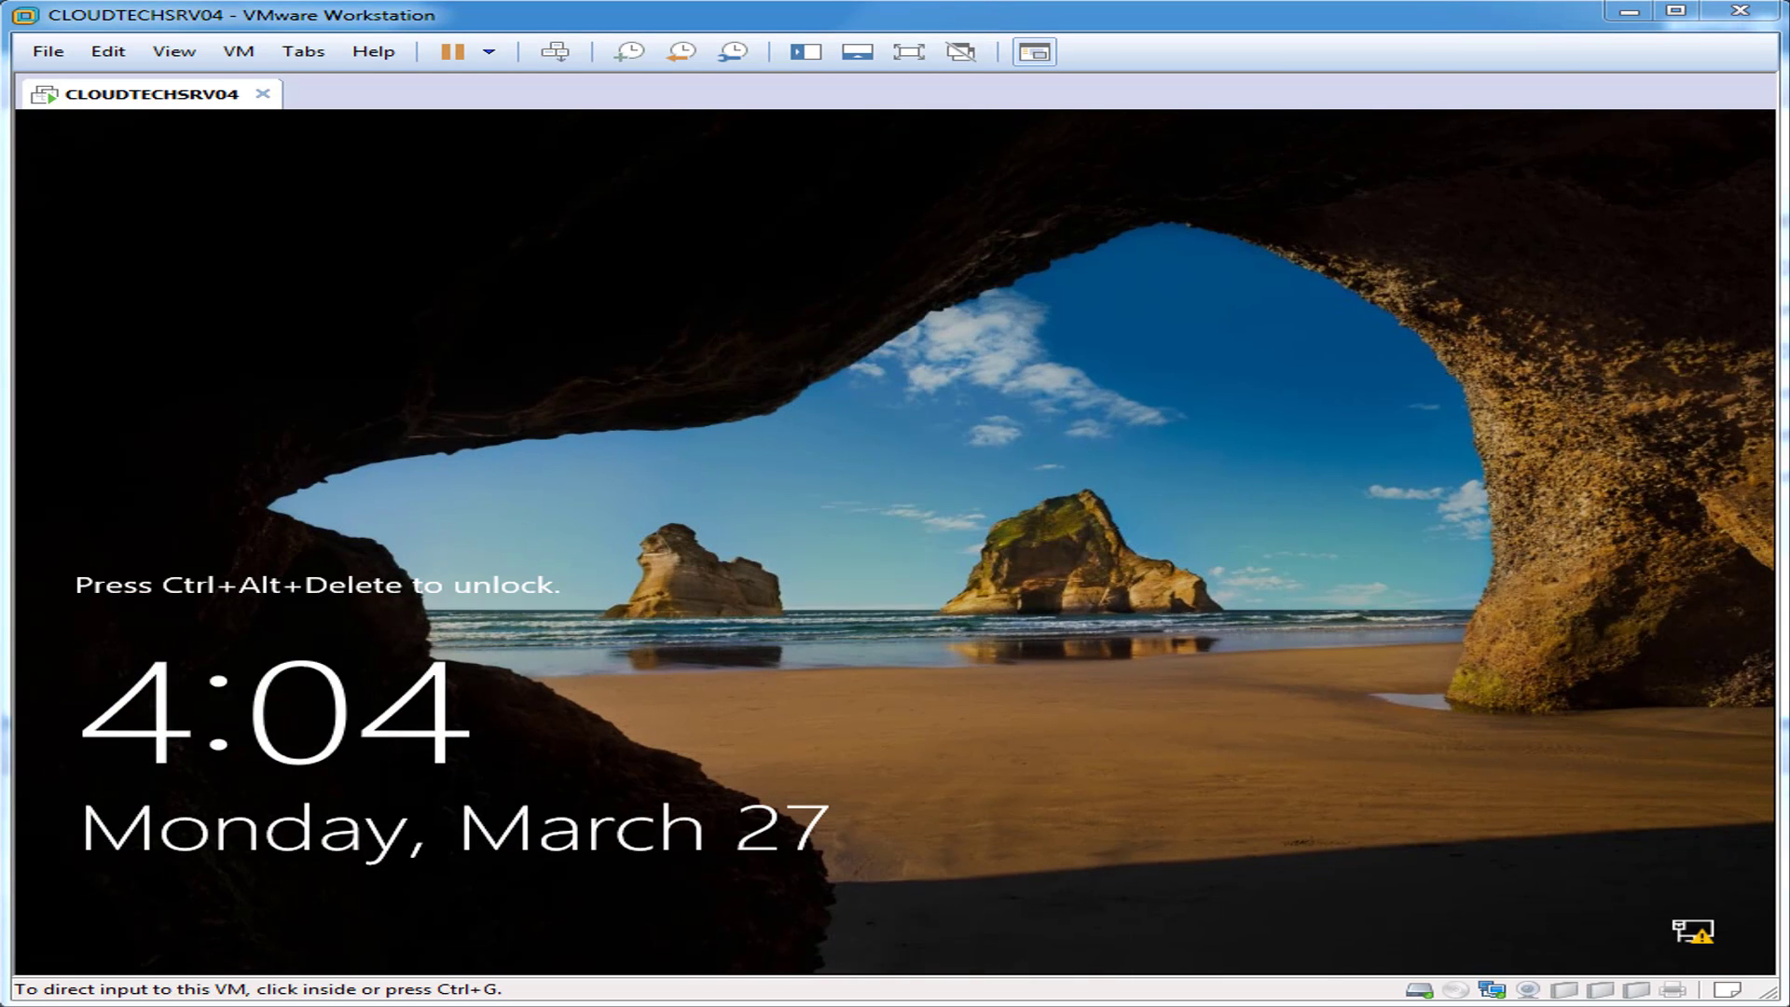
Step: Send Ctrl+Alt+Del and sign in to the restarted VM with the Administrator password
{"action": "left_click", "coordinate": [555, 51]}
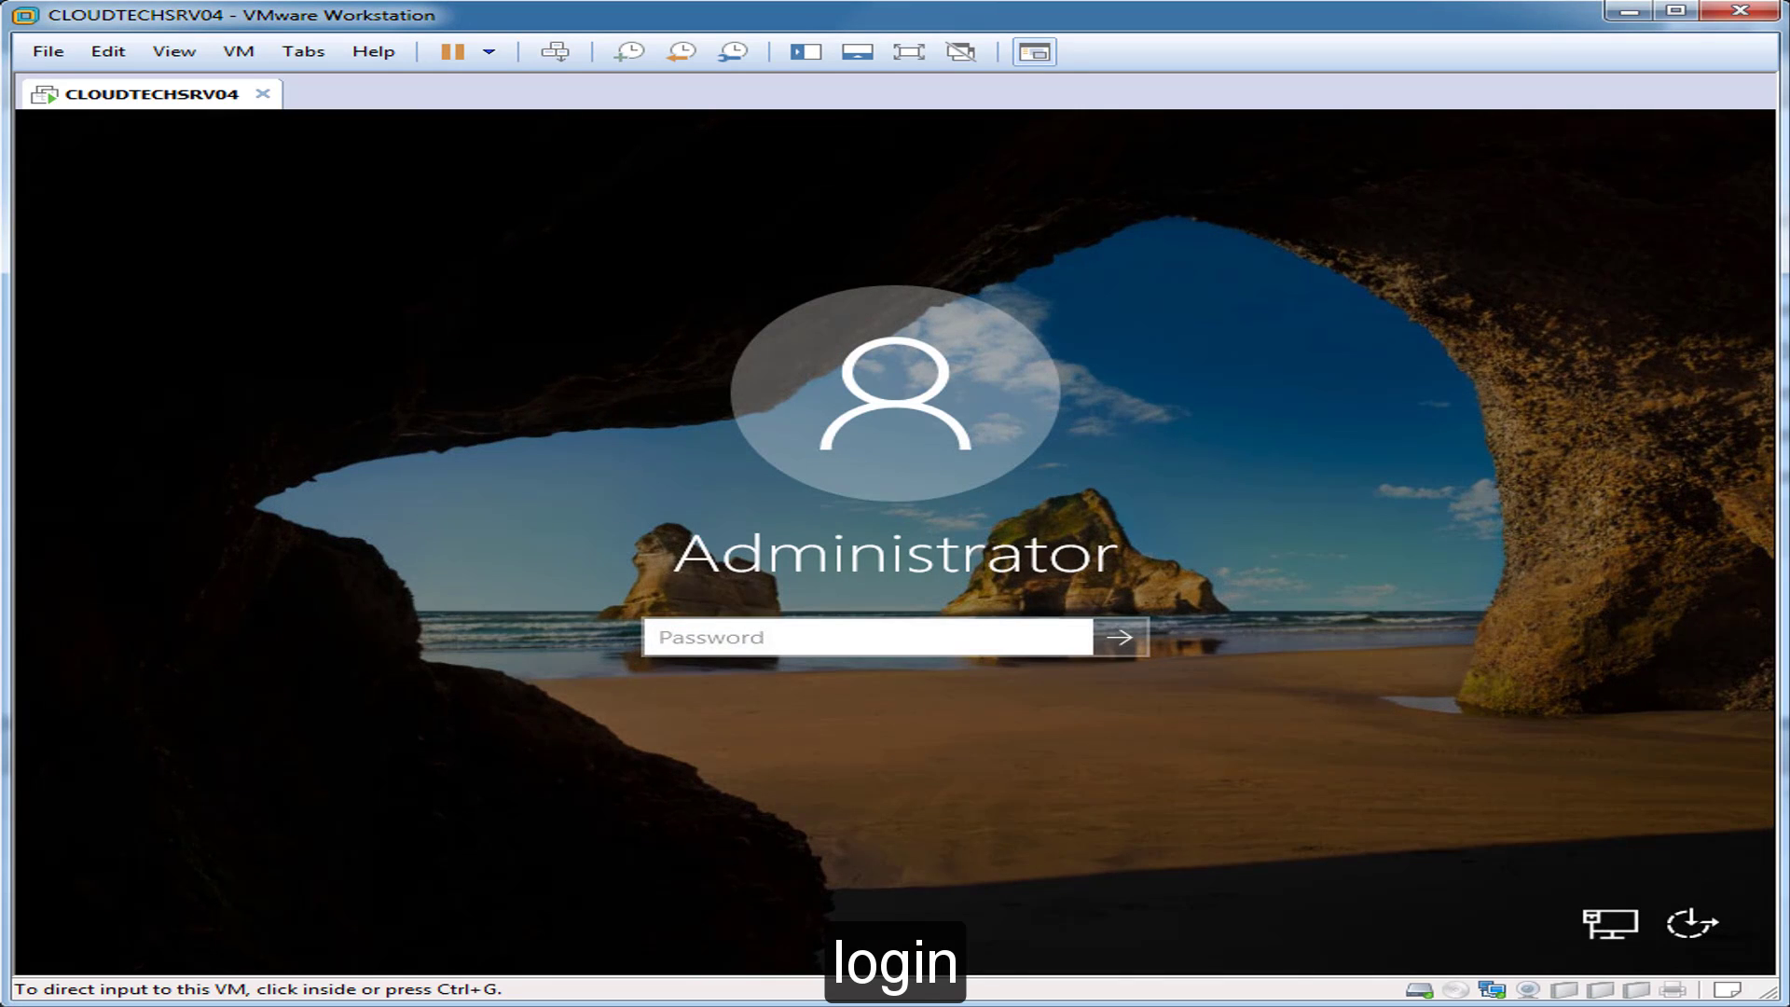
{"action": "left_click", "coordinate": [868, 638]}
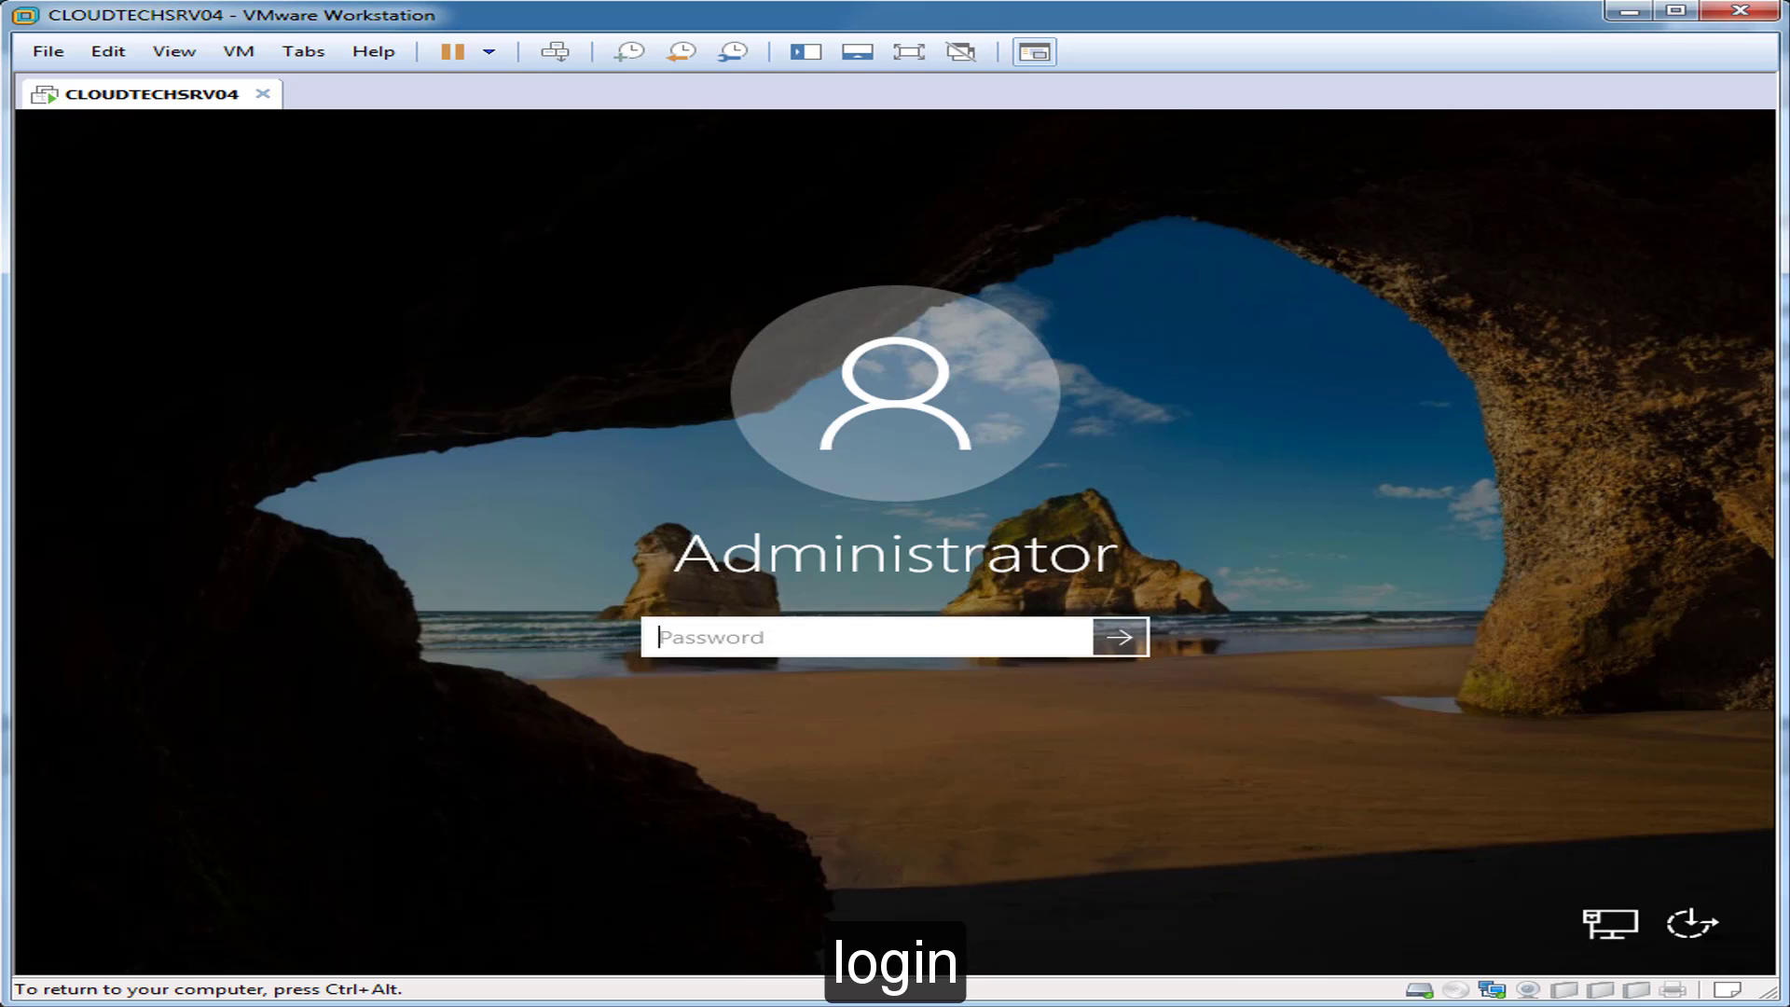
{"action": "type", "text": "•••••••••••"}
{"action": "key", "text": "Return"}
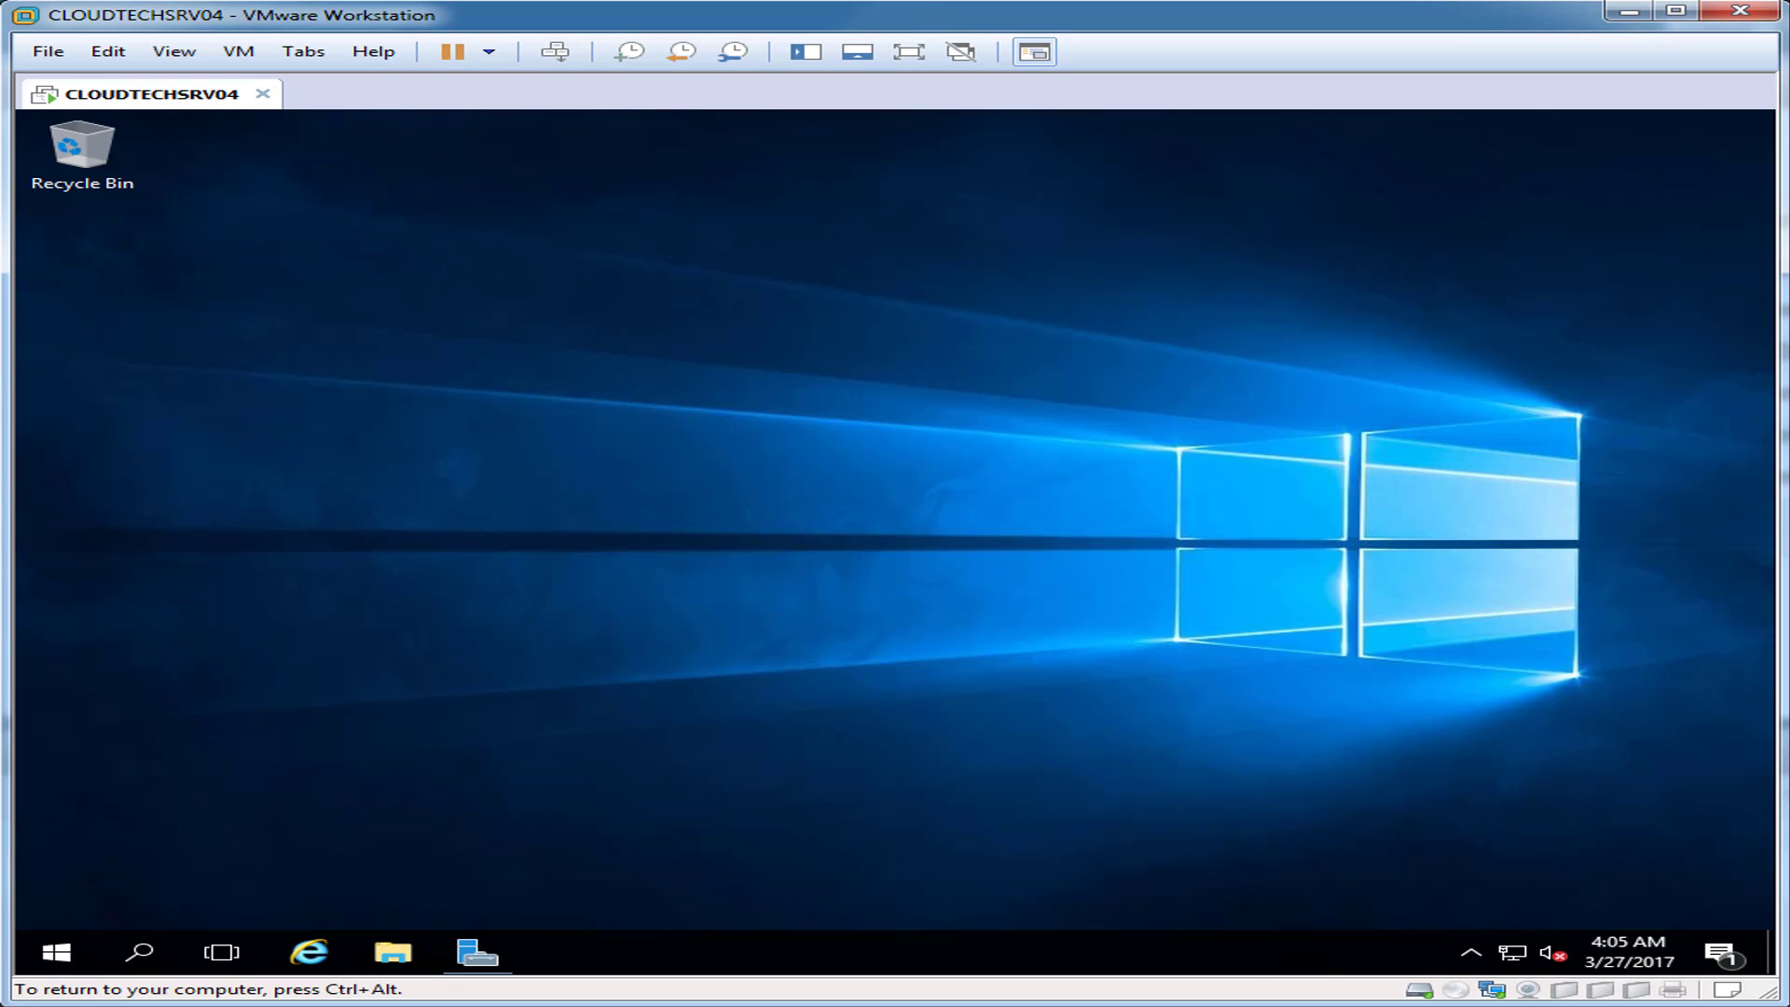
Step: Load cloudtechsrv01/connect in maximised Internet Explorer and save the Windows connector software download
{"action": "left_click", "coordinate": [303, 952]}
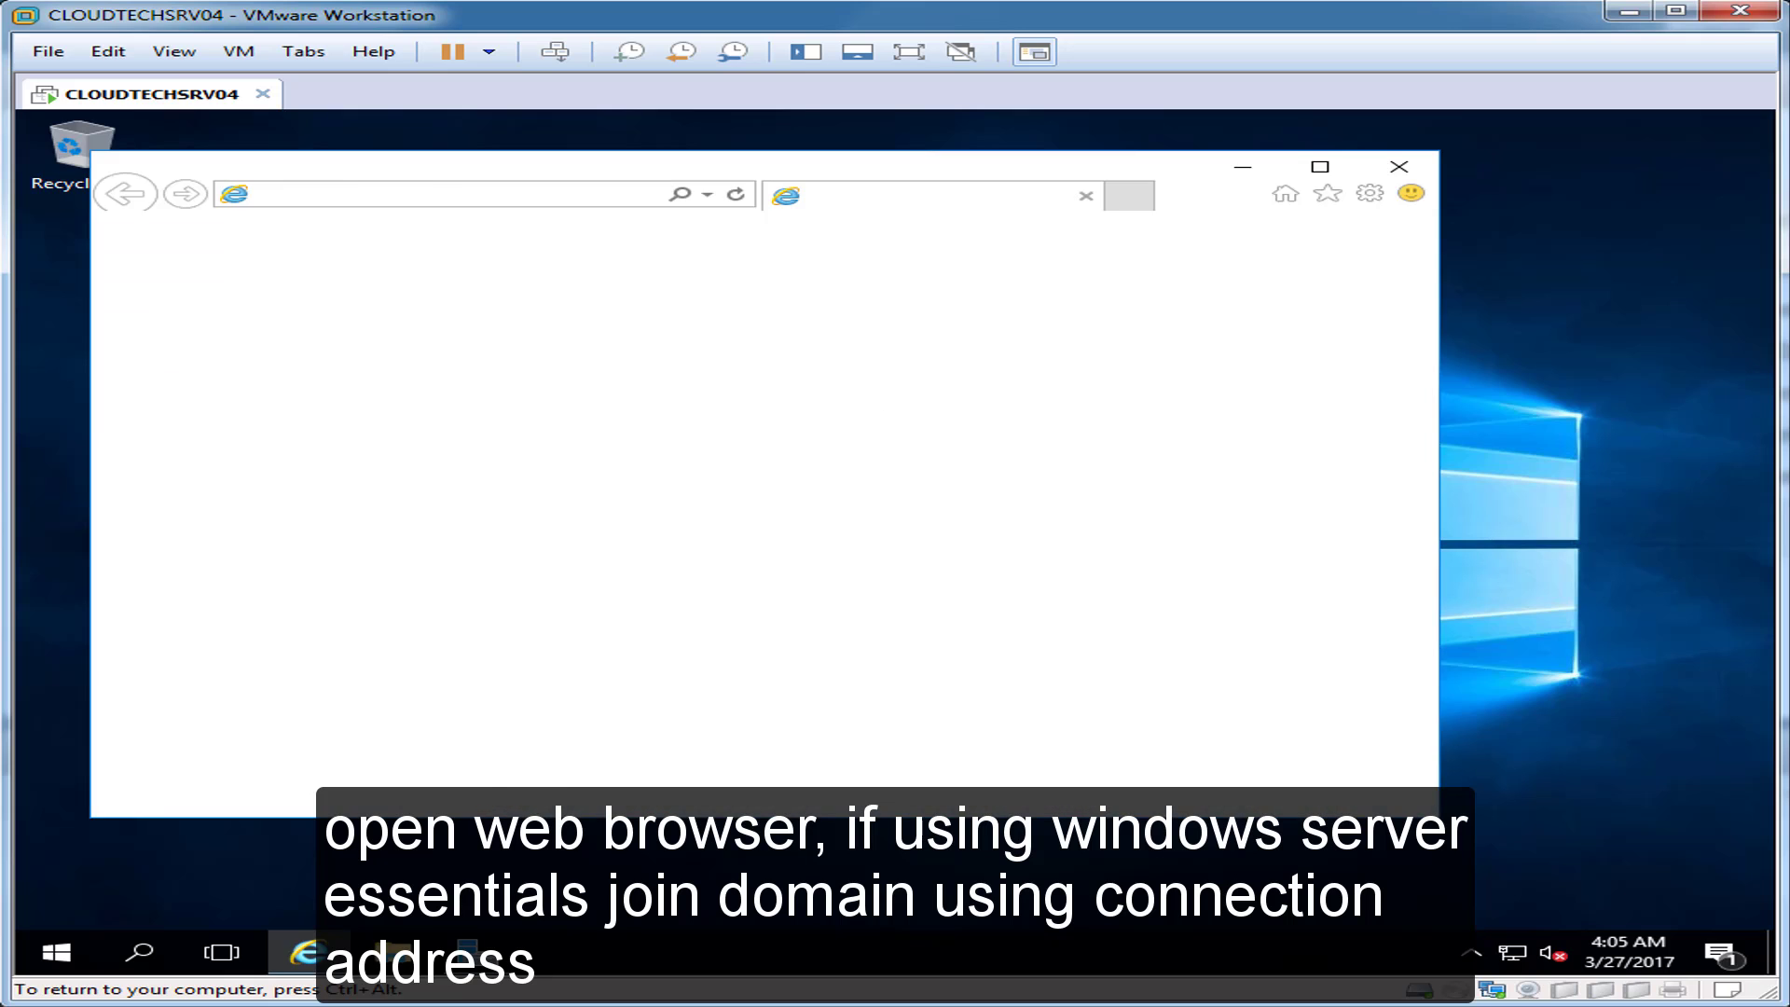
{"action": "left_click", "coordinate": [1320, 167]}
{"action": "left_click", "coordinate": [326, 154]}
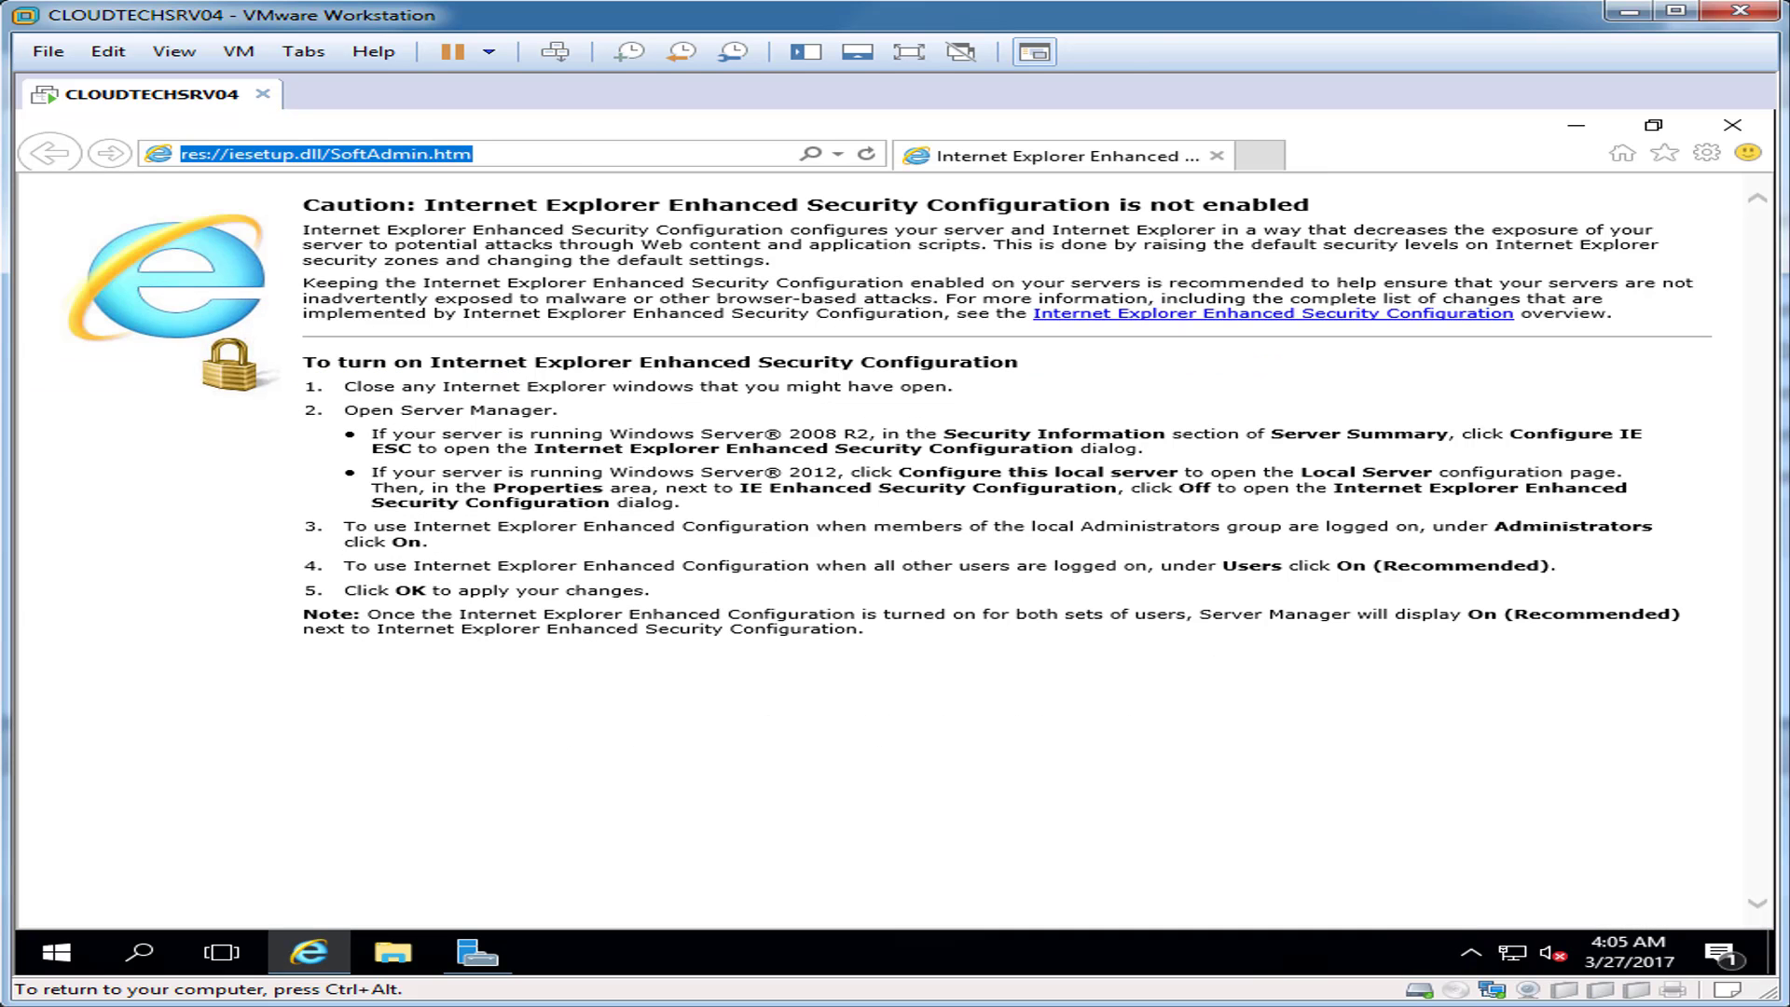
{"action": "type", "text": "cloud"}
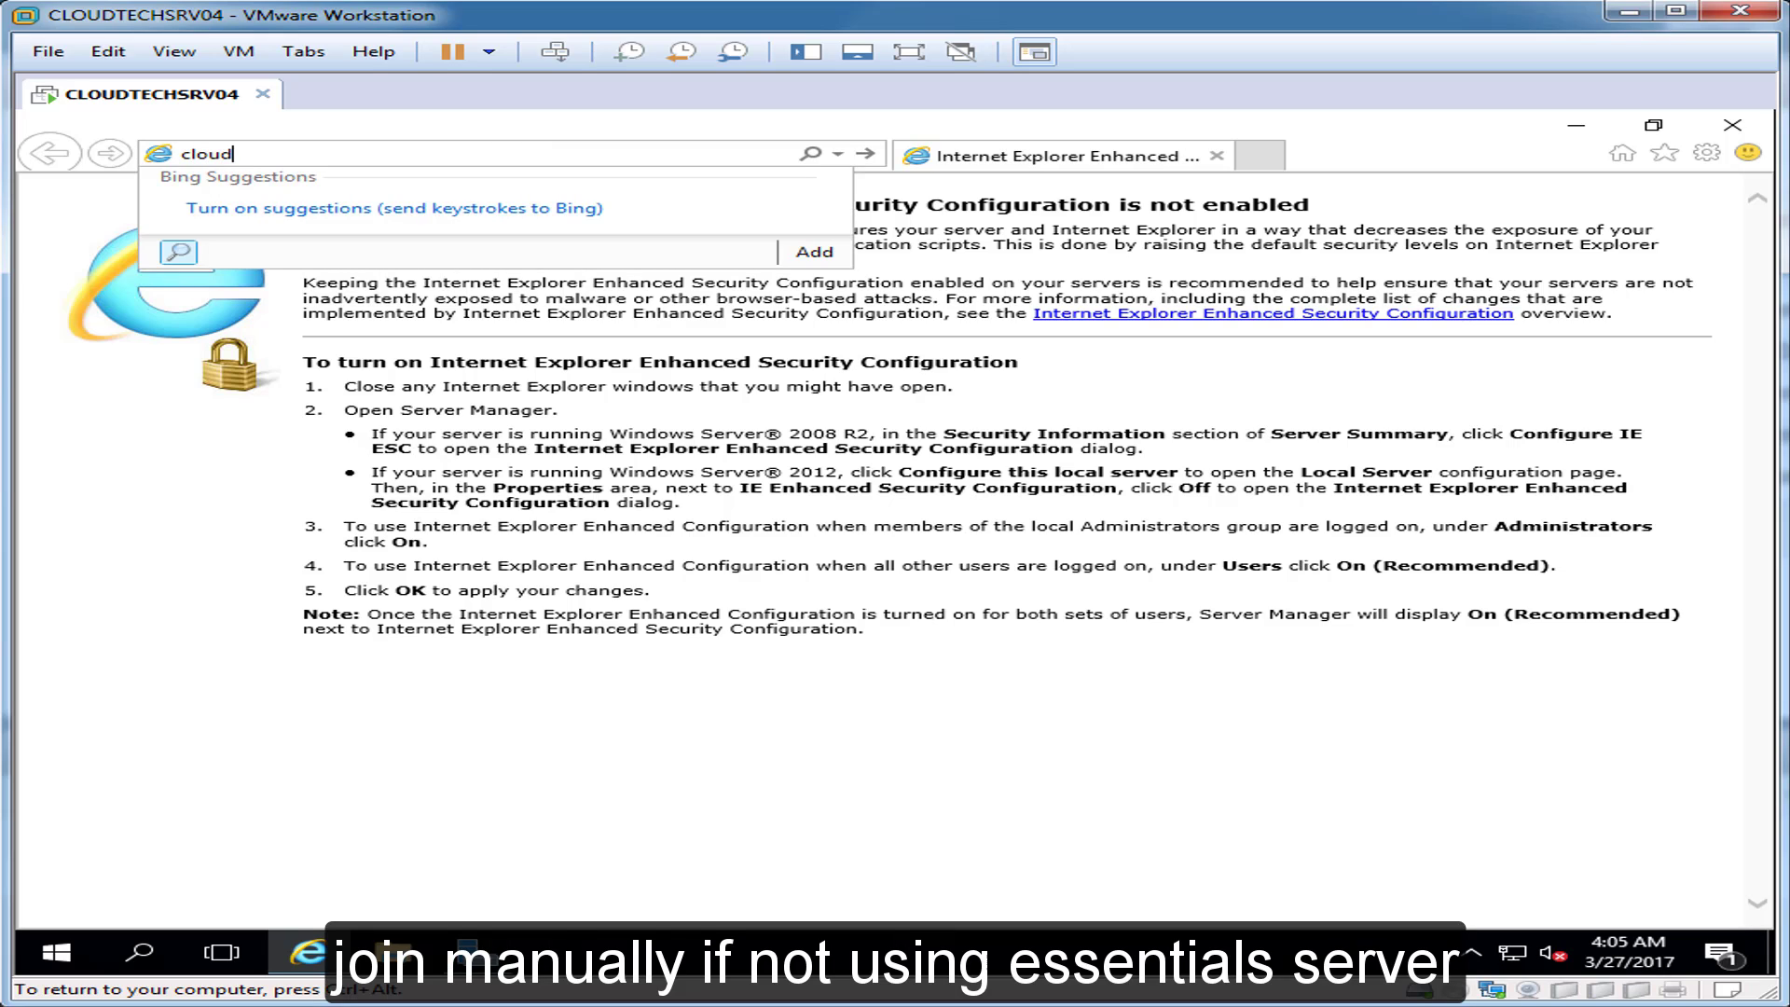
{"action": "type", "text": "techsrv01/conn"}
{"action": "type", "text": "ect"}
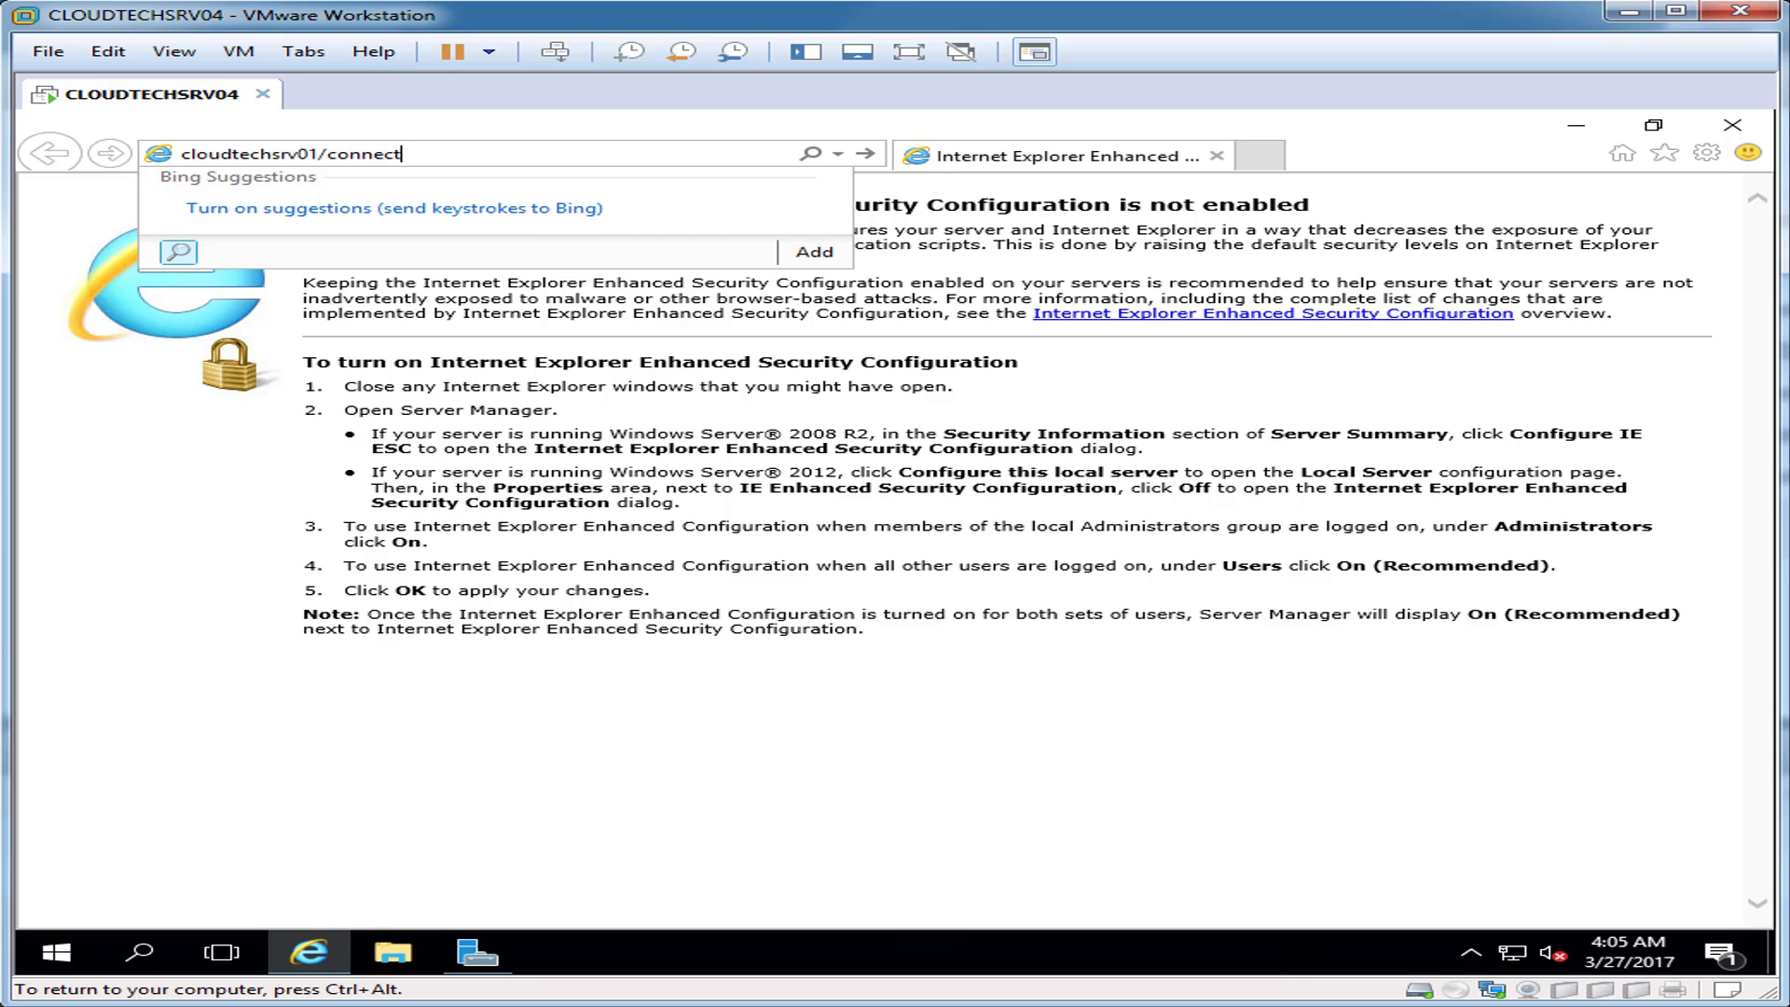
{"action": "key", "text": "Return"}
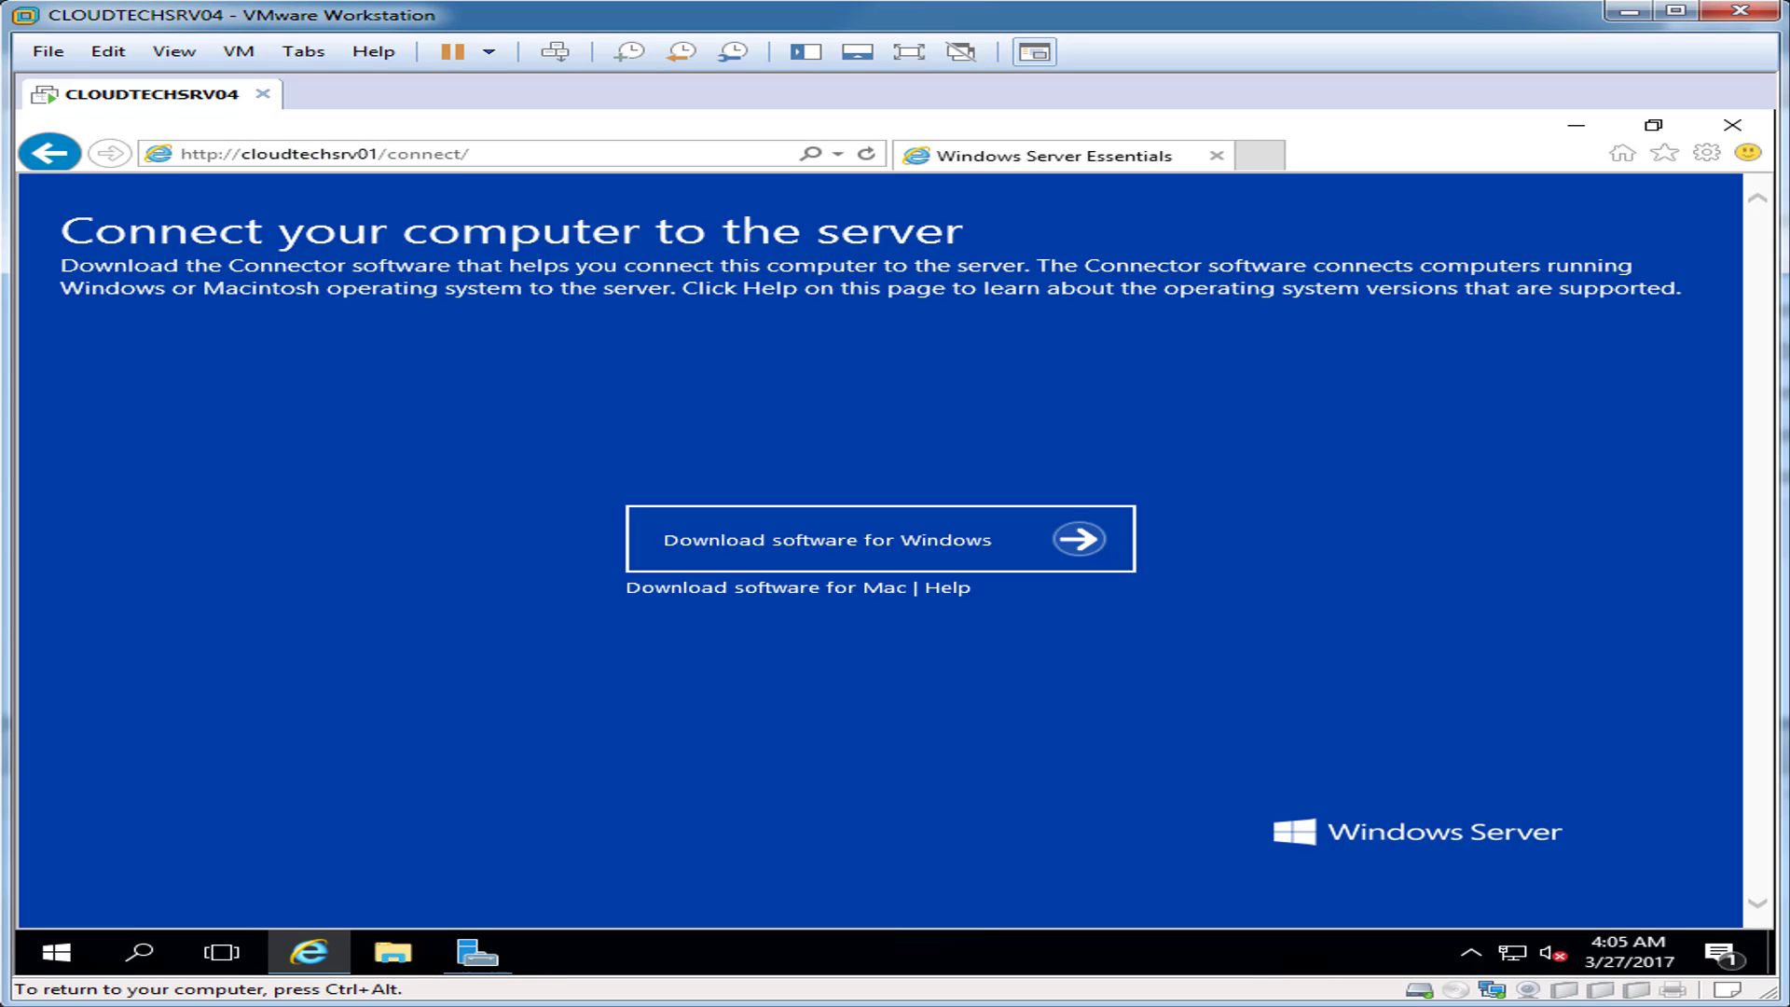
{"action": "left_click", "coordinate": [880, 540]}
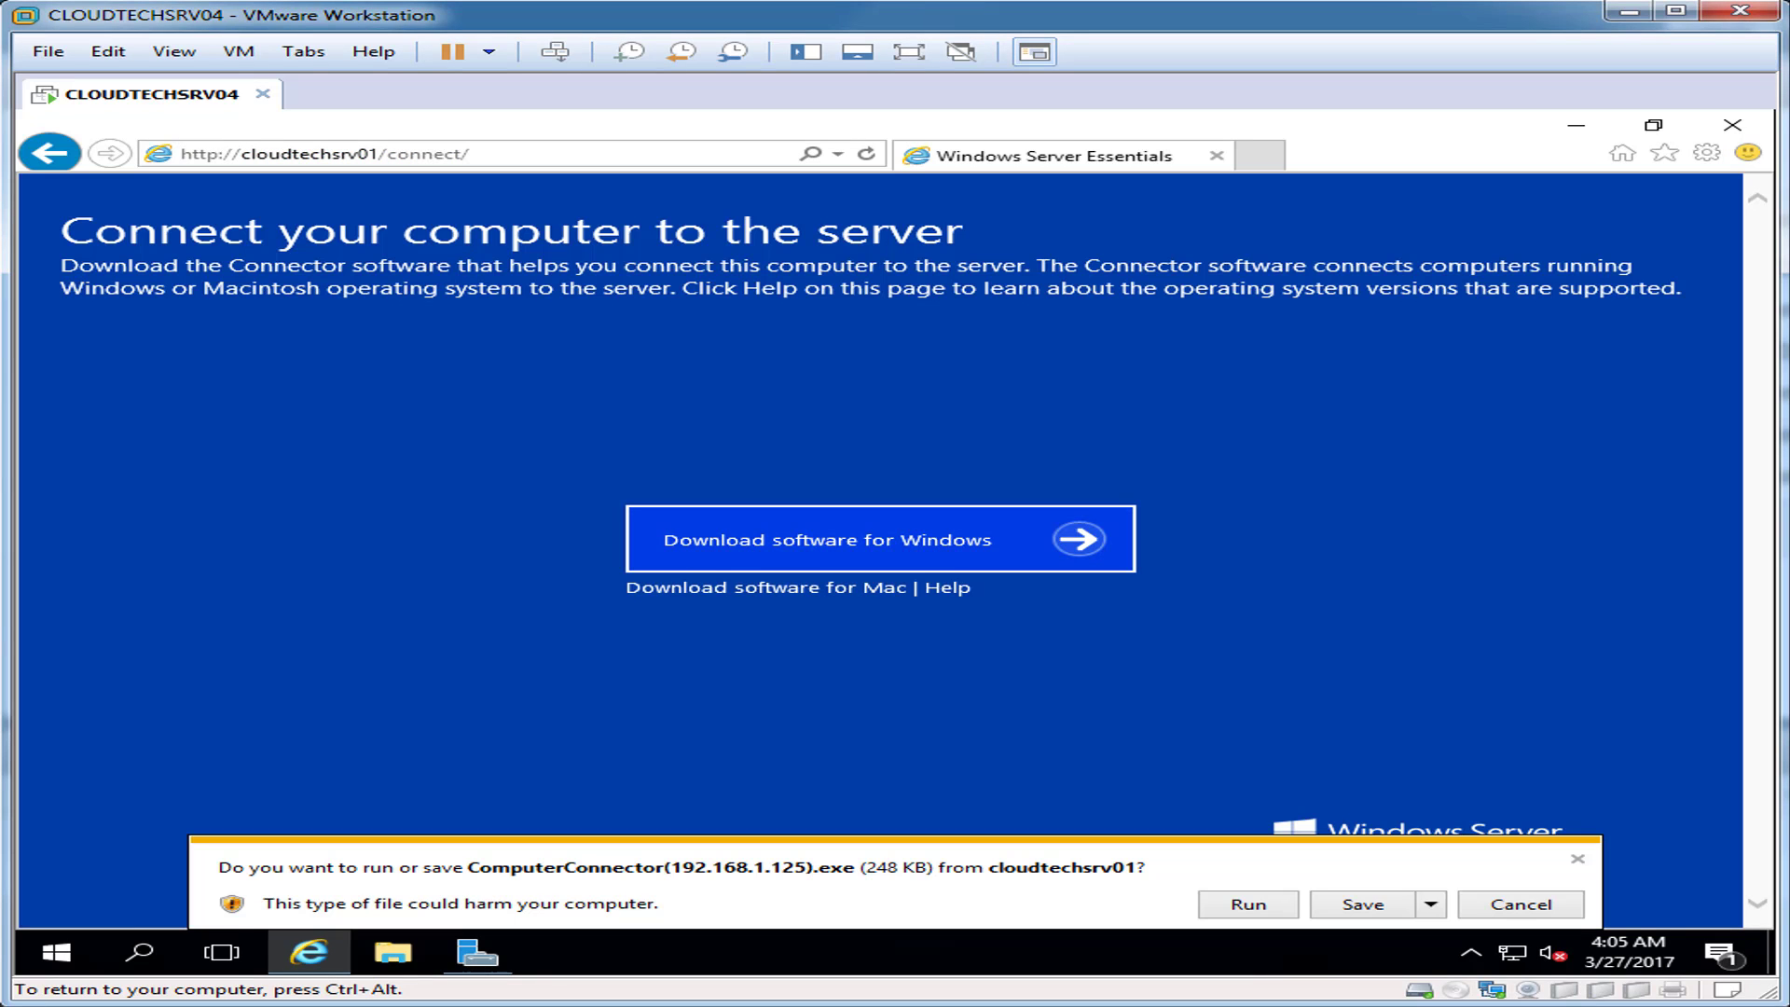
{"action": "left_click", "coordinate": [1363, 905]}
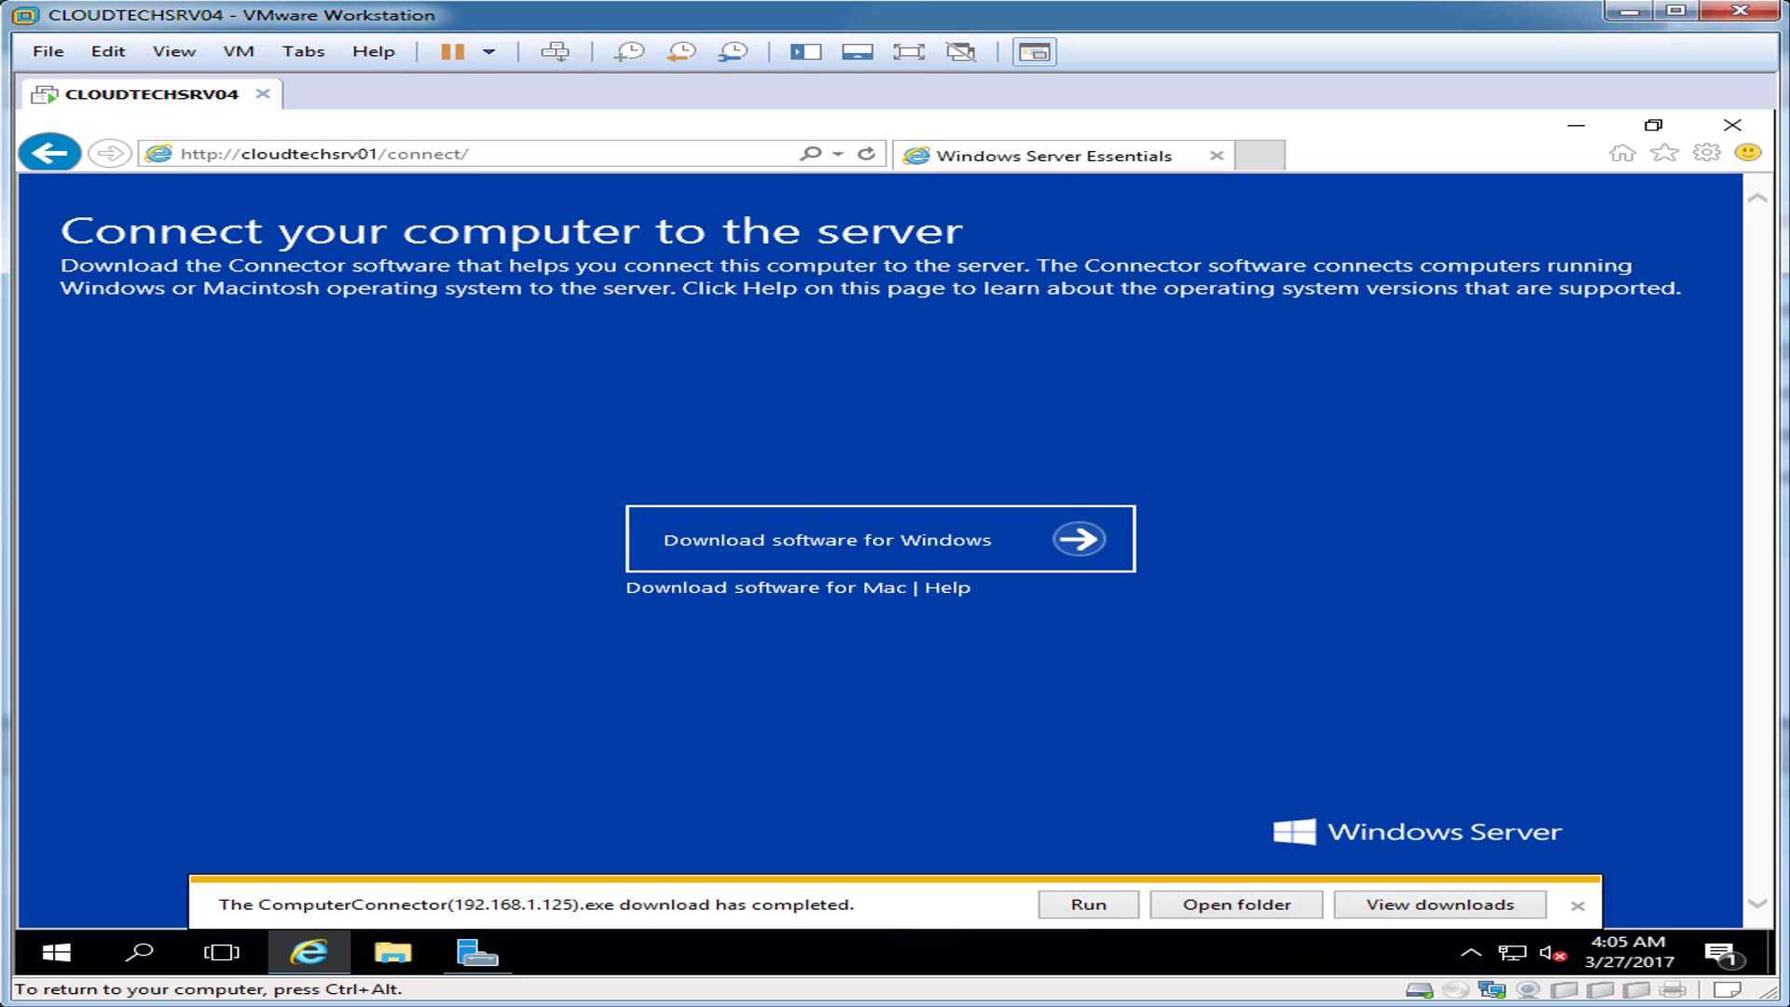
Step: Run the downloaded connector installer and accept its license terms
{"action": "left_click", "coordinate": [1088, 904]}
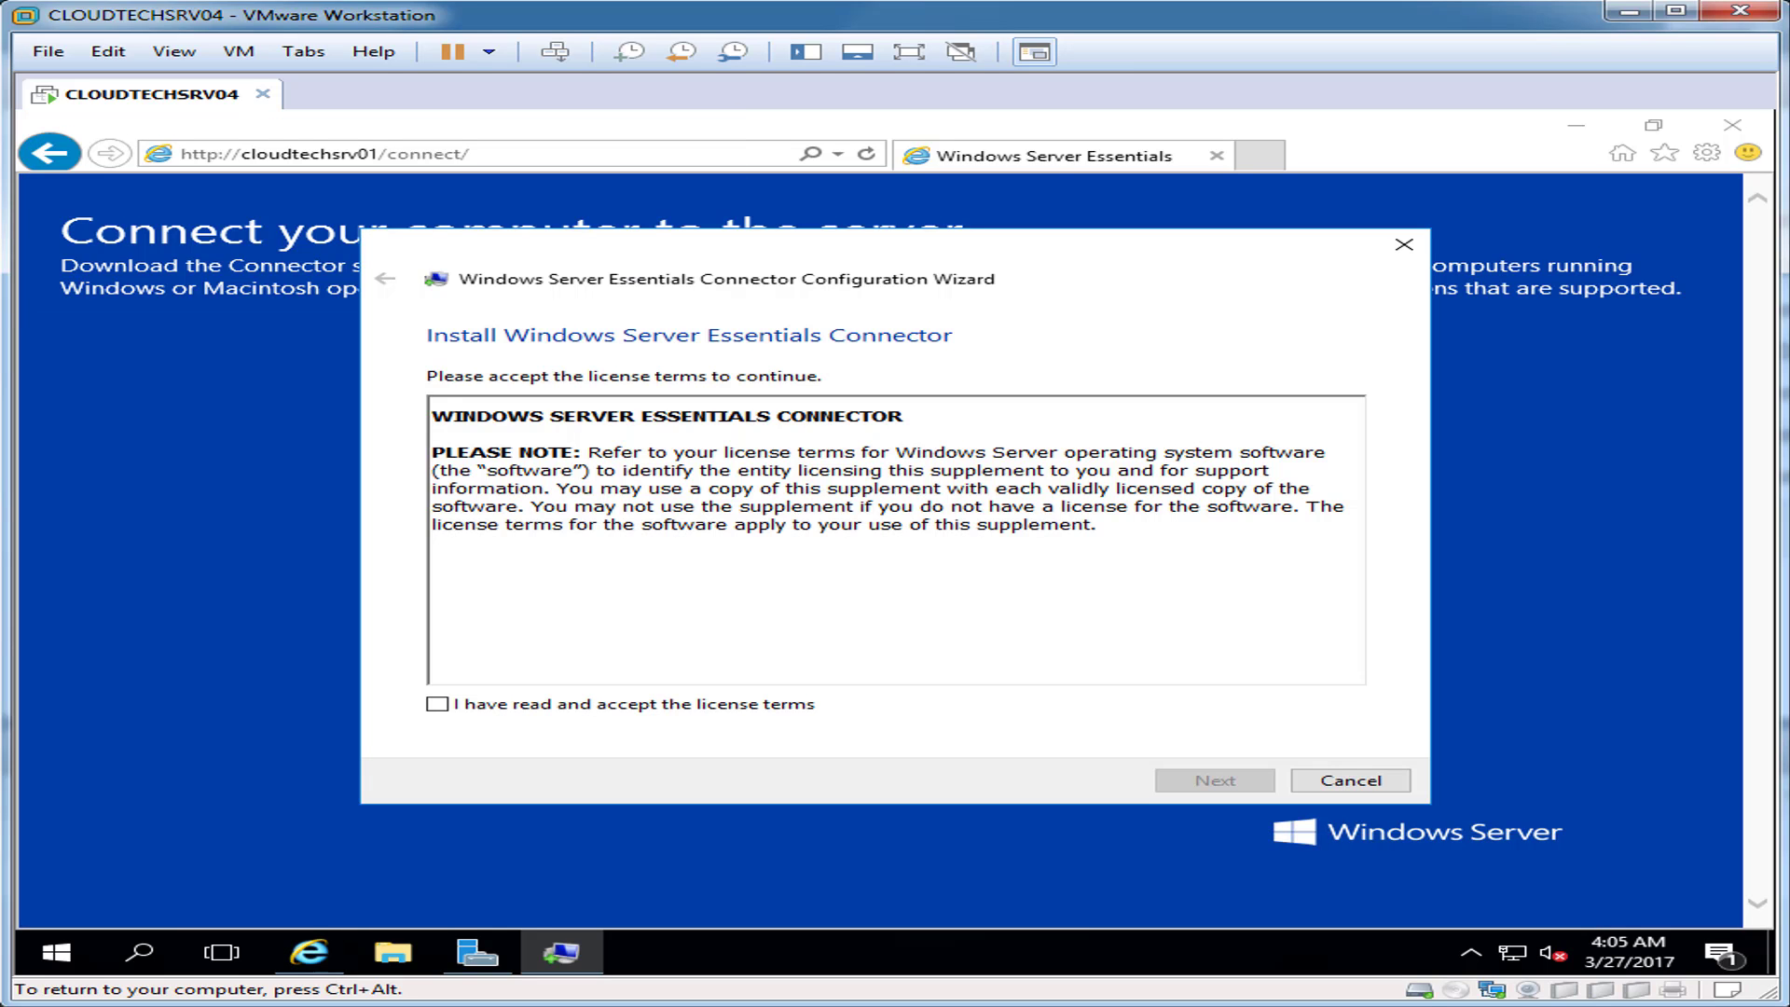
{"action": "left_click", "coordinate": [437, 704]}
{"action": "left_click", "coordinate": [1215, 780]}
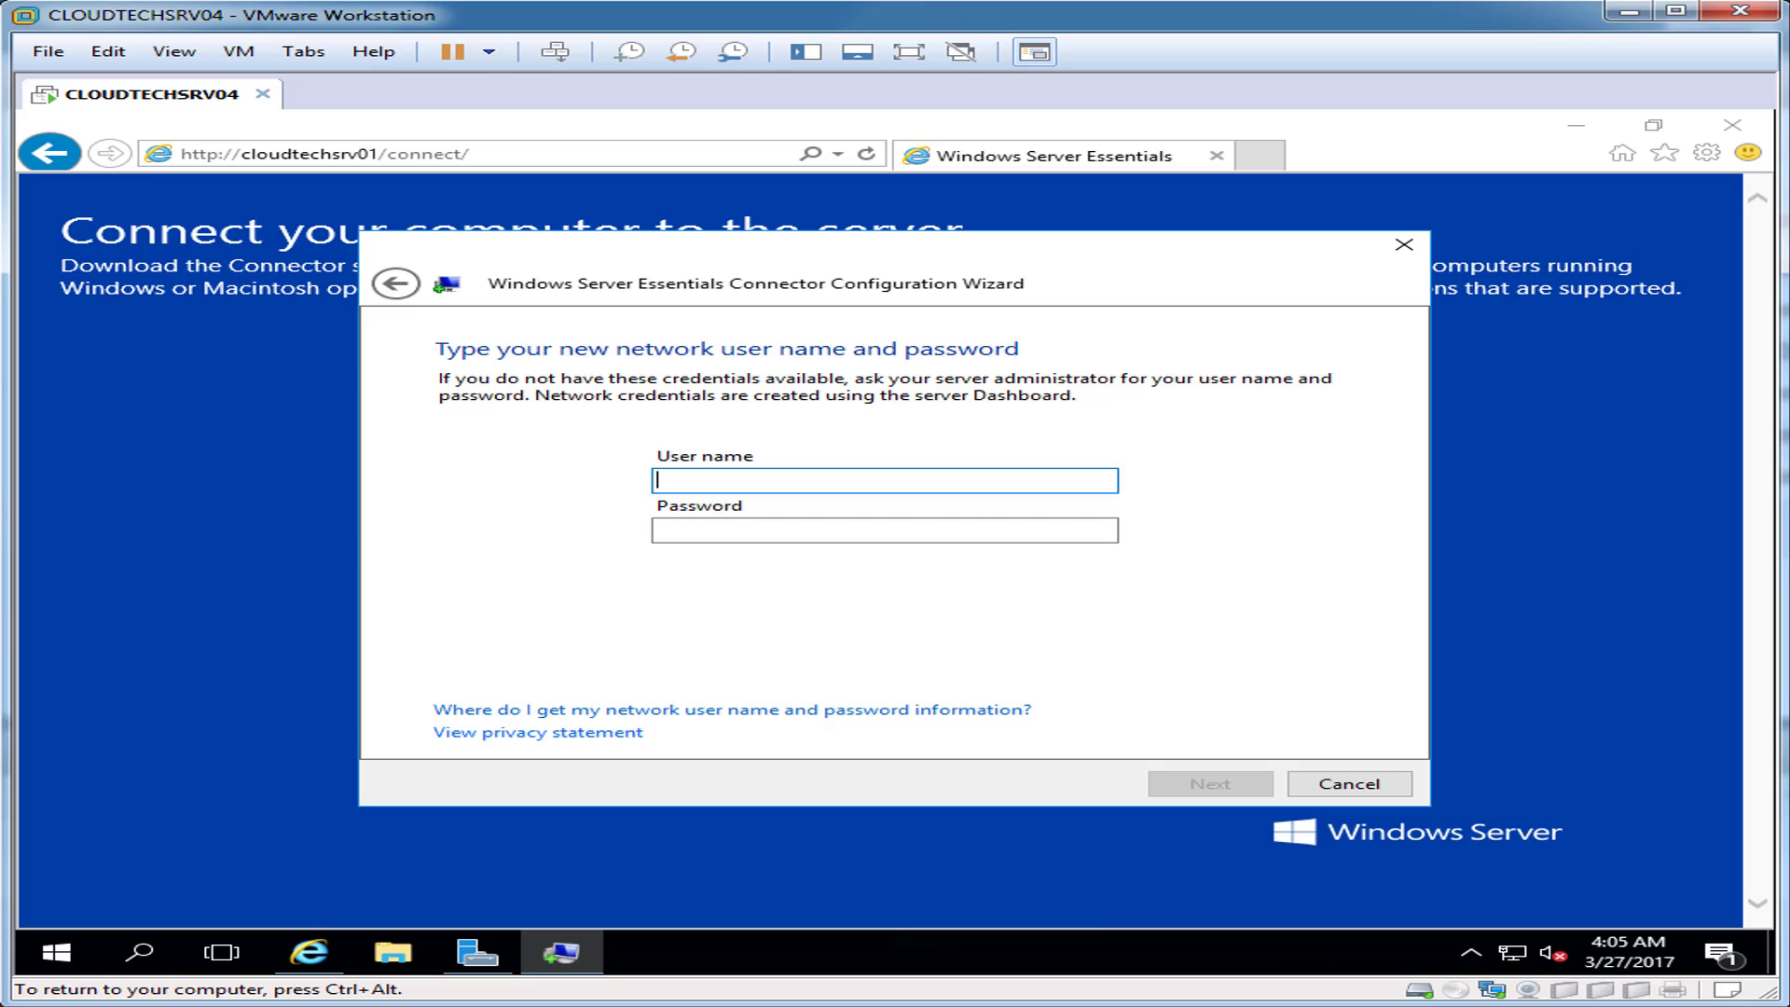
Step: Enter the network administrator user name and password, keep the administrator account, and restart
{"action": "type", "text": "admin"}
{"action": "key", "text": "Tab"}
{"action": "type", "text": "***********"}
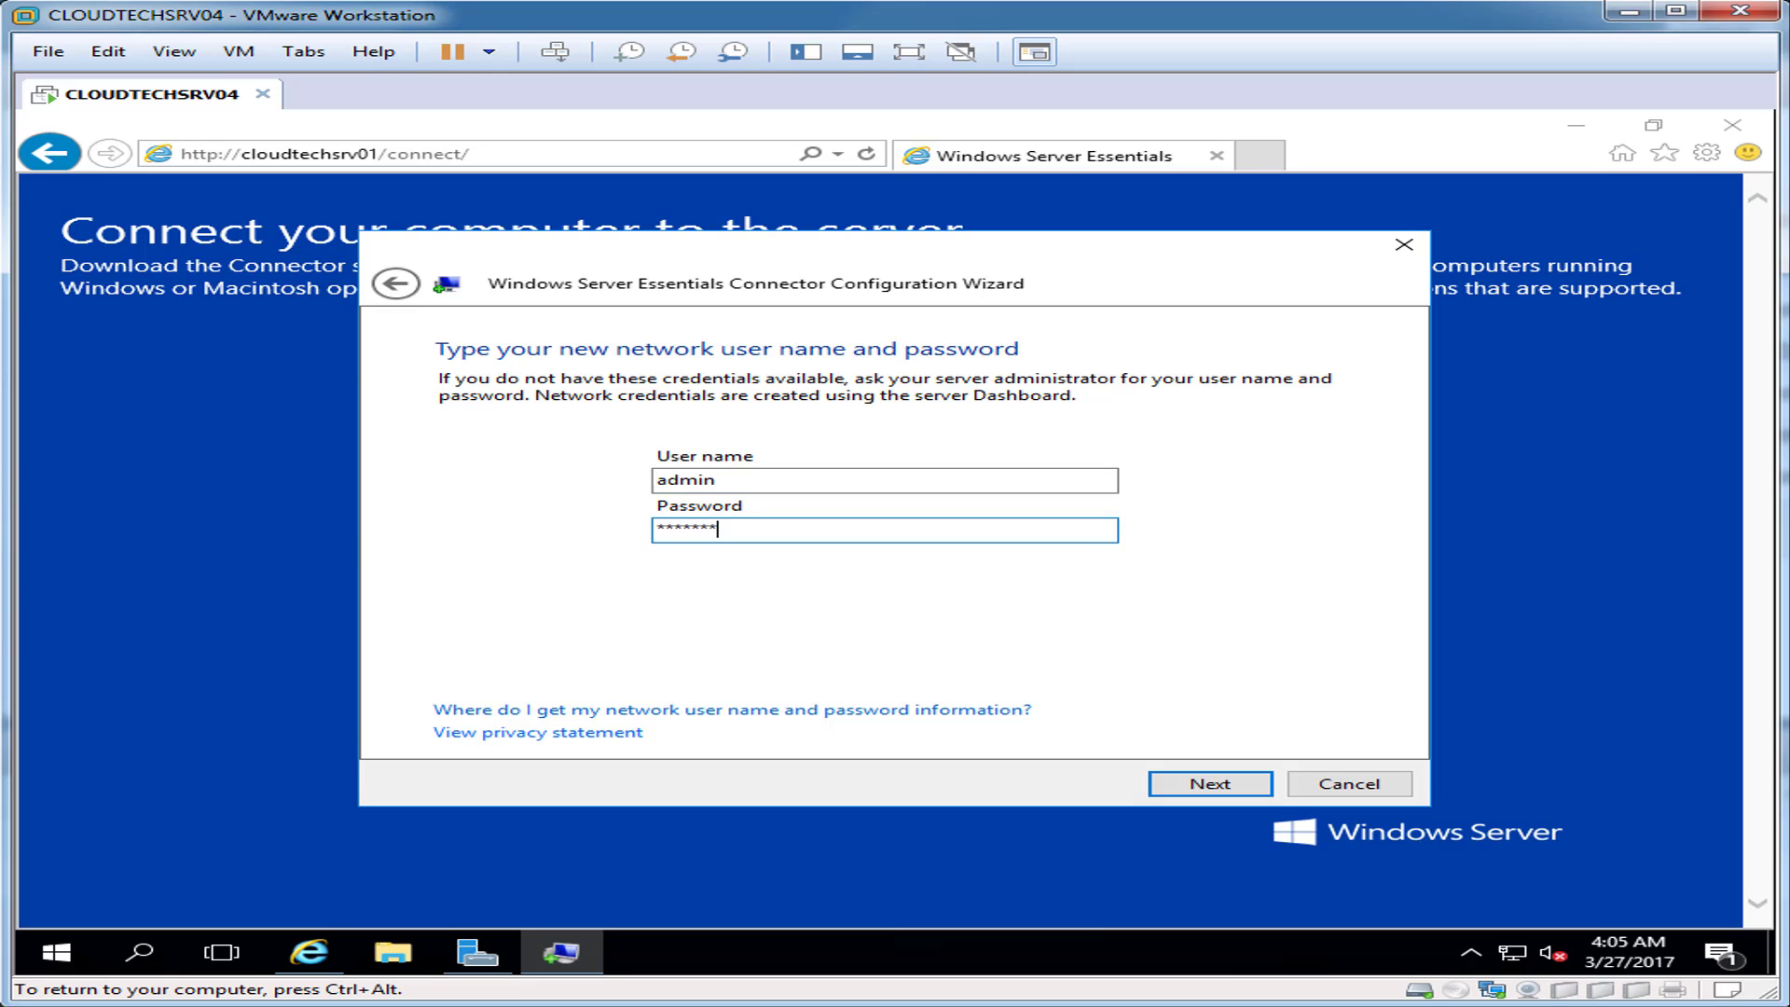
{"action": "key", "text": "Return"}
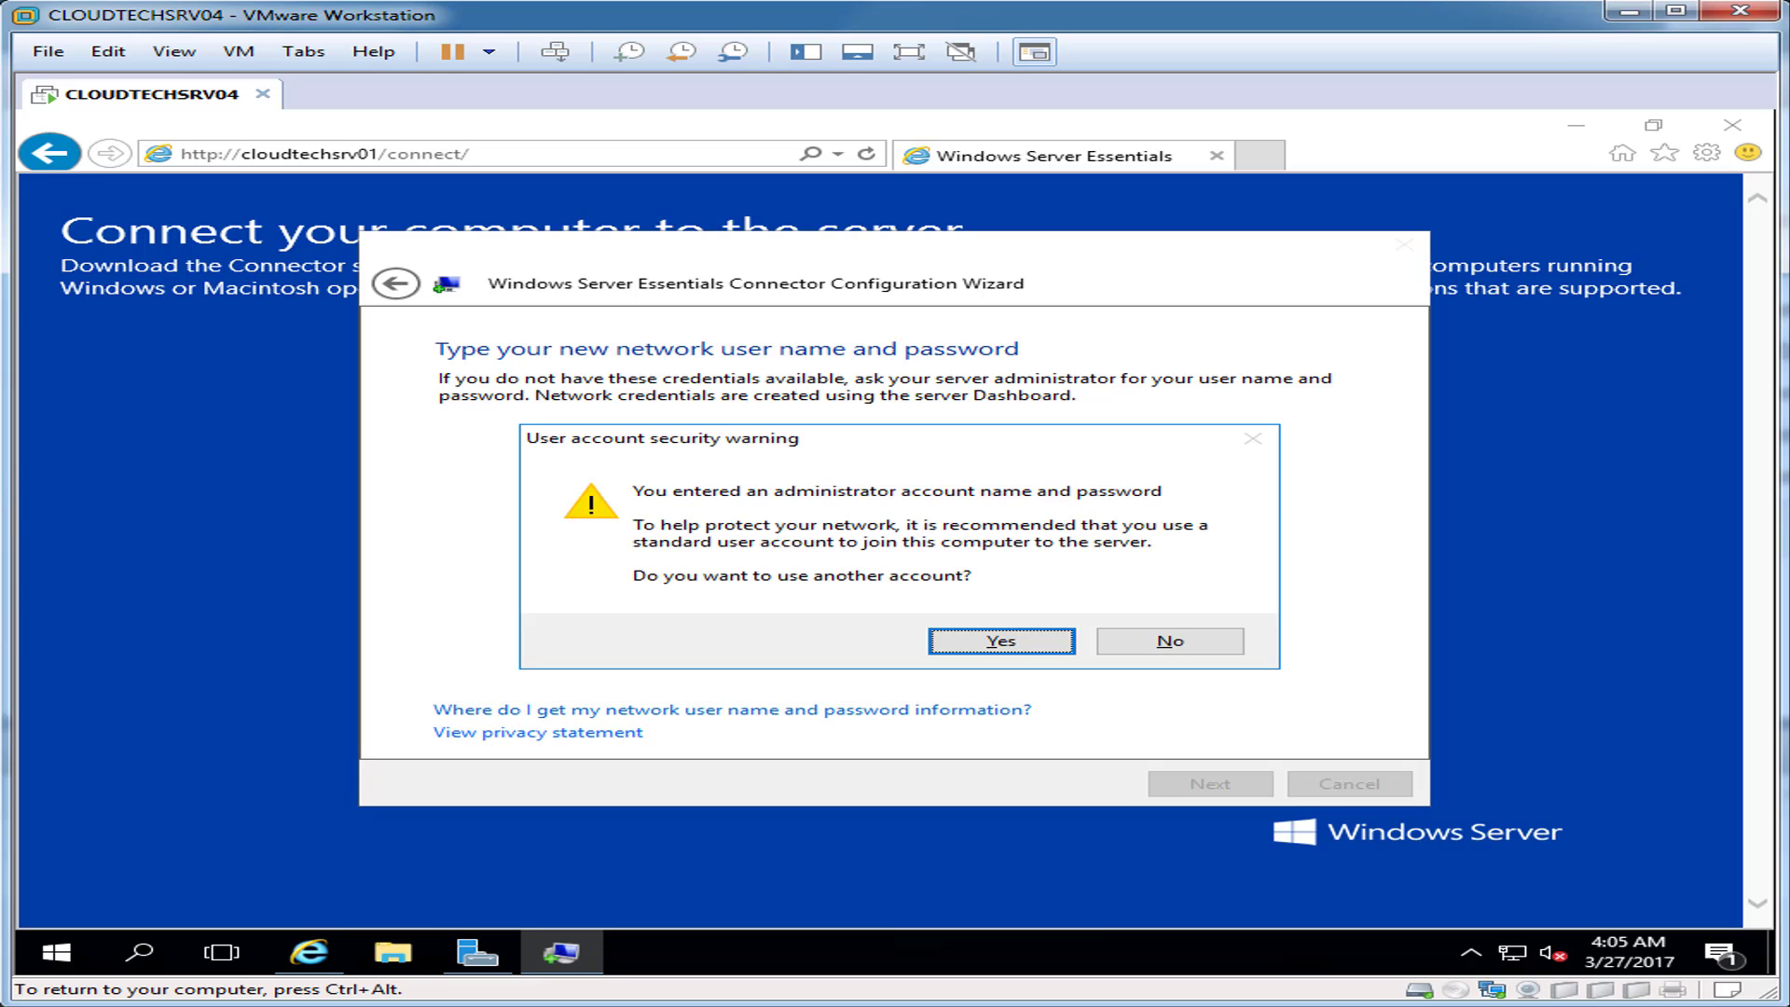
{"action": "key", "text": "Tab"}
{"action": "key", "text": "Return"}
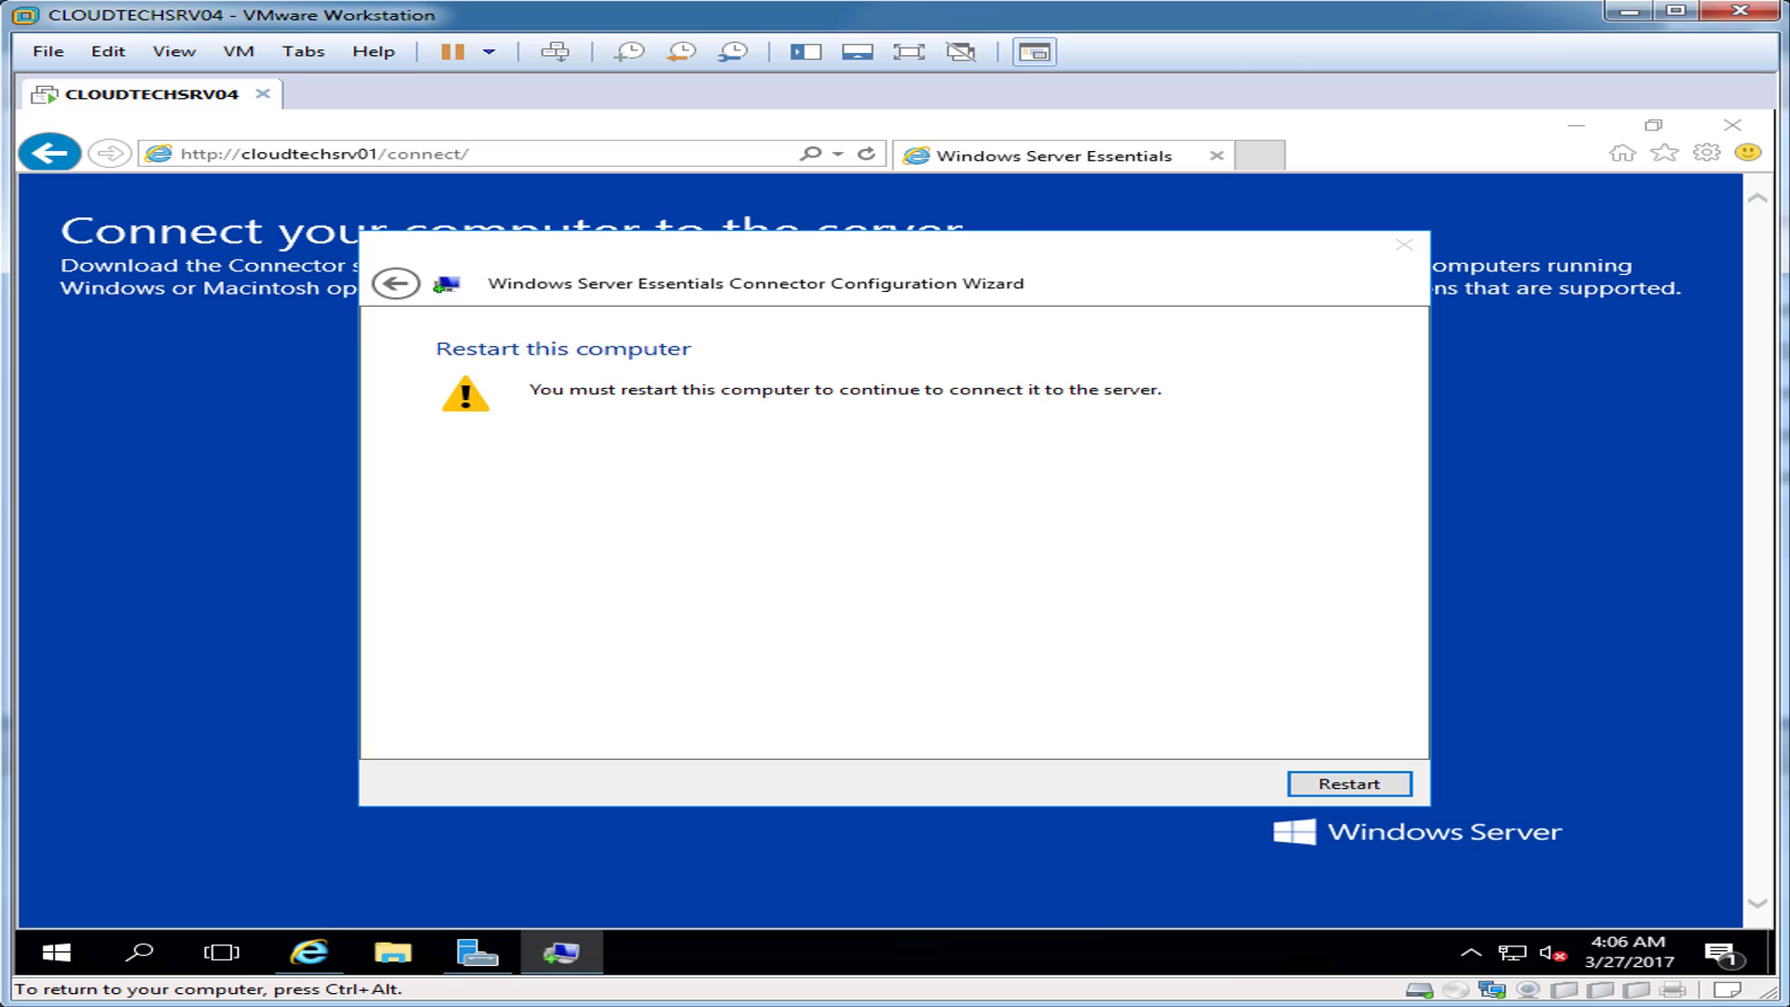
{"action": "key", "text": "Return"}
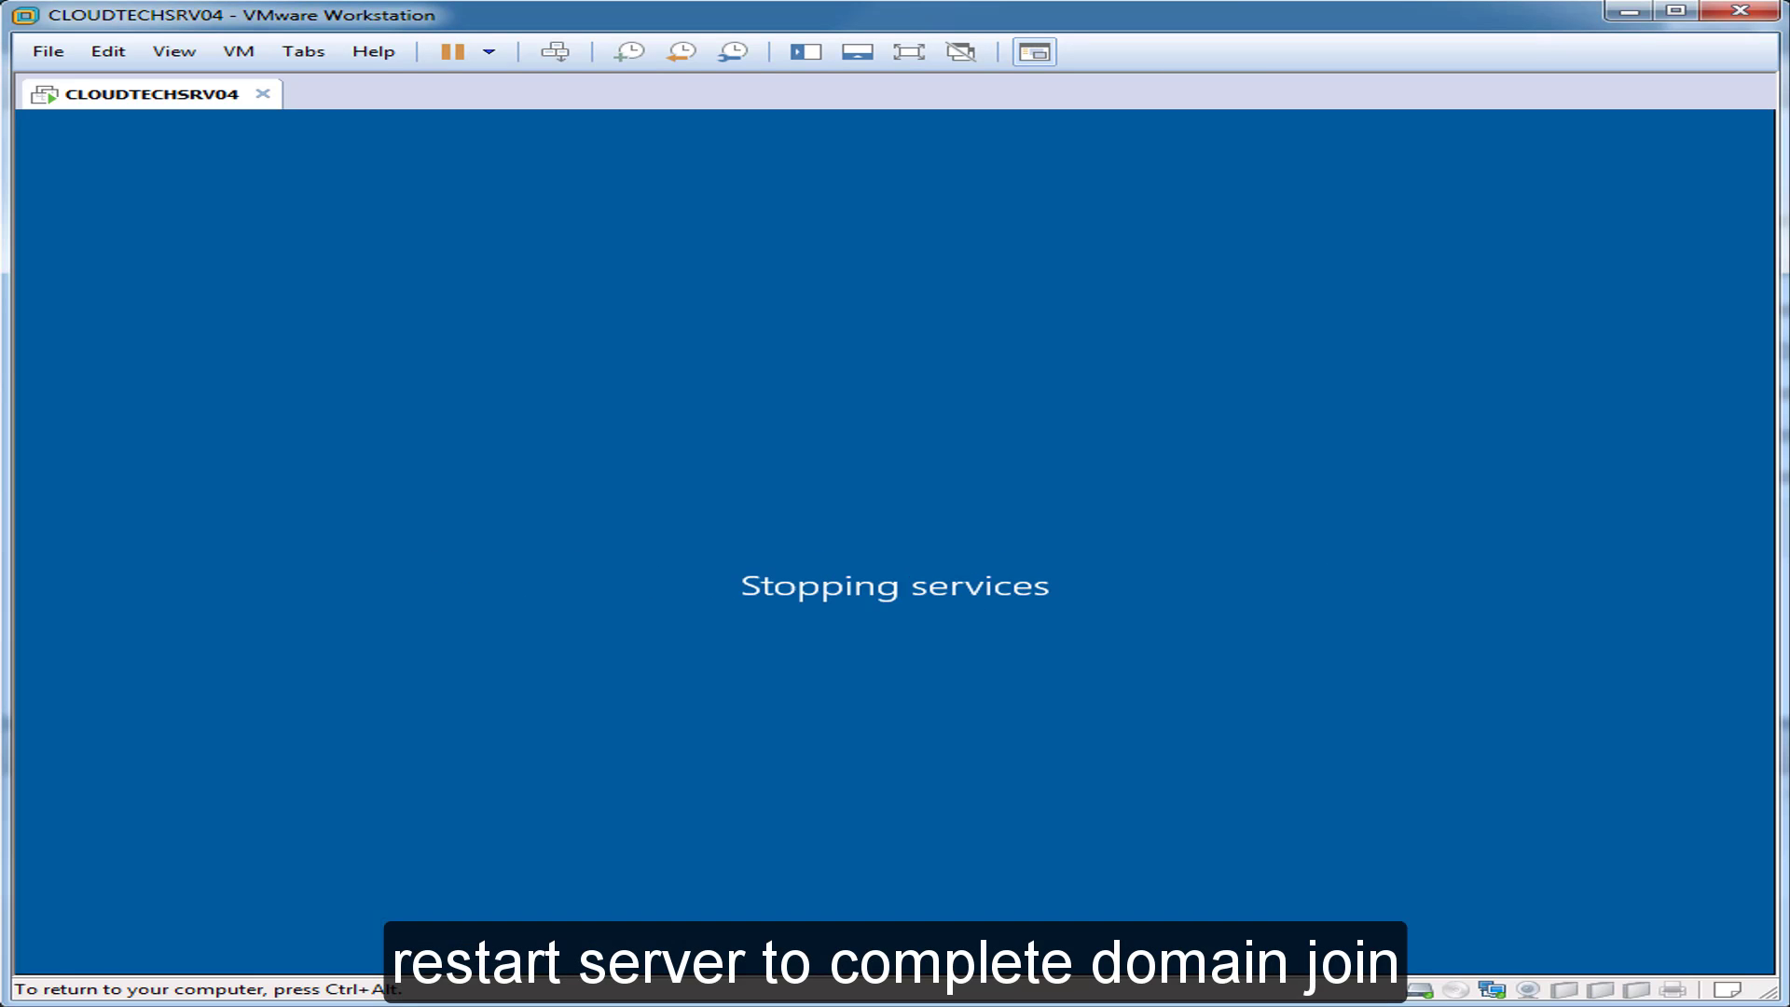
Step: Set up CLOUDTECHSRV04 for myself, keep the 'SharePoint Server 2016' description and finish the connector wizard
{"action": "key", "text": "ctrl+alt"}
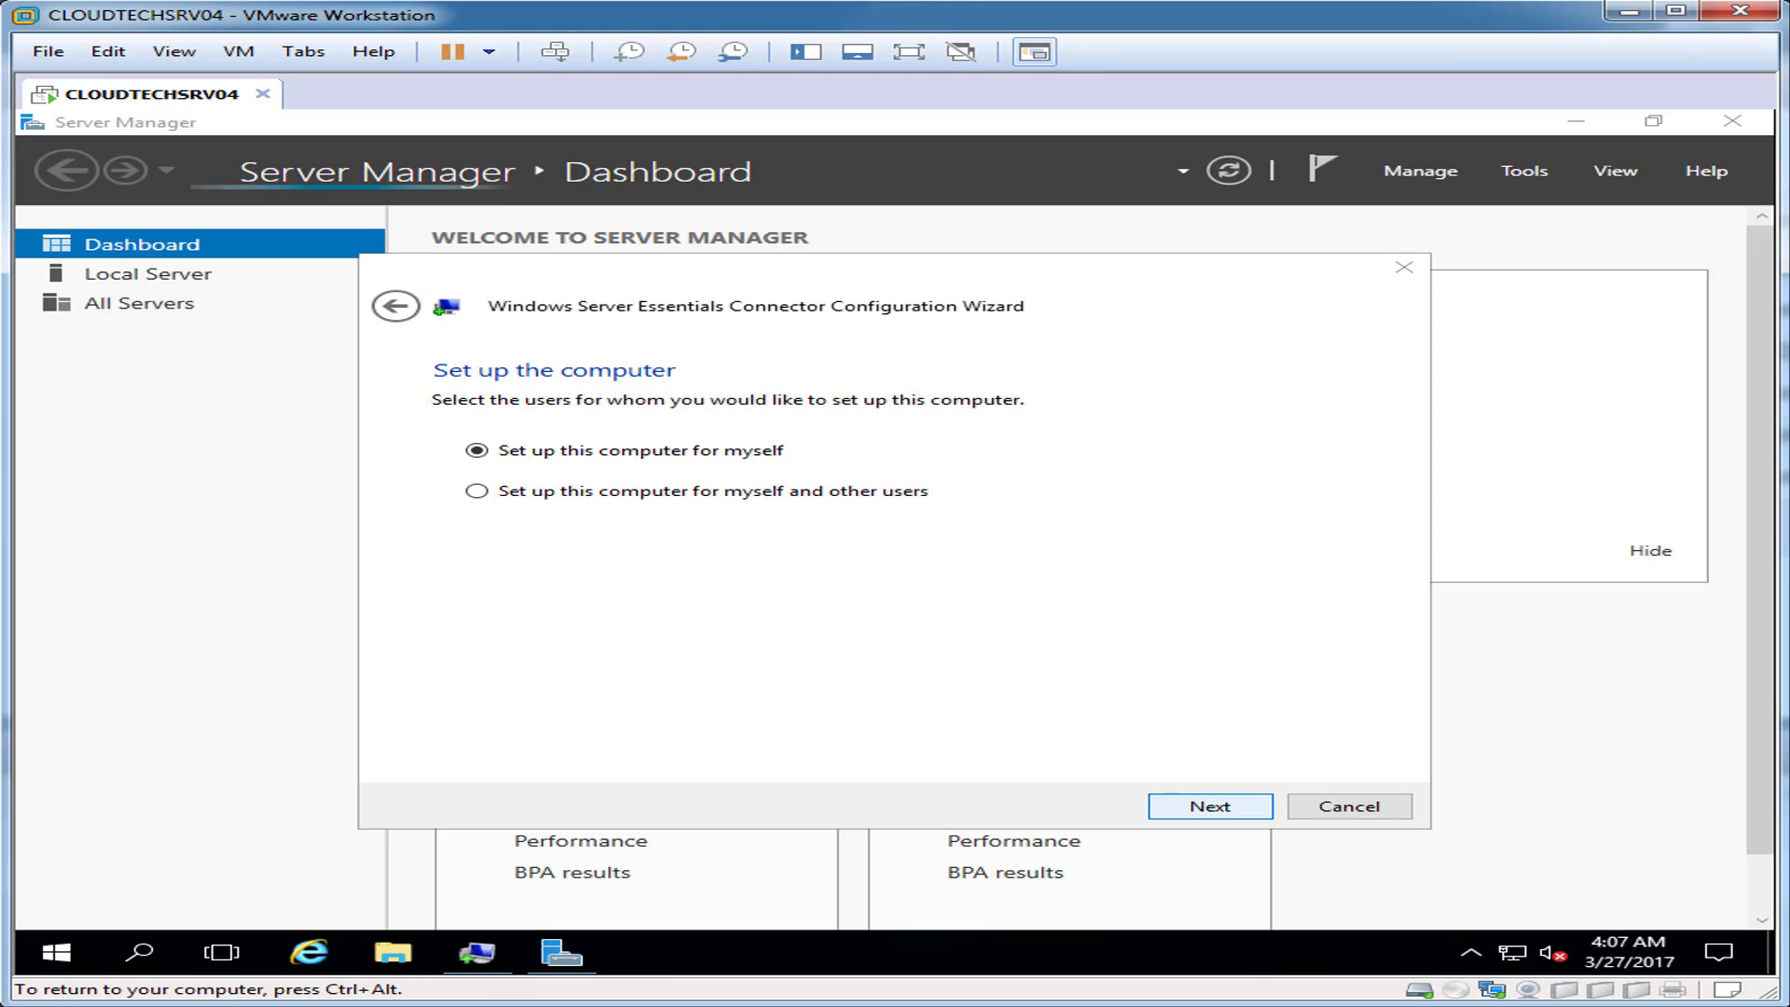
{"action": "key", "text": "Return"}
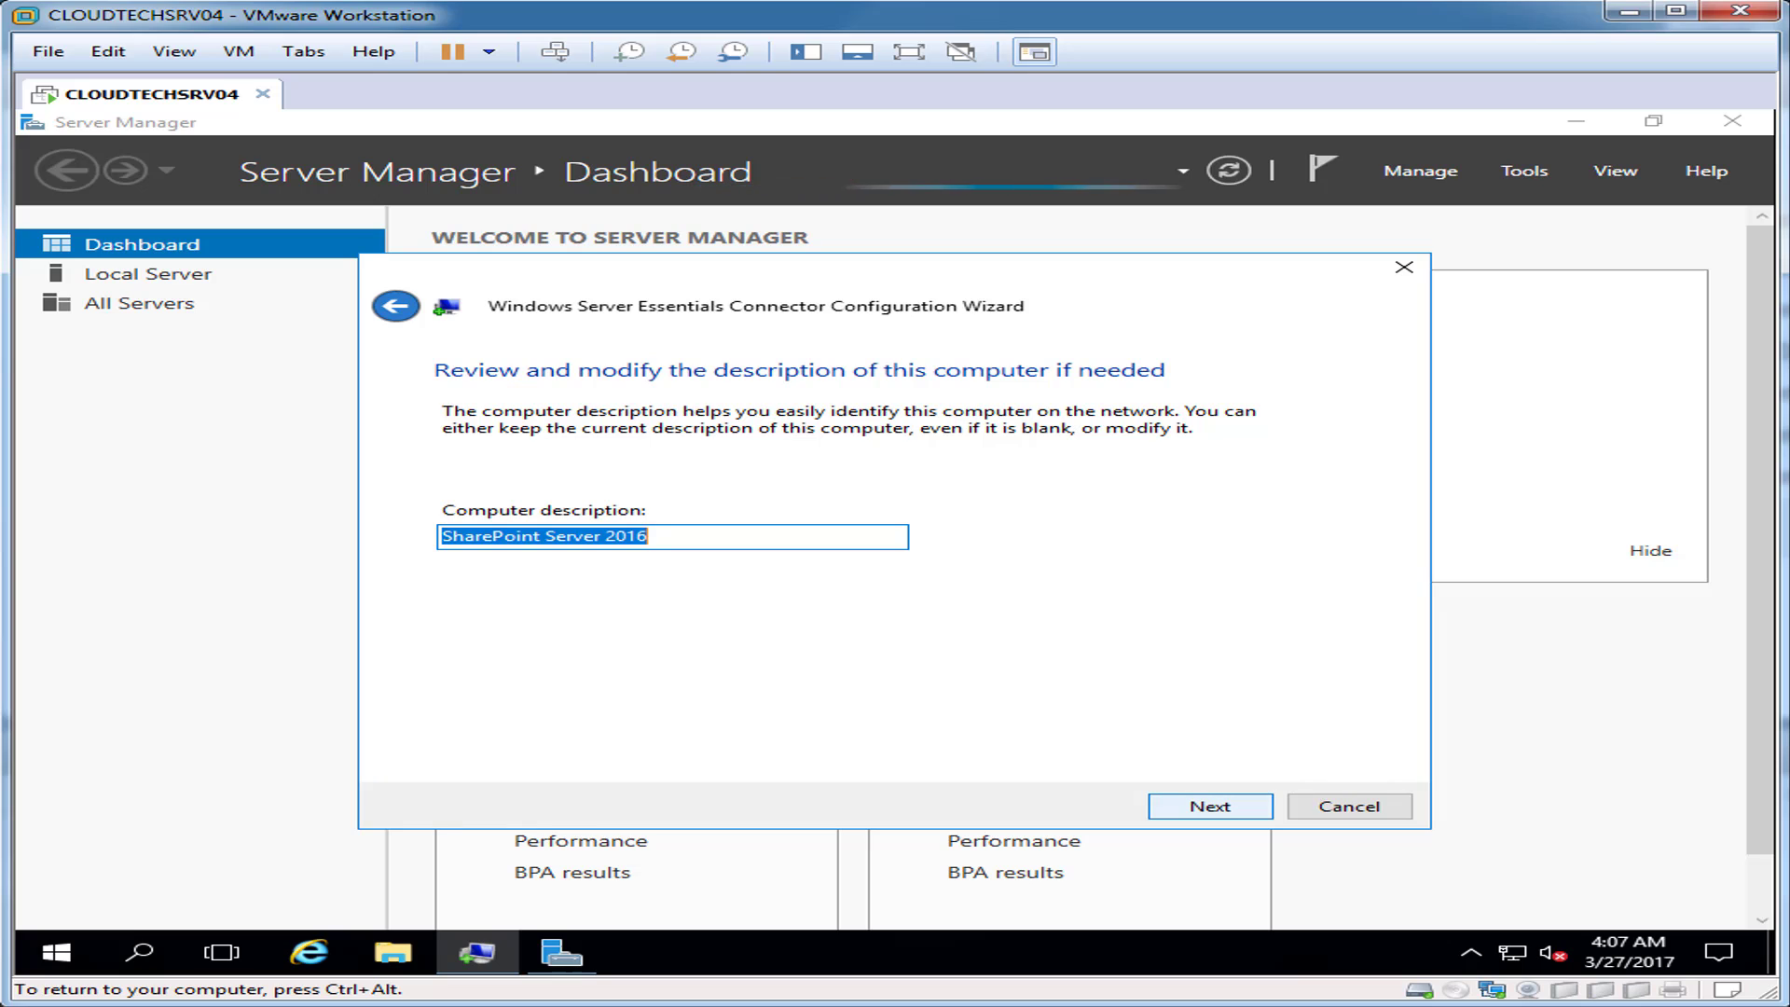
{"action": "key", "text": "Return"}
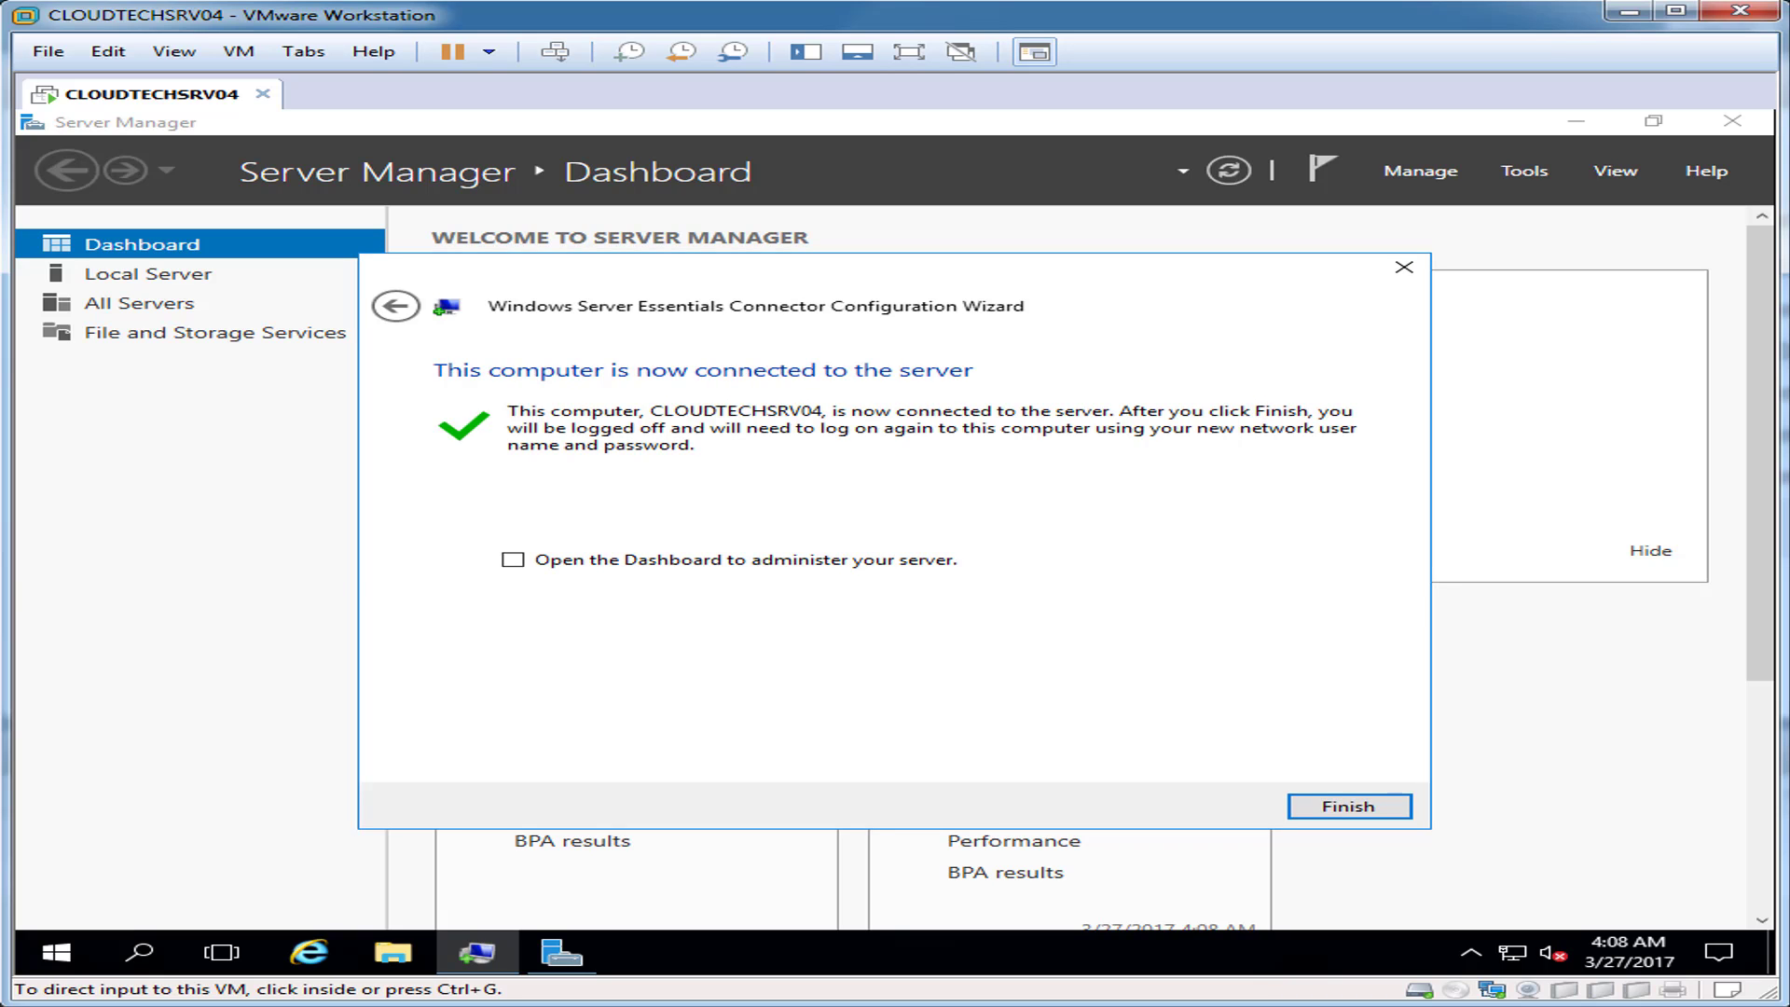
{"action": "left_click", "coordinate": [1349, 807]}
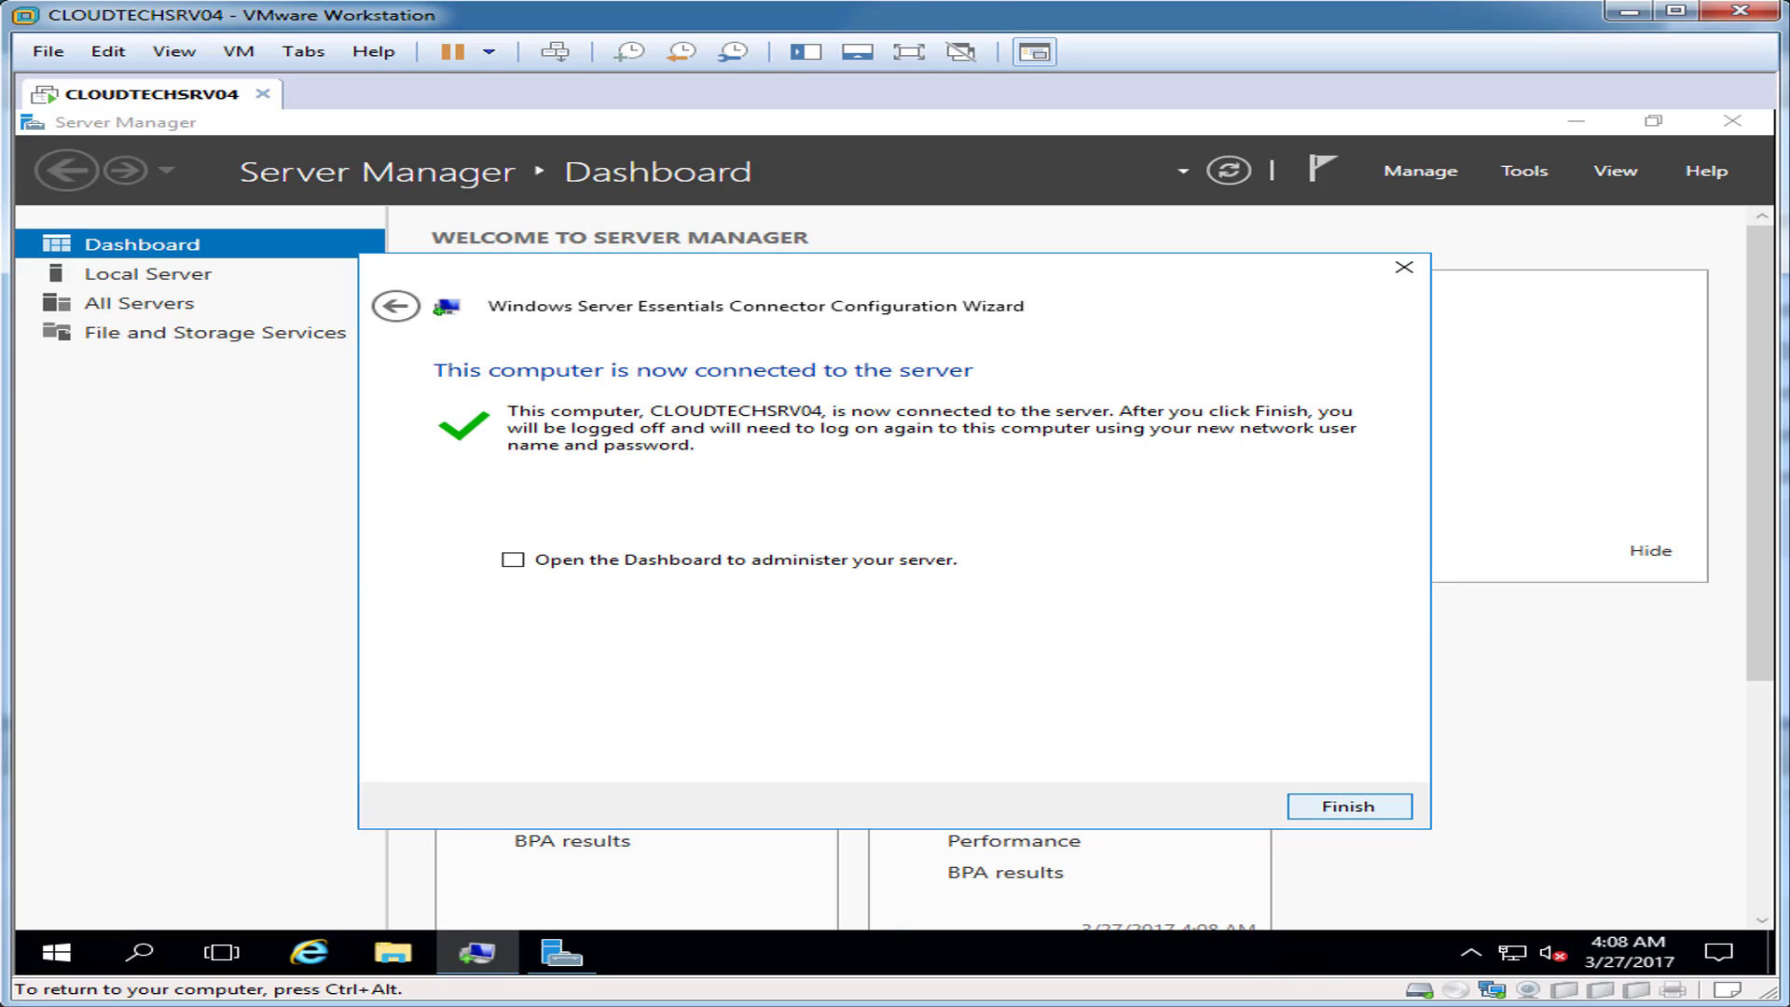
{"action": "left_click", "coordinate": [1349, 807]}
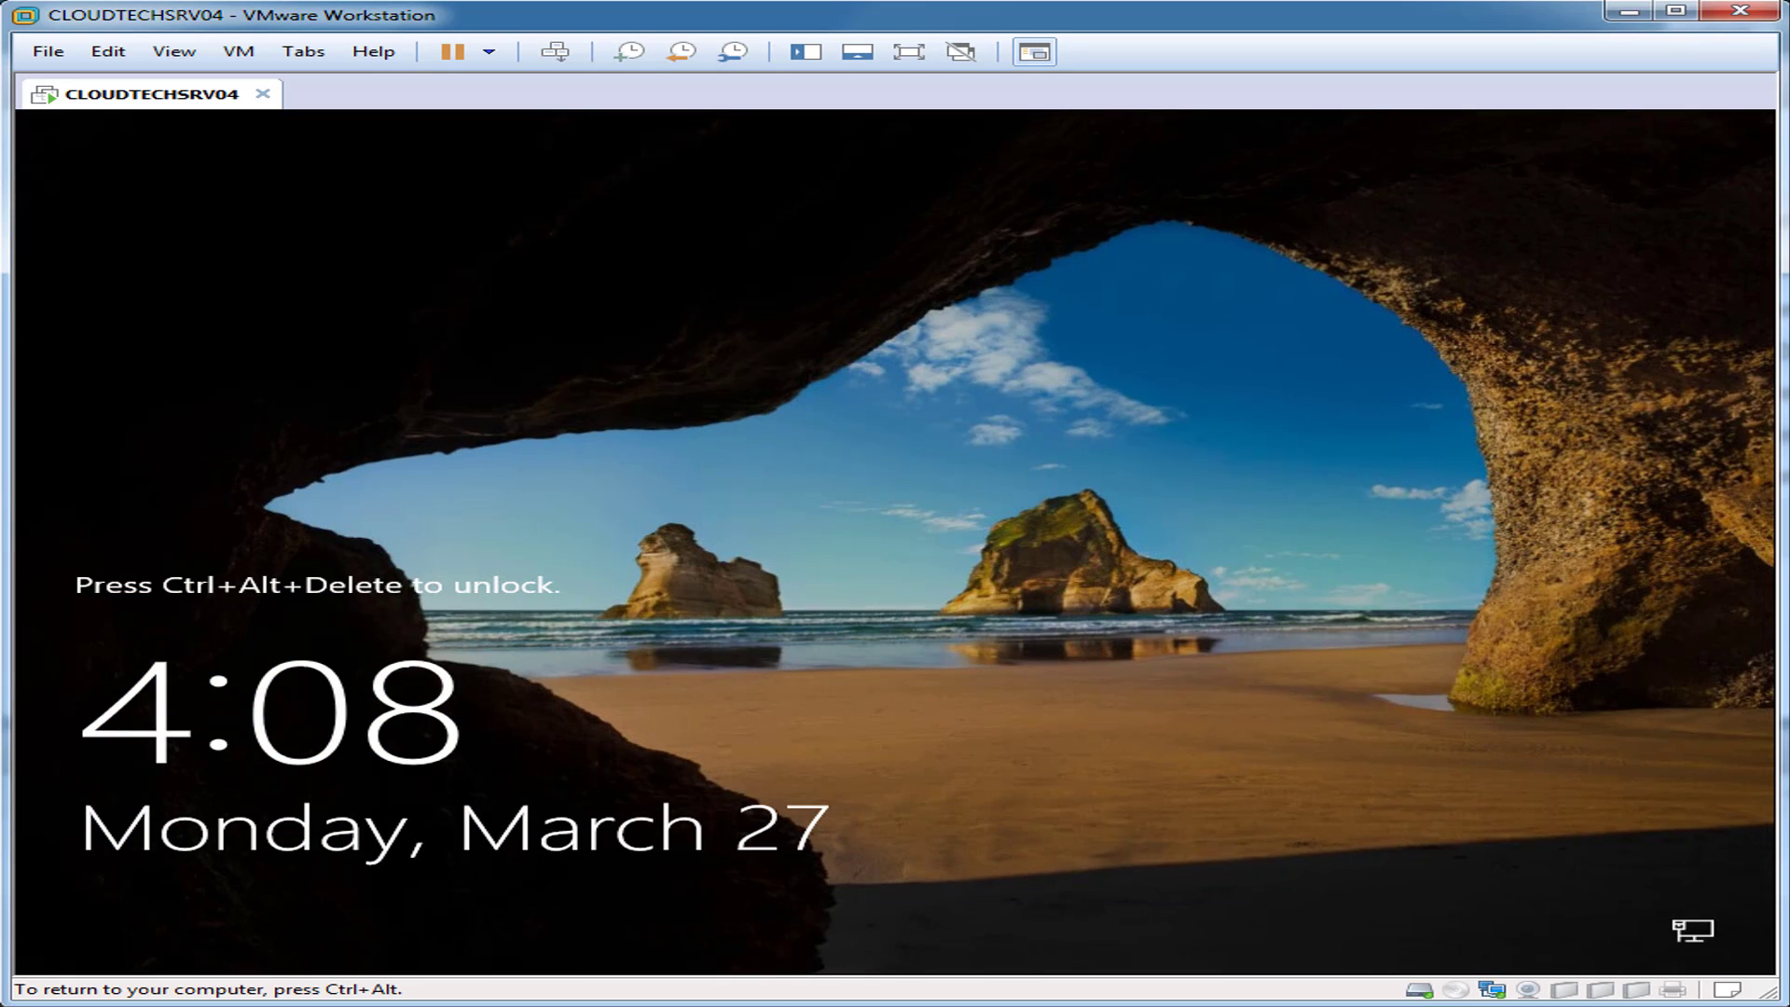
Step: Sign in to CLOUDTECHSRV04 as another user with the CLOUDTECHNEXUS domain user name and password
{"action": "left_click", "coordinate": [555, 52]}
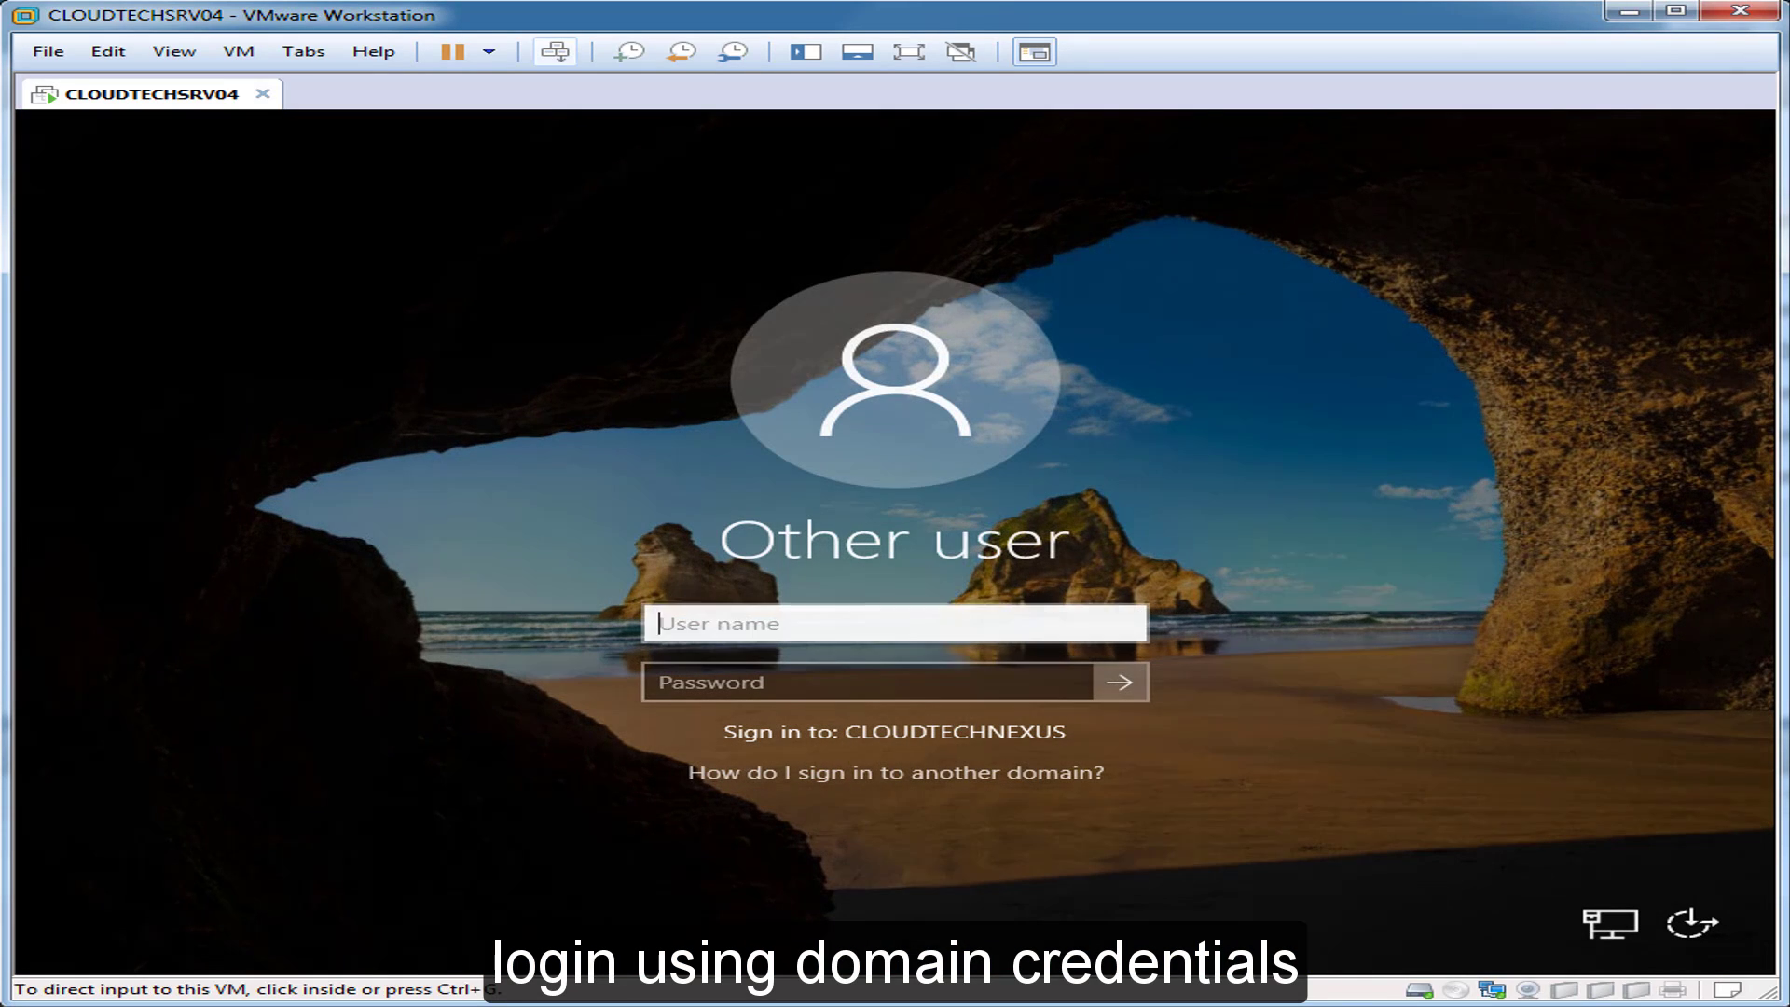
{"action": "left_click", "coordinate": [895, 624]}
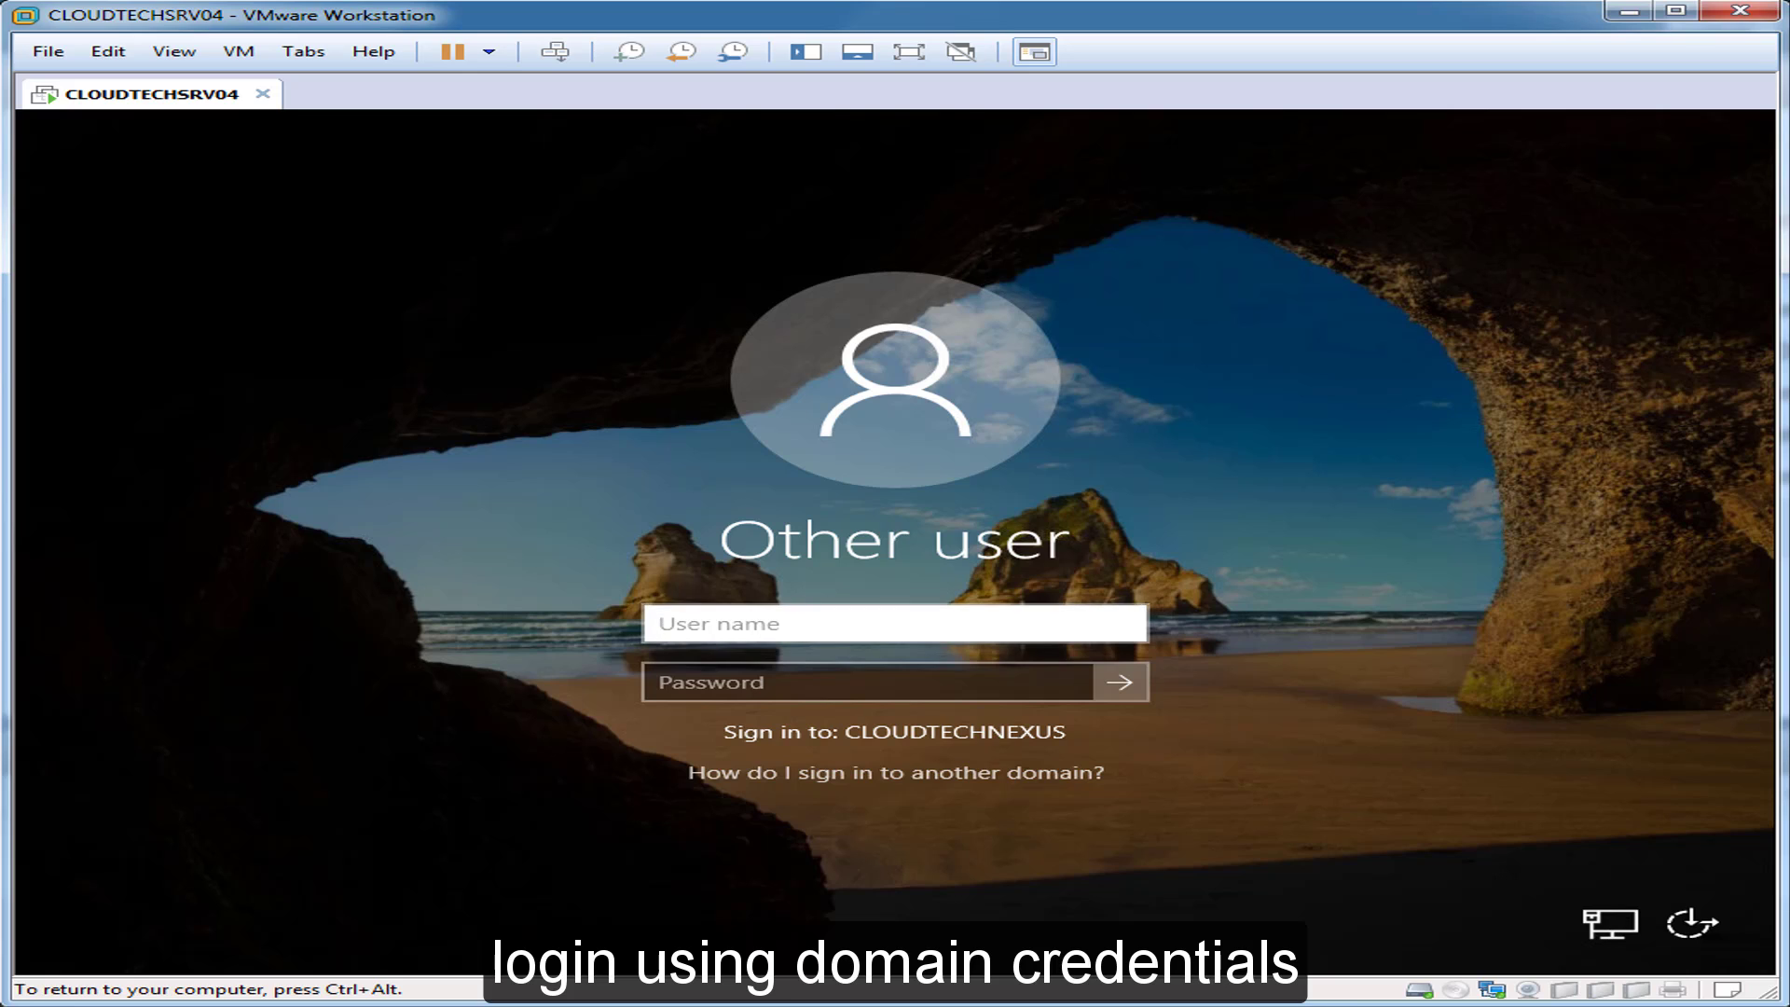
{"action": "type", "text": "admin"}
{"action": "key", "text": "Tab"}
{"action": "type", "text": "••••••••••"}
{"action": "key", "text": "Return"}
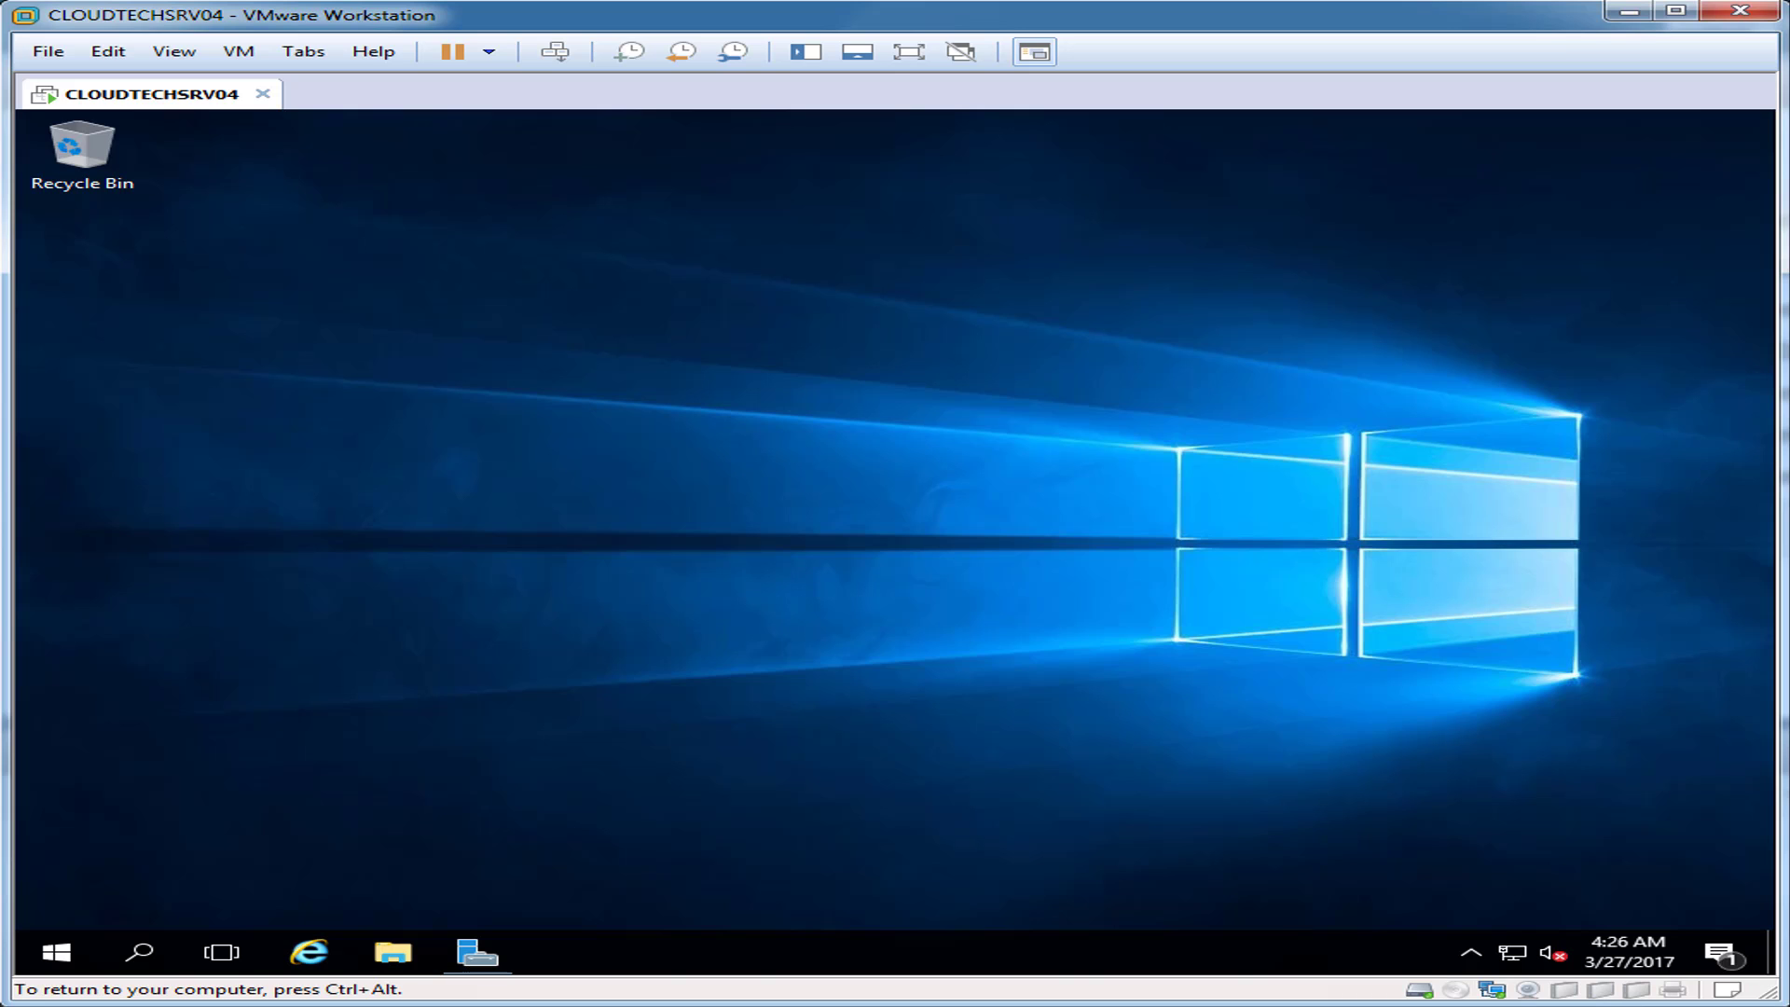
Step: Change the guest resolution to 1280 × 800 in Advanced display settings, keep it, and close Settings
{"action": "right_click", "coordinate": [715, 513]}
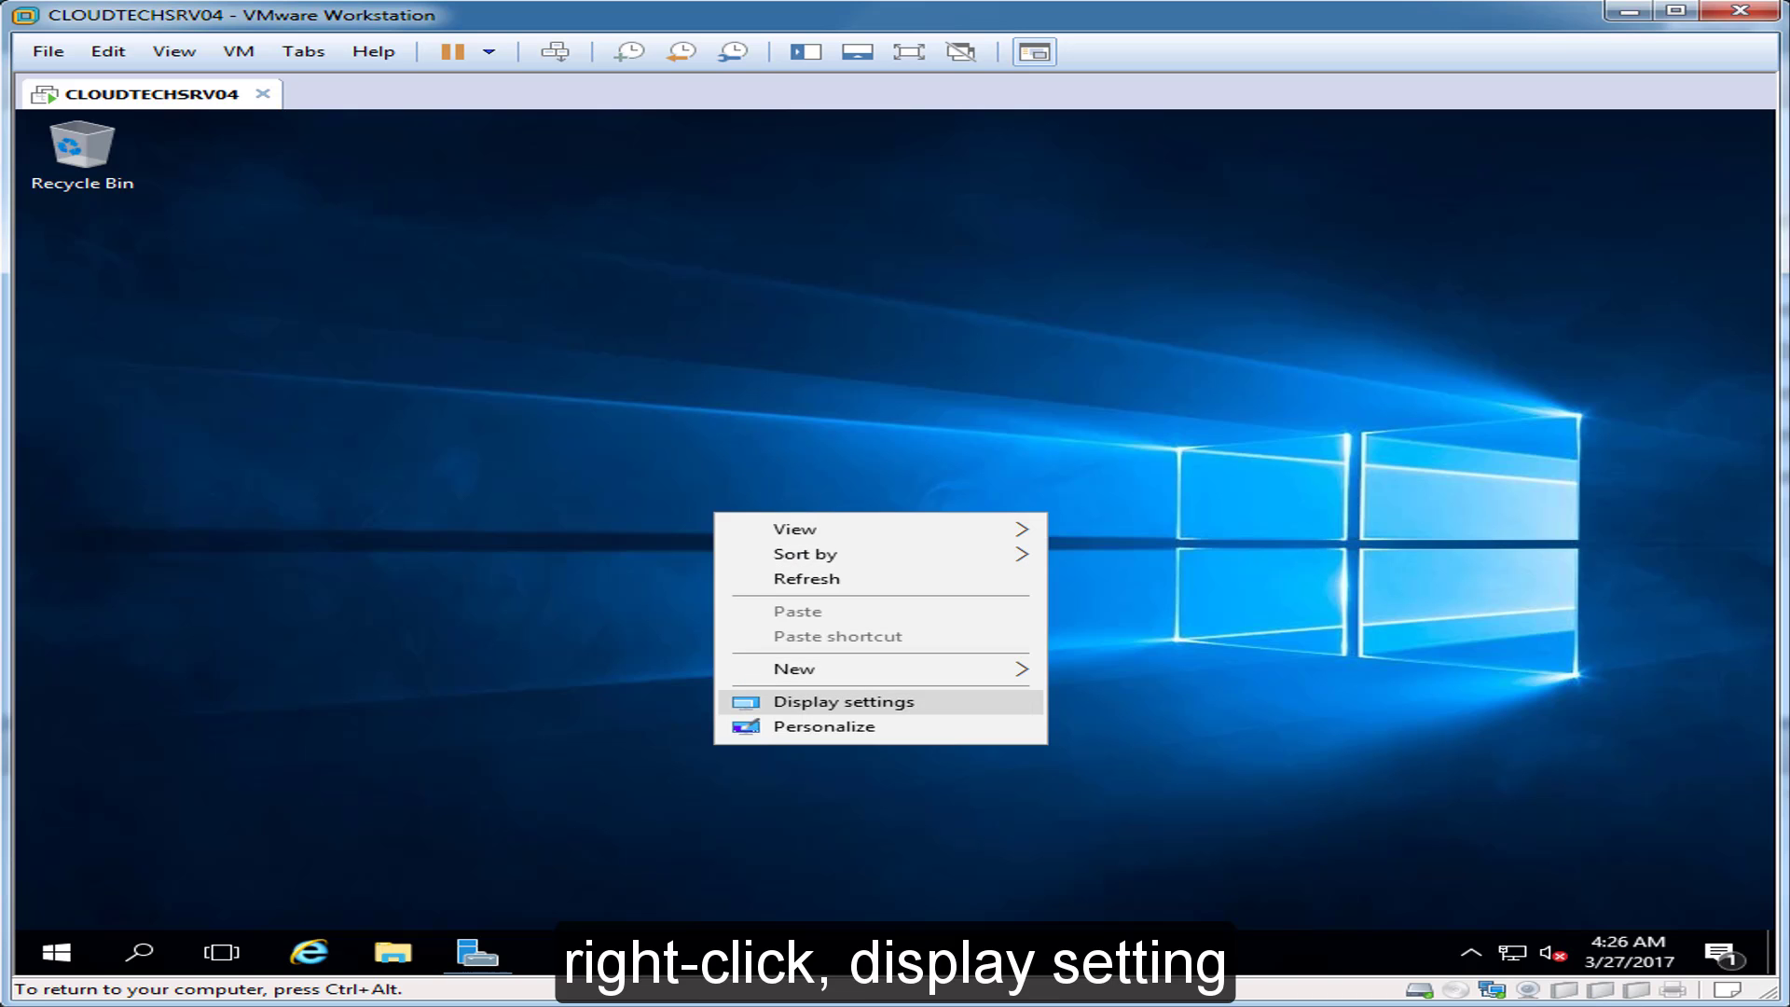
{"action": "left_click", "coordinate": [839, 701]}
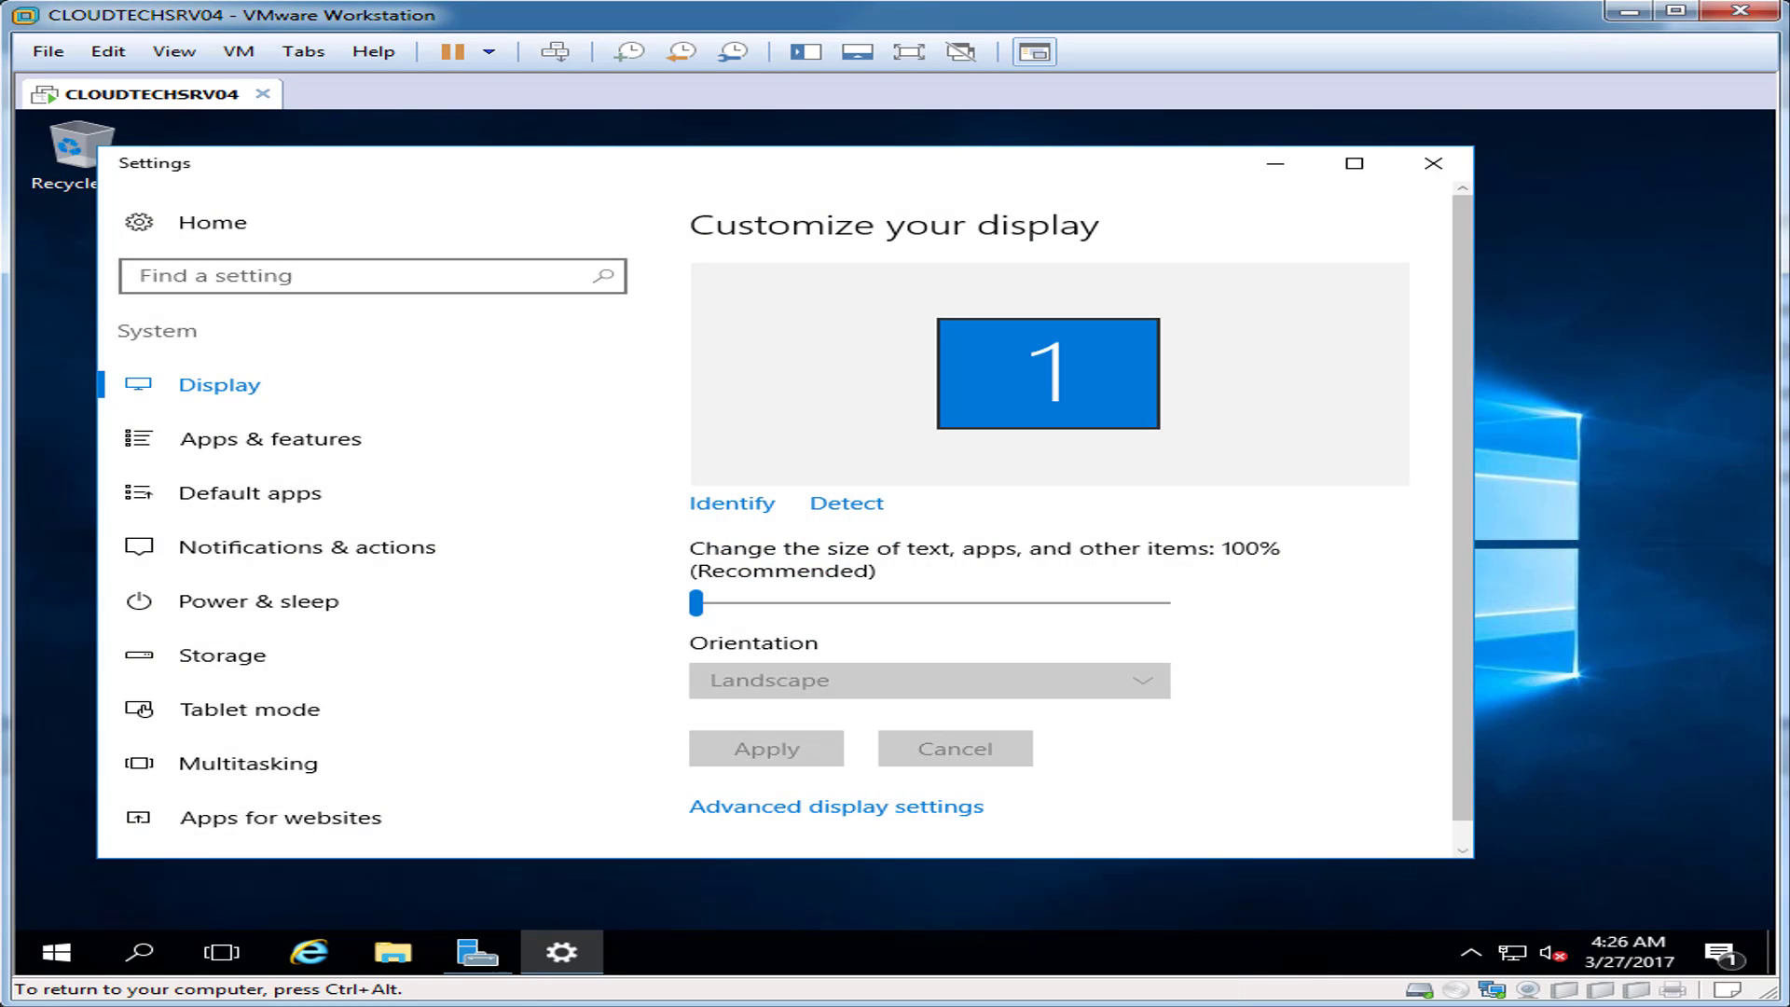
{"action": "left_click", "coordinate": [836, 806]}
{"action": "left_click", "coordinate": [373, 713]}
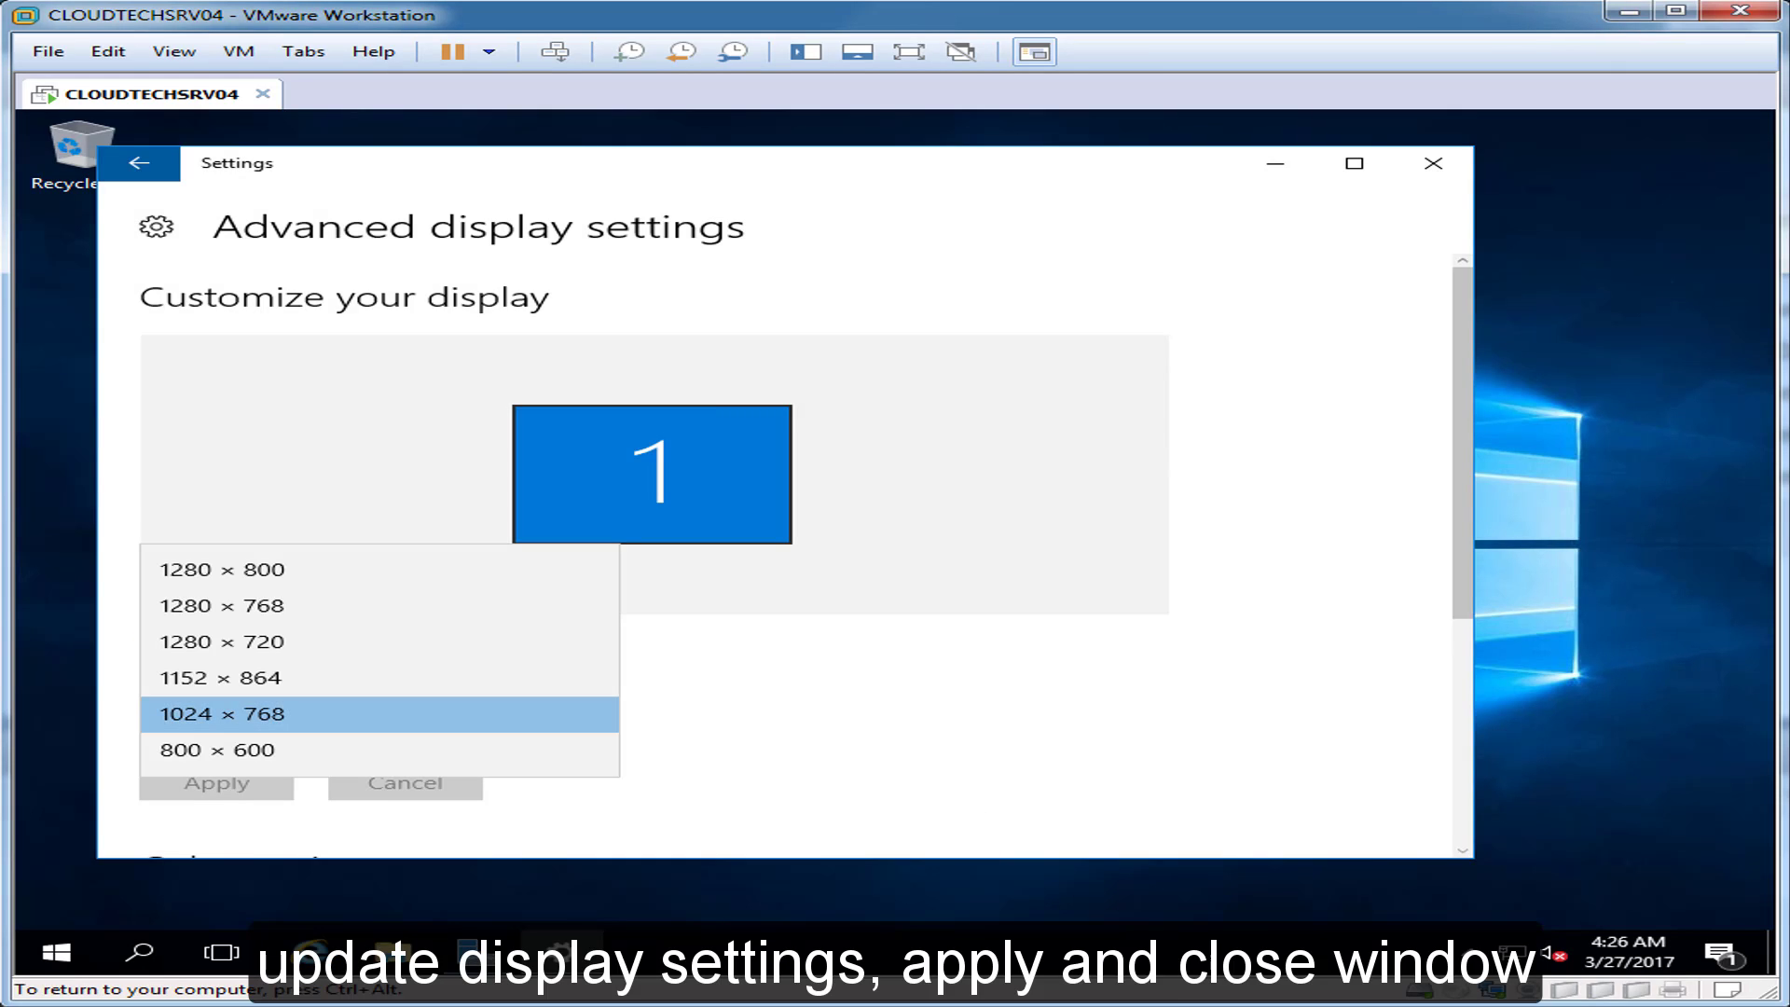
{"action": "left_click", "coordinate": [222, 569]}
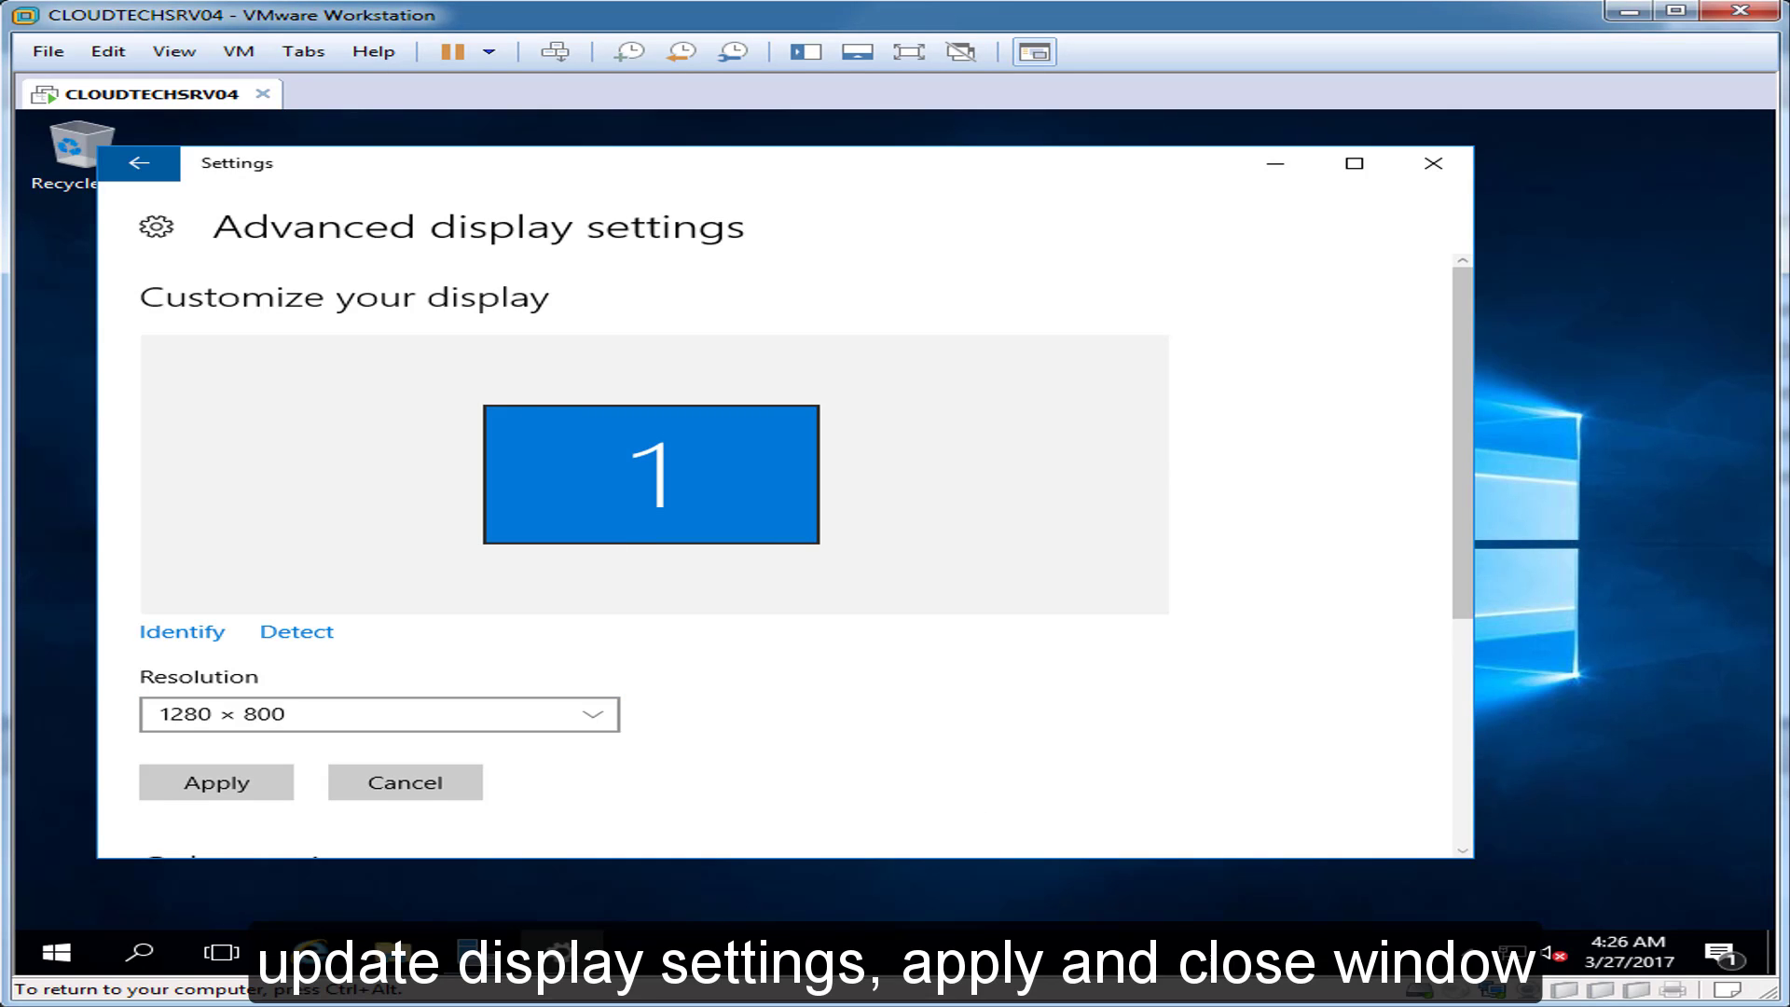
{"action": "left_click", "coordinate": [217, 783]}
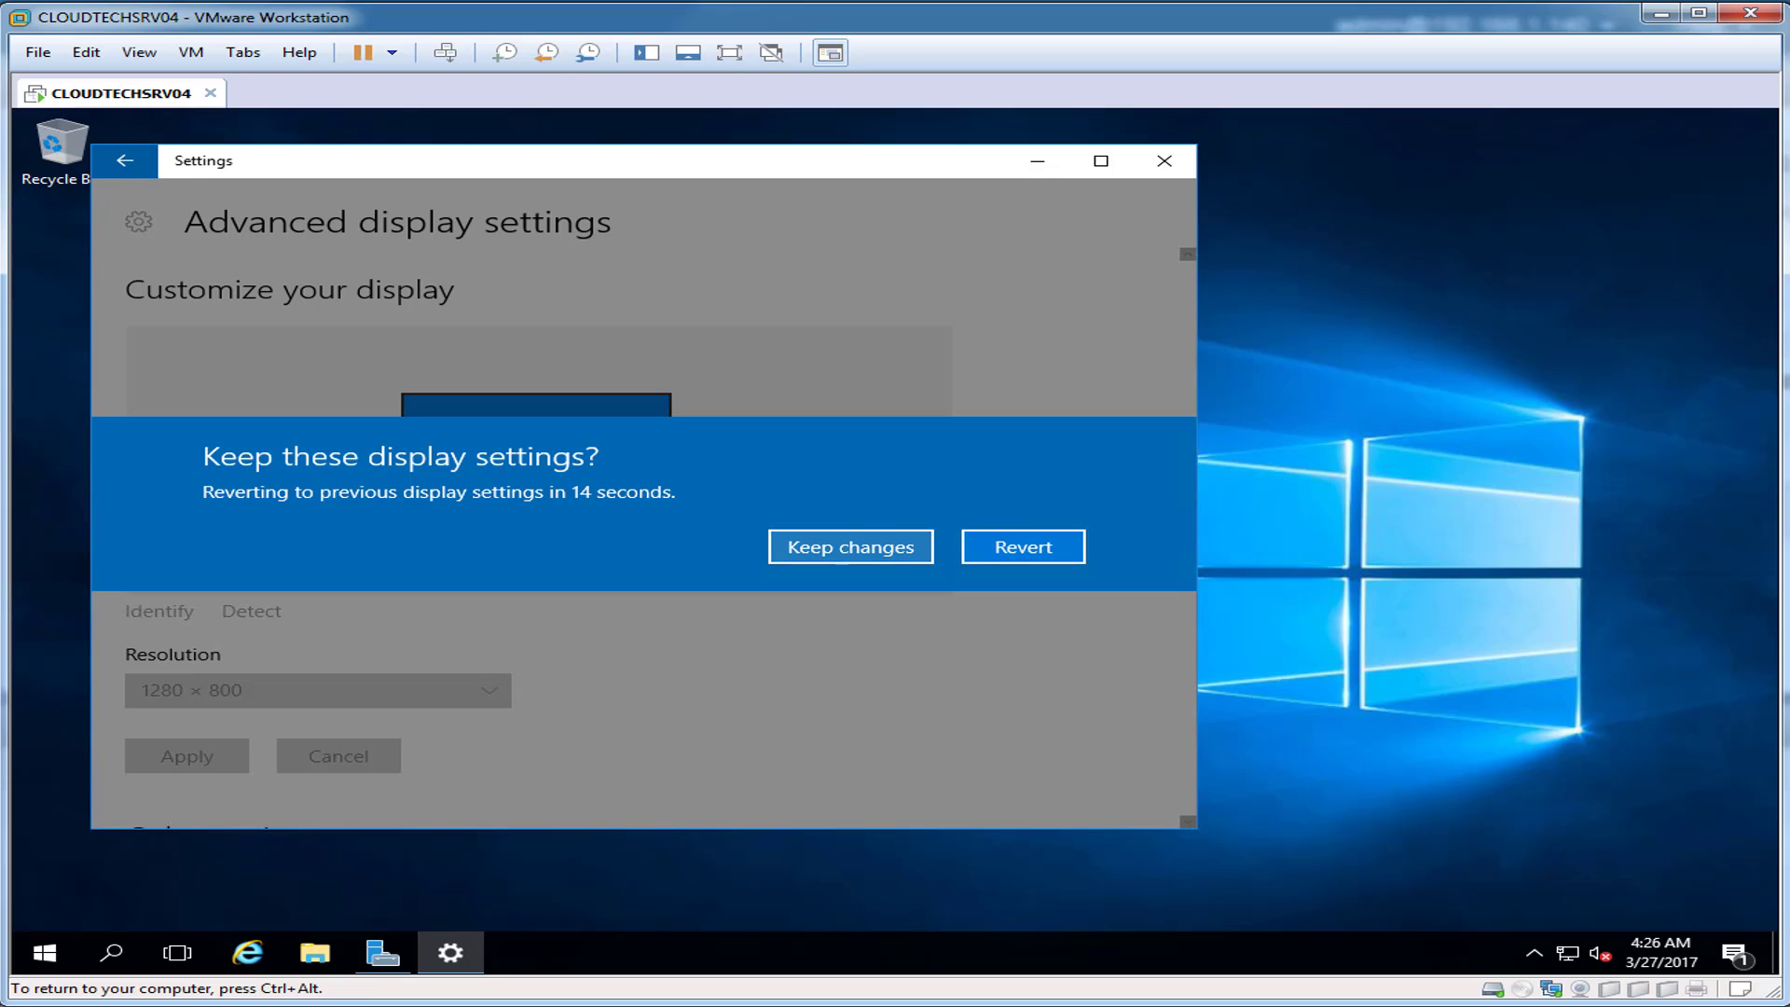
{"action": "left_click", "coordinate": [850, 547]}
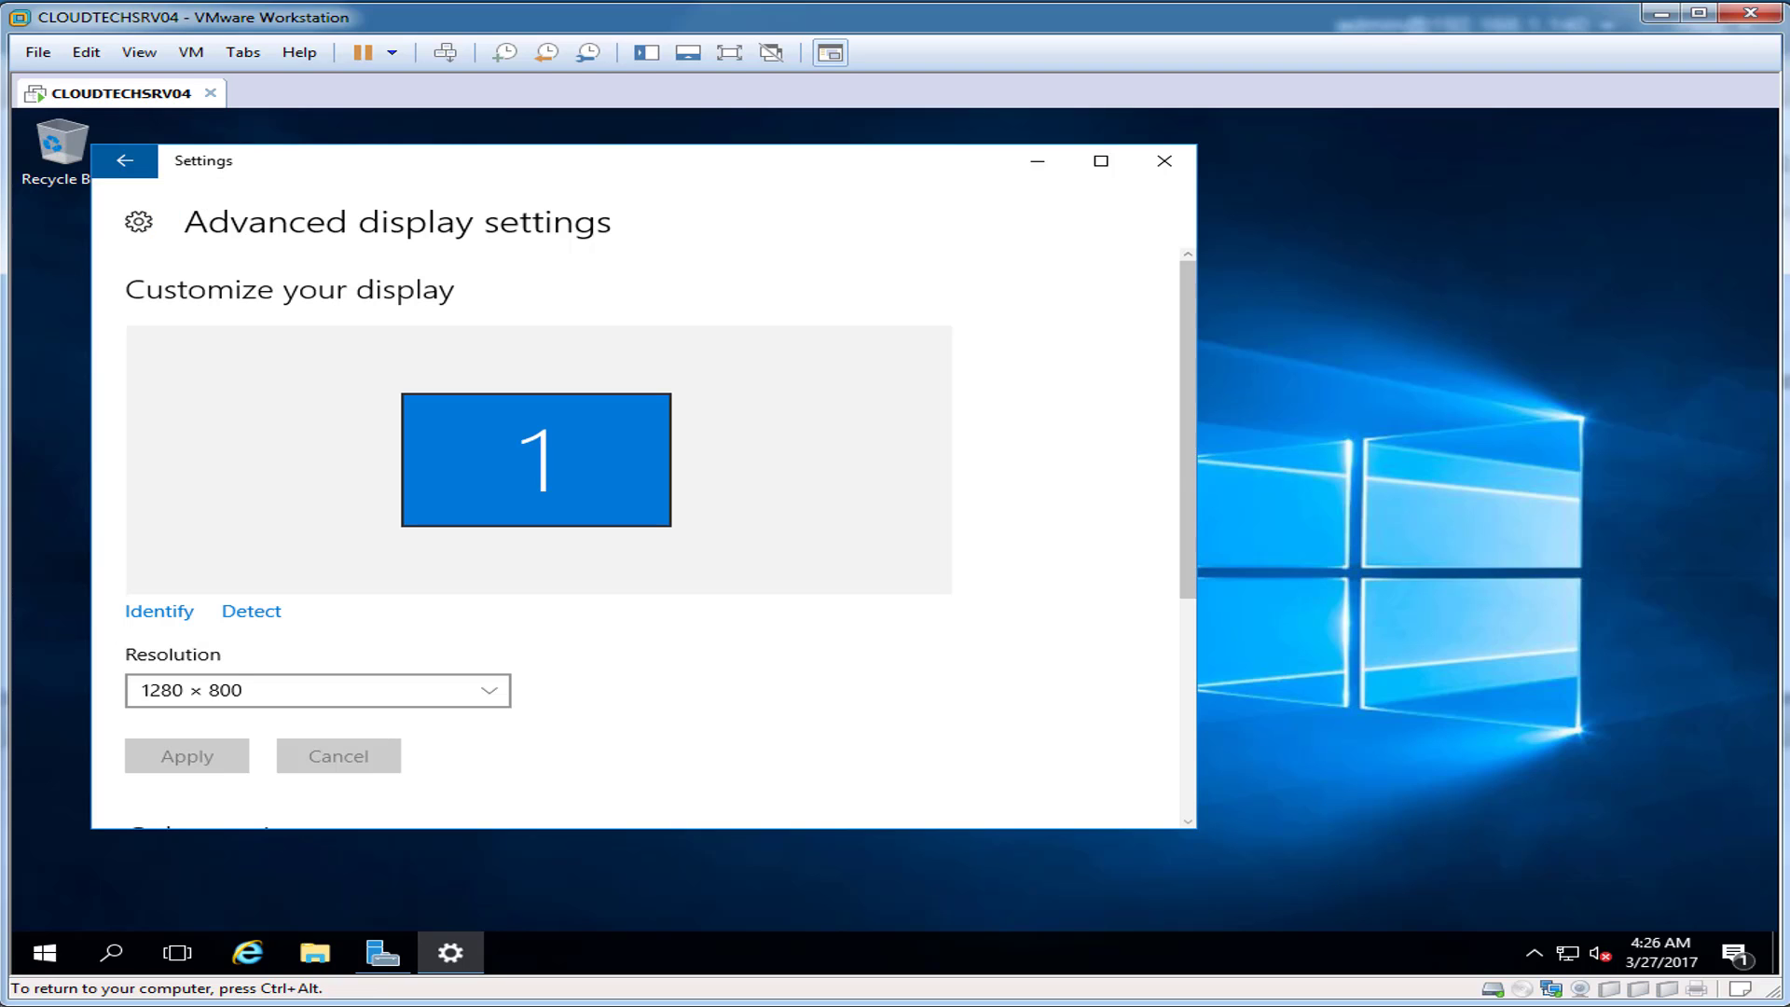
{"action": "left_click", "coordinate": [1165, 160]}
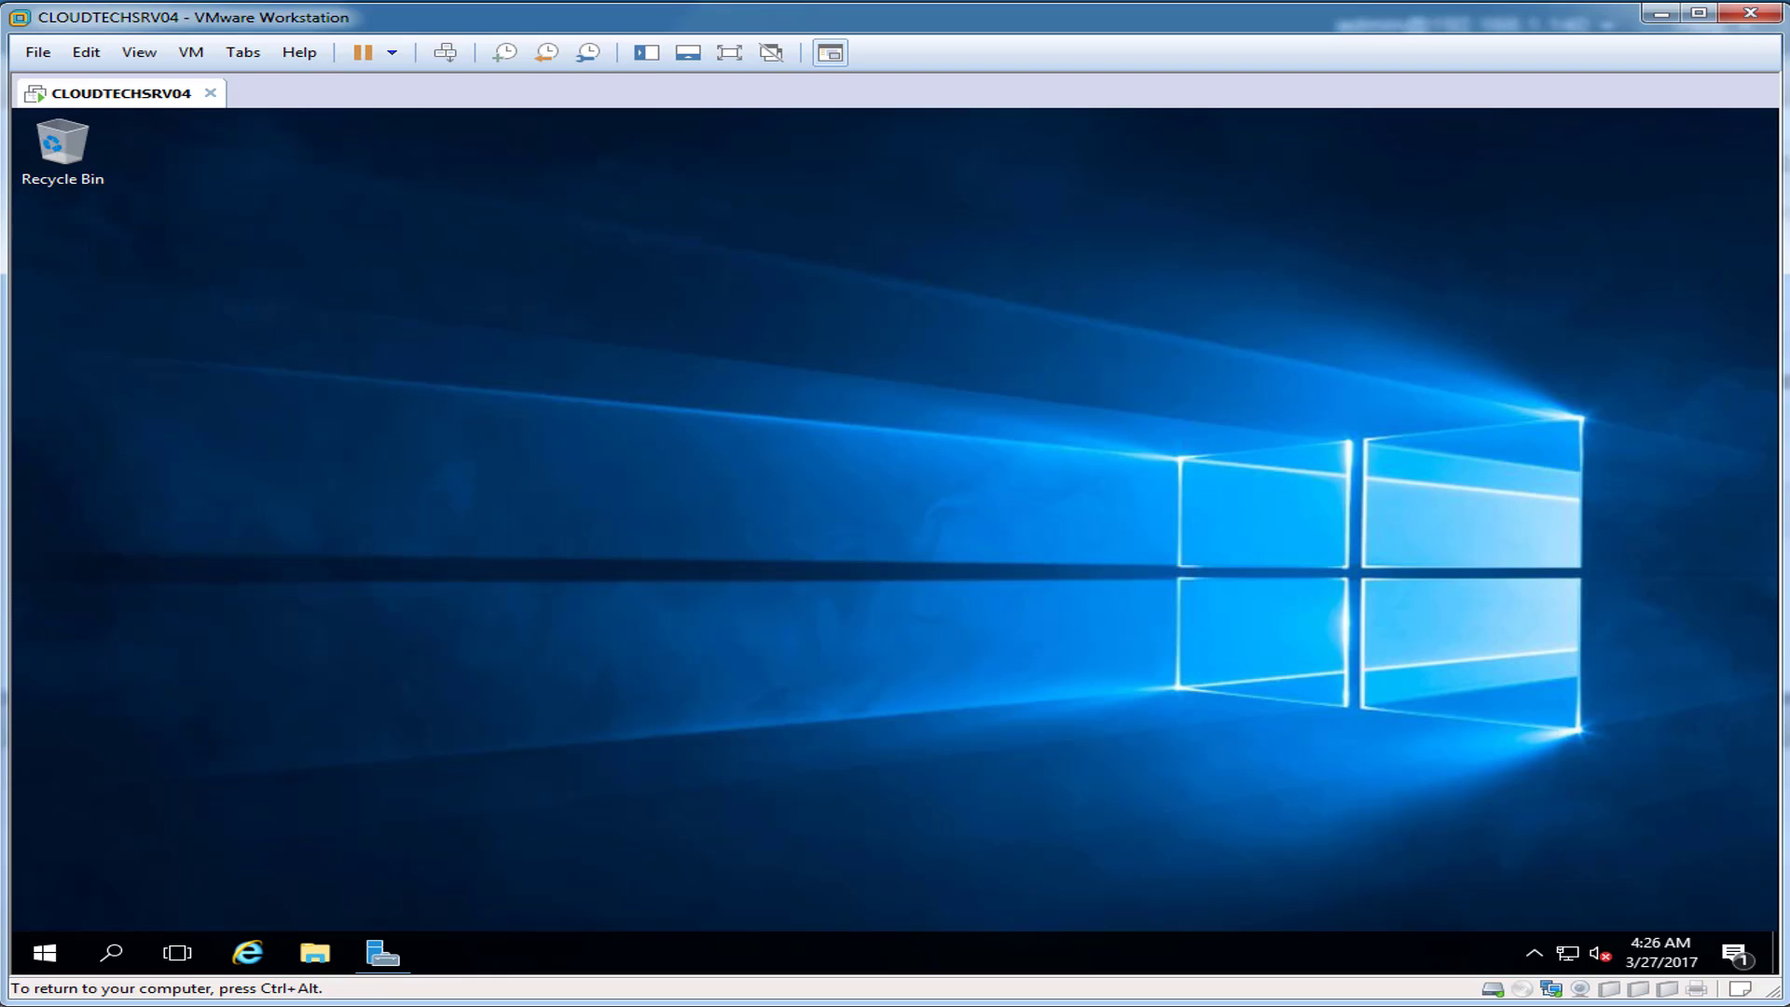
{"action": "key", "text": "ctrl+alt"}
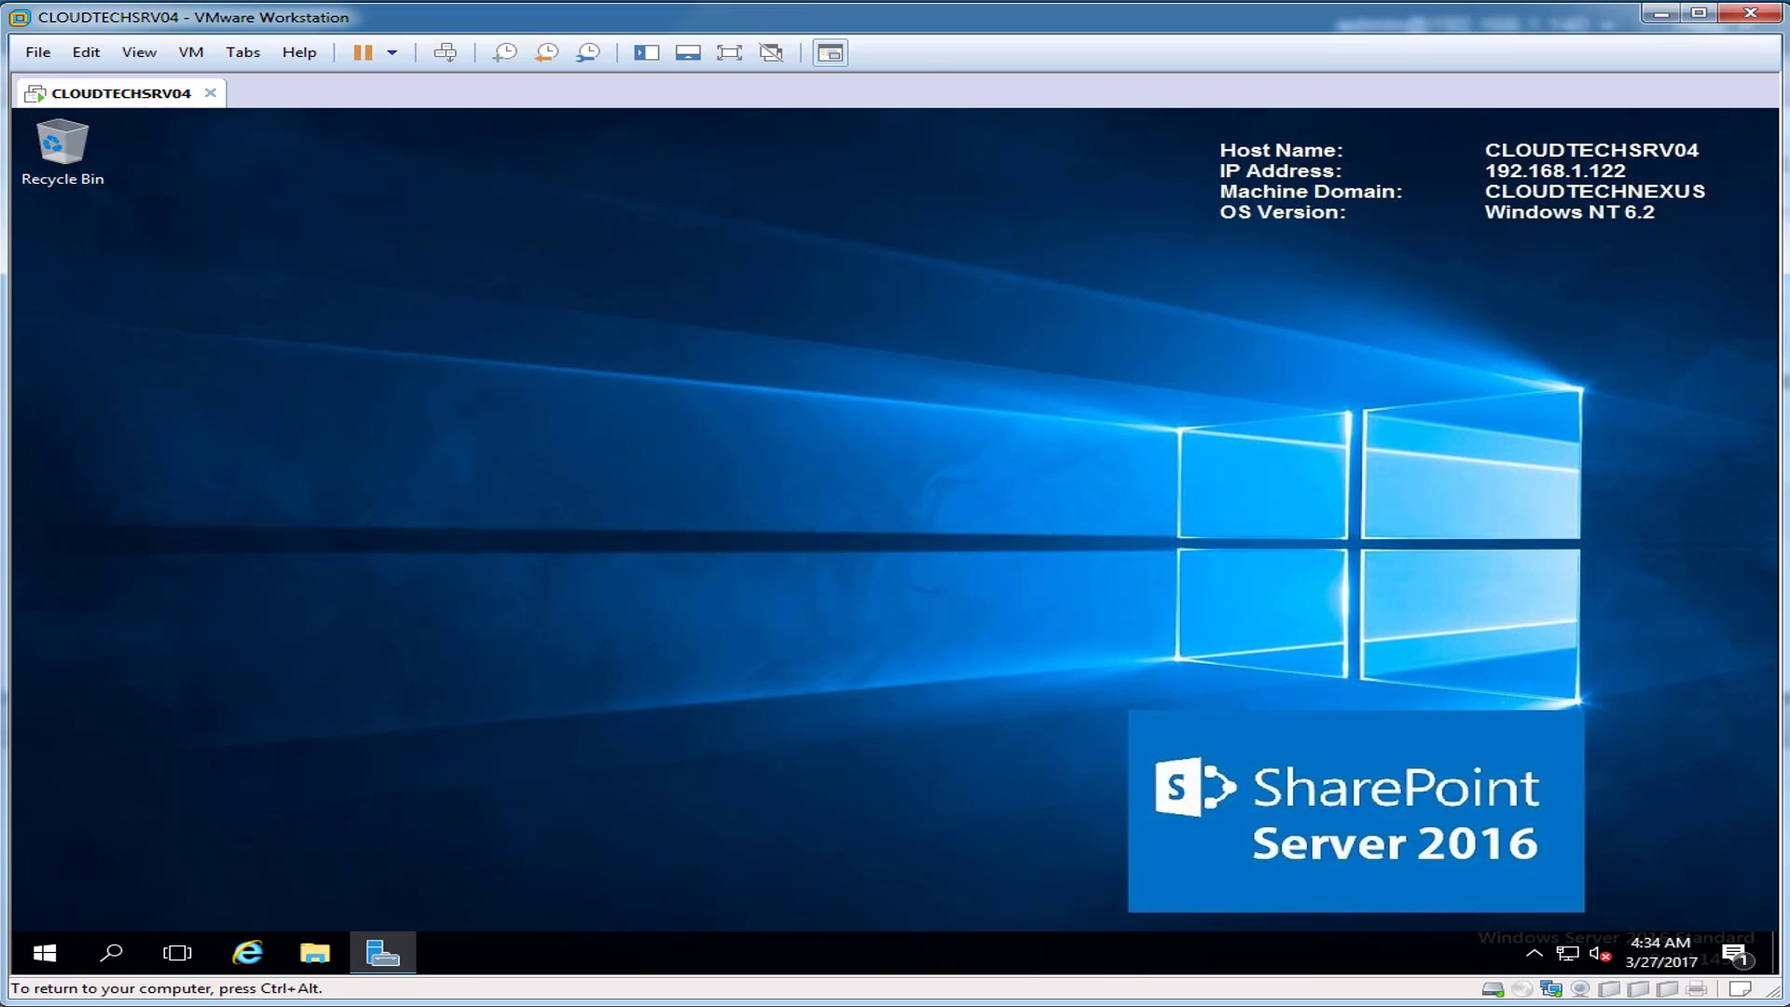
Step: Open CLOUDTECHSRV01 and CLOUDTECHSRV03 in new tabs from the VM Library
{"action": "key", "text": "ctrl+alt"}
{"action": "left_click", "coordinate": [646, 52]}
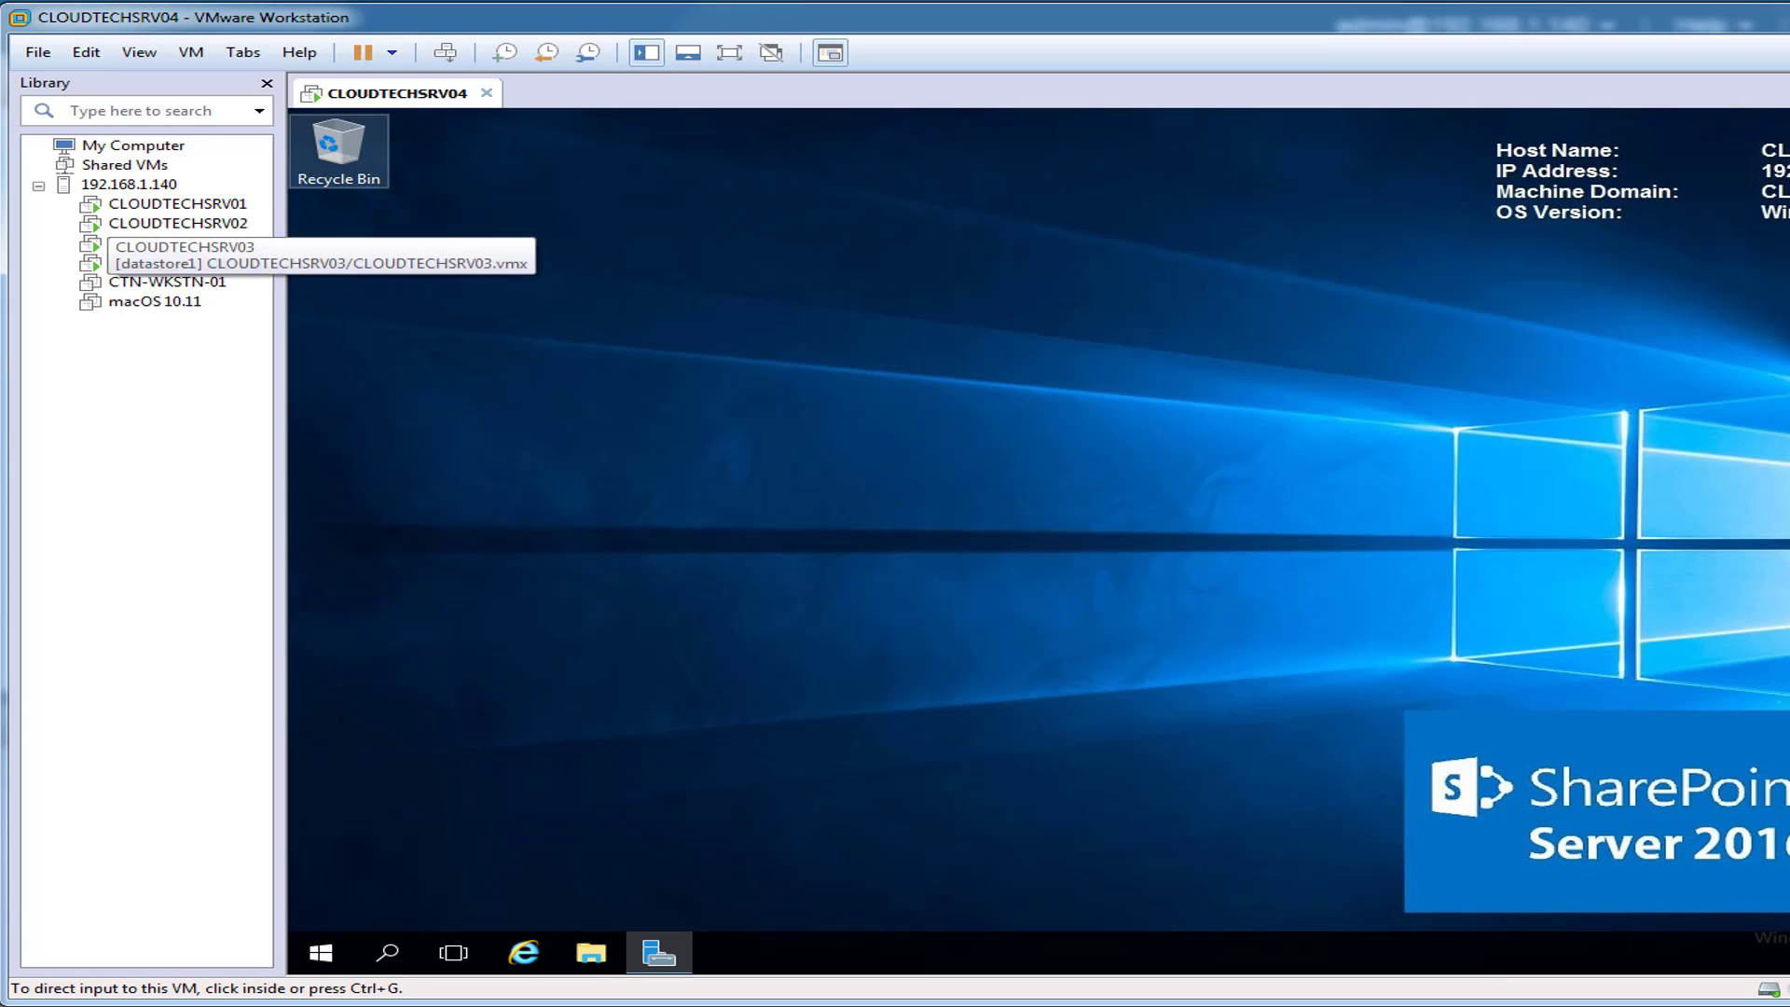
{"action": "right_click", "coordinate": [149, 203]}
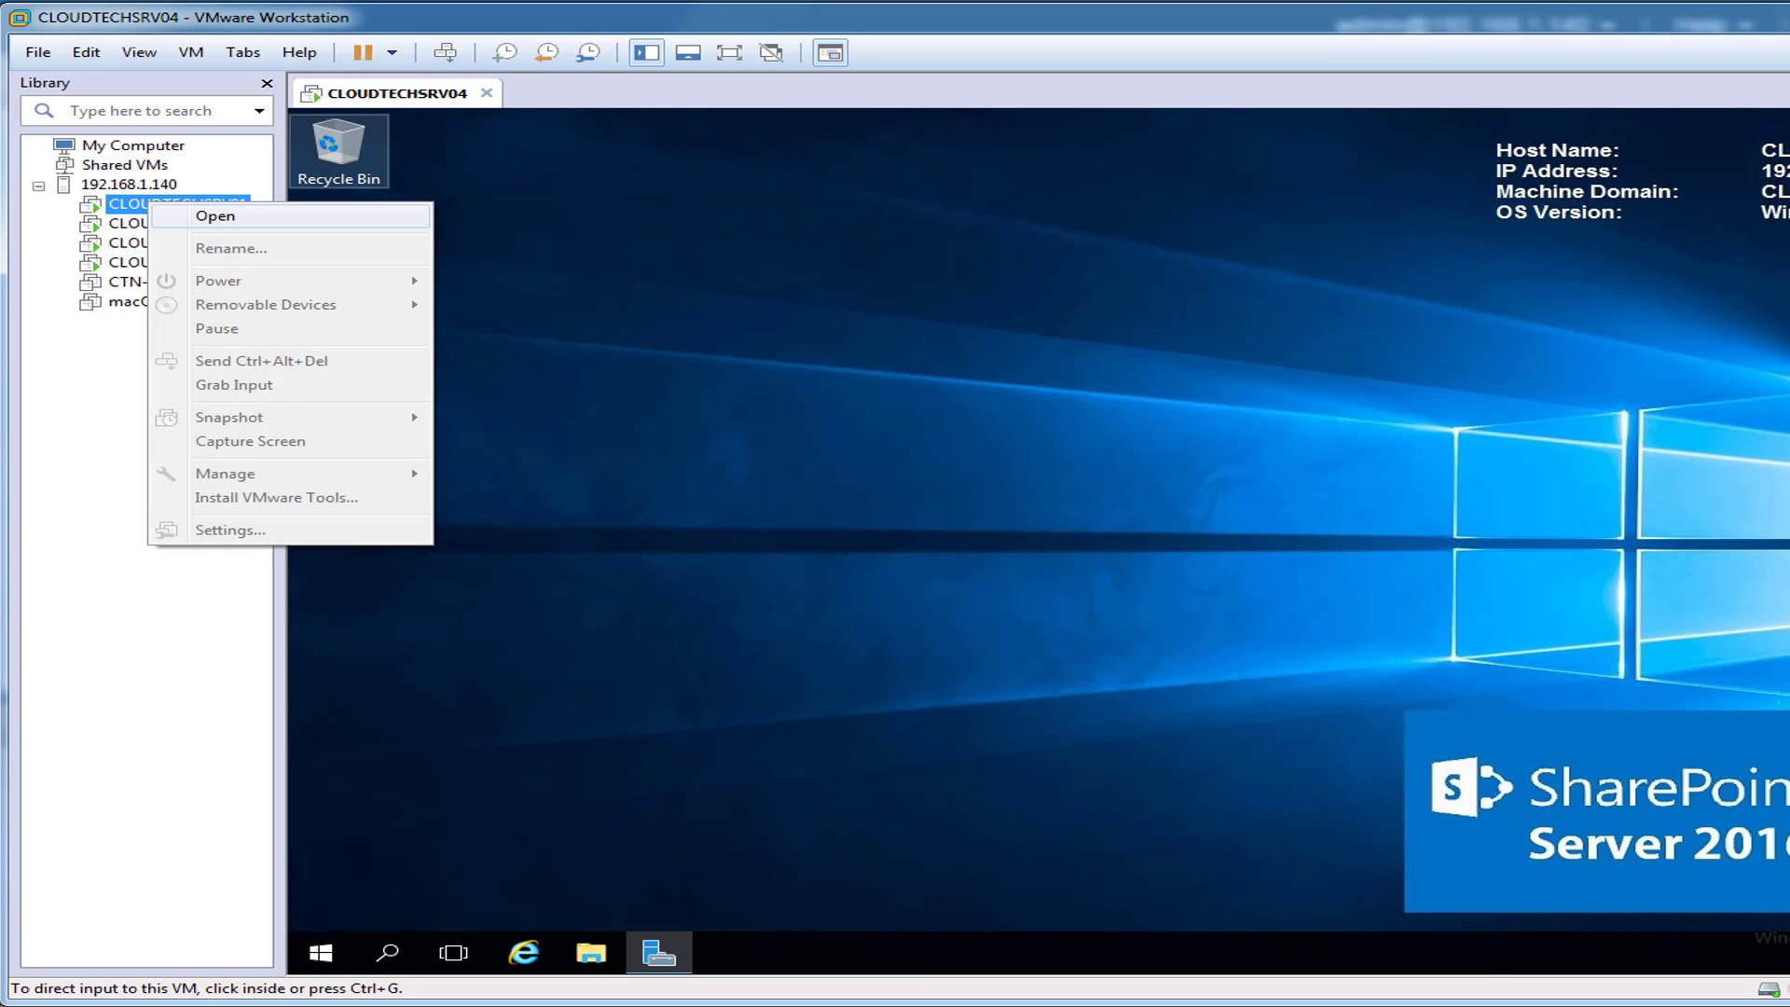
{"action": "left_click", "coordinate": [216, 216]}
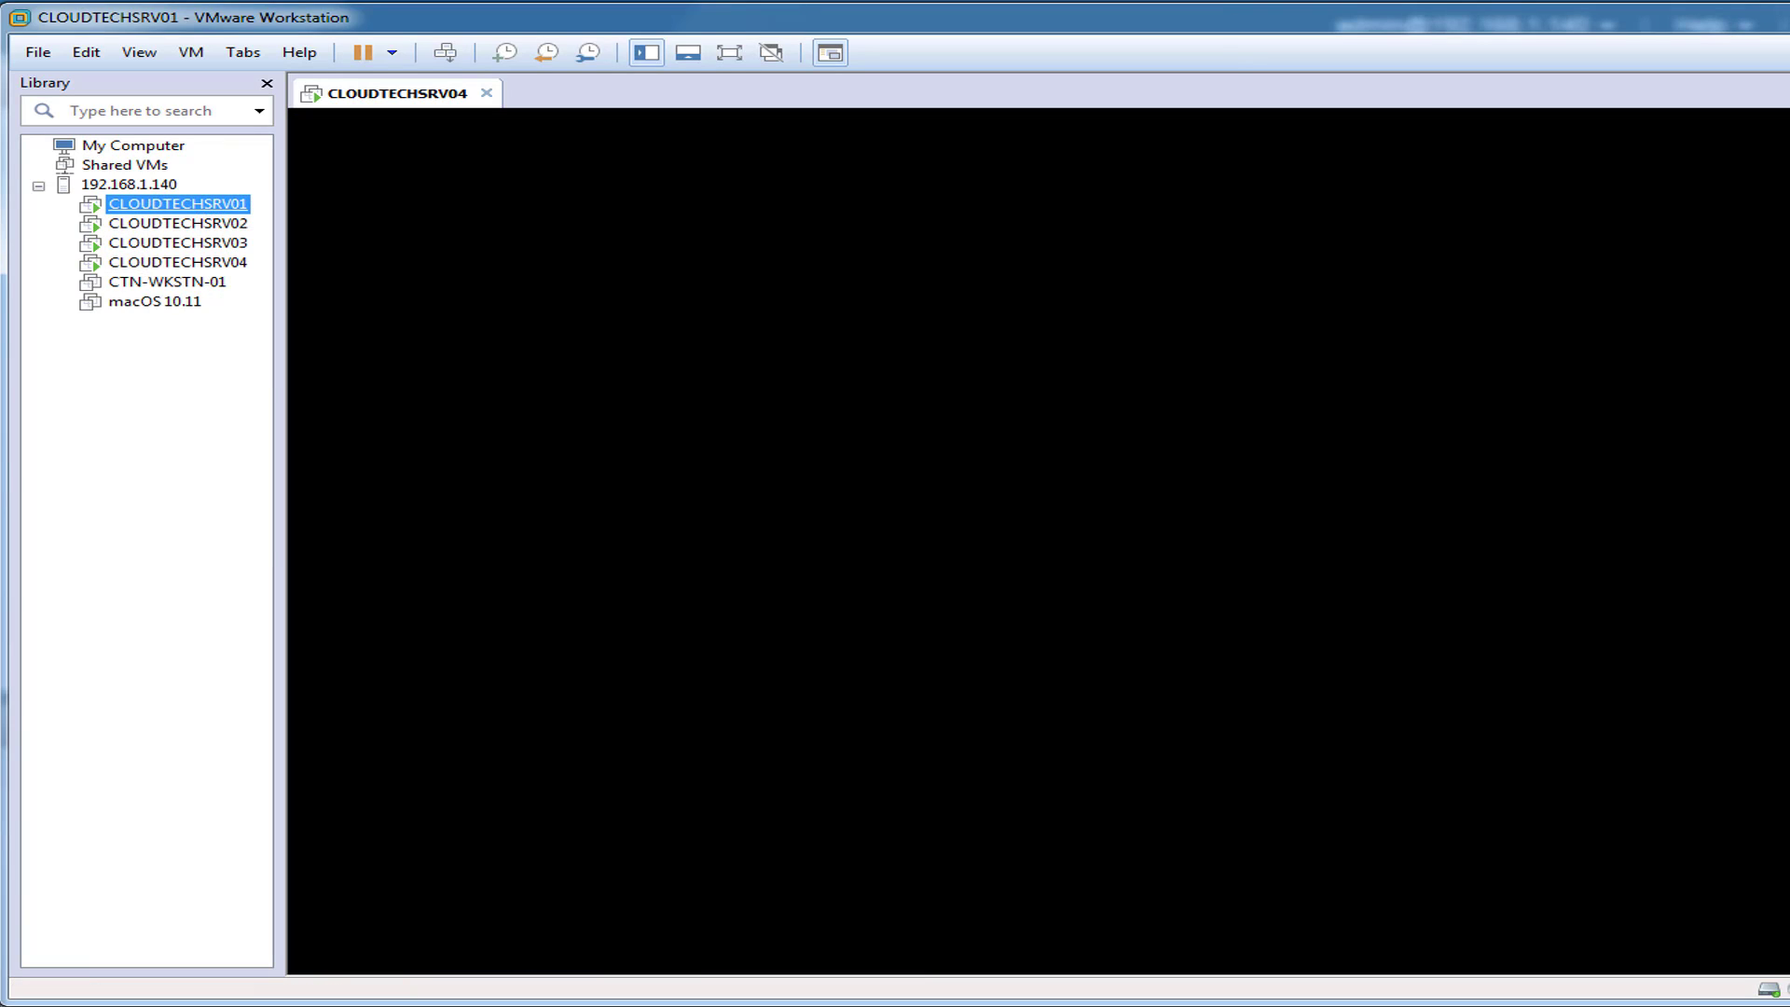
{"action": "right_click", "coordinate": [192, 240]}
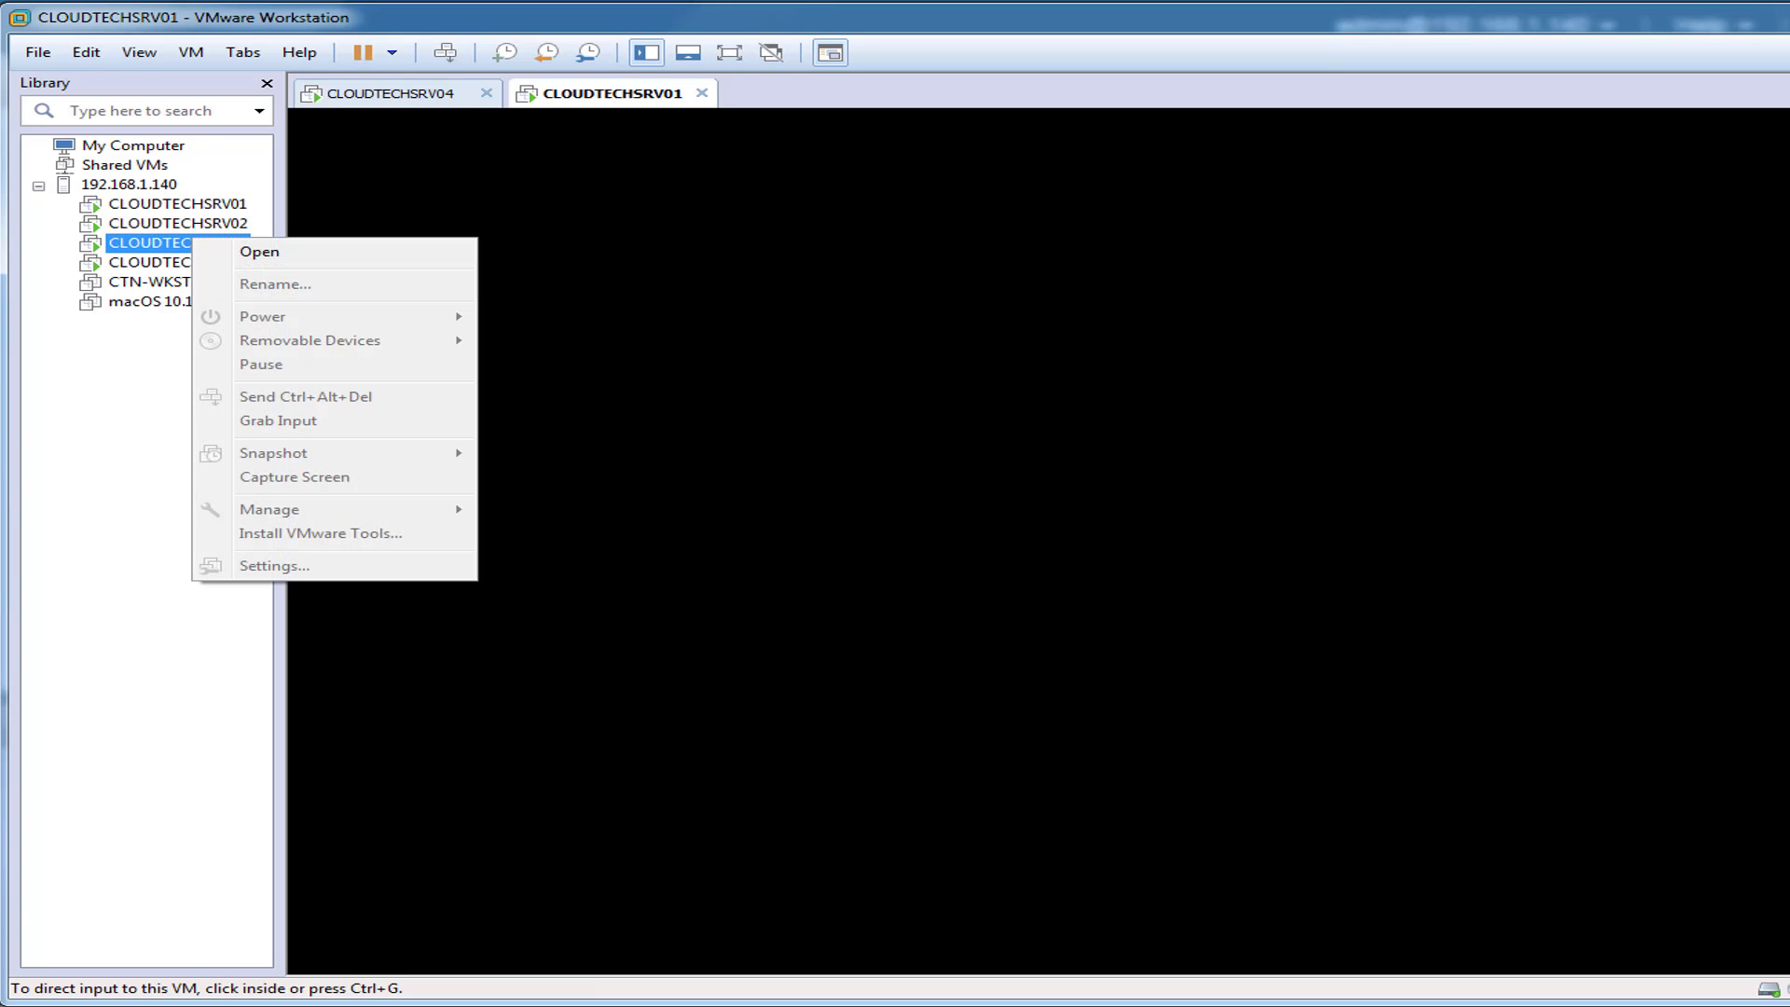
{"action": "left_click", "coordinate": [244, 252]}
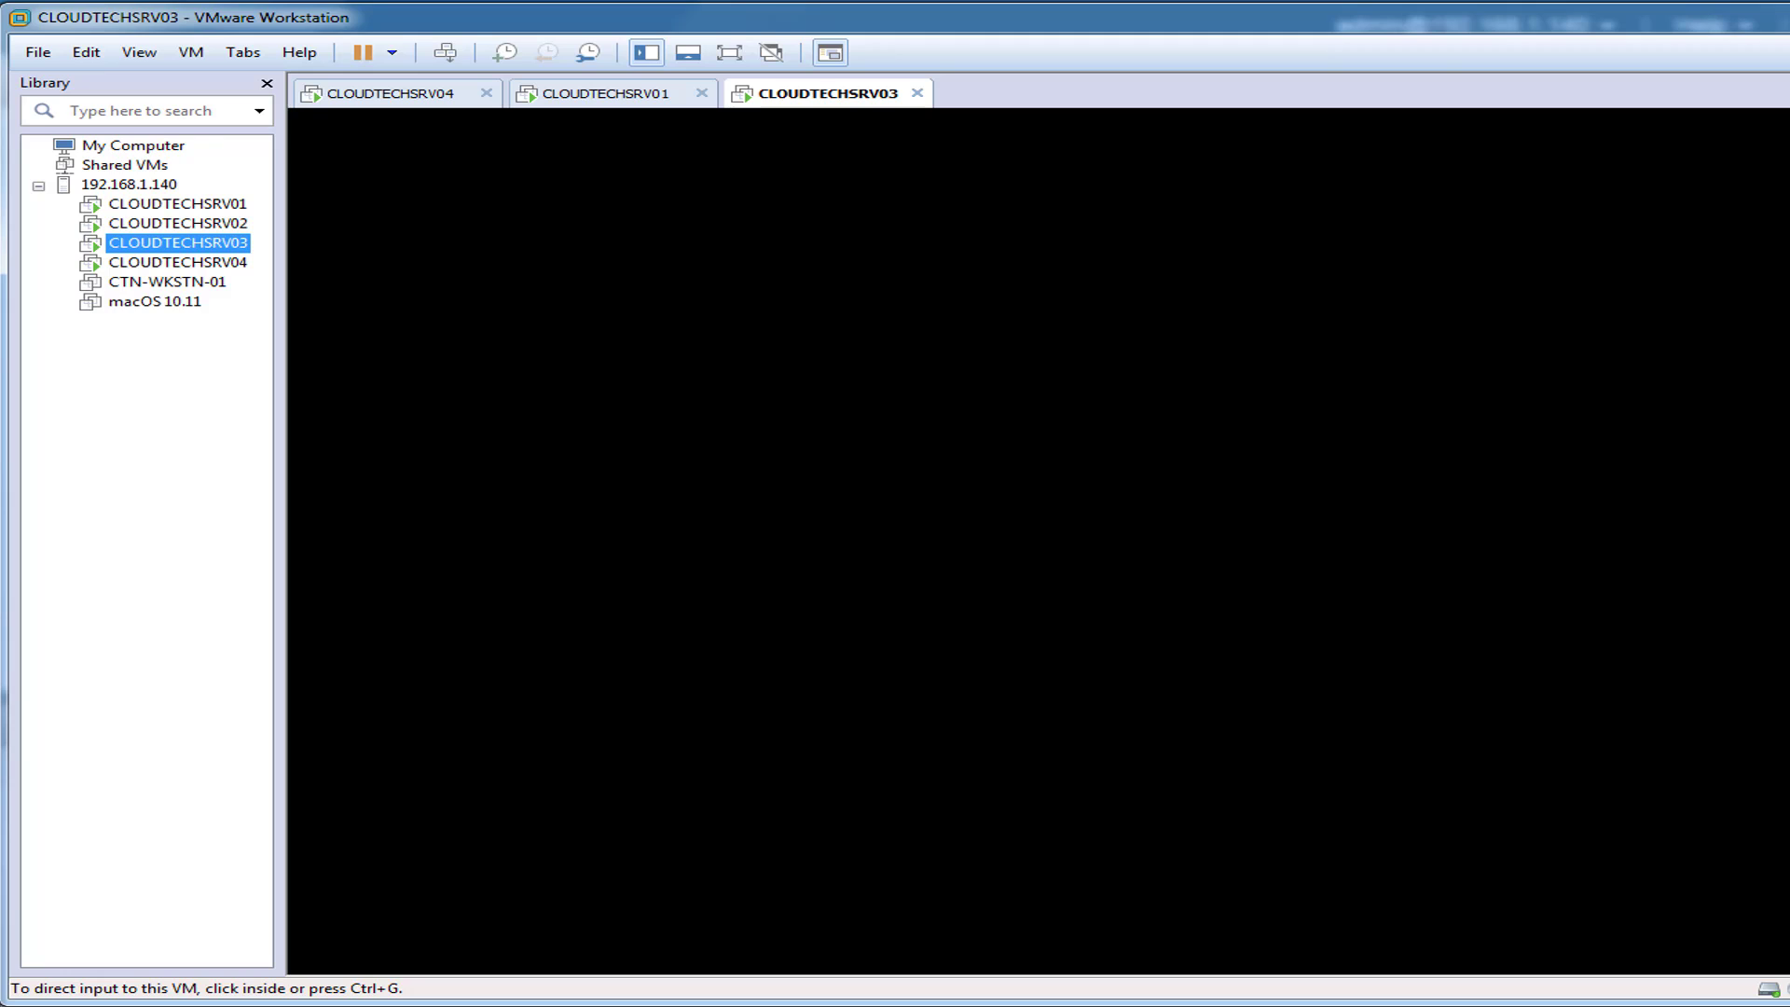
Step: Hide the Library, put CLOUDTECHSRV01 first and CLOUDTECHSRV04 last, and return to CLOUDTECHSRV04
{"action": "key", "text": "F9"}
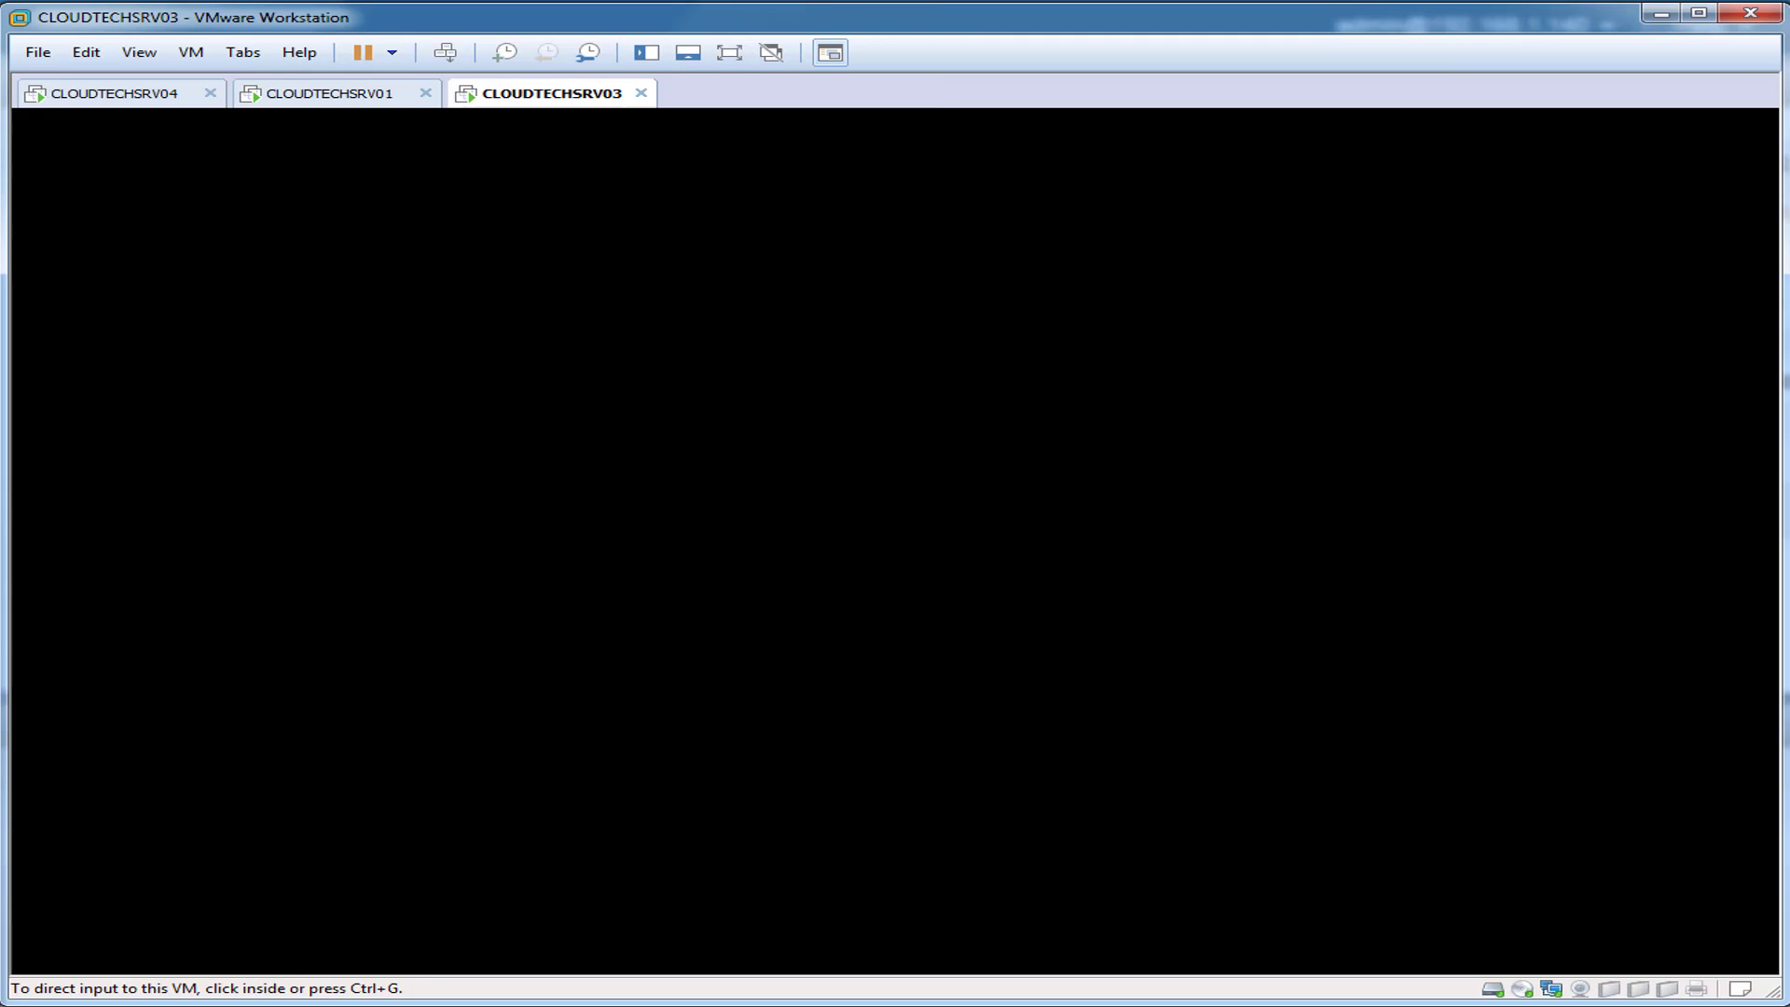
{"action": "left_click_drag", "start_coordinate": [329, 93], "coordinate": [121, 94]}
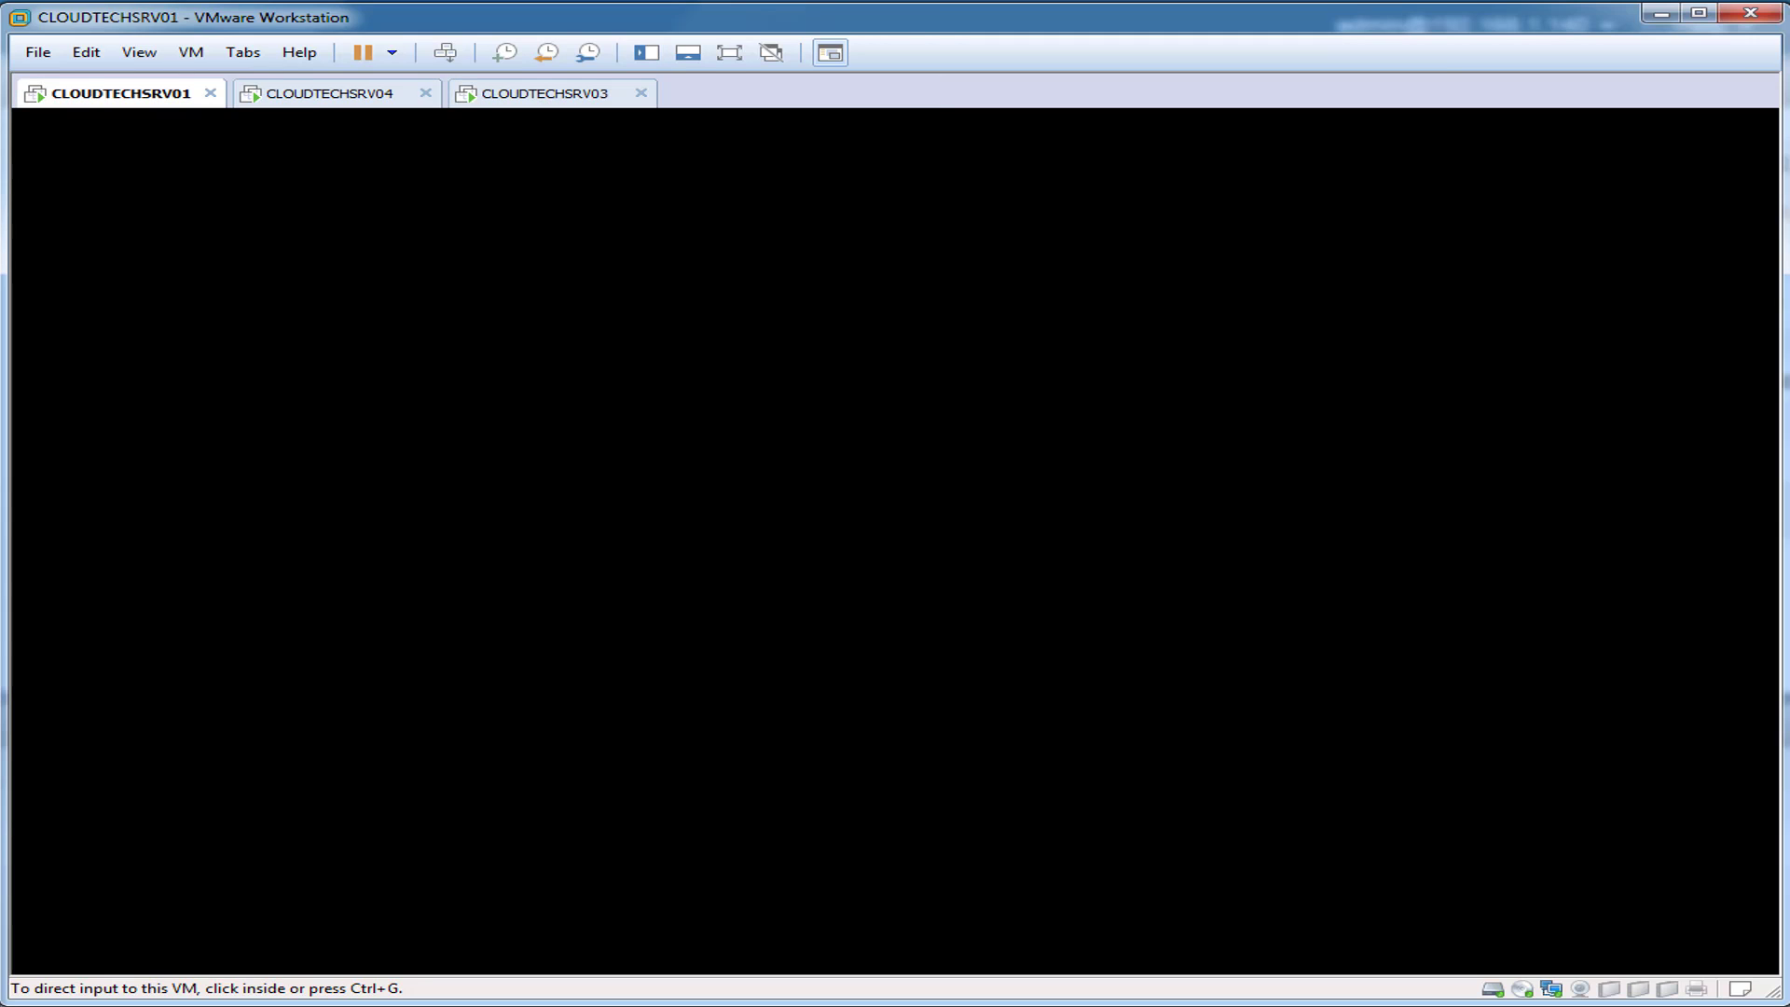
{"action": "left_click_drag", "start_coordinate": [329, 93], "coordinate": [550, 94]}
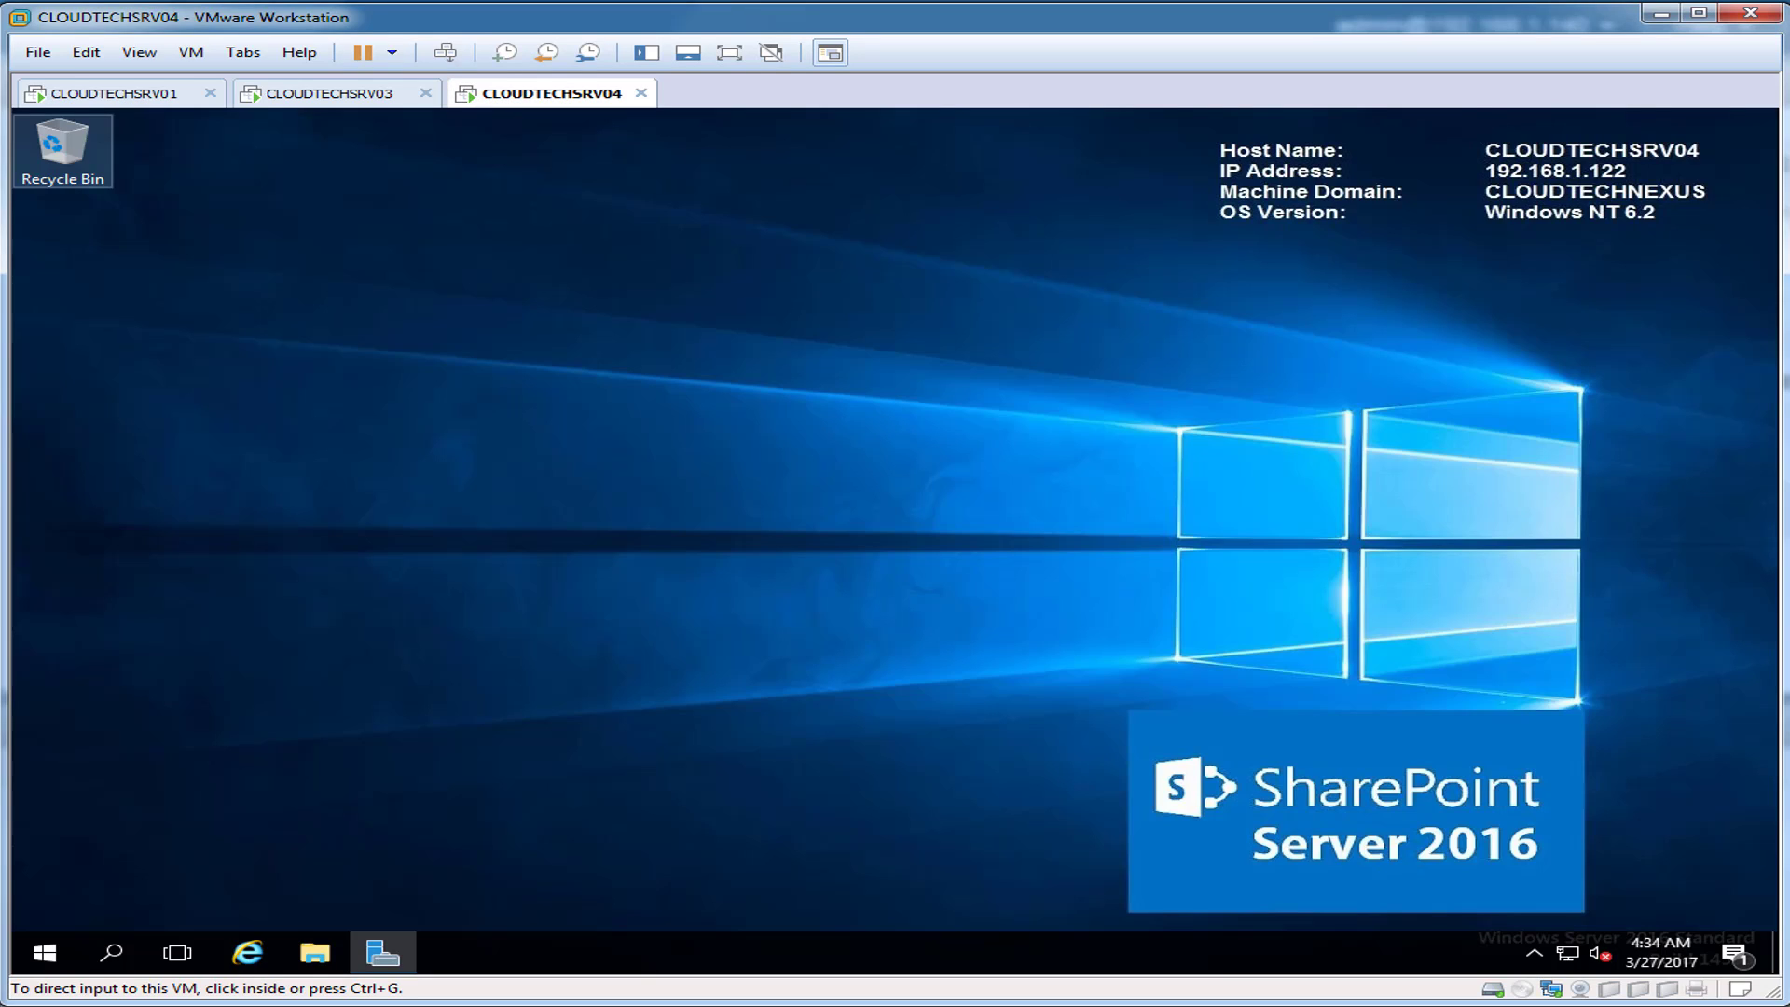
{"action": "left_click", "coordinate": [895, 519]}
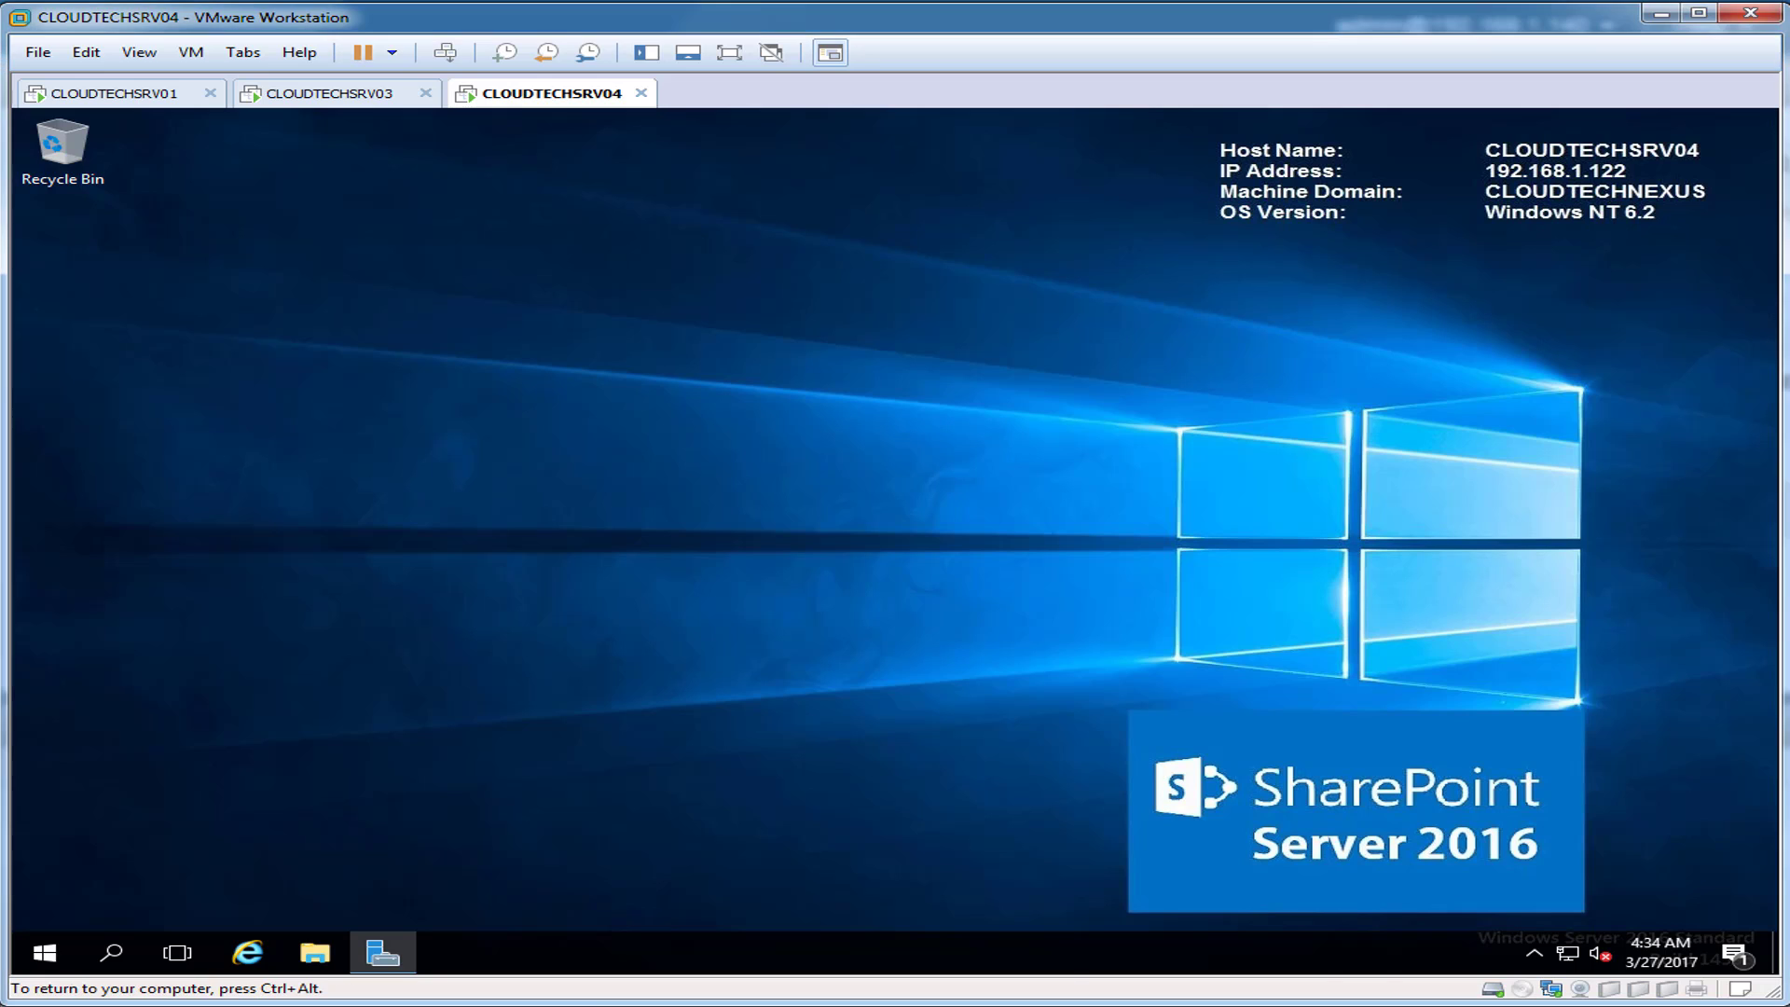
Step: On CLOUDTECHSRV04, turn Windows Firewall off for domain, private and public networks
{"action": "left_click", "coordinate": [112, 952]}
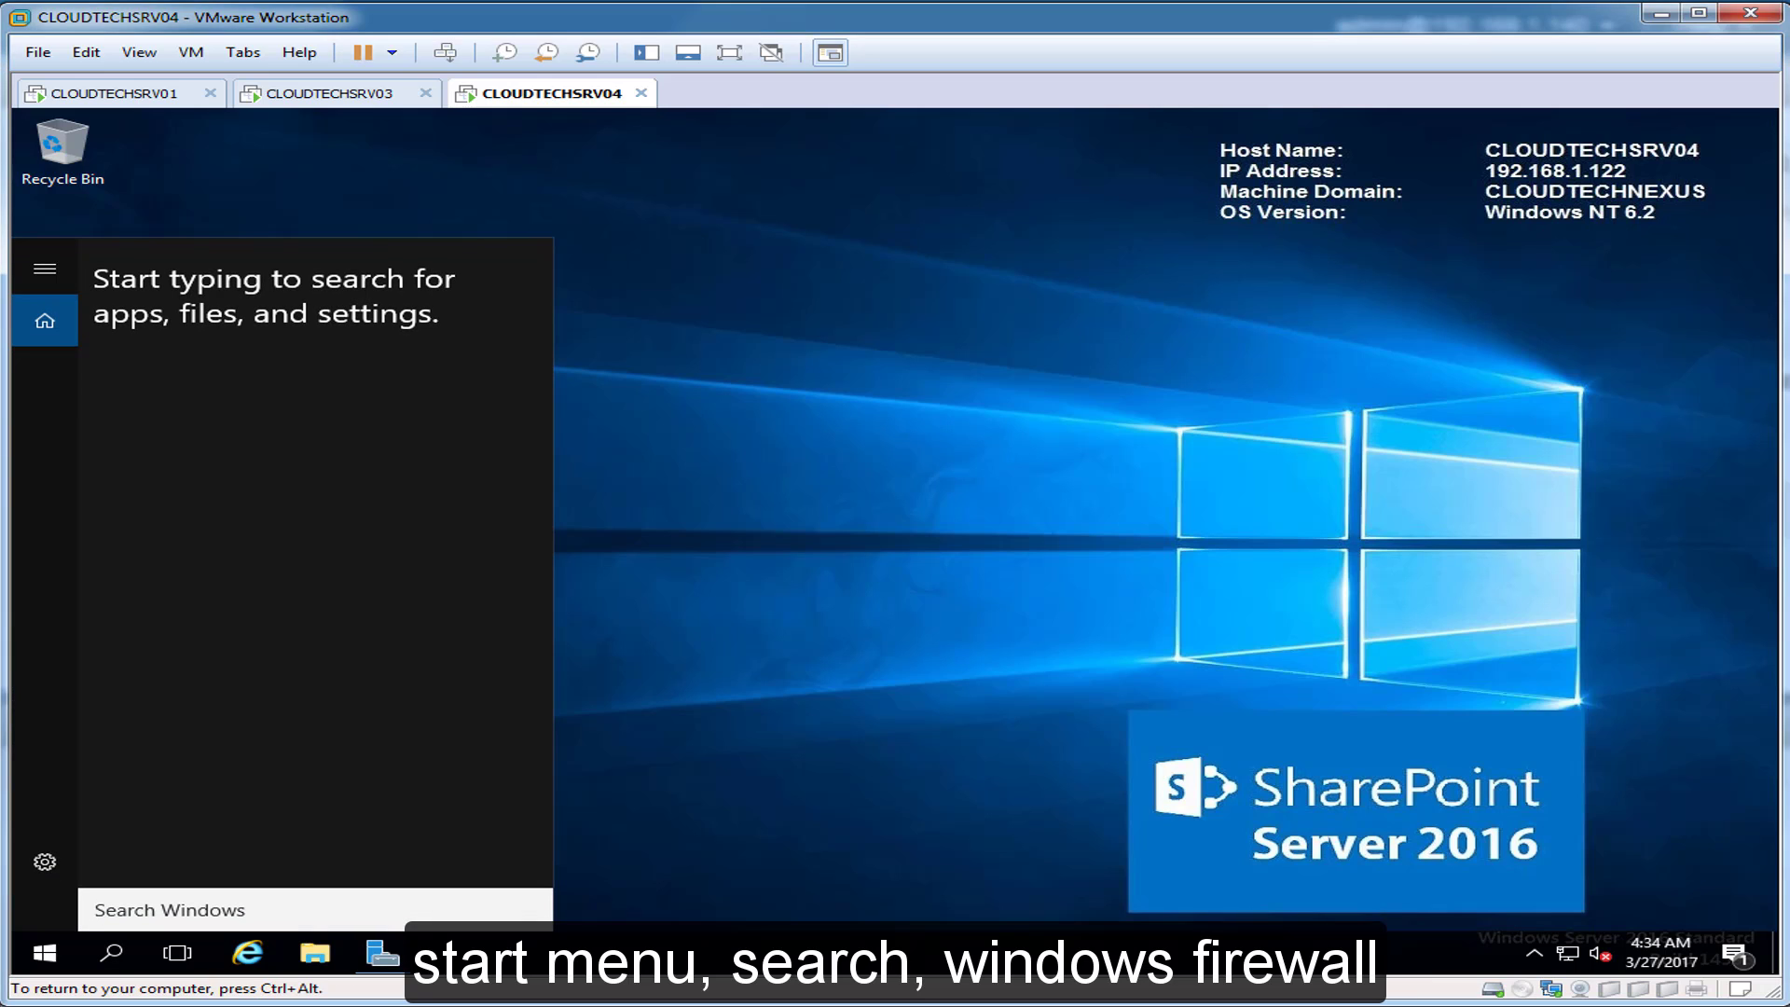
{"action": "type", "text": "windows "}
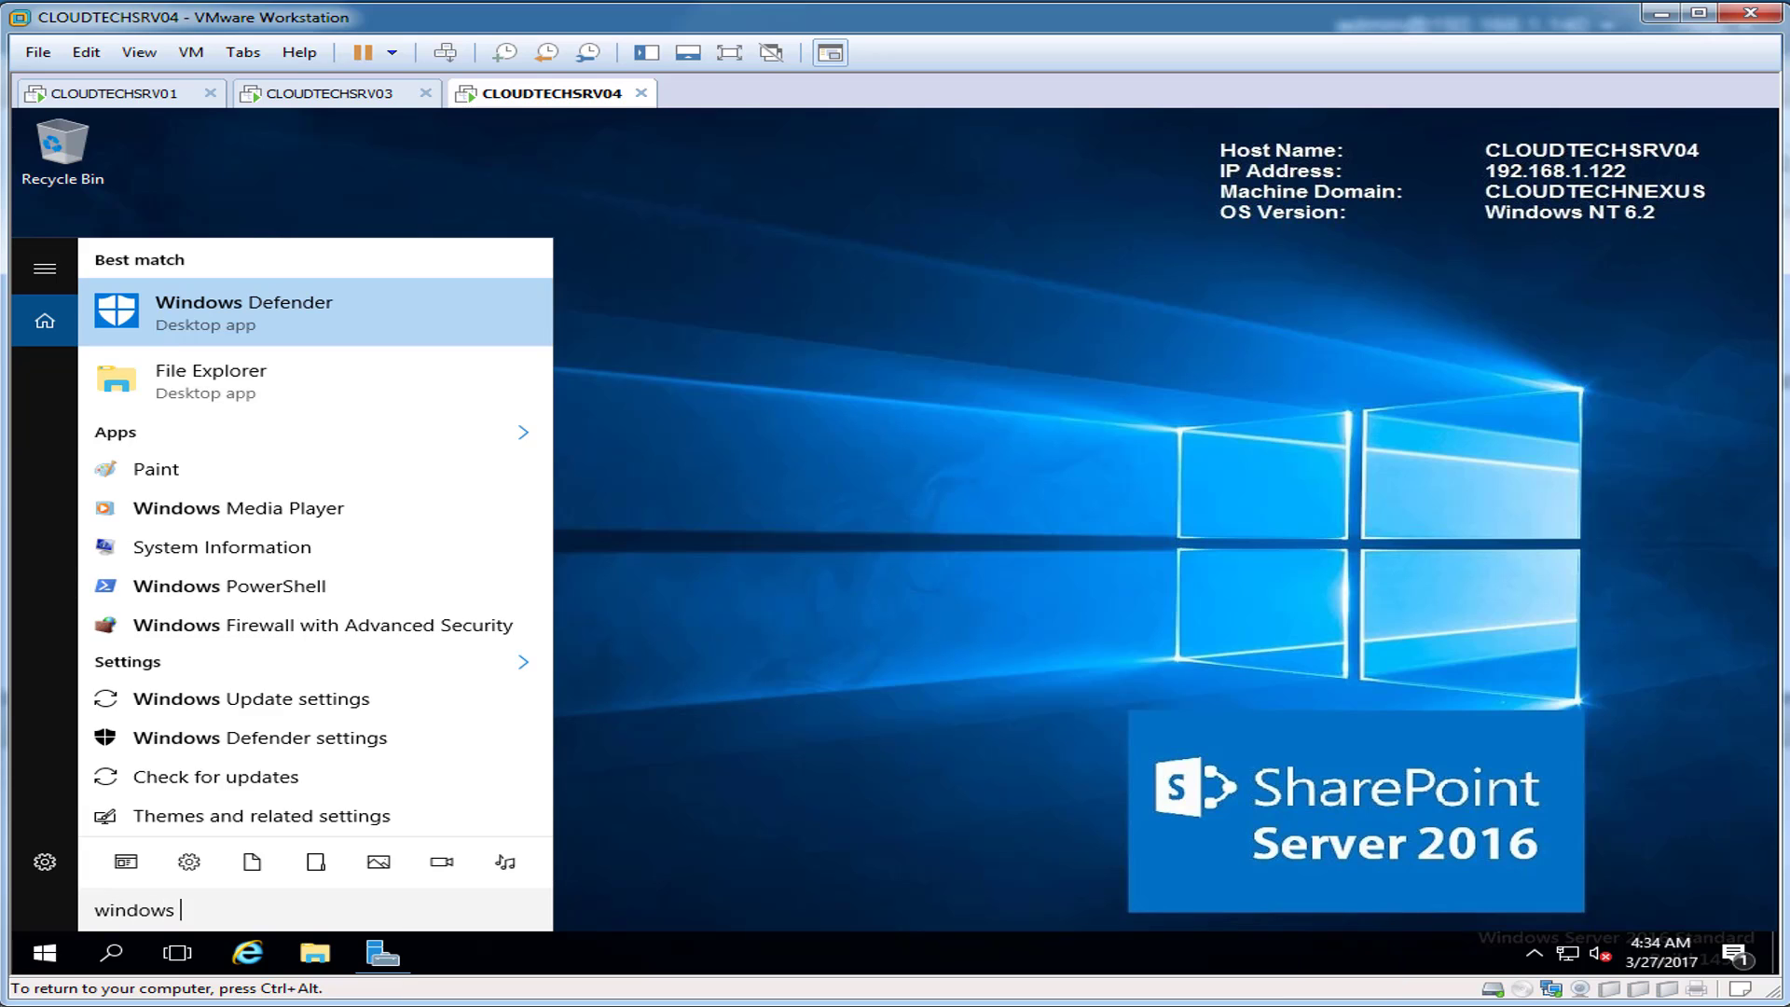
{"action": "type", "text": "firewall"}
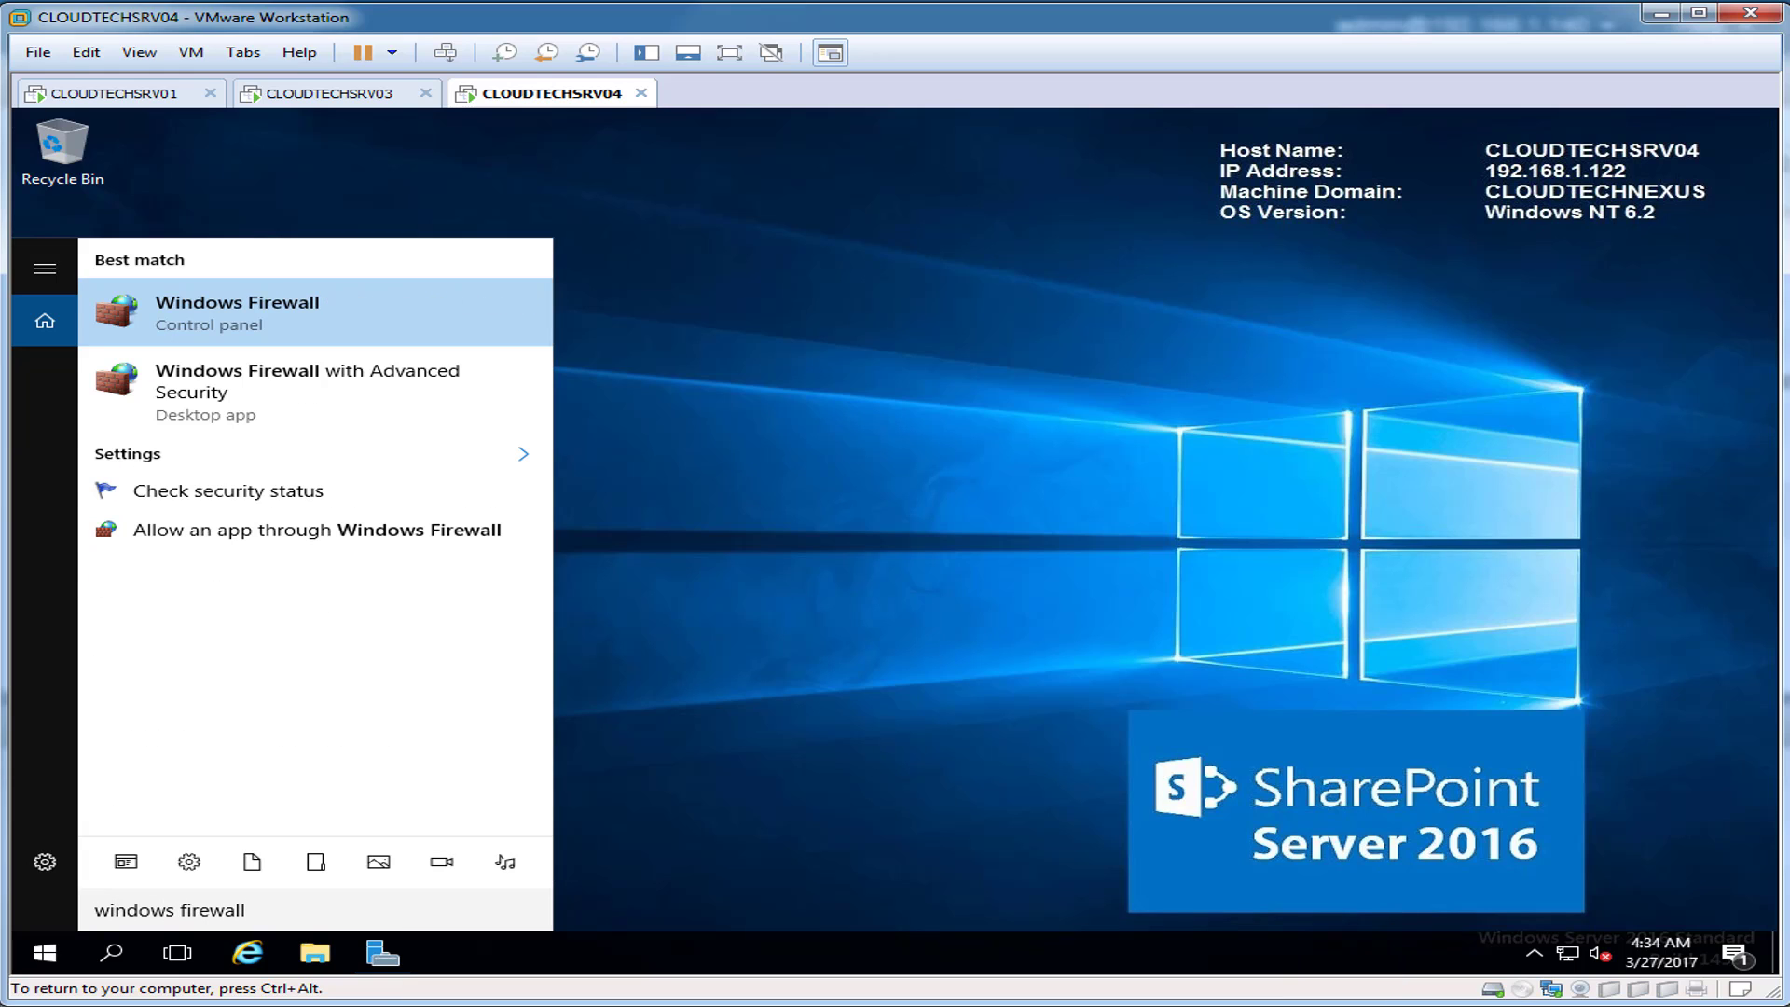
{"action": "key", "text": "Return"}
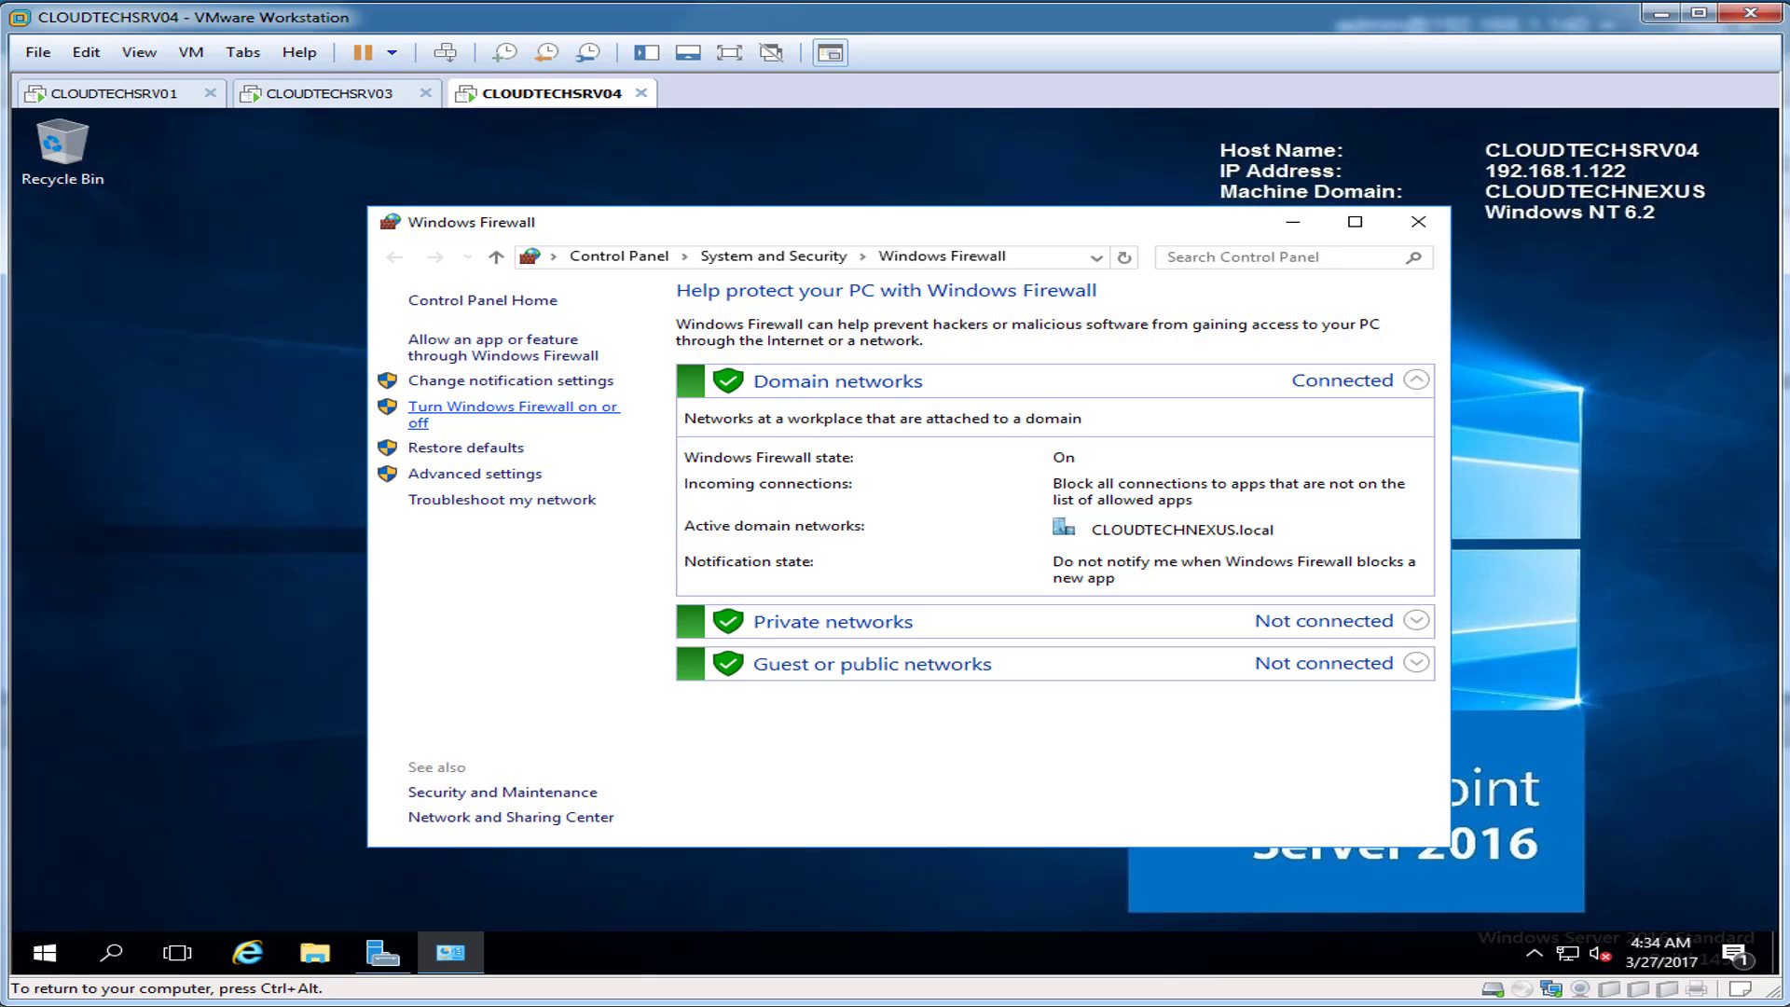
{"action": "left_click", "coordinate": [513, 408]}
{"action": "left_click", "coordinate": [592, 456]}
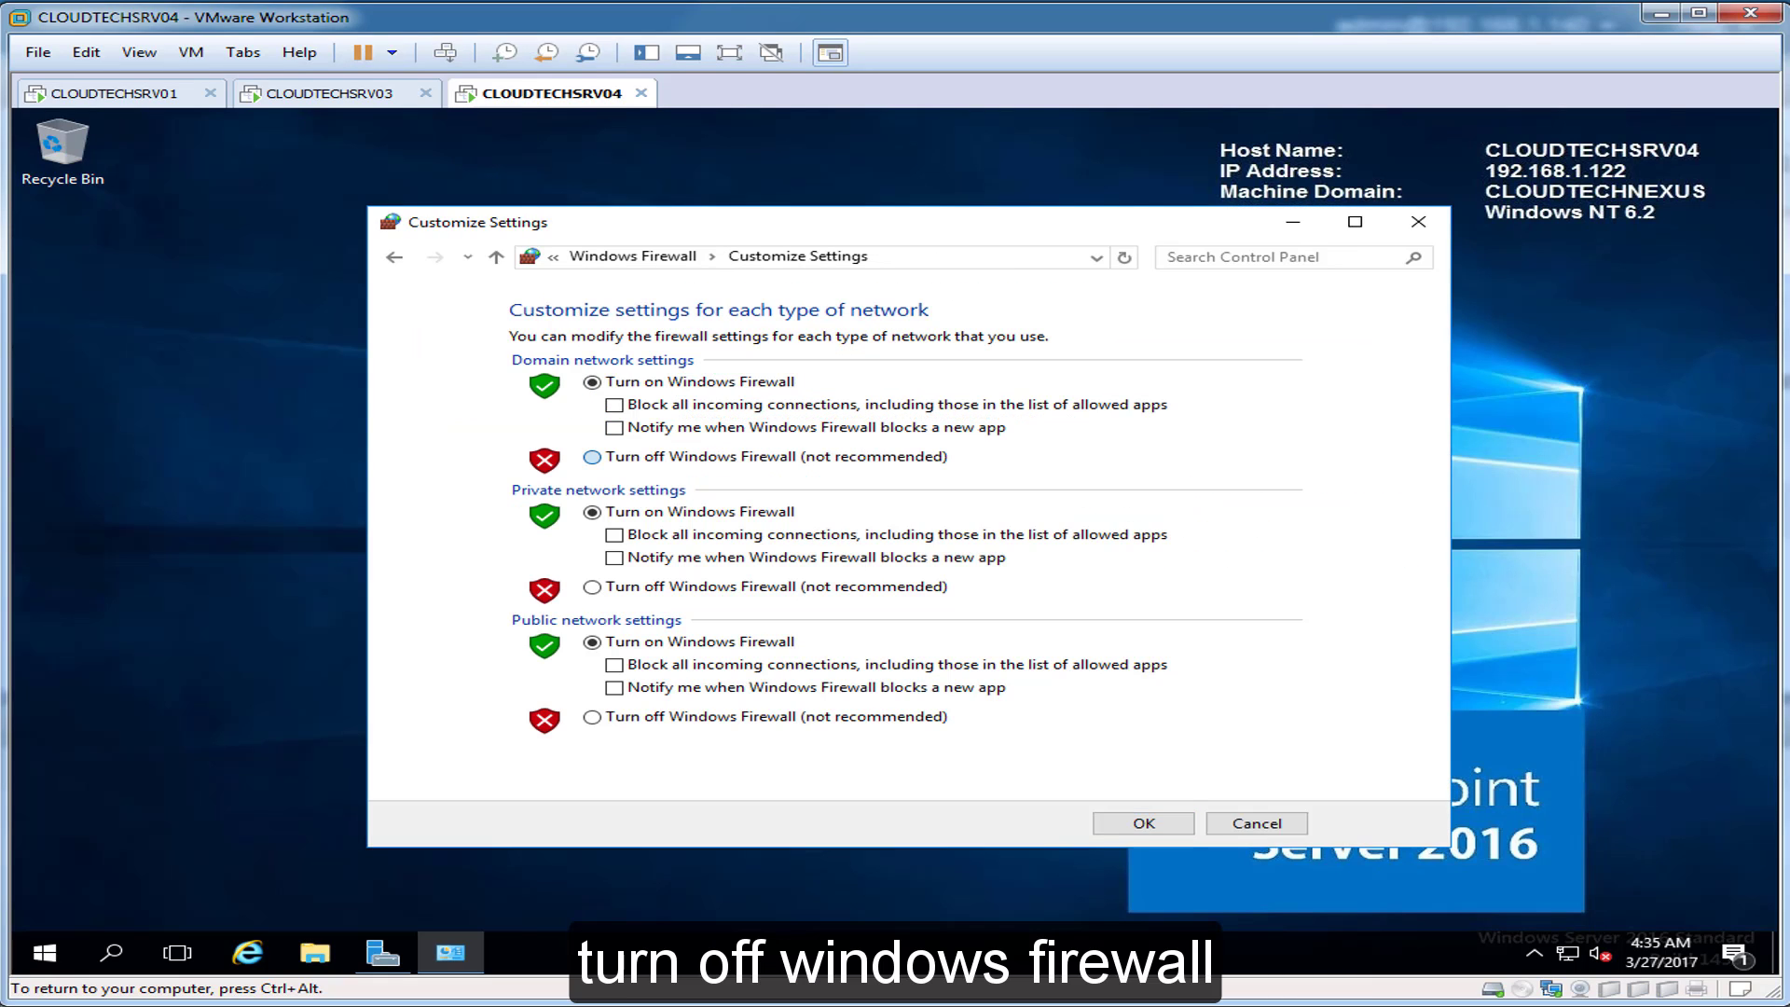
{"action": "left_click", "coordinate": [592, 587]}
{"action": "left_click", "coordinate": [592, 717]}
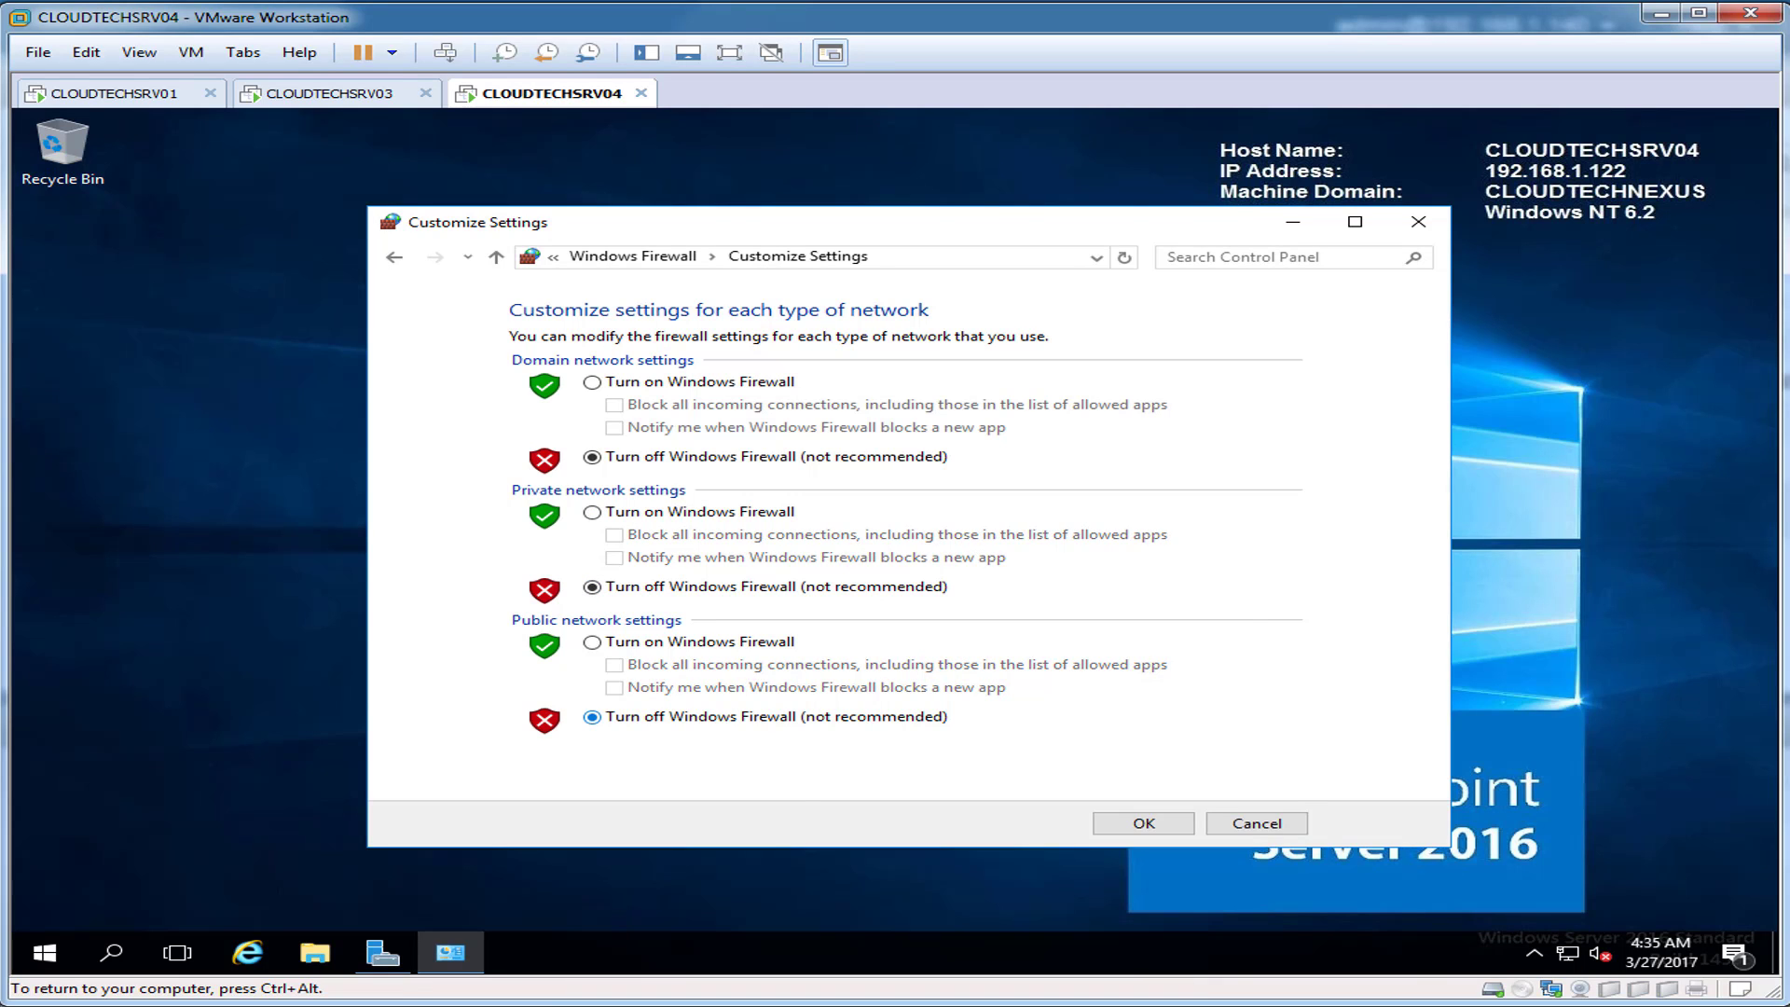
{"action": "left_click", "coordinate": [1143, 823]}
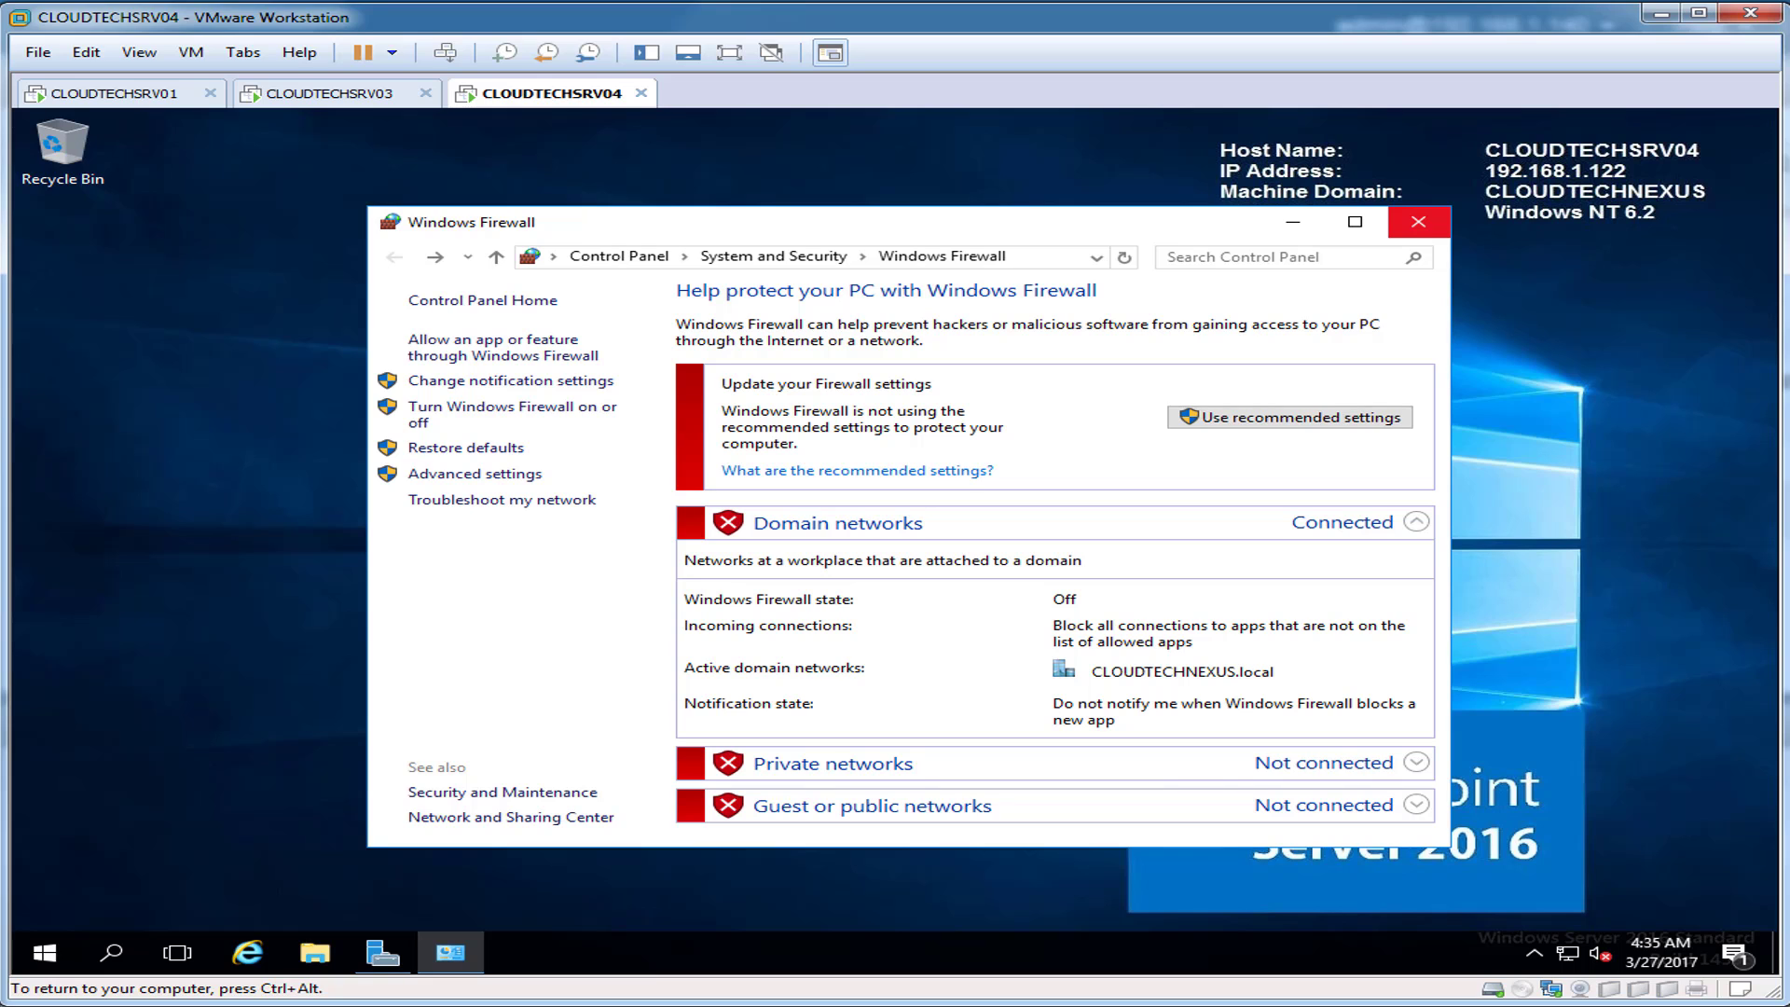
{"action": "left_click", "coordinate": [1418, 220]}
Step: Switch to CLOUDTECHSRV03 and sign in with the account password
{"action": "left_click", "coordinate": [329, 94]}
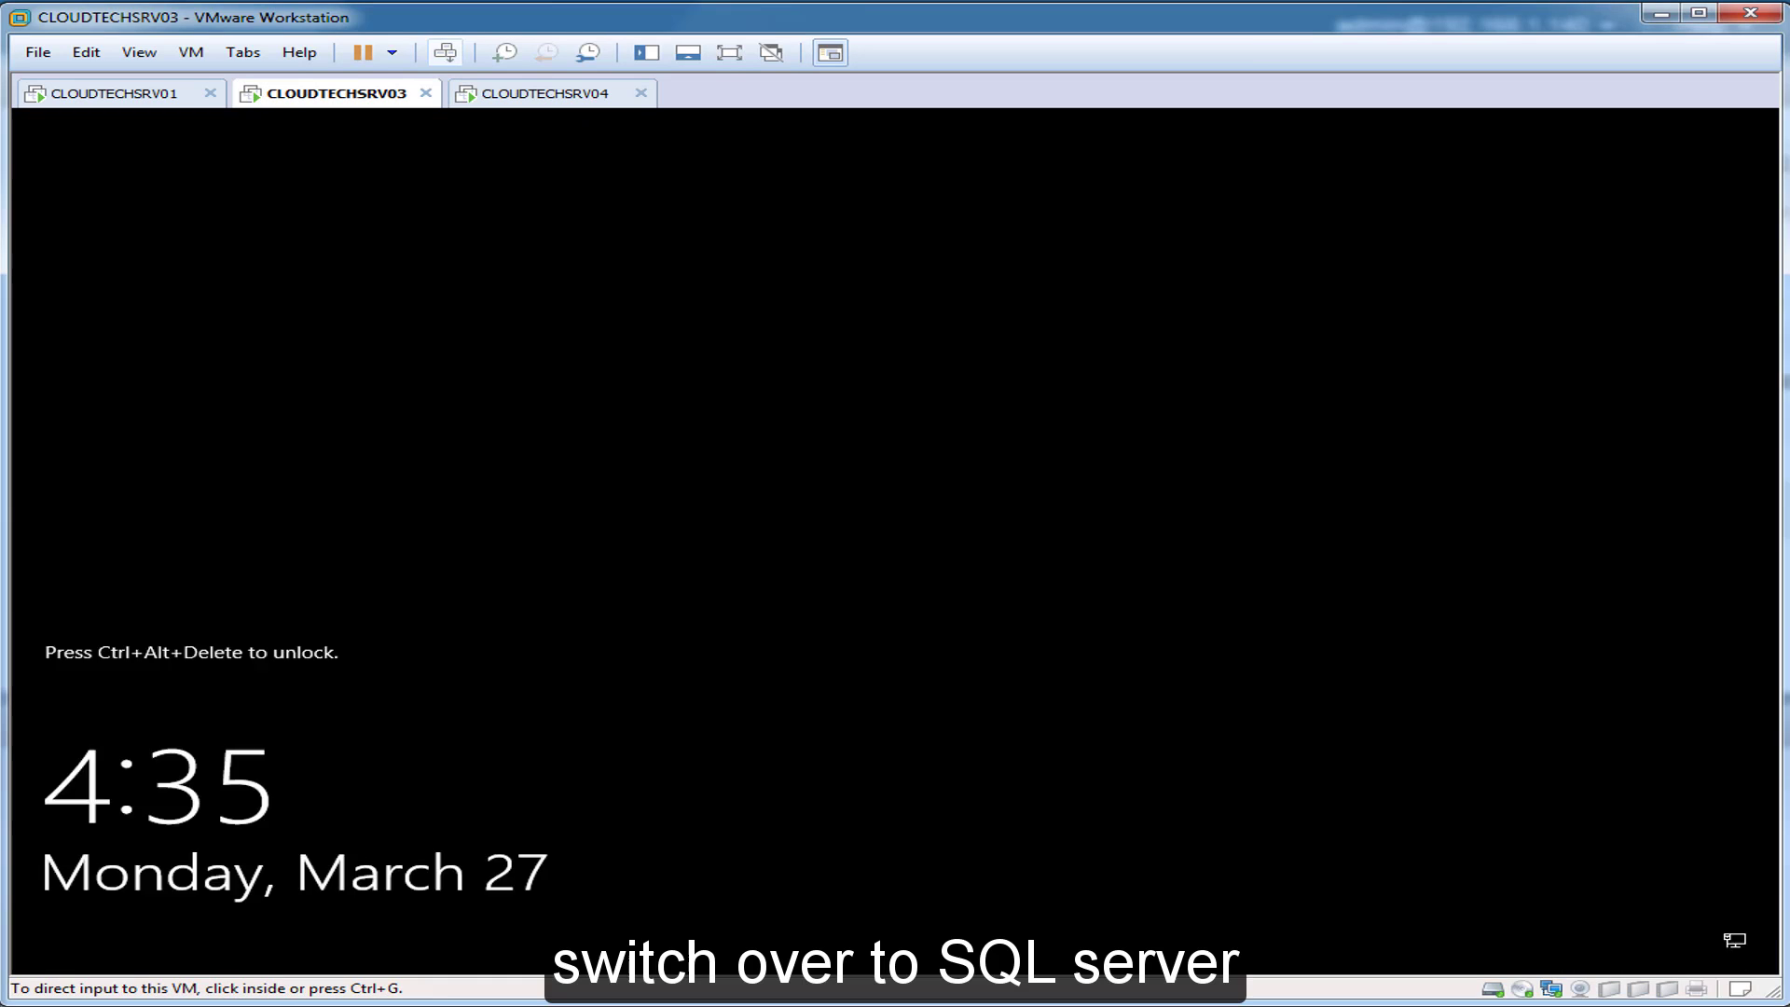
{"action": "left_click", "coordinate": [446, 53]}
{"action": "left_click", "coordinate": [873, 632]}
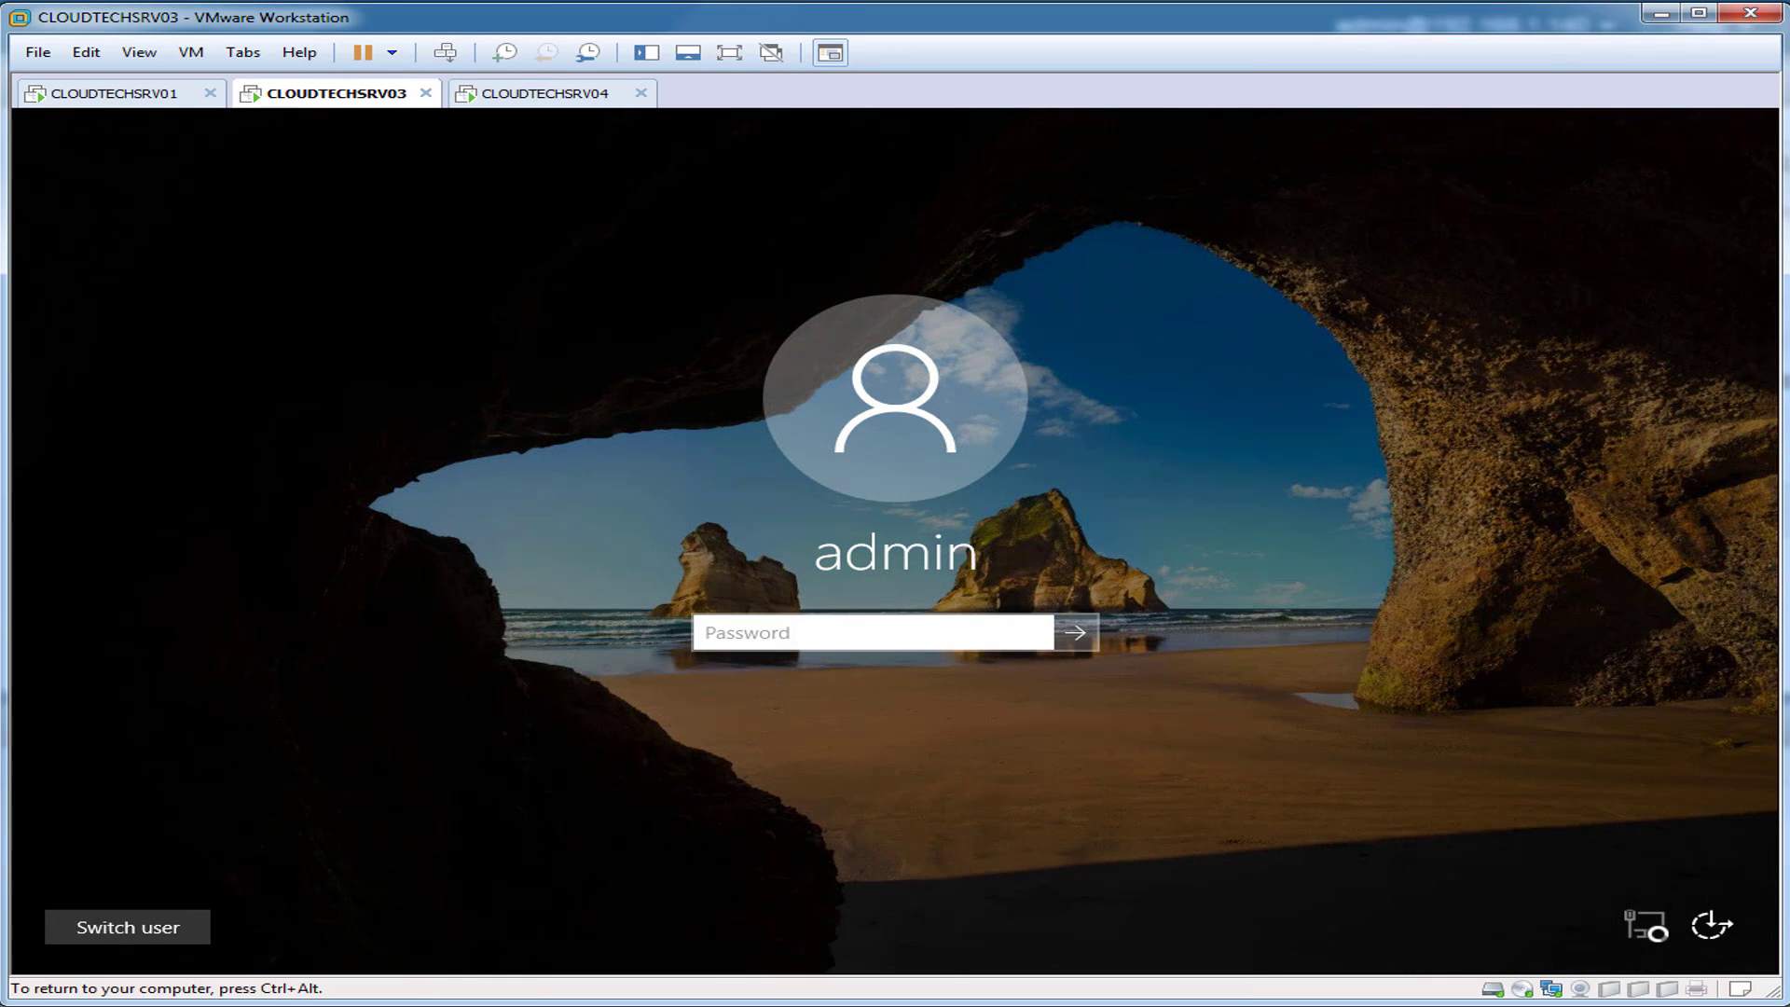
{"action": "type", "text": "******"}
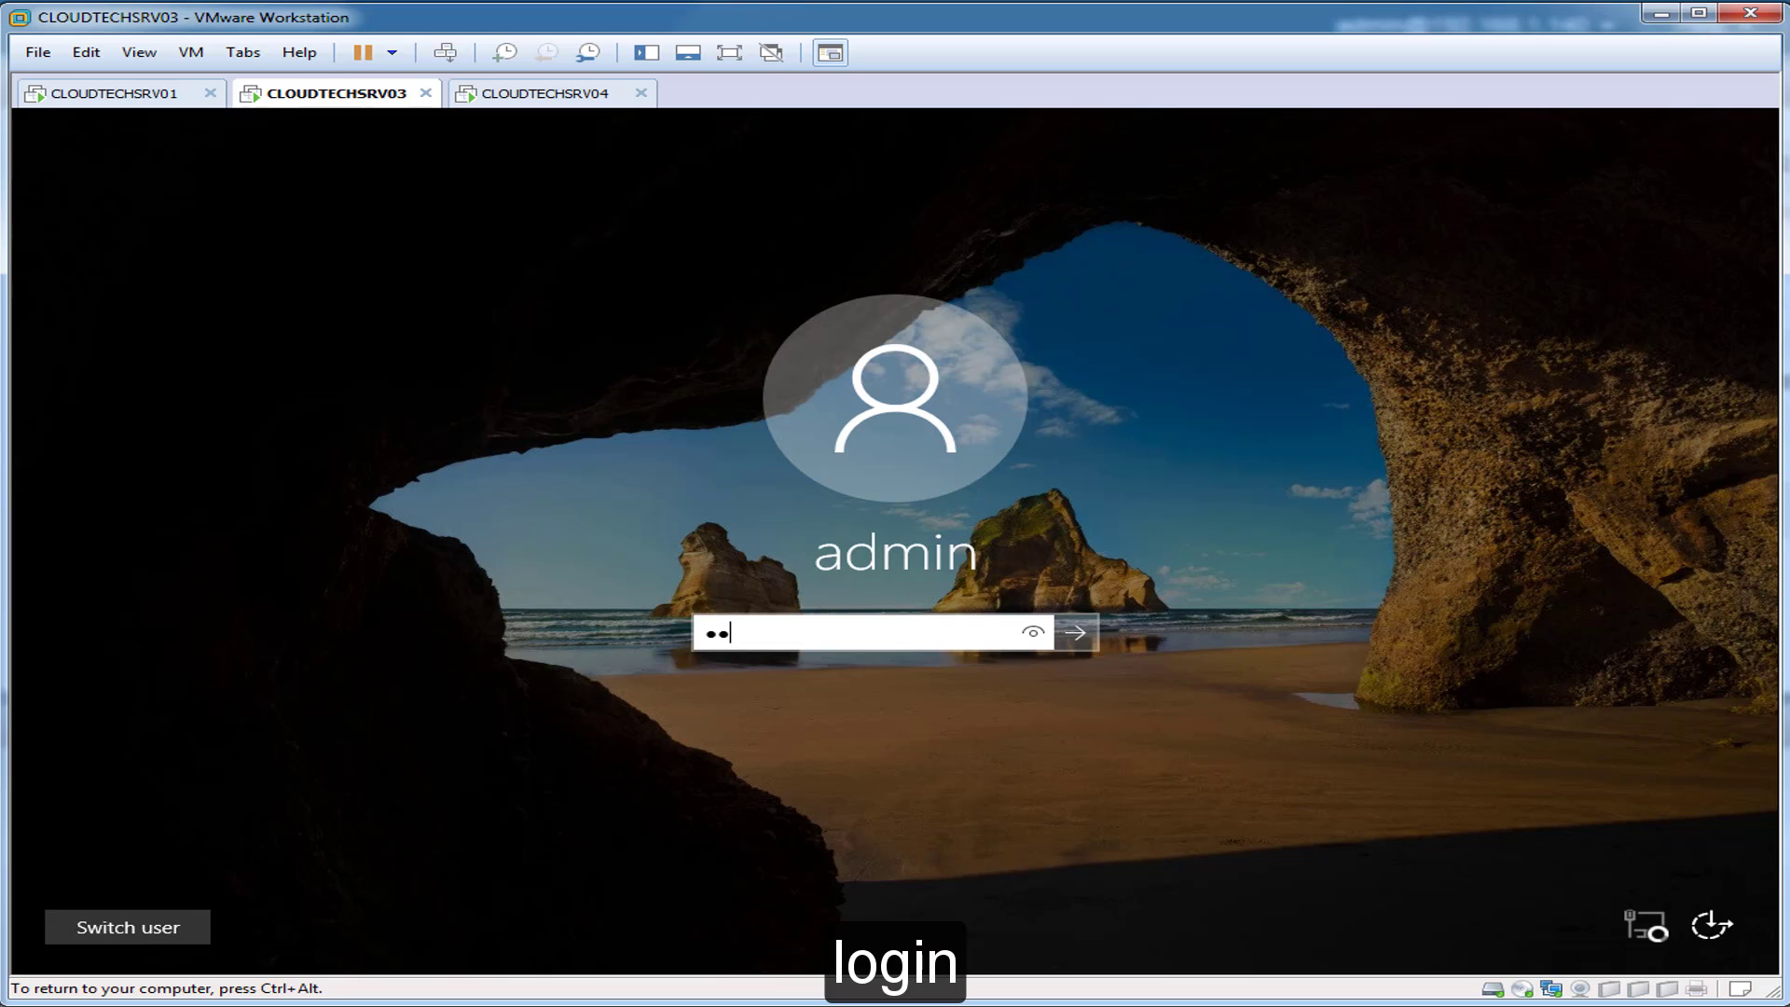
{"action": "type", "text": "****"}
{"action": "key", "text": "Return"}
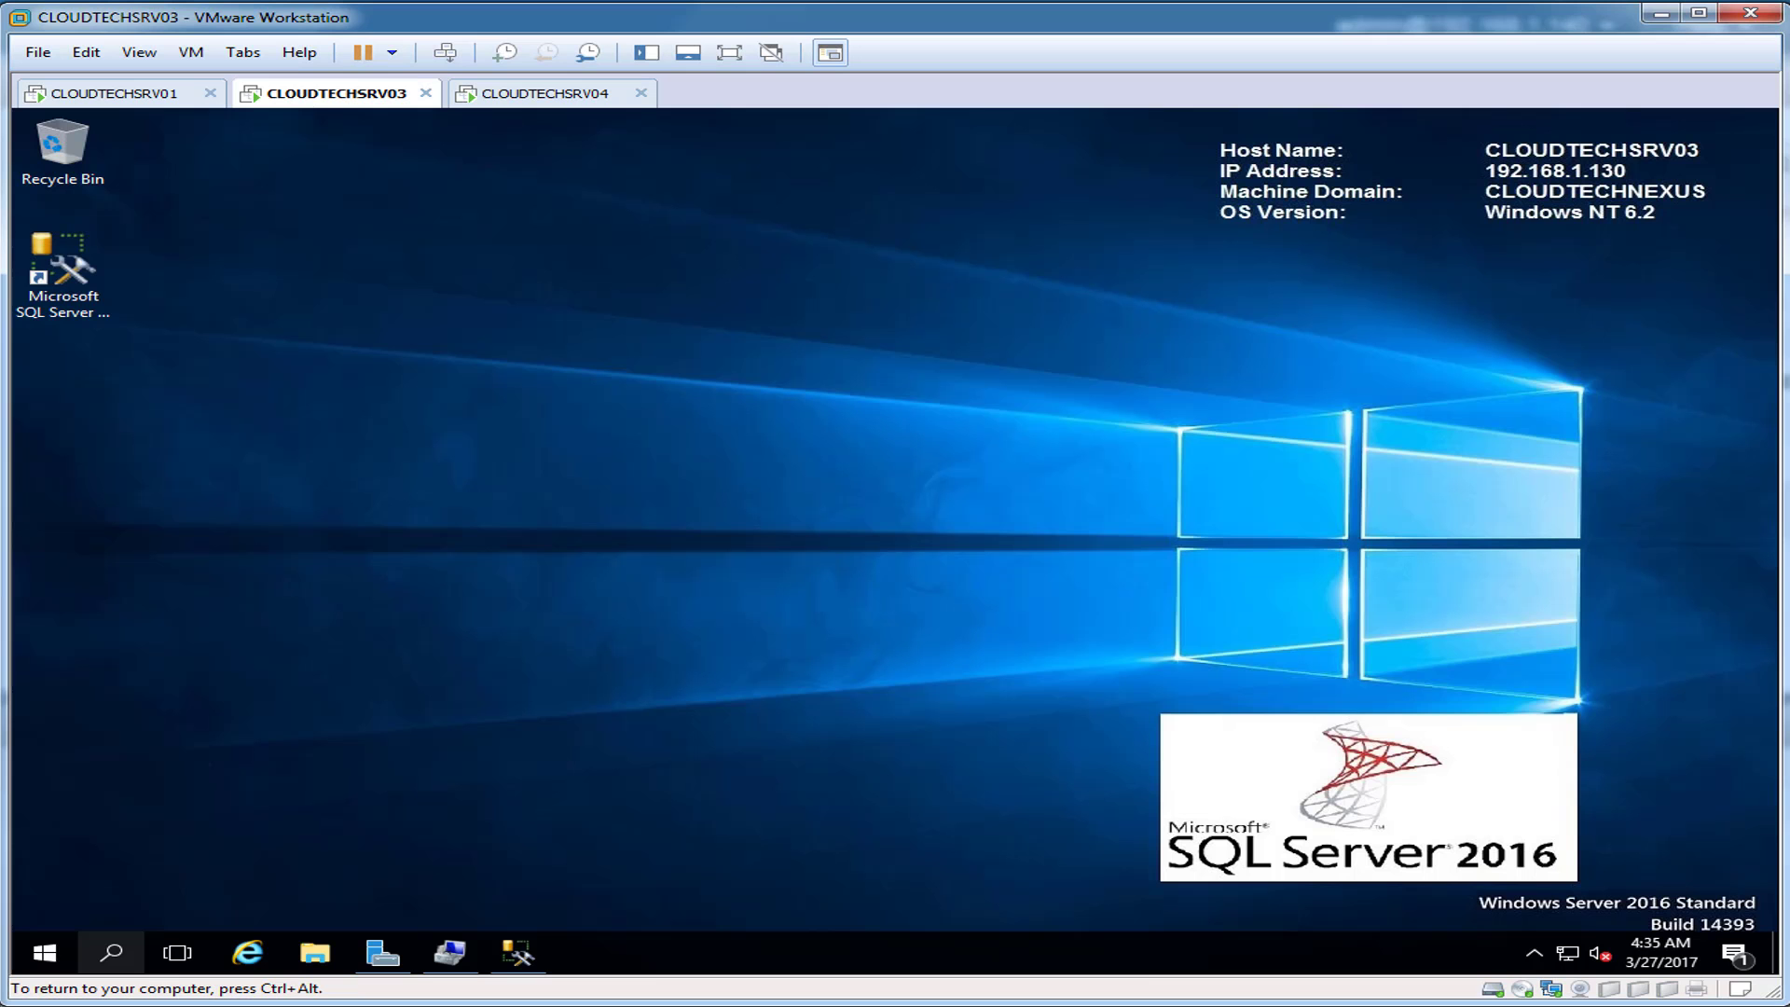
Step: Check that Windows Firewall is off on CLOUDTECHSRV03, then go back to CLOUDTECHSRV04
{"action": "left_click", "coordinate": [111, 953]}
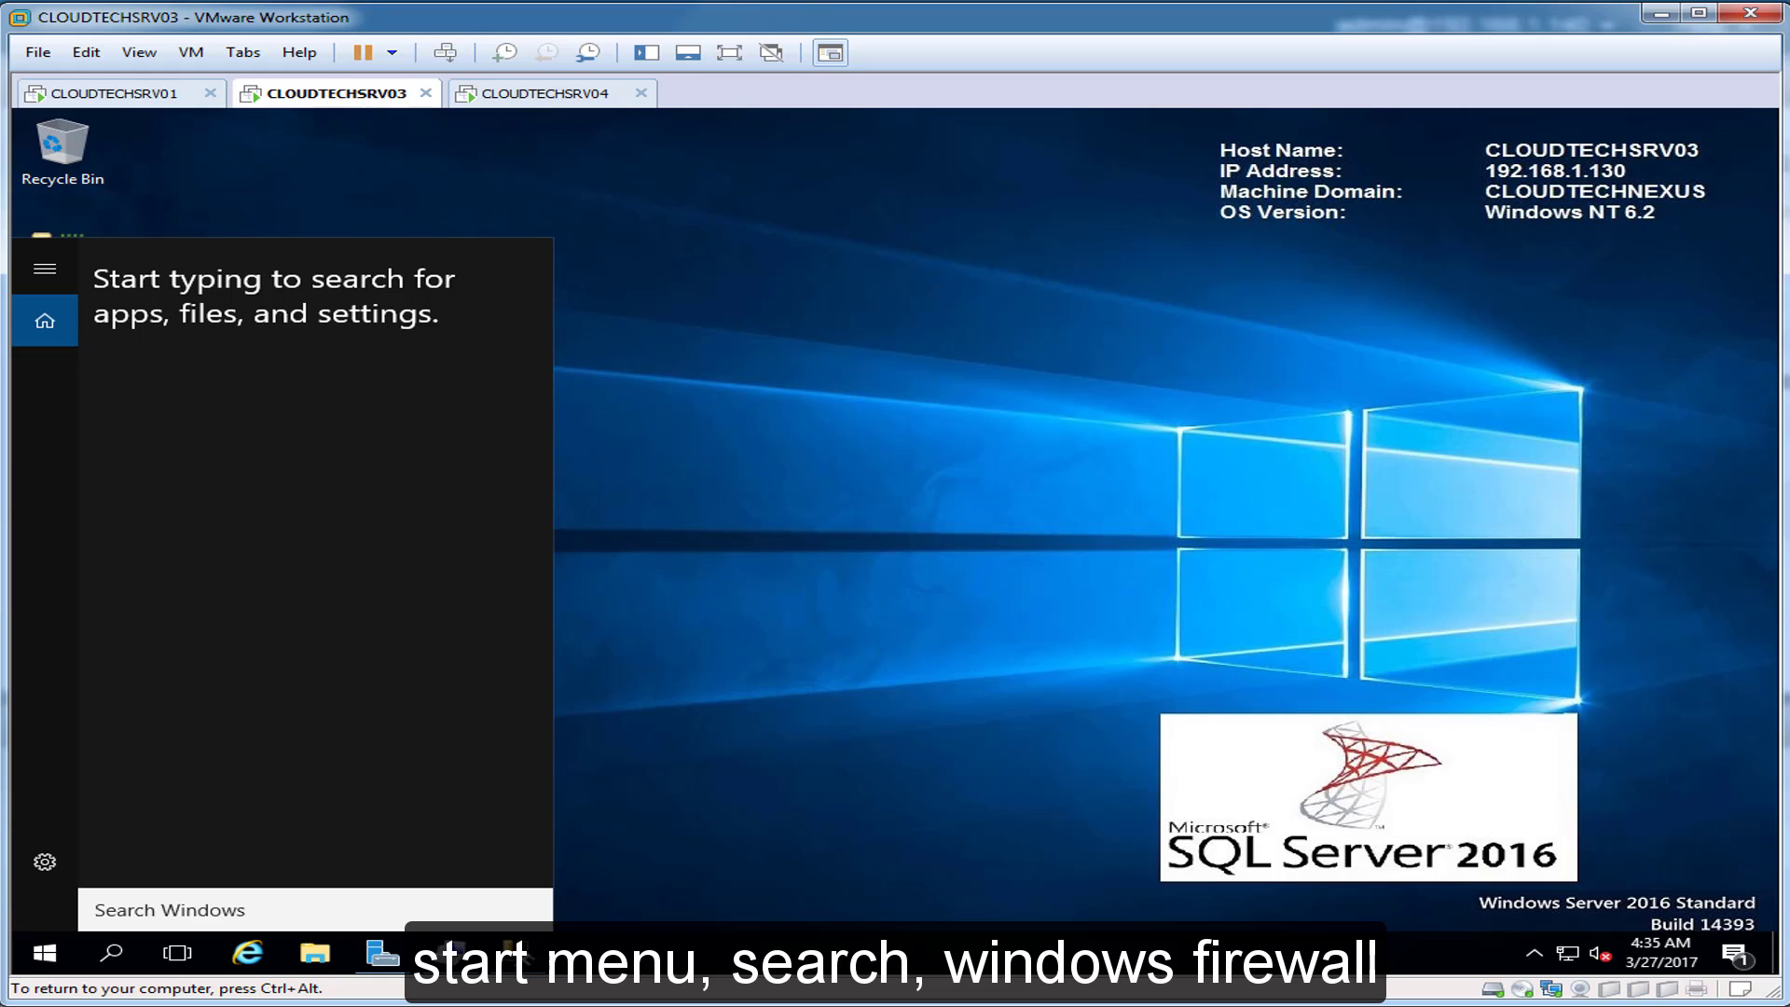
{"action": "type", "text": "windows "}
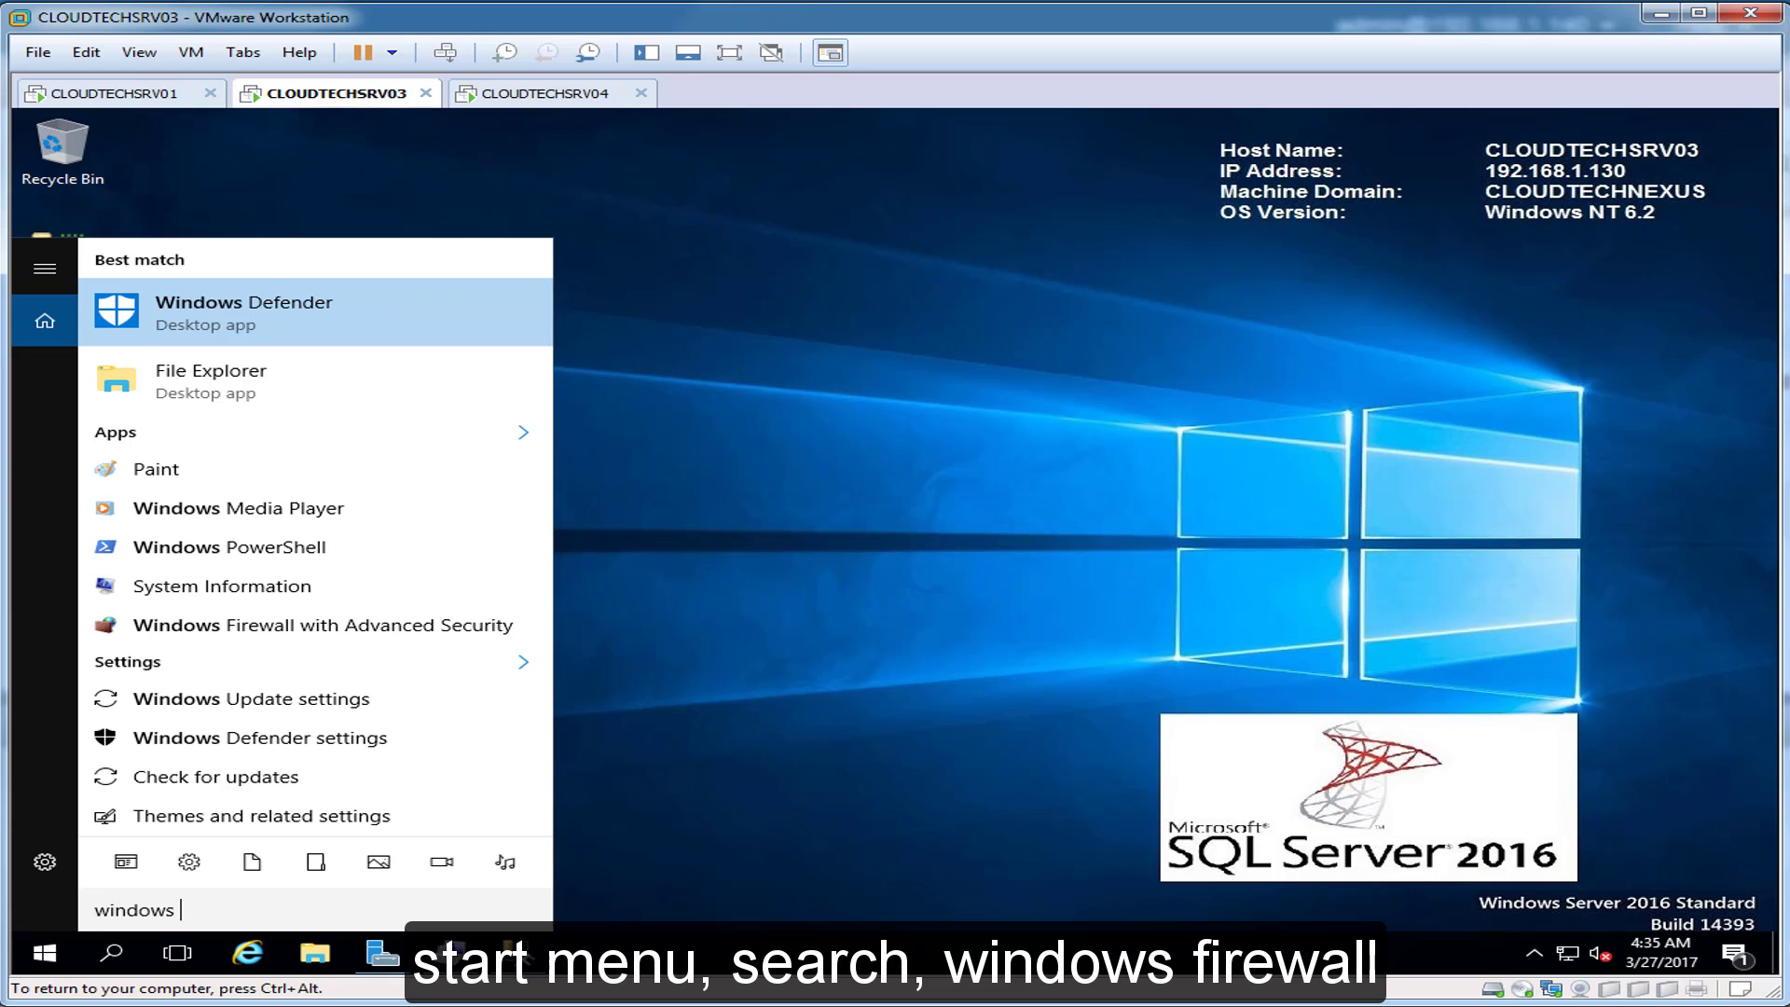
{"action": "type", "text": "firewall"}
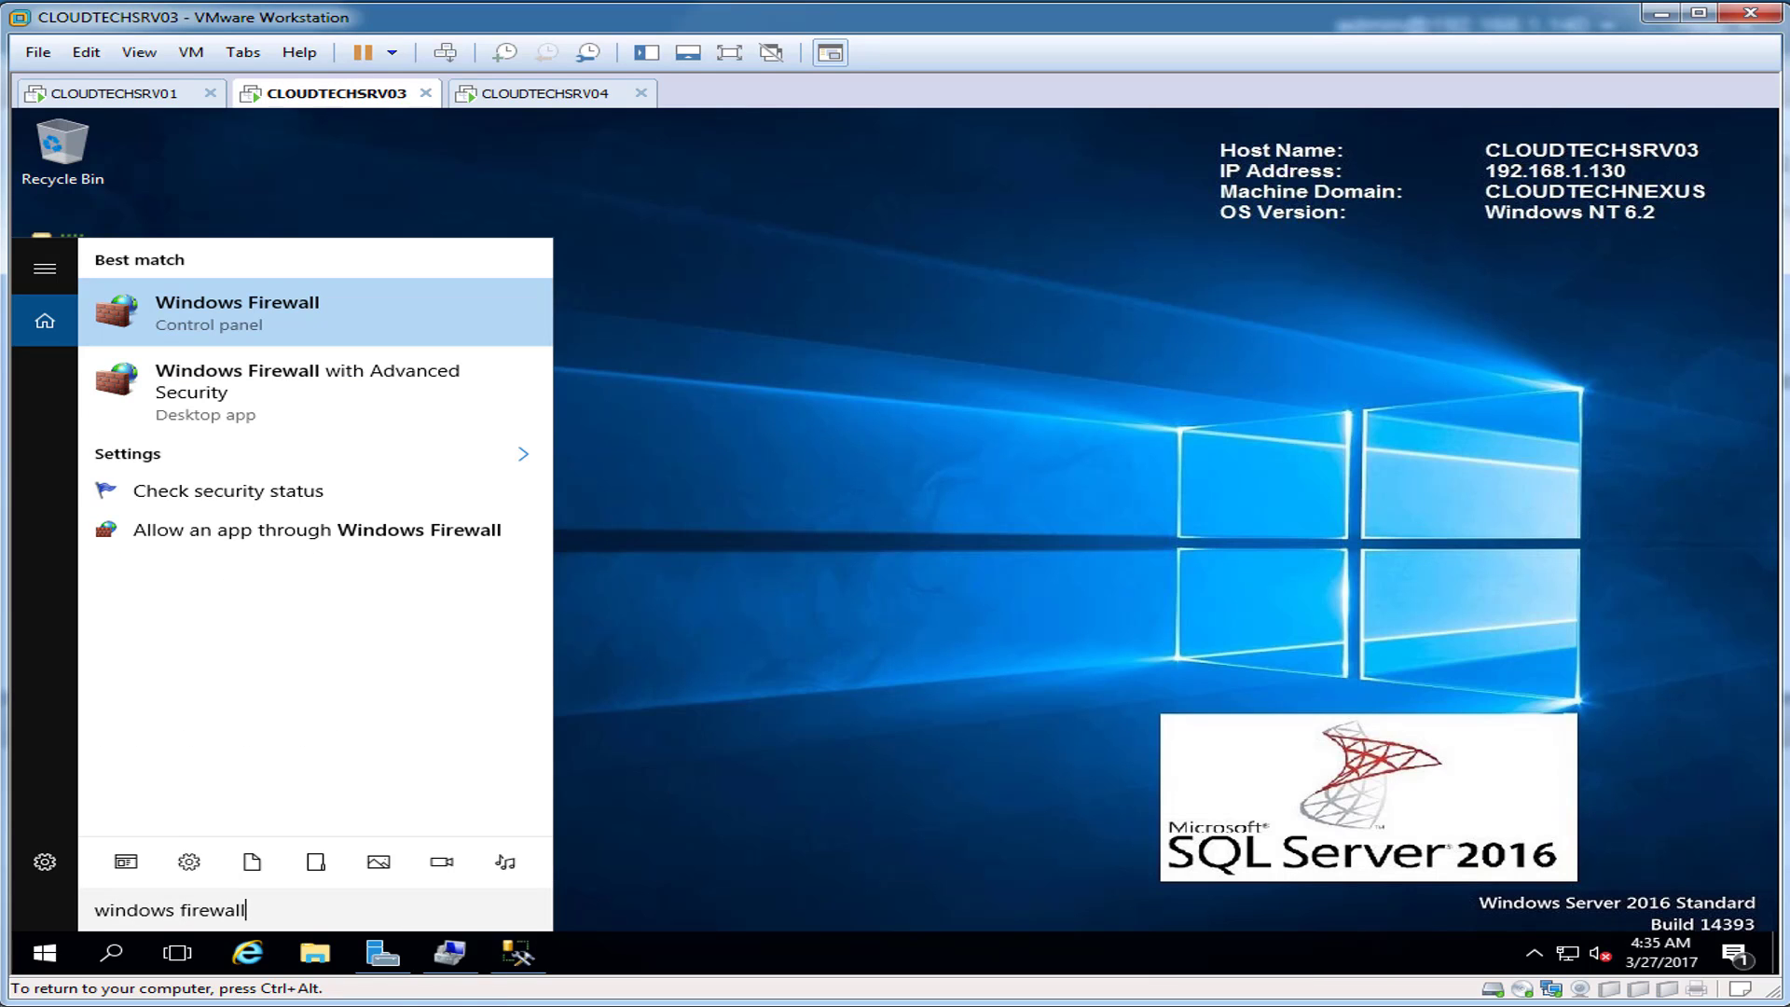
{"action": "key", "text": "Return"}
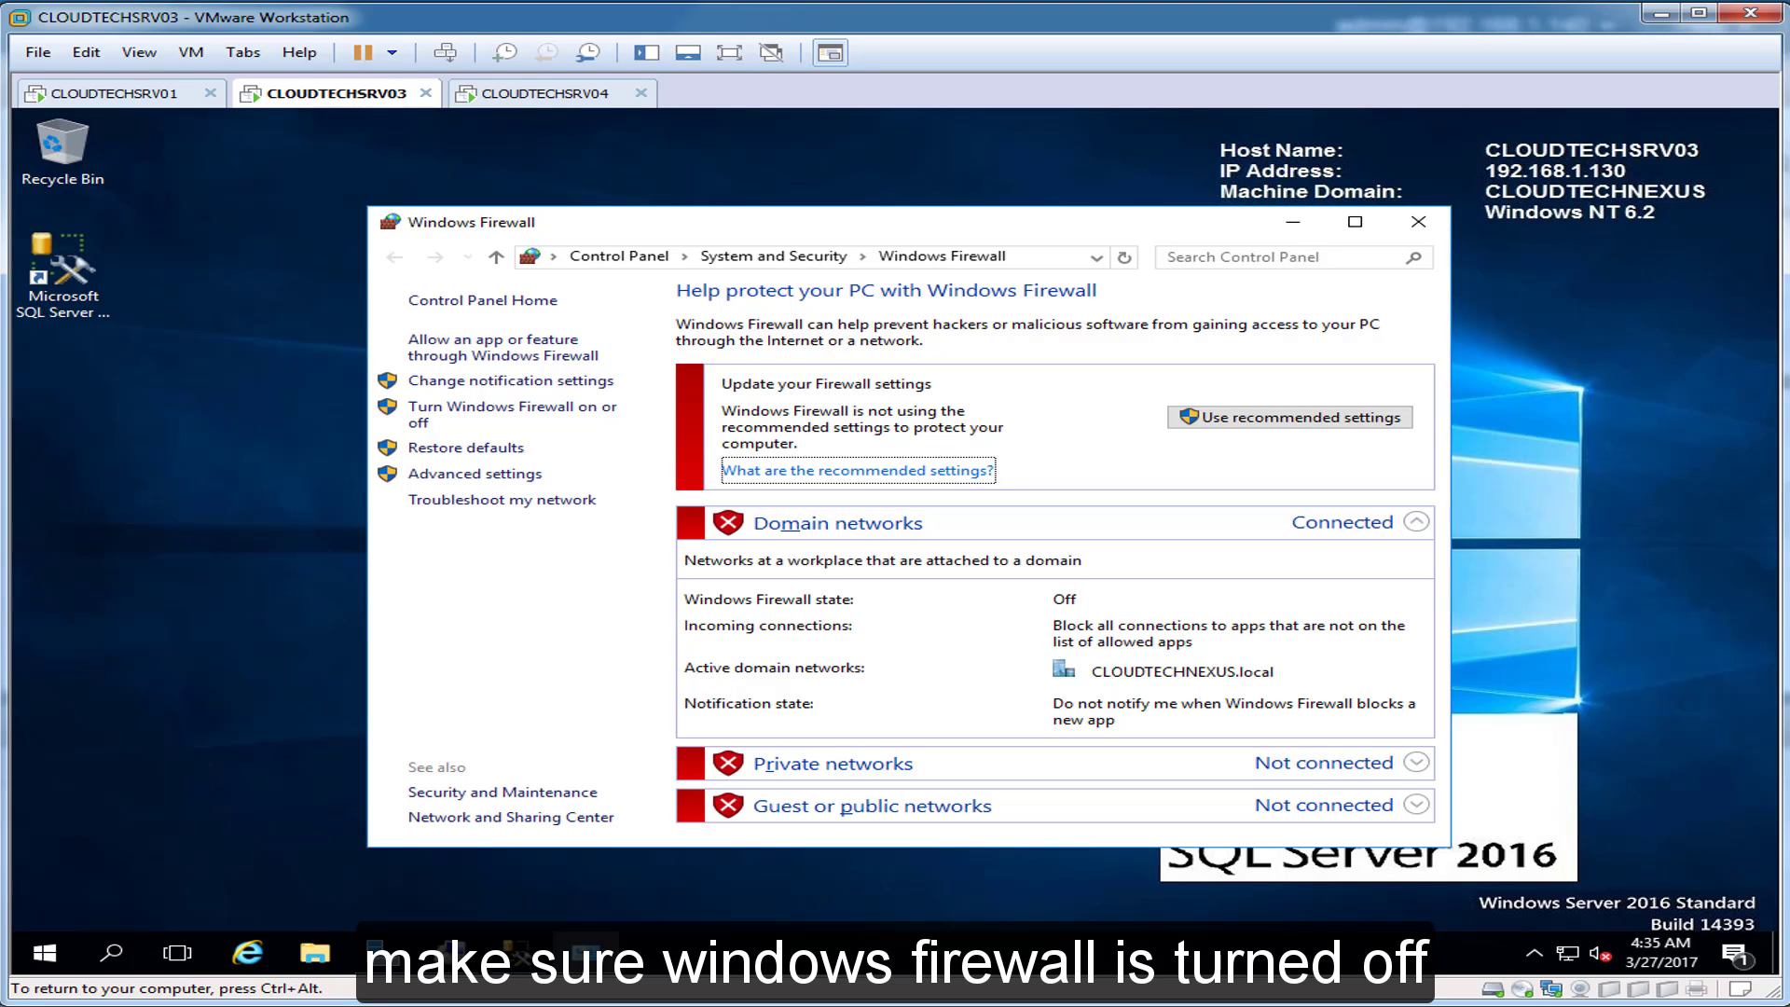
{"action": "left_click", "coordinate": [1418, 222]}
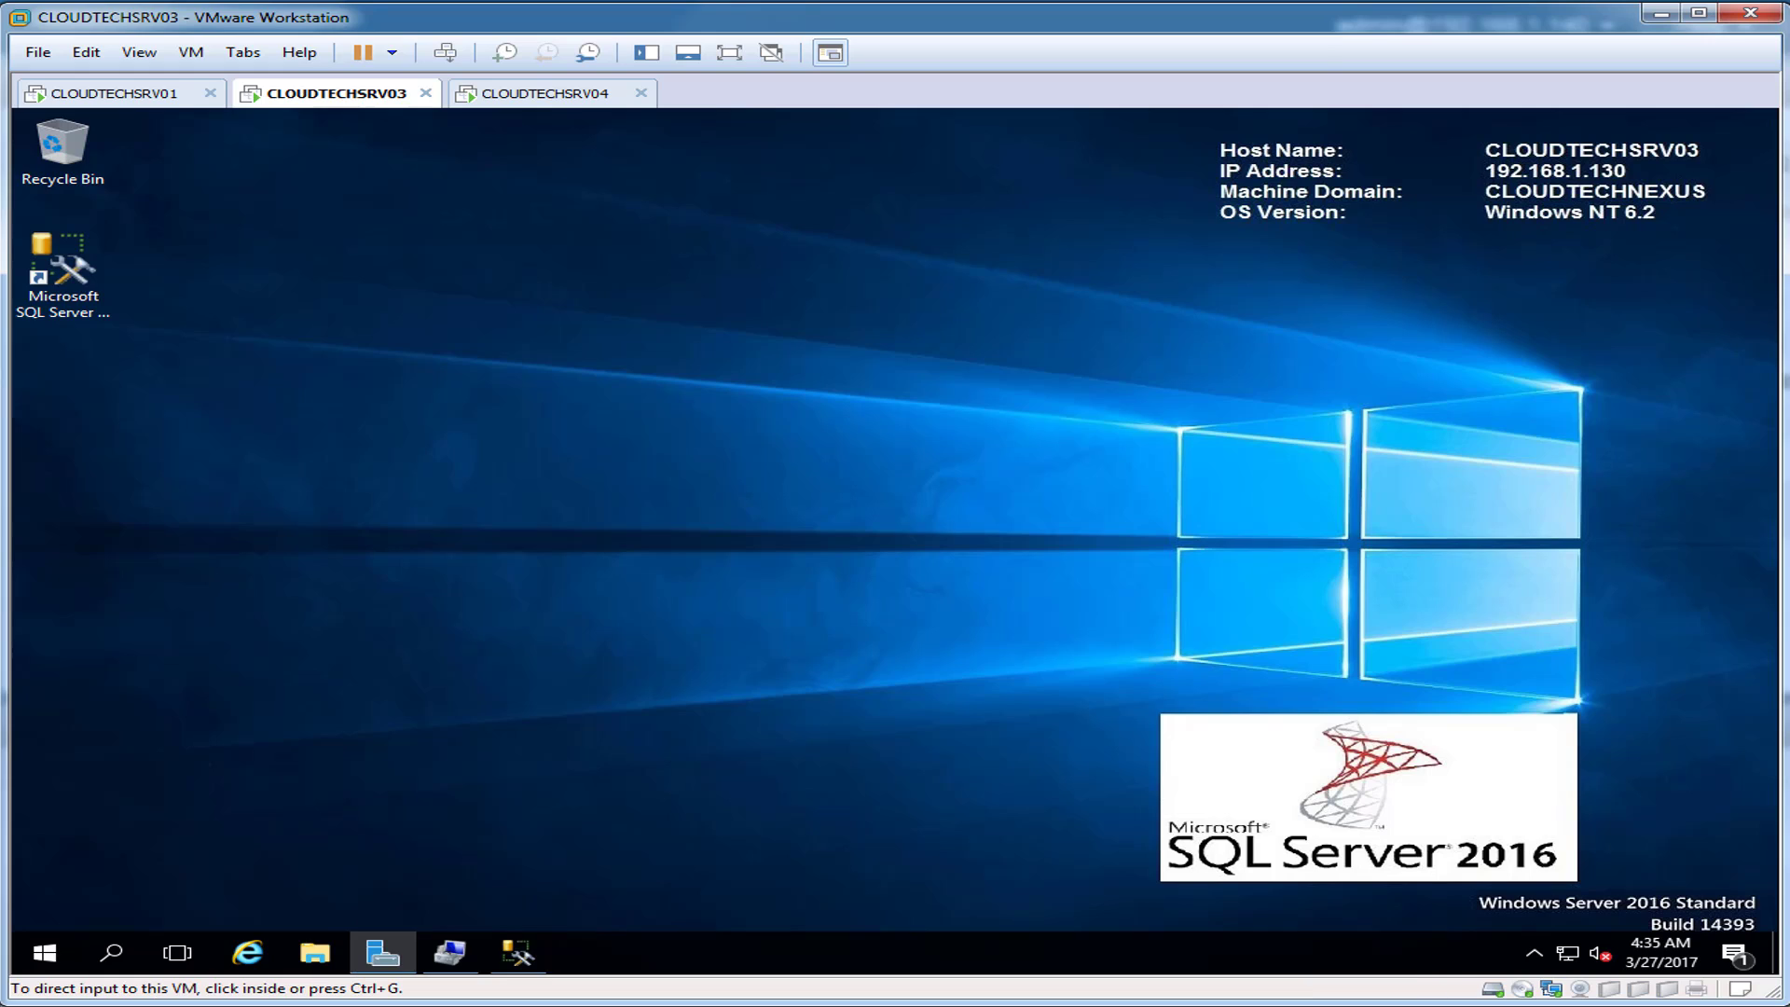
{"action": "left_click", "coordinate": [546, 93]}
{"action": "left_click", "coordinate": [421, 116]}
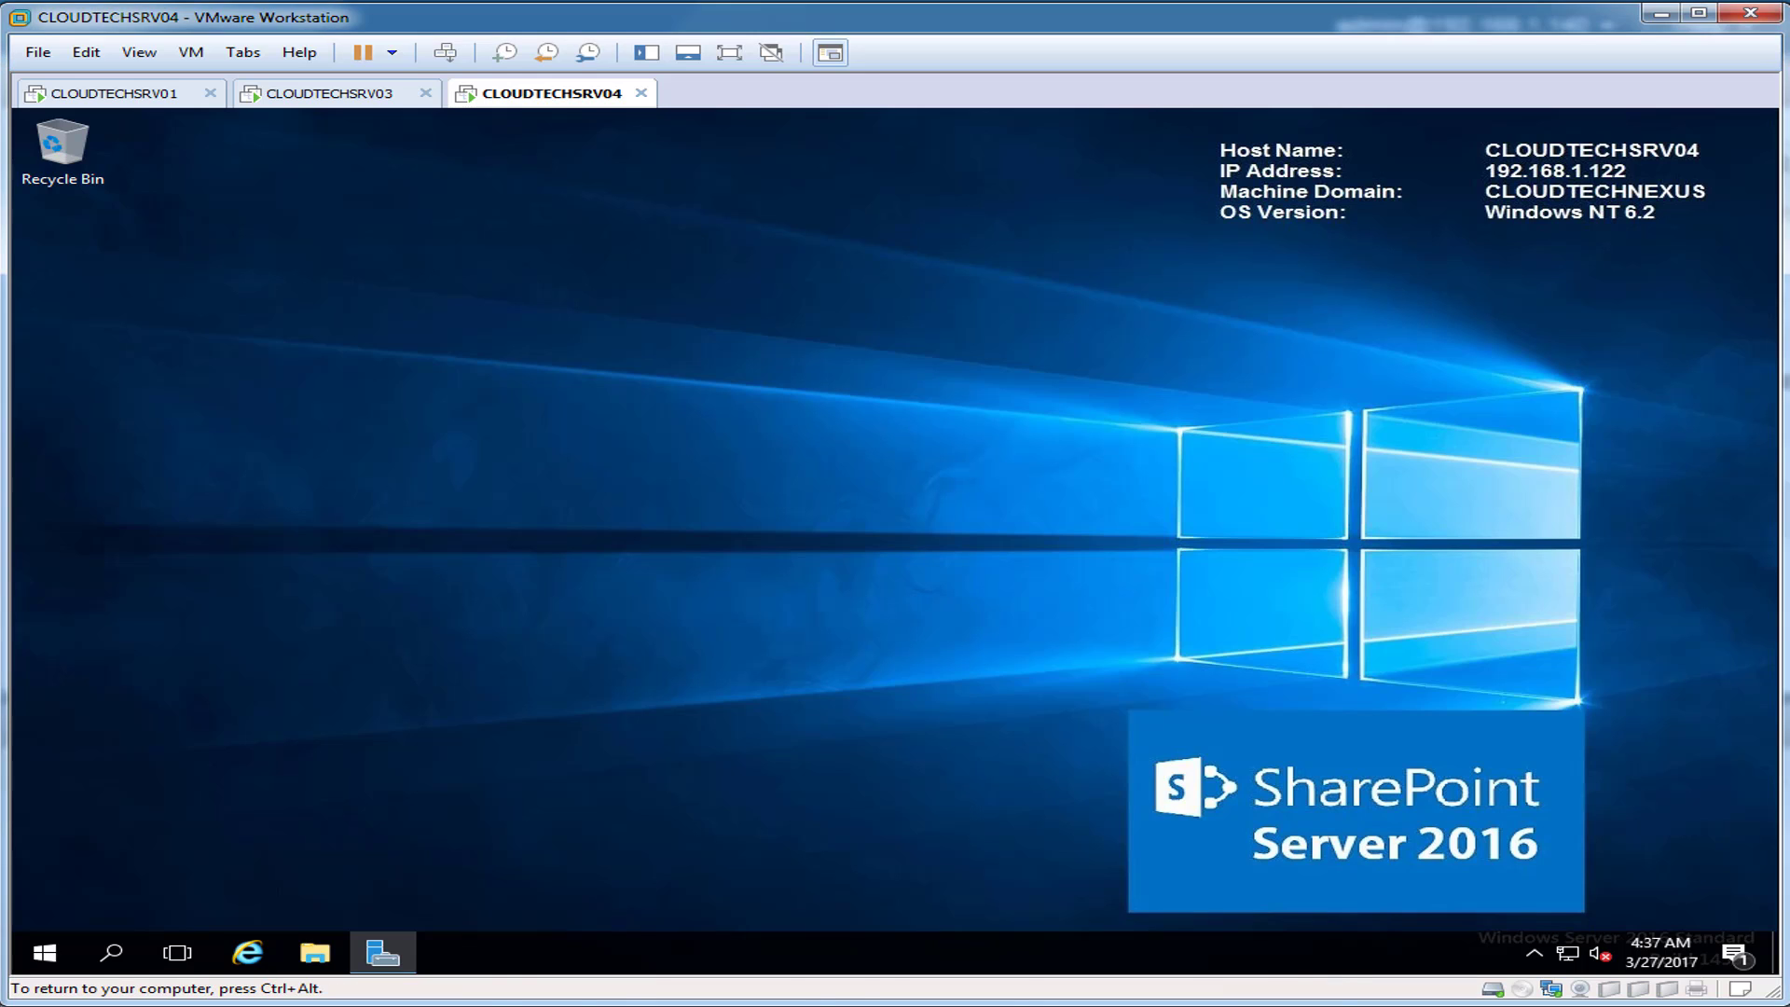
Step: Open Internet Explorer maximized and load the router admin page at 192.168.1.1
{"action": "left_click", "coordinate": [247, 952]}
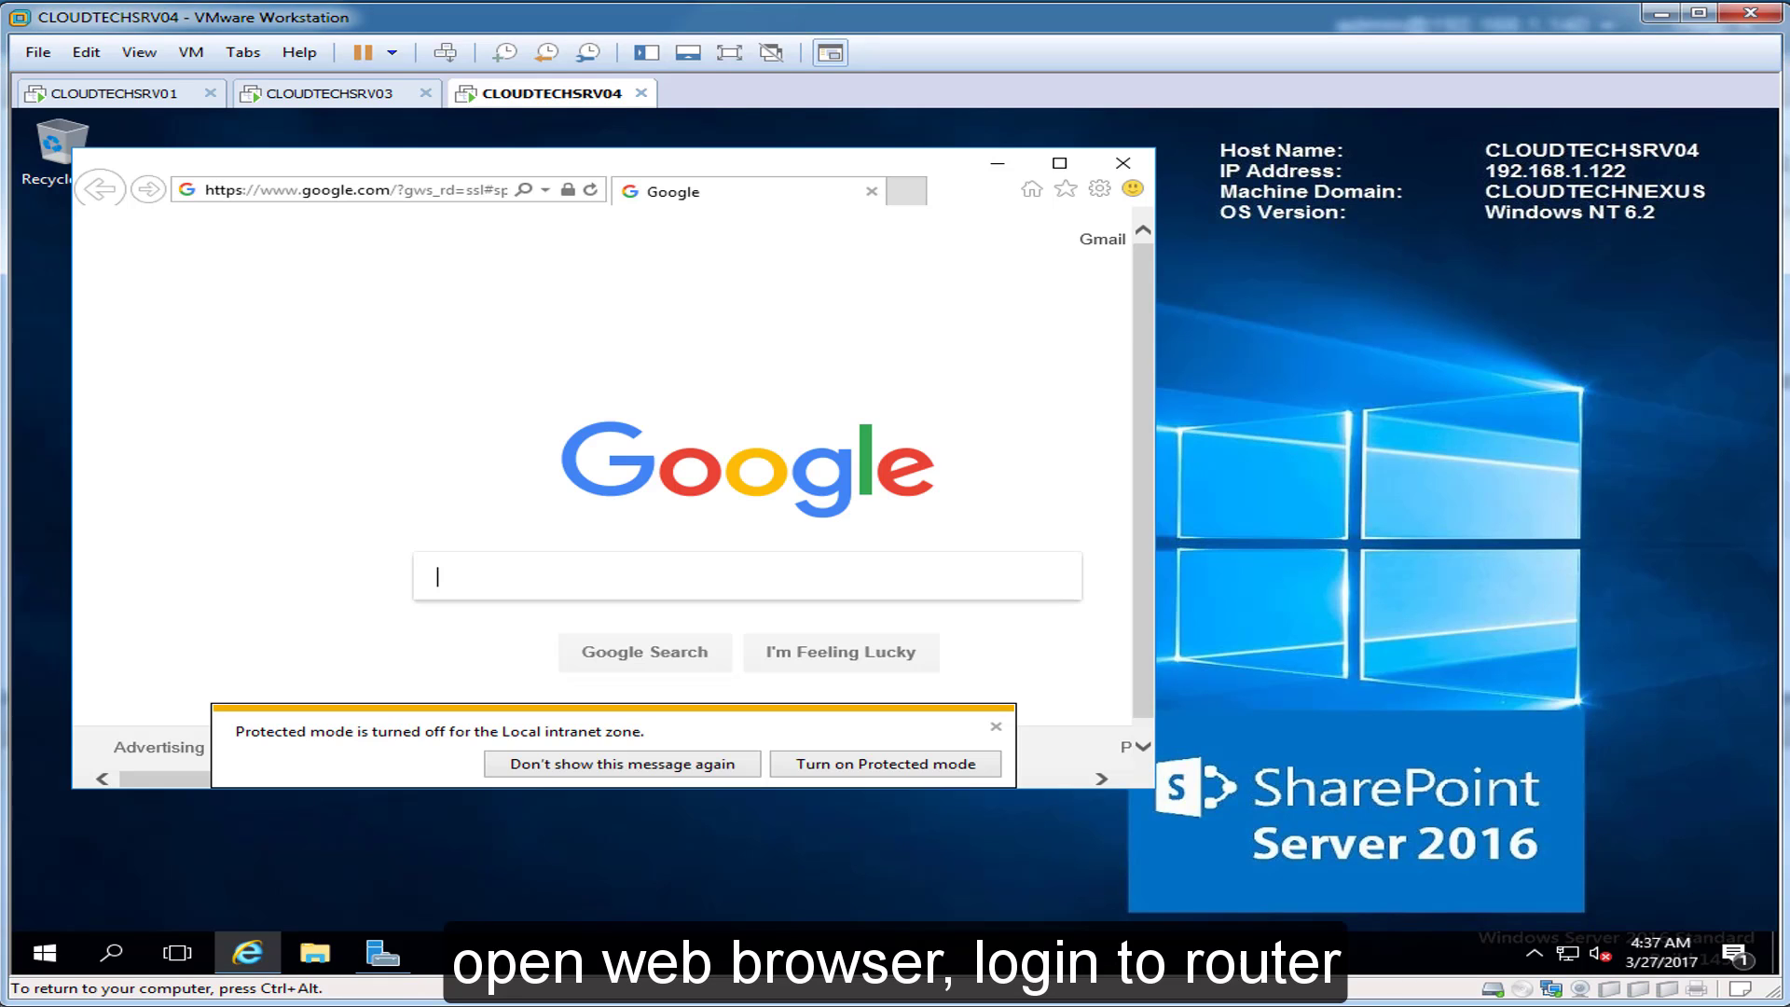
{"action": "left_click", "coordinate": [1060, 163]}
{"action": "left_click", "coordinate": [447, 151]}
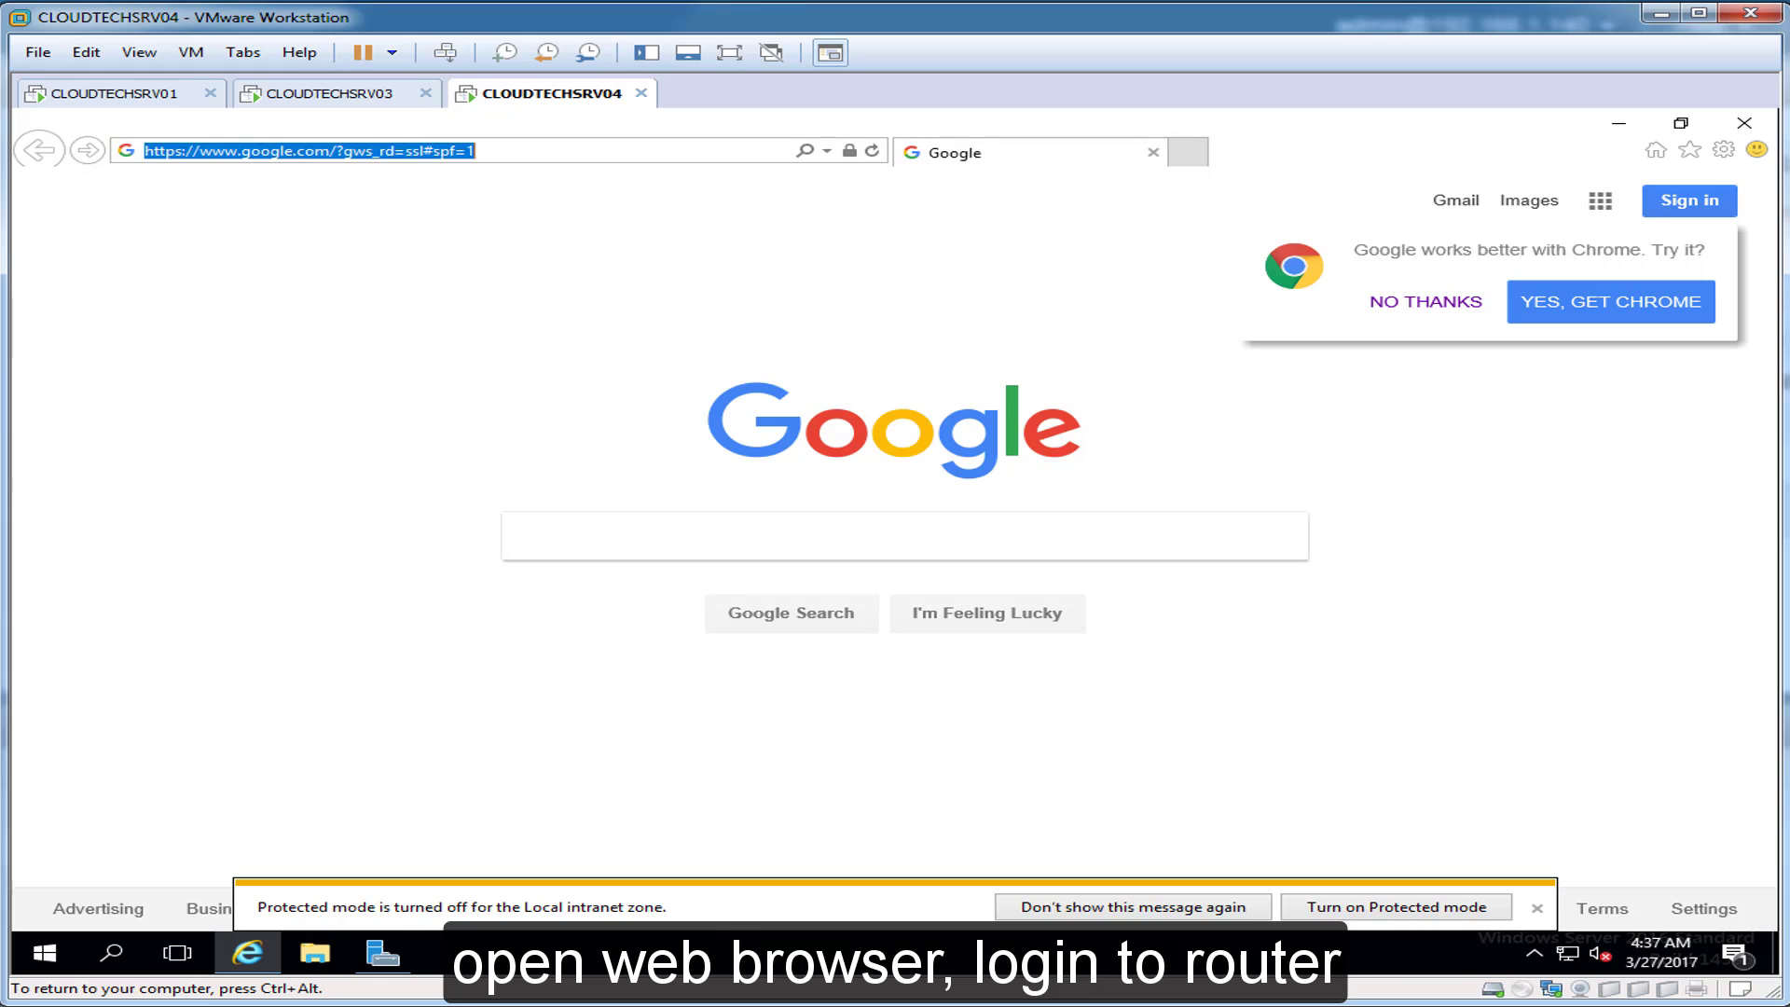
{"action": "type", "text": "192.168.1.1"}
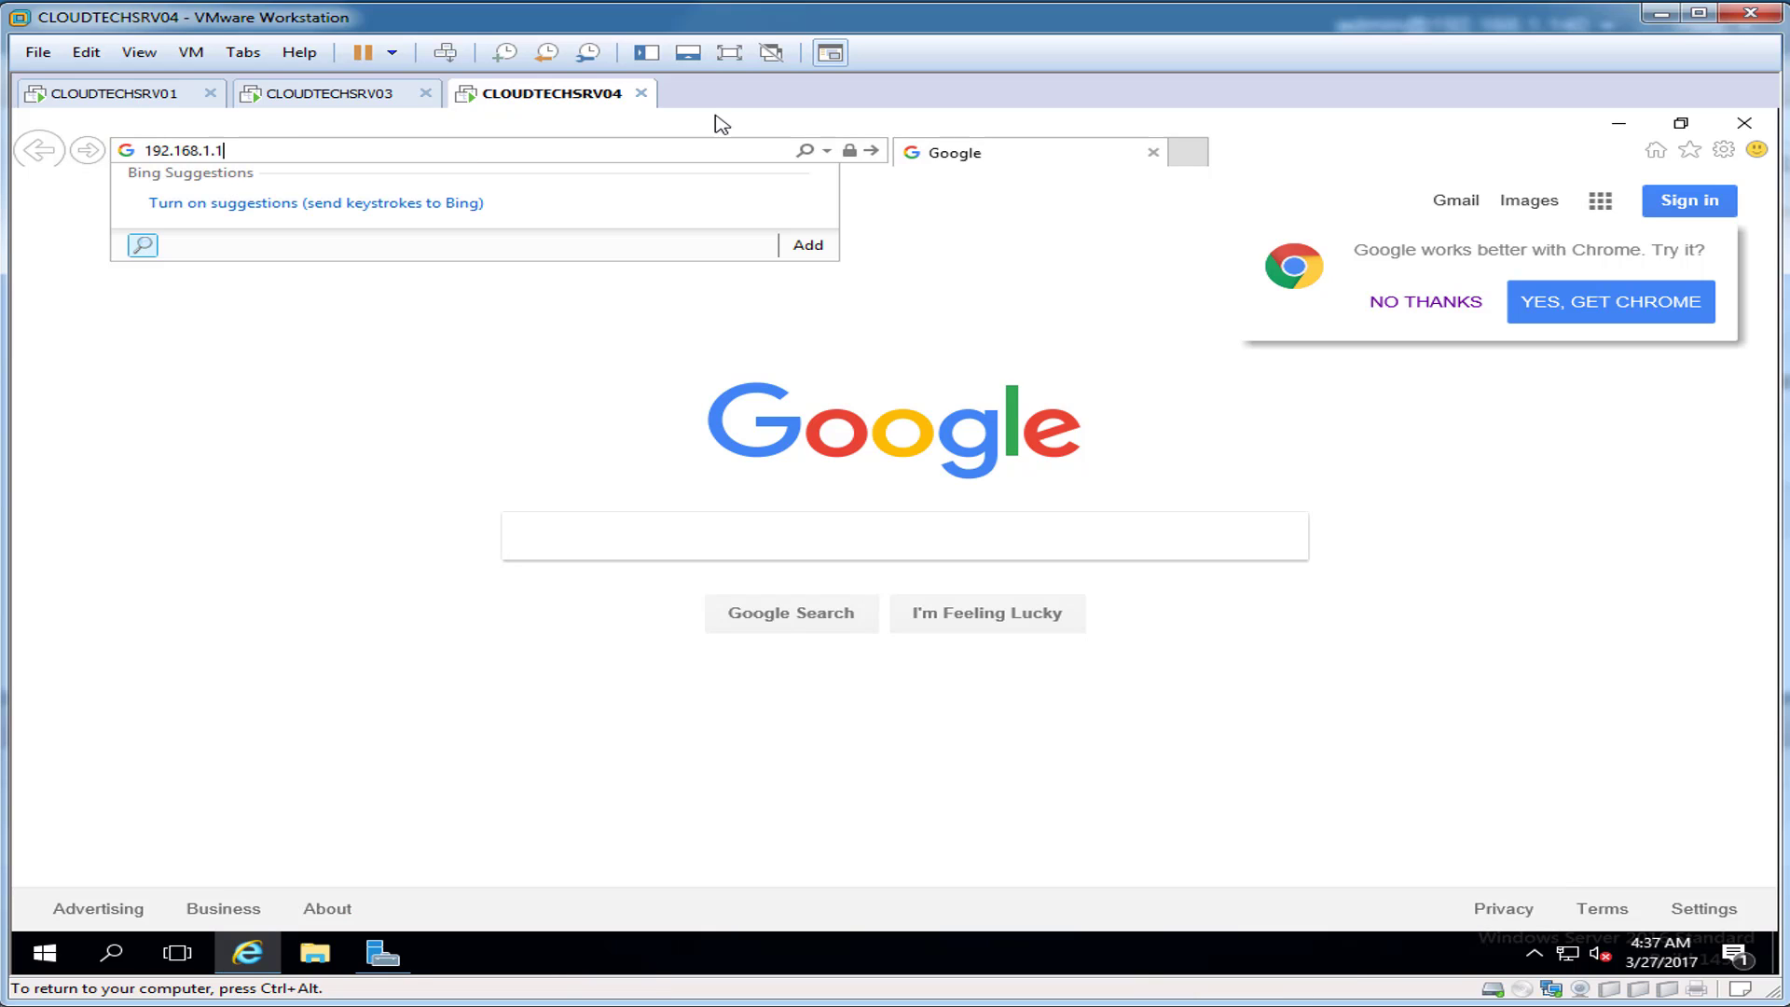
{"action": "key", "text": "Return"}
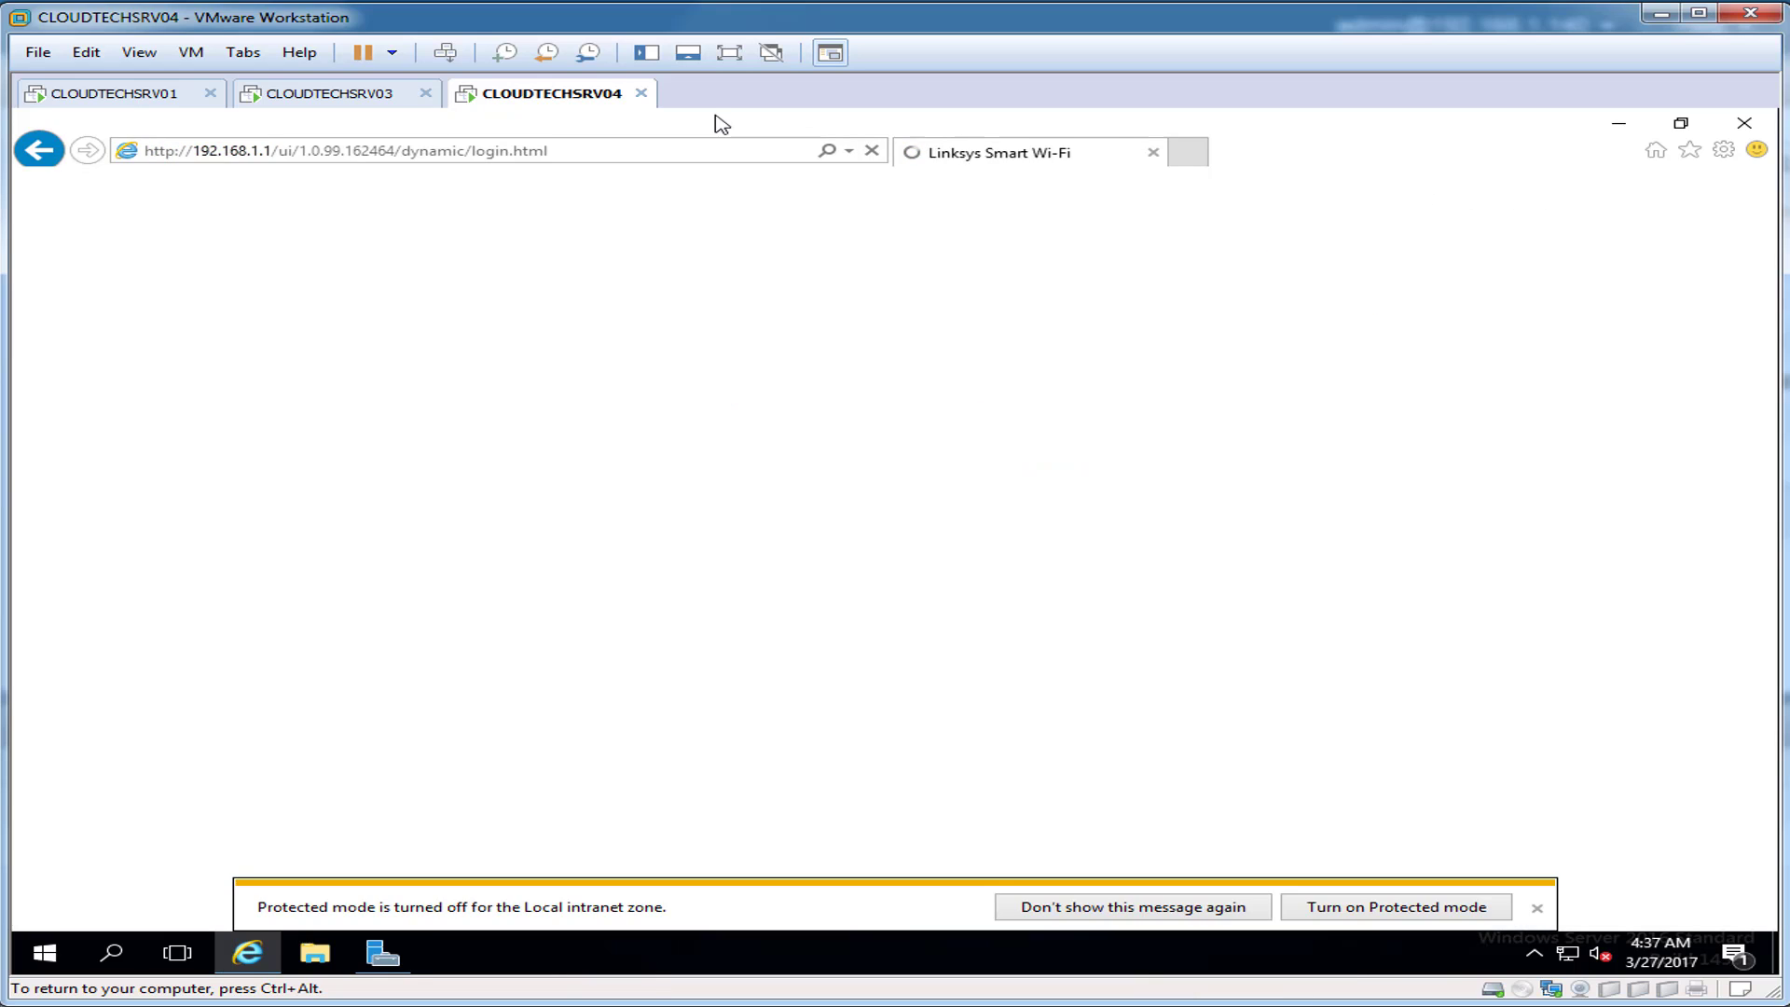
Step: Sign in to the router and go to Security > Apps and Gaming
{"action": "type", "text": "••••••••"}
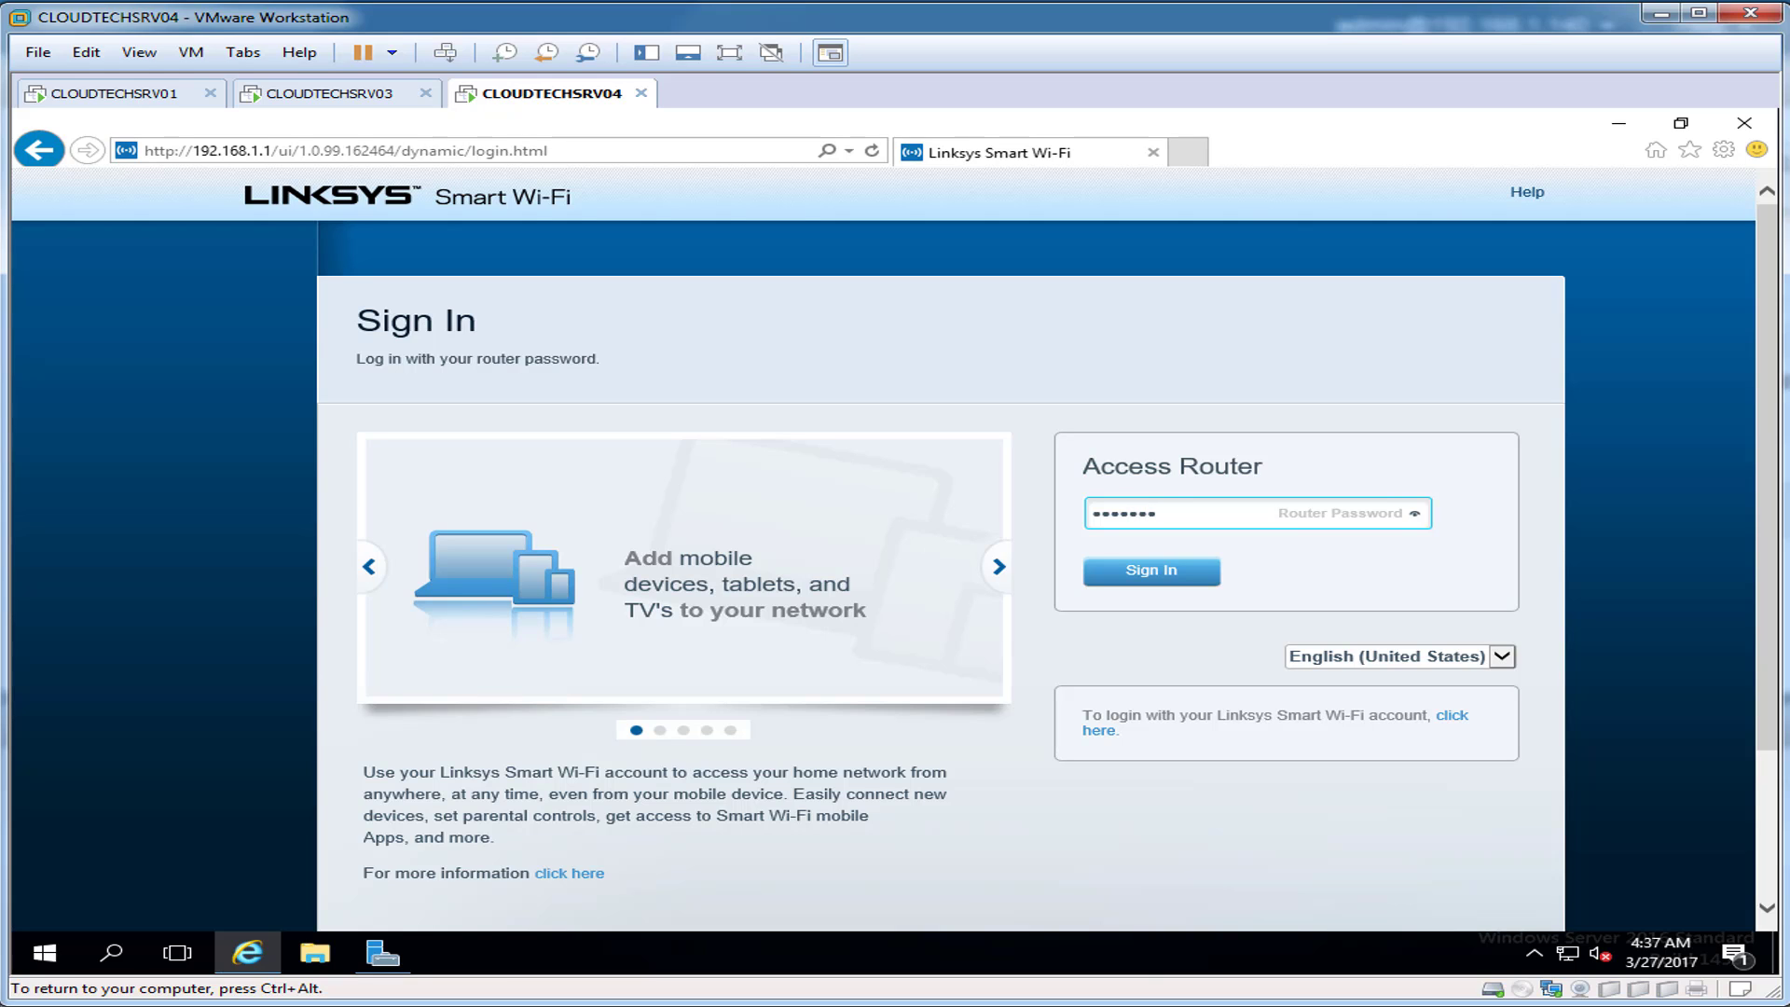
{"action": "type", "text": "•••••"}
{"action": "key", "text": "Return"}
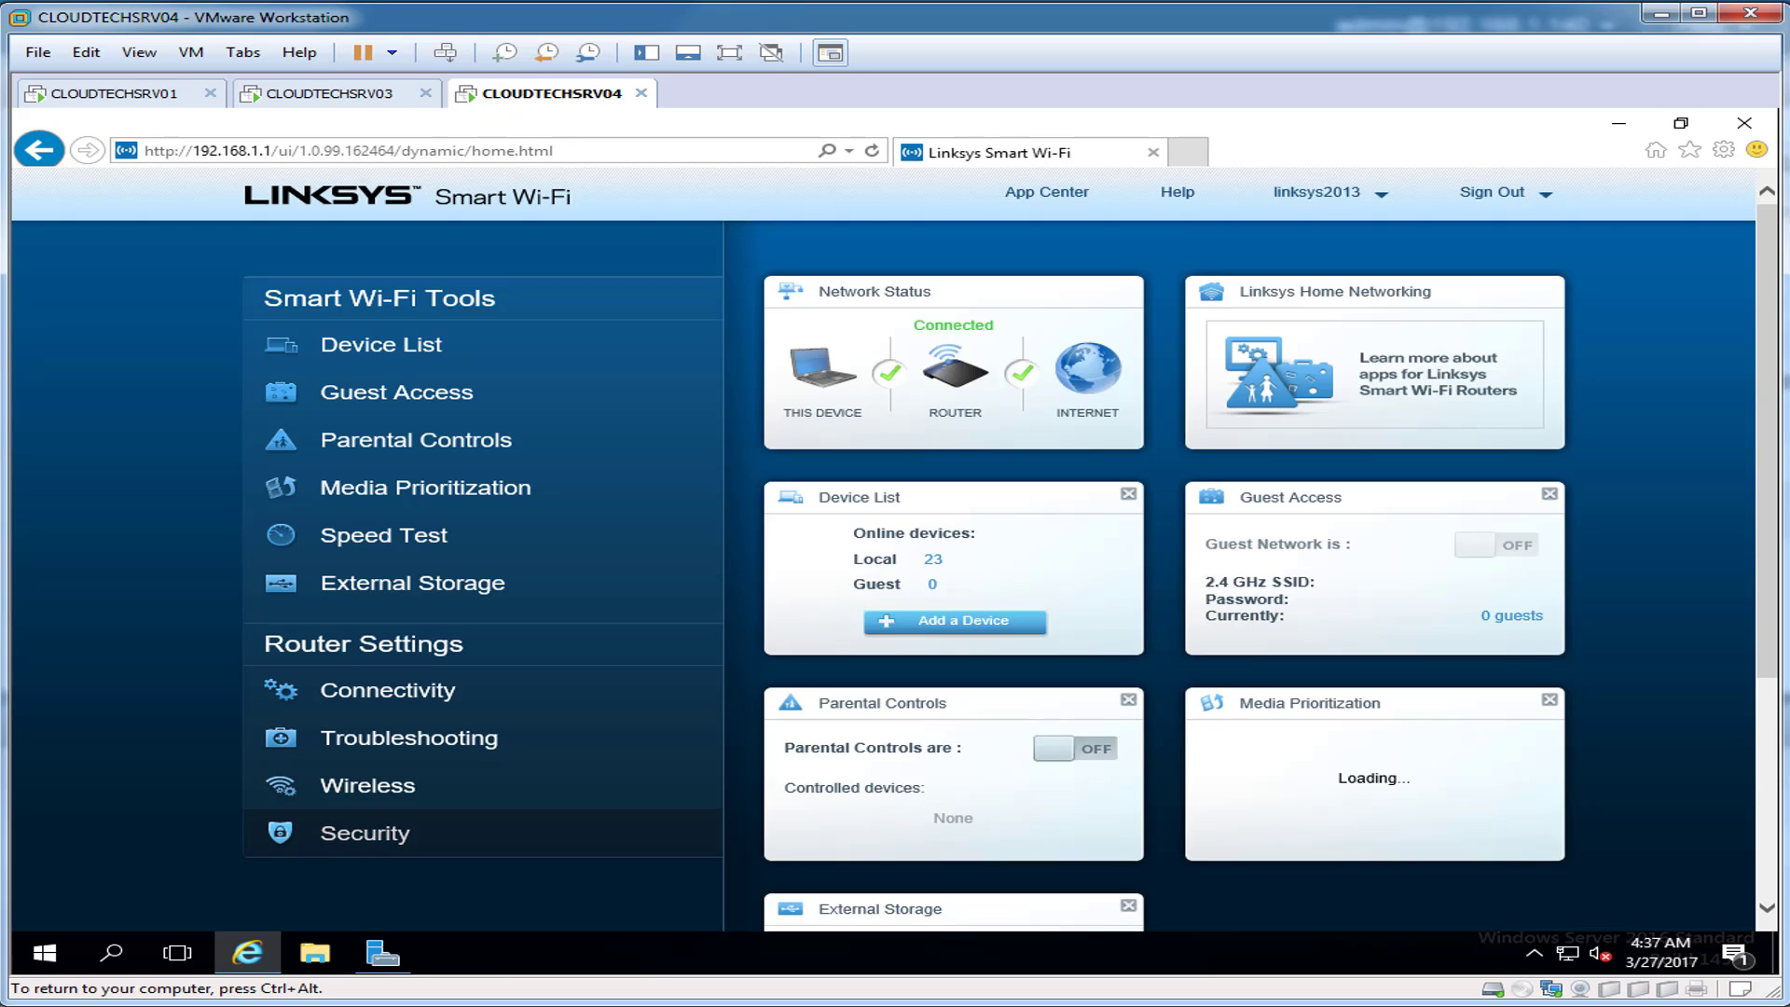
{"action": "left_click", "coordinate": [363, 832]}
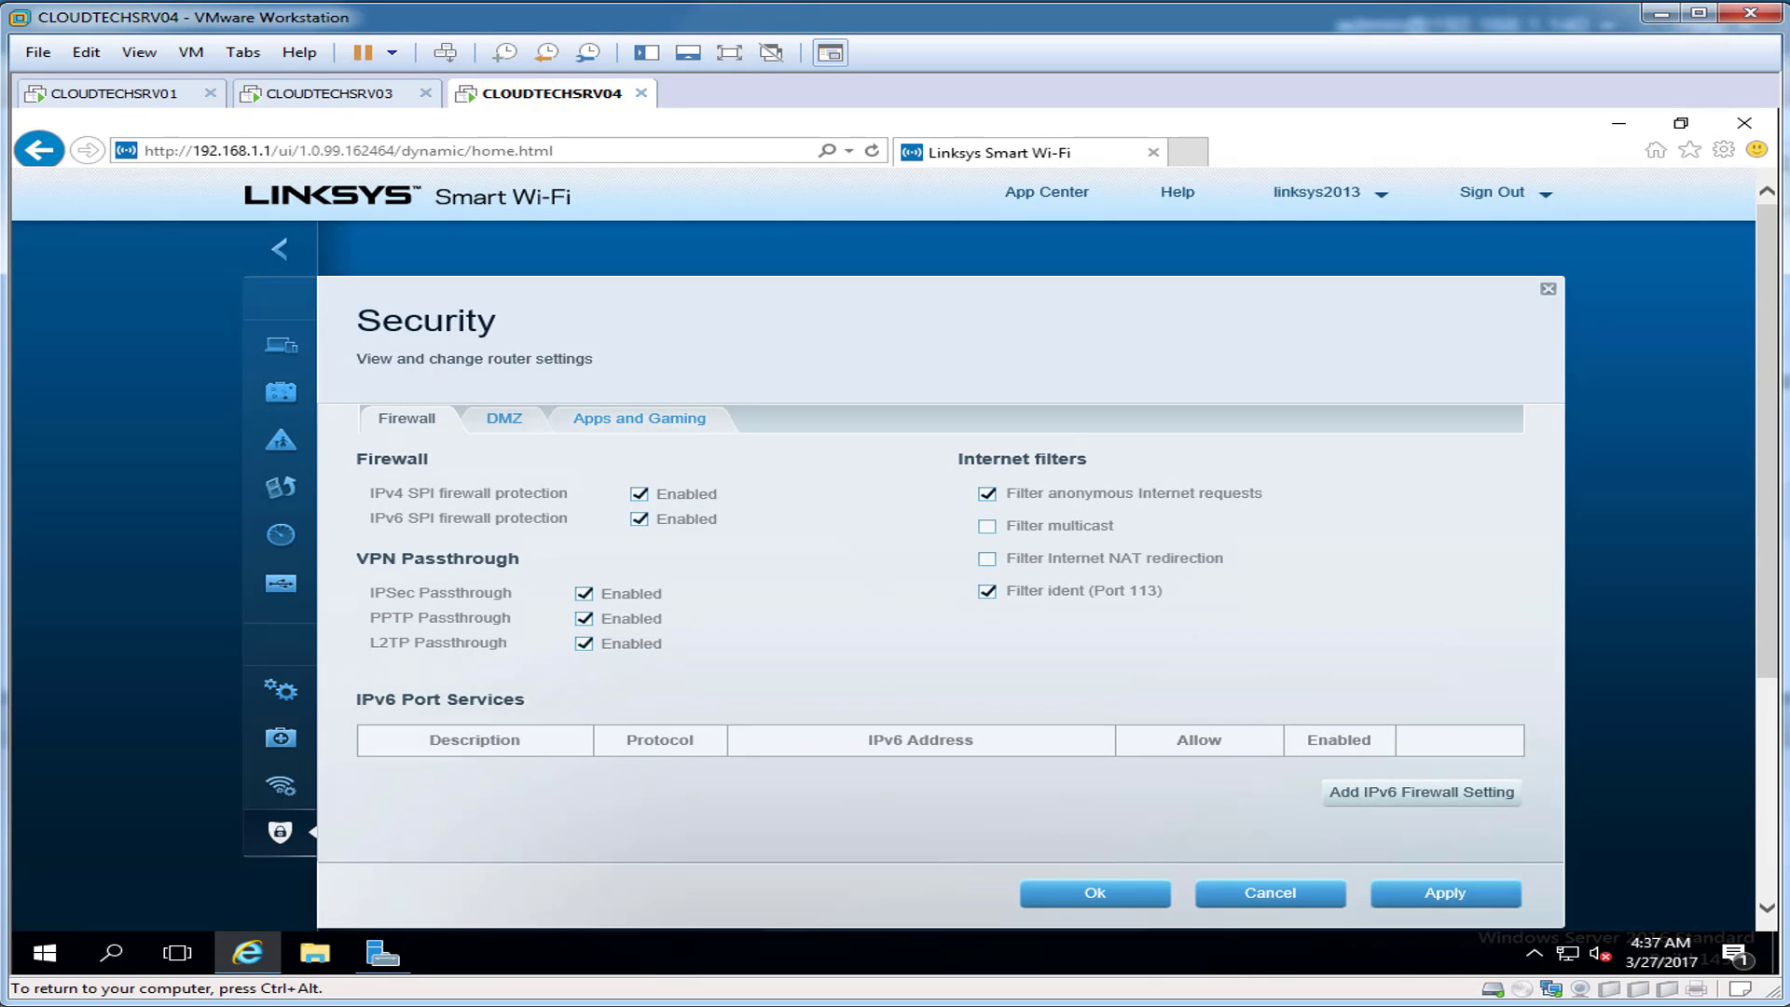
{"action": "left_click", "coordinate": [640, 418]}
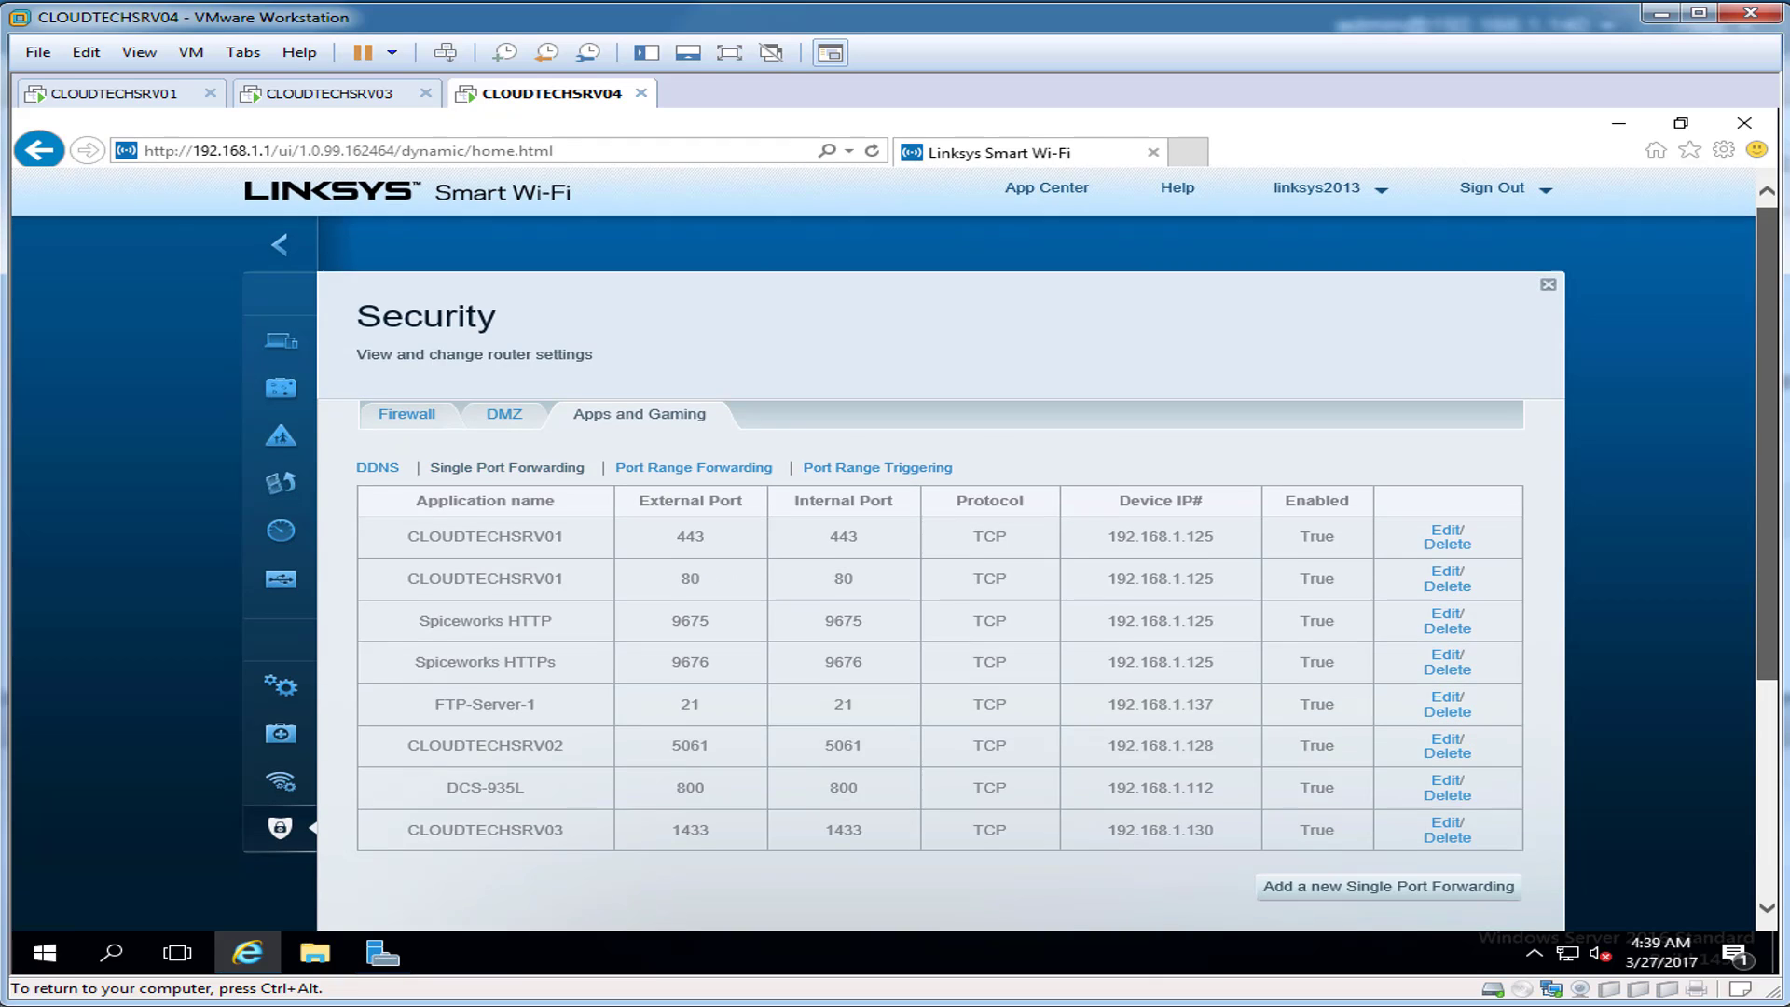
Step: Add a single port forwarding rule named CLOUDTECHSRV04 for port 38182 both ways over TCP
{"action": "scroll", "coordinate": [932, 522], "scroll_direction": "down", "scroll_amount": 2}
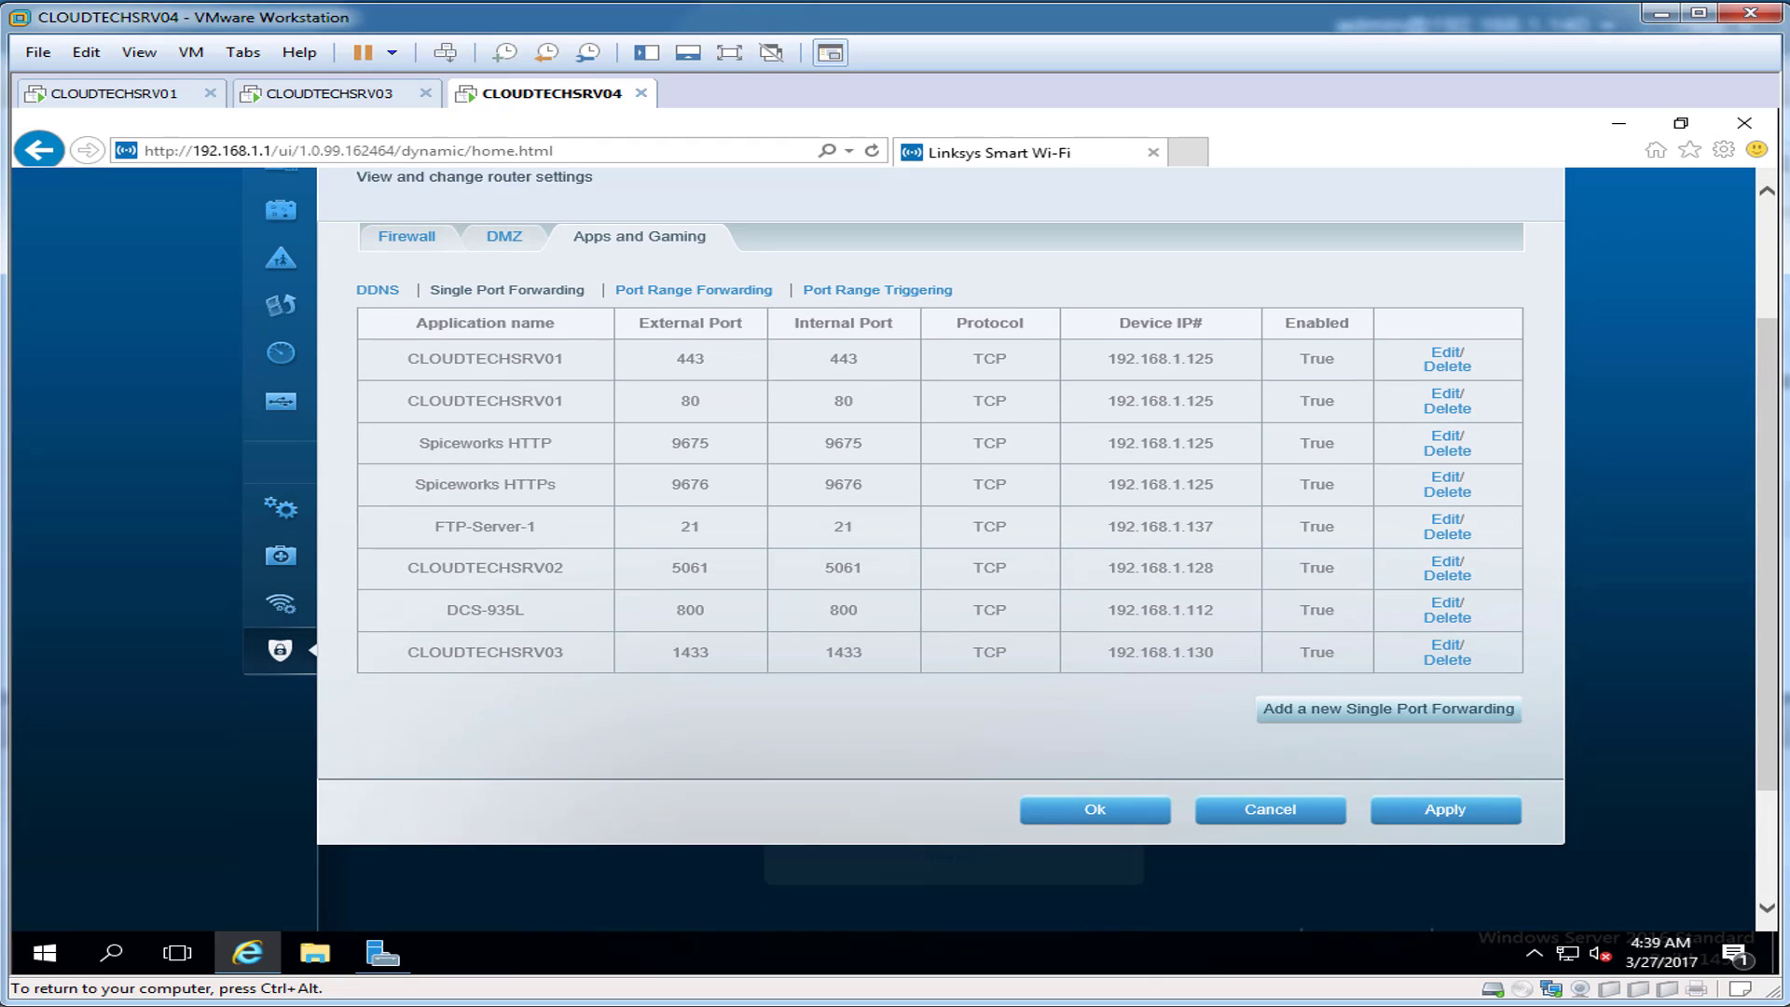
{"action": "left_click", "coordinate": [1389, 709]}
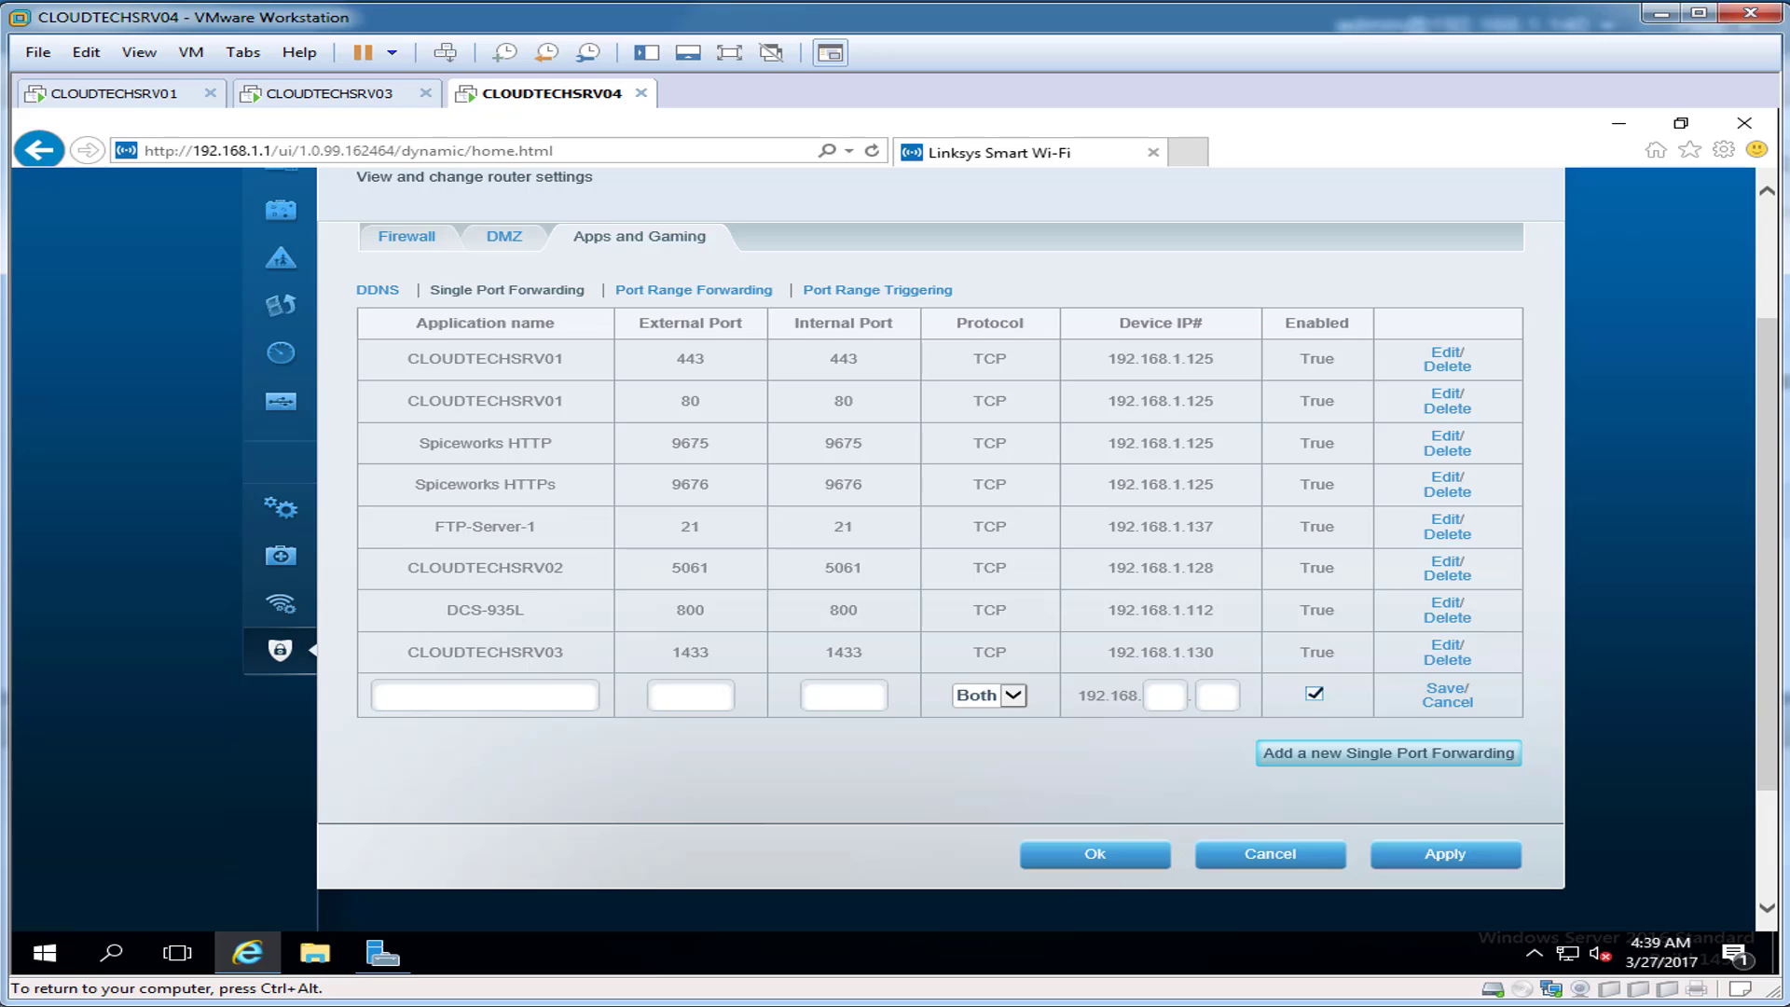
{"action": "type", "text": "CLOUDTECHSRV04"}
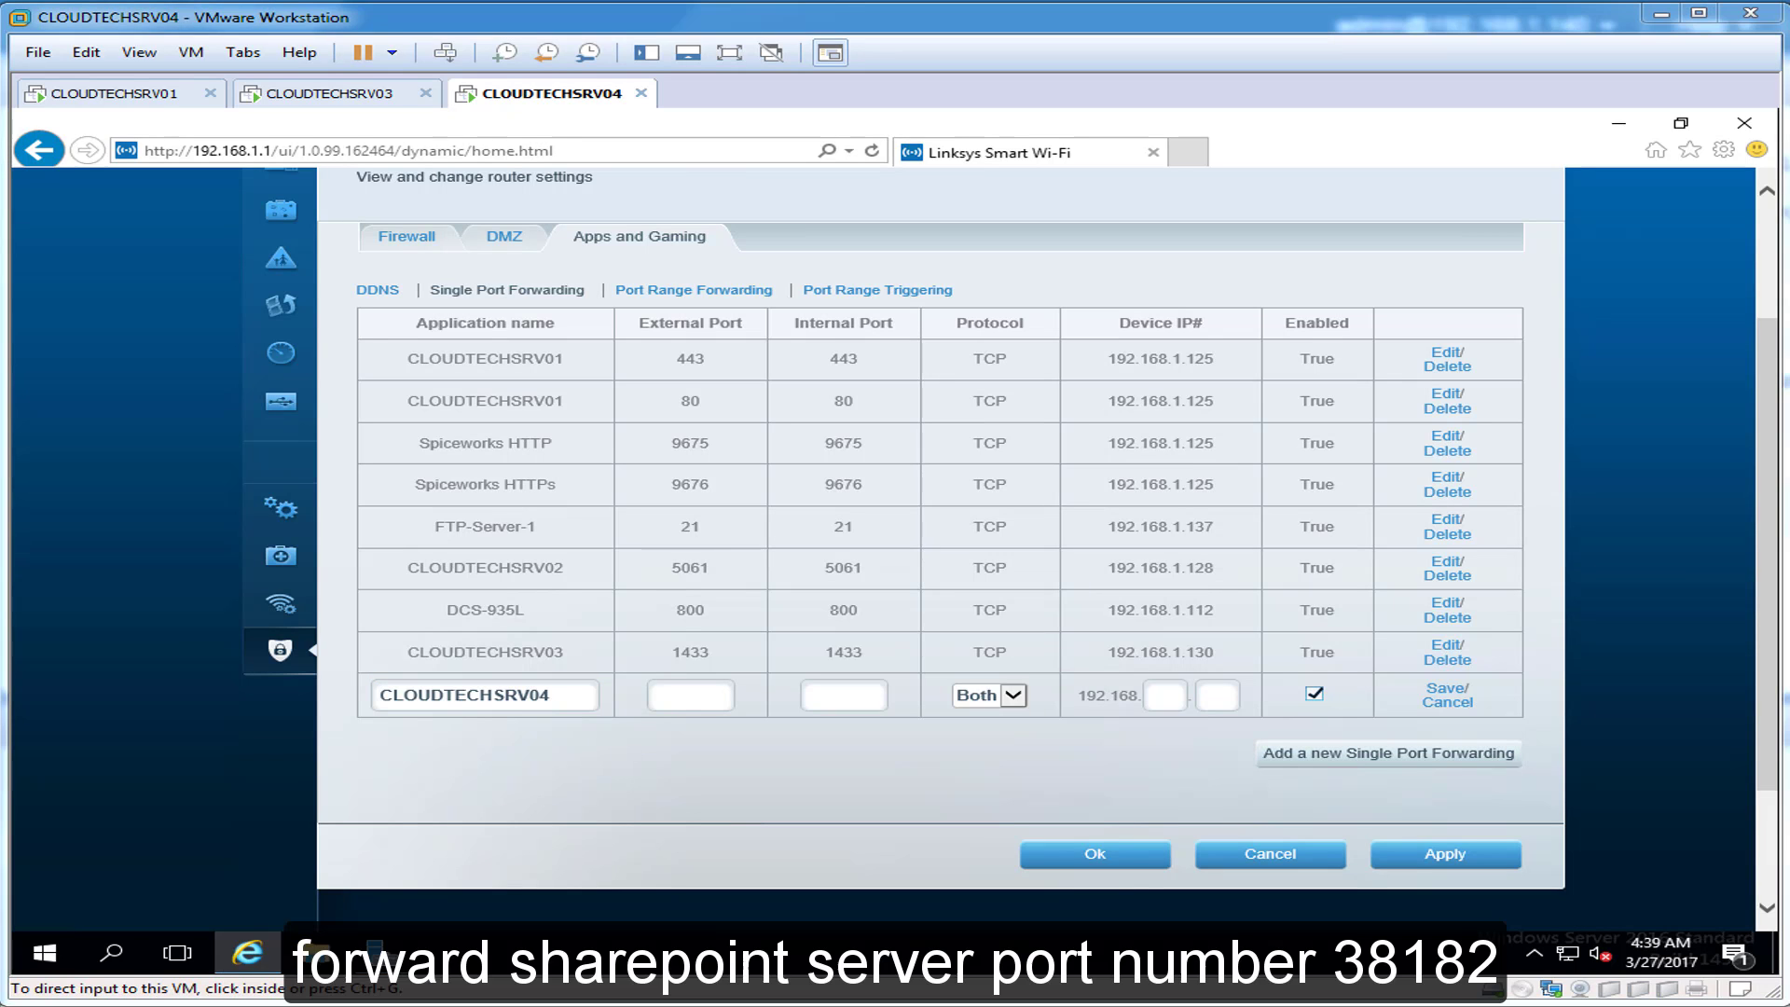
{"action": "left_click", "coordinate": [691, 695]}
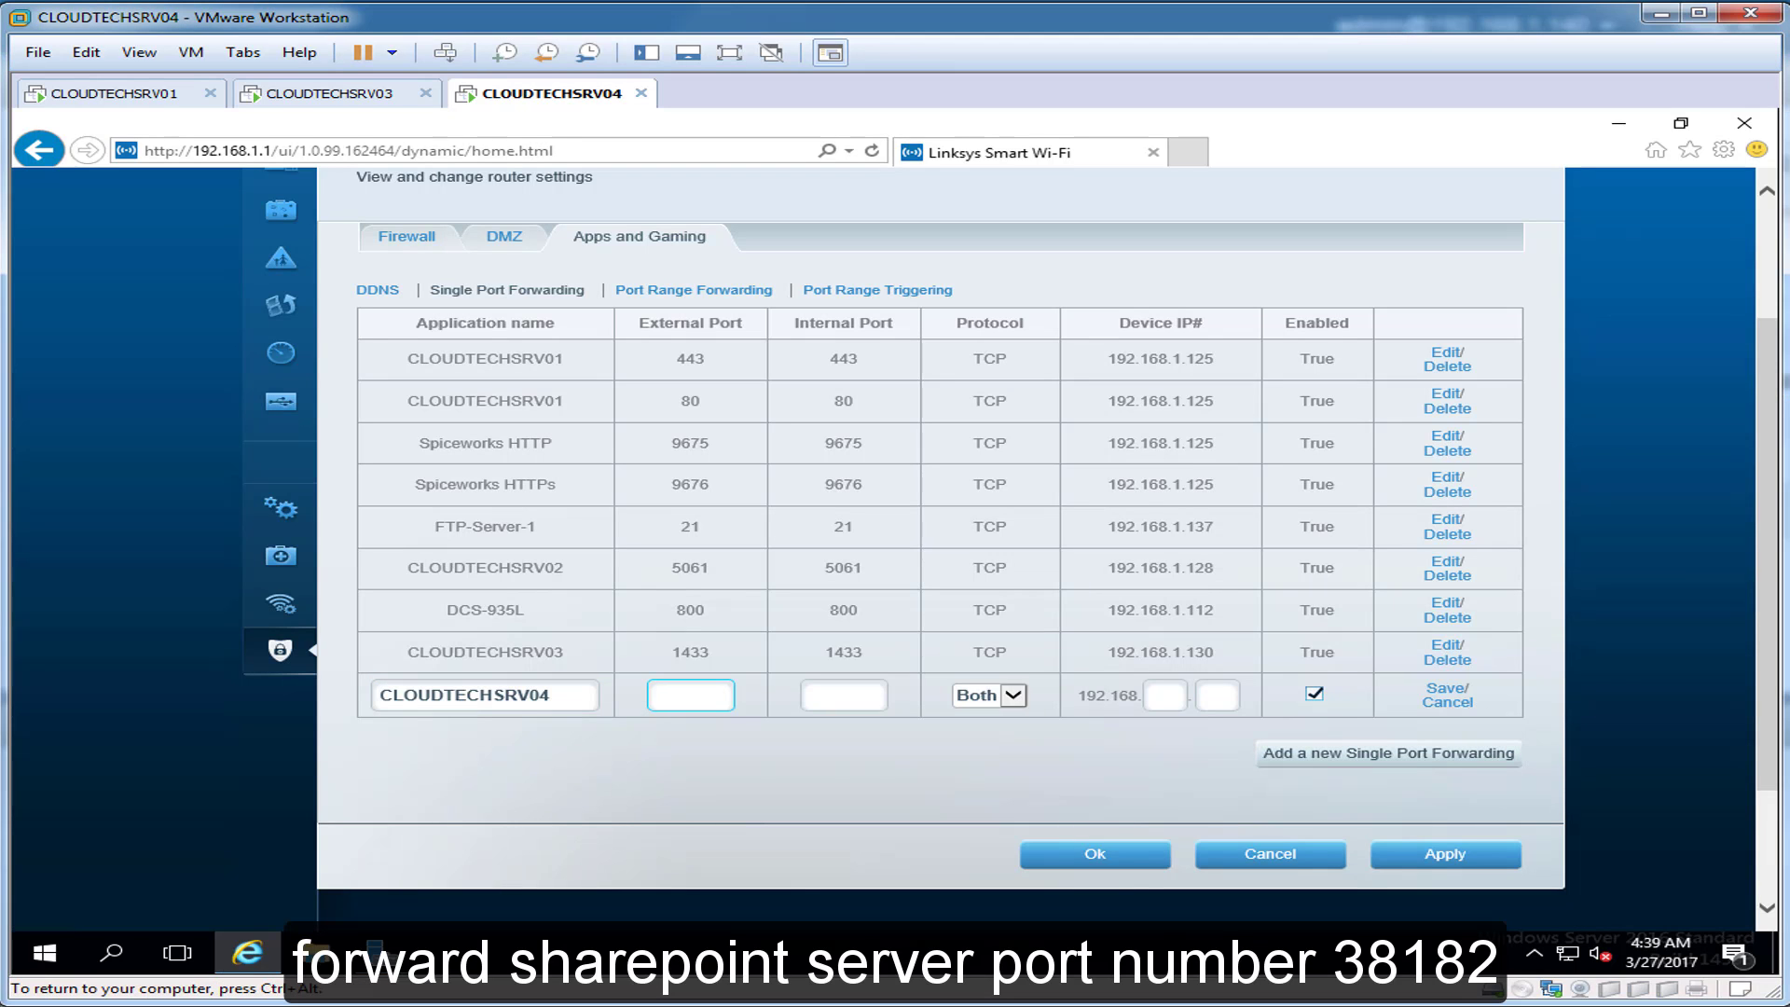
{"action": "type", "text": "38182"}
{"action": "key", "text": "Tab"}
{"action": "type", "text": "38182"}
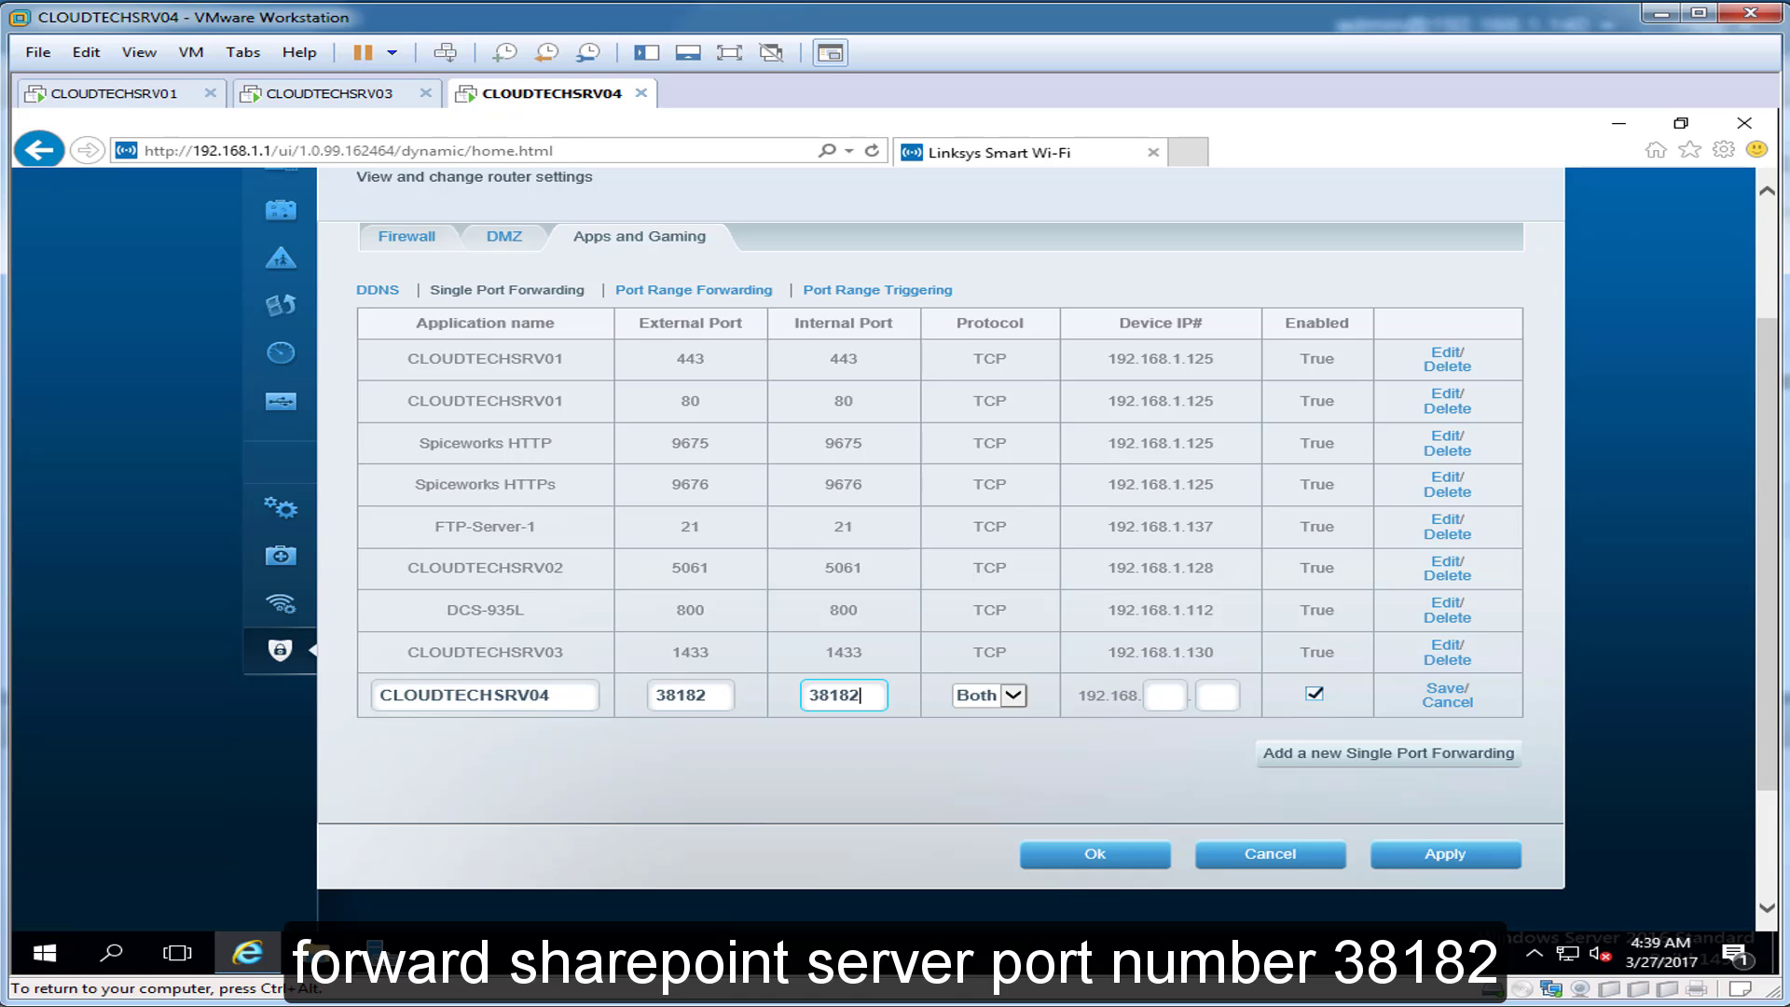
{"action": "key", "text": "Tab"}
{"action": "key", "text": "alt+Down"}
{"action": "key", "text": "Up"}
{"action": "key", "text": "Up"}
{"action": "key", "text": "Return"}
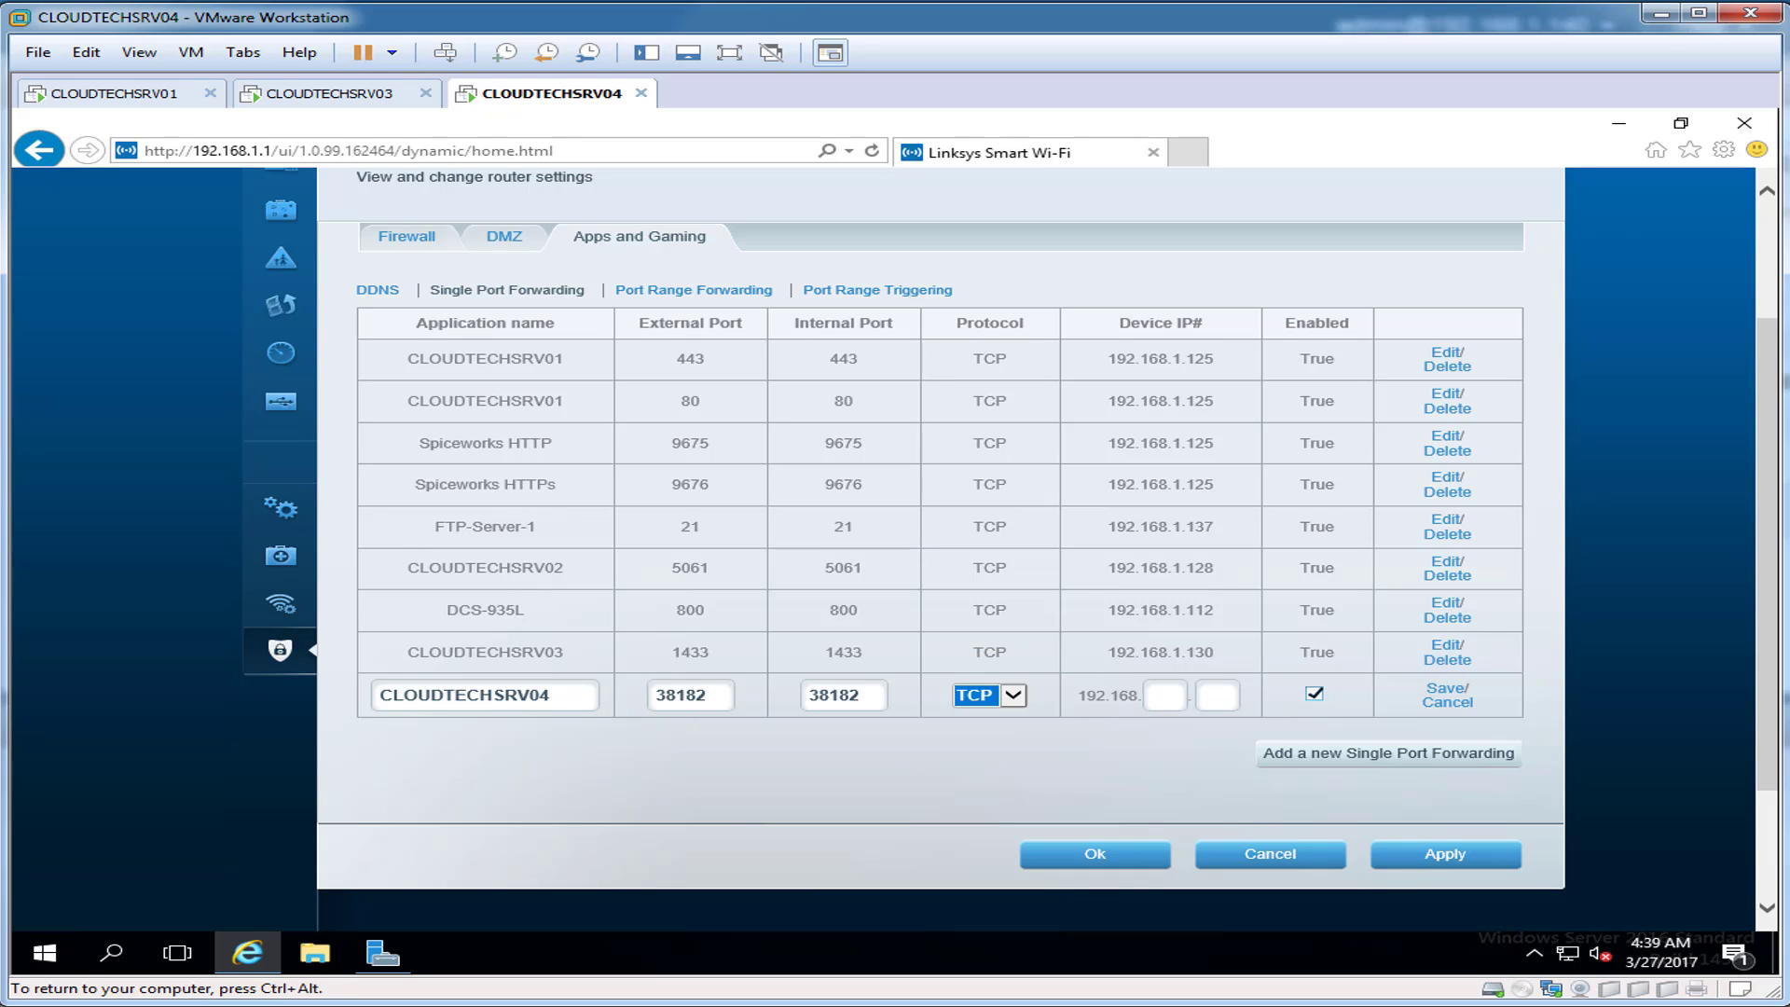
Step: Point the rule at device IP 192.168.1.122 and save it
{"action": "key", "text": "Tab"}
{"action": "type", "text": "1"}
{"action": "key", "text": "Tab"}
{"action": "type", "text": "122"}
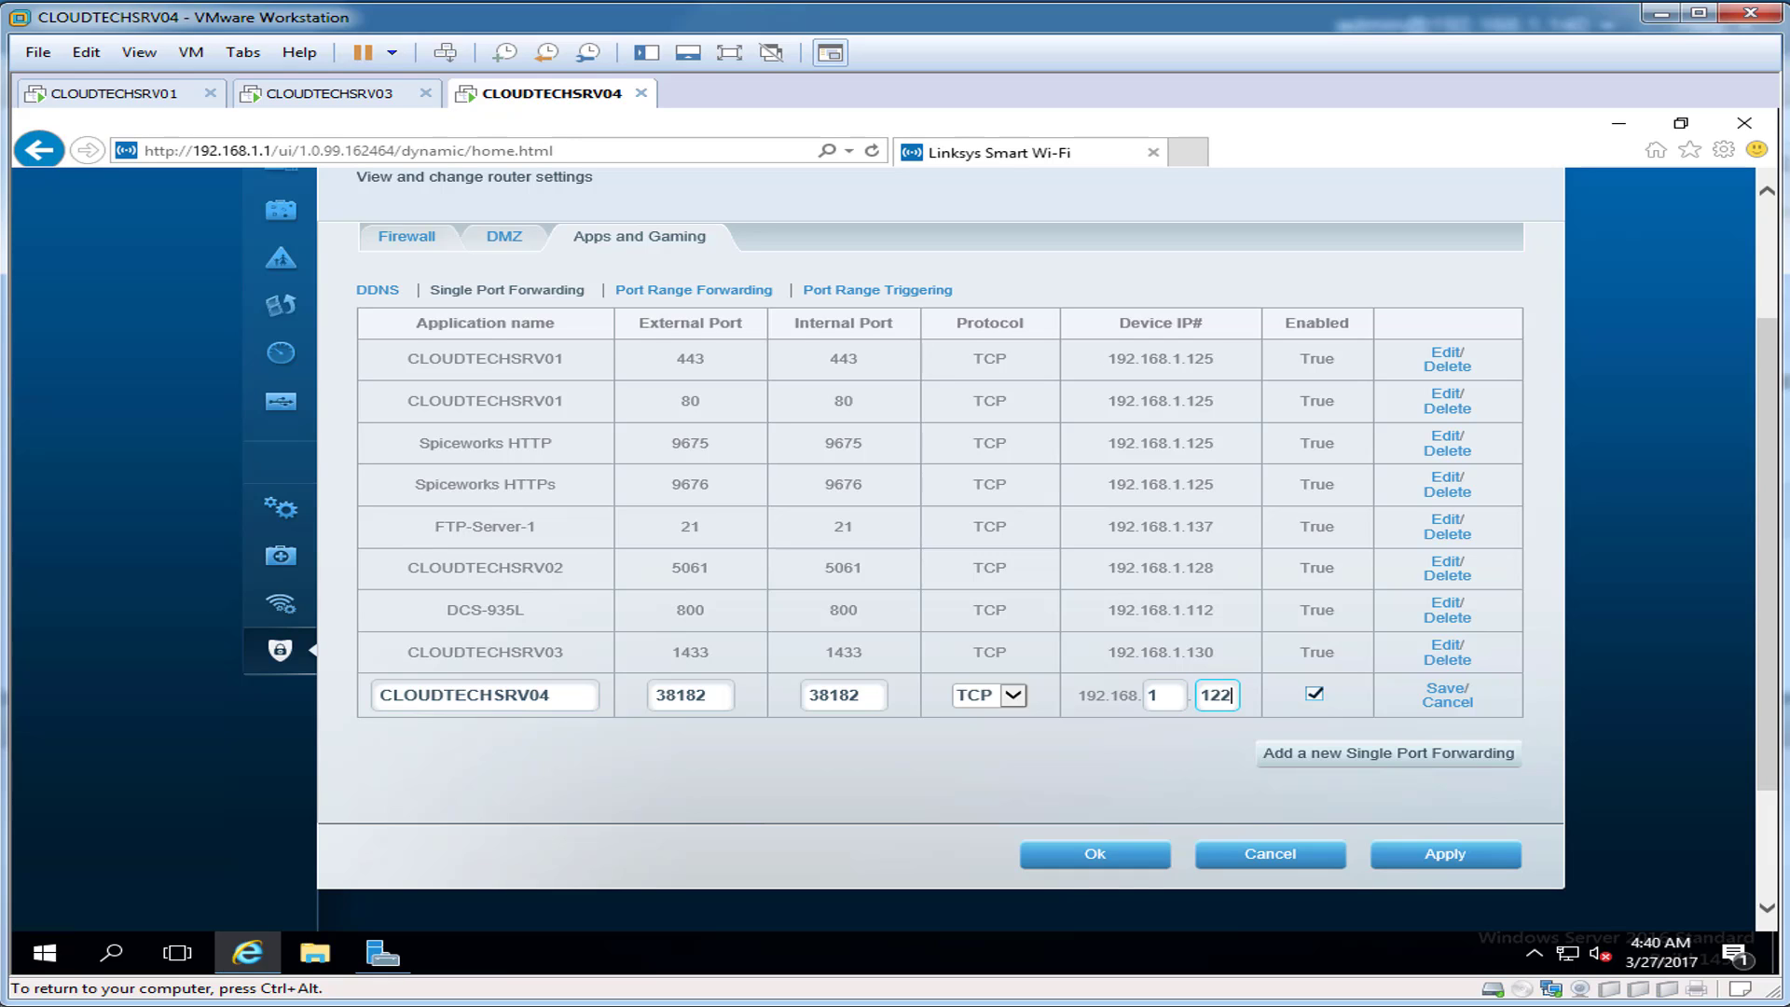
{"action": "key", "text": "Return"}
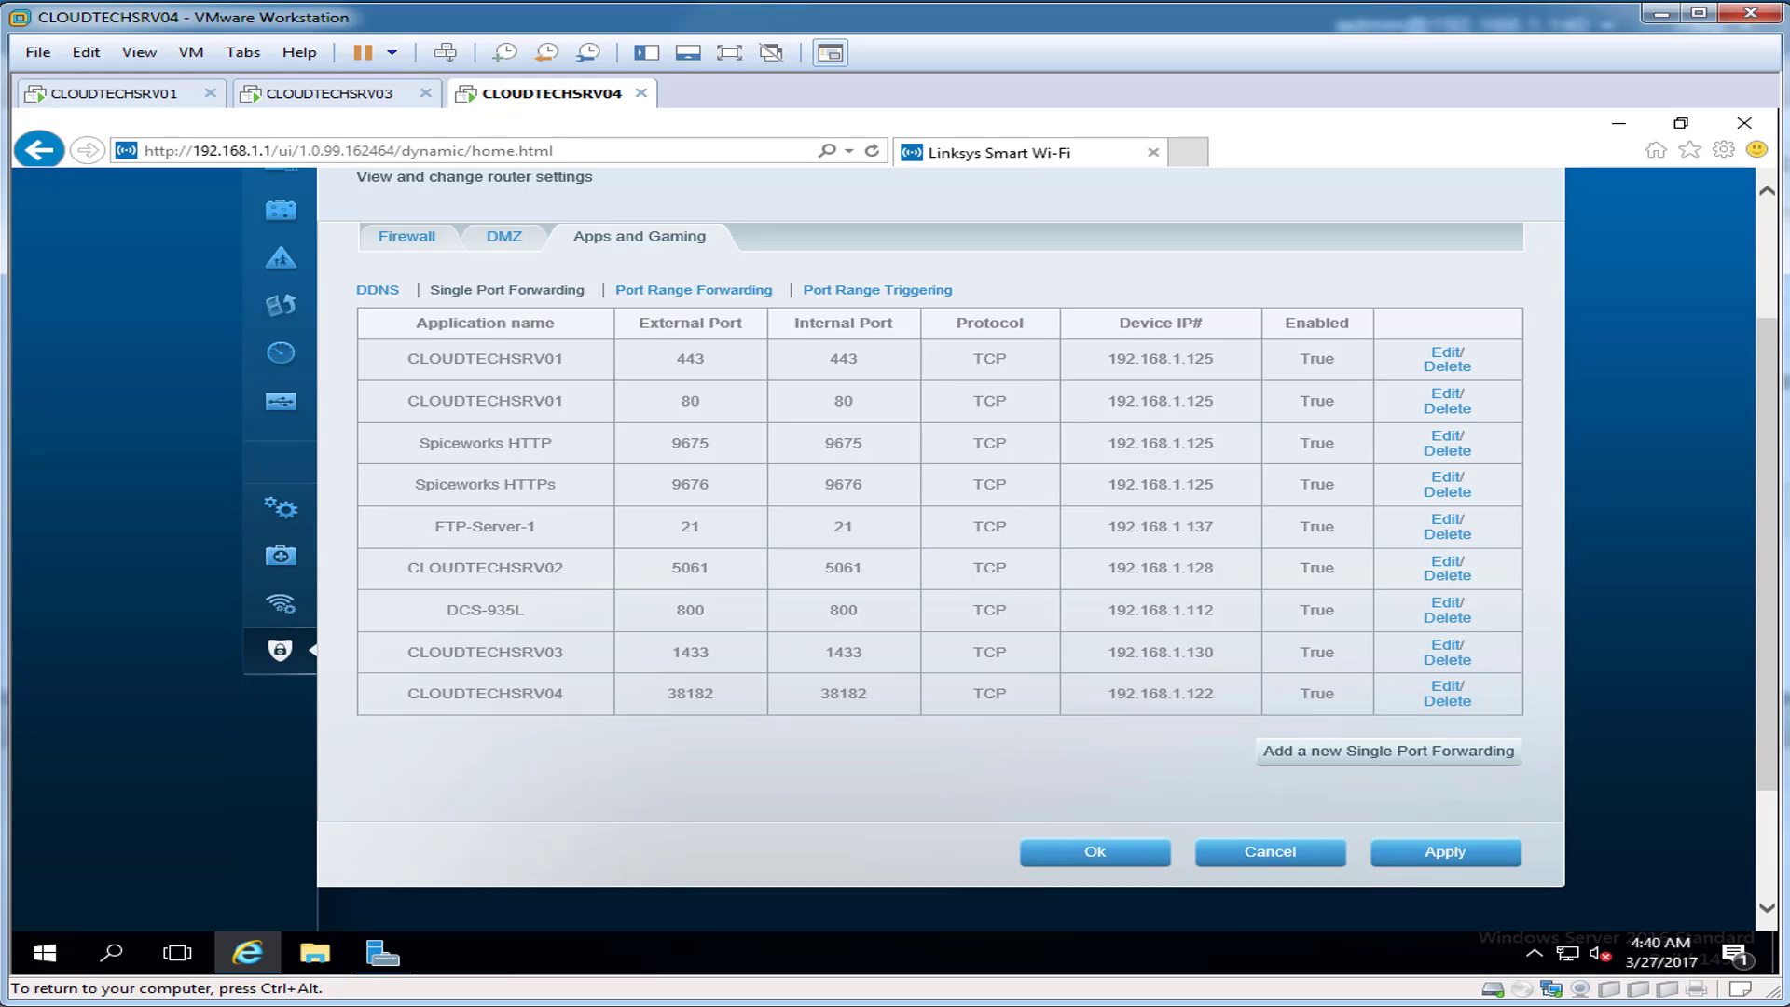
Step: Apply the router changes and close Internet Explorer
{"action": "left_click", "coordinate": [1445, 851]}
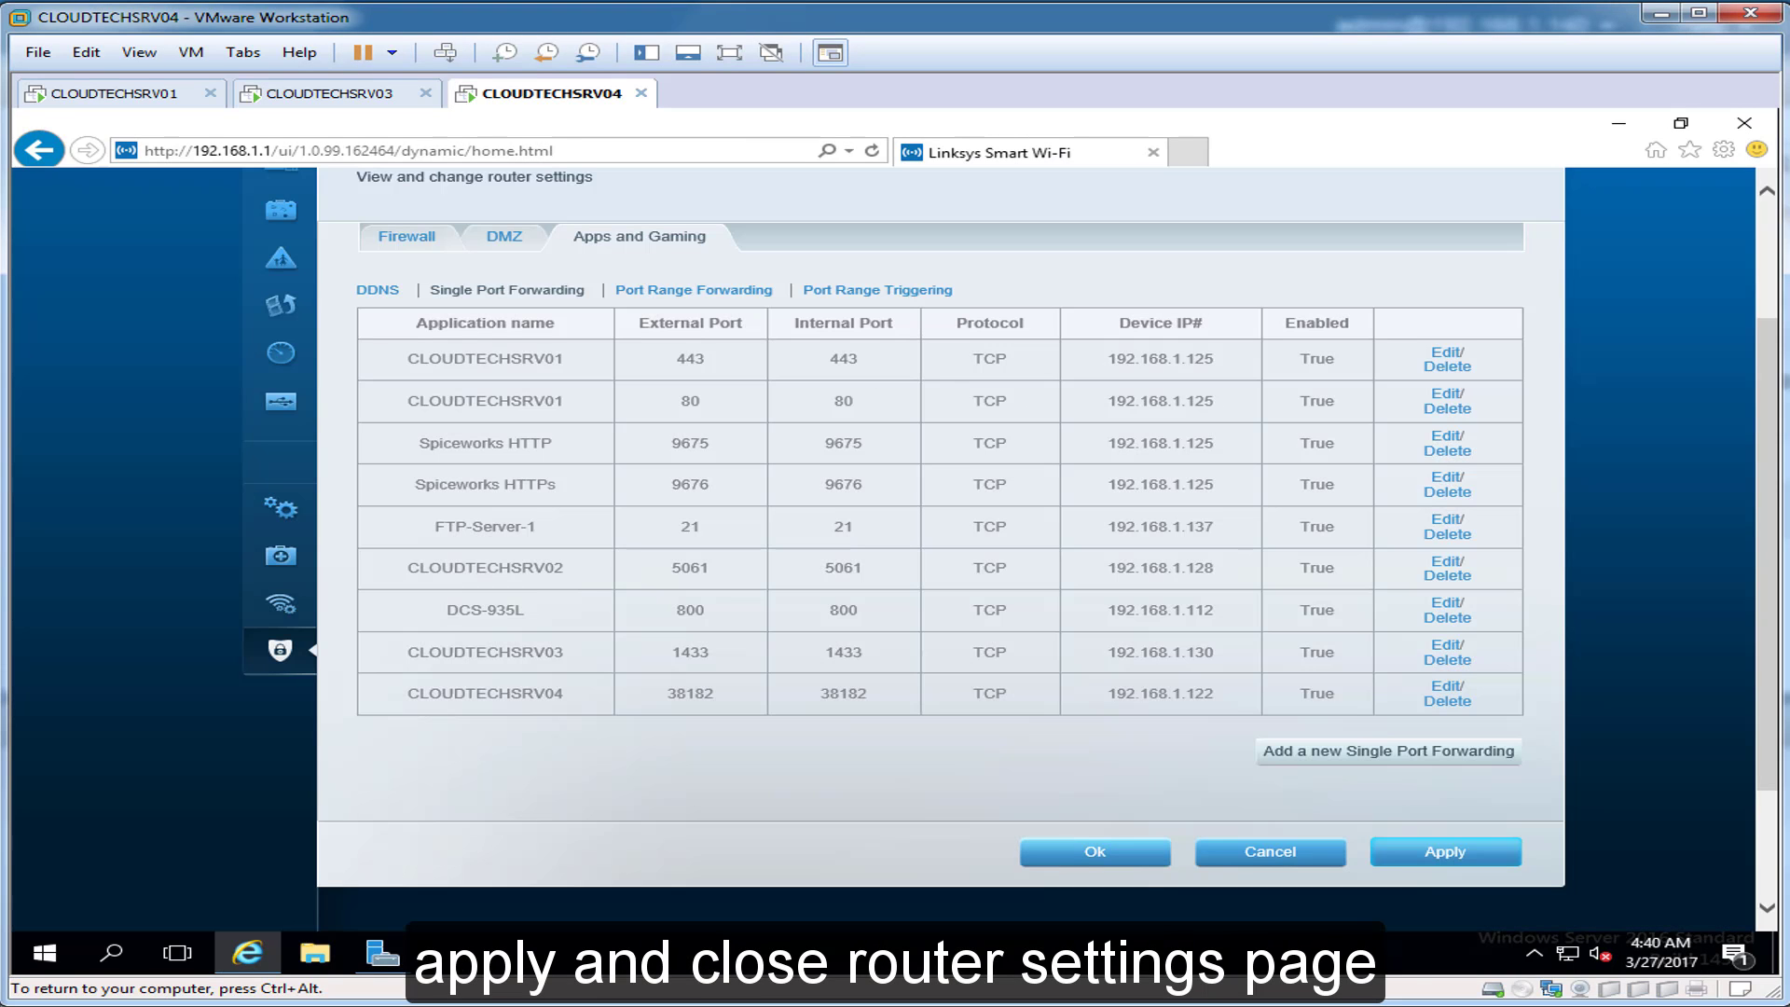
{"action": "left_click", "coordinate": [1094, 852]}
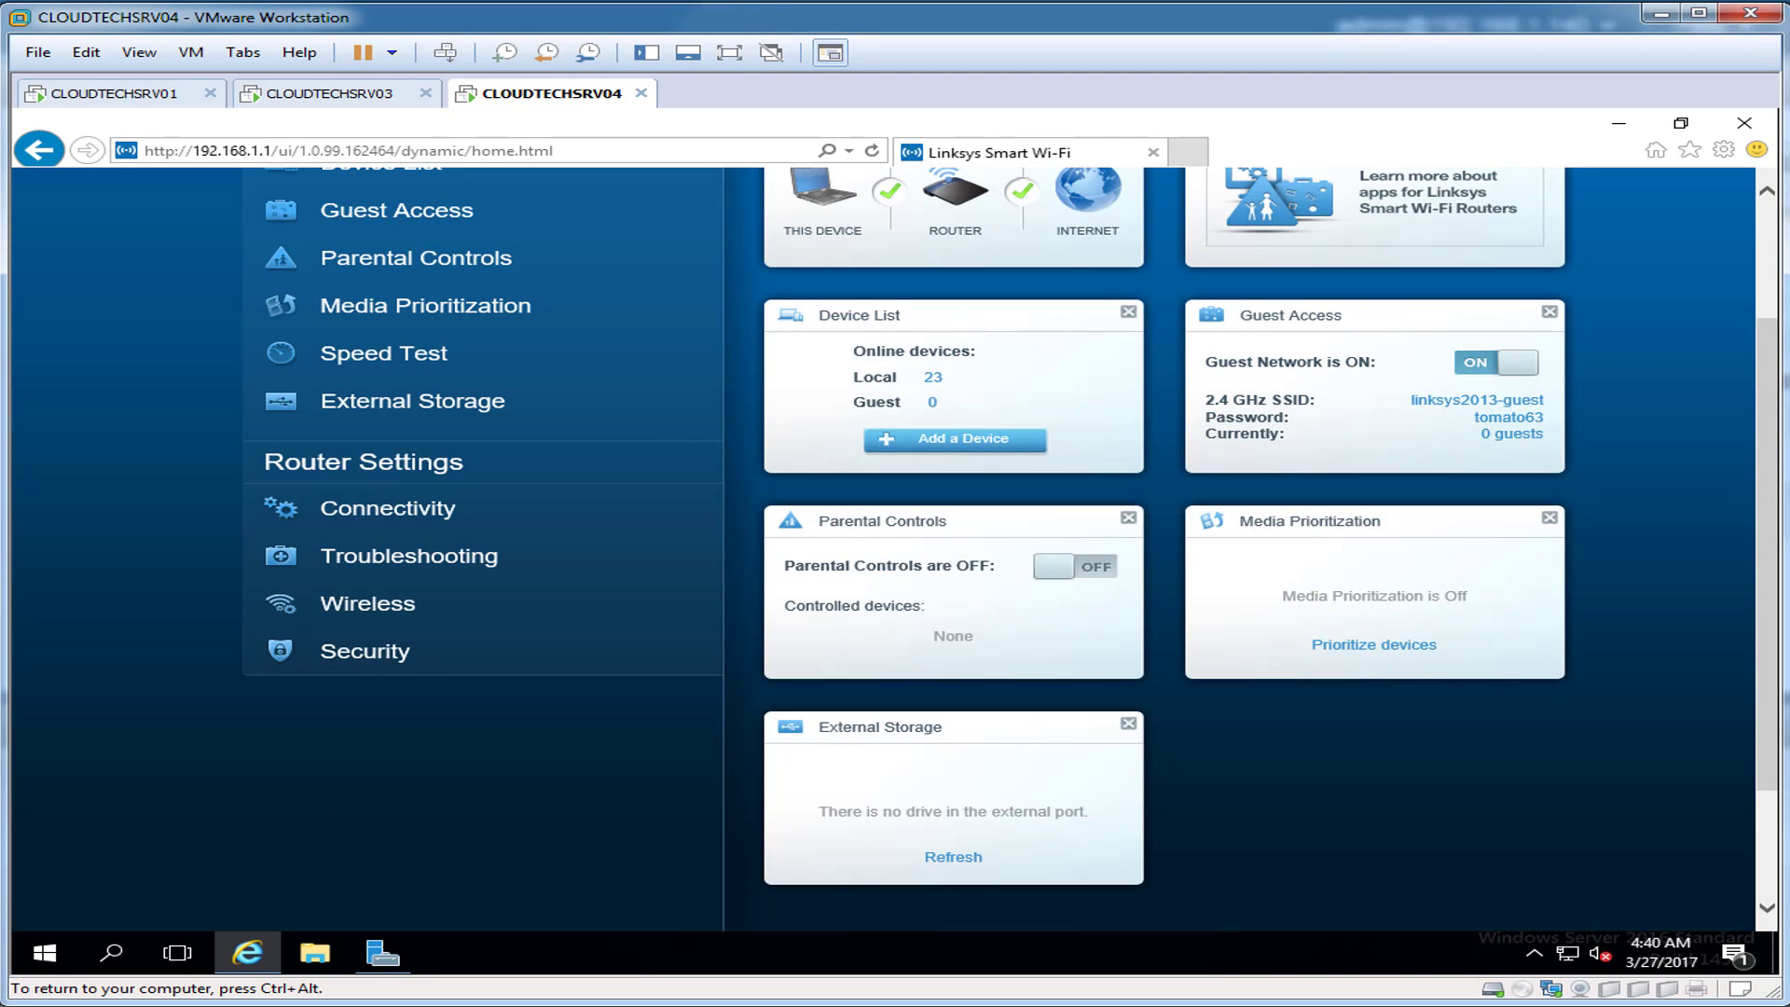
{"action": "scroll", "coordinate": [883, 548], "scroll_direction": "up", "scroll_amount": 2}
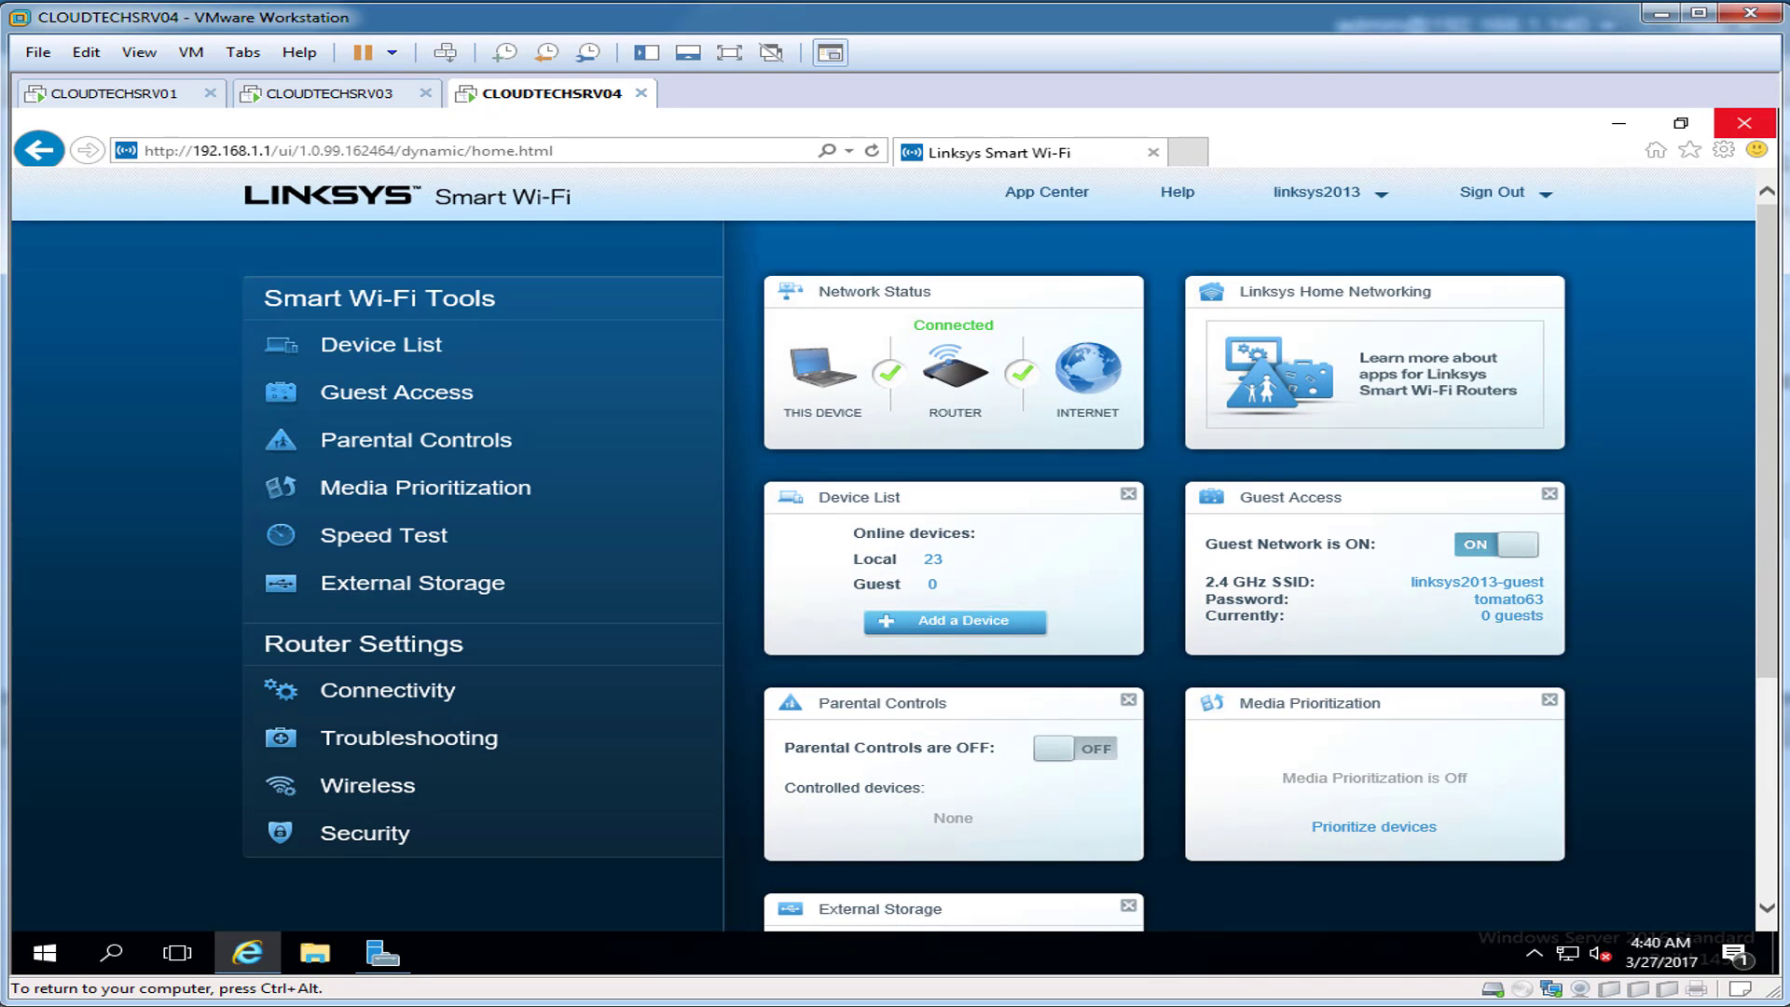
{"action": "left_click", "coordinate": [1744, 122]}
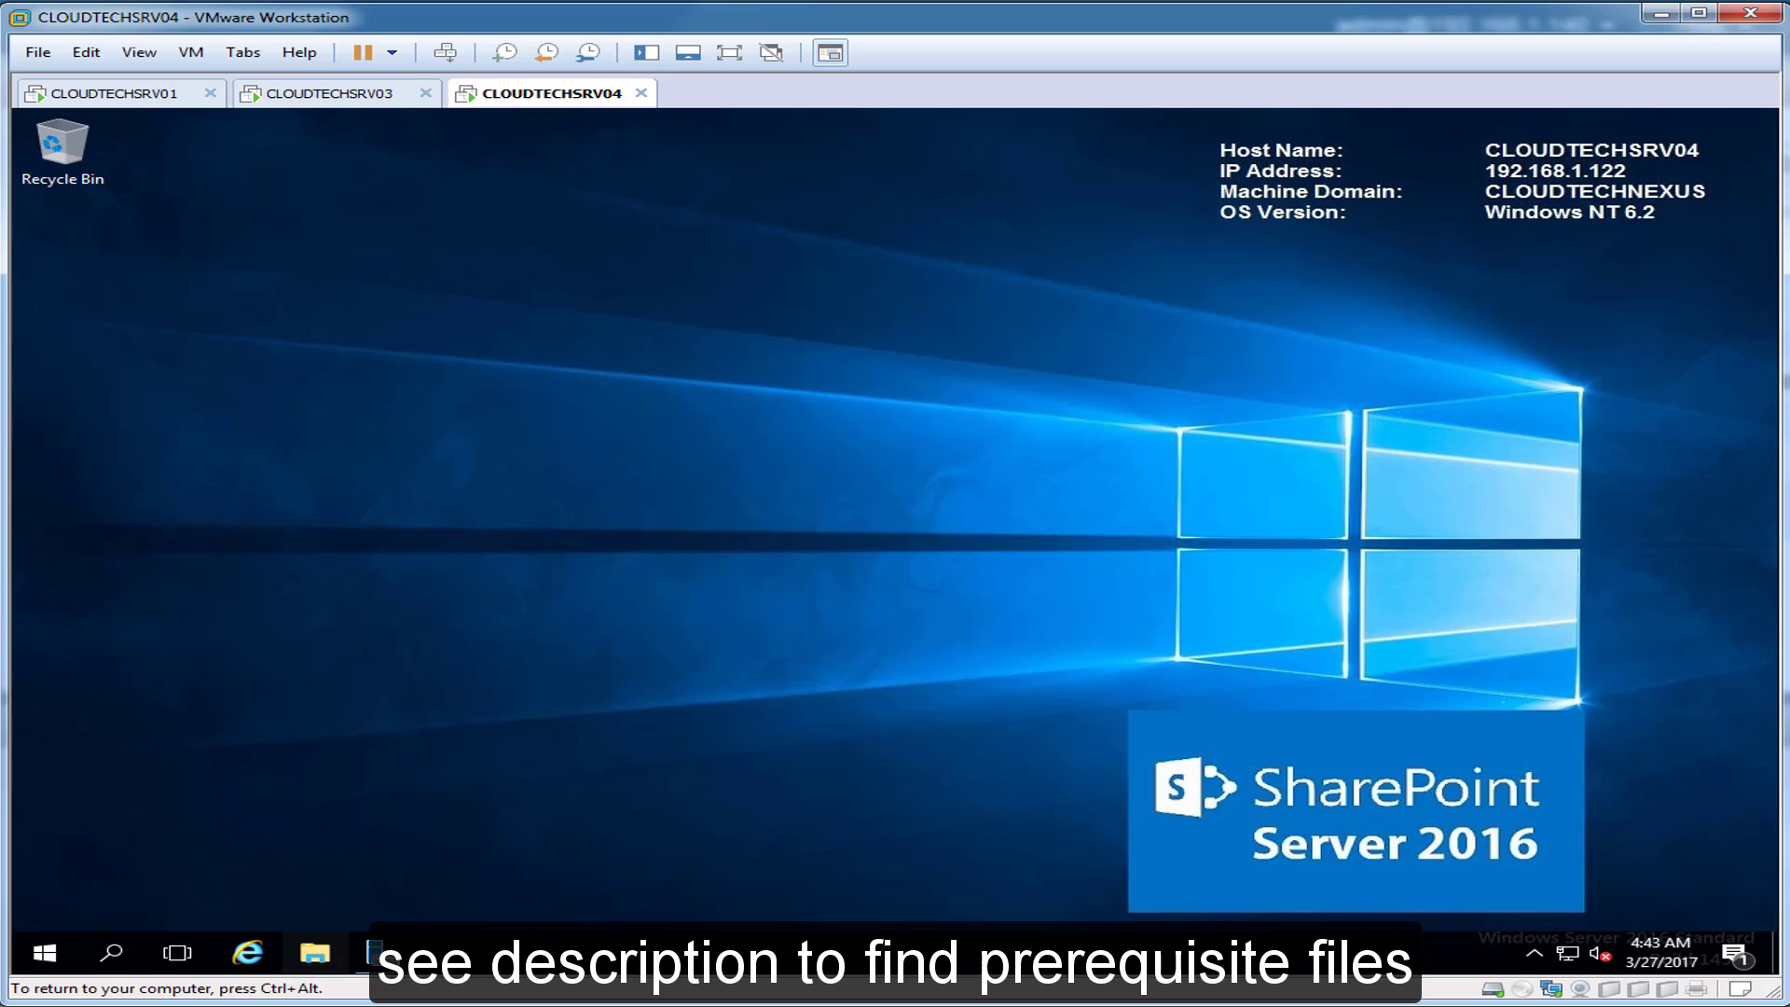
Step: Browse Downloads in File Explorer and look inside the SharePoint Server 2016 Prerequisite Files archive
{"action": "left_click", "coordinate": [315, 953]}
{"action": "left_click", "coordinate": [1077, 383]}
{"action": "double_click", "coordinate": [1044, 380]}
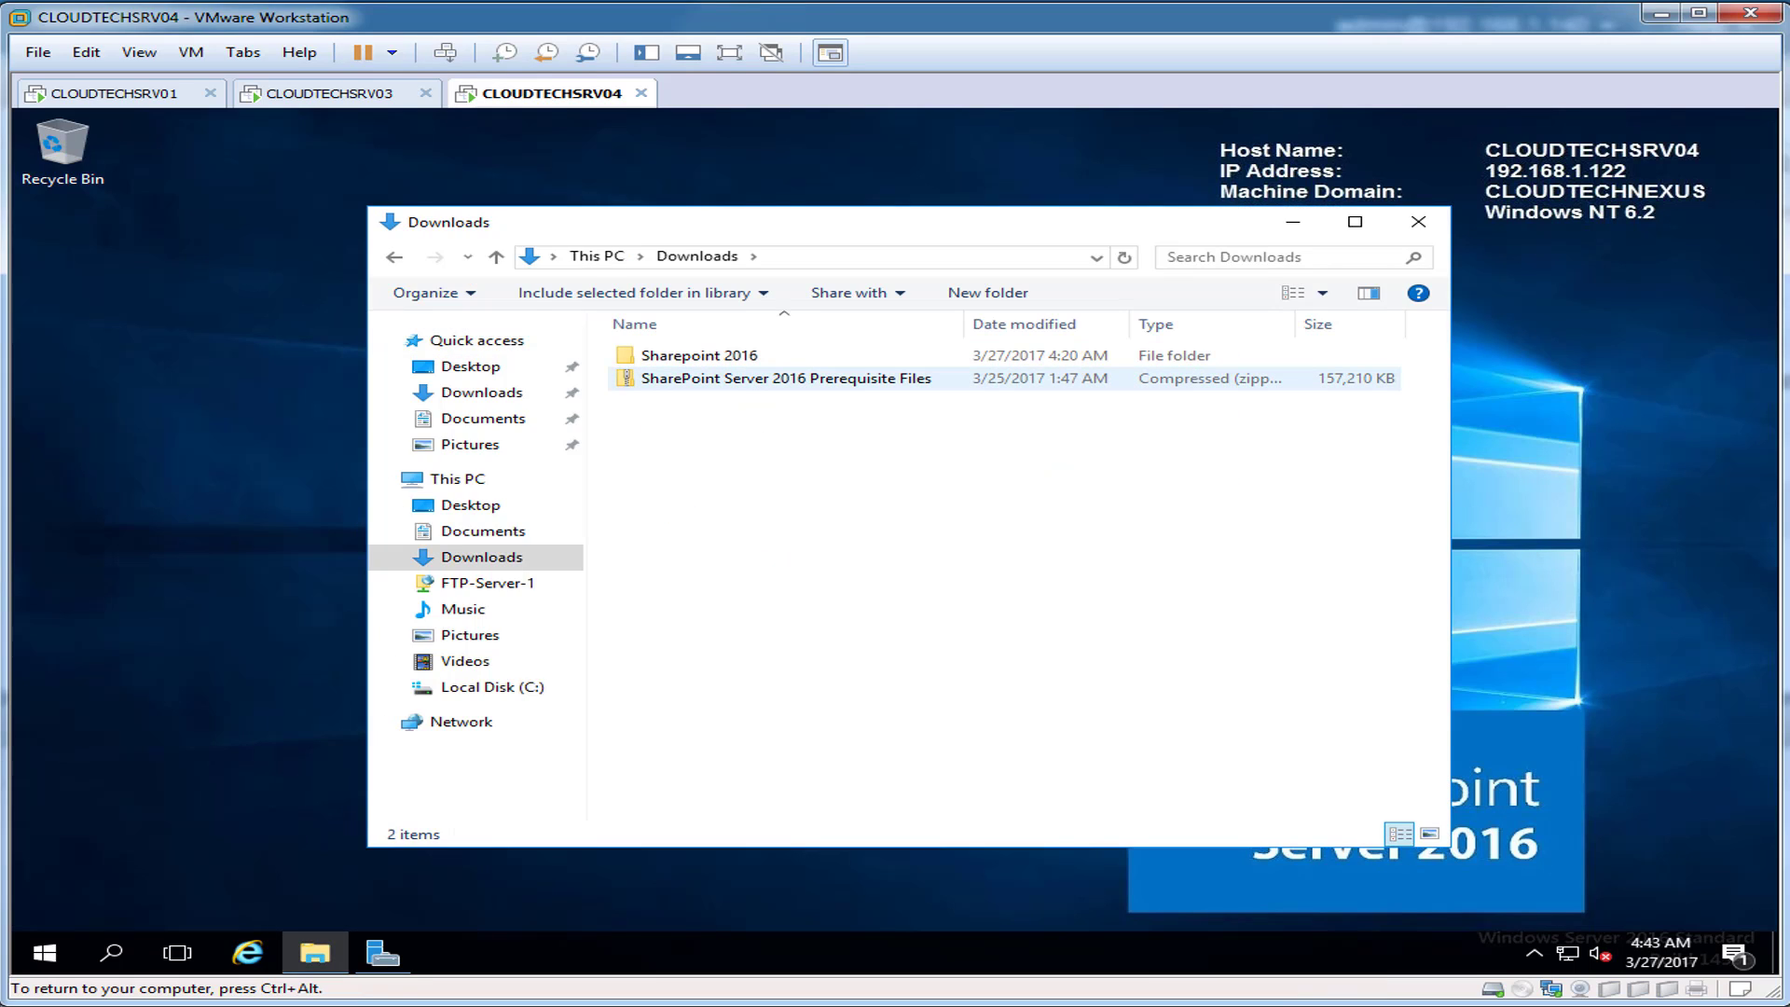
{"action": "left_click", "coordinate": [1033, 379]}
{"action": "double_click", "coordinate": [1033, 379]}
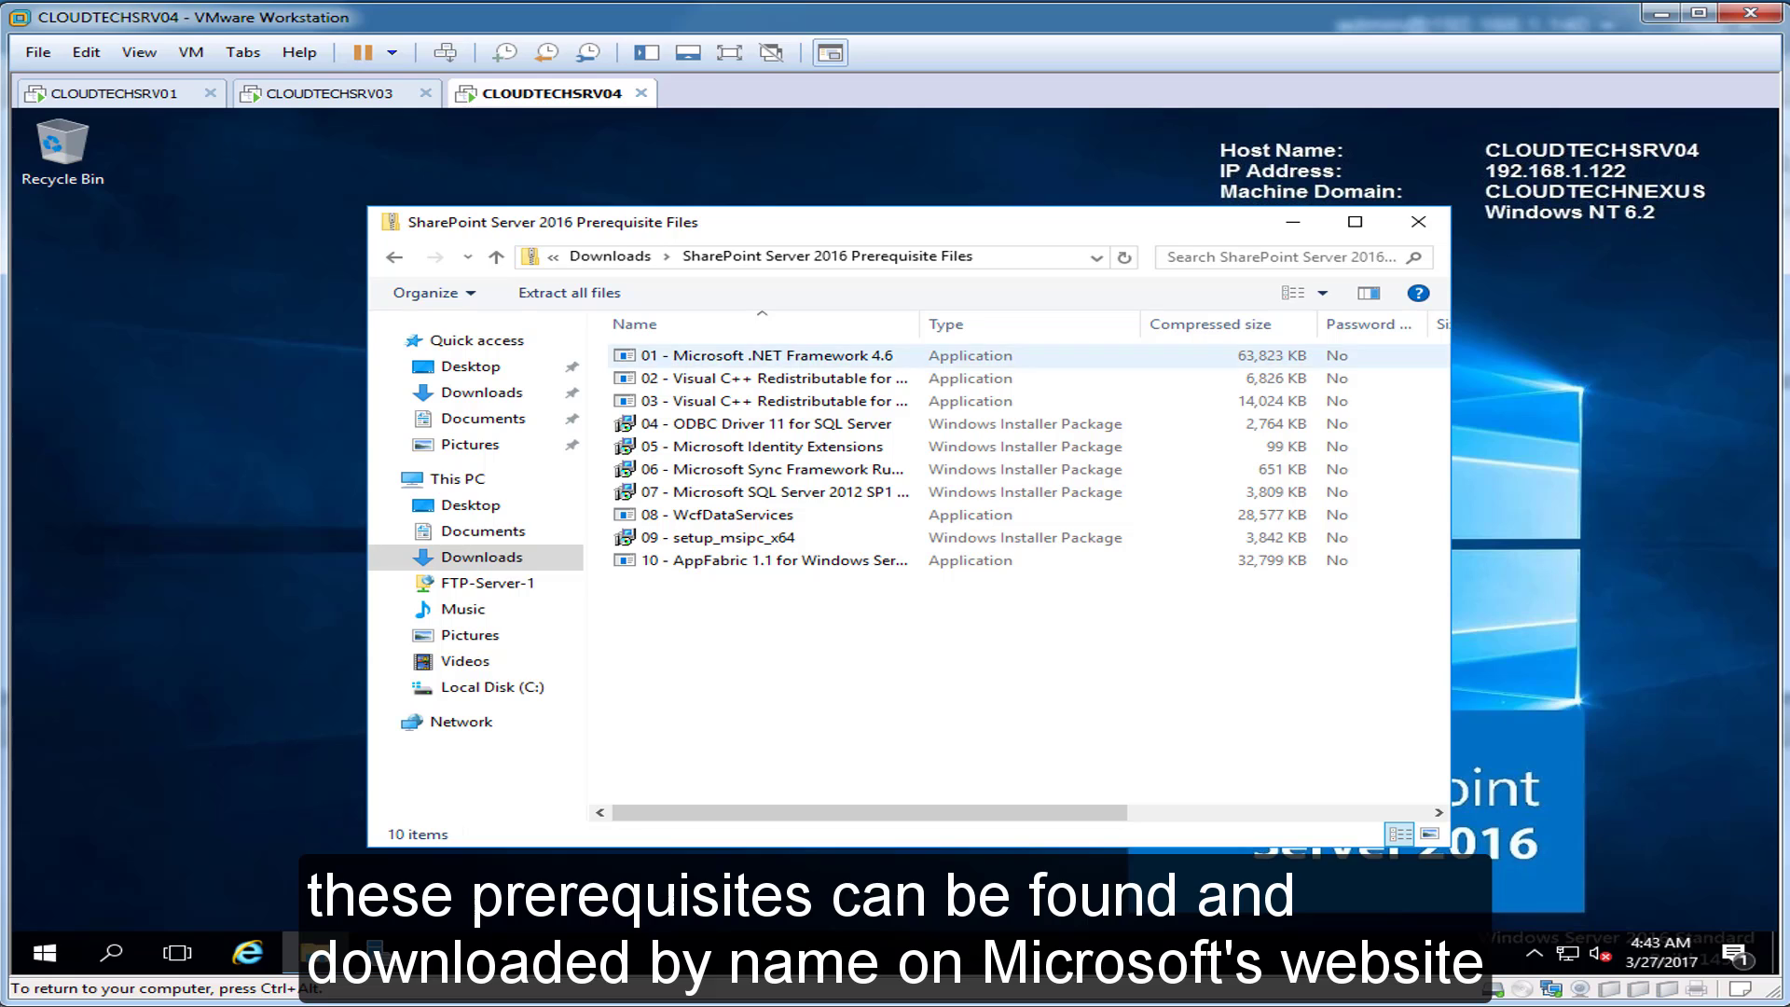
{"action": "left_click_drag", "start_coordinate": [920, 324], "coordinate": [1061, 324]}
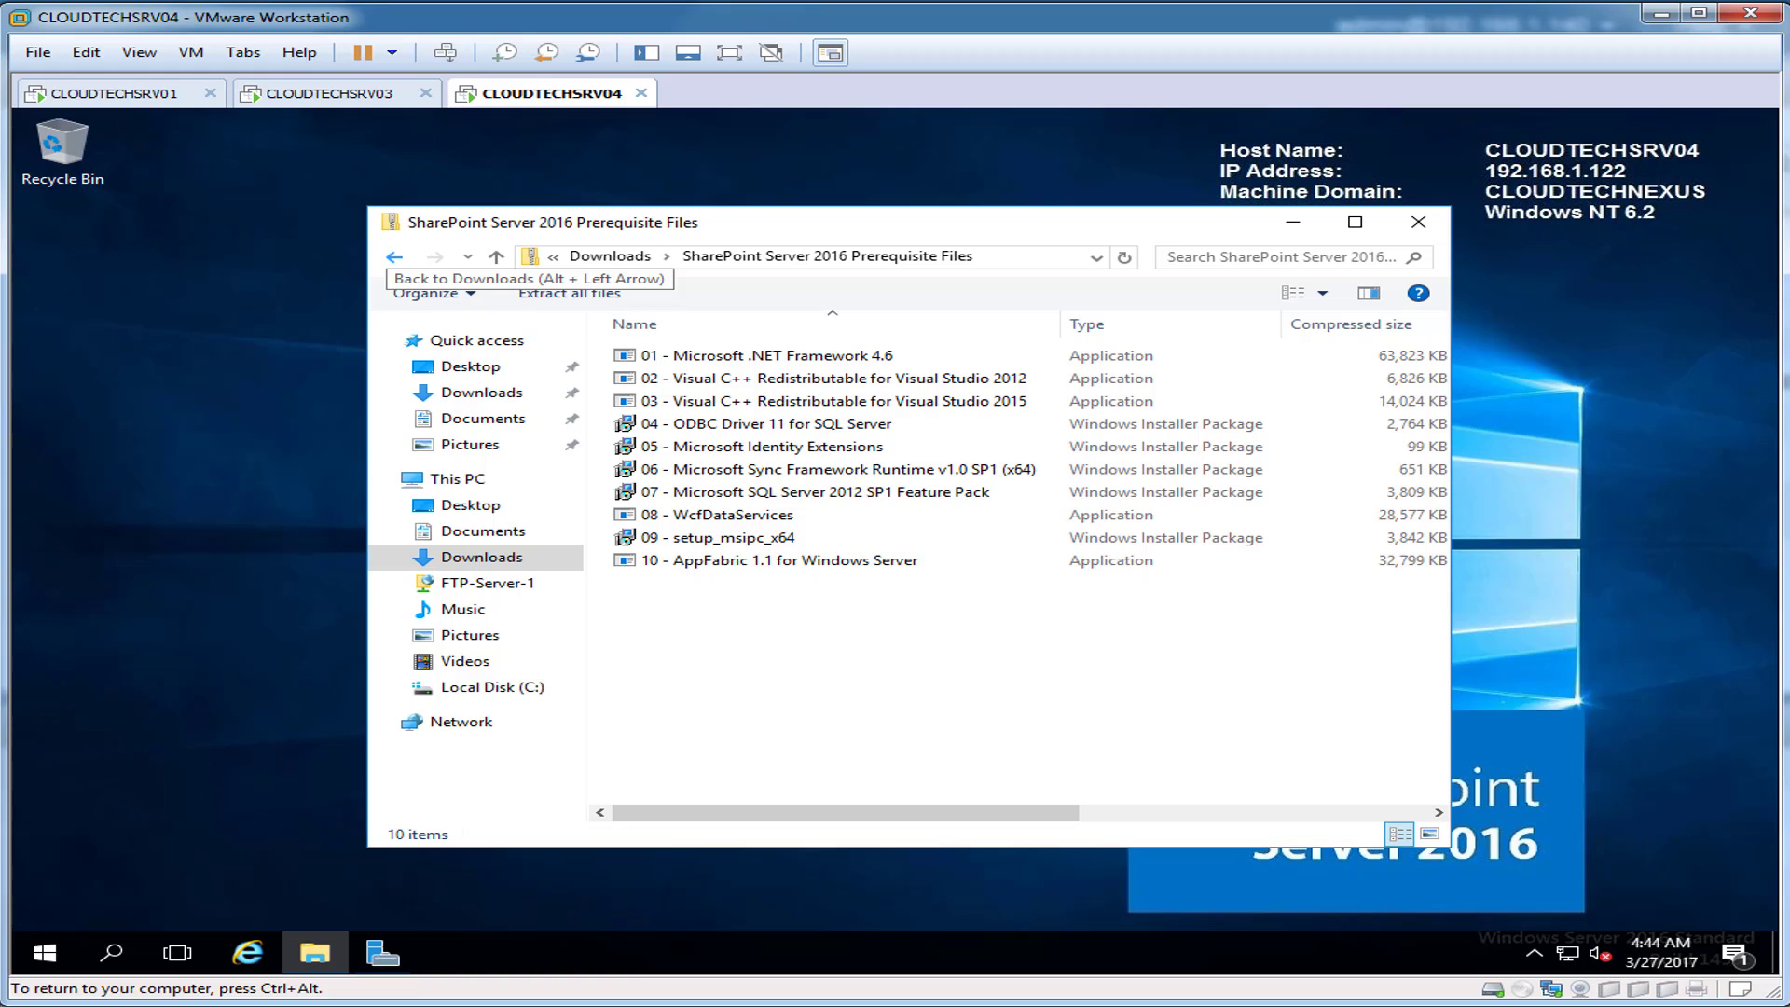
Step: Go back to Downloads and open the Sharepoint 2016 folder down to the splash file
{"action": "left_click", "coordinate": [394, 256]}
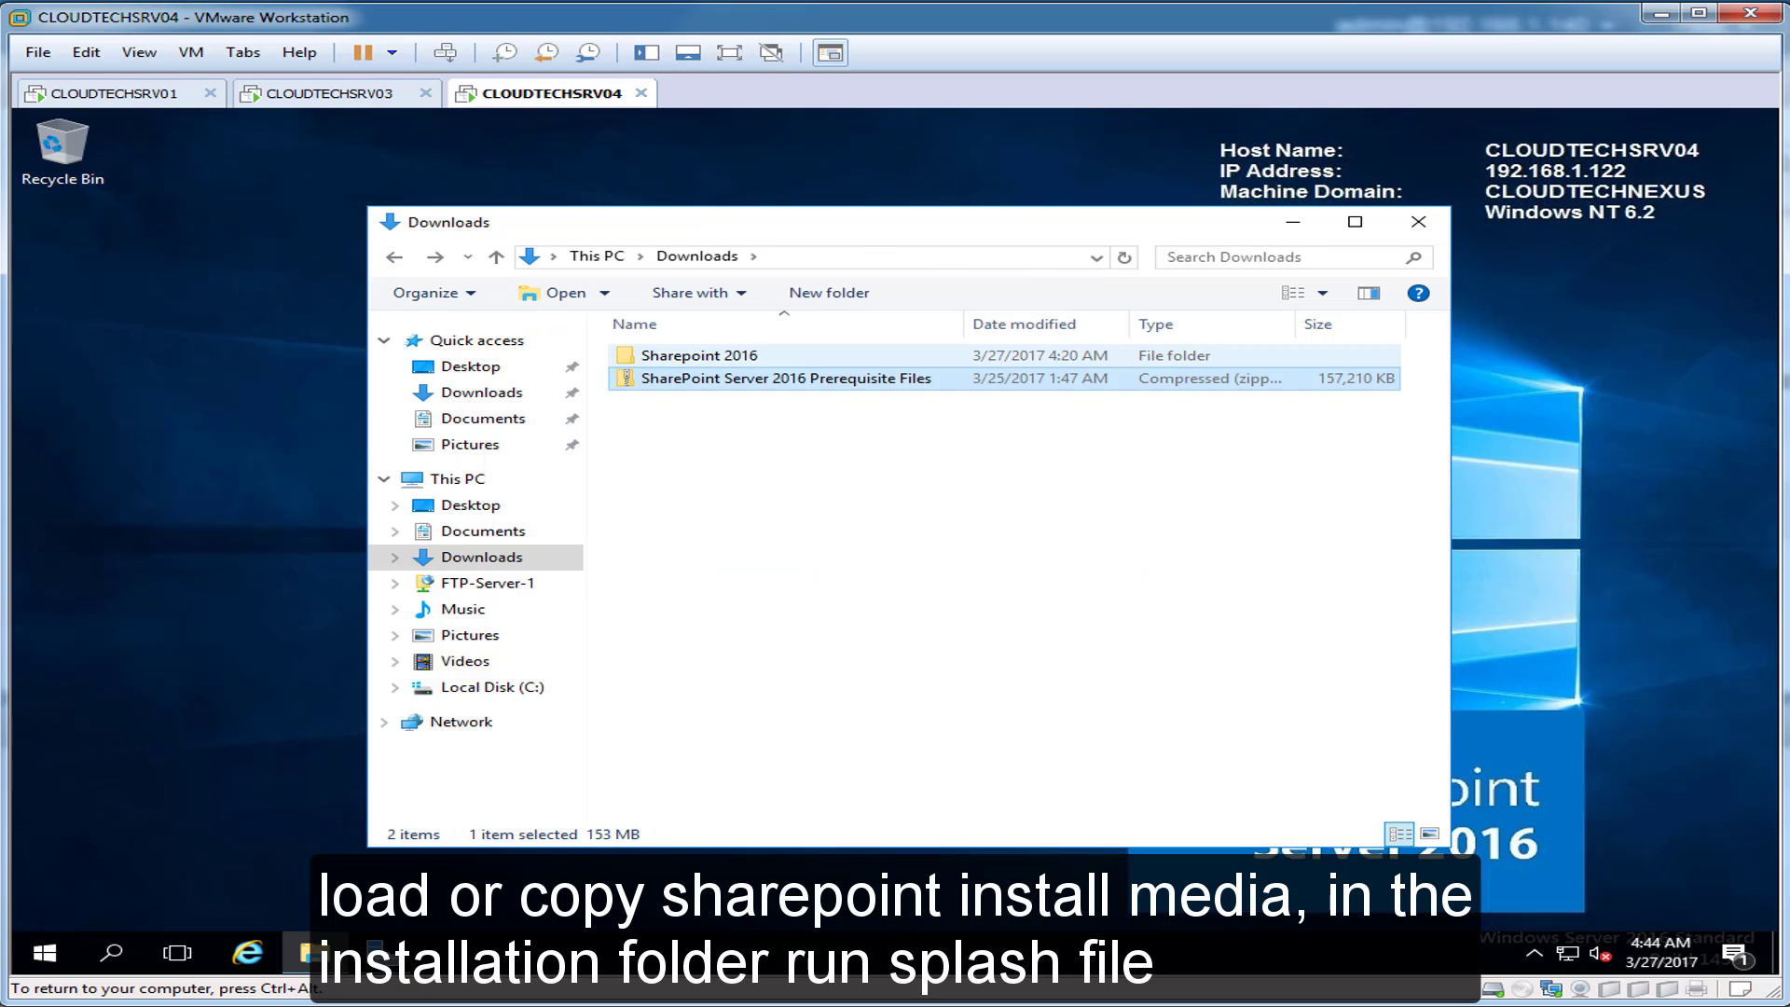
{"action": "double_click", "coordinate": [699, 355]}
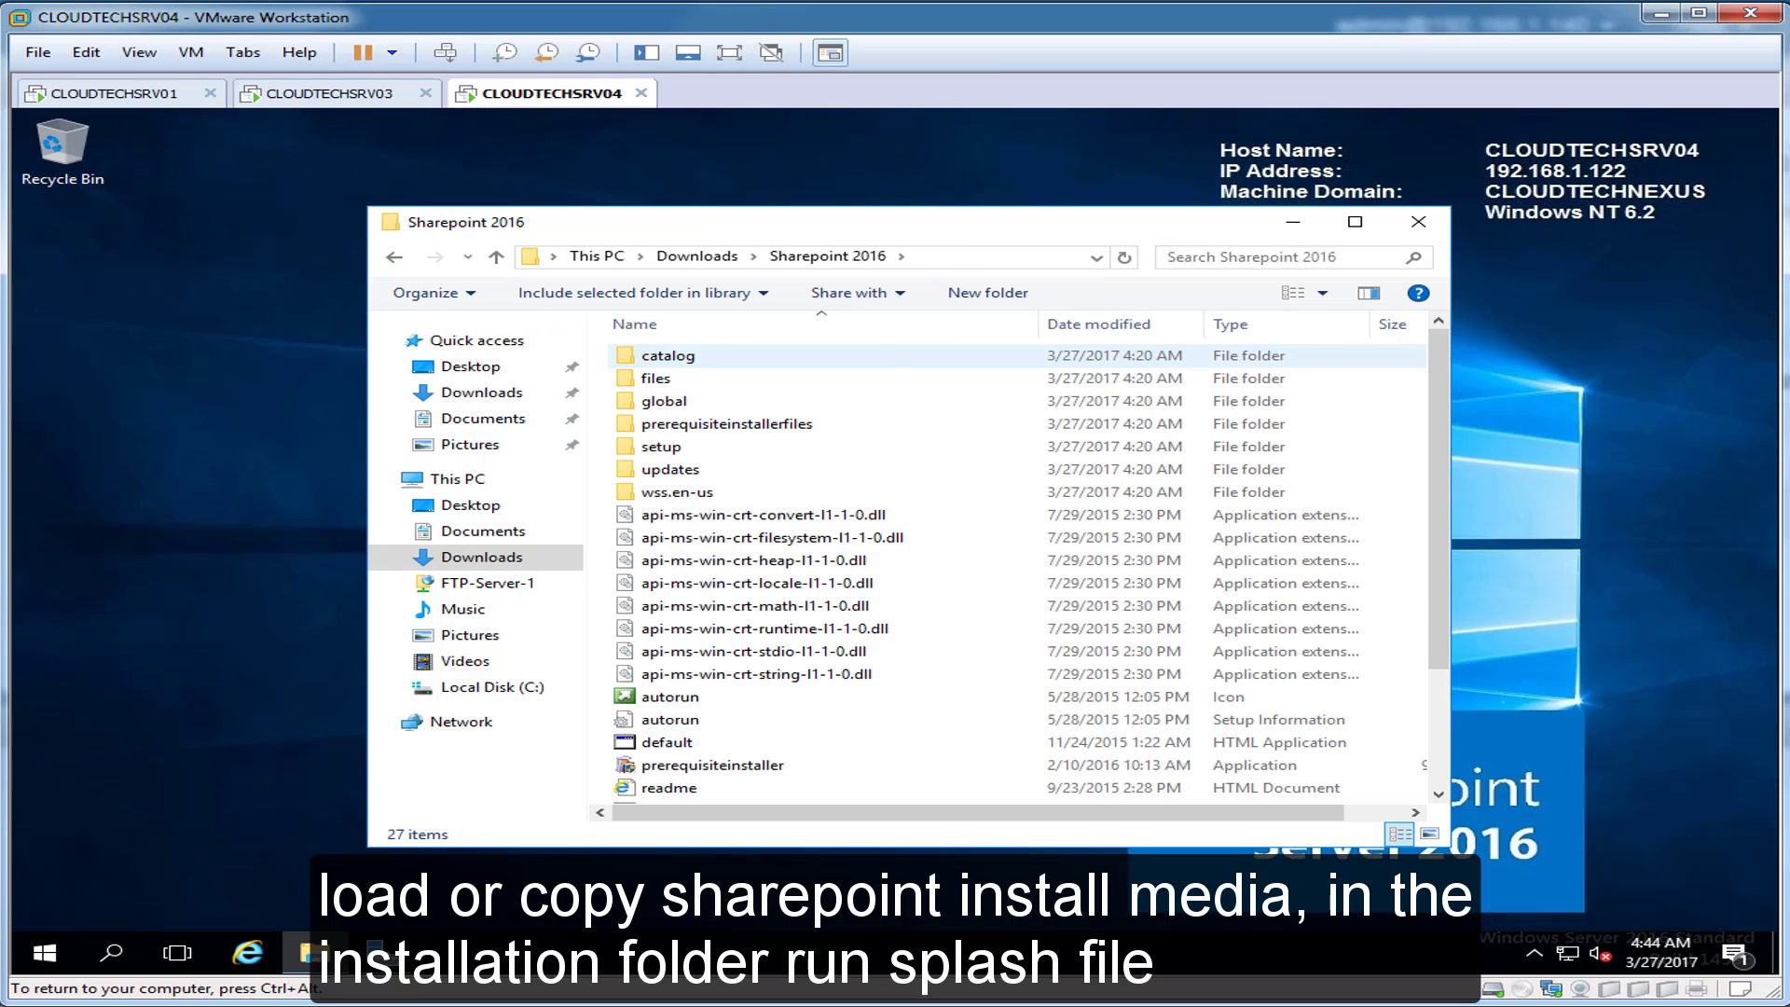
{"action": "scroll", "coordinate": [699, 358], "scroll_direction": "down", "scroll_amount": 2}
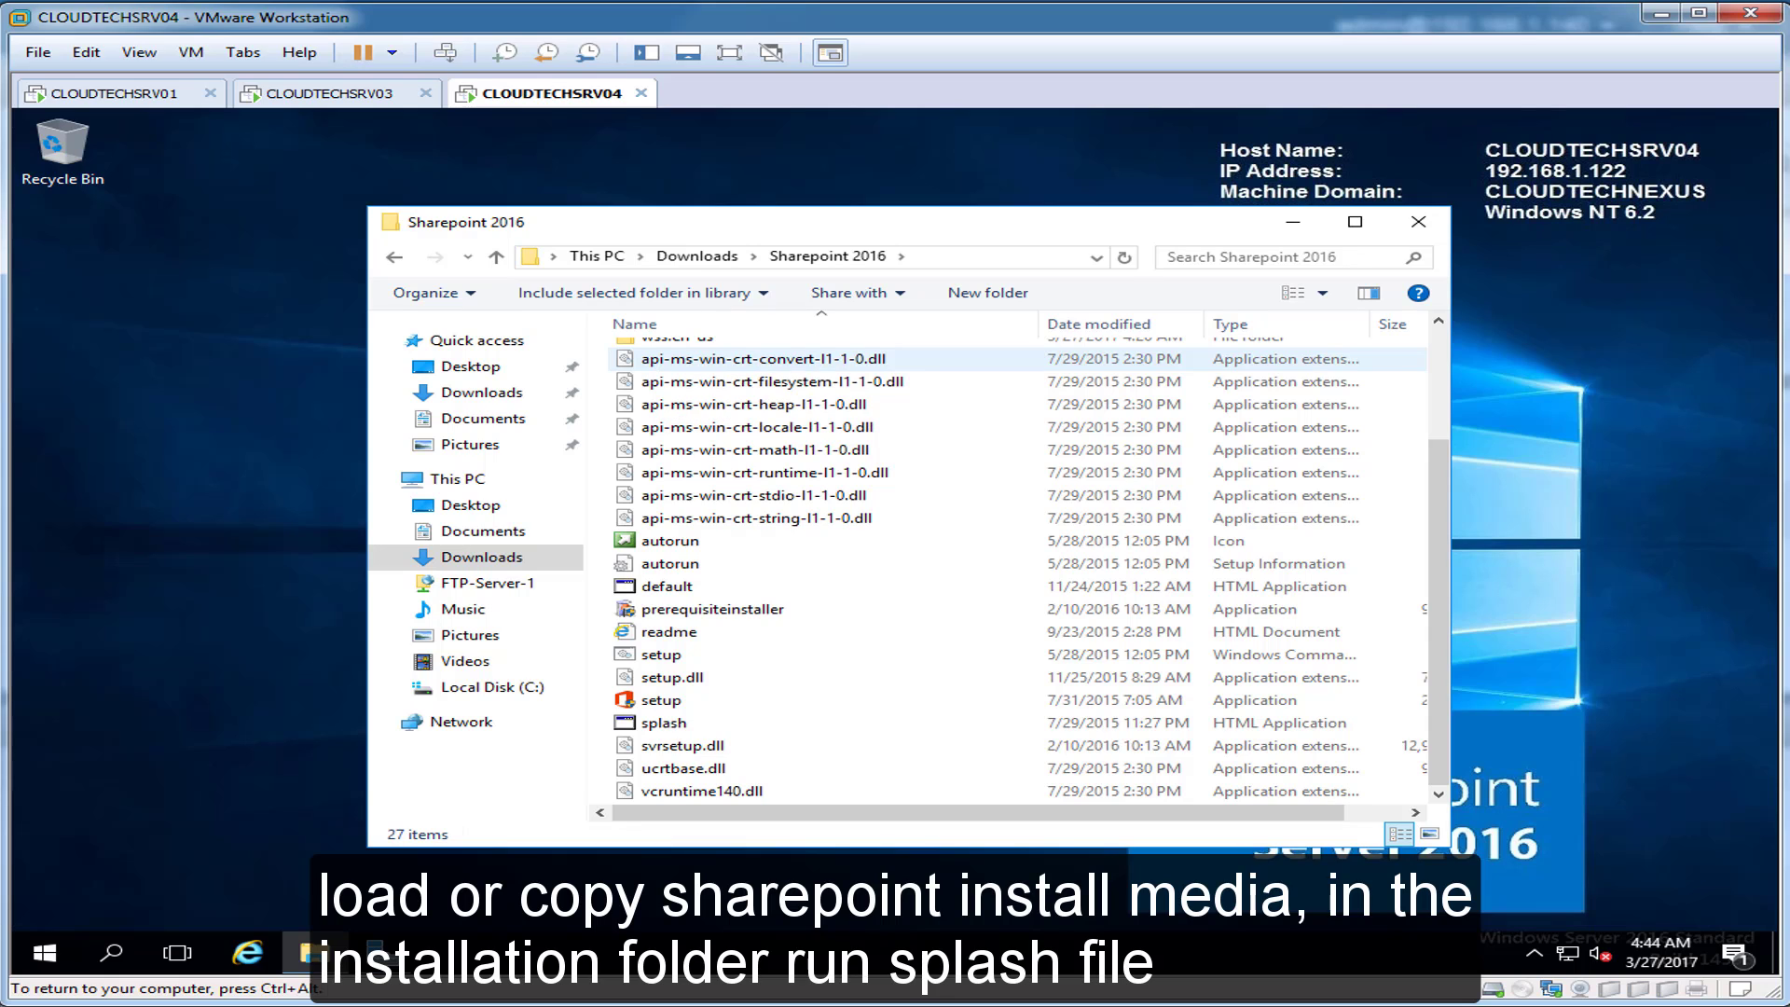
Step: Launch splash and start Install software prerequisites, allowing the Preparation Tool in UAC
{"action": "double_click", "coordinate": [665, 724]}
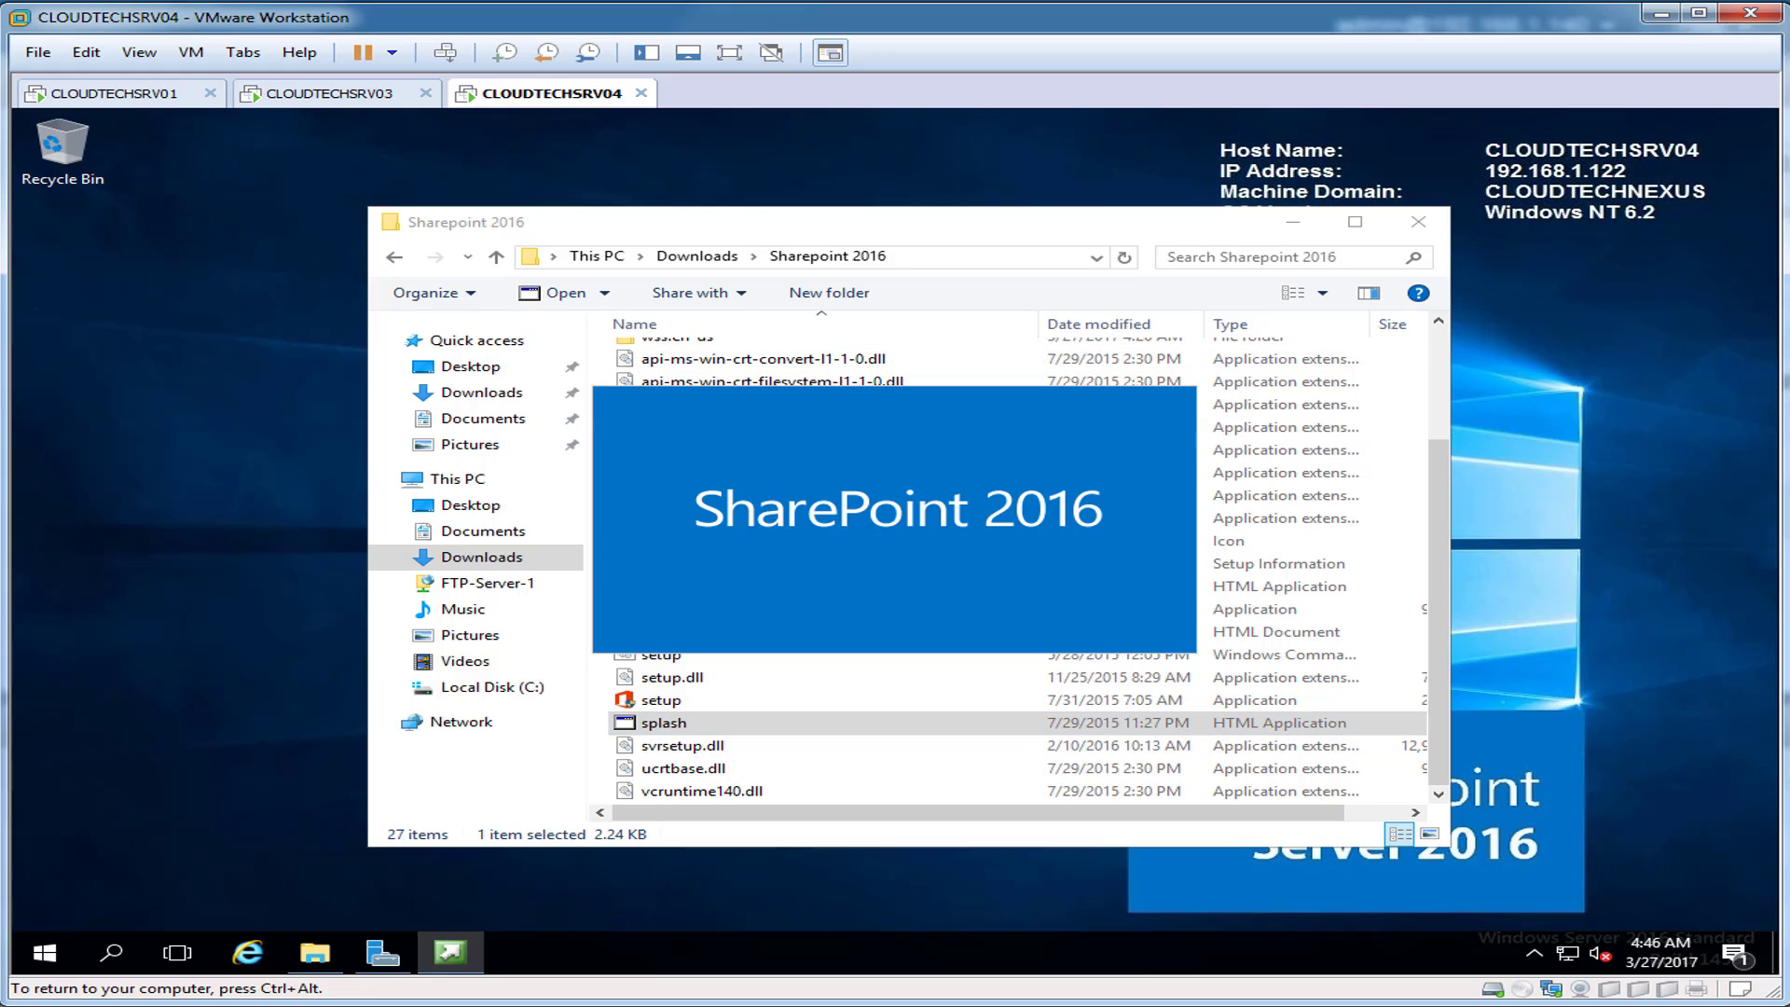
{"action": "left_click", "coordinate": [1418, 221]}
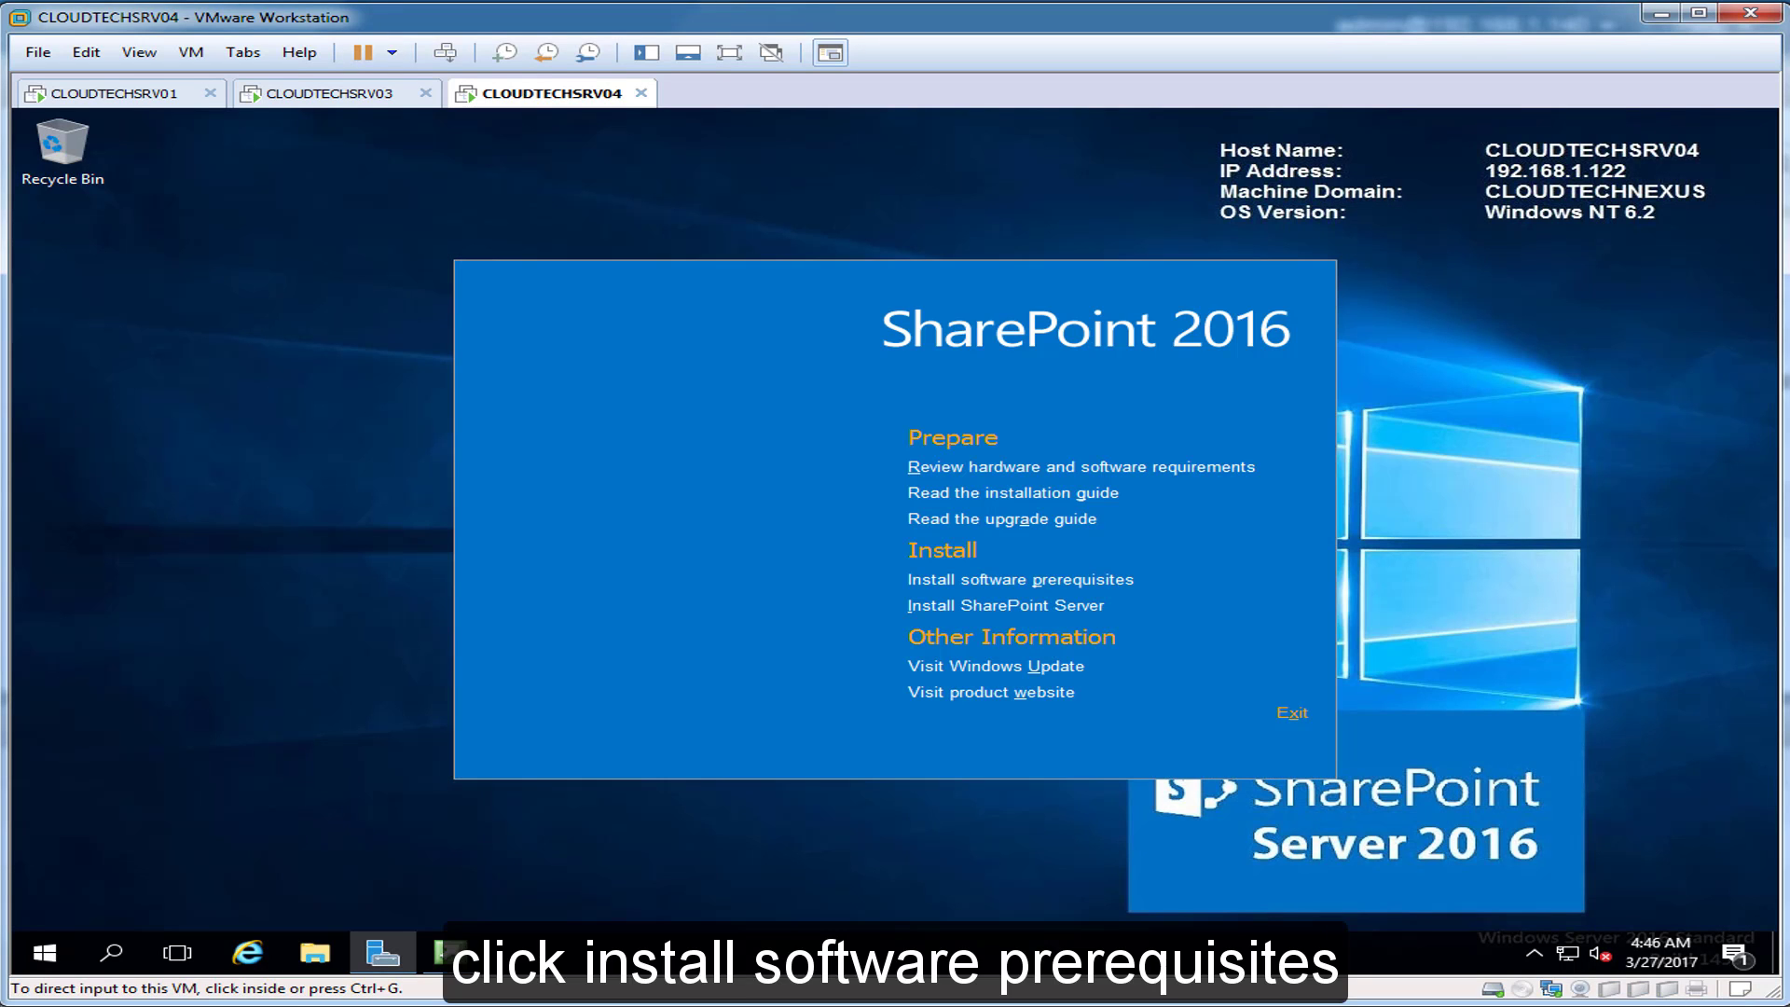
{"action": "left_click", "coordinate": [1021, 579]}
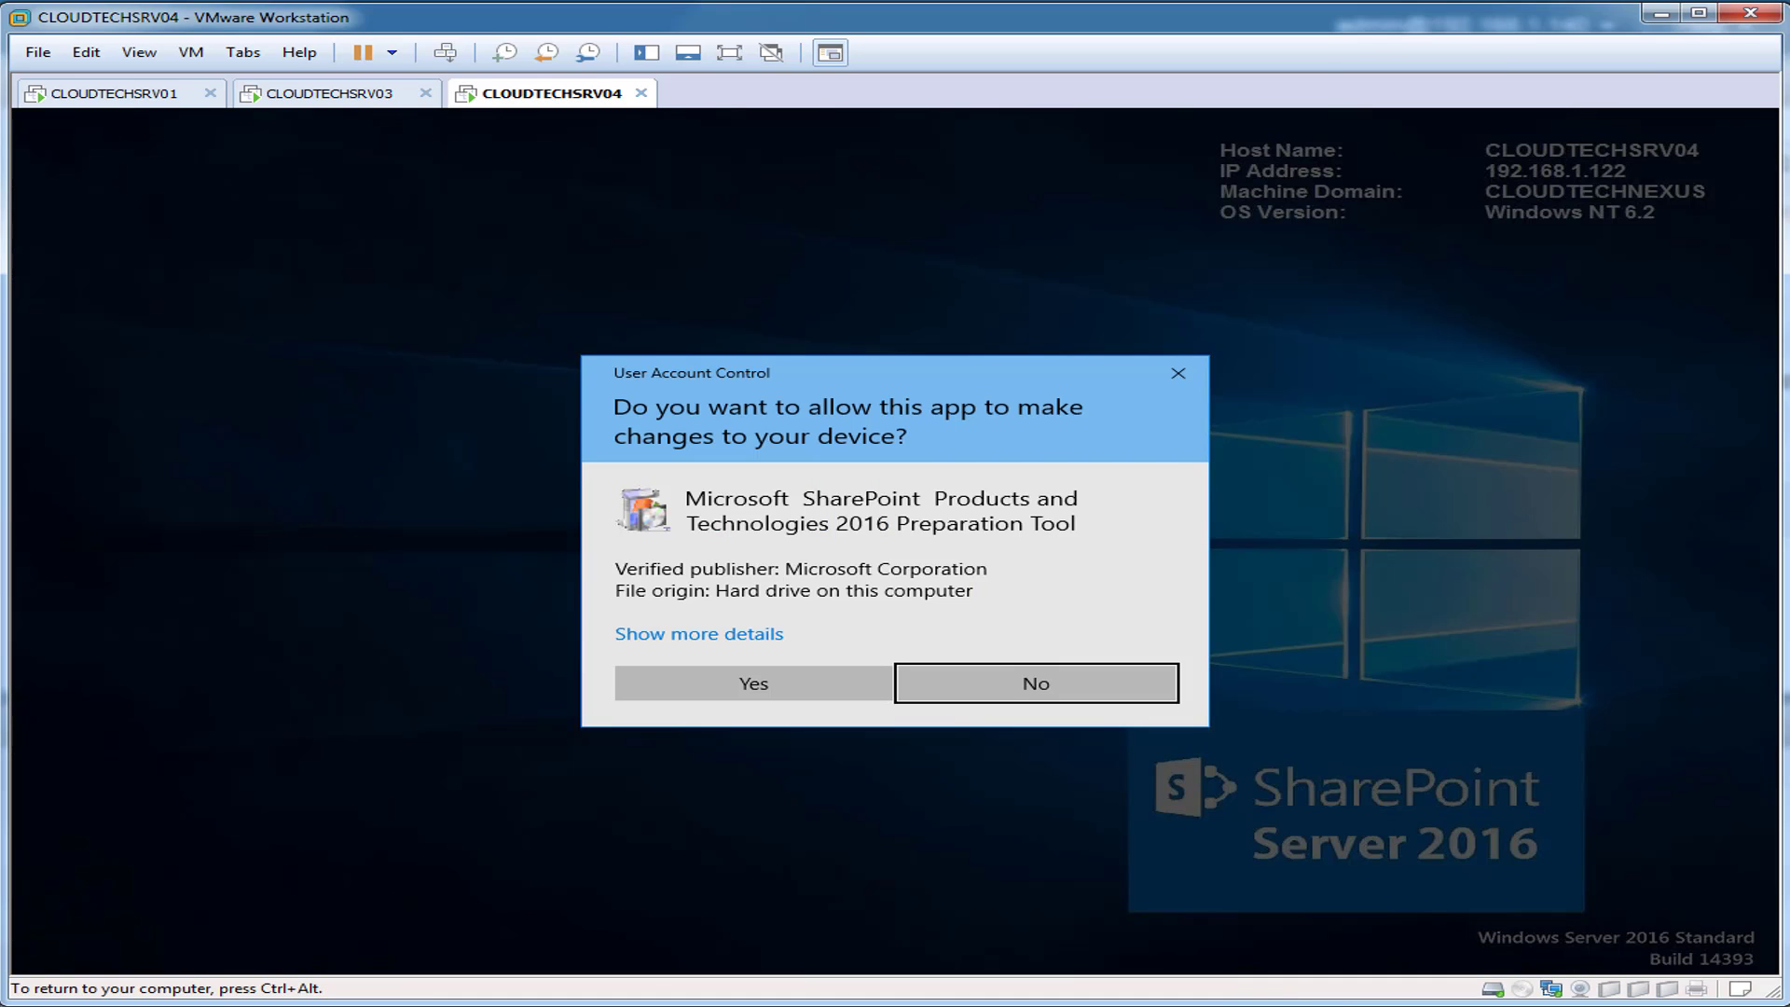
{"action": "left_click", "coordinate": [753, 684]}
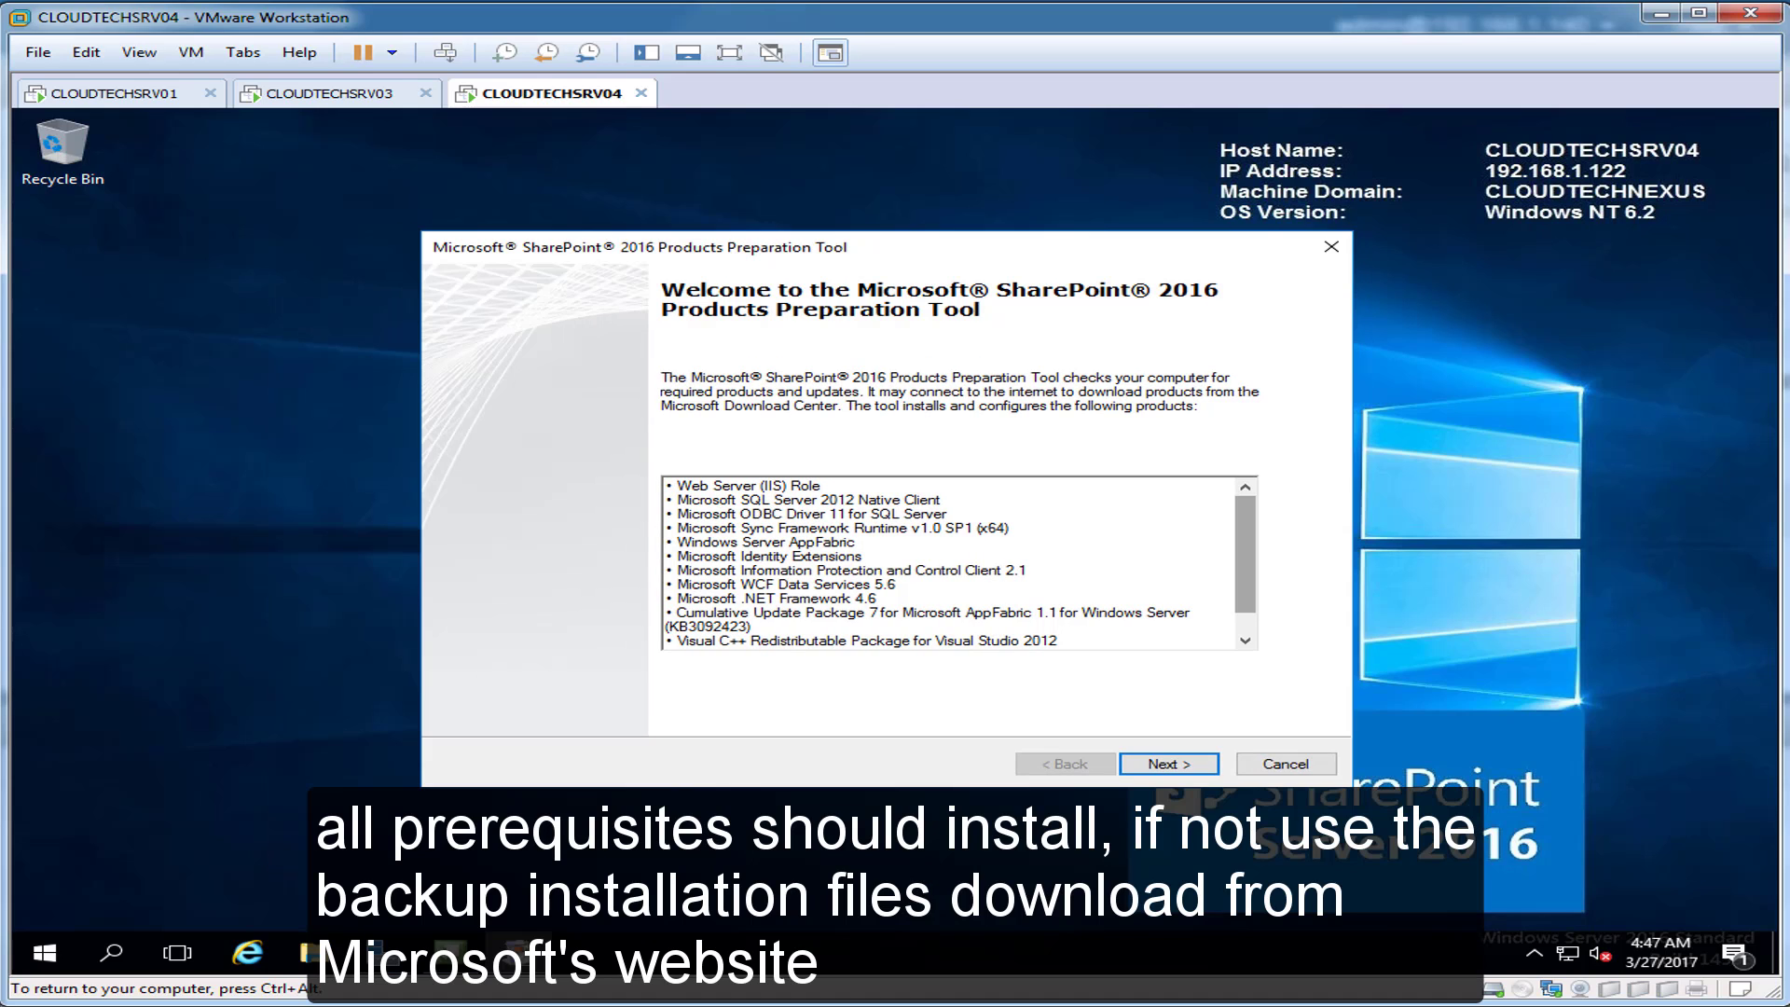
Step: Accept the license terms and start installing the SharePoint prerequisites
{"action": "scroll", "coordinate": [951, 562], "scroll_direction": "down", "scroll_amount": 1}
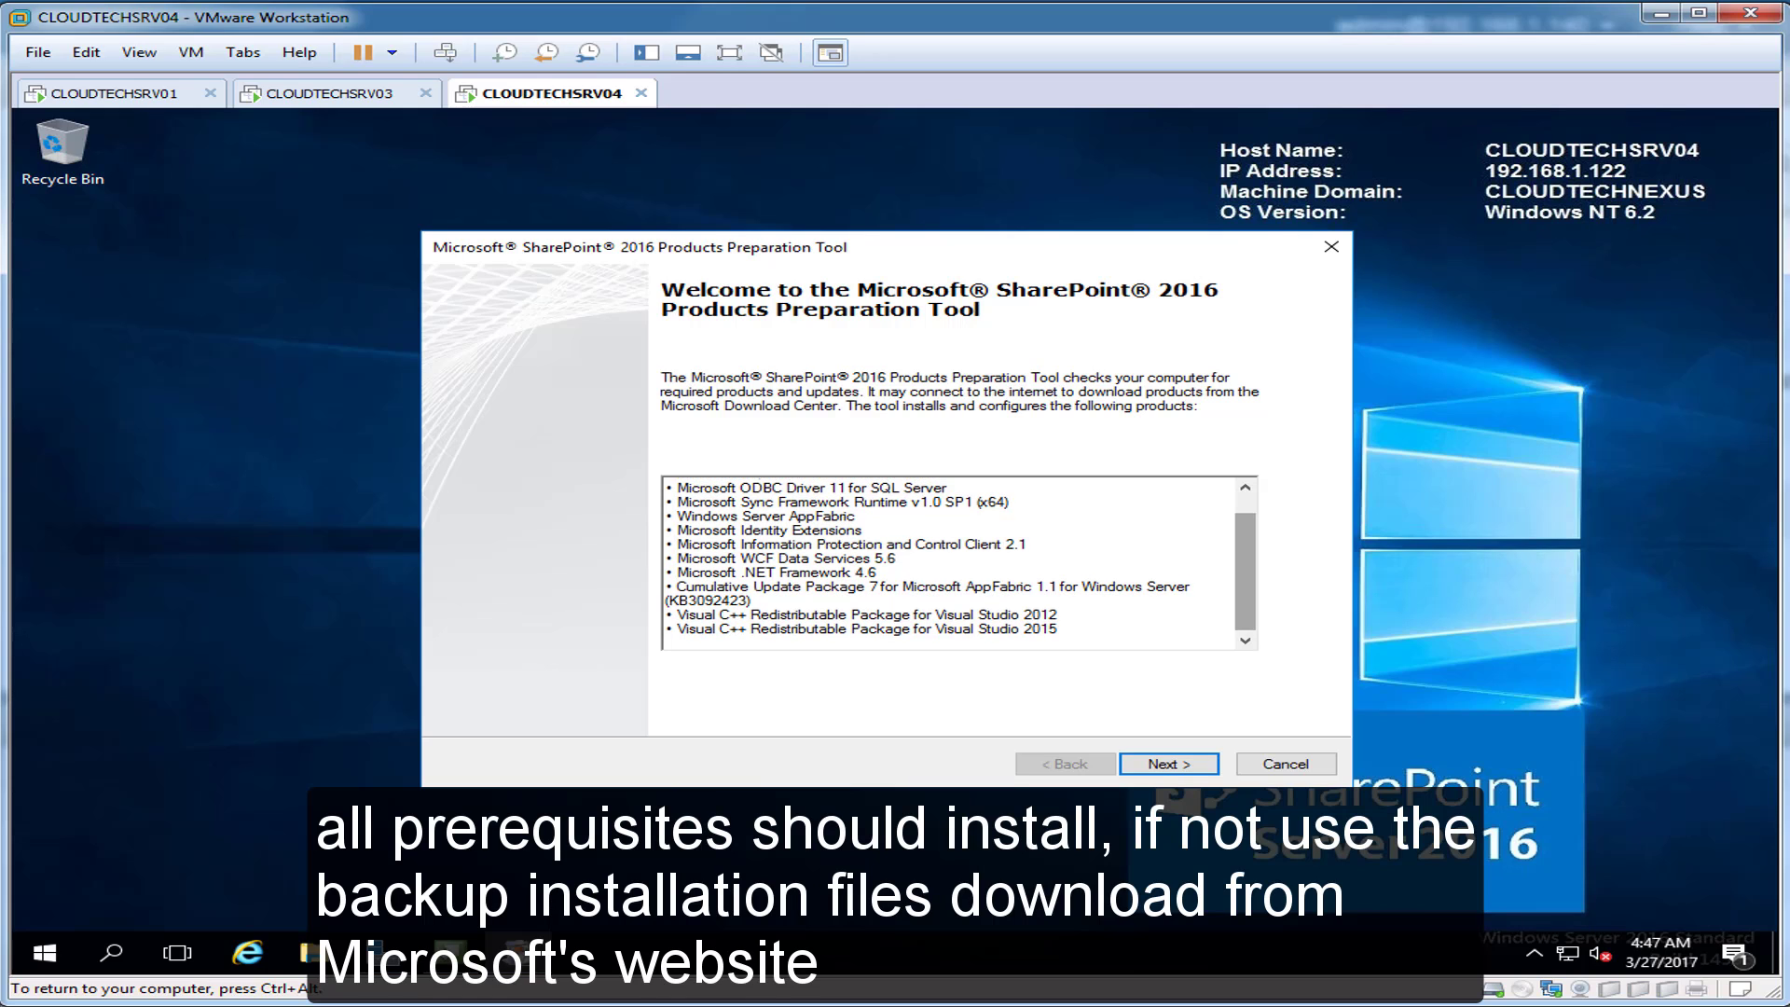
{"action": "scroll", "coordinate": [951, 562], "scroll_direction": "up", "scroll_amount": 1}
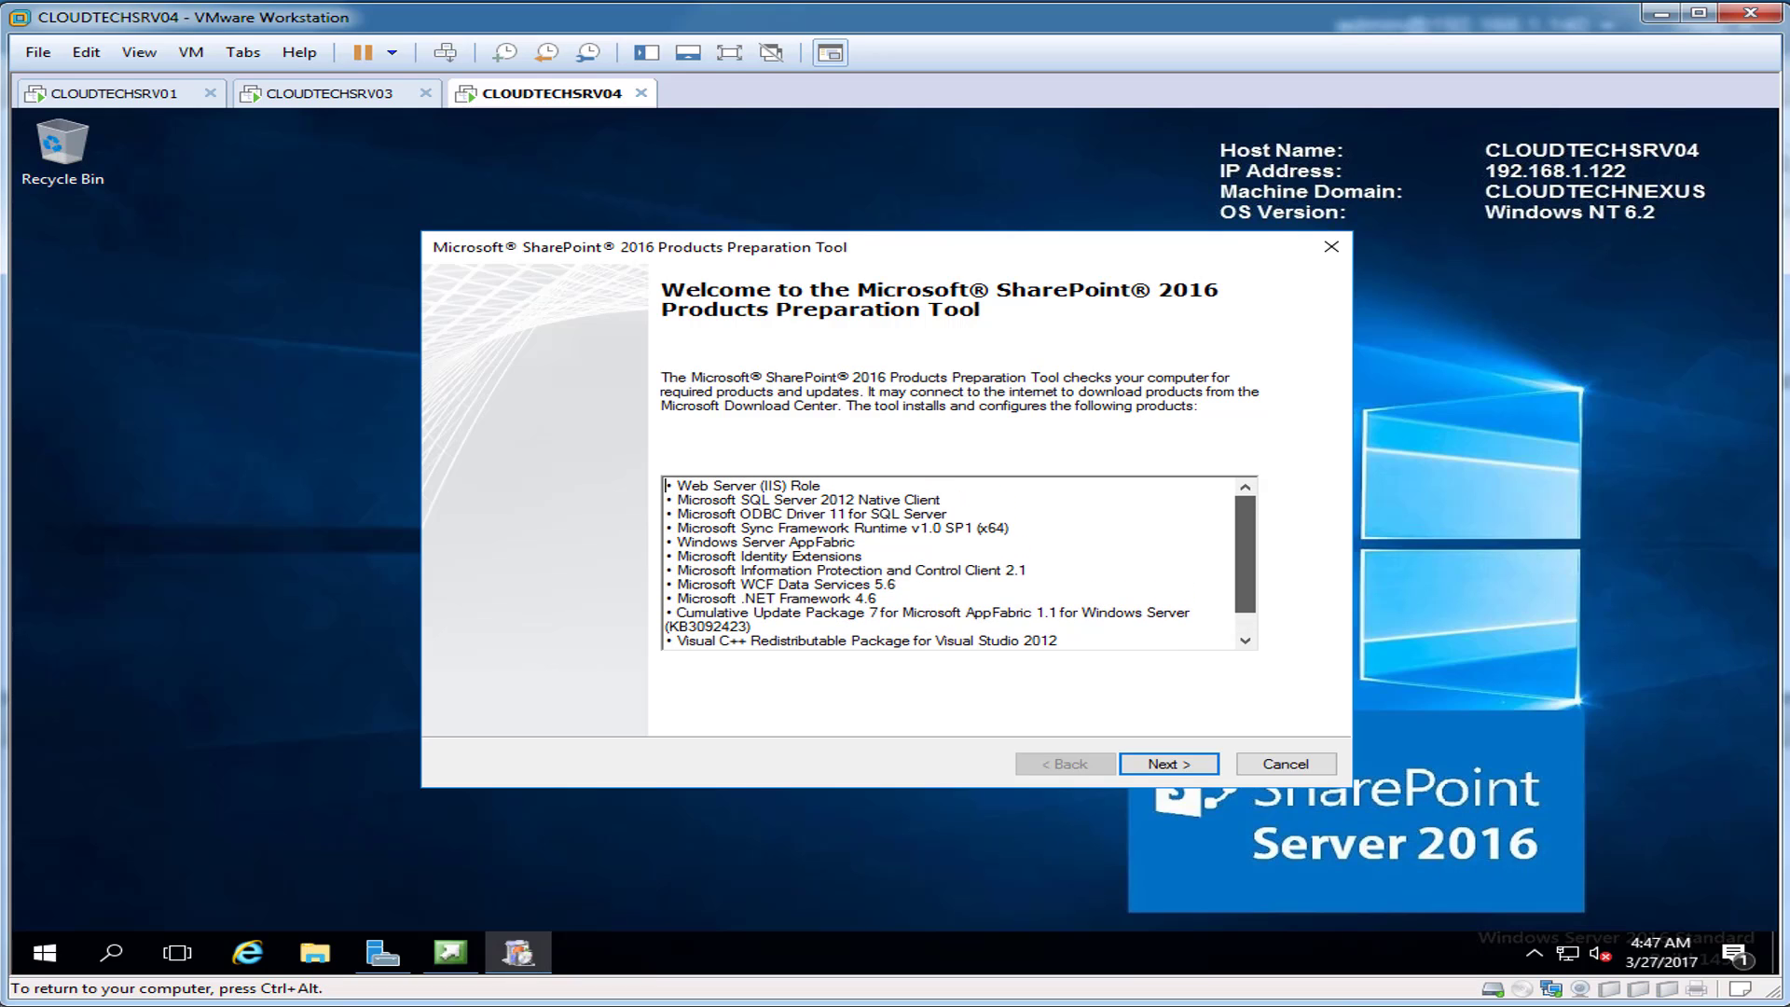
{"action": "left_click", "coordinate": [1168, 763]}
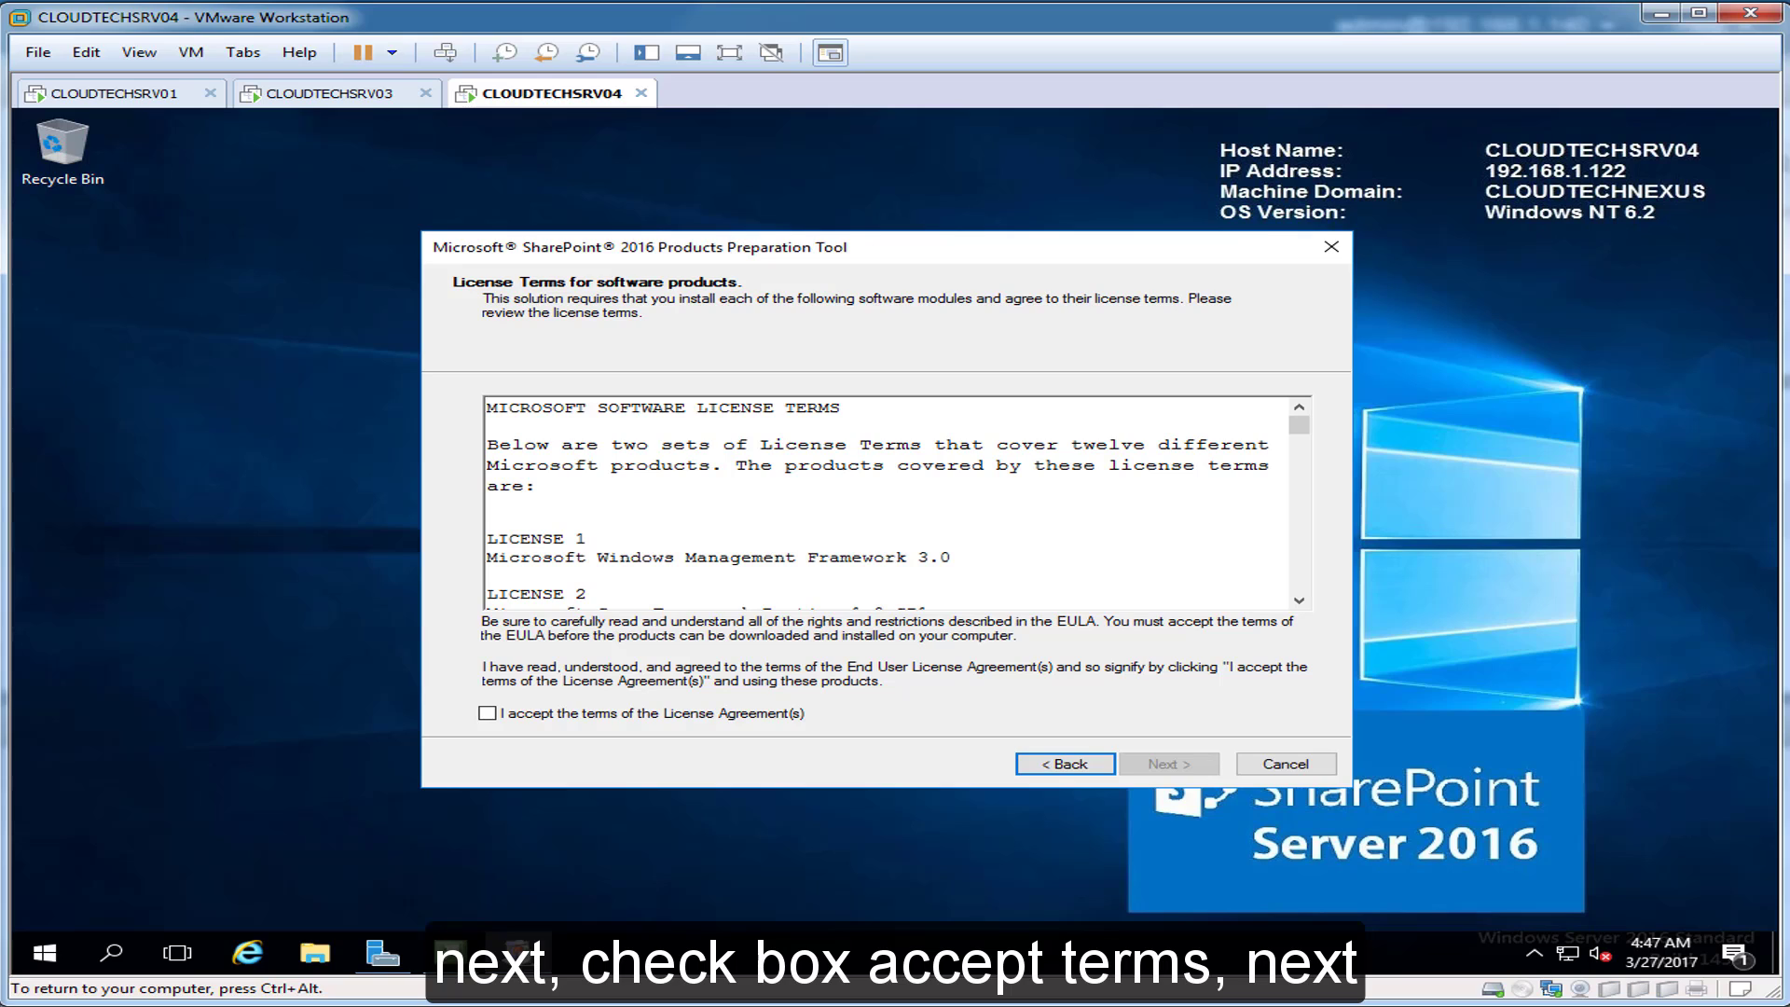
{"action": "left_click", "coordinate": [487, 713]}
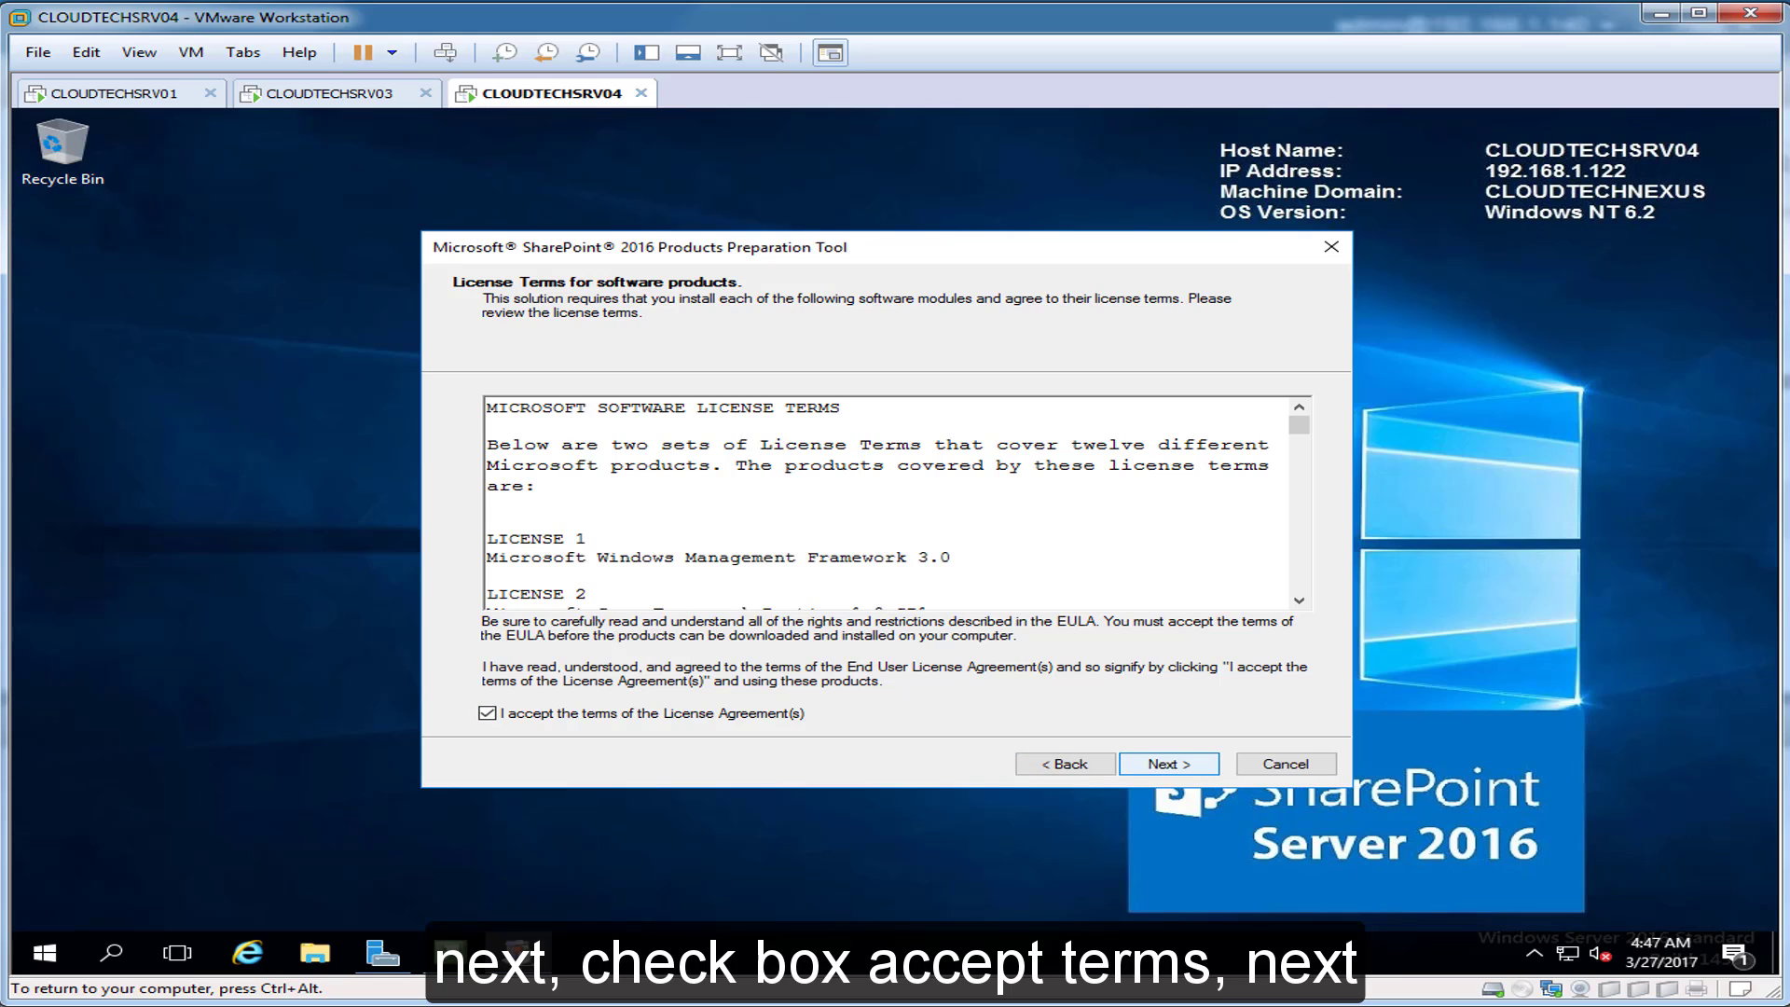
{"action": "left_click", "coordinate": [1168, 764]}
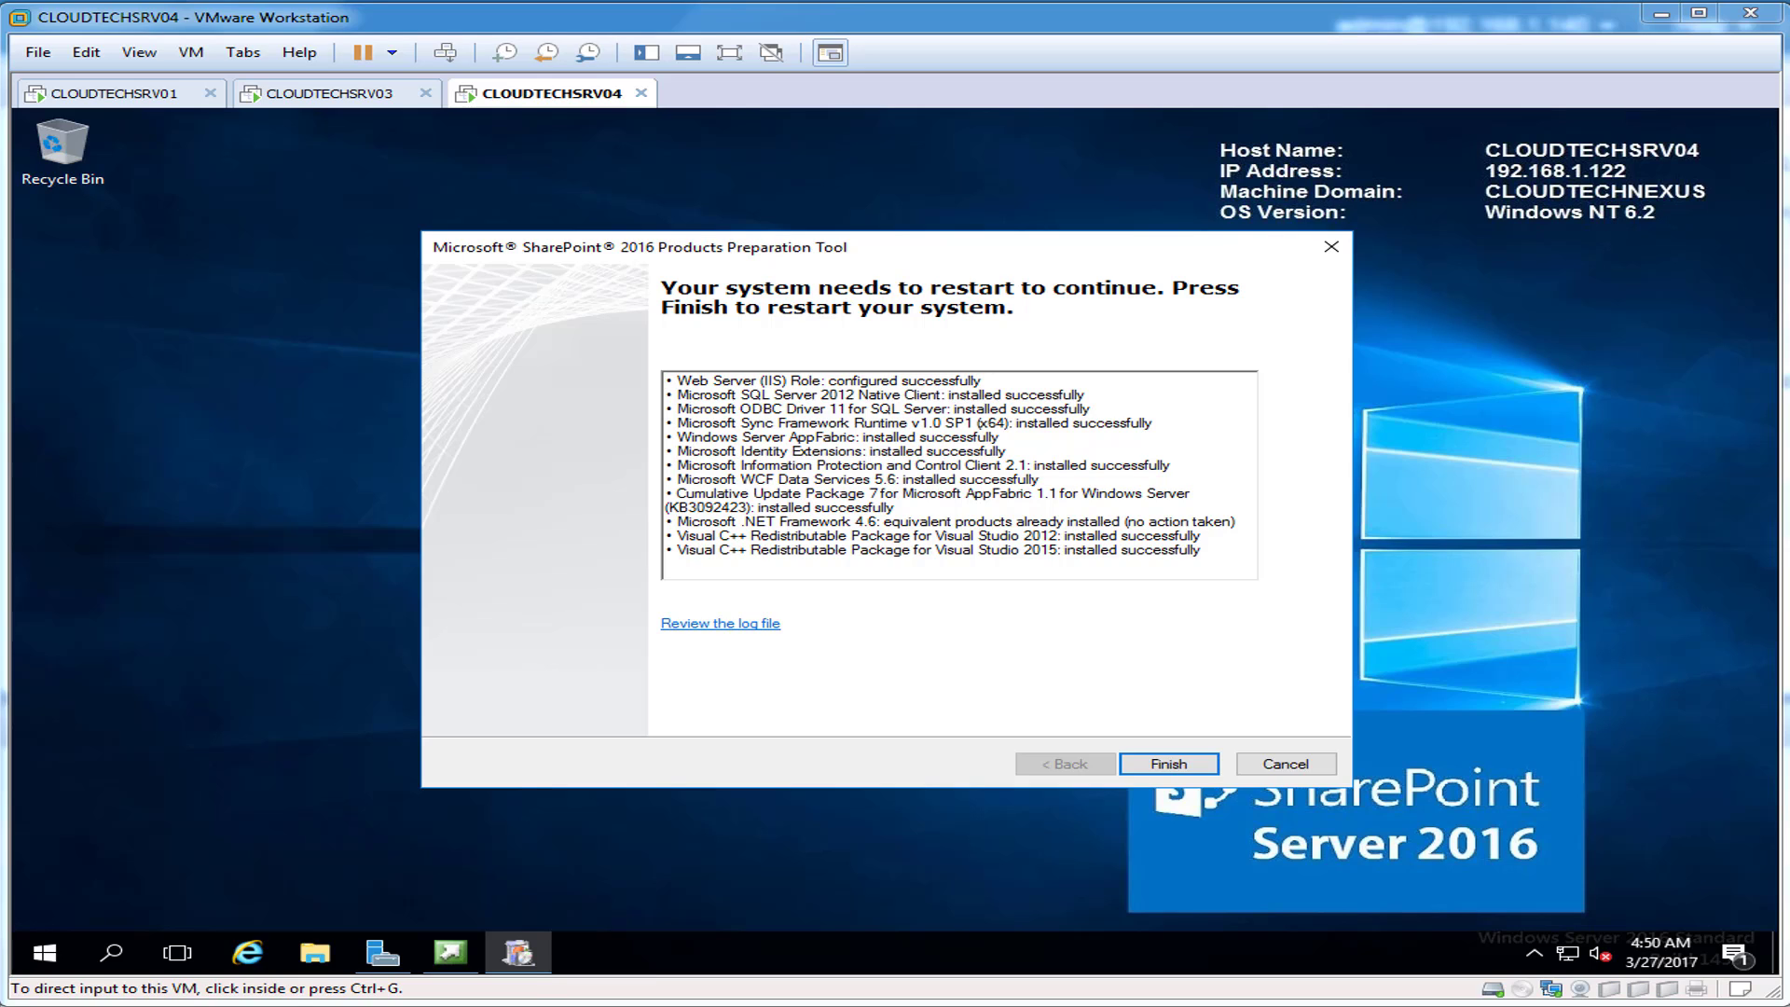
Step: Restart the VM from the Preparation Tool and sign back in with the password
{"action": "left_click", "coordinate": [1169, 764]}
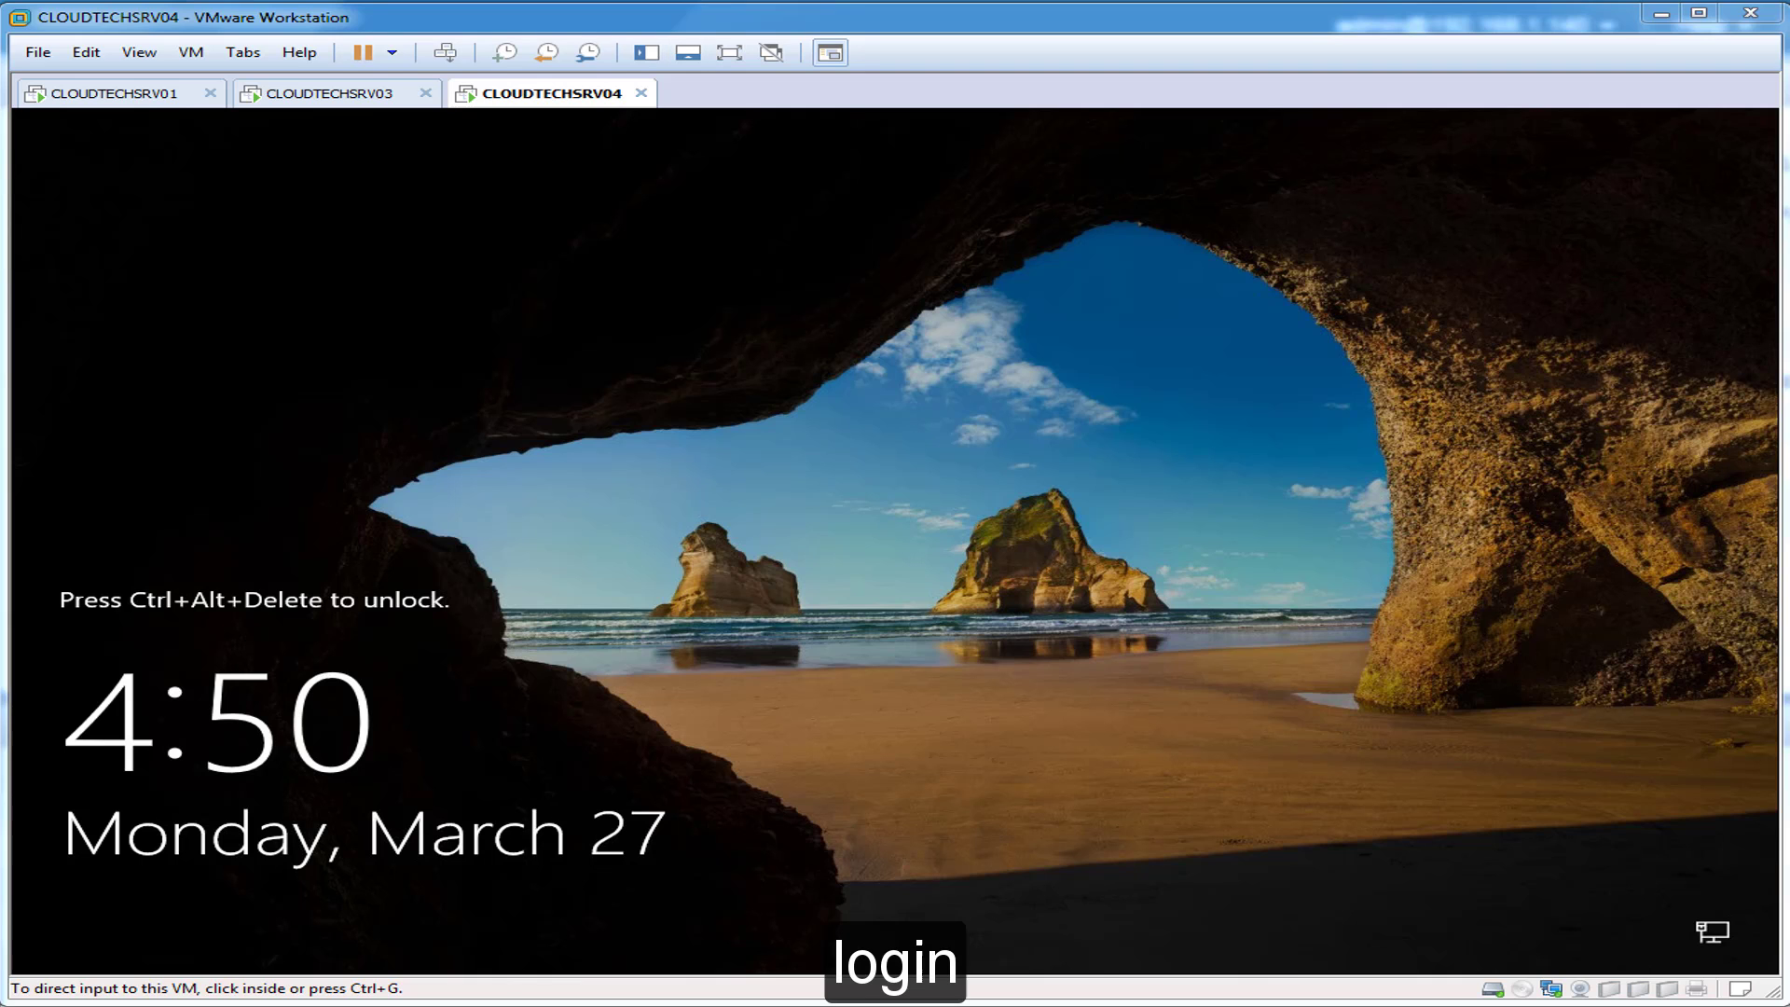
{"action": "left_click", "coordinate": [445, 52]}
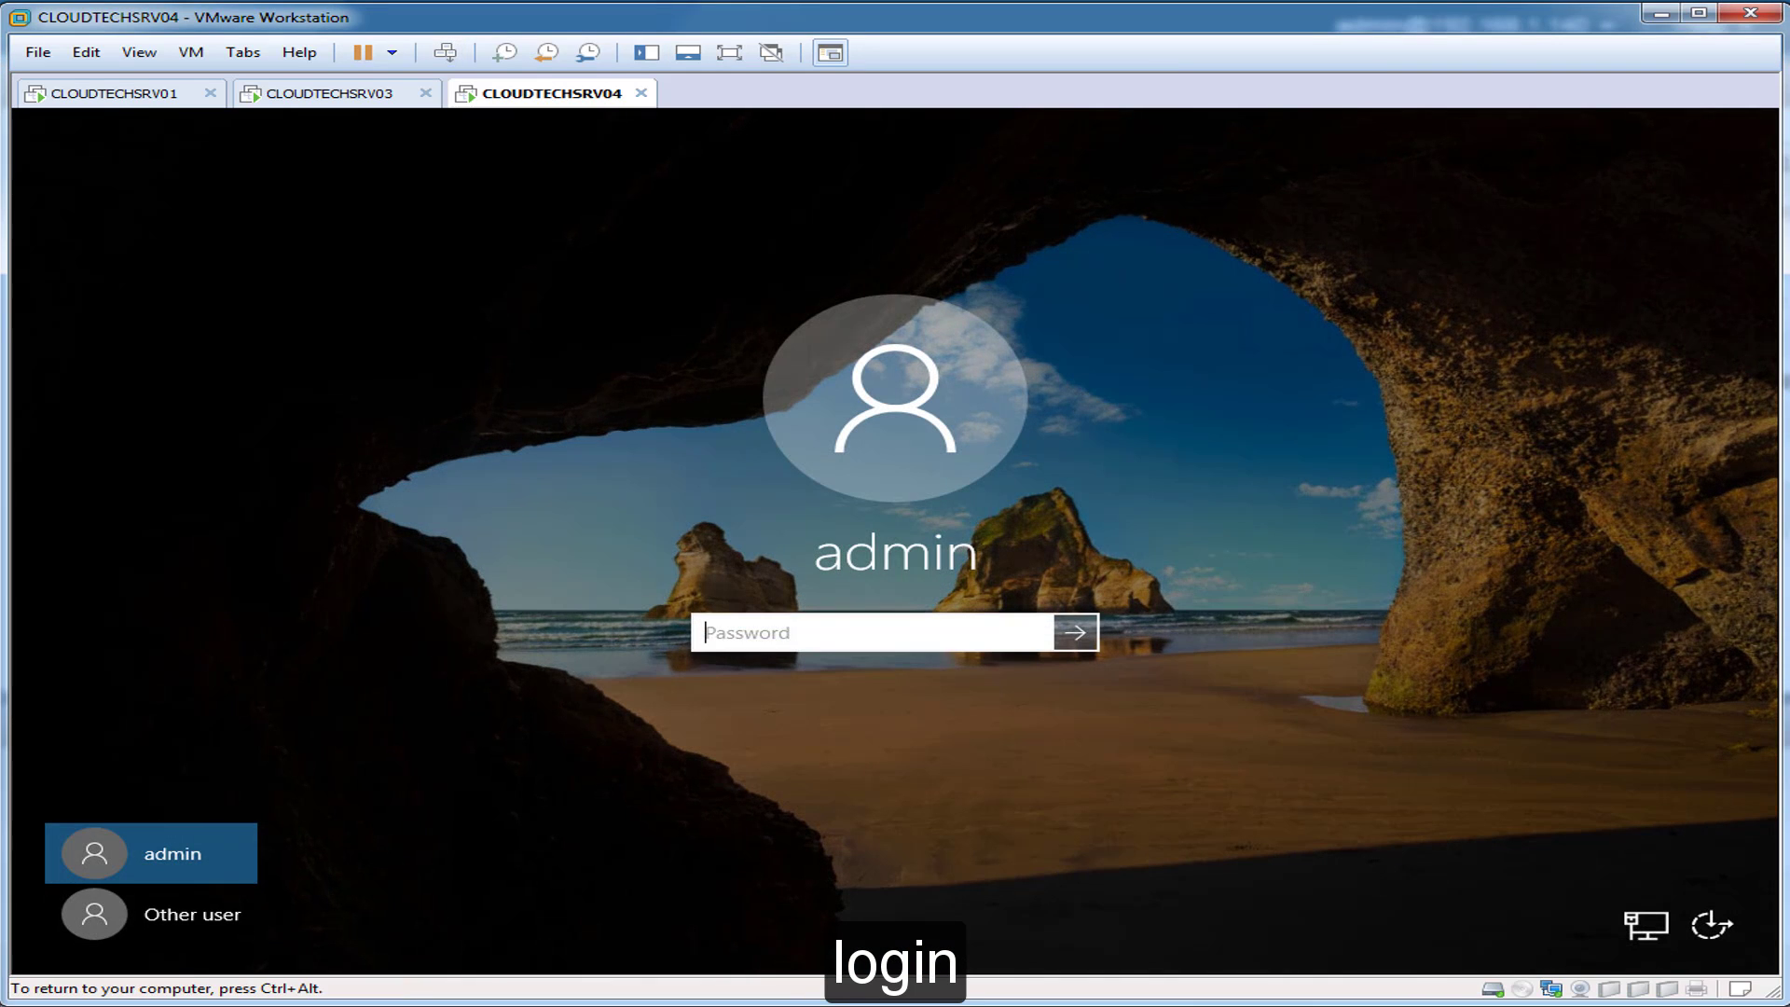
{"action": "type", "text": "••••••••••"}
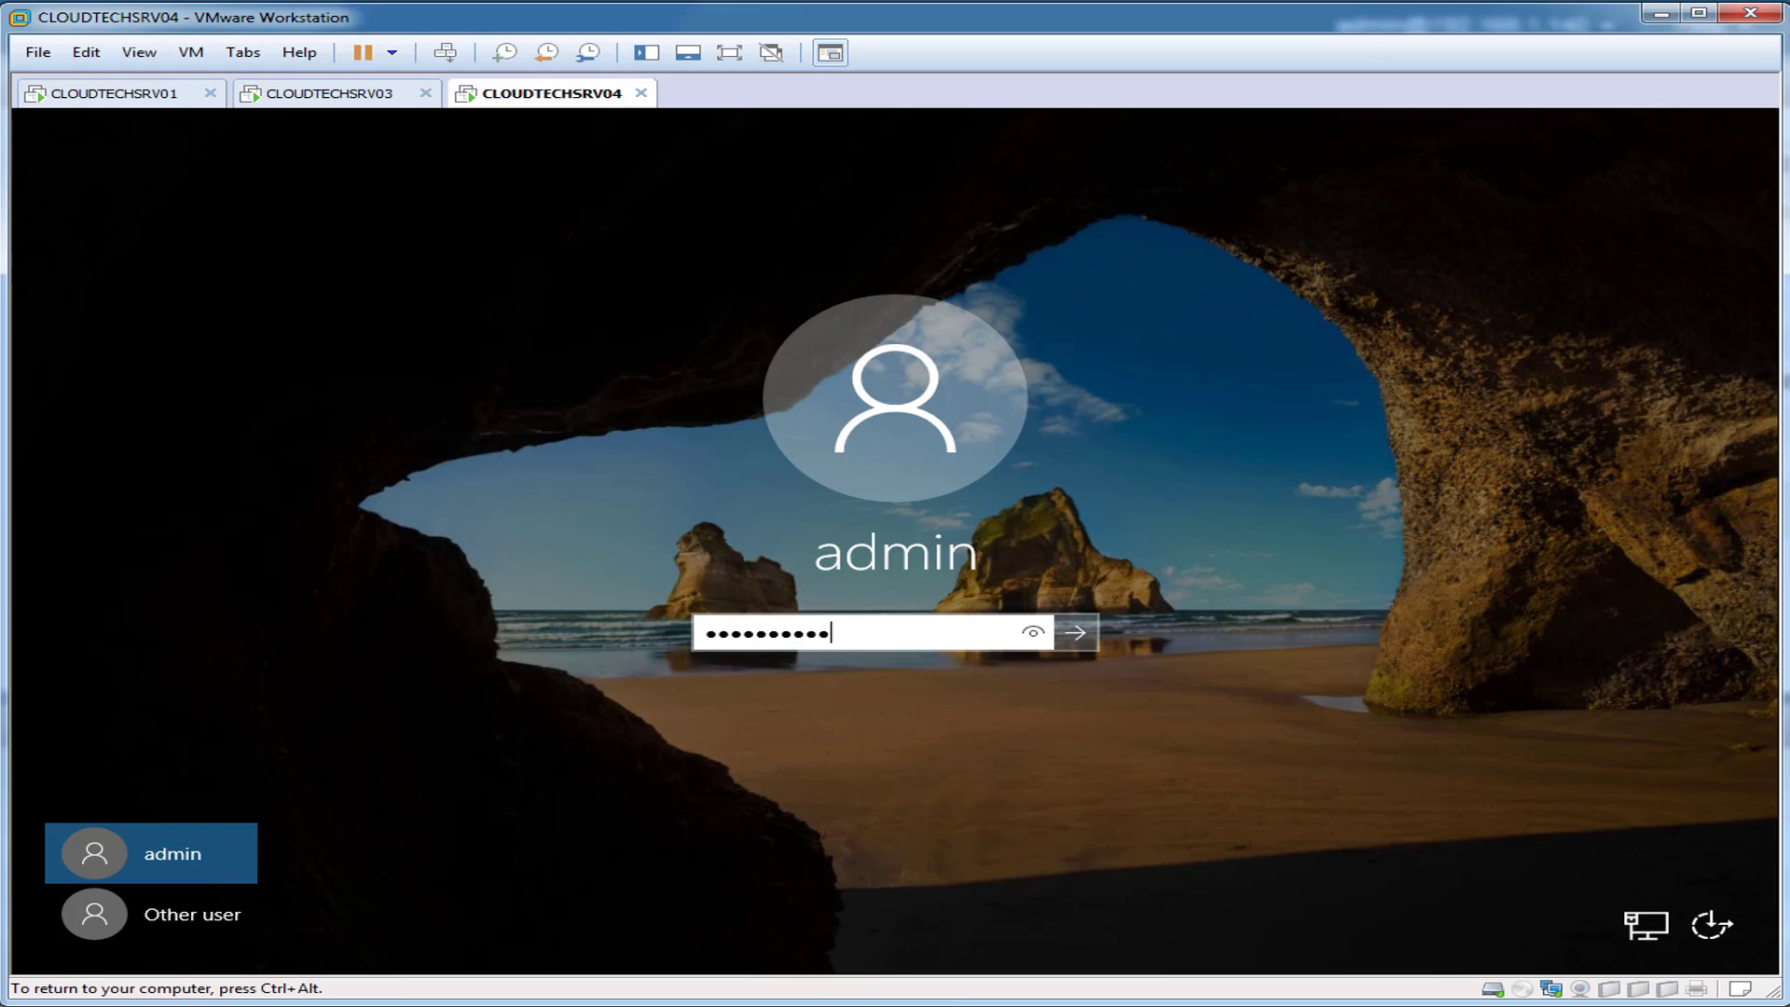
{"action": "key", "text": "Return"}
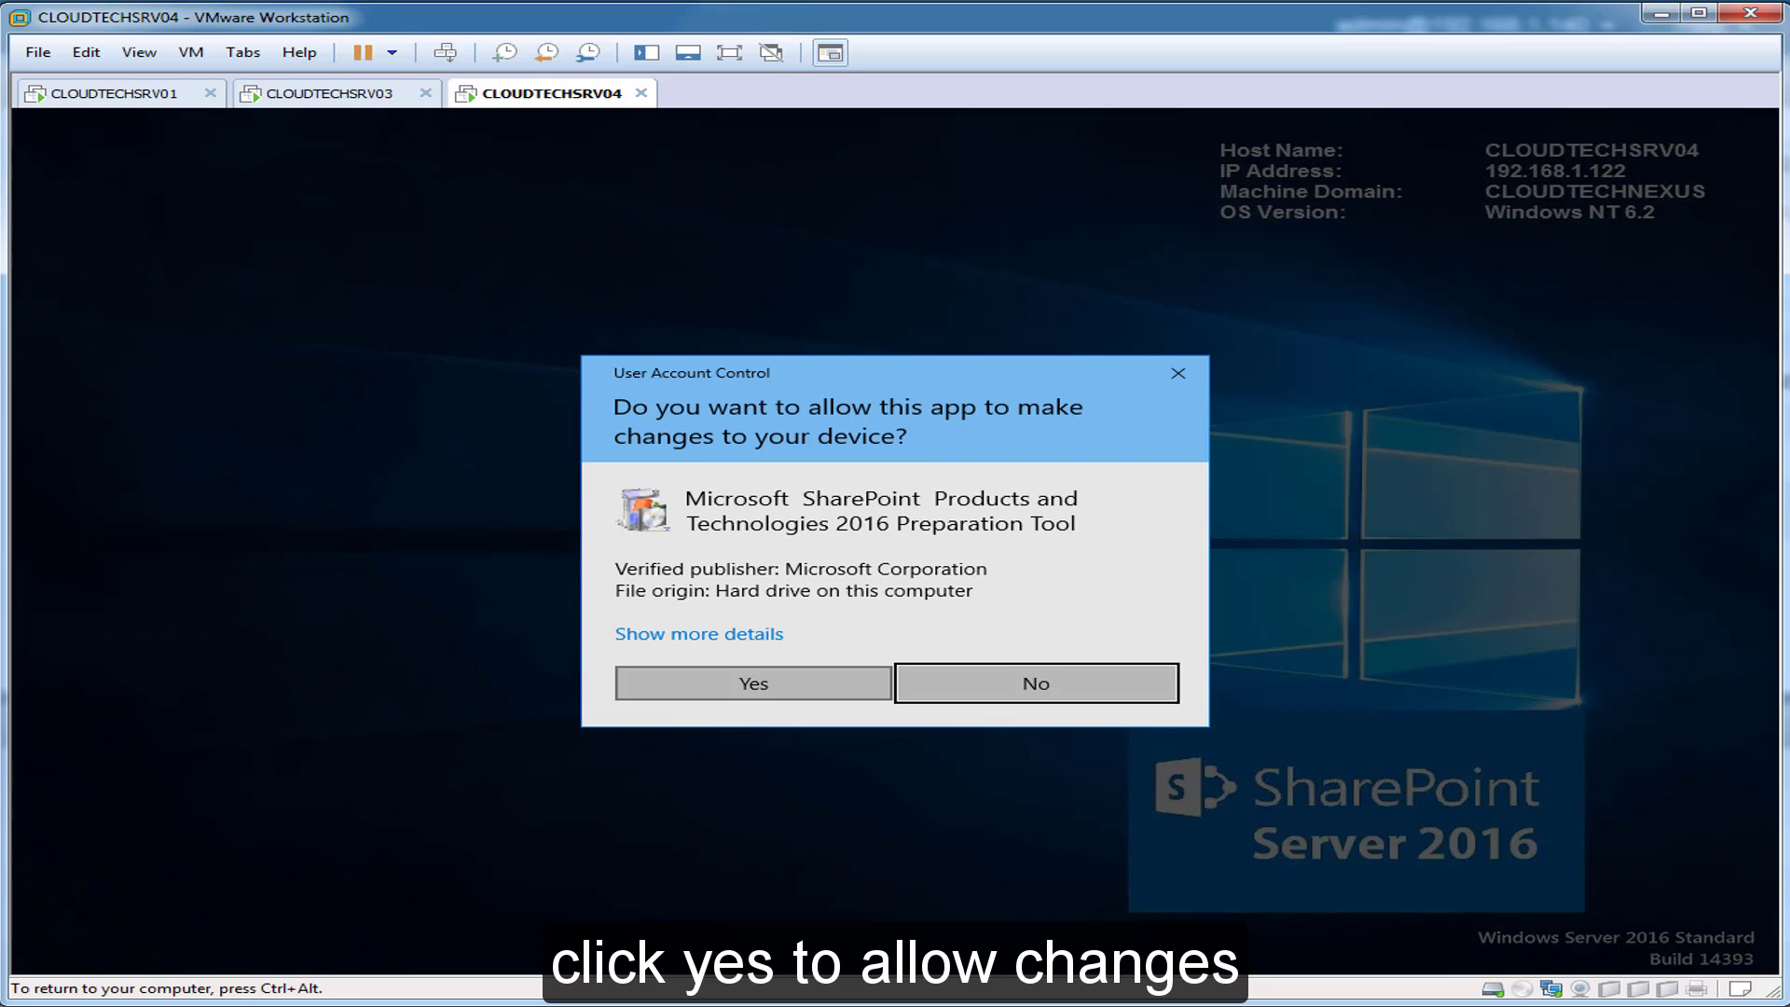
Step: Let the Preparation Tool finish installing, close it, and maximize Server Manager
{"action": "left_click", "coordinate": [754, 683]}
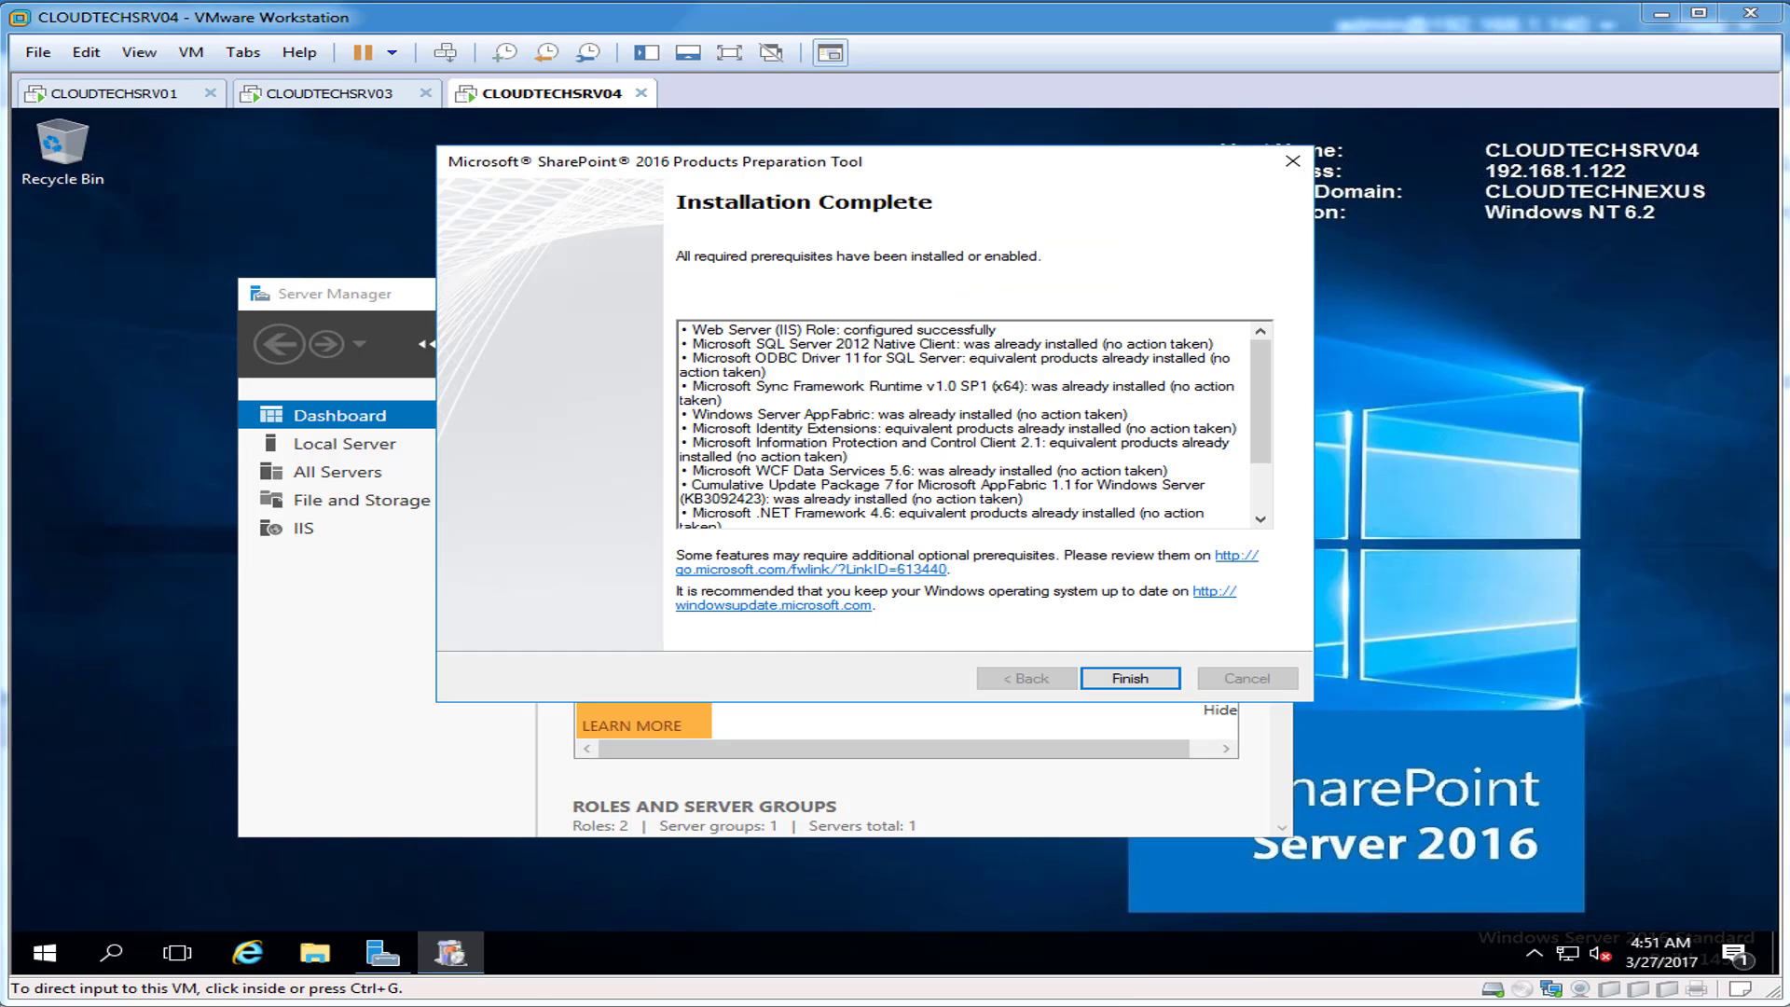
{"action": "scroll", "coordinate": [974, 424], "scroll_direction": "down", "scroll_amount": 2}
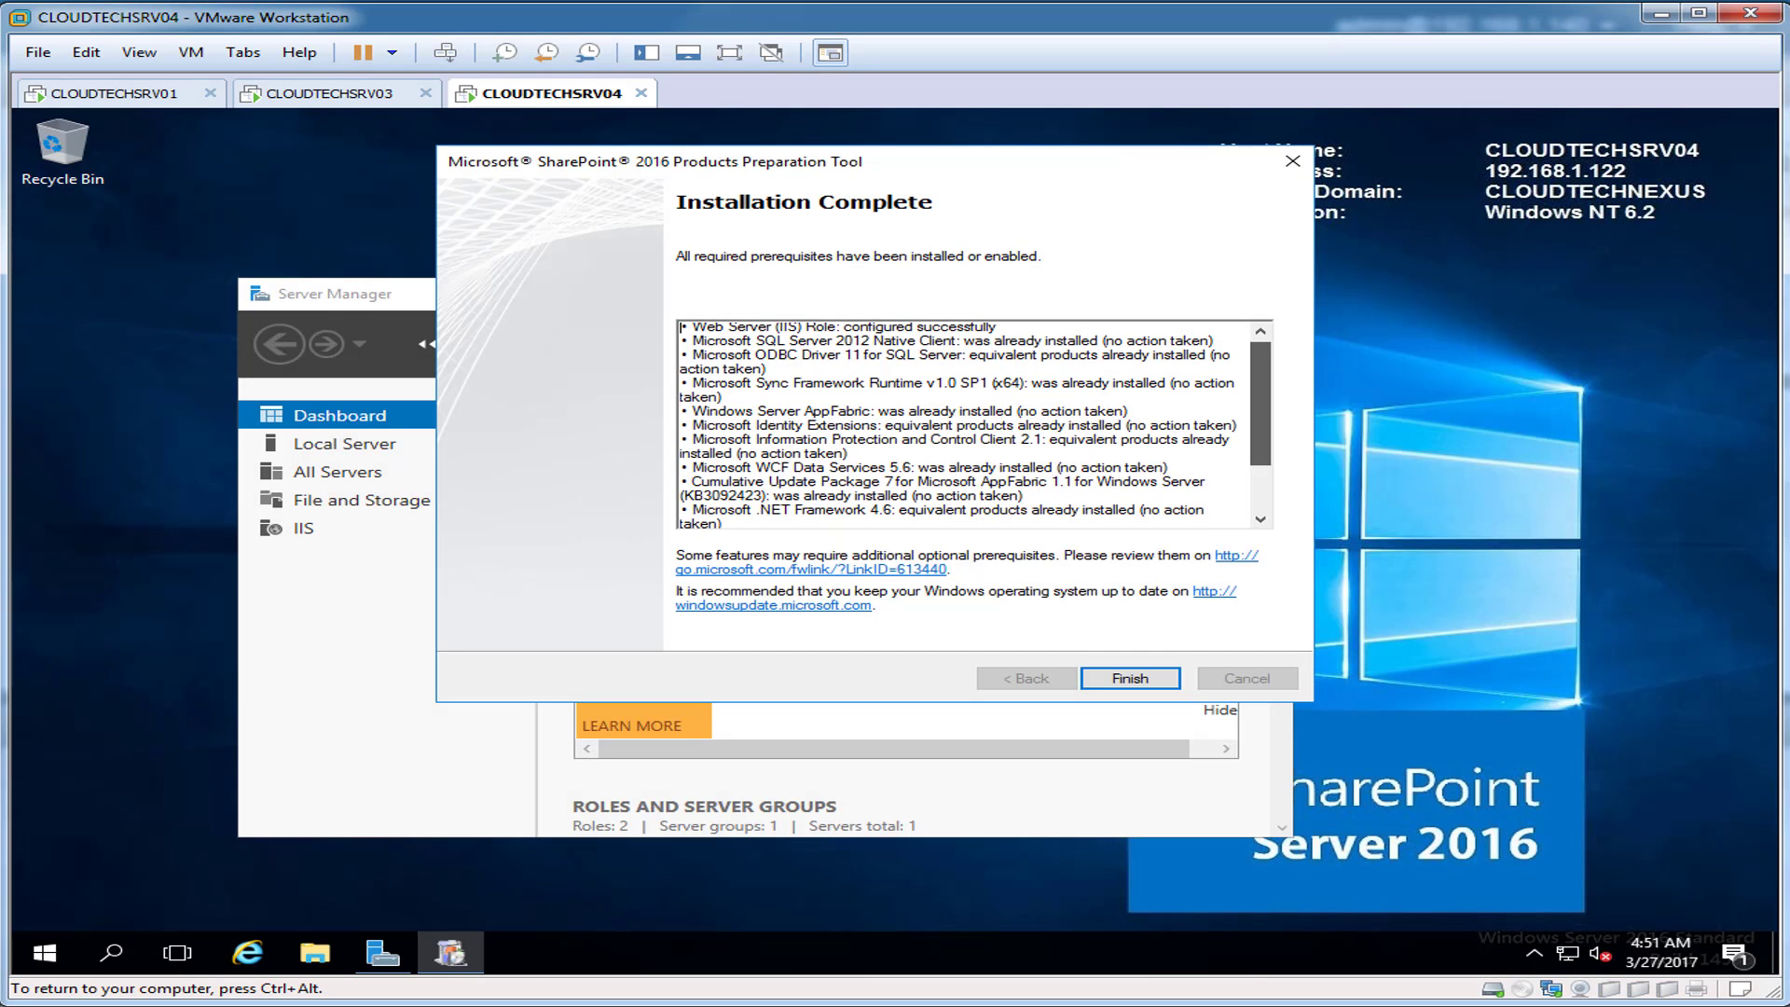
{"action": "scroll", "coordinate": [974, 425], "scroll_direction": "down", "scroll_amount": 3}
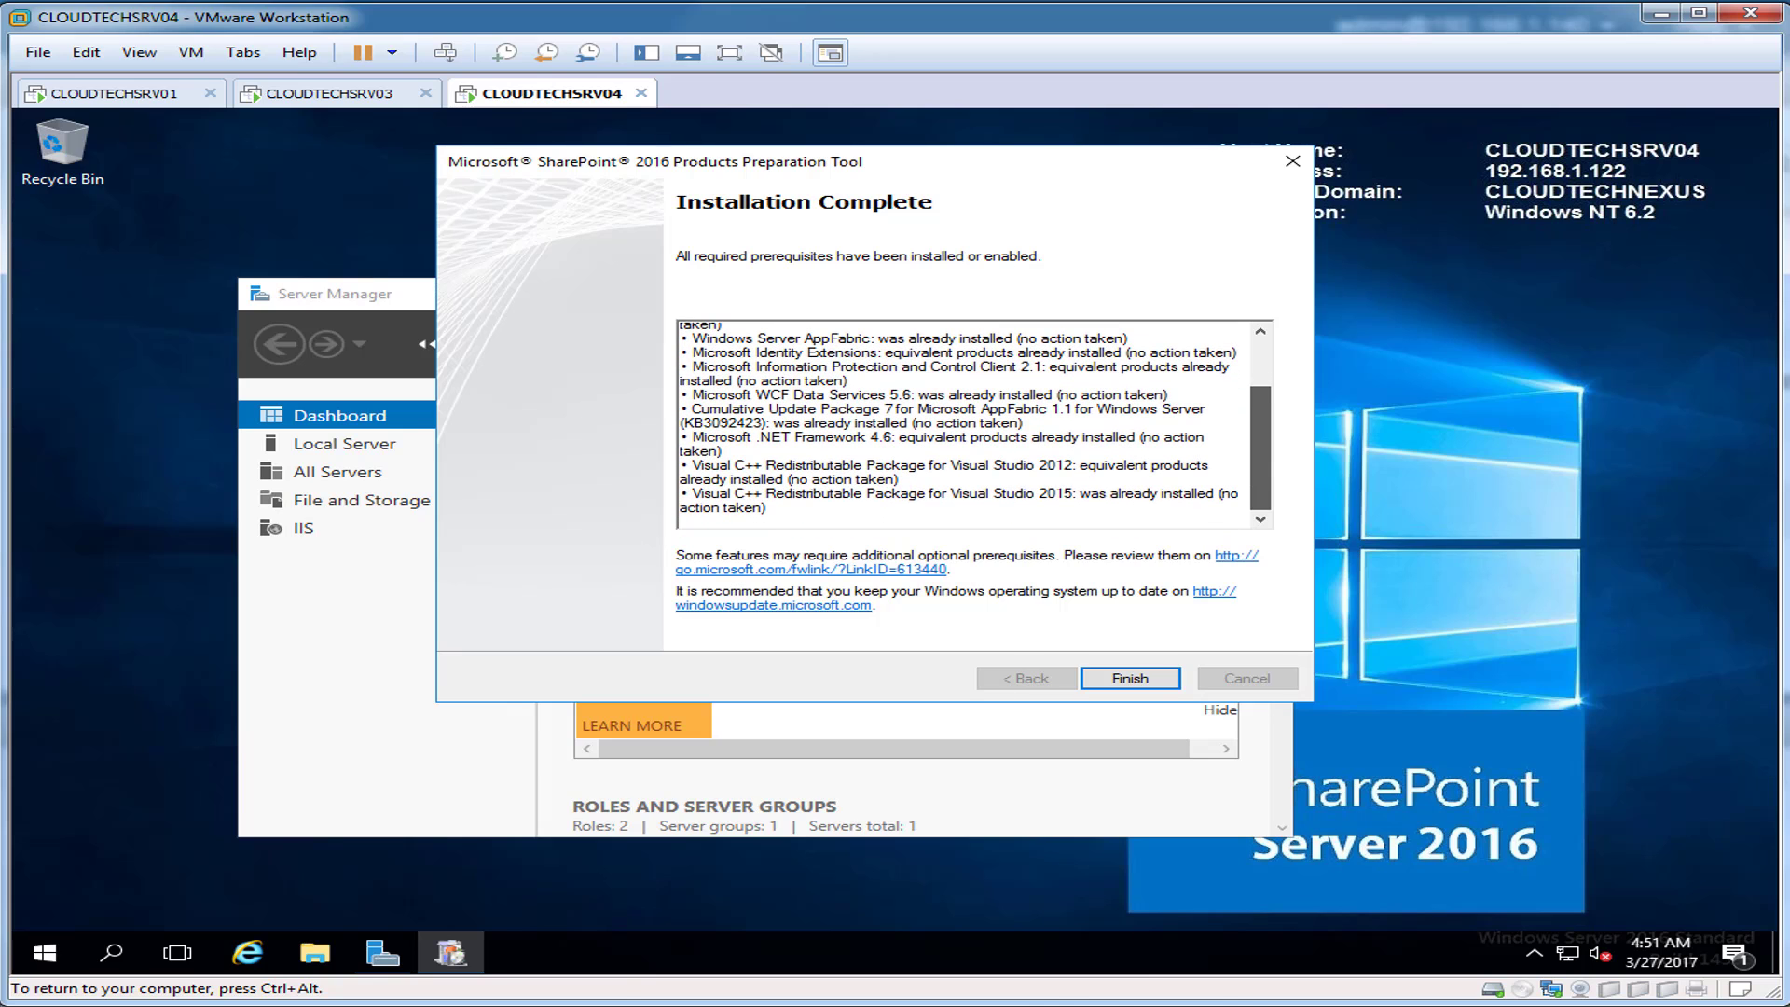
{"action": "scroll", "coordinate": [974, 424], "scroll_direction": "up", "scroll_amount": 5}
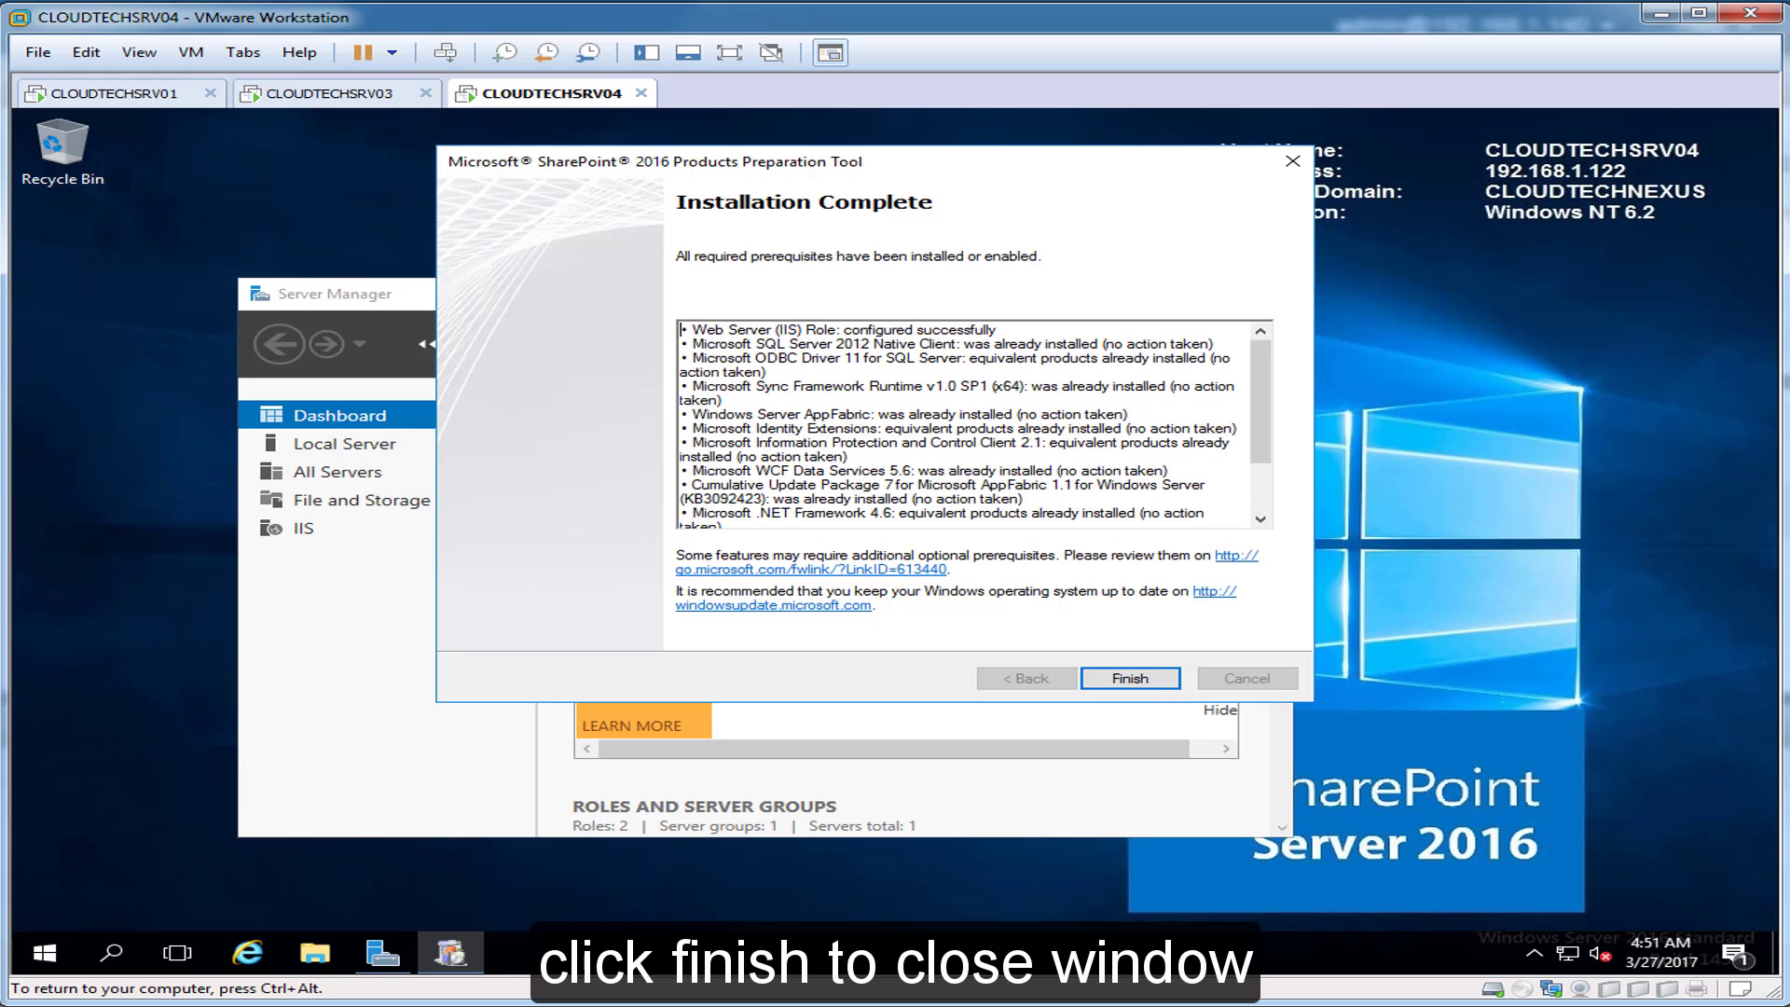
{"action": "left_click", "coordinate": [1130, 678]}
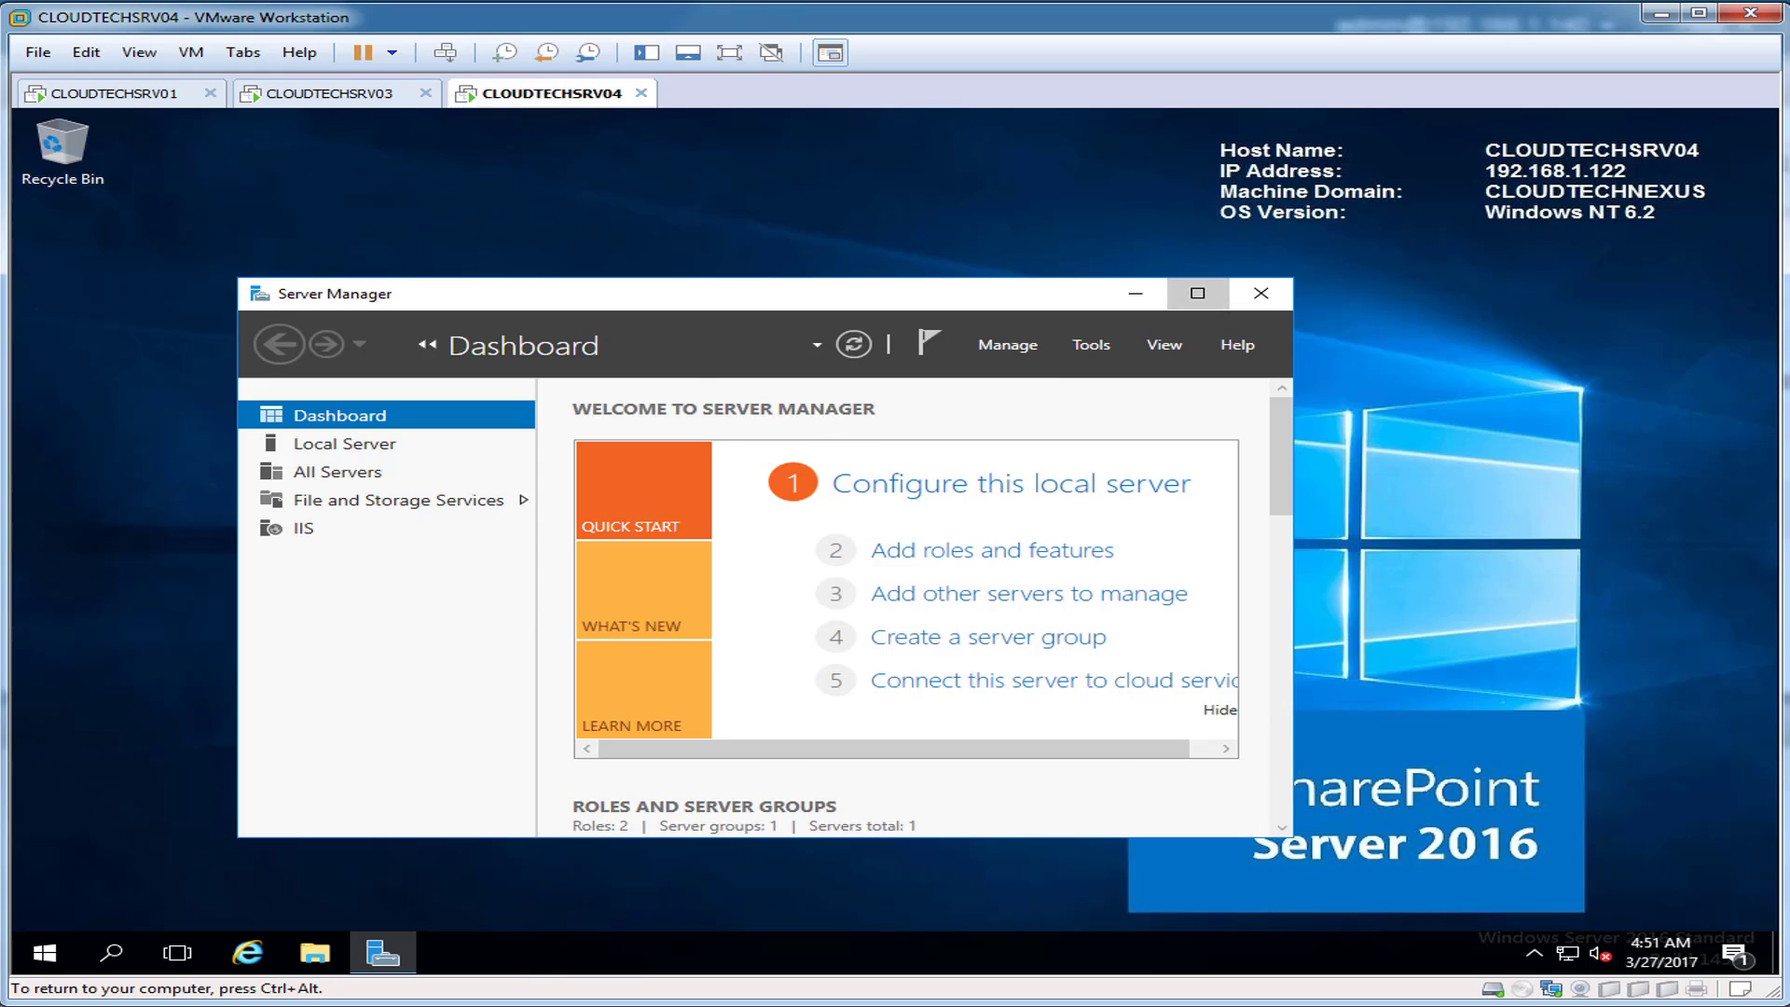
{"action": "left_click", "coordinate": [1198, 293]}
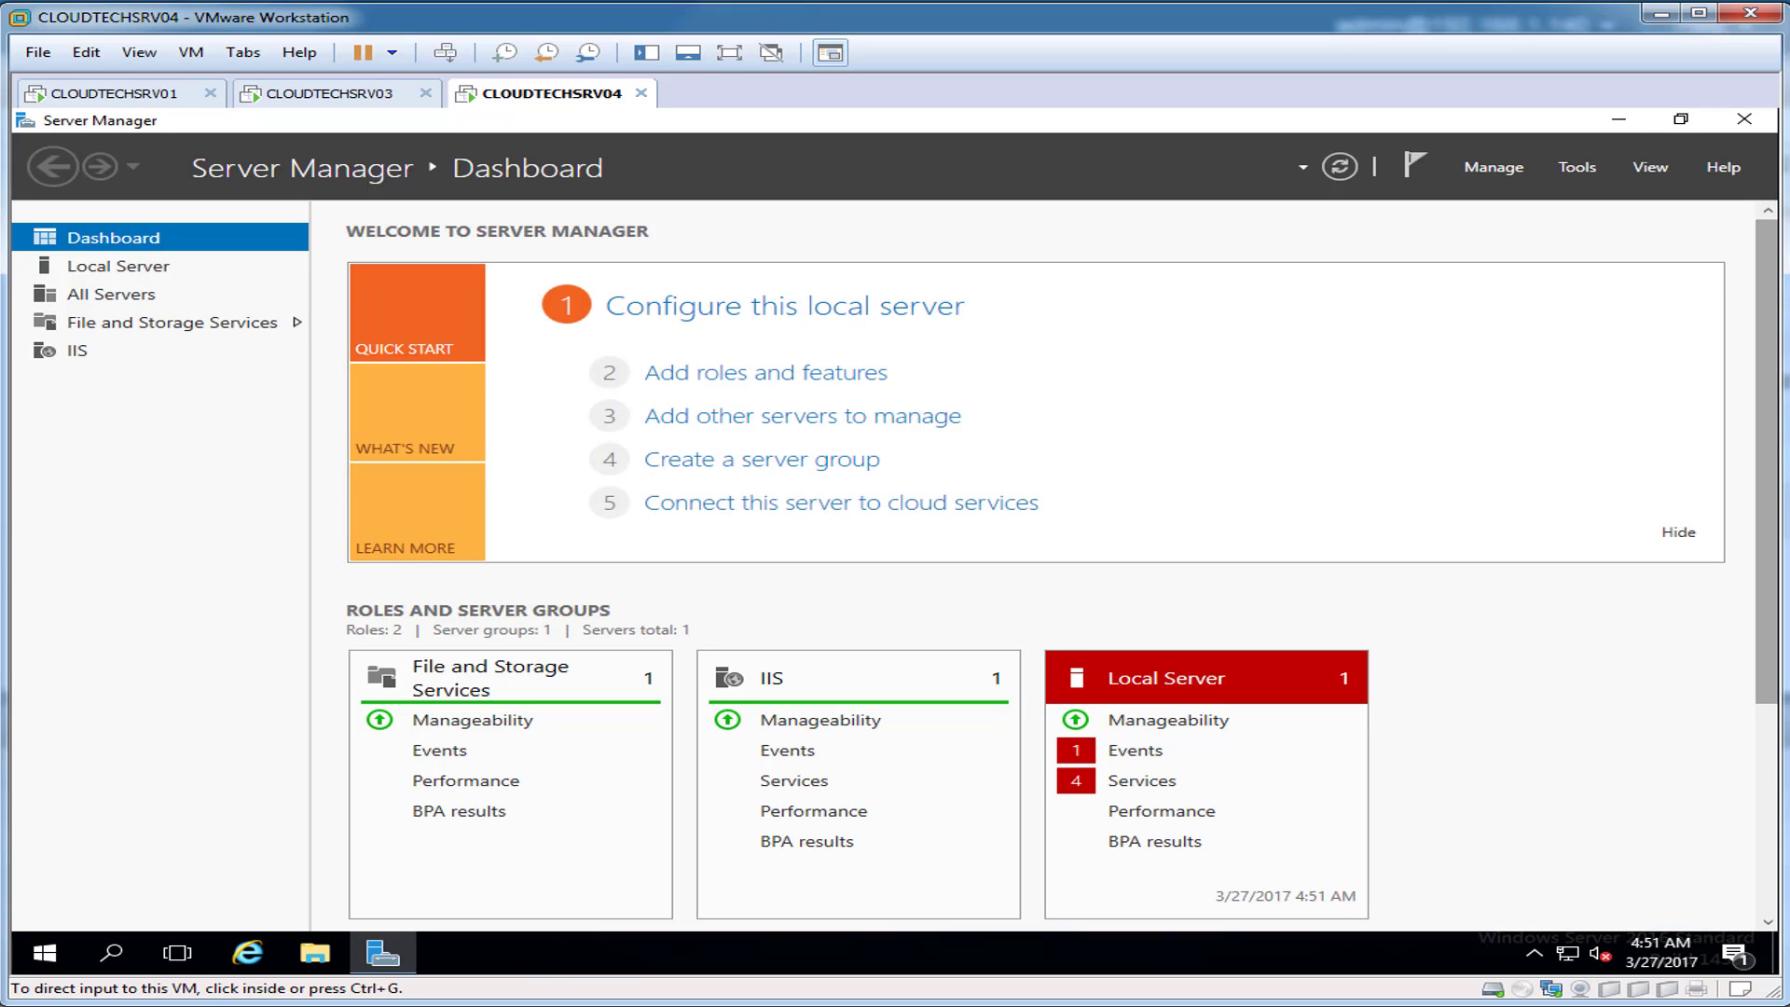
Step: Minimize Server Manager and run setup from Downloads > Sharepoint 2016
{"action": "left_click", "coordinate": [1618, 120]}
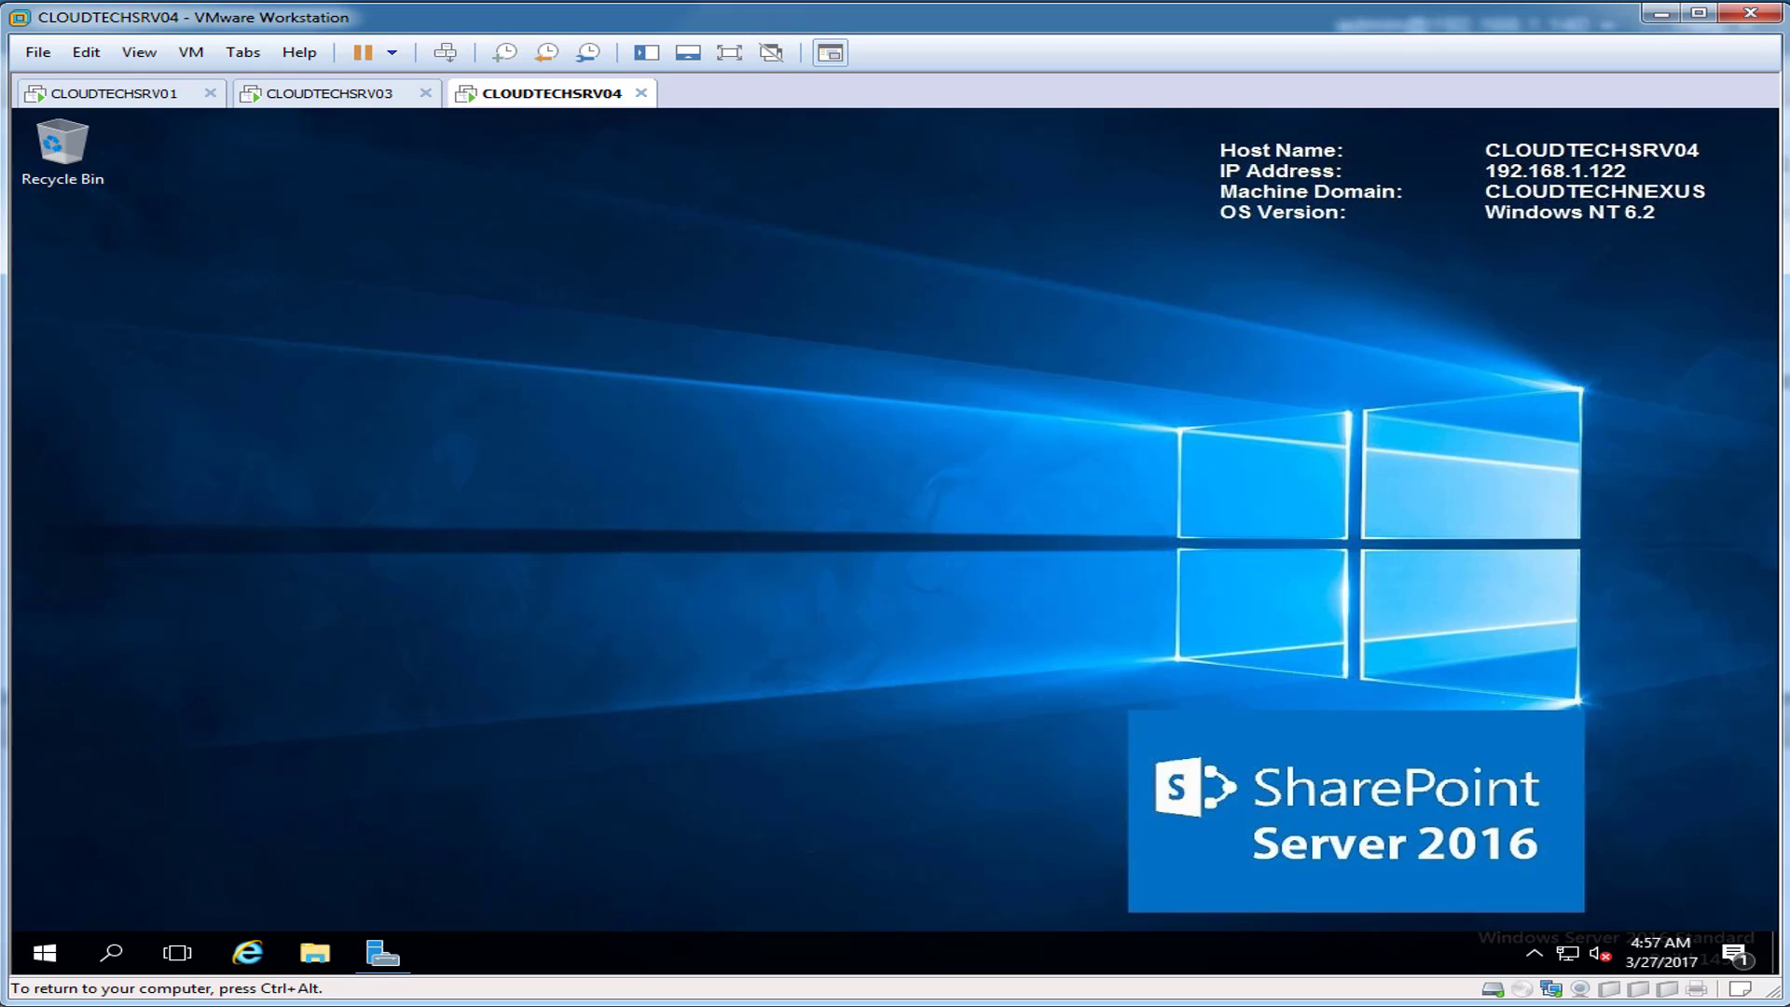
{"action": "left_click", "coordinate": [316, 952]}
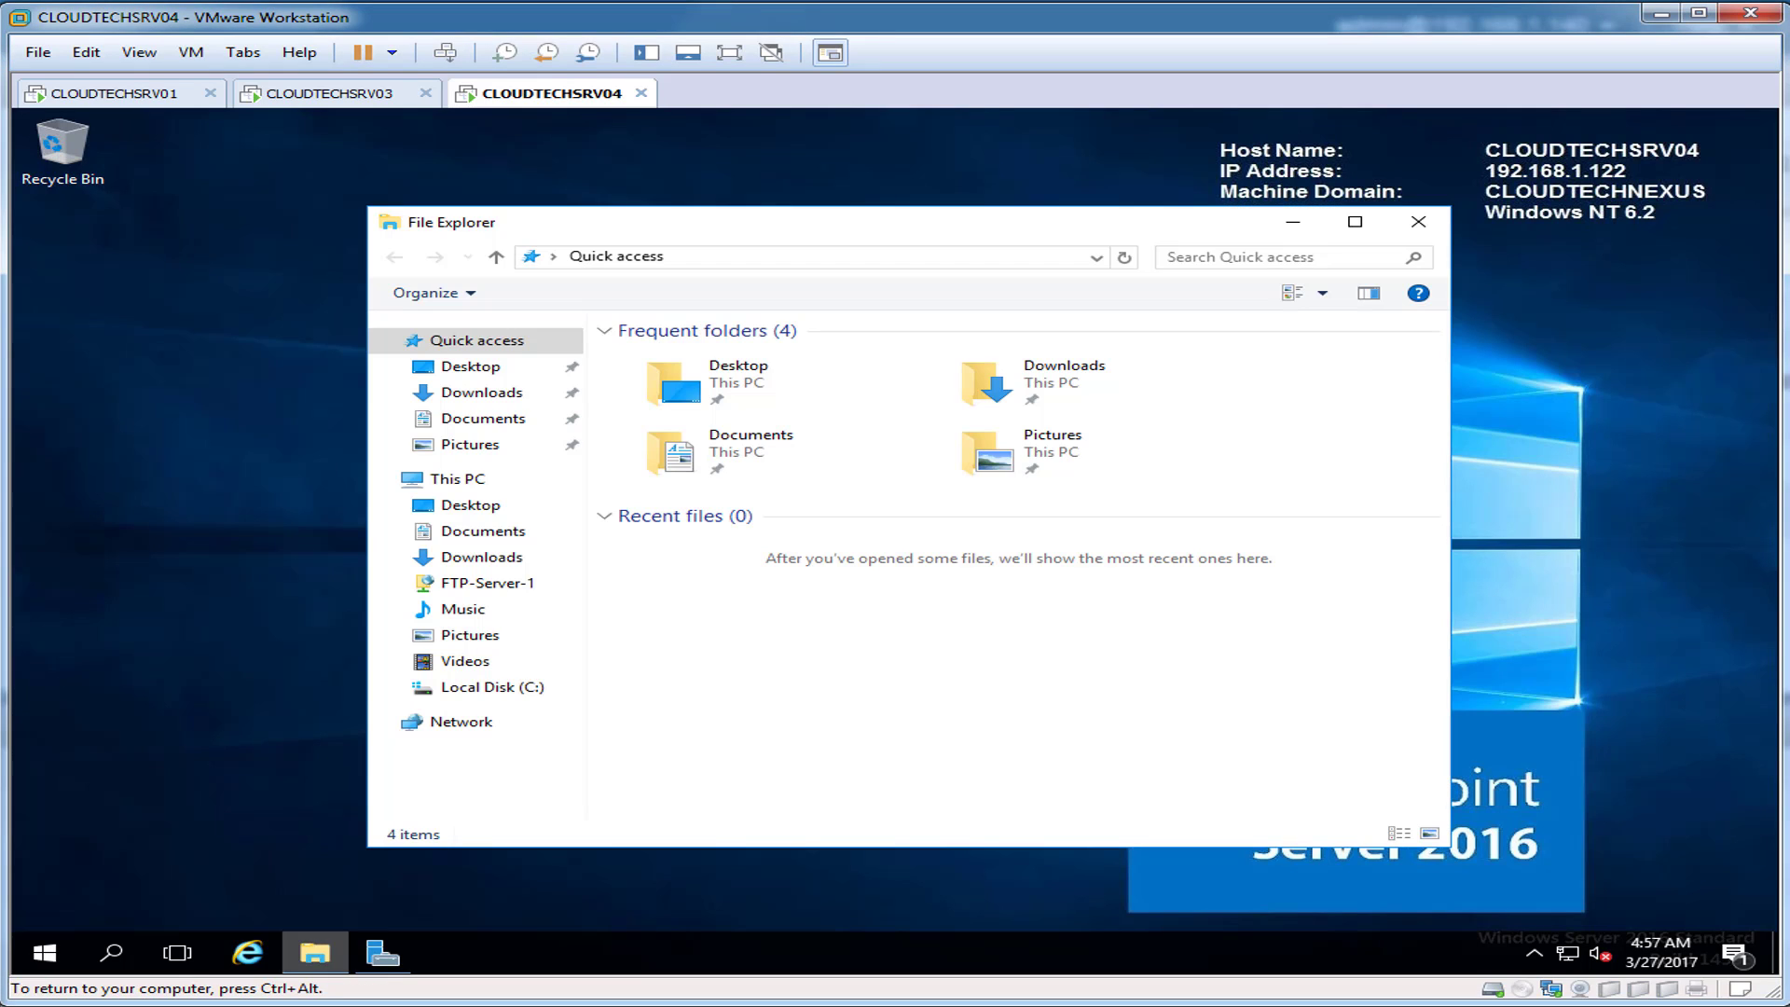
{"action": "double_click", "coordinate": [1077, 382]}
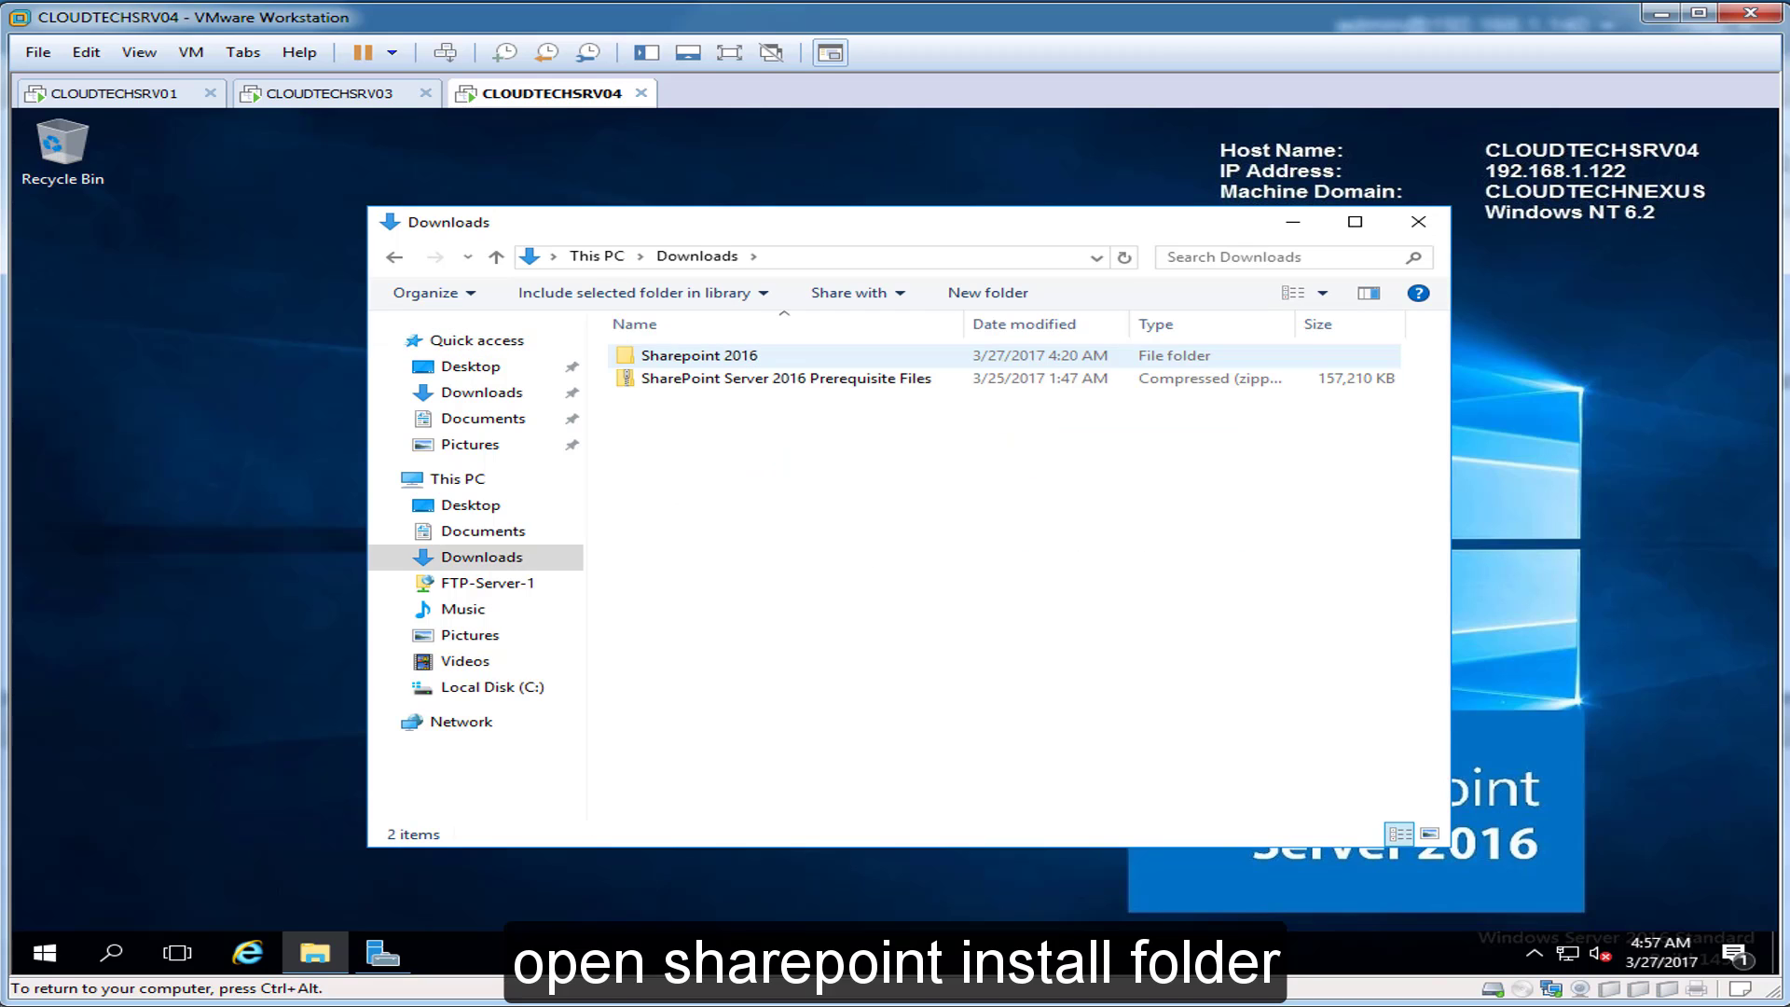
{"action": "double_click", "coordinate": [699, 355]}
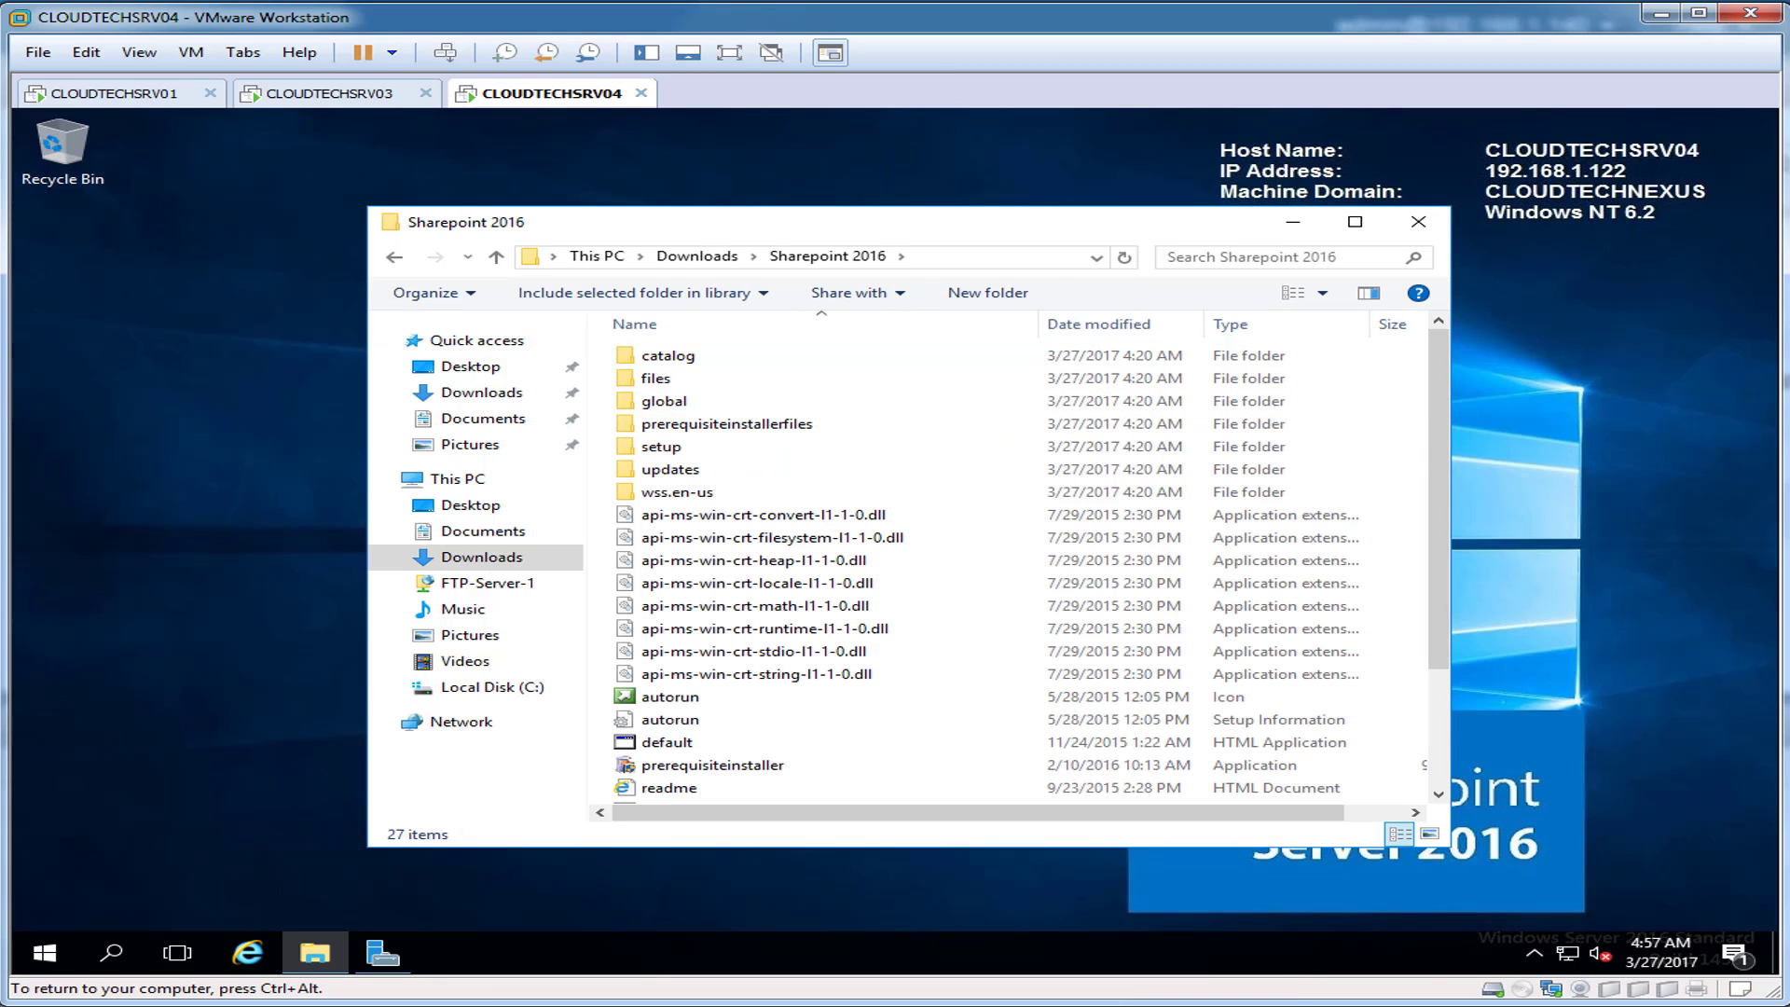
{"action": "scroll", "coordinate": [727, 449], "scroll_direction": "down", "scroll_amount": 3}
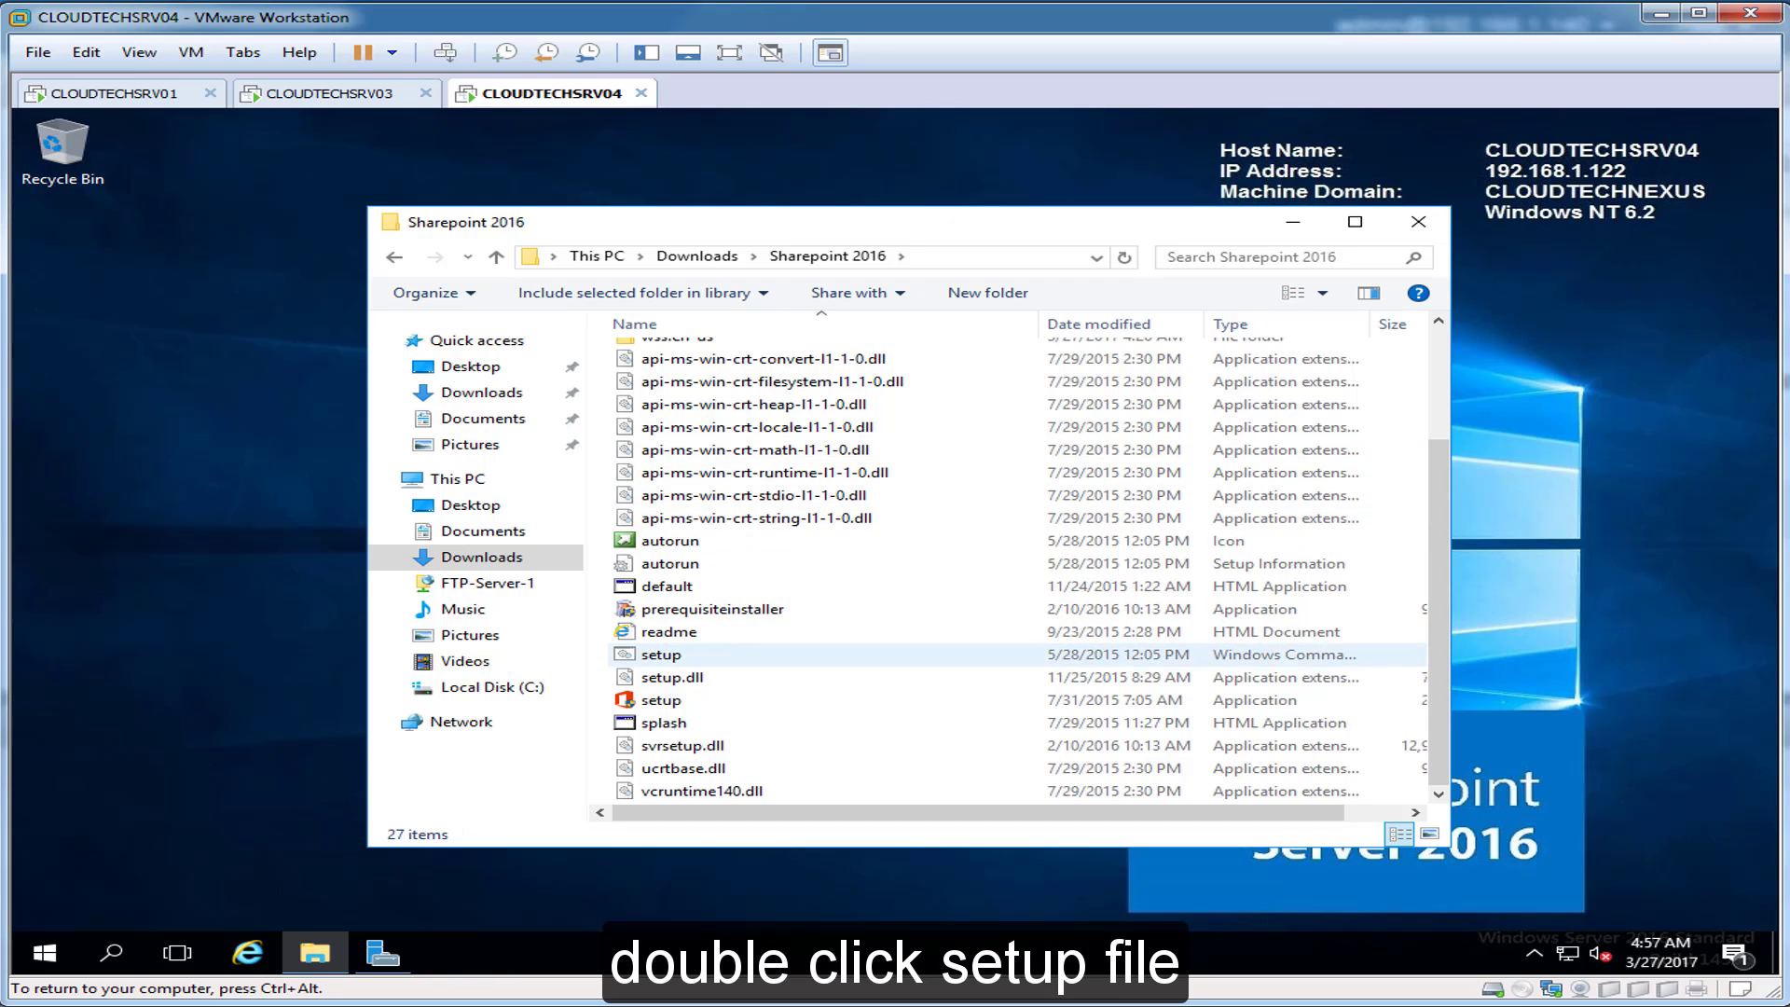
{"action": "double_click", "coordinate": [664, 699]}
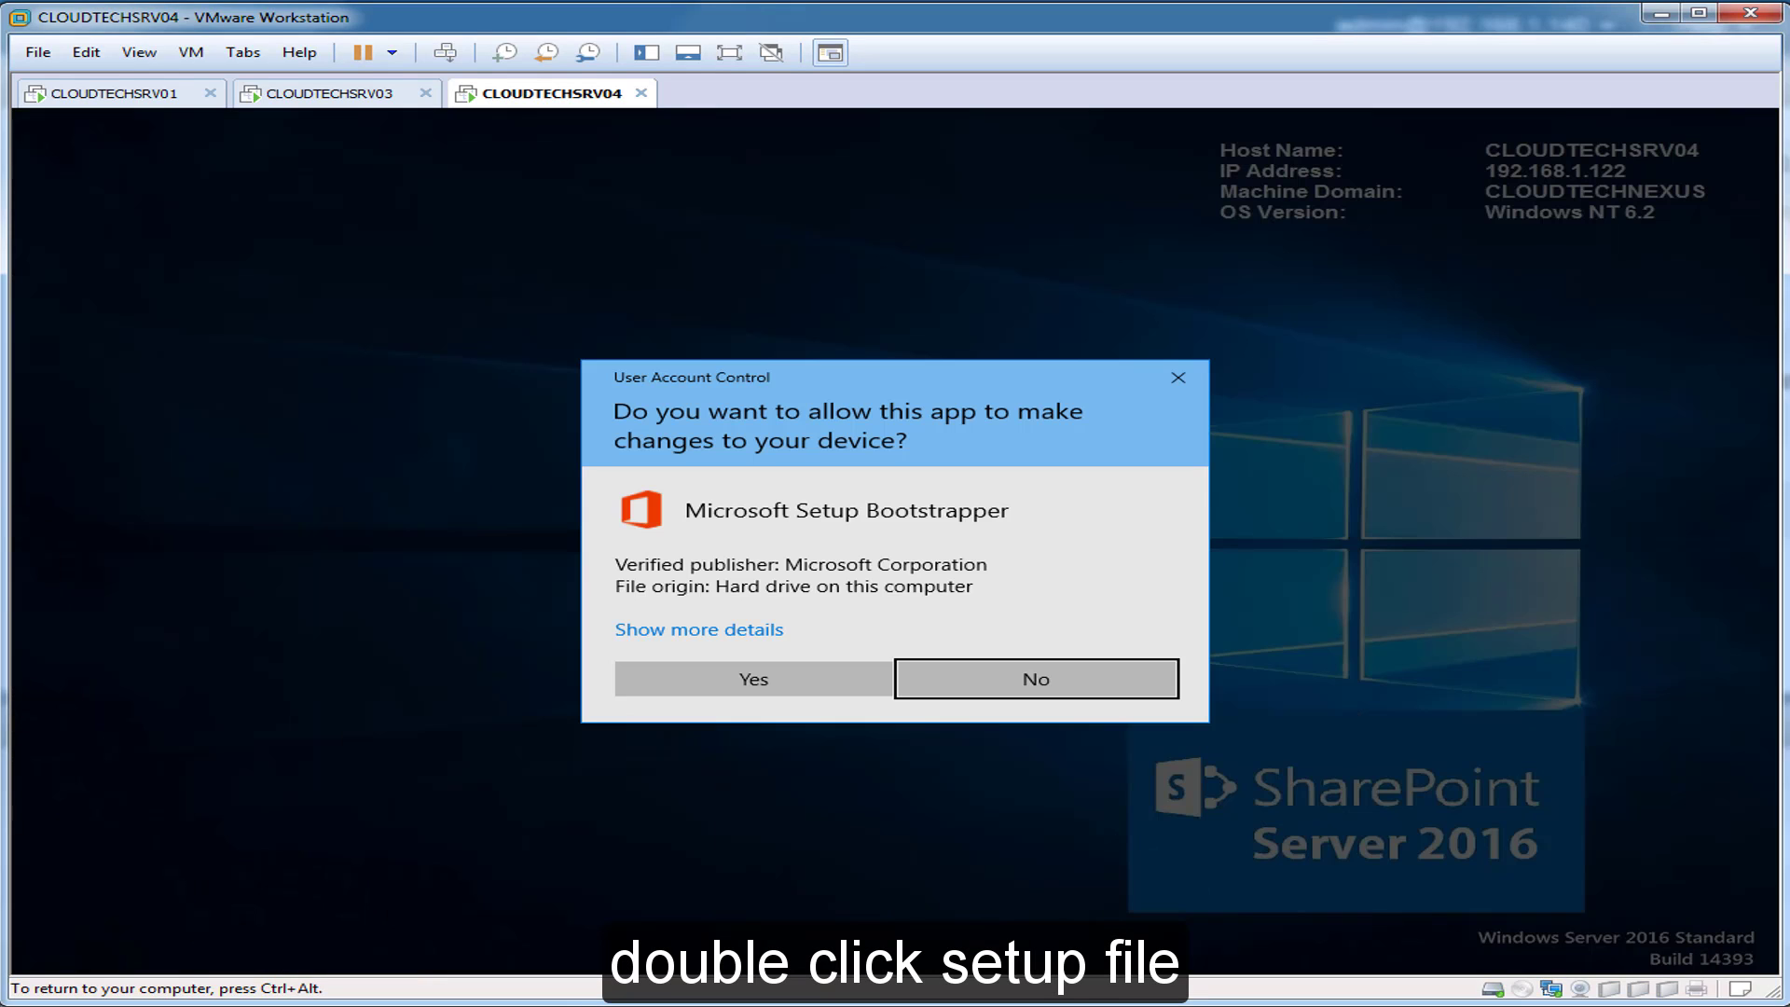
Step: Allow the Setup Bootstrapper and paste the product key into SharePoint setup
{"action": "left_click", "coordinate": [754, 678]}
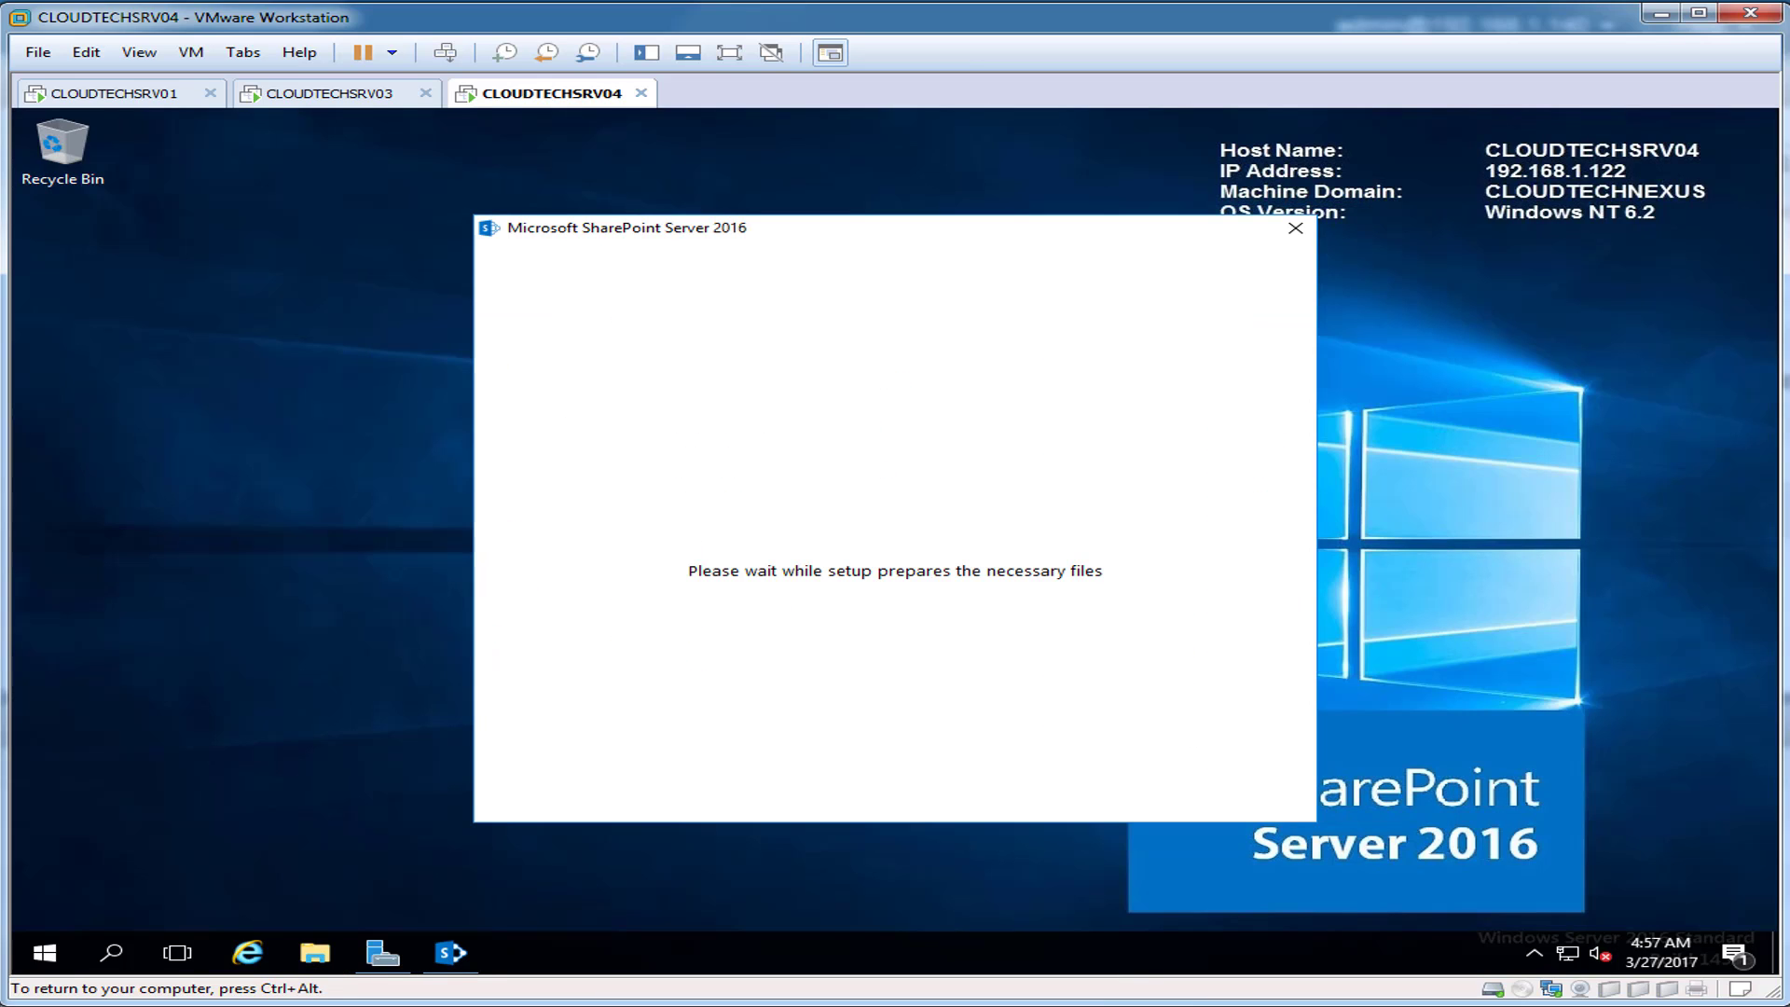
{"action": "key", "text": "ctrl+alt"}
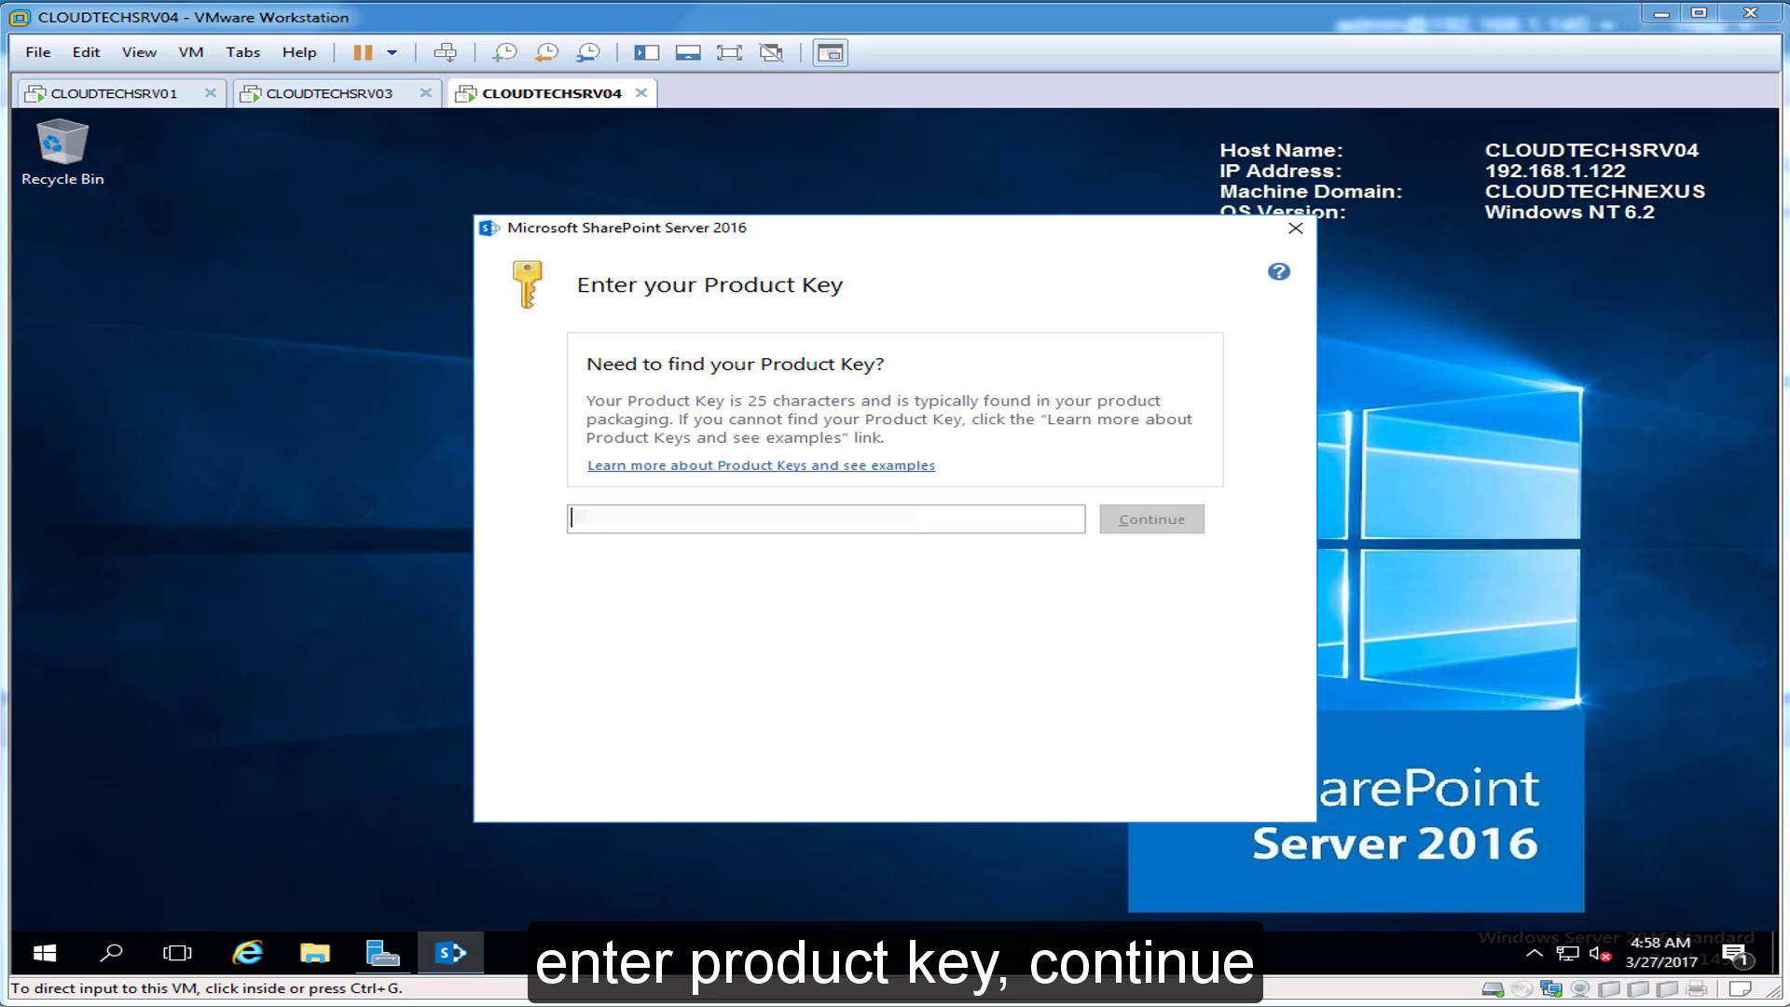
{"action": "left_click", "coordinate": [746, 519]}
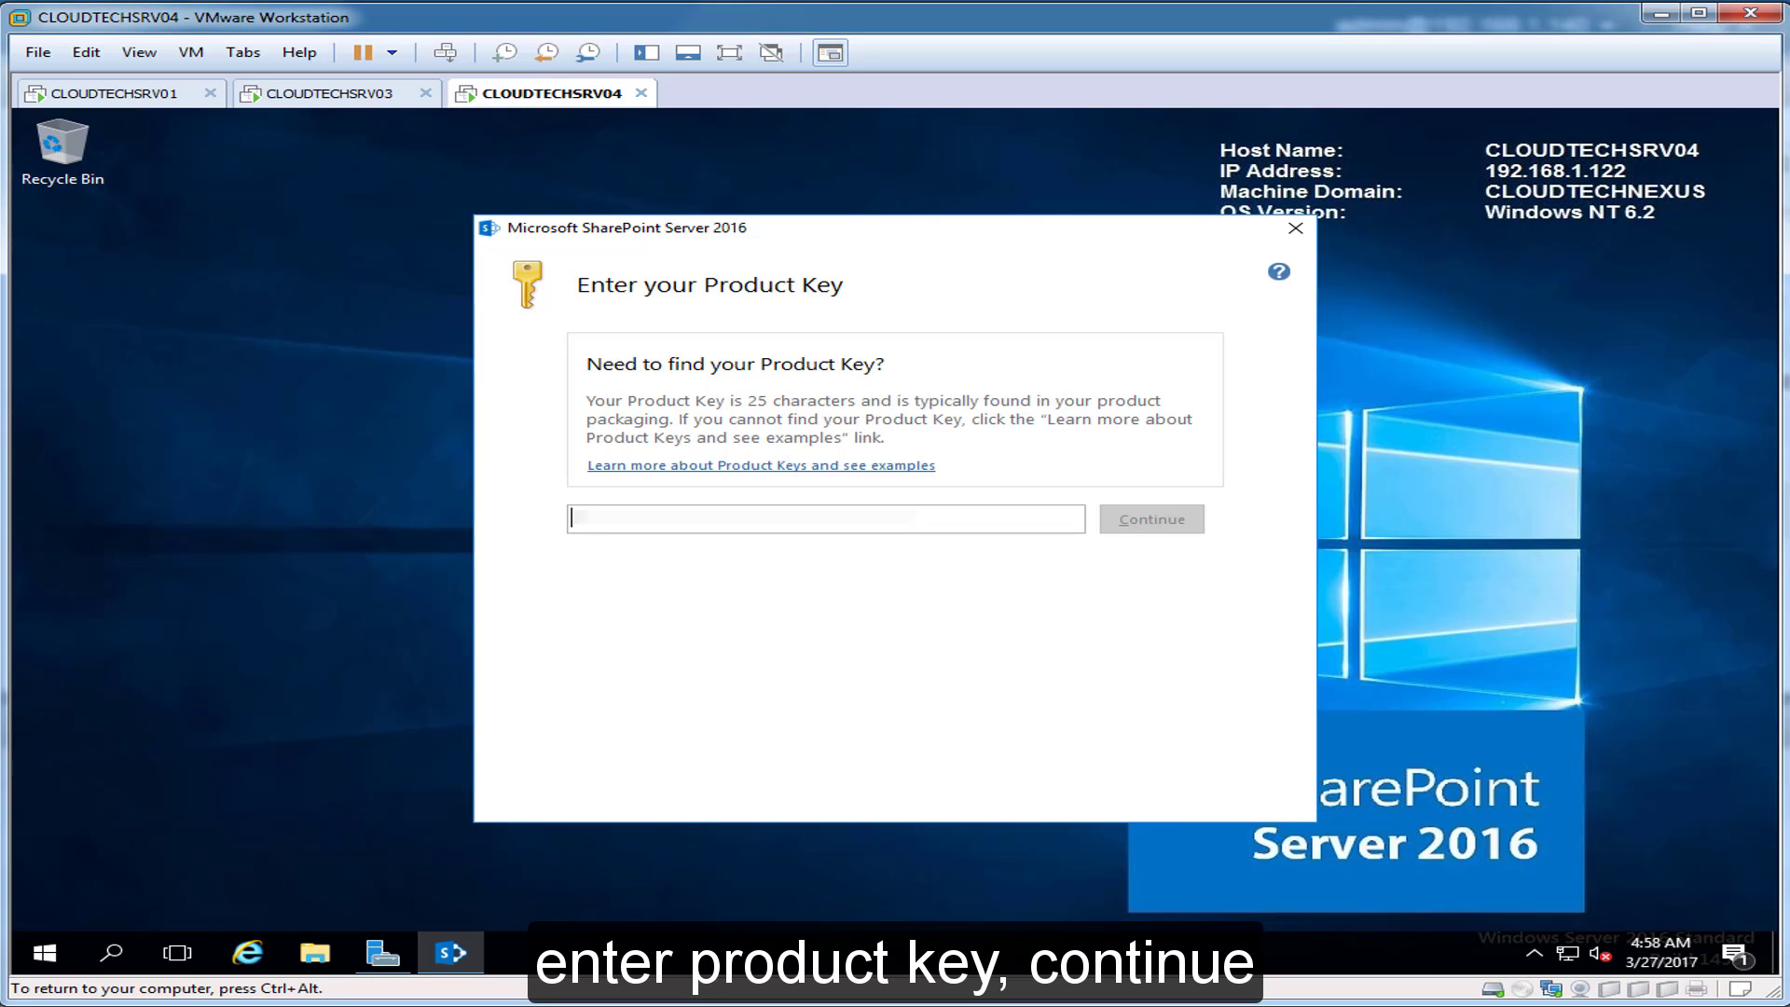
{"action": "key", "text": "ctrl+v"}
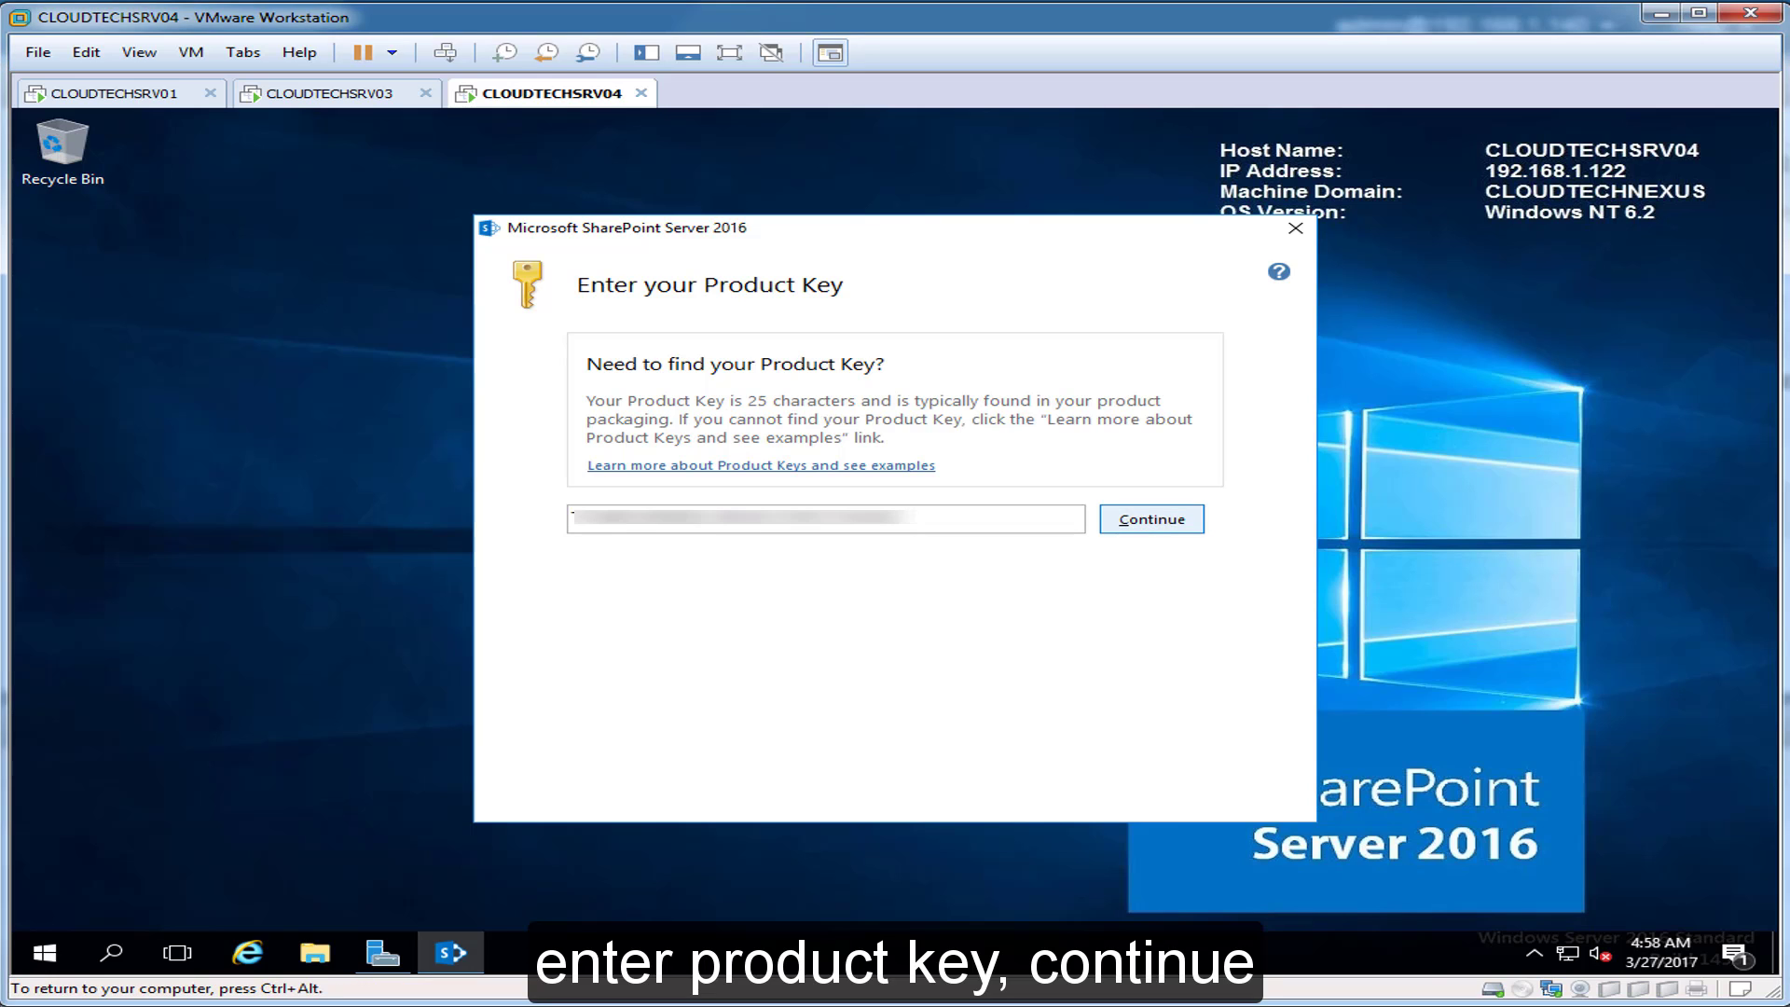
{"action": "left_click", "coordinate": [1151, 519]}
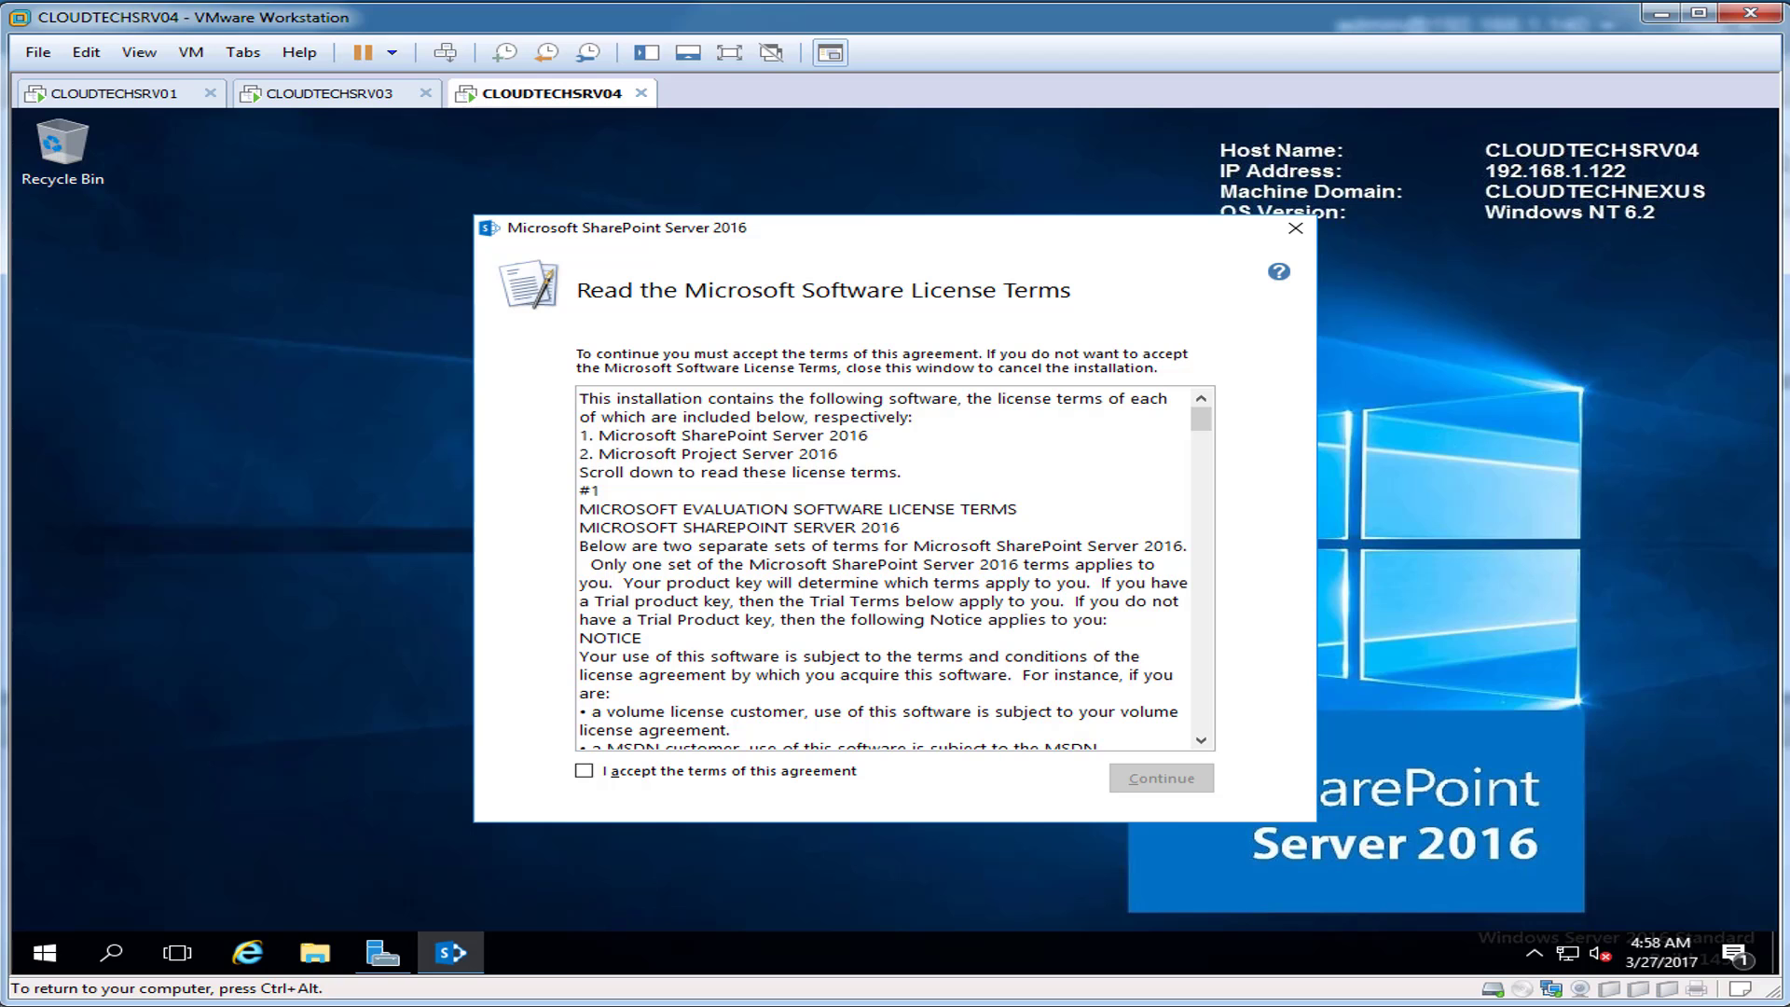
Step: Accept the license terms and install SharePoint Server 2016 to the default folders
{"action": "left_click_drag", "start_coordinate": [1200, 418], "coordinate": [1201, 719]}
{"action": "left_click", "coordinate": [584, 771]}
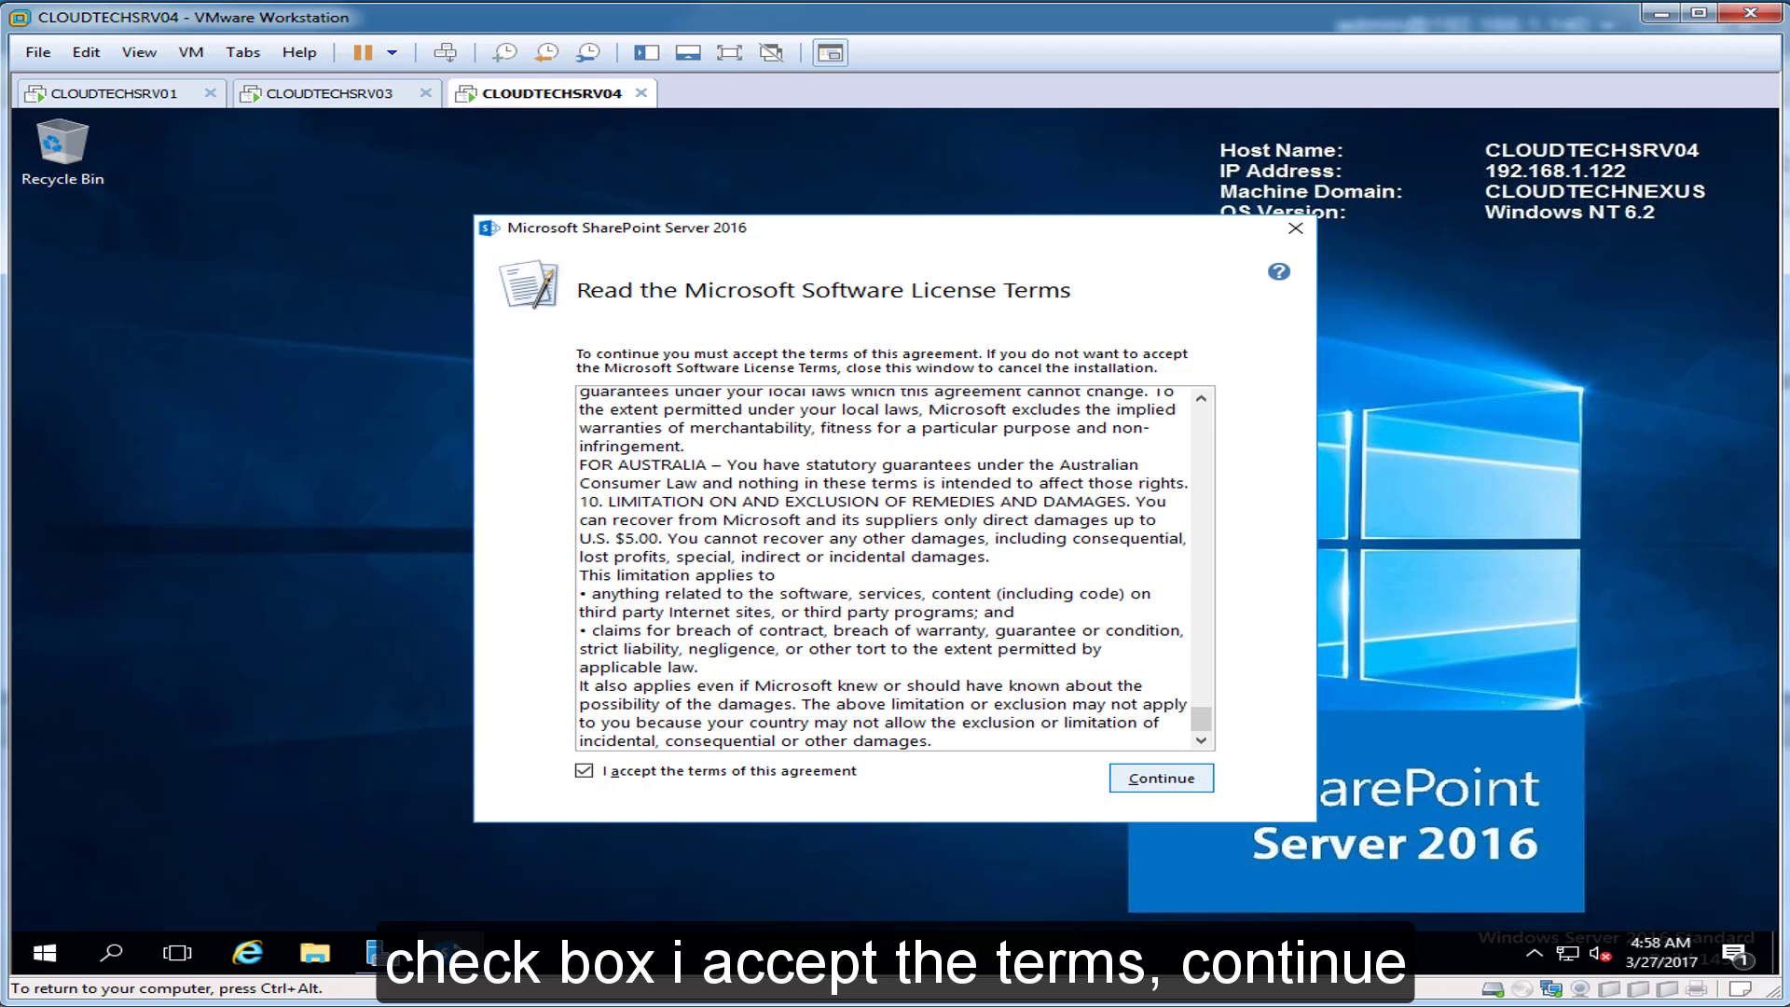
{"action": "left_click", "coordinate": [1156, 779]}
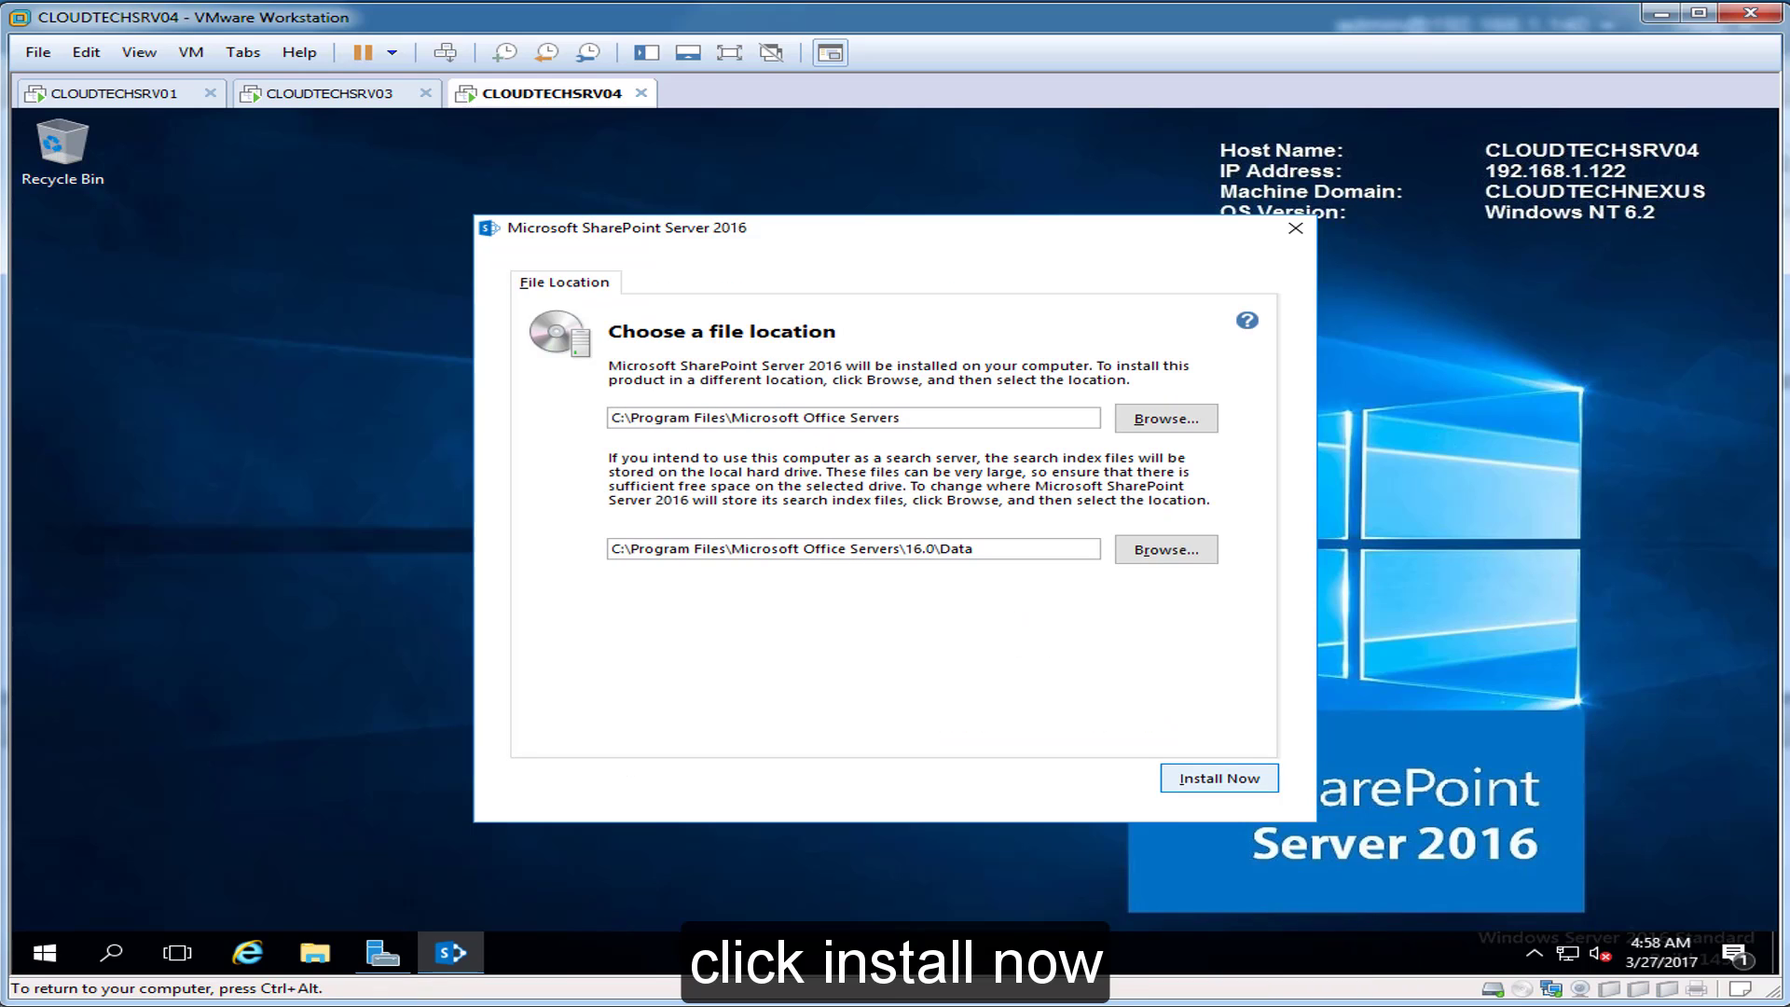
{"action": "left_click", "coordinate": [1218, 779]}
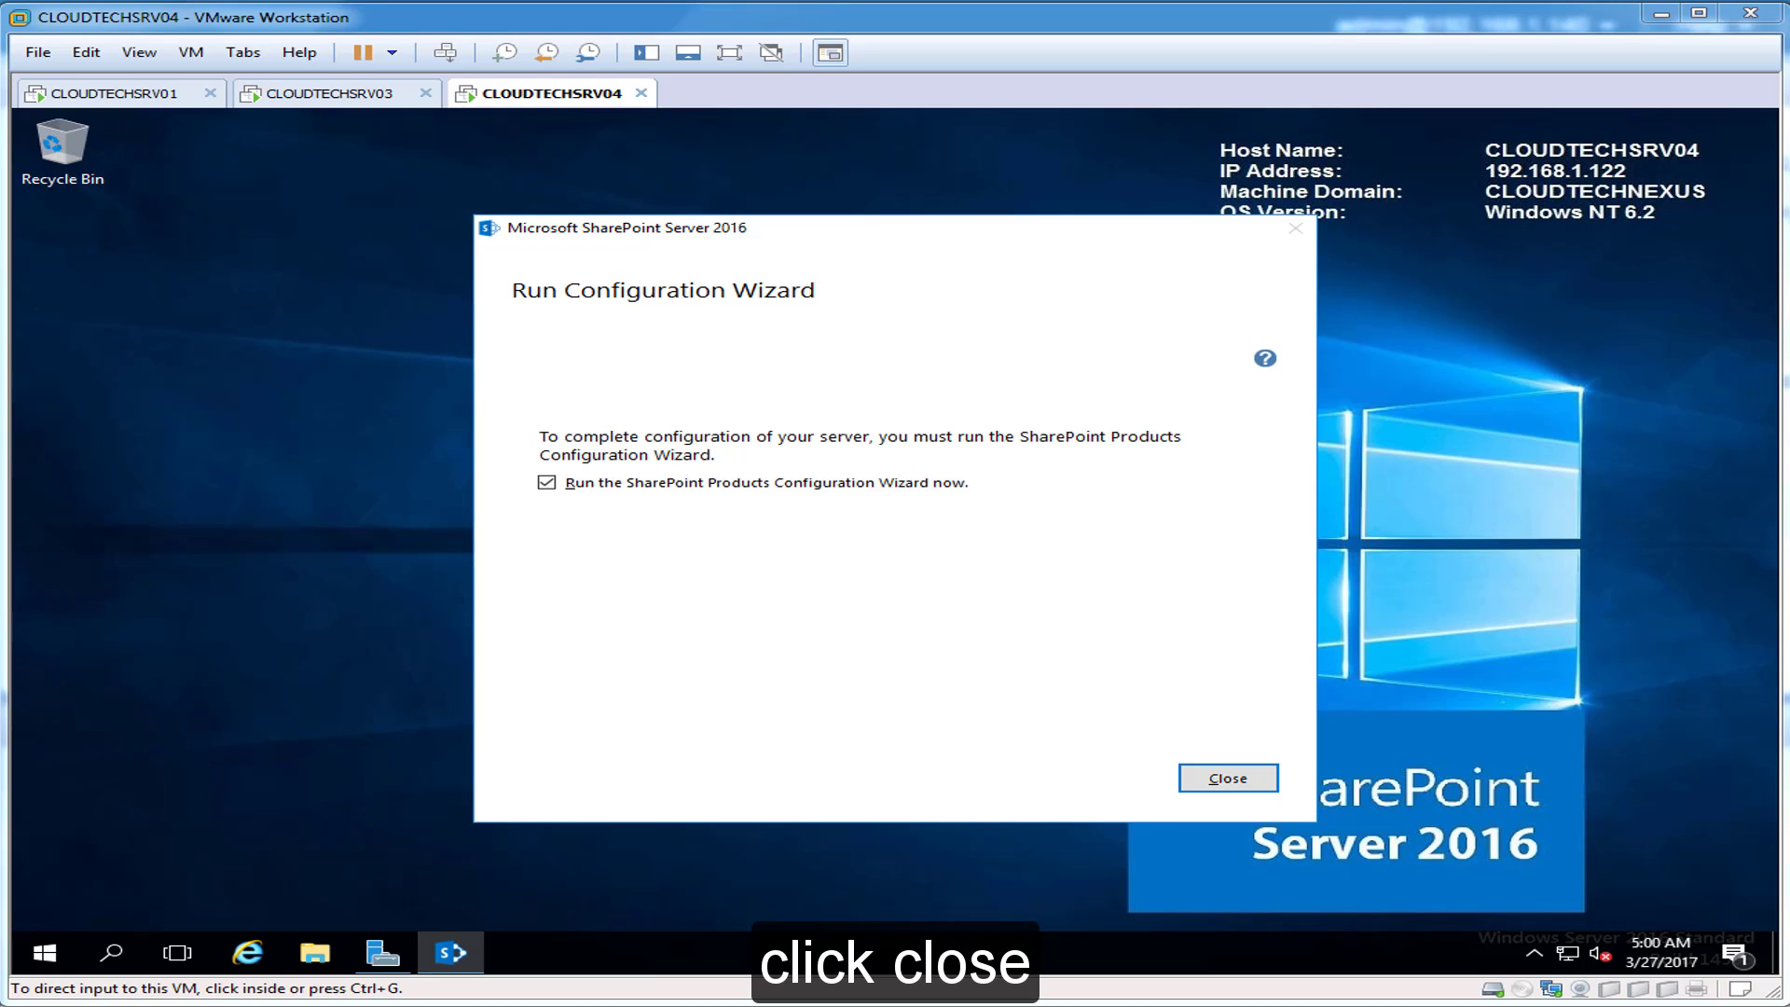
Step: Close SharePoint setup to launch the Configuration Wizard, begin it, and allow the required services to restart
{"action": "left_click", "coordinate": [1228, 779]}
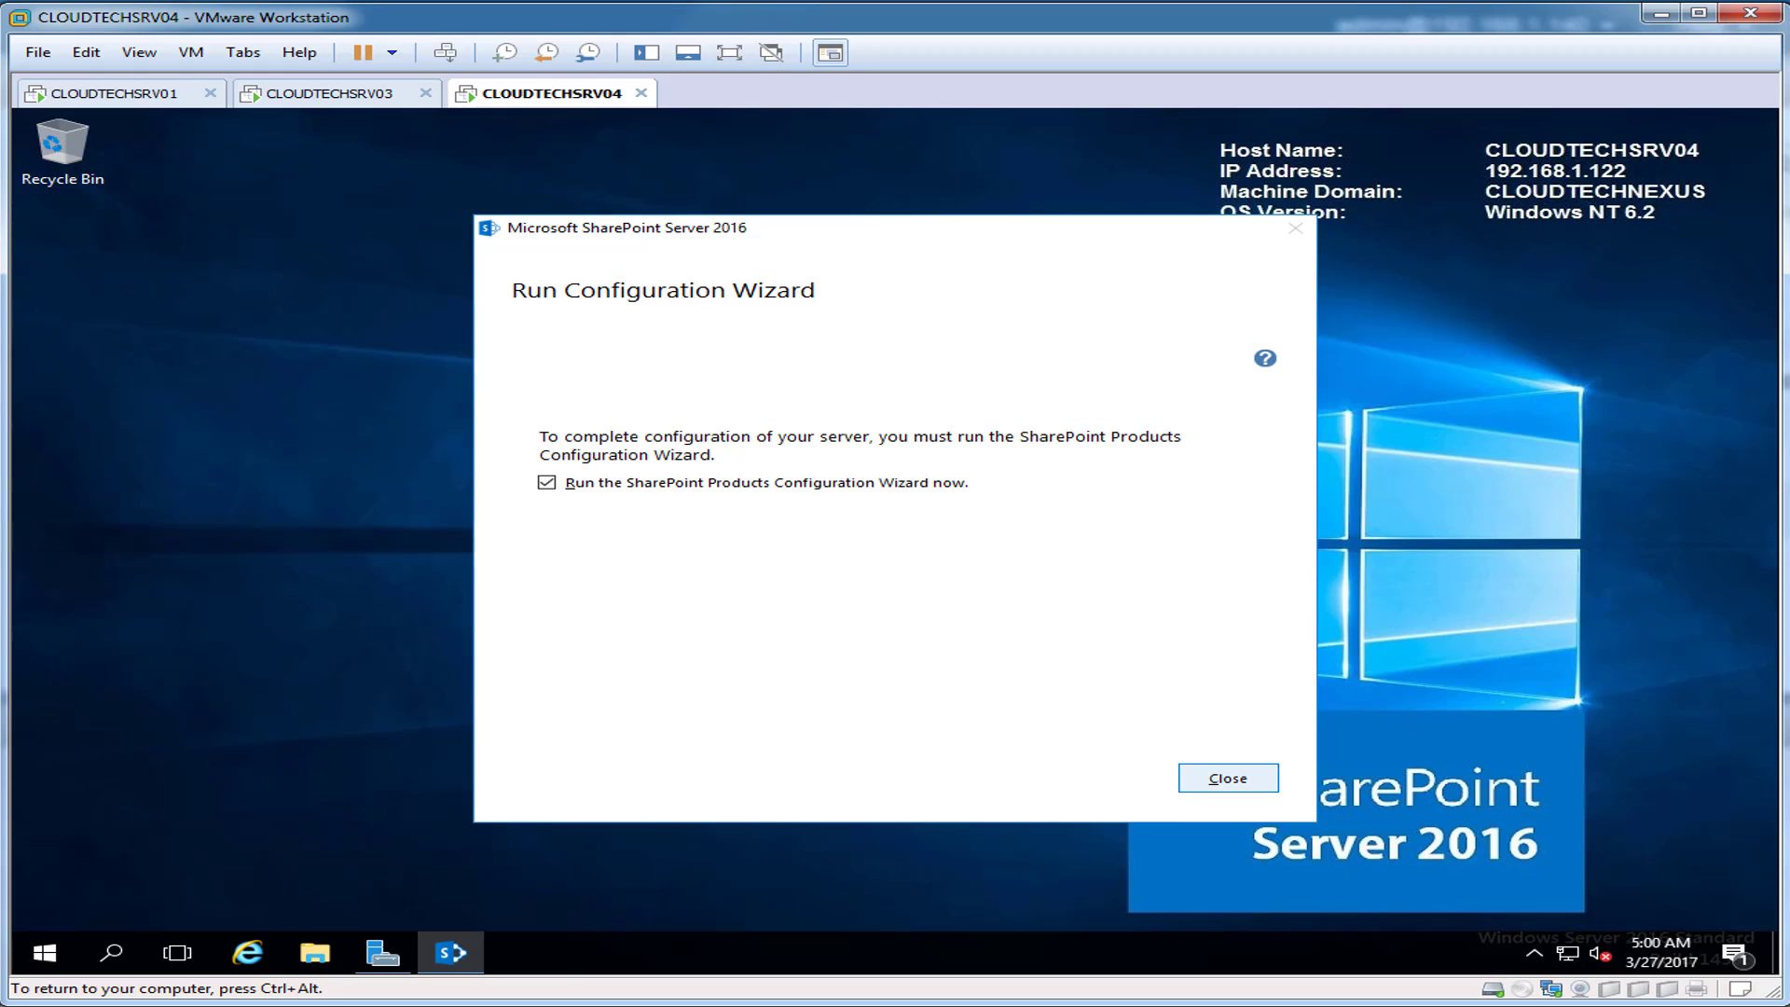
{"action": "left_click", "coordinate": [1228, 778]}
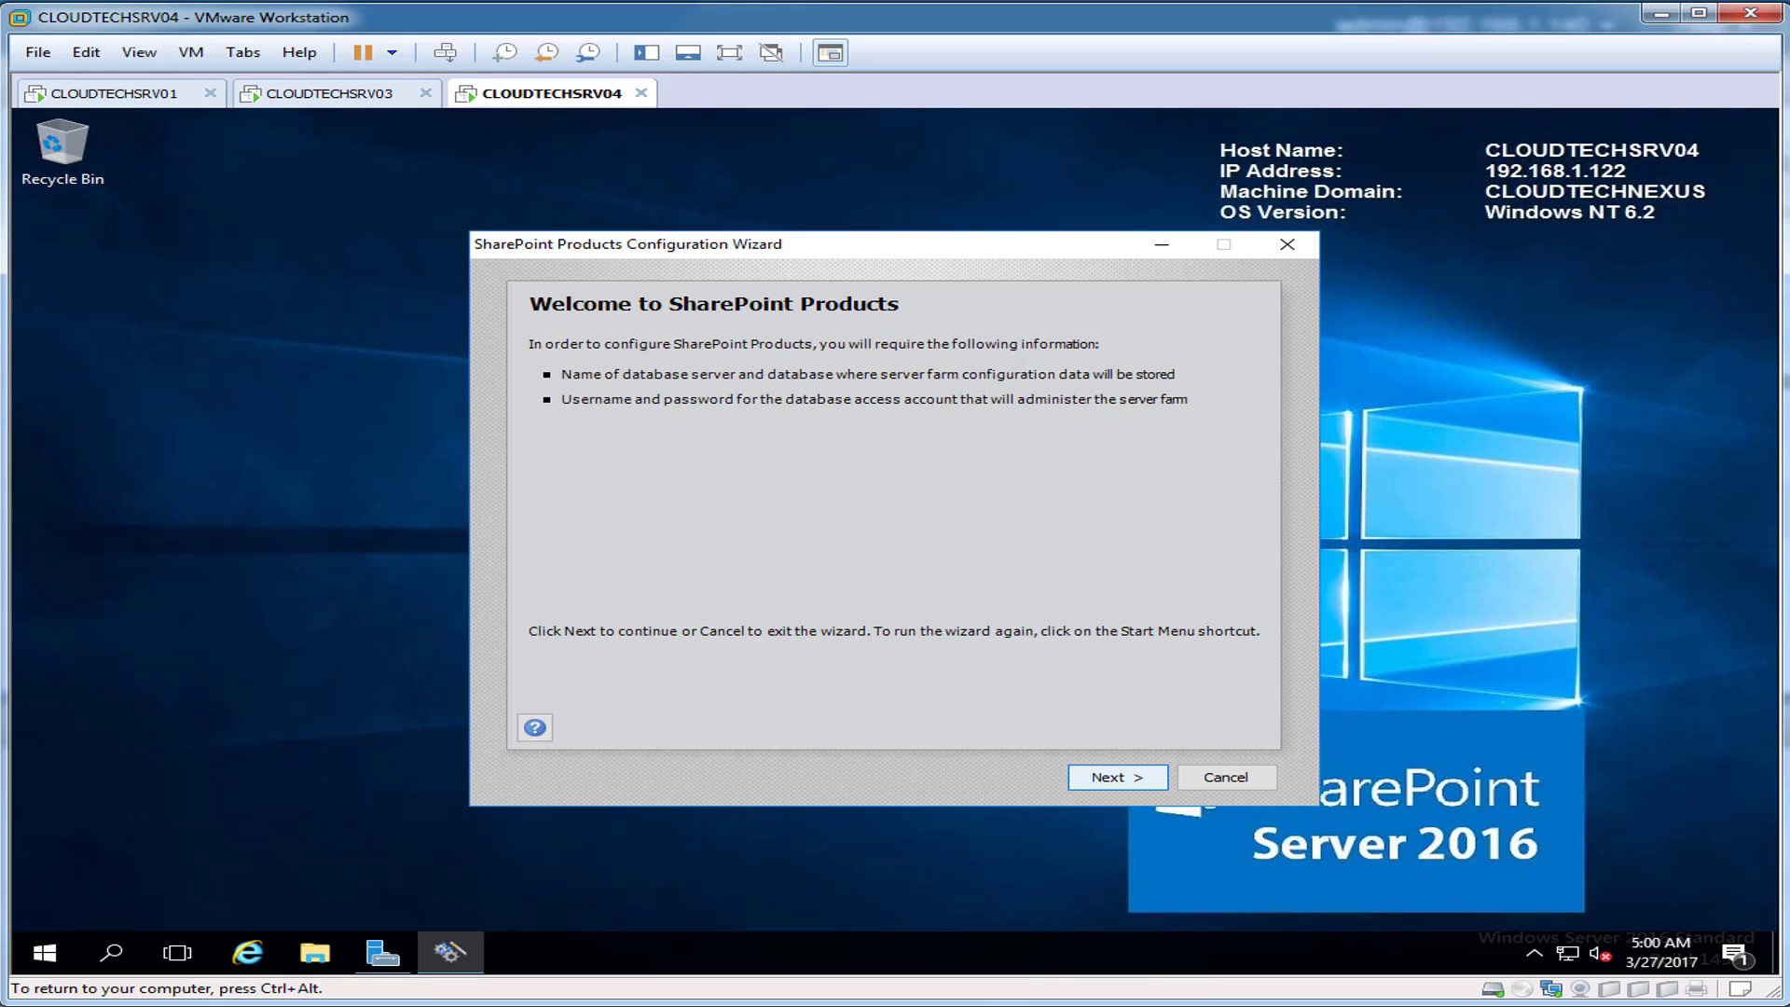
{"action": "left_click", "coordinate": [1118, 777]}
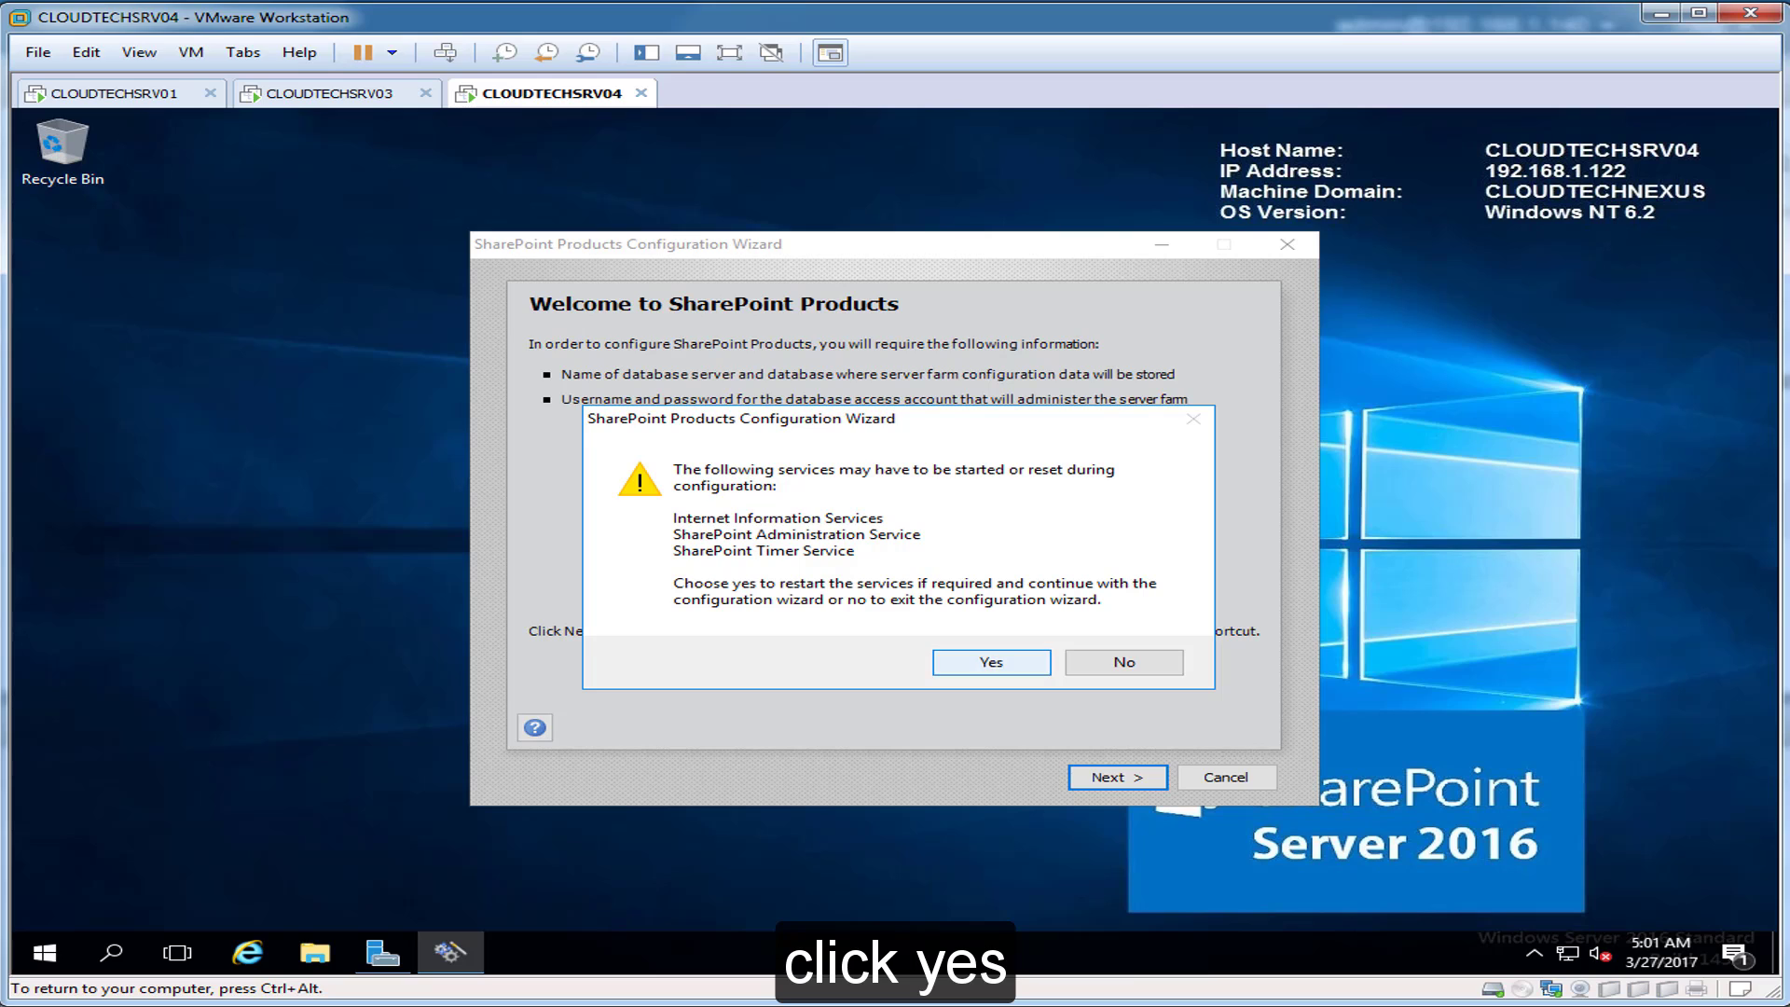
{"action": "left_click", "coordinate": [991, 662]}
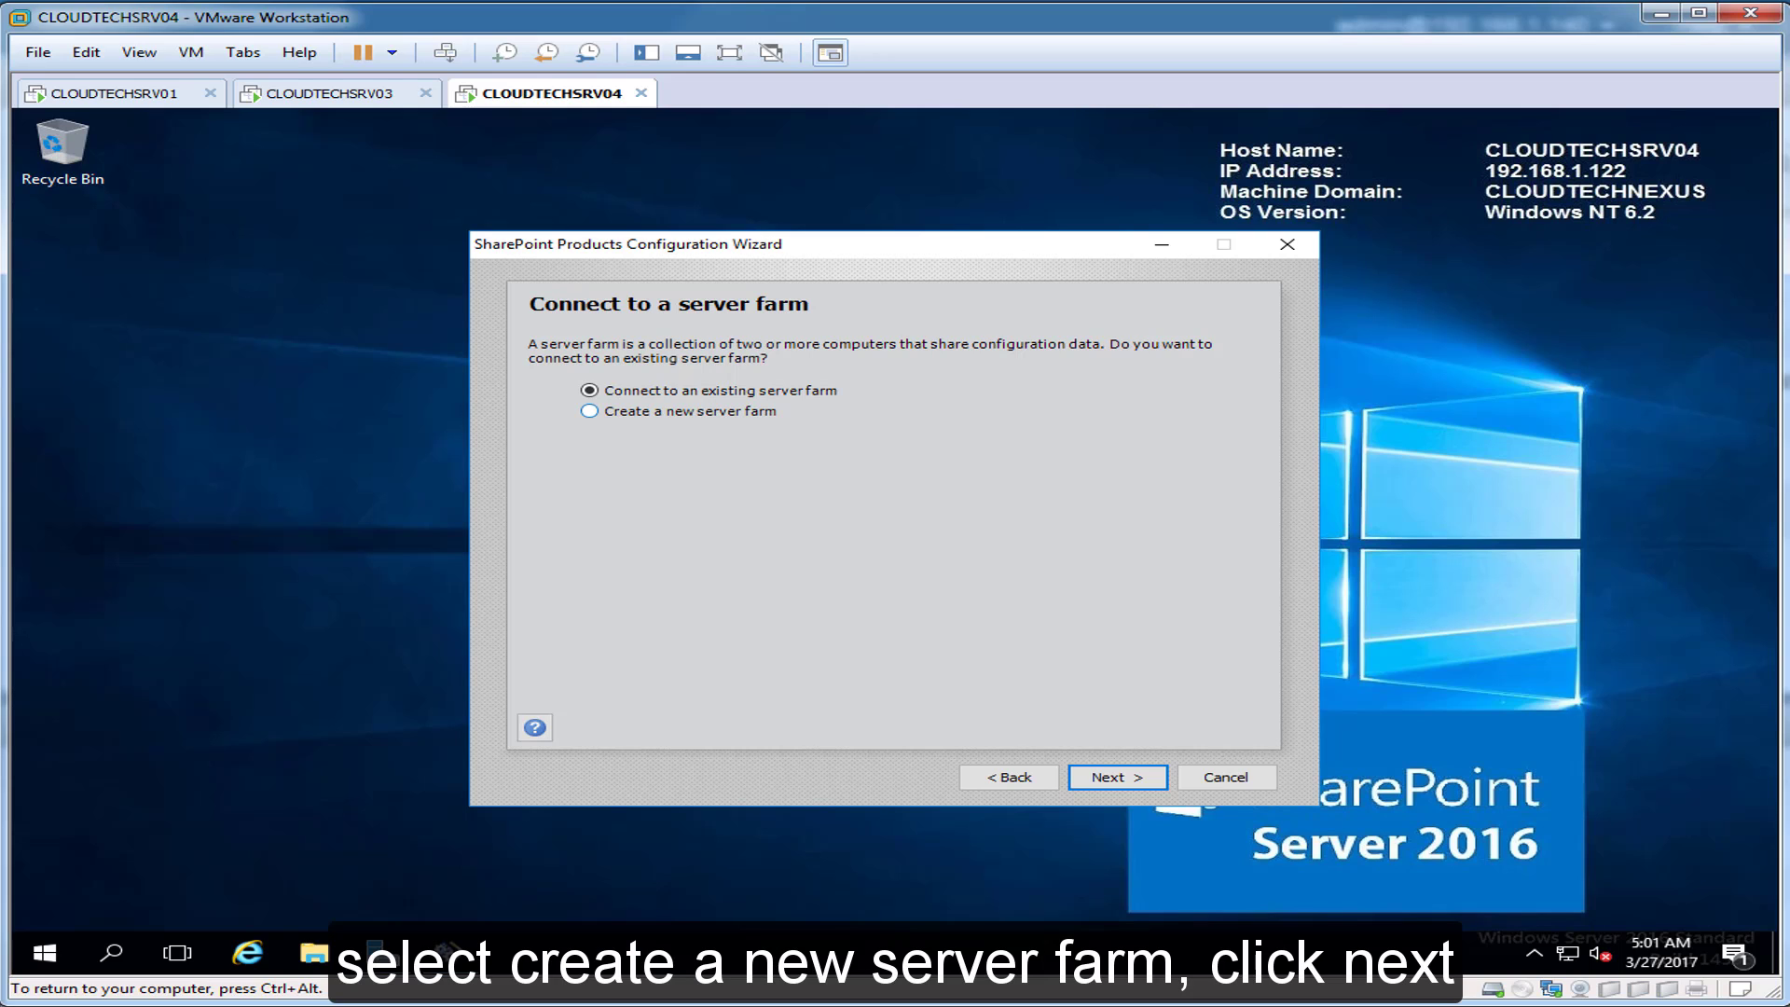
Step: Choose 'Create a new server farm' and continue to the configuration database settings
{"action": "left_click", "coordinate": [589, 412]}
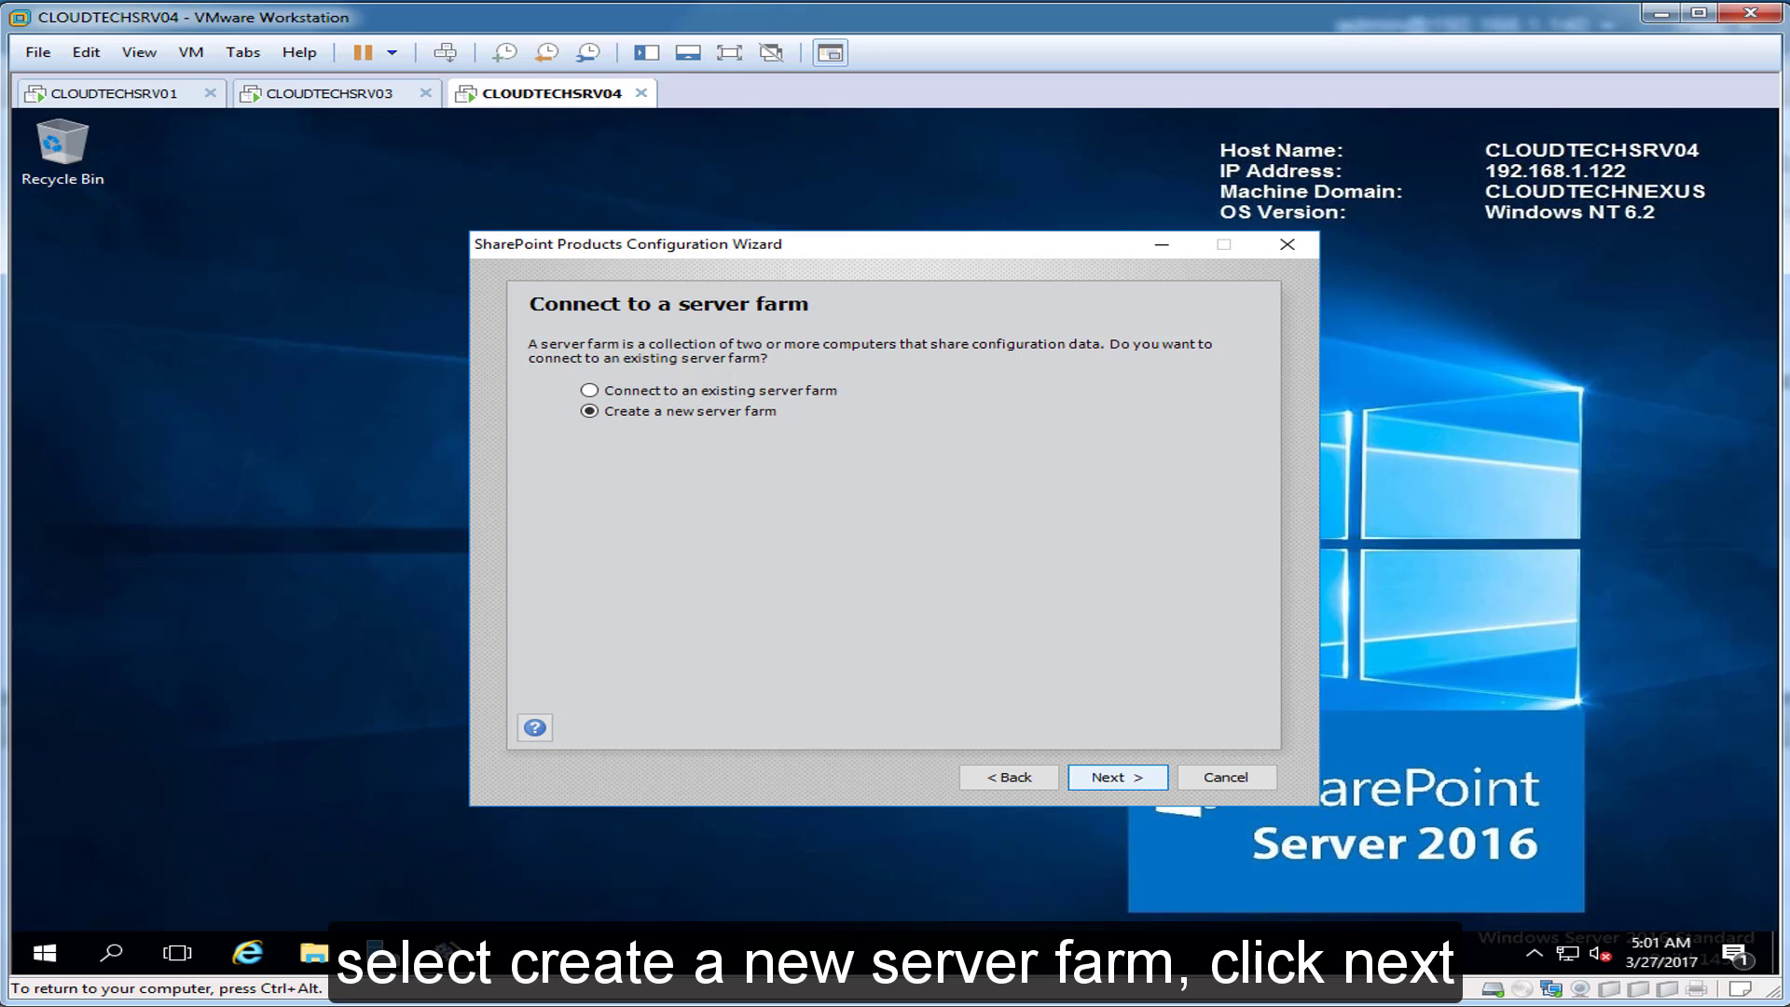
{"action": "left_click", "coordinate": [1117, 777]}
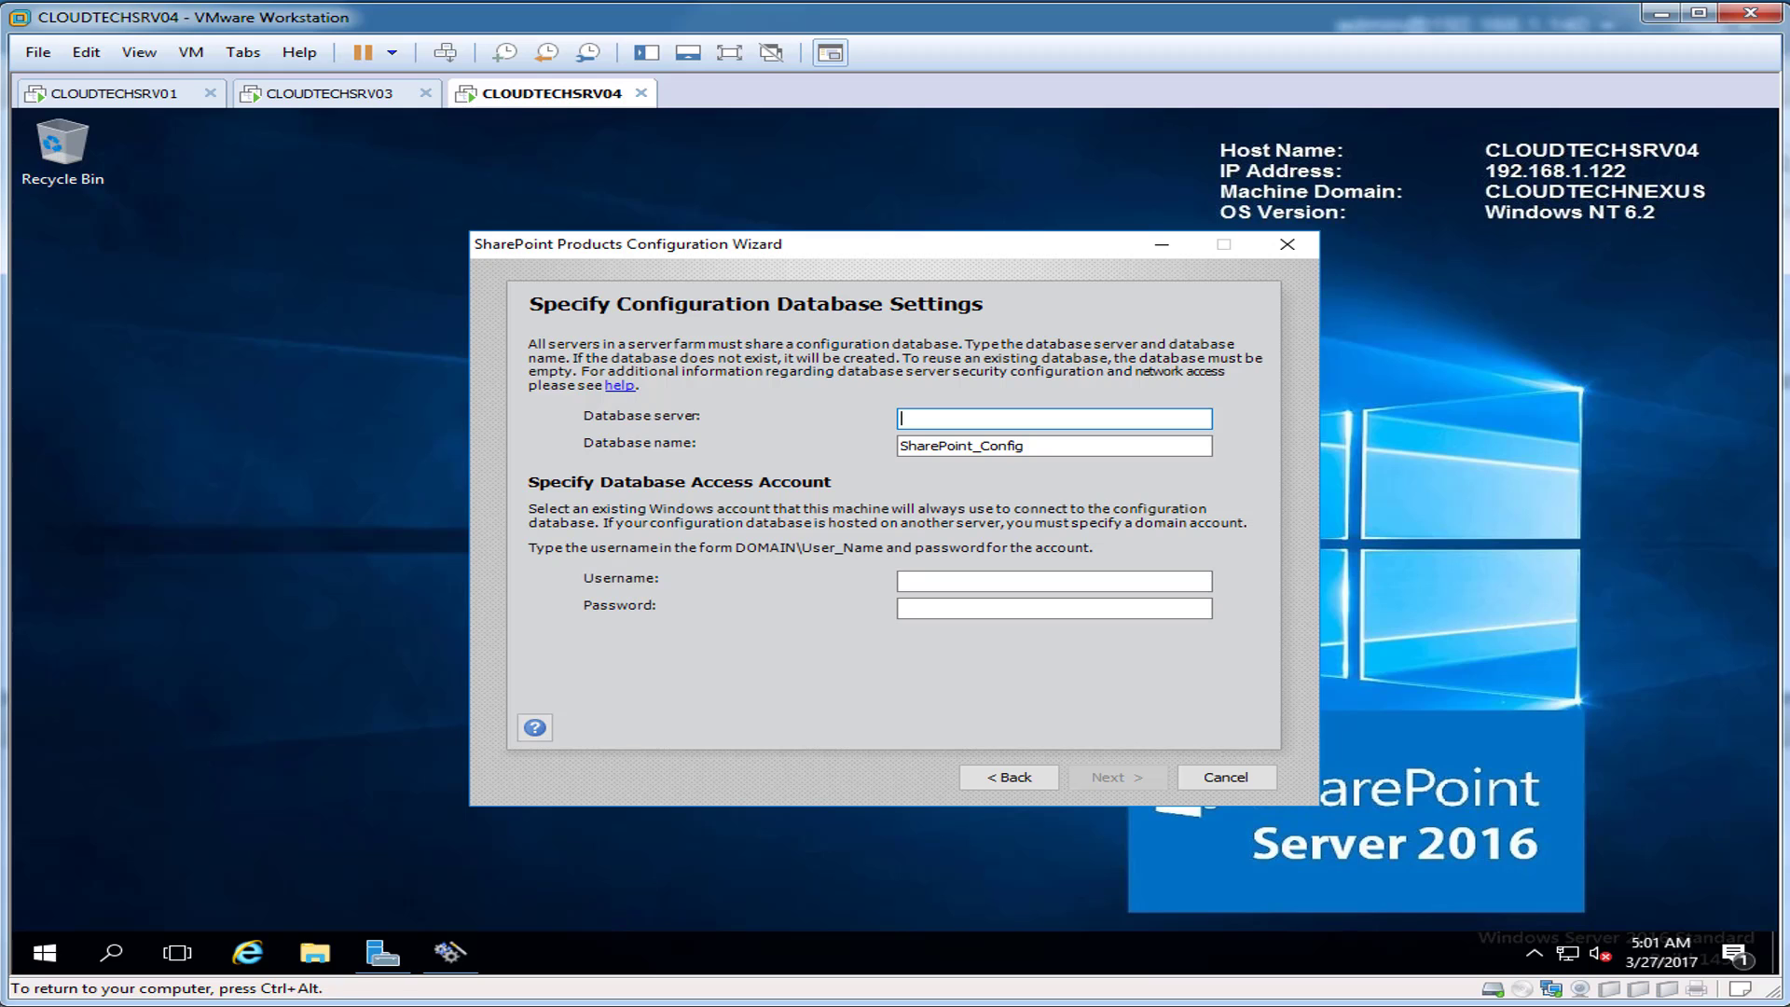
{"action": "key", "text": "ctrl+alt"}
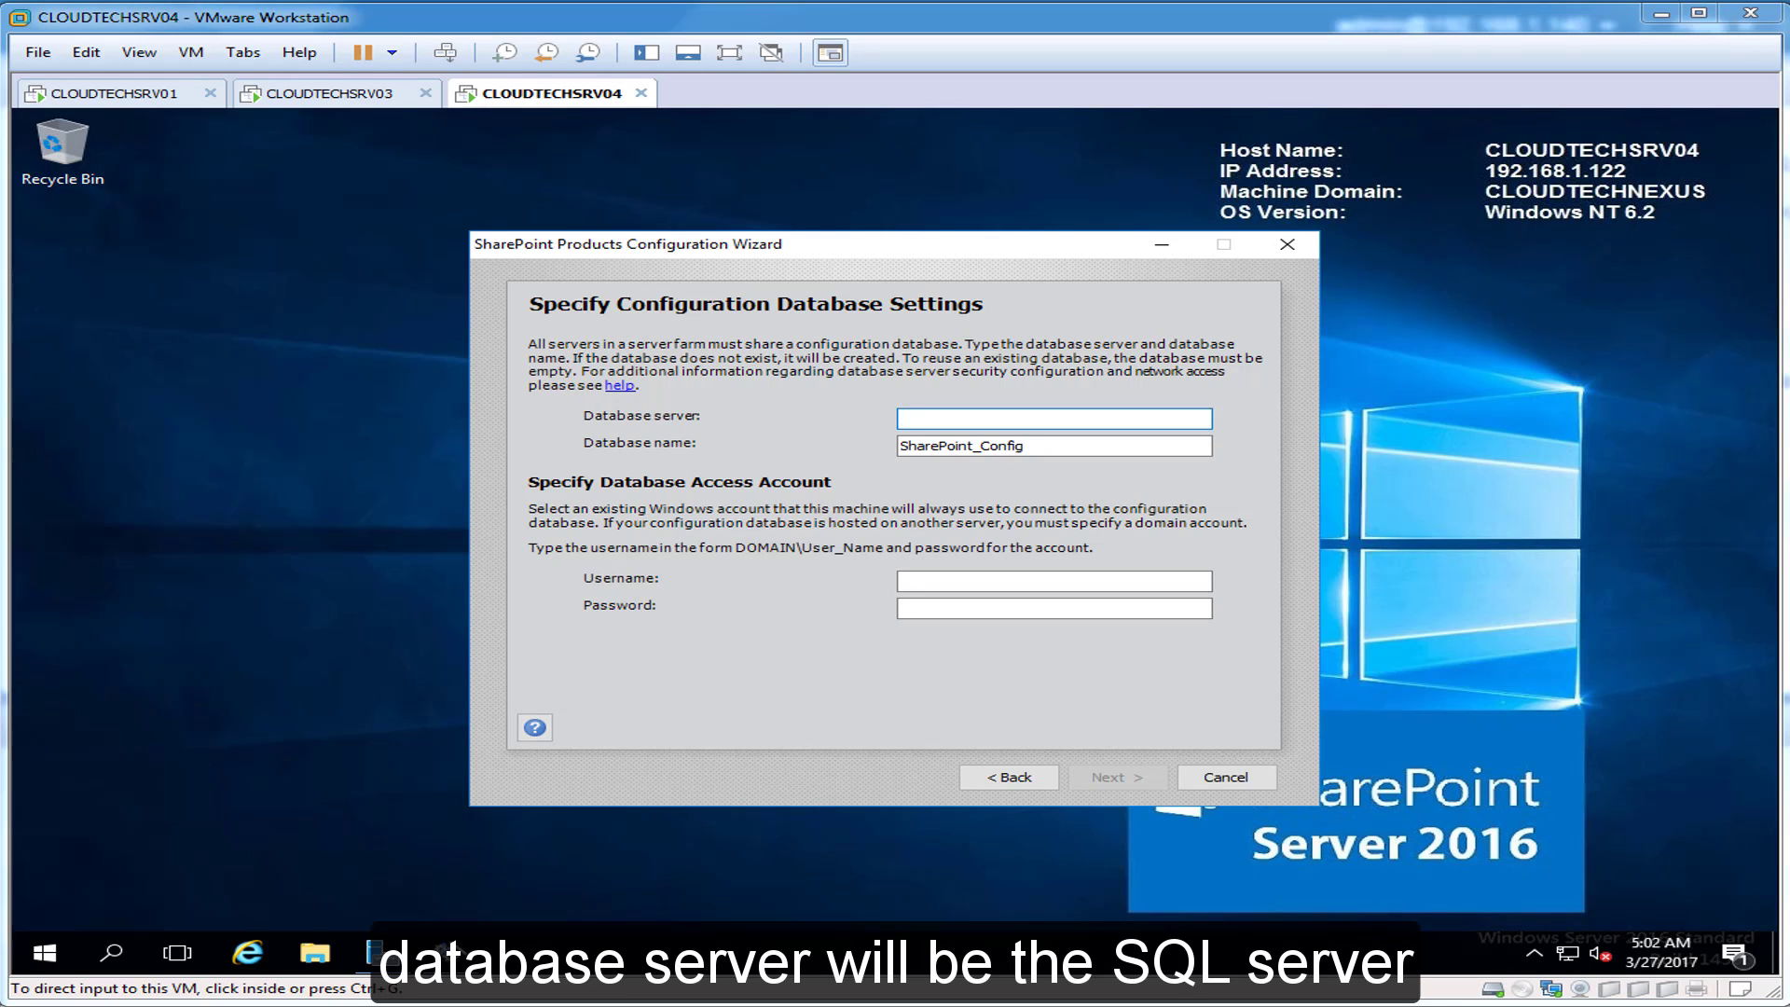
Step: Check the SQL server name in Management Studio on CLOUDTECHSRV03
{"action": "left_click", "coordinate": [330, 93]}
{"action": "key", "text": "ctrl+g"}
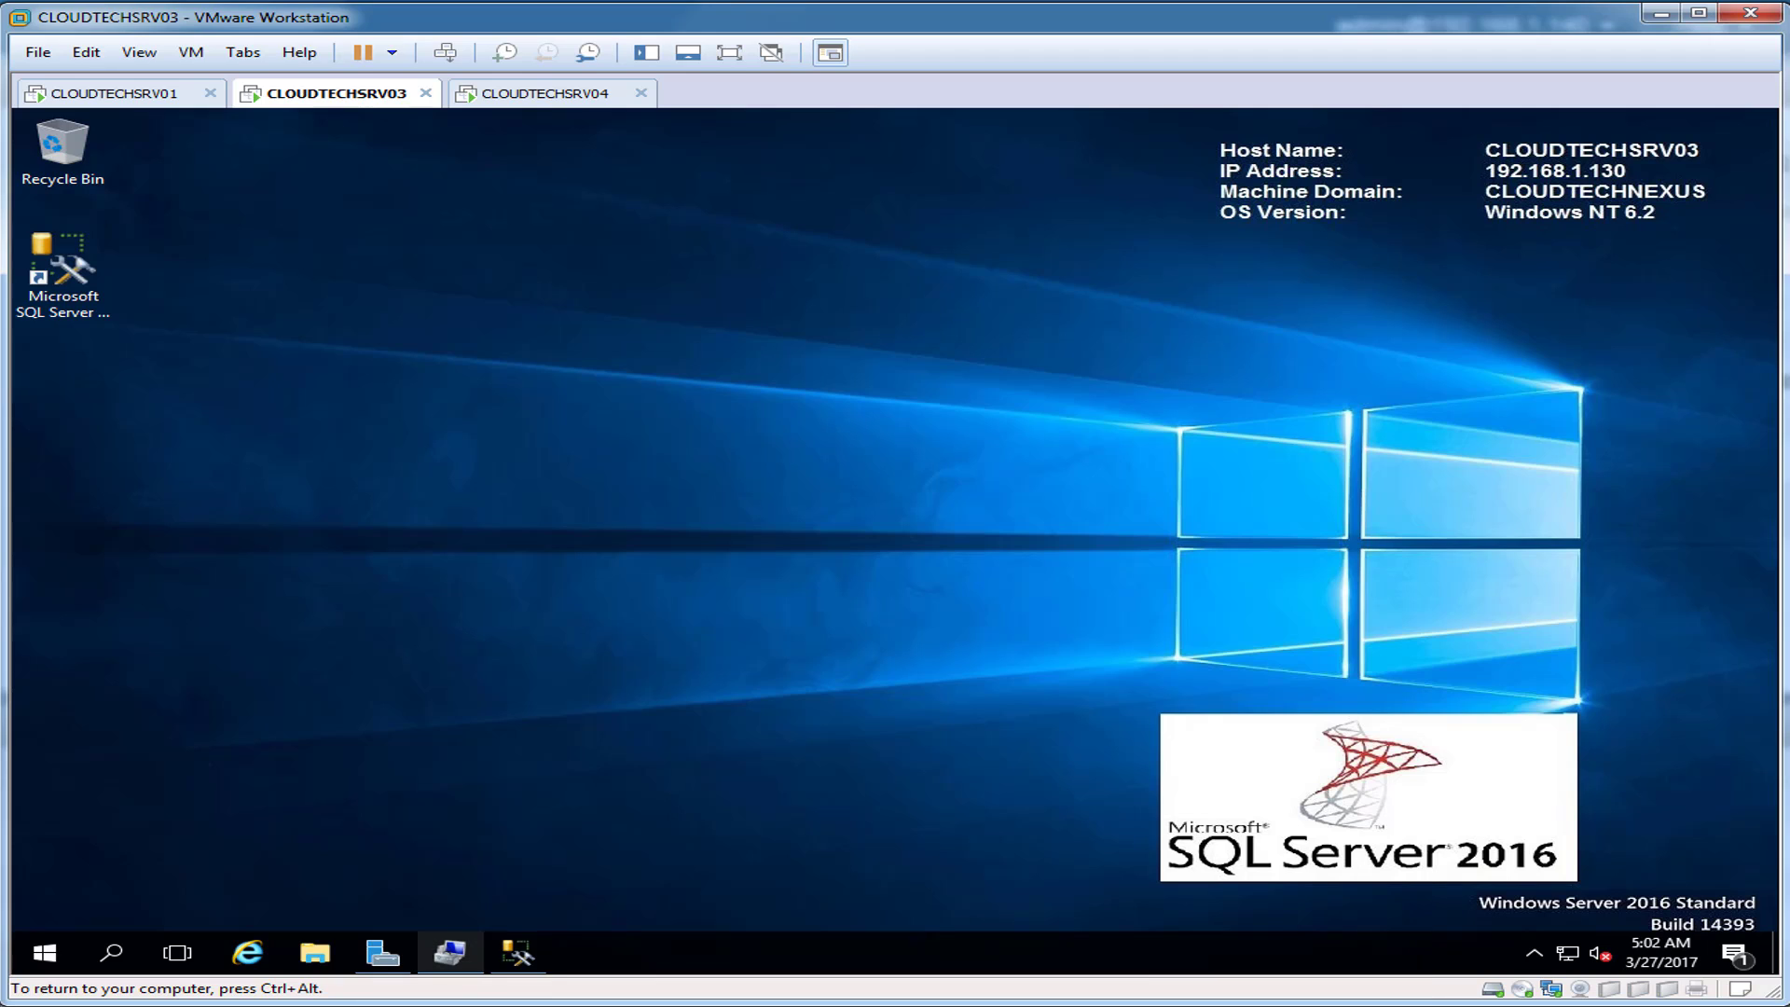
{"action": "left_click", "coordinate": [518, 952]}
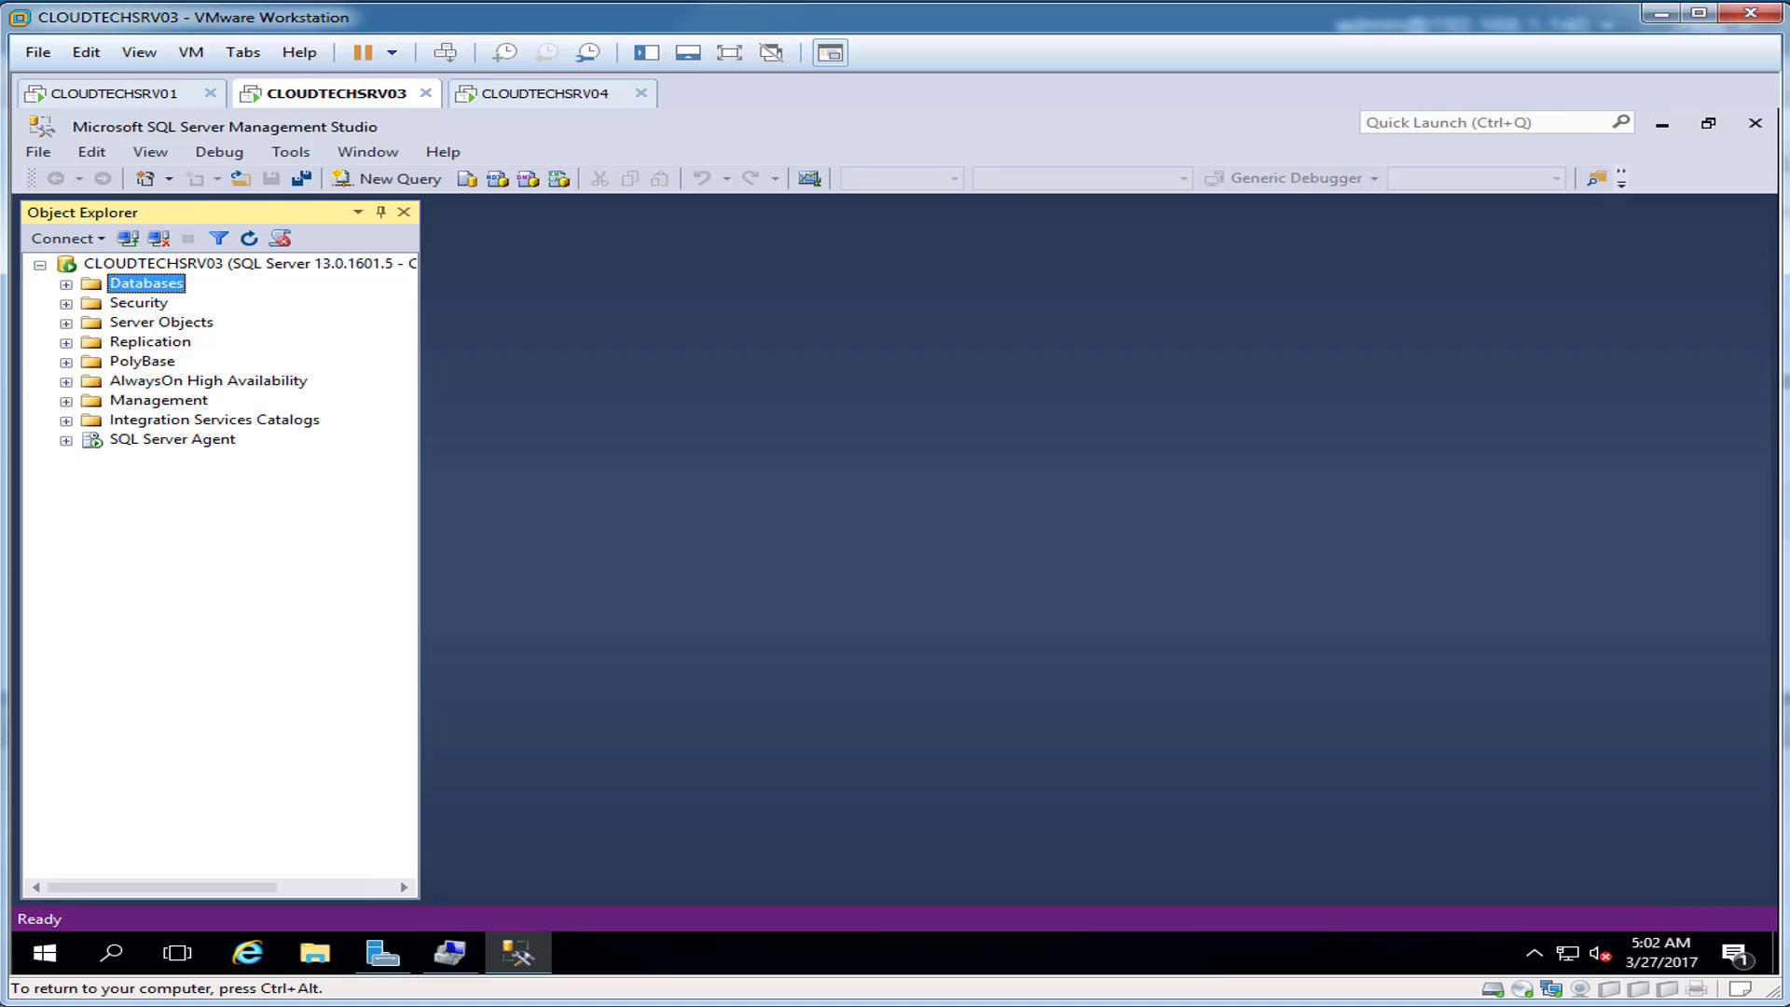
{"action": "left_click", "coordinate": [518, 952]}
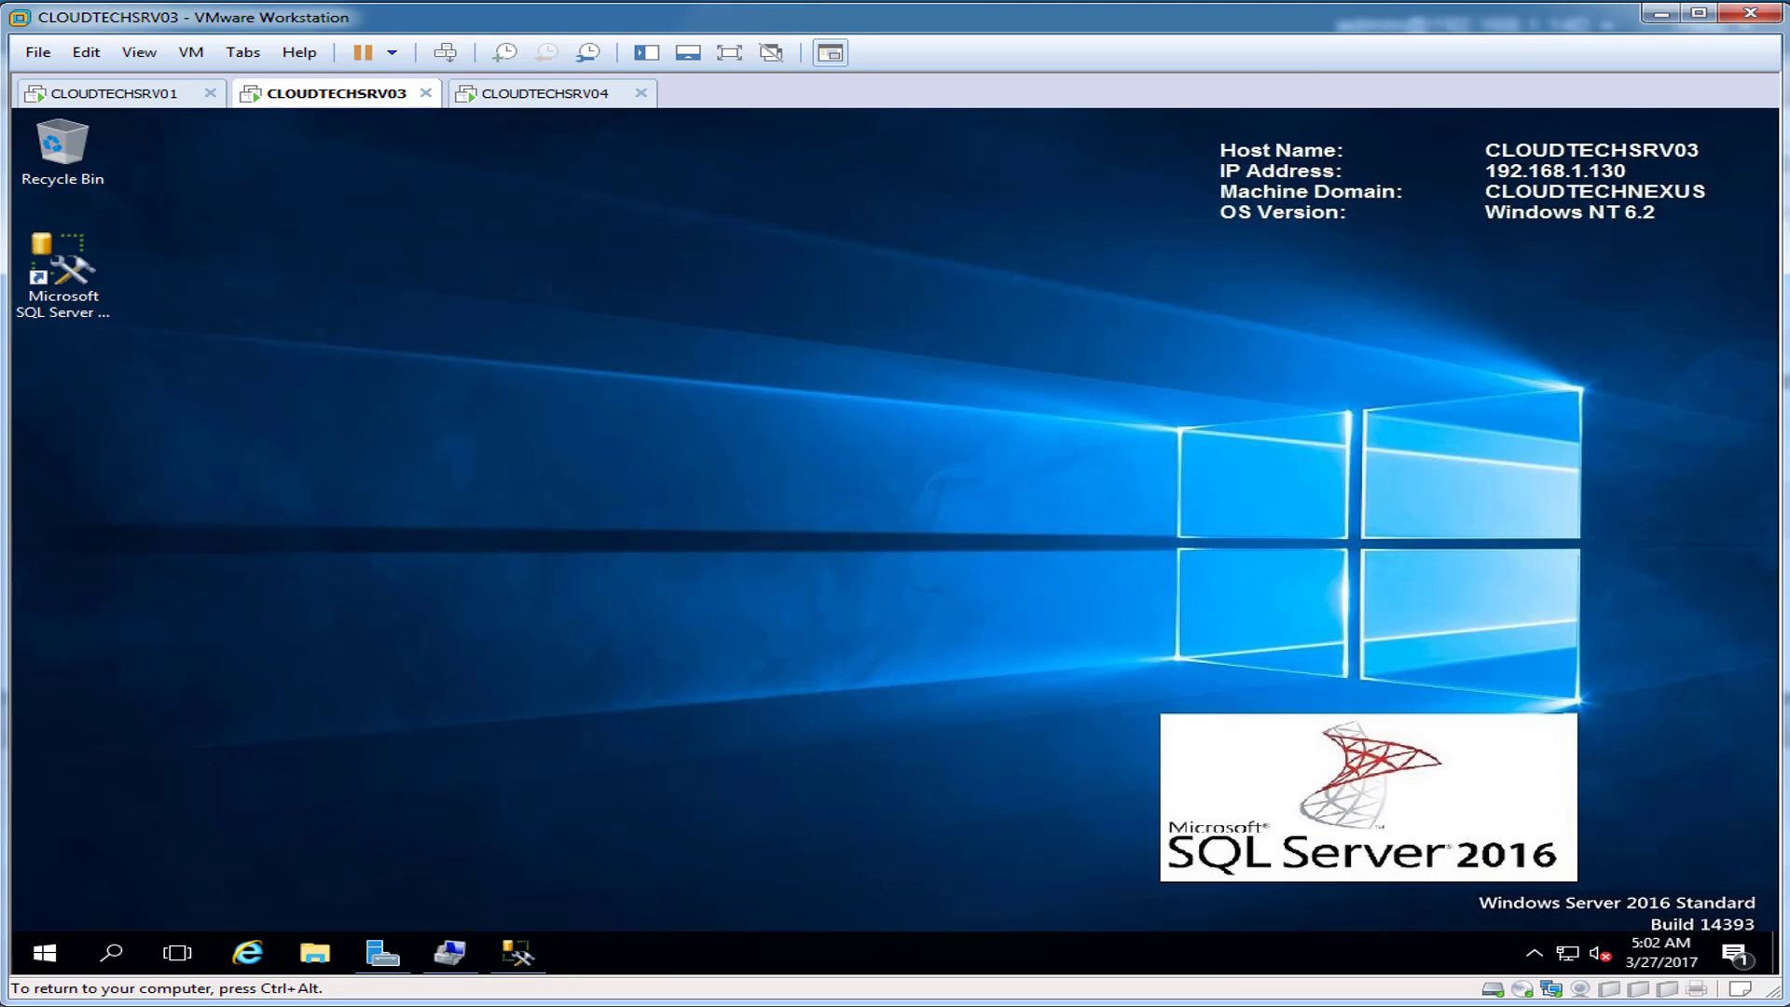
Step: Enter CLOUDTECHSRV03 as the wizard's database server, then switch to the CLOUDTECHSRV01 domain controller
{"action": "left_click", "coordinate": [544, 93]}
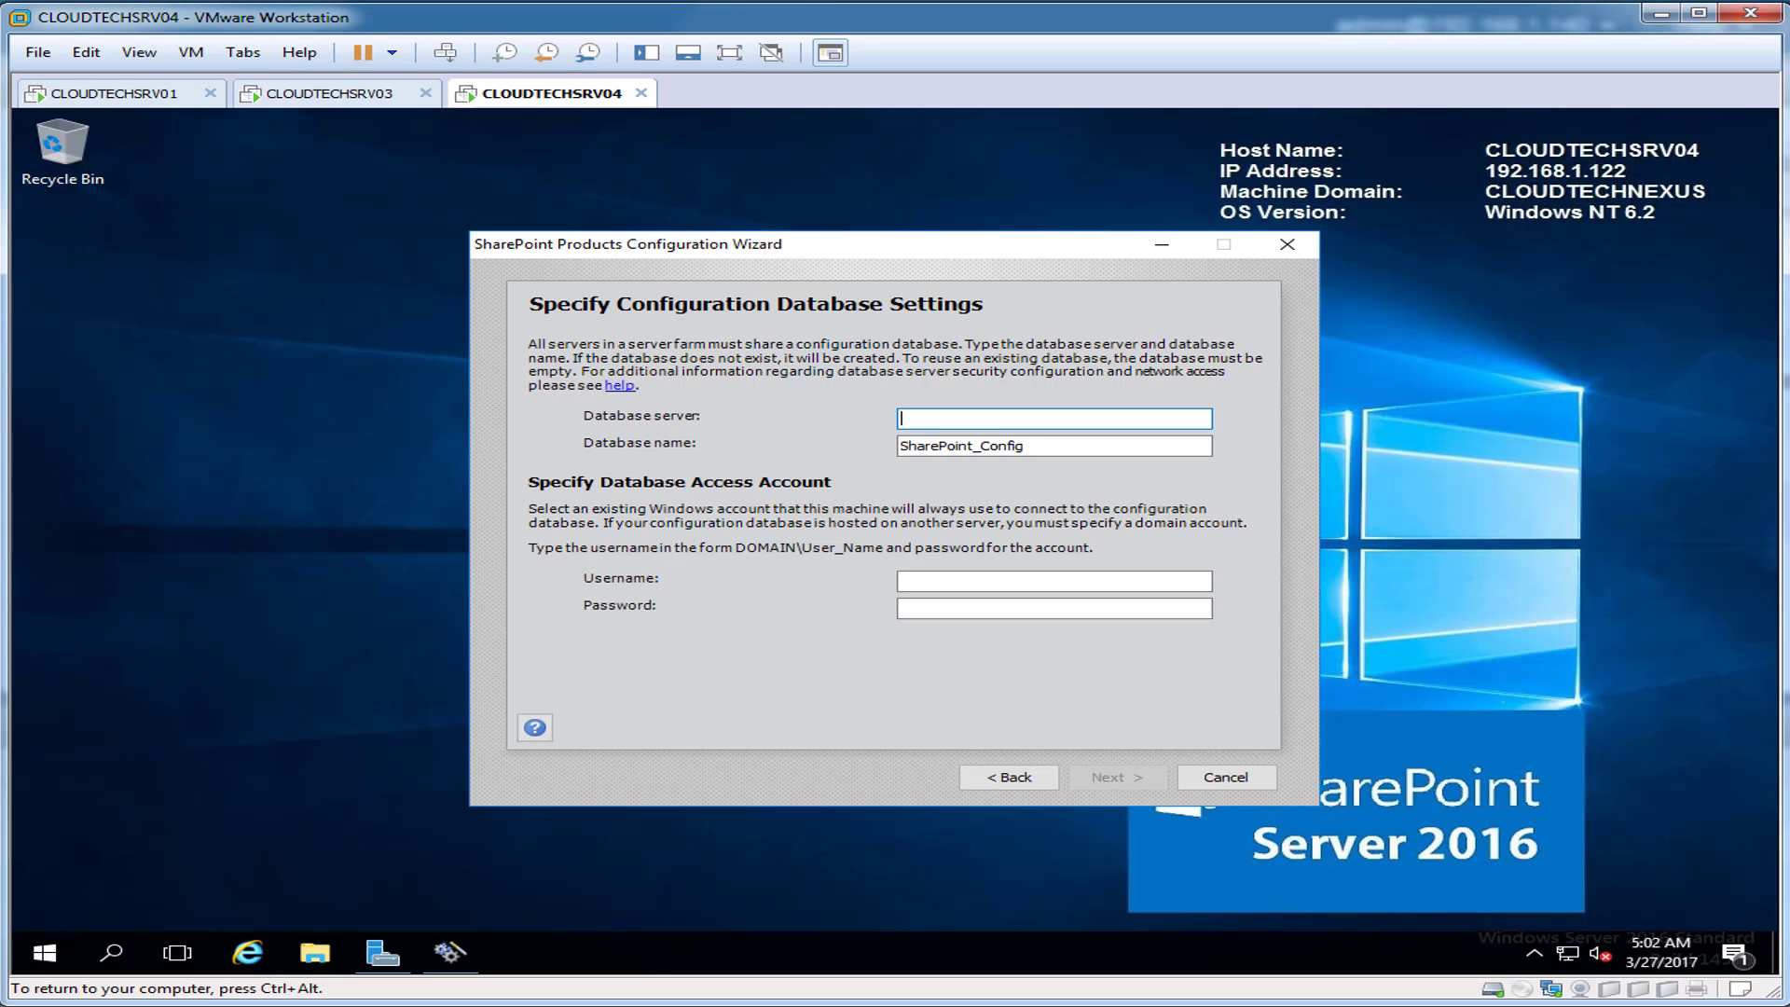
{"action": "type", "text": "CLOUDTECHSRV03"}
{"action": "left_click", "coordinate": [1053, 582]}
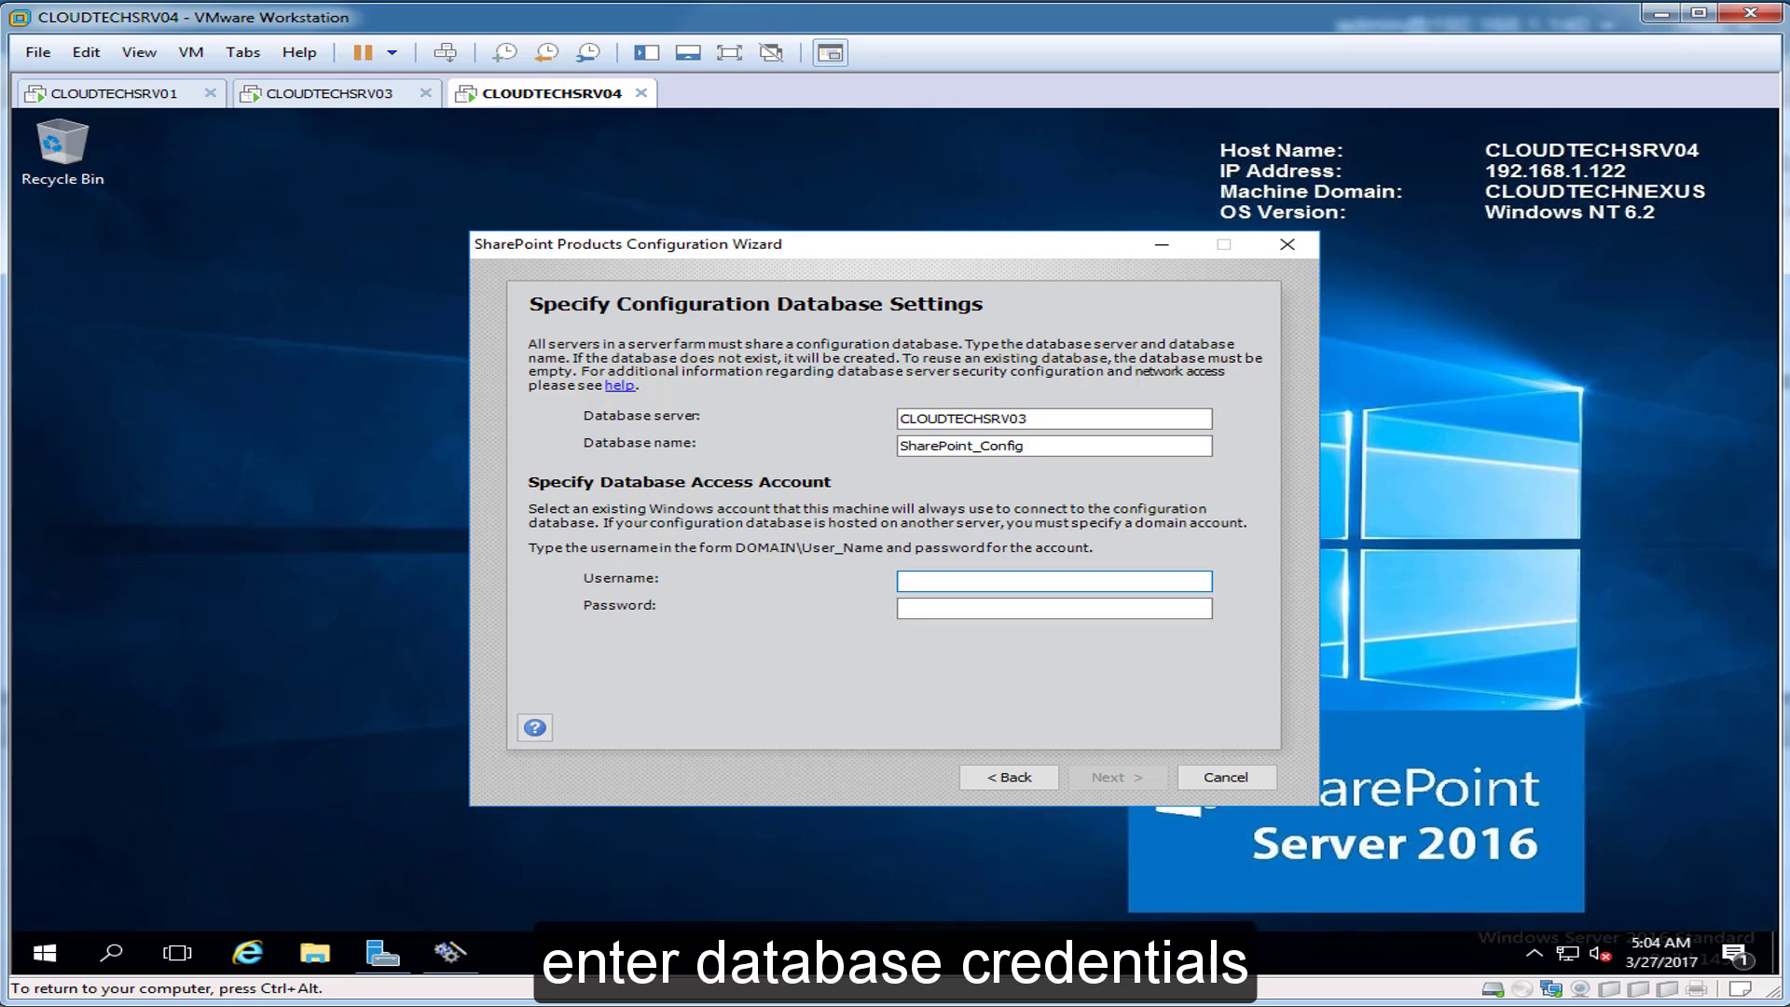
{"action": "left_click", "coordinate": [114, 93]}
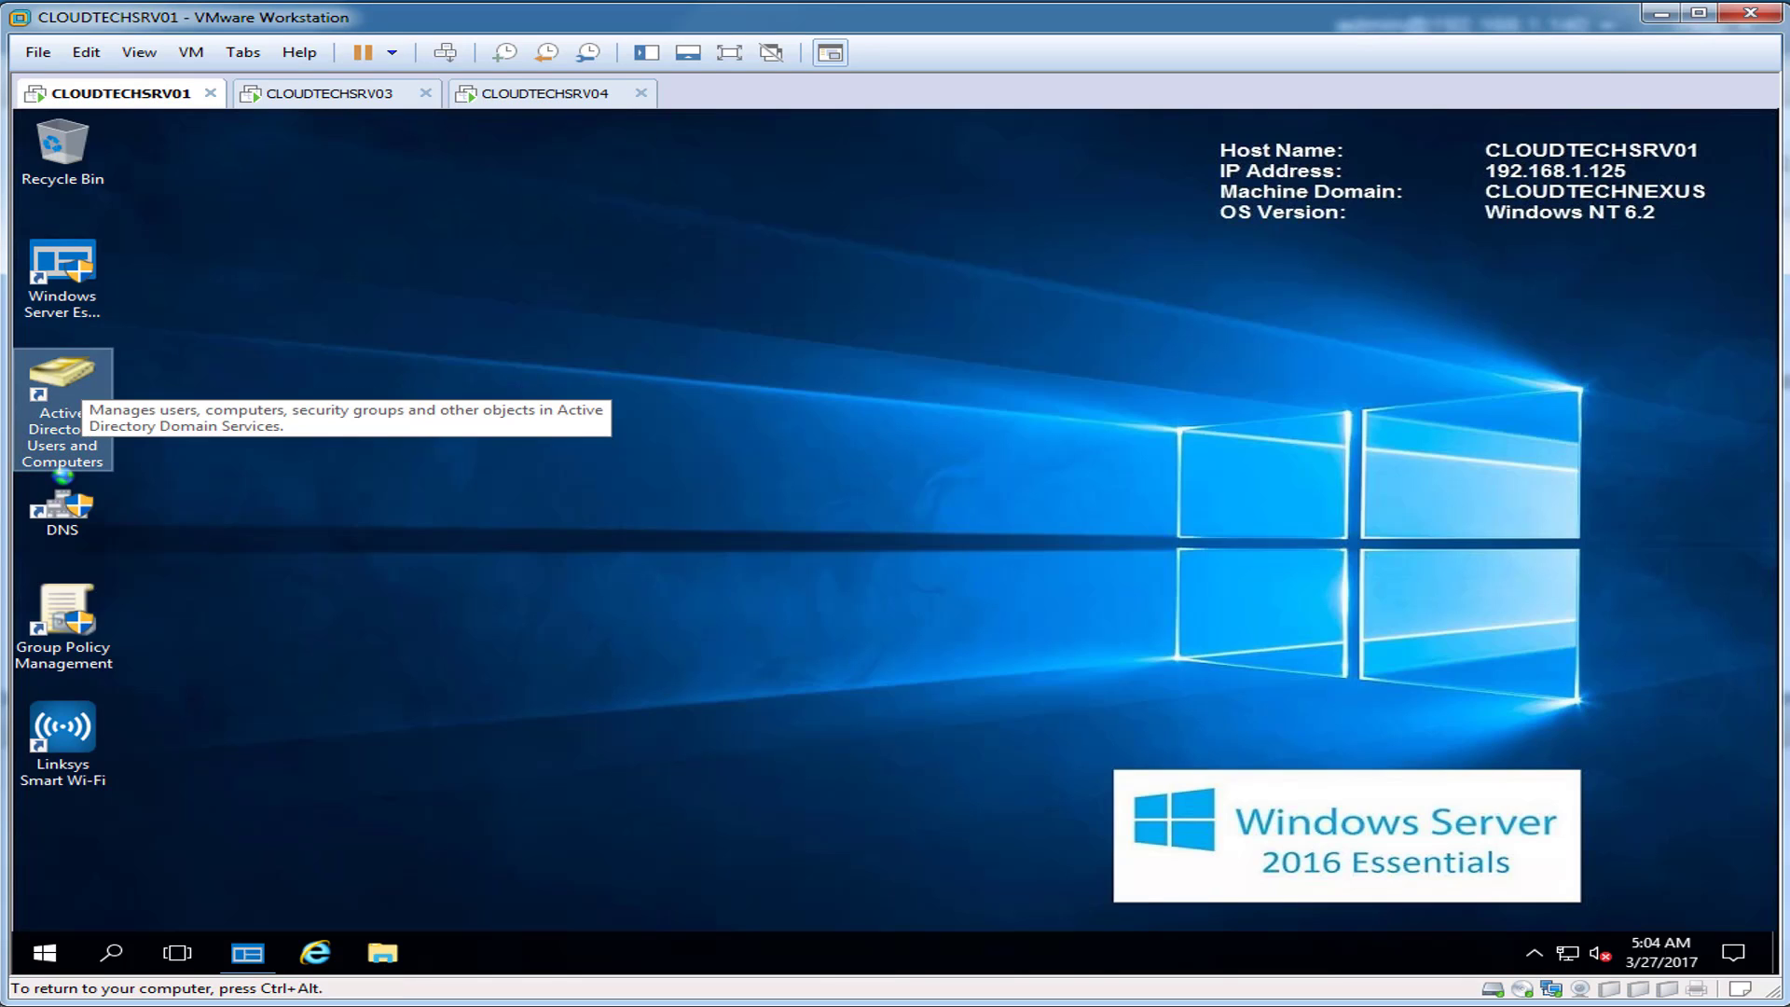
Step: Browse the SP 2016 OU accounts, including the SharePoint admin, in Active Directory Users and Computers, then return to CLOUDTECHSRV04
{"action": "double_click", "coordinate": [62, 378]}
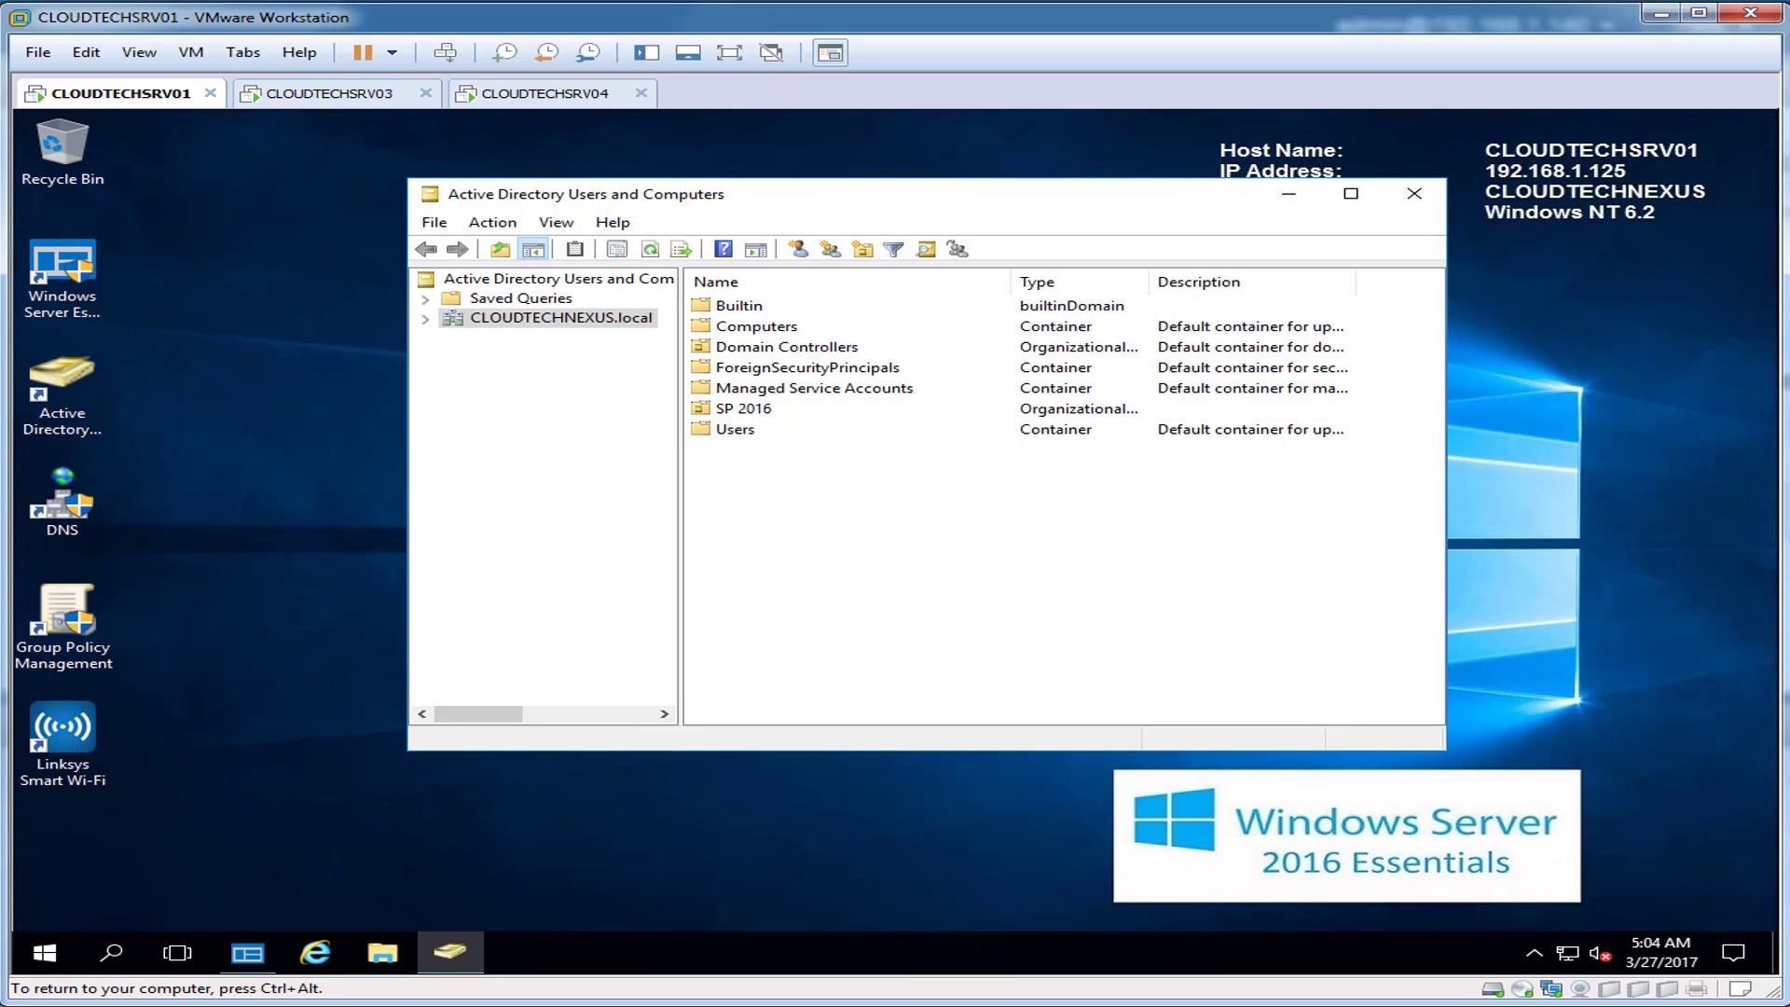
{"action": "left_click", "coordinate": [744, 409]}
{"action": "double_click", "coordinate": [744, 408]}
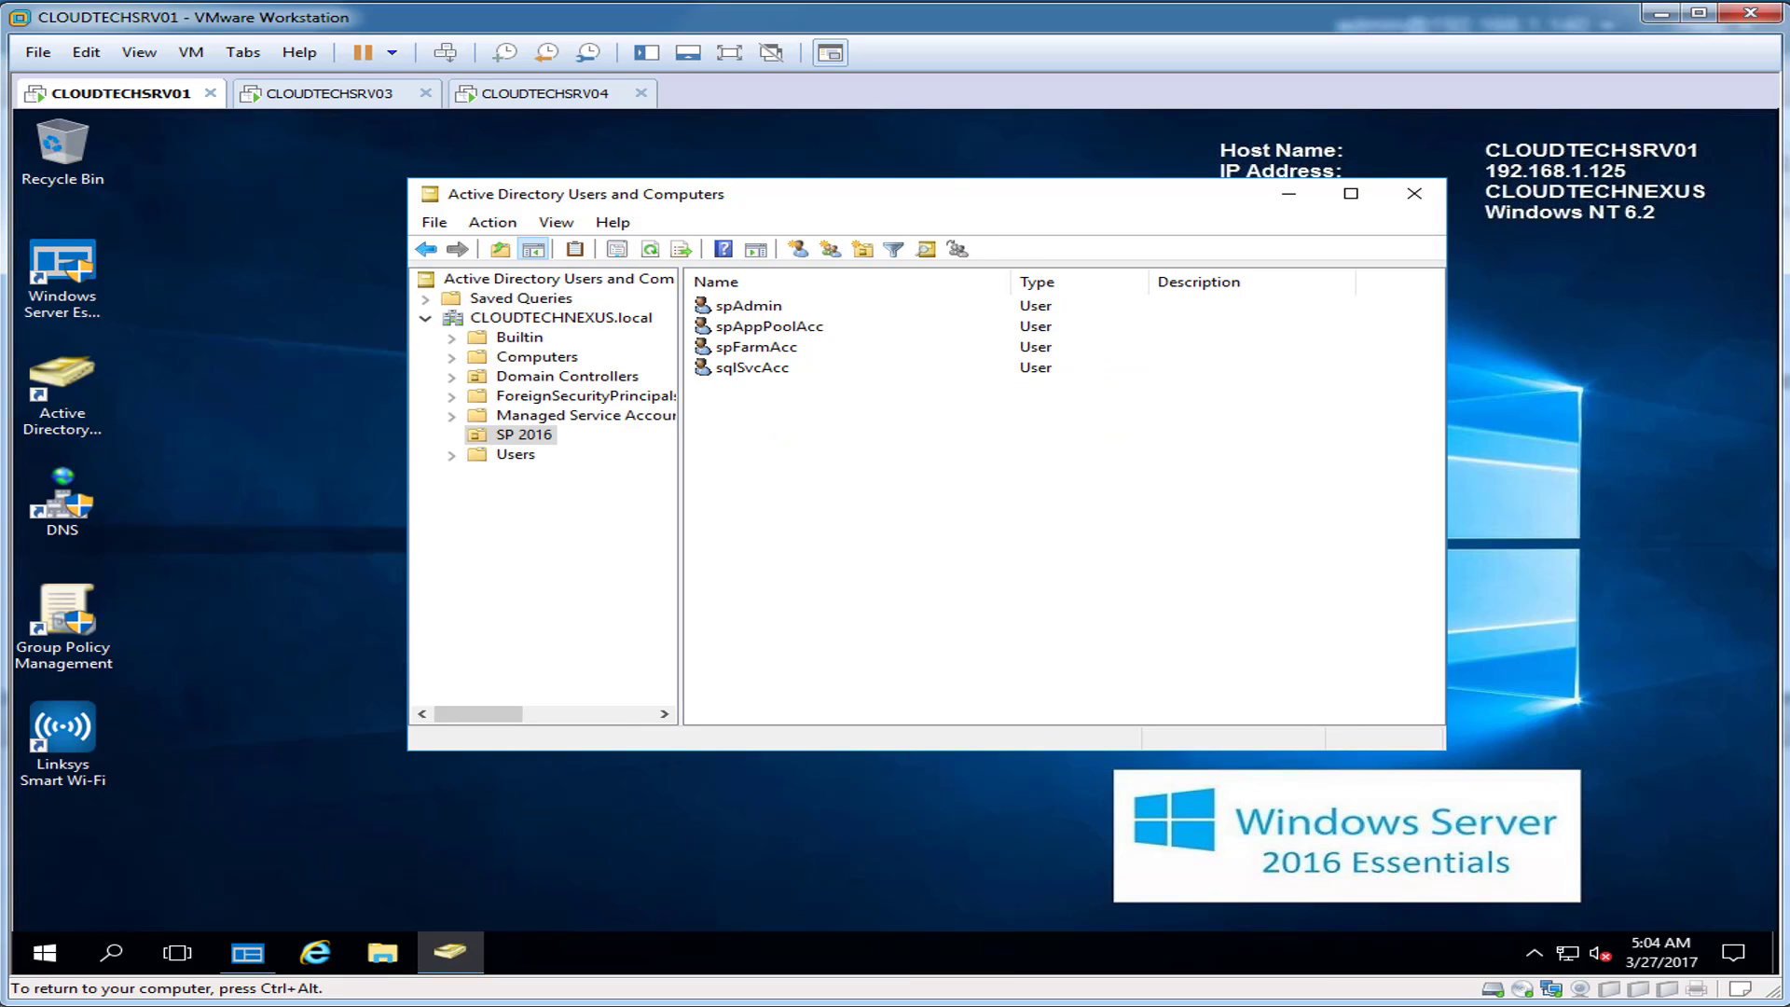
{"action": "left_click", "coordinate": [748, 306]}
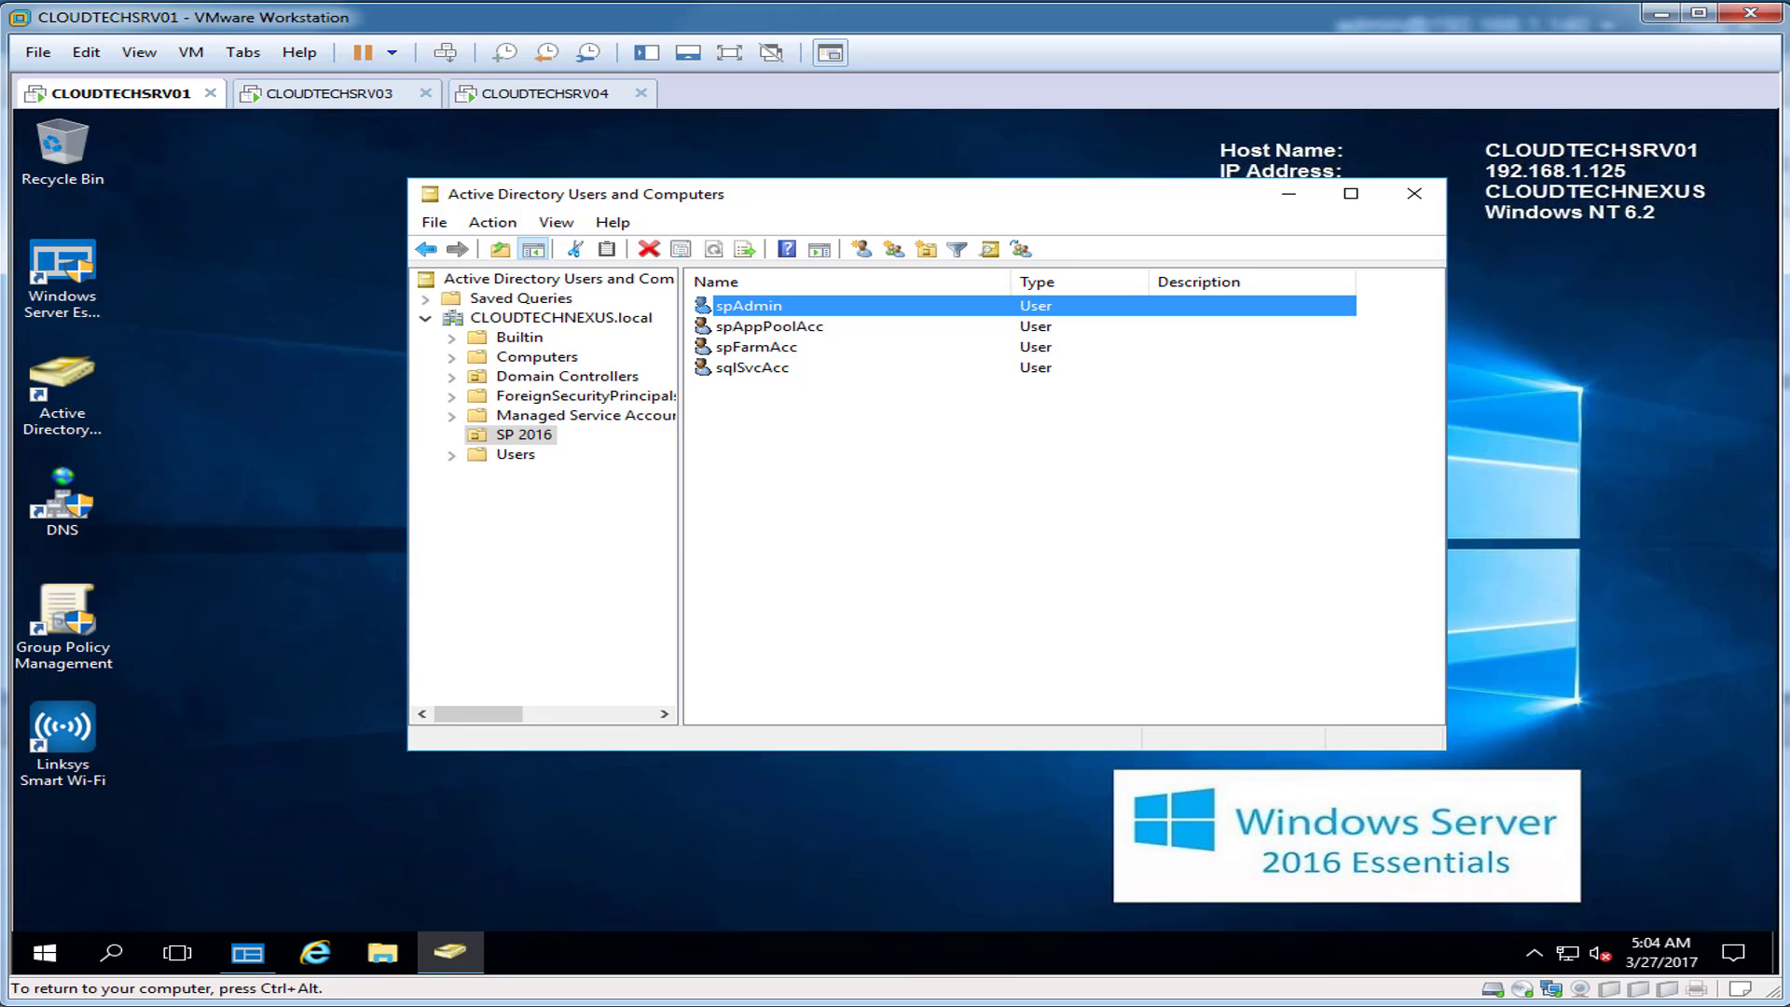
{"action": "left_click", "coordinate": [867, 476]}
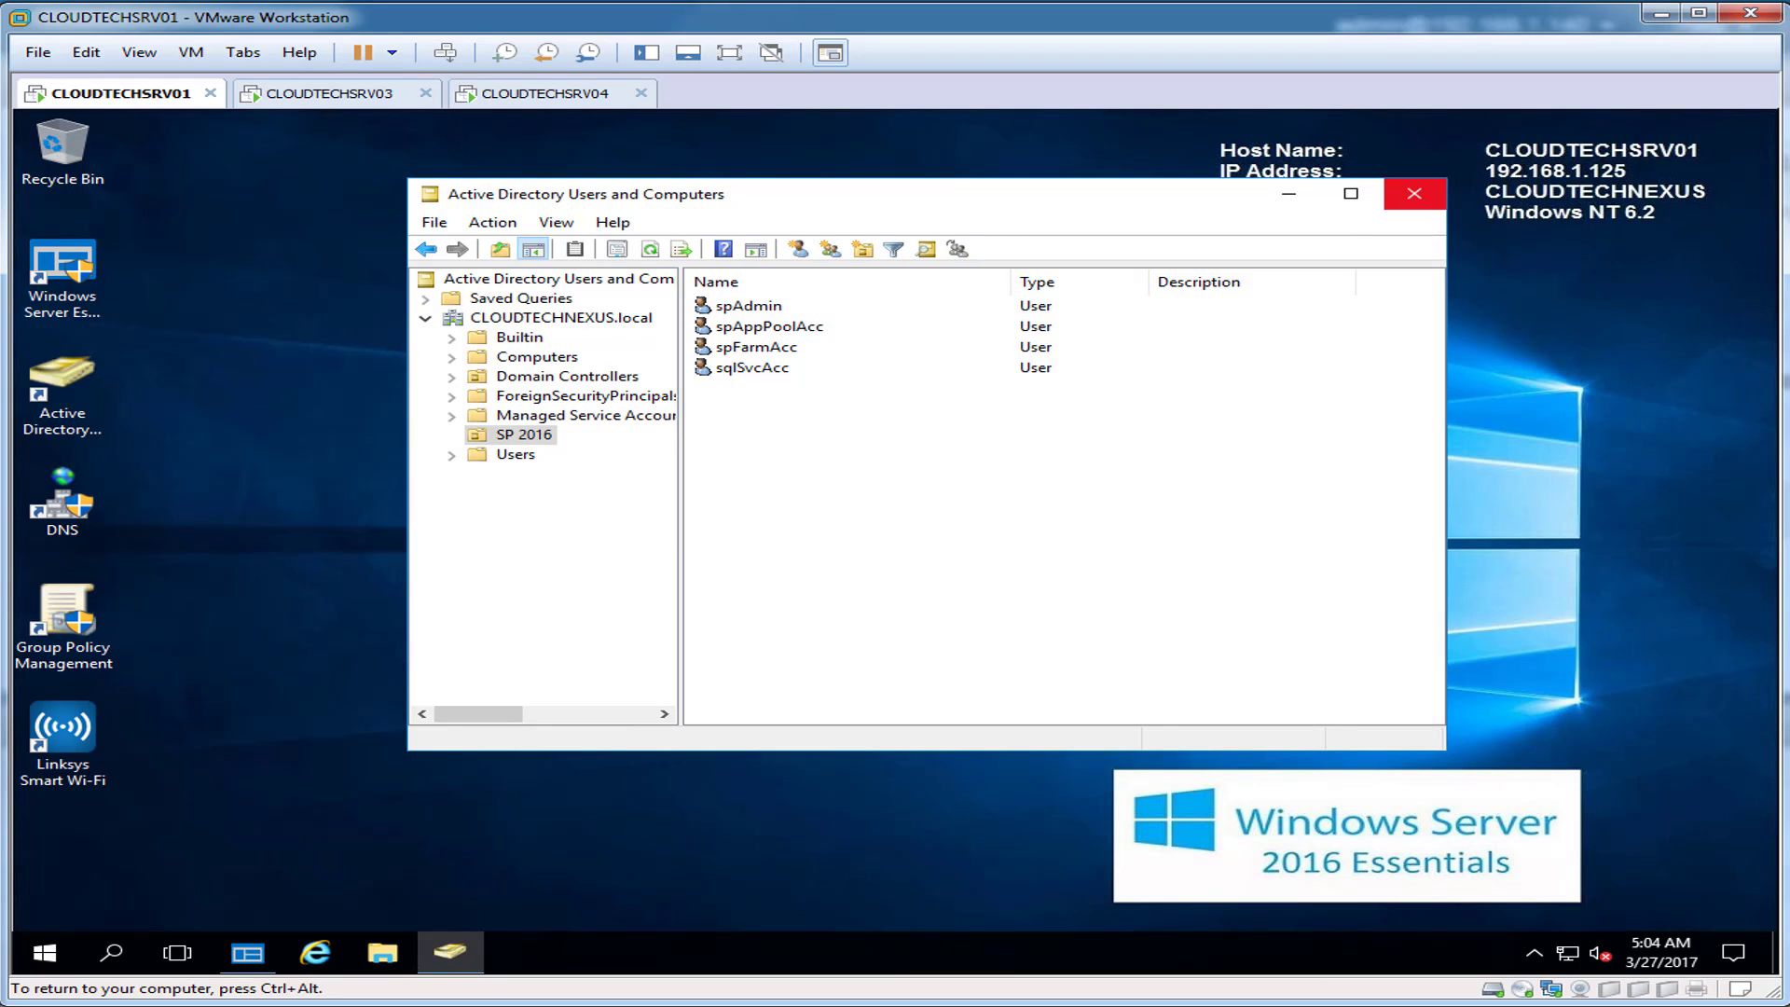
{"action": "left_click", "coordinate": [1415, 193]}
{"action": "left_click", "coordinate": [545, 93]}
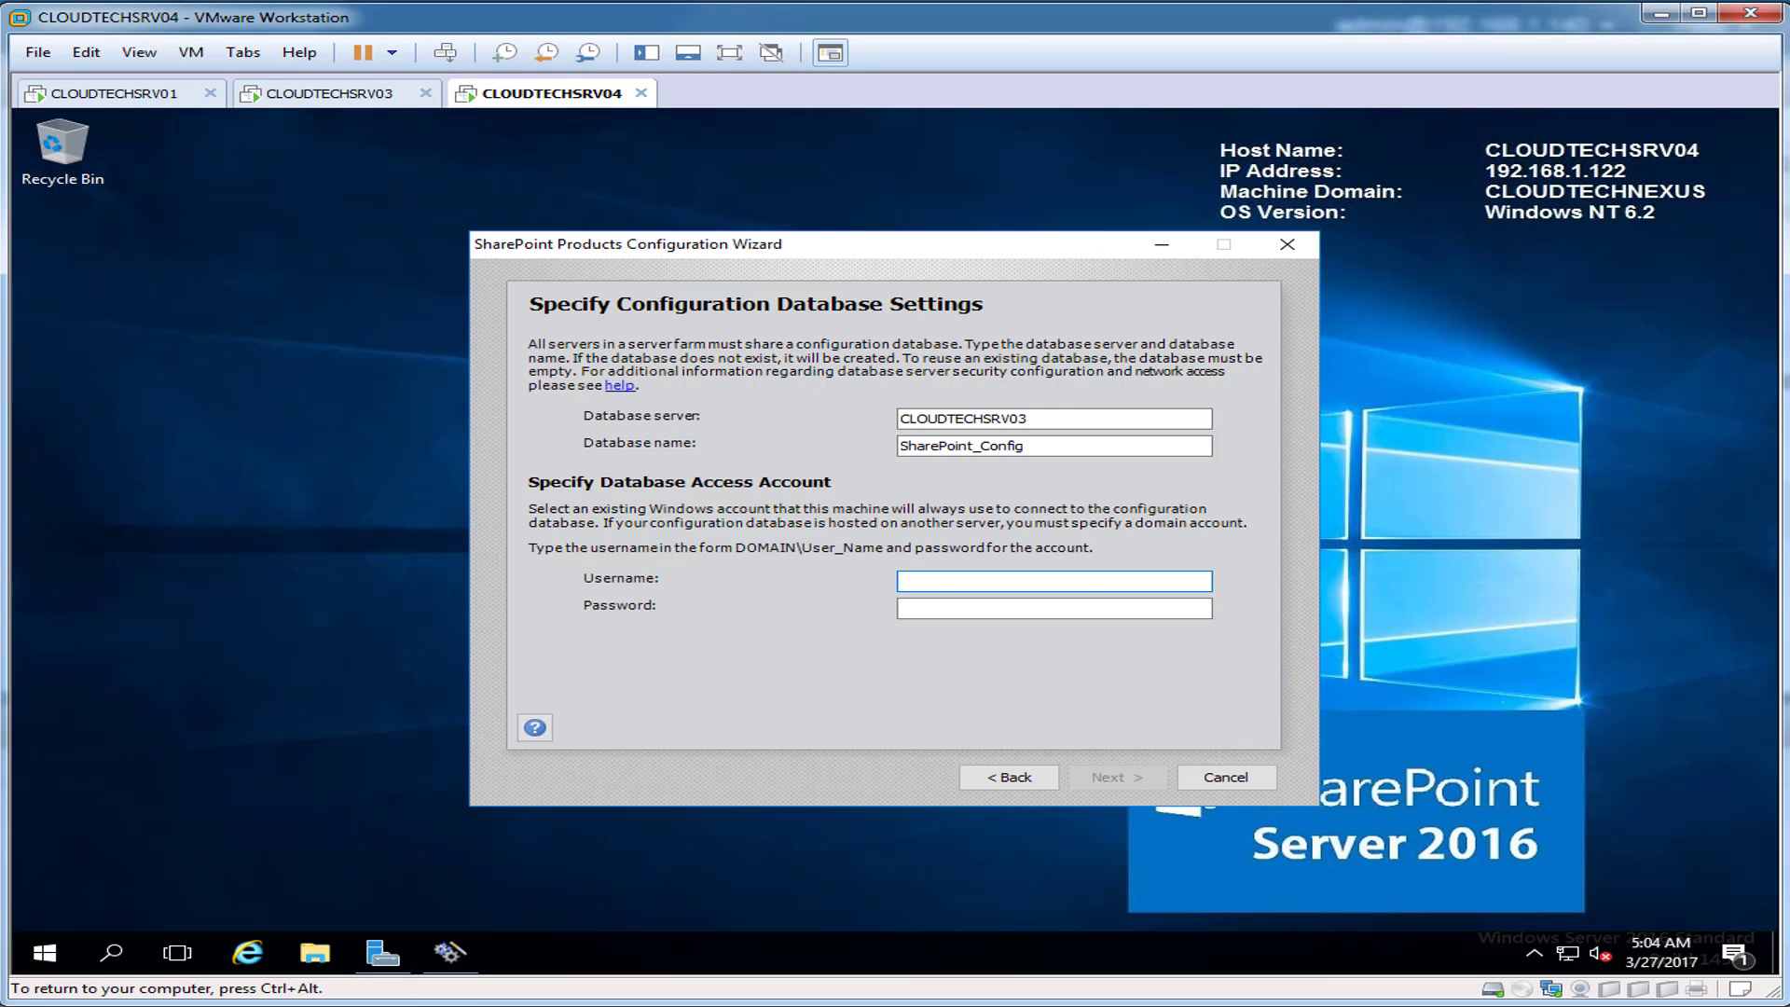
Step: Enter the CLOUDTECHNEXUS domain admin account and its password as the database access account
{"action": "type", "text": "CLOUDTECHNEXUS\\spAdmin"}
{"action": "key", "text": "Tab"}
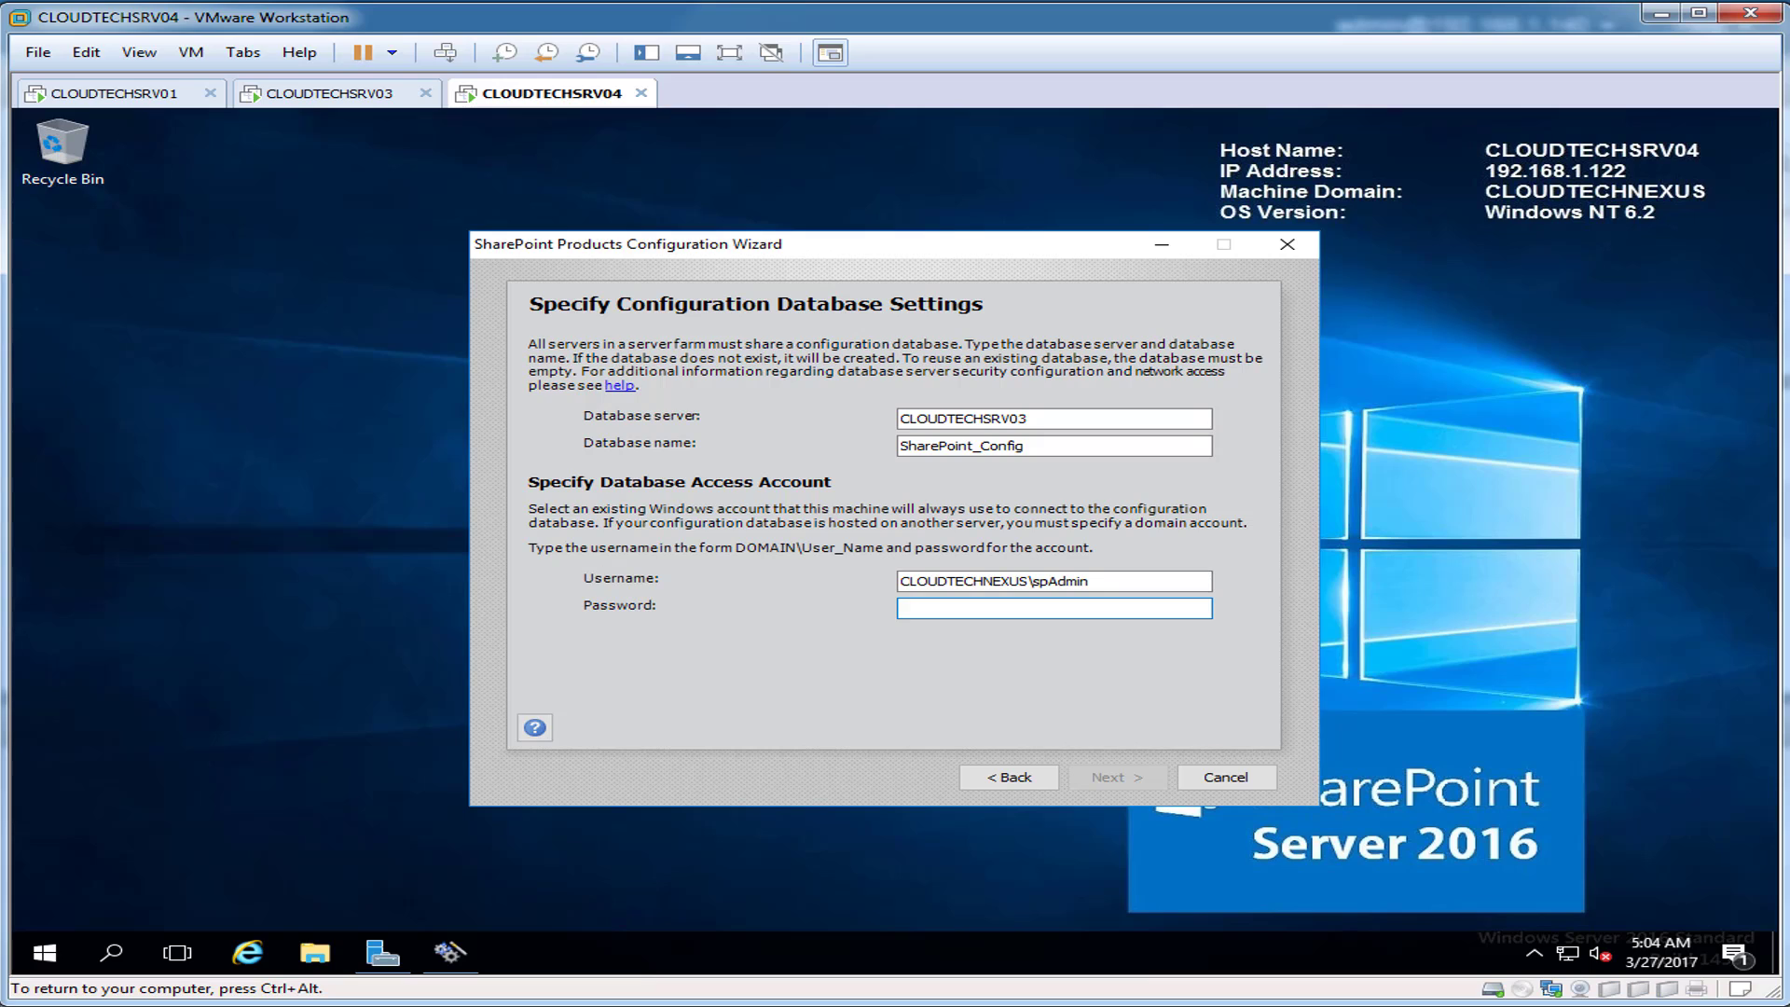
{"action": "type", "text": "********"}
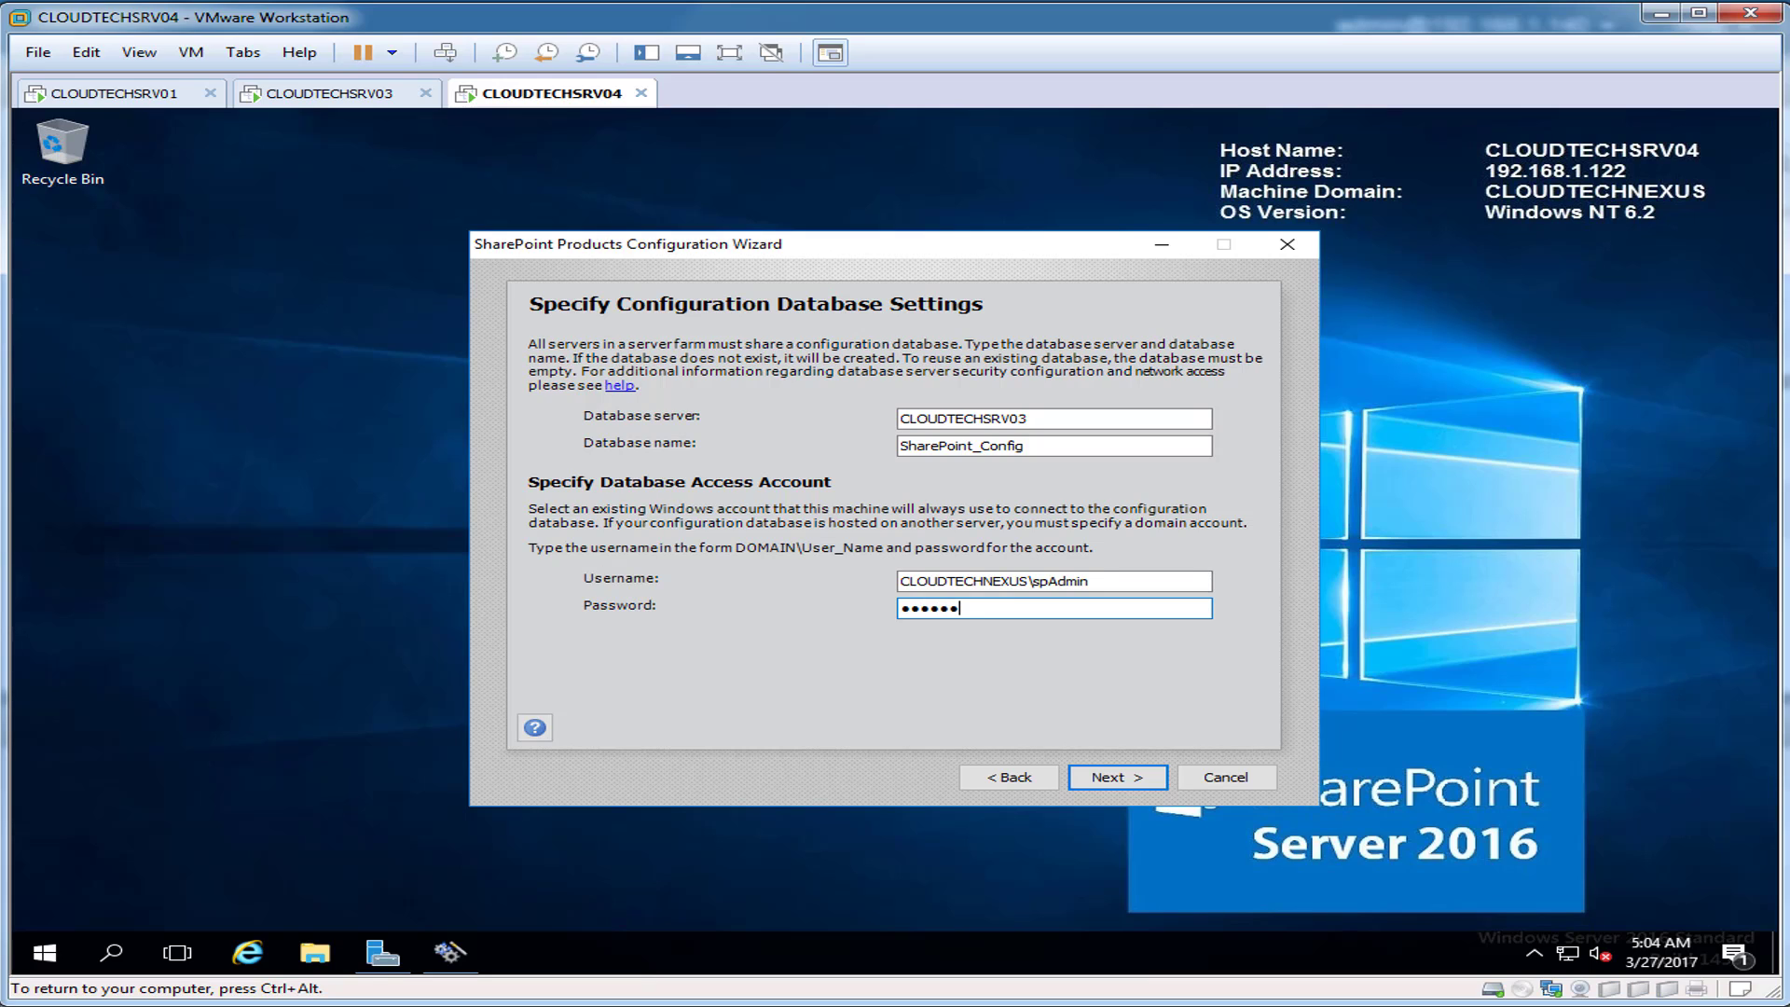
{"action": "type", "text": "**"}
{"action": "key", "text": "Return"}
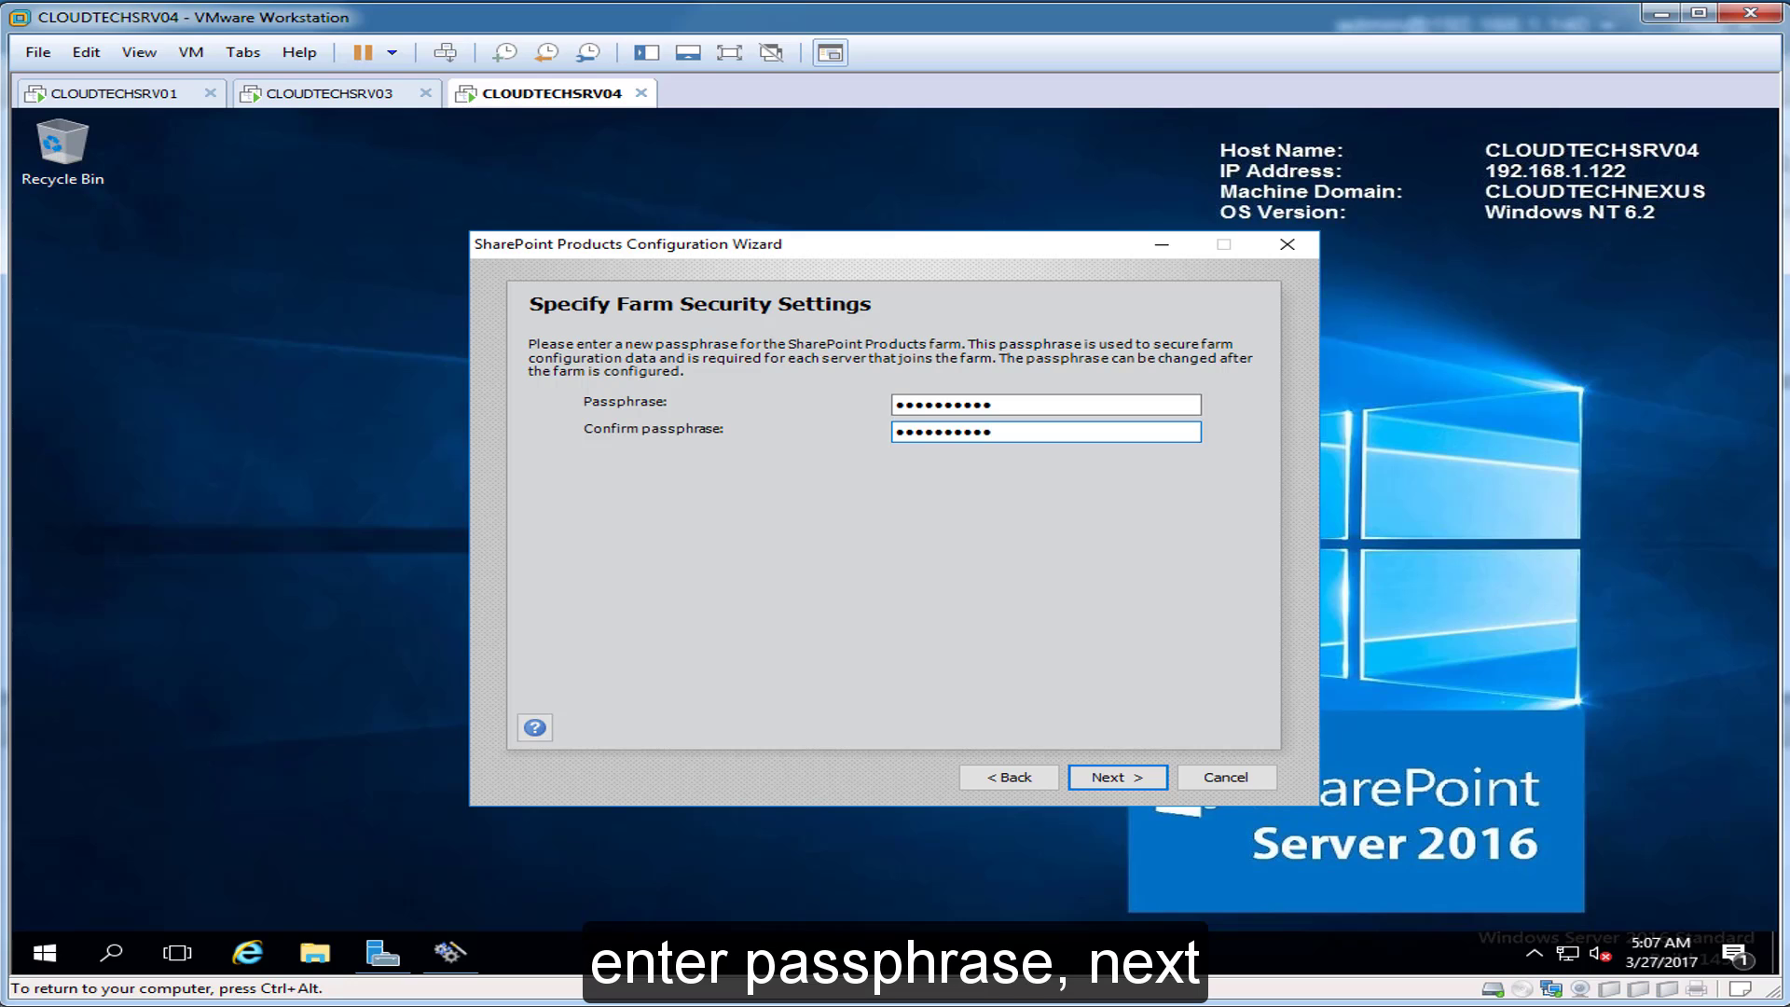
Step: Confirm the farm passphrase and choose Single-Server Farm as the server role
{"action": "key", "text": "Return"}
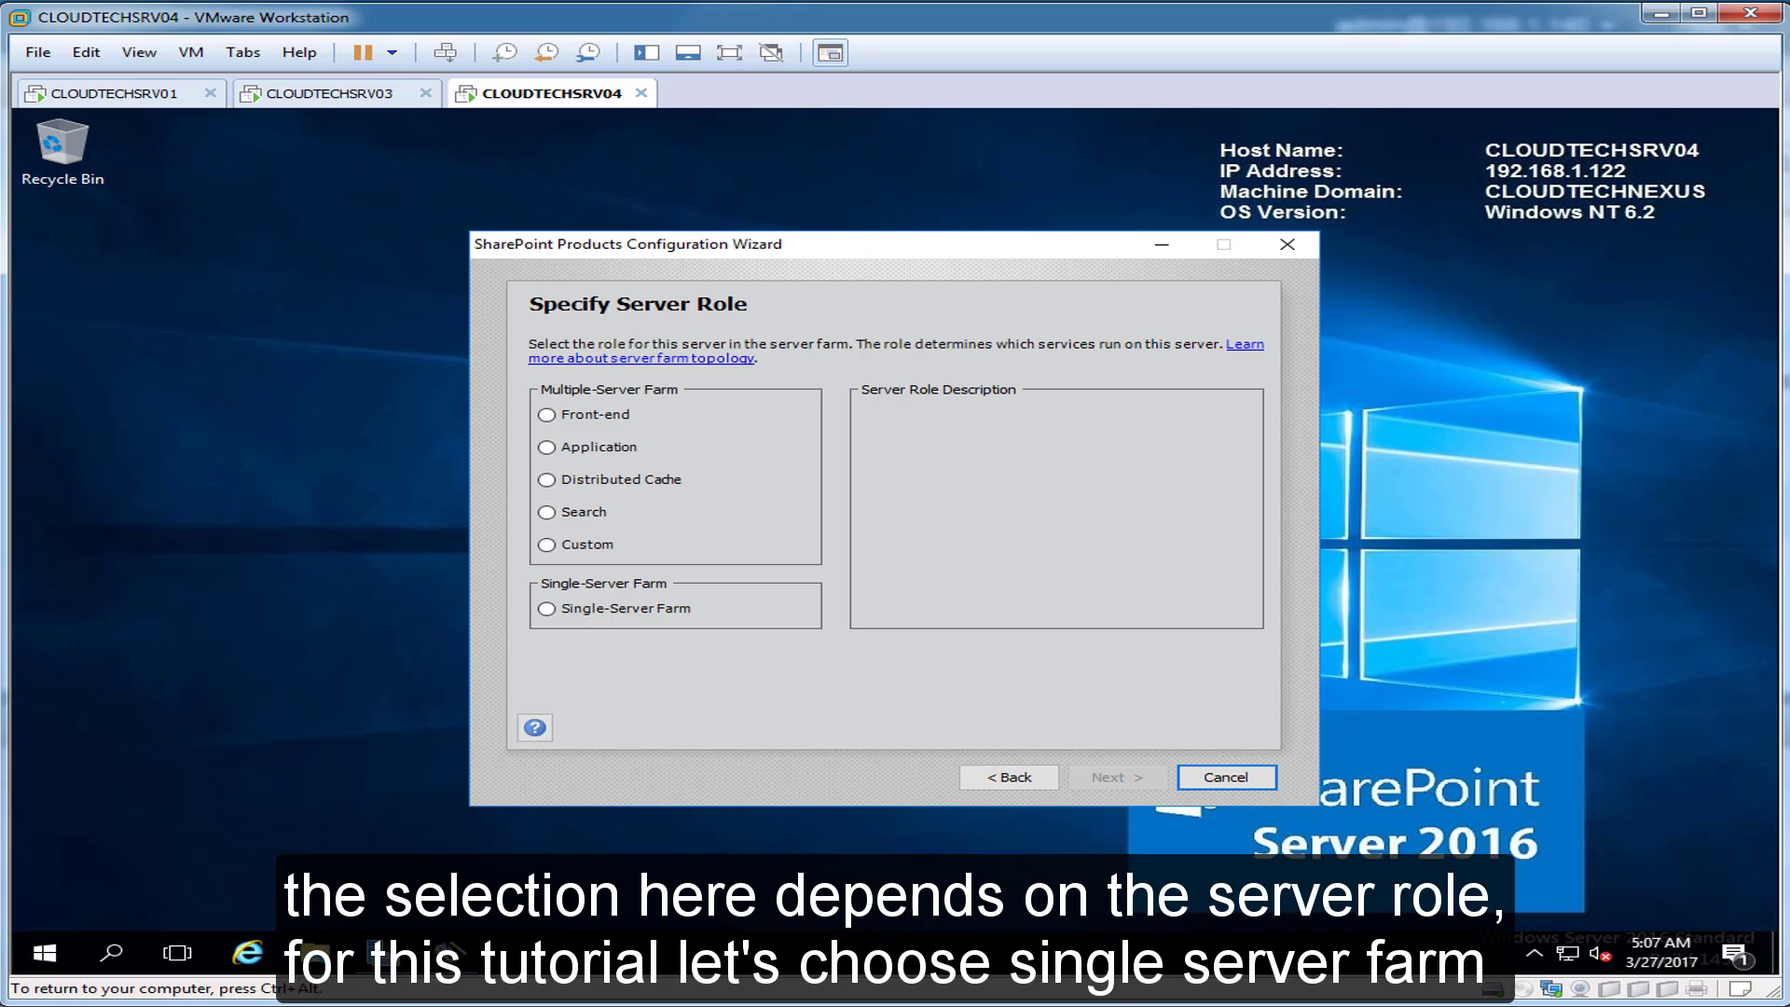
{"action": "key", "text": "ctrl+alt"}
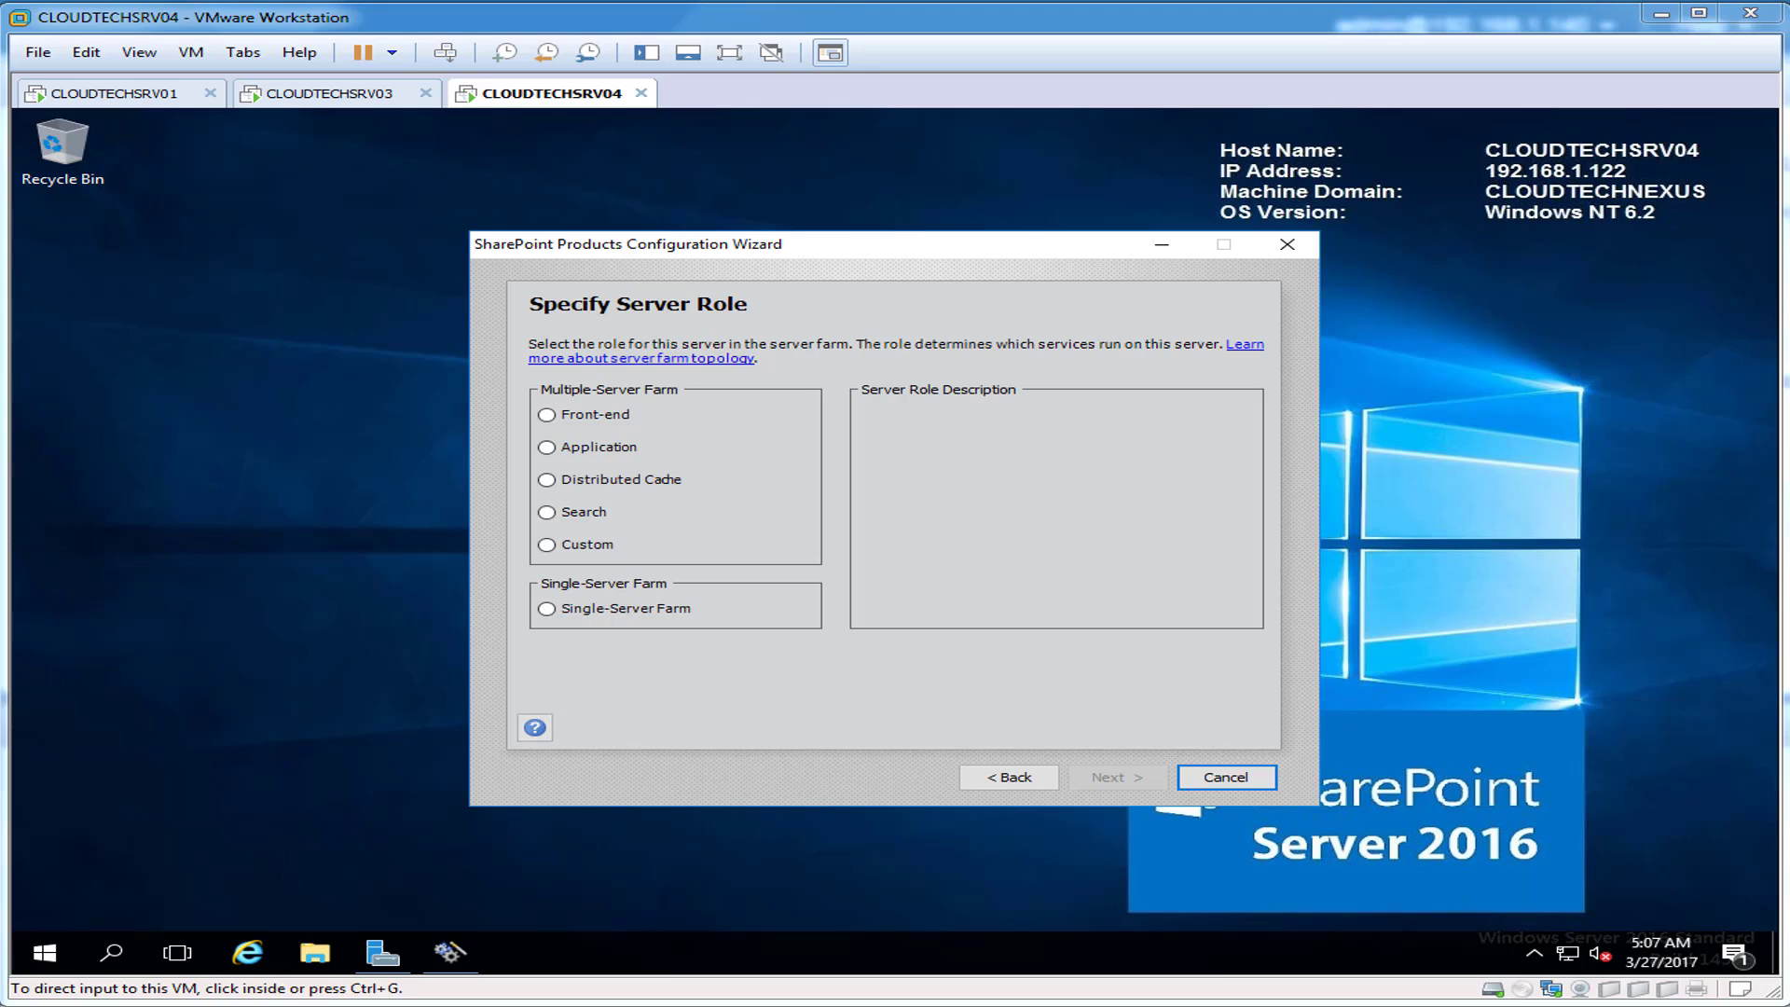
{"action": "left_click", "coordinate": [547, 609]}
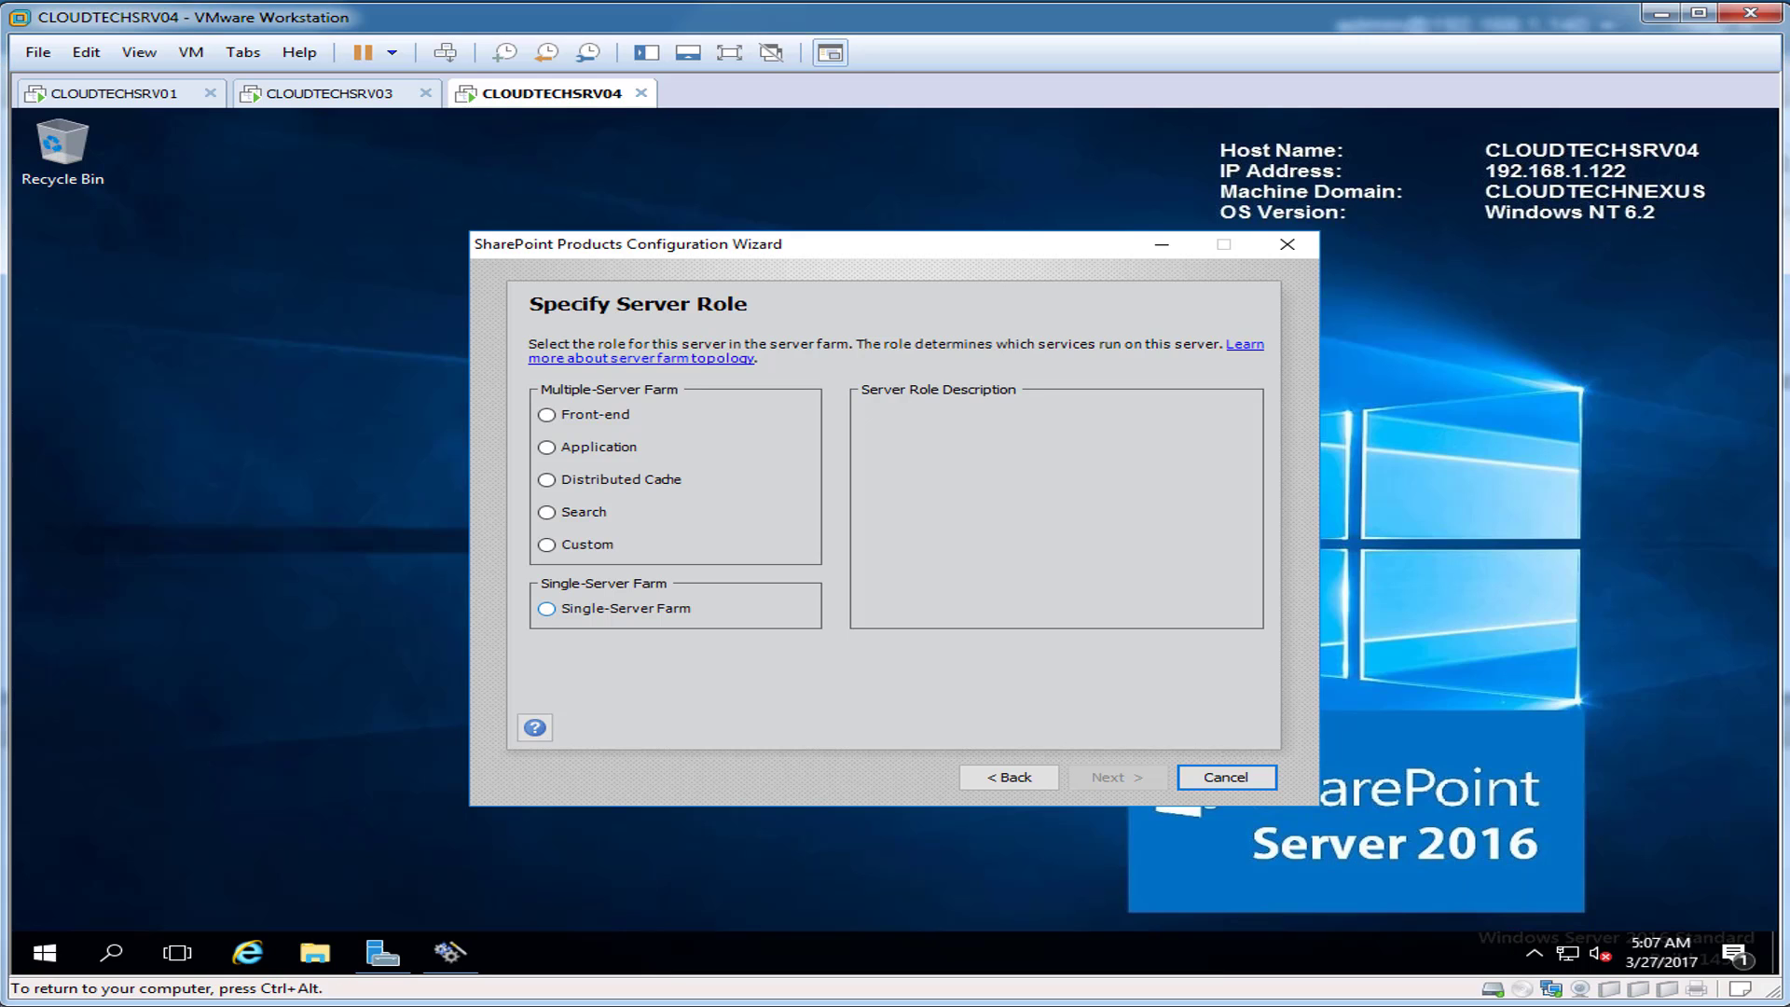
{"action": "left_click", "coordinate": [547, 609]}
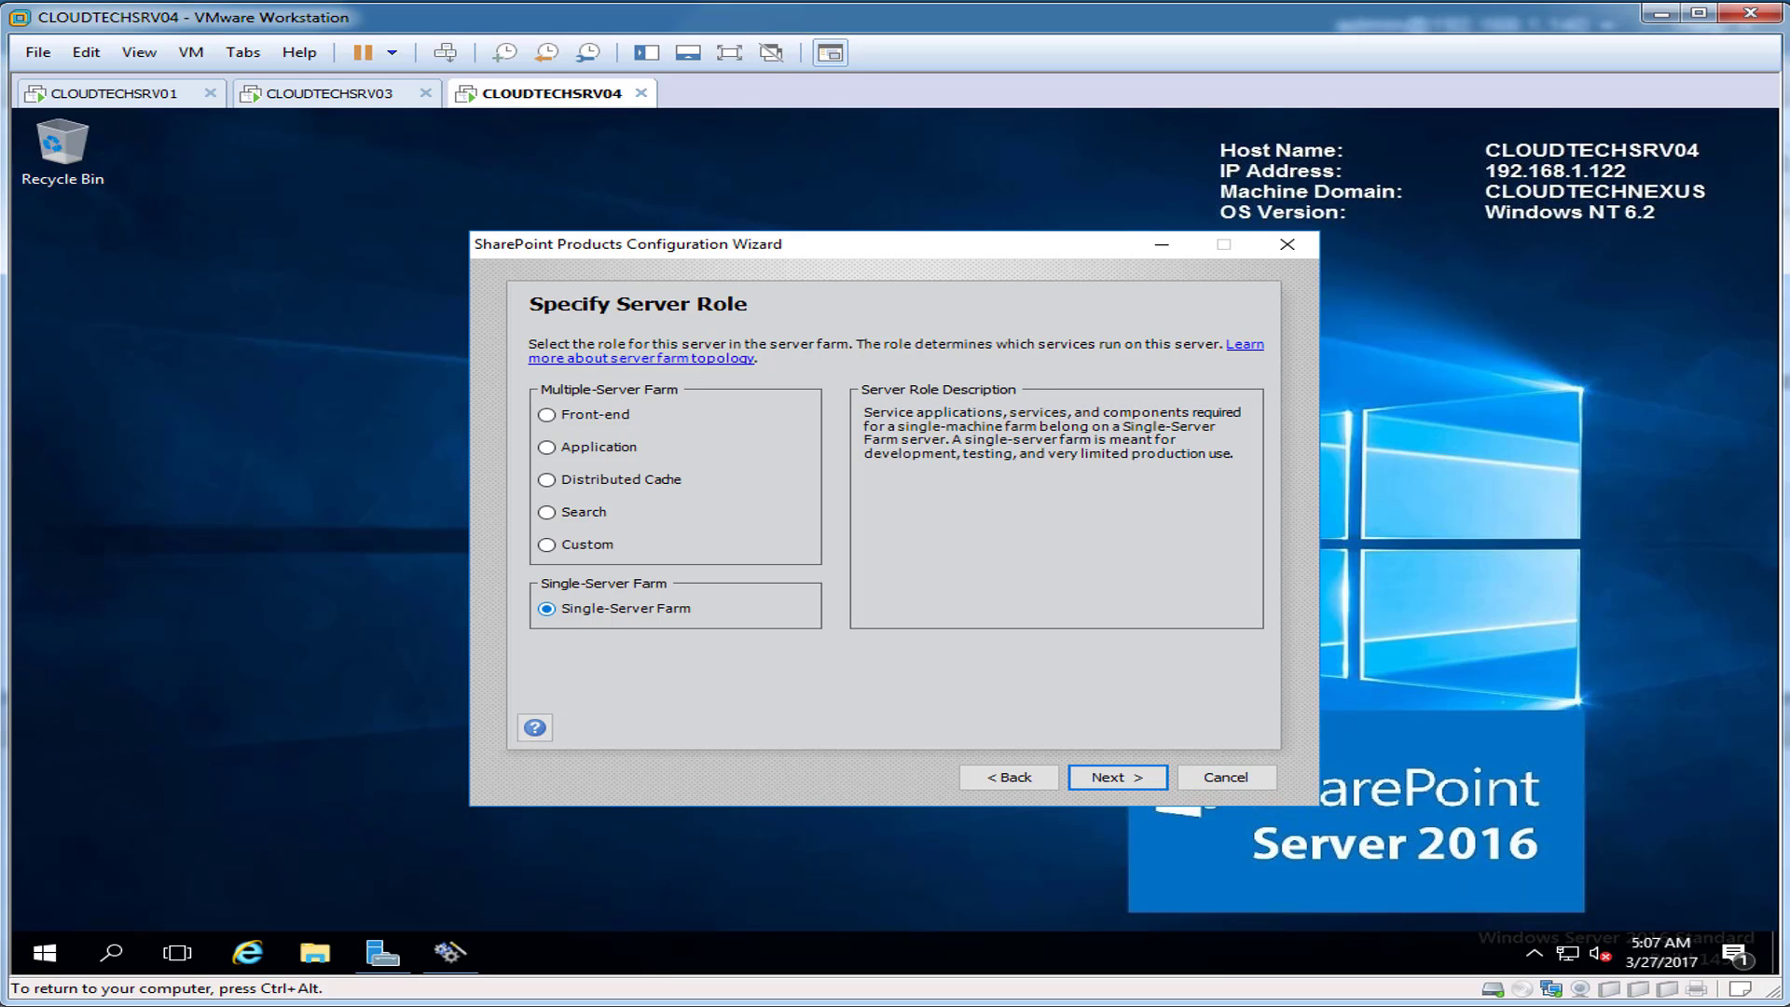
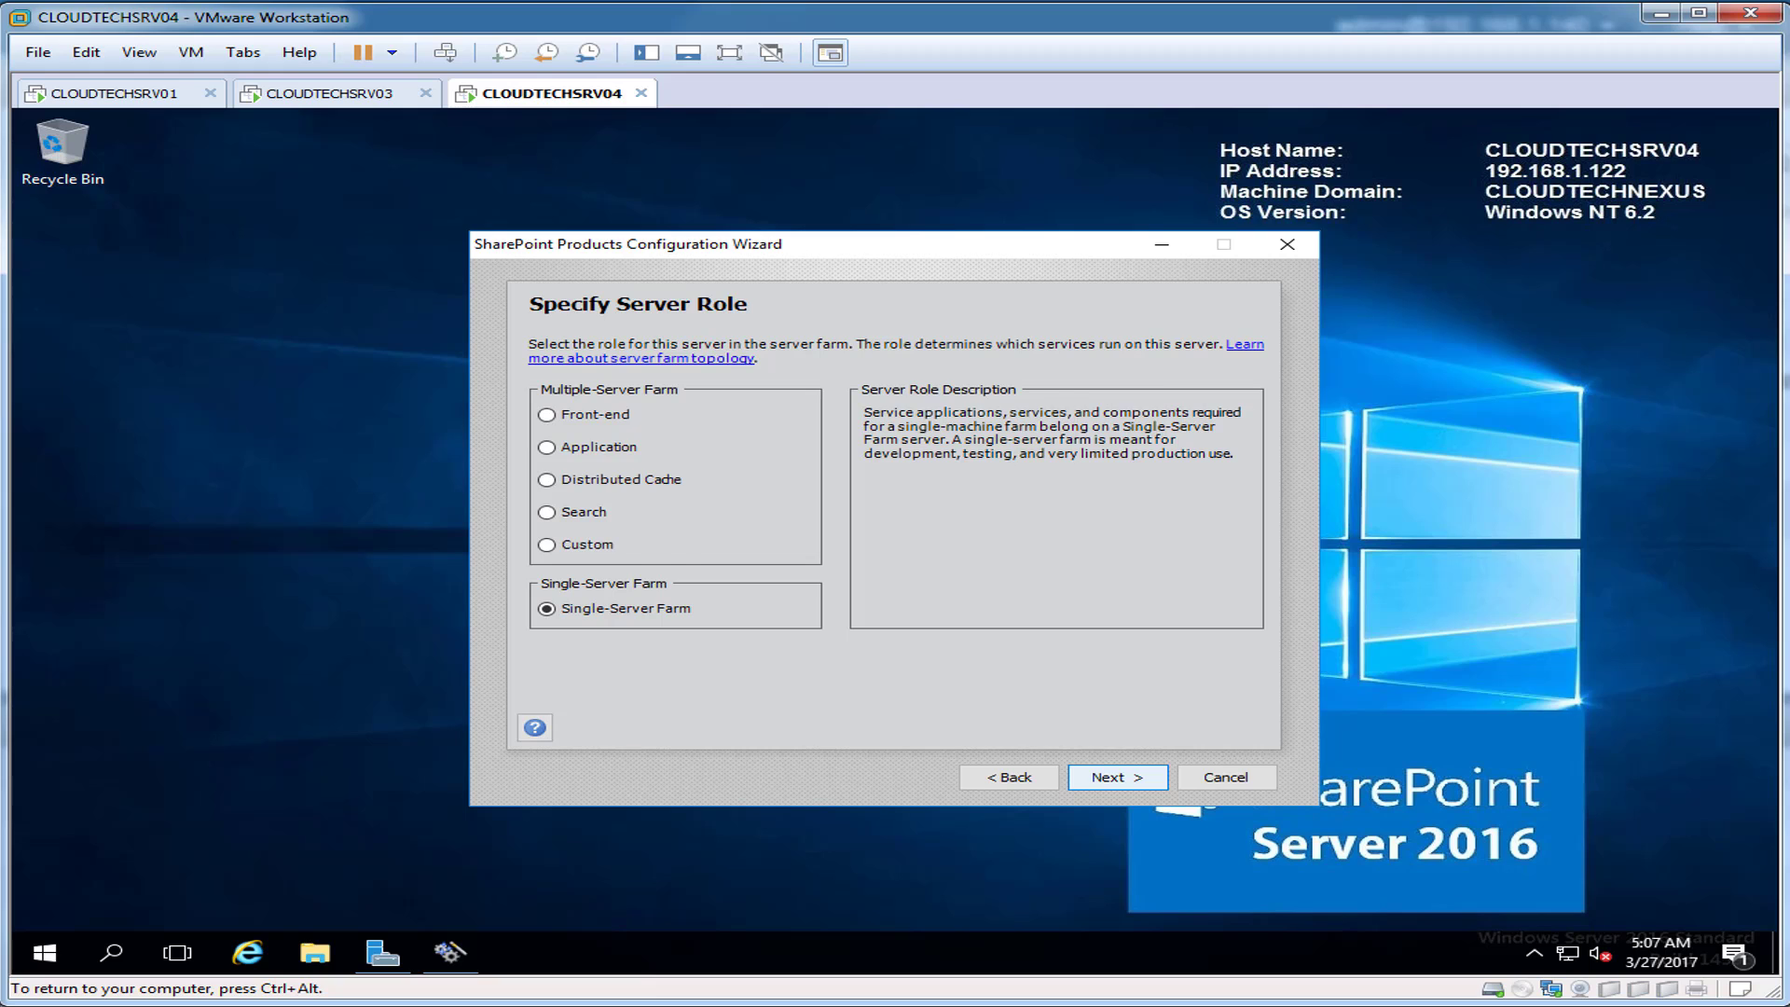
Step: Keep Single-Server Farm as the server role and continue to the Central Administration settings
{"action": "key", "text": "Return"}
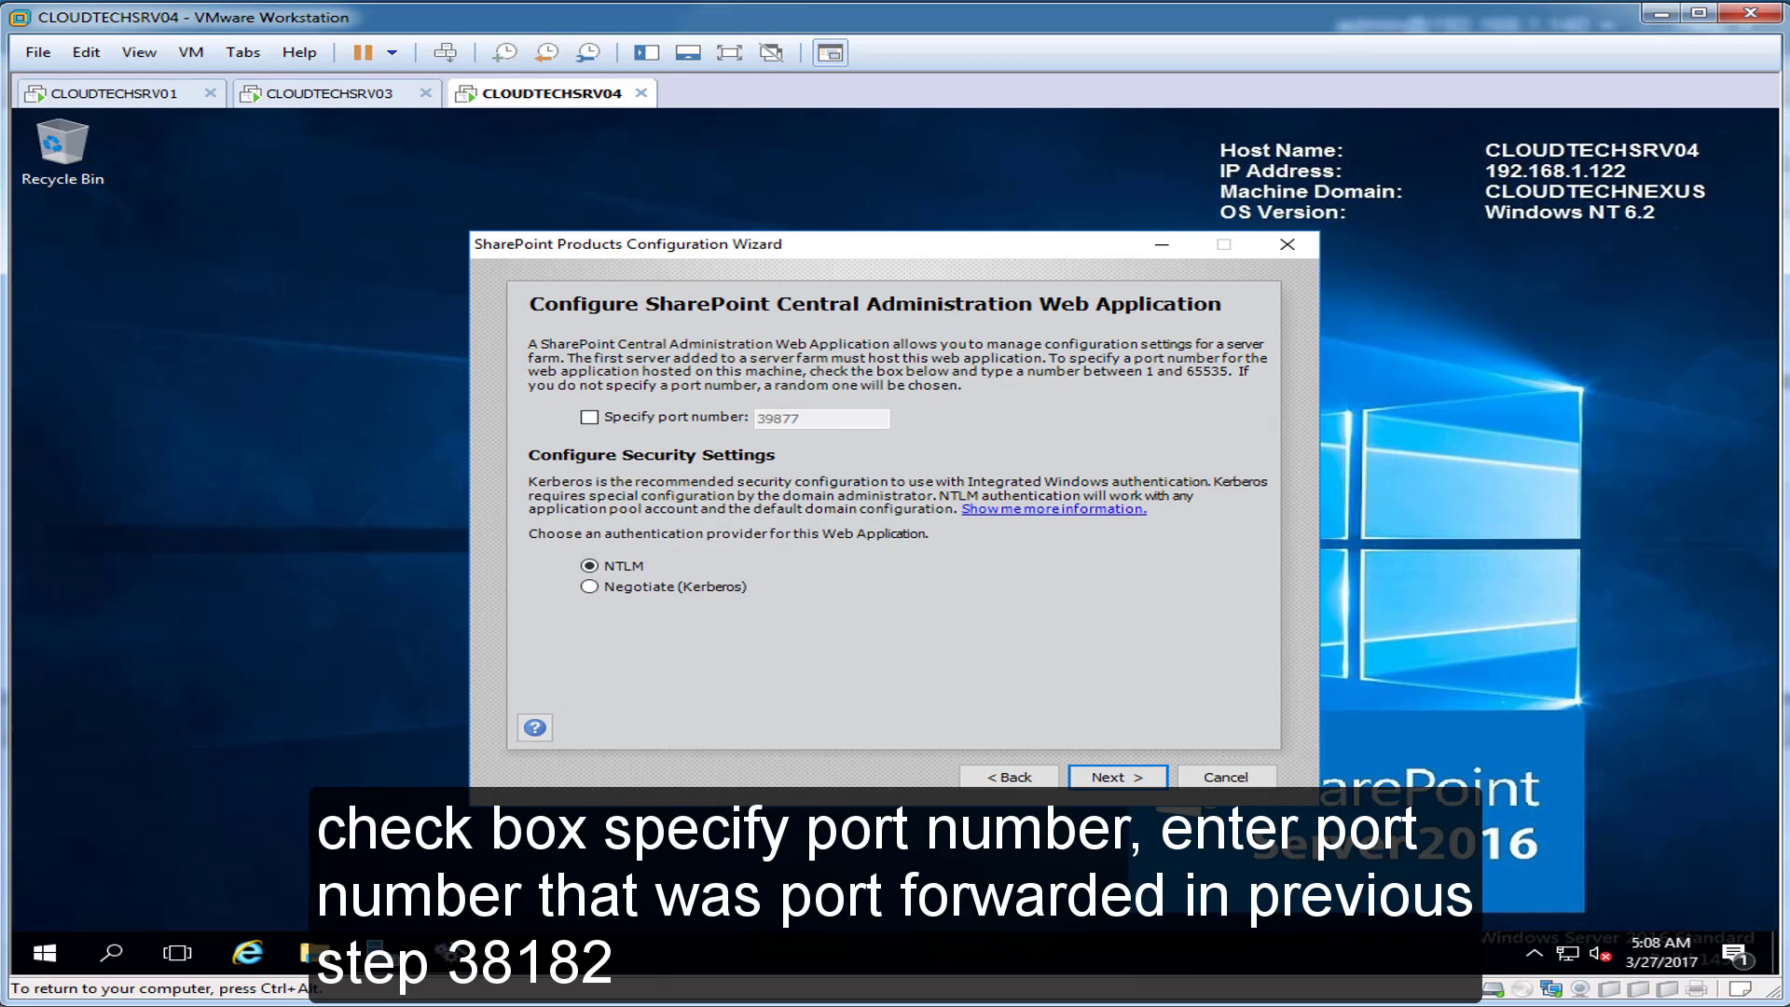
Step: Host Central Administration on port 38182 and run the configuration until it reports Configuration Successful
{"action": "left_click", "coordinate": [589, 418]}
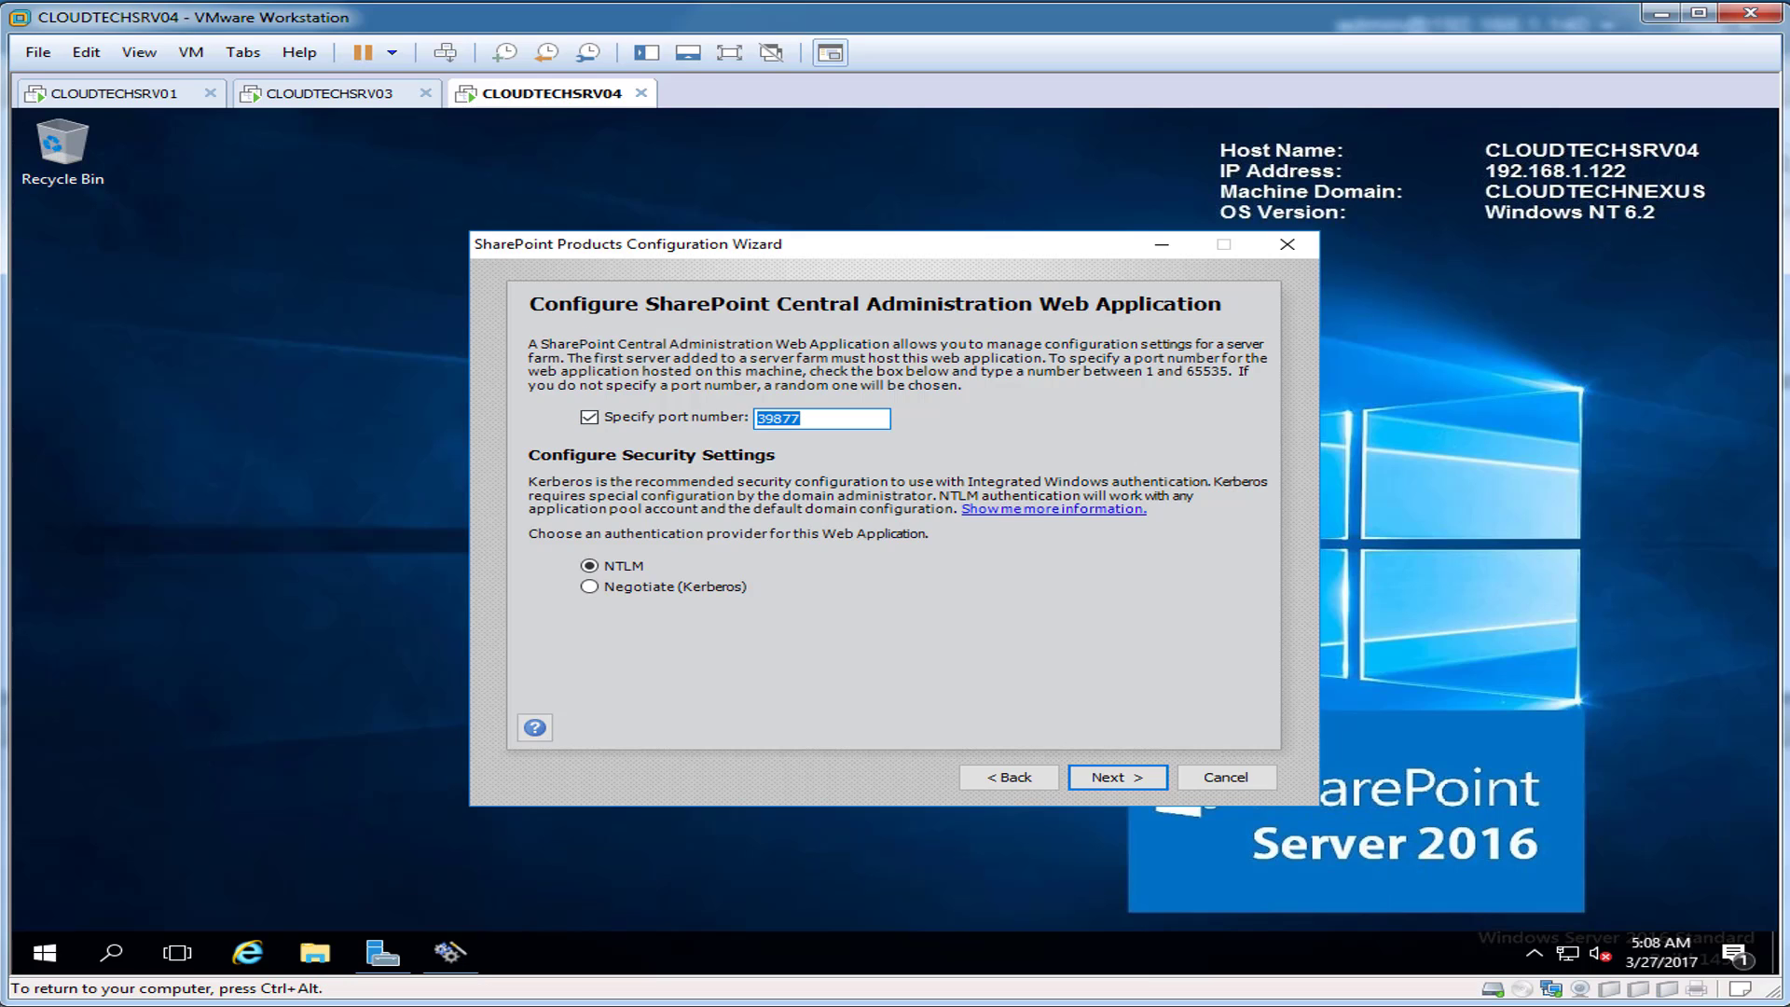
{"action": "type", "text": "38182"}
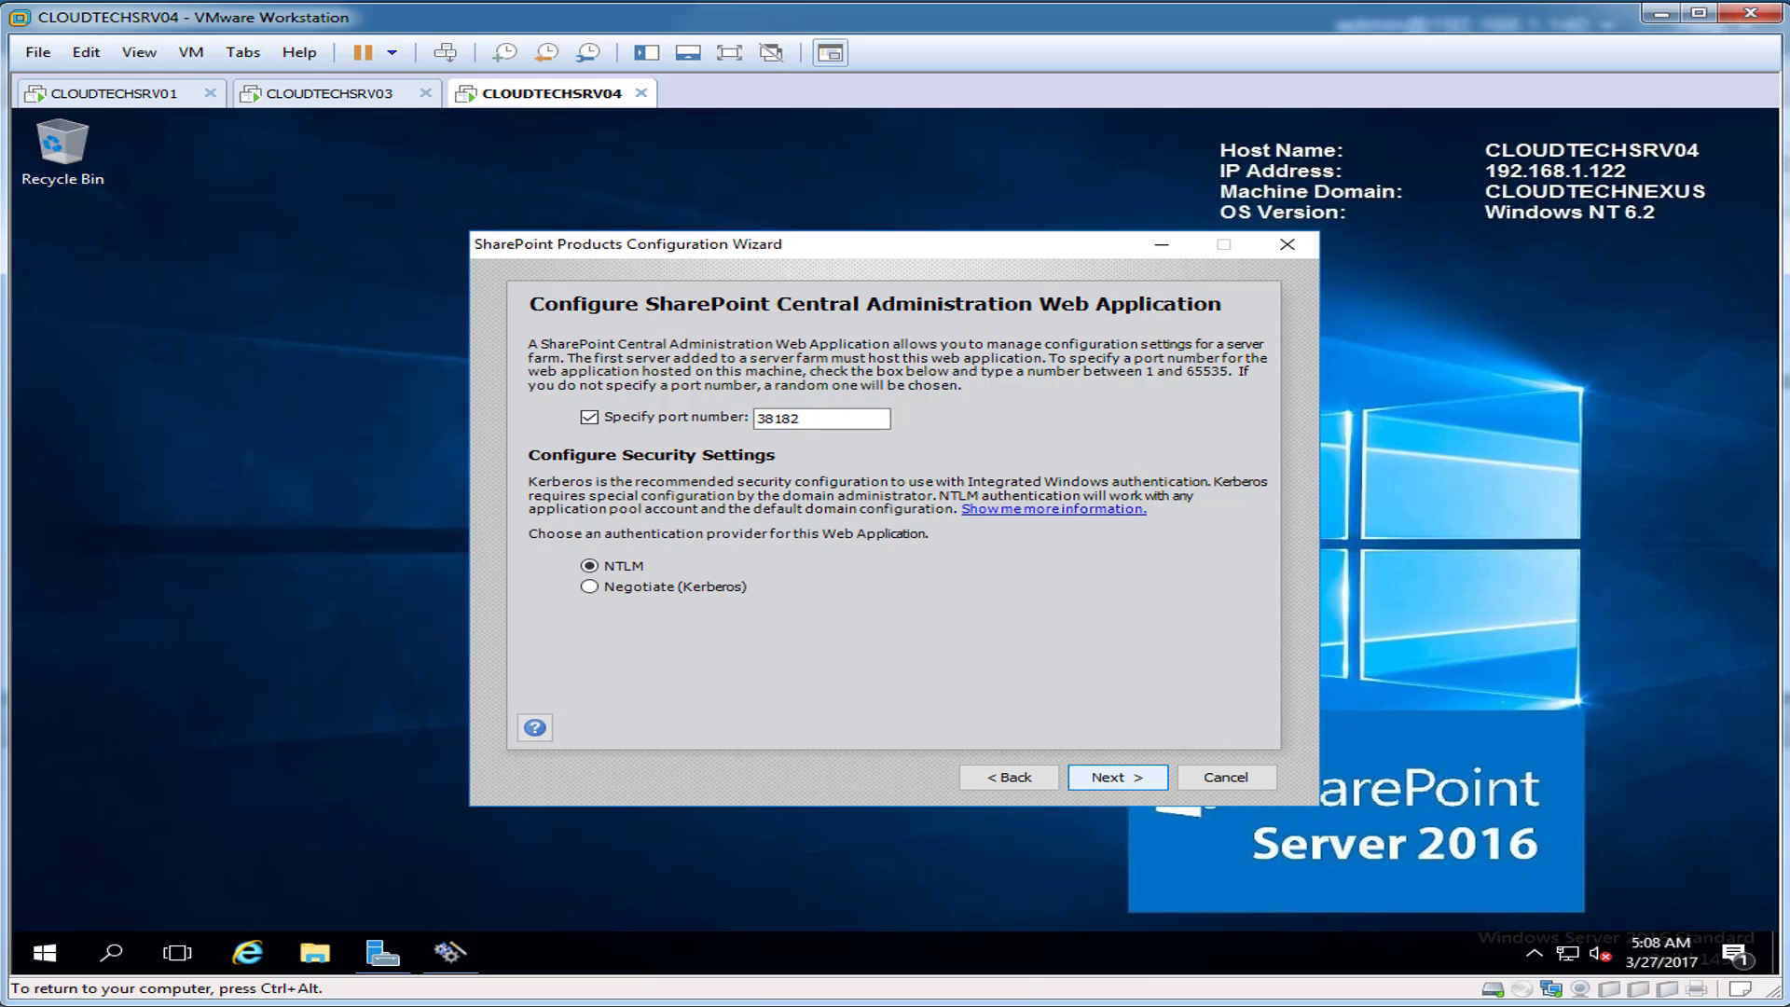
{"action": "left_click", "coordinate": [1117, 777]}
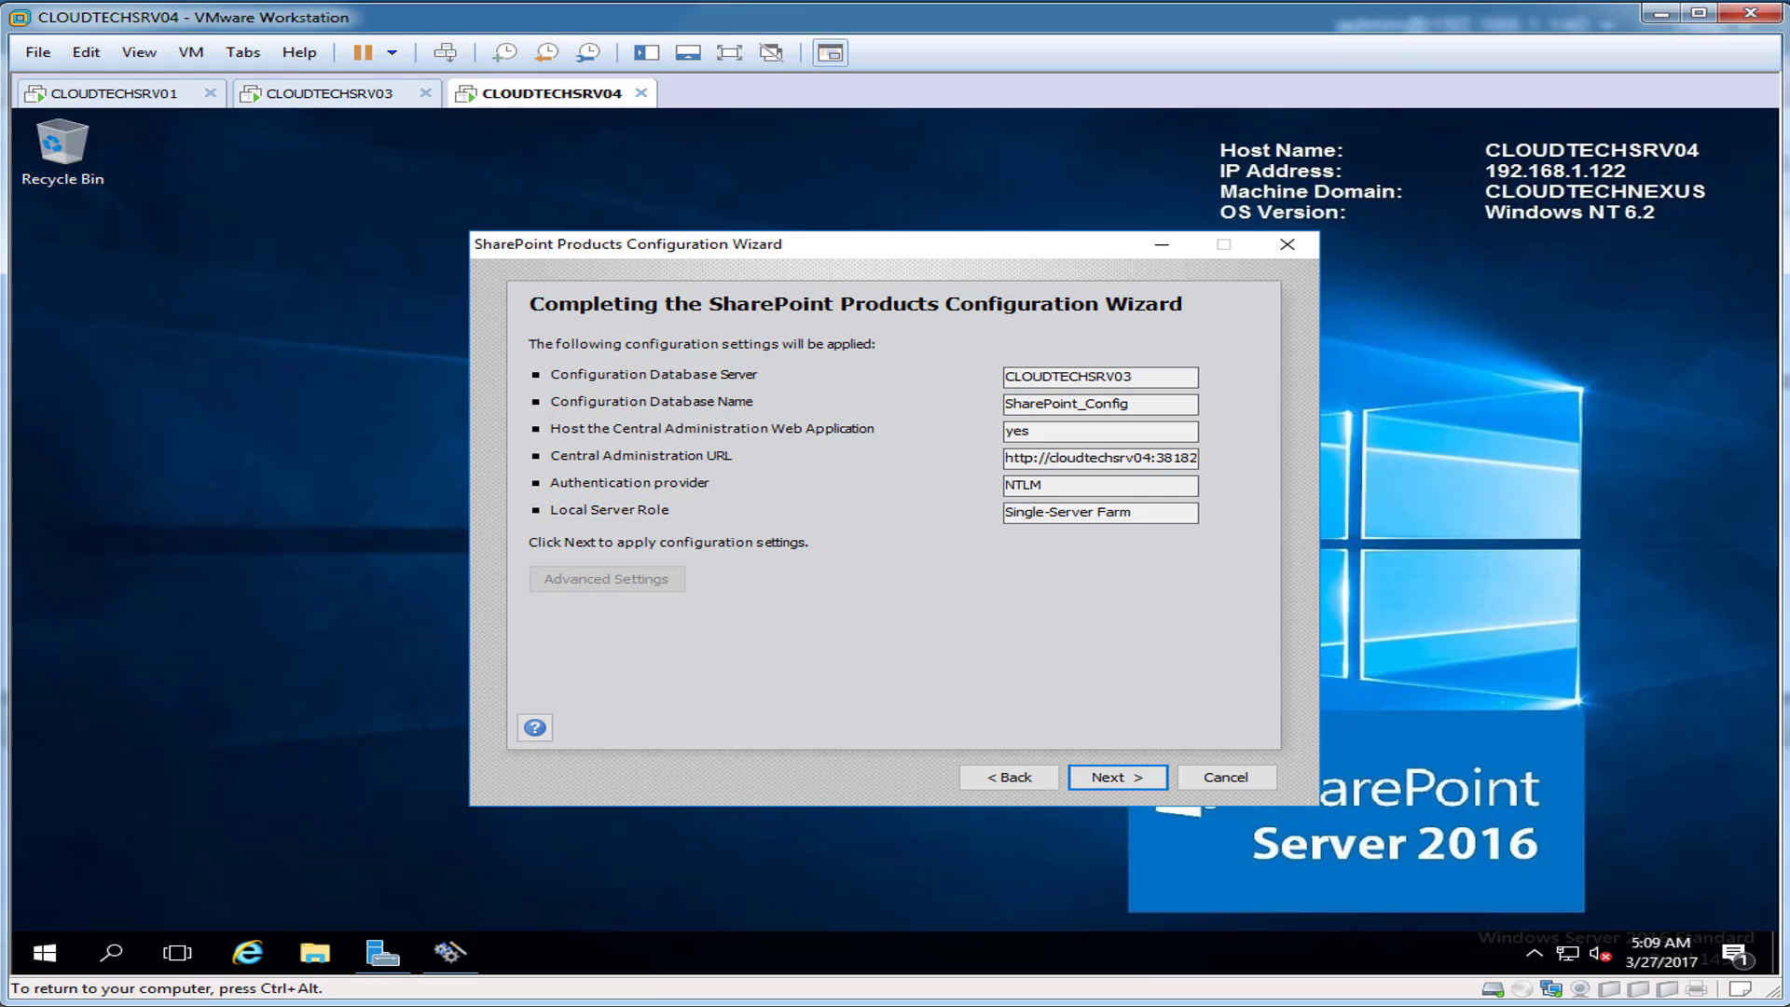
{"action": "left_click", "coordinate": [1117, 777]}
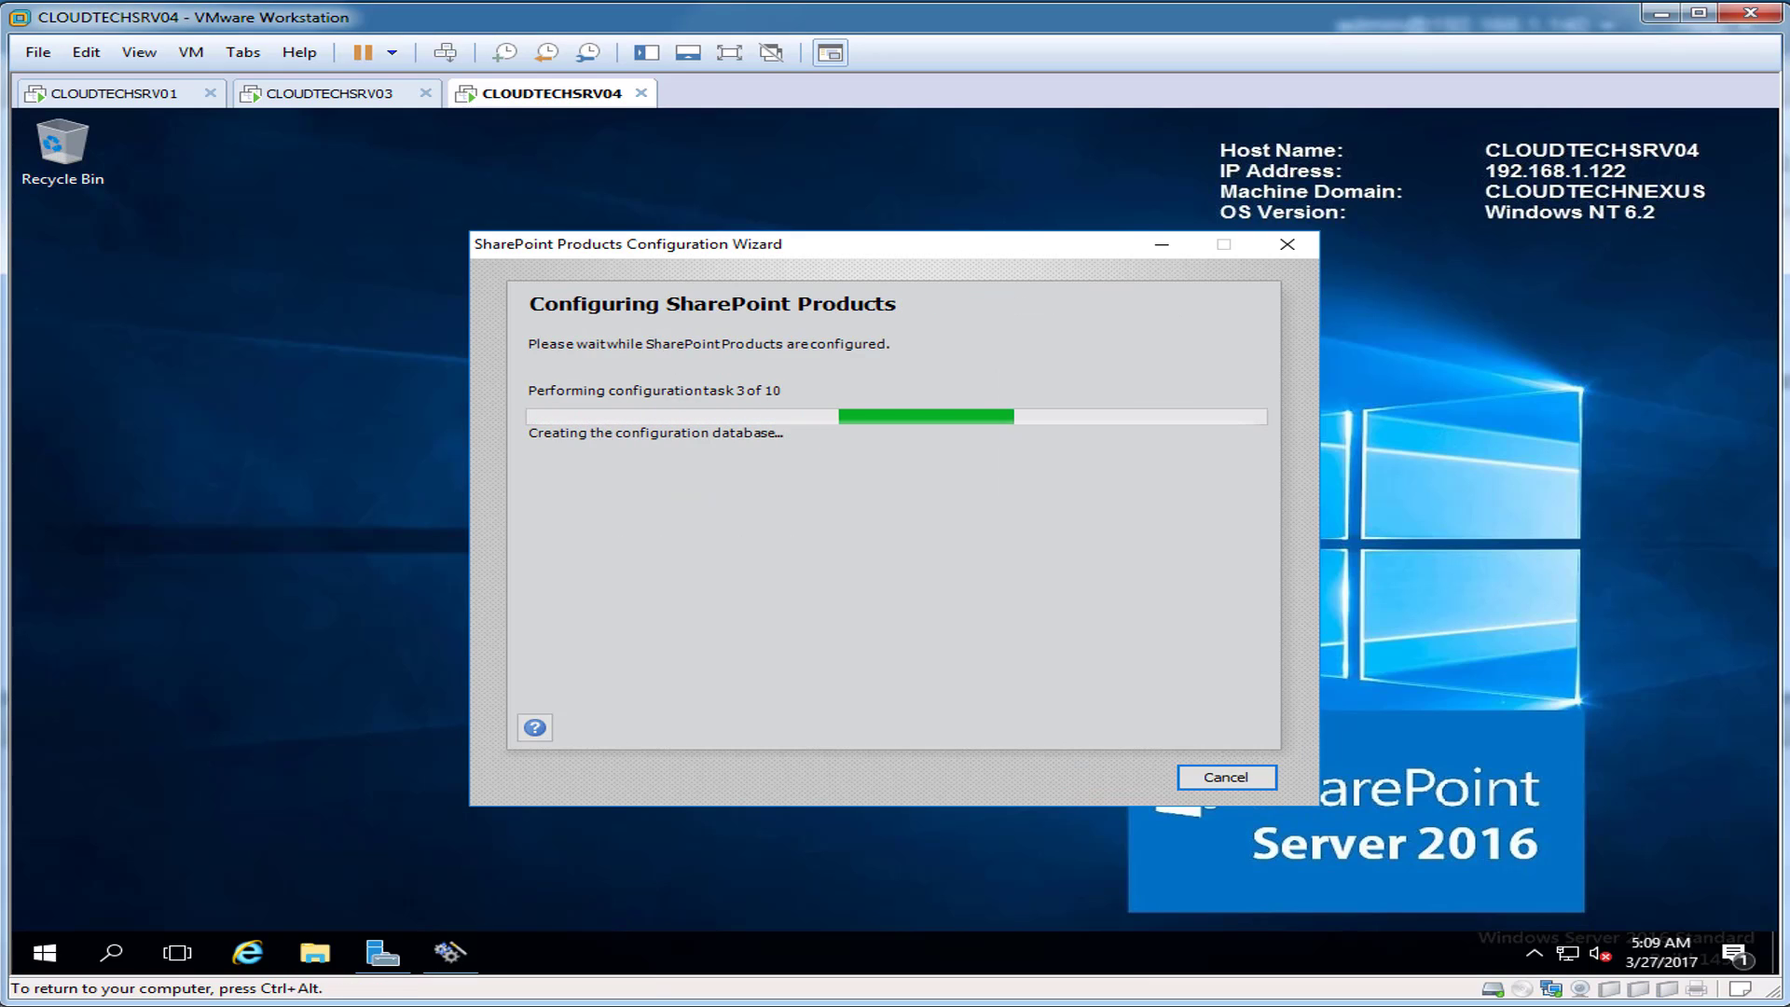
{"action": "key", "text": "ctrl+alt"}
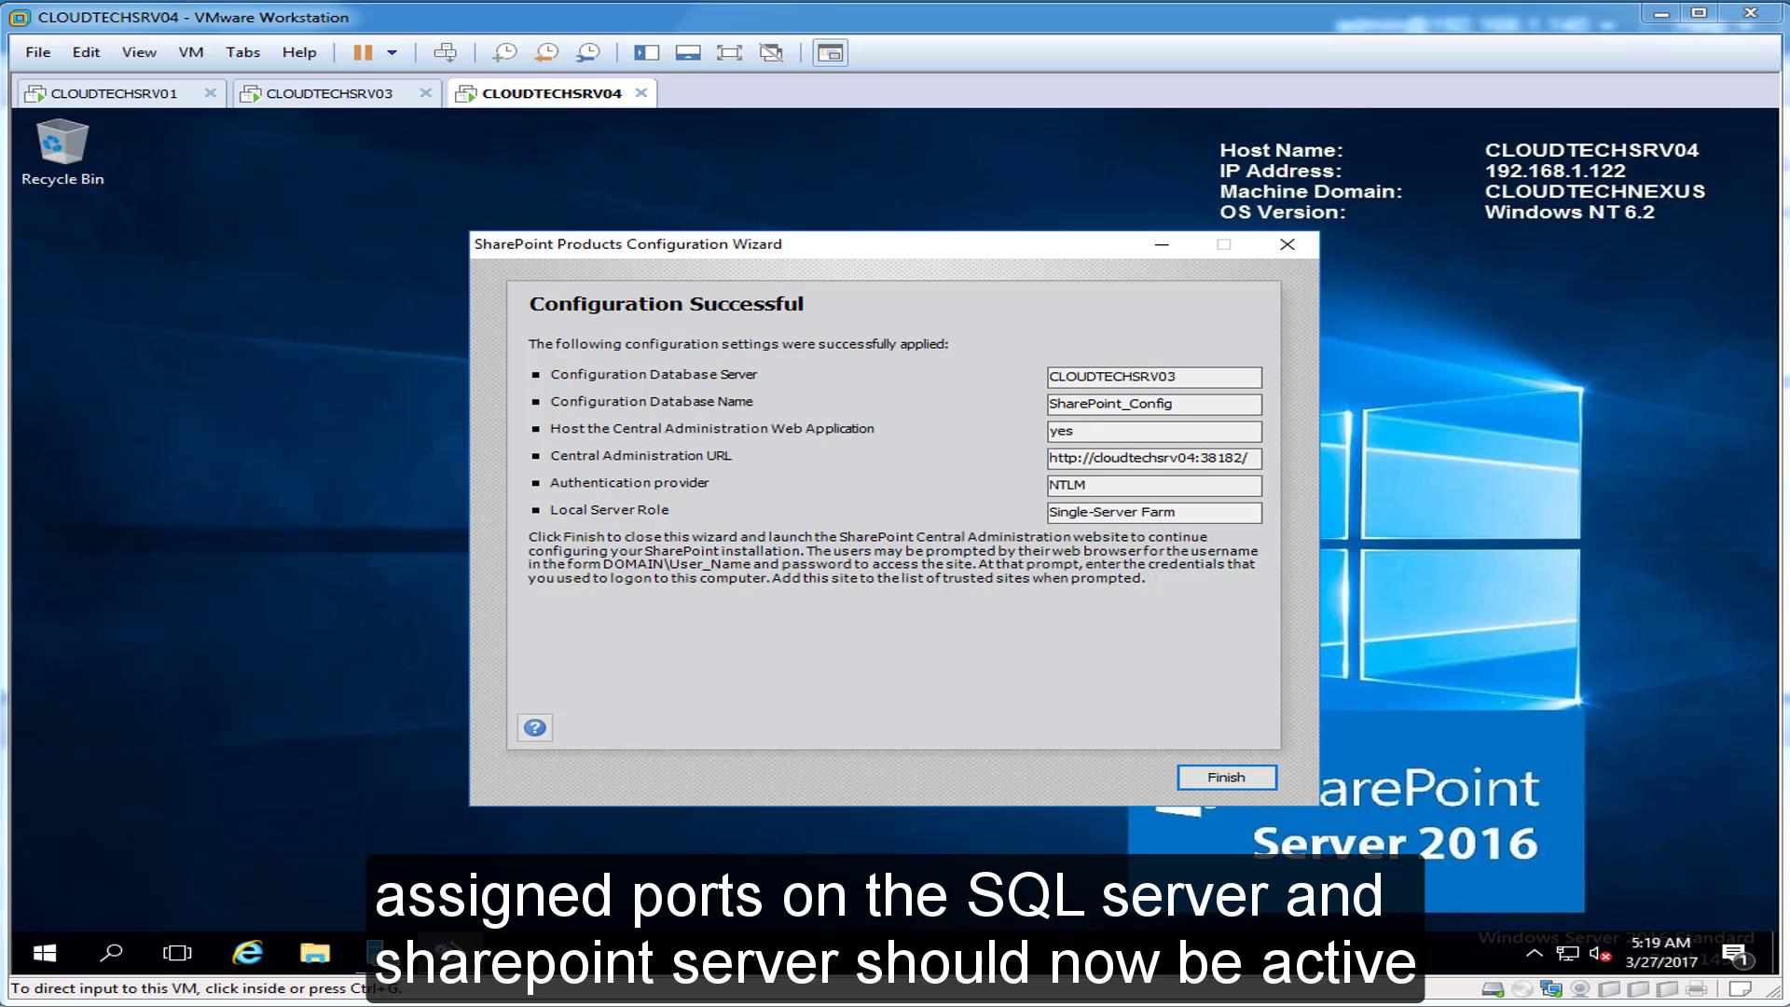
{"action": "key", "text": "ctrl+g"}
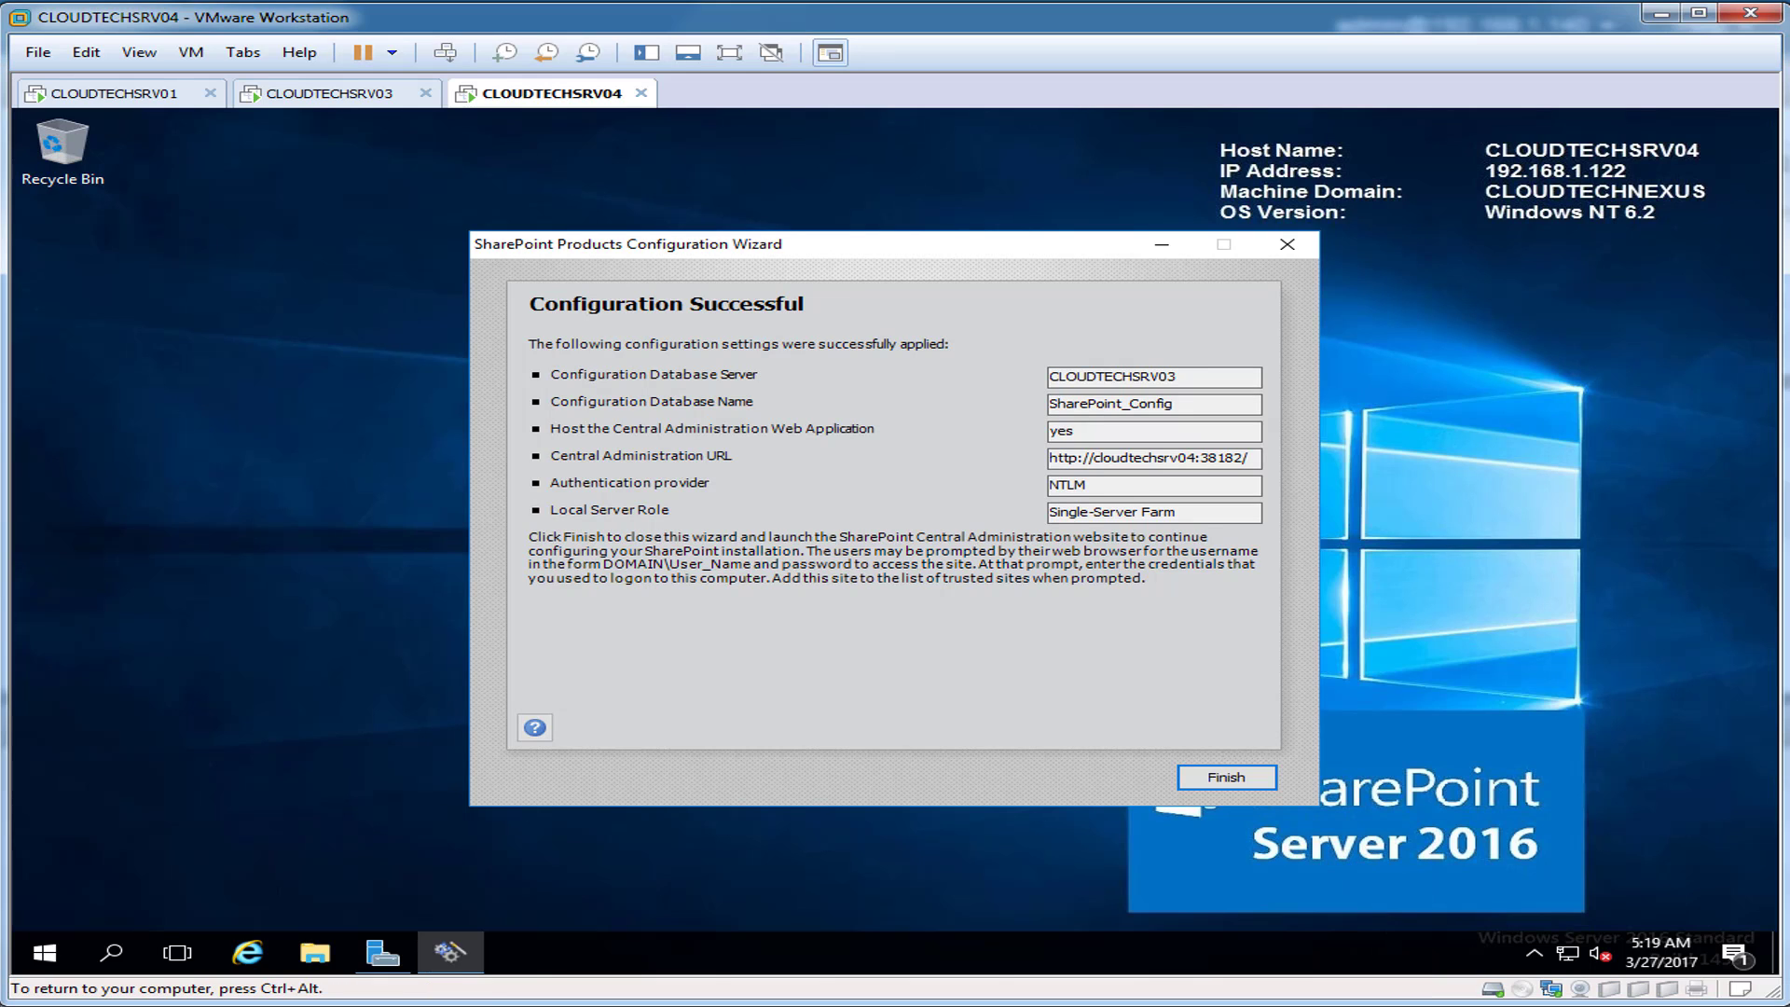
Step: Scan ports 1433 and 38182 at t1shopper.com/port-scan in Internet Explorer, then close the browser
{"action": "left_click", "coordinate": [248, 953]}
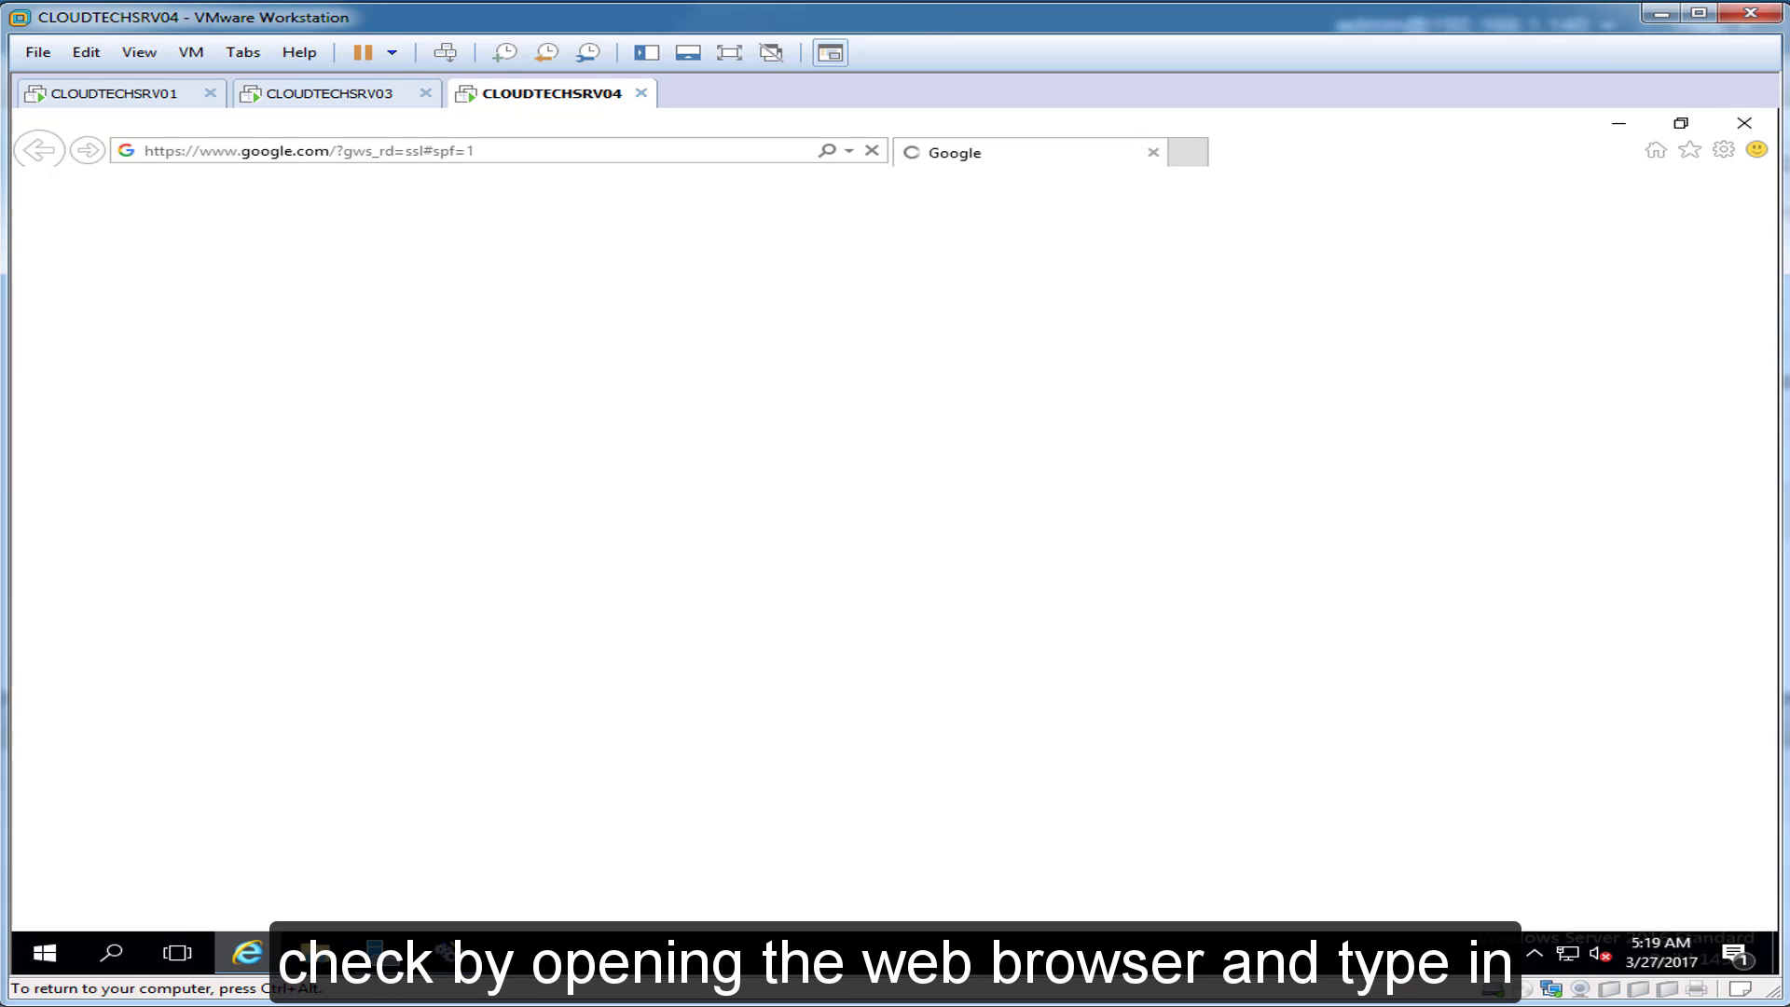
{"action": "type", "text": "t1sho"}
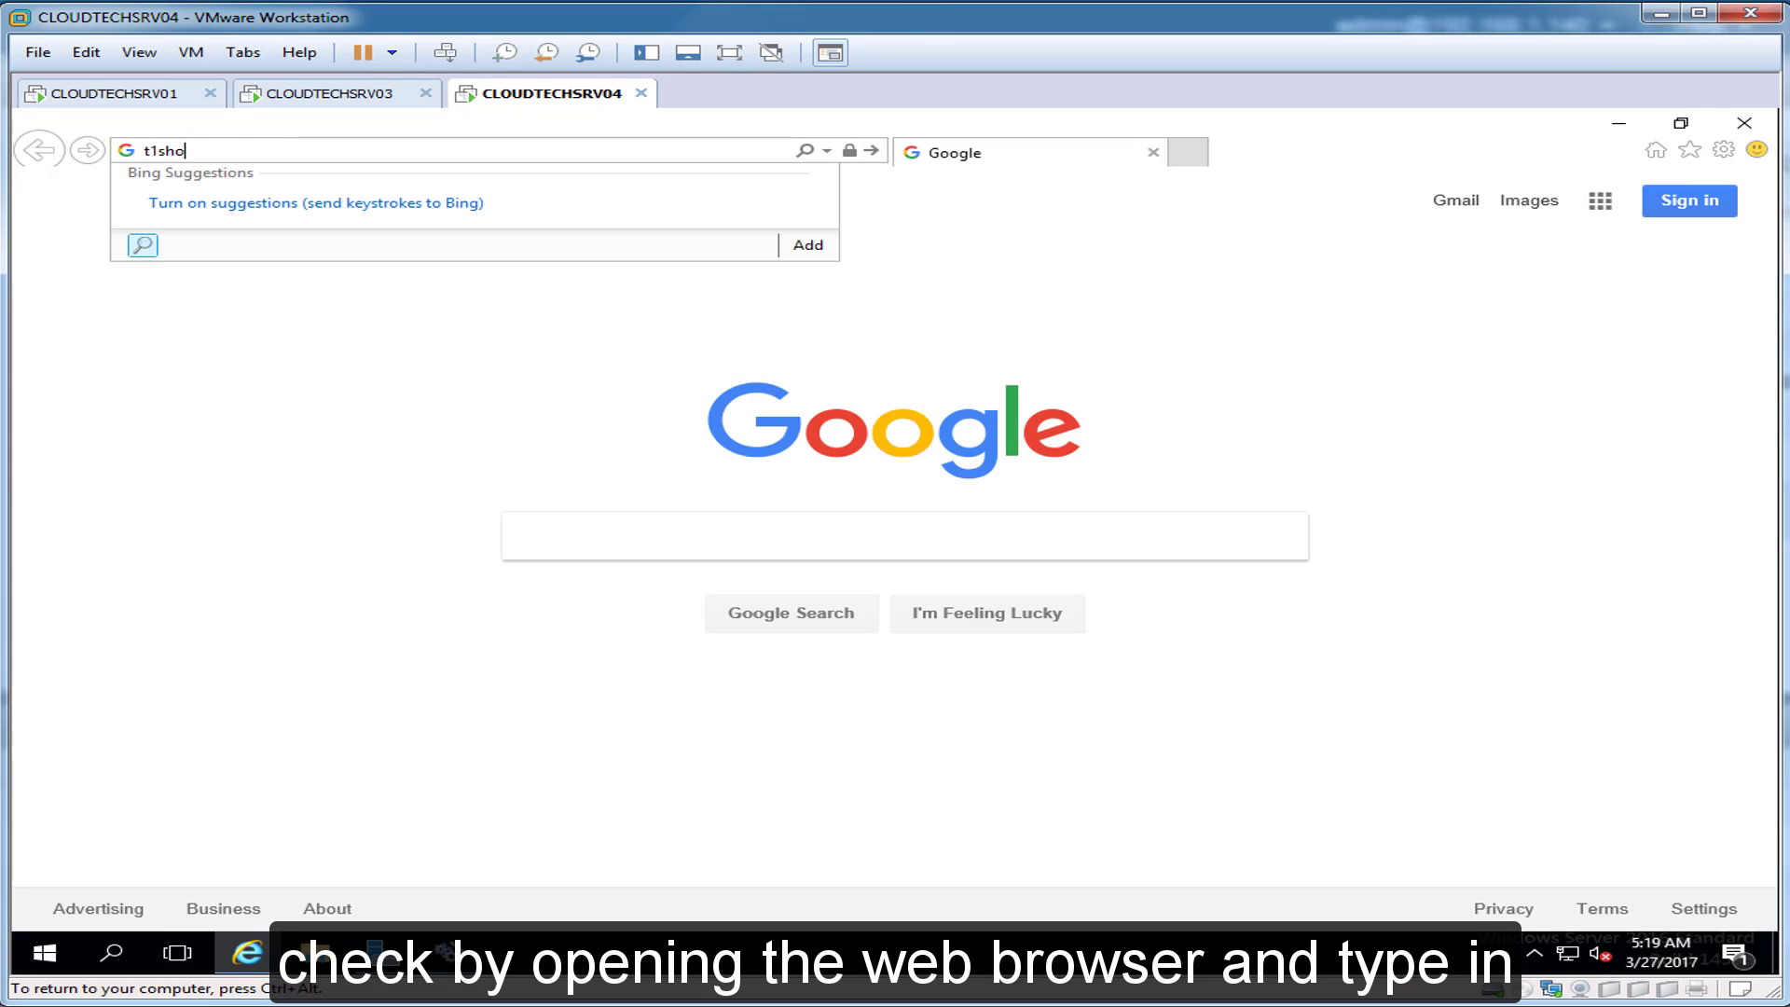
{"action": "type", "text": "pper.com/port-scan"}
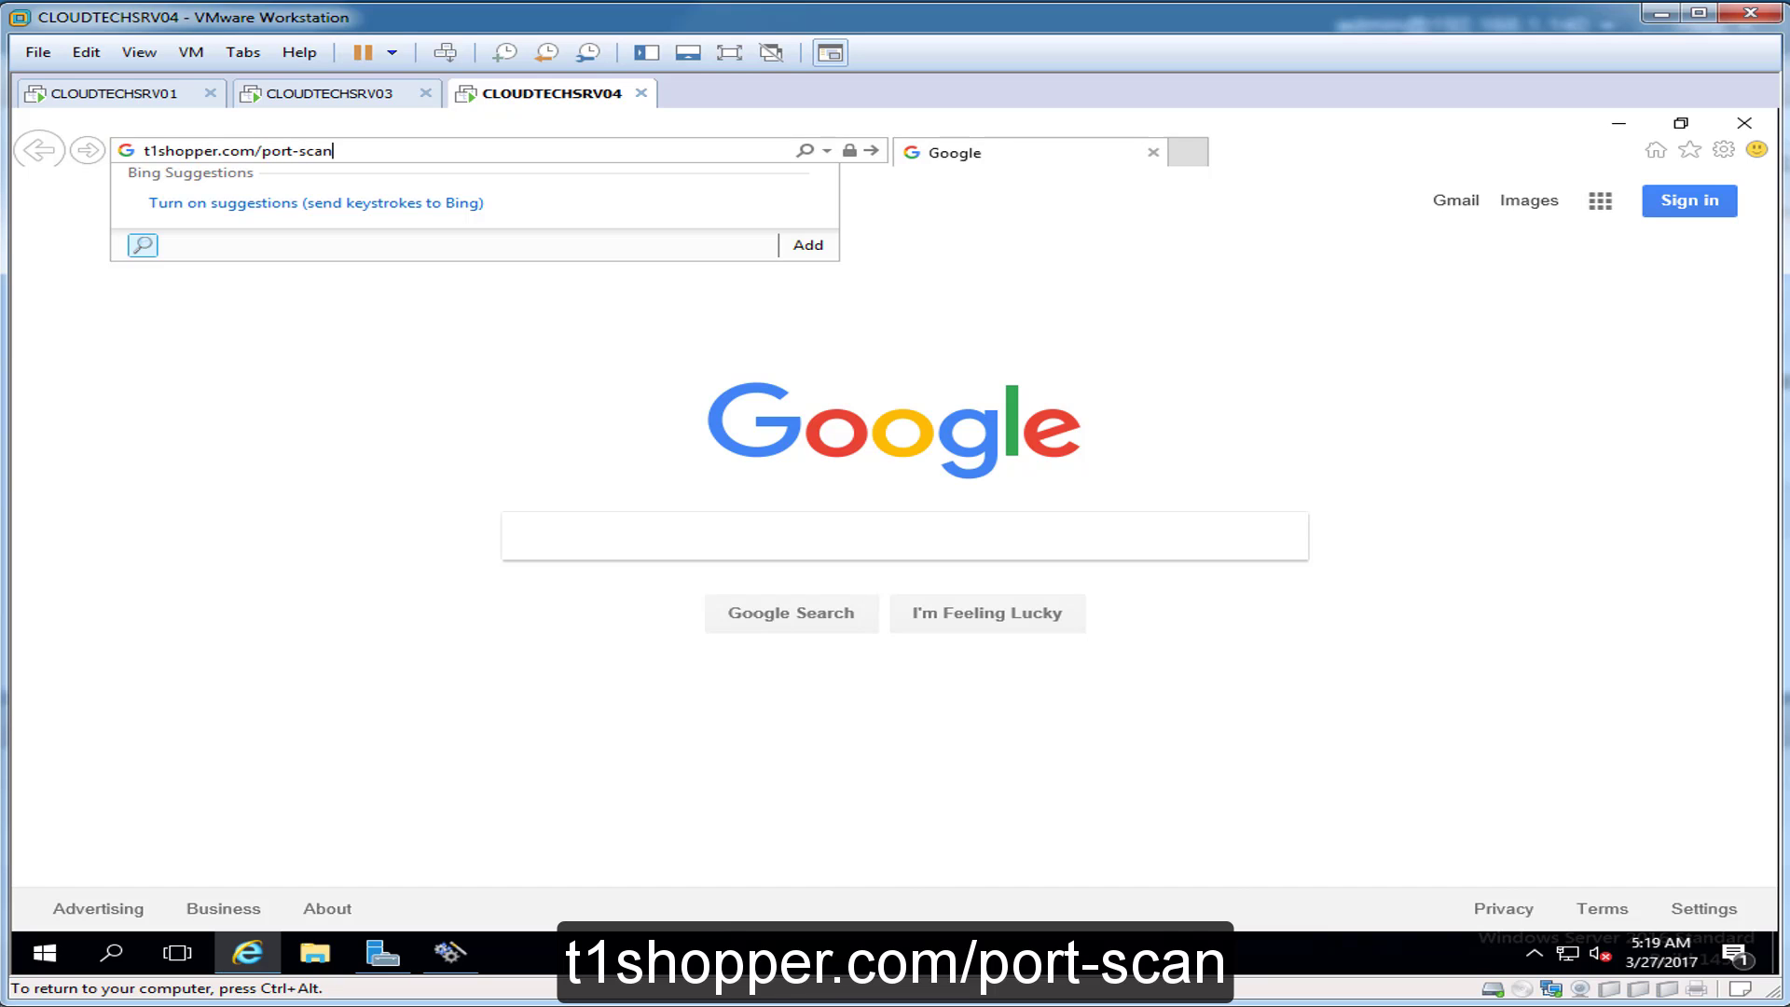
{"action": "key", "text": "Return"}
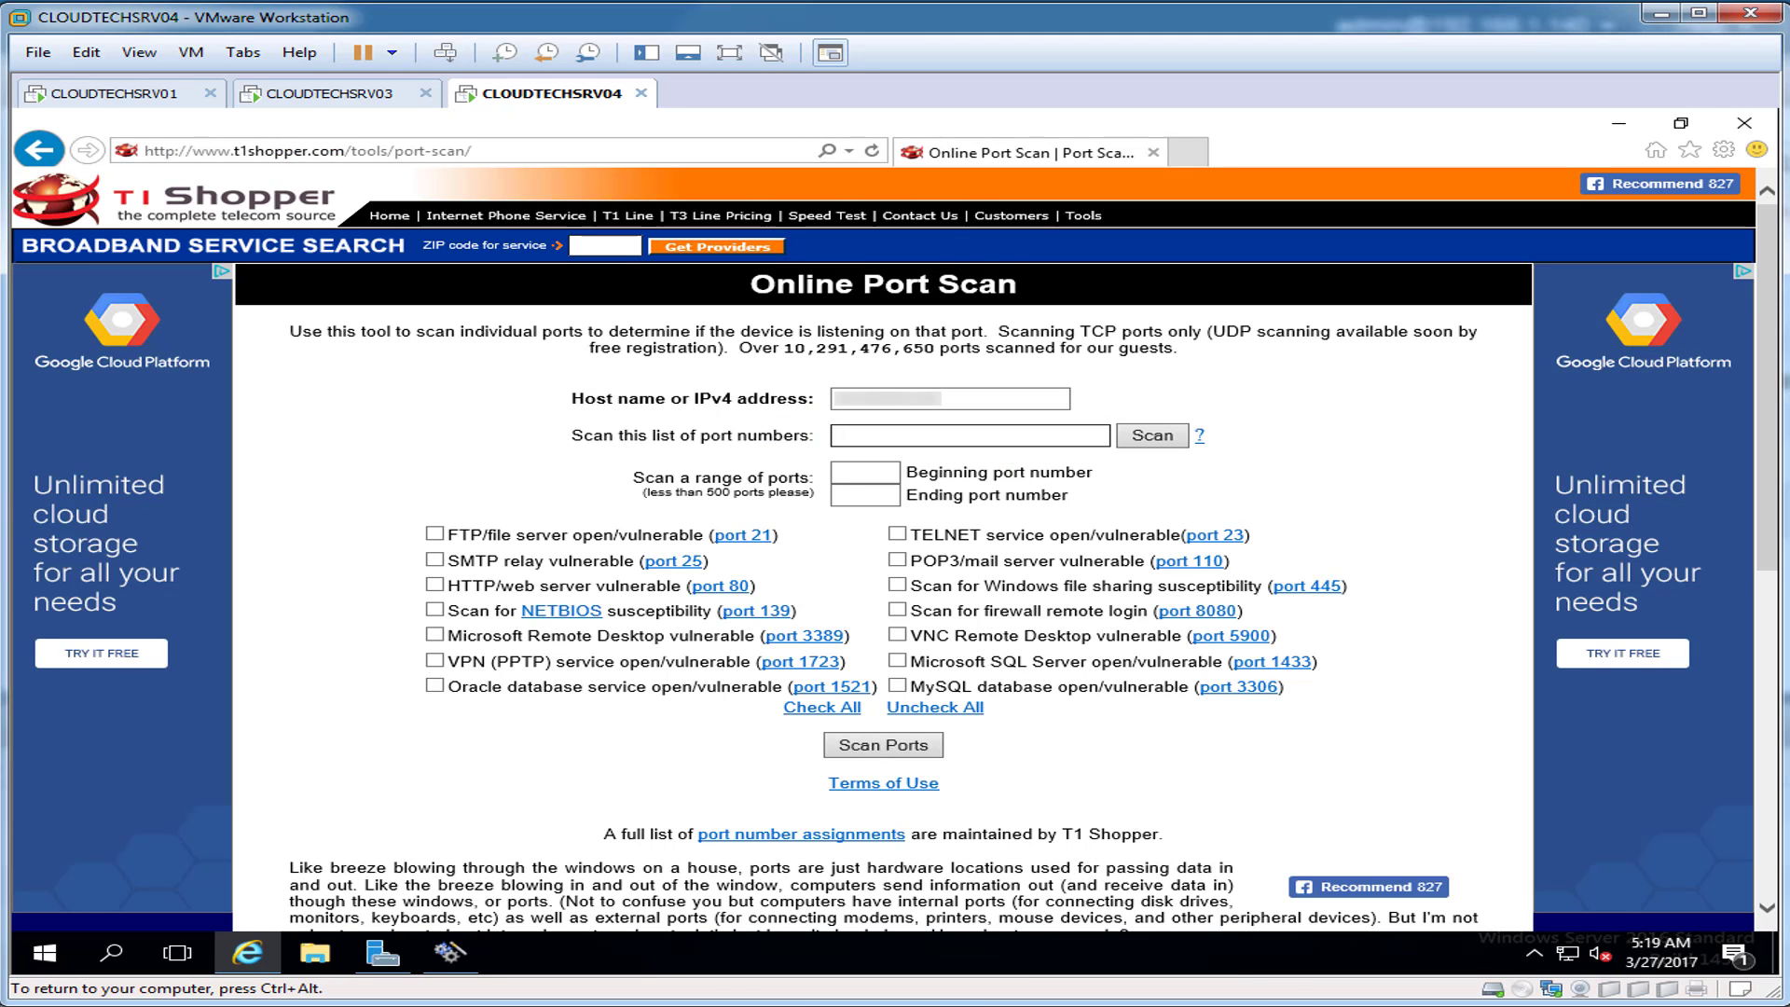
{"action": "type", "text": "1433, 38182"}
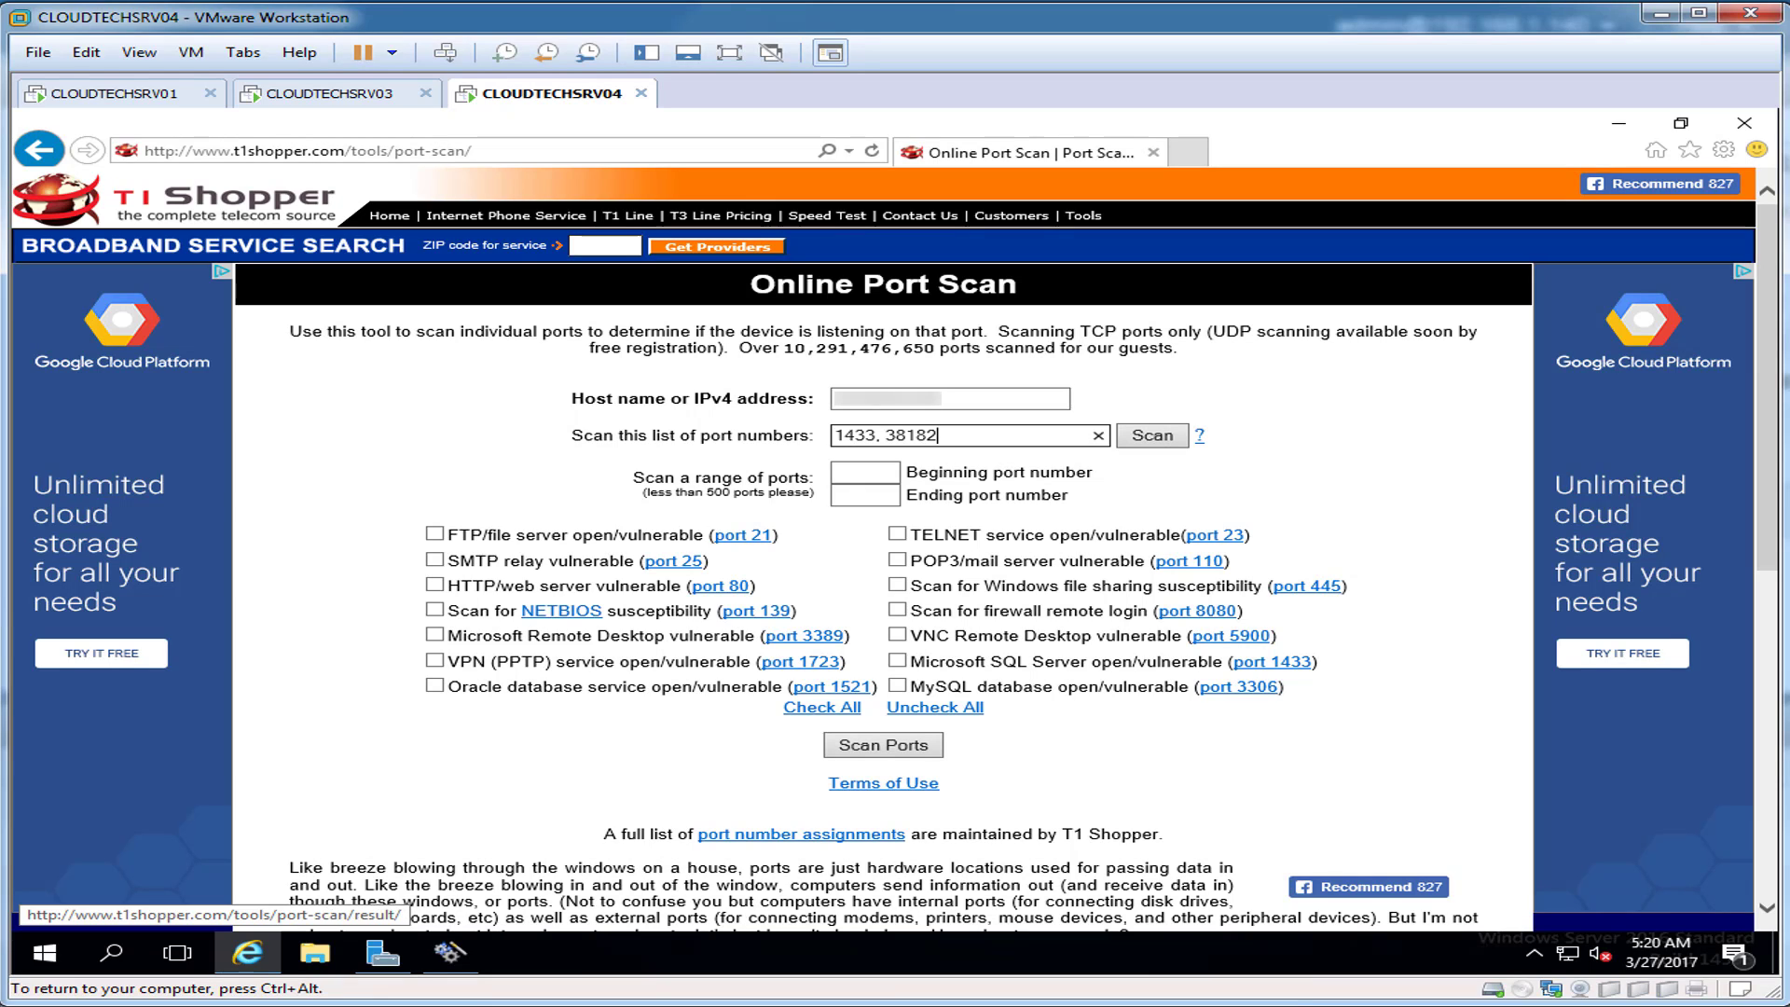
{"action": "key", "text": "Return"}
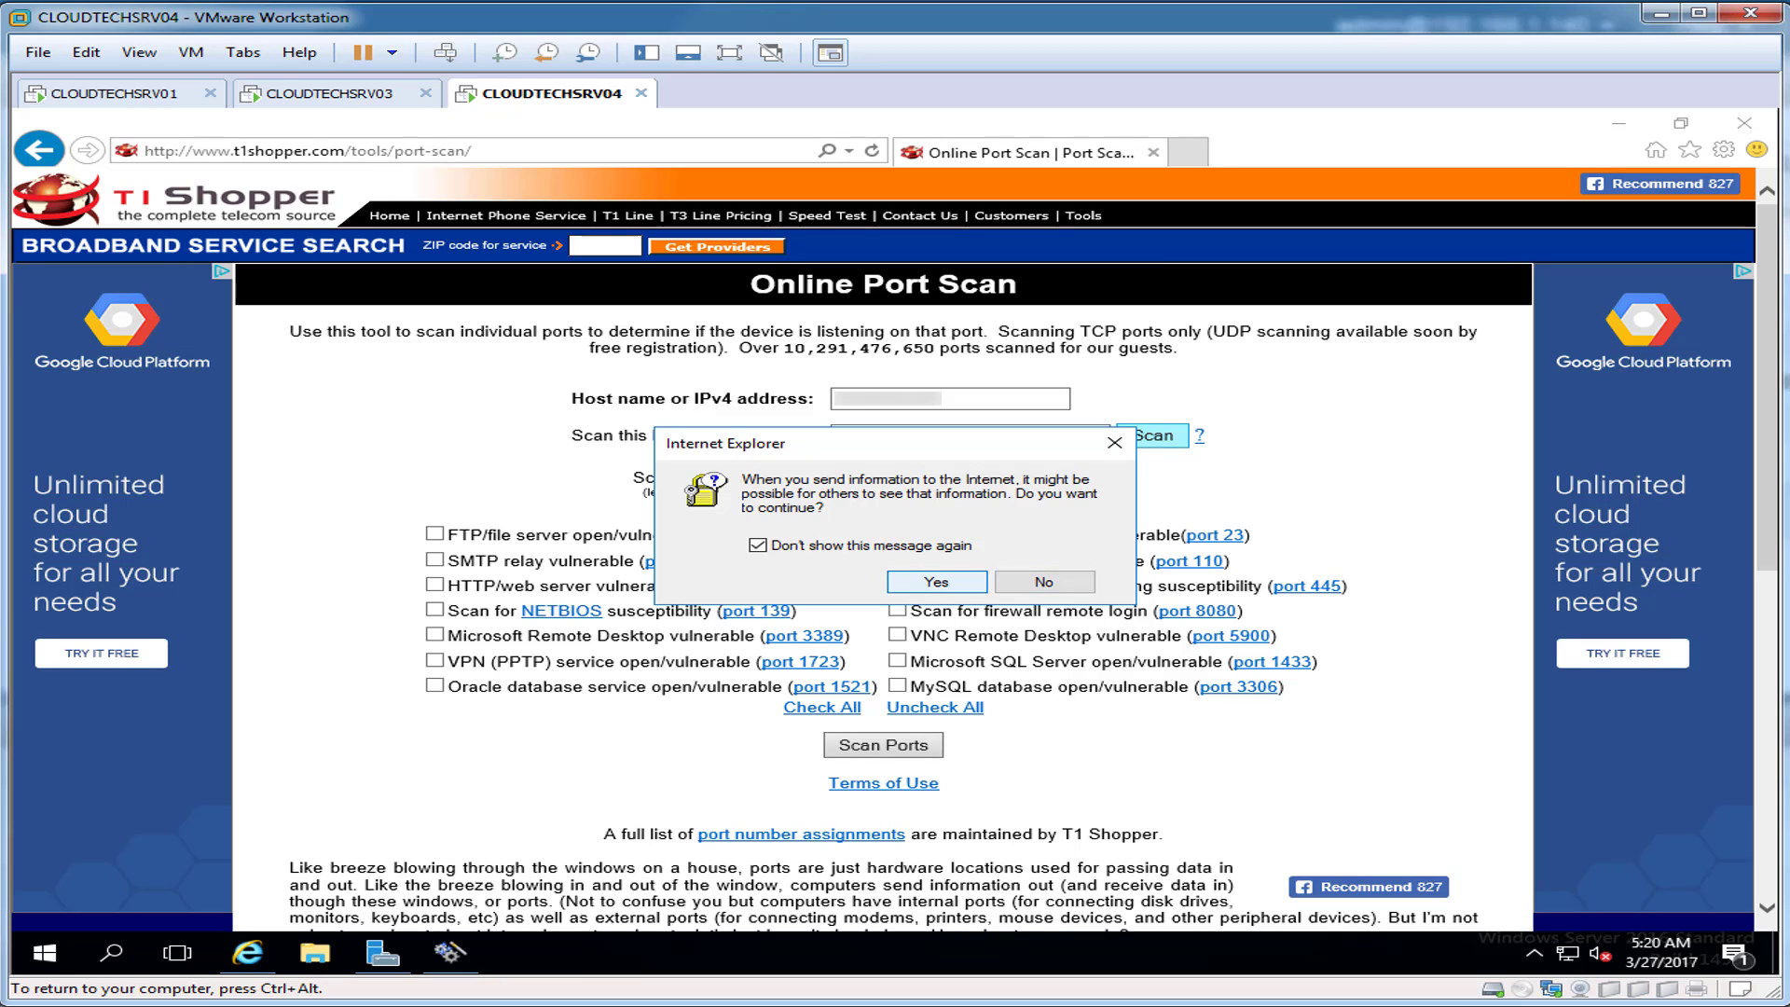
{"action": "key", "text": "Return"}
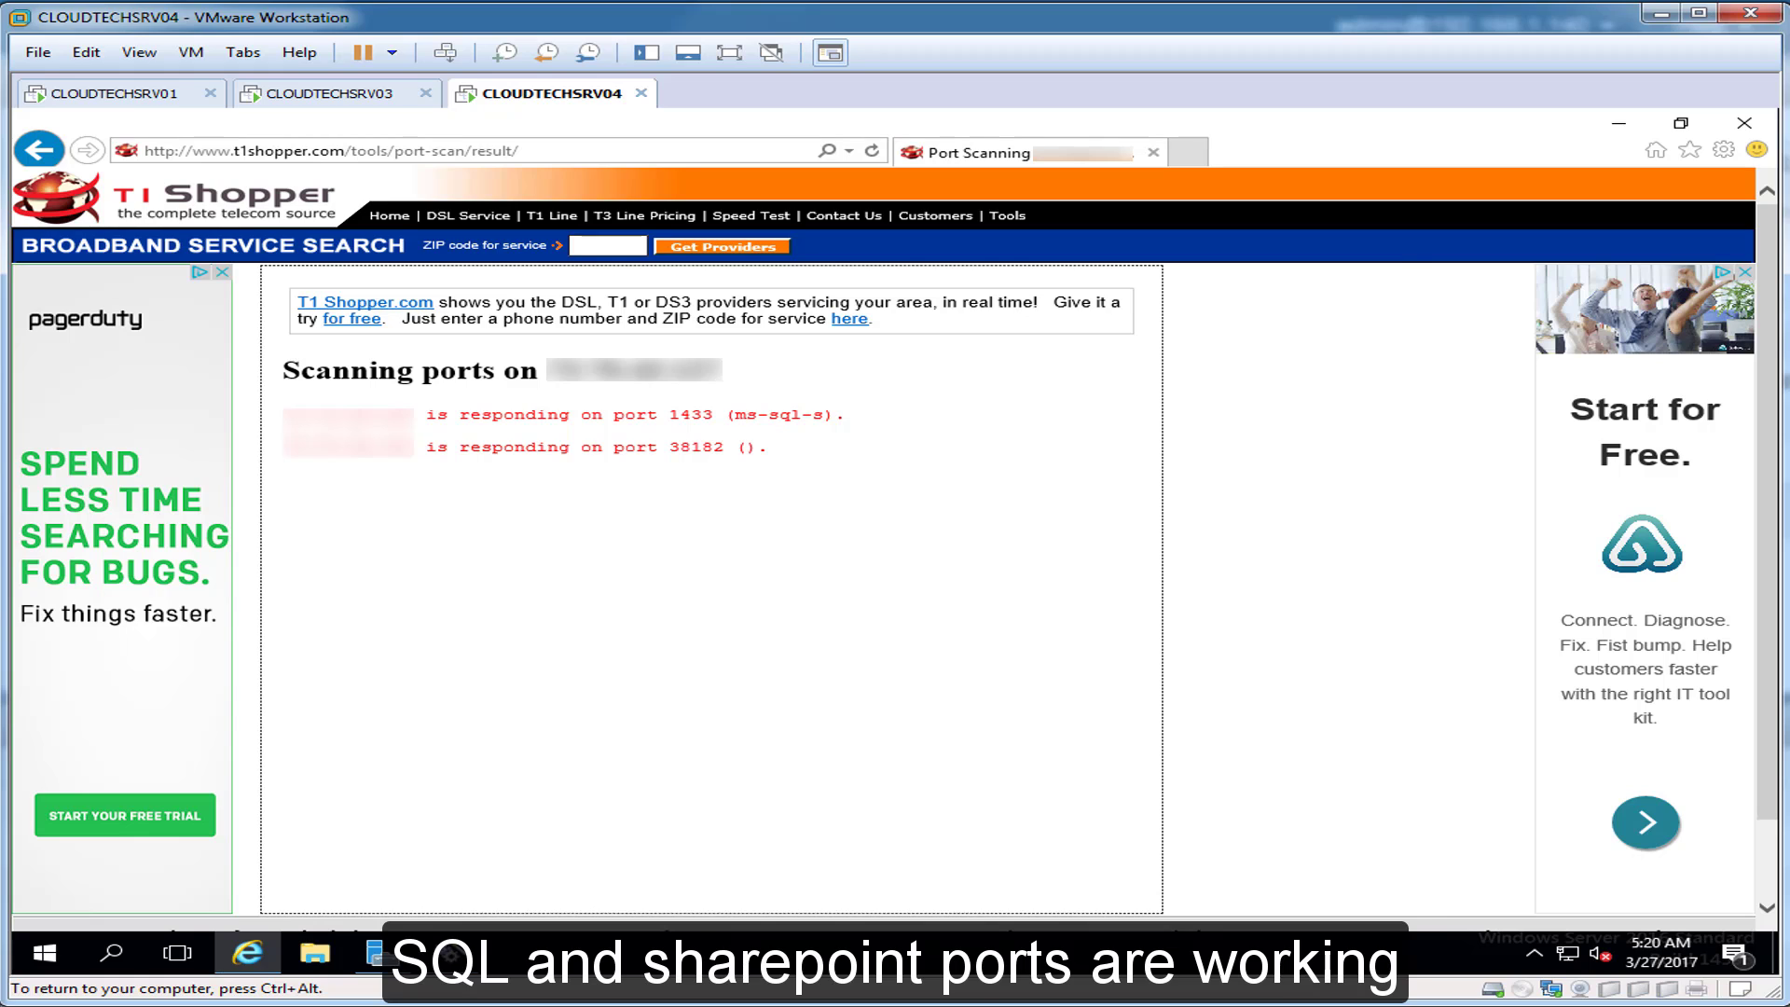
{"action": "left_click", "coordinate": [1745, 123]}
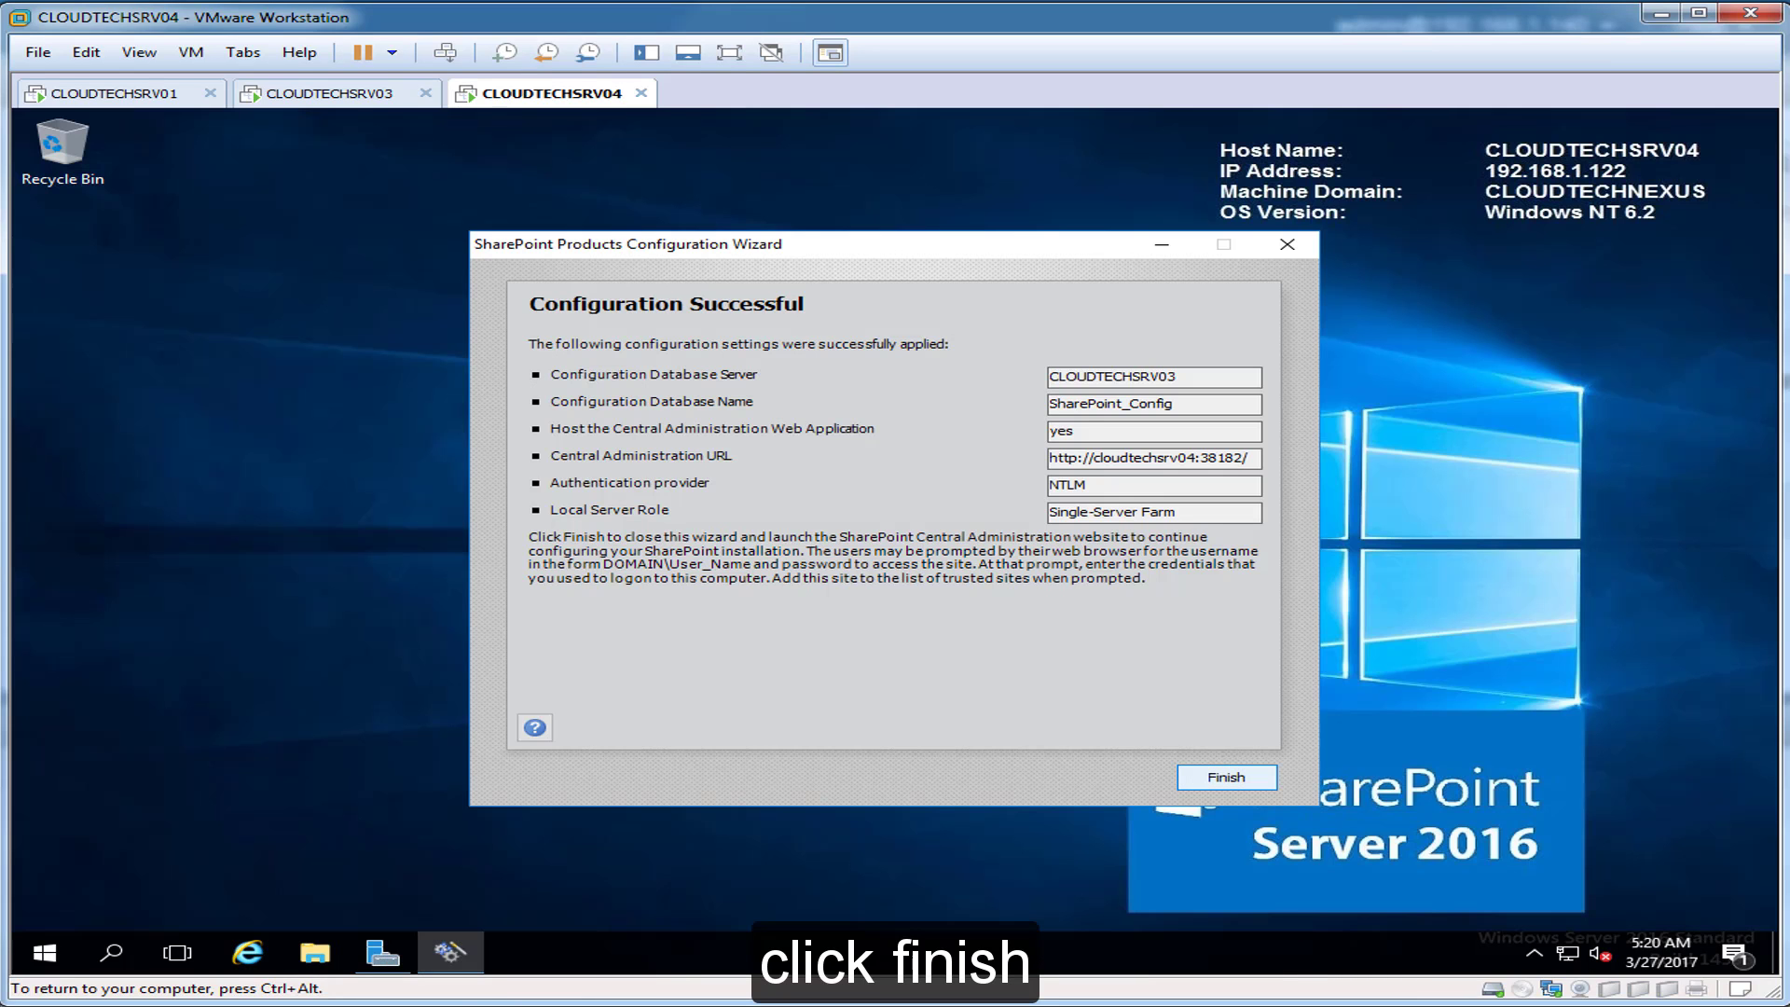
Step: Finish the wizard and decline the Customer Experience Improvement Program in Central Administration
{"action": "left_click", "coordinate": [1226, 776]}
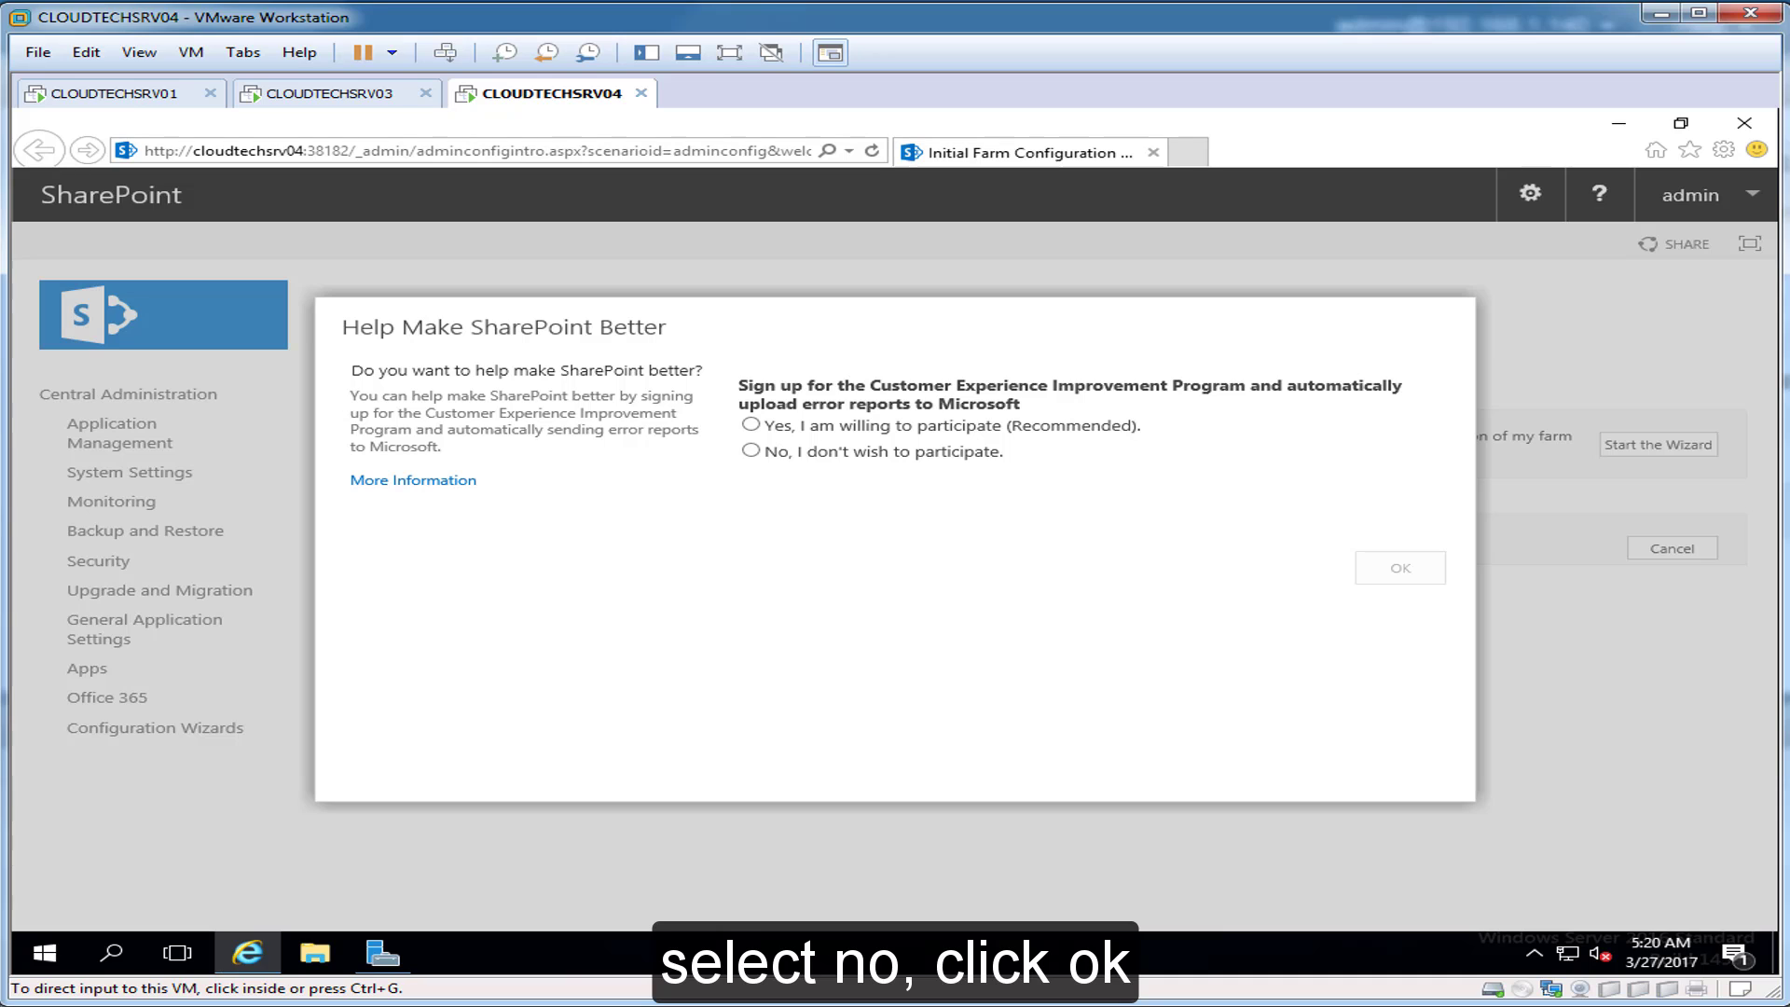
{"action": "left_click", "coordinate": [752, 450]}
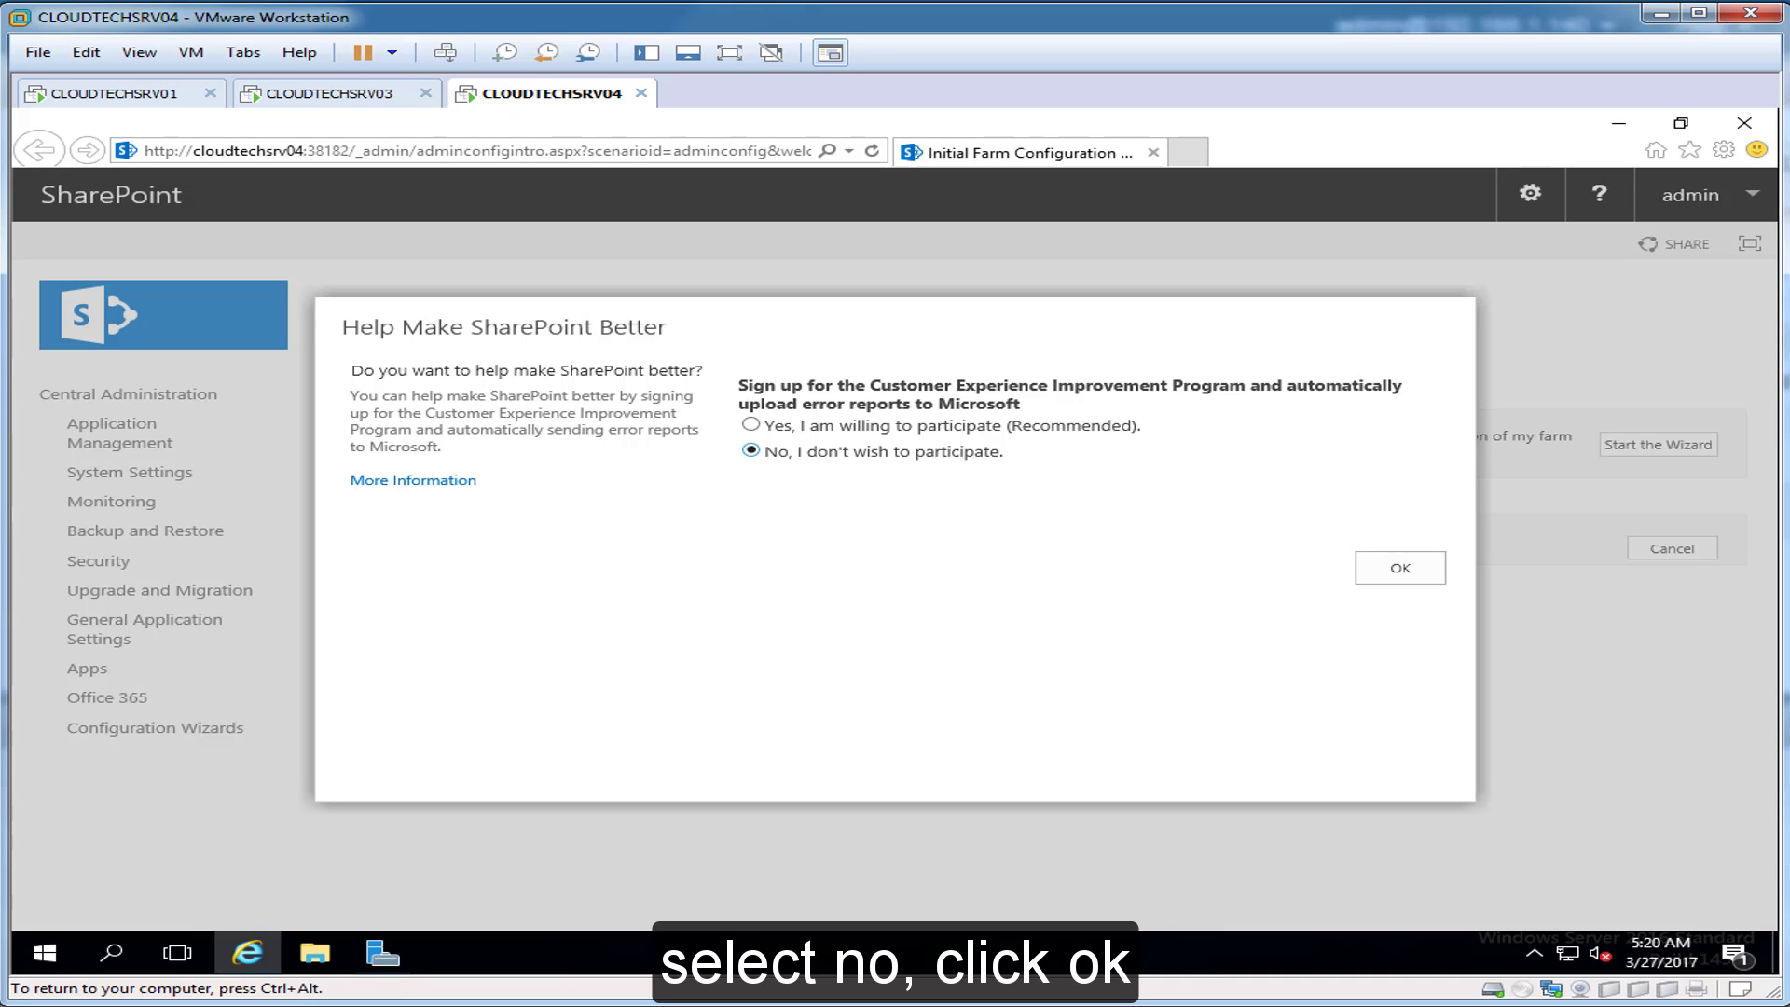
{"action": "left_click", "coordinate": [1401, 568]}
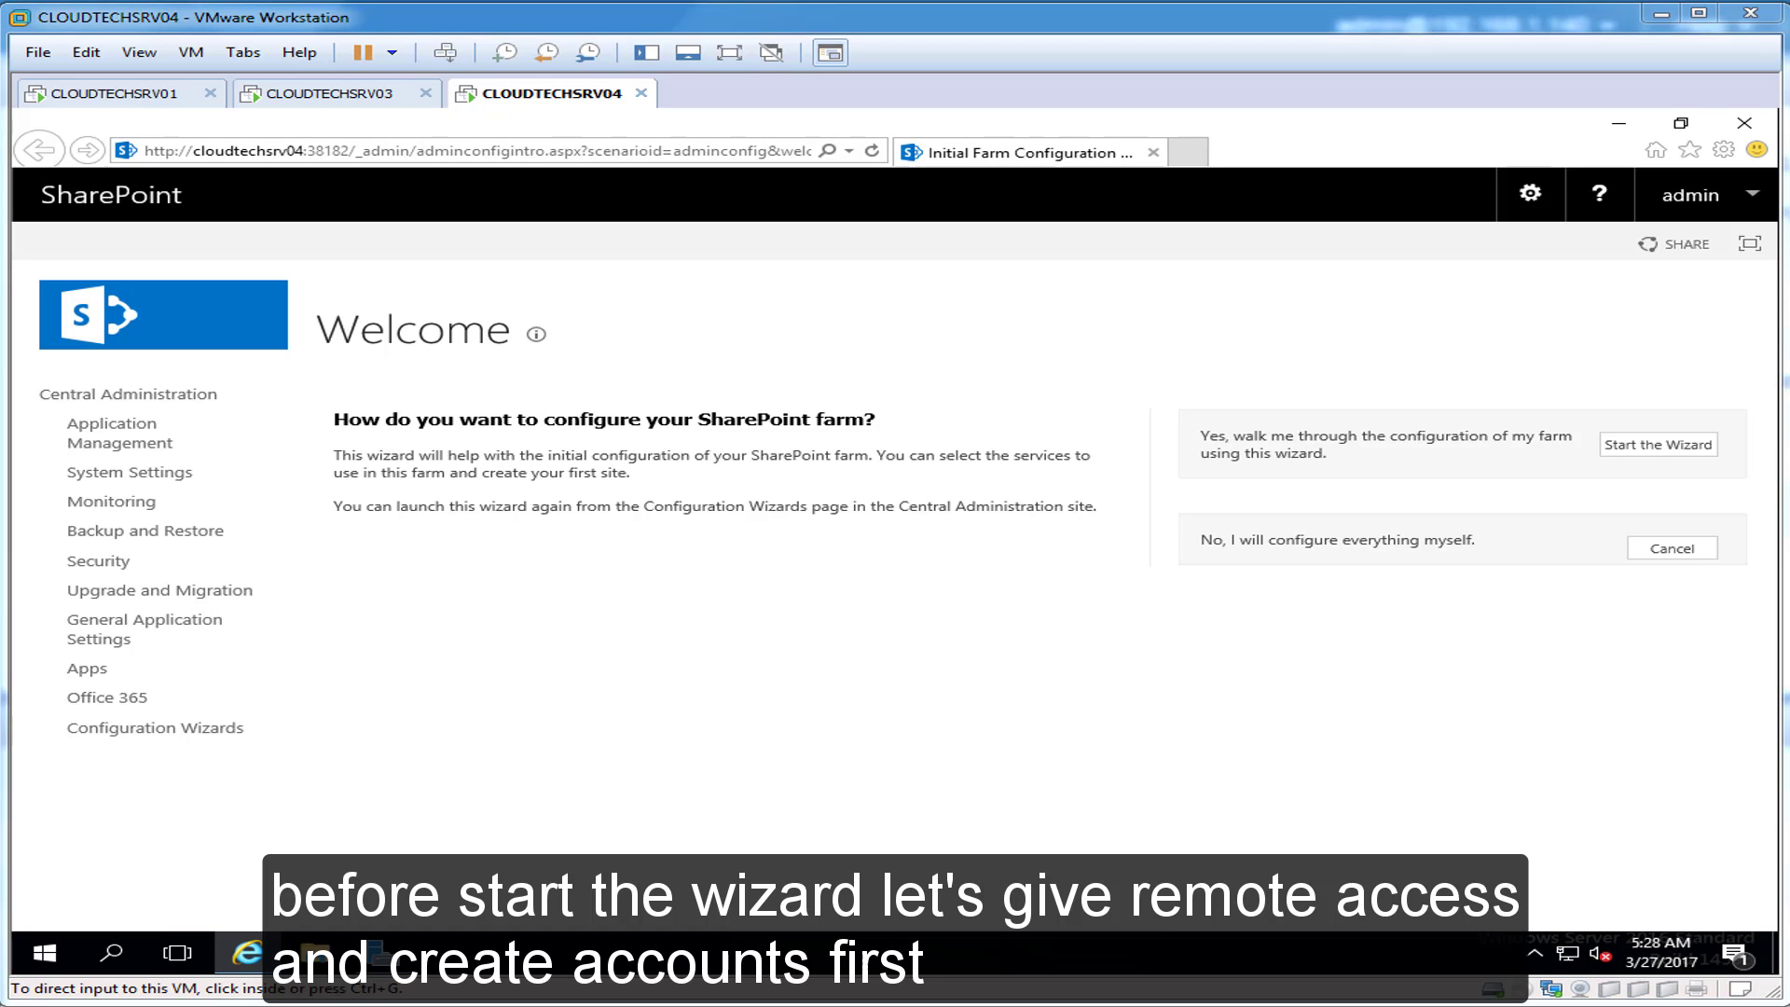
Step: Open spAdmin's account properties in the Windows Server Essentials Dashboard on the domain controller
{"action": "left_click", "coordinate": [114, 94]}
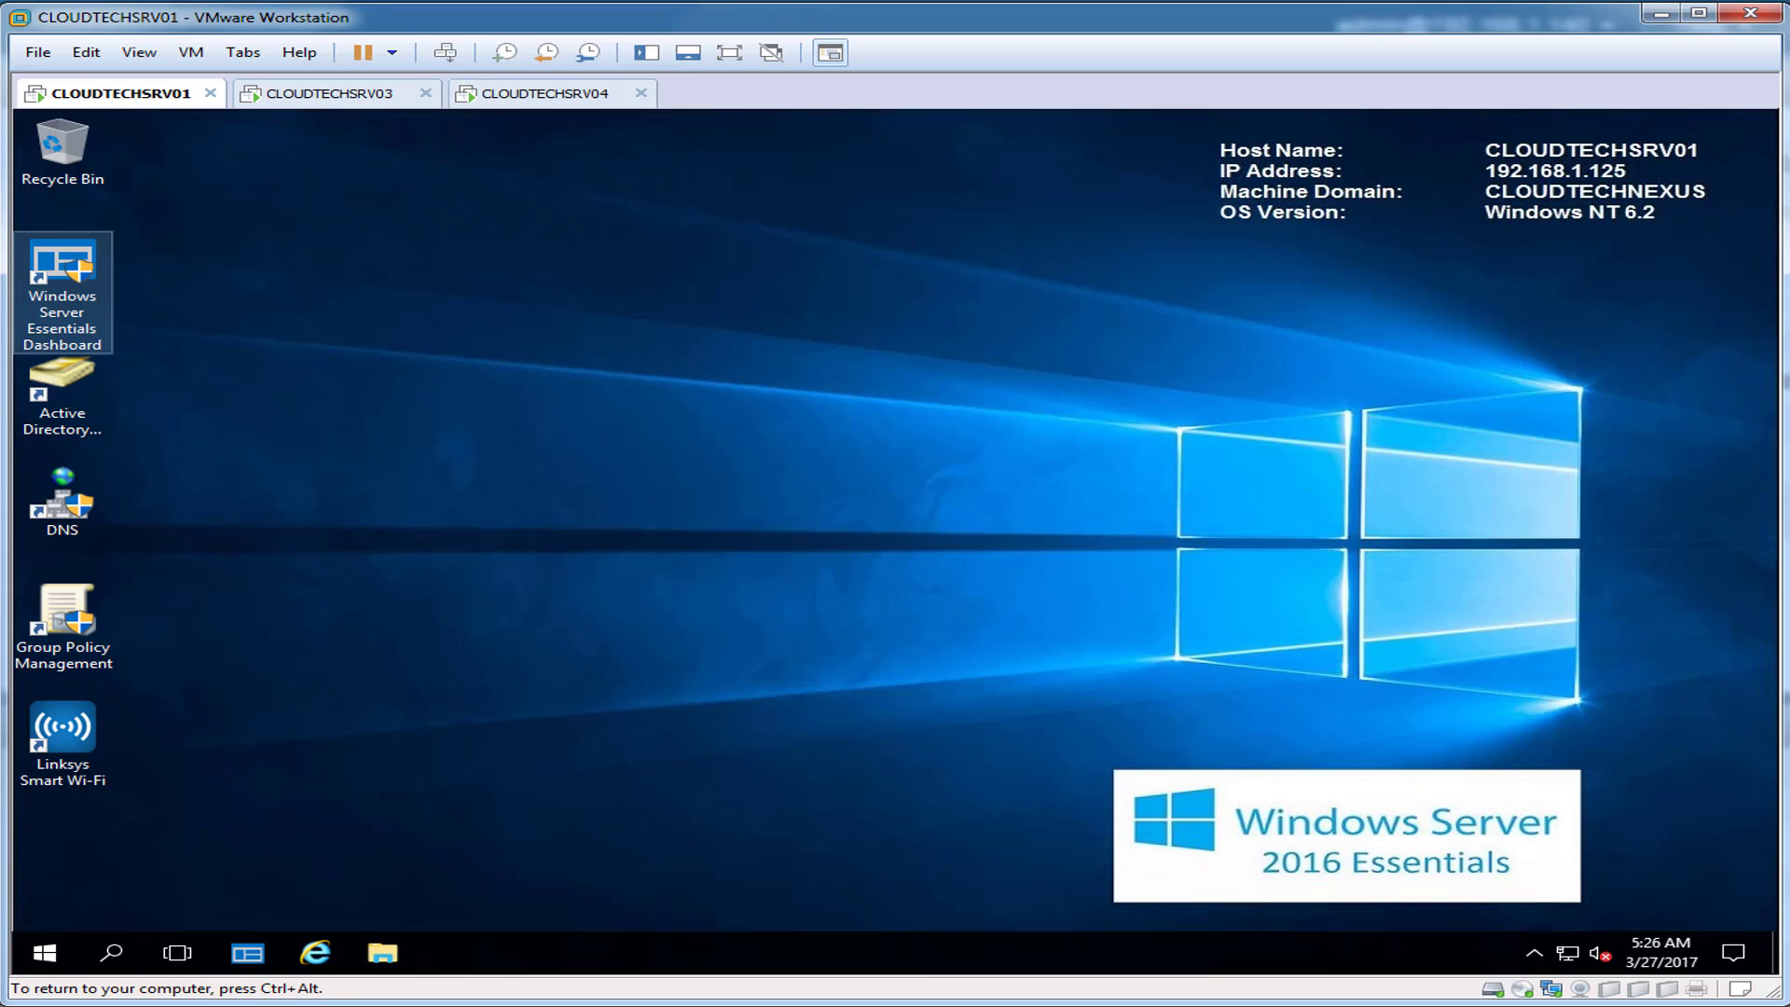
{"action": "double_click", "coordinate": [62, 291]}
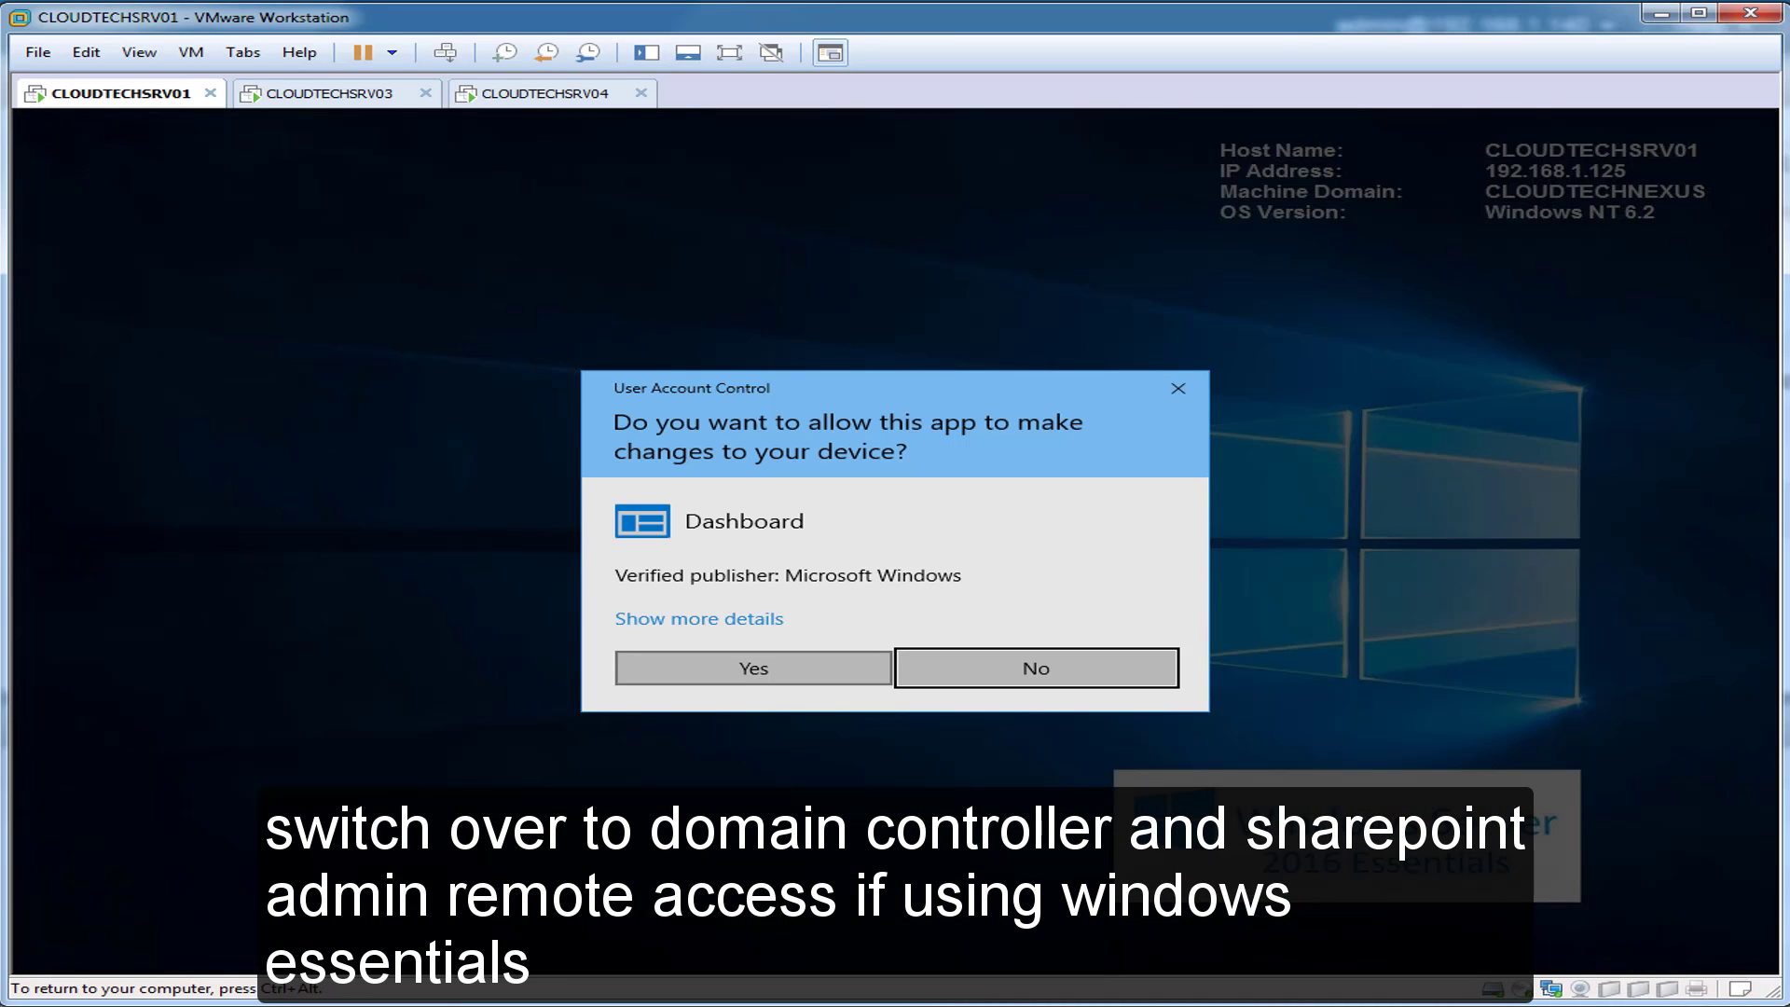
{"action": "left_click", "coordinate": [754, 668]}
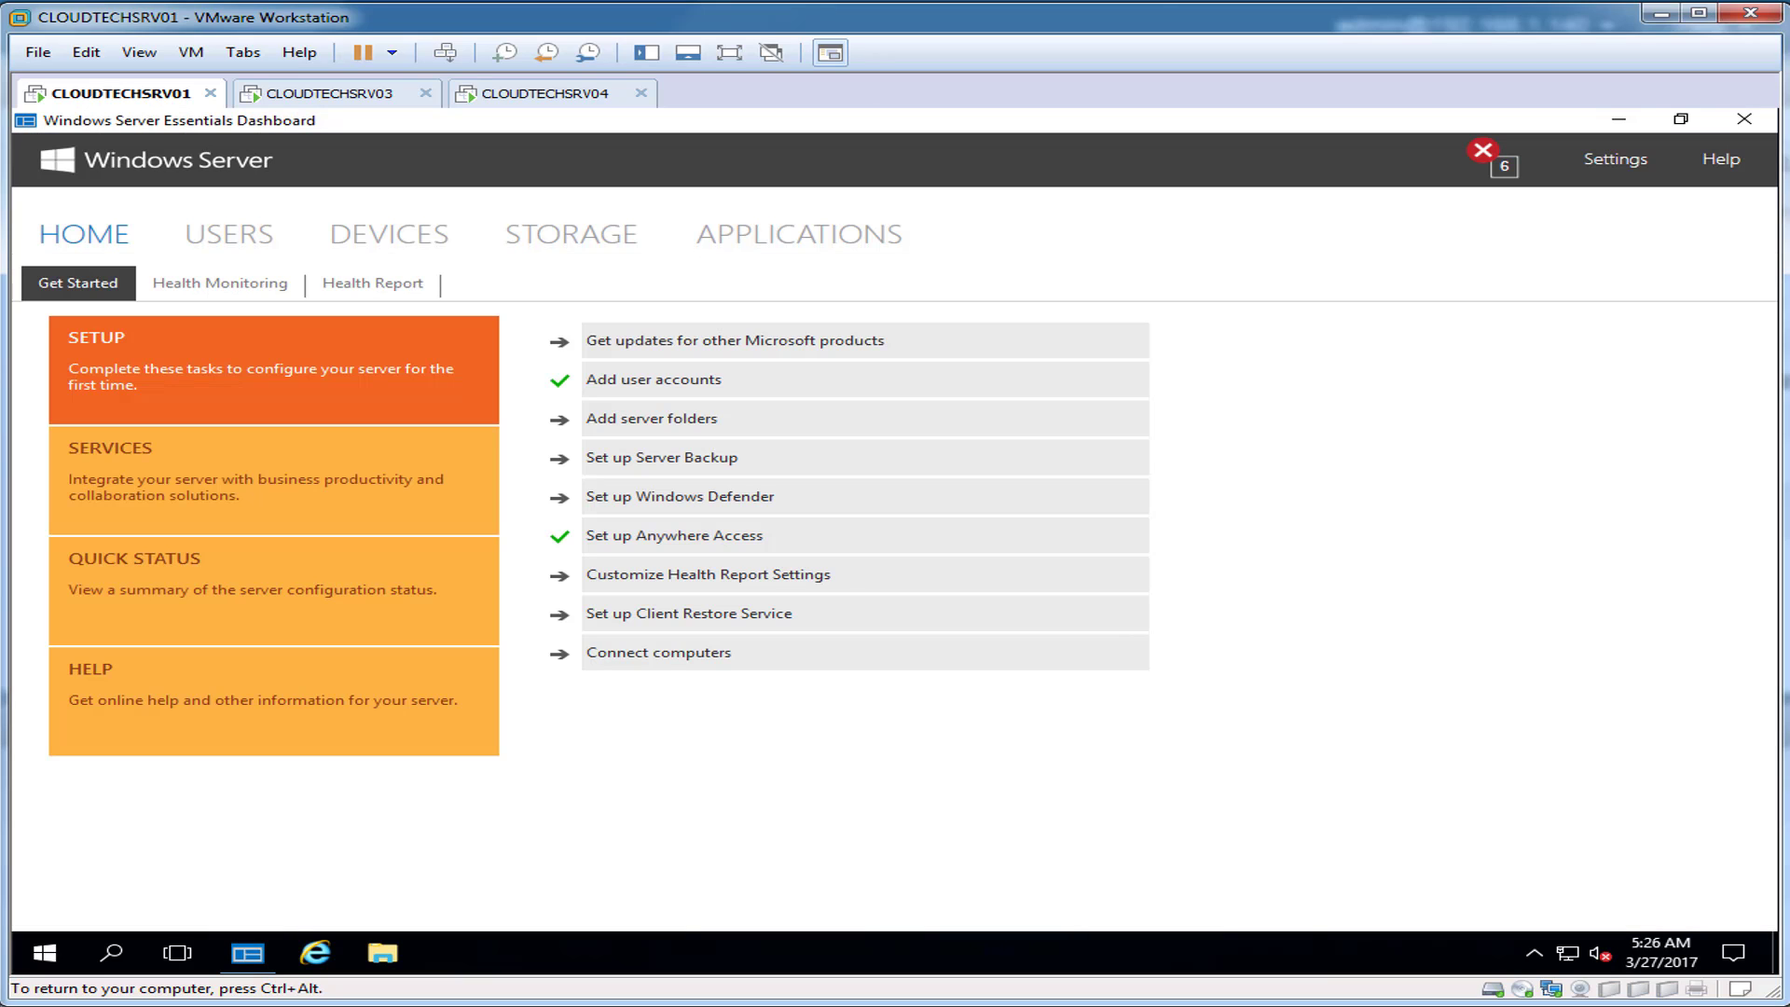
{"action": "left_click", "coordinate": [229, 234]}
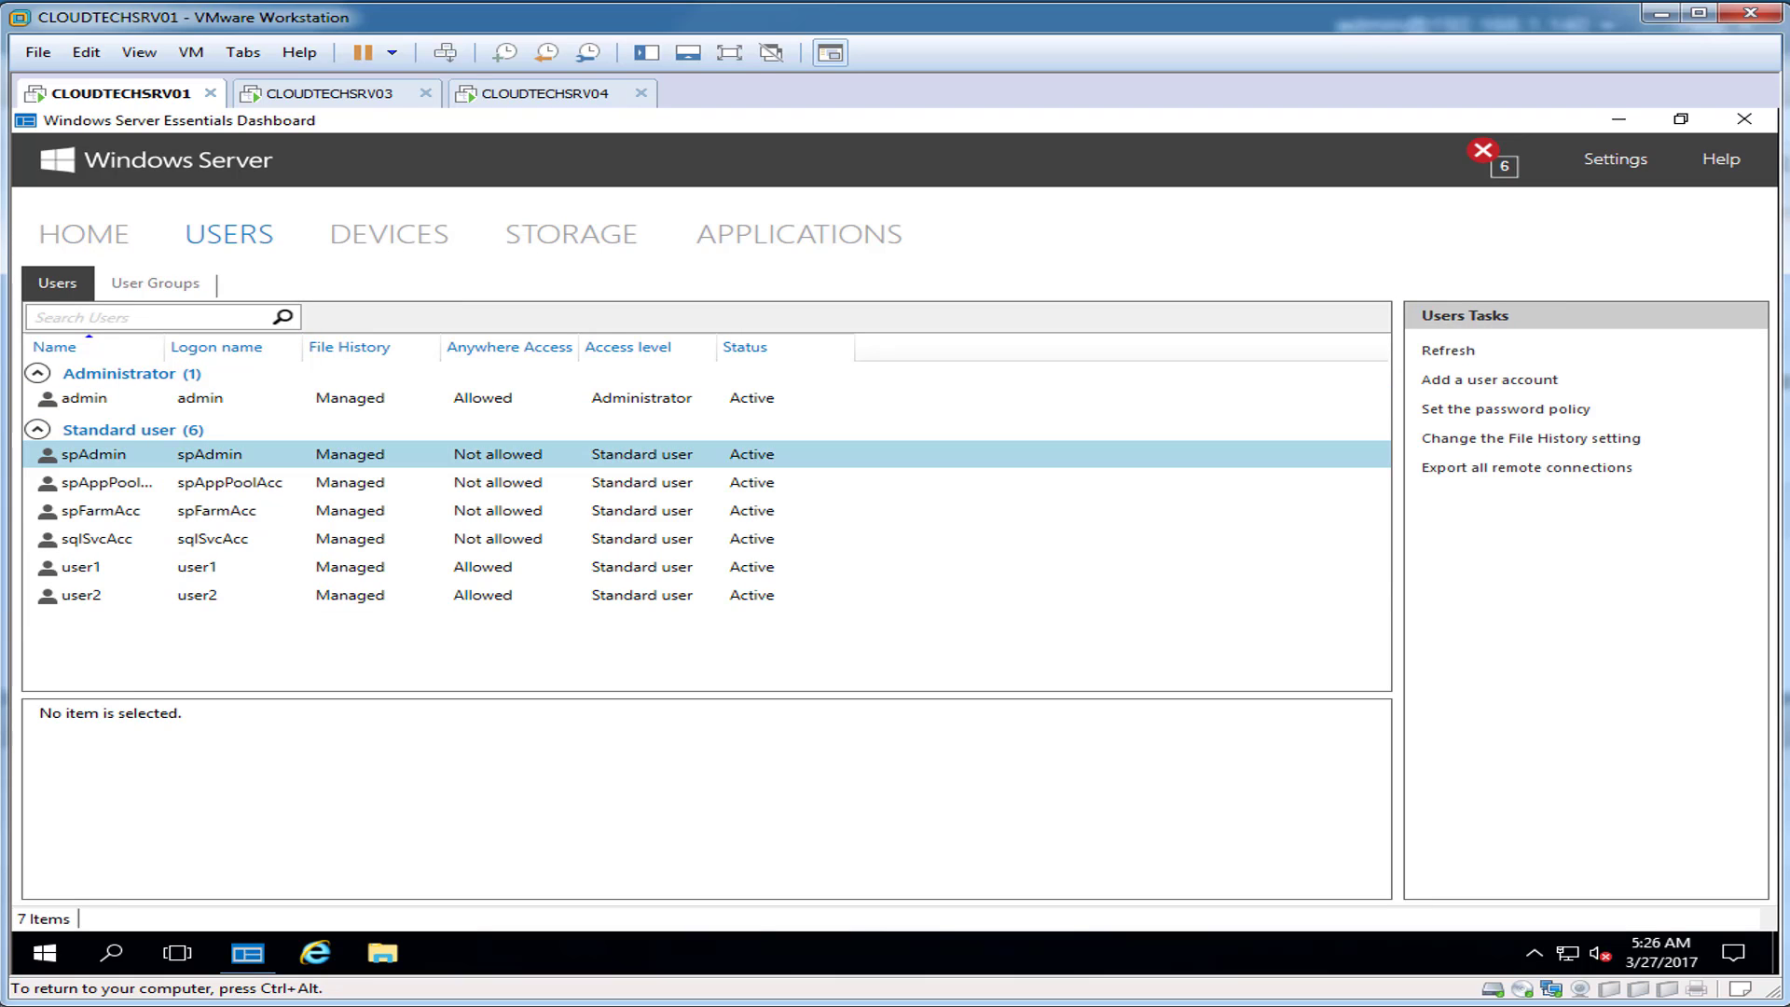
{"action": "left_click", "coordinate": [122, 455]}
{"action": "right_click", "coordinate": [122, 455]}
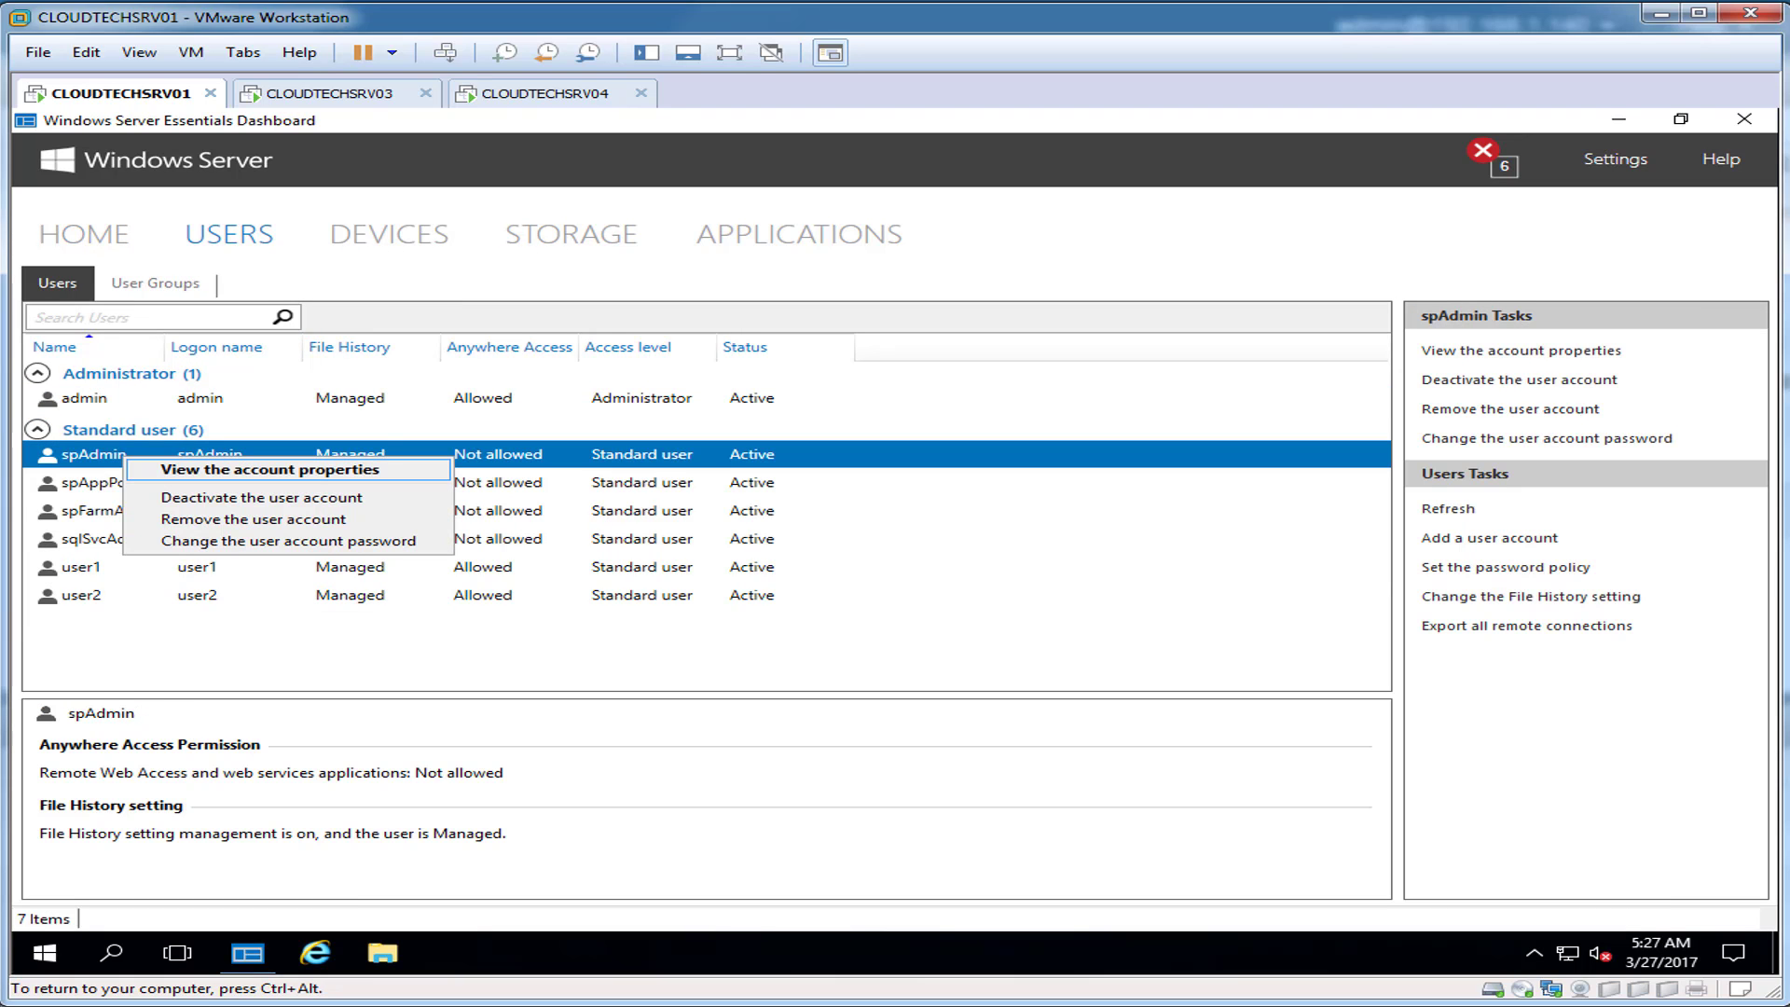
{"action": "left_click", "coordinate": [270, 472]}
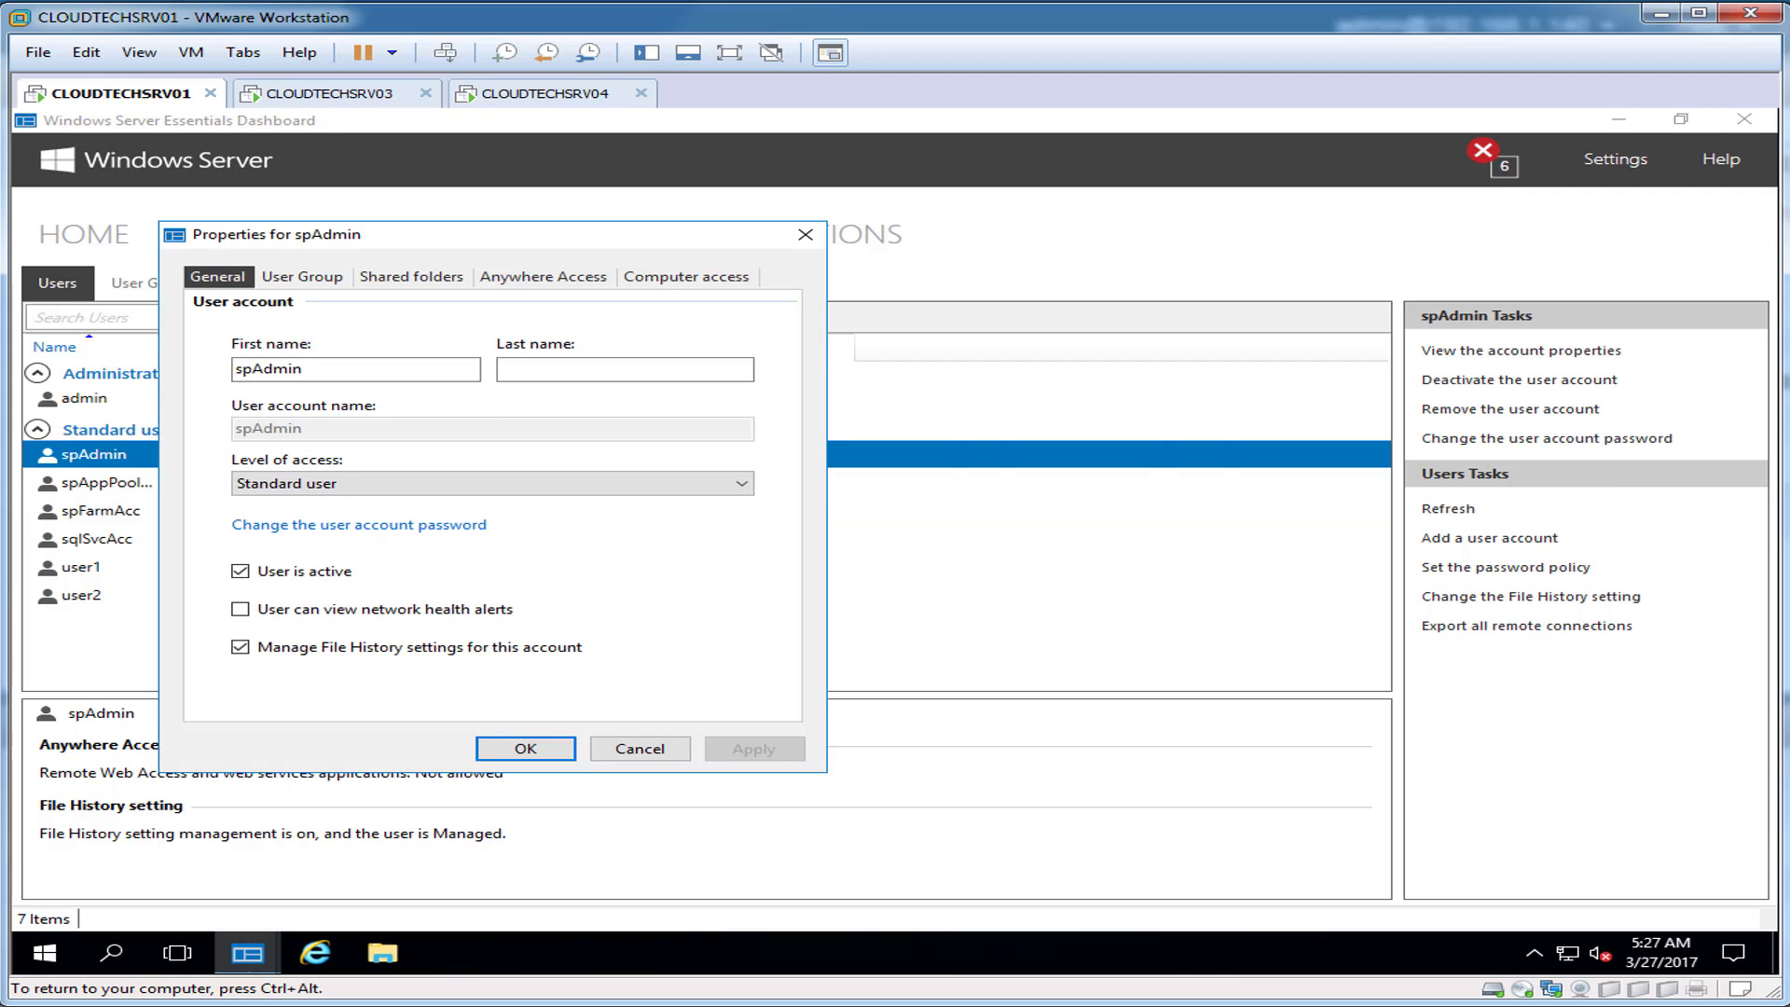
{"action": "left_click_drag", "start_coordinate": [532, 234], "coordinate": [917, 201]}
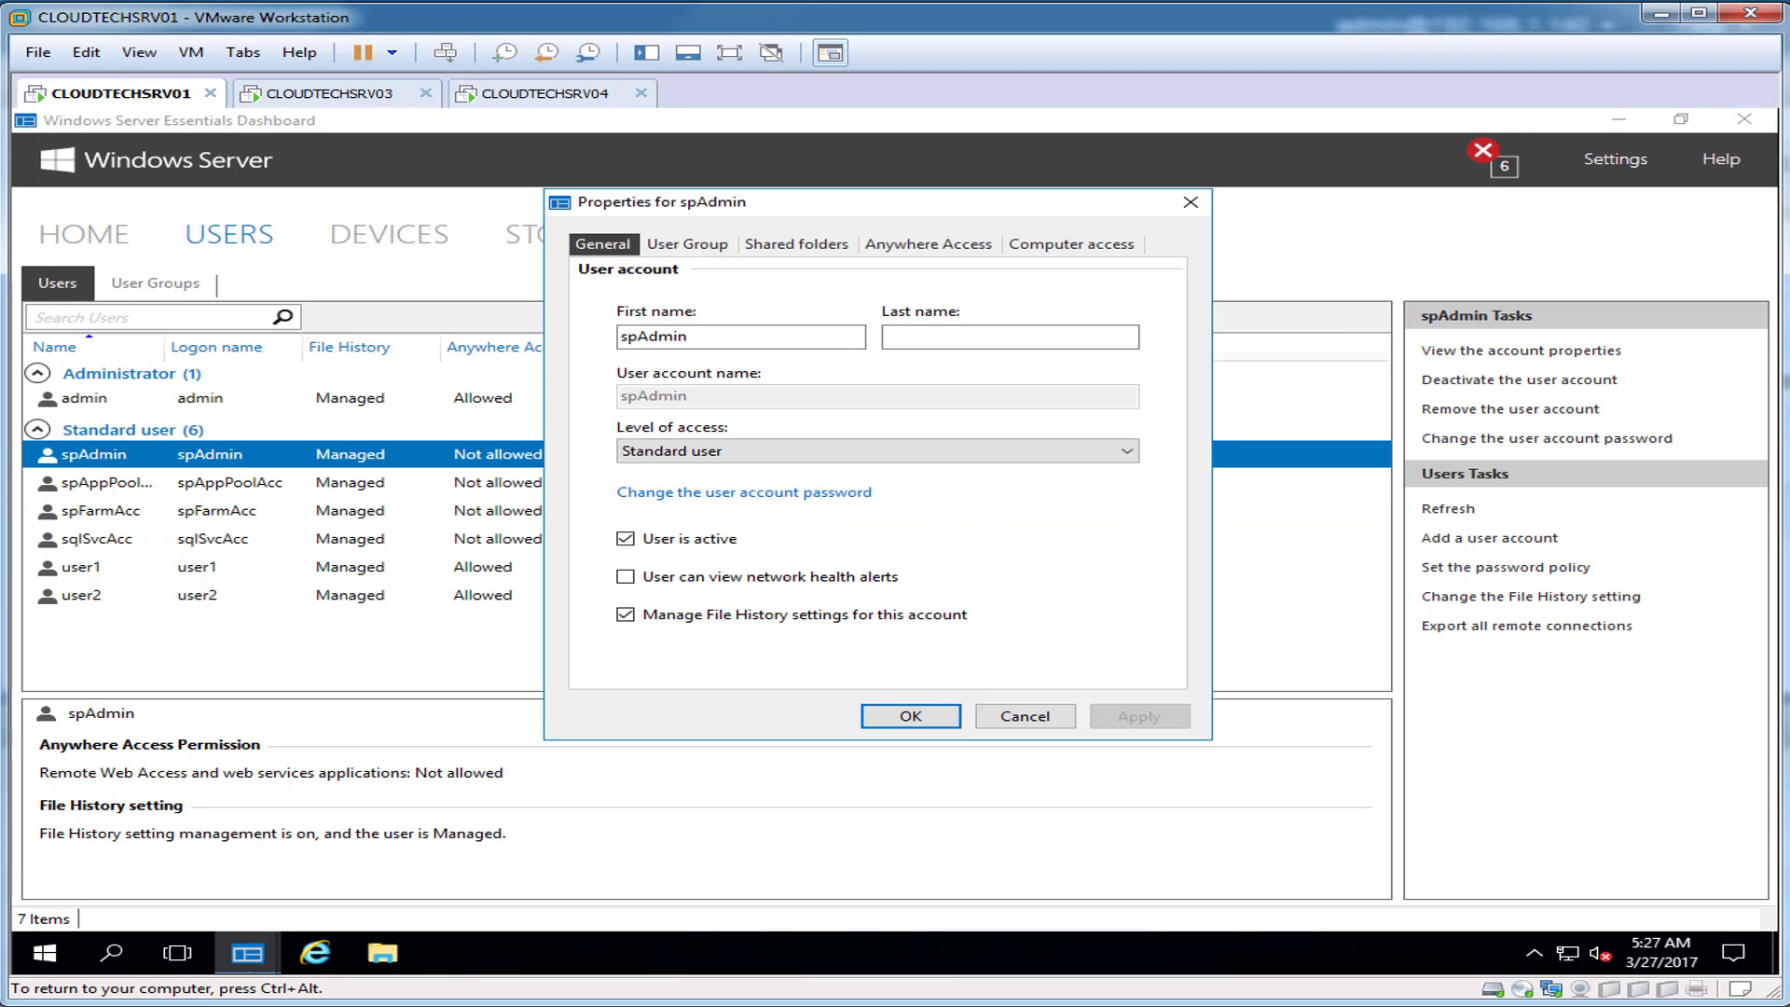
Step: Grant spAdmin Remote Web Access and access to CLOUDTECHSRV04, apply, and close the Dashboard
{"action": "left_click", "coordinate": [928, 243]}
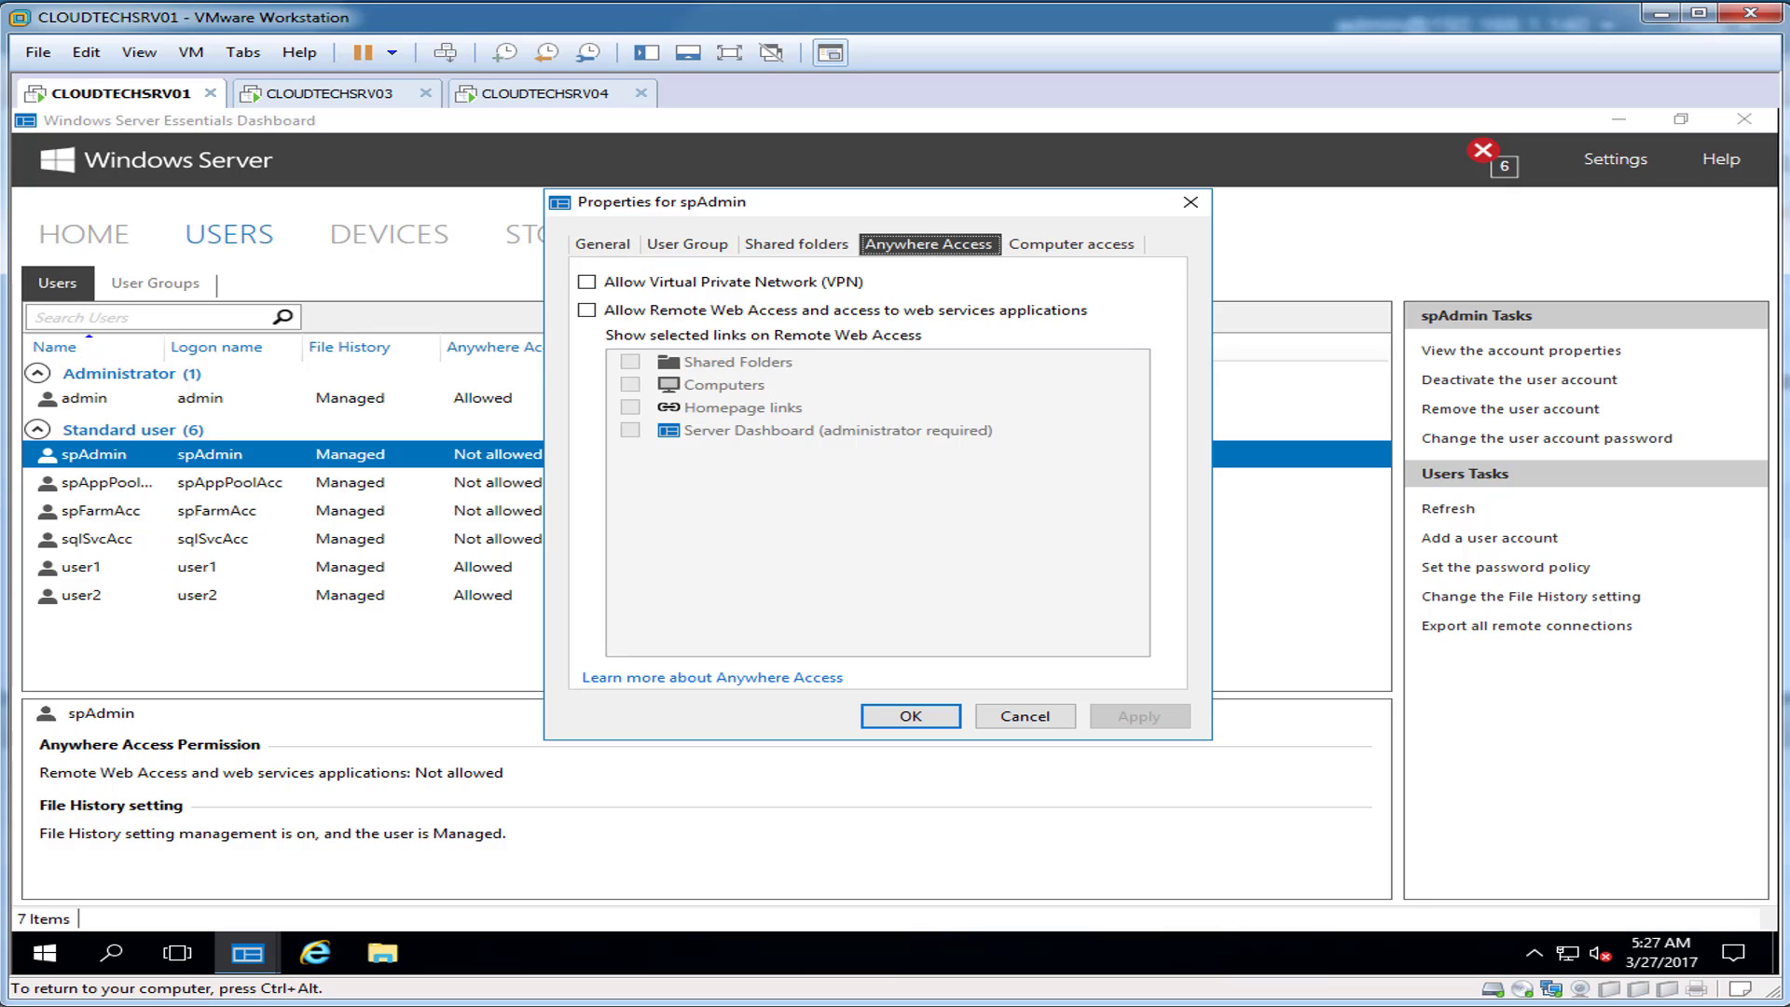
{"action": "left_click", "coordinate": [586, 310]}
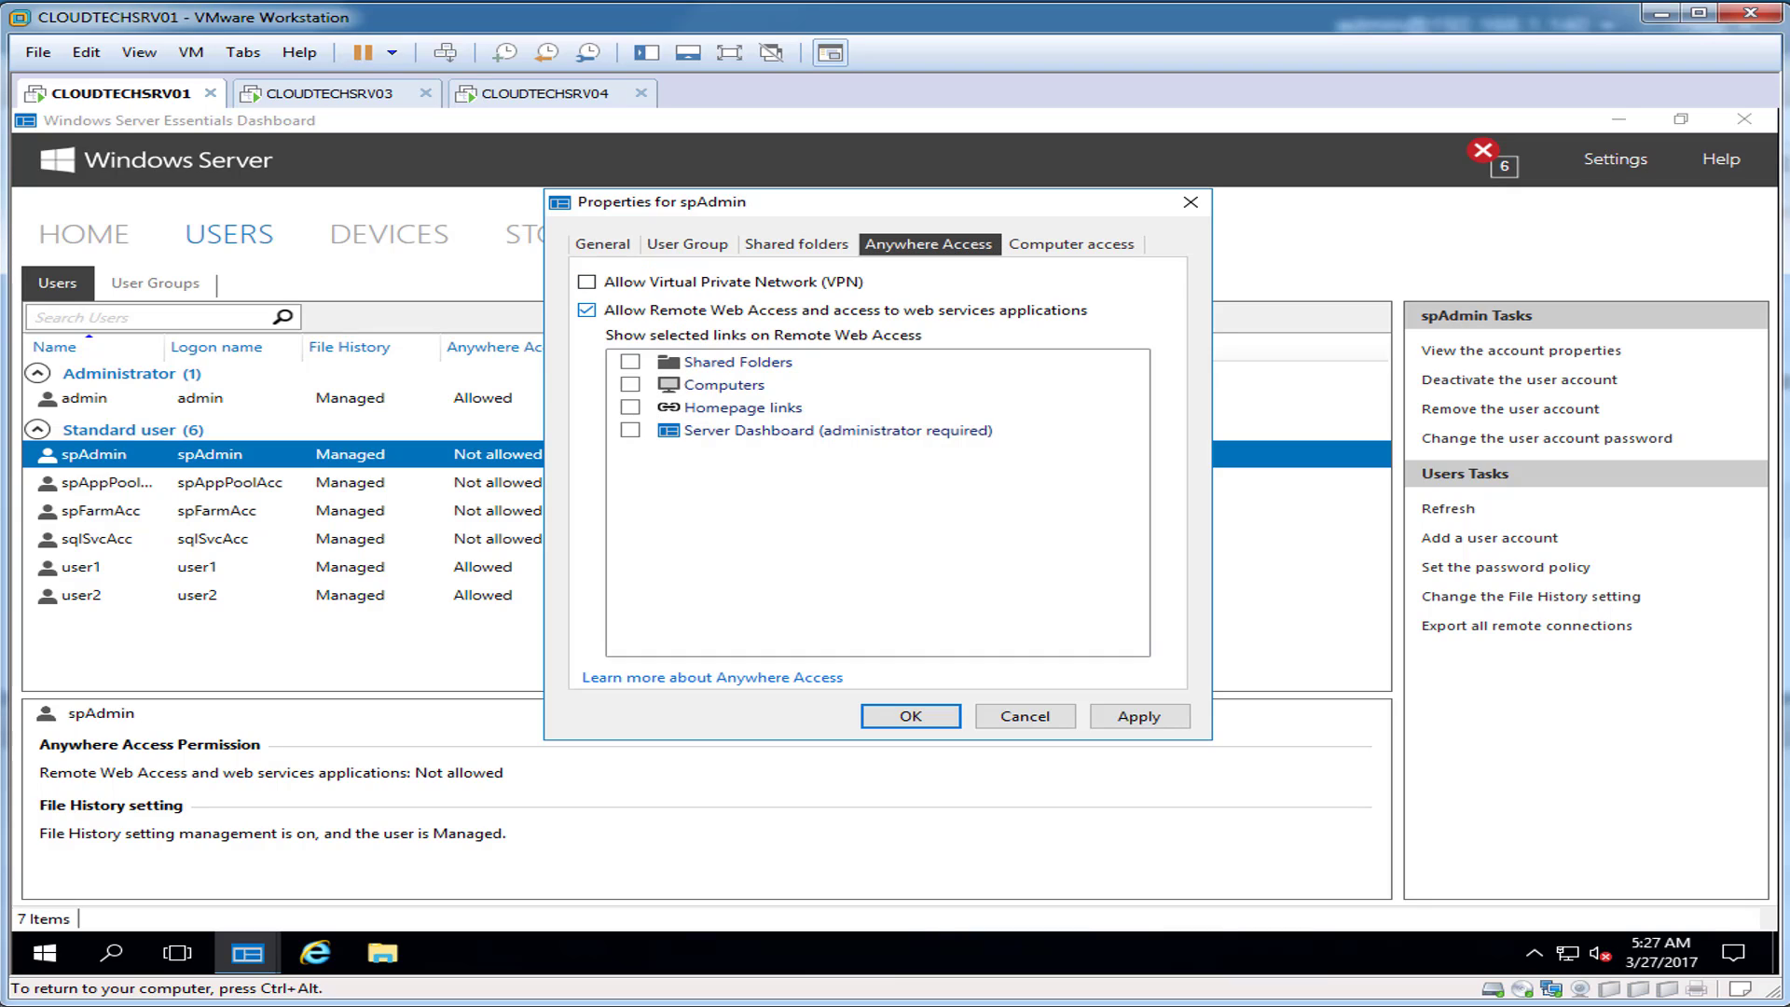
{"action": "left_click", "coordinate": [630, 384]}
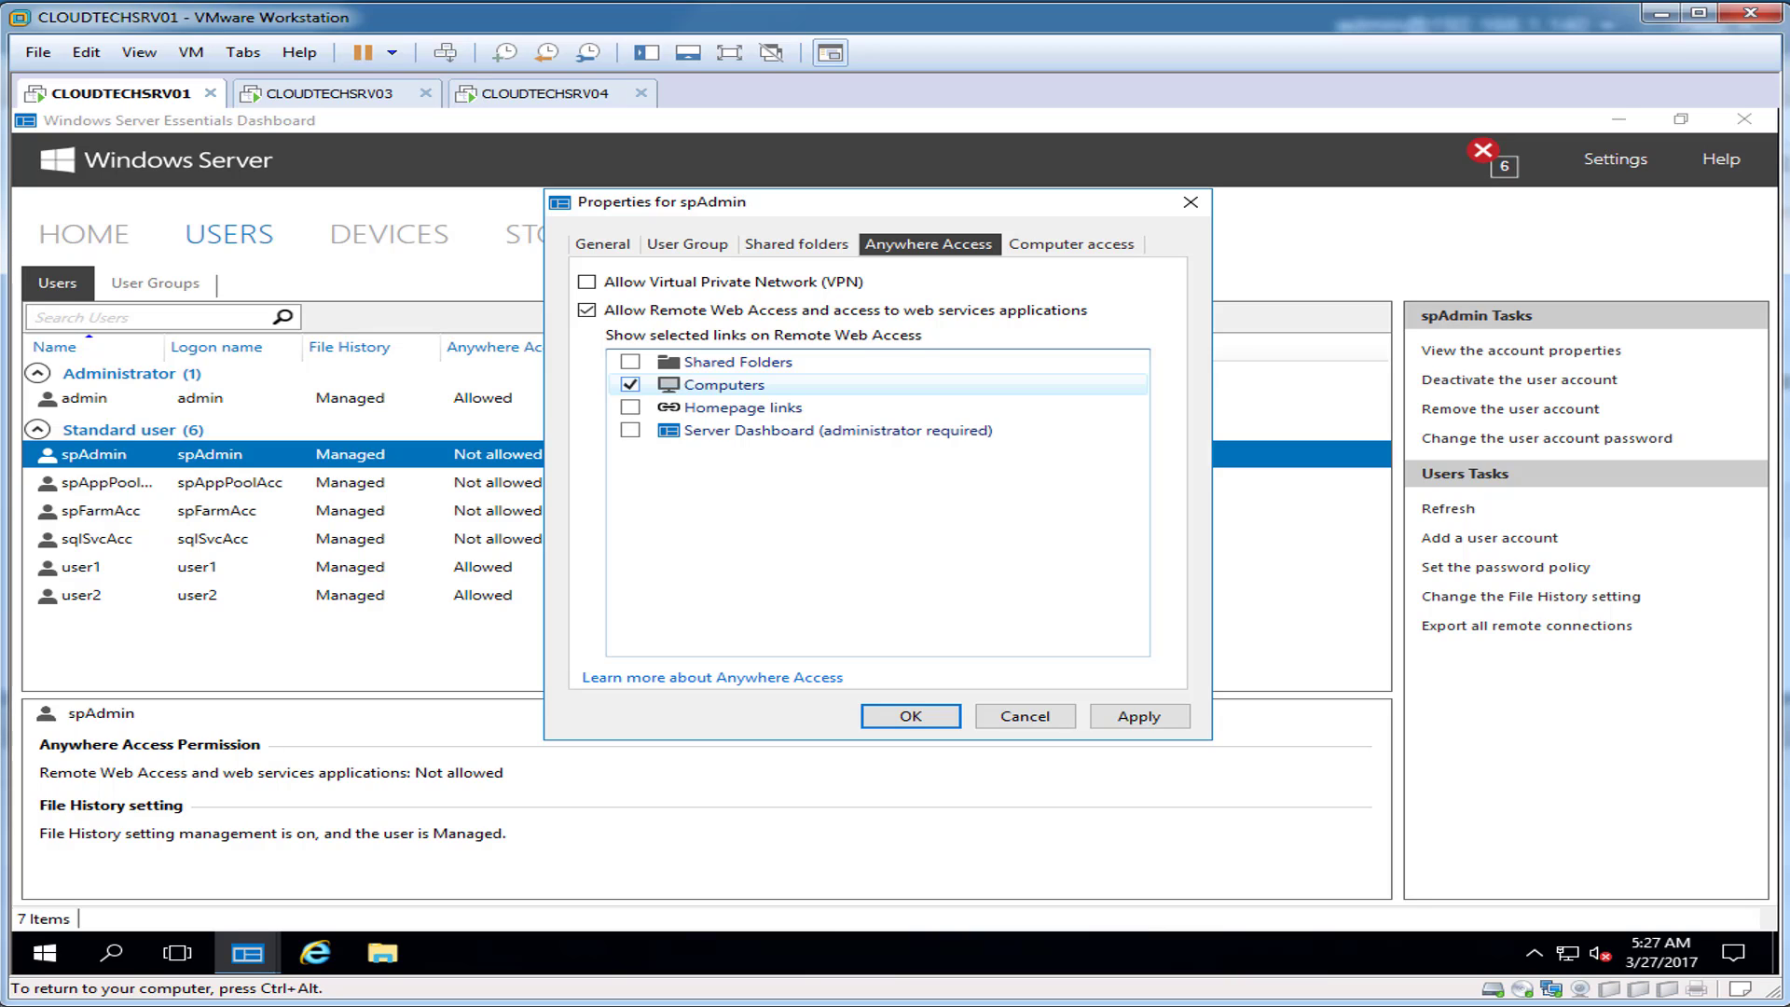
{"action": "left_click", "coordinate": [1071, 243]}
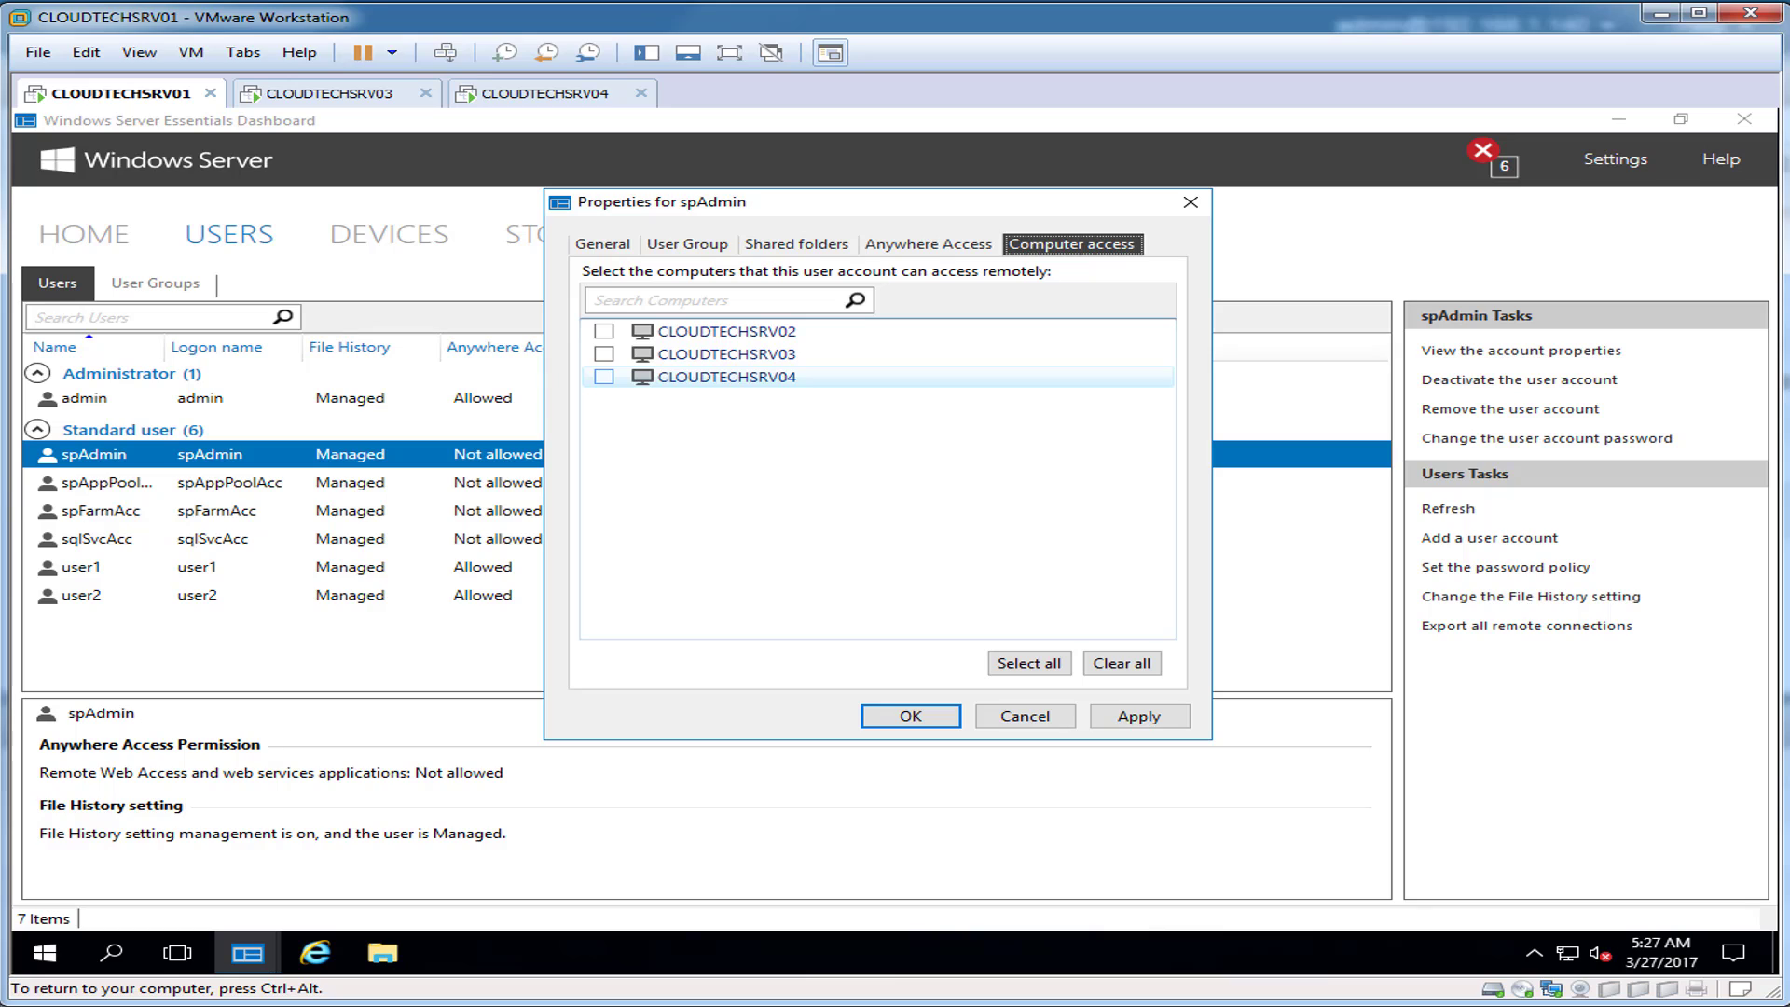
{"action": "left_click", "coordinate": [604, 376]}
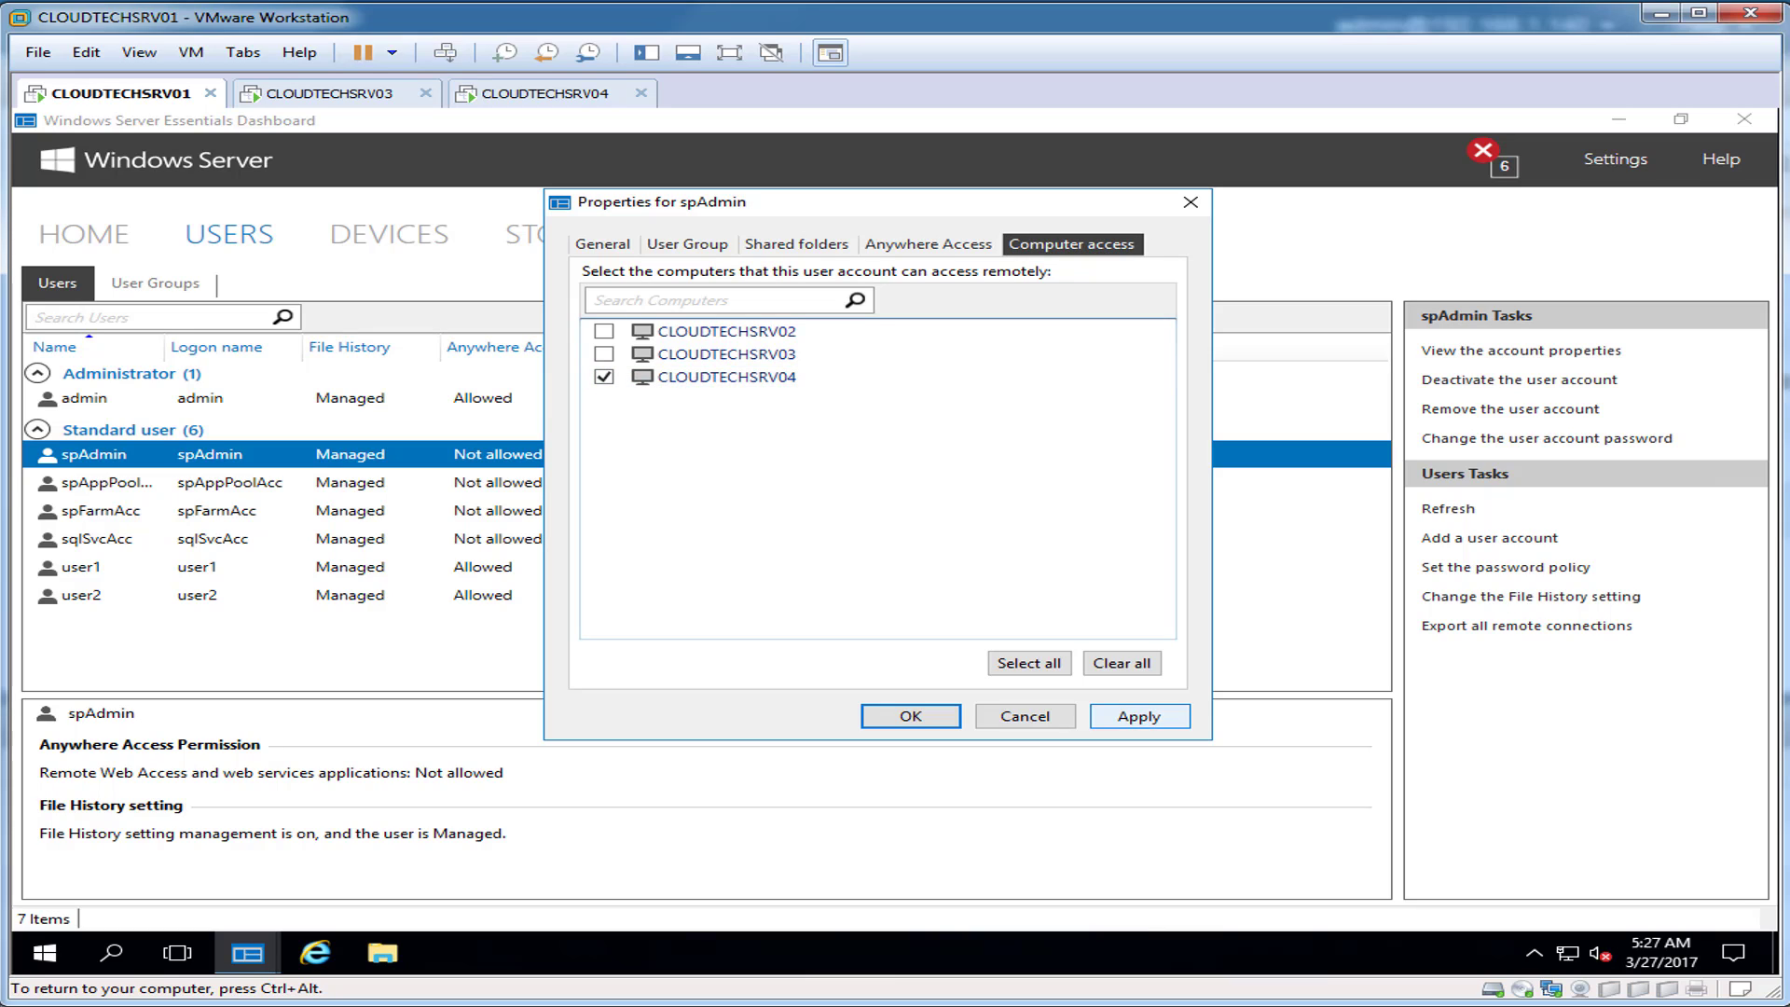
{"action": "left_click", "coordinate": [1139, 716]}
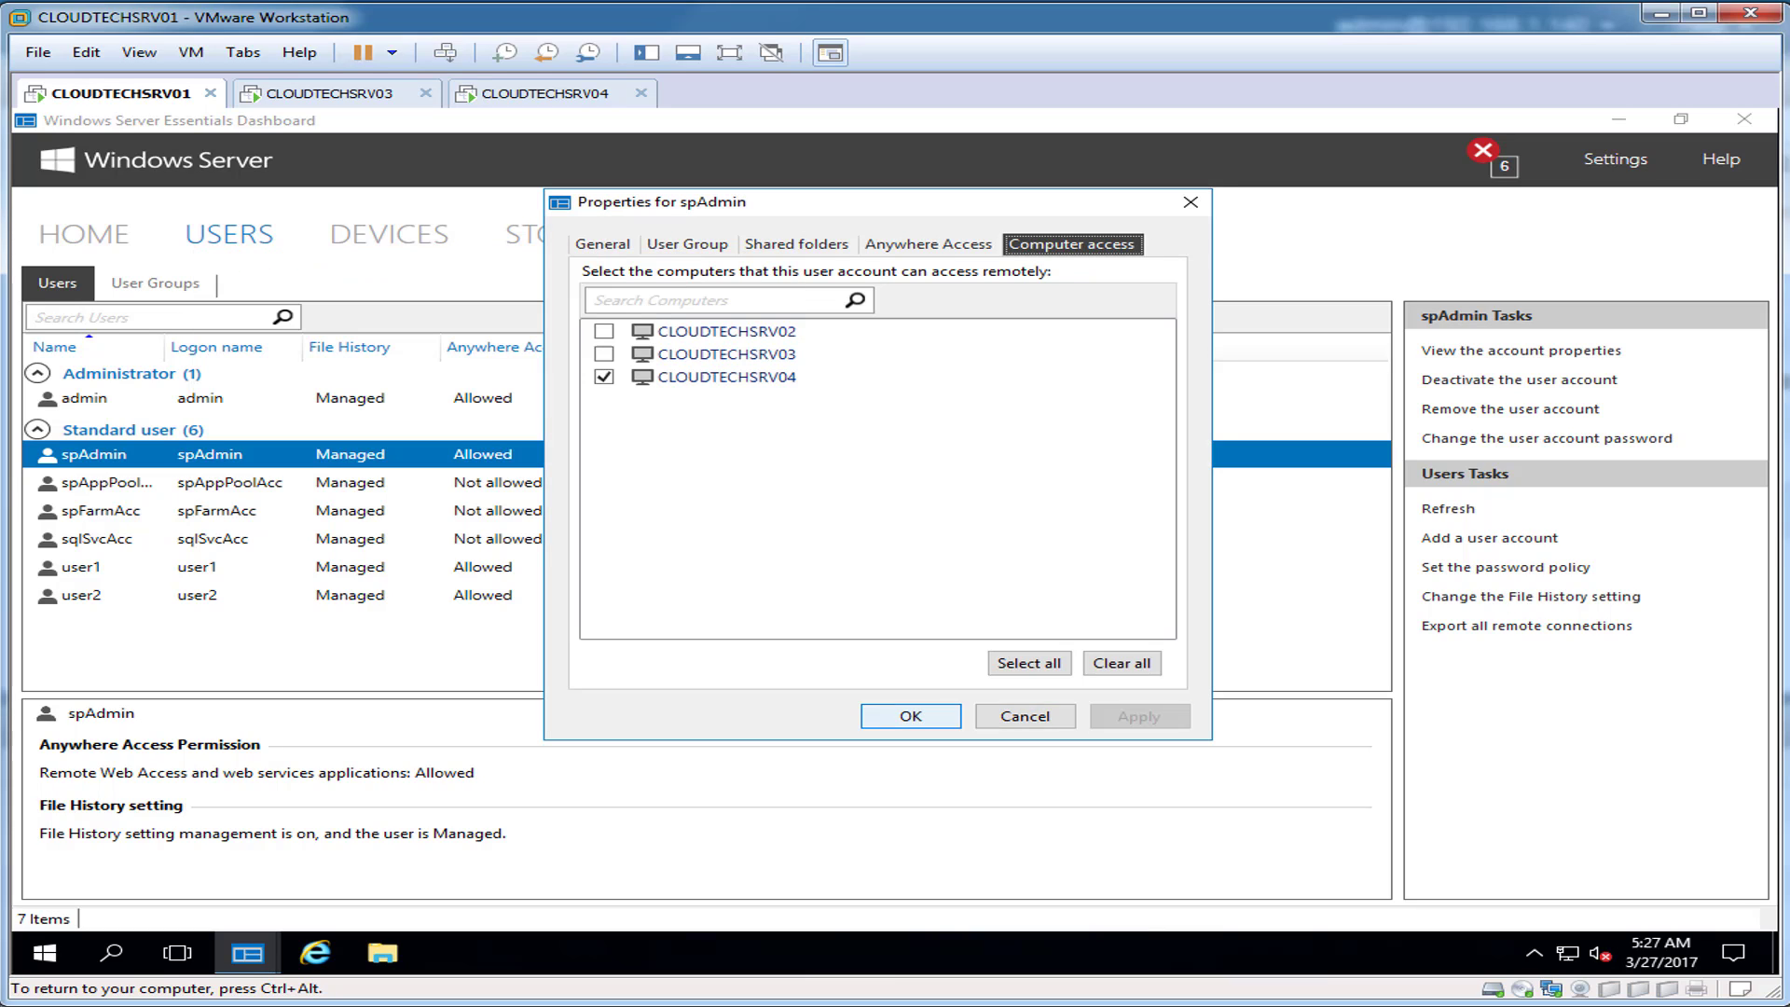
{"action": "left_click", "coordinate": [910, 716]}
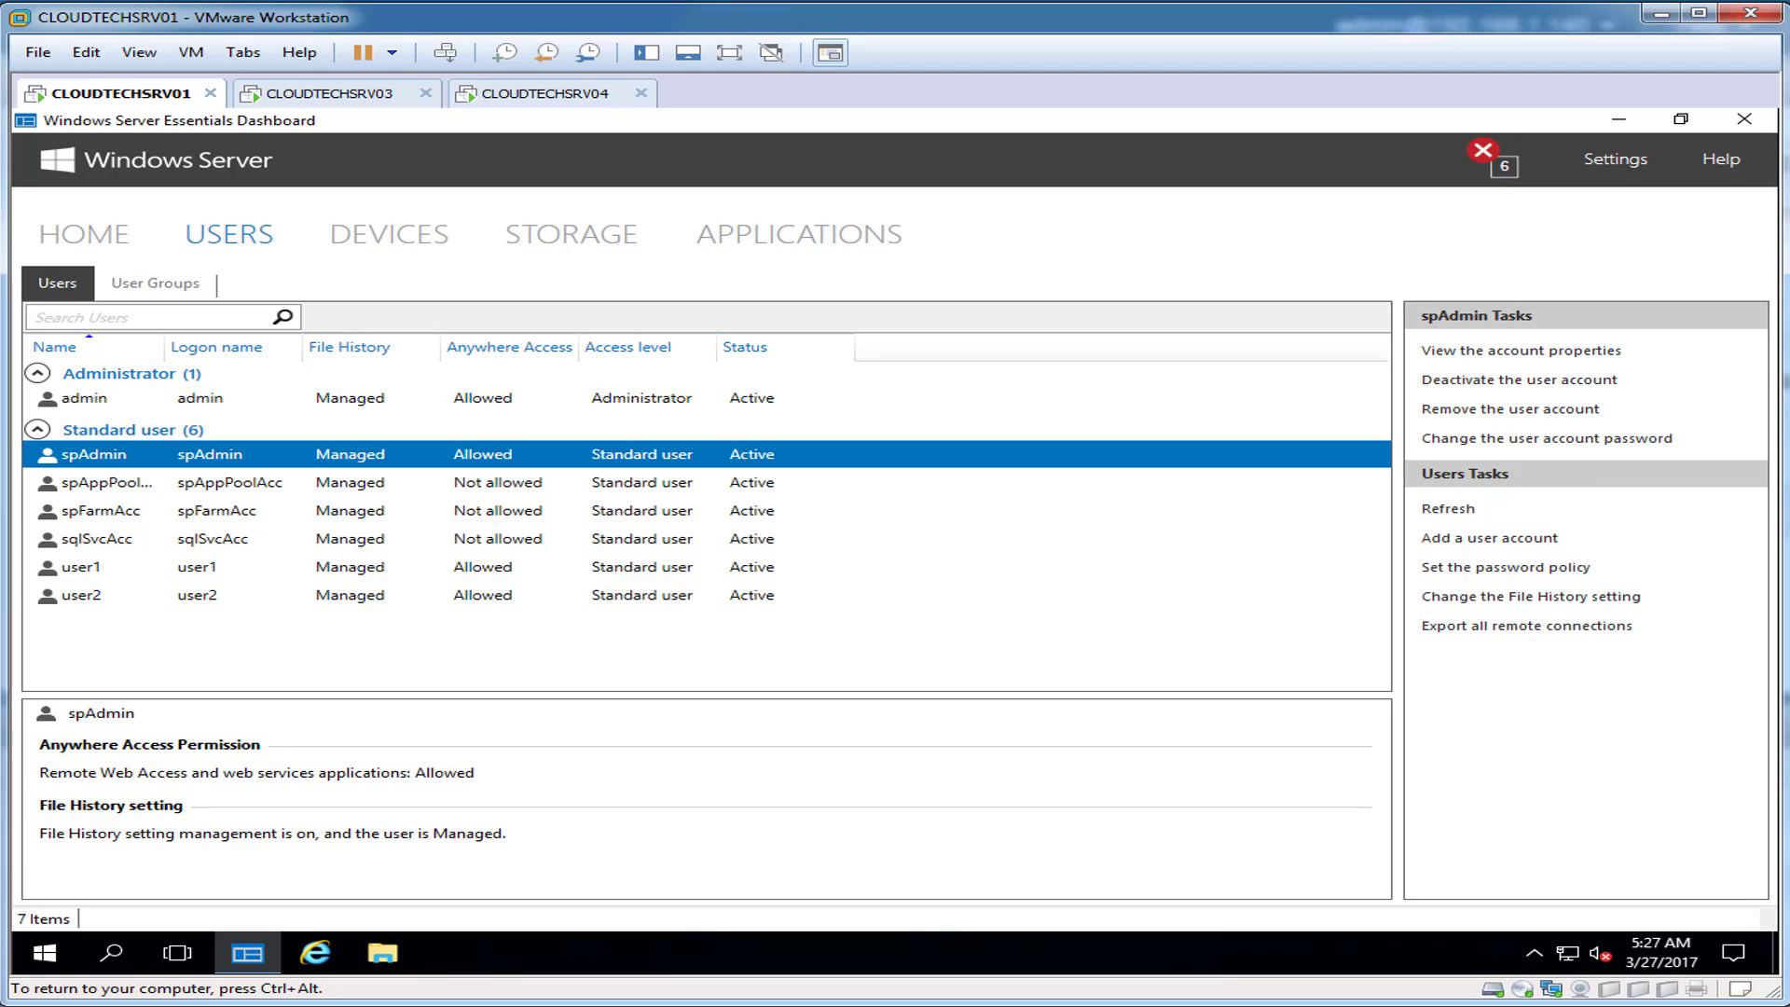
{"action": "left_click", "coordinate": [1744, 118]}
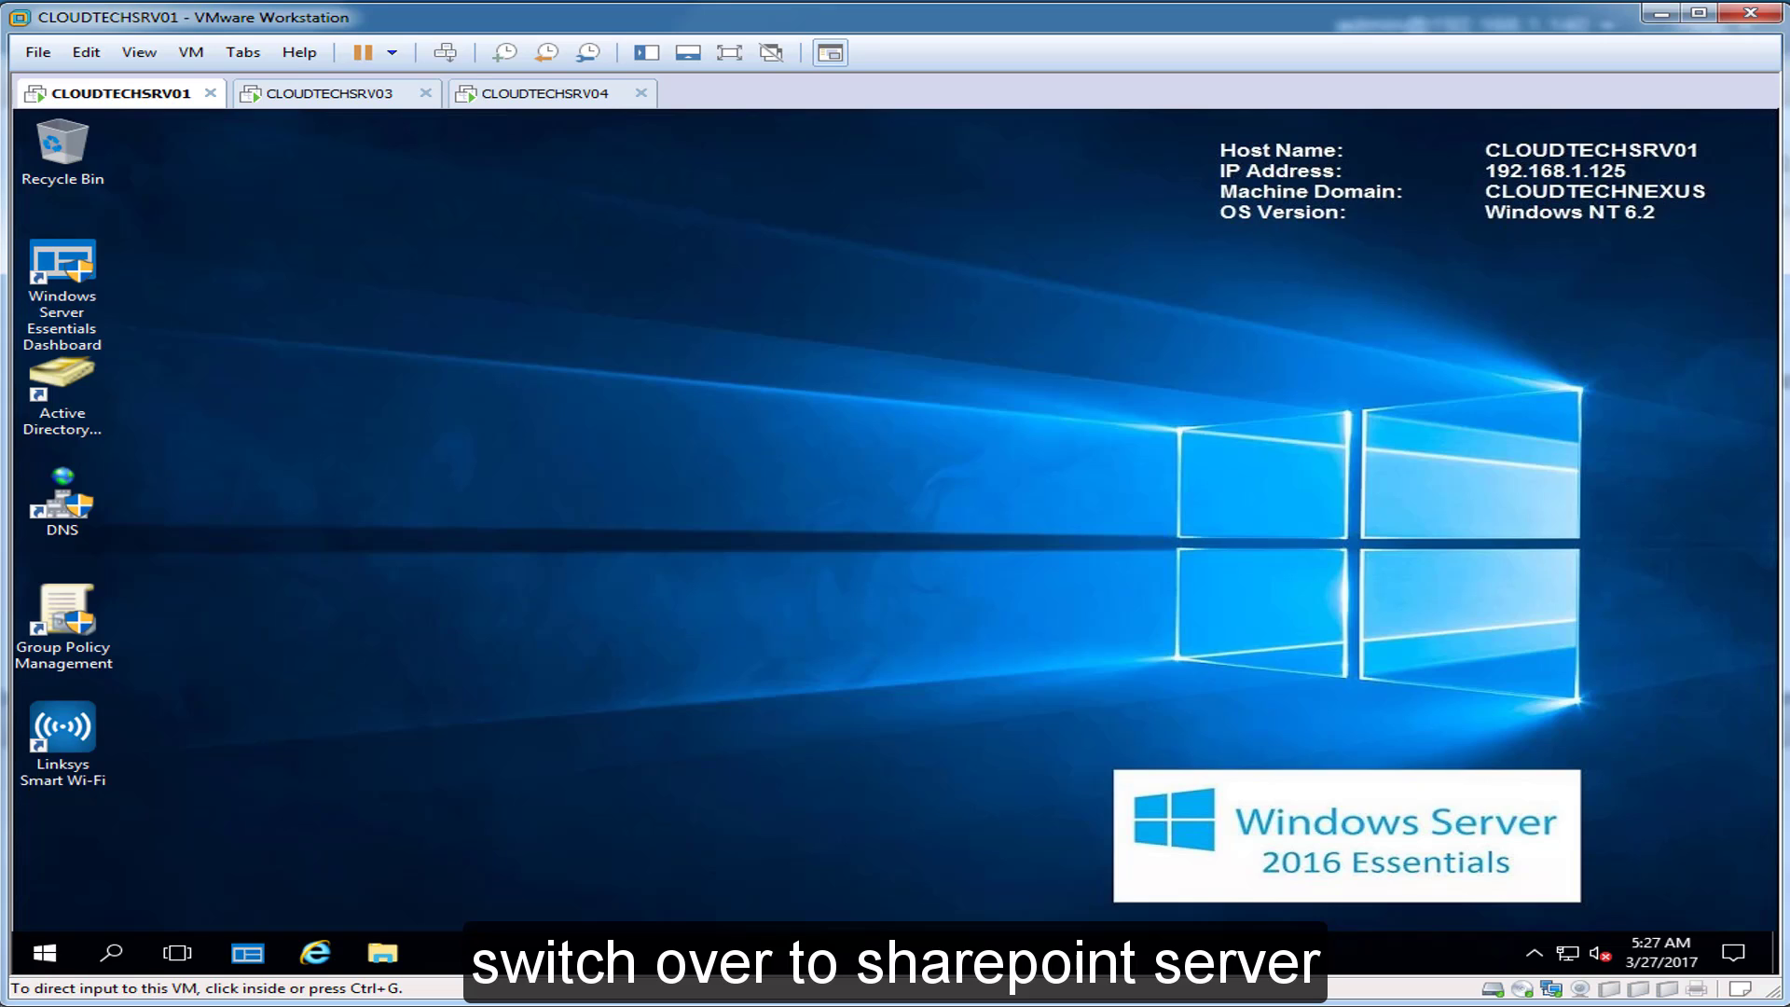
Step: On CLOUDTECHSRV04, open Security in a new tab and reach Site Settings > Site collection administrators
{"action": "left_click", "coordinate": [545, 94]}
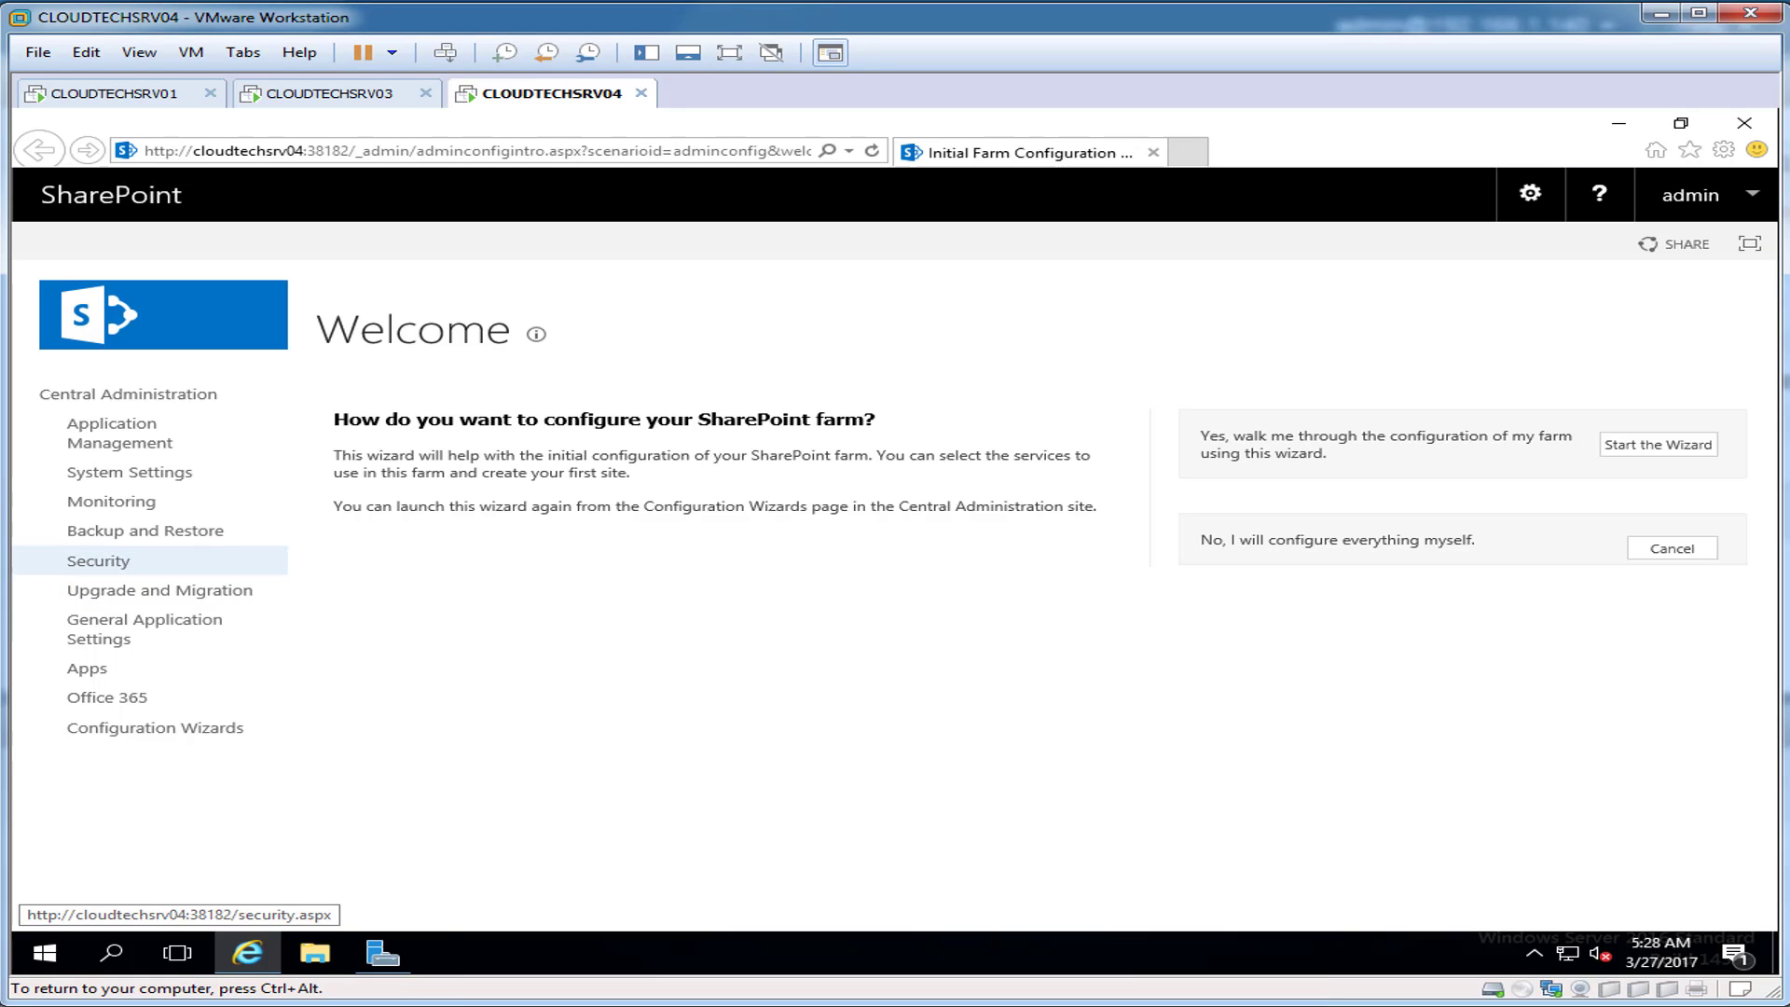
{"action": "right_click", "coordinate": [94, 560]}
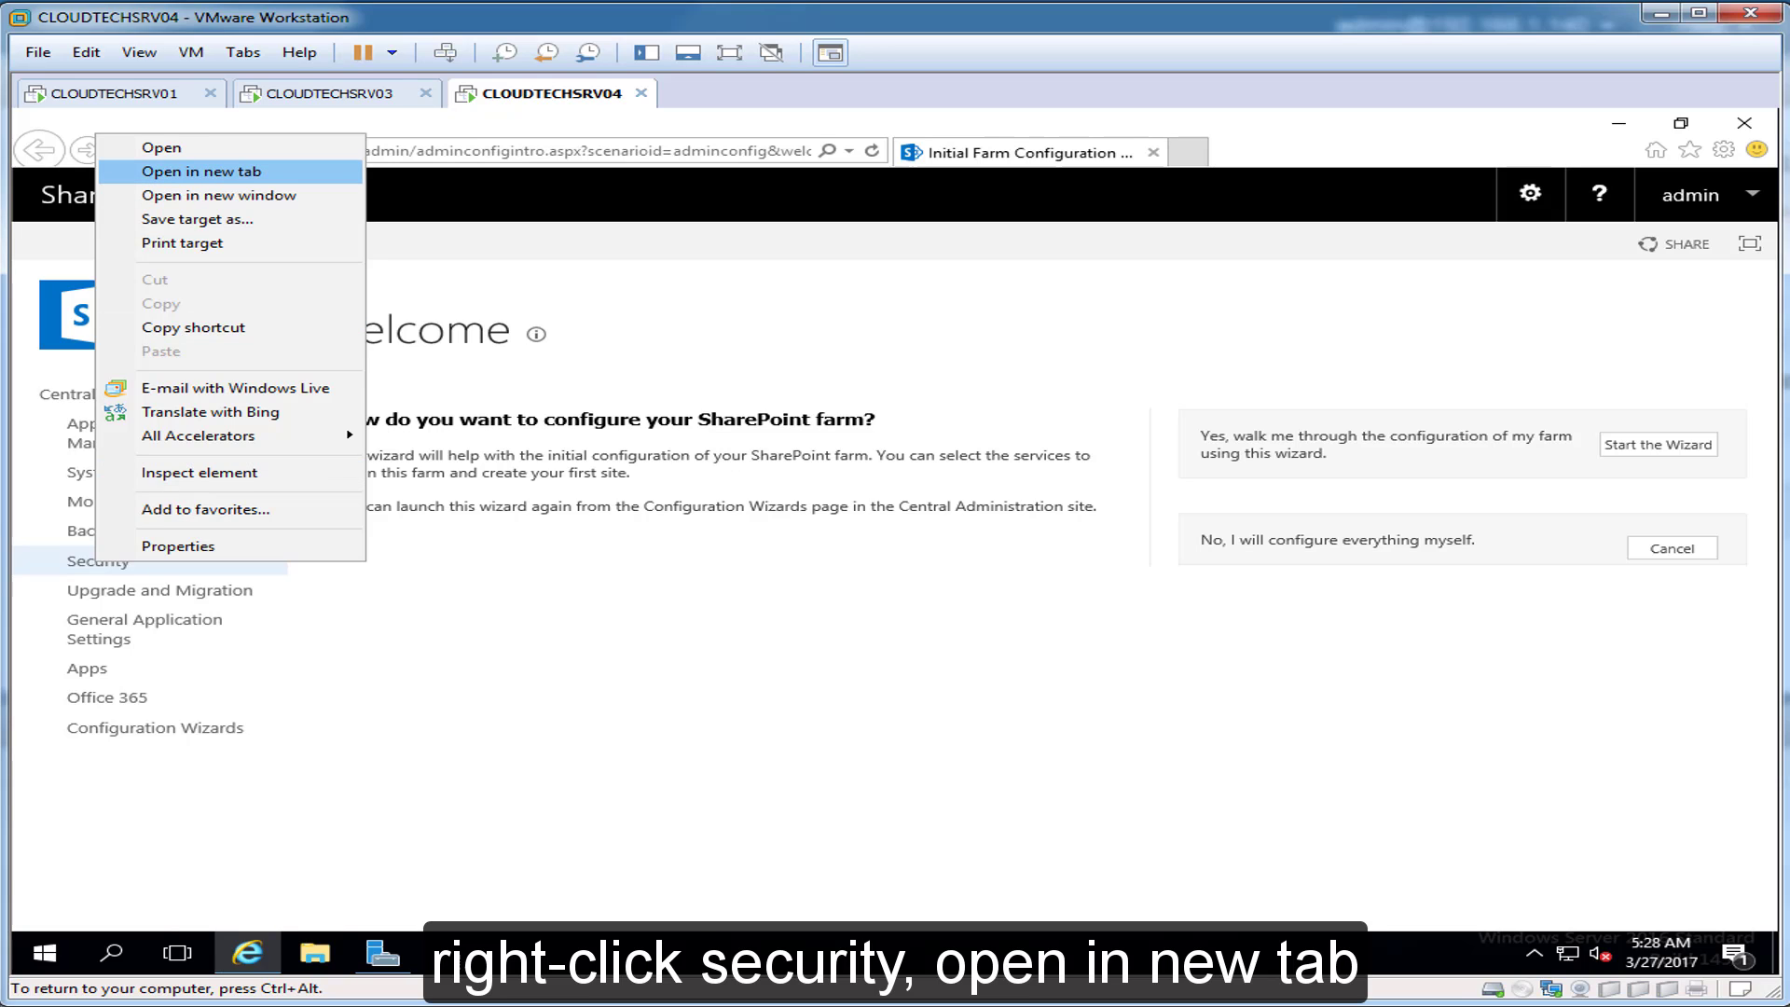
{"action": "left_click", "coordinate": [201, 171]}
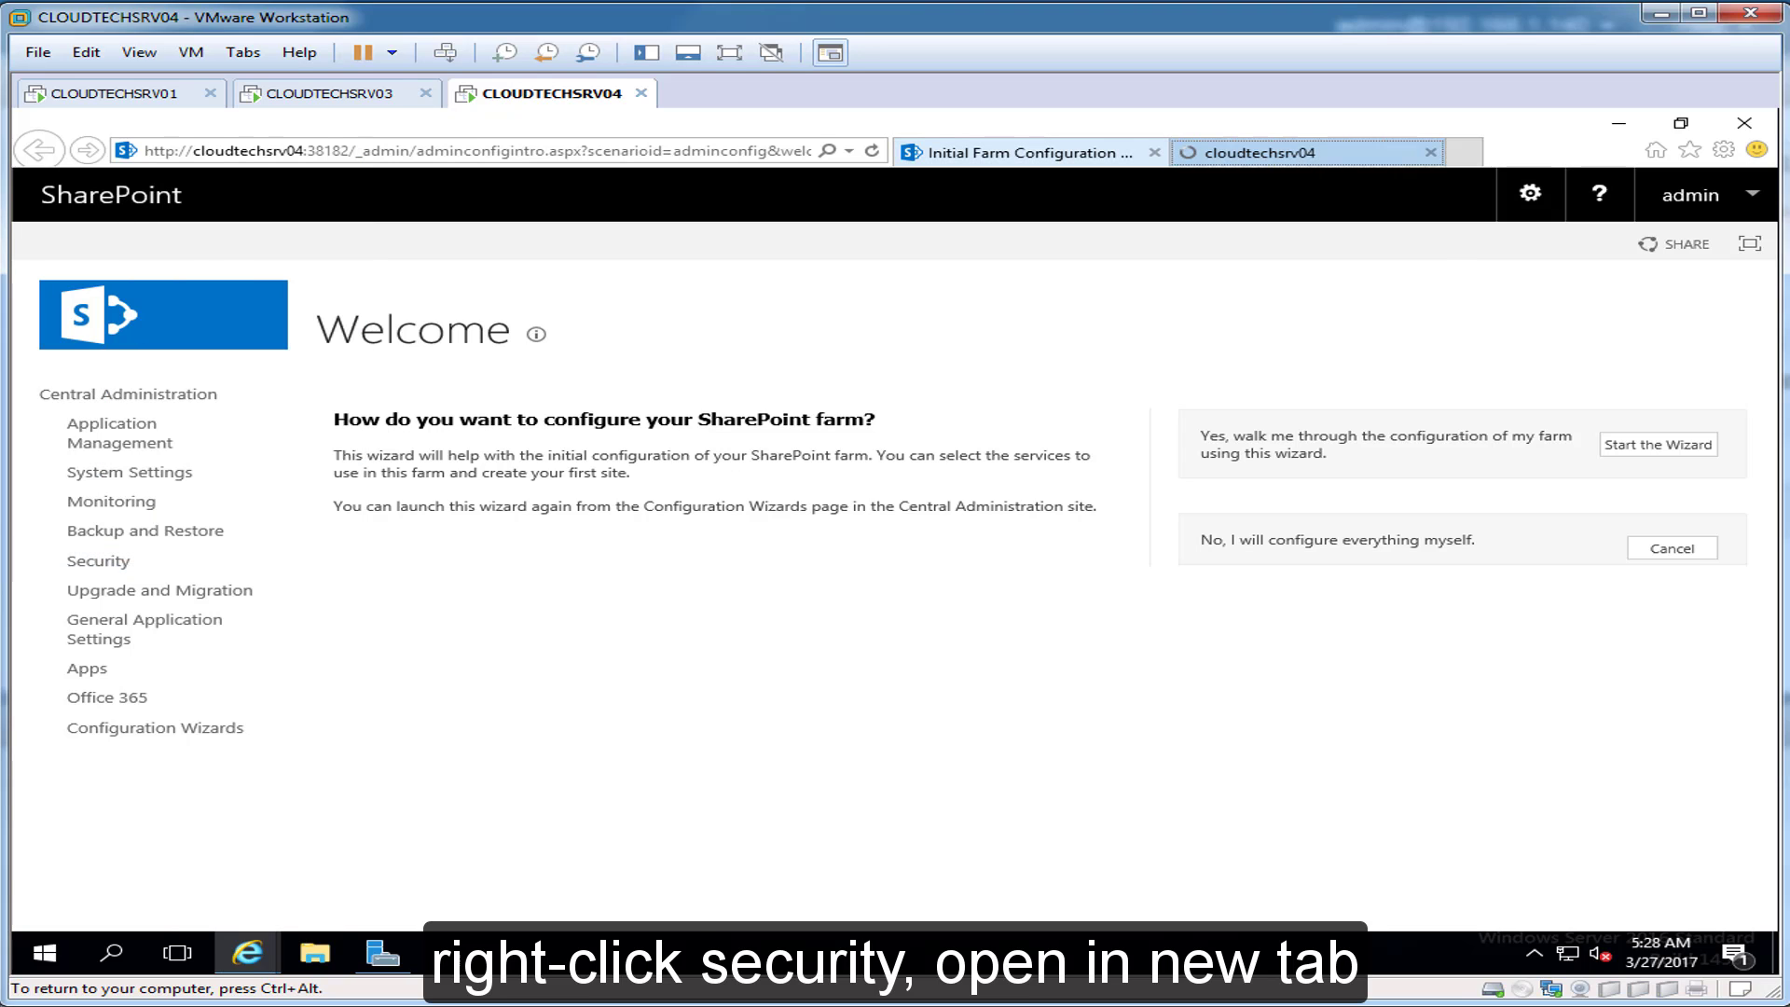
{"action": "left_click", "coordinate": [1258, 152]}
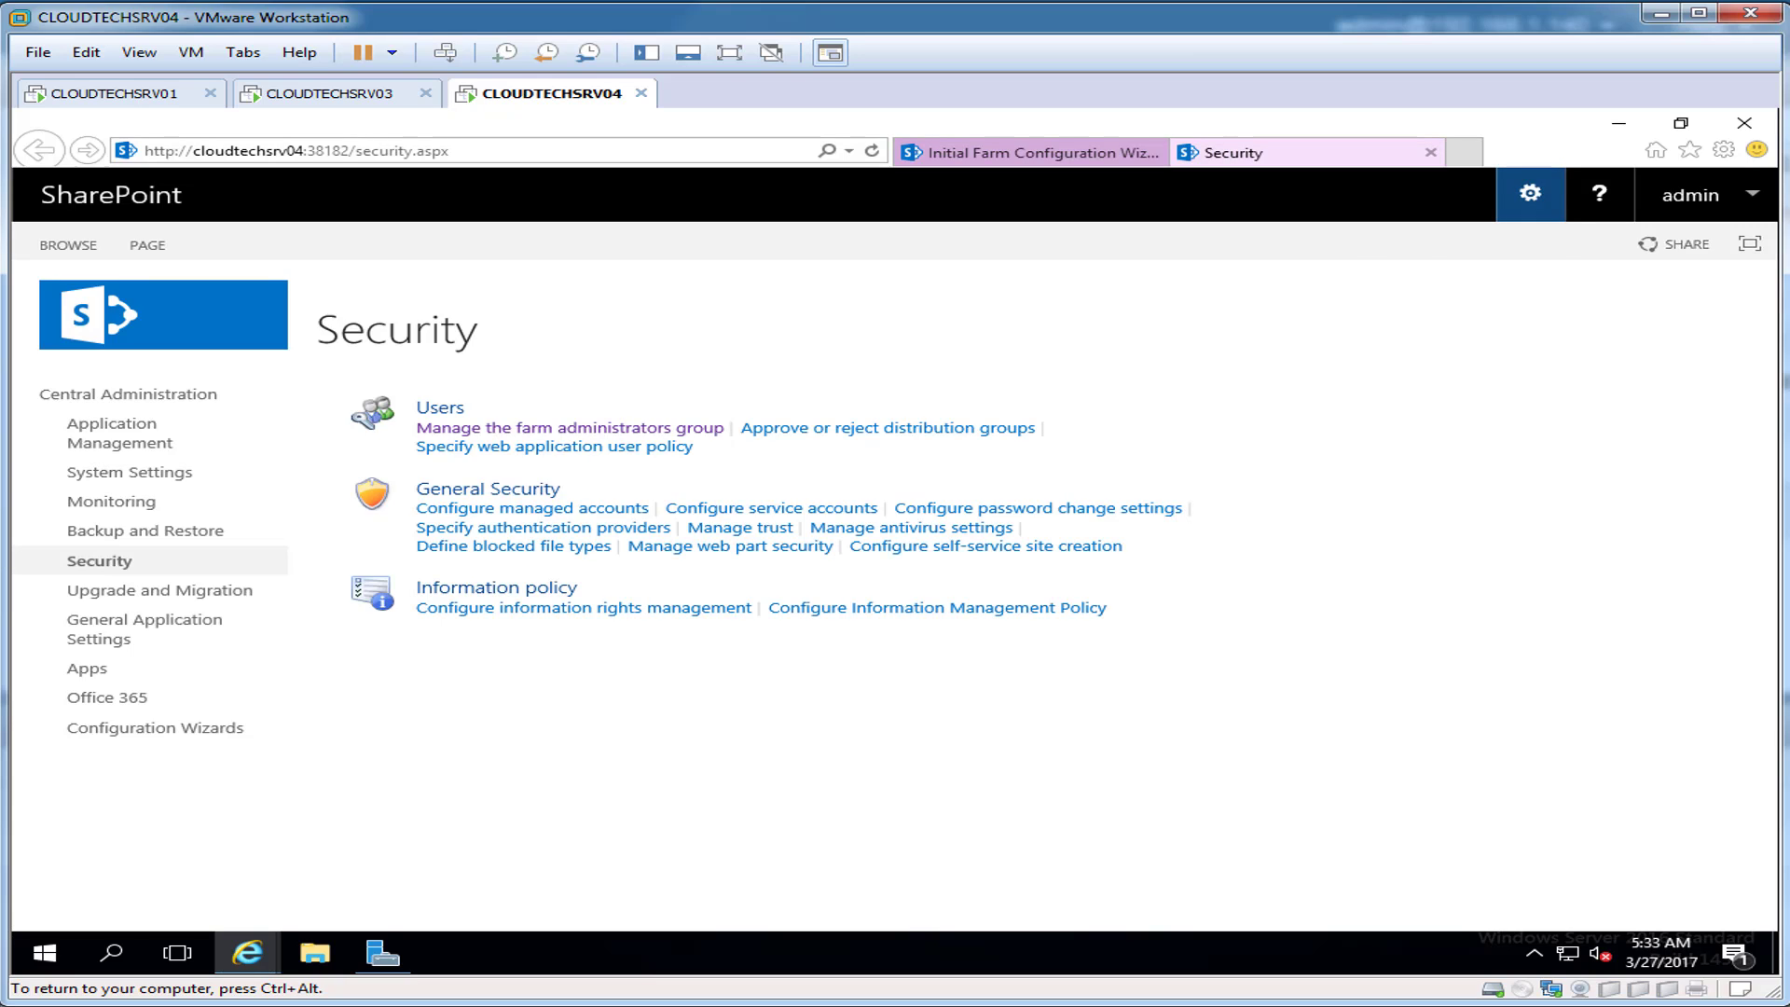
{"action": "left_click", "coordinate": [1531, 193]}
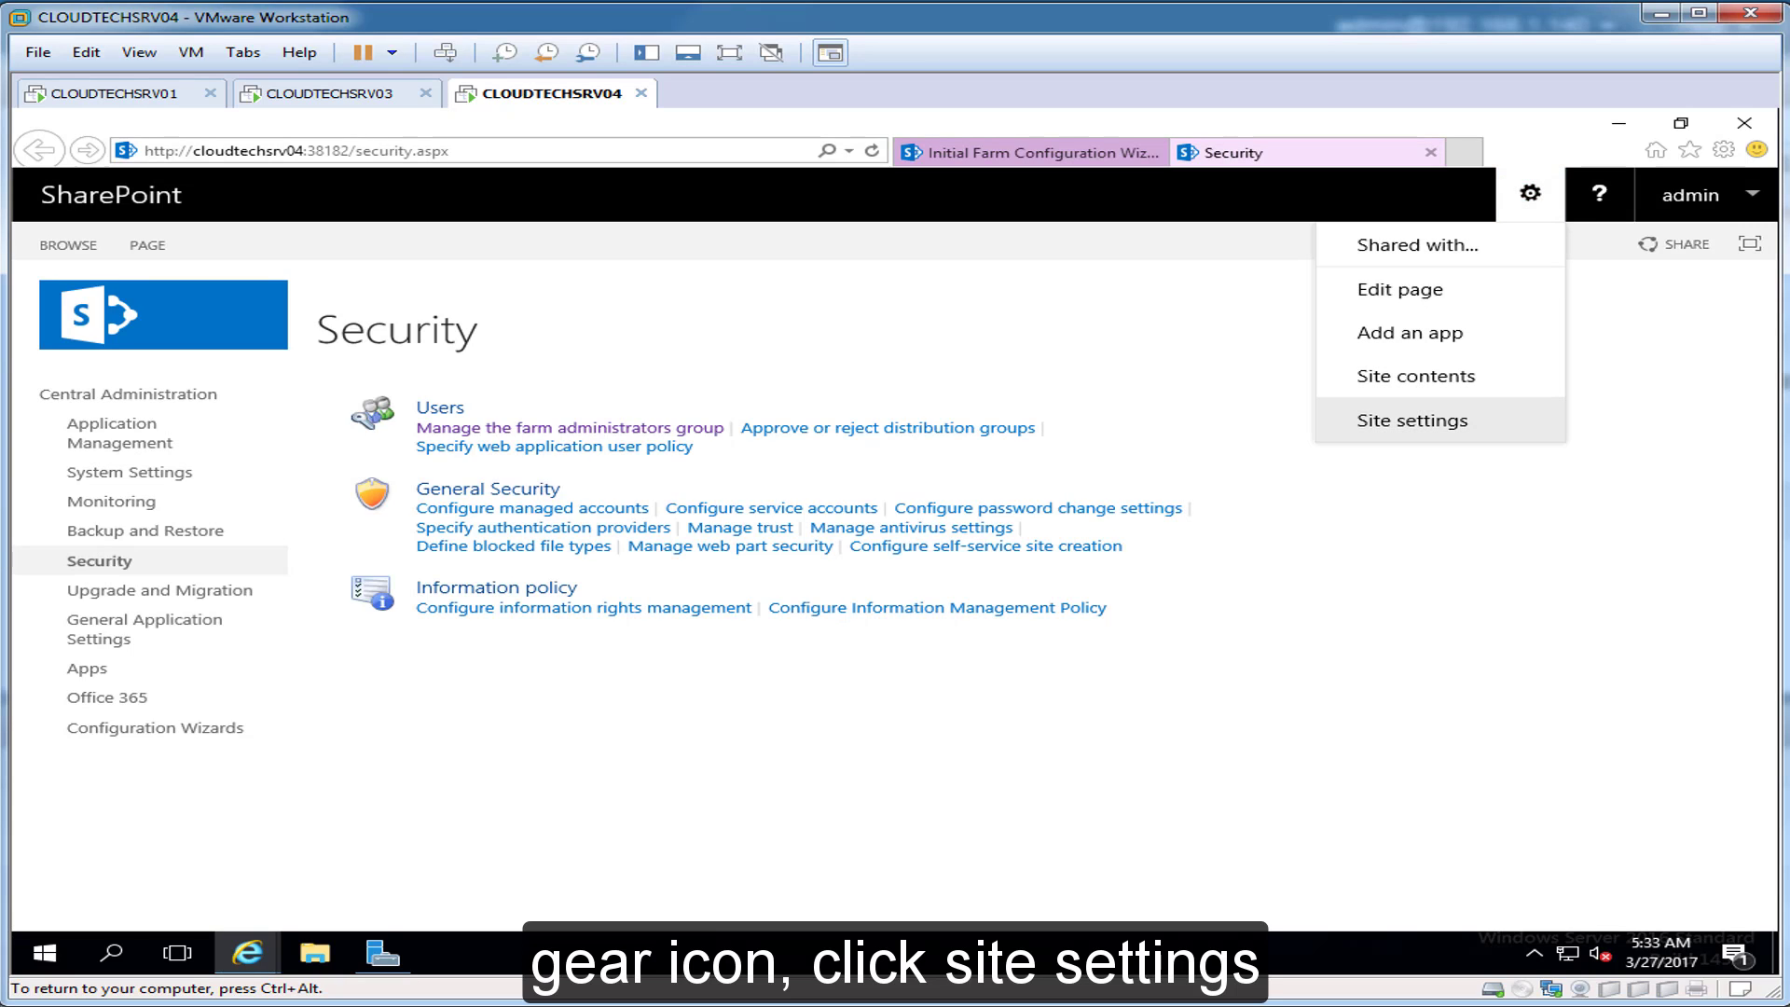
{"action": "left_click", "coordinate": [1412, 421]}
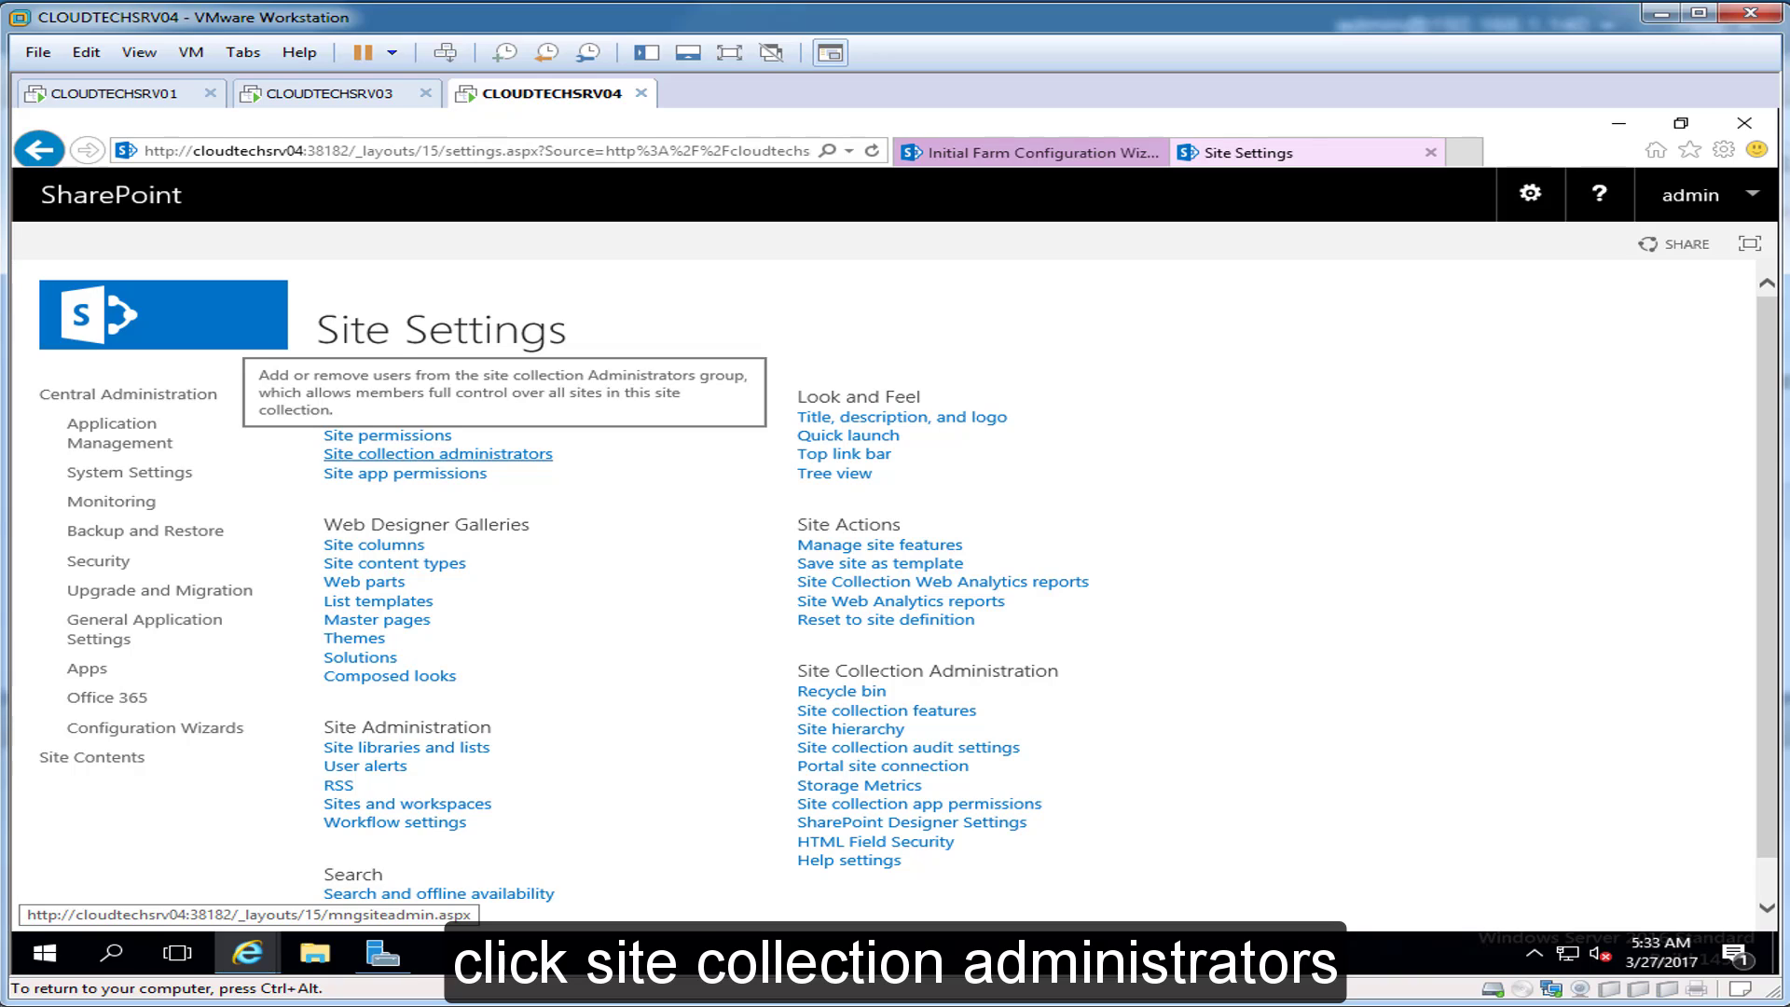
{"action": "left_click", "coordinate": [438, 453]}
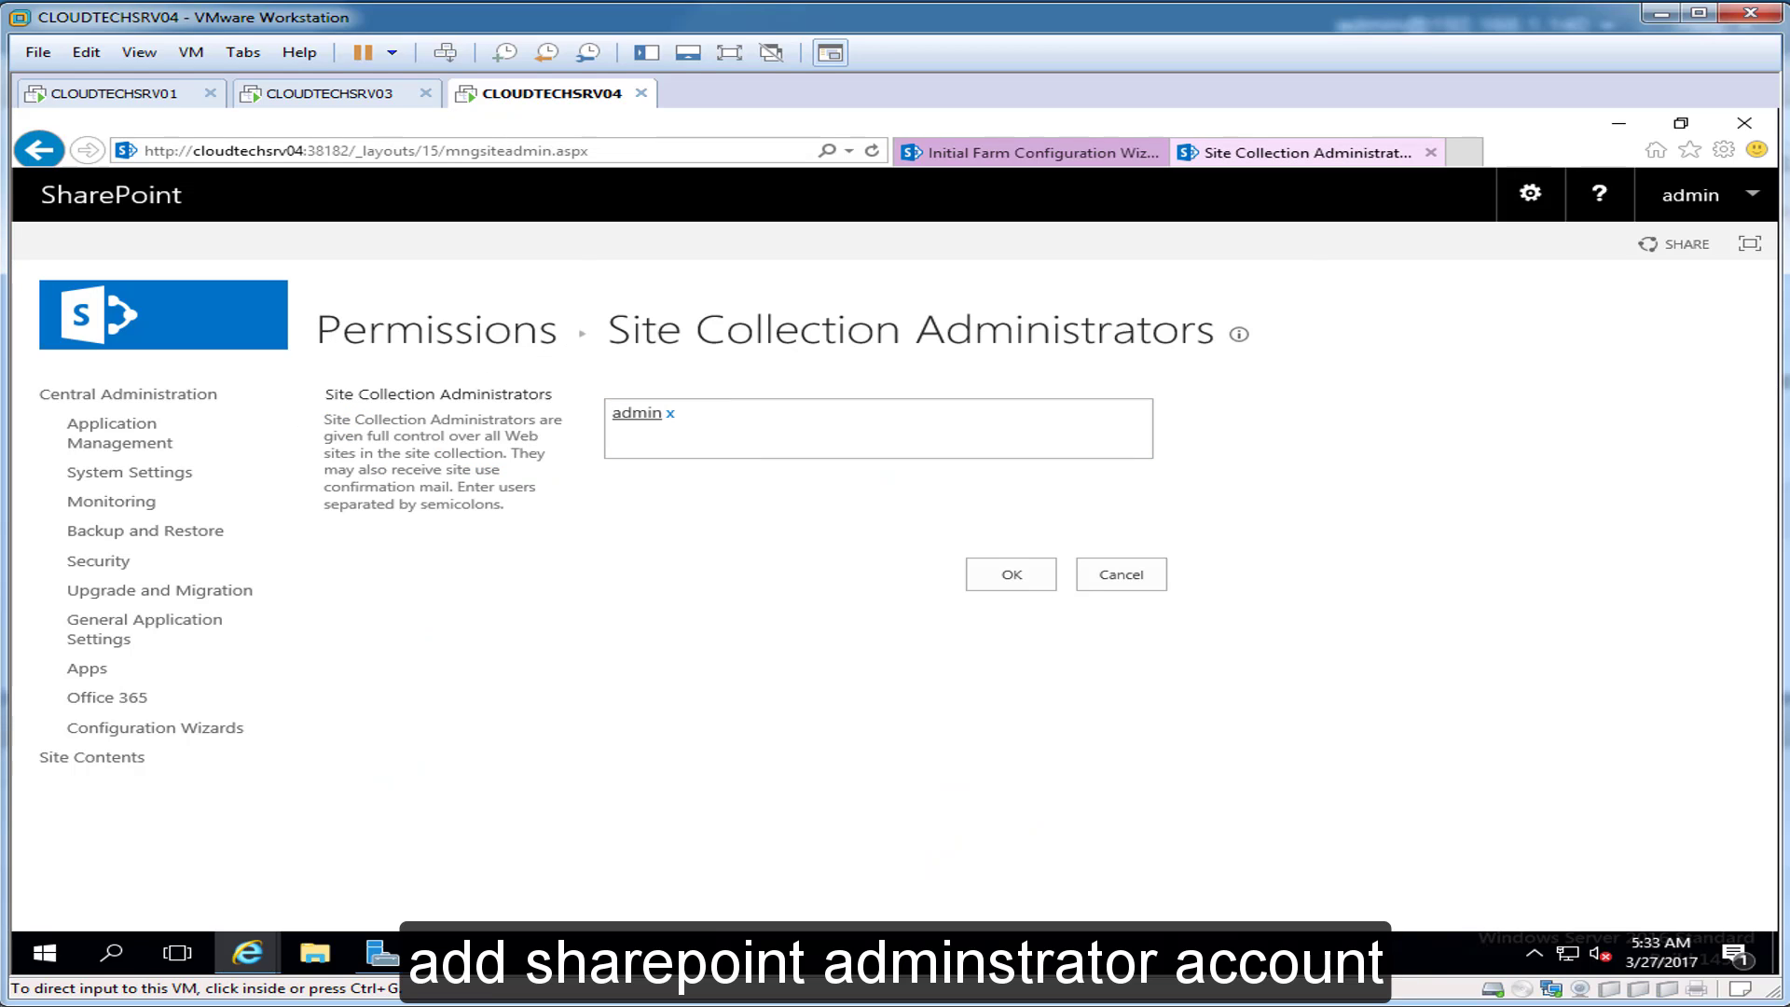
Step: Add spadmin next to admin as a site collection administrator and save
{"action": "left_click", "coordinate": [692, 414]}
{"action": "type", "text": "spadmin"}
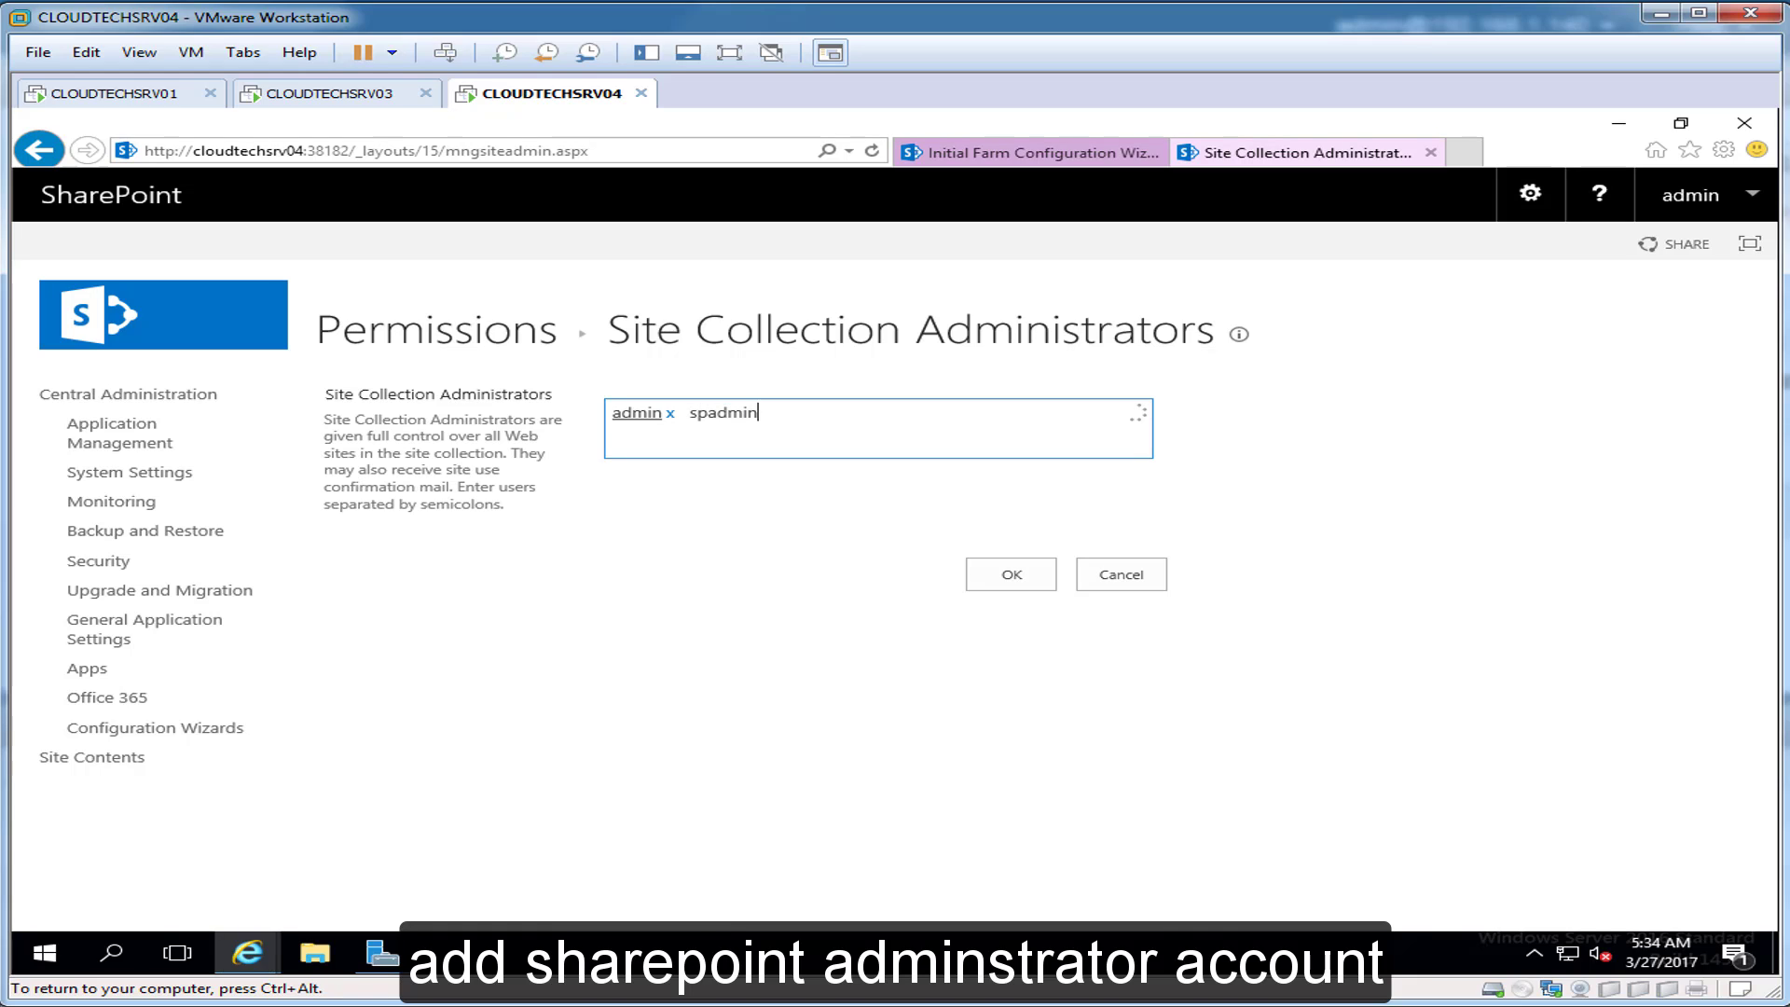
{"action": "key", "text": "Return"}
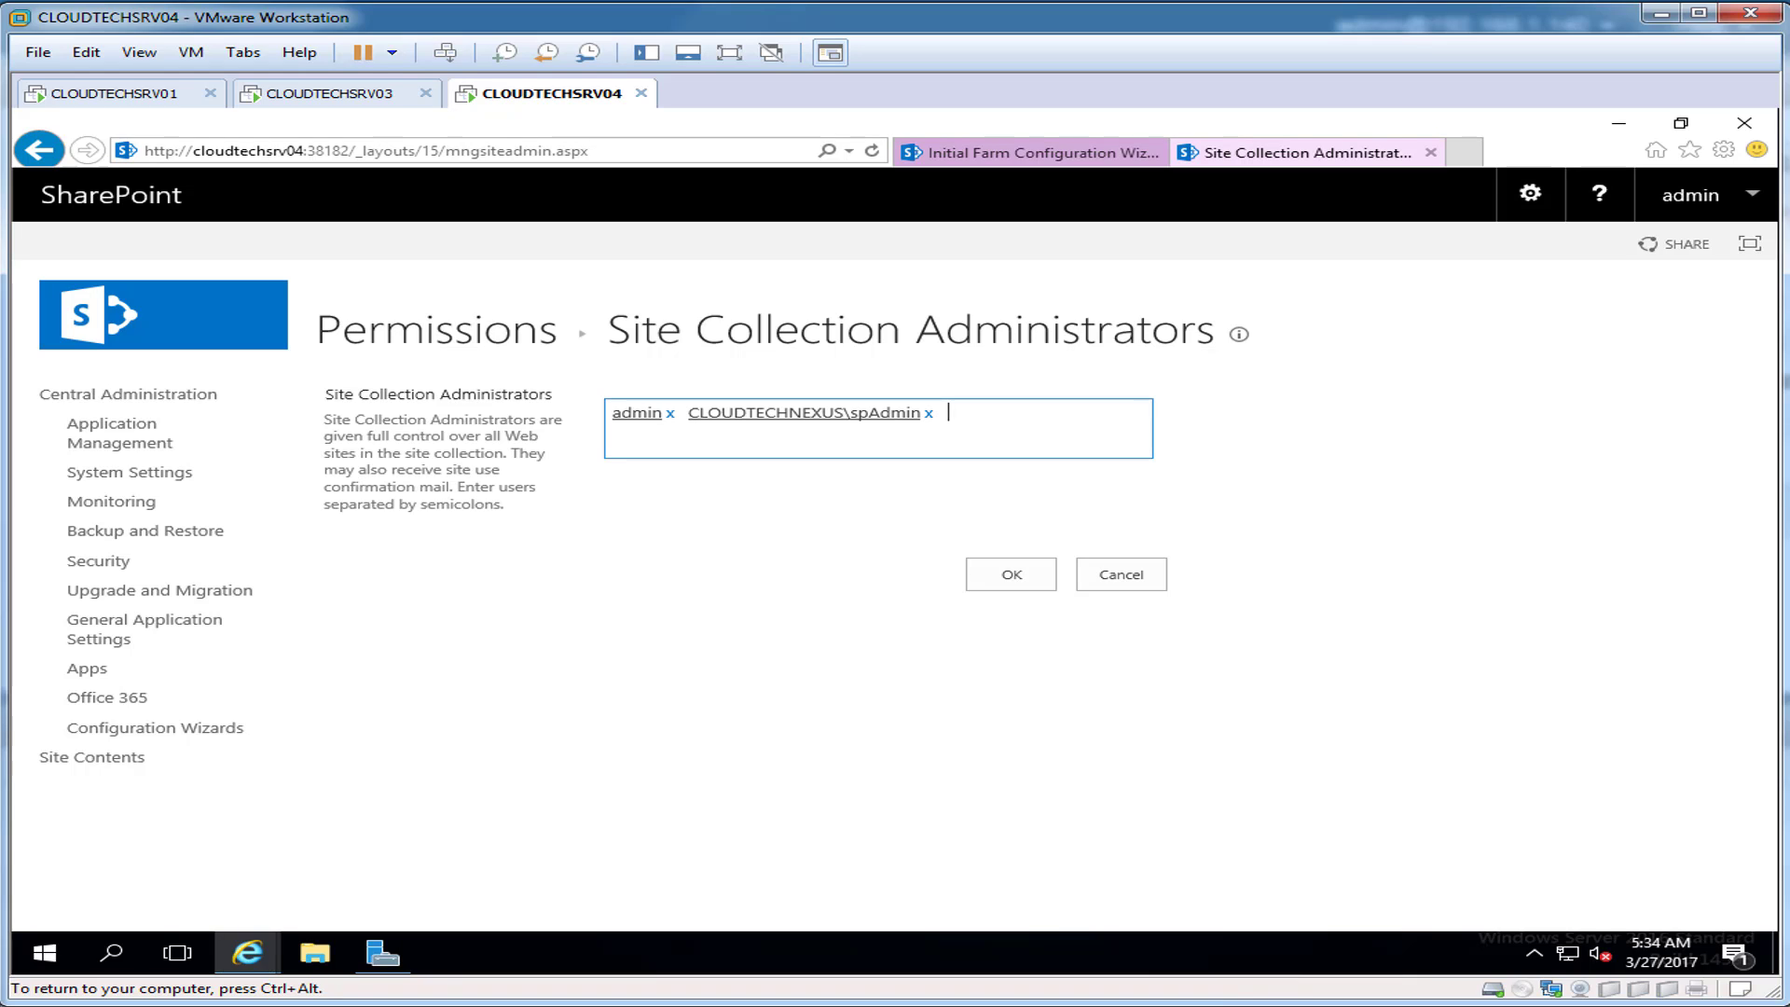
{"action": "left_click", "coordinate": [1012, 574]}
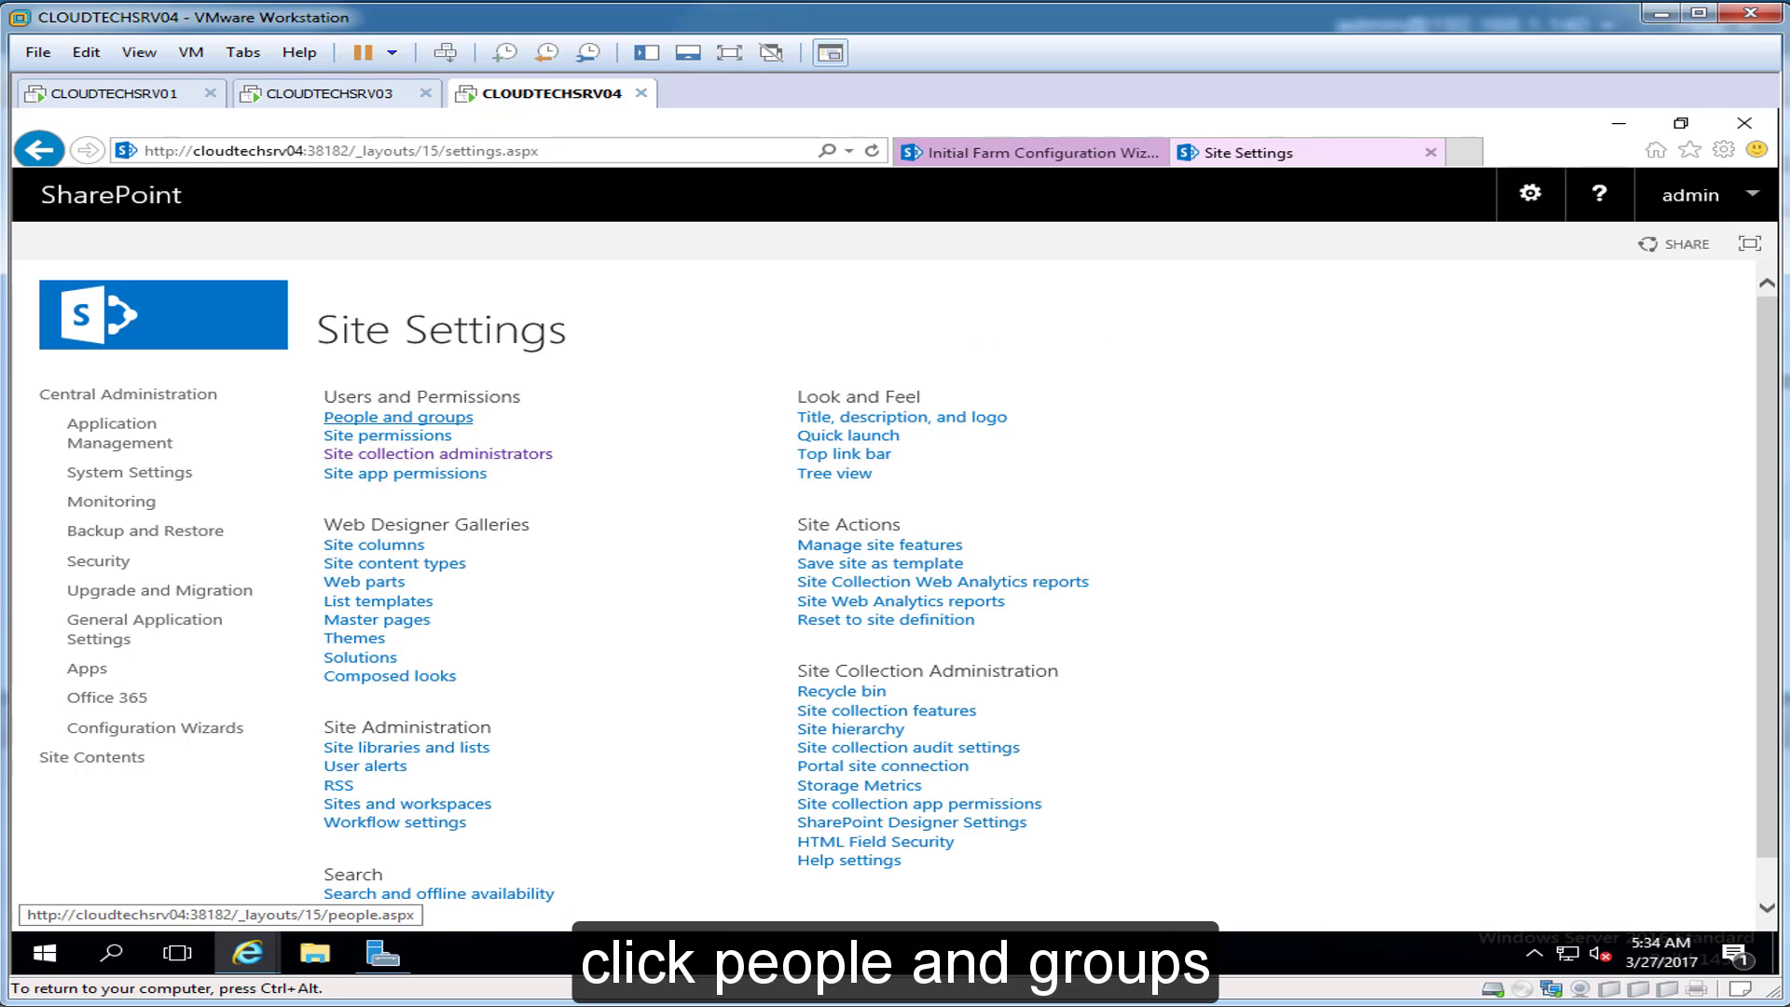
Step: From People and groups, show all groups and start a New Group
{"action": "left_click", "coordinate": [398, 417]}
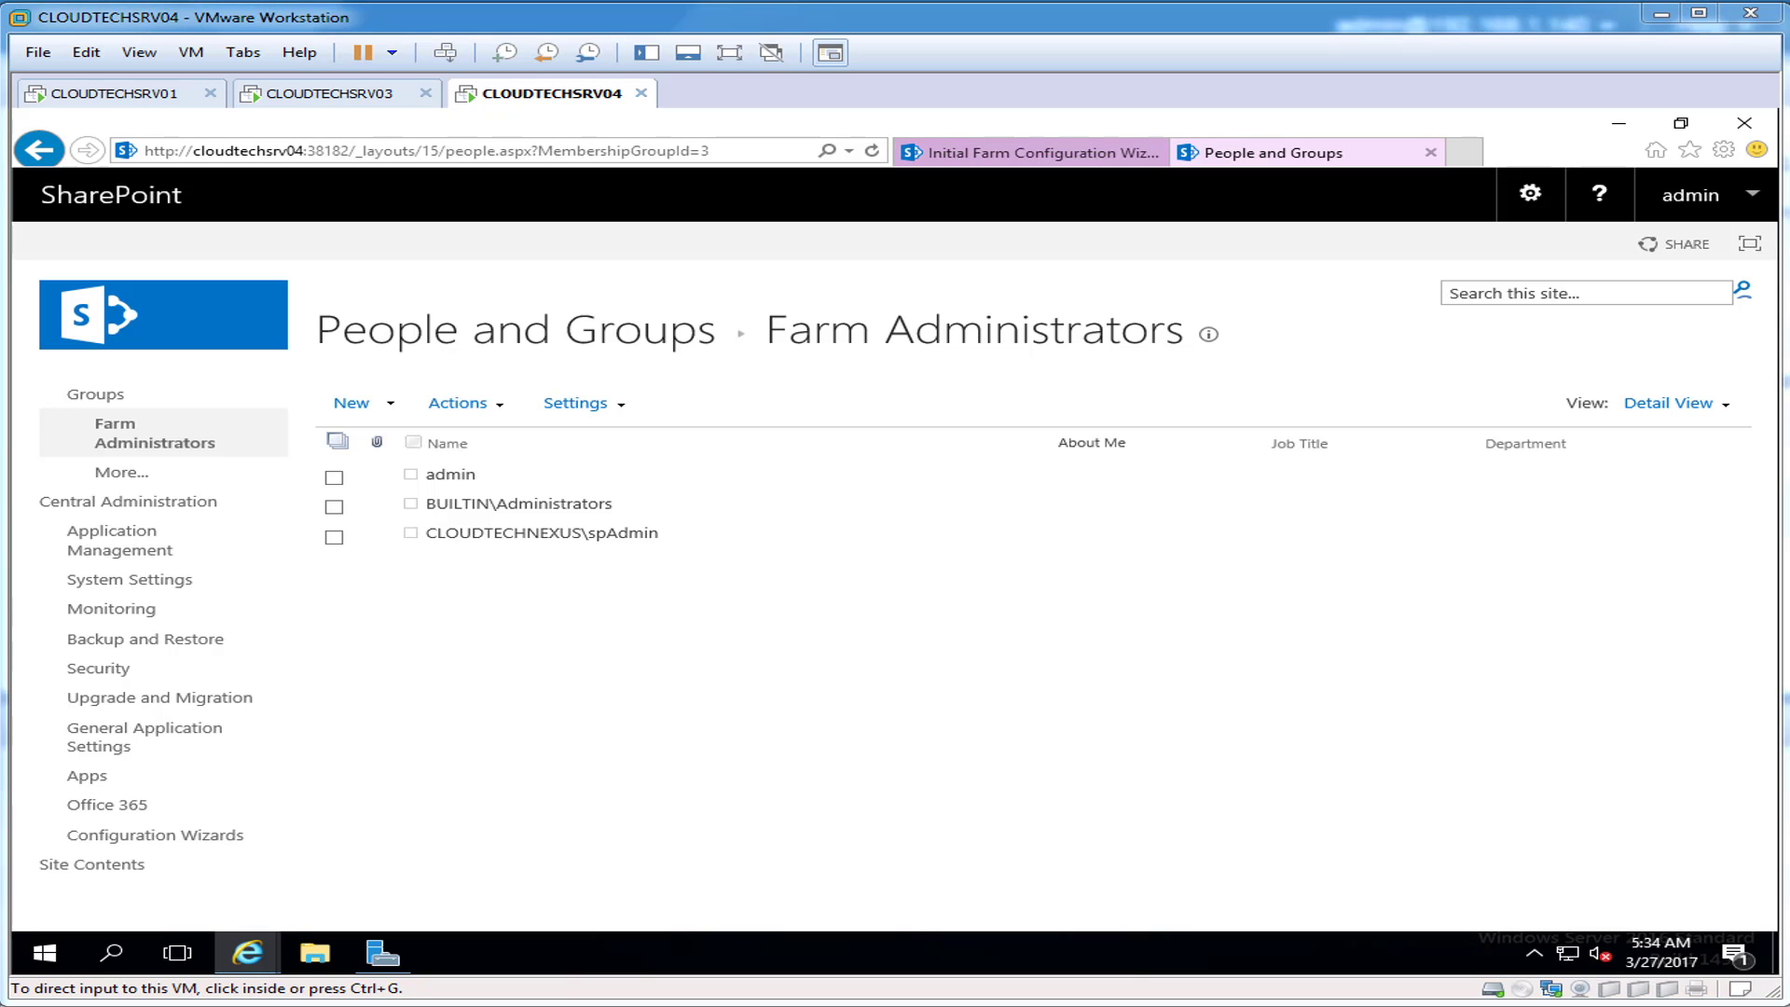
{"action": "left_click", "coordinate": [121, 472]}
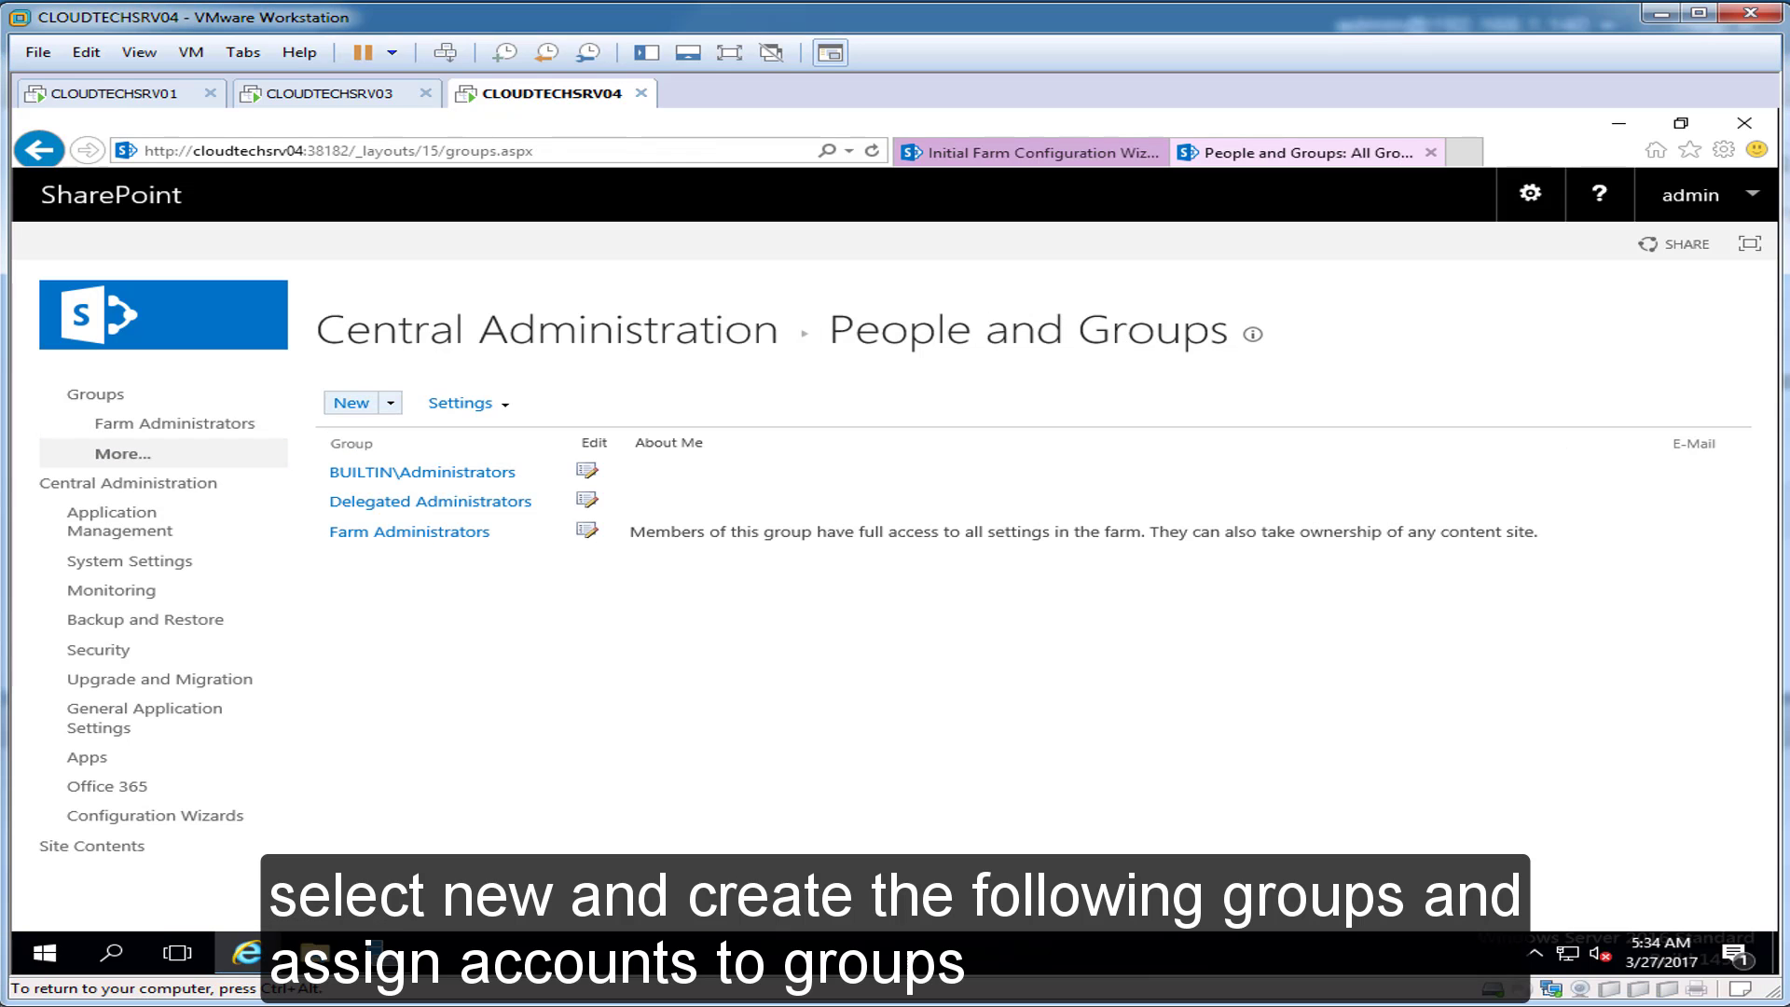
{"action": "left_click", "coordinate": [391, 403]}
{"action": "left_click", "coordinate": [401, 436]}
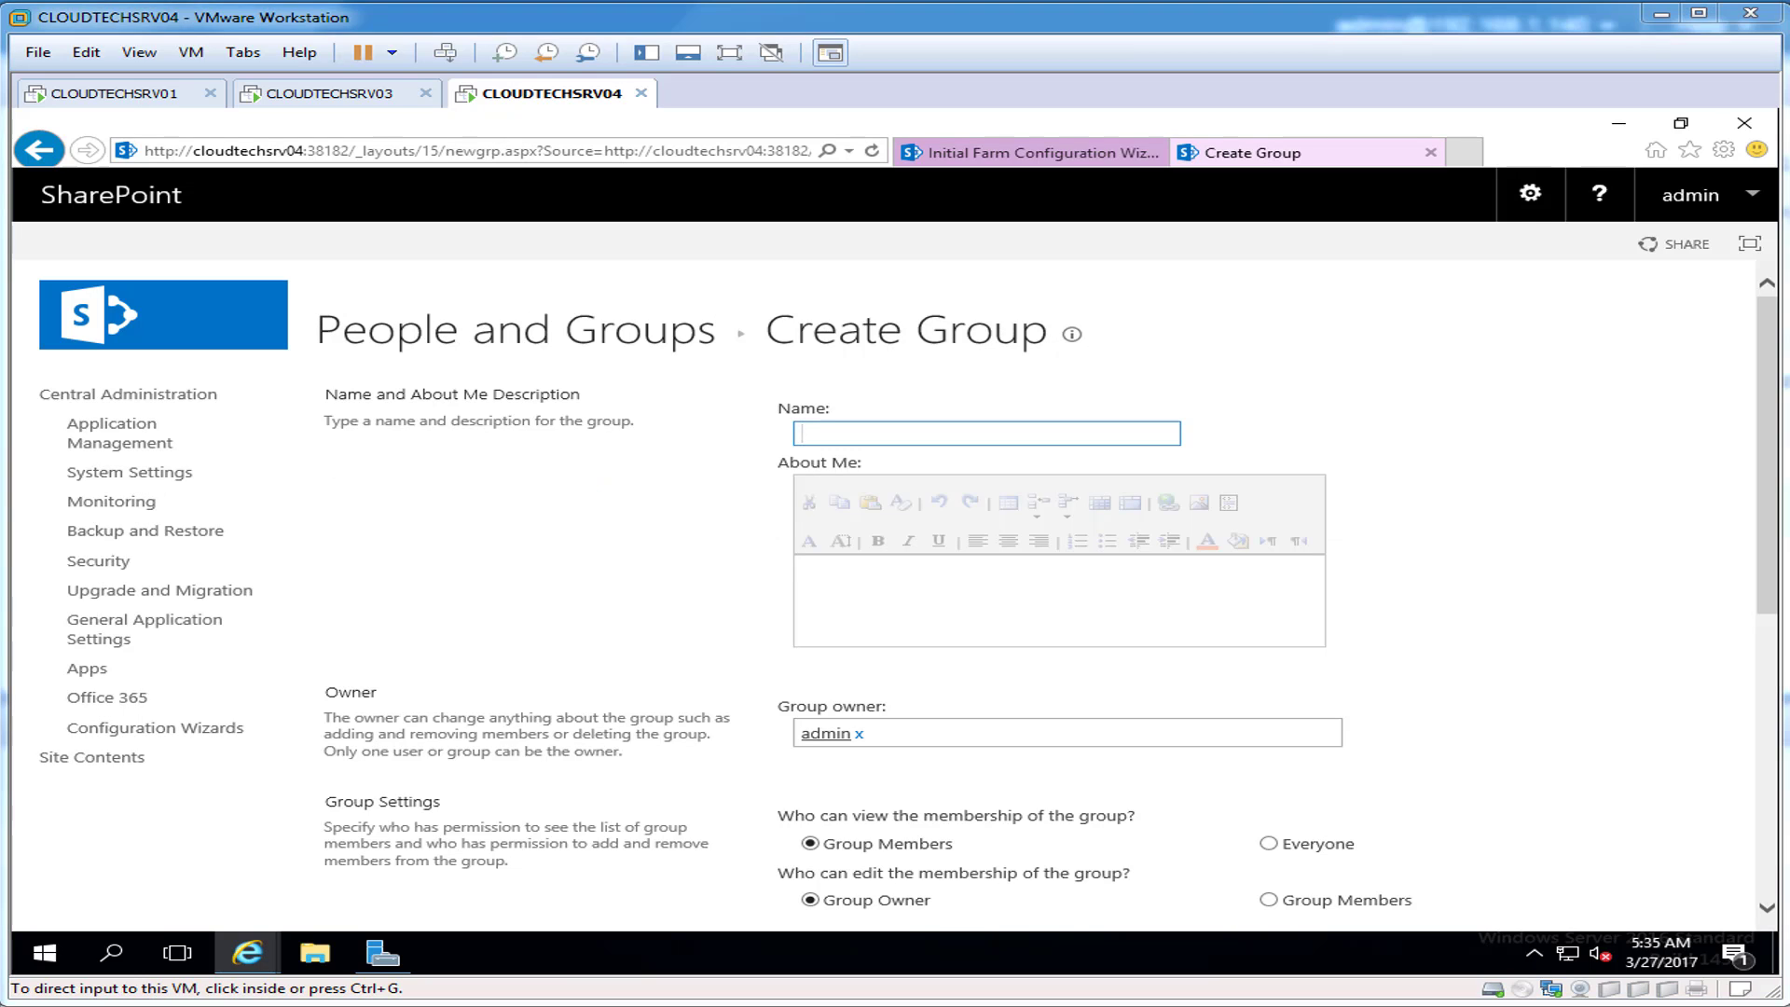
Step: Name the new group 'SP 2016 Owners' and set spadmin as its group owner
{"action": "type", "text": "SP 2016 Owners"}
{"action": "key", "text": "Tab"}
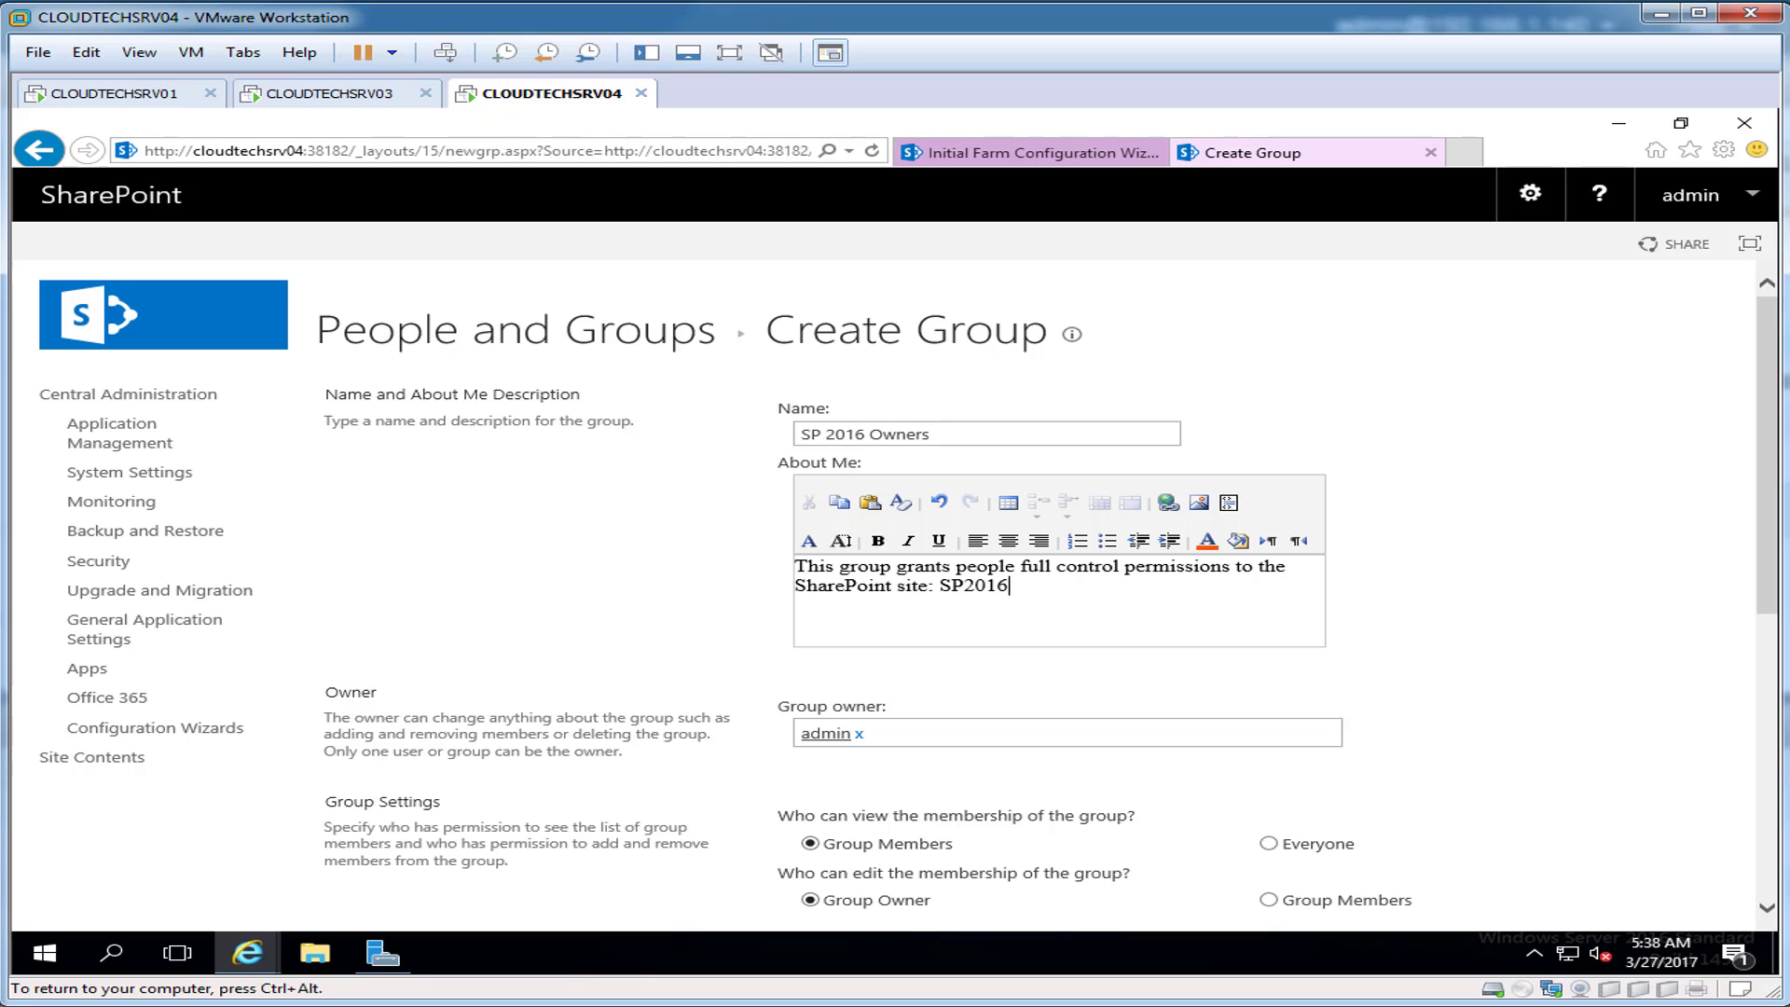
{"action": "scroll", "coordinate": [909, 597], "scroll_direction": "down", "scroll_amount": 2}
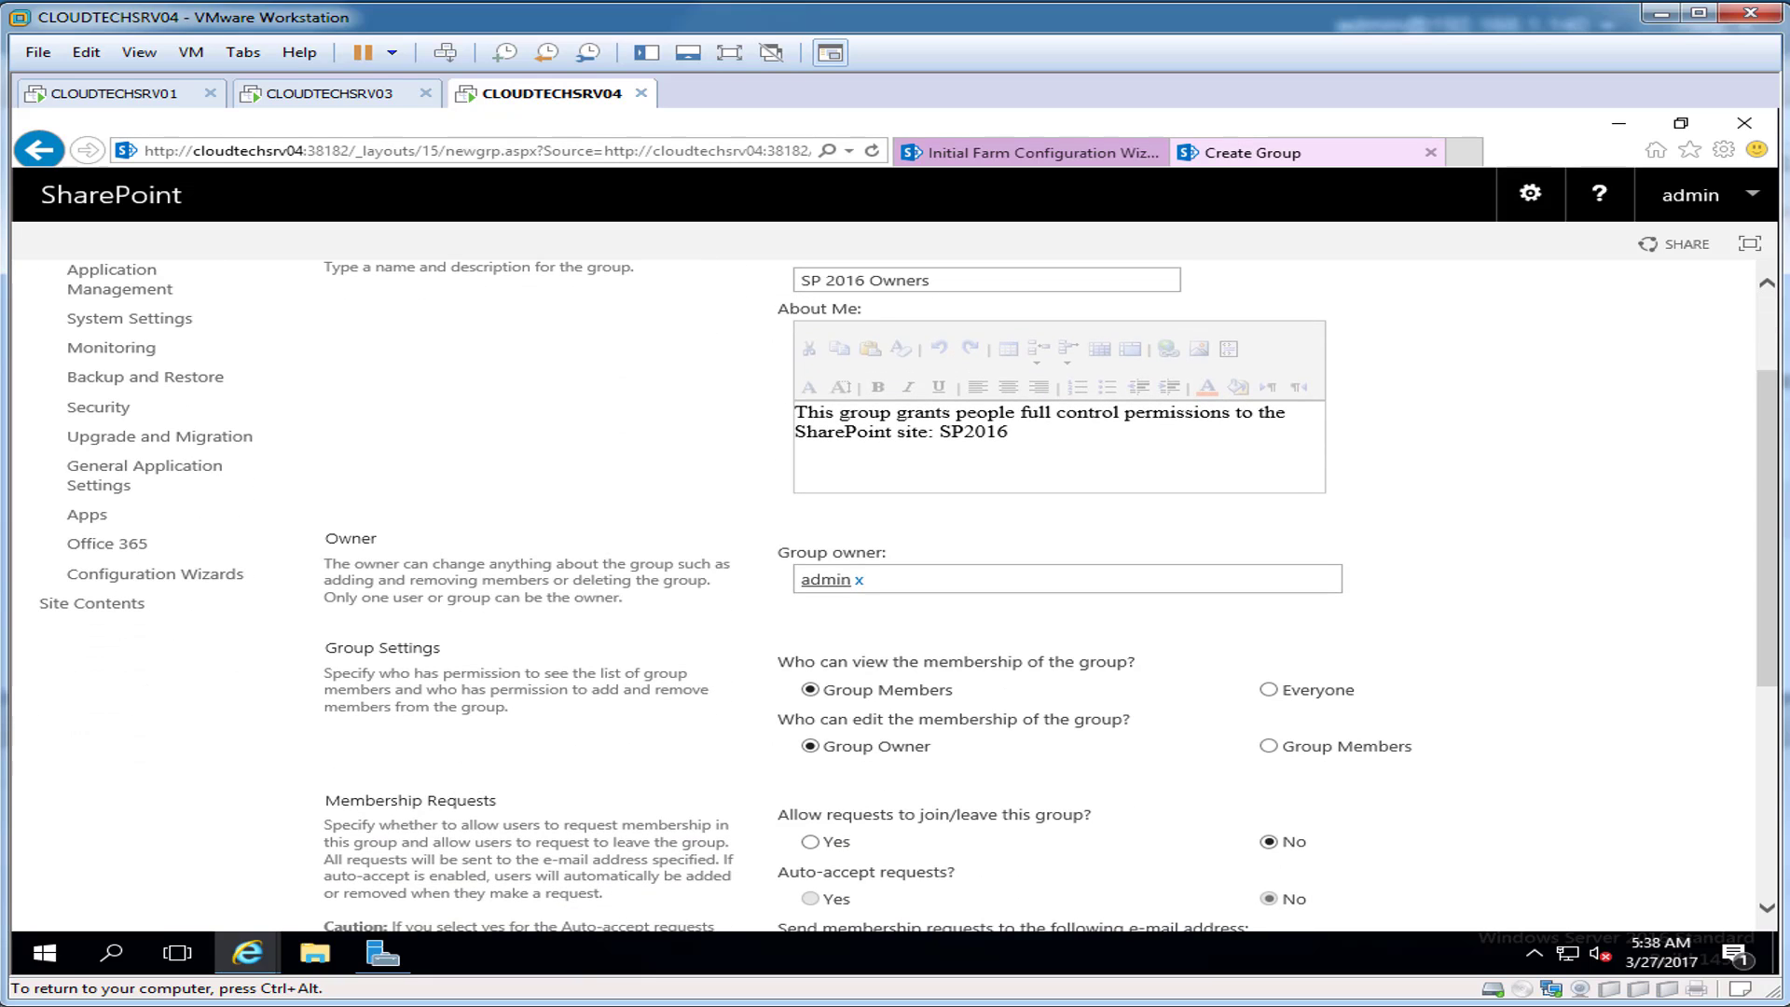
{"action": "left_click", "coordinate": [859, 580]}
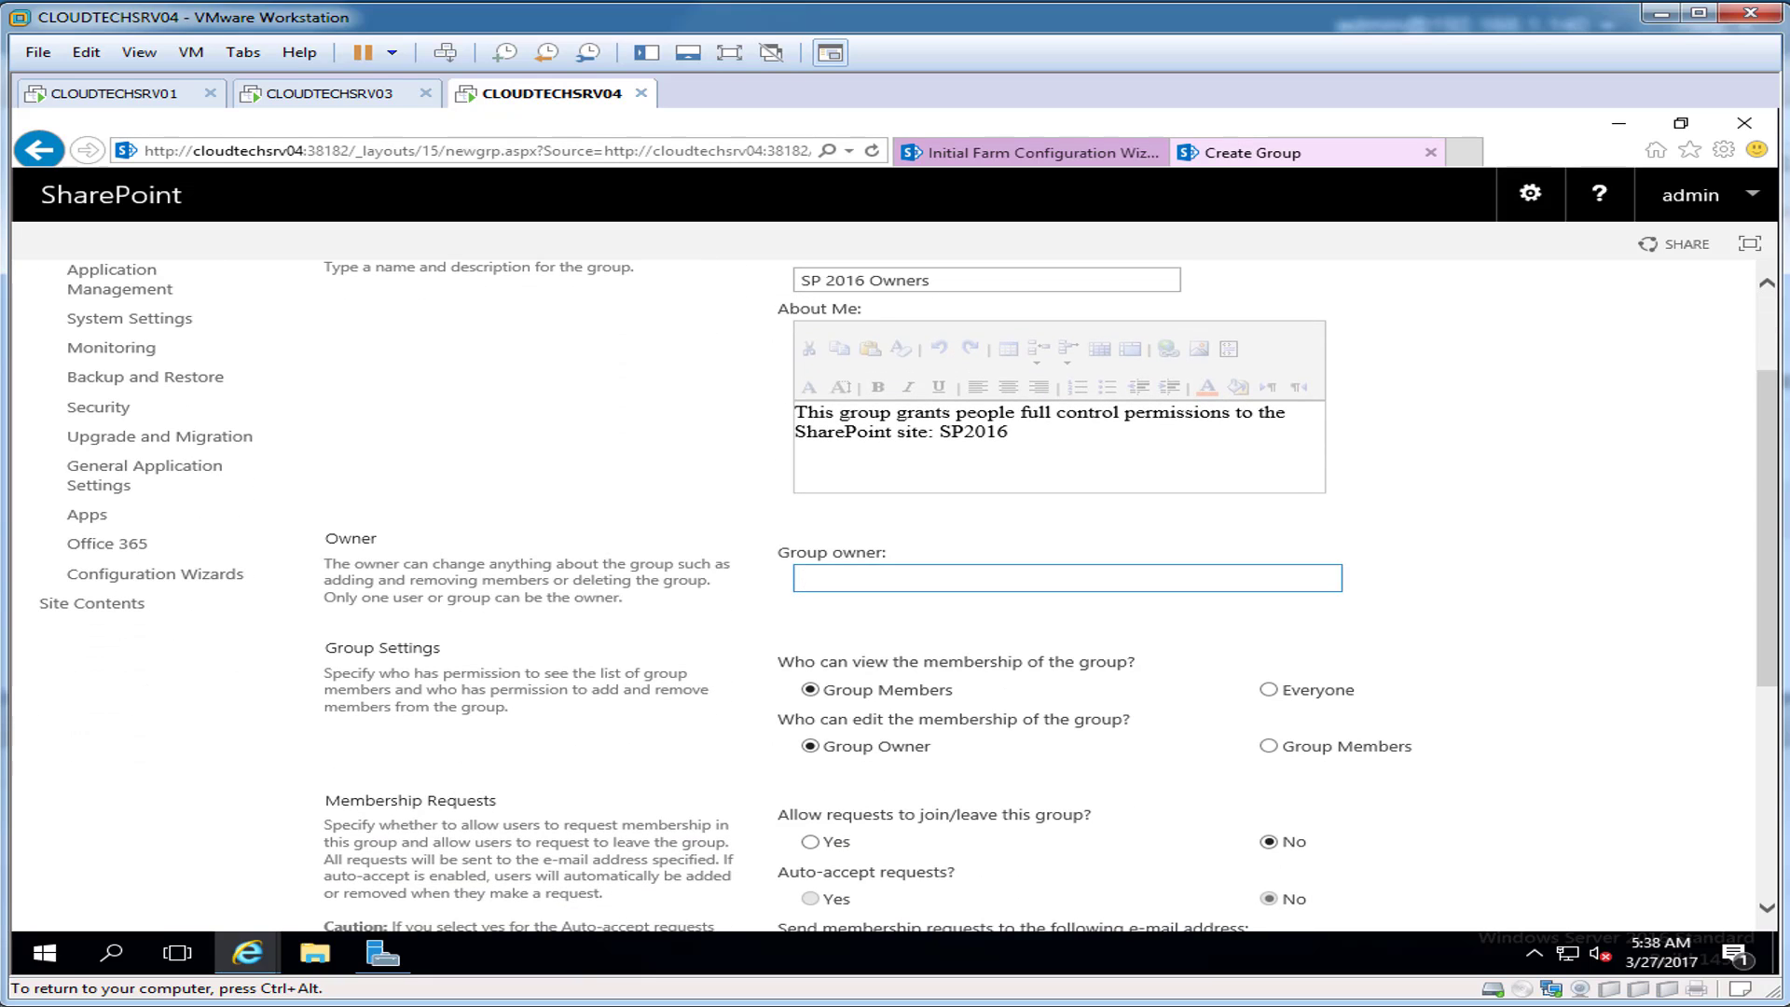
{"action": "type", "text": "spadmin"}
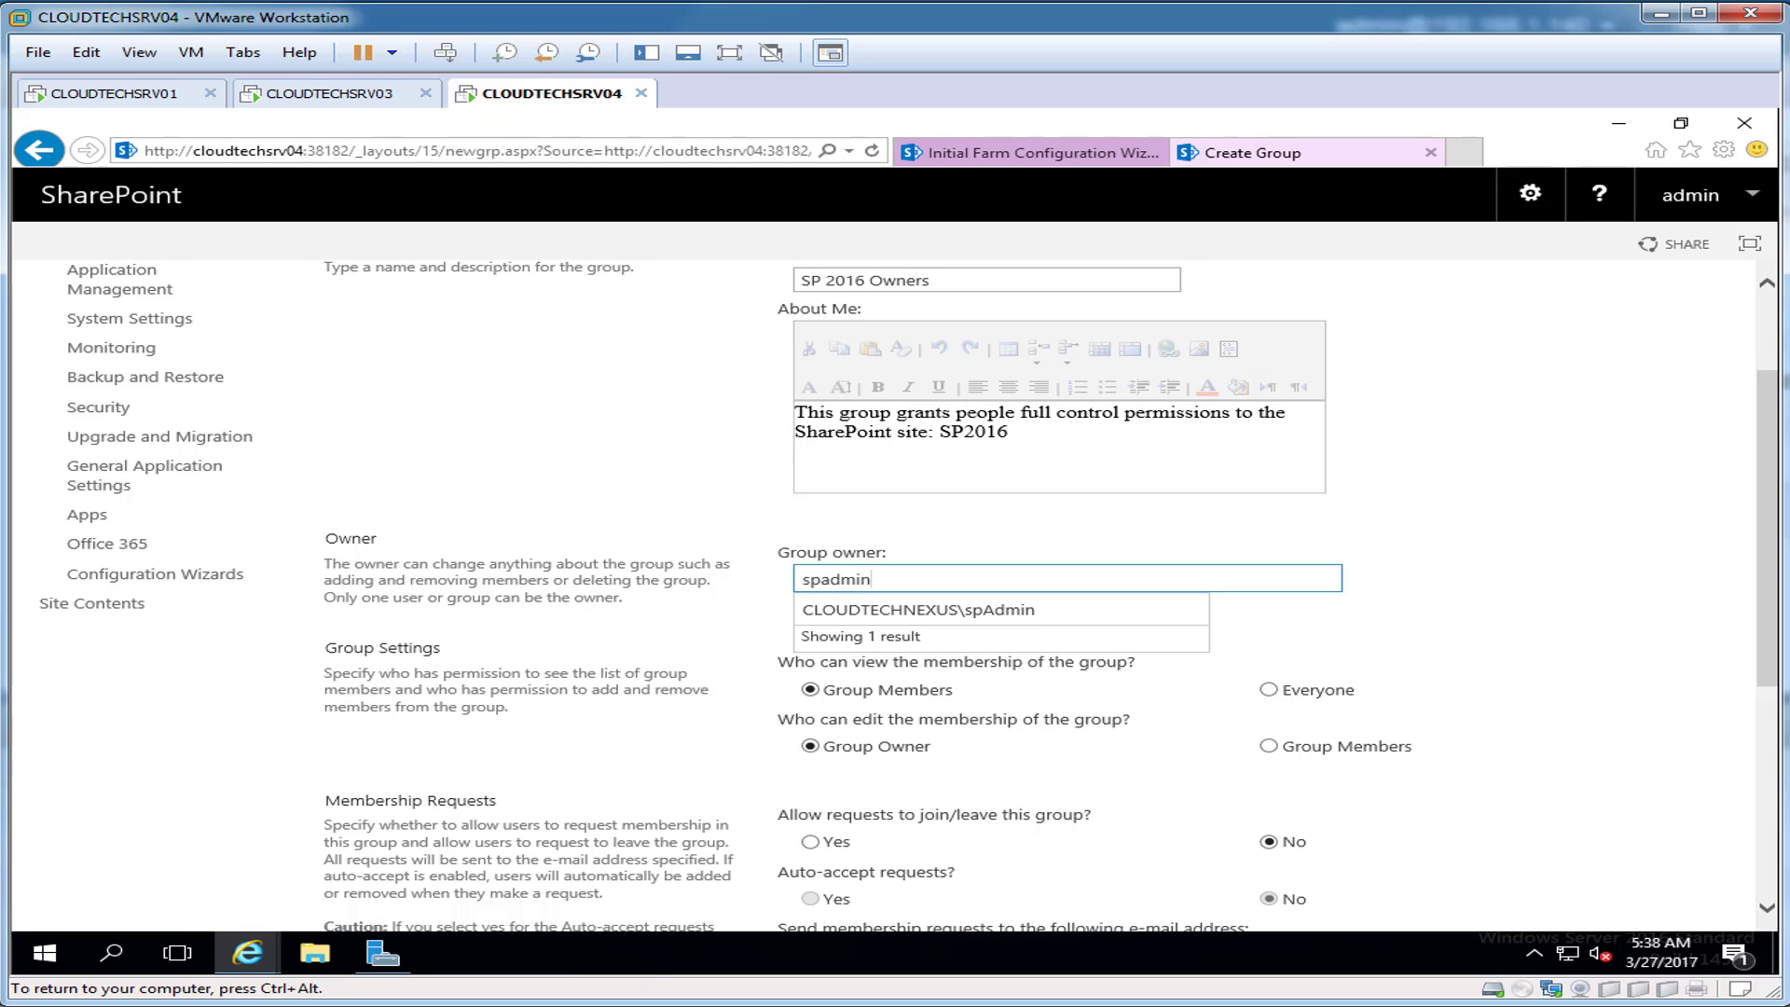
{"action": "key", "text": "Return"}
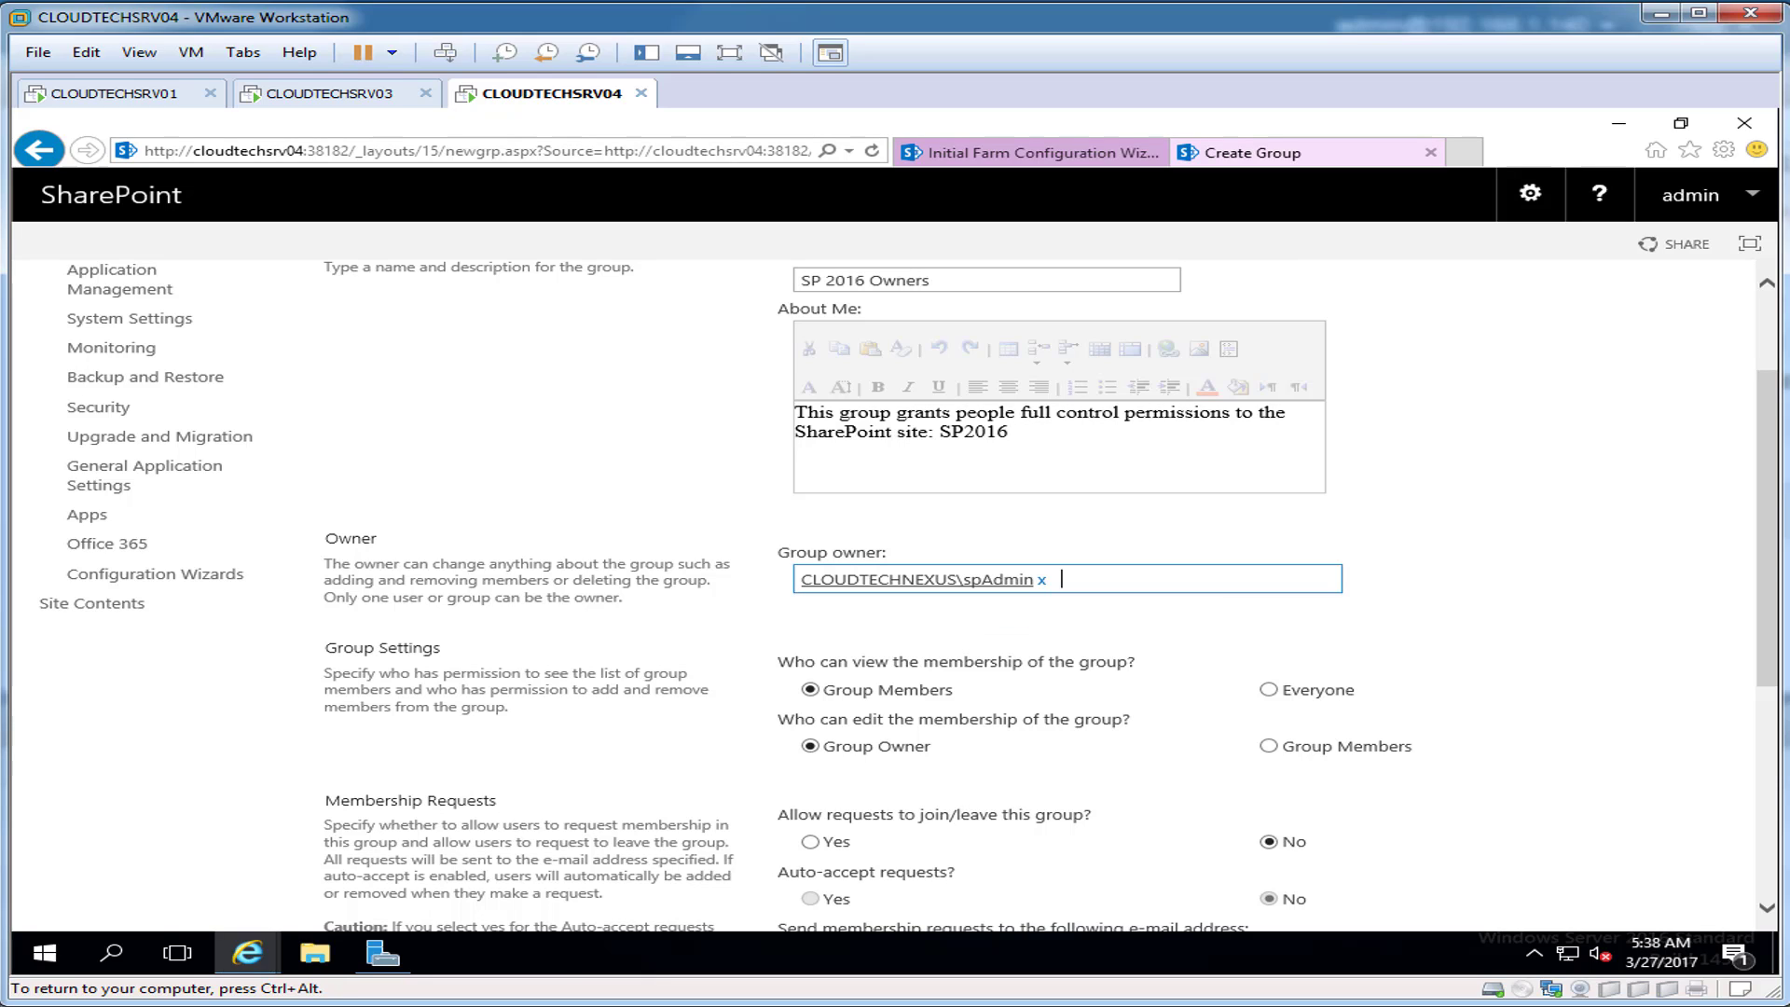
Step: Grant Full Control, Edit, Contribute and Read, create the group, and decline AutoComplete
{"action": "scroll", "coordinate": [895, 597], "scroll_direction": "down", "scroll_amount": 3}
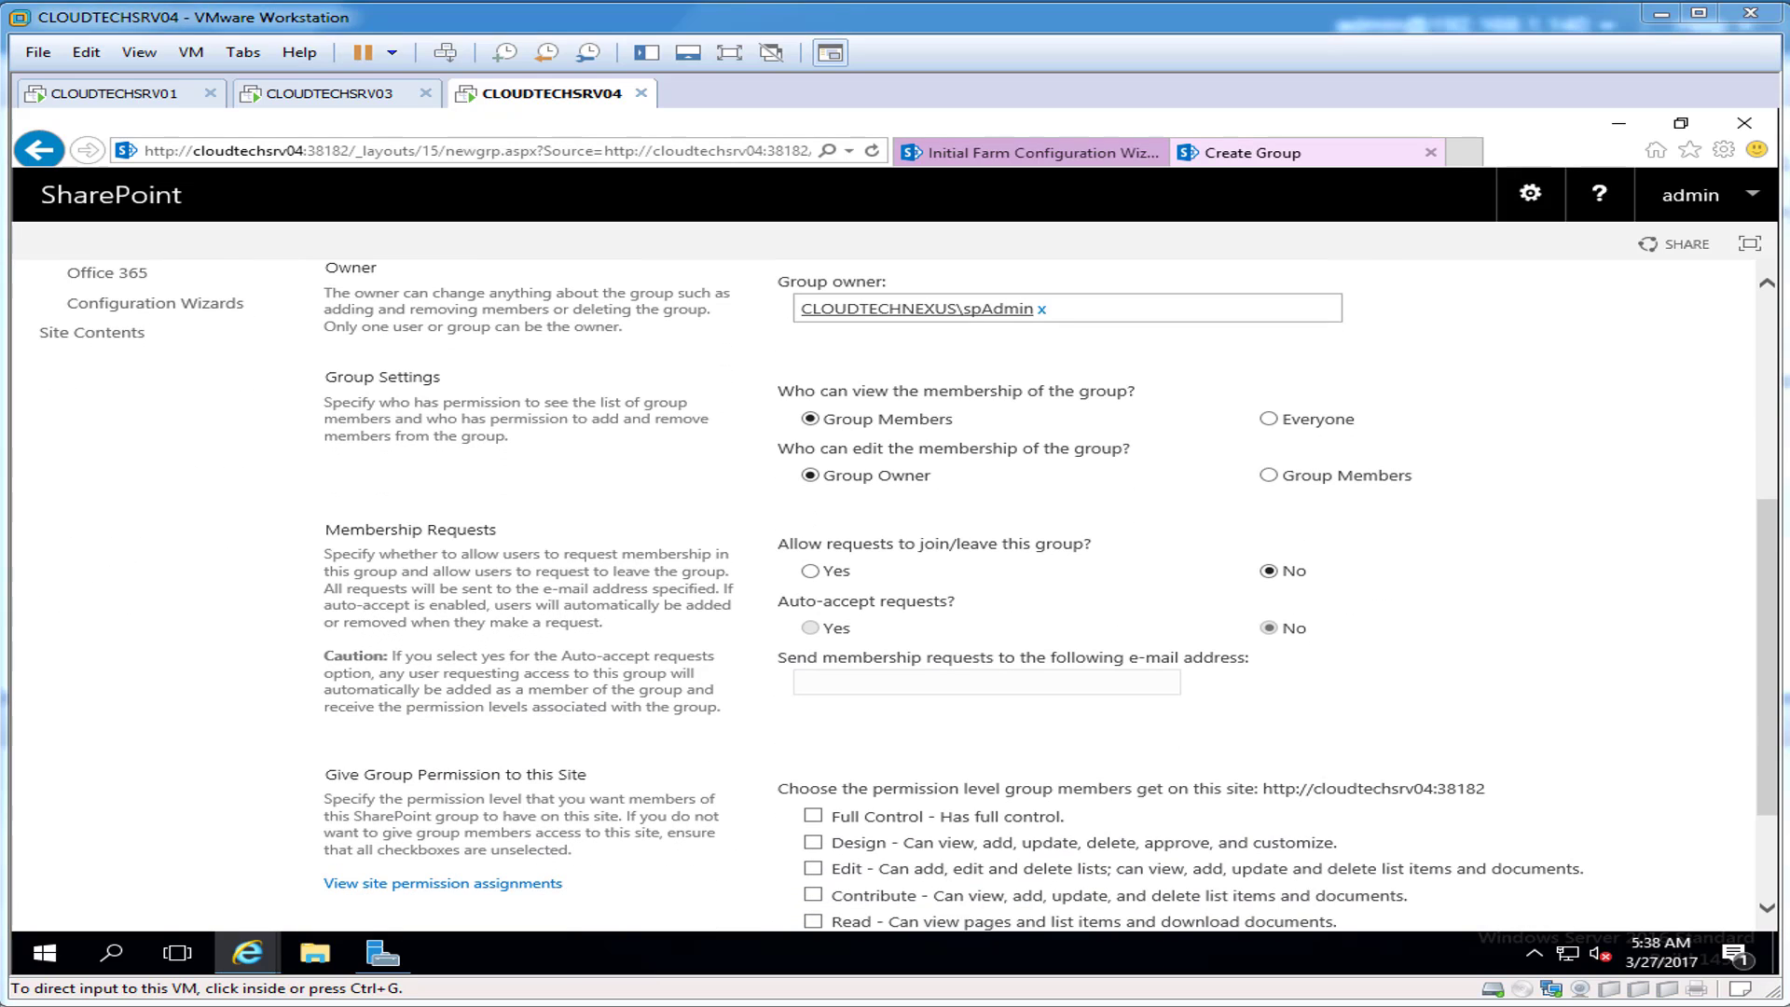
{"action": "scroll", "coordinate": [895, 597], "scroll_direction": "down", "scroll_amount": 3}
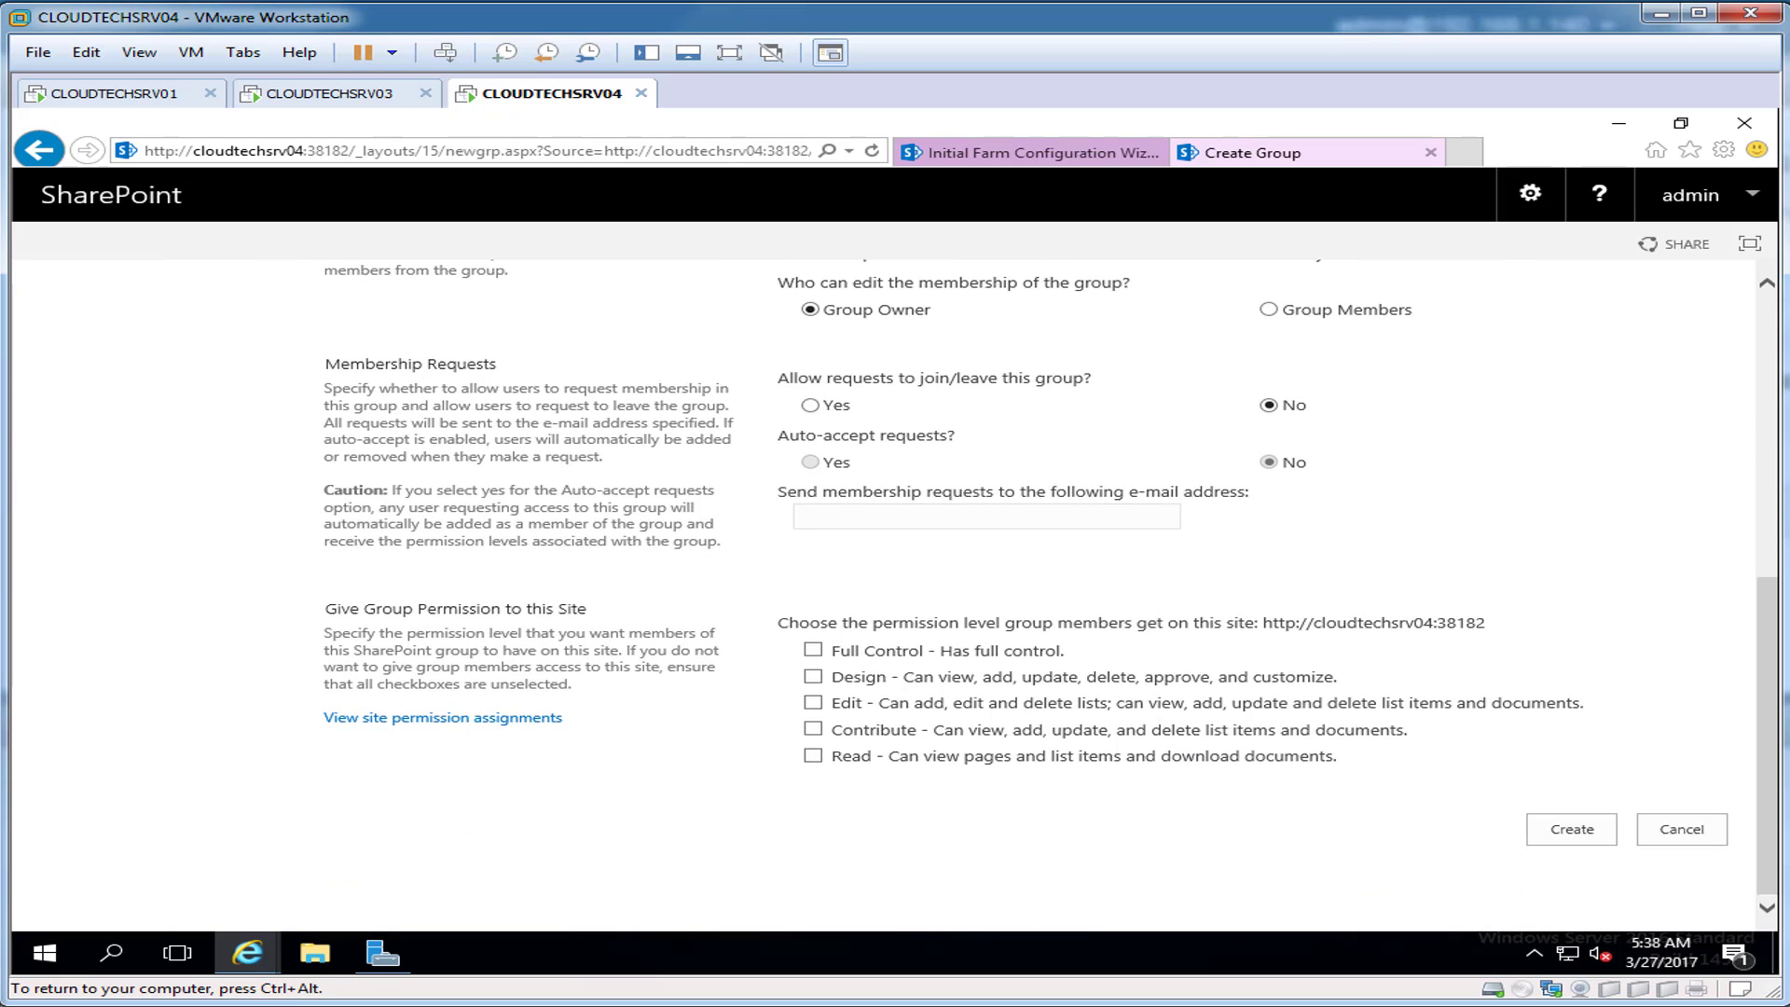
{"action": "left_click", "coordinate": [813, 650]}
{"action": "left_click", "coordinate": [813, 702]}
{"action": "left_click", "coordinate": [813, 729]}
{"action": "left_click", "coordinate": [813, 755]}
{"action": "left_click", "coordinate": [1572, 829]}
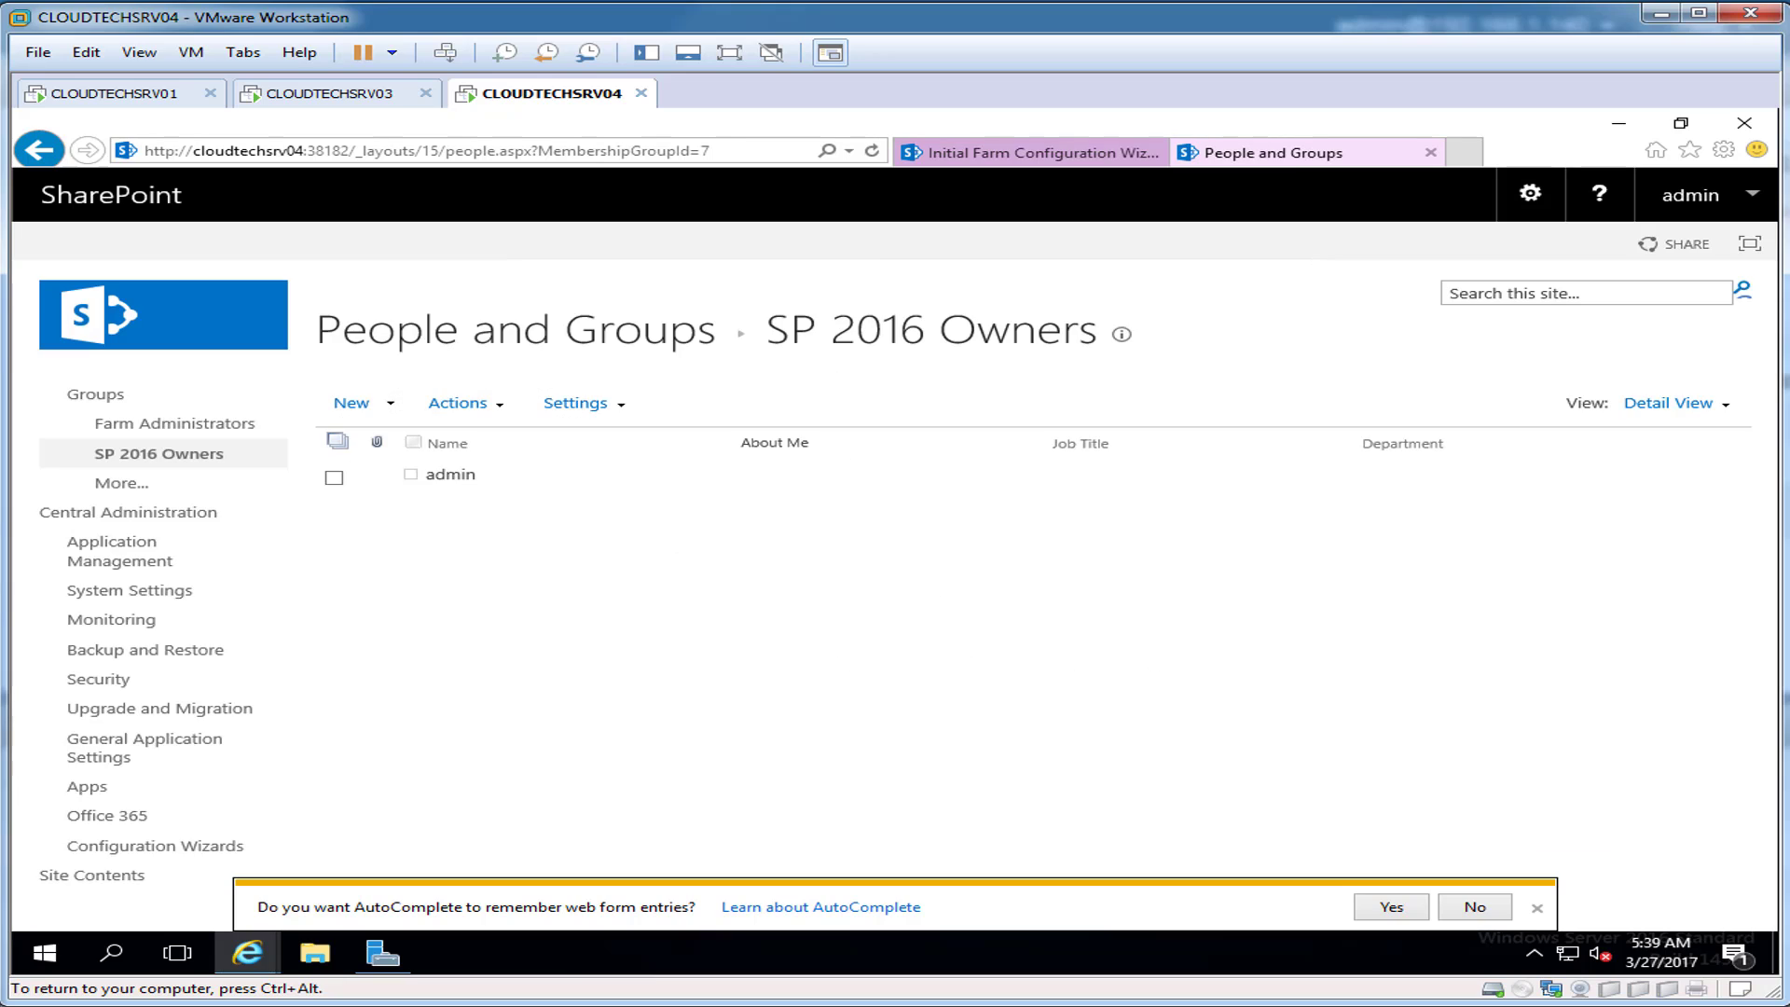
{"action": "left_click", "coordinate": [1475, 906]}
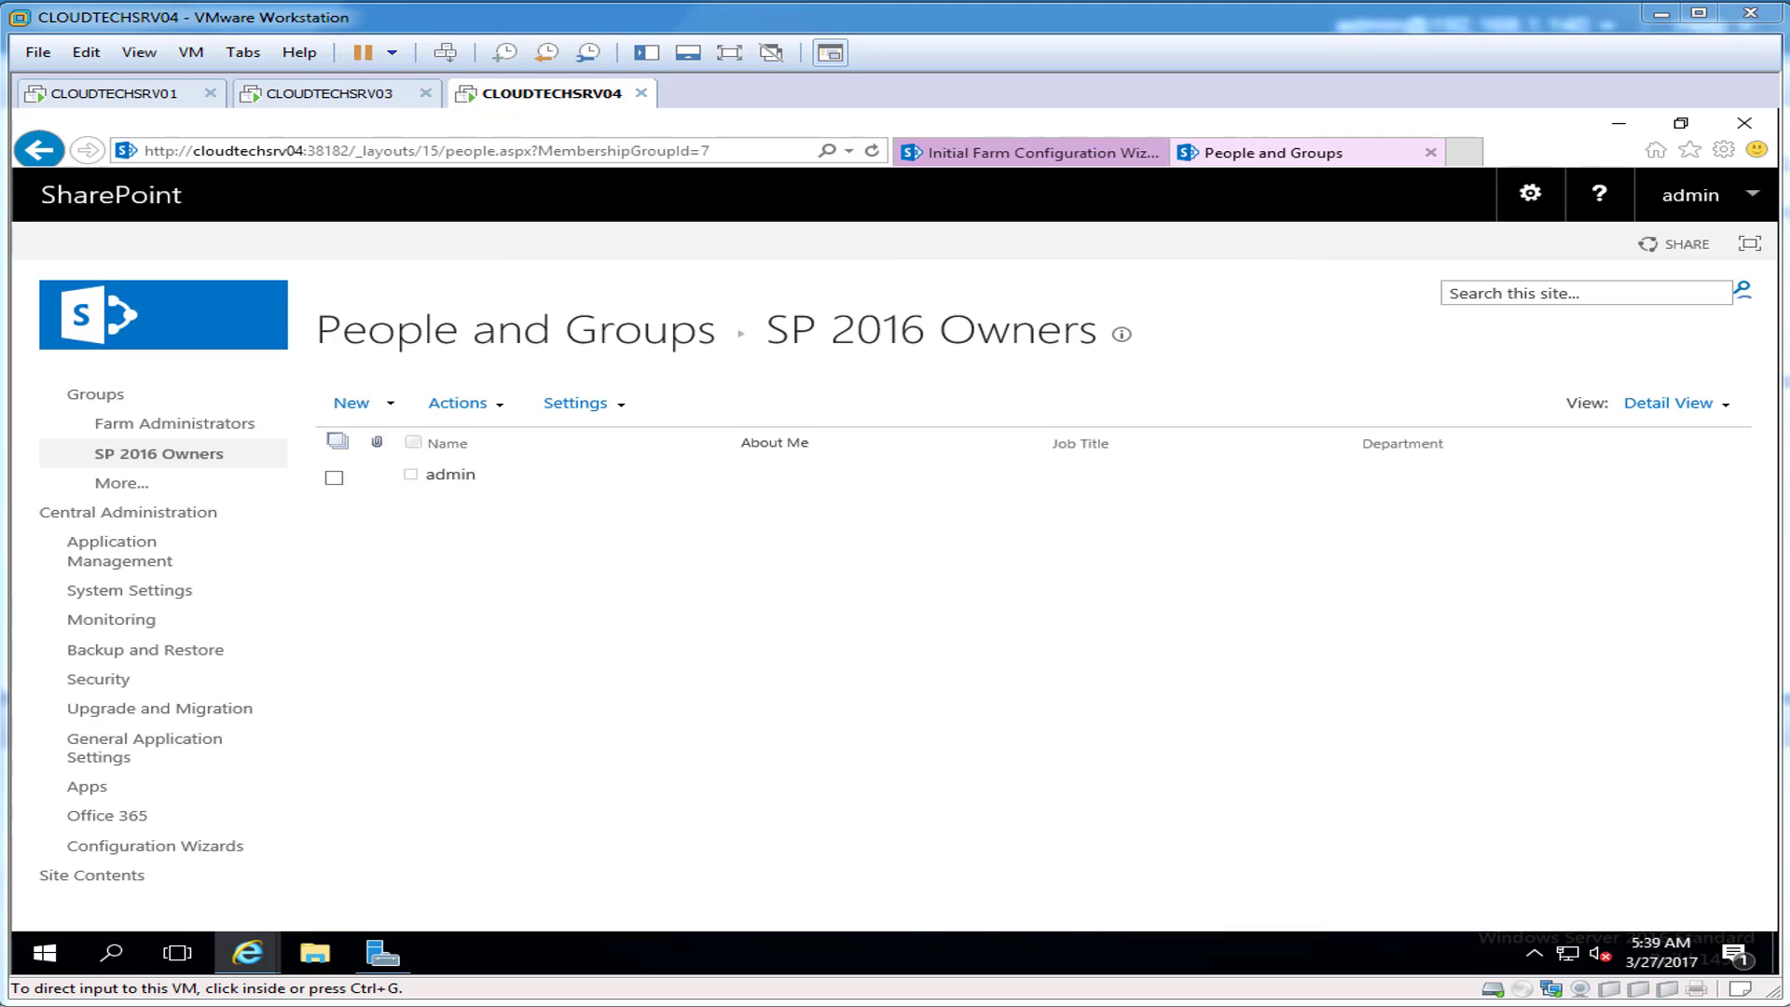
{"action": "left_click", "coordinate": [122, 483]}
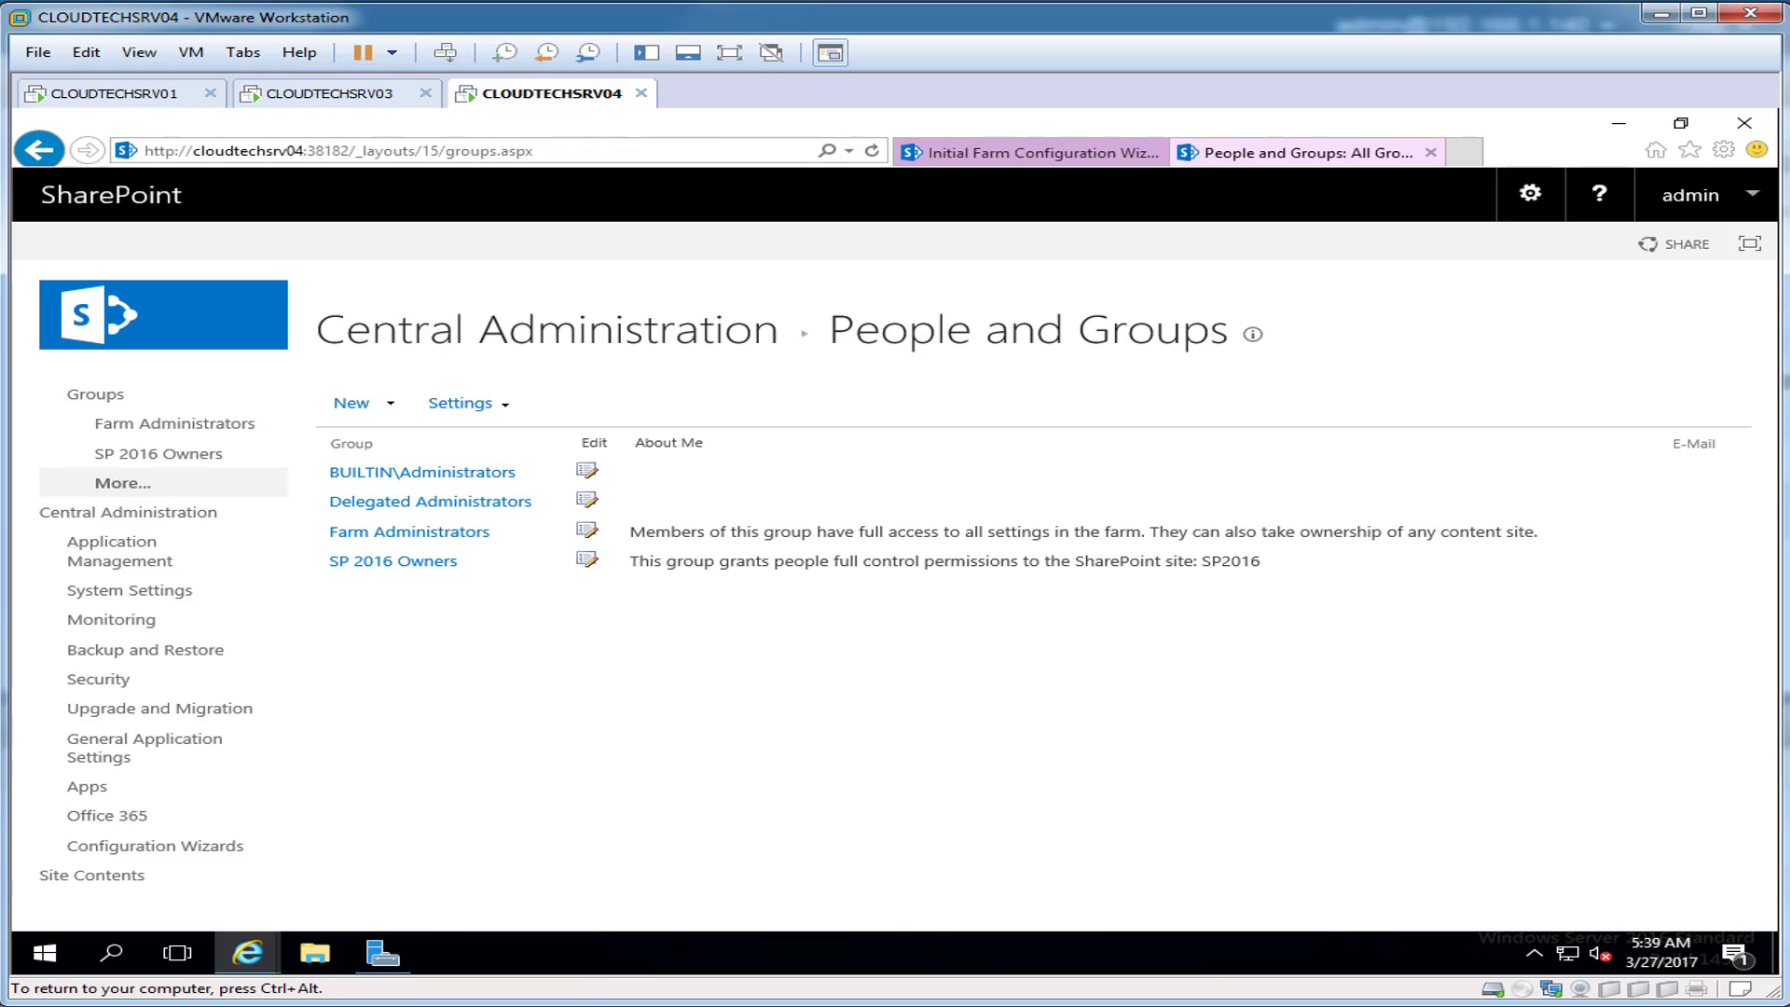
Step: Start another group named 'SP 2016 Members' with spadmin as its owner
{"action": "left_click", "coordinate": [352, 403]}
{"action": "left_click", "coordinate": [401, 436]}
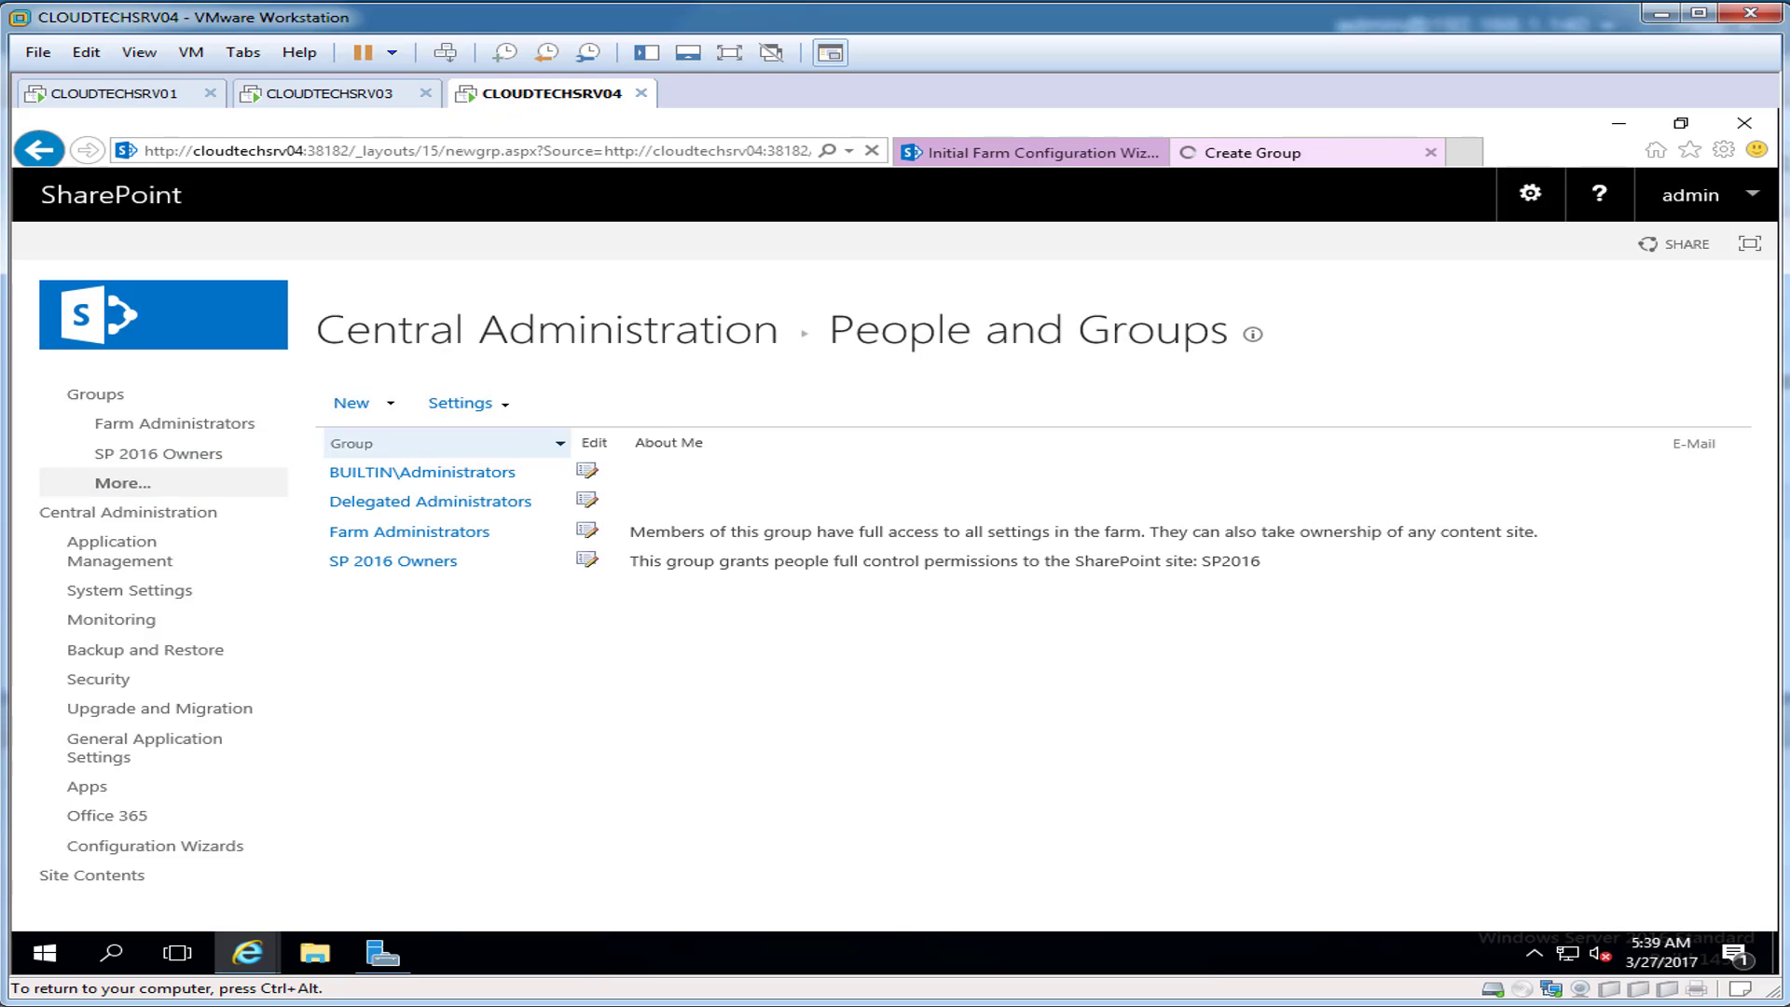
{"action": "type", "text": "SP 2016 Members"}
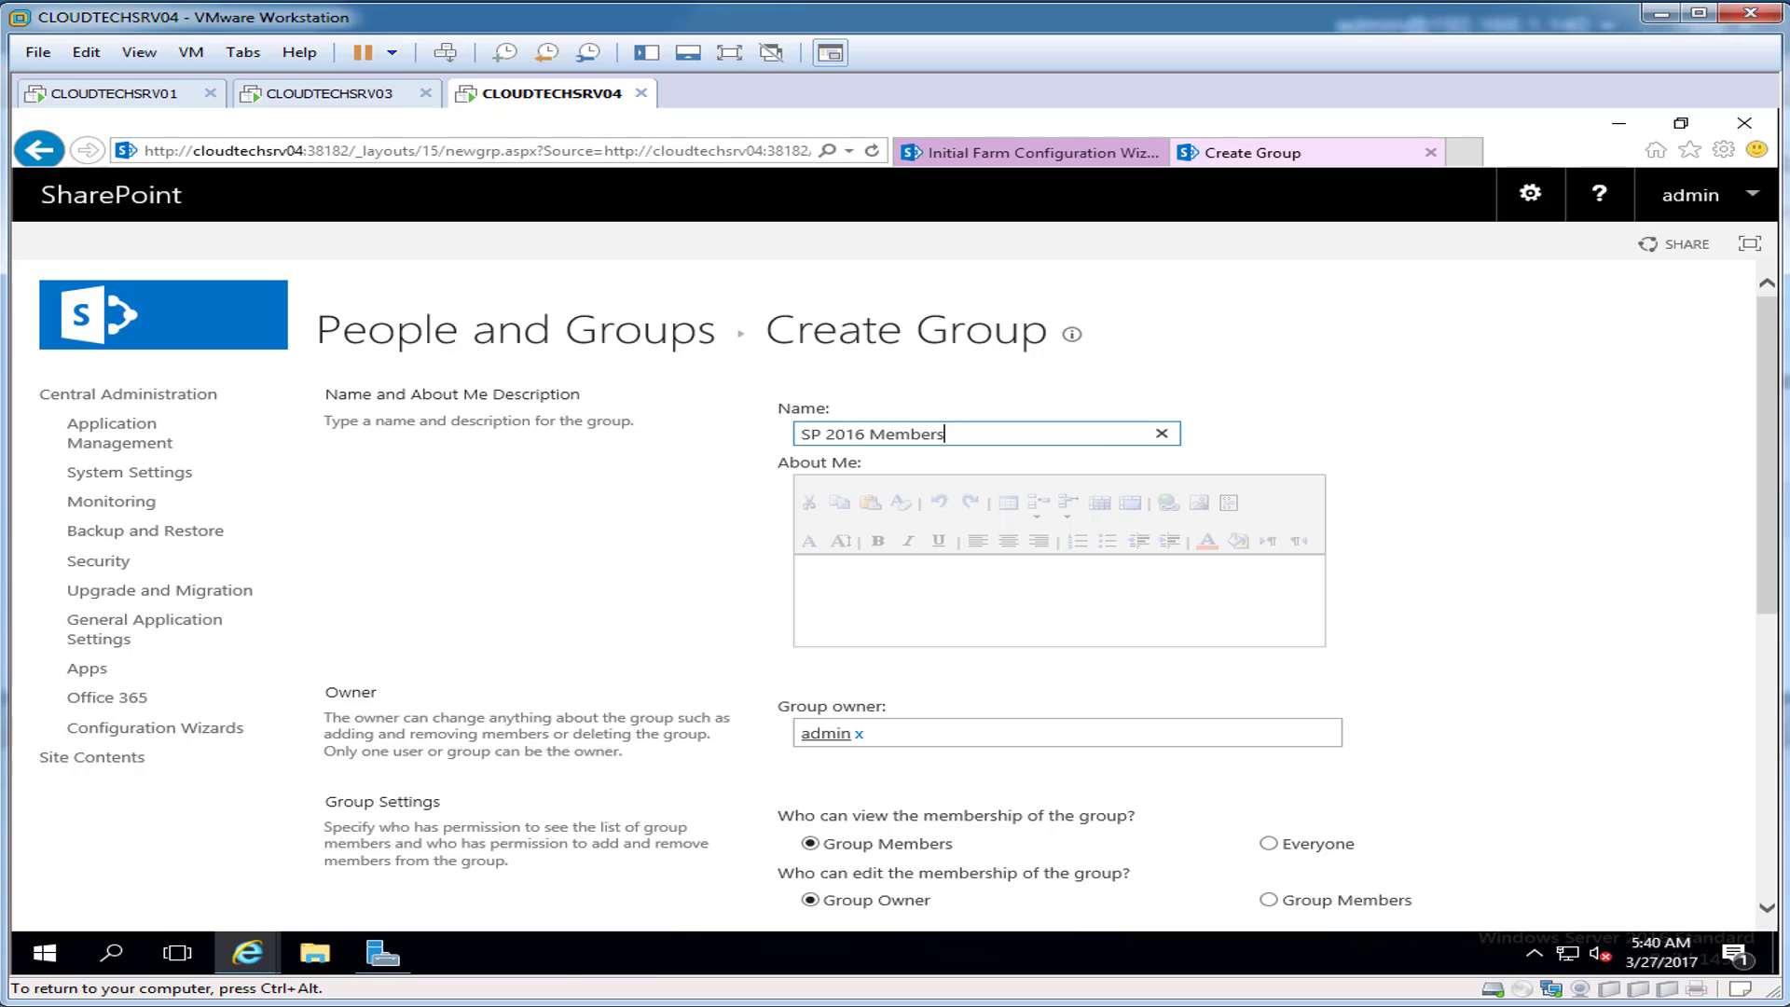
{"action": "left_click", "coordinate": [839, 576]}
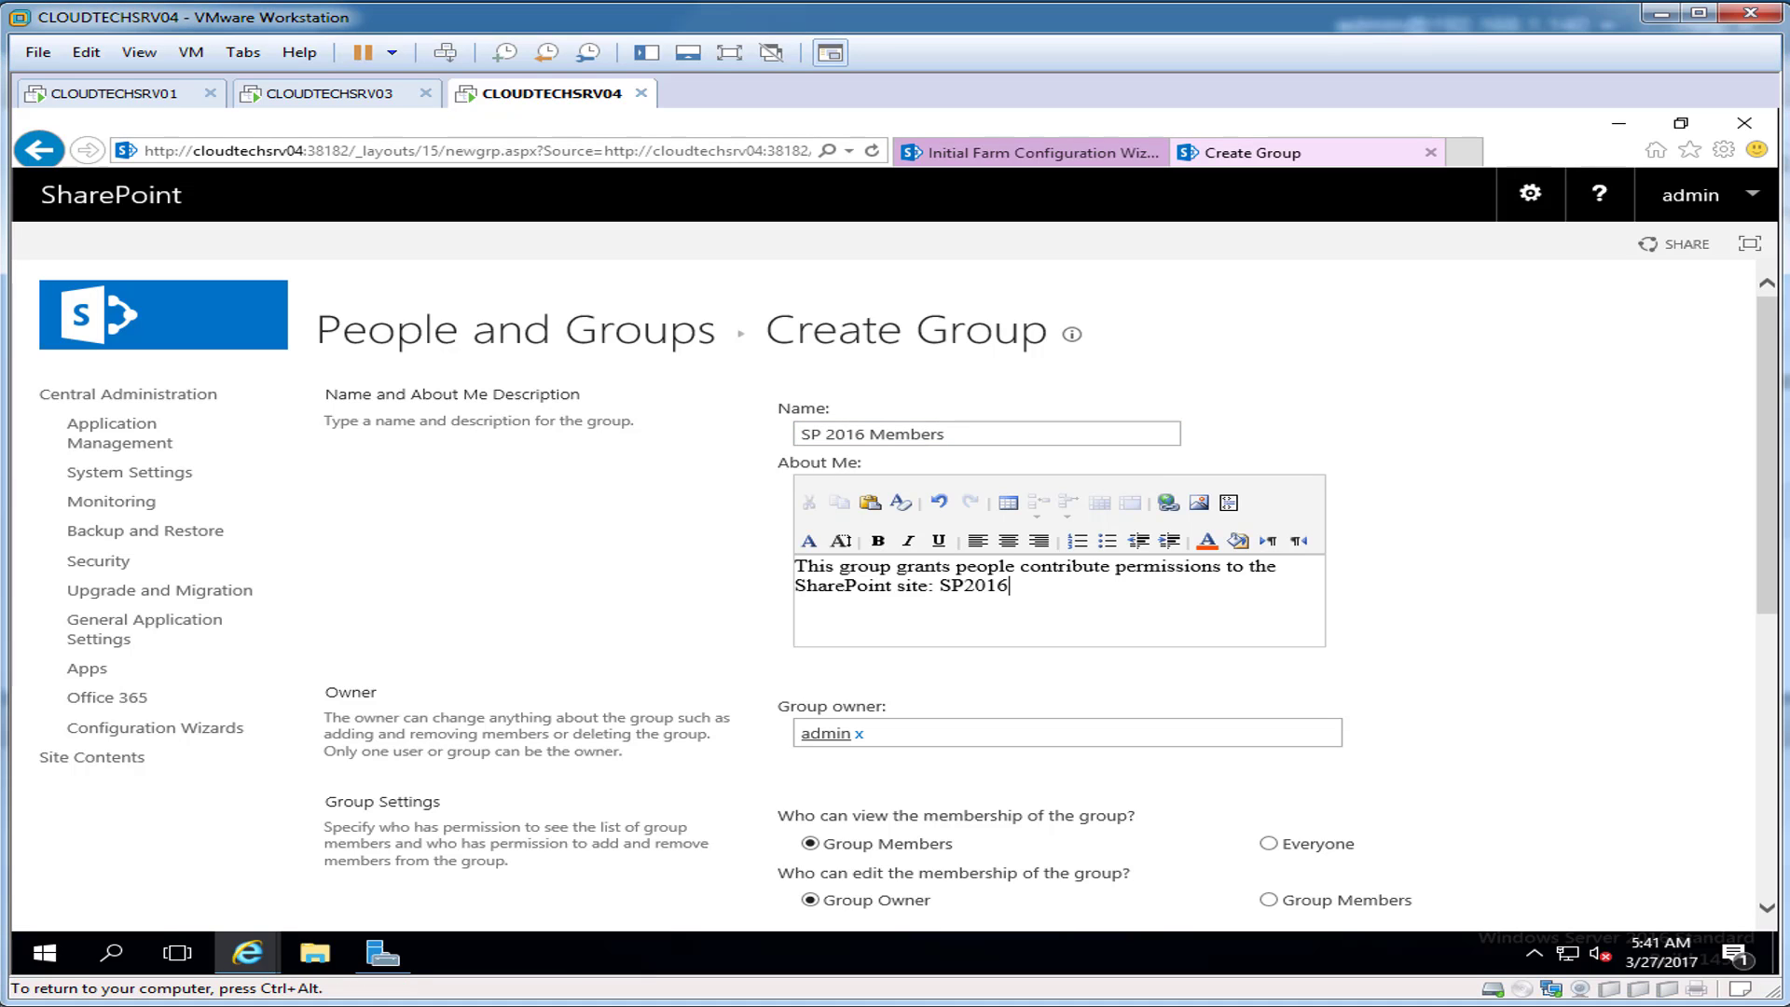
{"action": "left_click", "coordinate": [859, 735]}
{"action": "type", "text": "spadmin"}
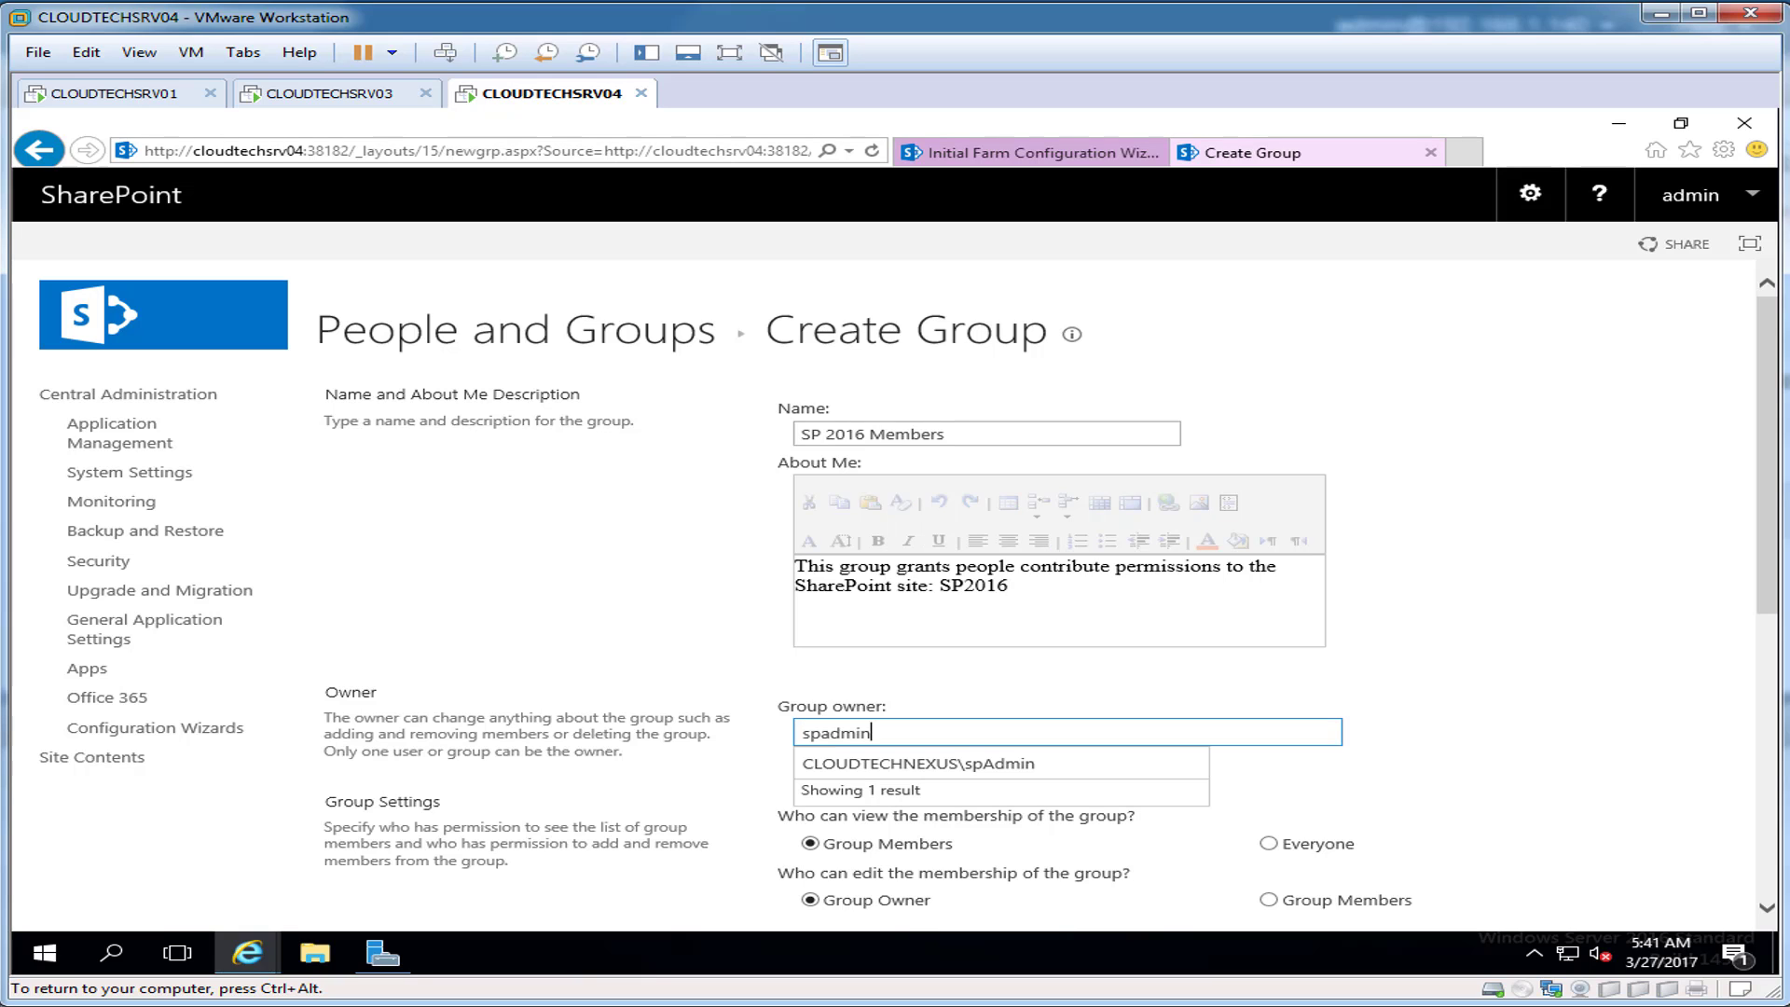
{"action": "key", "text": "Down"}
{"action": "key", "text": "Return"}
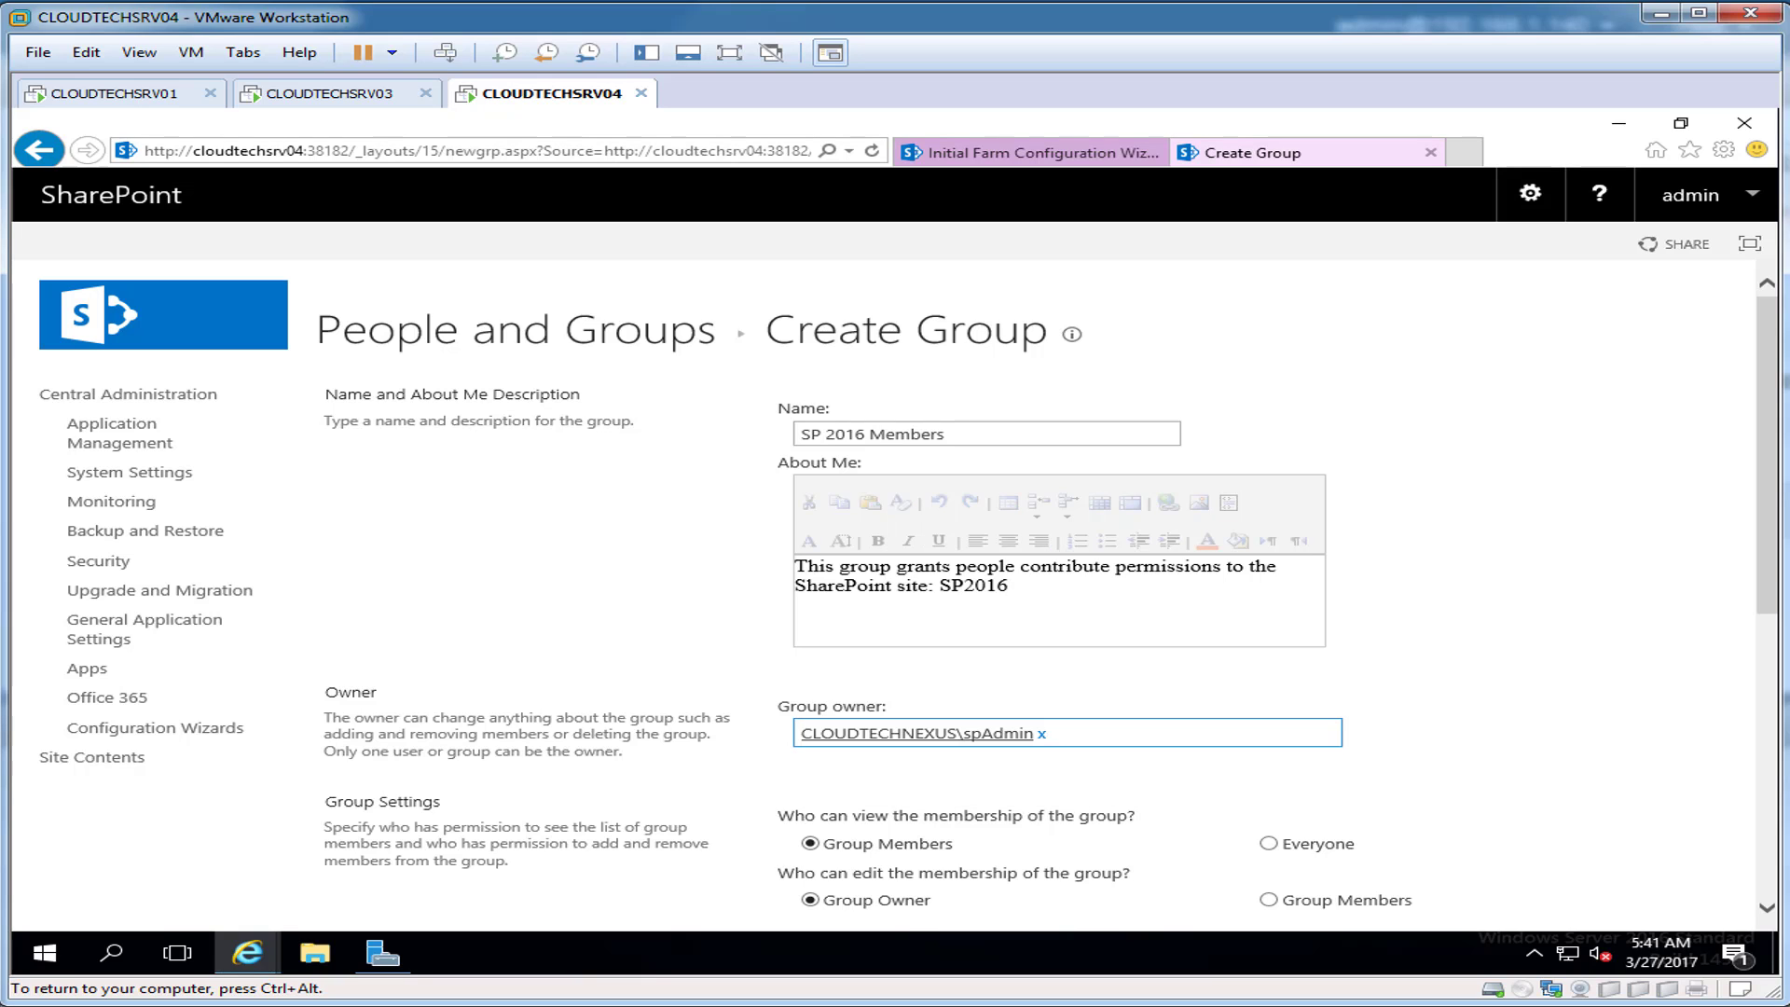
Step: Give SP 2016 Members Contribute and Read permissions and create it
{"action": "scroll", "coordinate": [895, 597], "scroll_direction": "down", "scroll_amount": 4}
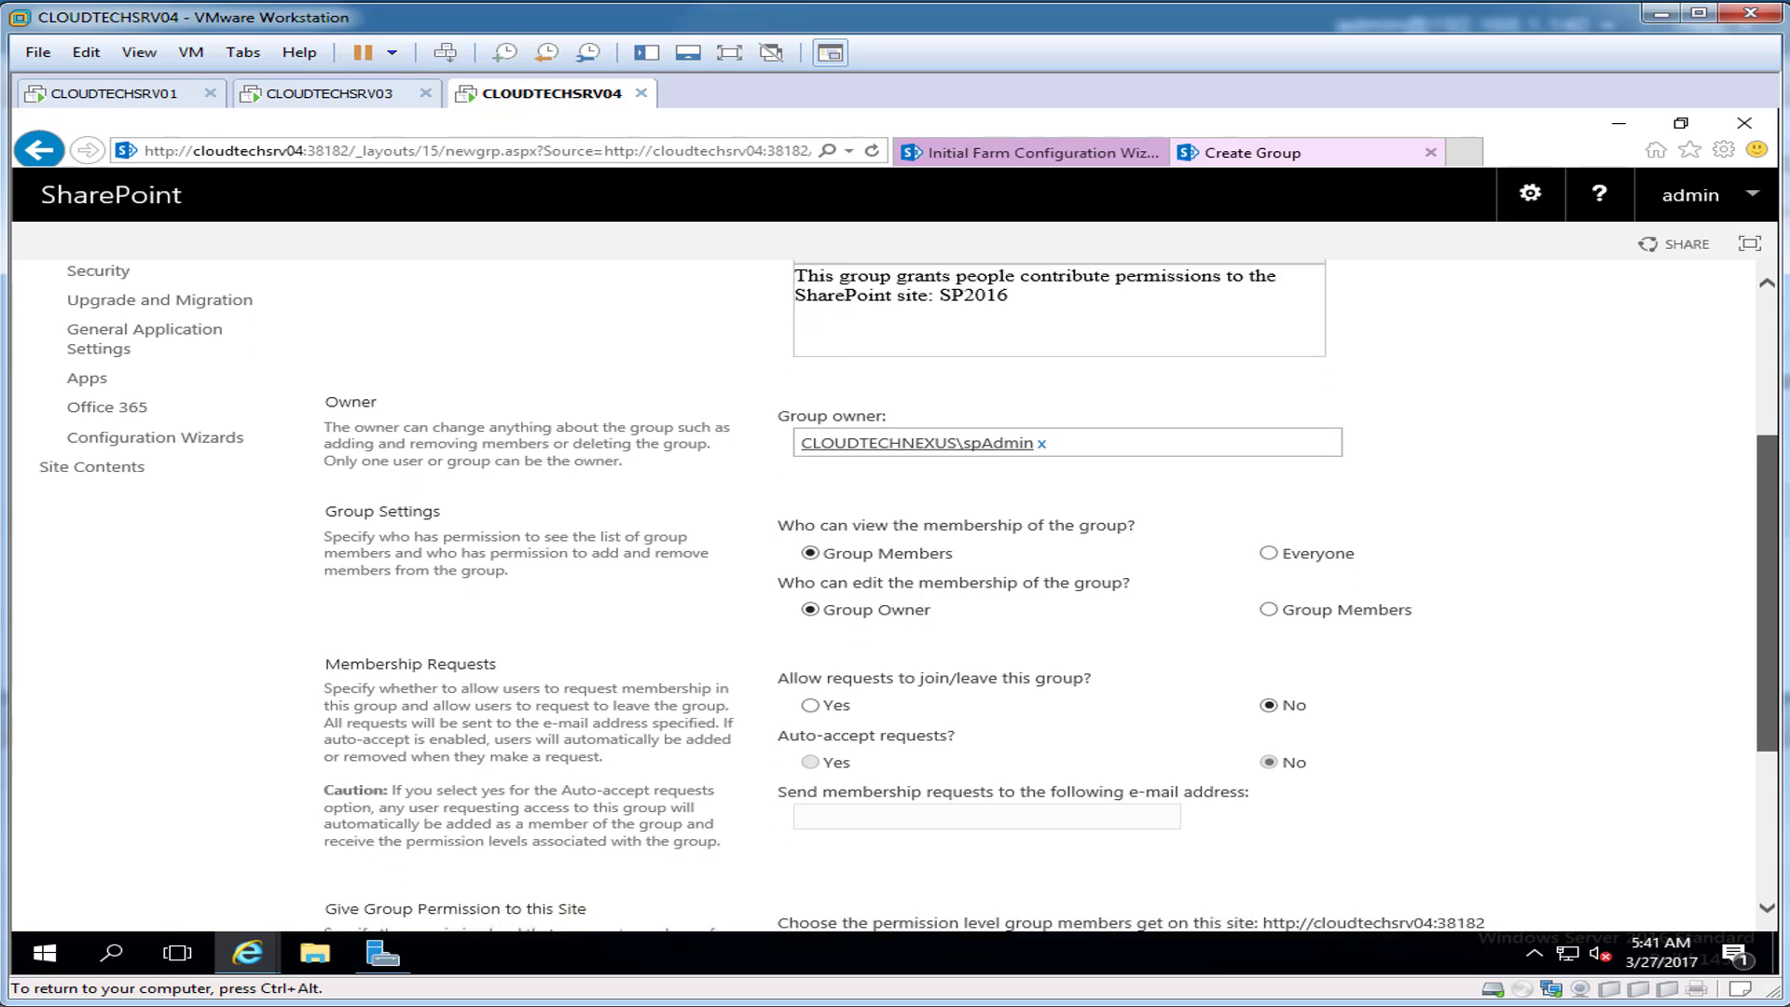
{"action": "scroll", "coordinate": [895, 597], "scroll_direction": "down", "scroll_amount": 3}
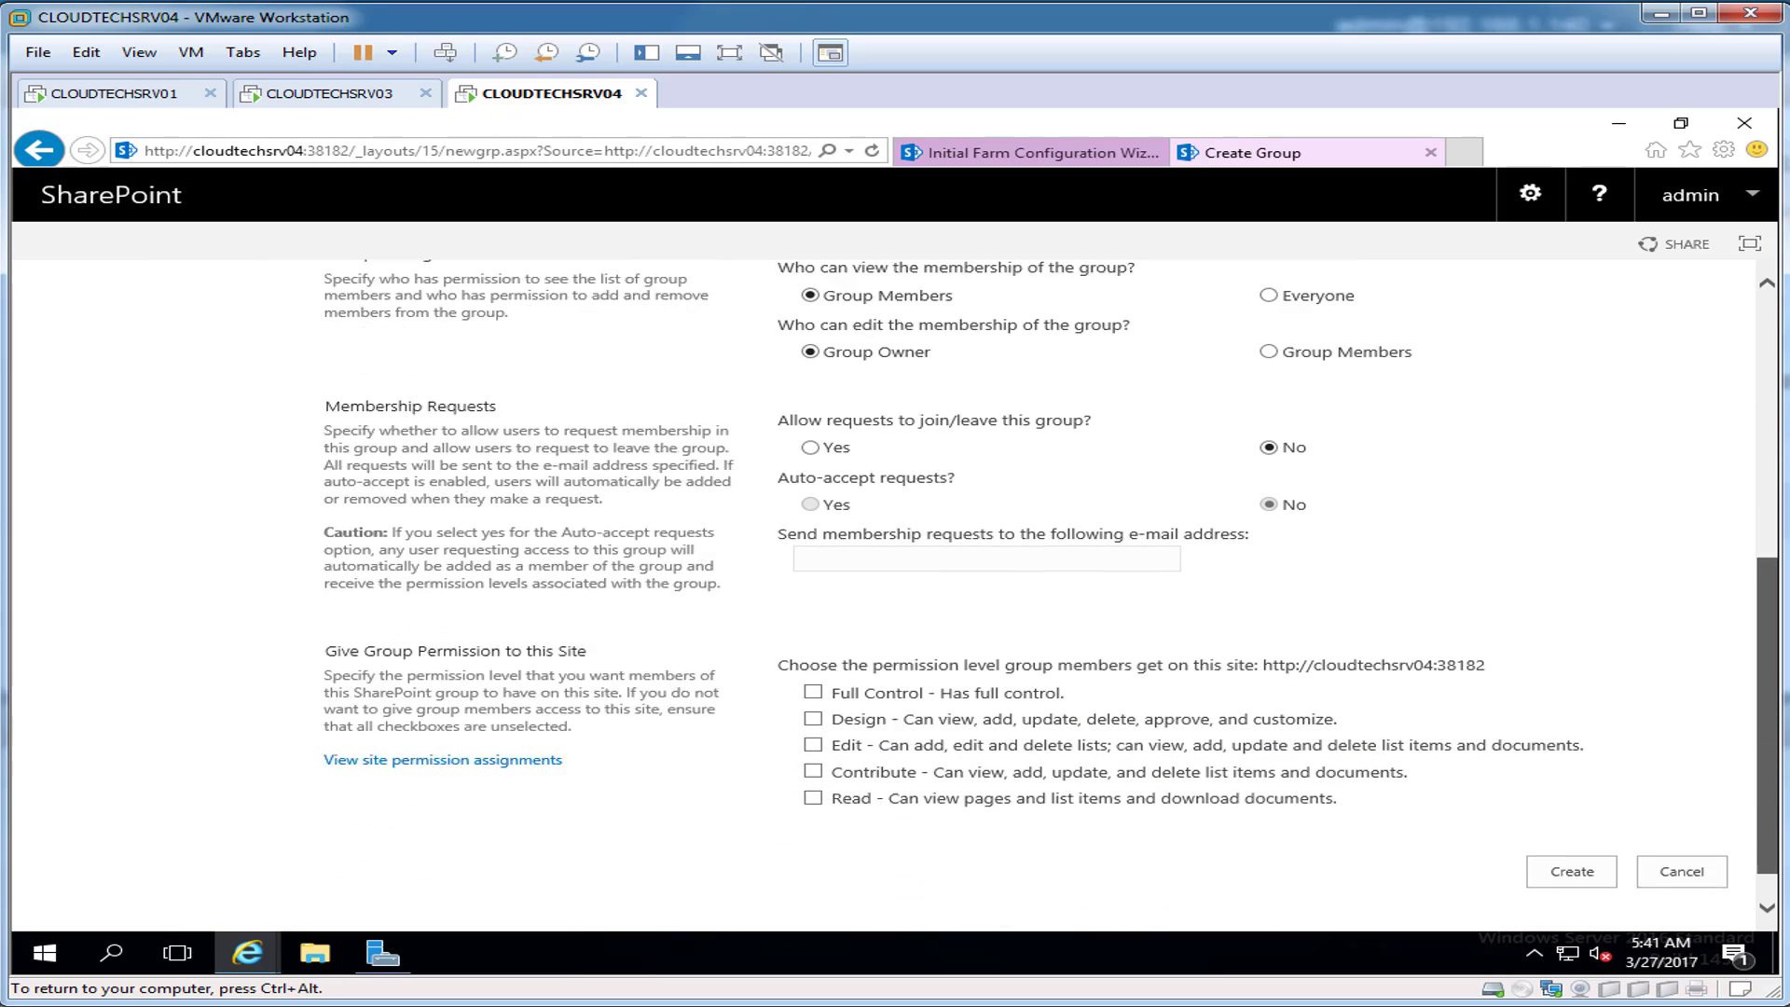
{"action": "left_click", "coordinate": [813, 729]}
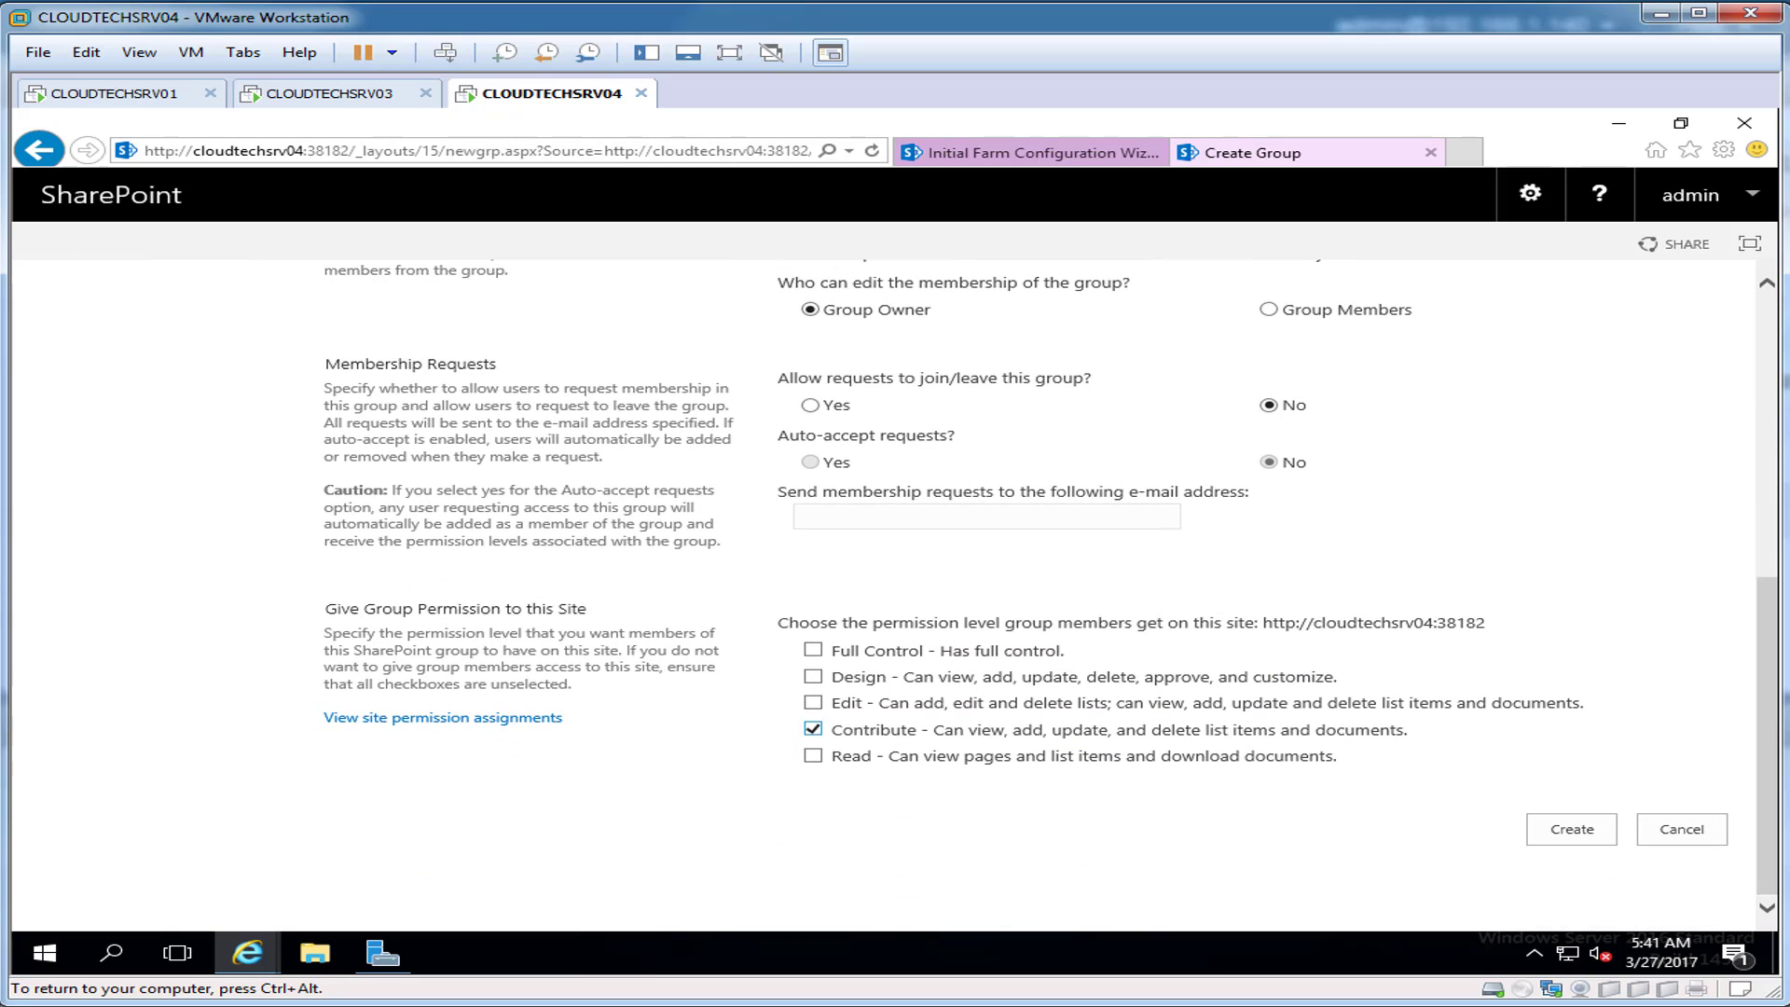
{"action": "left_click", "coordinate": [814, 756]}
{"action": "left_click", "coordinate": [1572, 829]}
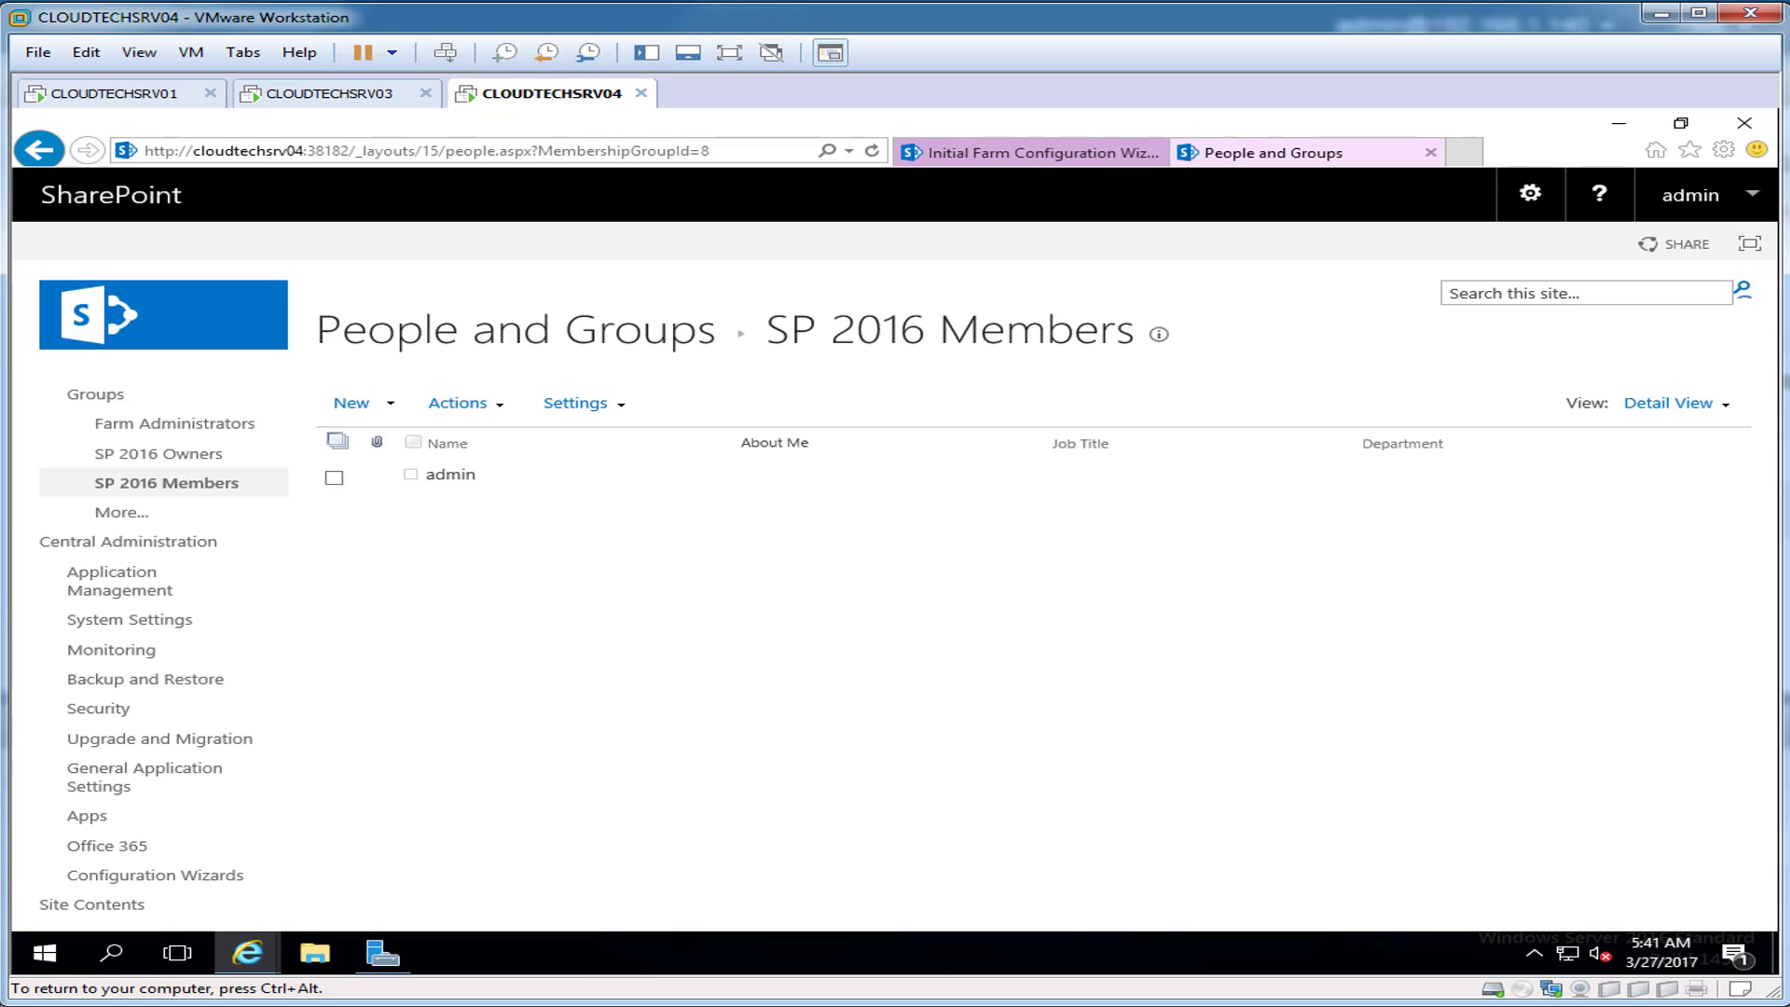
{"action": "left_click", "coordinate": [123, 512]}
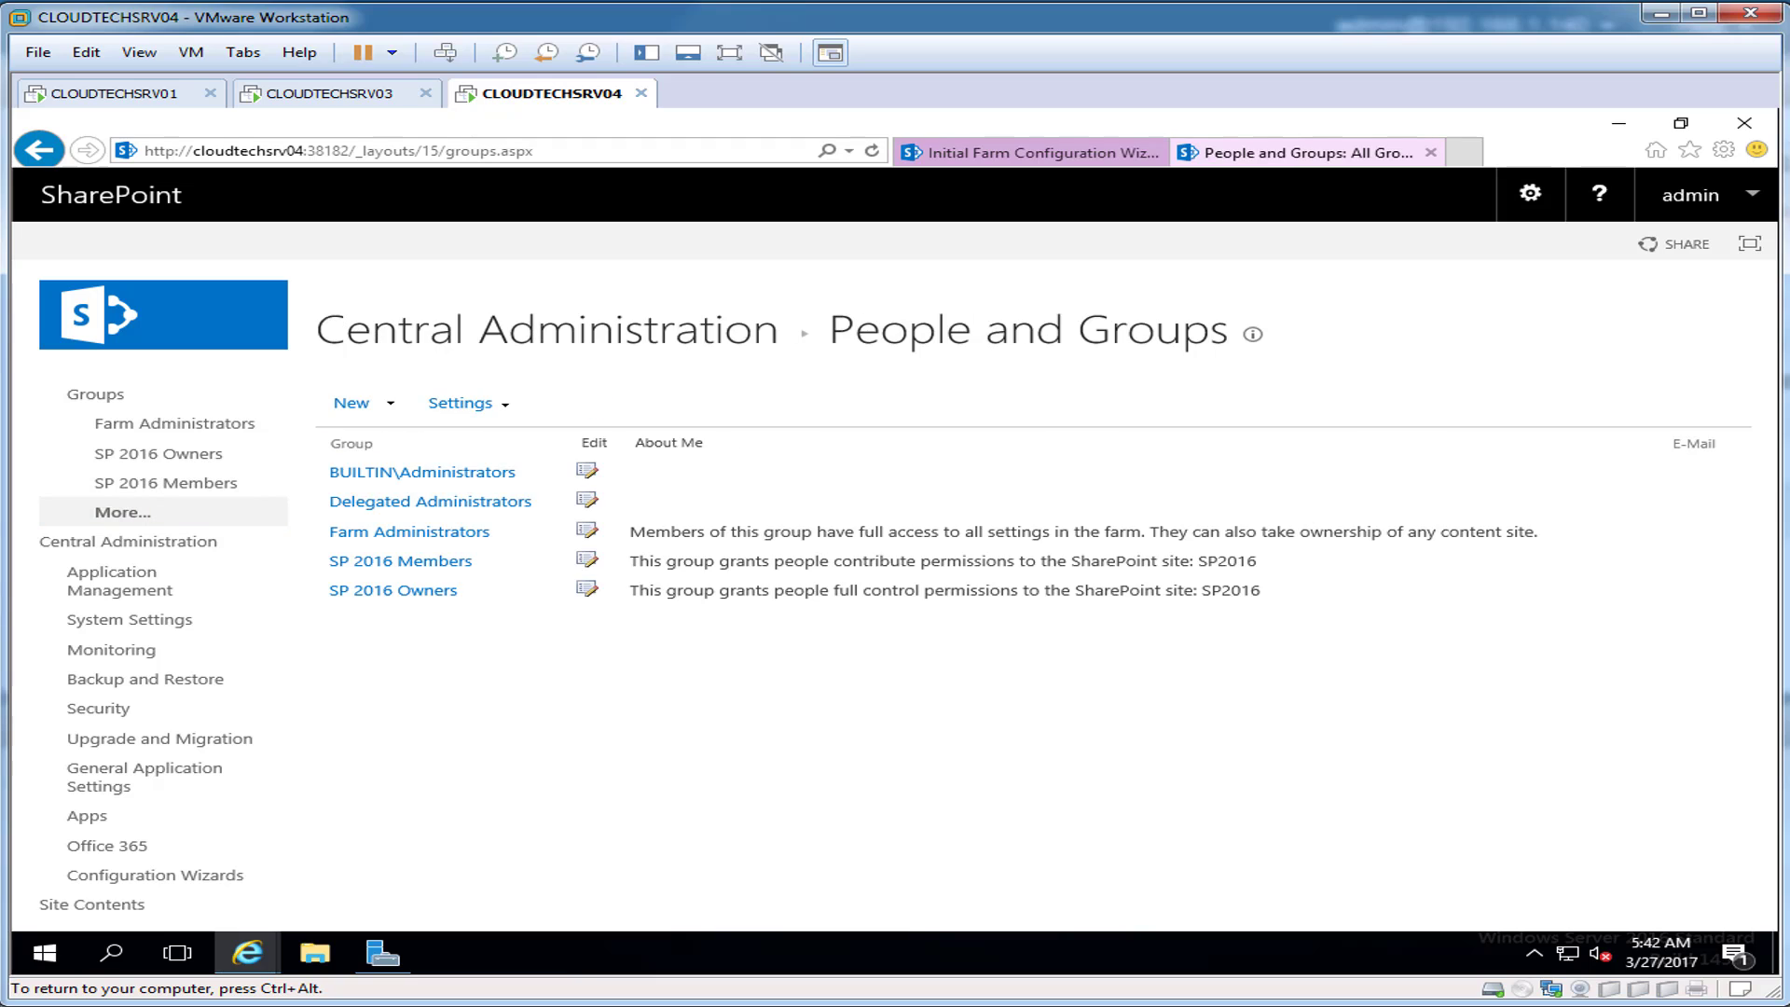
Step: Start a new group named 'SP 2016 Visitors' described as granting read-only permissions to the SP2016 site
{"action": "left_click", "coordinate": [351, 403]}
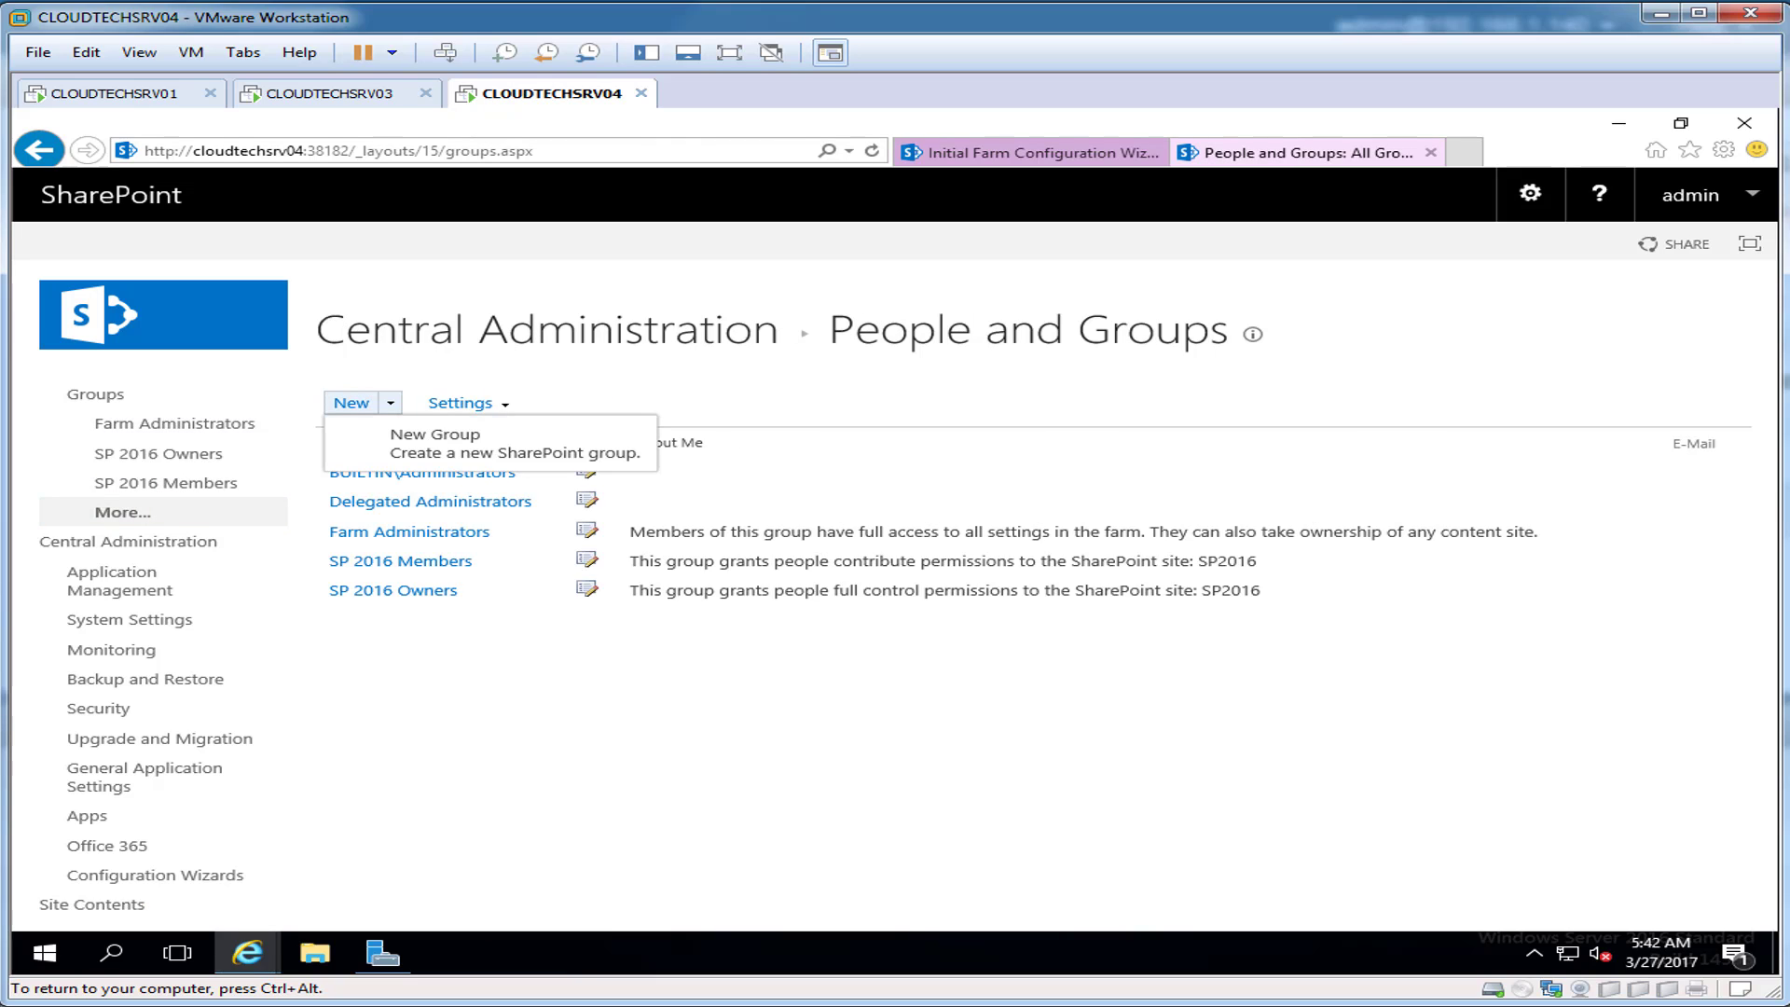
{"action": "left_click", "coordinate": [435, 436]}
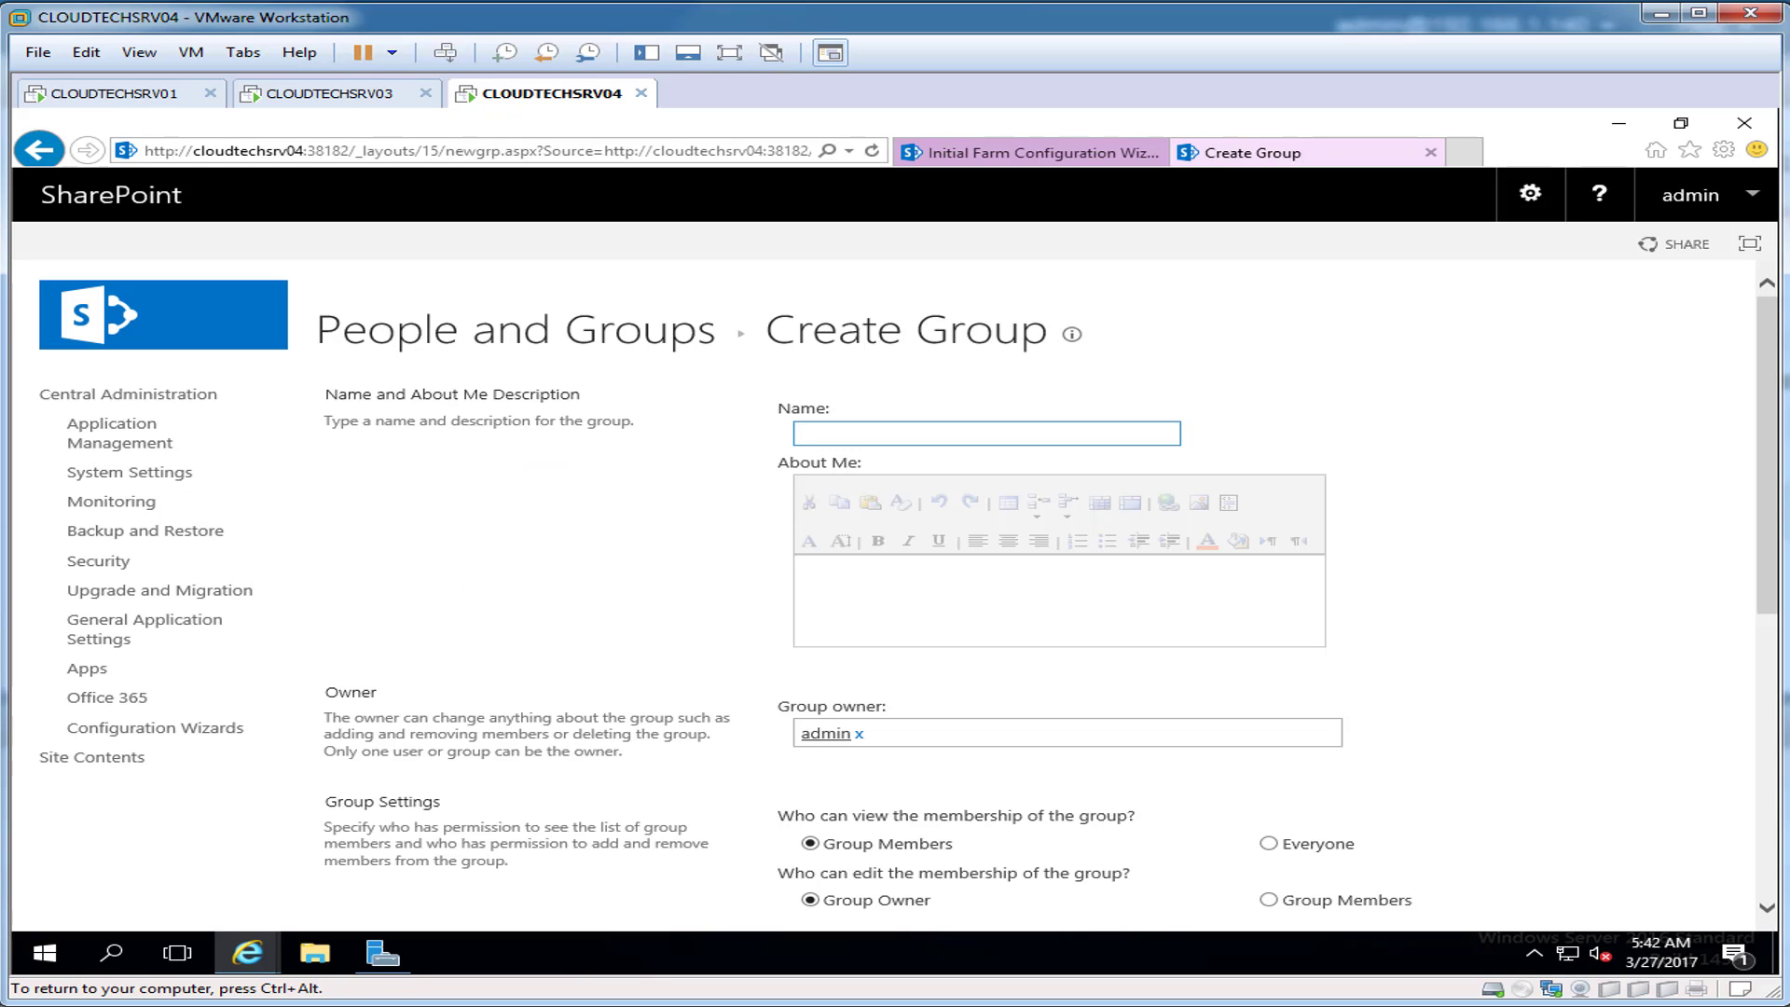
{"action": "type", "text": "SP 2016 Visitors"}
{"action": "key", "text": "Tab"}
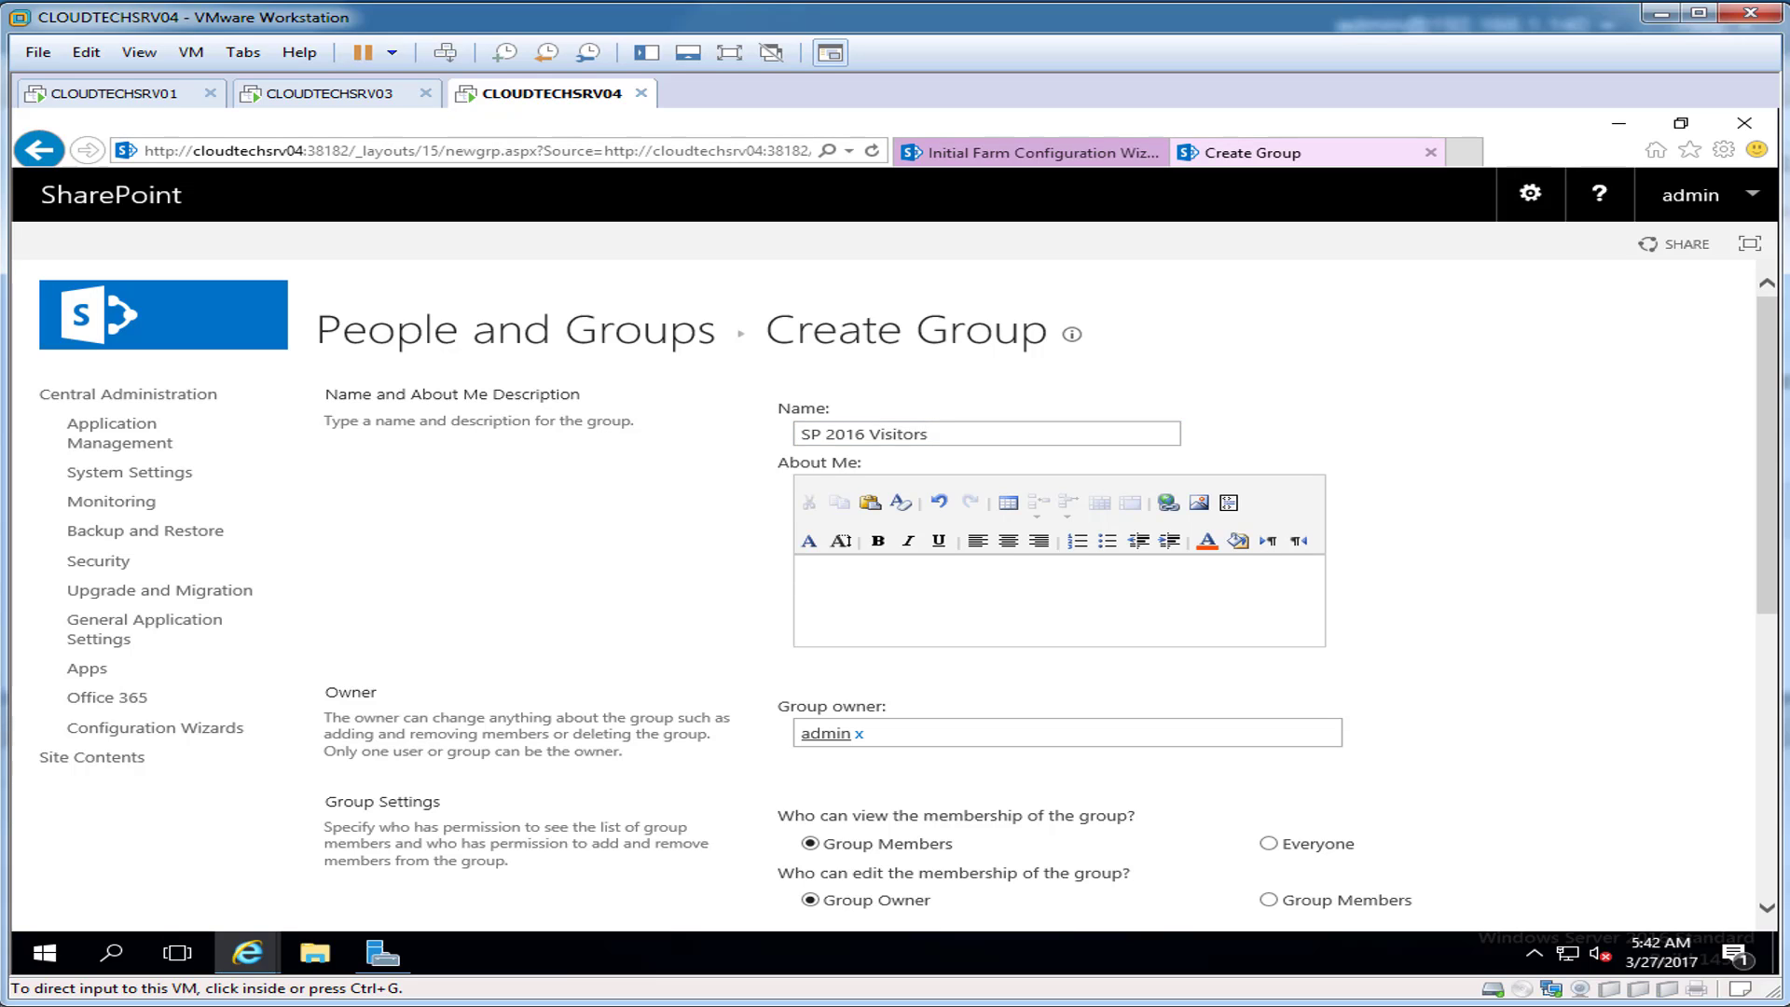
{"action": "type", "text": "This group grants people read only permissions to the SharePoint site: SP2016"}
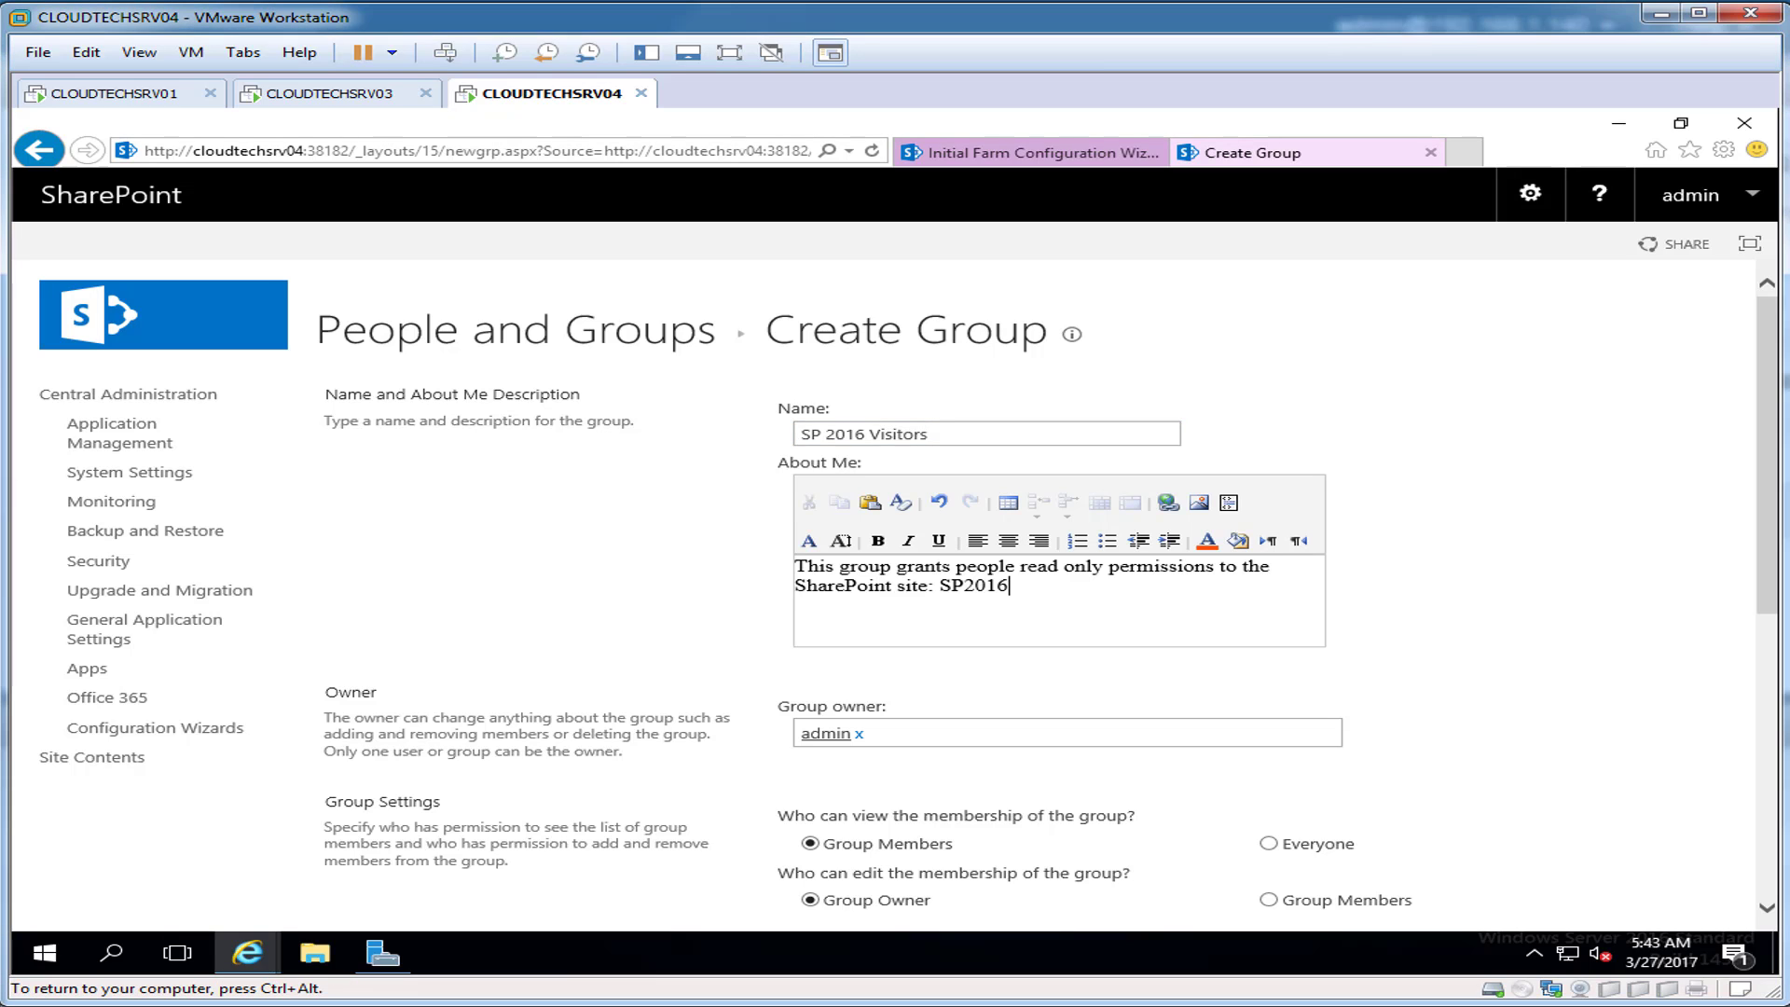
{"action": "key", "text": "Tab"}
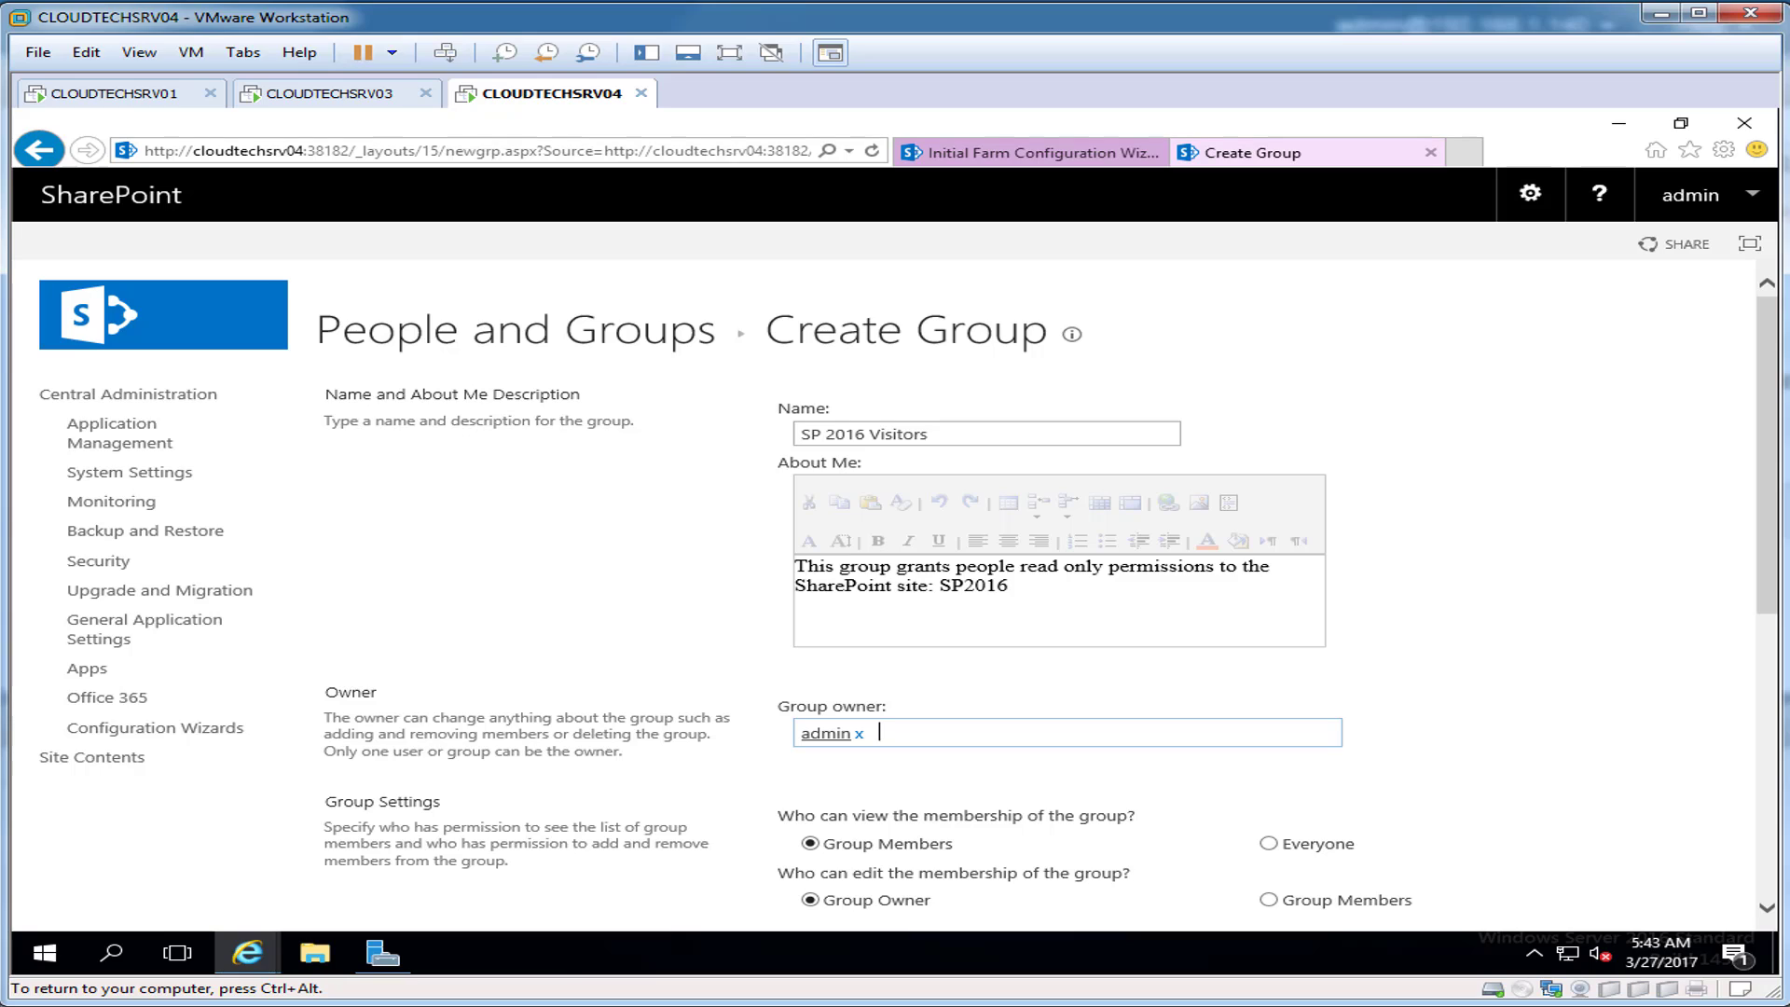
Step: Make spadmin the group owner, grant Read permission, and create the group
{"action": "key", "text": "BackSpace"}
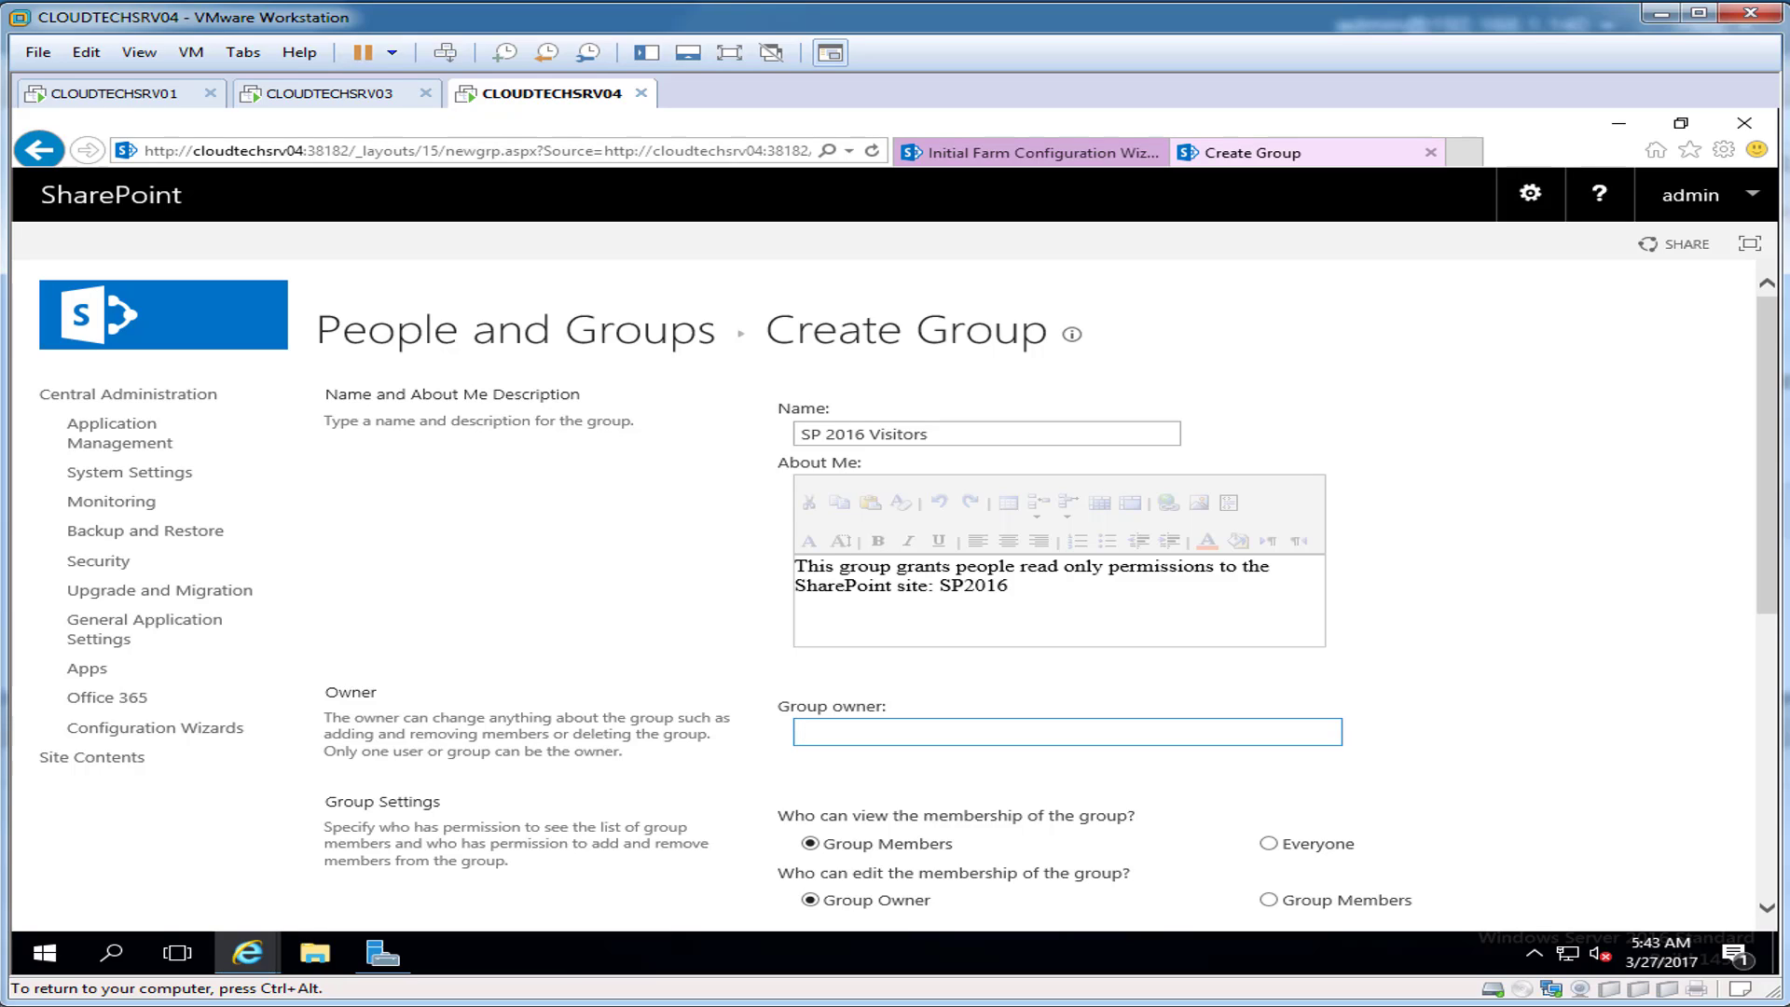
{"action": "type", "text": "spadmin"}
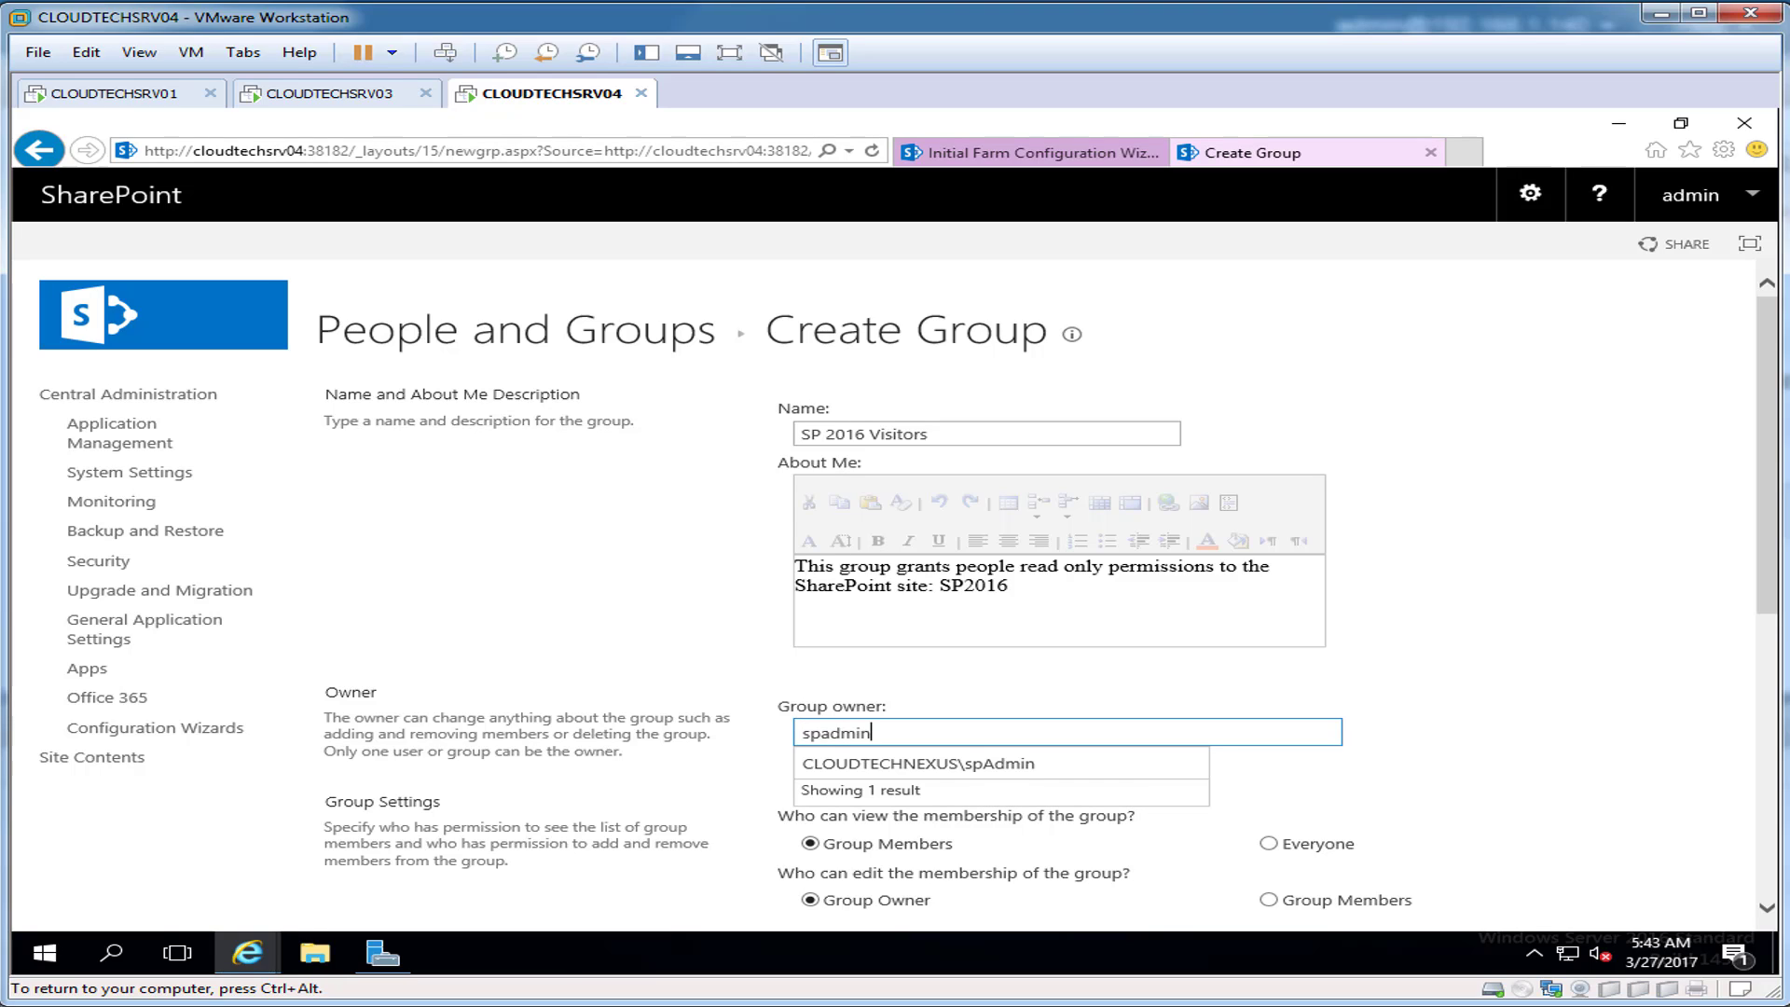
{"action": "key", "text": "Down"}
{"action": "key", "text": "Return"}
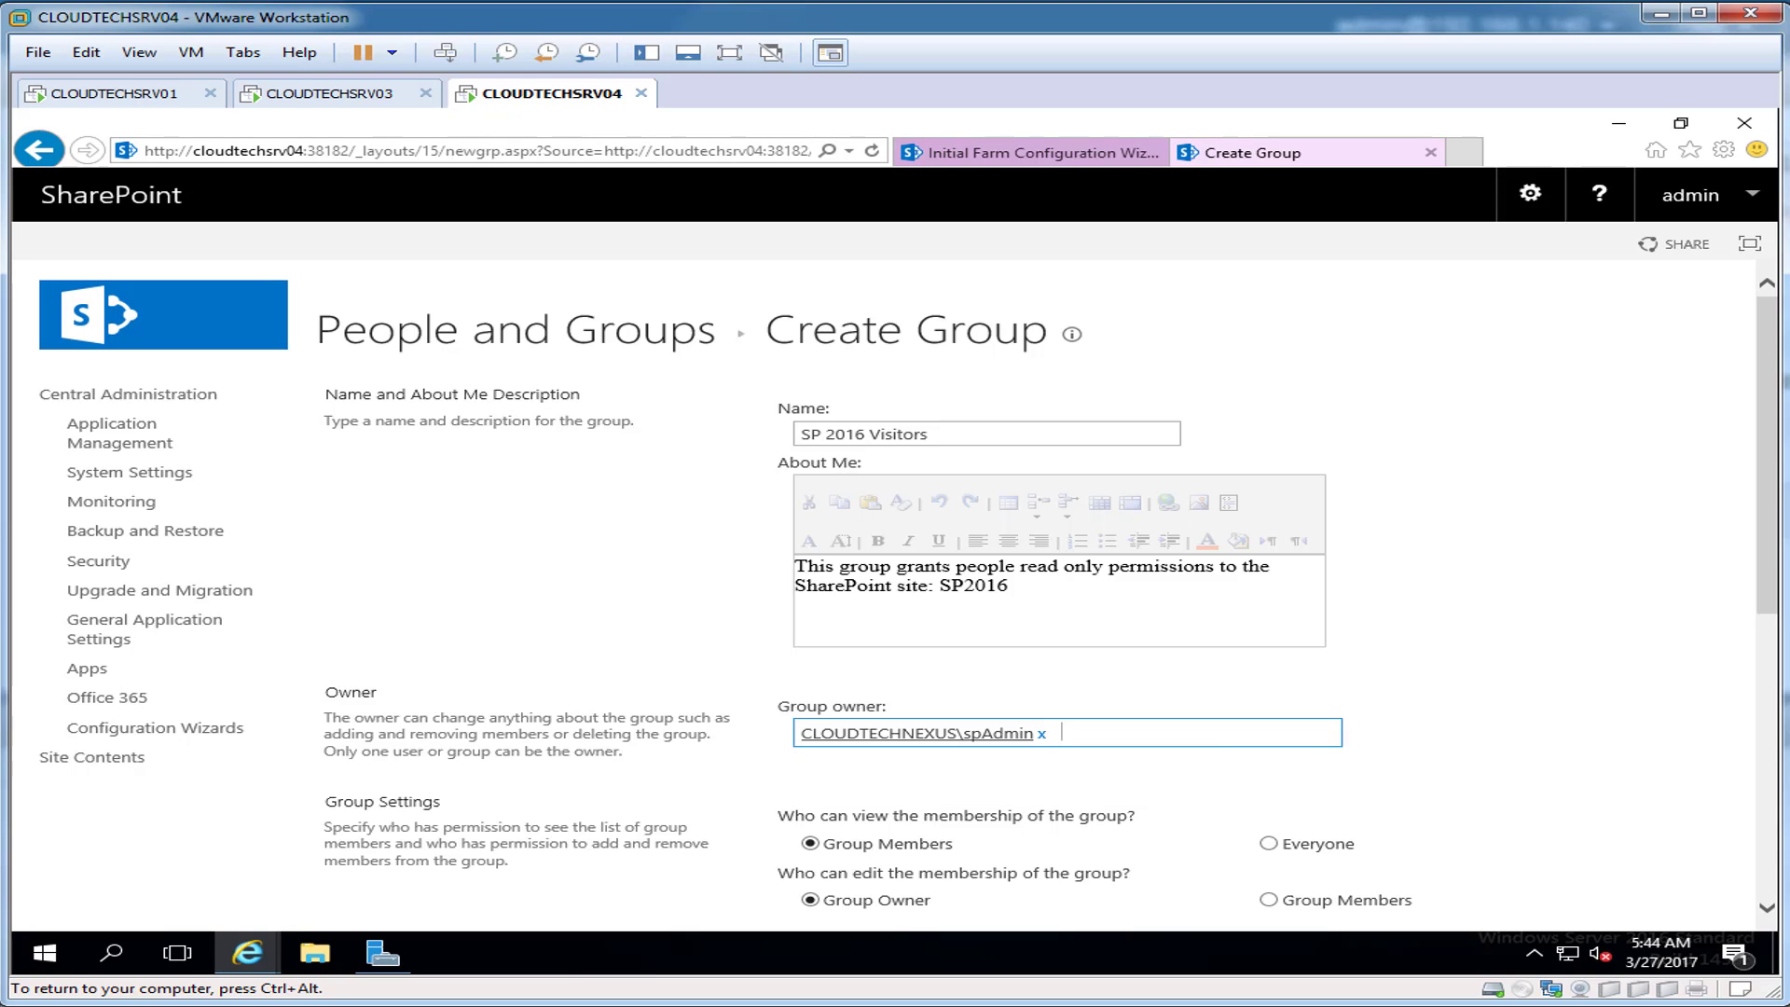
{"action": "left_click_drag", "start_coordinate": [1767, 455], "coordinate": [1767, 736]}
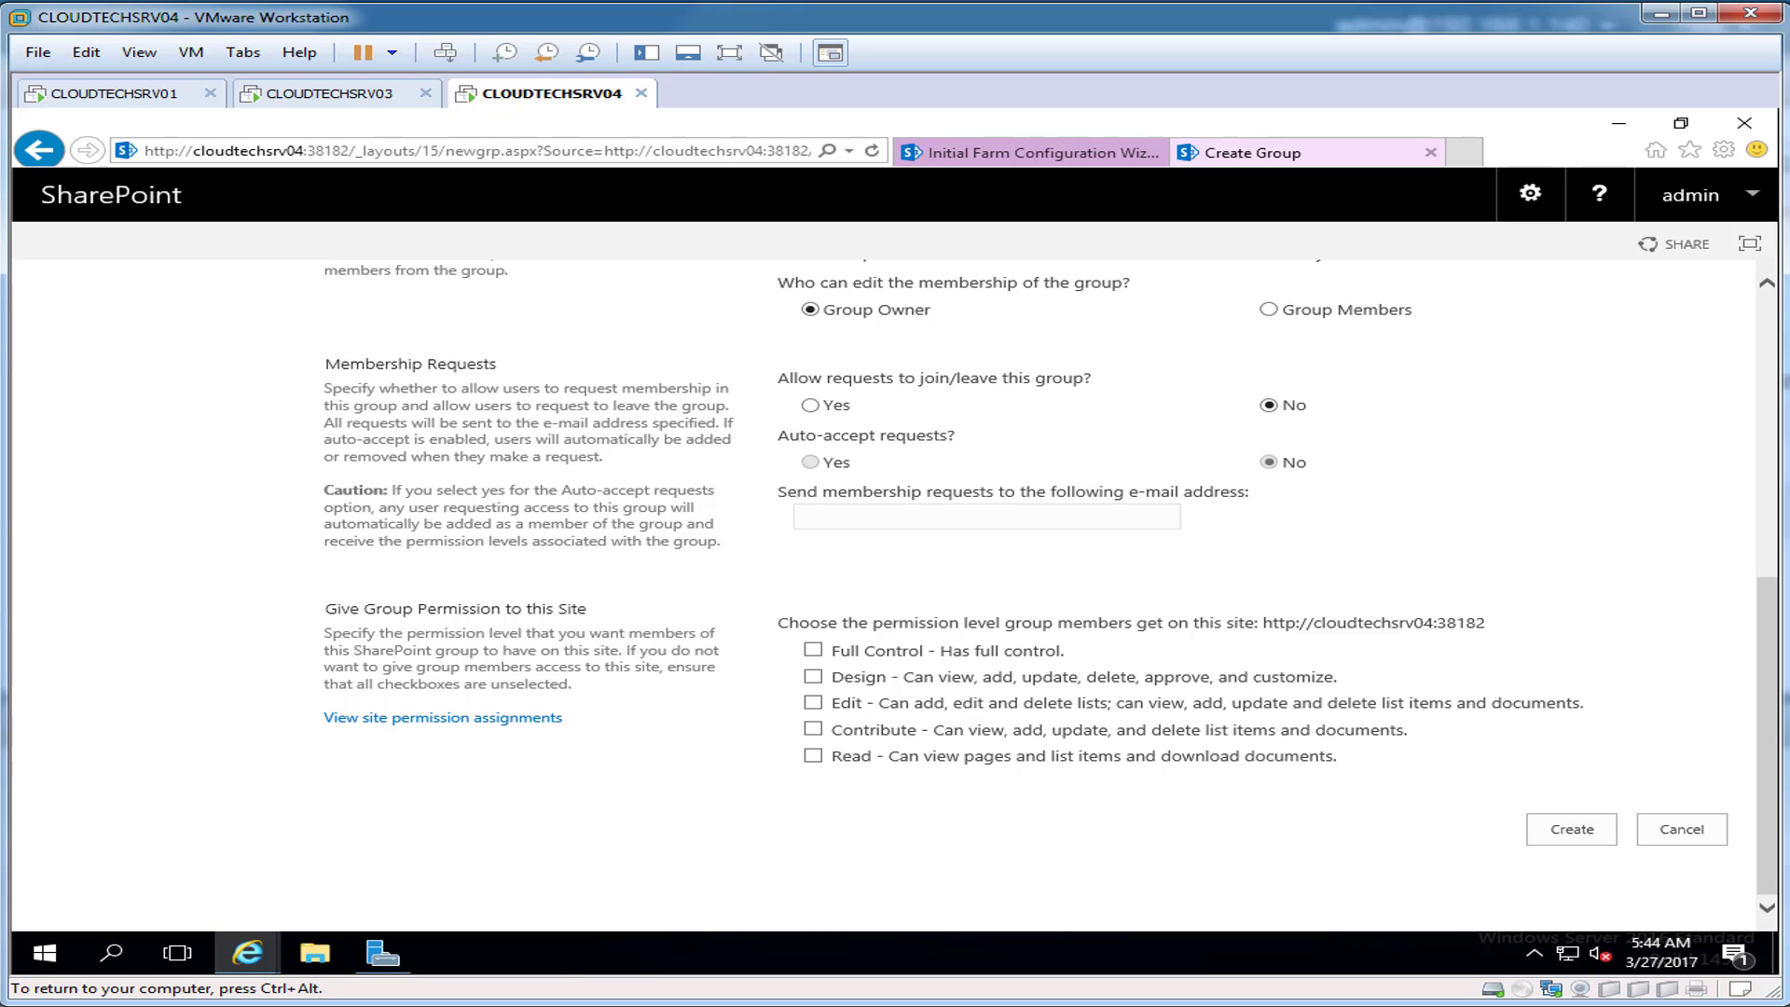
{"action": "left_click", "coordinate": [813, 757]}
{"action": "left_click", "coordinate": [1572, 829]}
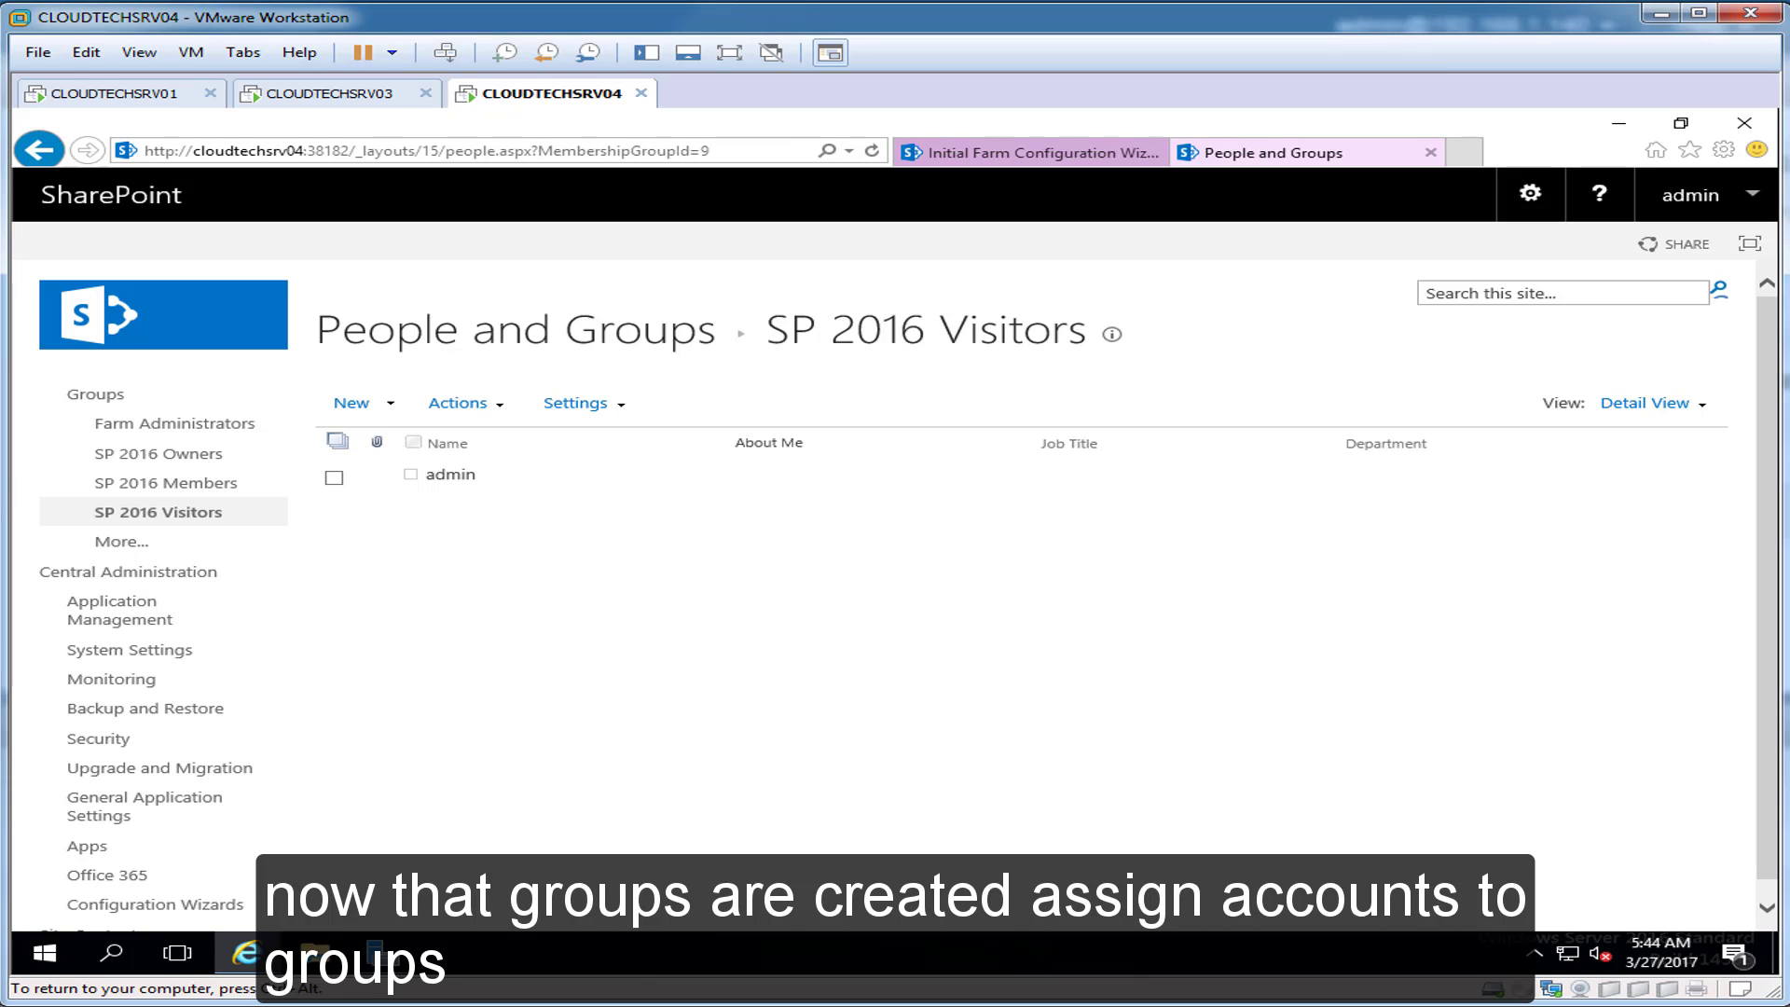
Step: Invite the admin and spadmin accounts into the SP 2016 Owners group
{"action": "left_click", "coordinate": [159, 453]}
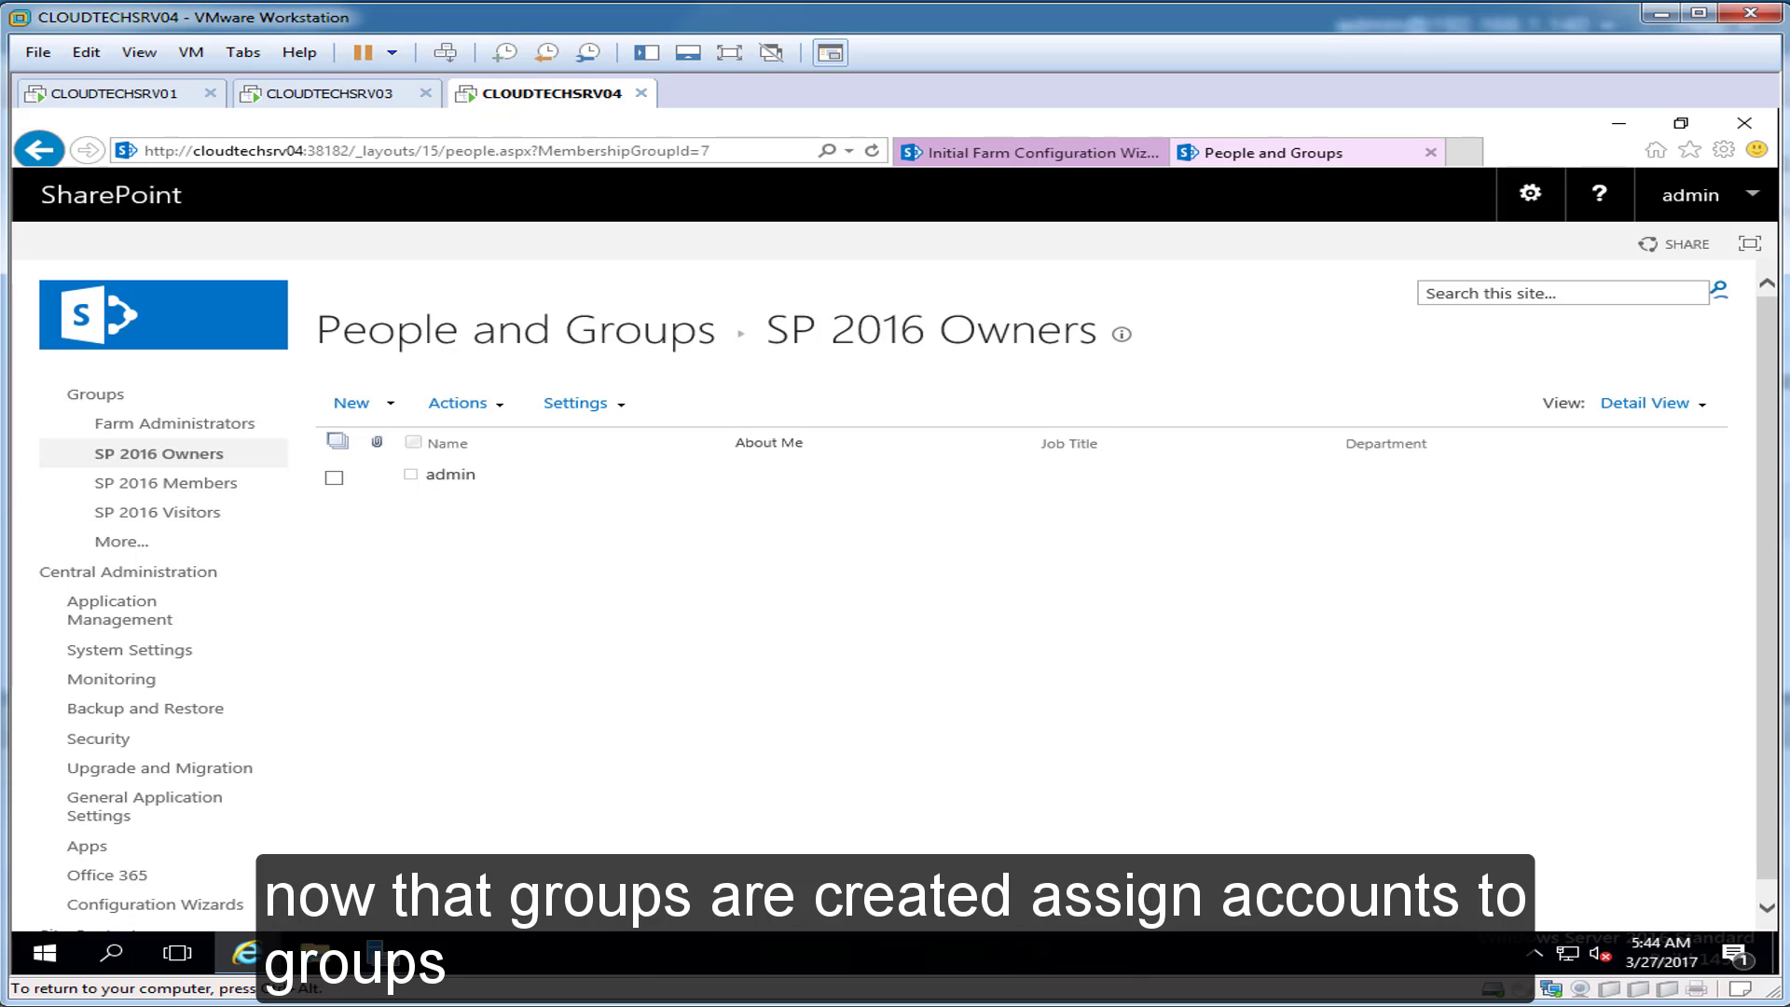
{"action": "left_click", "coordinate": [352, 402]}
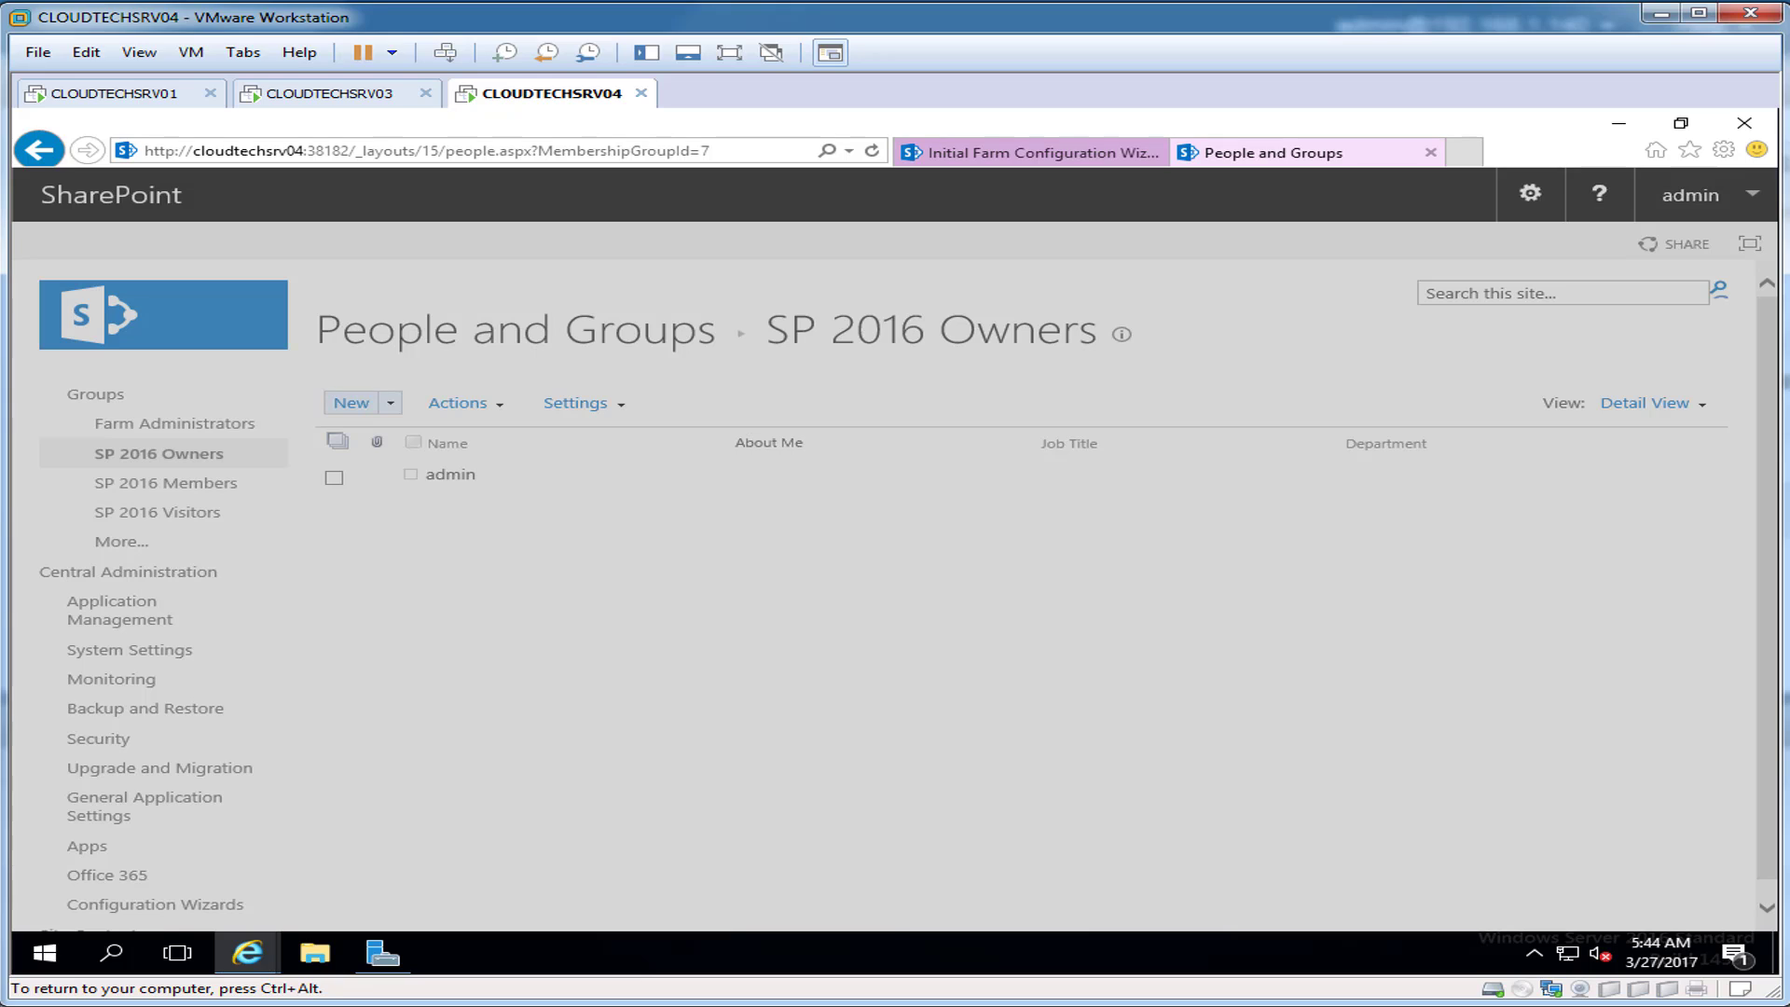
{"action": "left_click", "coordinate": [877, 548]}
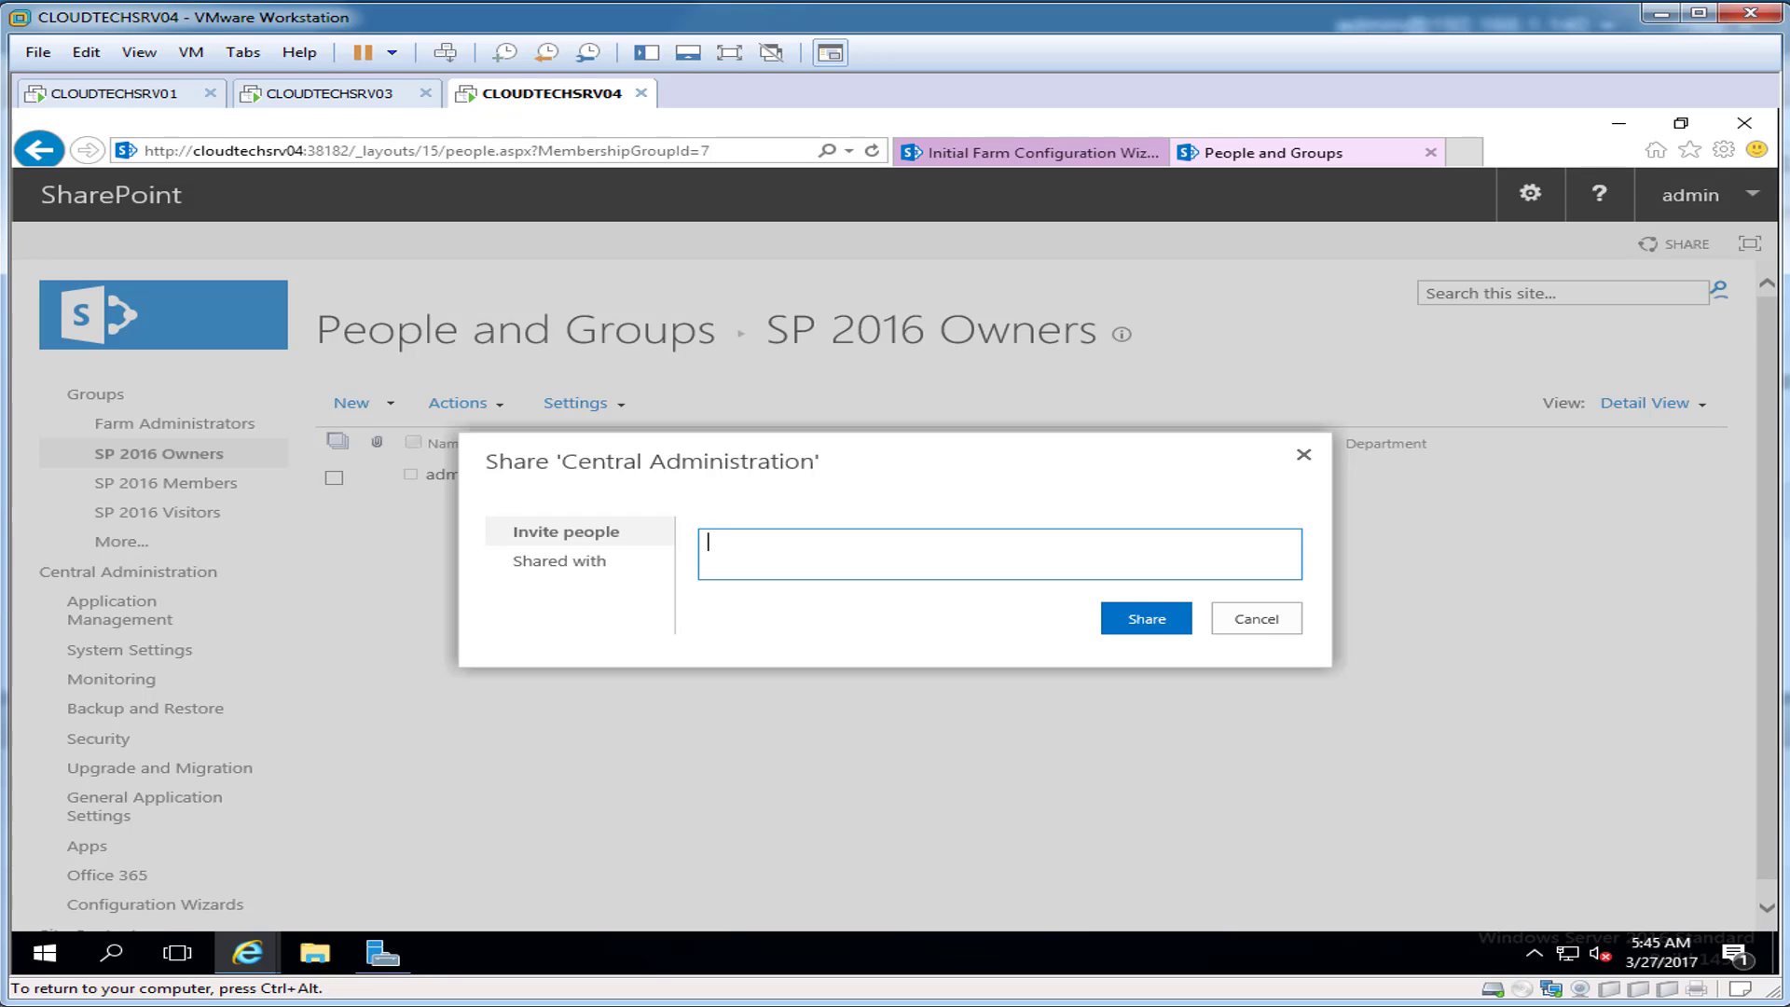
{"action": "type", "text": "admin"}
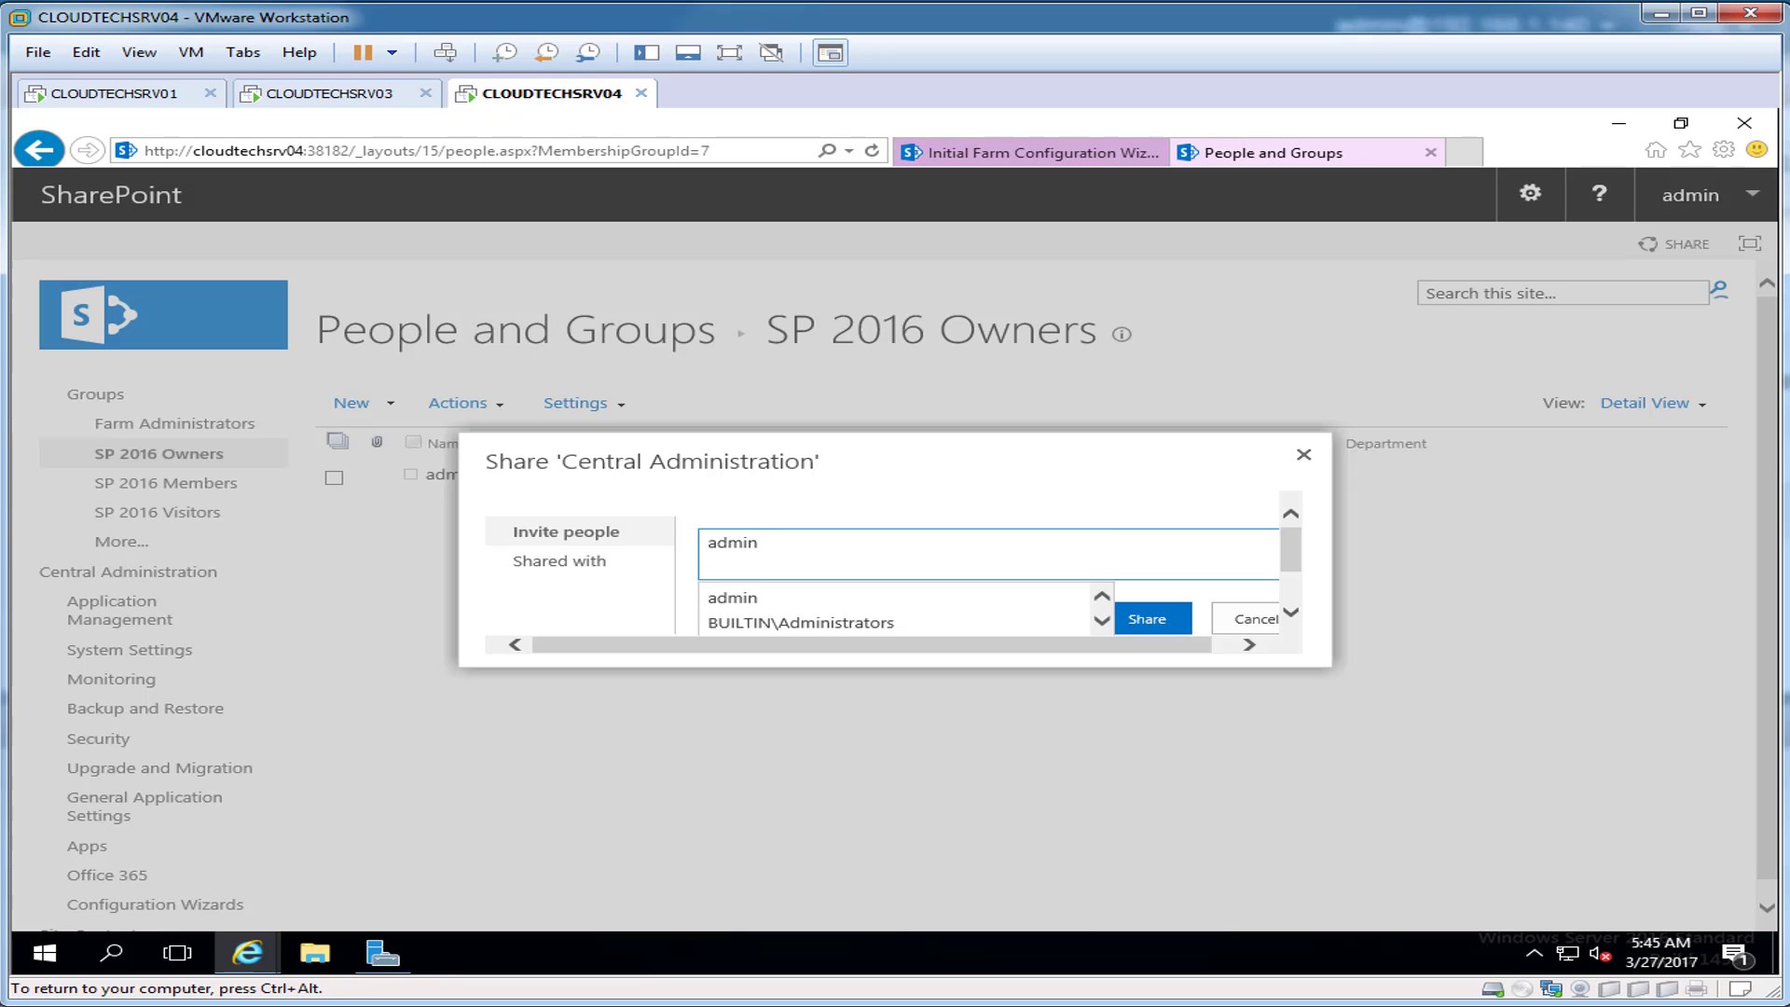
{"action": "left_click", "coordinate": [970, 598]}
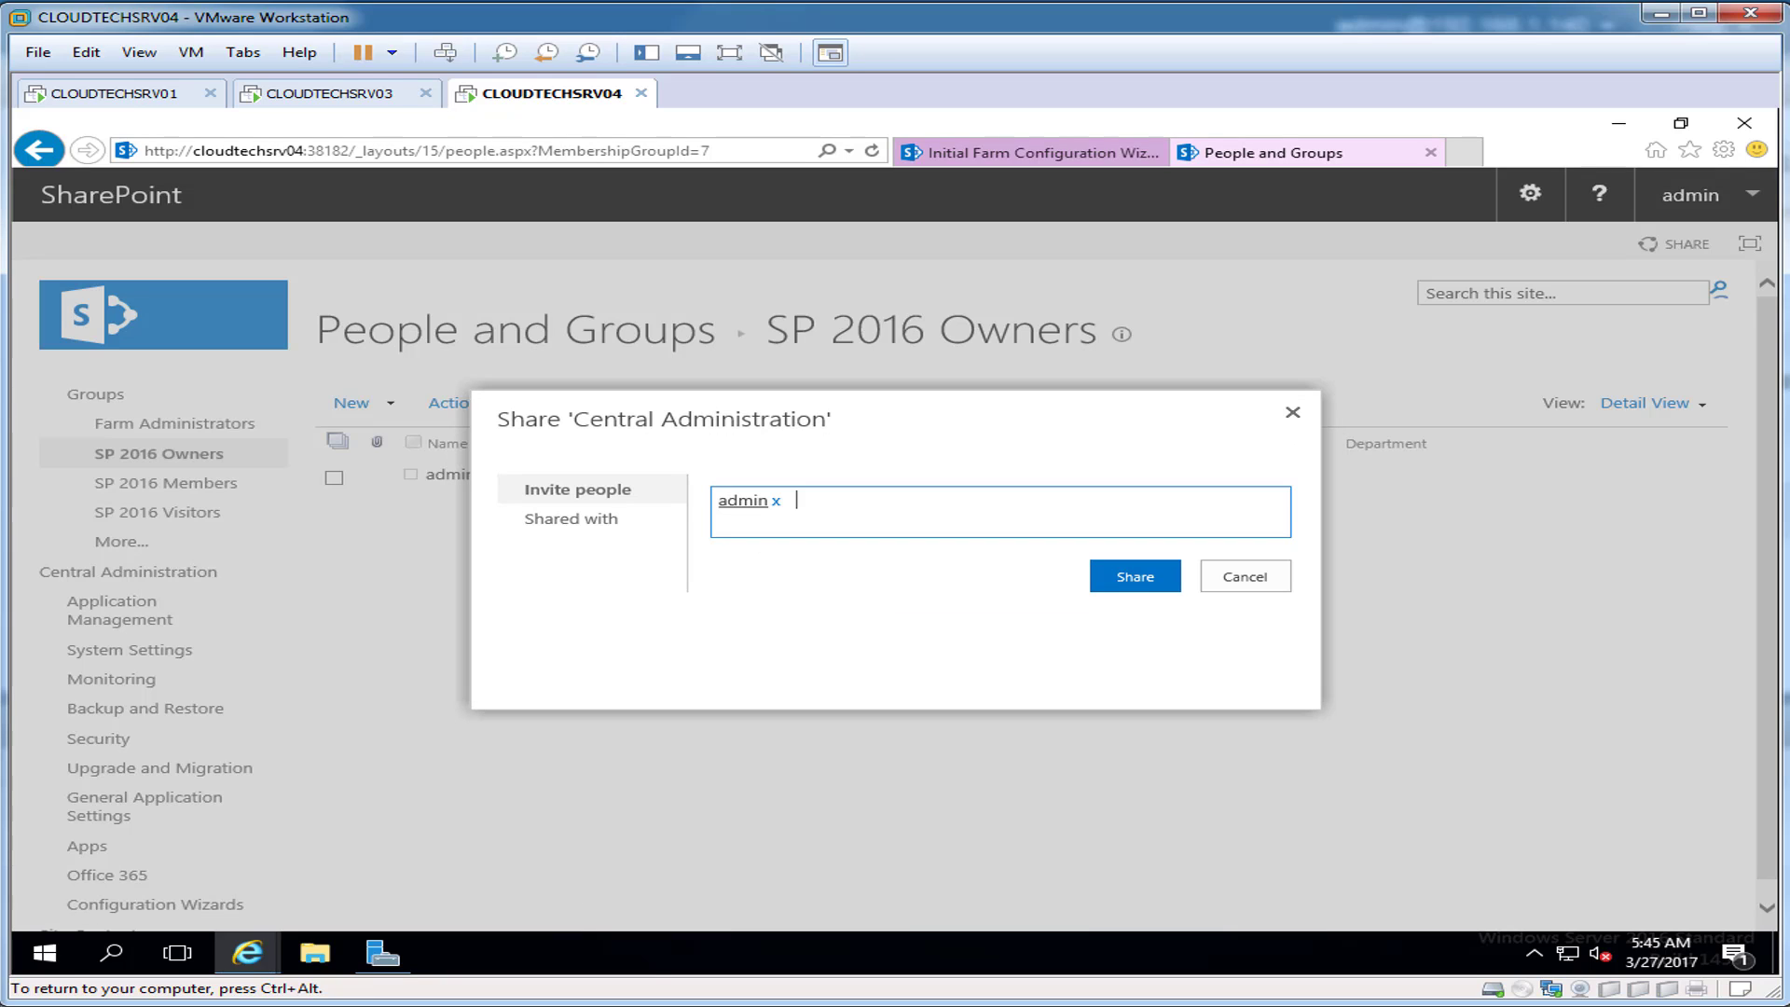
{"action": "type", "text": "spadmin"}
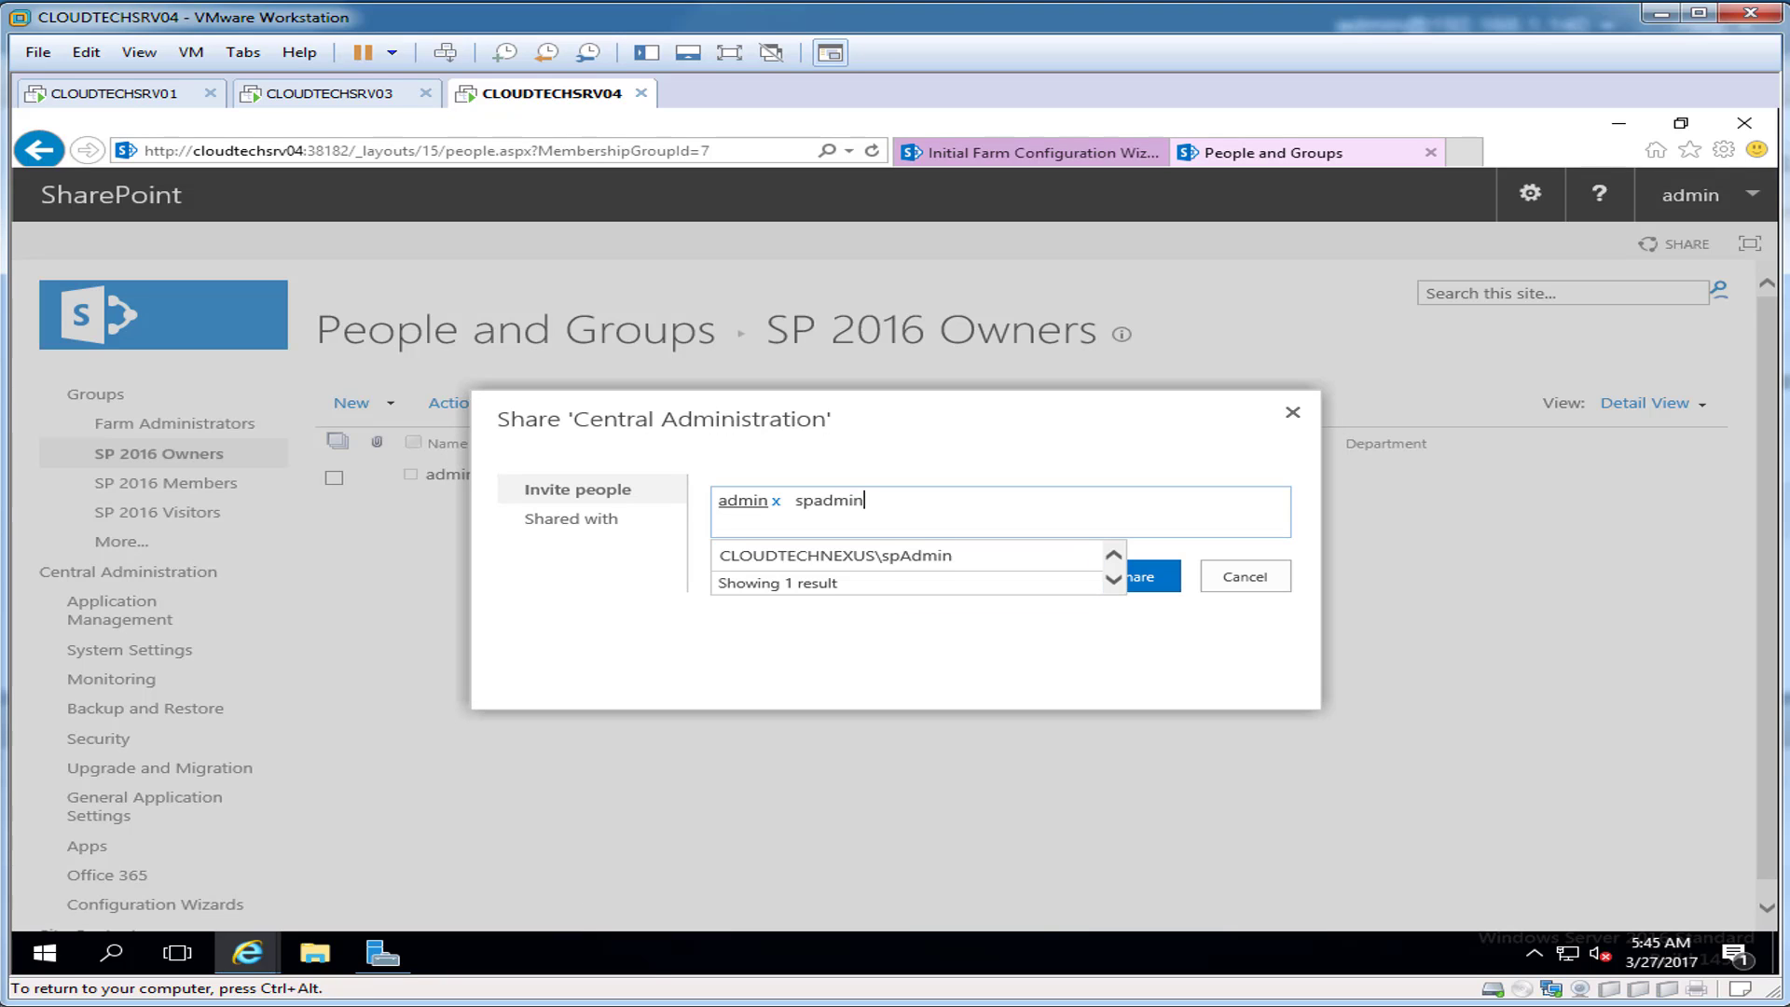
{"action": "left_click", "coordinate": [876, 556]}
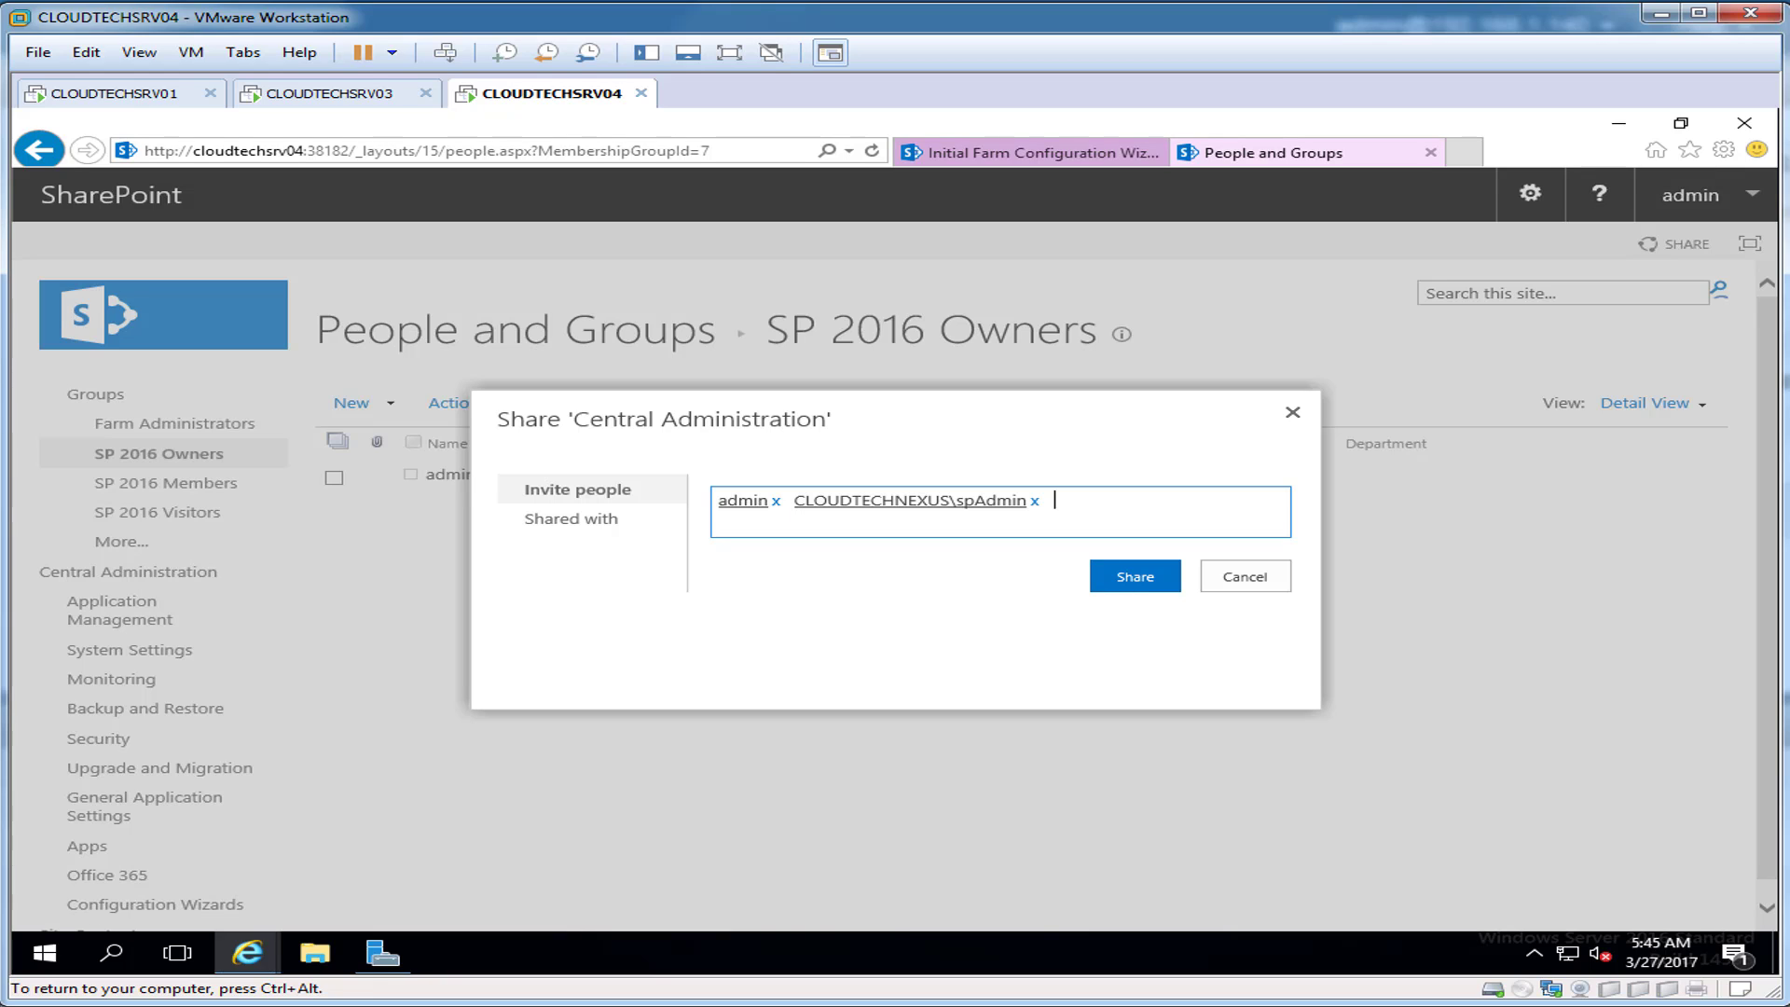
{"action": "left_click", "coordinate": [1134, 577]}
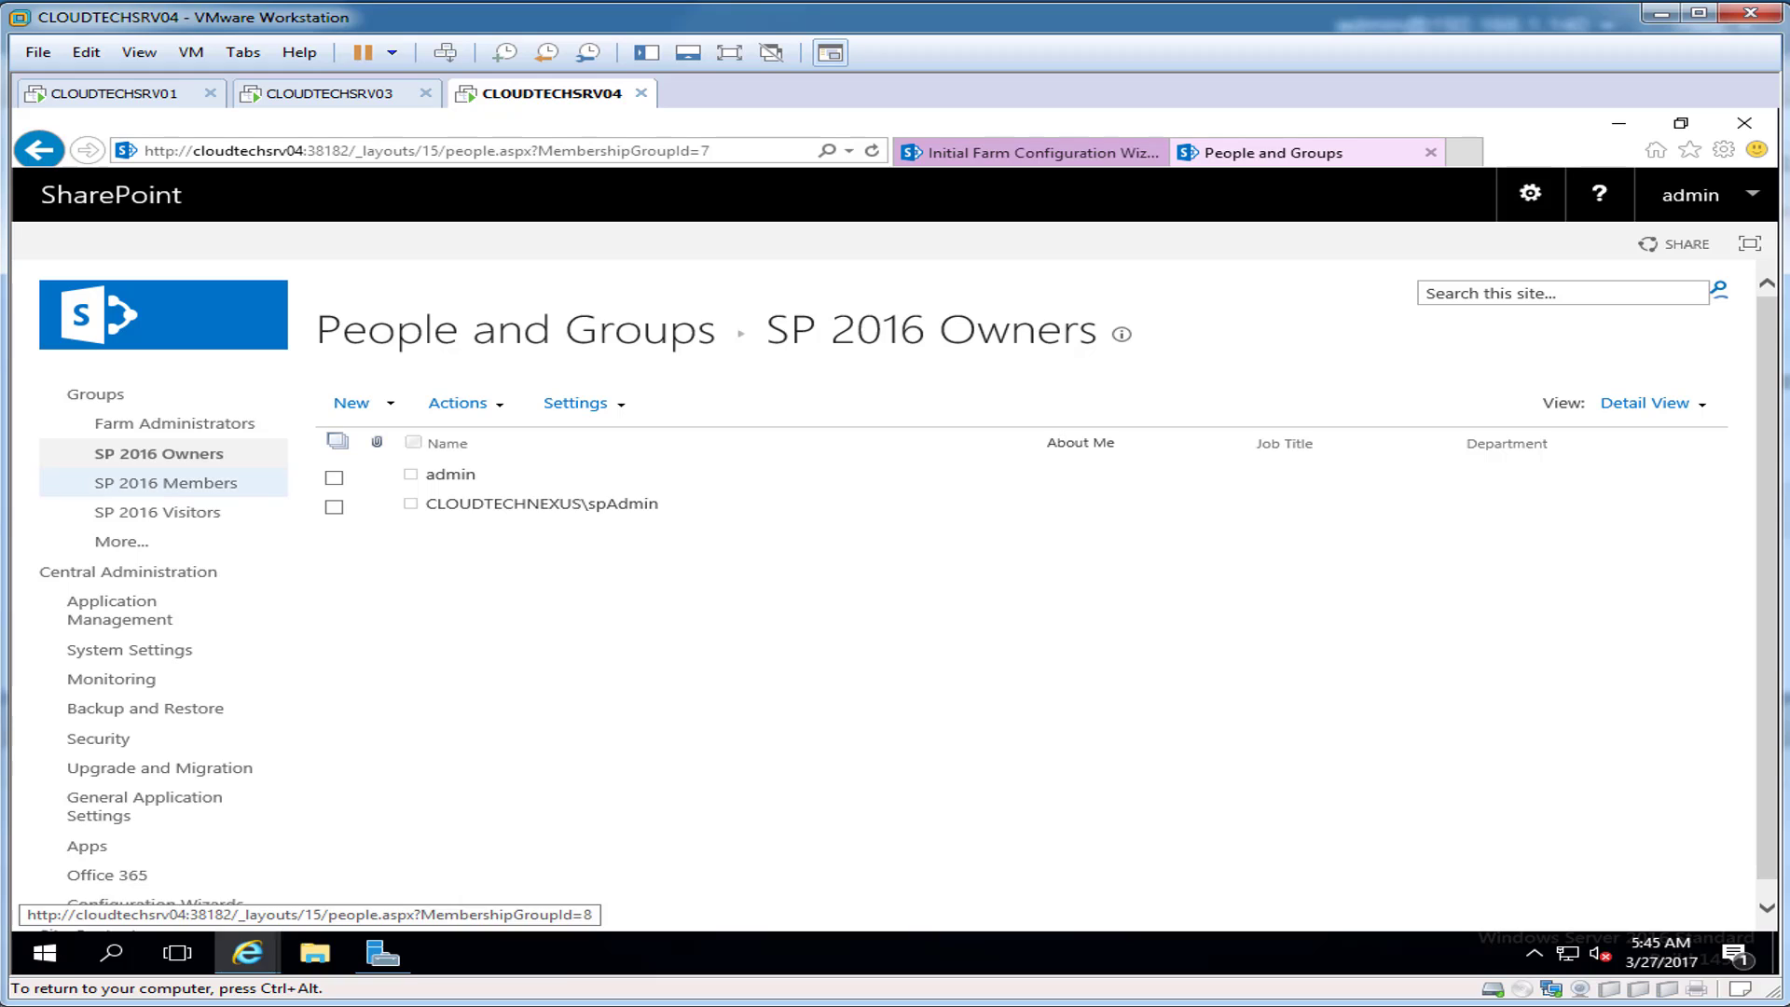
Step: Invite user1 and user2 into the SP 2016 Members group
{"action": "left_click", "coordinate": [166, 482]}
{"action": "left_click", "coordinate": [352, 403]}
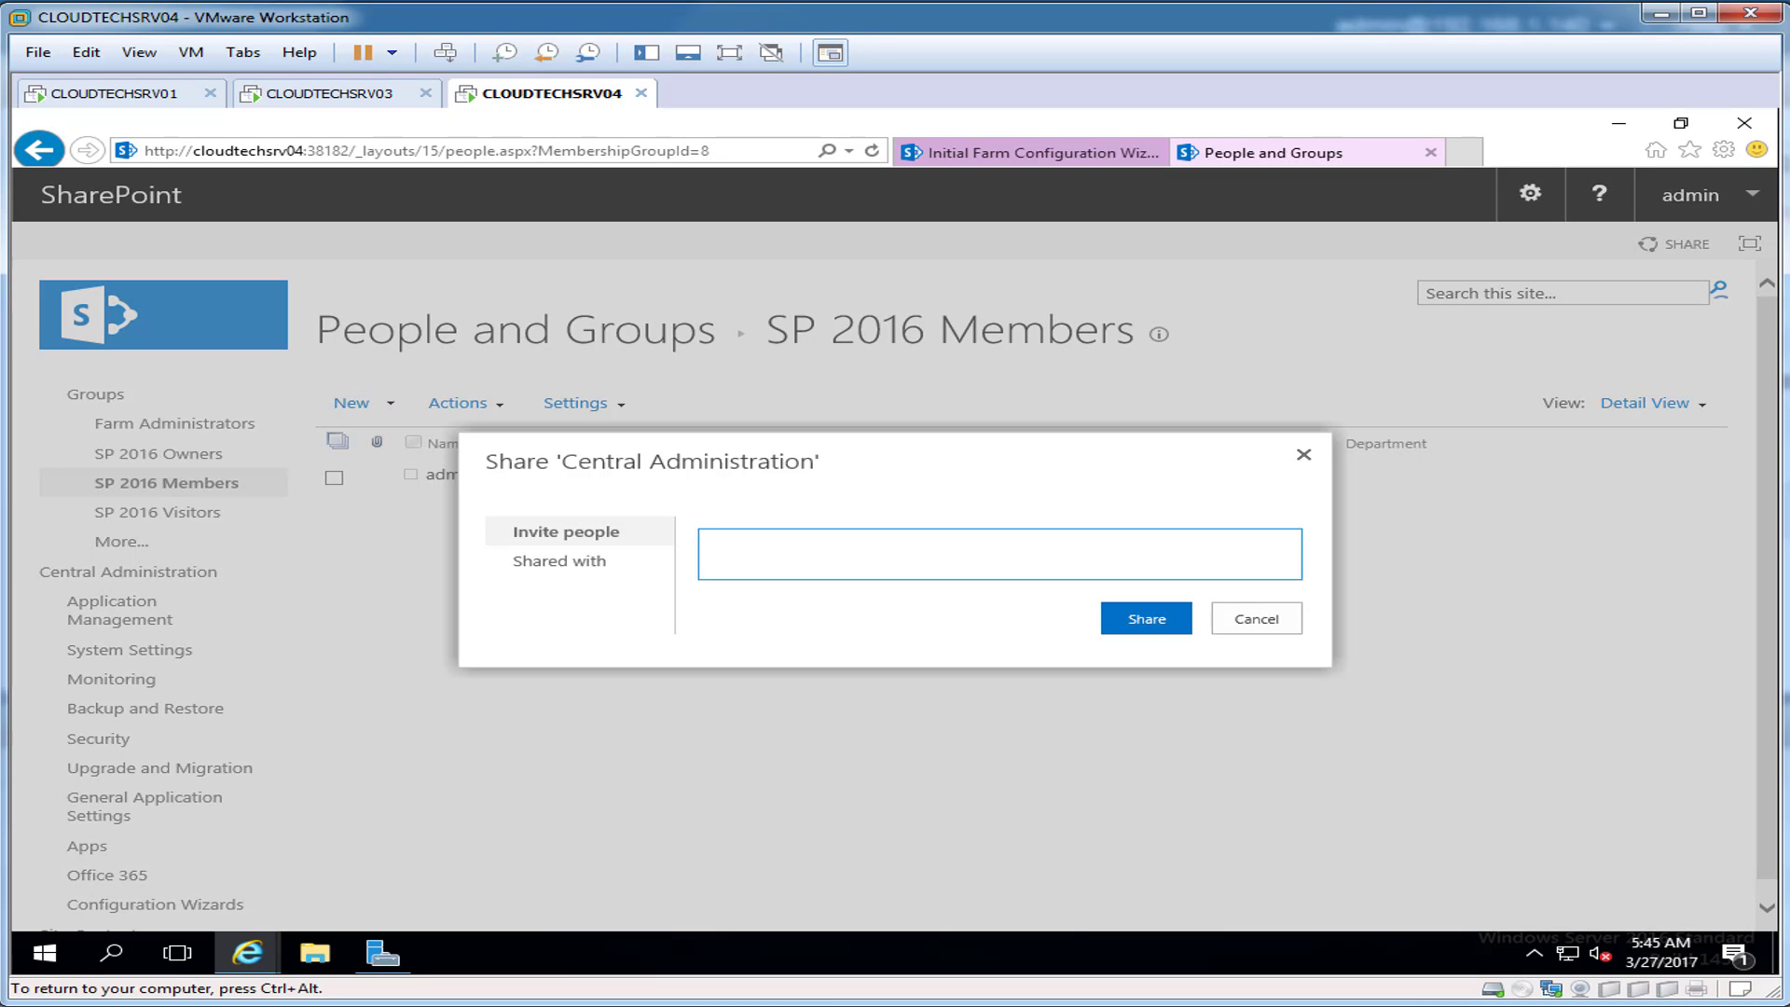
{"action": "type", "text": "user1"}
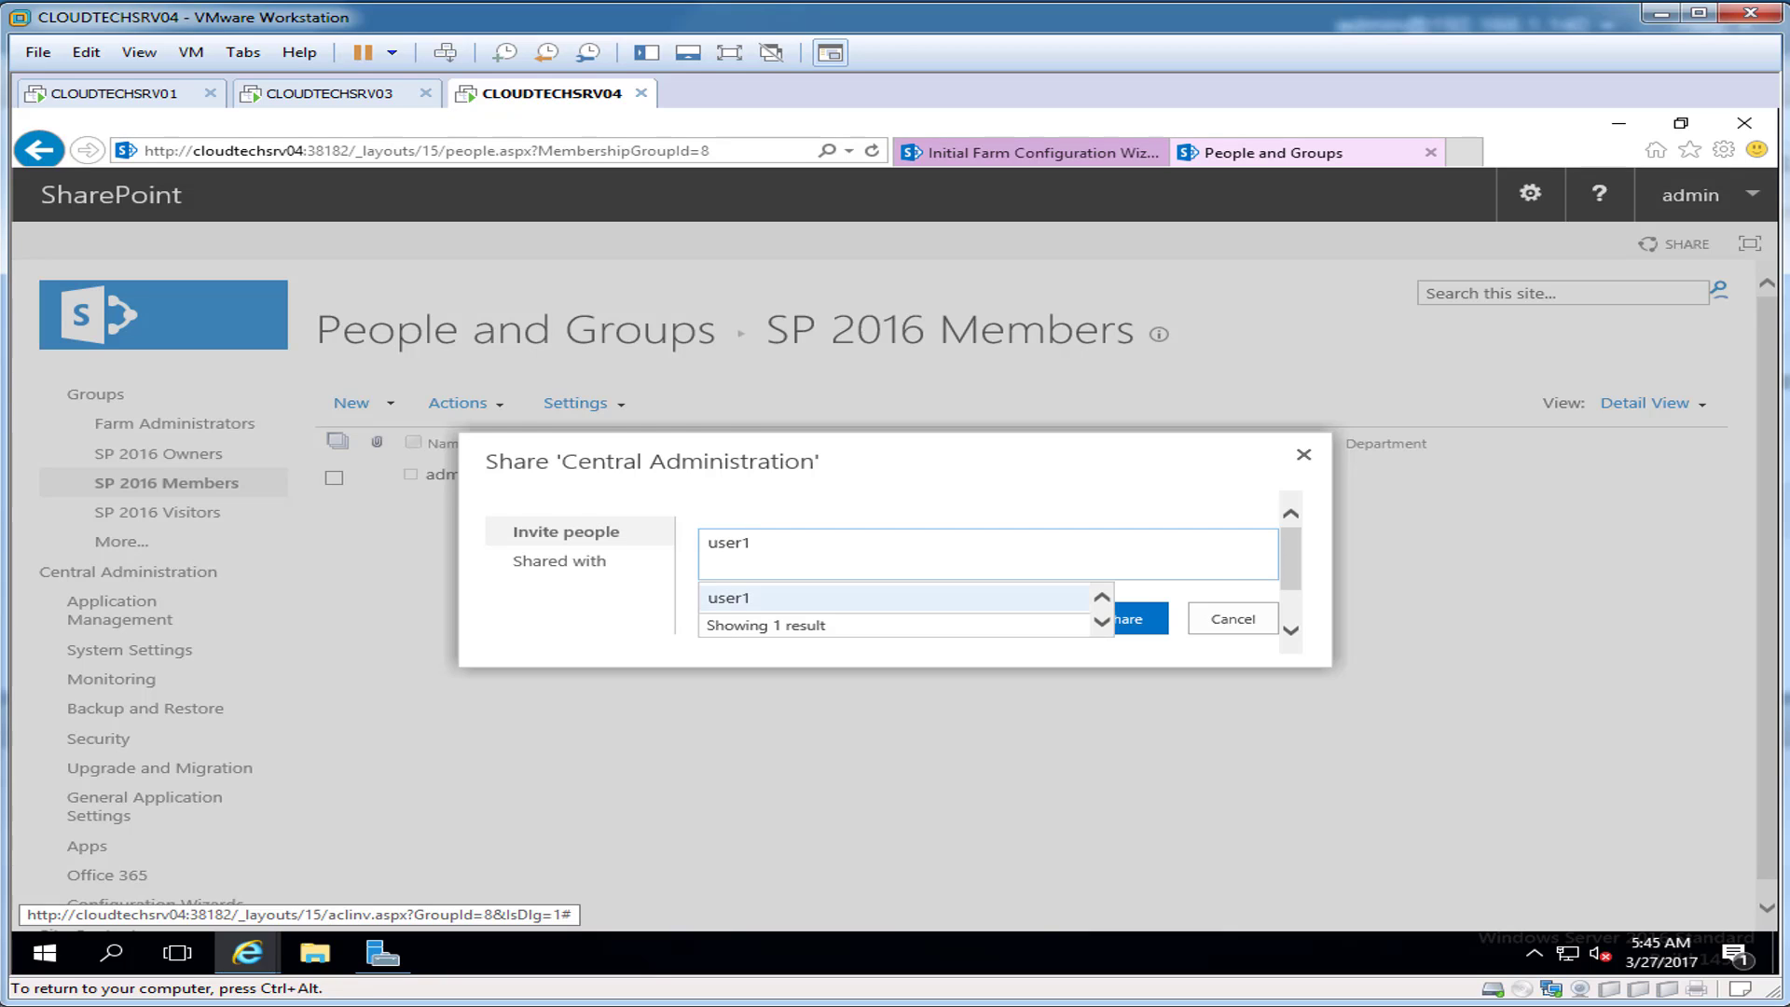
{"action": "left_click", "coordinate": [746, 597]}
{"action": "type", "text": "user"}
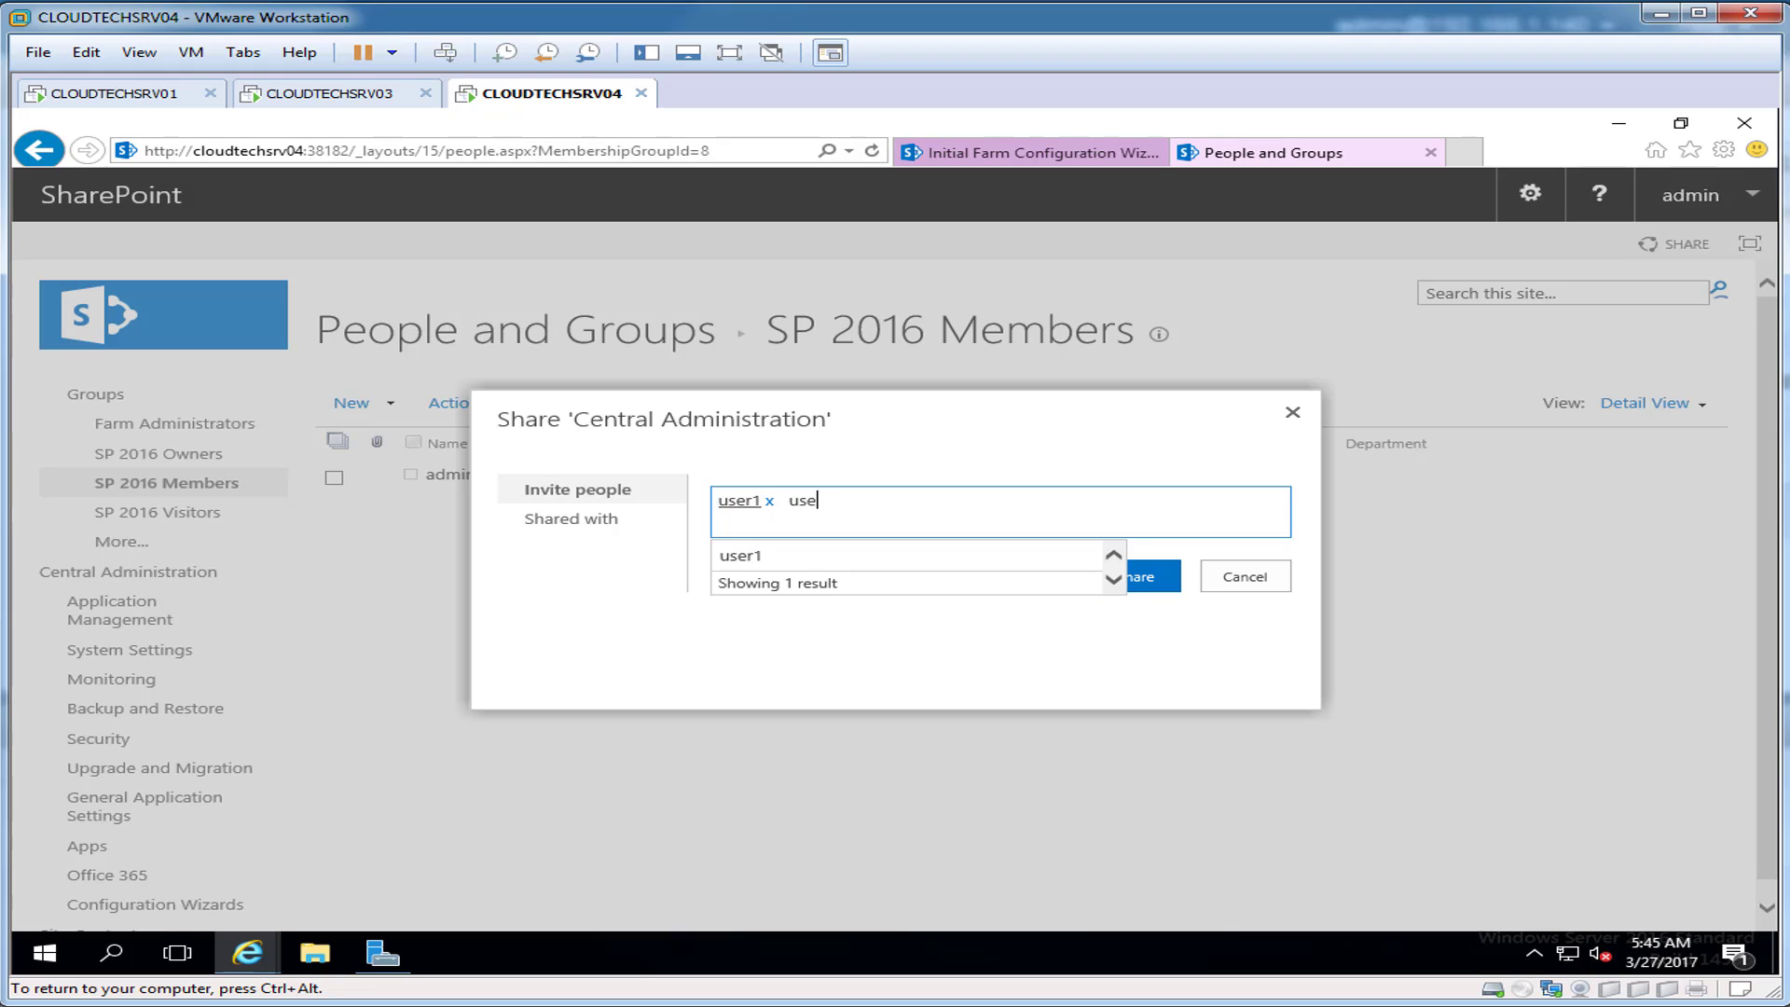
{"action": "type", "text": "2"}
{"action": "key", "text": "Return"}
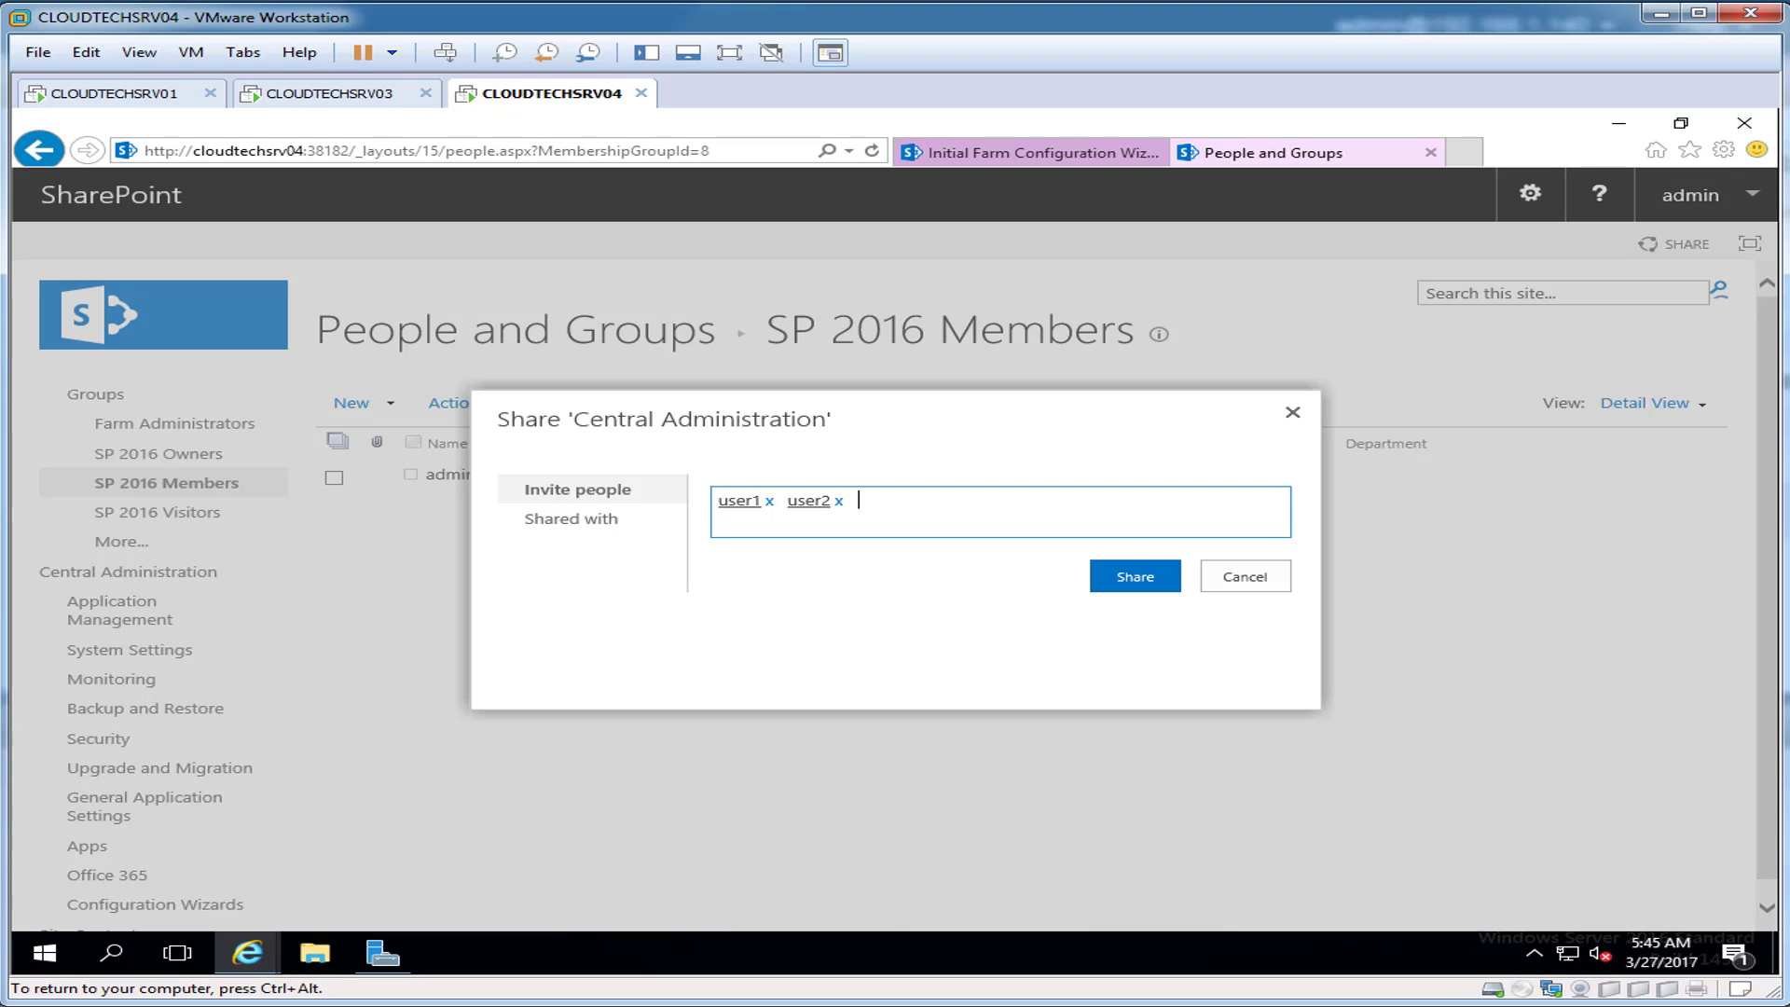
{"action": "left_click", "coordinate": [1135, 576]}
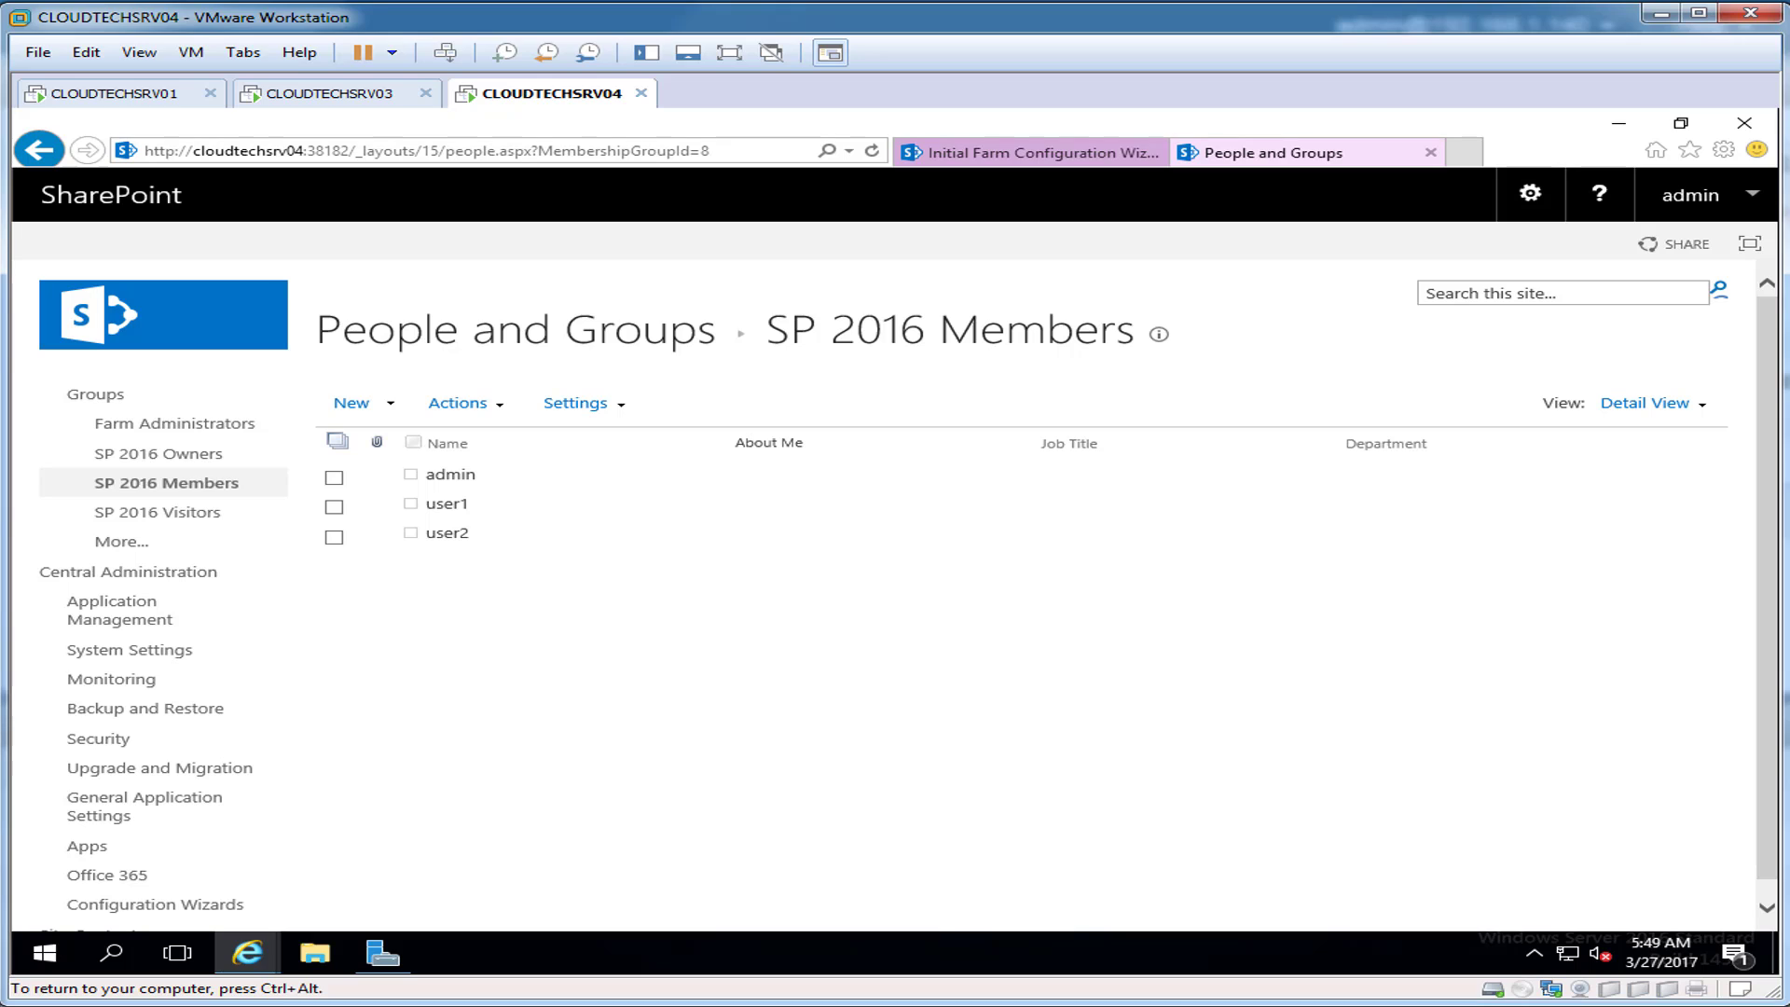
{"action": "left_click", "coordinate": [333, 506]}
{"action": "left_click", "coordinate": [461, 403]}
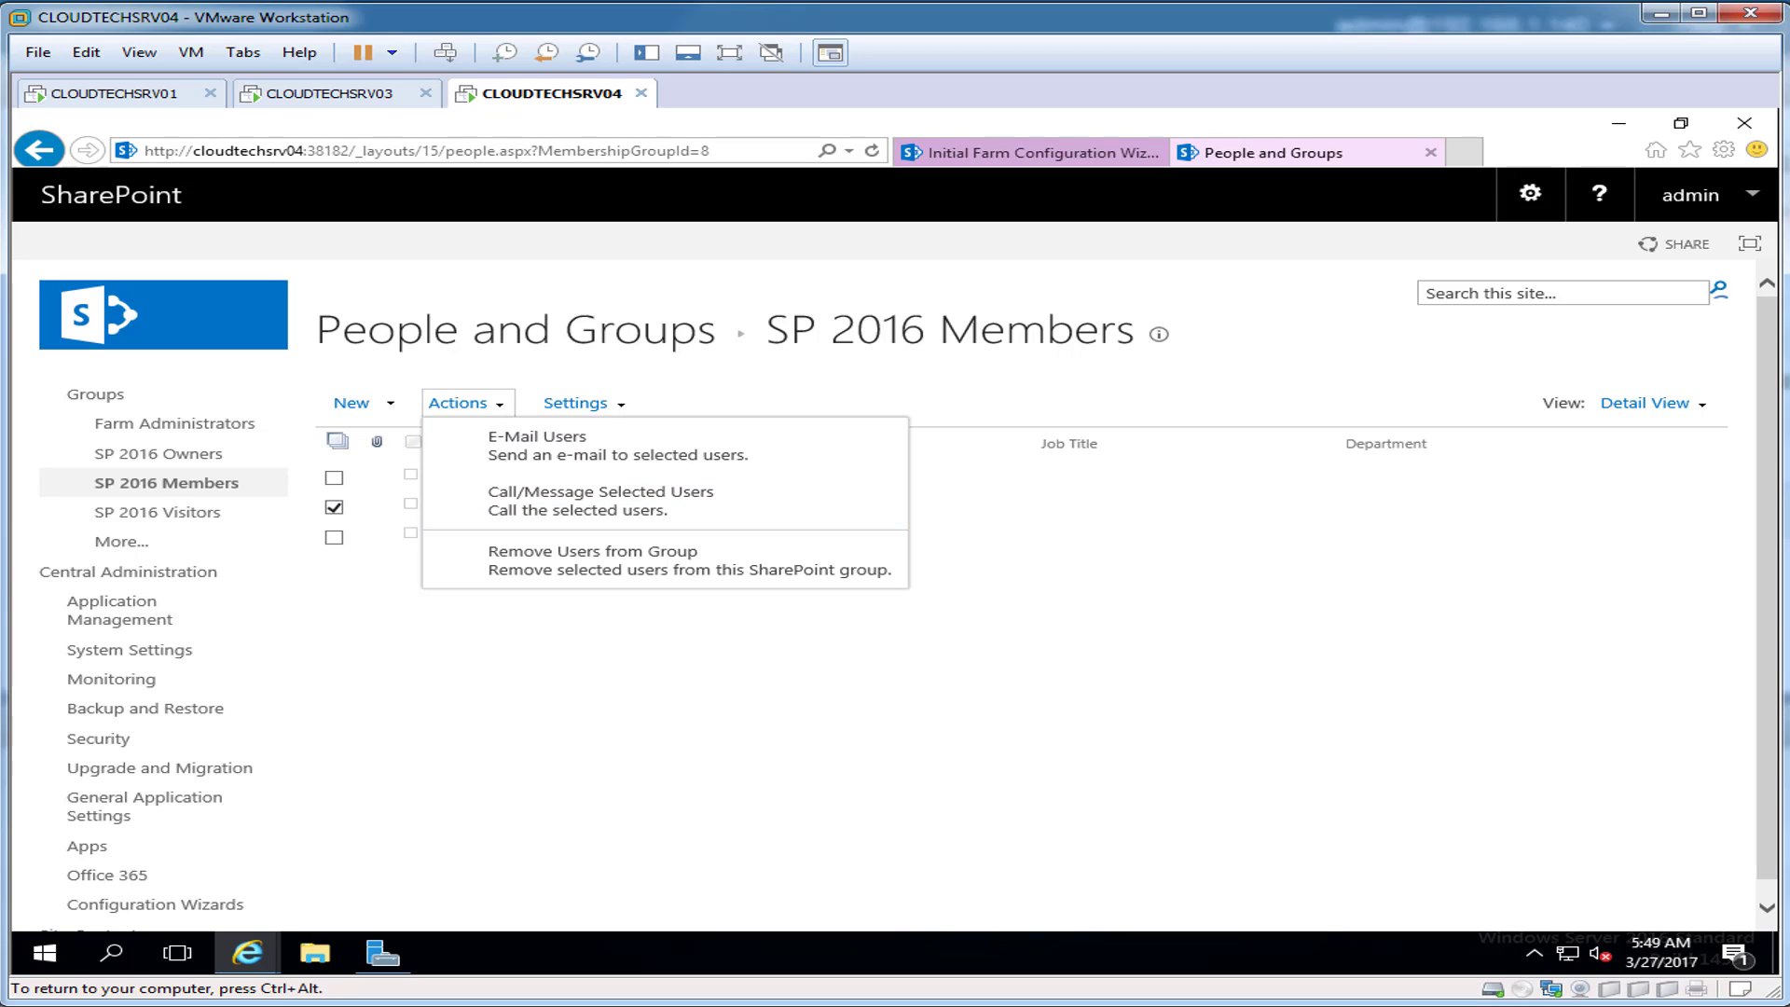
{"action": "left_click", "coordinate": [689, 666]}
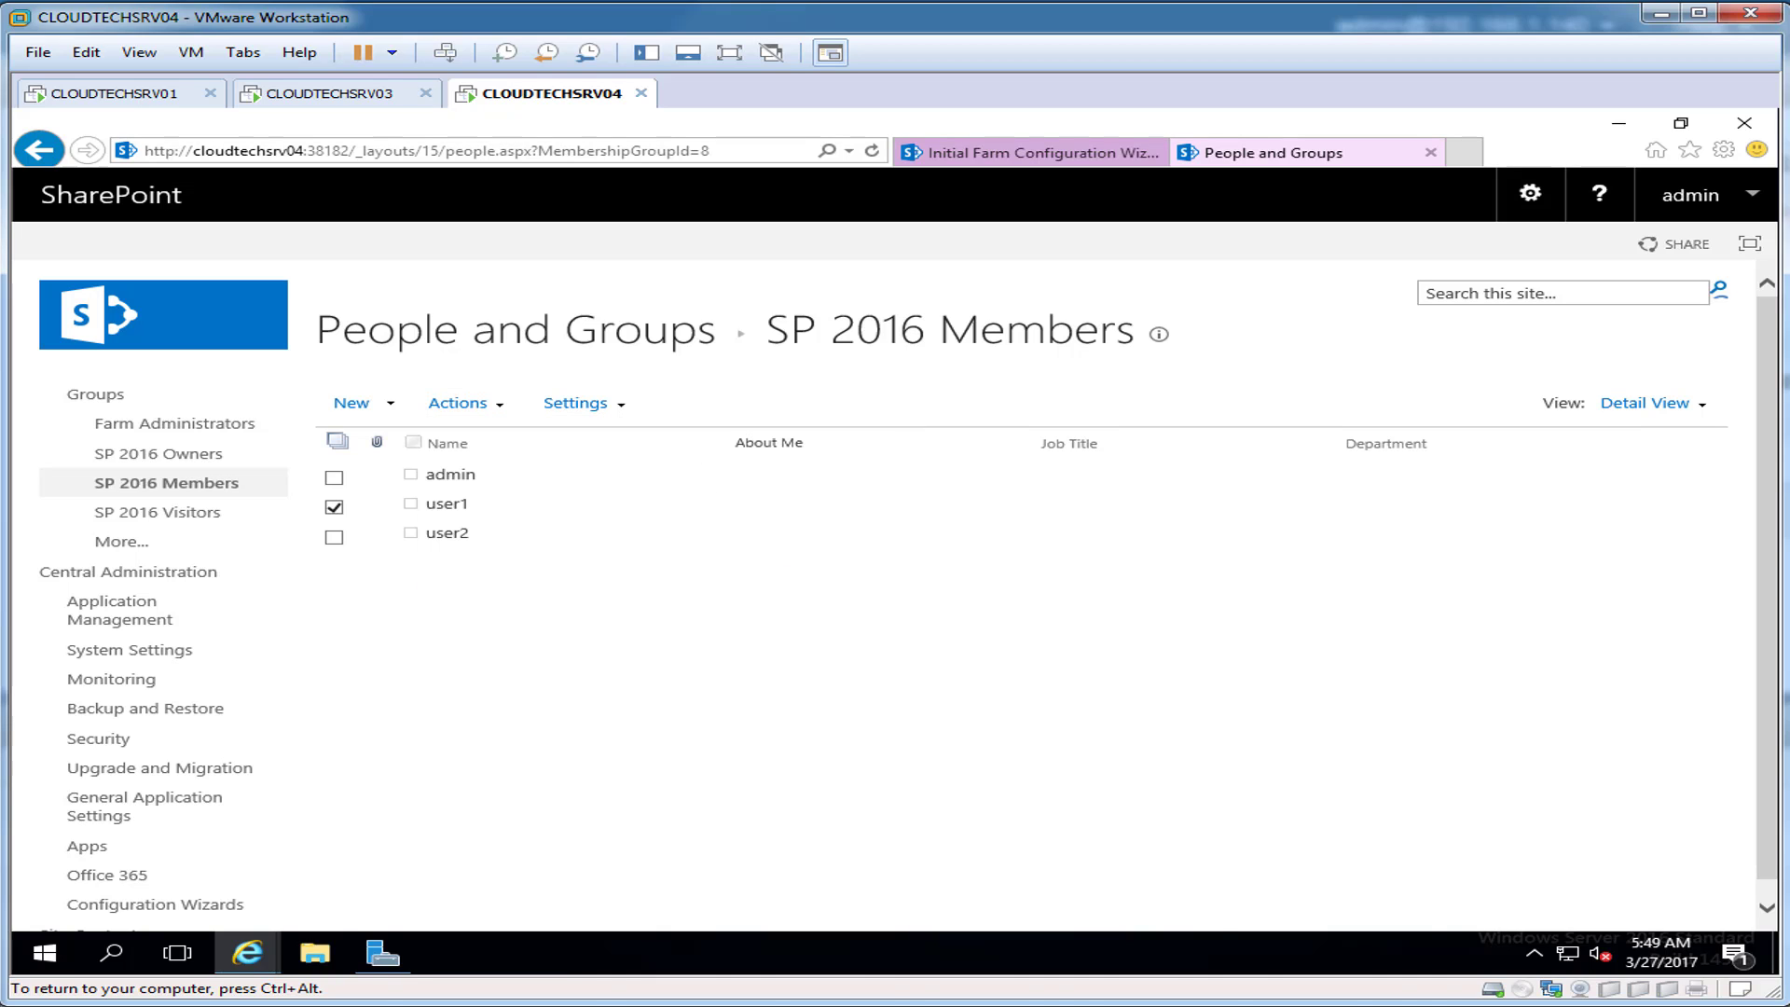
{"action": "left_click", "coordinate": [447, 505]}
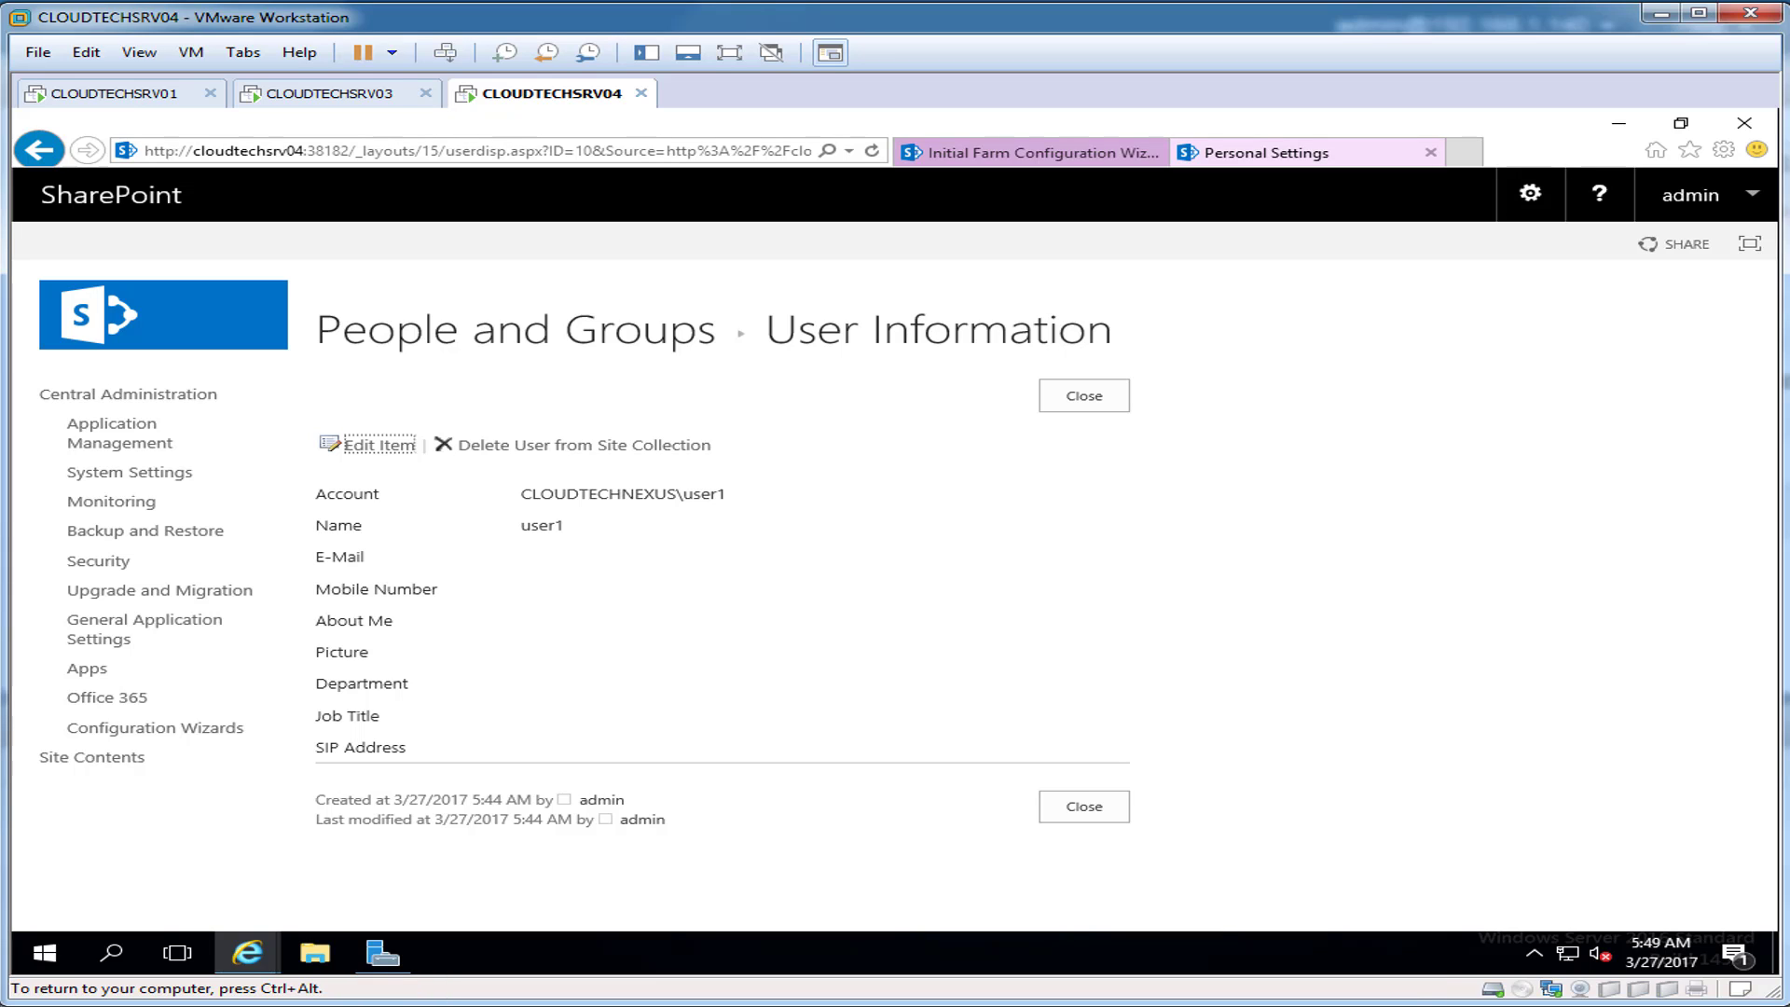
{"action": "key", "text": "Return"}
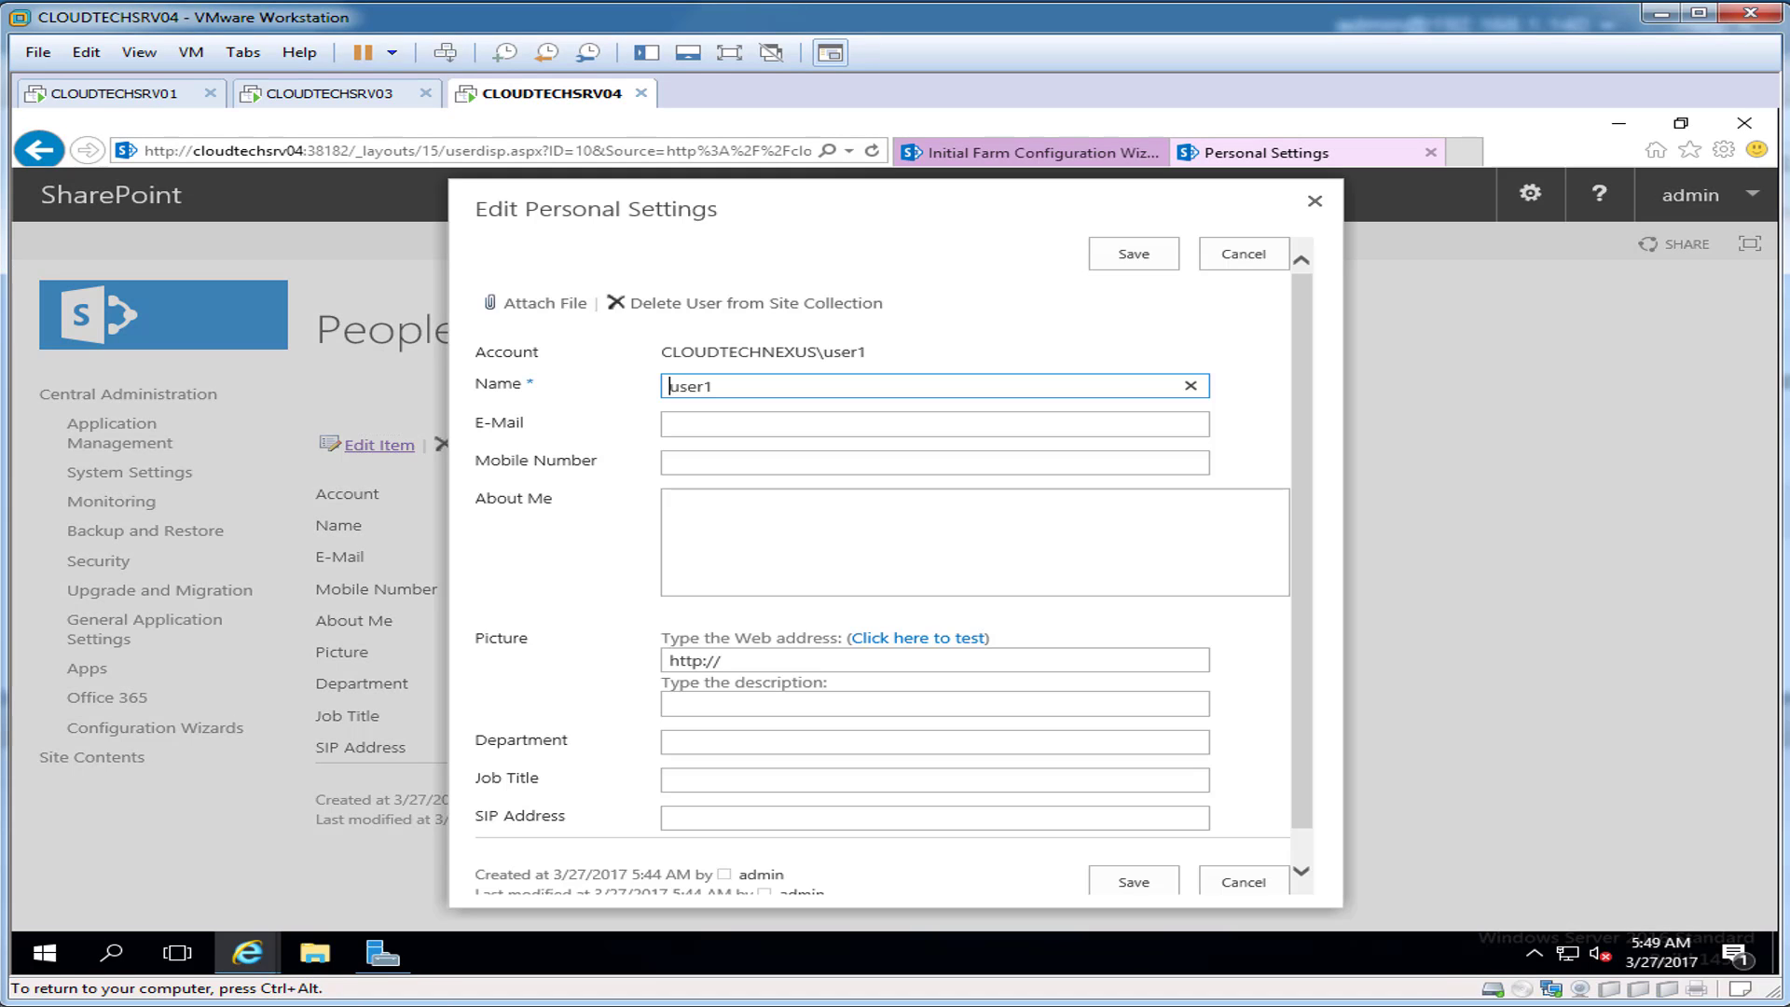
{"action": "mouse_move", "coordinate": [1302, 550]}
{"action": "left_mouse_down"}
{"action": "mouse_move", "coordinate": [1302, 582]}
{"action": "mouse_move", "coordinate": [1302, 551]}
{"action": "left_mouse_up"}
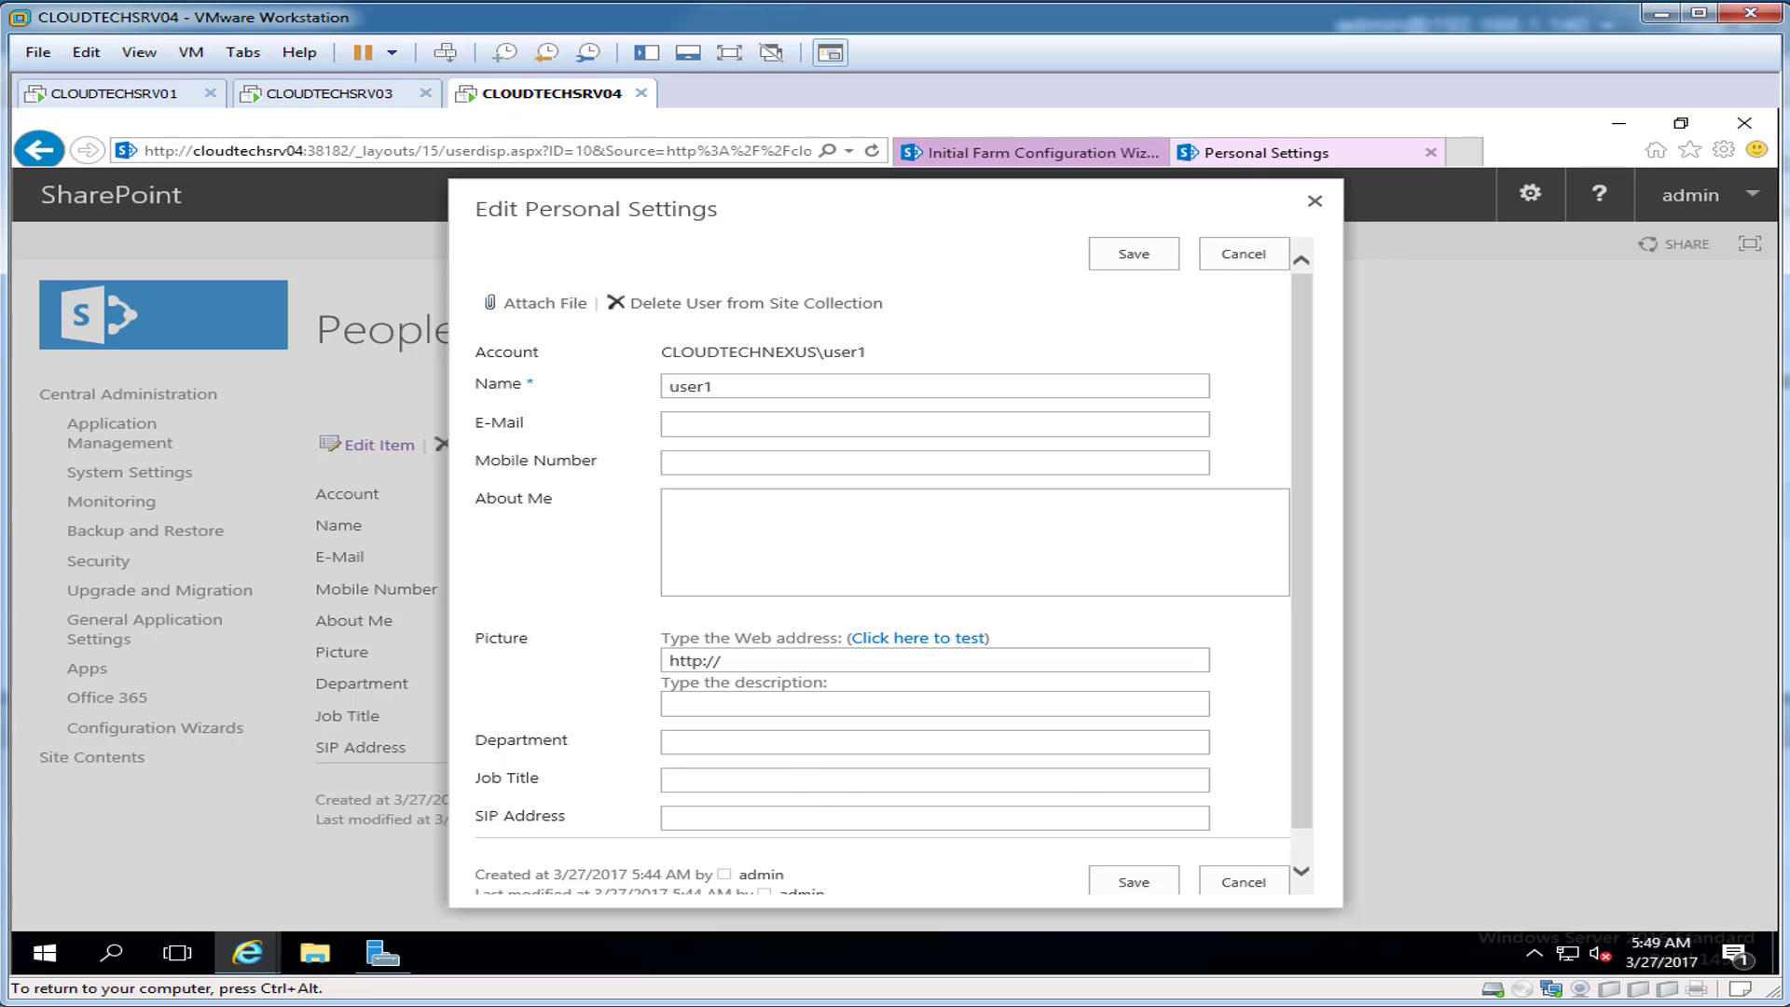
{"action": "key", "text": "Escape"}
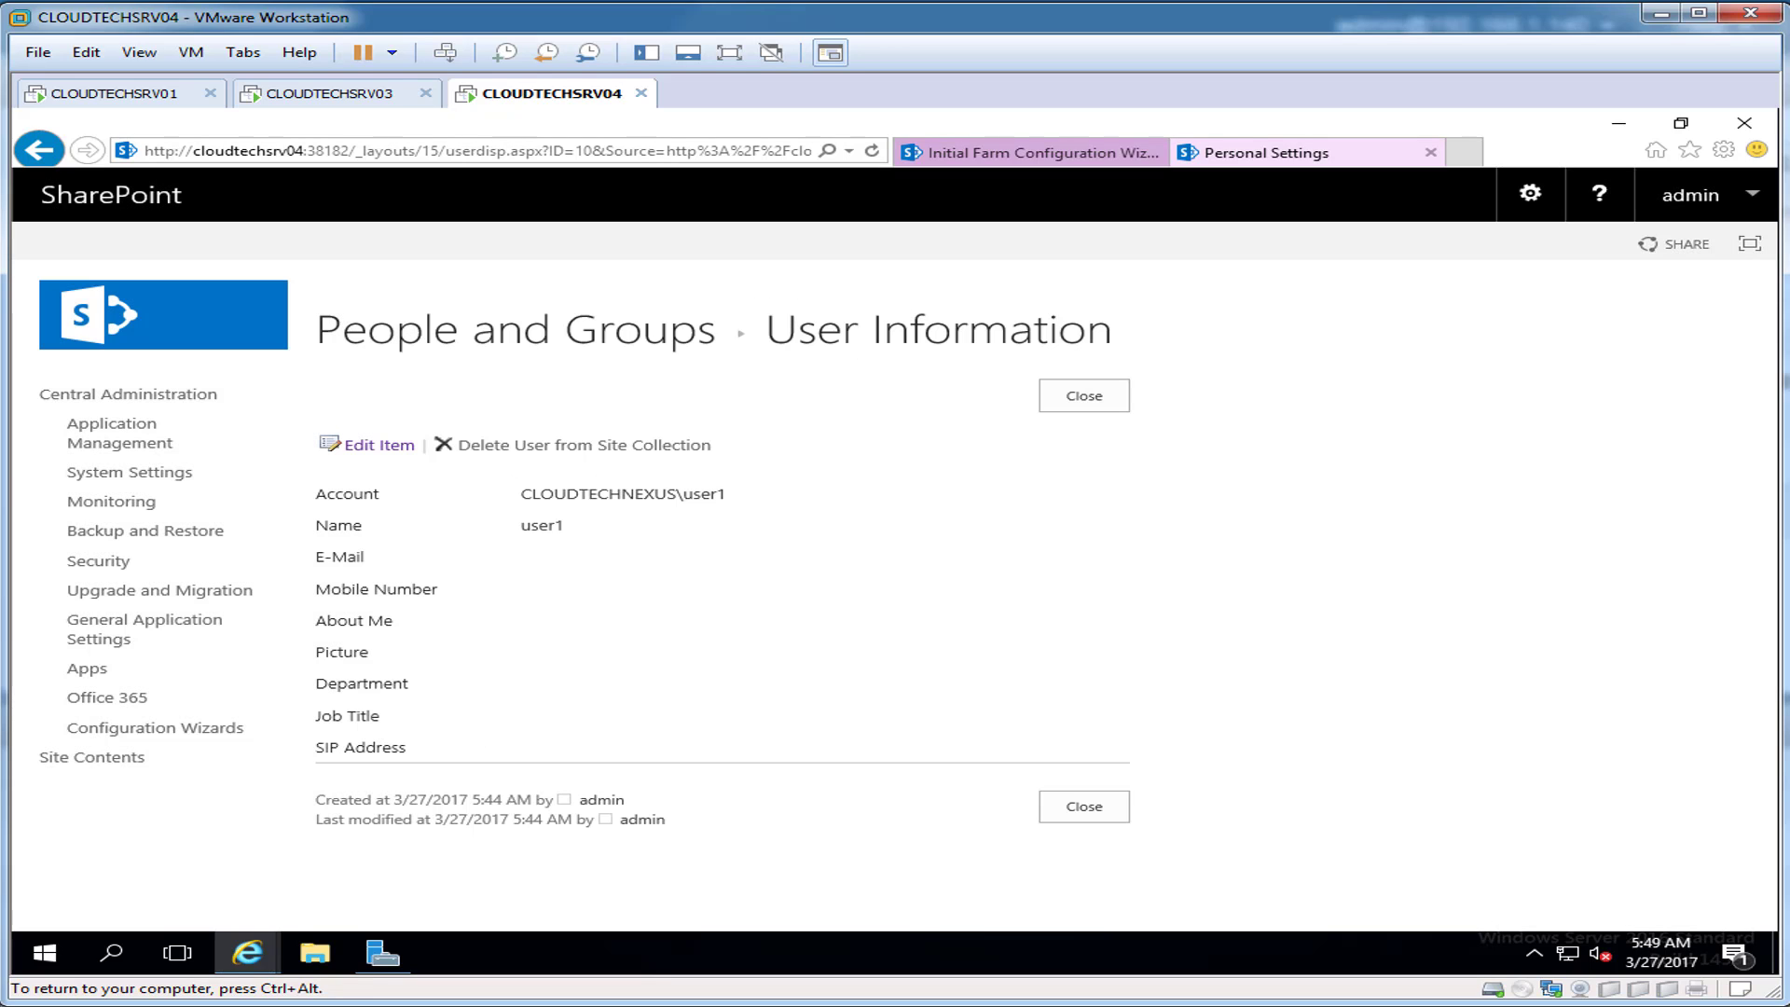
{"action": "left_click", "coordinate": [39, 151]}
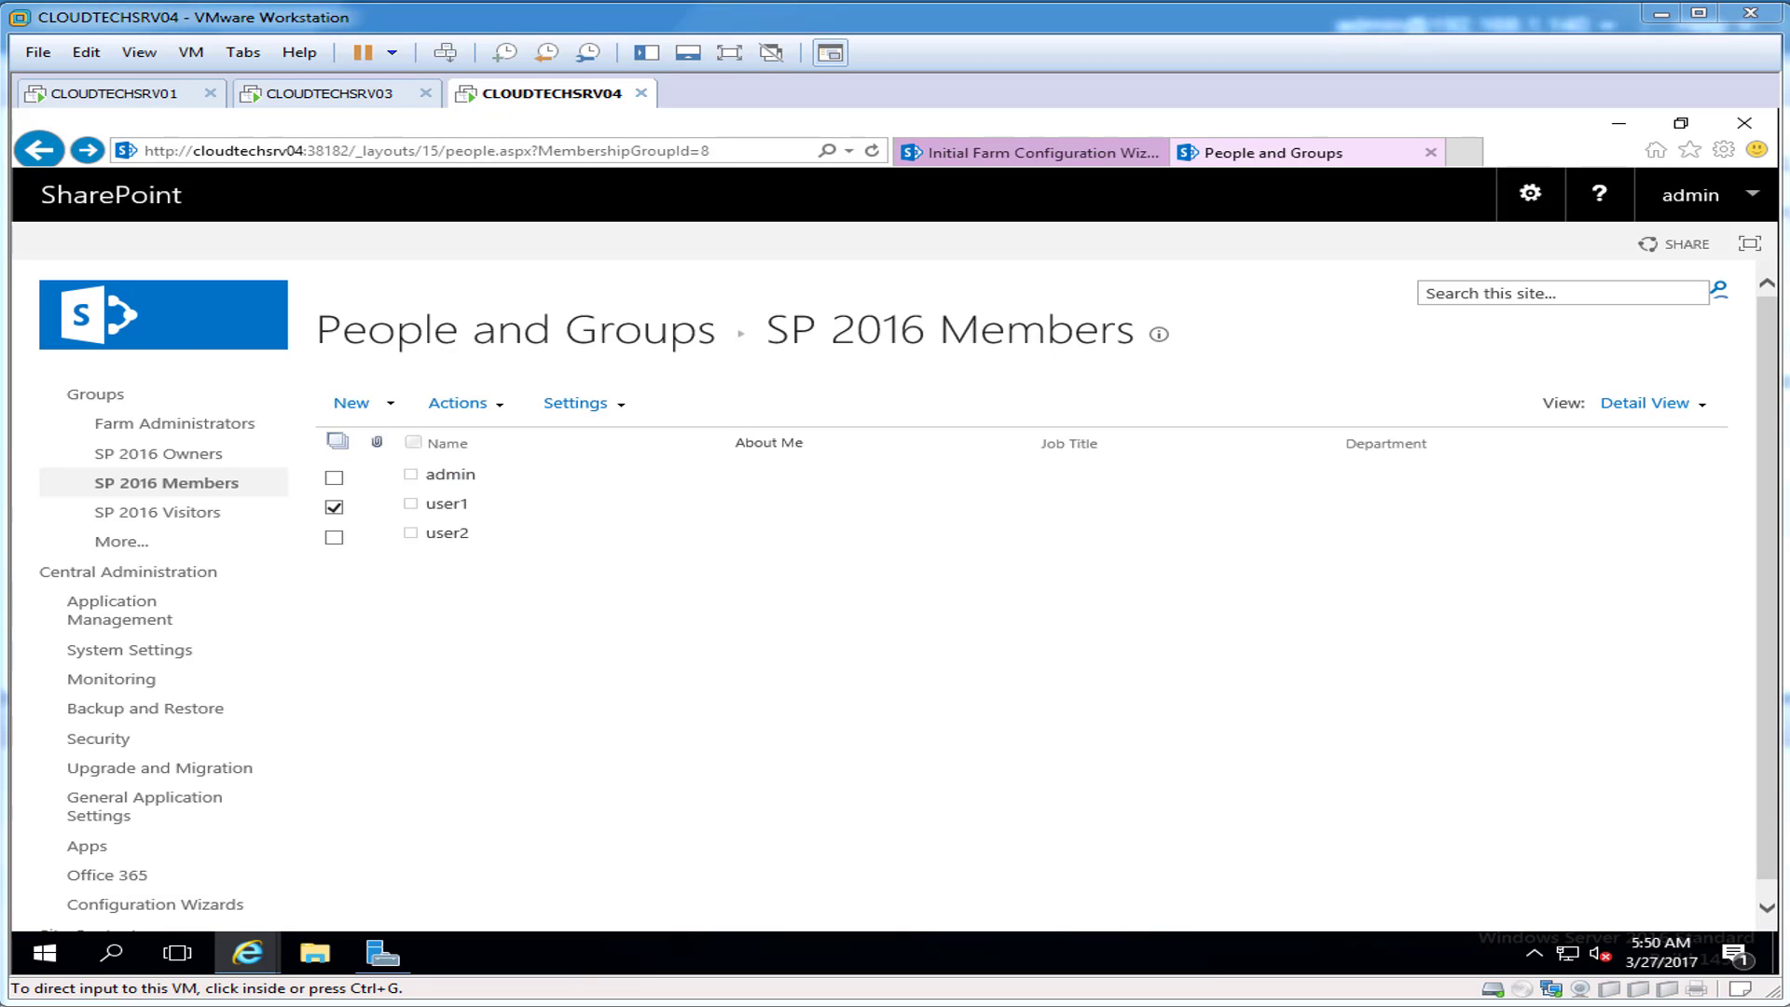
Step: Review the SP 2016 Members group settings, then go back to its list
{"action": "left_click", "coordinate": [584, 403]}
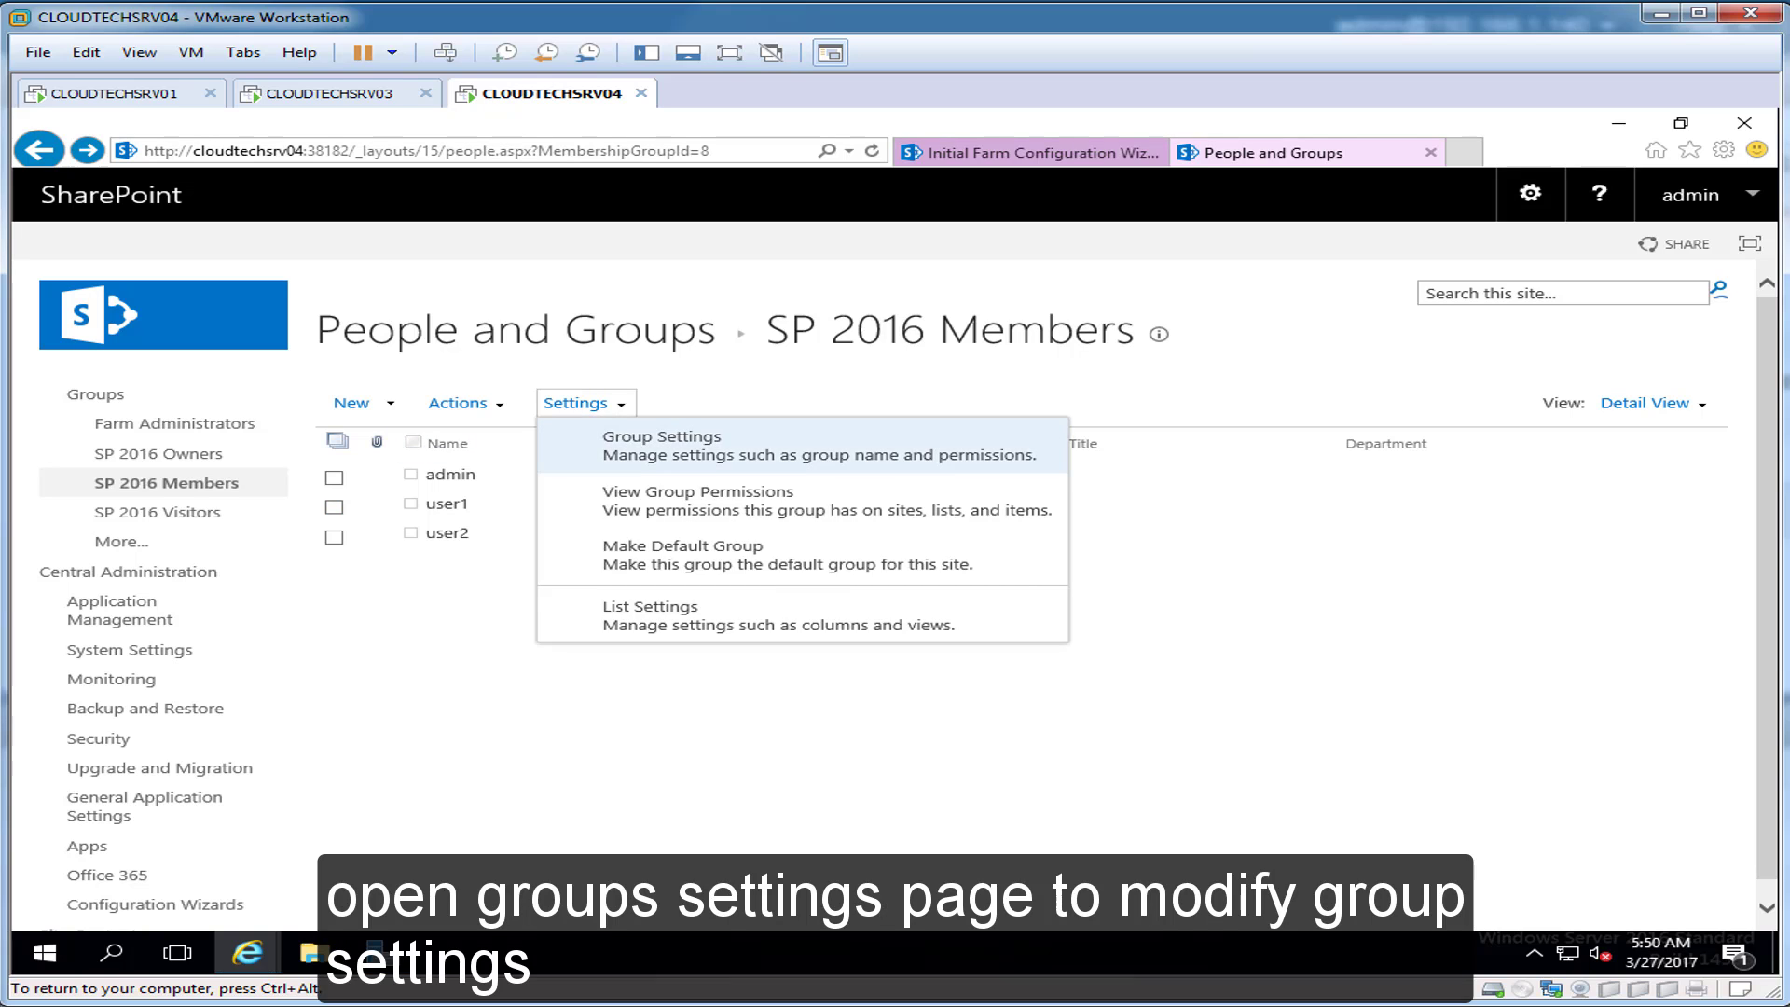
{"action": "left_click", "coordinate": [662, 445]}
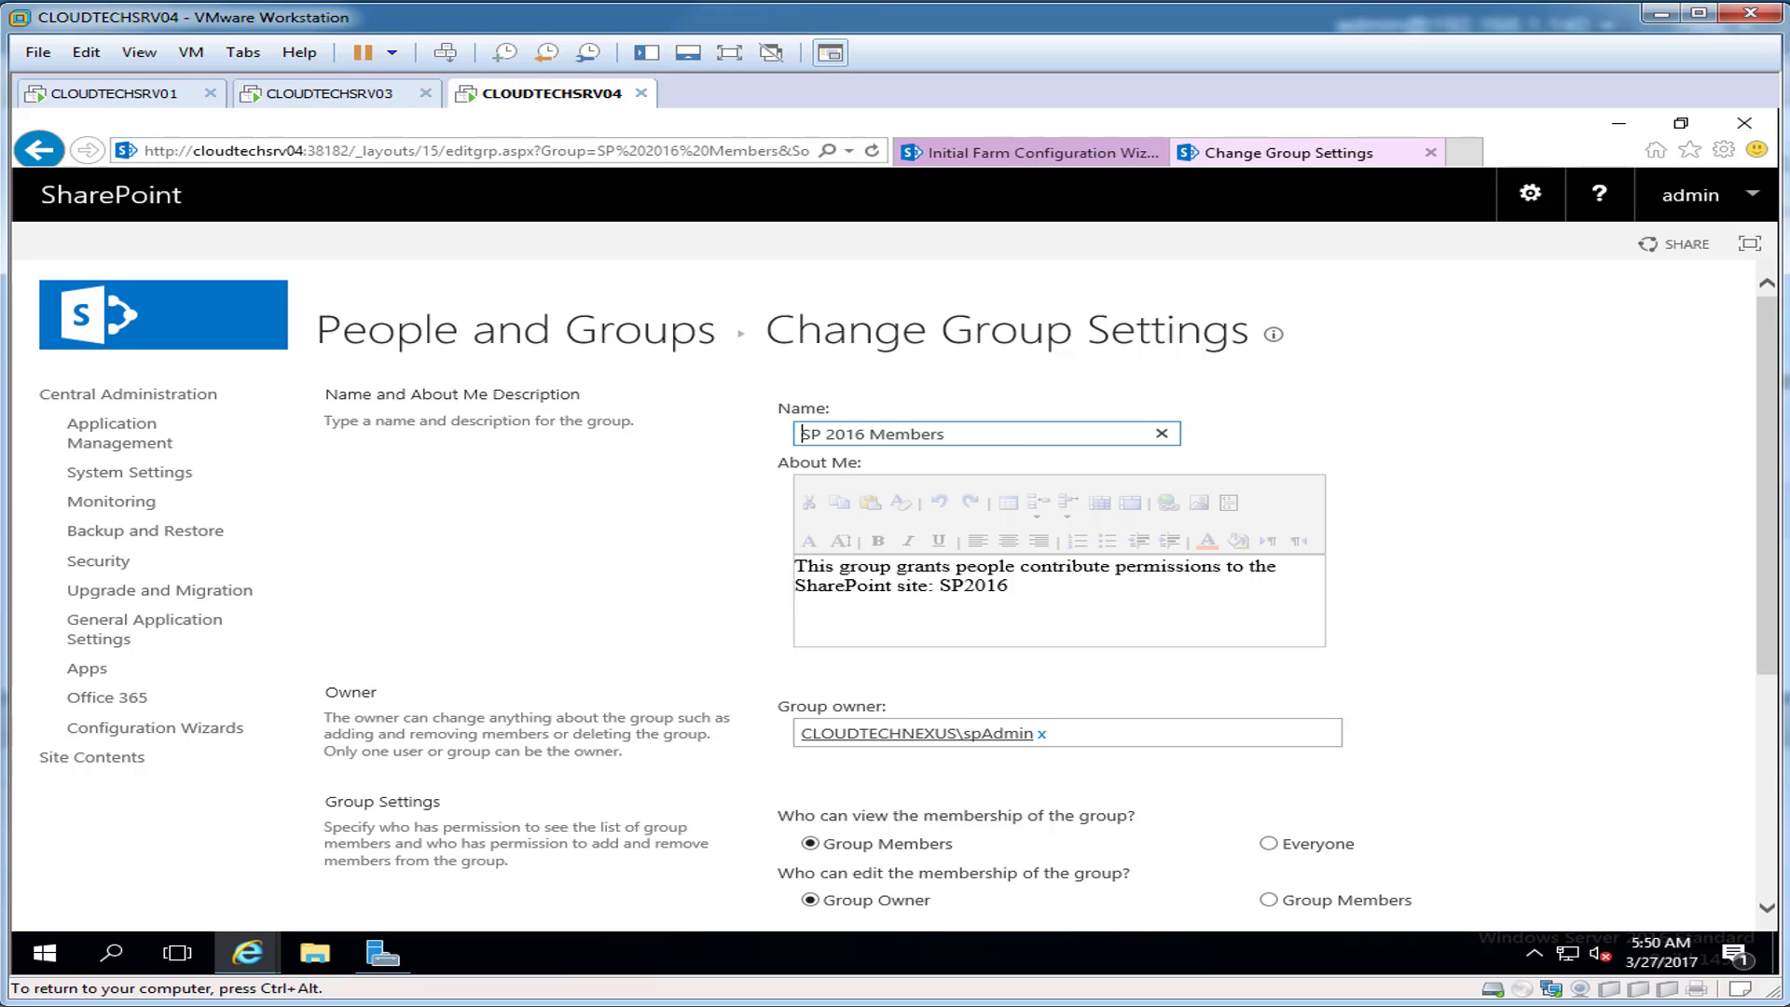
{"action": "scroll", "coordinate": [895, 597], "scroll_direction": "down", "scroll_amount": 4}
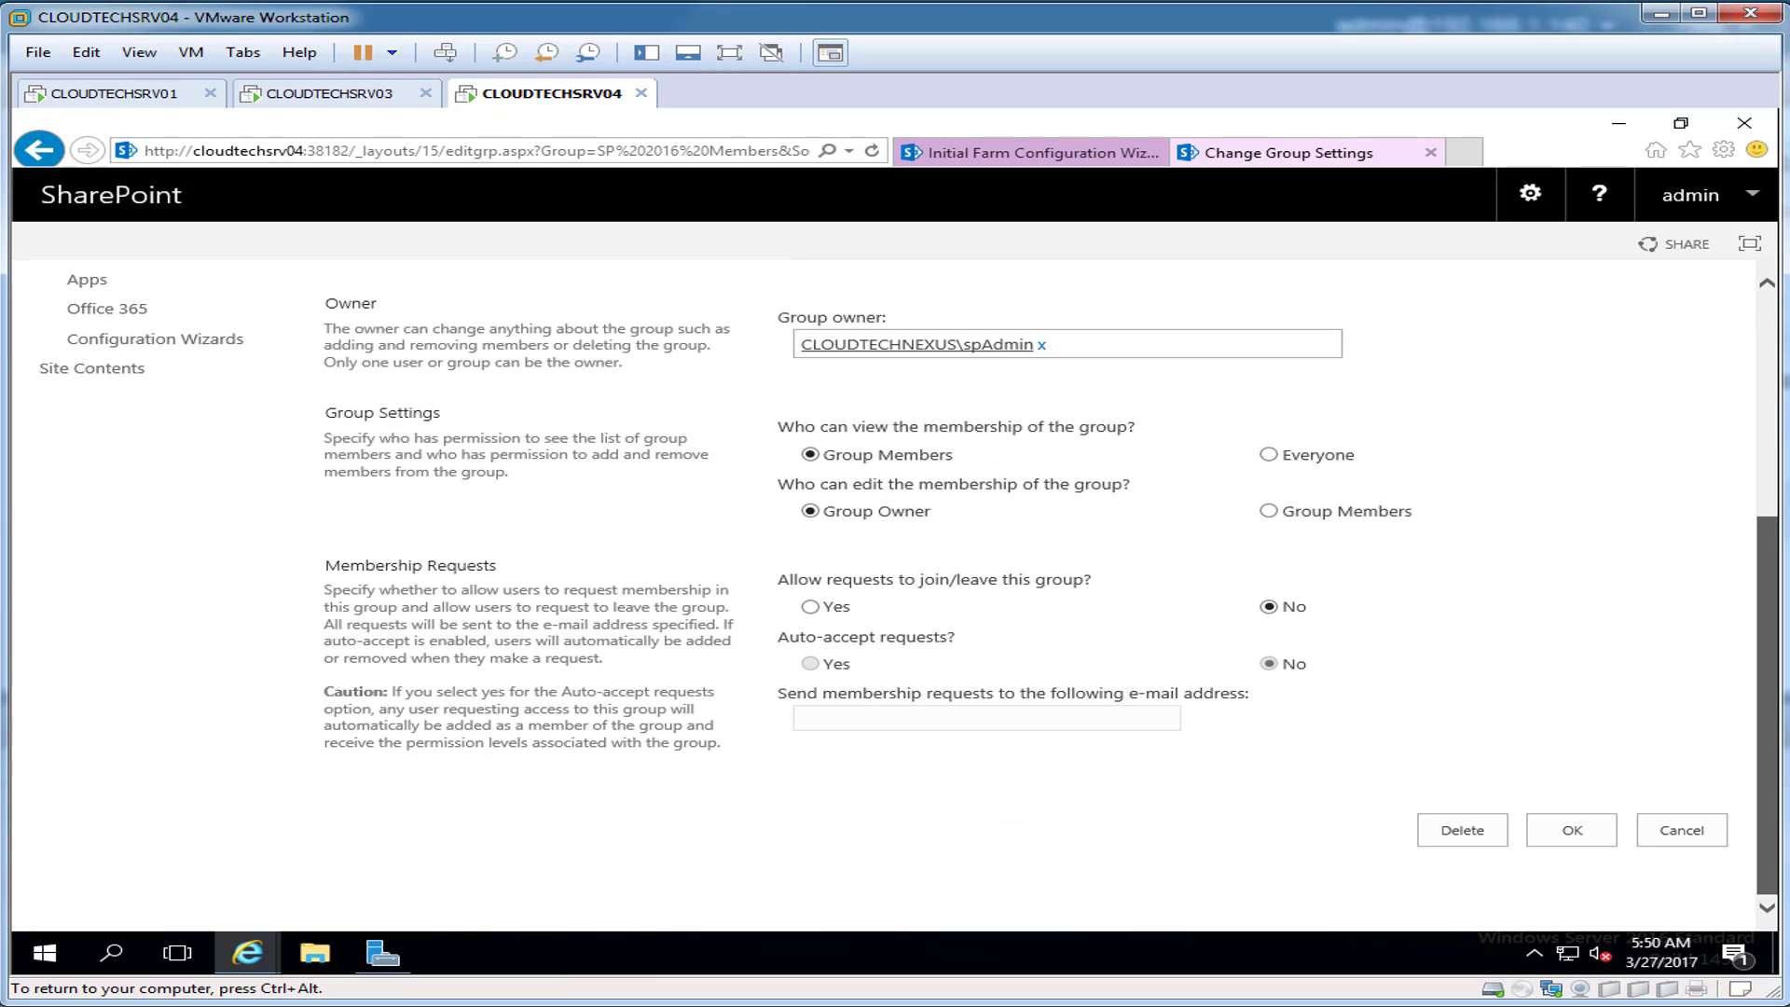
{"action": "scroll", "coordinate": [895, 597], "scroll_direction": "up", "scroll_amount": 4}
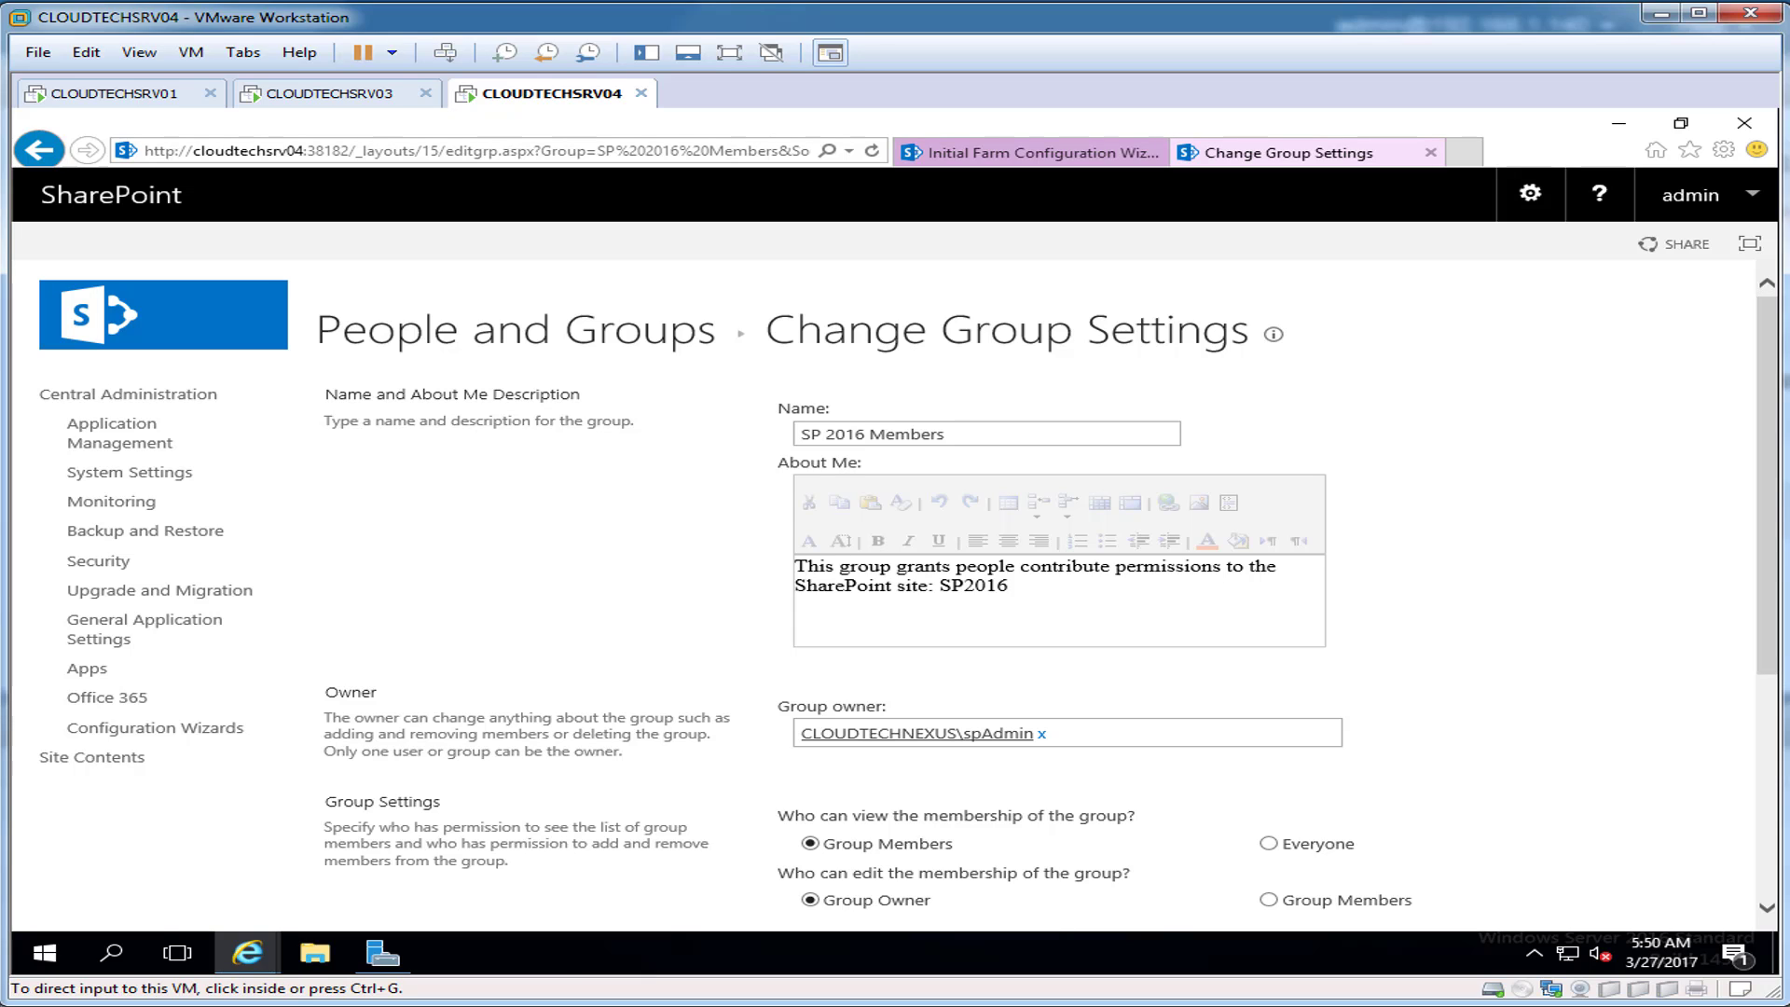
{"action": "left_click", "coordinate": [38, 149]}
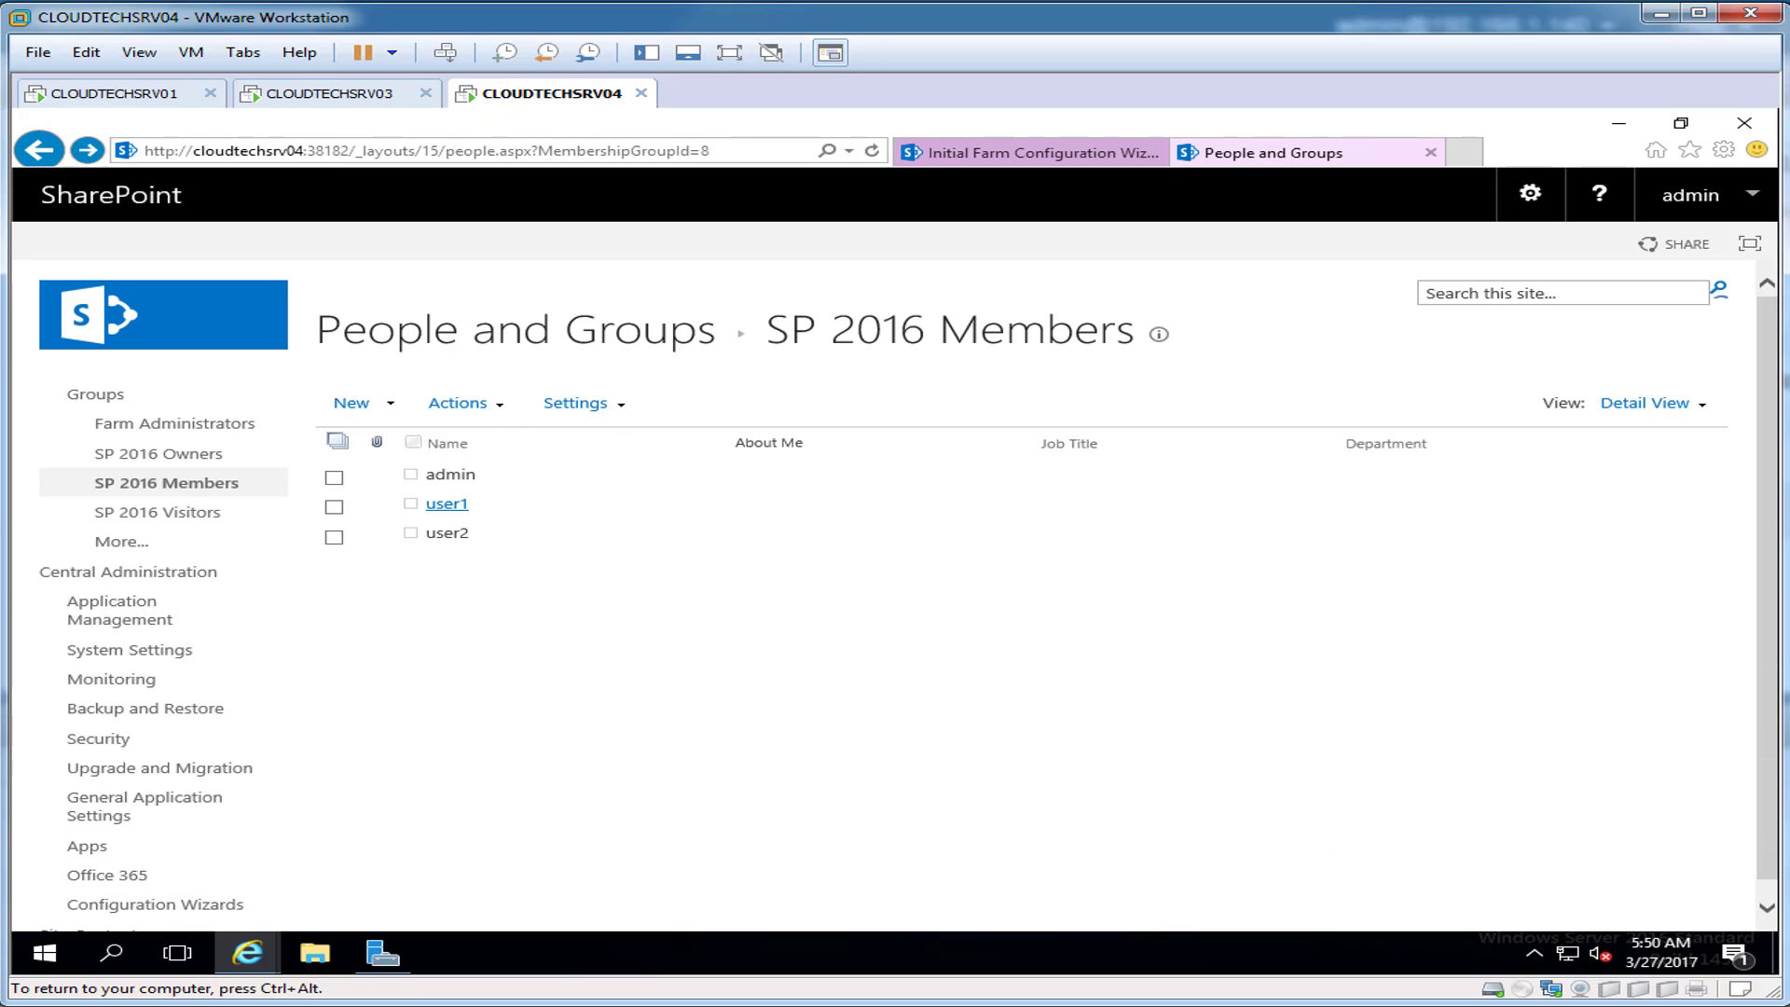
Step: Review the SP 2016 Owners group settings, return to its list, and release the VM input
{"action": "left_click", "coordinate": [158, 453]}
{"action": "left_click", "coordinate": [575, 402]}
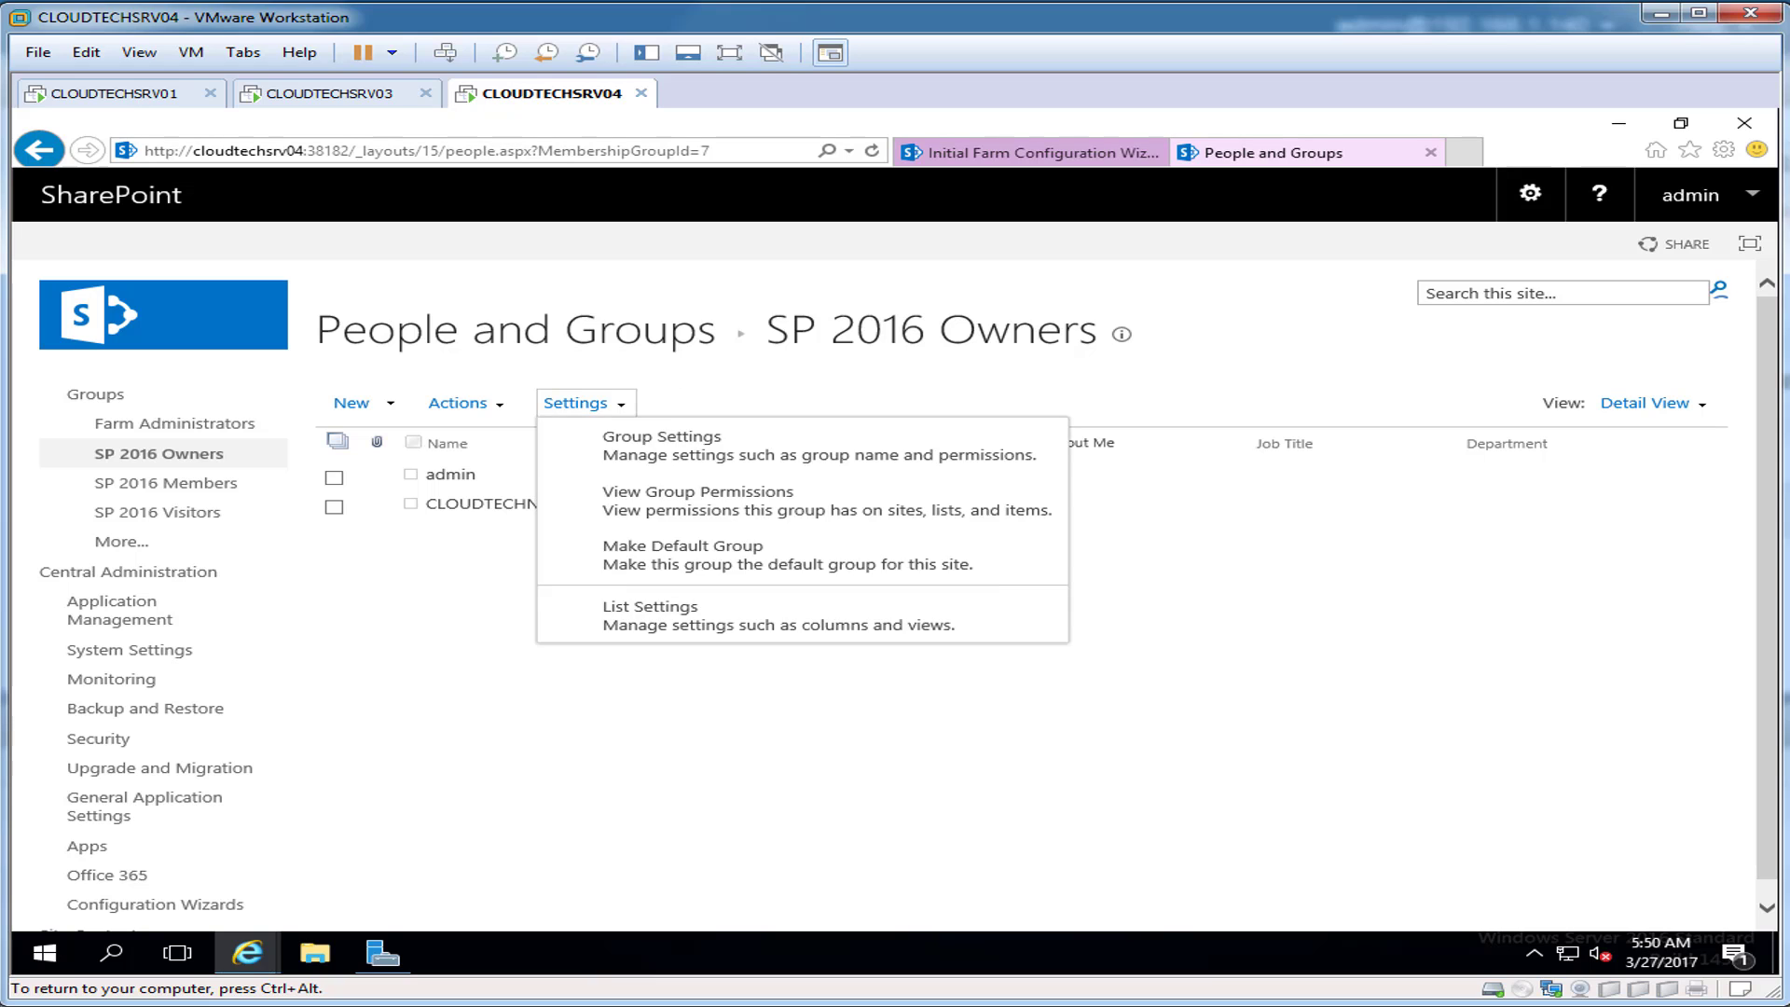
{"action": "left_click", "coordinate": [661, 437]}
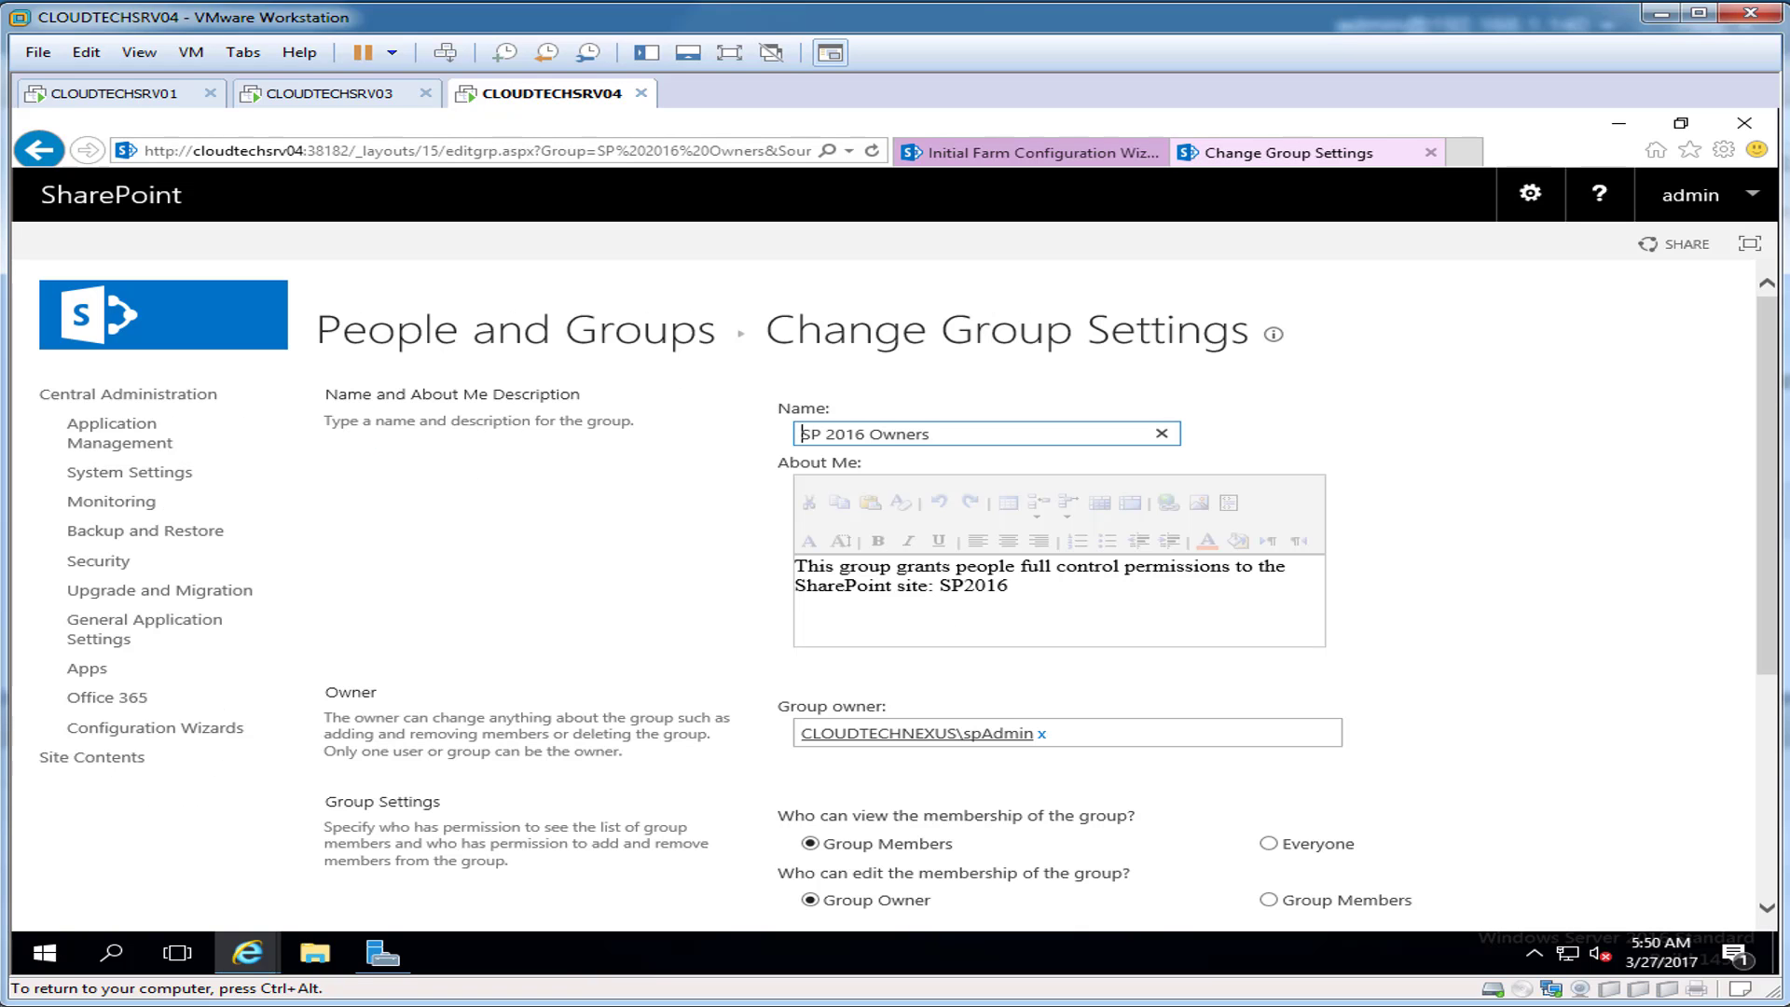
{"action": "scroll", "coordinate": [895, 596], "scroll_direction": "down", "scroll_amount": 4}
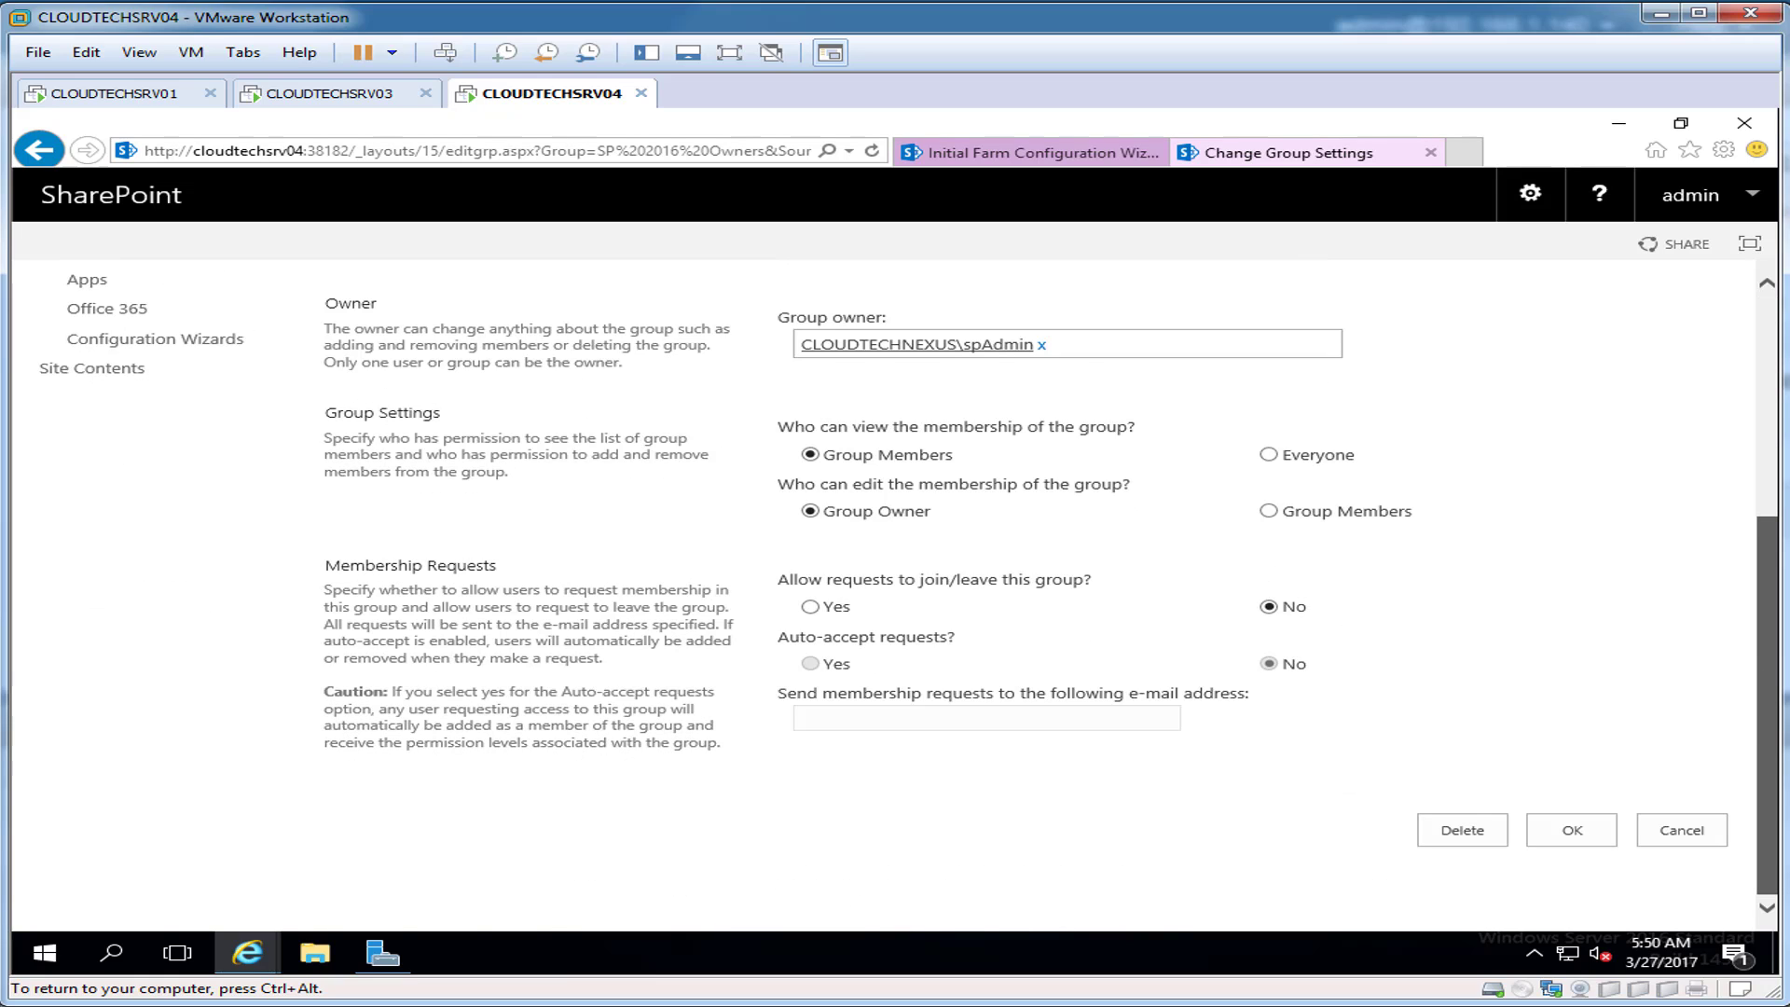
{"action": "scroll", "coordinate": [895, 597], "scroll_direction": "up", "scroll_amount": 4}
{"action": "left_click", "coordinate": [39, 150]}
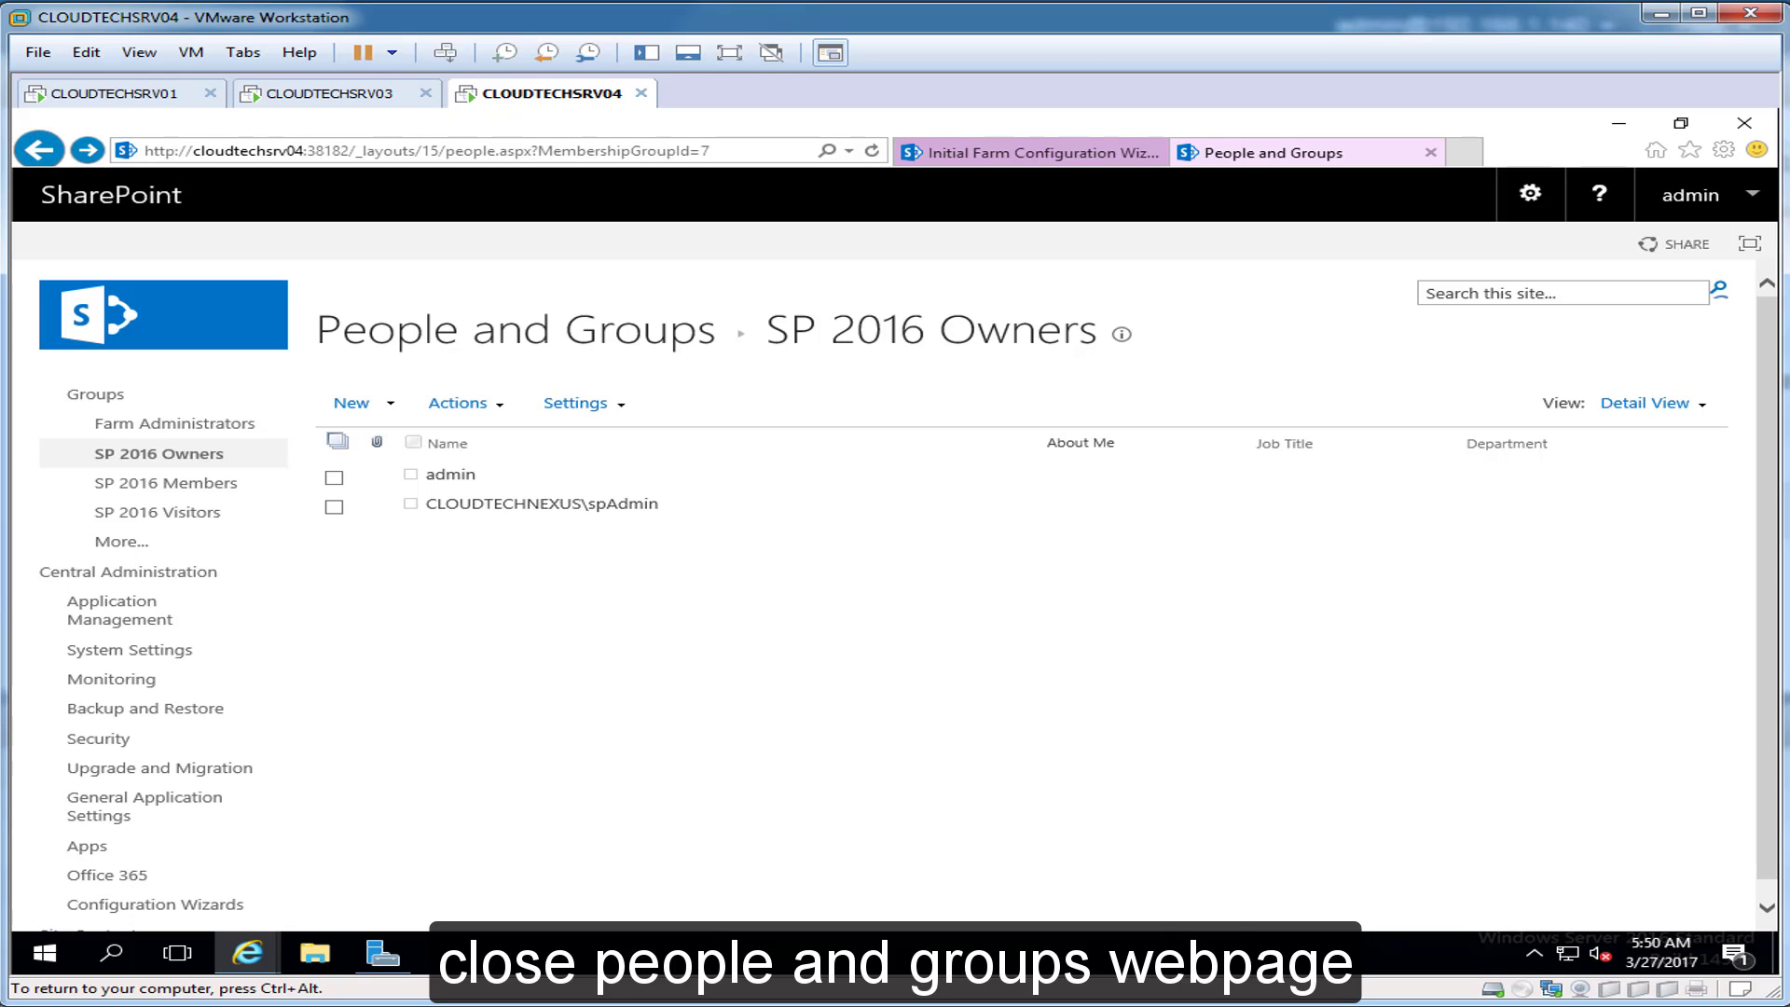
{"action": "key", "text": "ctrl+alt"}
Step: Run the farm configuration wizard with the existing managed account and default services
{"action": "left_click", "coordinate": [1430, 152]}
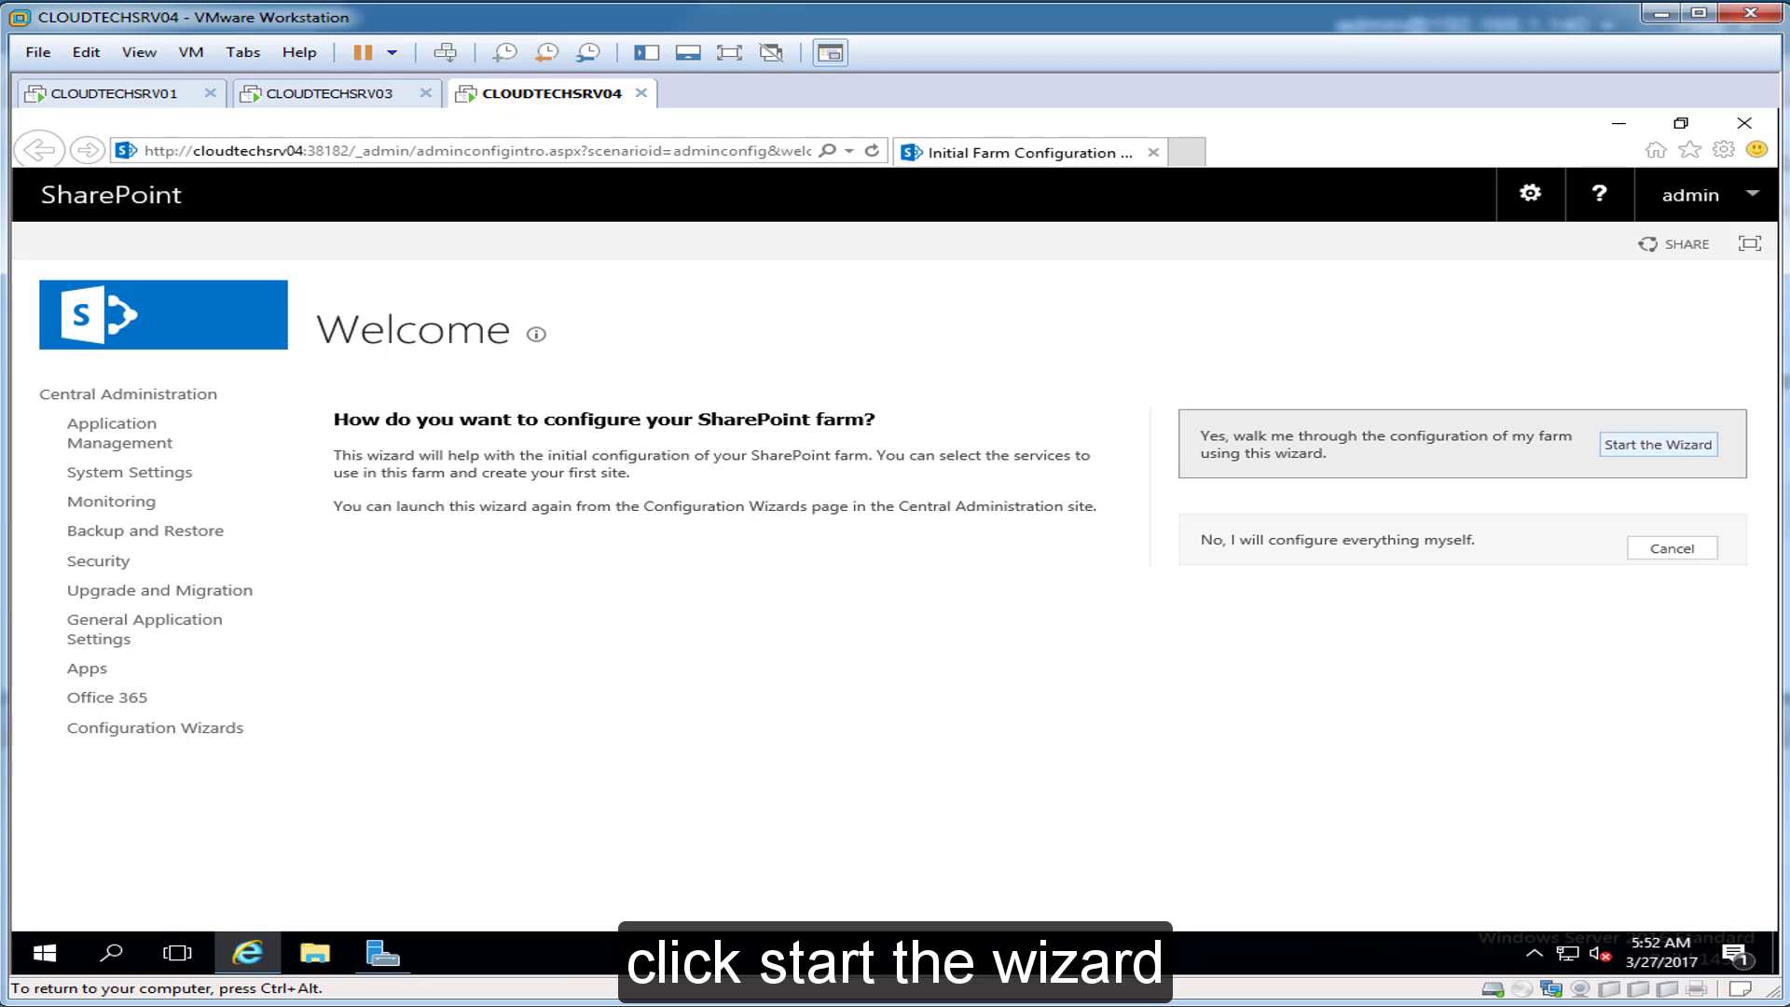
{"action": "left_click", "coordinate": [1659, 444]}
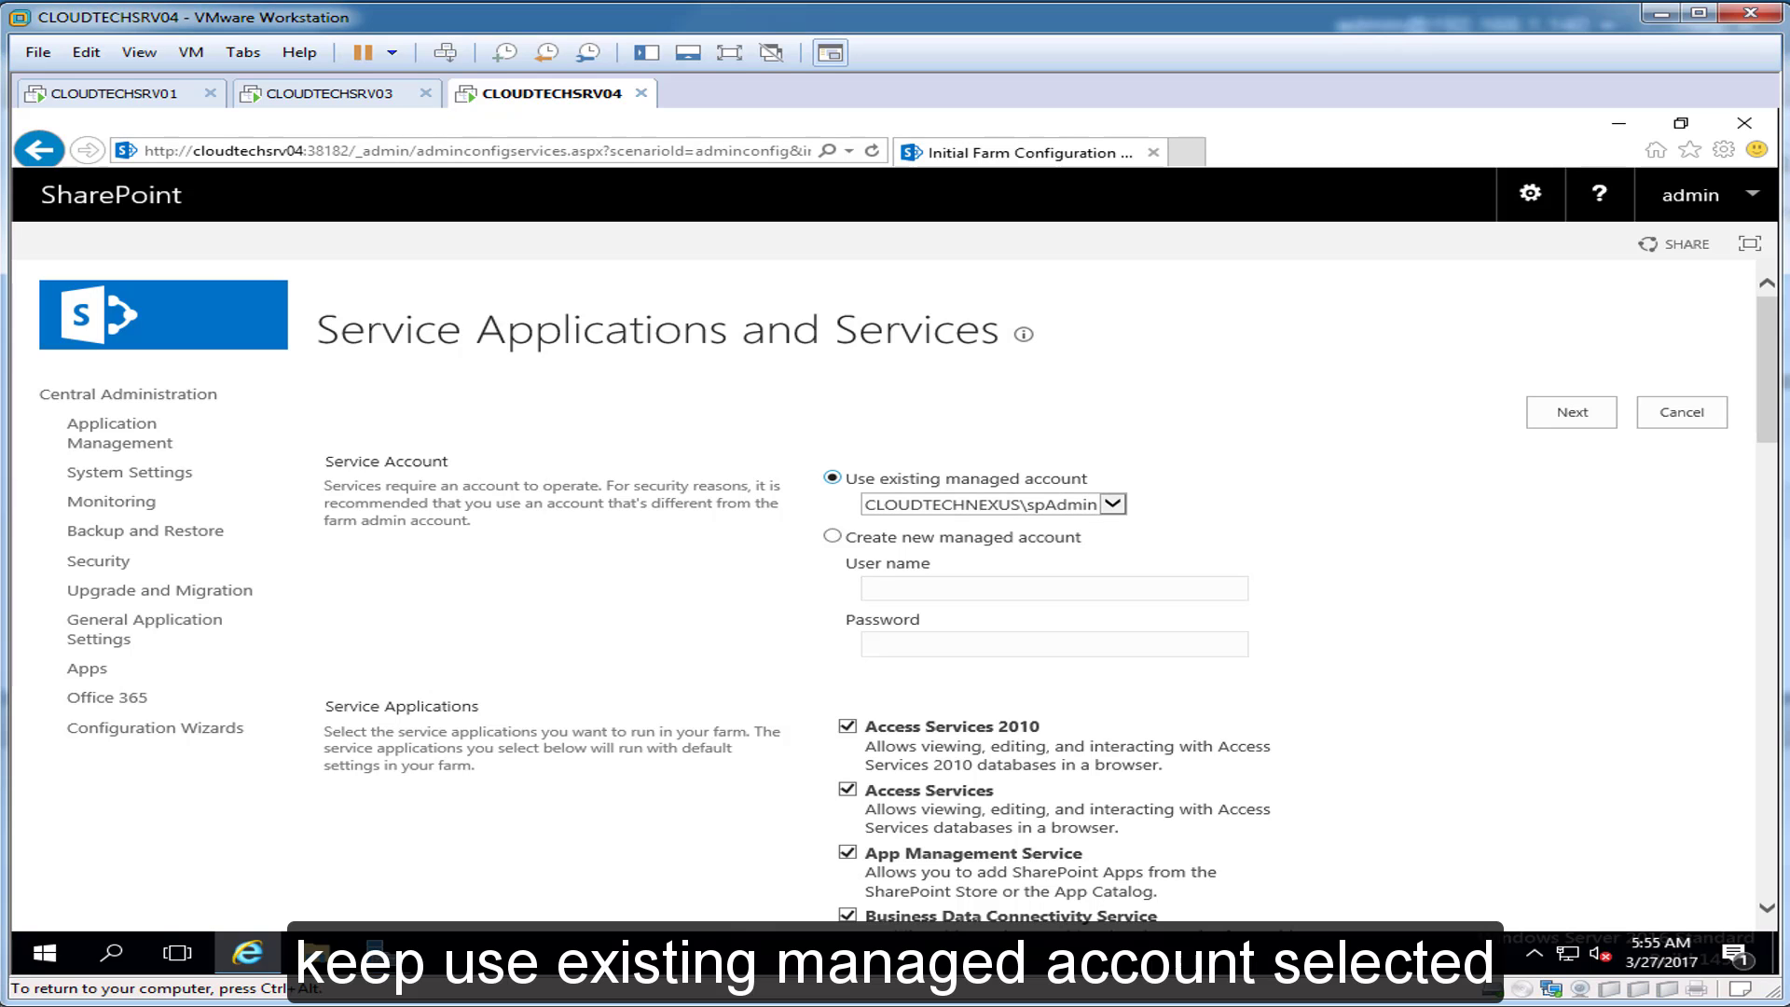
{"action": "left_click", "coordinate": [1112, 505]}
{"action": "left_click", "coordinate": [1112, 505]}
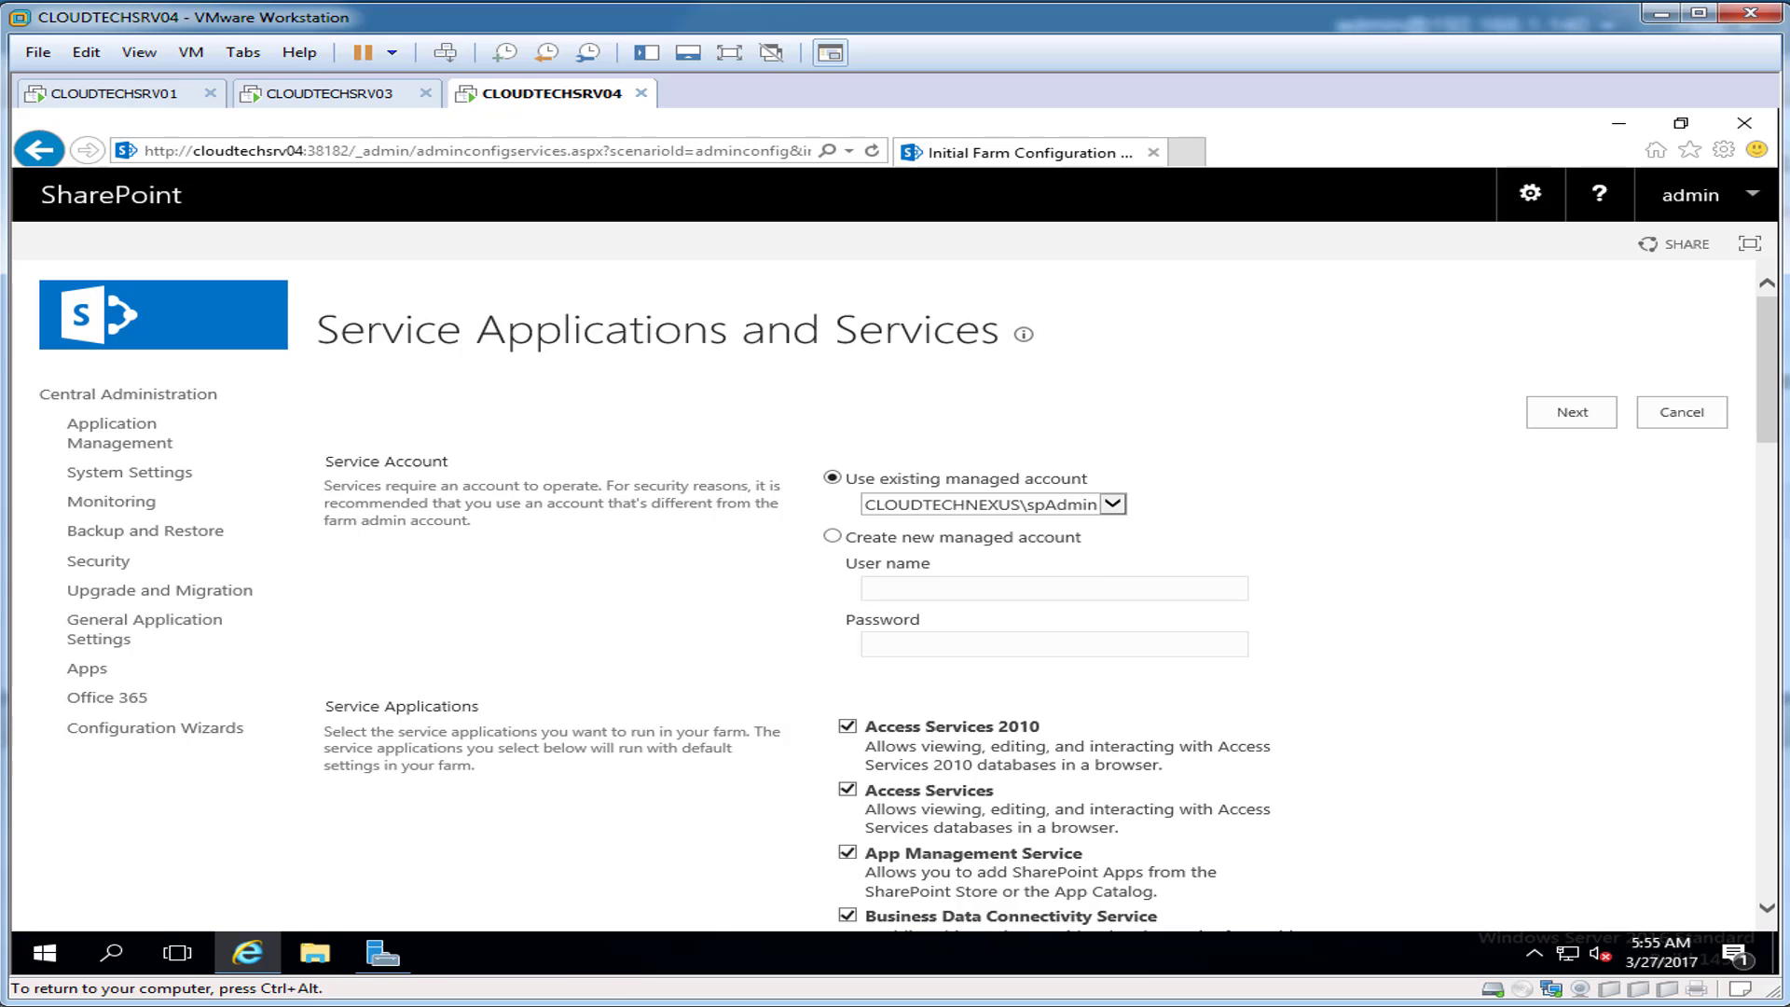
{"action": "scroll", "coordinate": [896, 597], "scroll_direction": "down", "scroll_amount": 5}
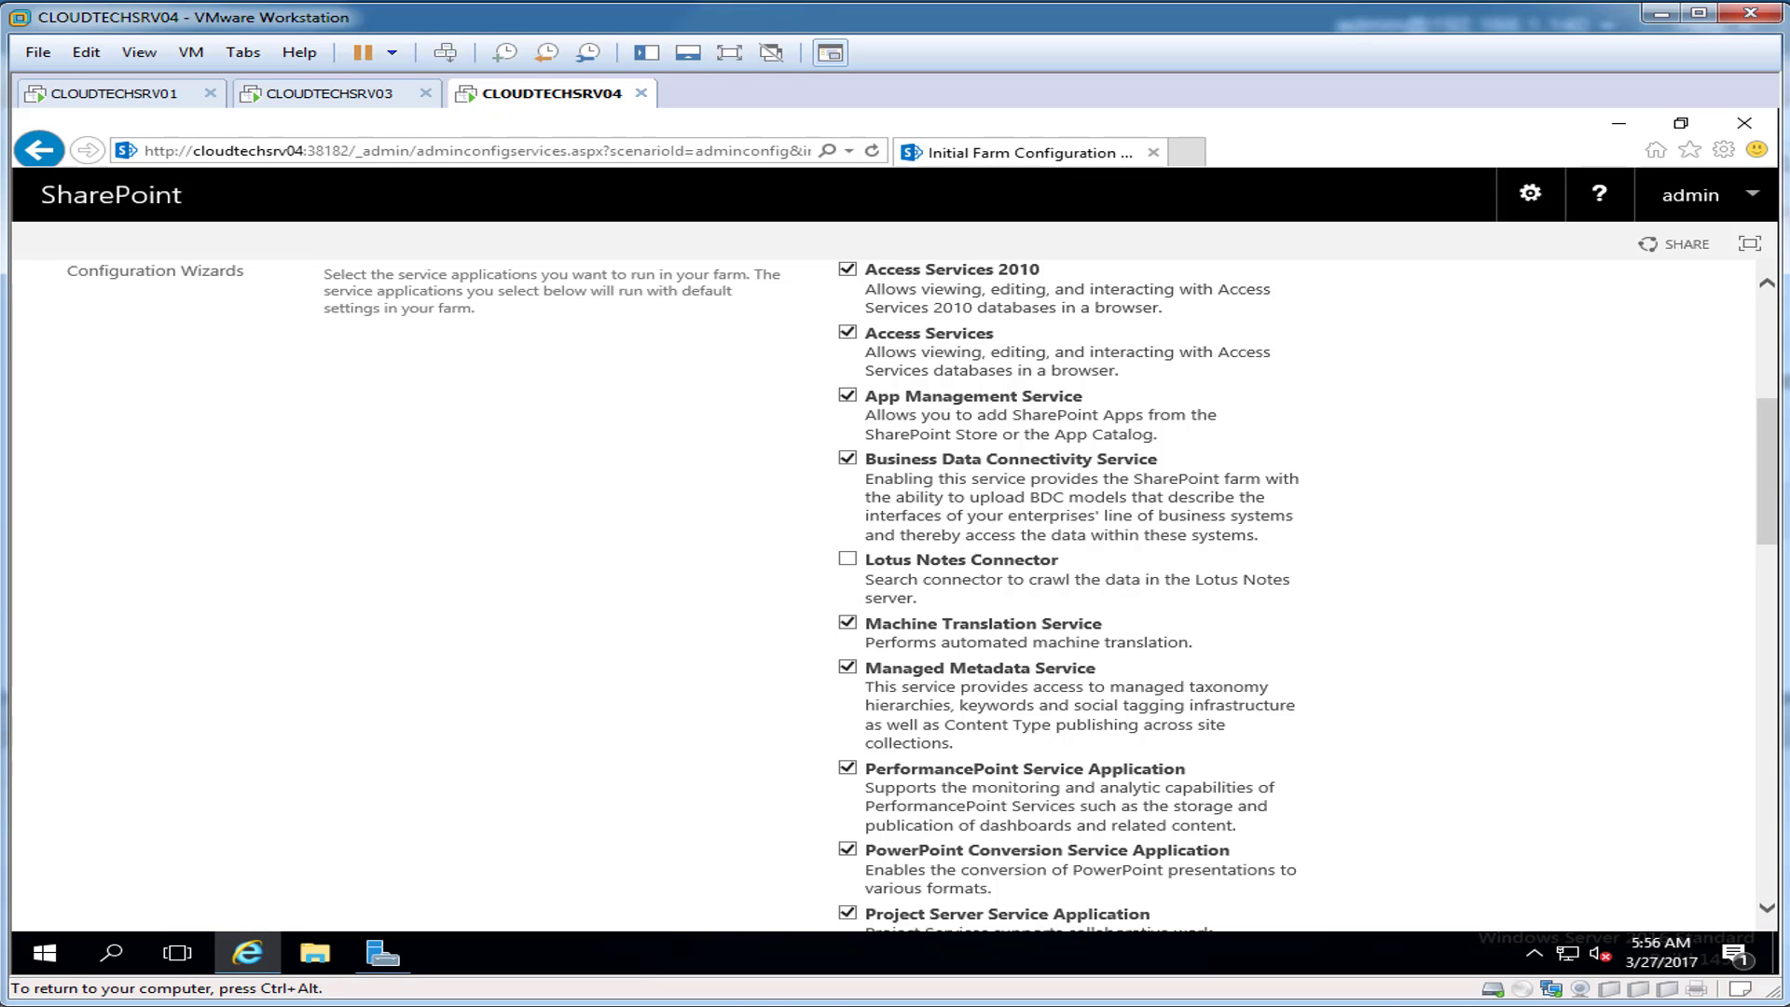
{"action": "scroll", "coordinate": [895, 596], "scroll_direction": "down", "scroll_amount": 4}
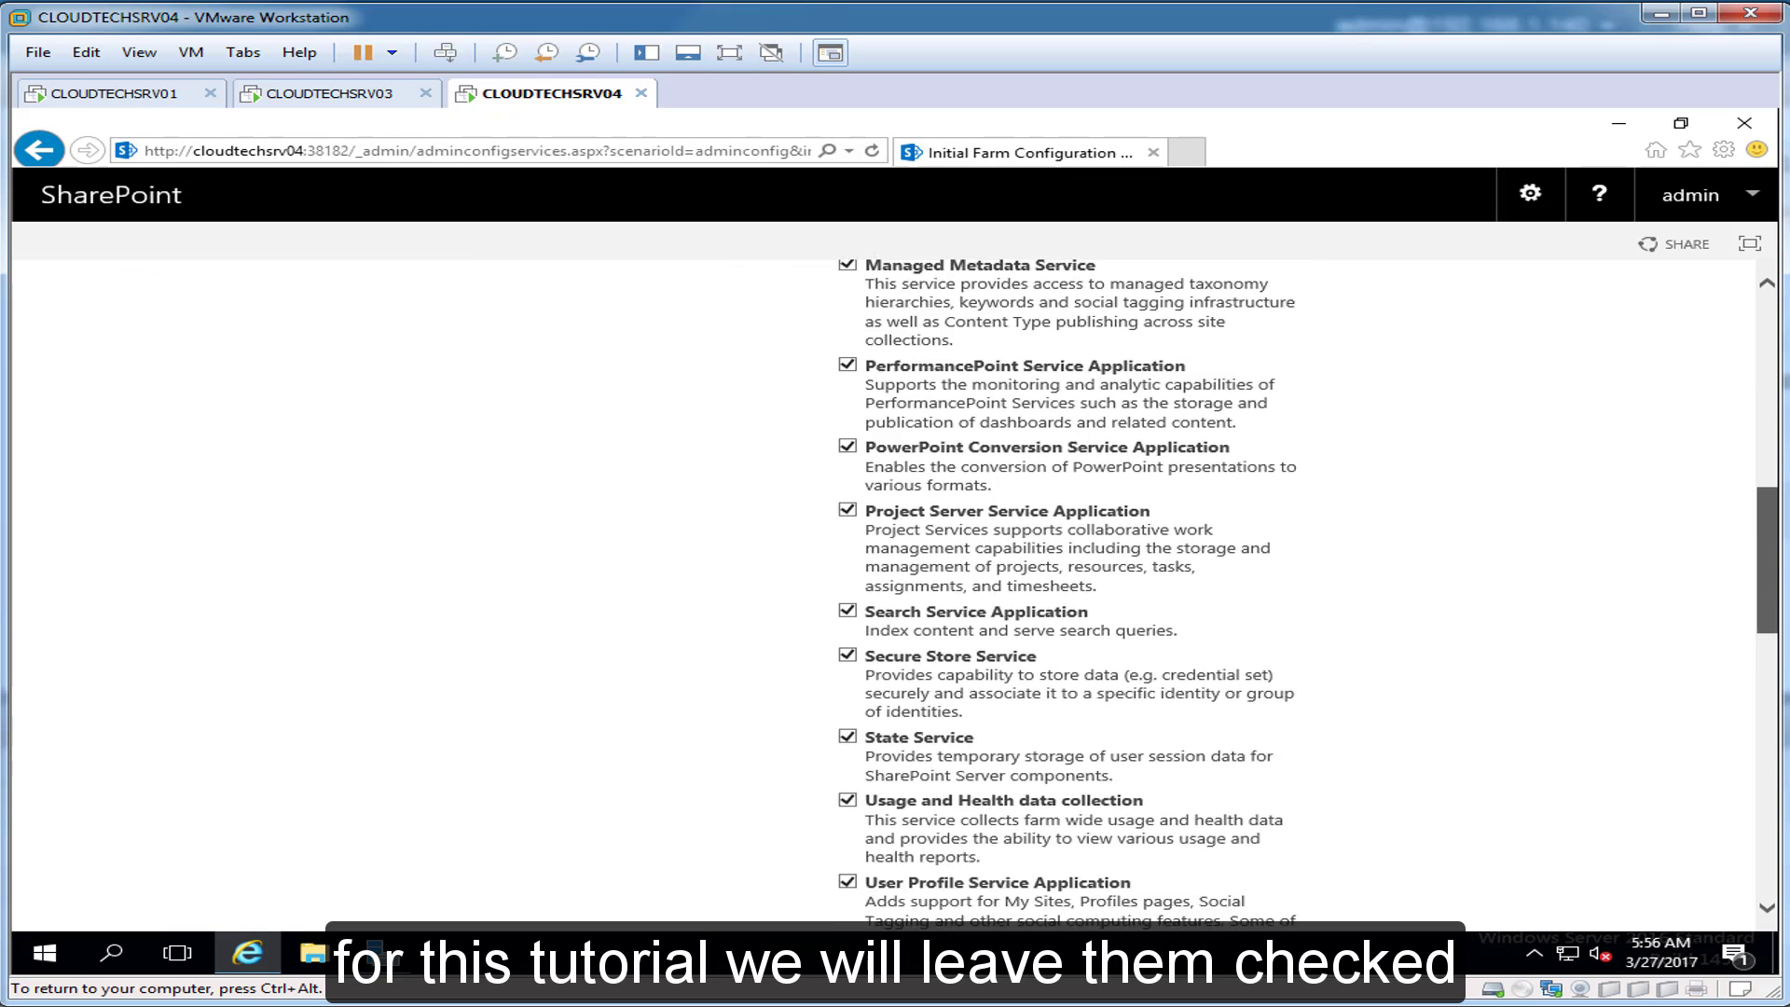
{"action": "scroll", "coordinate": [895, 597], "scroll_direction": "down", "scroll_amount": 3}
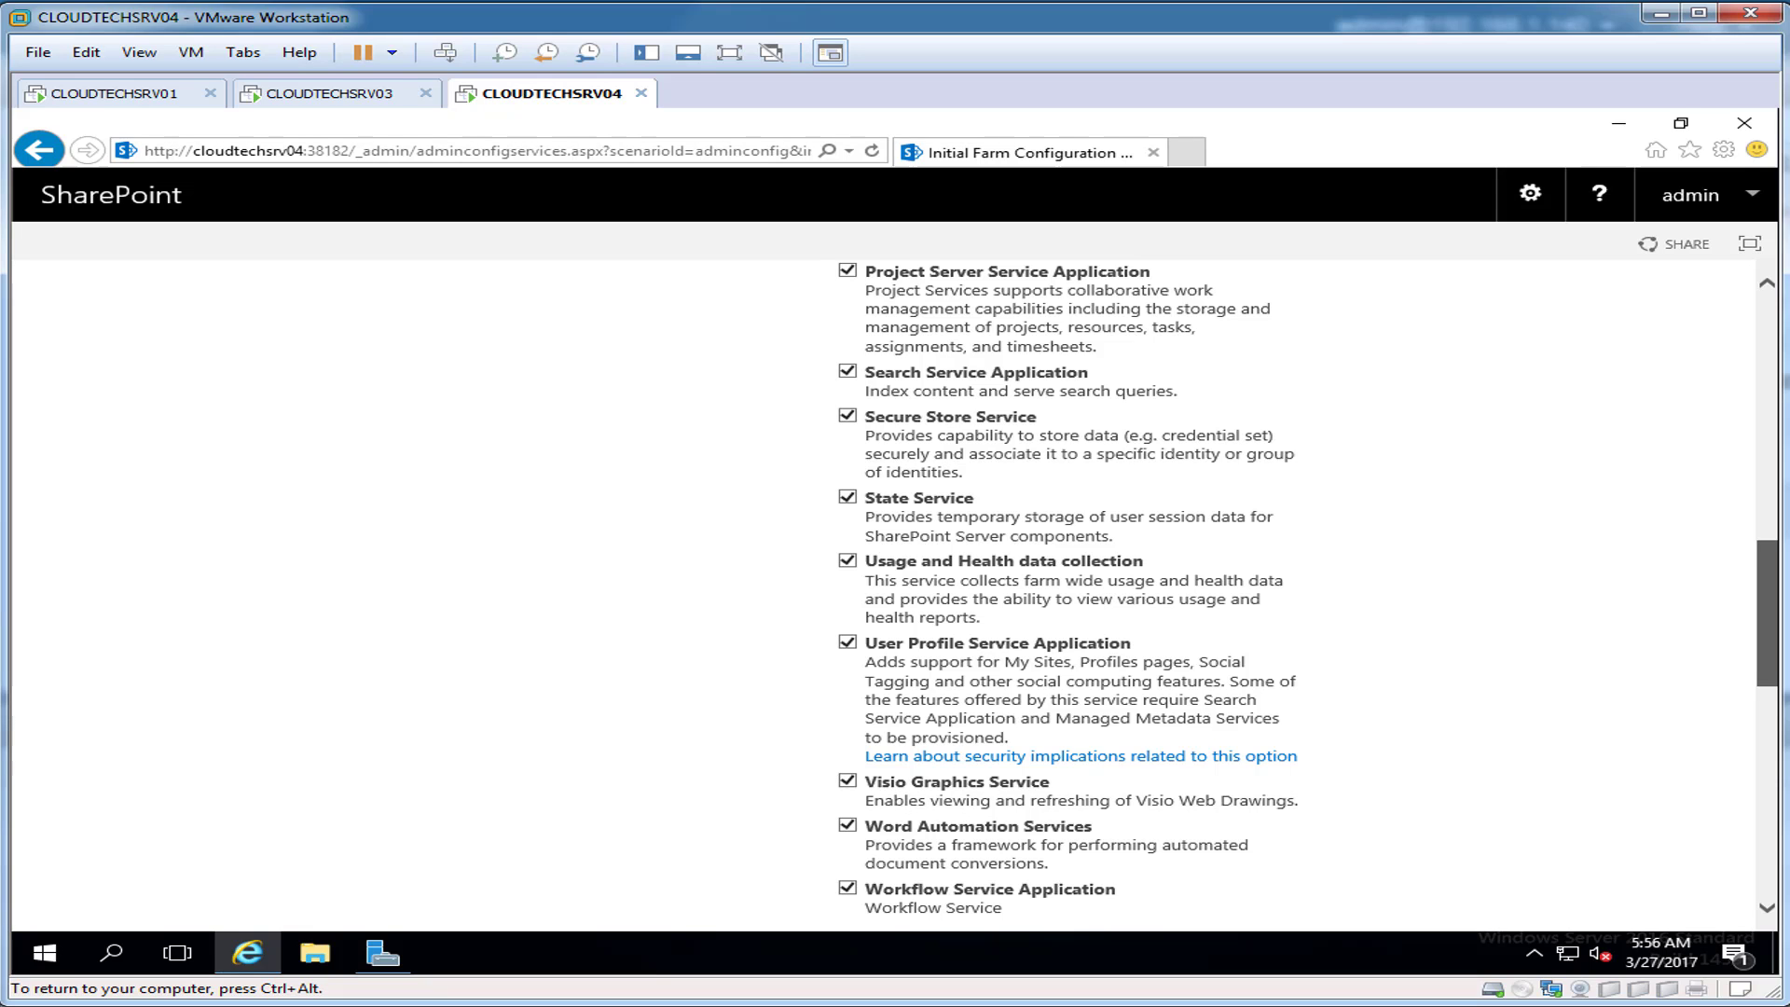
{"action": "scroll", "coordinate": [896, 597], "scroll_direction": "down", "scroll_amount": 6}
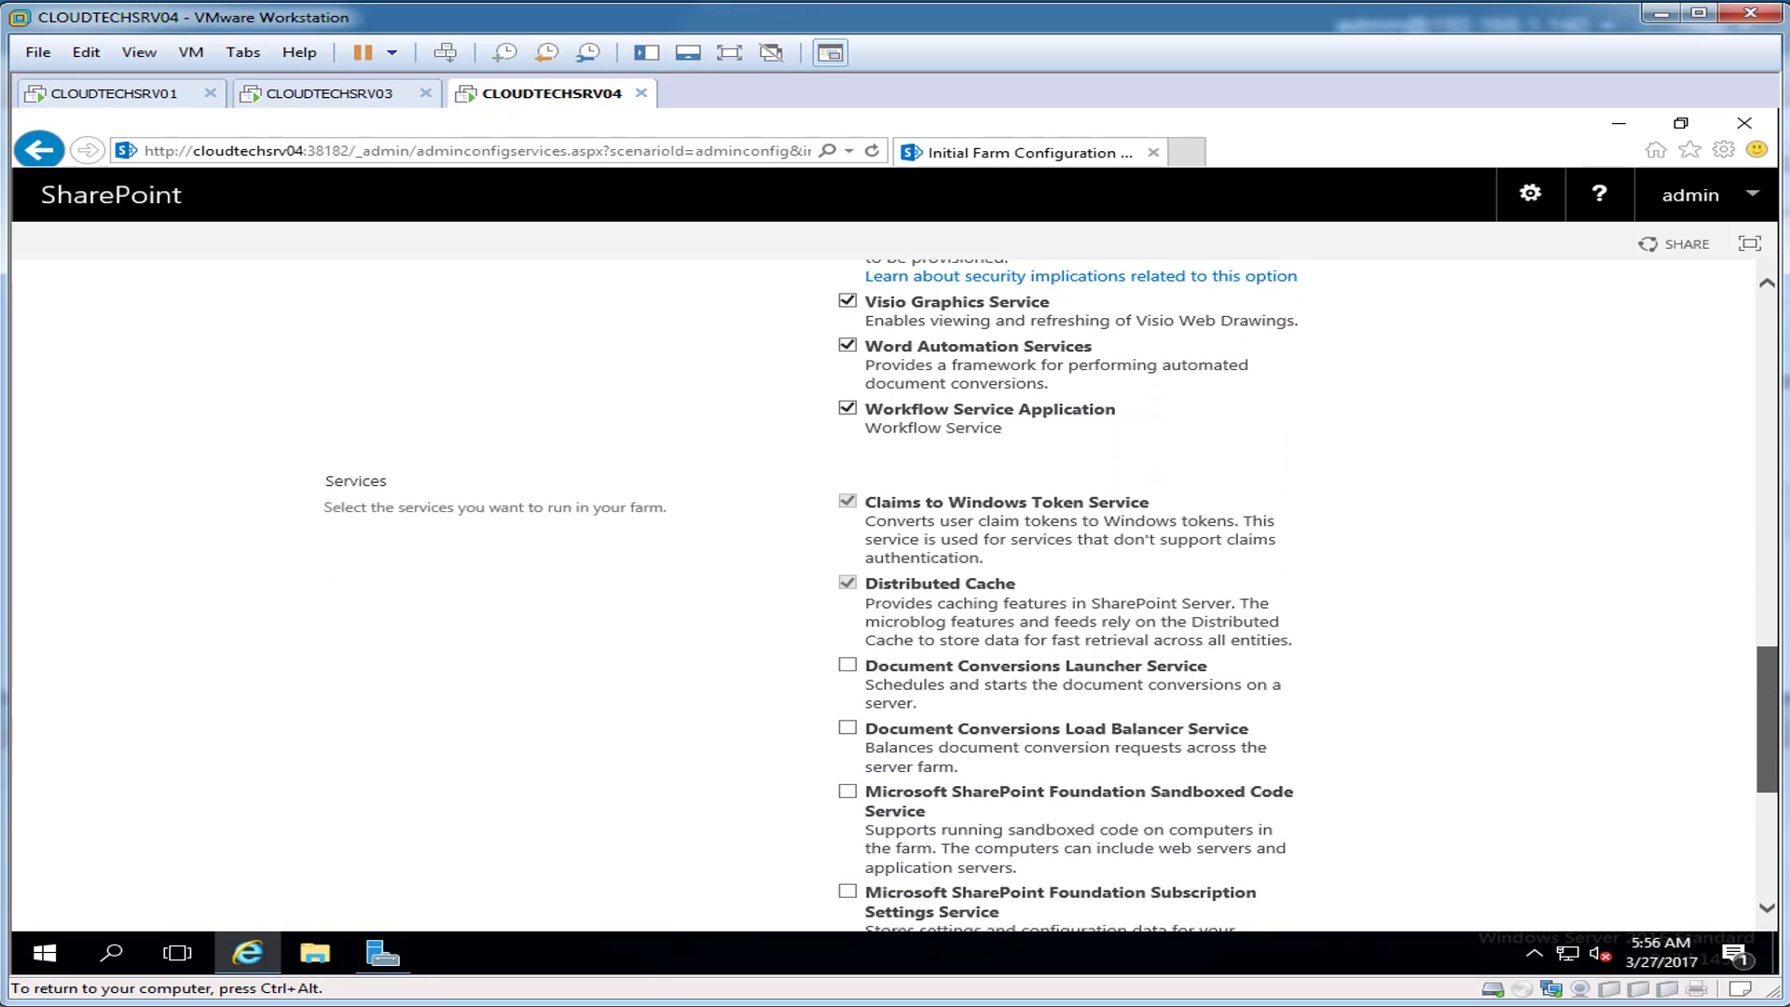
{"action": "scroll", "coordinate": [895, 596], "scroll_direction": "down", "scroll_amount": 1}
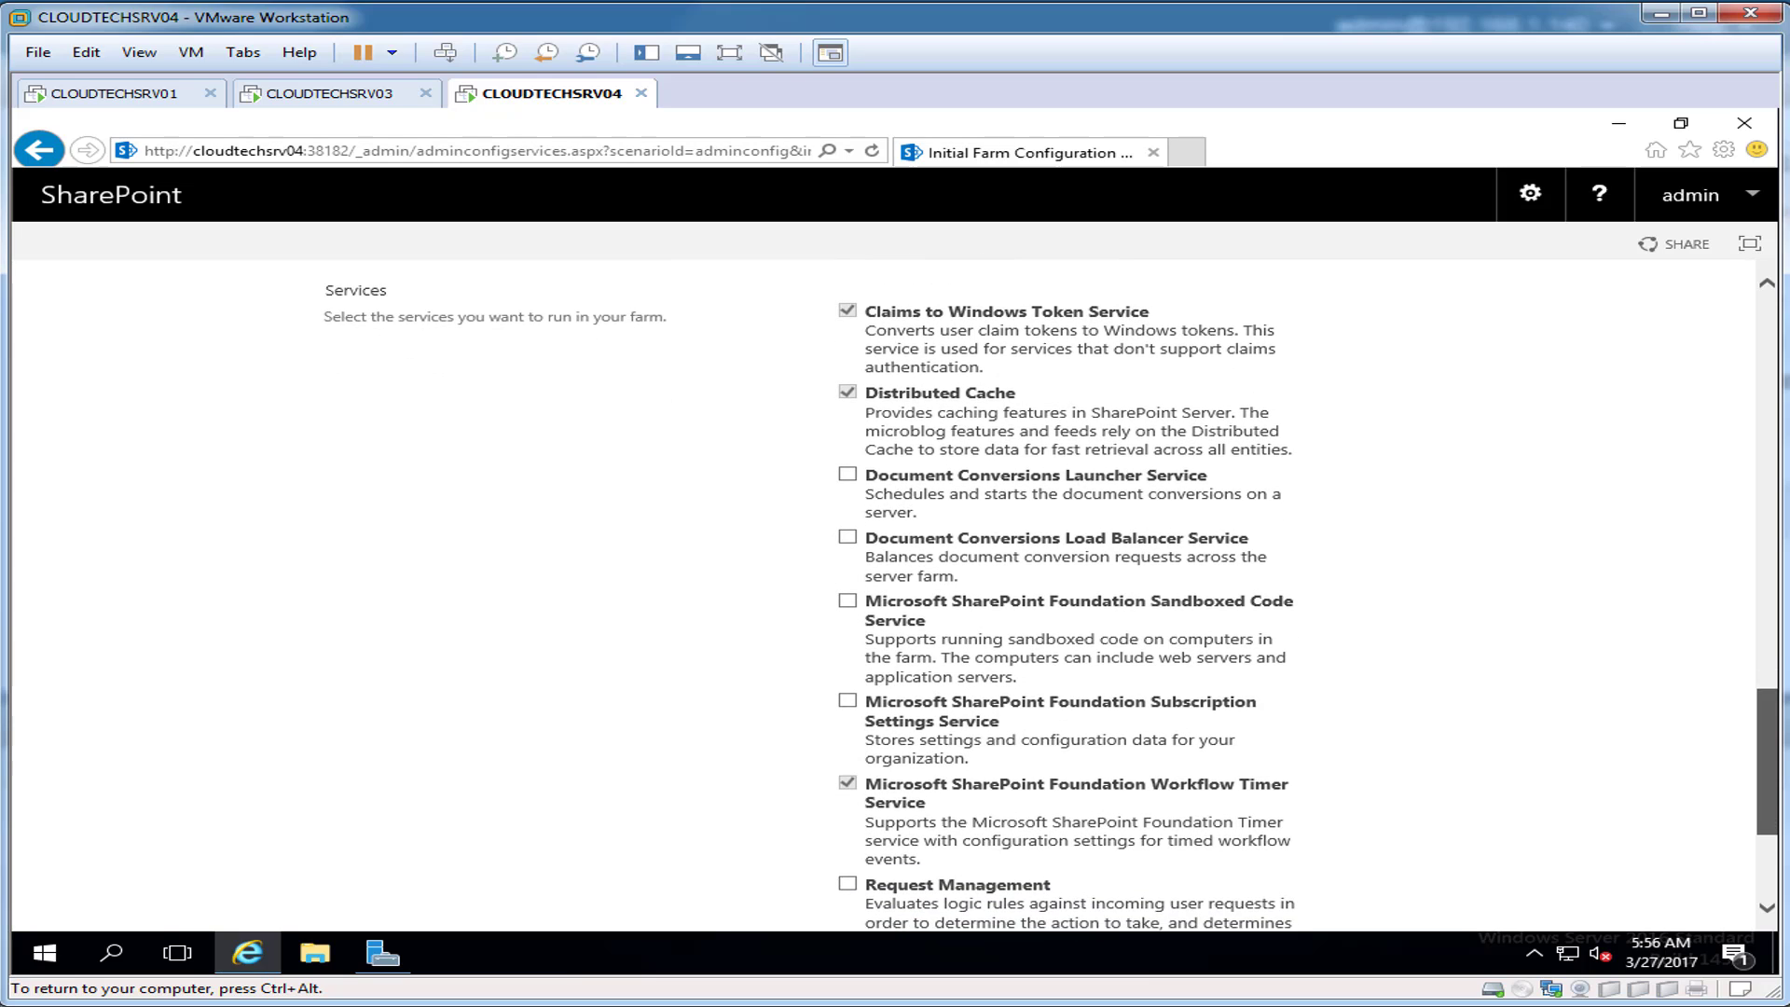
{"action": "scroll", "coordinate": [896, 597], "scroll_direction": "down", "scroll_amount": 3}
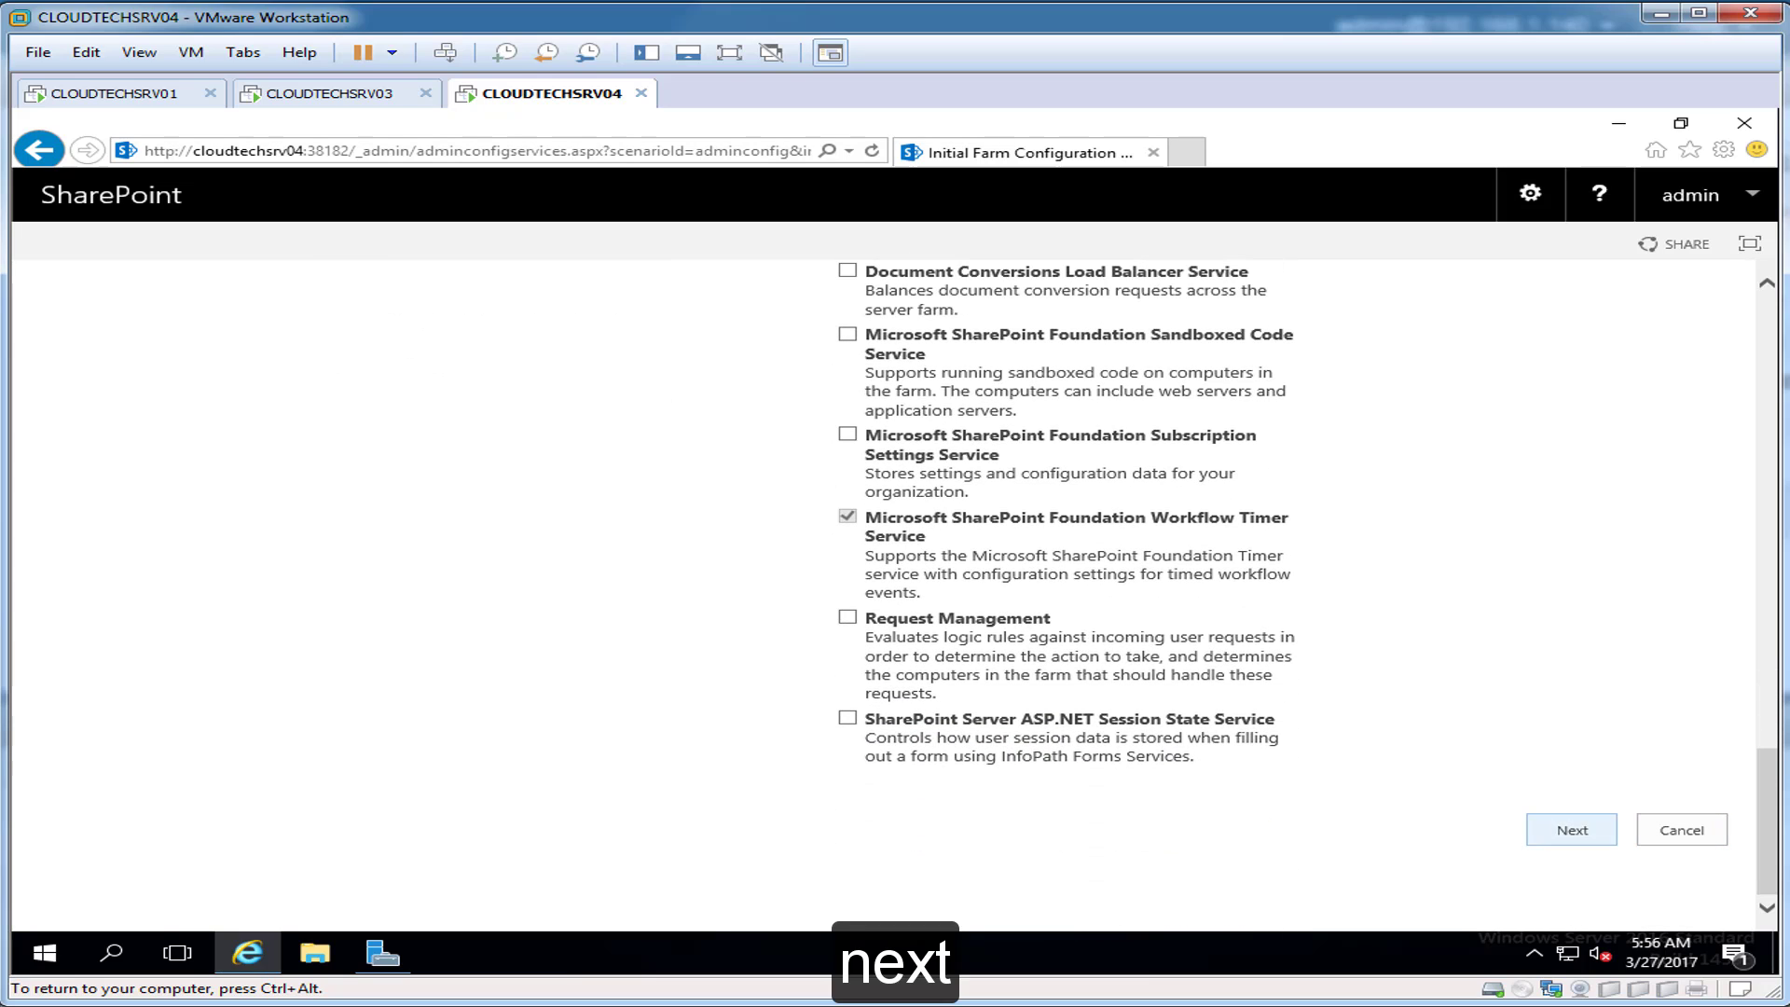
{"action": "left_click", "coordinate": [1572, 830]}
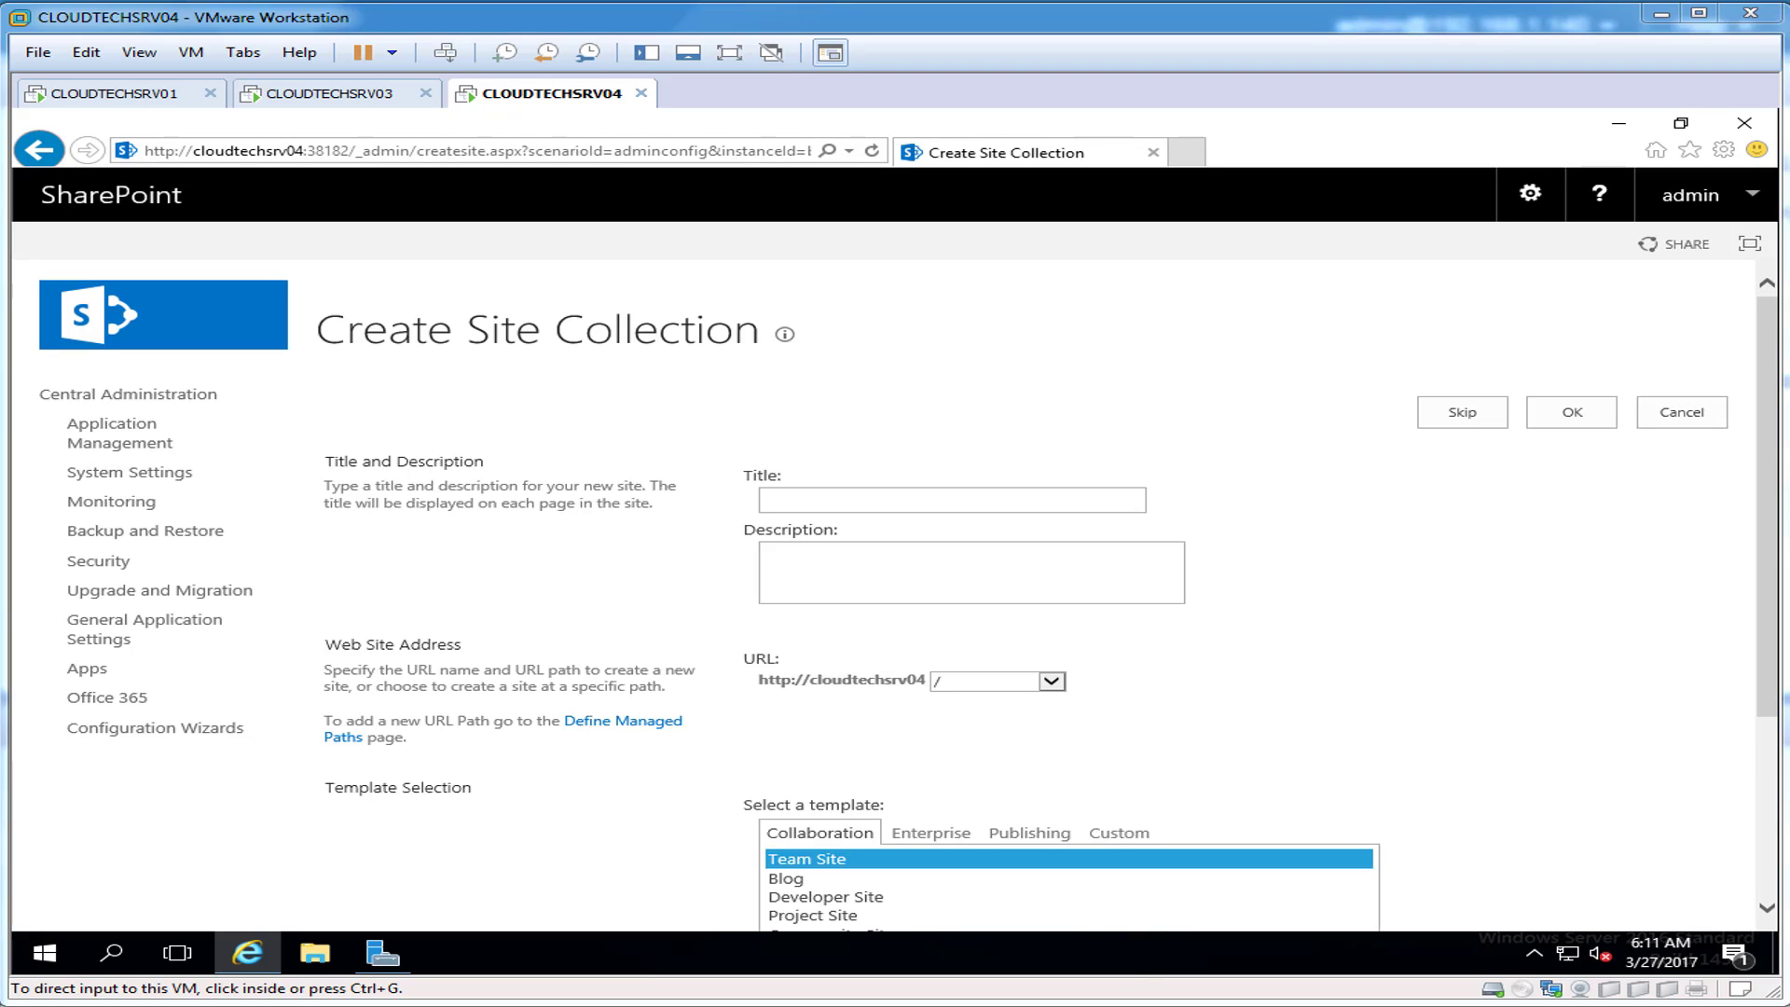
Step: Enter title 'Teamsite', description 'Company Home Page', and URL /sites/home for the site collection
{"action": "left_click", "coordinate": [811, 500]}
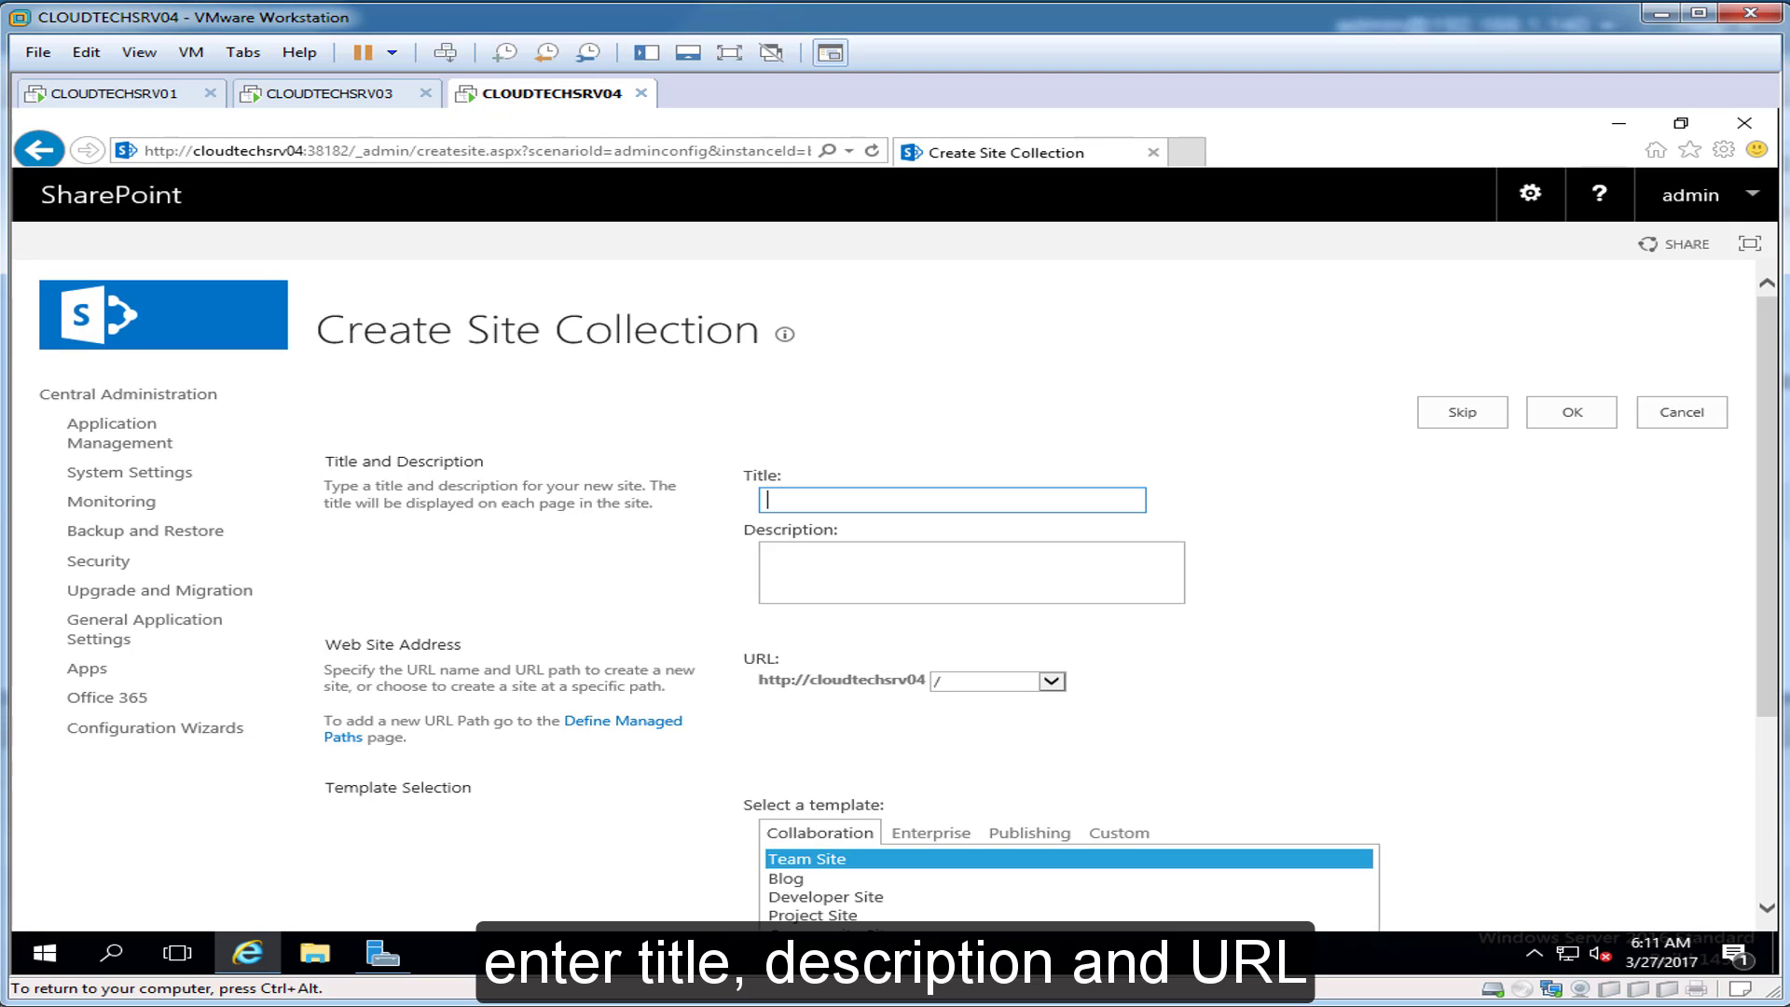
{"action": "type", "text": "Teamsite"}
{"action": "key", "text": "Tab"}
{"action": "type", "text": "Company Home Page"}
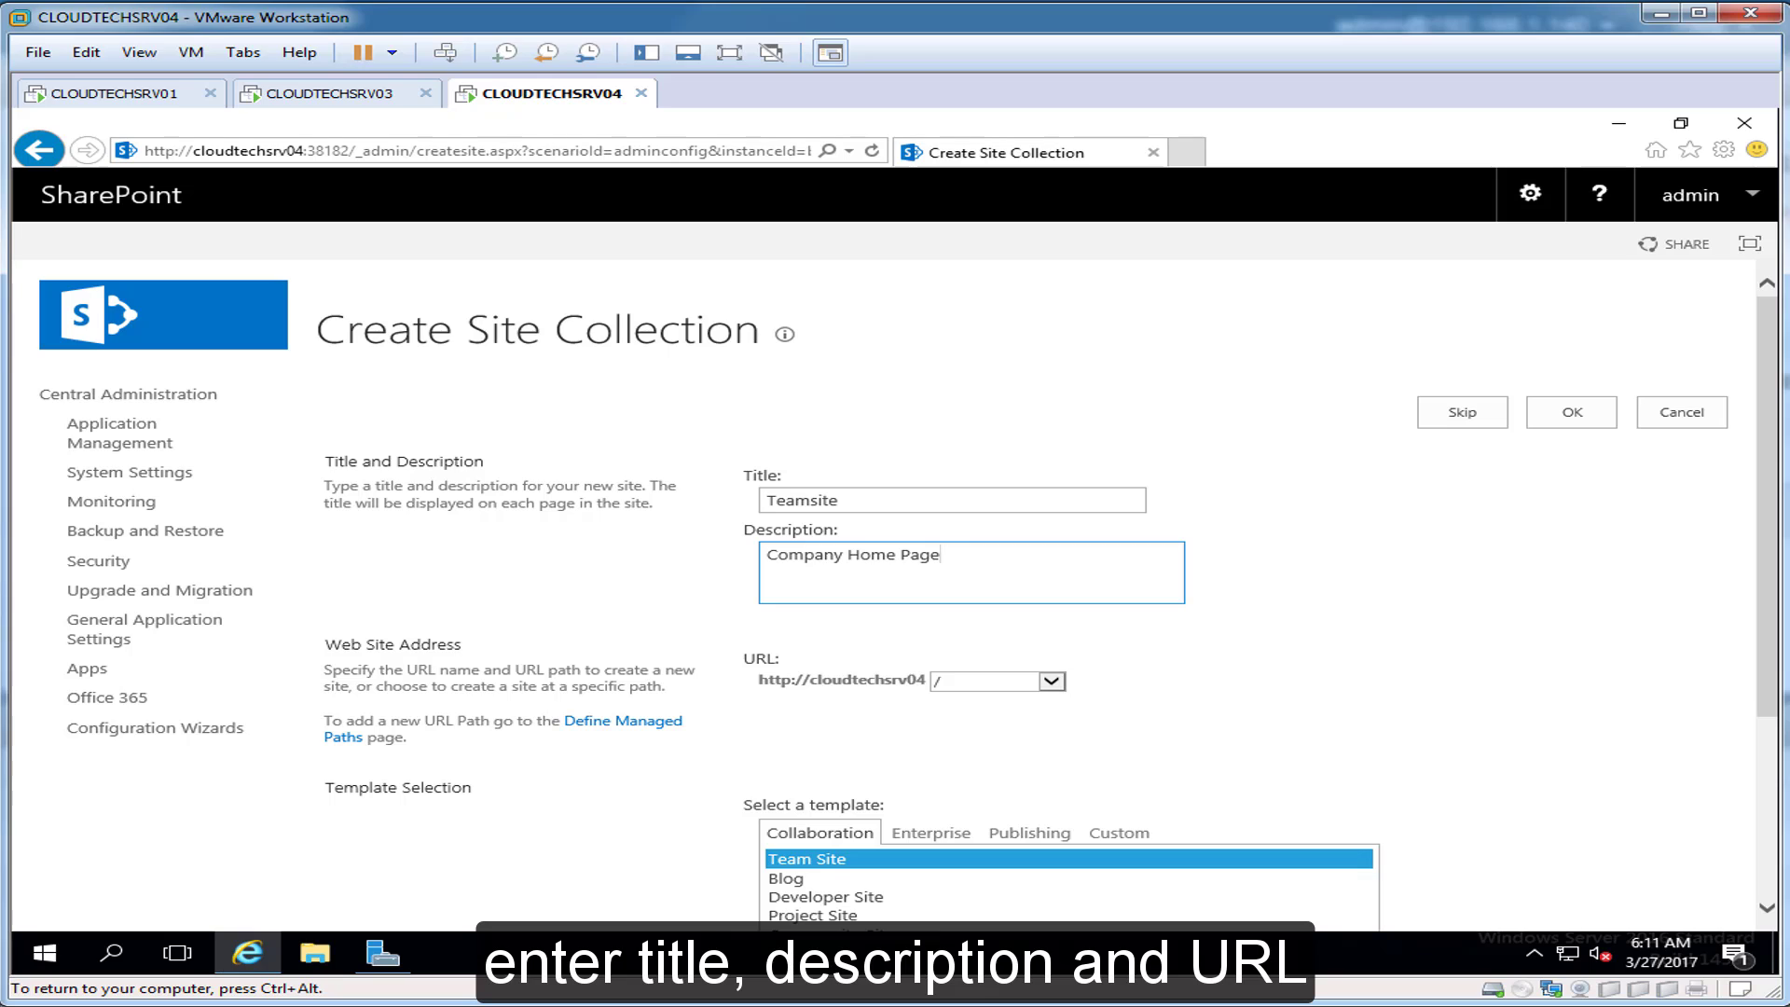
{"action": "left_click", "coordinate": [1052, 682]}
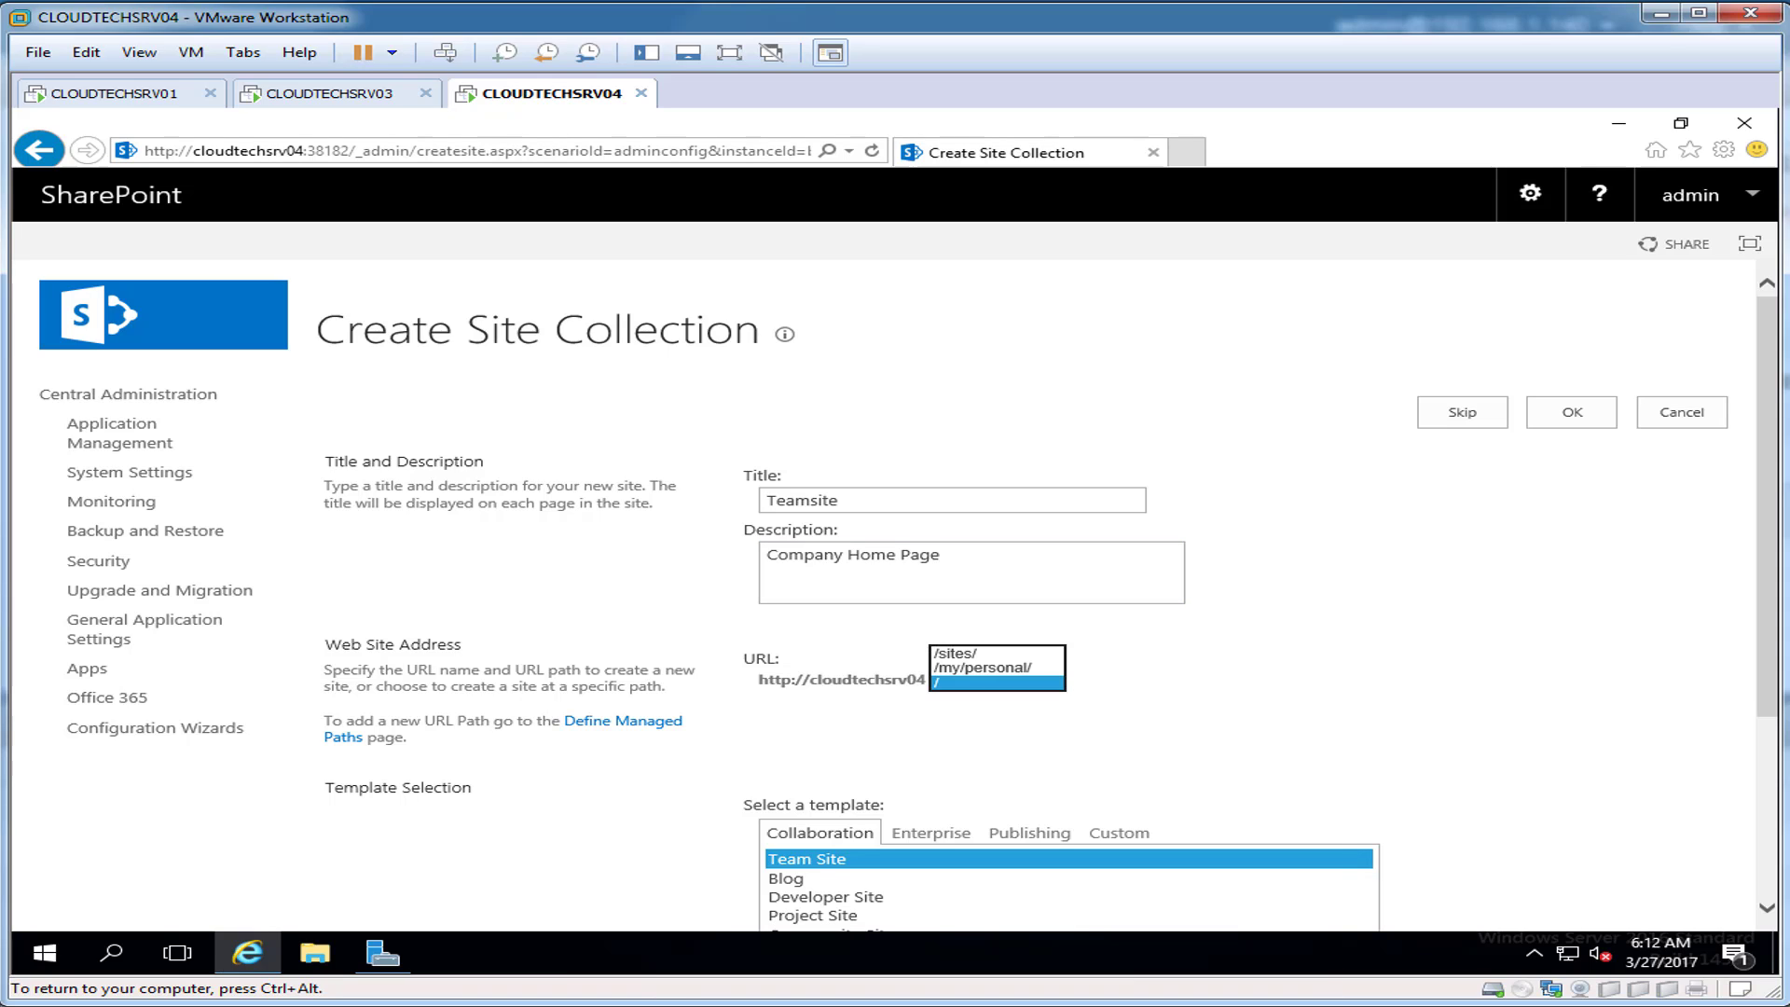
{"action": "left_click", "coordinate": [969, 654]}
{"action": "left_click", "coordinate": [1128, 682]}
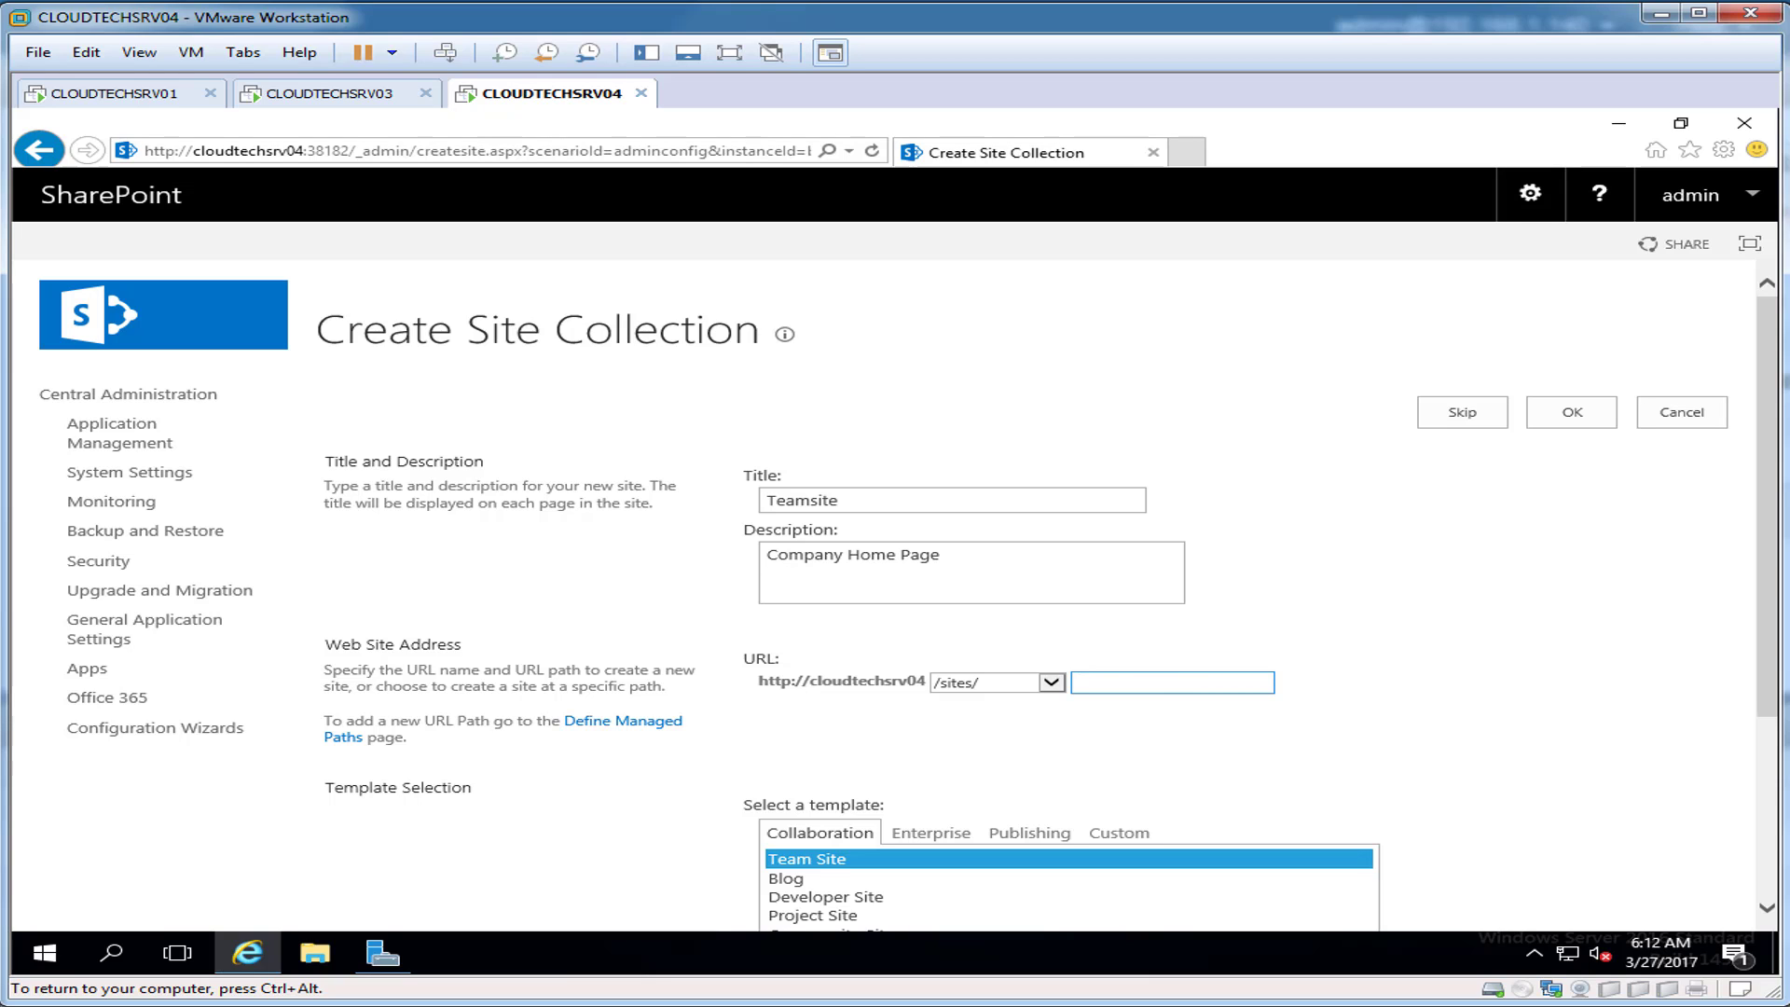
{"action": "type", "text": "home"}
Step: Keep the Team Site template after browsing the other template tabs, and create the collection
{"action": "left_click_drag", "start_coordinate": [1767, 506], "coordinate": [1767, 684]}
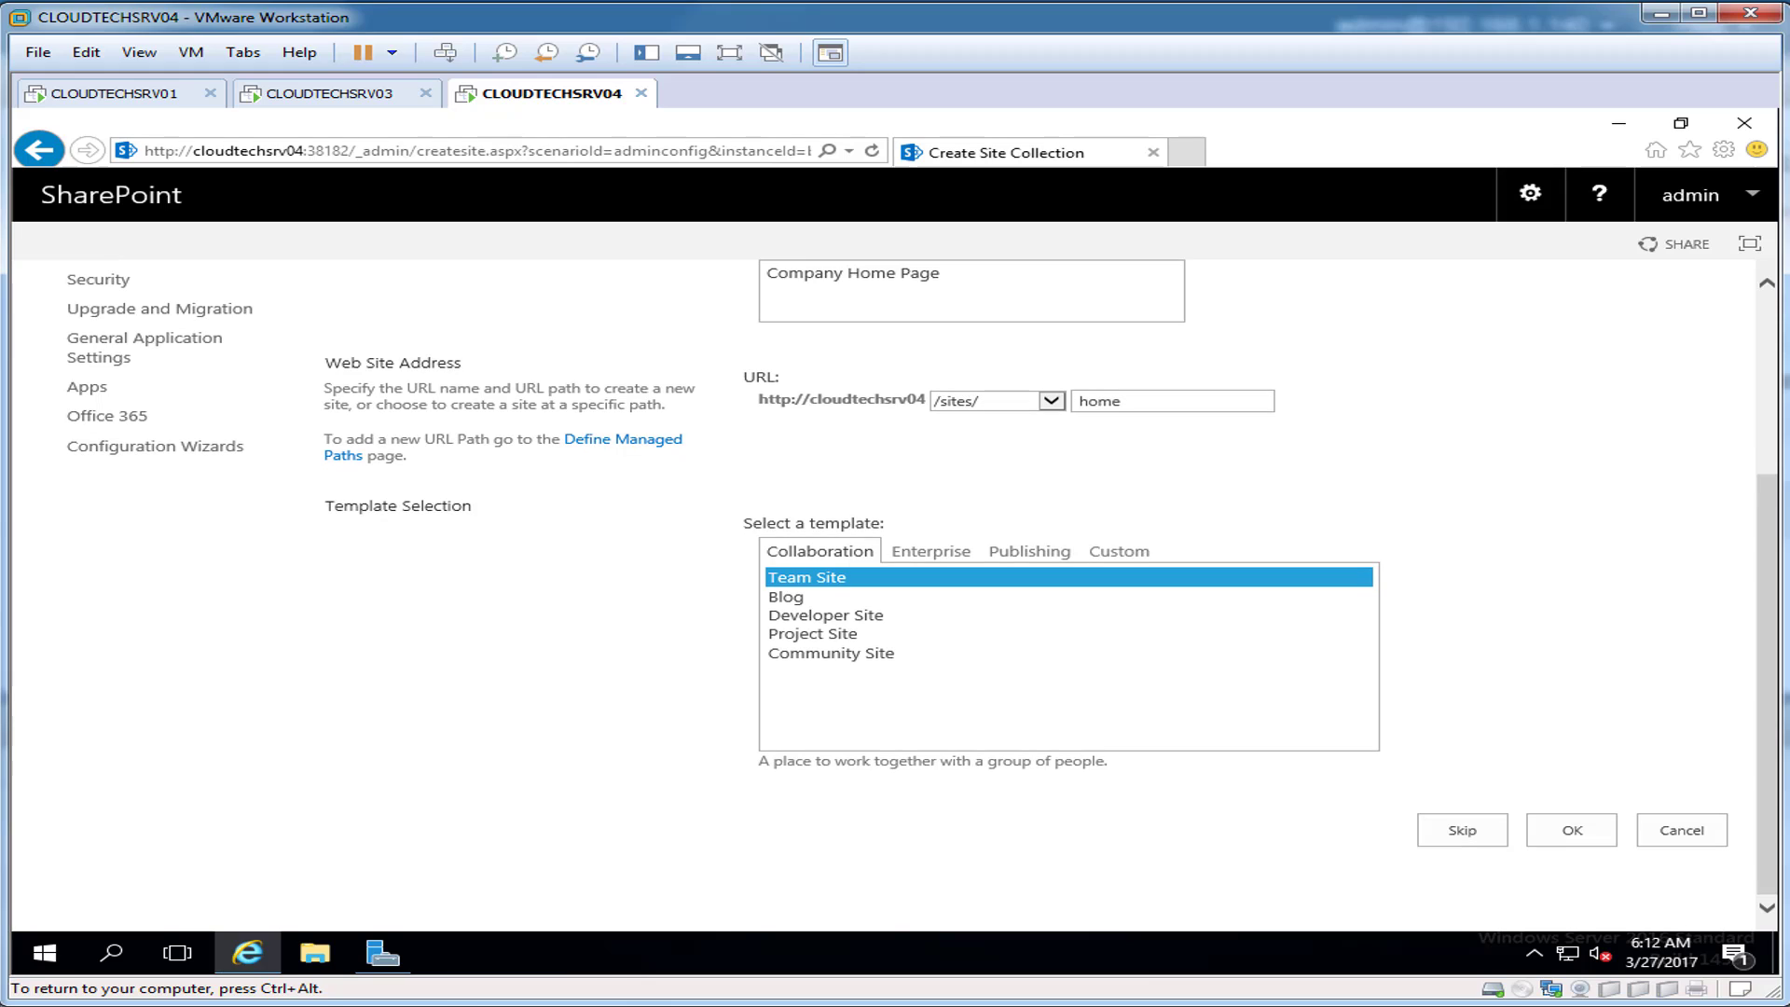
{"action": "left_click", "coordinate": [820, 551]}
{"action": "left_click", "coordinate": [930, 551]}
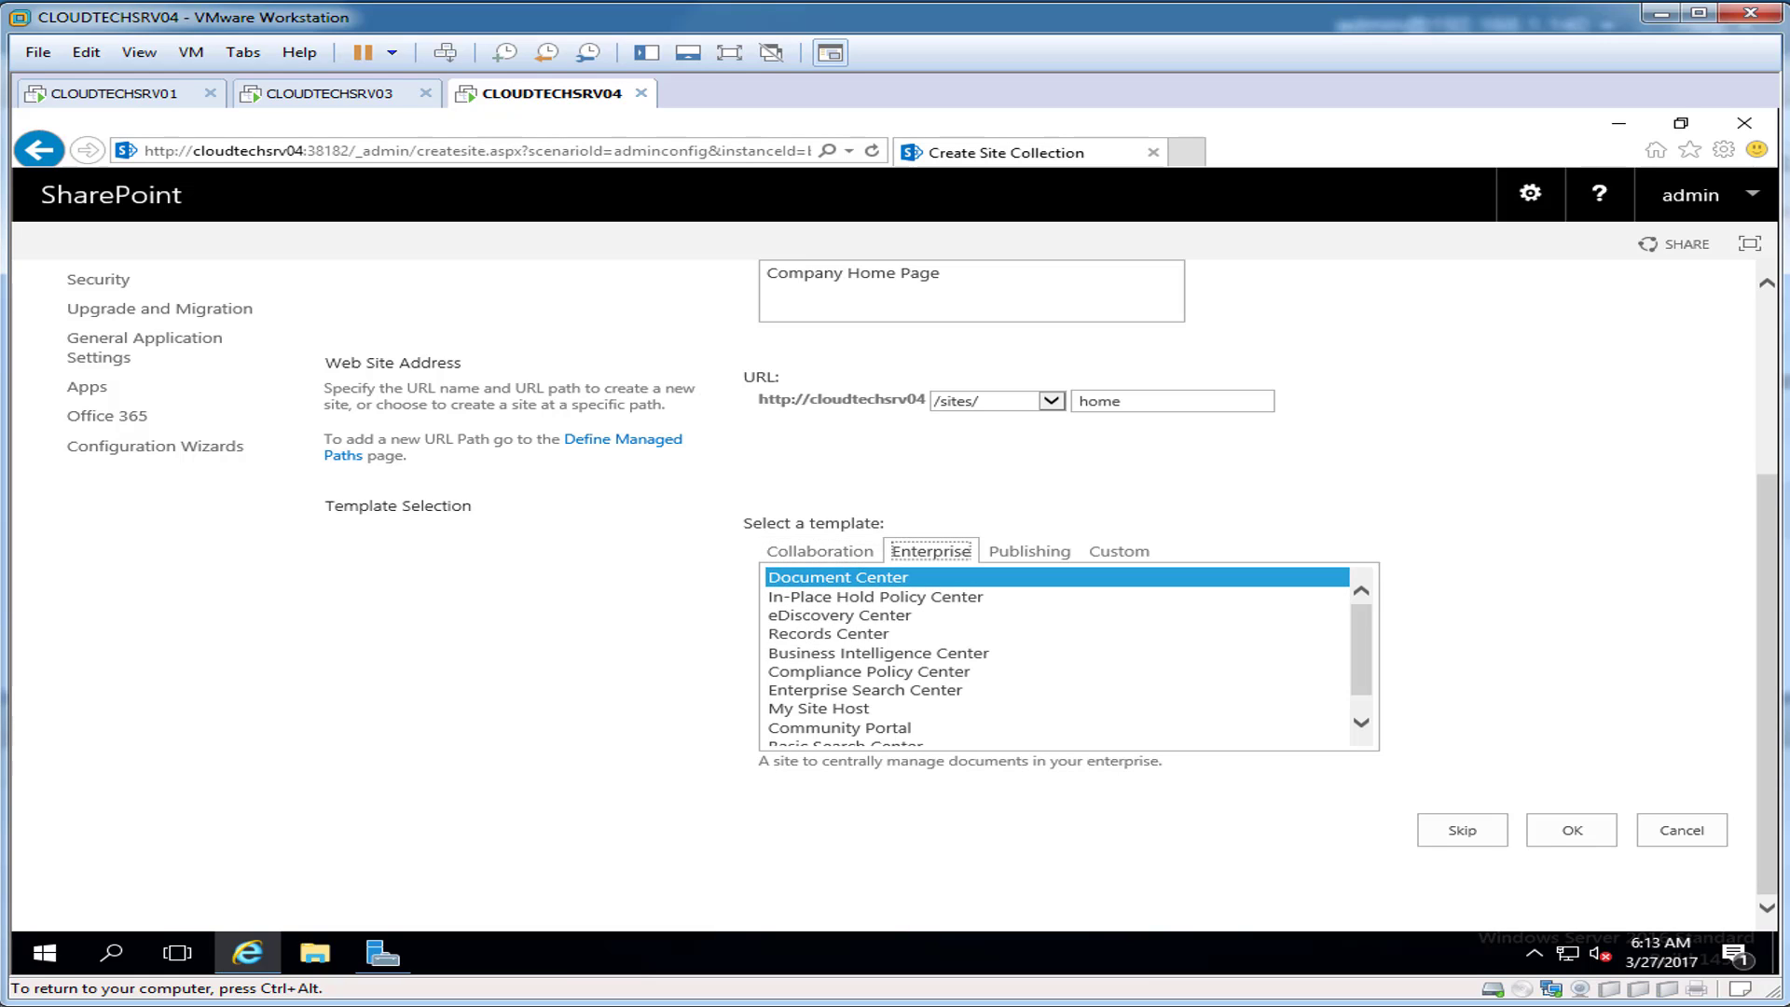
{"action": "scroll", "coordinate": [1058, 657], "scroll_direction": "down", "scroll_amount": 1}
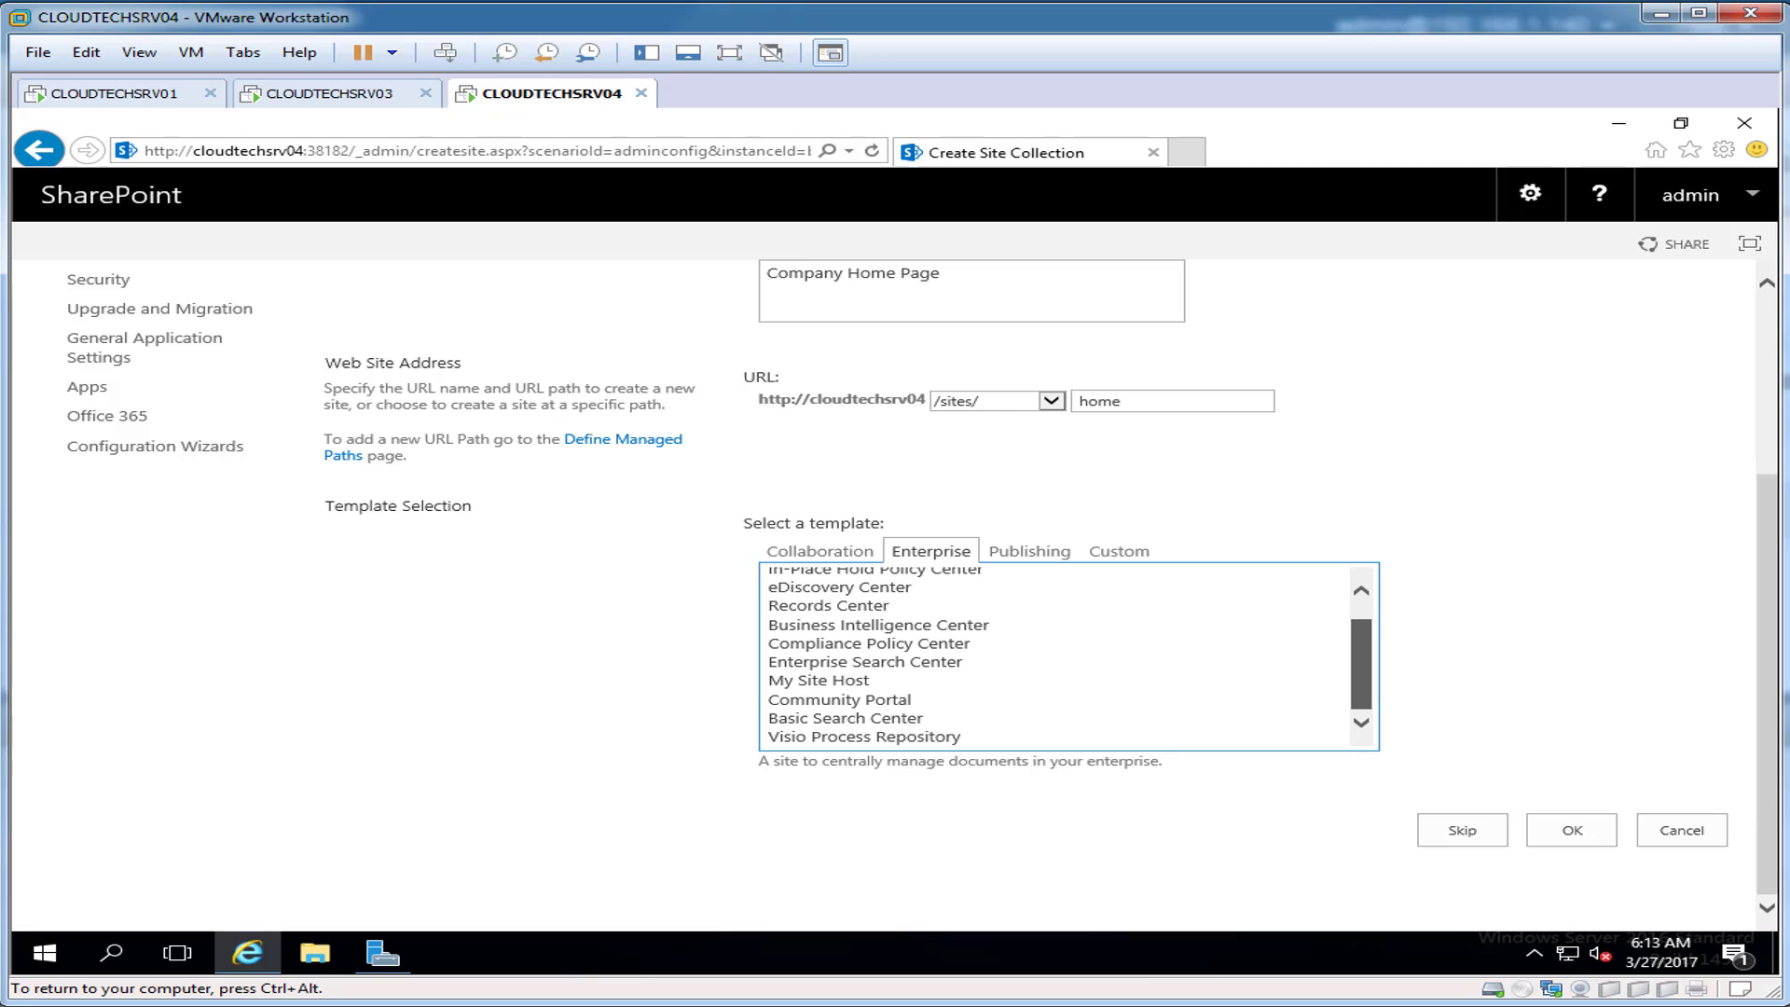
{"action": "left_click_drag", "start_coordinate": [1361, 664], "coordinate": [1361, 650]}
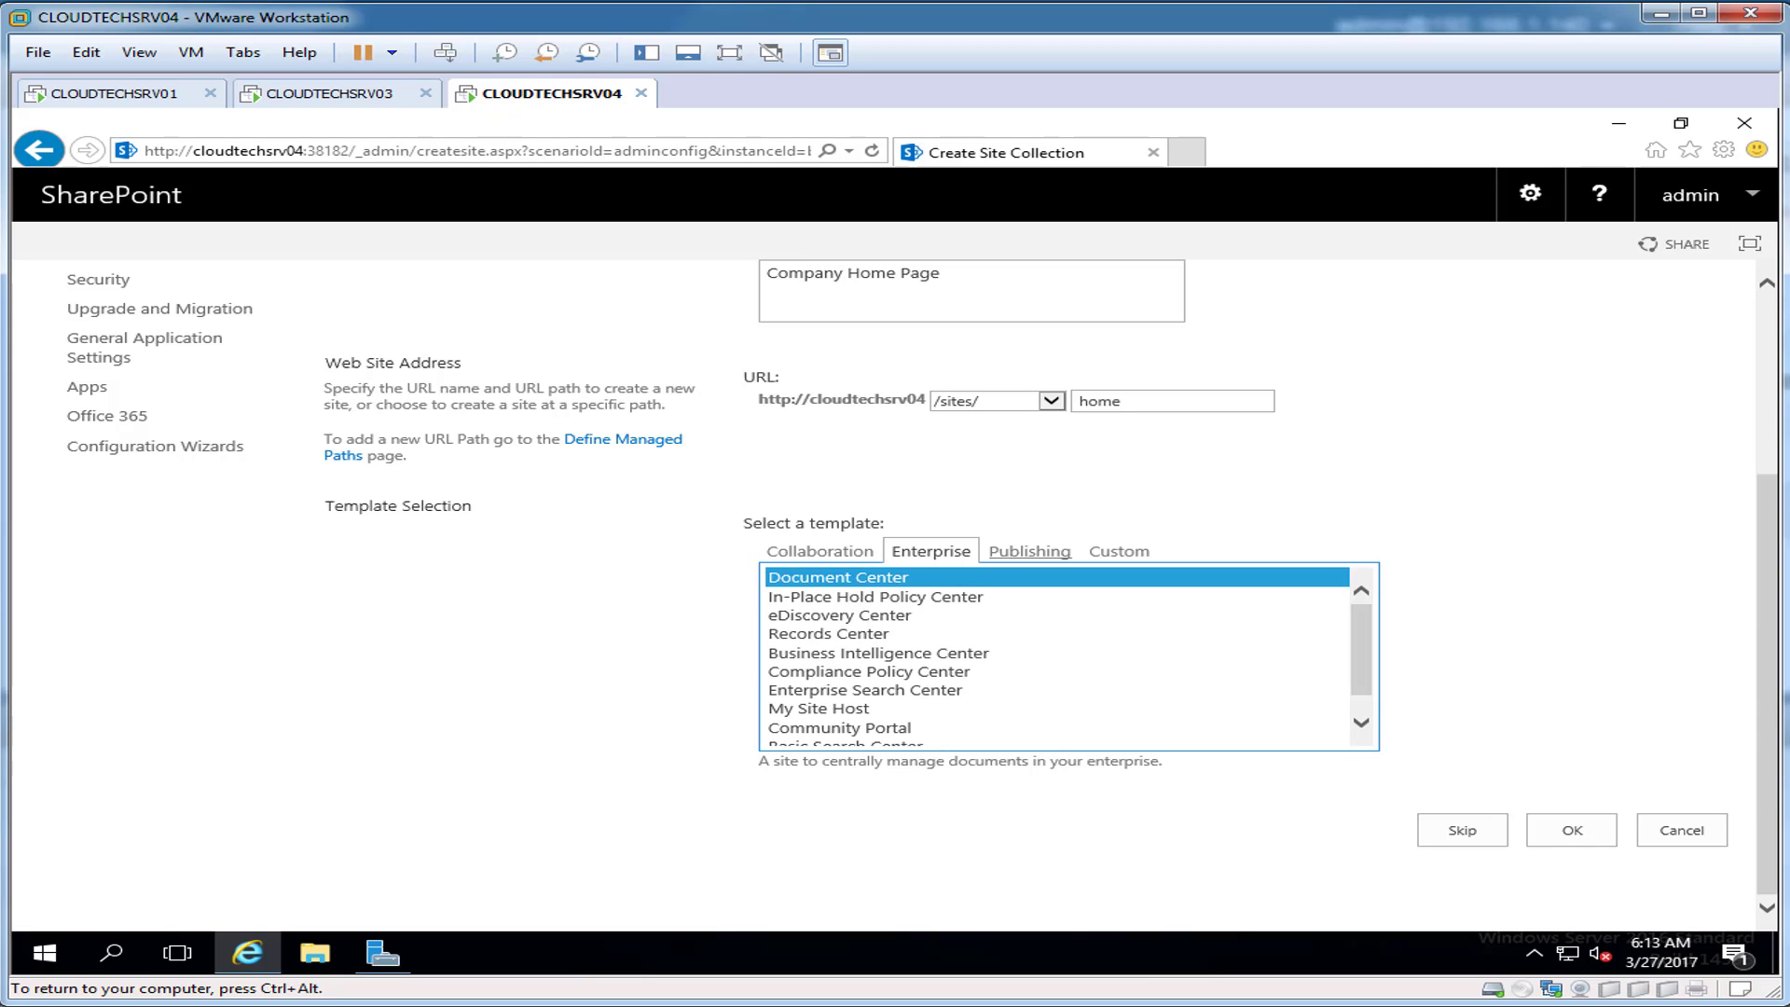
{"action": "left_click", "coordinate": [1029, 551]}
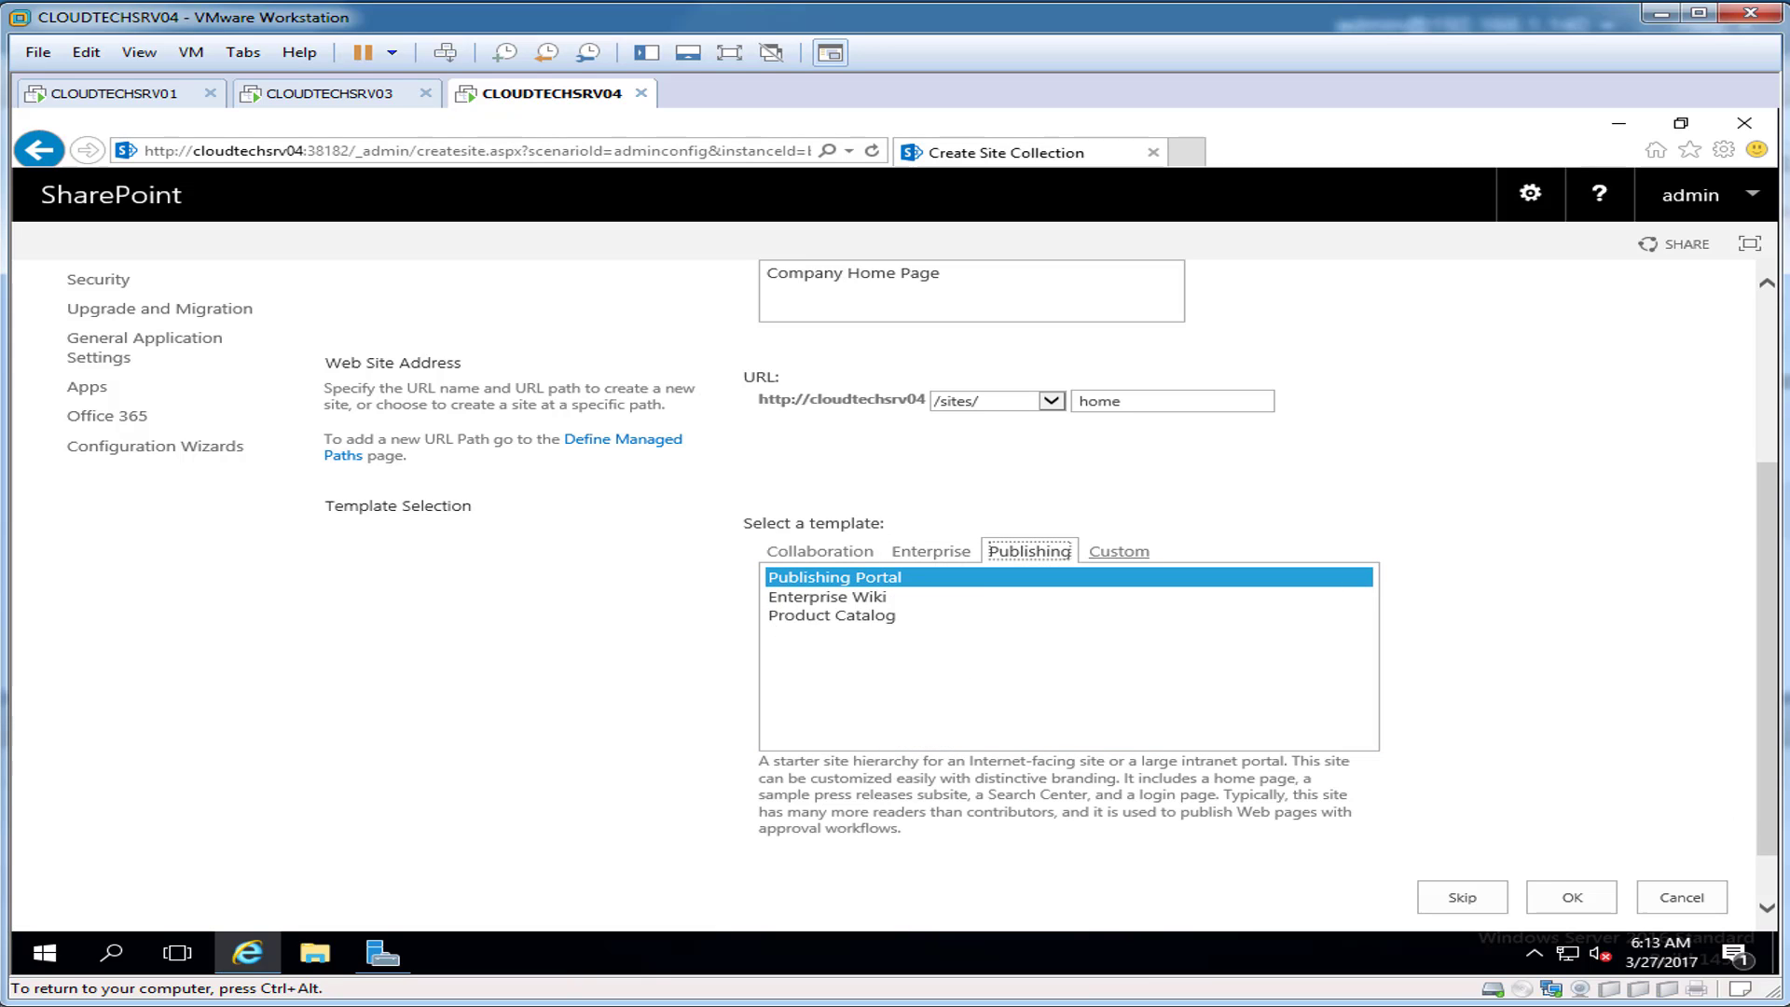
{"action": "left_click", "coordinate": [1118, 551]}
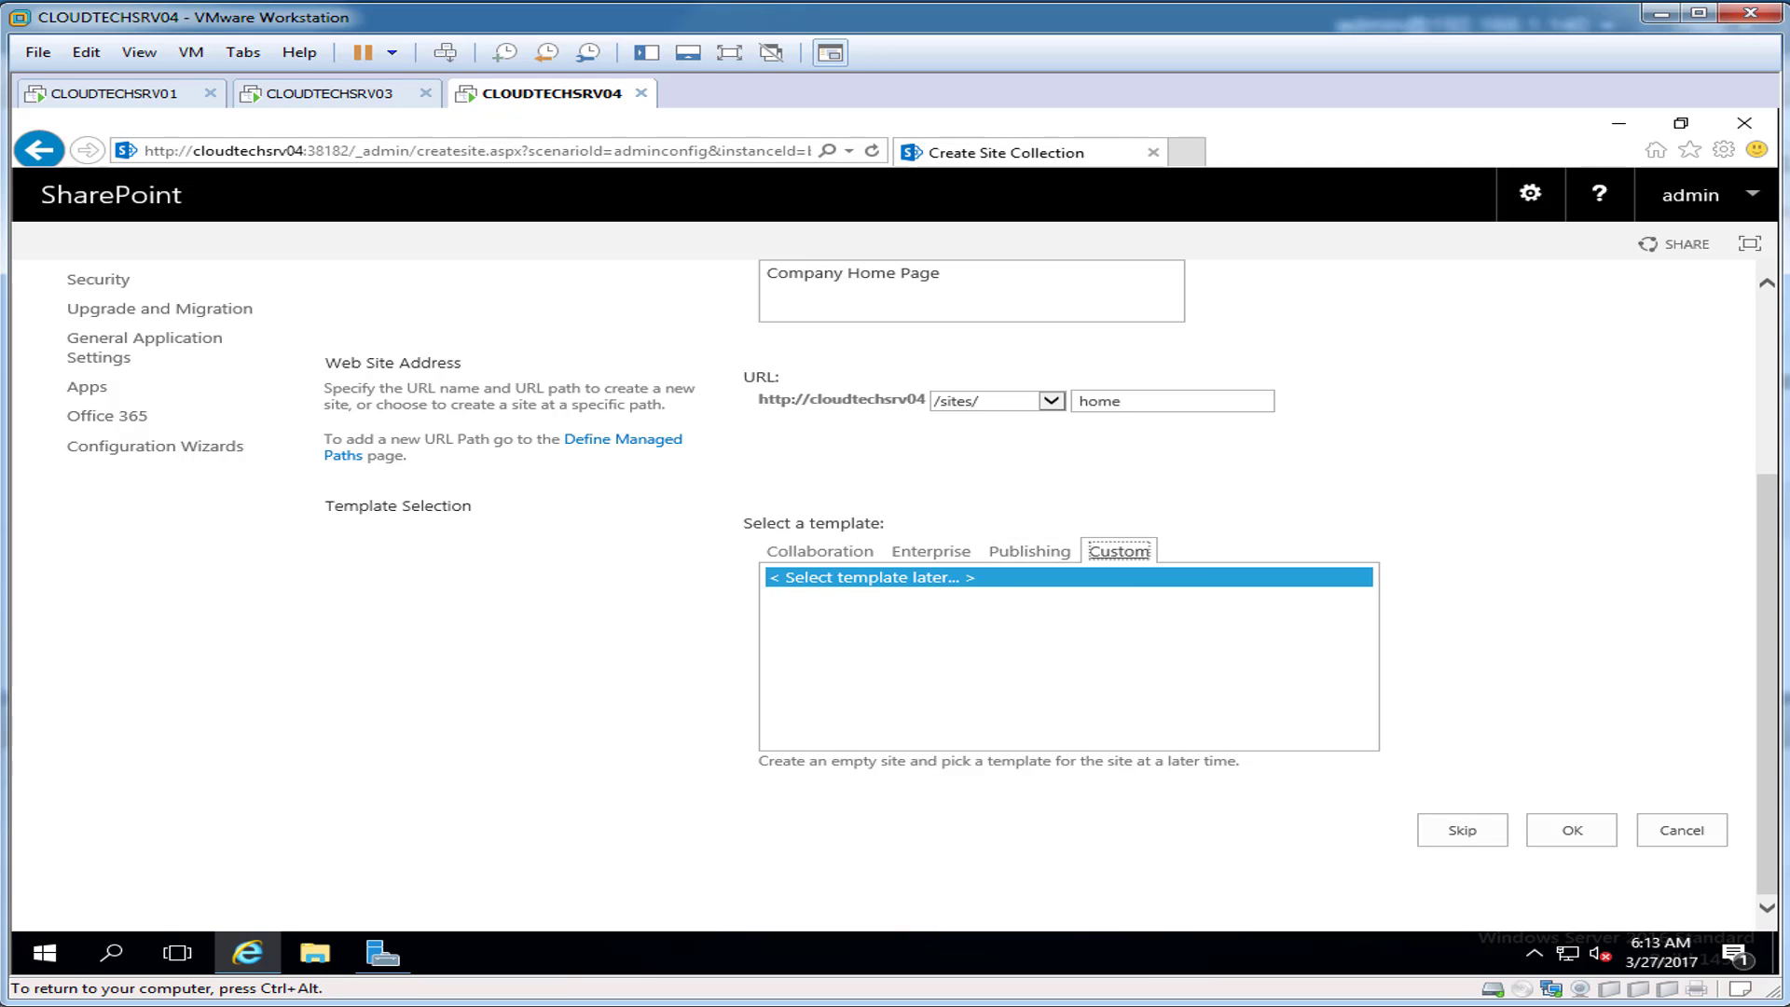
{"action": "left_click", "coordinate": [821, 551]}
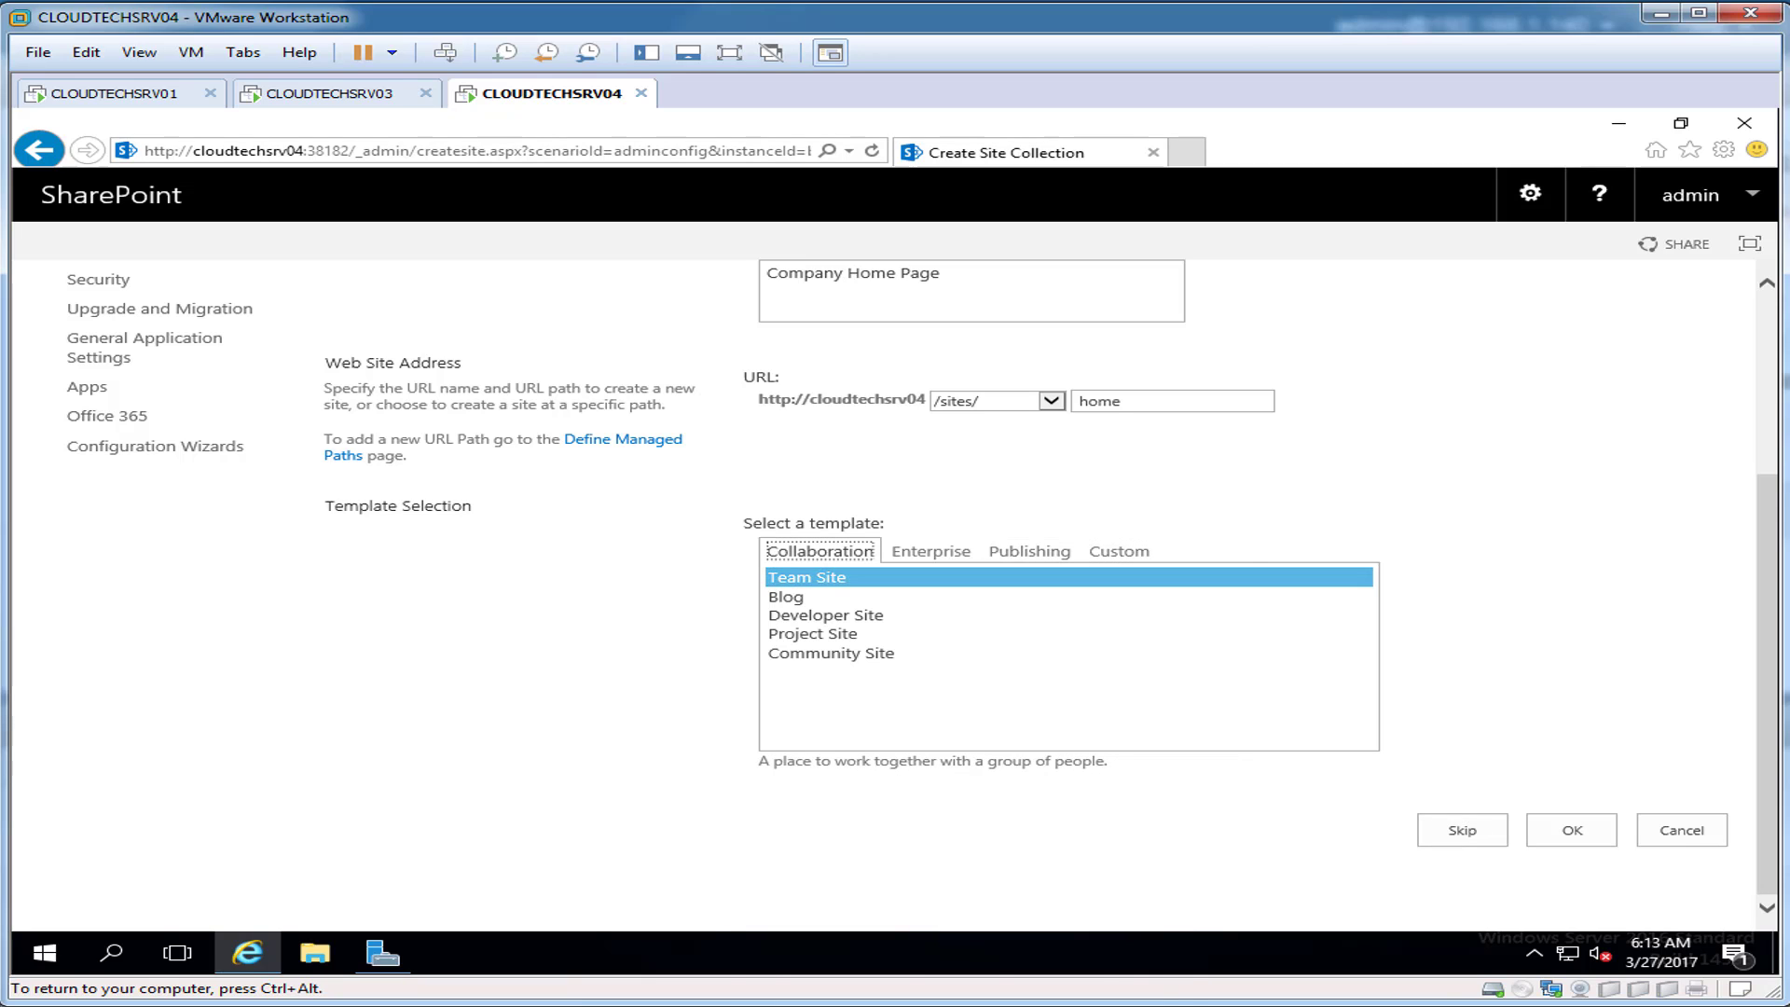
{"action": "left_click", "coordinate": [1572, 830]}
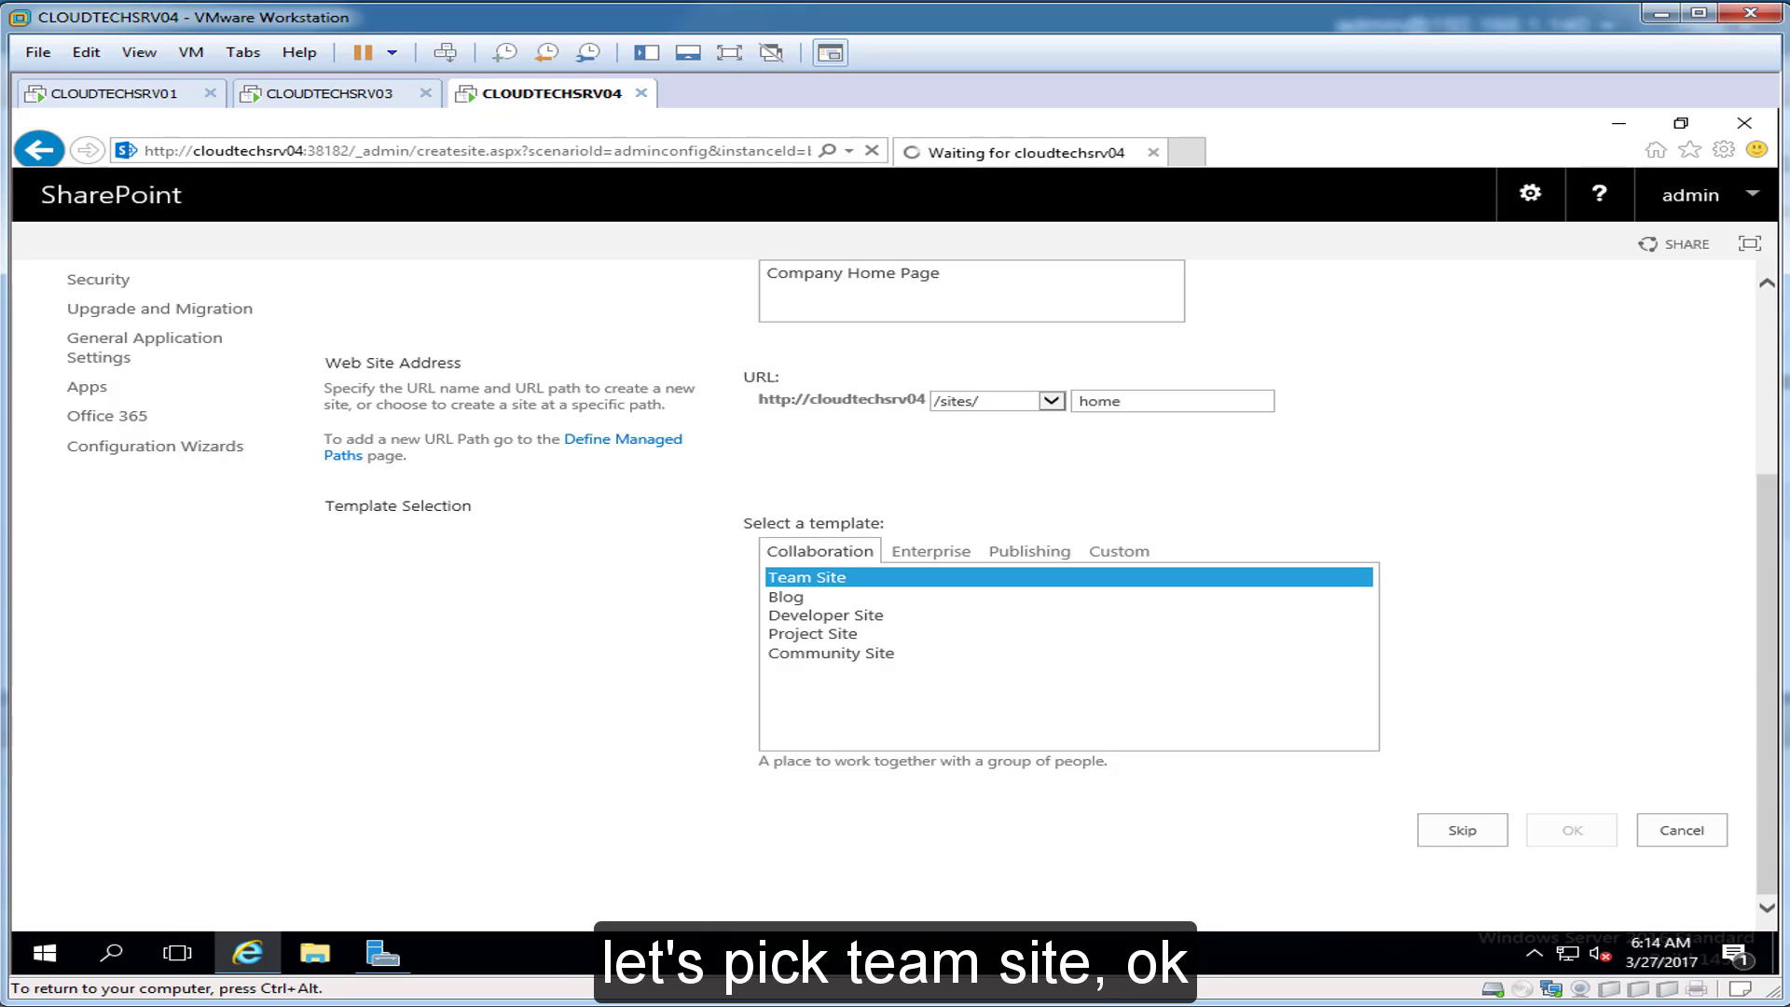
Step: Review the wizard completion page showing Teamsite at /sites/home and its service applications
{"action": "key", "text": "ctrl+alt"}
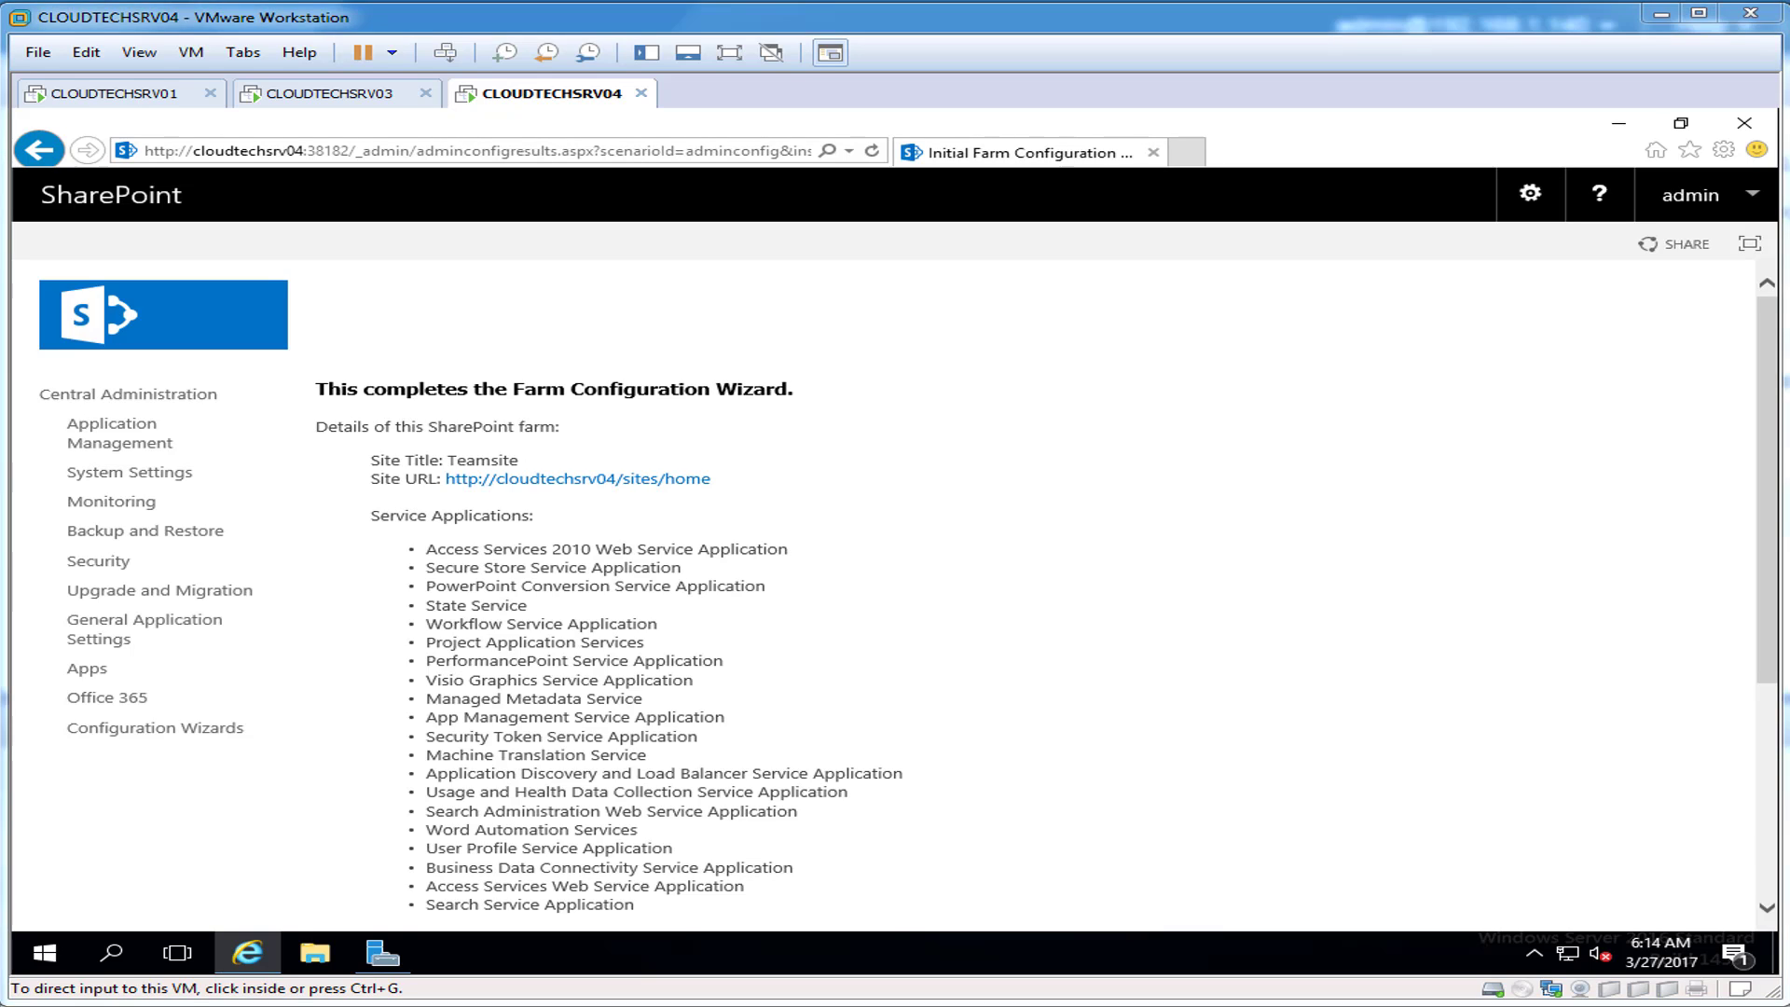
{"action": "key", "text": "ctrl+g"}
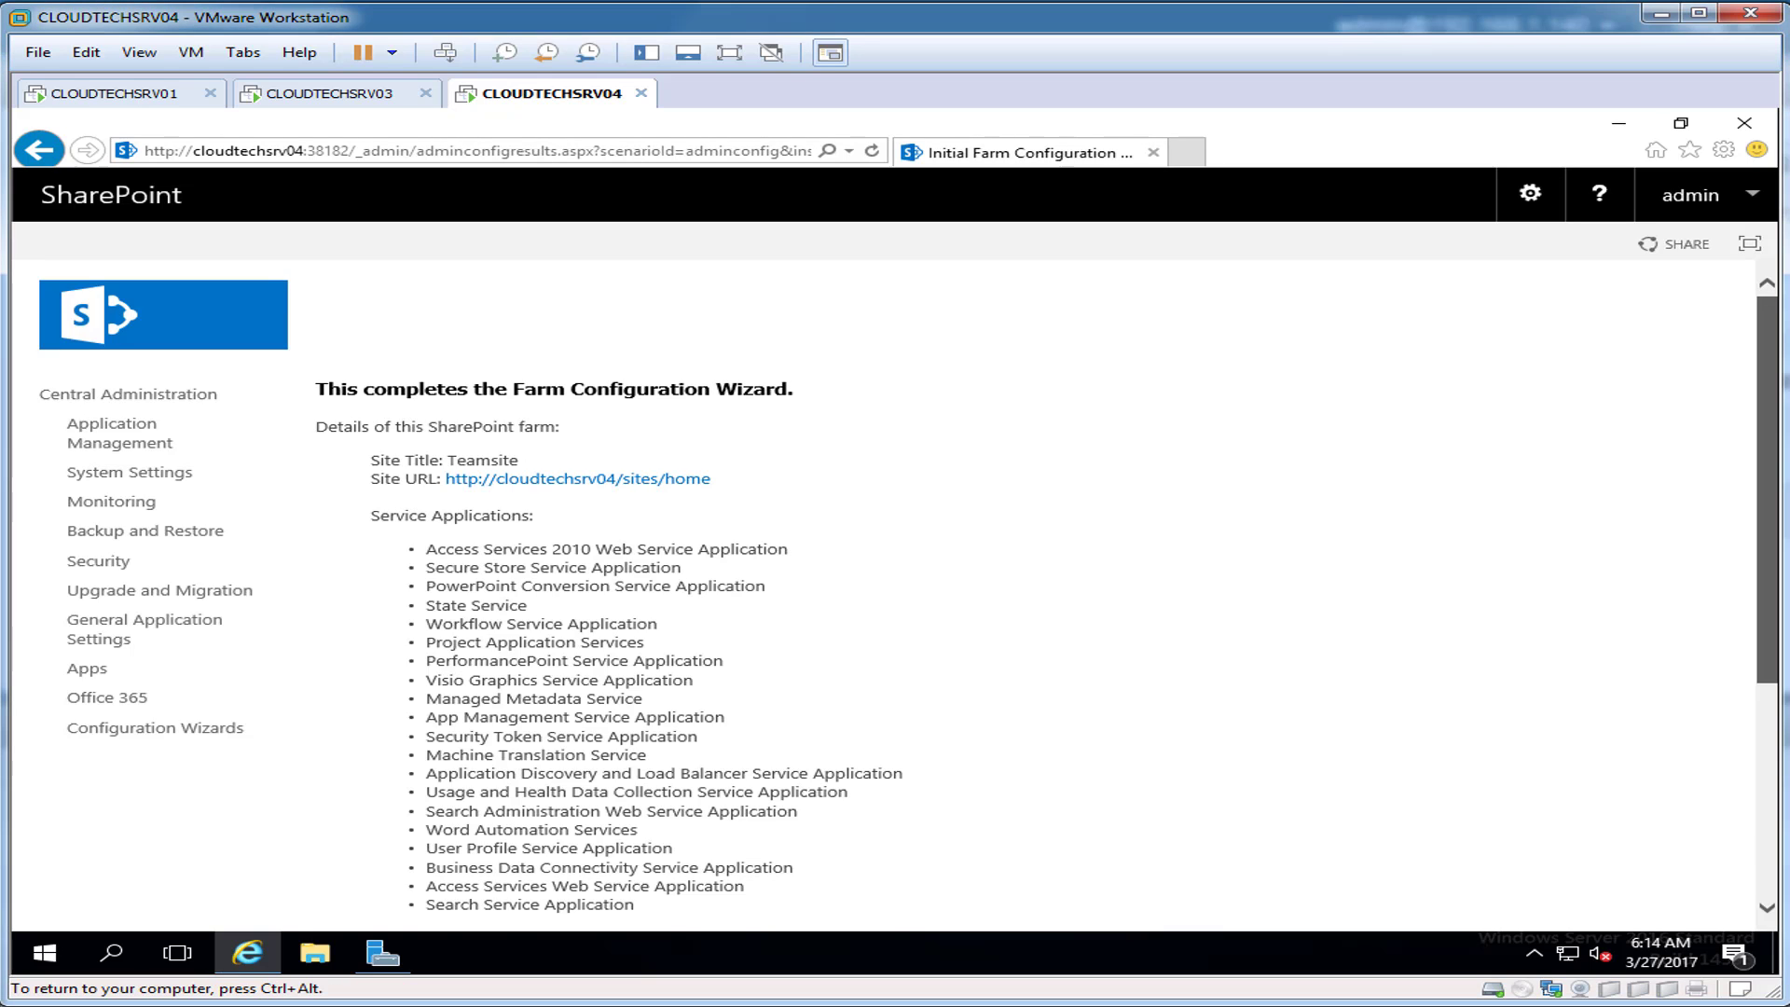
{"action": "scroll", "coordinate": [896, 596], "scroll_direction": "down", "scroll_amount": 3}
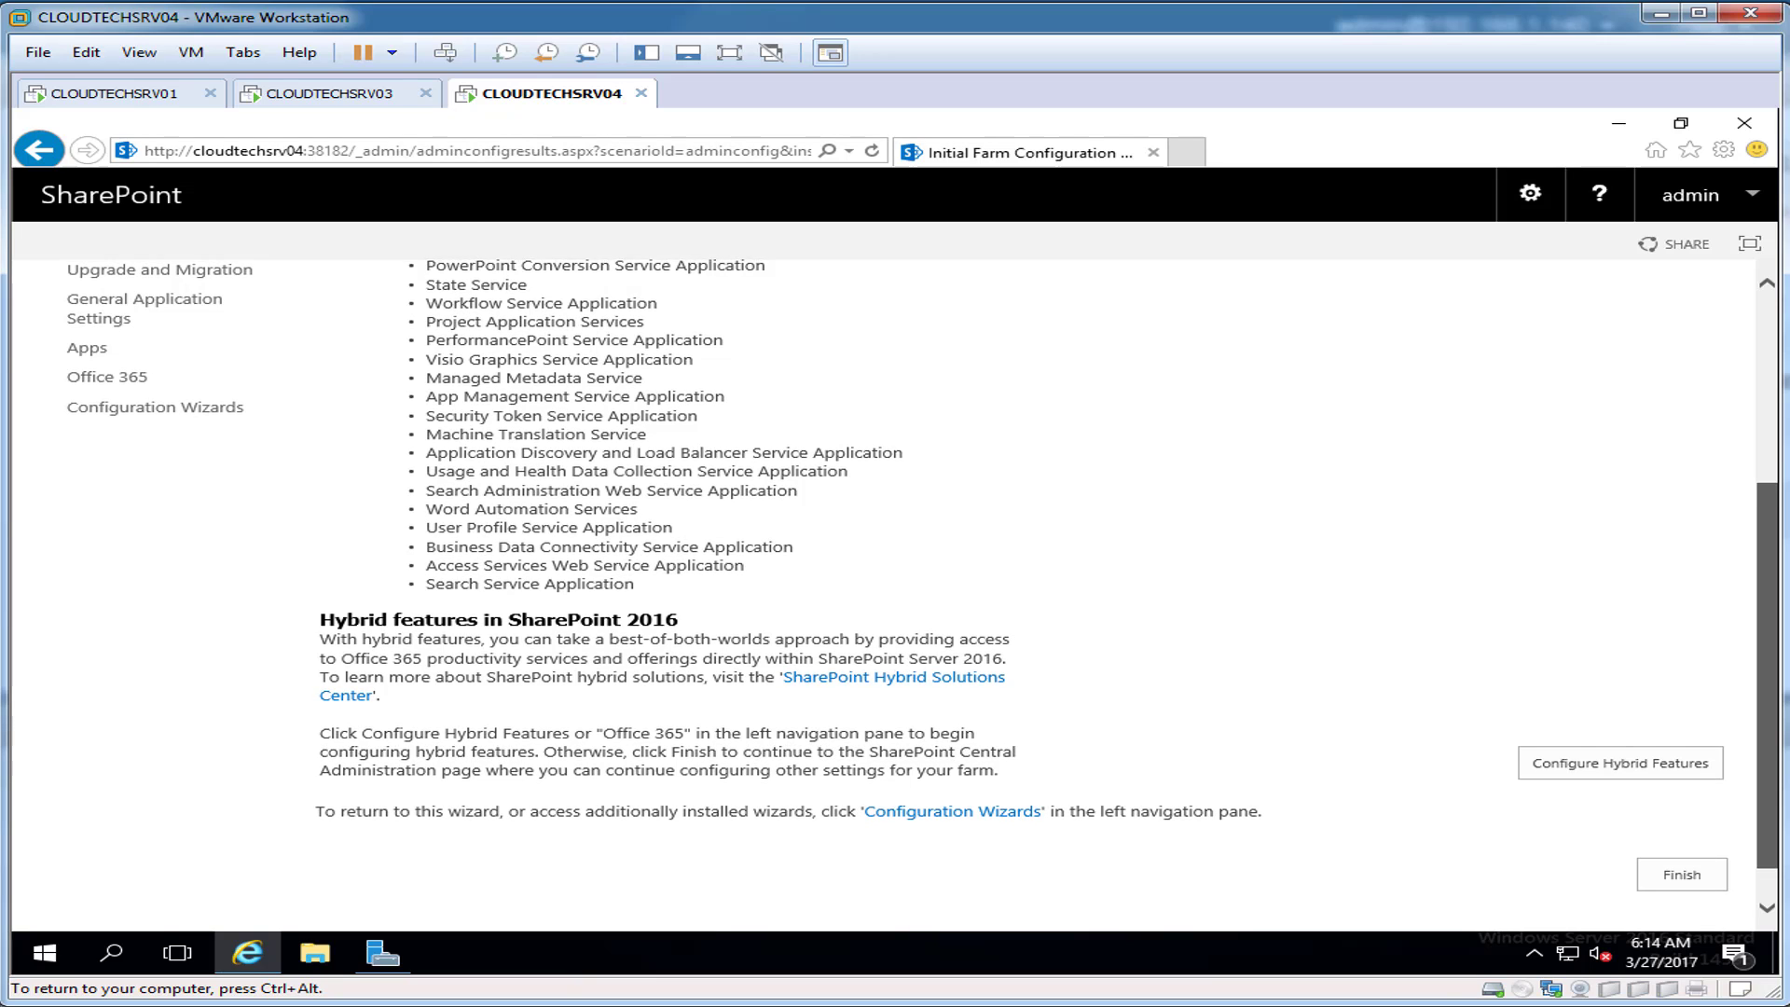
{"action": "scroll", "coordinate": [895, 596], "scroll_direction": "up", "scroll_amount": 3}
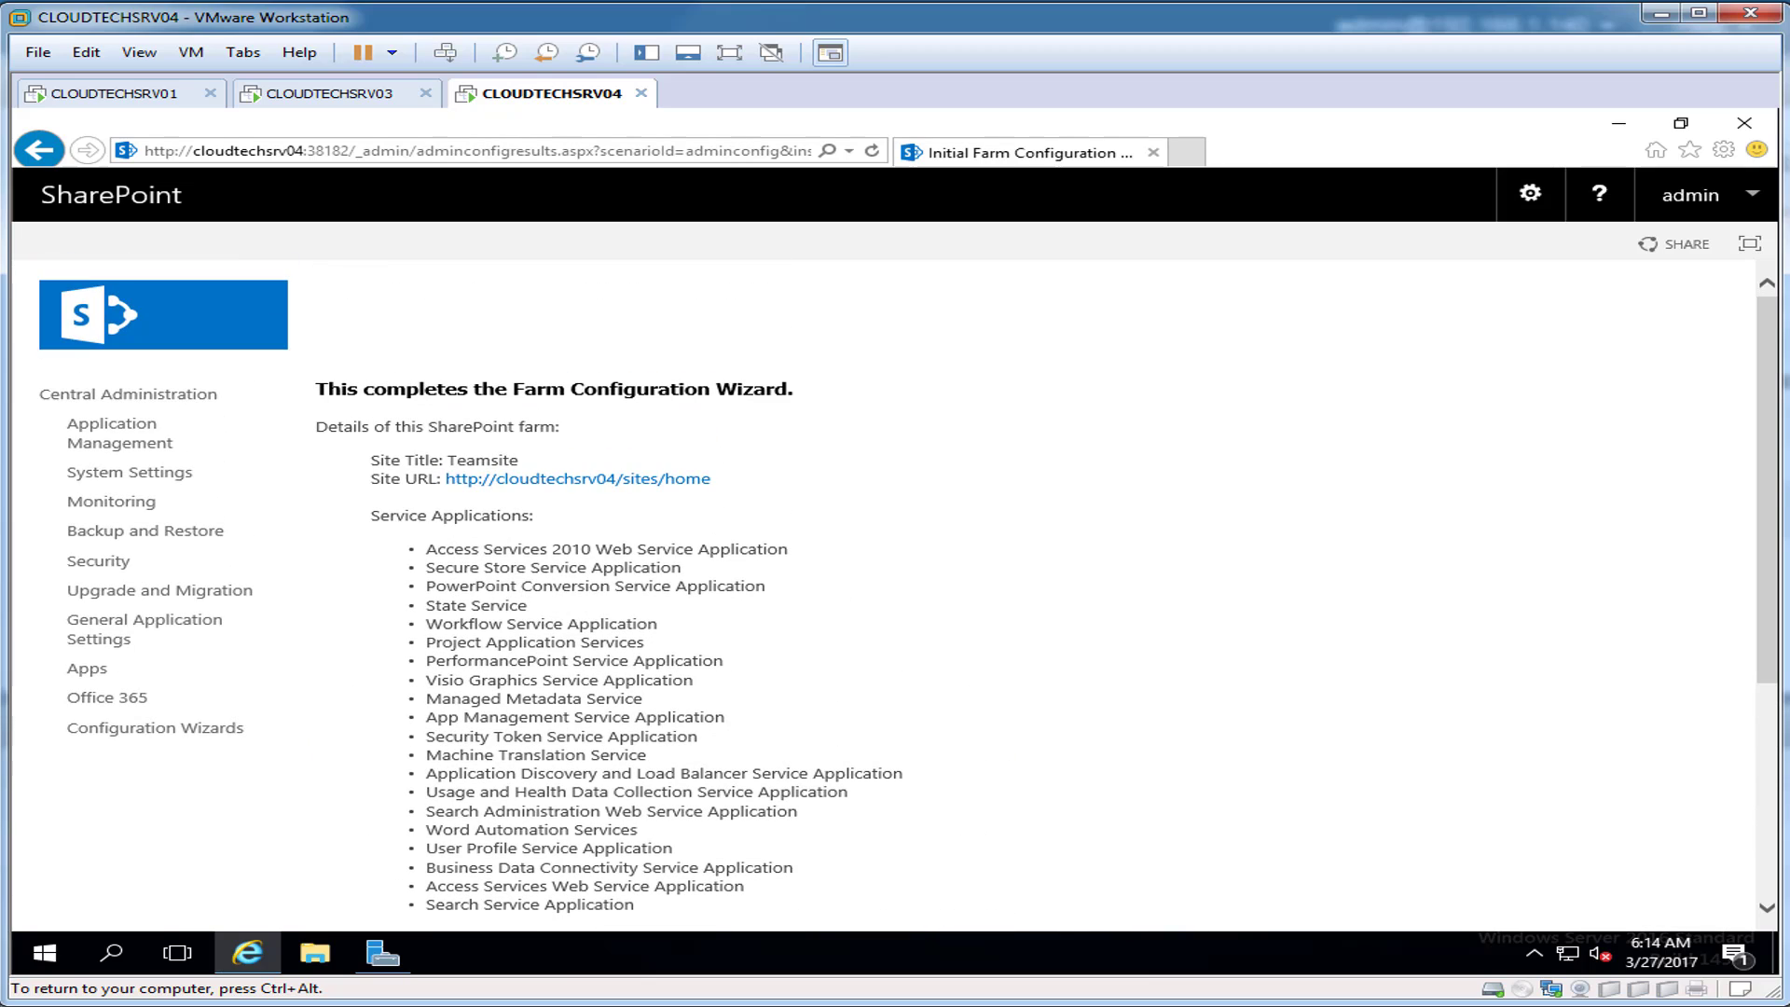
{"action": "key", "text": "ctrl+alt"}
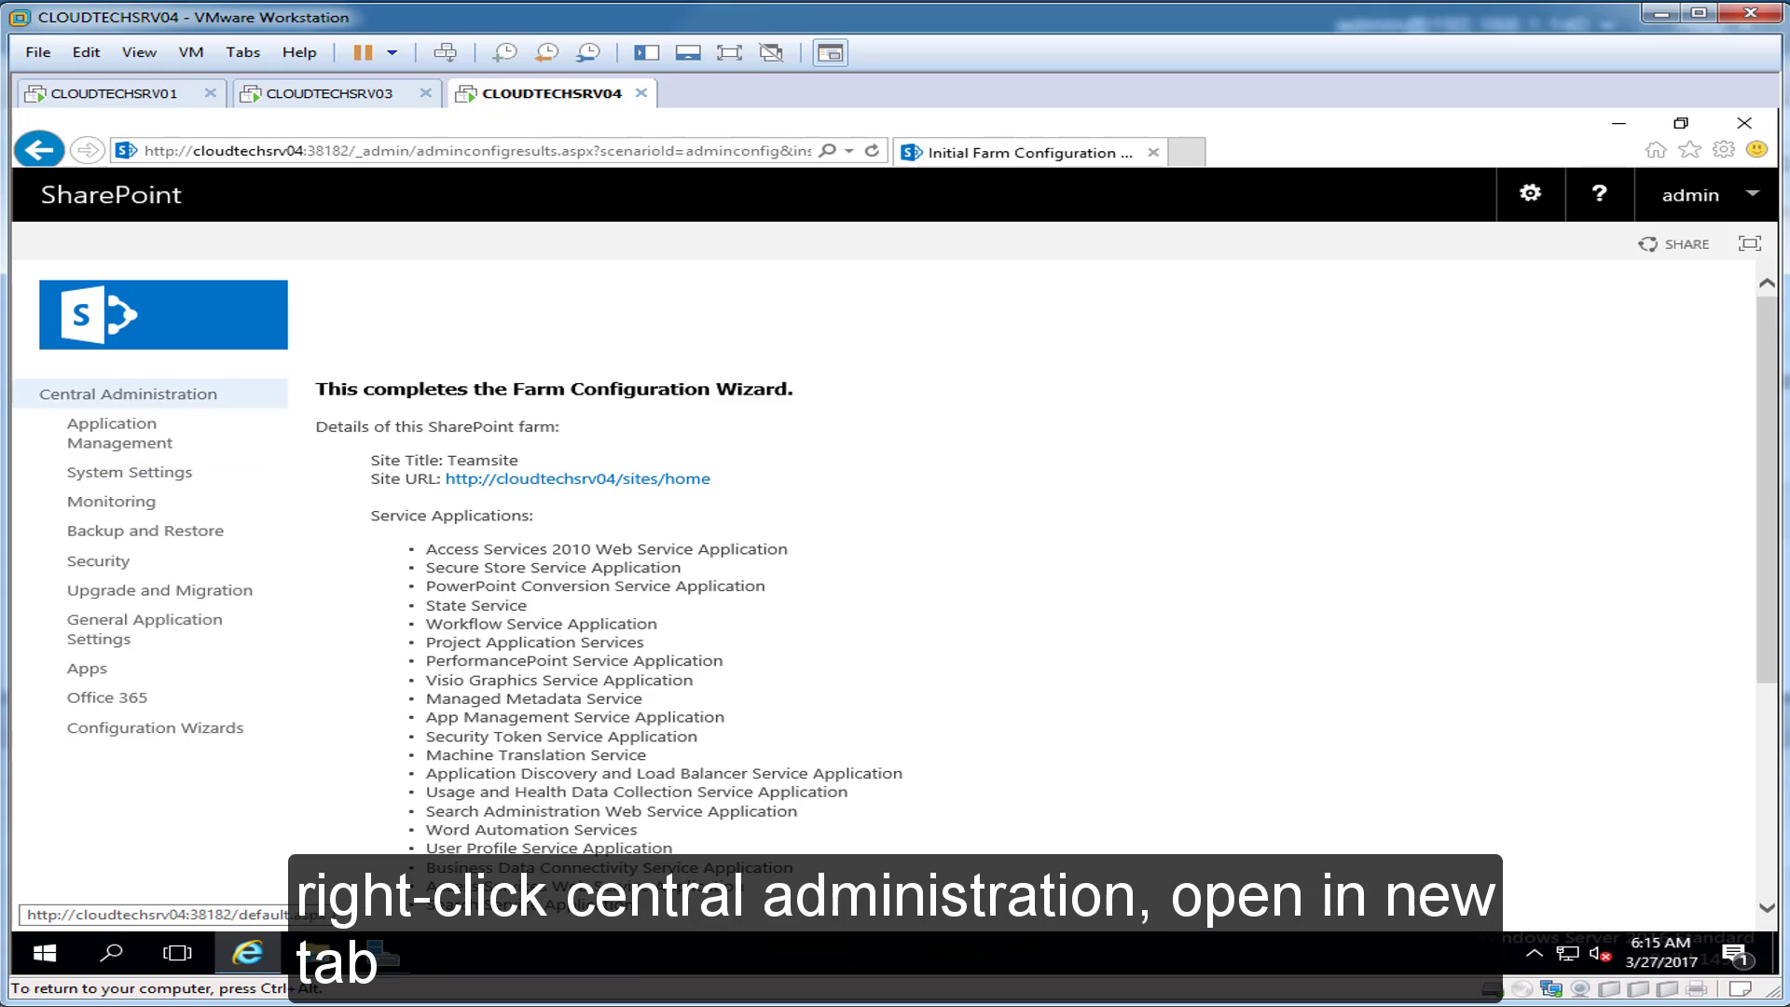
Step: Open Central Administration in a new tab and add it to the browser favorites
{"action": "right_click", "coordinate": [121, 390]}
{"action": "left_click", "coordinate": [187, 423]}
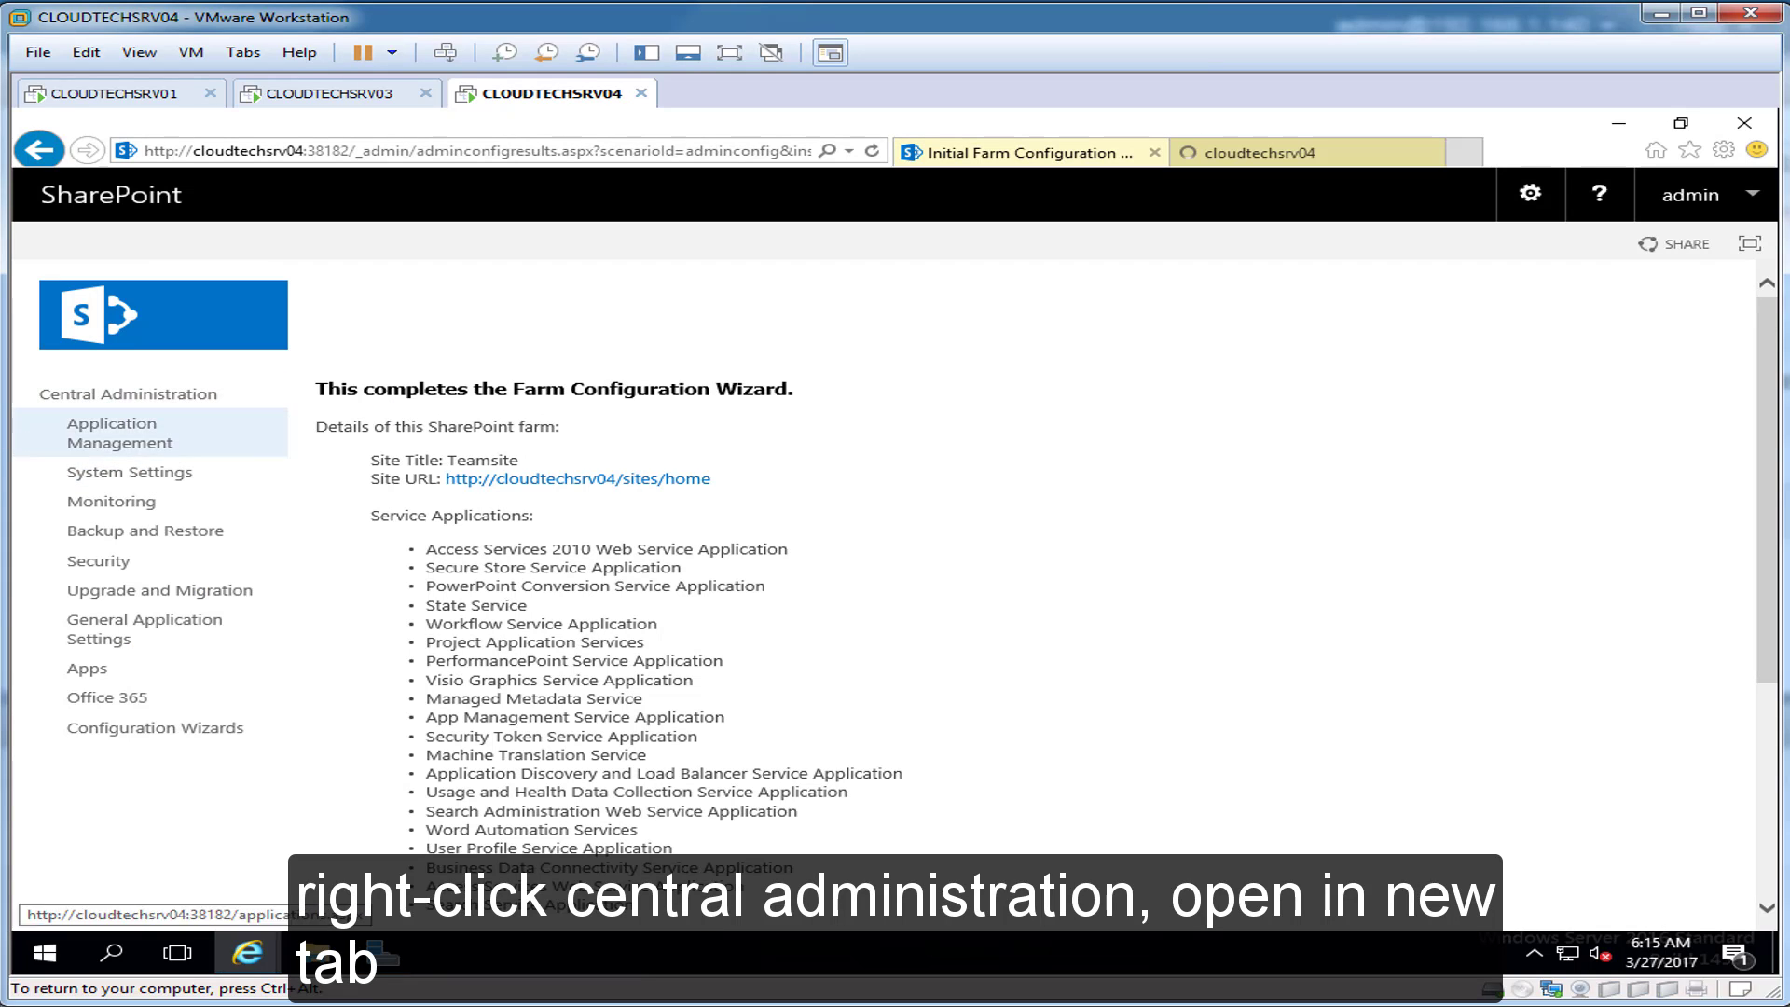
{"action": "left_click", "coordinate": [1306, 153]}
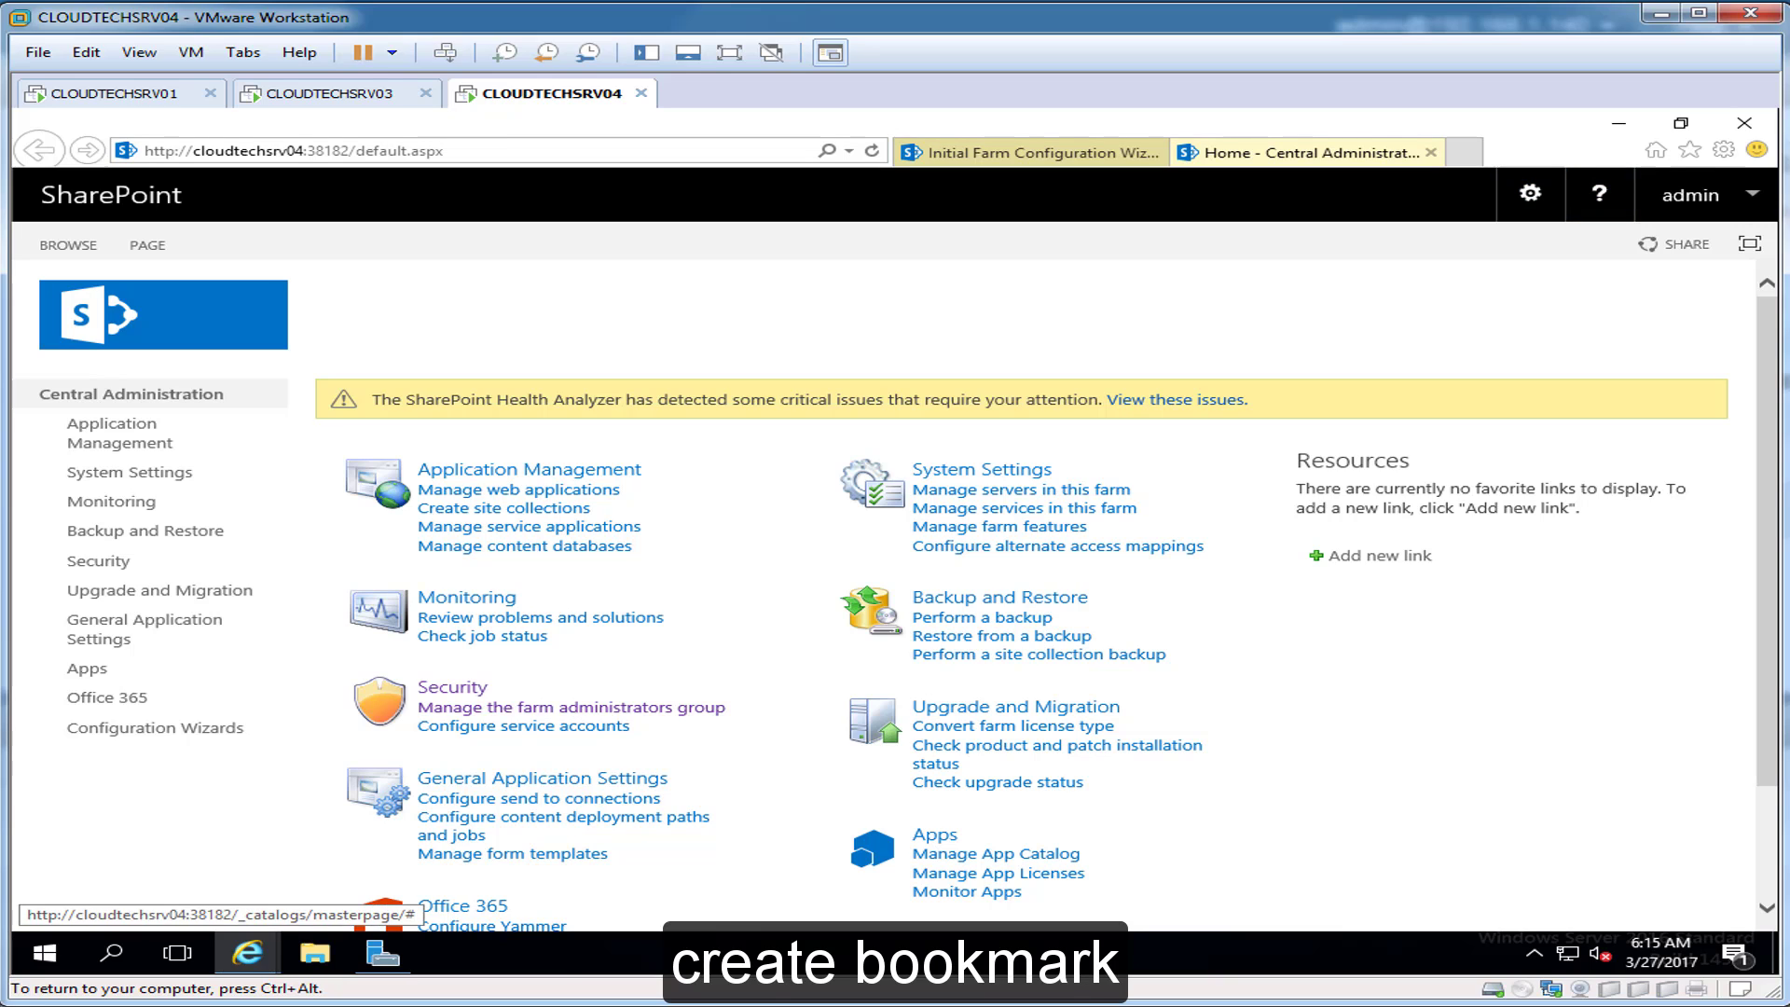
{"action": "left_click", "coordinate": [1689, 150]}
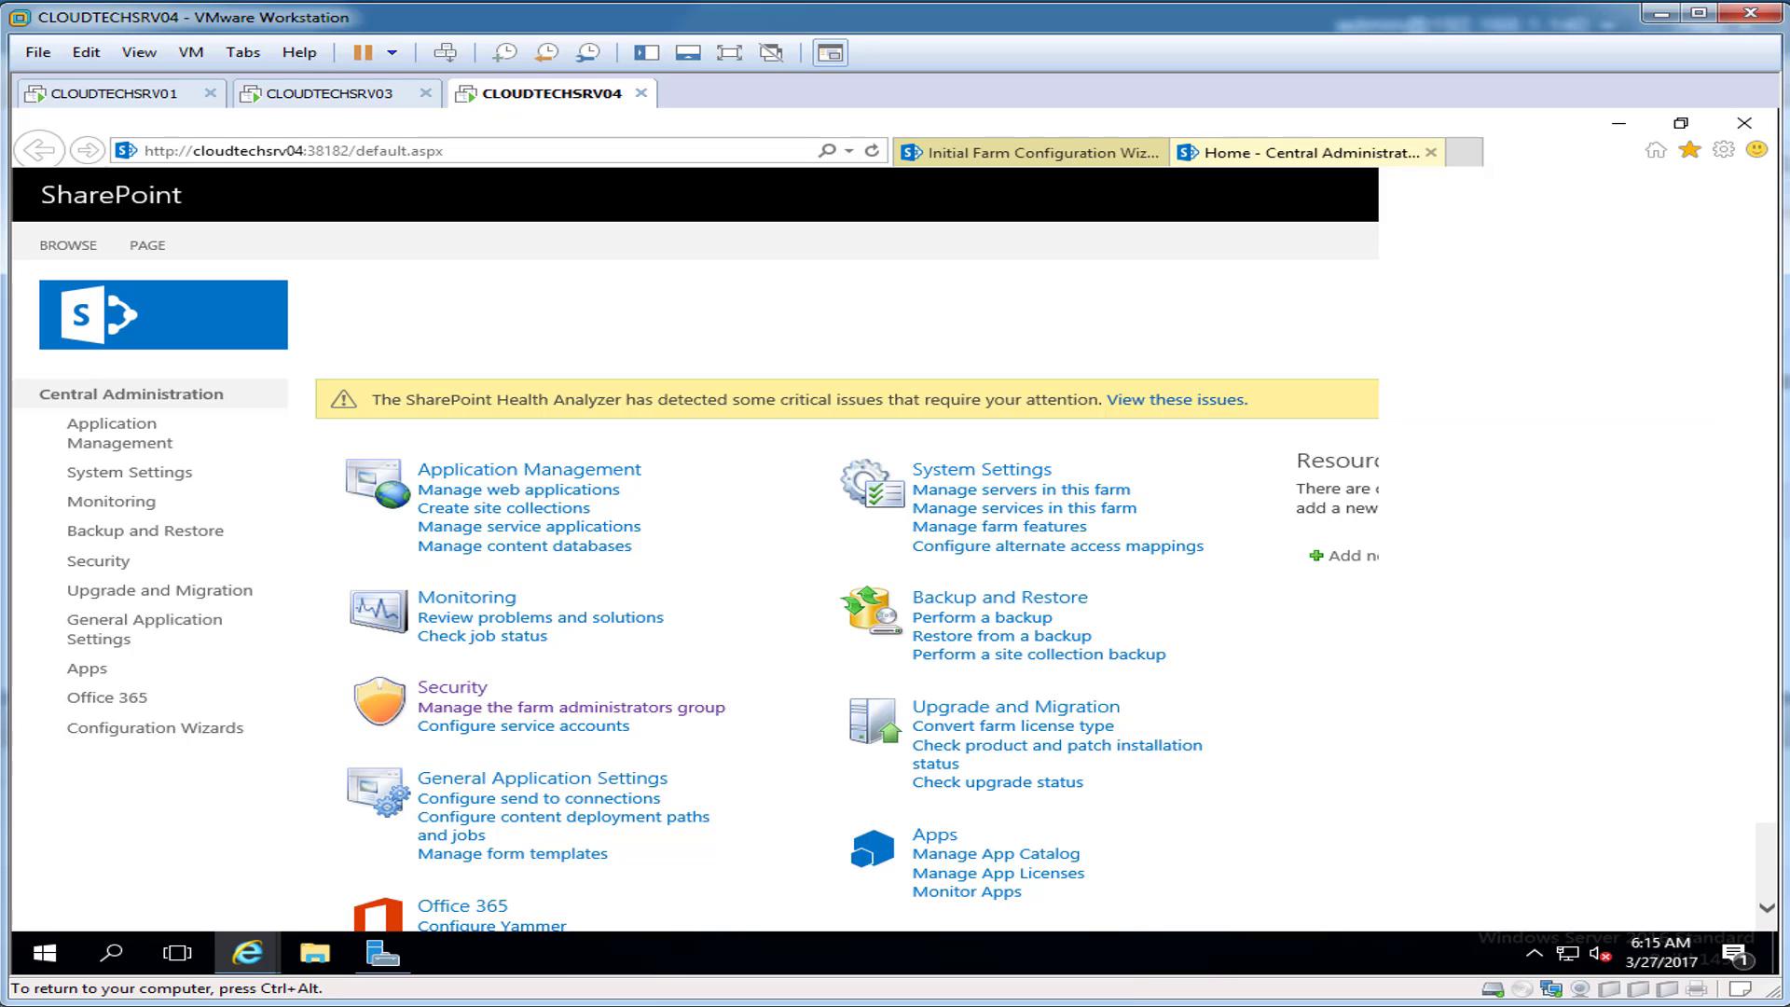
{"action": "left_click", "coordinate": [1668, 190]}
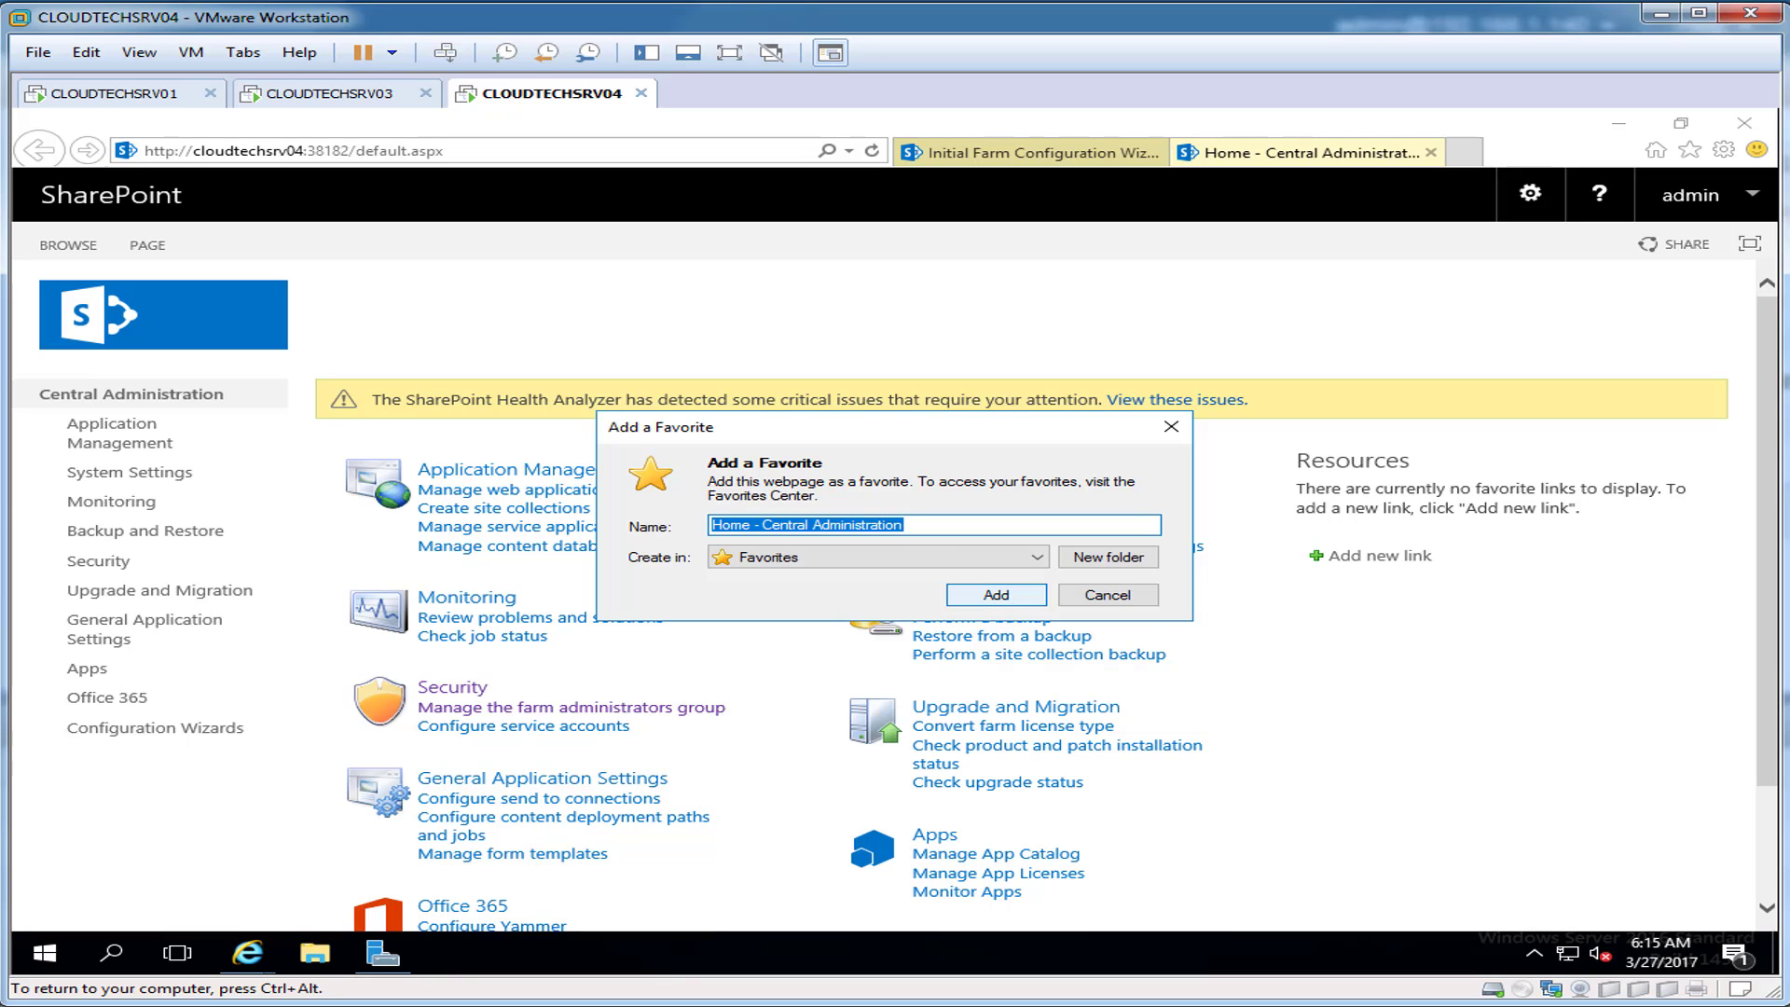
{"action": "key", "text": "Return"}
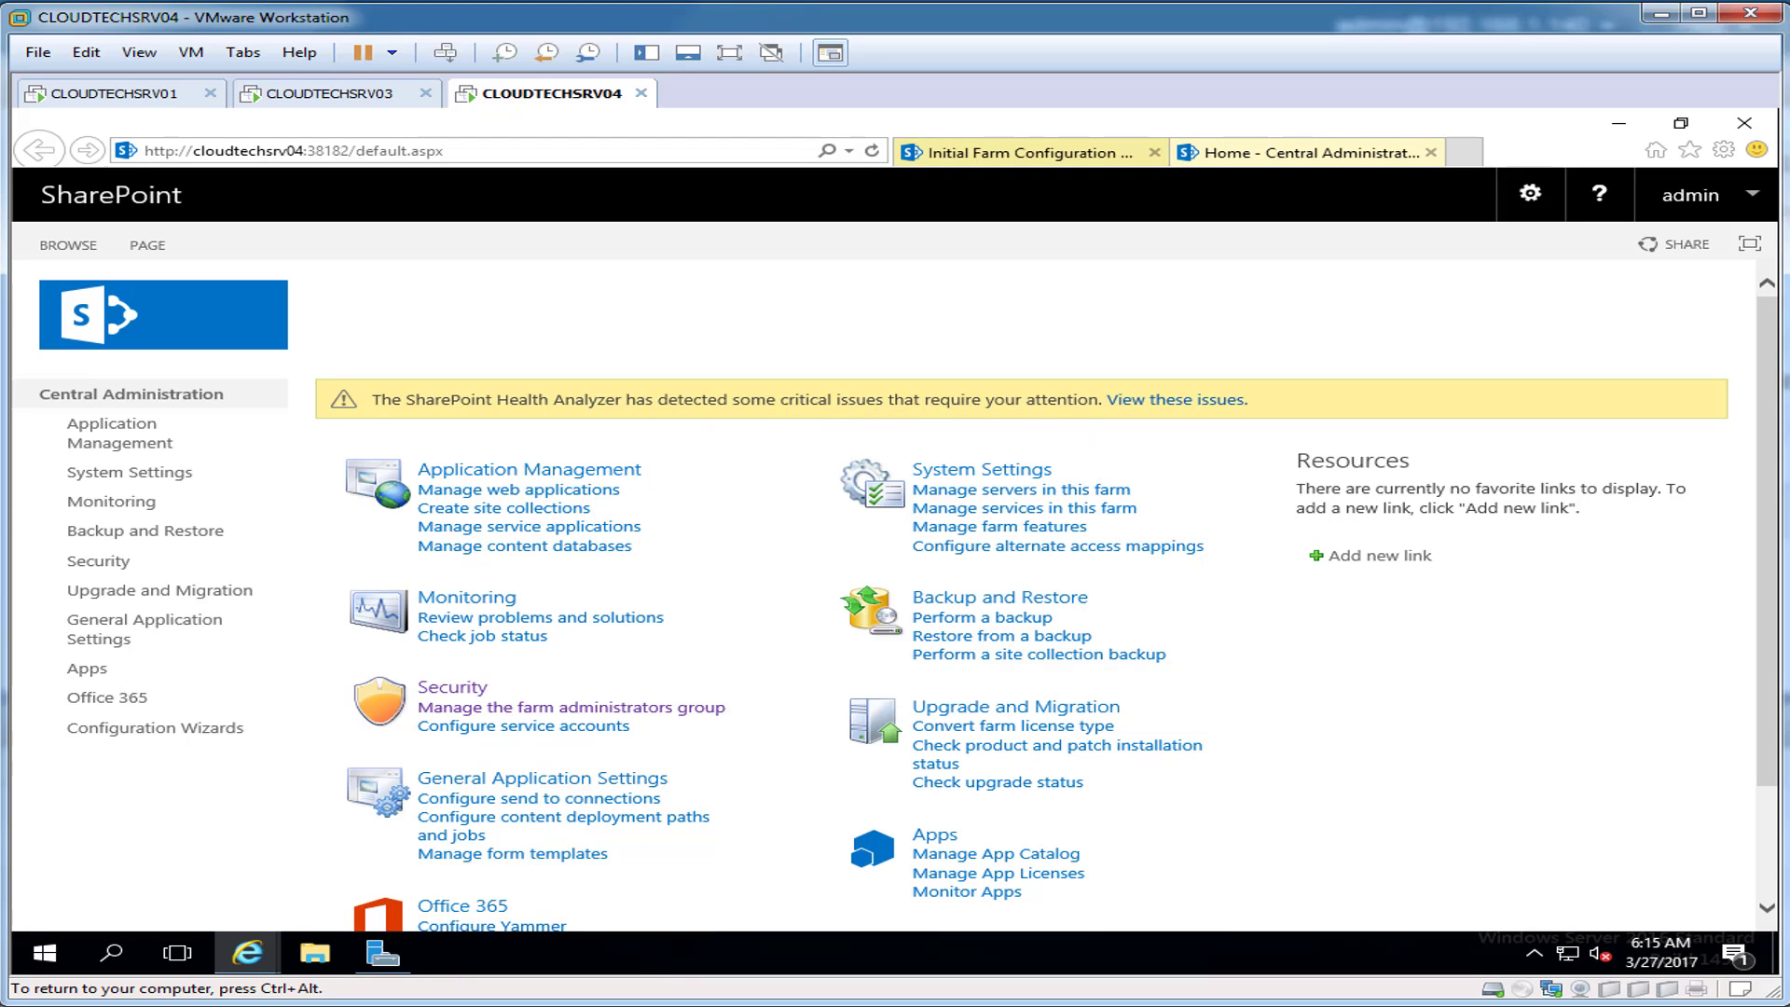
{"action": "left_click", "coordinate": [1026, 152]}
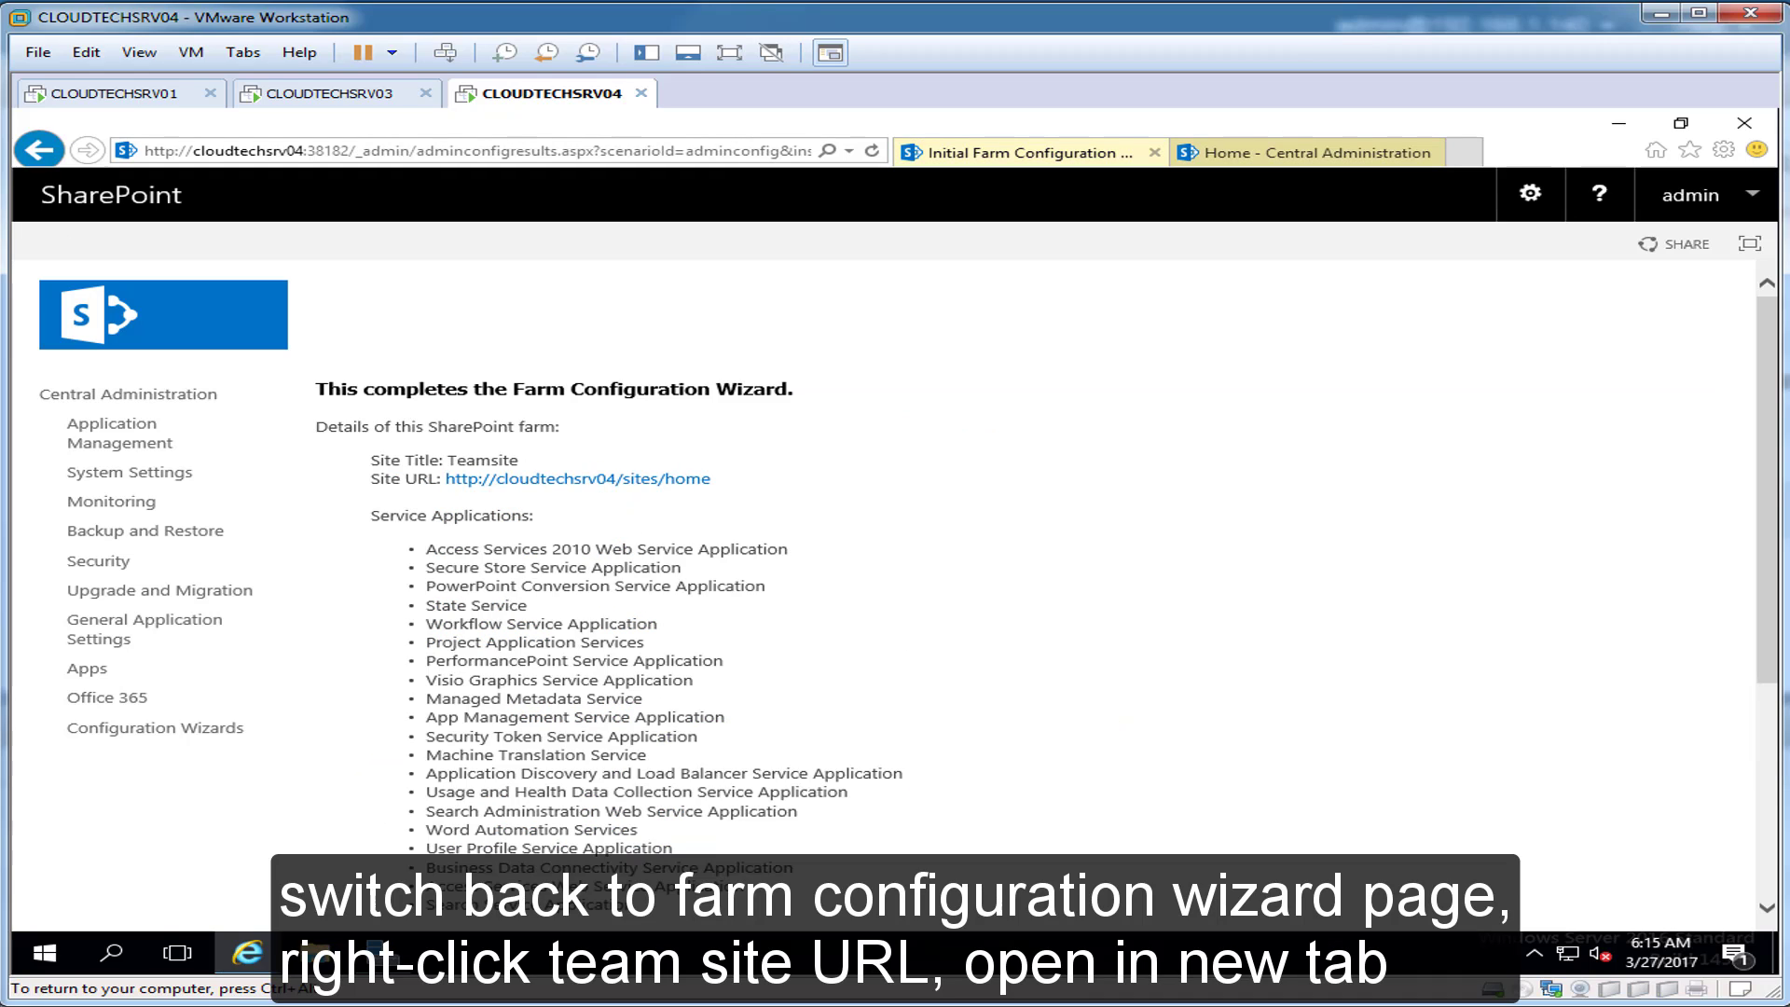
Step: Open the Teamsite in a new tab and save it as favorite 'SharePoint 2016 Teamsite'
{"action": "right_click", "coordinate": [620, 480]}
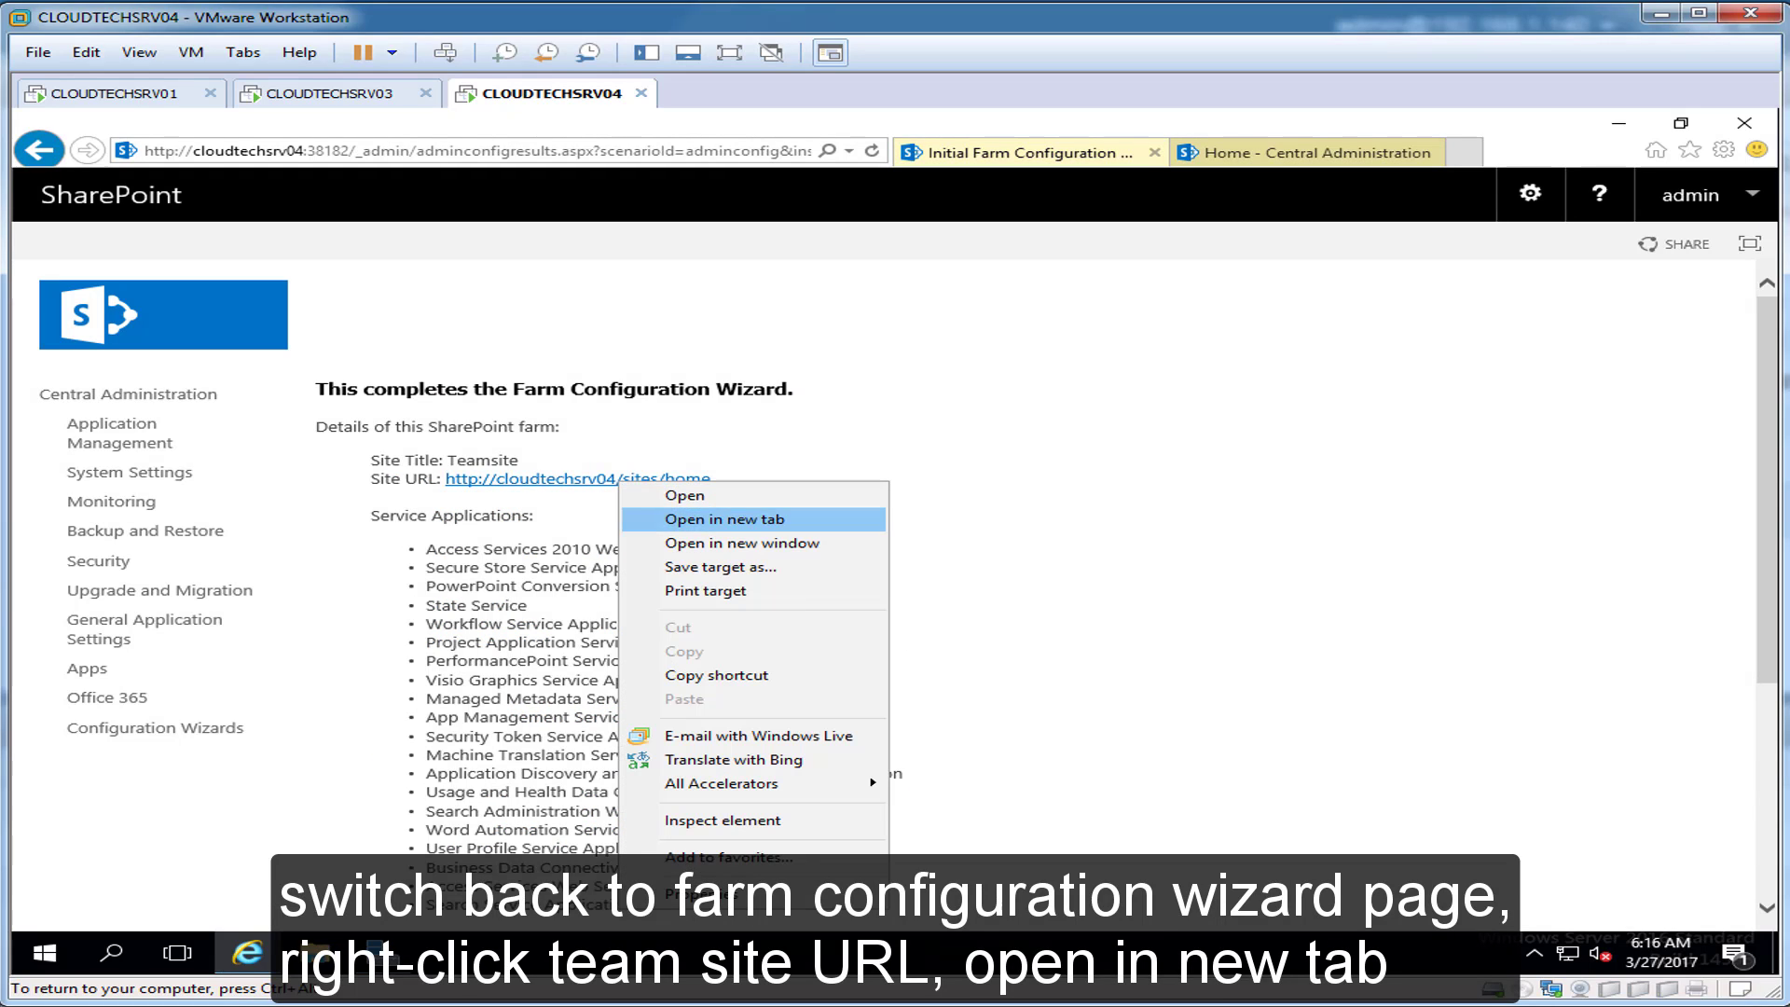
{"action": "left_click", "coordinate": [724, 520]}
{"action": "left_click", "coordinate": [1450, 152]}
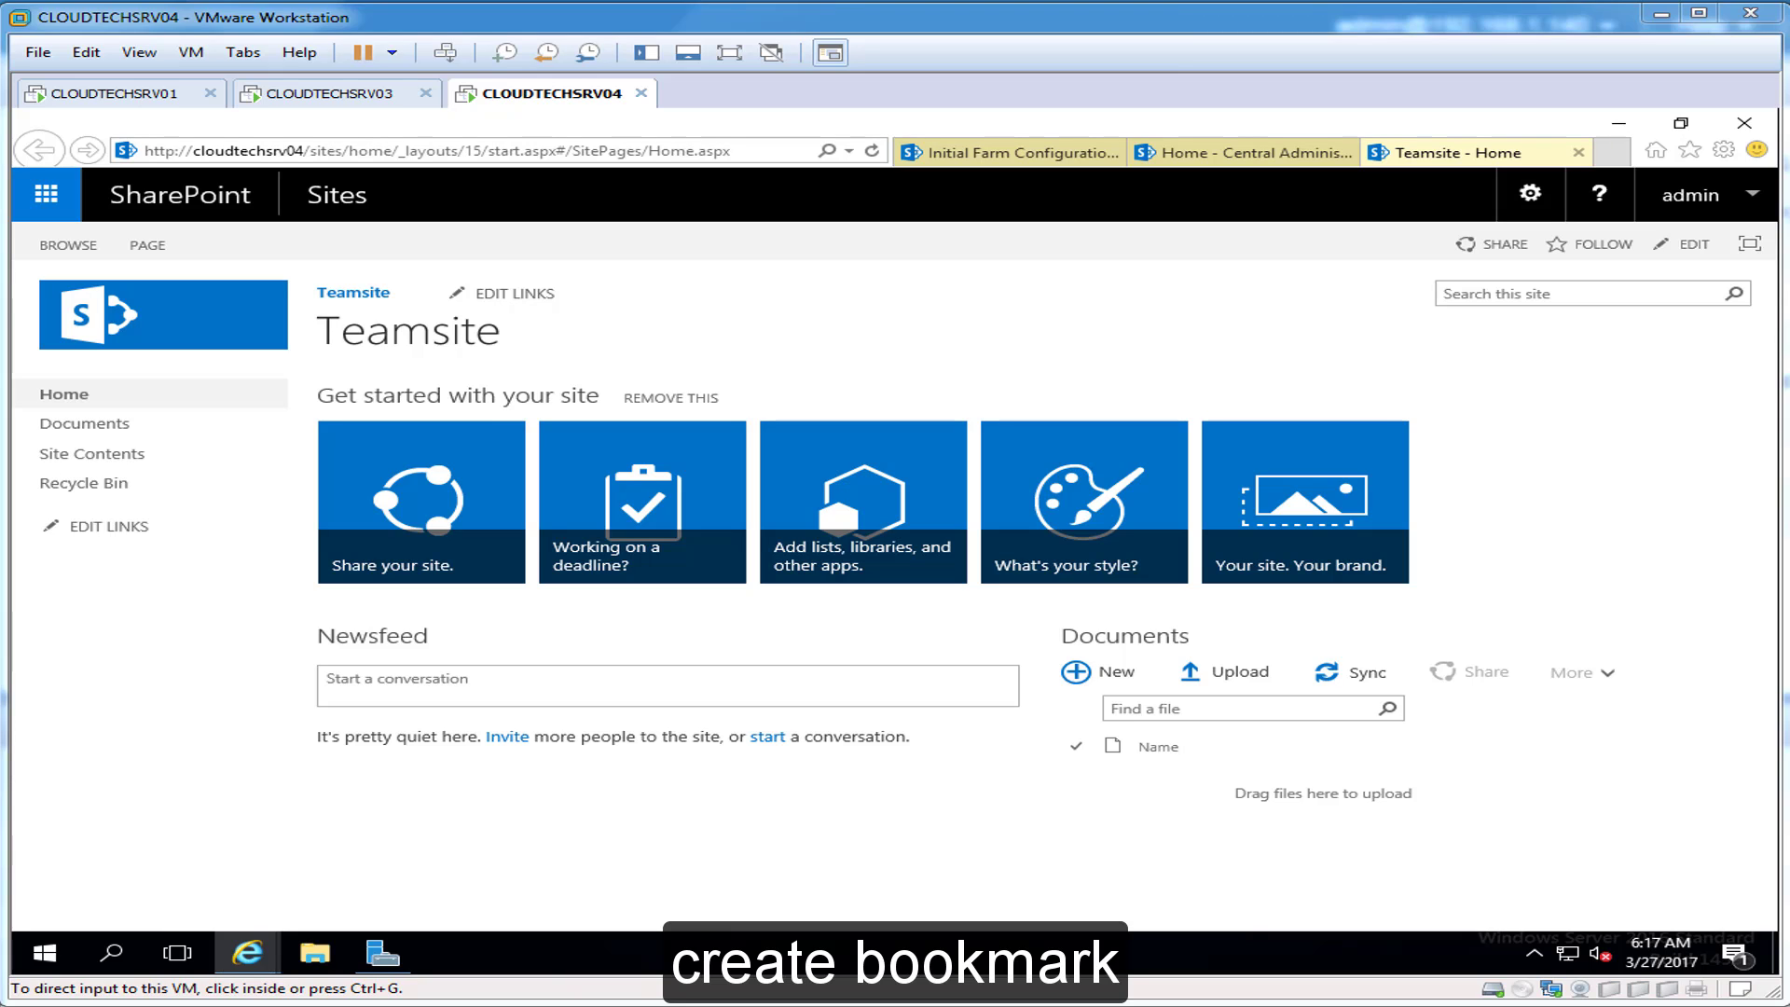
{"action": "left_click", "coordinate": [1690, 150]}
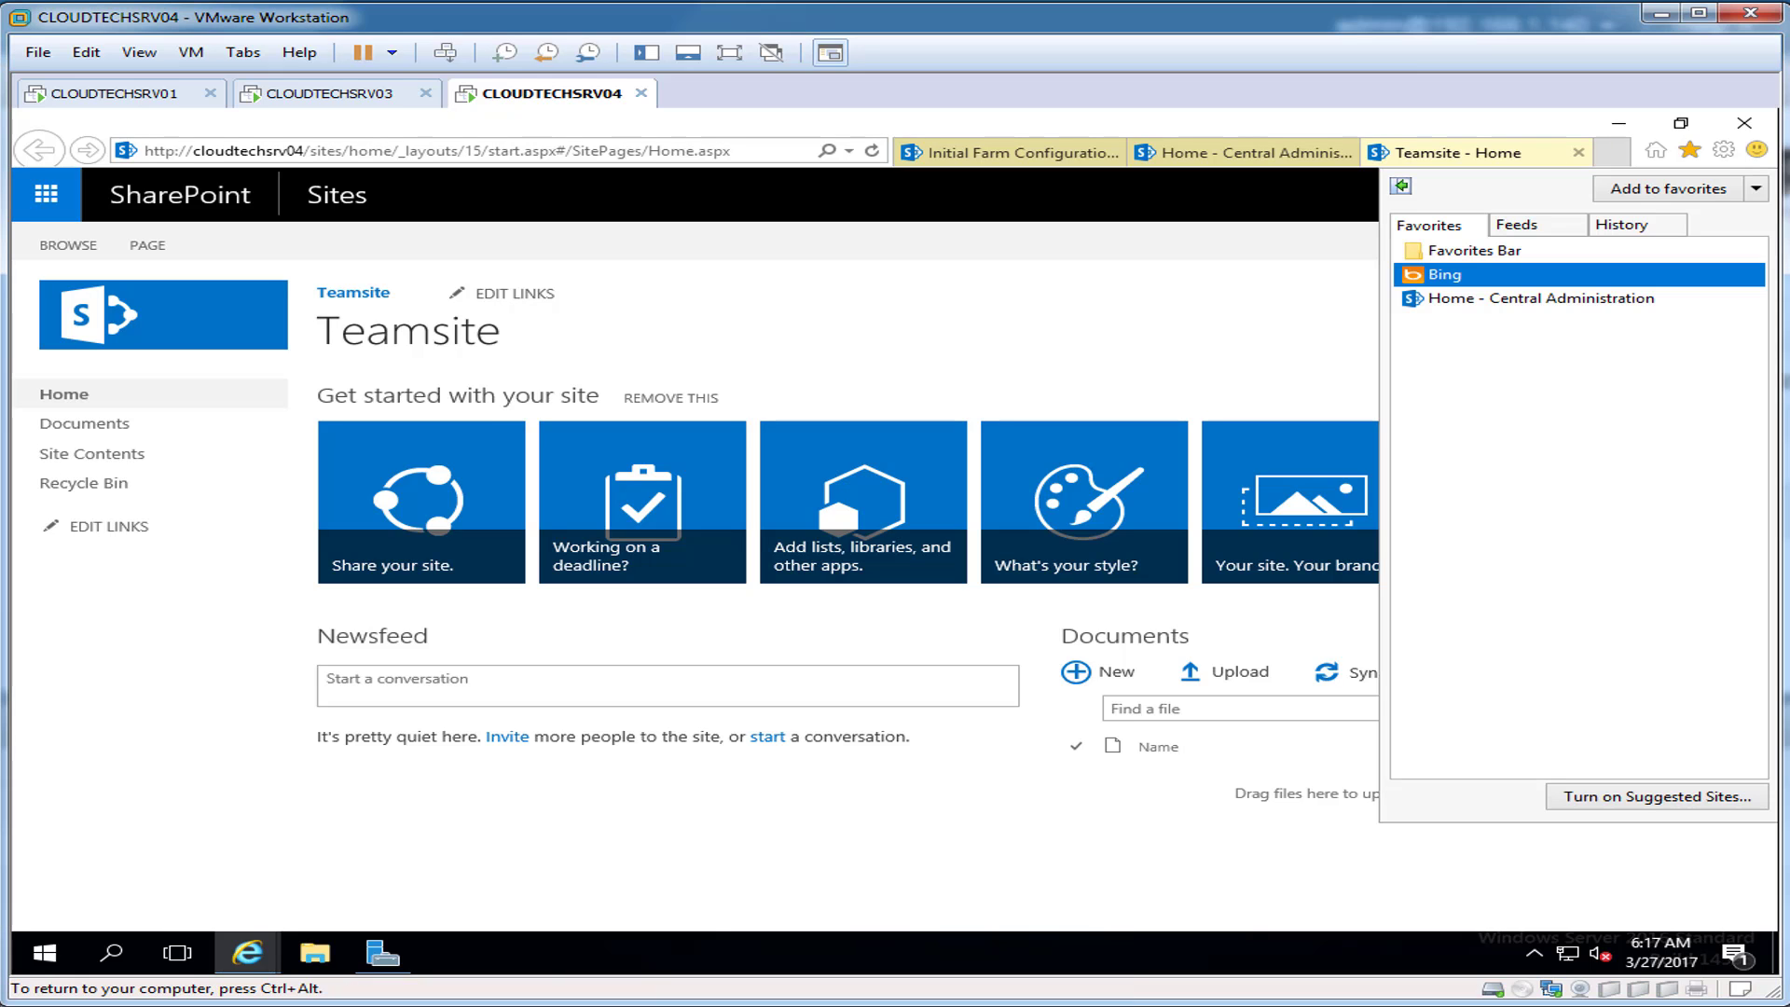
{"action": "left_click", "coordinate": [1668, 189]}
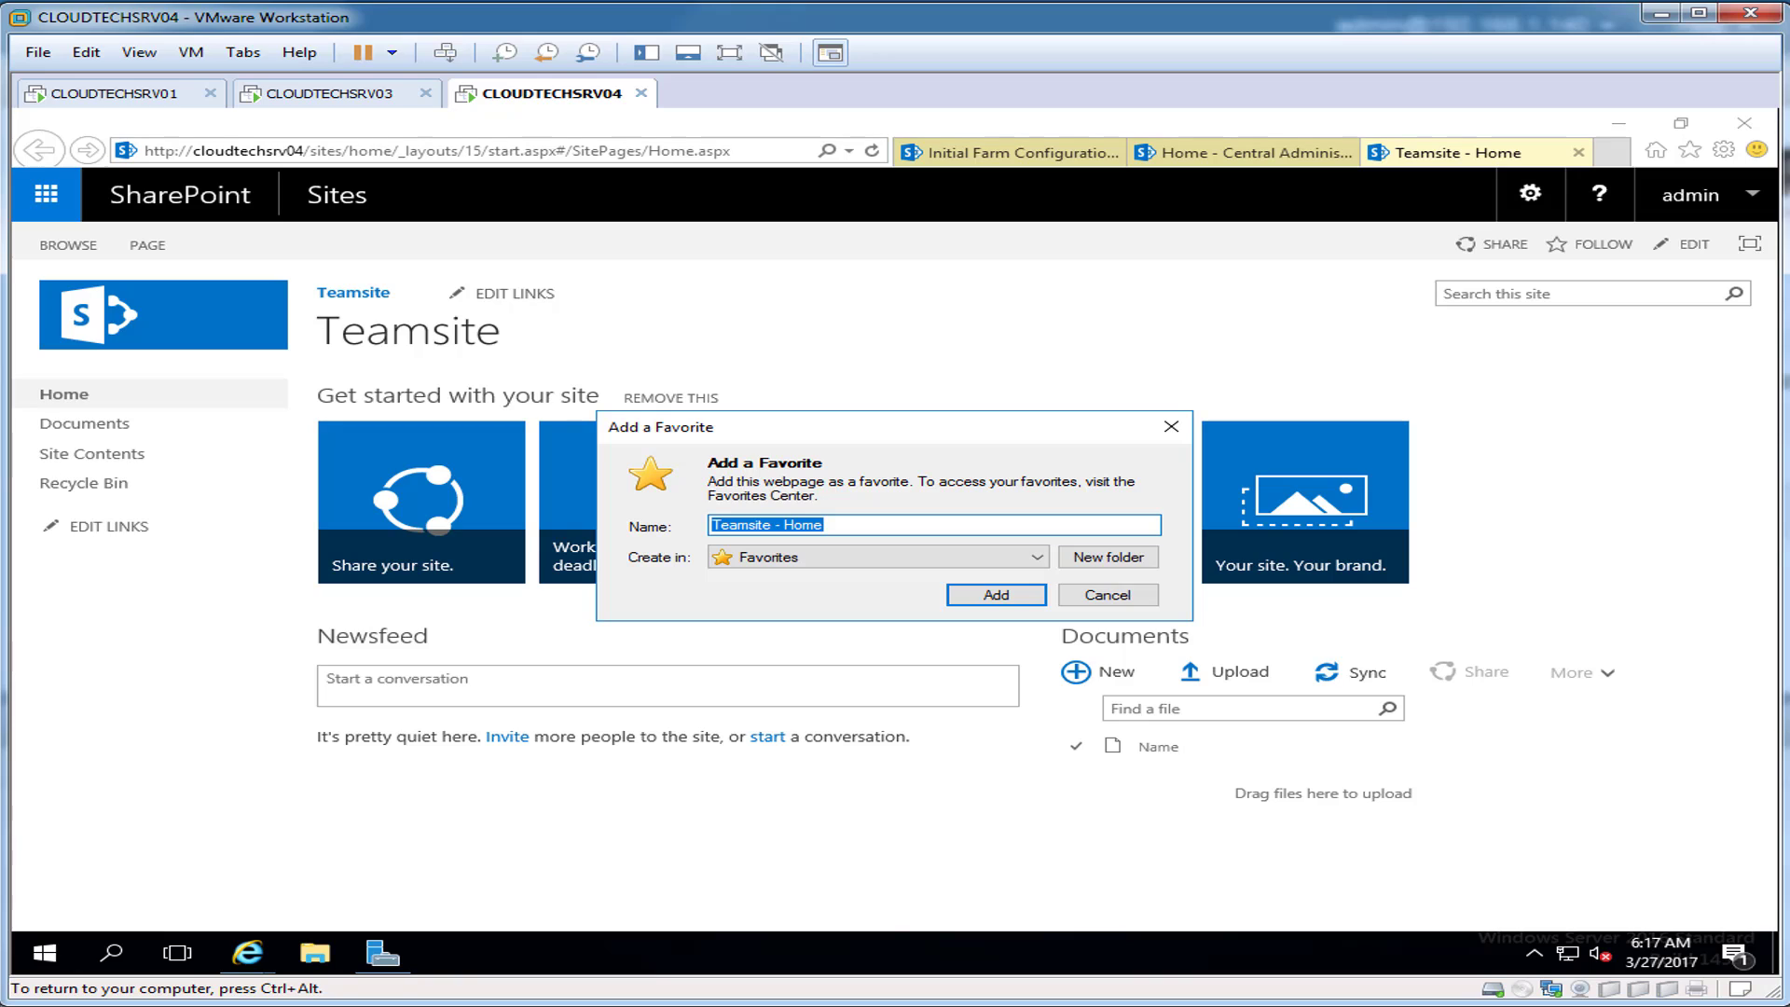
{"action": "type", "text": "SharePoint 2016 Teamsite"}
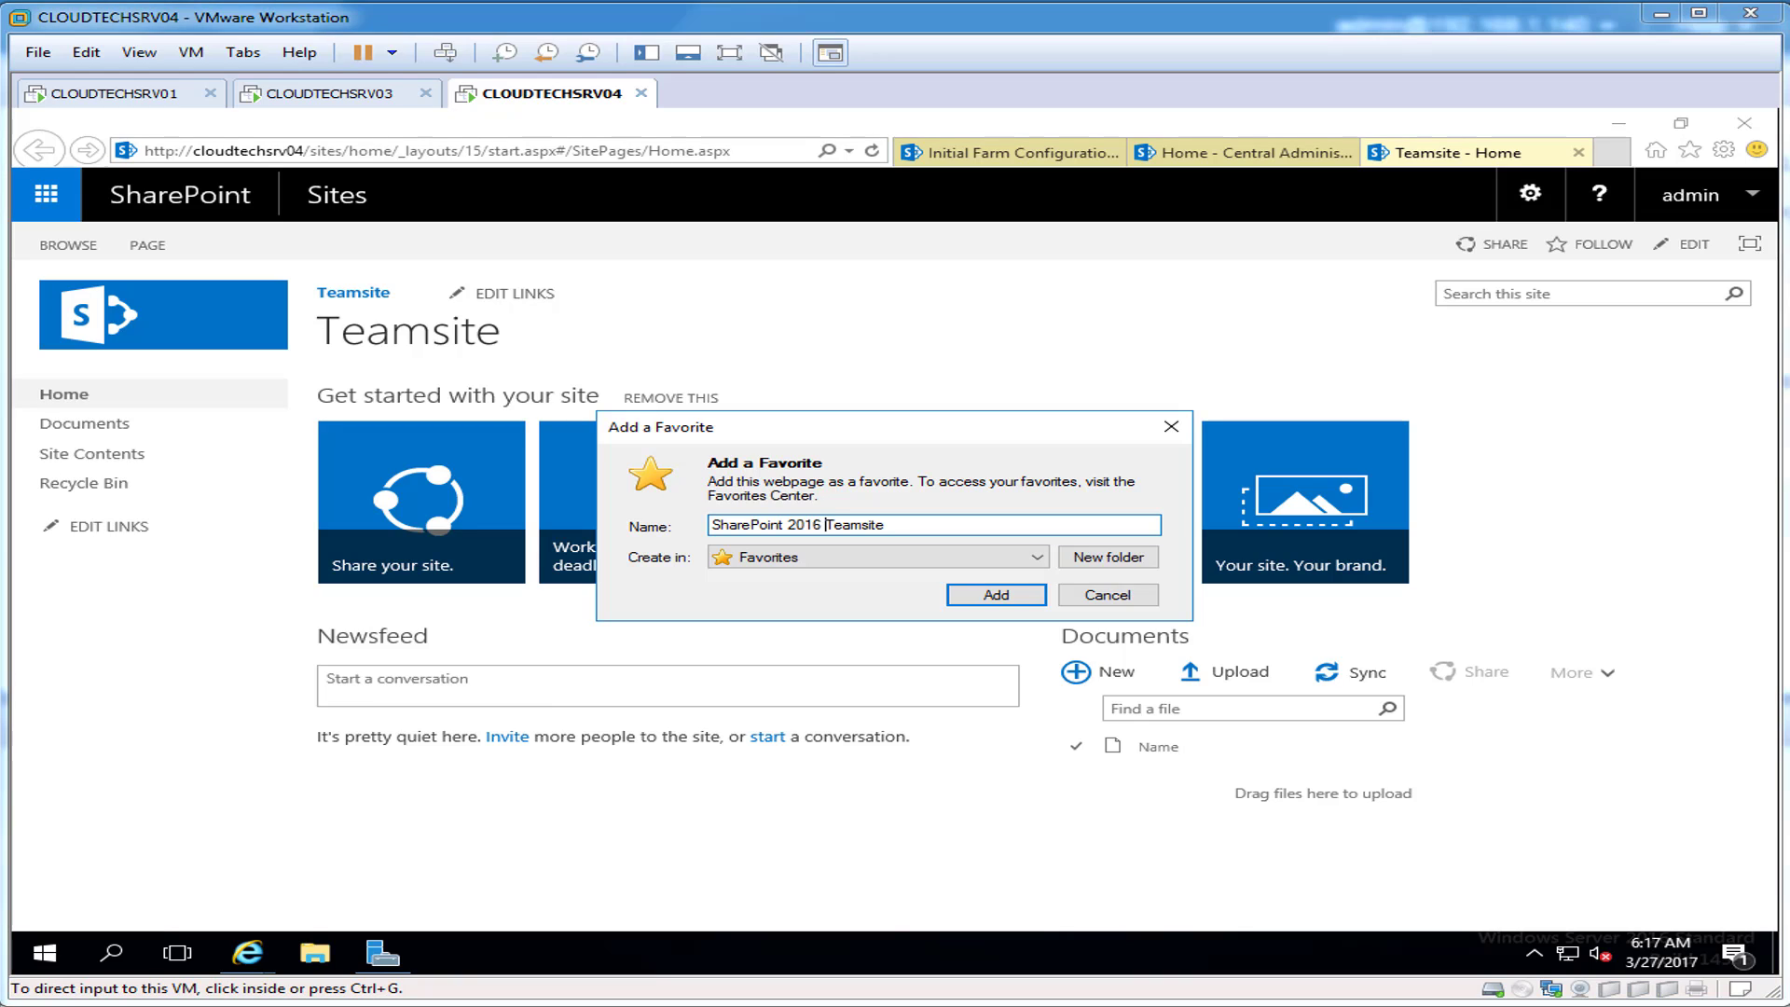
{"action": "left_click", "coordinate": [826, 524]}
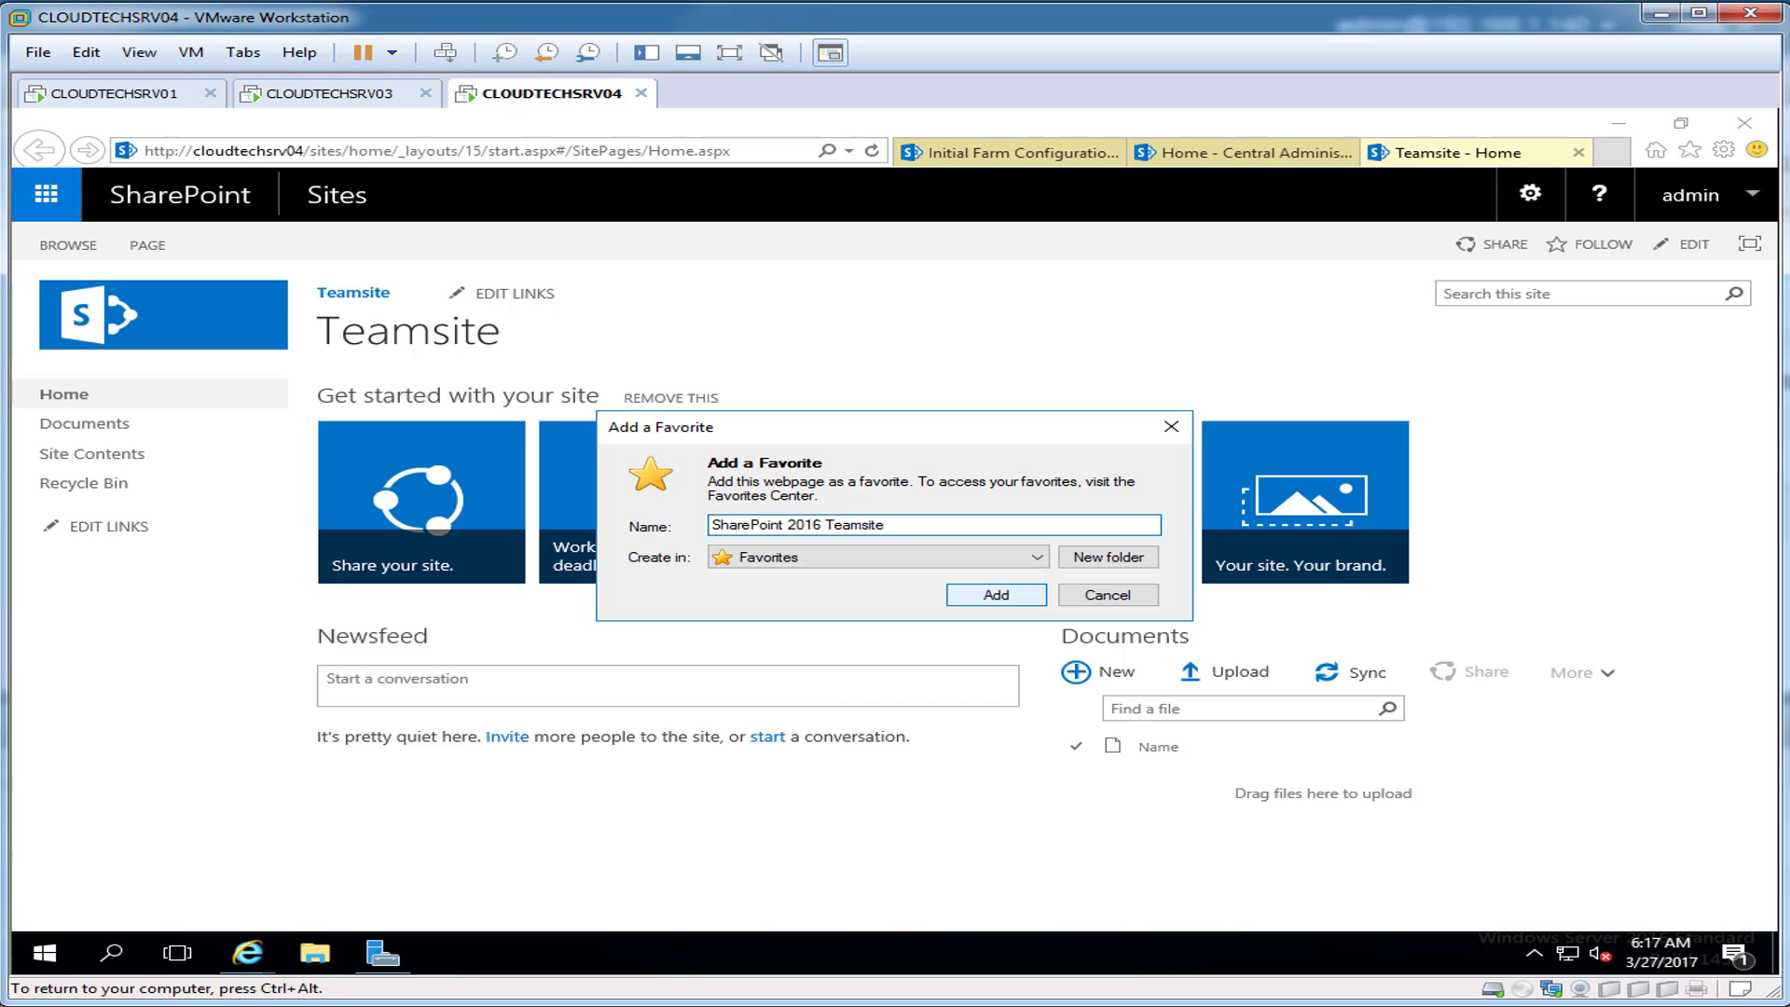
{"action": "key", "text": "Return"}
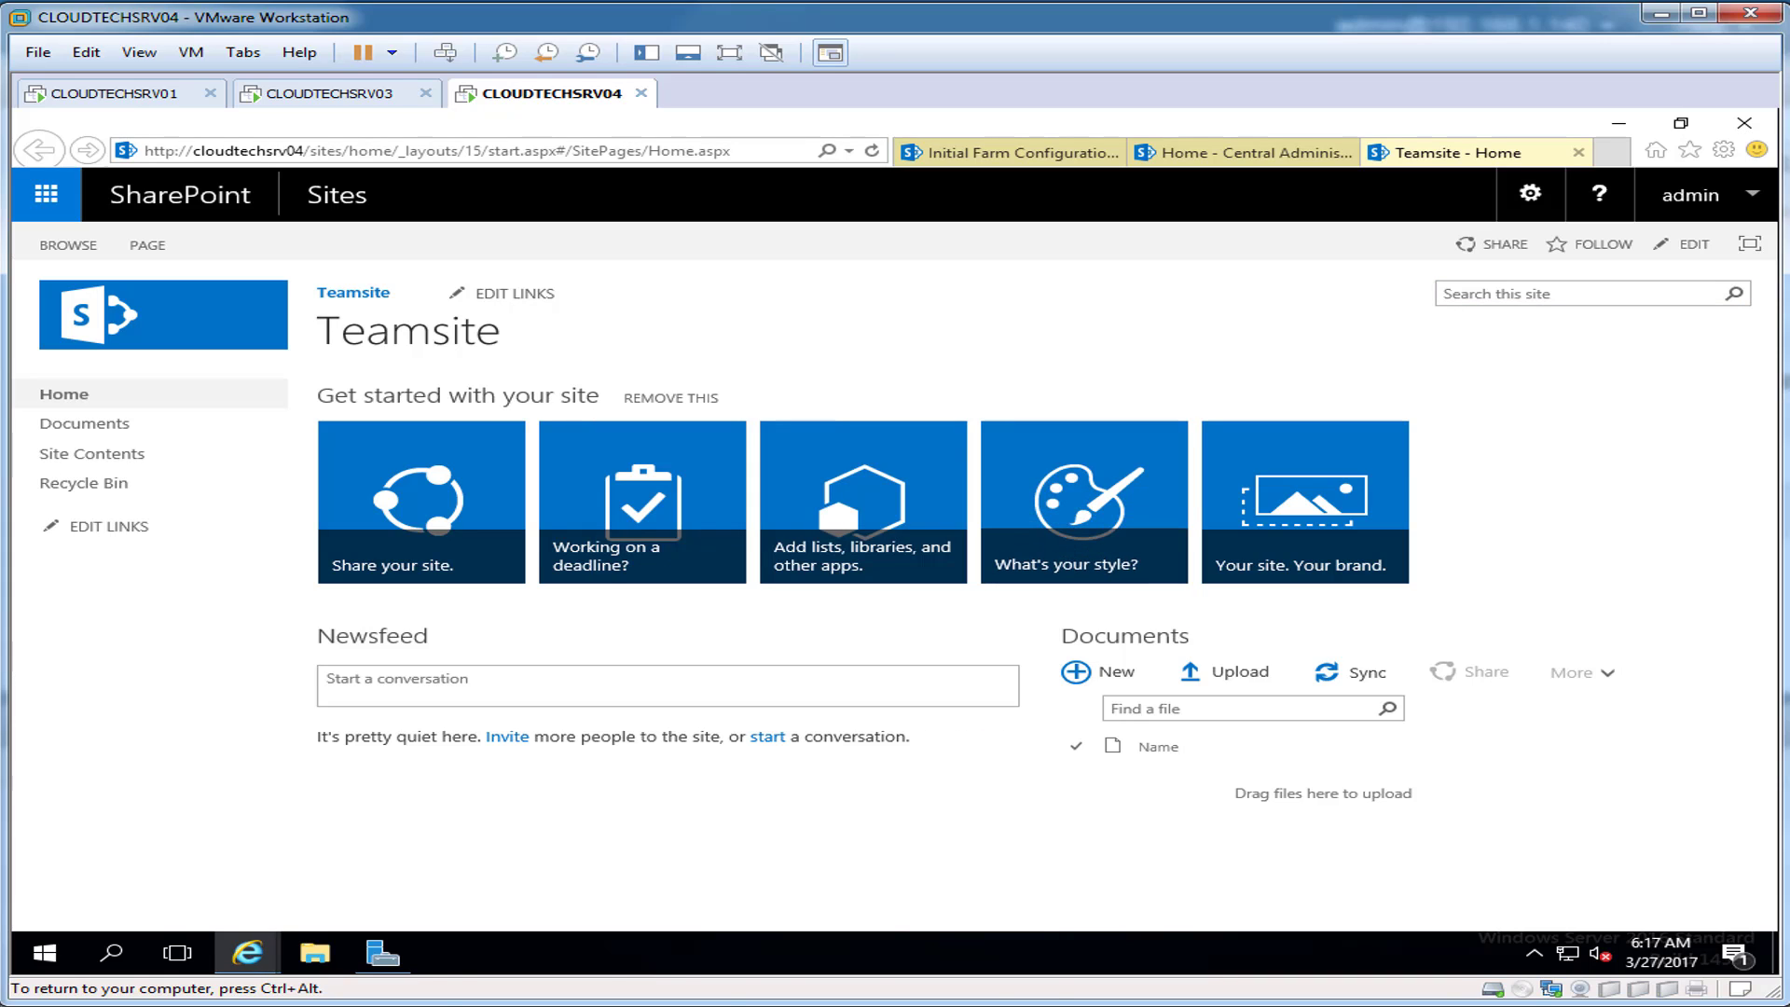
{"action": "left_click", "coordinate": [1690, 150]}
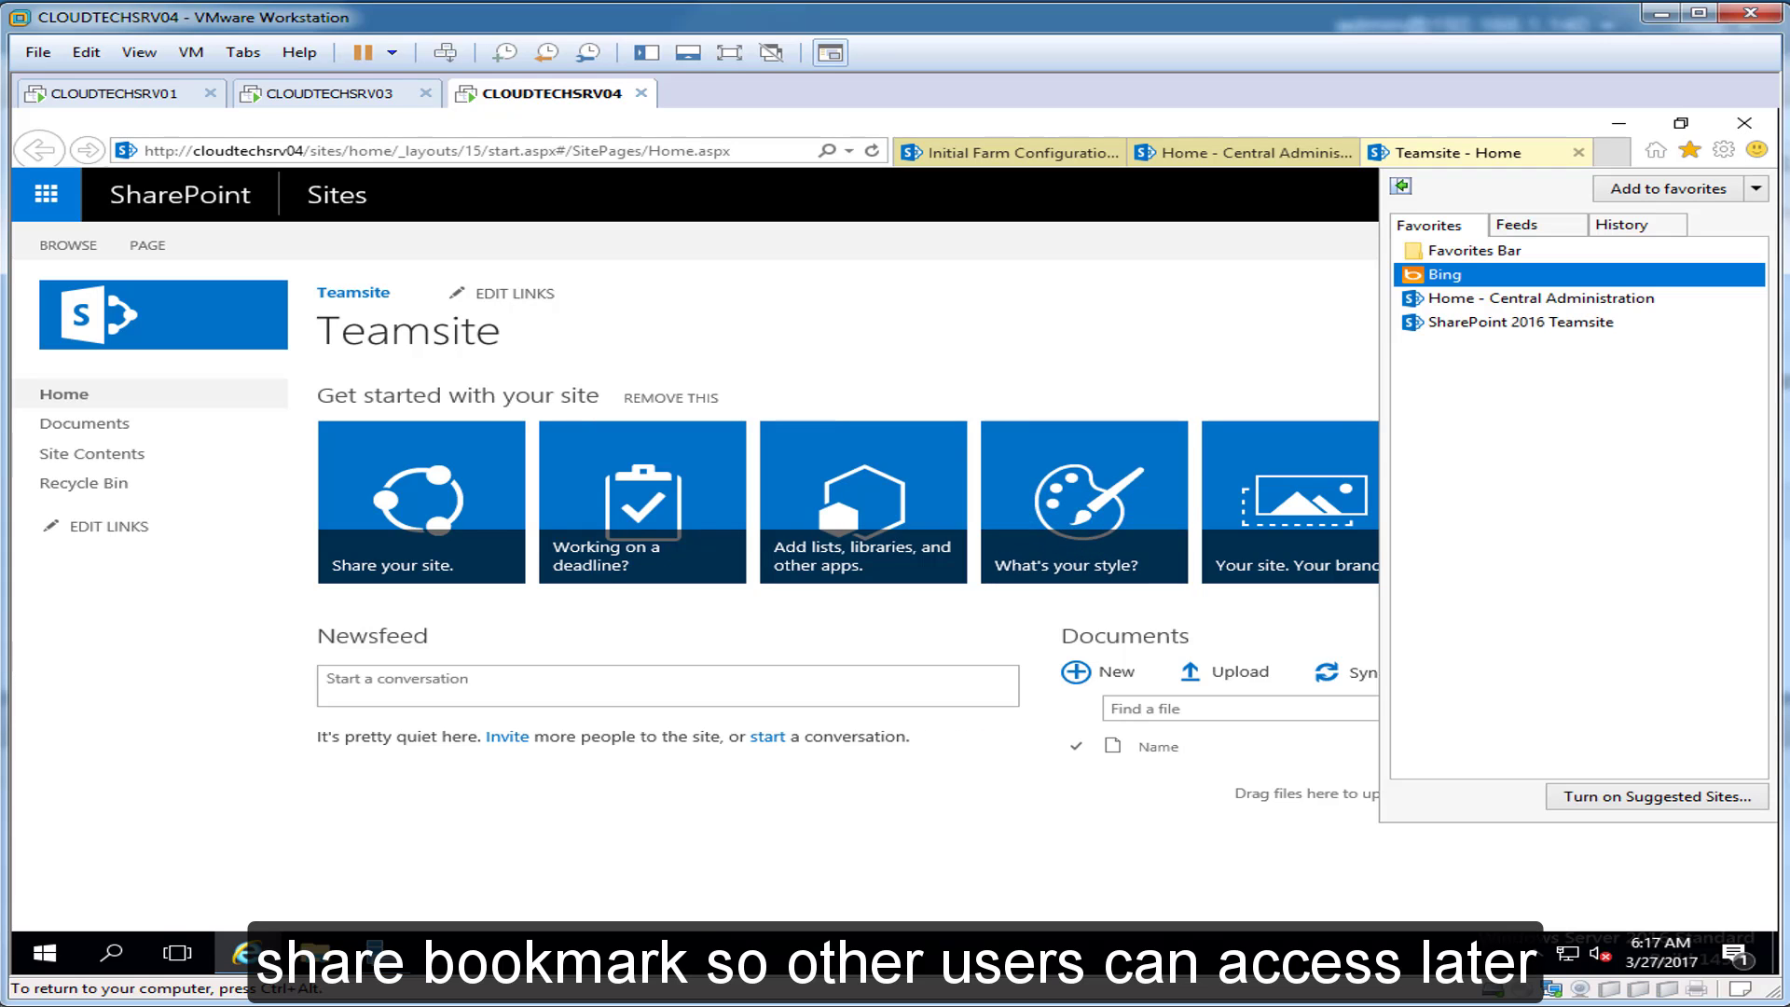
{"action": "left_click", "coordinate": [1690, 150]}
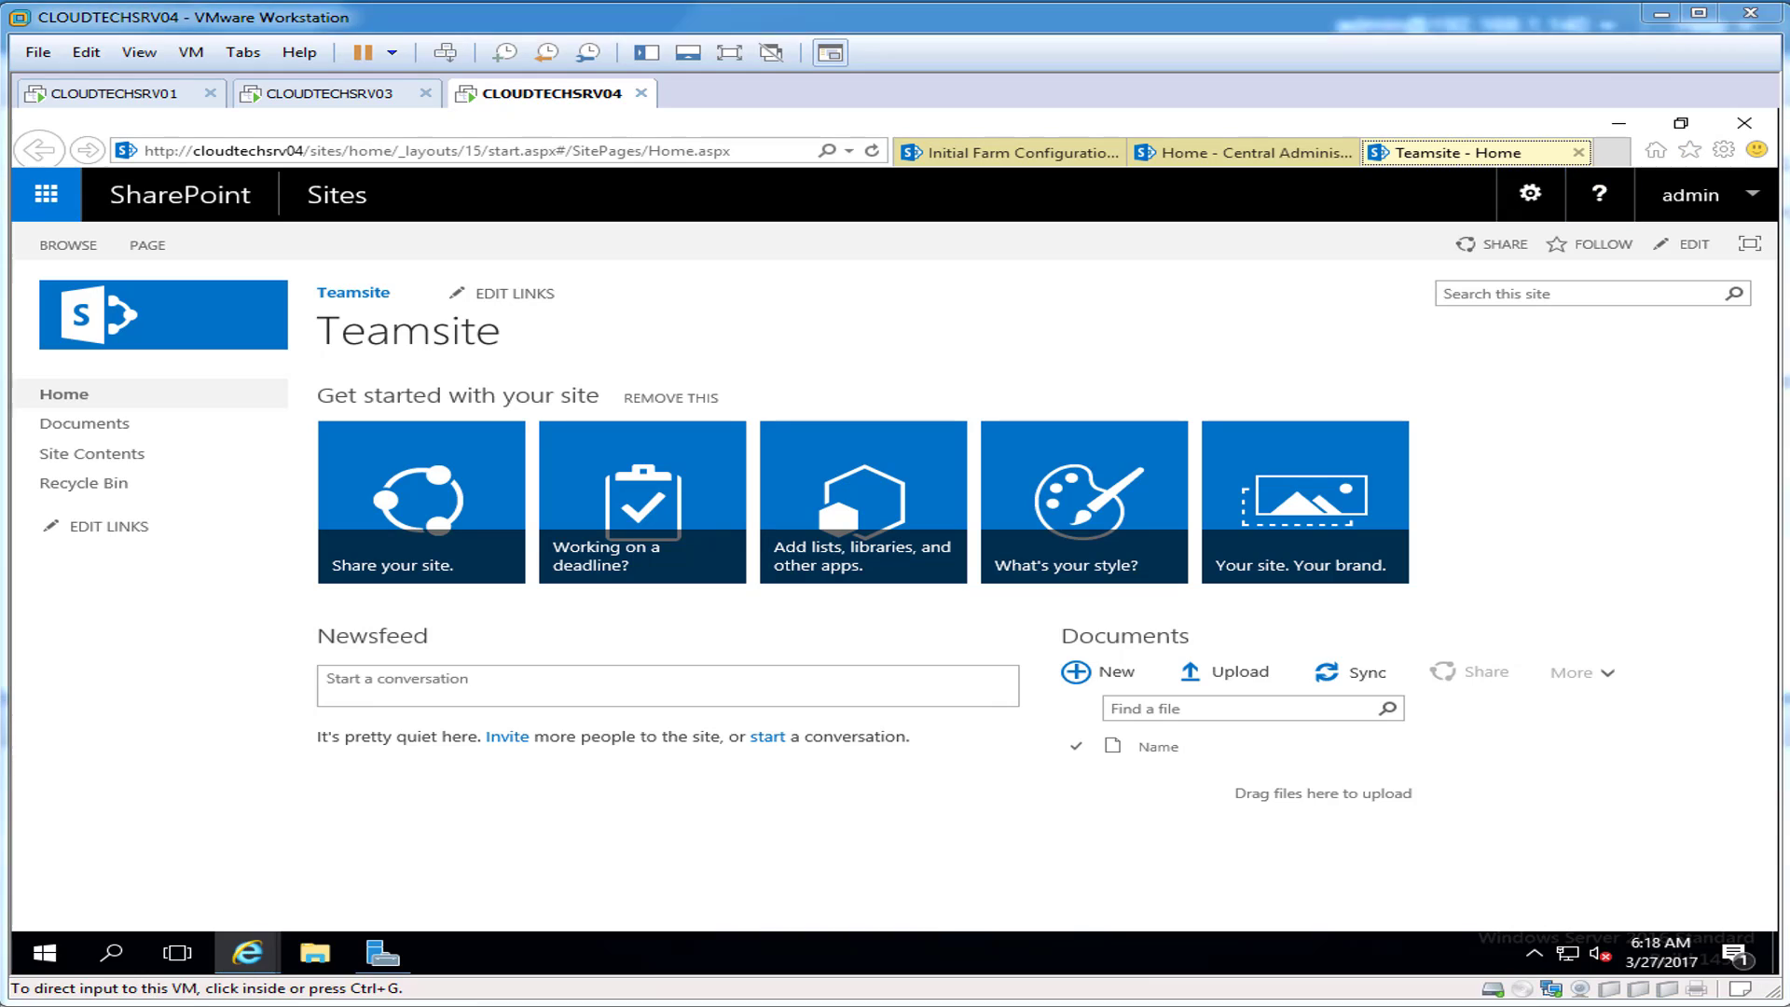
Step: Share the Teamsite with user1 and user2, then release the VM input
{"action": "left_click", "coordinate": [1494, 244]}
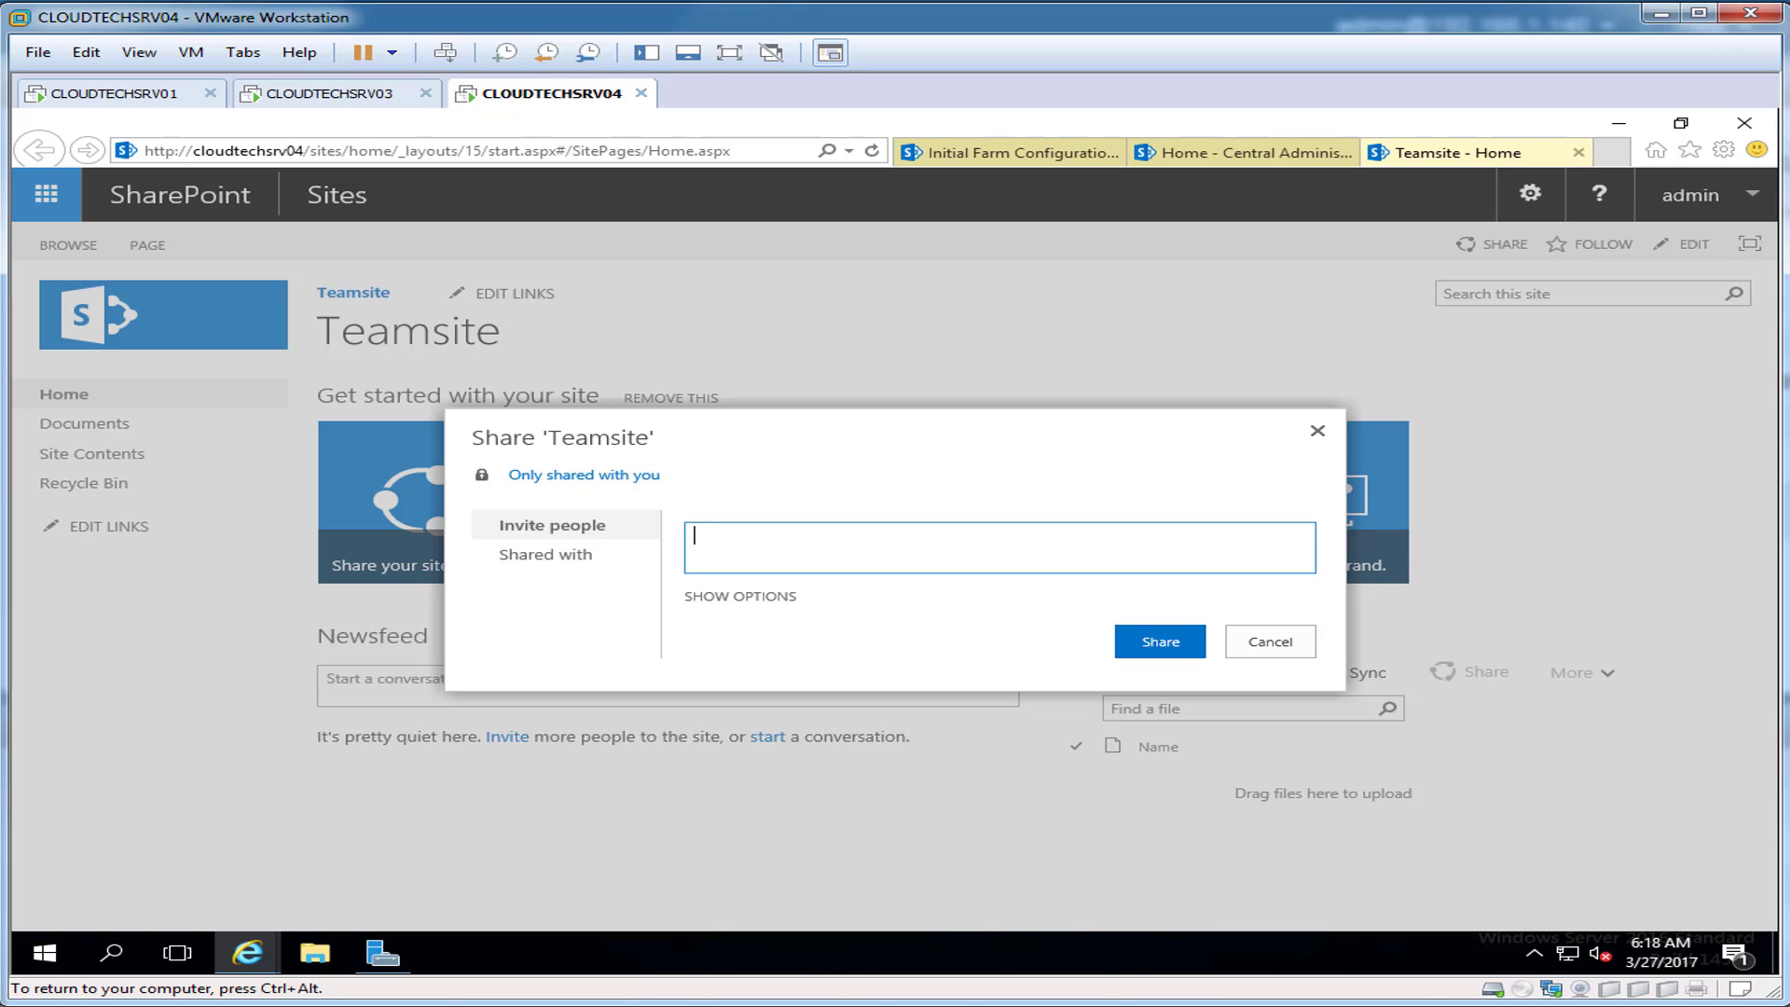
{"action": "type", "text": "user1"}
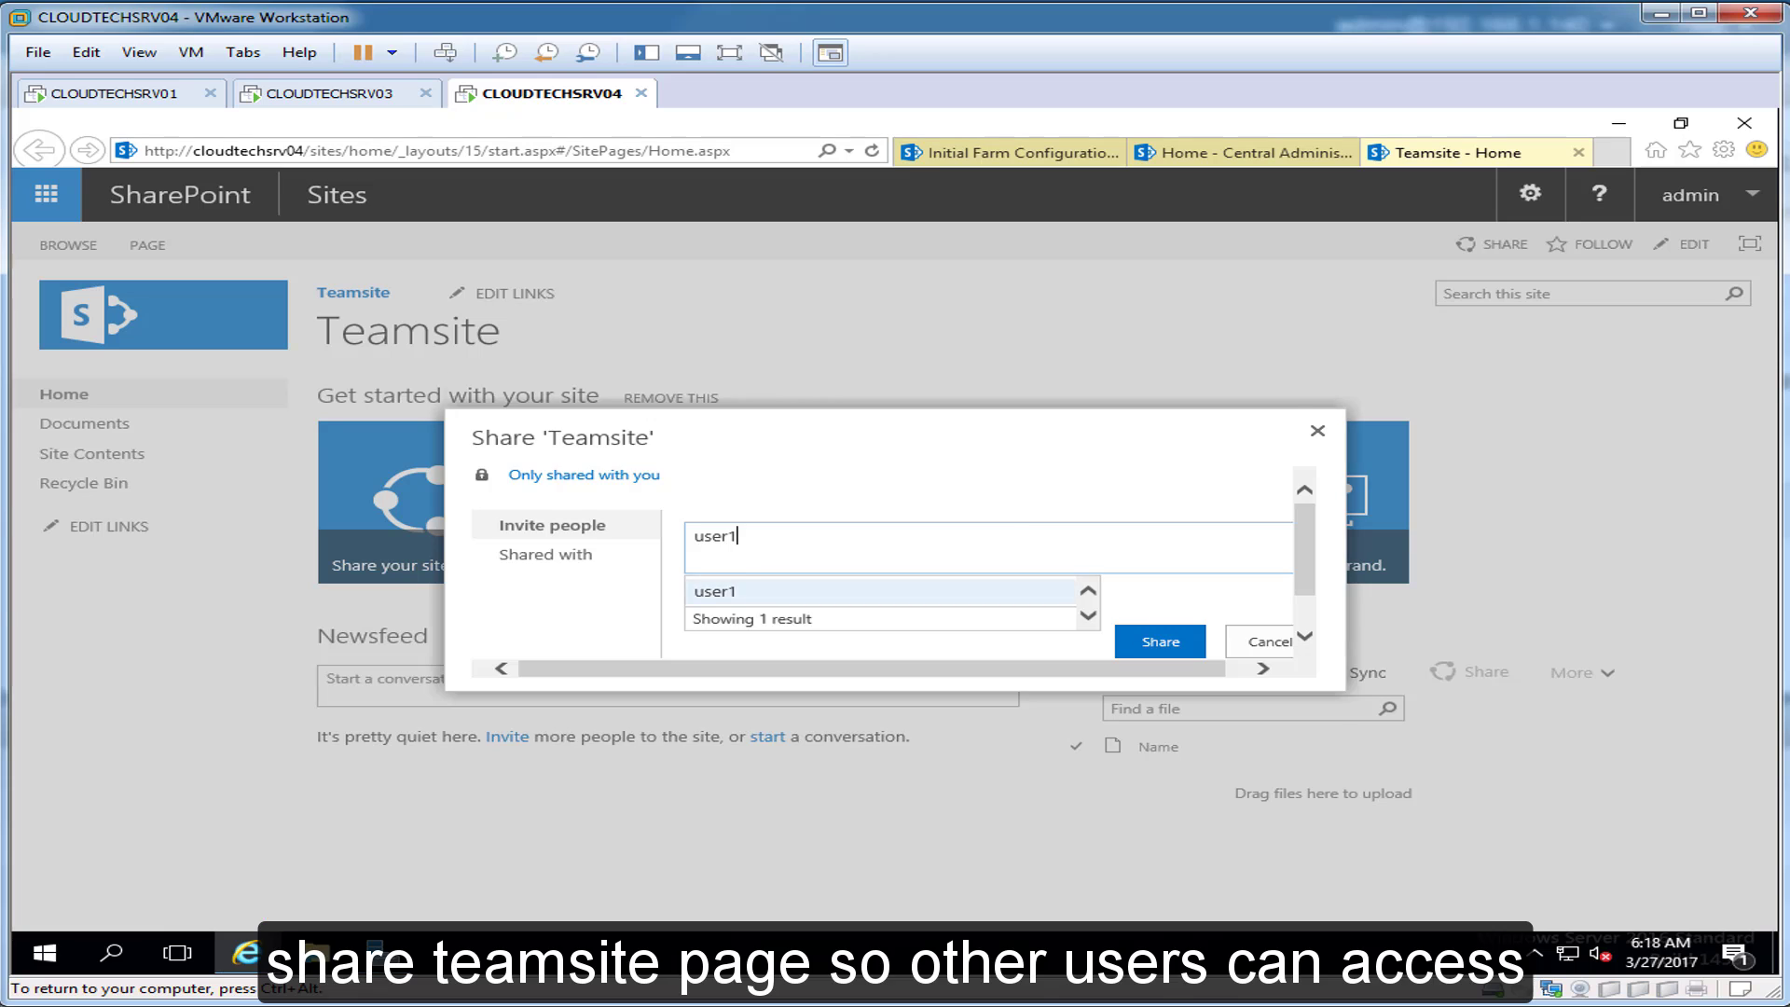
{"action": "left_click", "coordinate": [716, 592]}
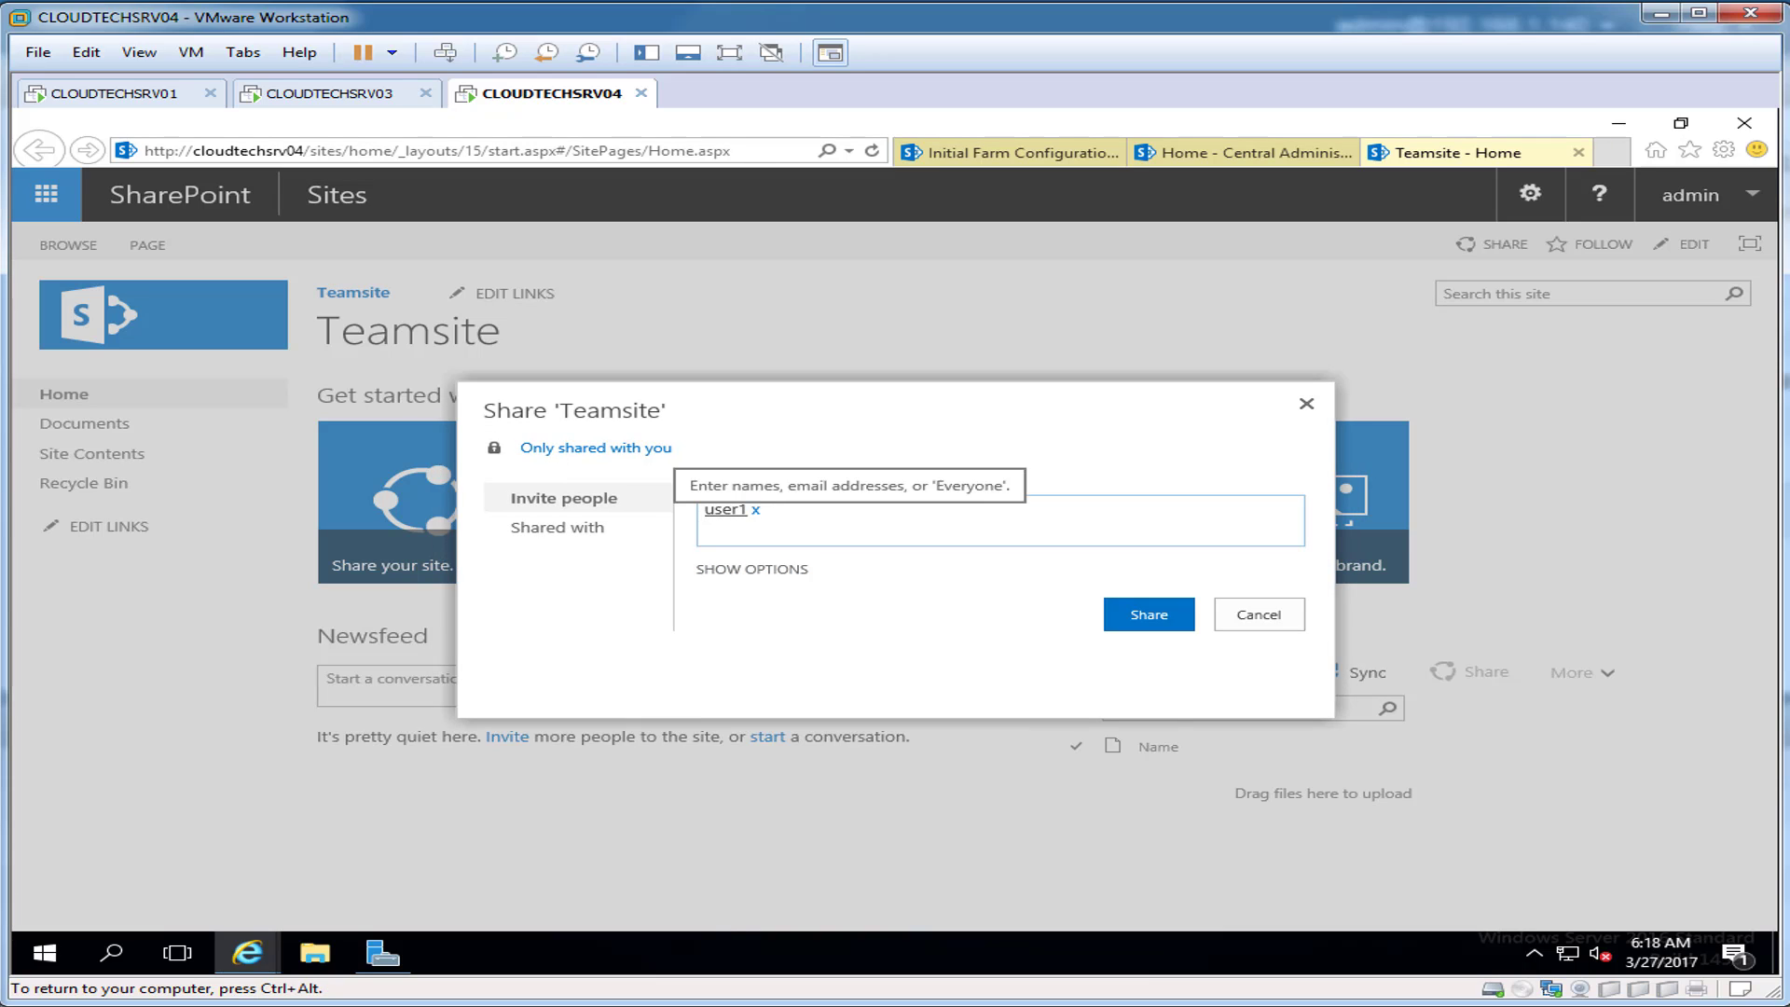
{"action": "type", "text": "user2"}
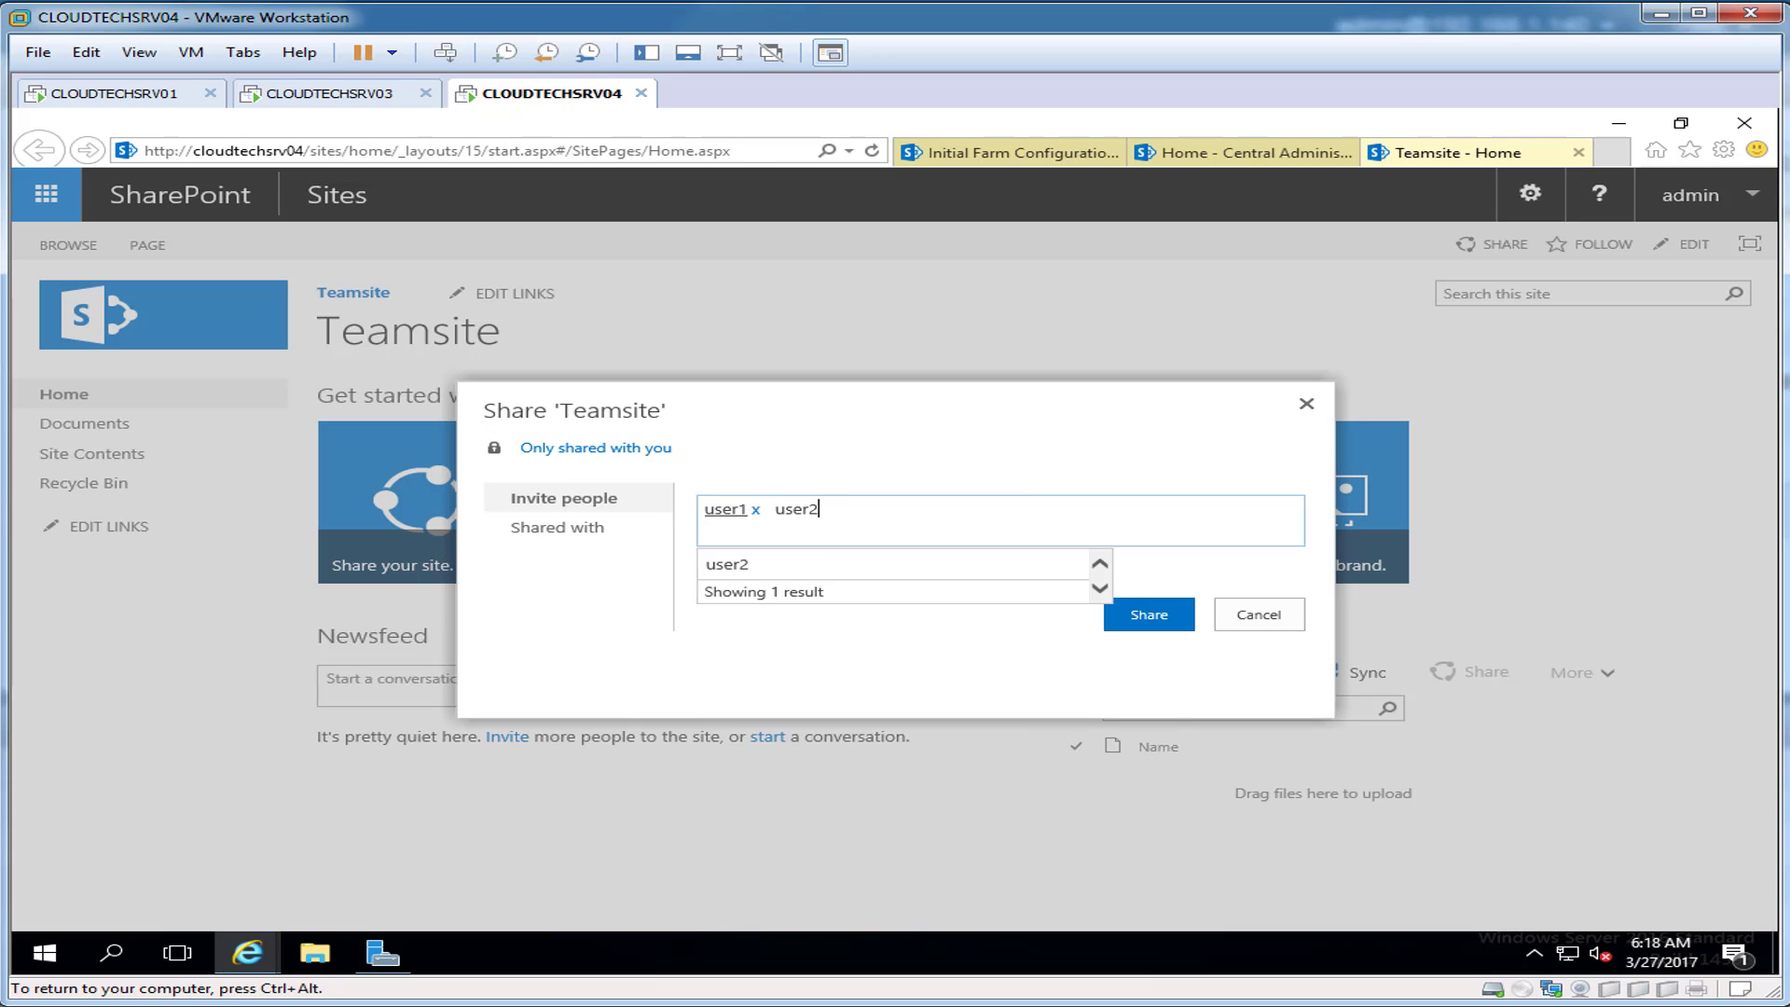
{"action": "left_click", "coordinate": [728, 565]}
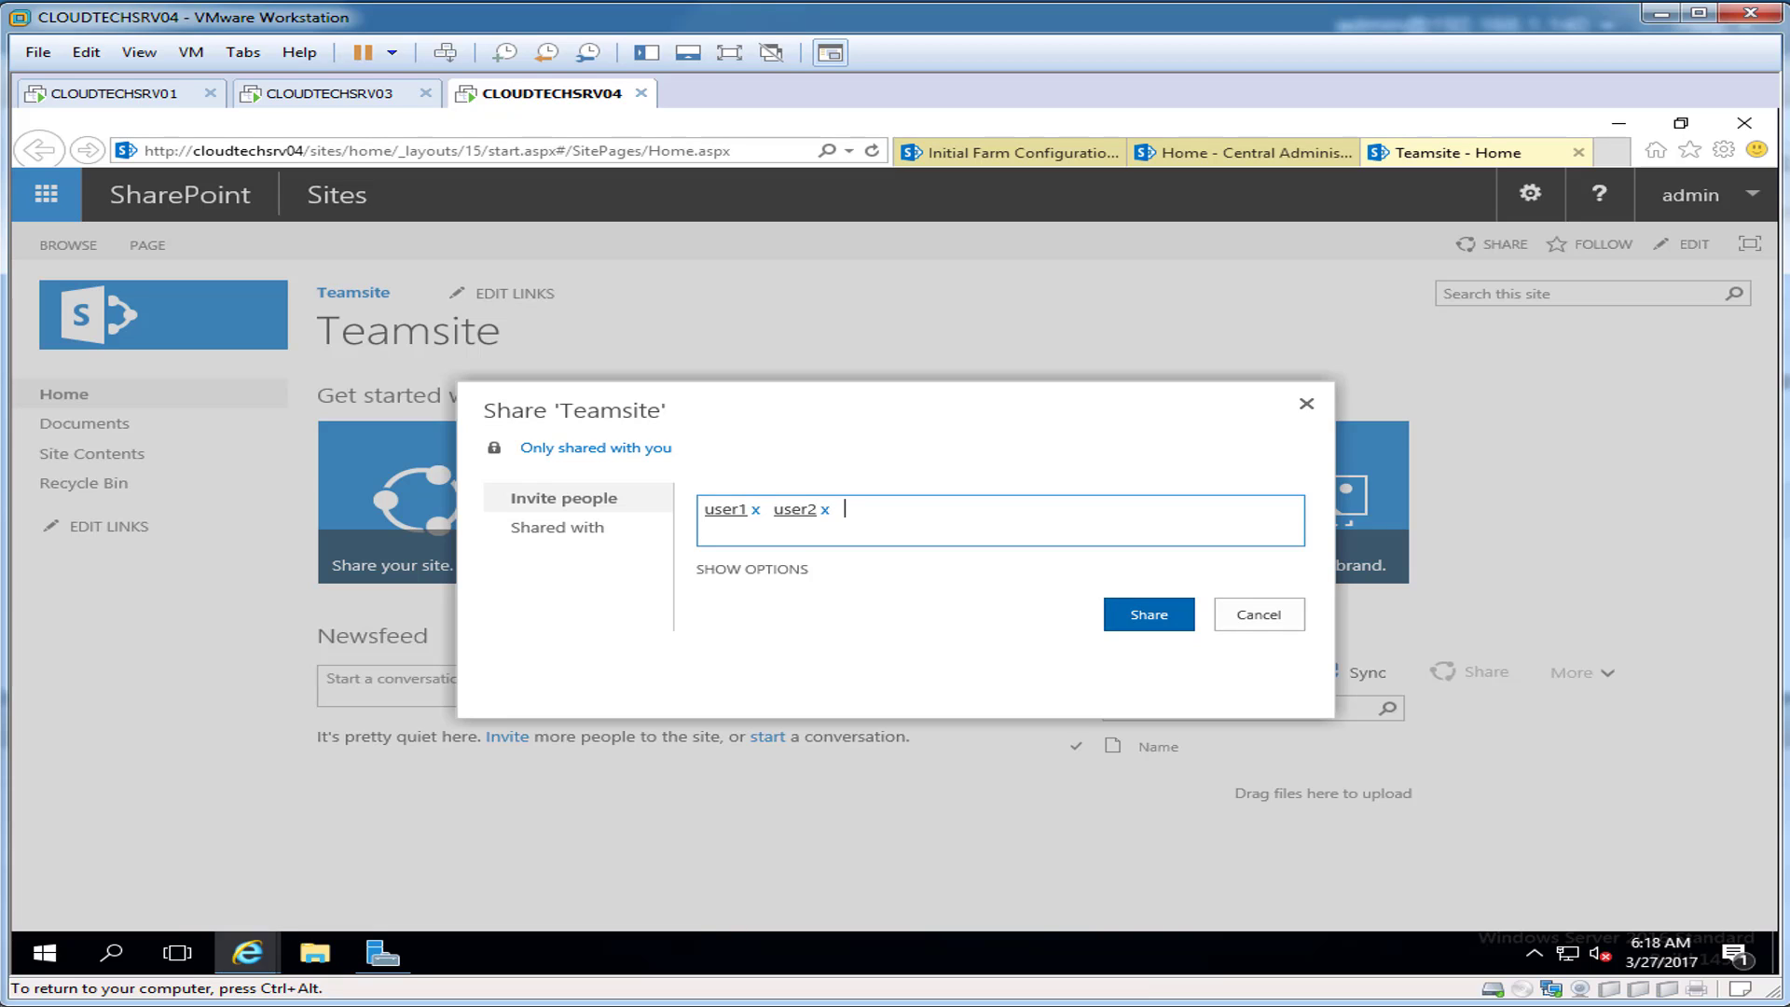
{"action": "left_click", "coordinate": [1149, 615]}
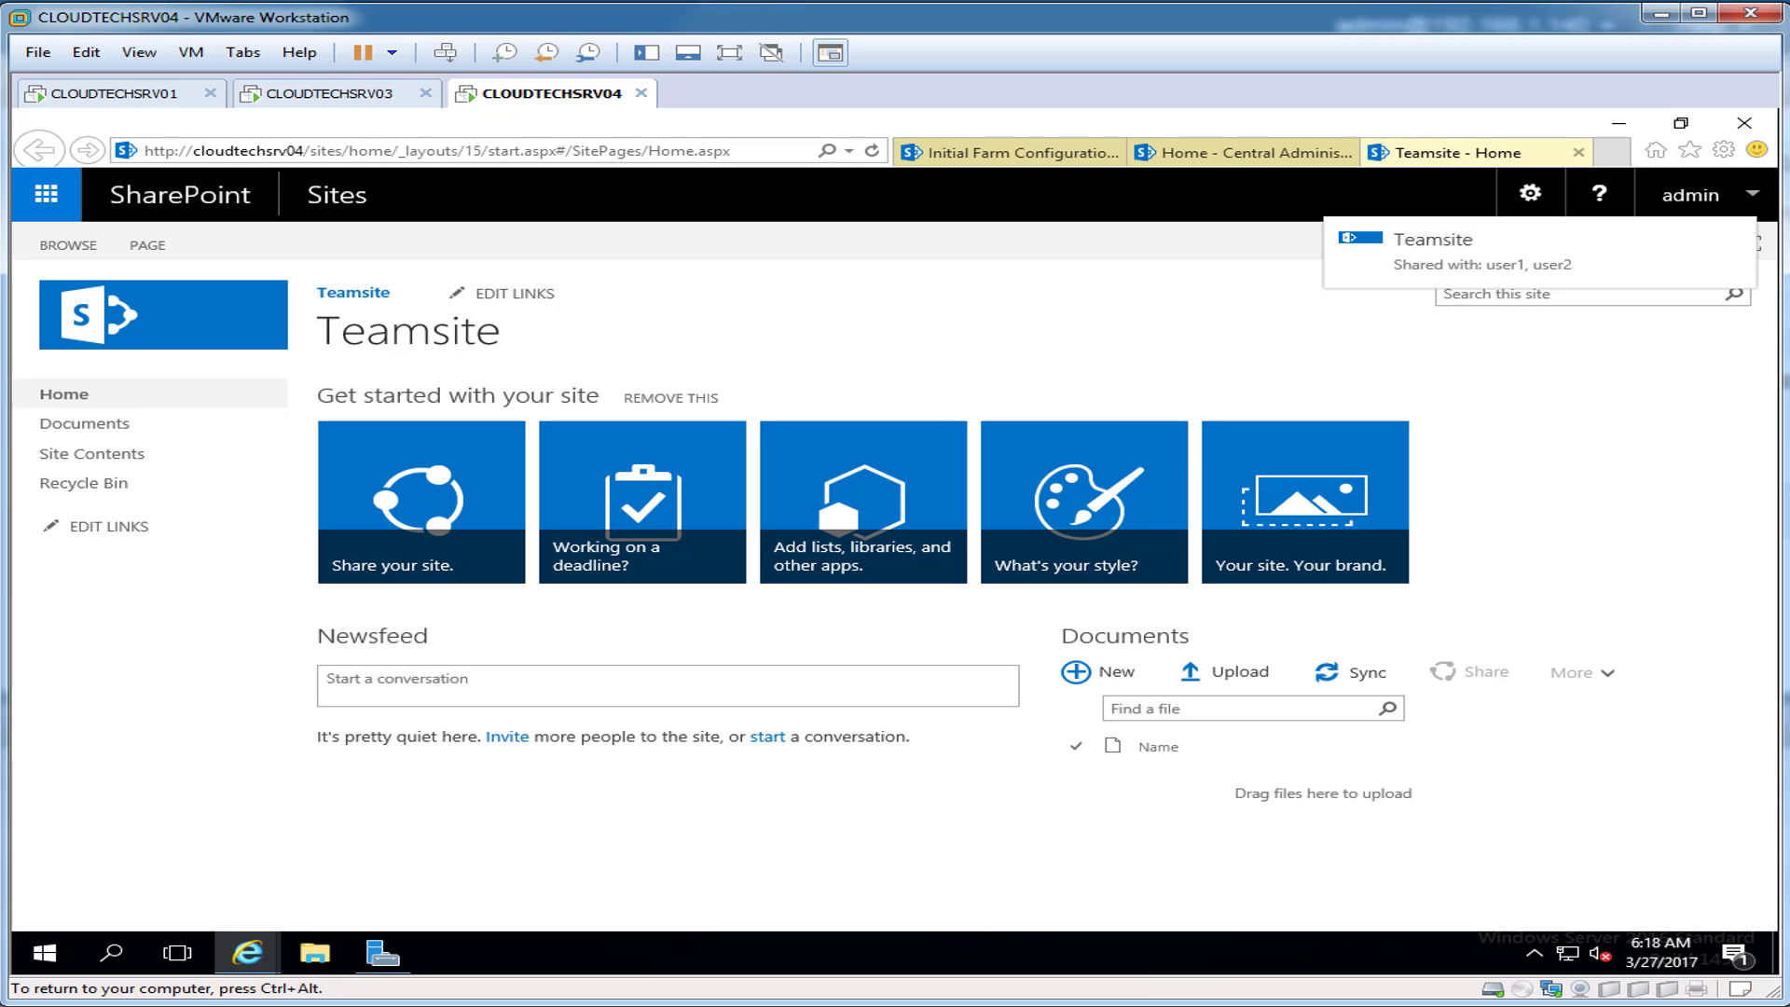
{"action": "key", "text": "ctrl+alt"}
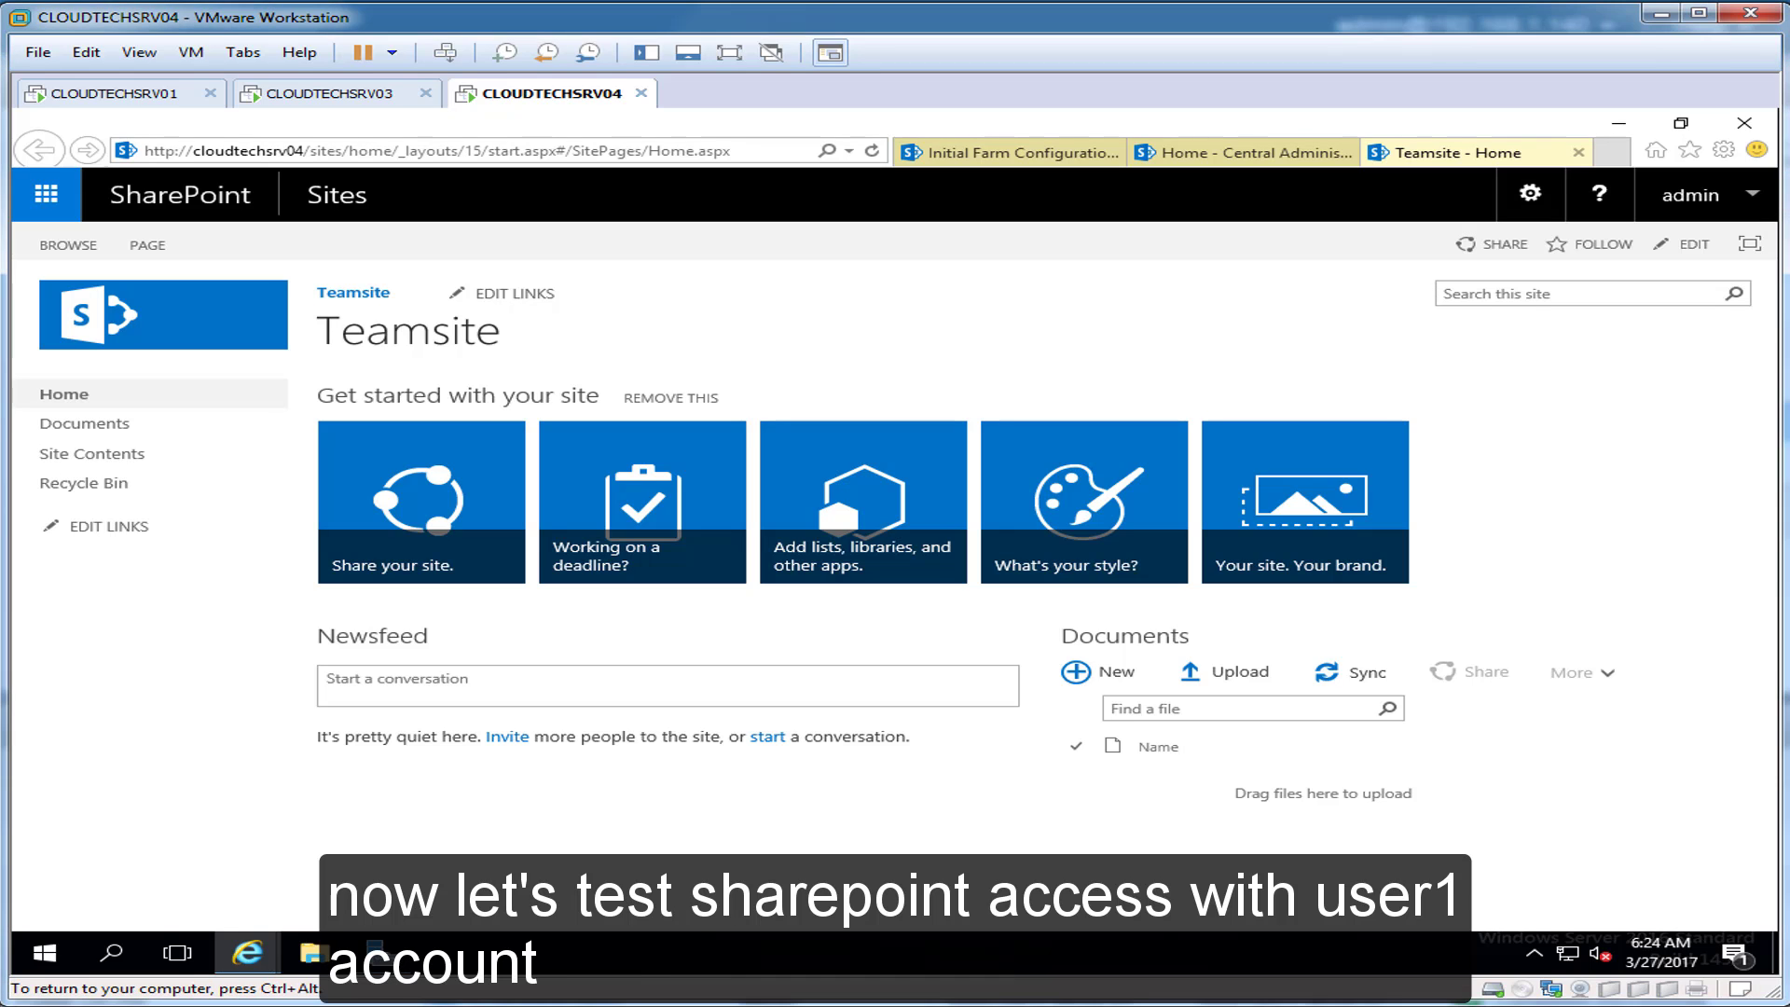
Step: Open CTN-WKSTN-01 from the Library and log in as user1 with the account password
{"action": "left_click", "coordinate": [645, 53]}
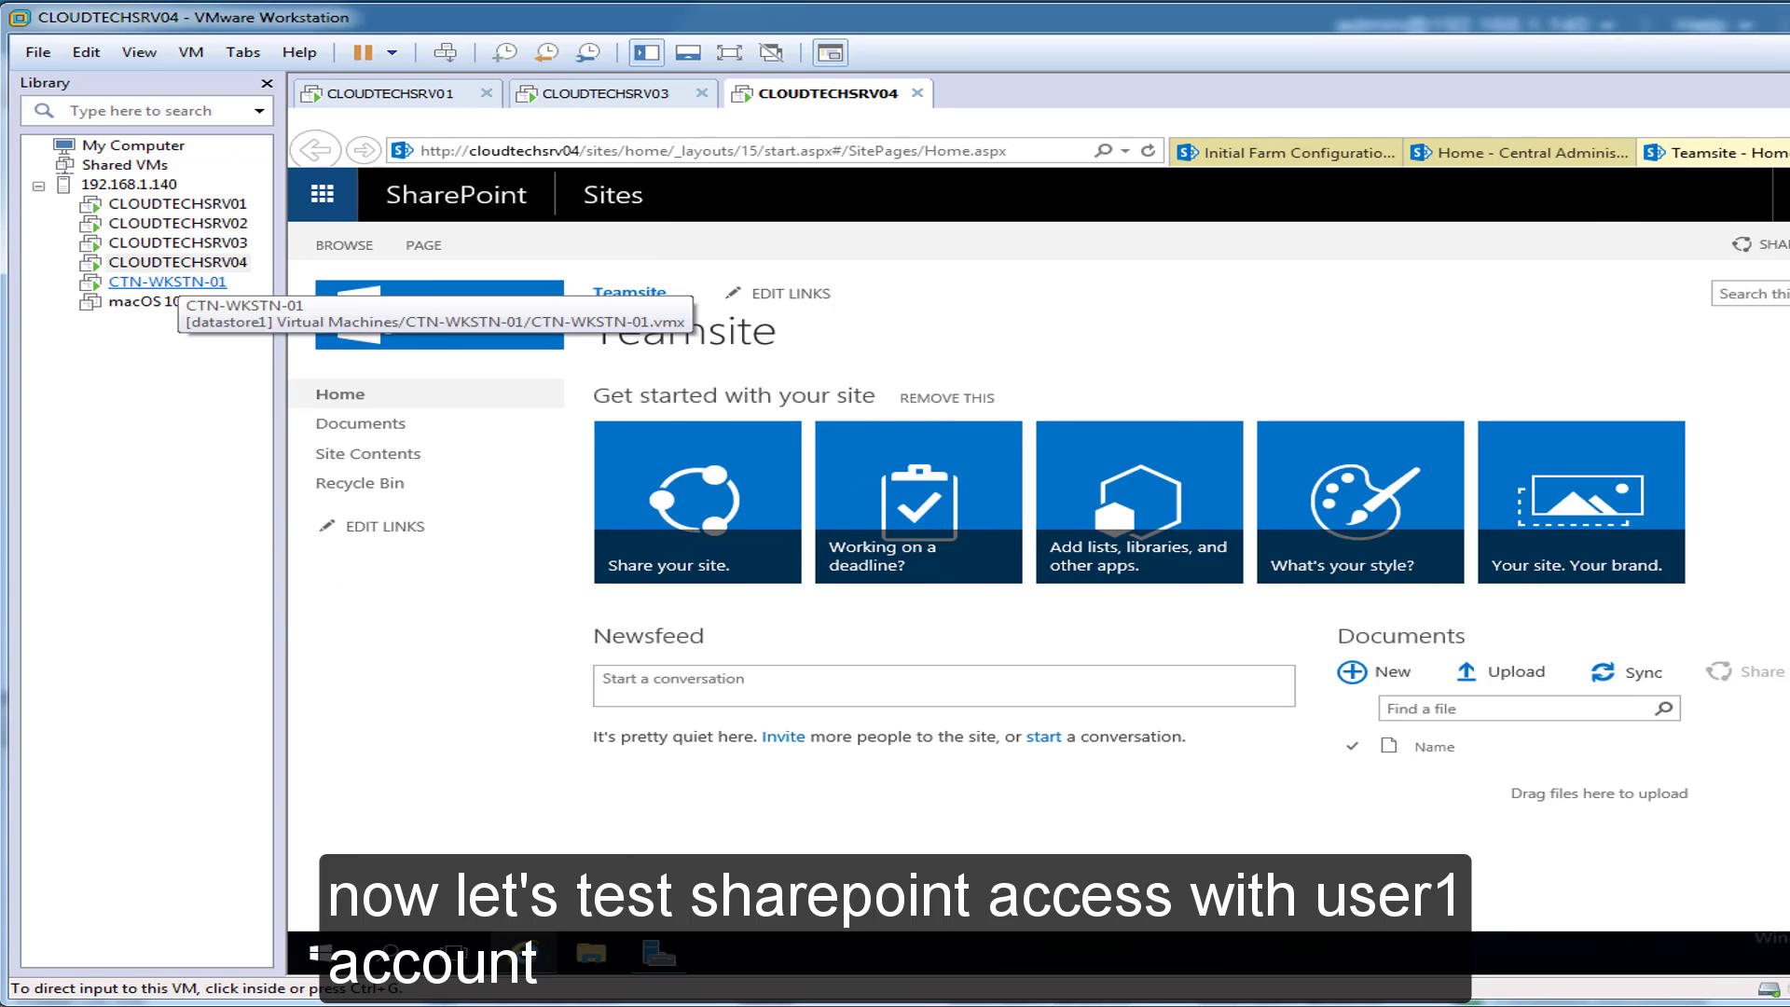
{"action": "right_click", "coordinate": [157, 281]}
{"action": "left_click", "coordinate": [222, 292]}
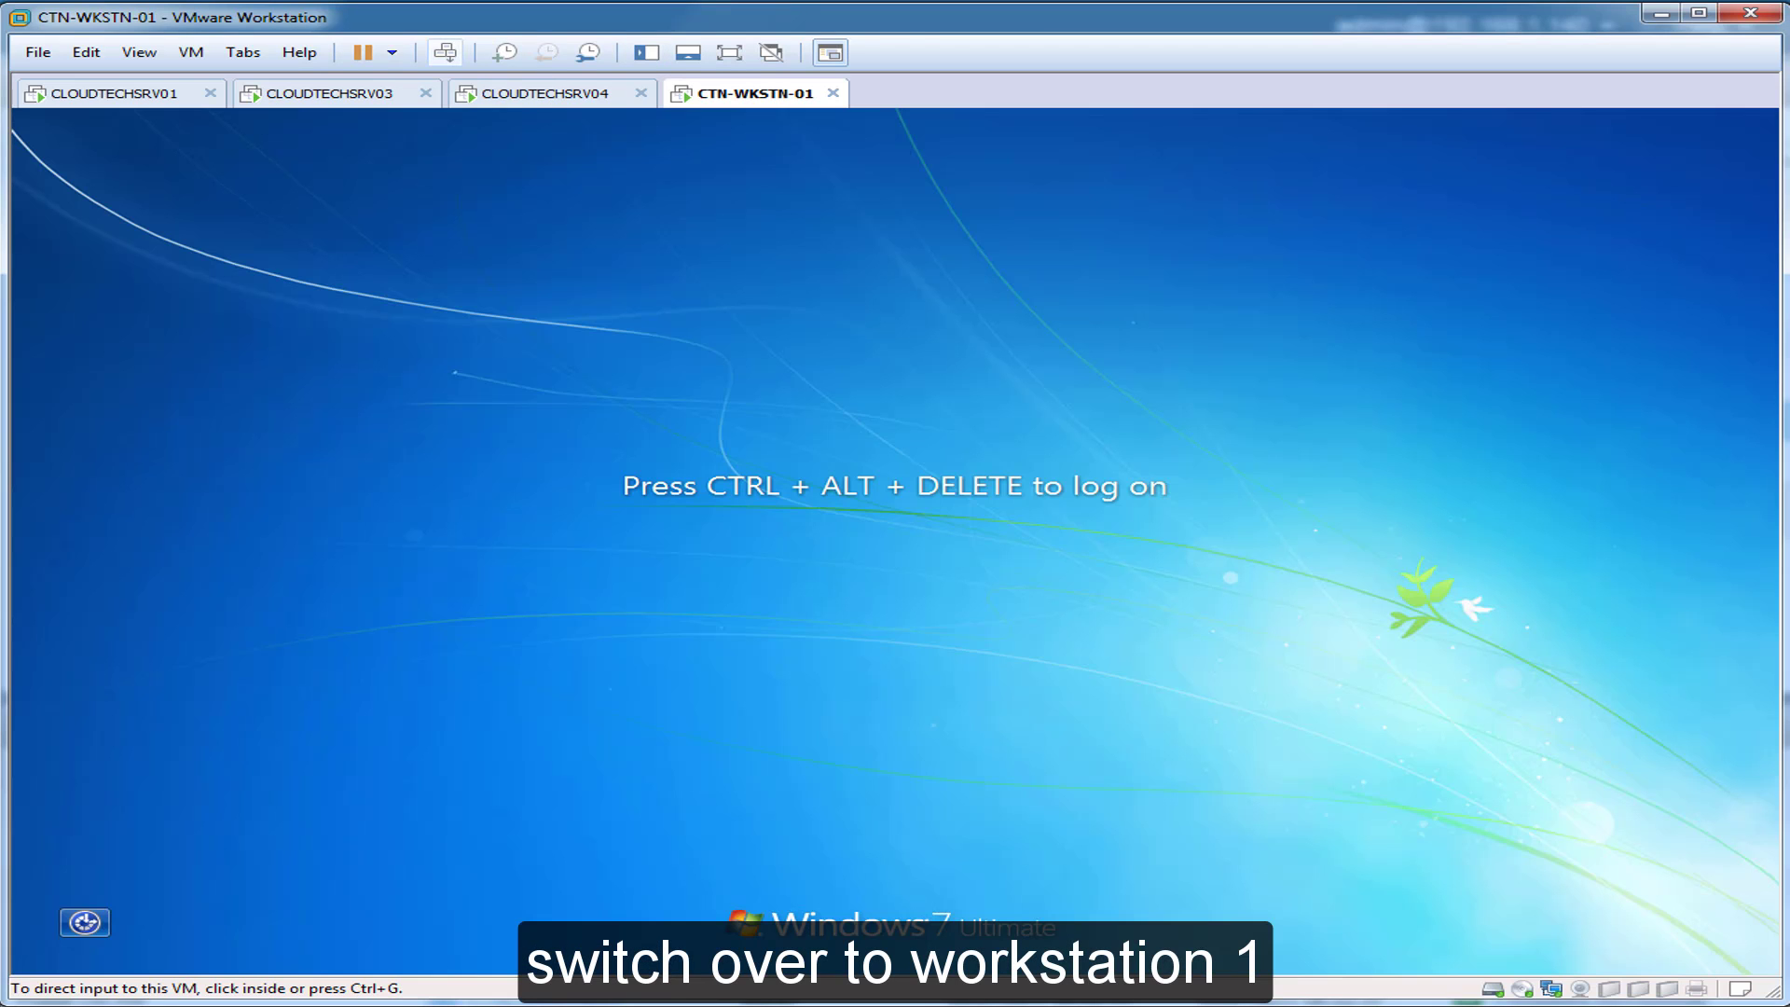
{"action": "left_click", "coordinate": [445, 52]}
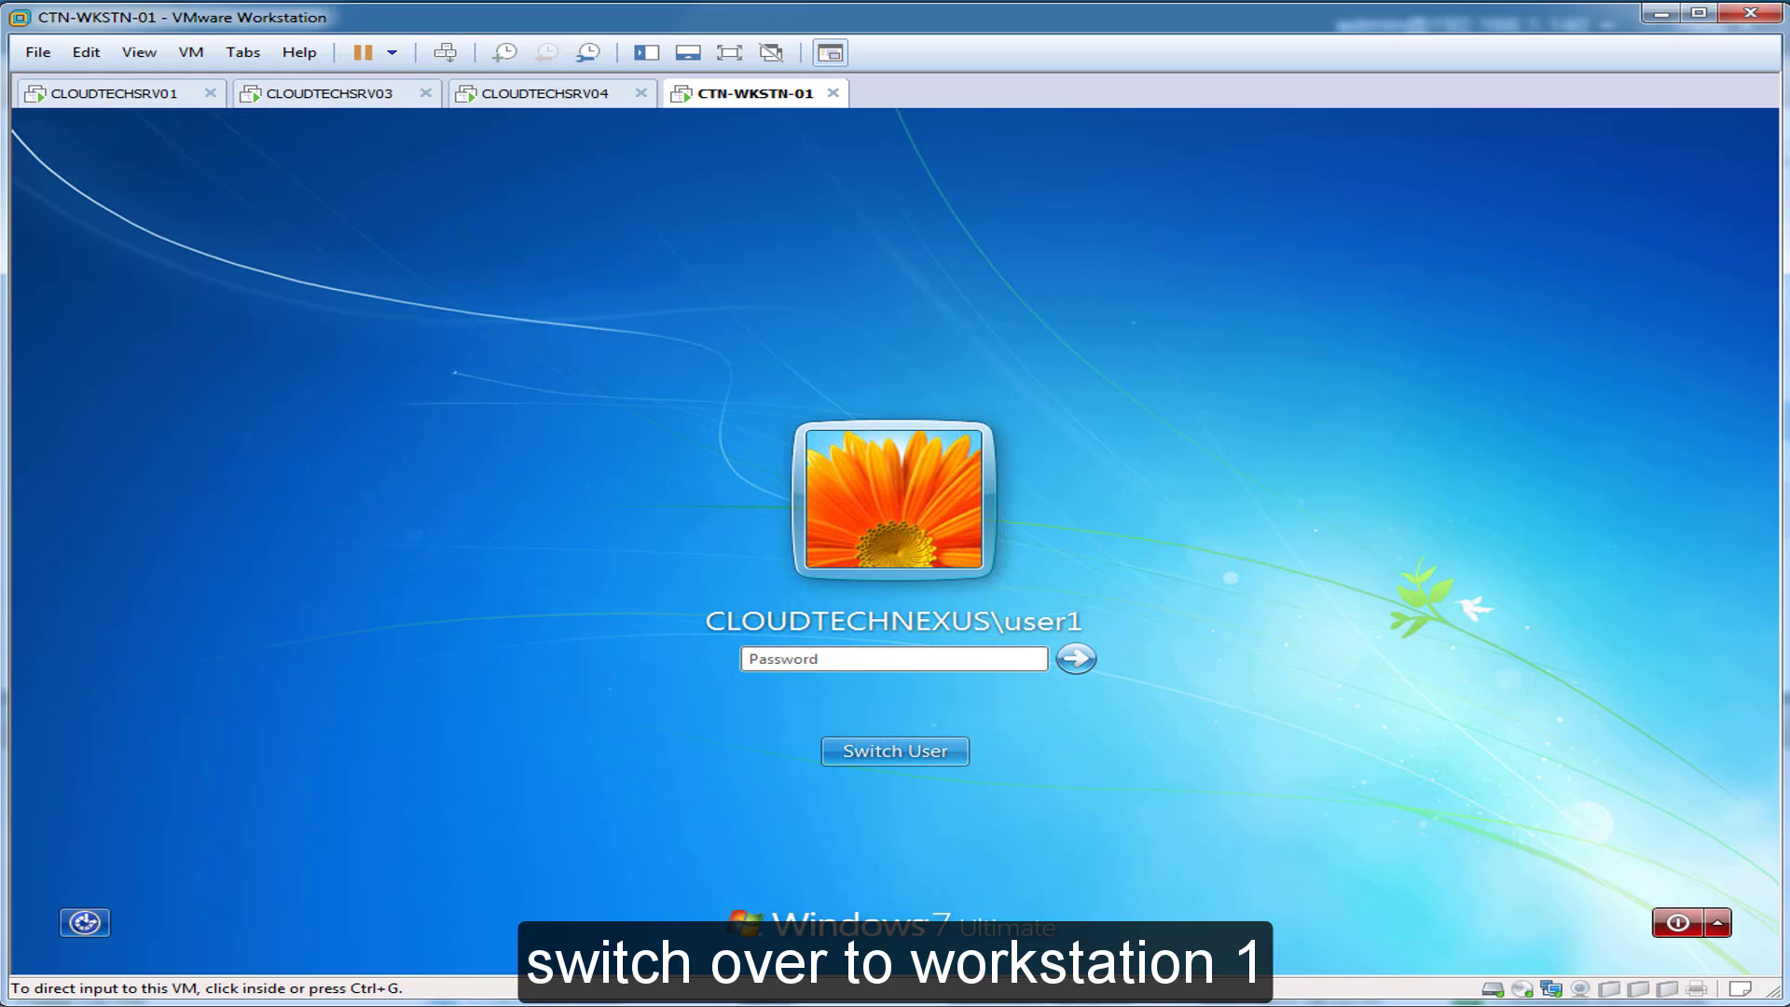
{"action": "left_click", "coordinate": [895, 659]}
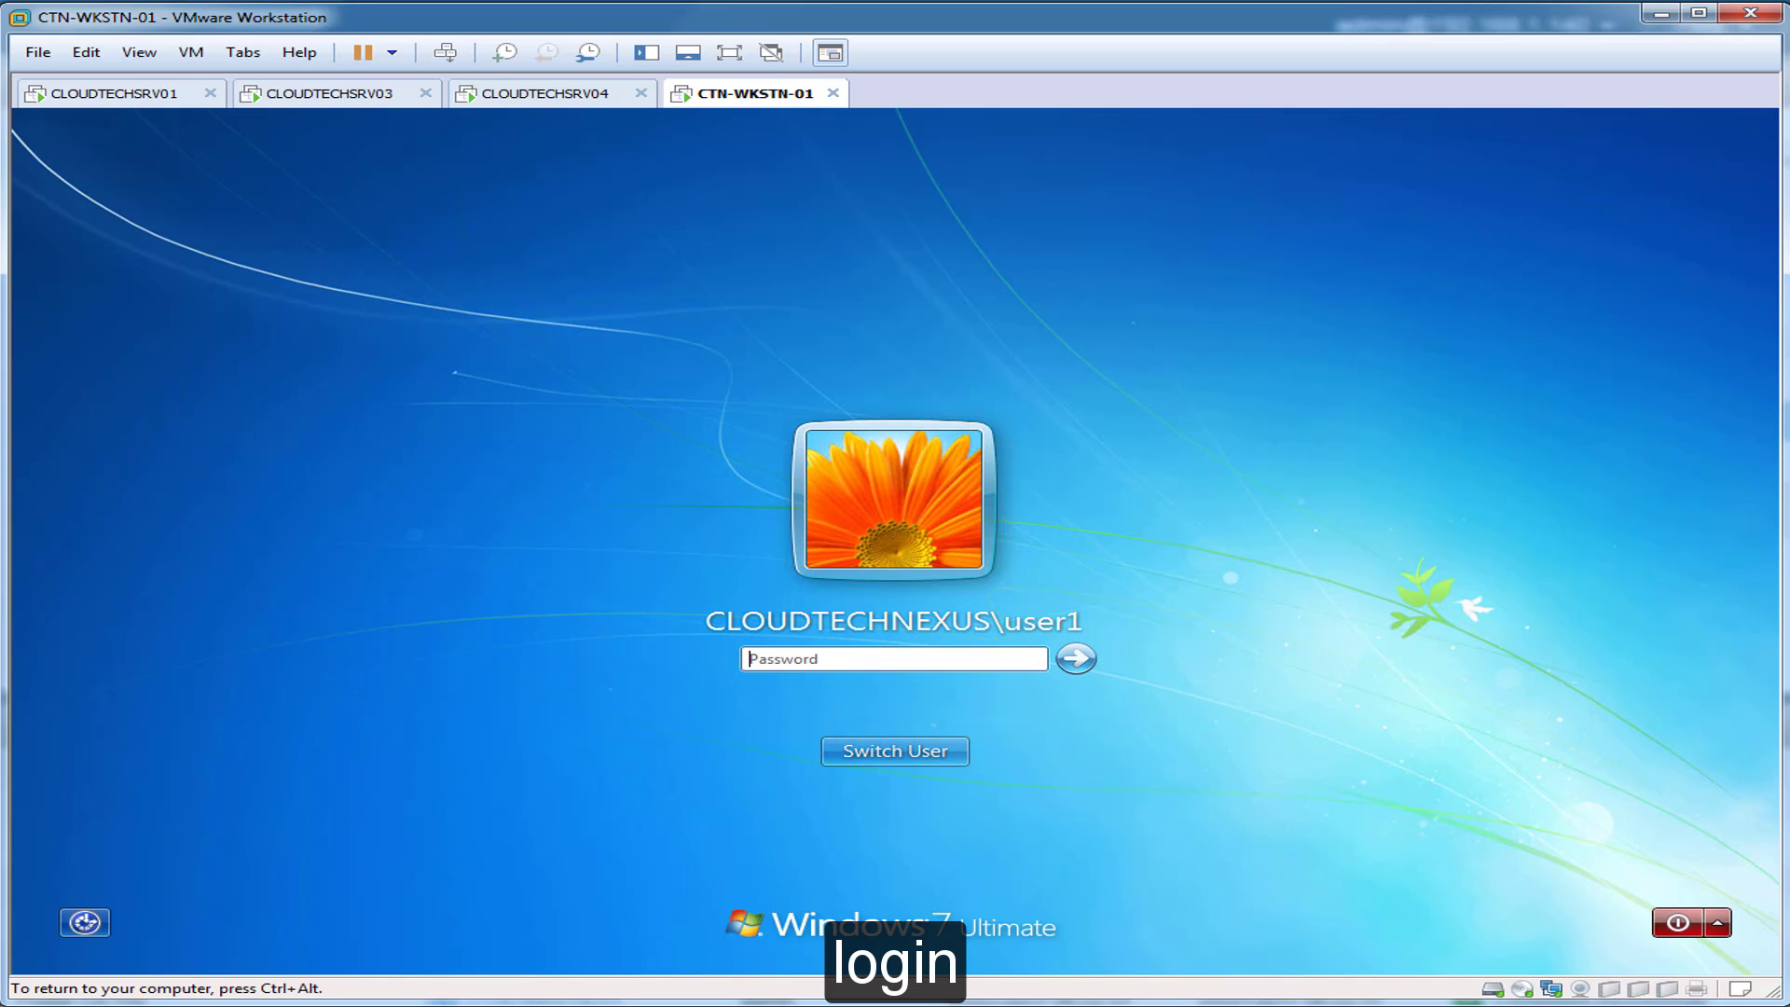
{"action": "type", "text": "P@ssw0rd"}
{"action": "key", "text": "Return"}
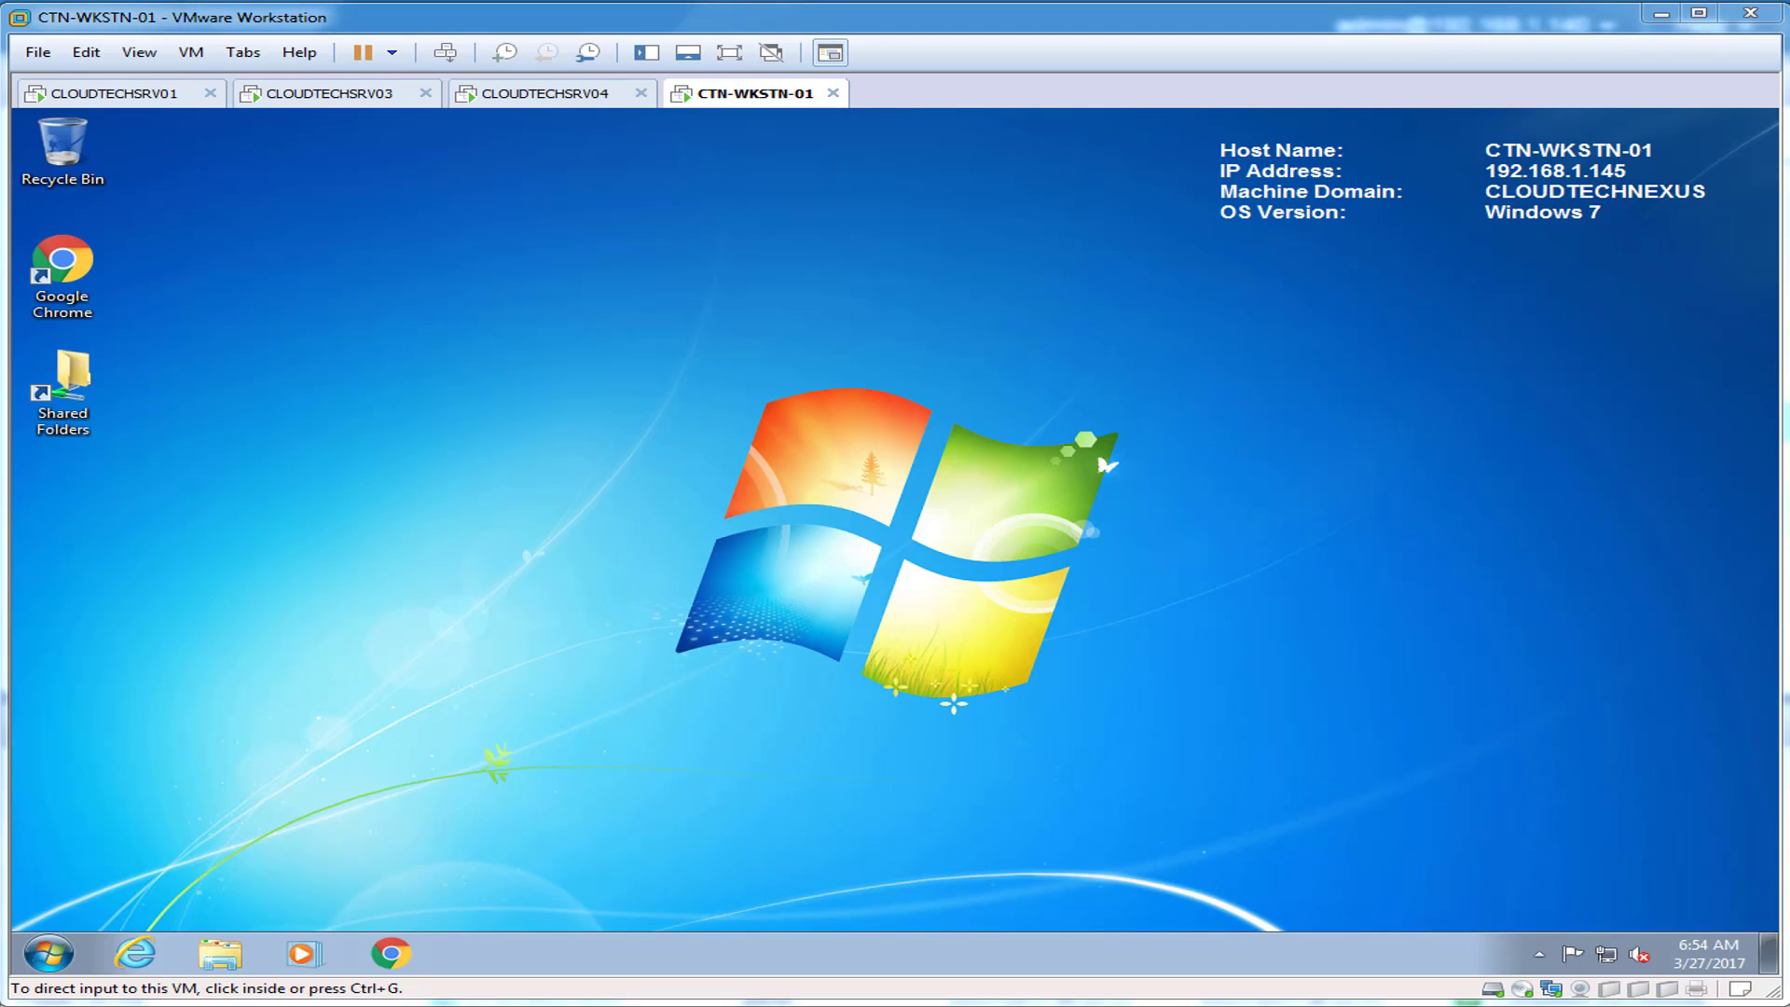
Step: Open the SharePoint 2016 Teamsite shortcut from Shared Folders > Company in Chrome
{"action": "left_click", "coordinate": [895, 519]}
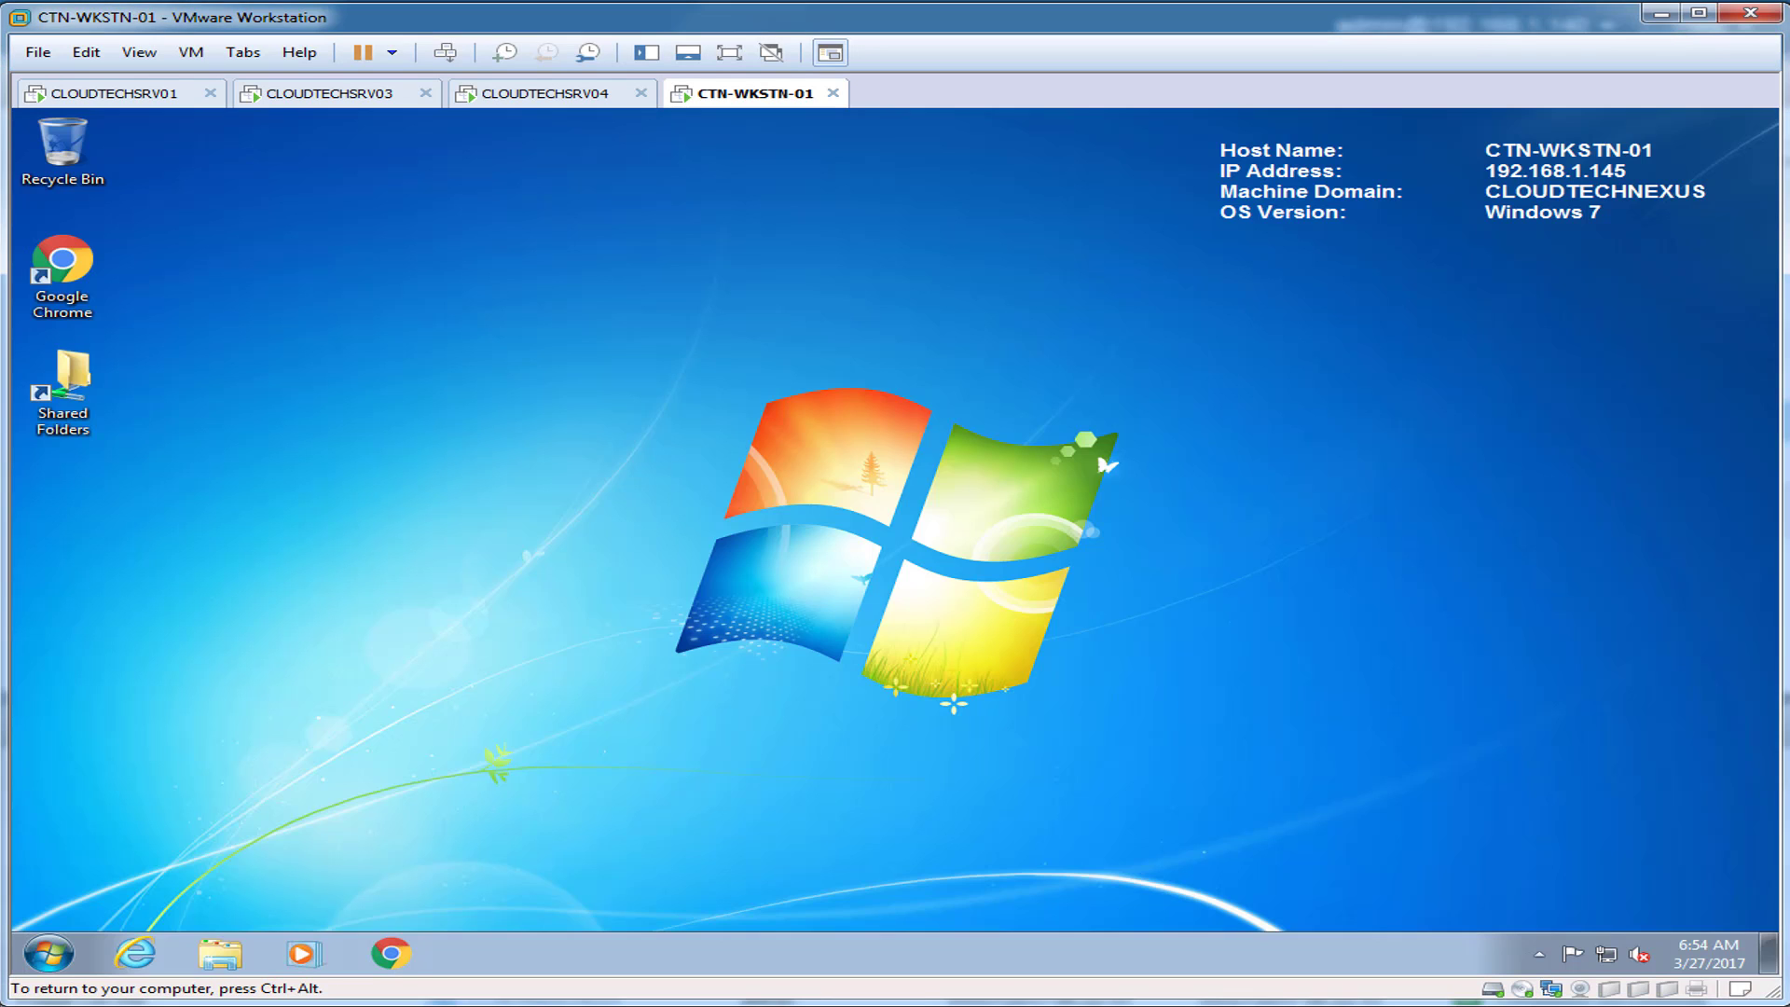
{"action": "left_click", "coordinate": [63, 392]}
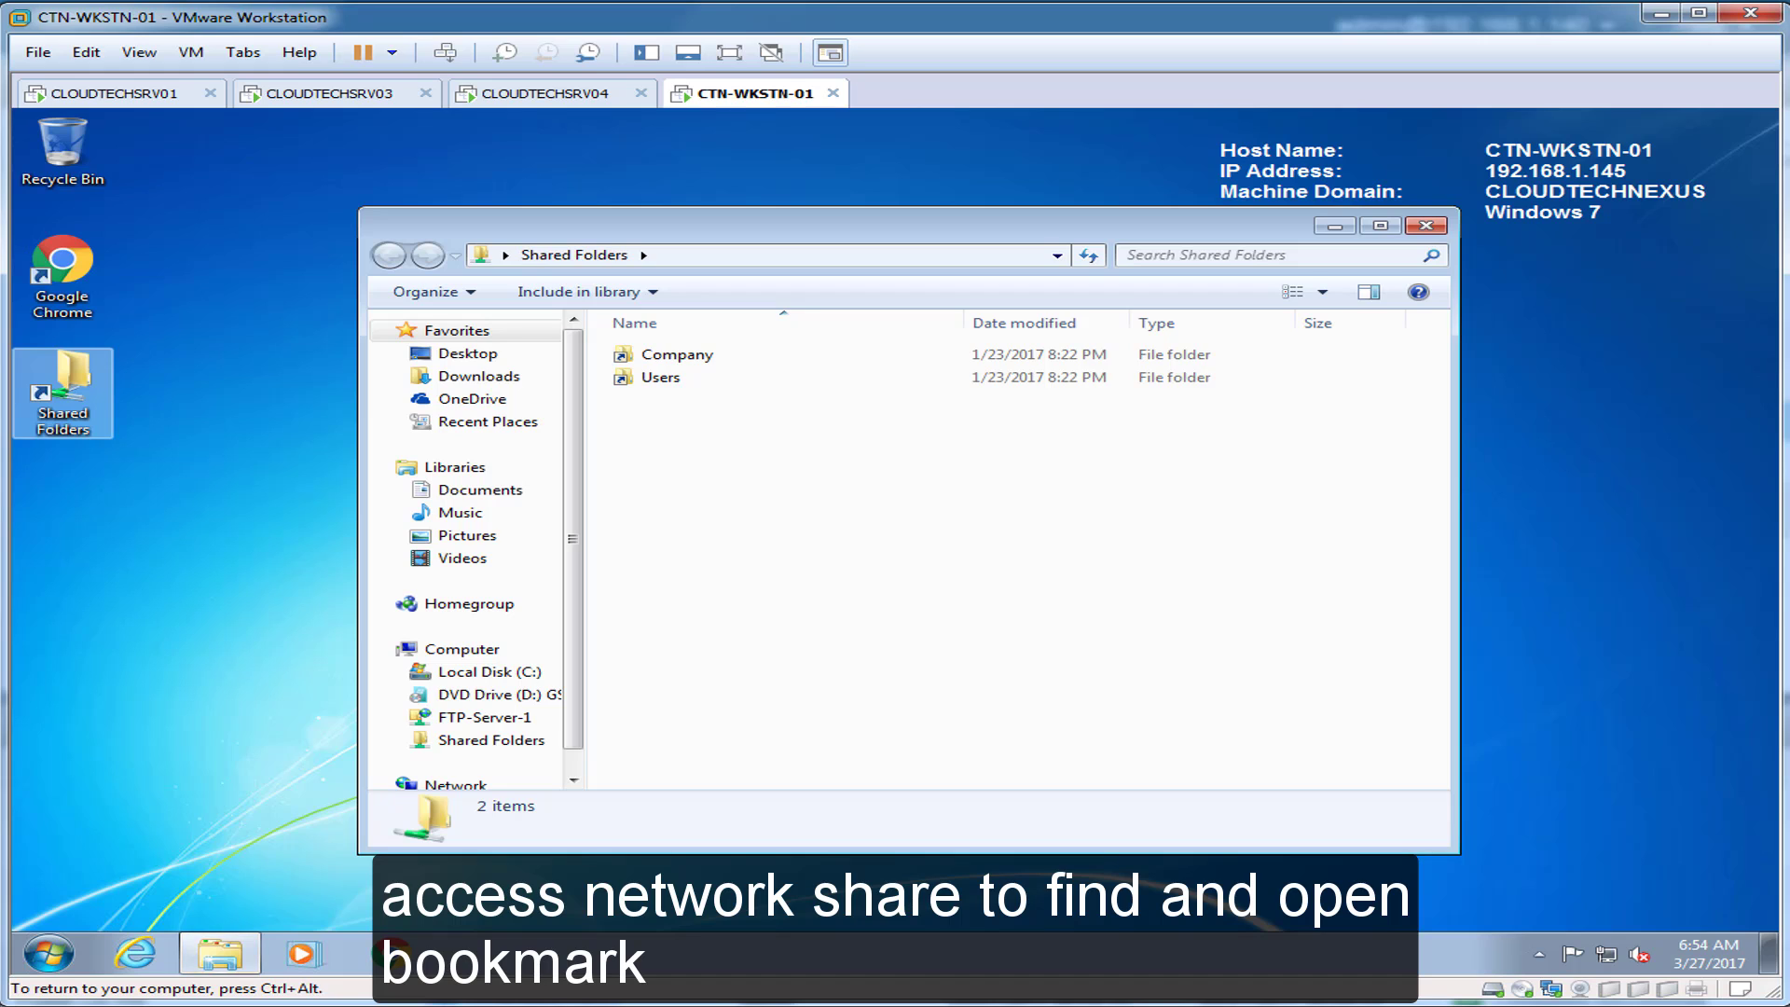
{"action": "double_click", "coordinate": [679, 355]}
{"action": "double_click", "coordinate": [690, 355]}
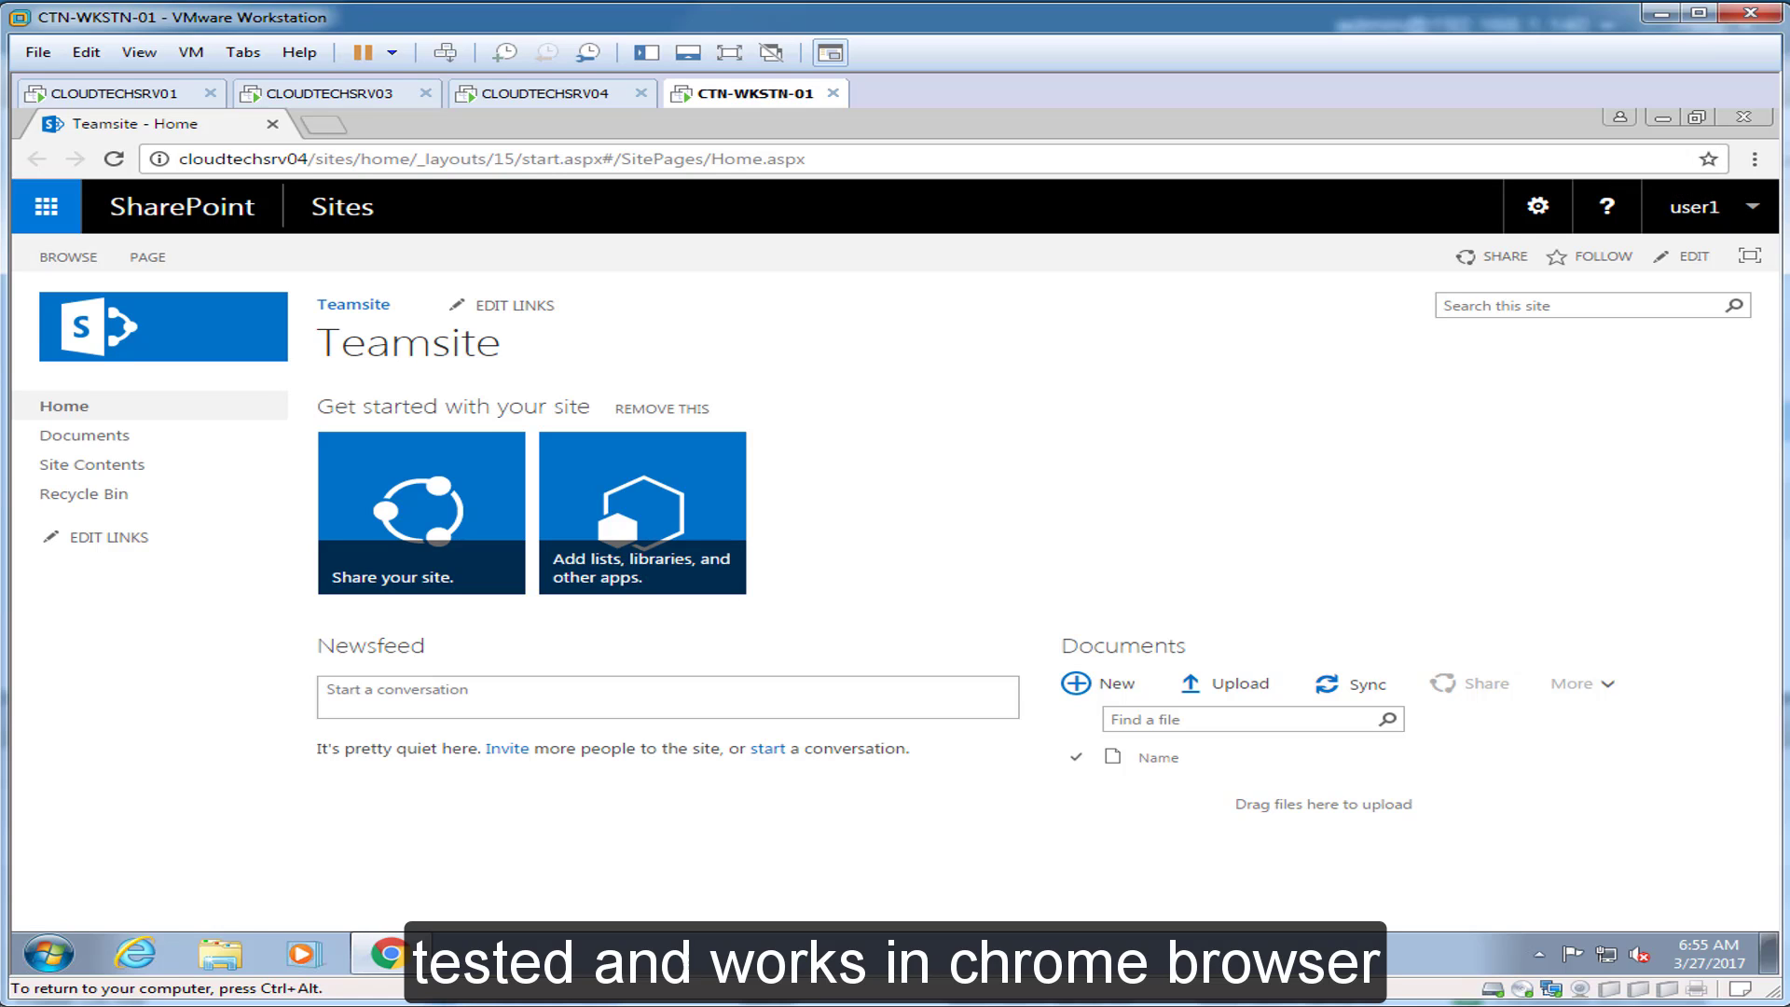
Step: Bookmark the page as 'SharePoint 2016 Teamsite' on the bookmarks bar and copy its URL
{"action": "left_click", "coordinate": [1708, 158]}
{"action": "right_click", "coordinate": [1526, 236]}
{"action": "left_click", "coordinate": [1585, 342]}
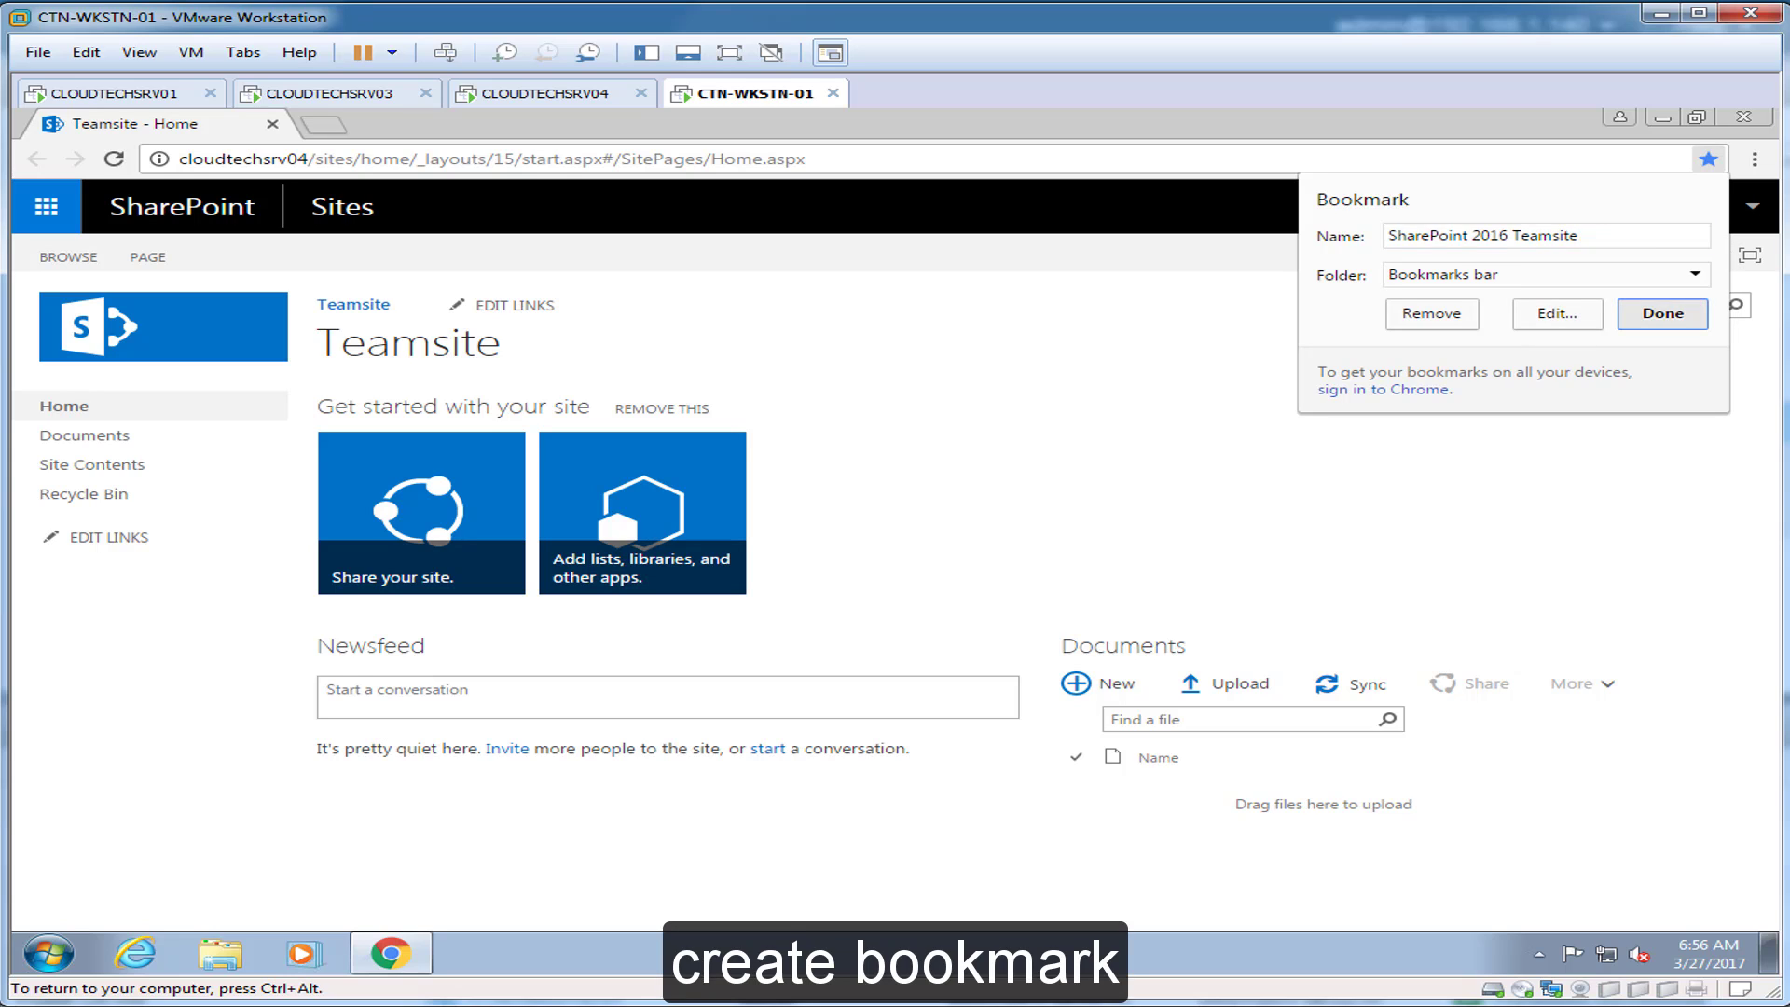
{"action": "key", "text": "Return"}
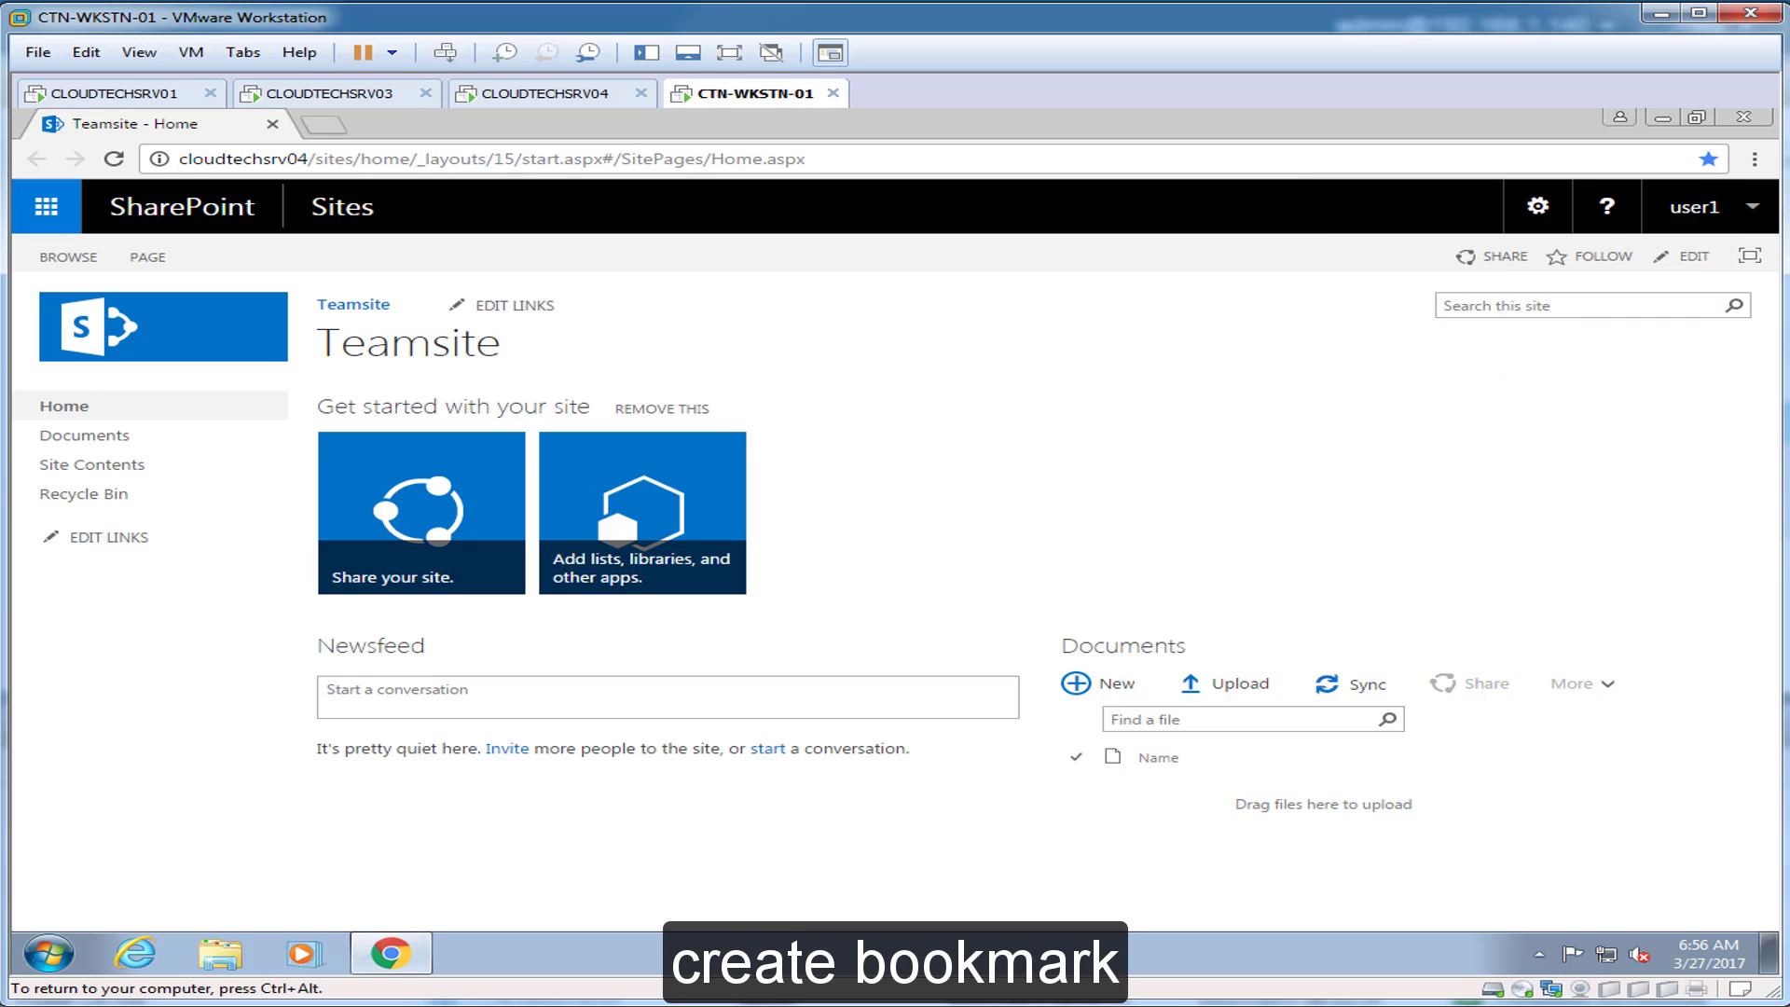
{"action": "right_click", "coordinate": [714, 161]}
{"action": "left_click", "coordinate": [769, 239]}
Step: Check the account, site settings and app launcher menus, then minimize Chrome
{"action": "left_click", "coordinate": [1706, 207]}
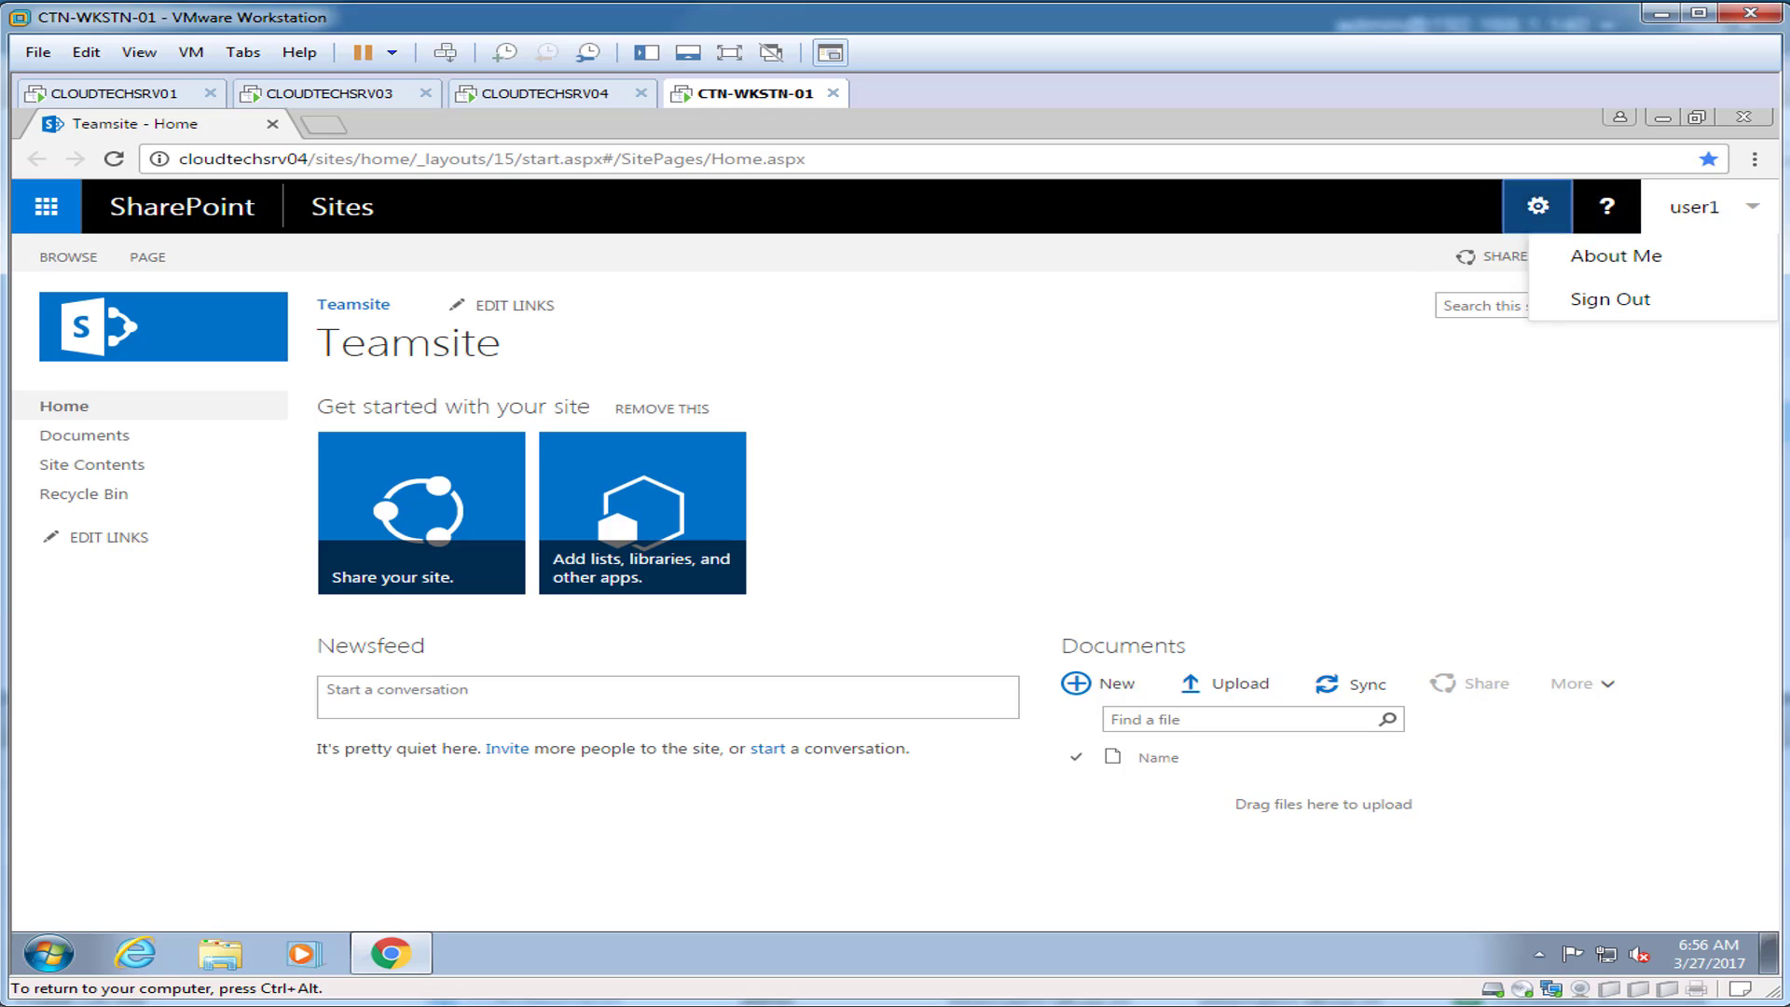
{"action": "left_click", "coordinate": [1537, 206]}
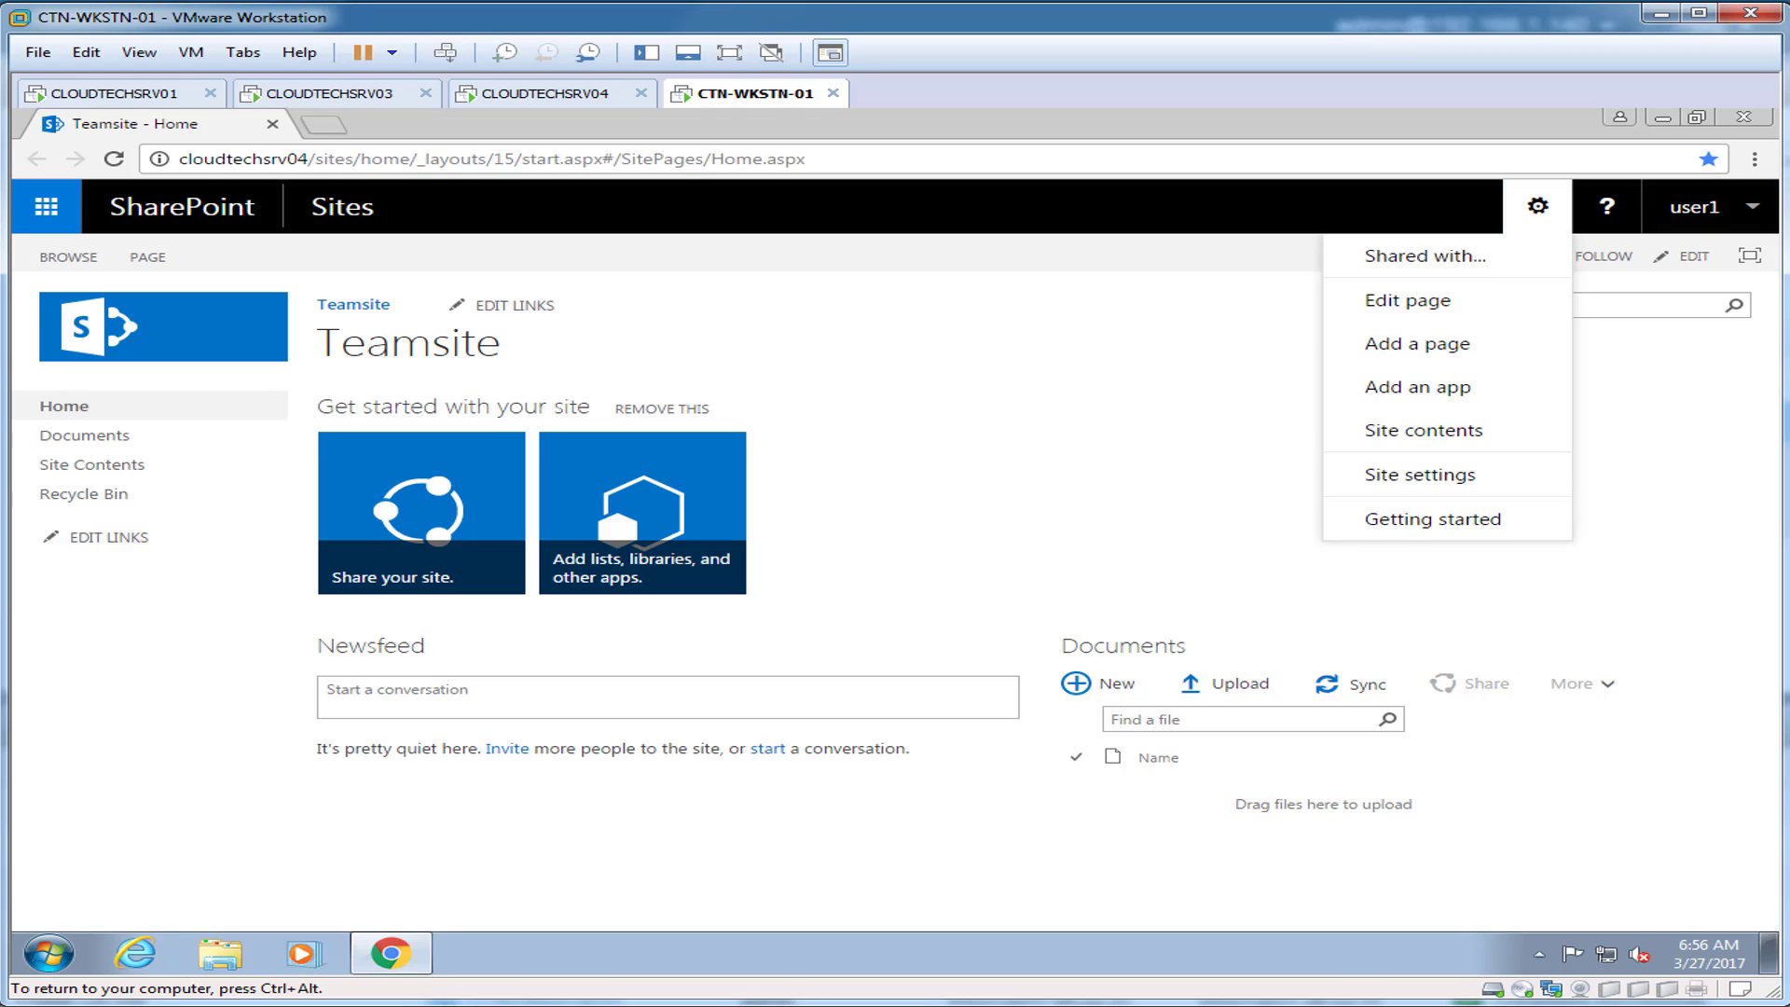
{"action": "left_click", "coordinate": [1537, 207]}
{"action": "left_click", "coordinate": [45, 207]}
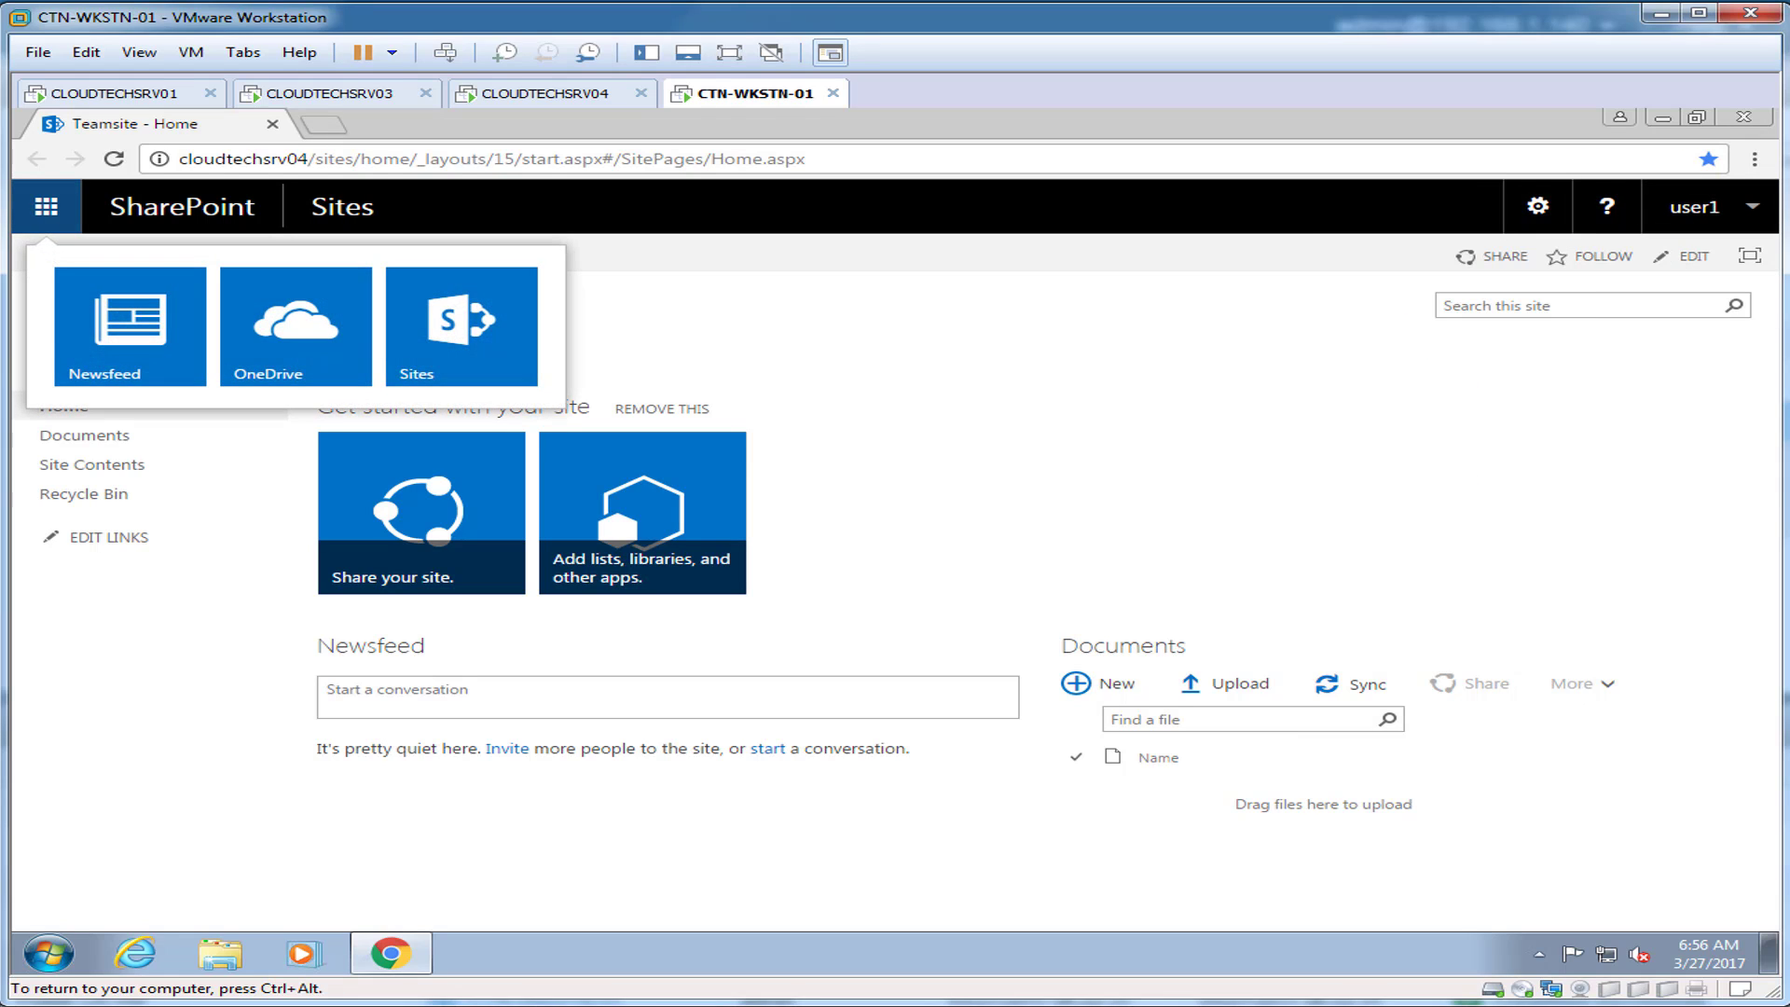
{"action": "left_click", "coordinate": [46, 207]}
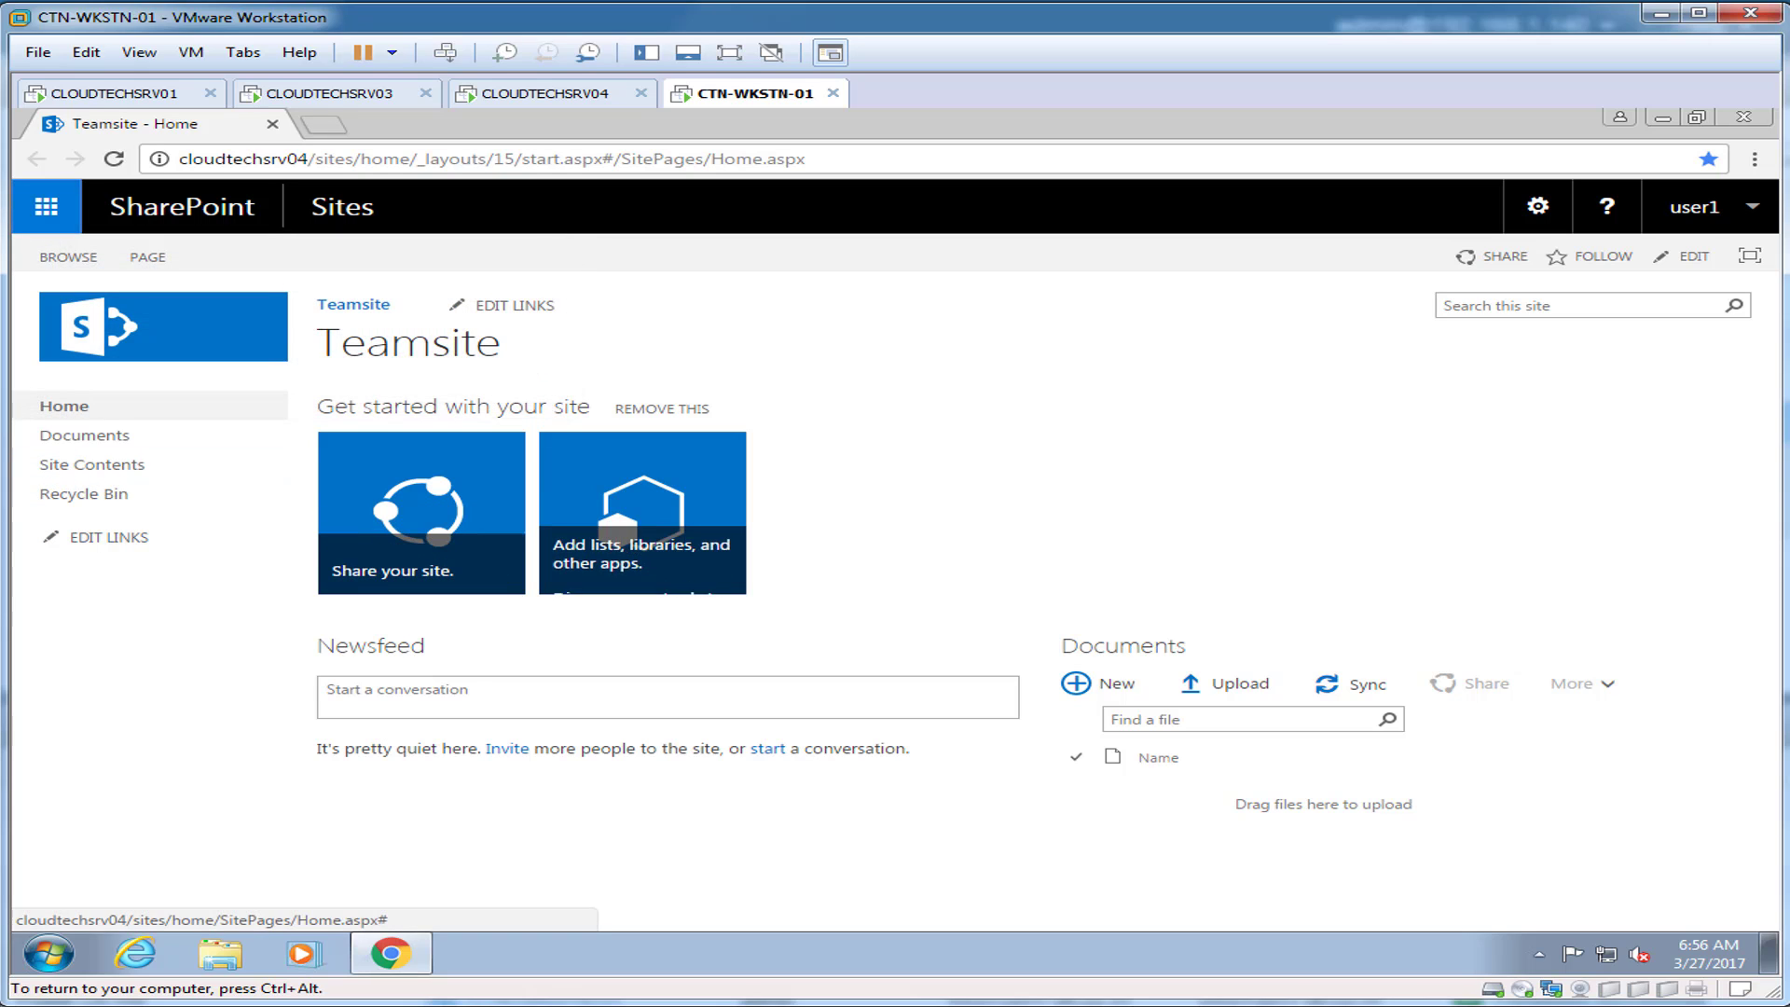
{"action": "left_click", "coordinate": [1664, 117]}
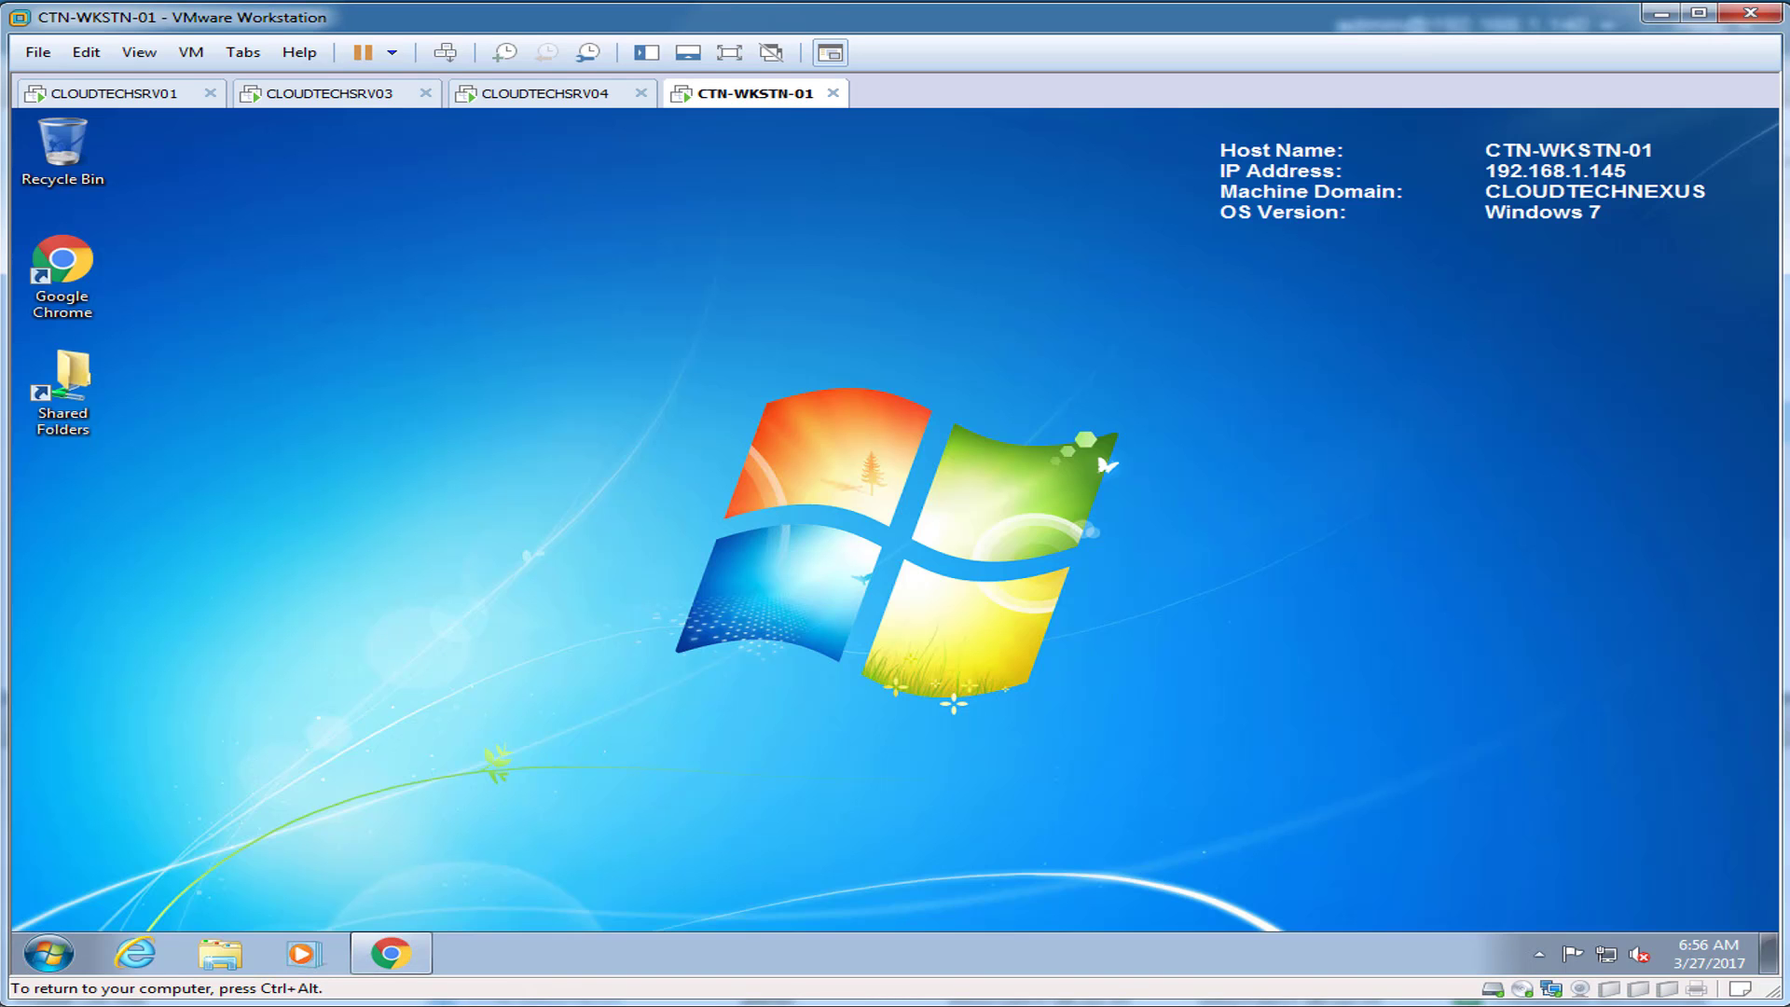
Step: Load the copied Teamsite address in Internet Explorer
{"action": "left_click", "coordinate": [136, 953]}
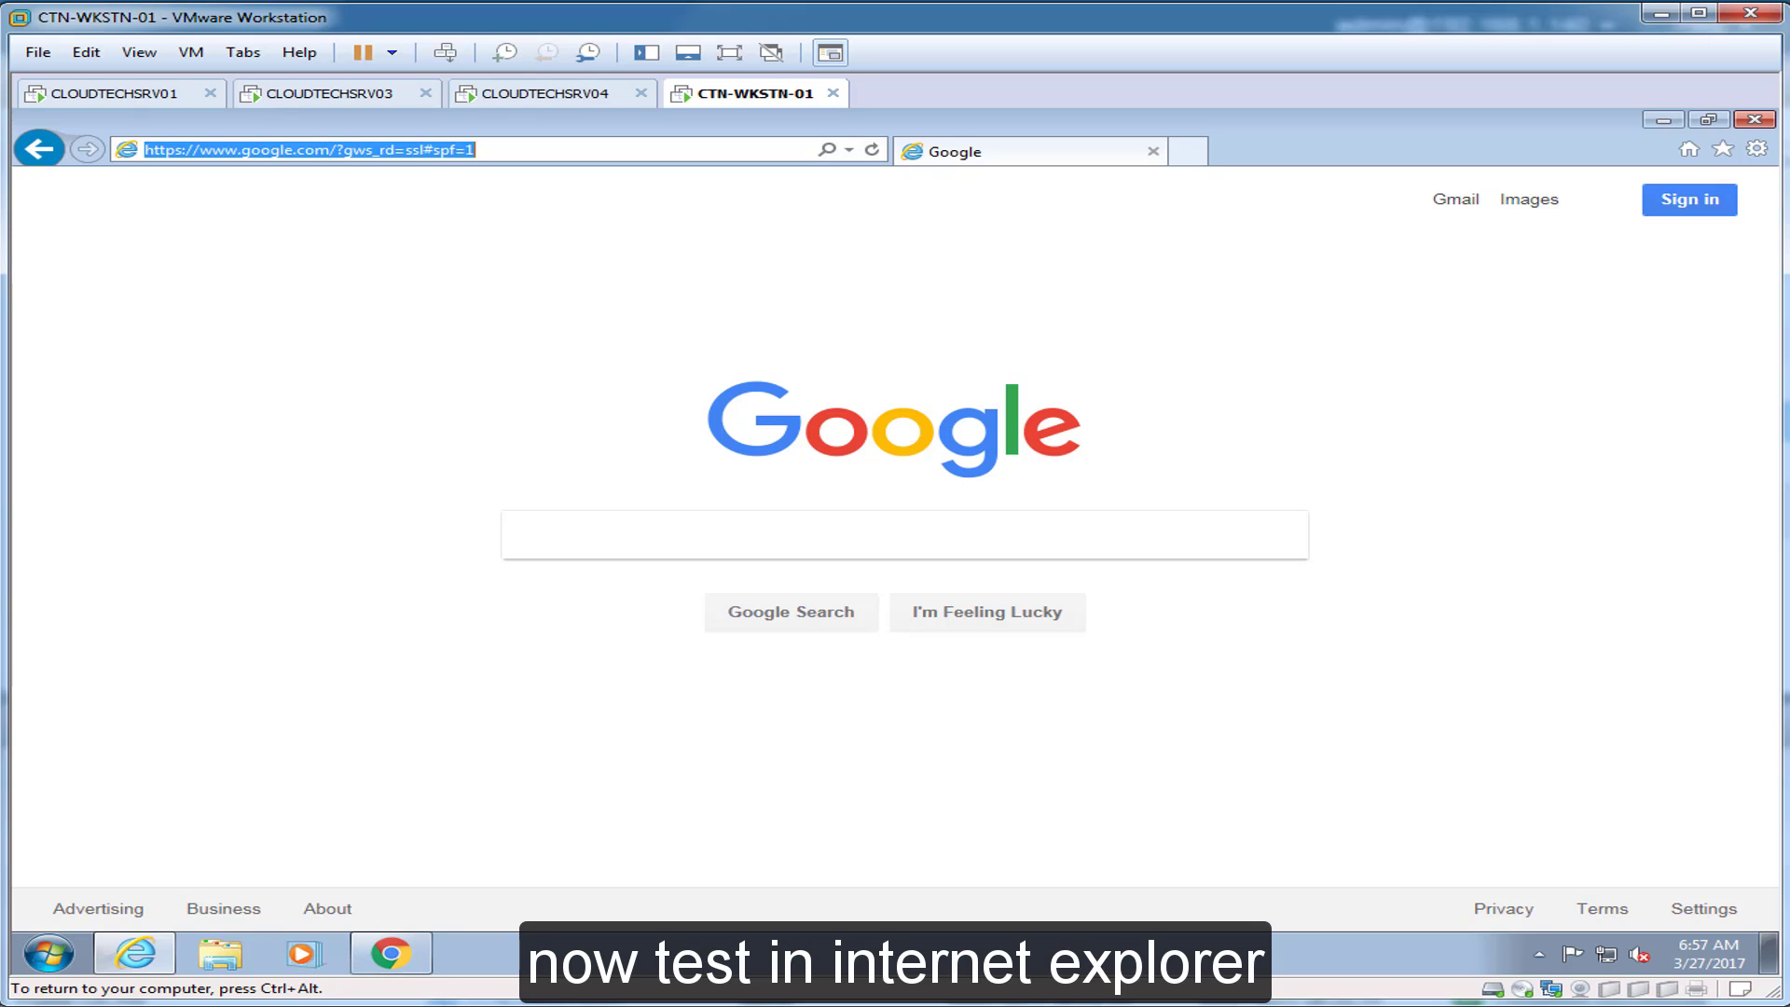
{"action": "key", "text": "ctrl+v"}
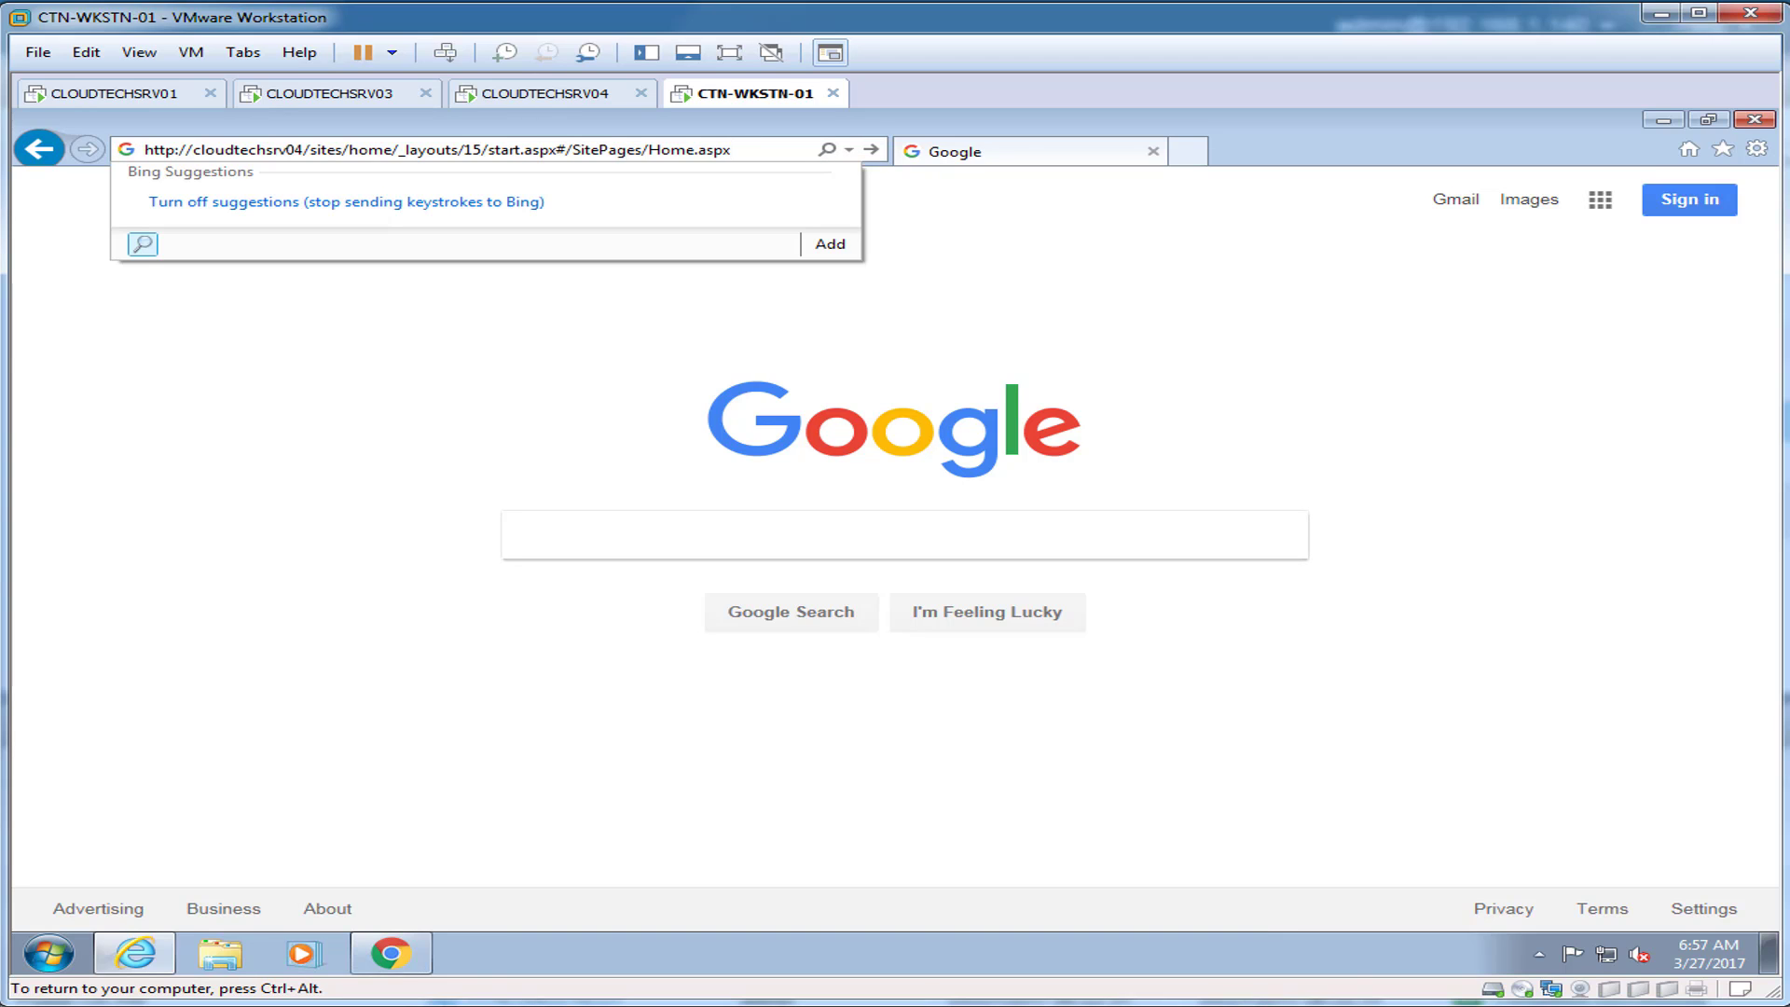
{"action": "key", "text": "Return"}
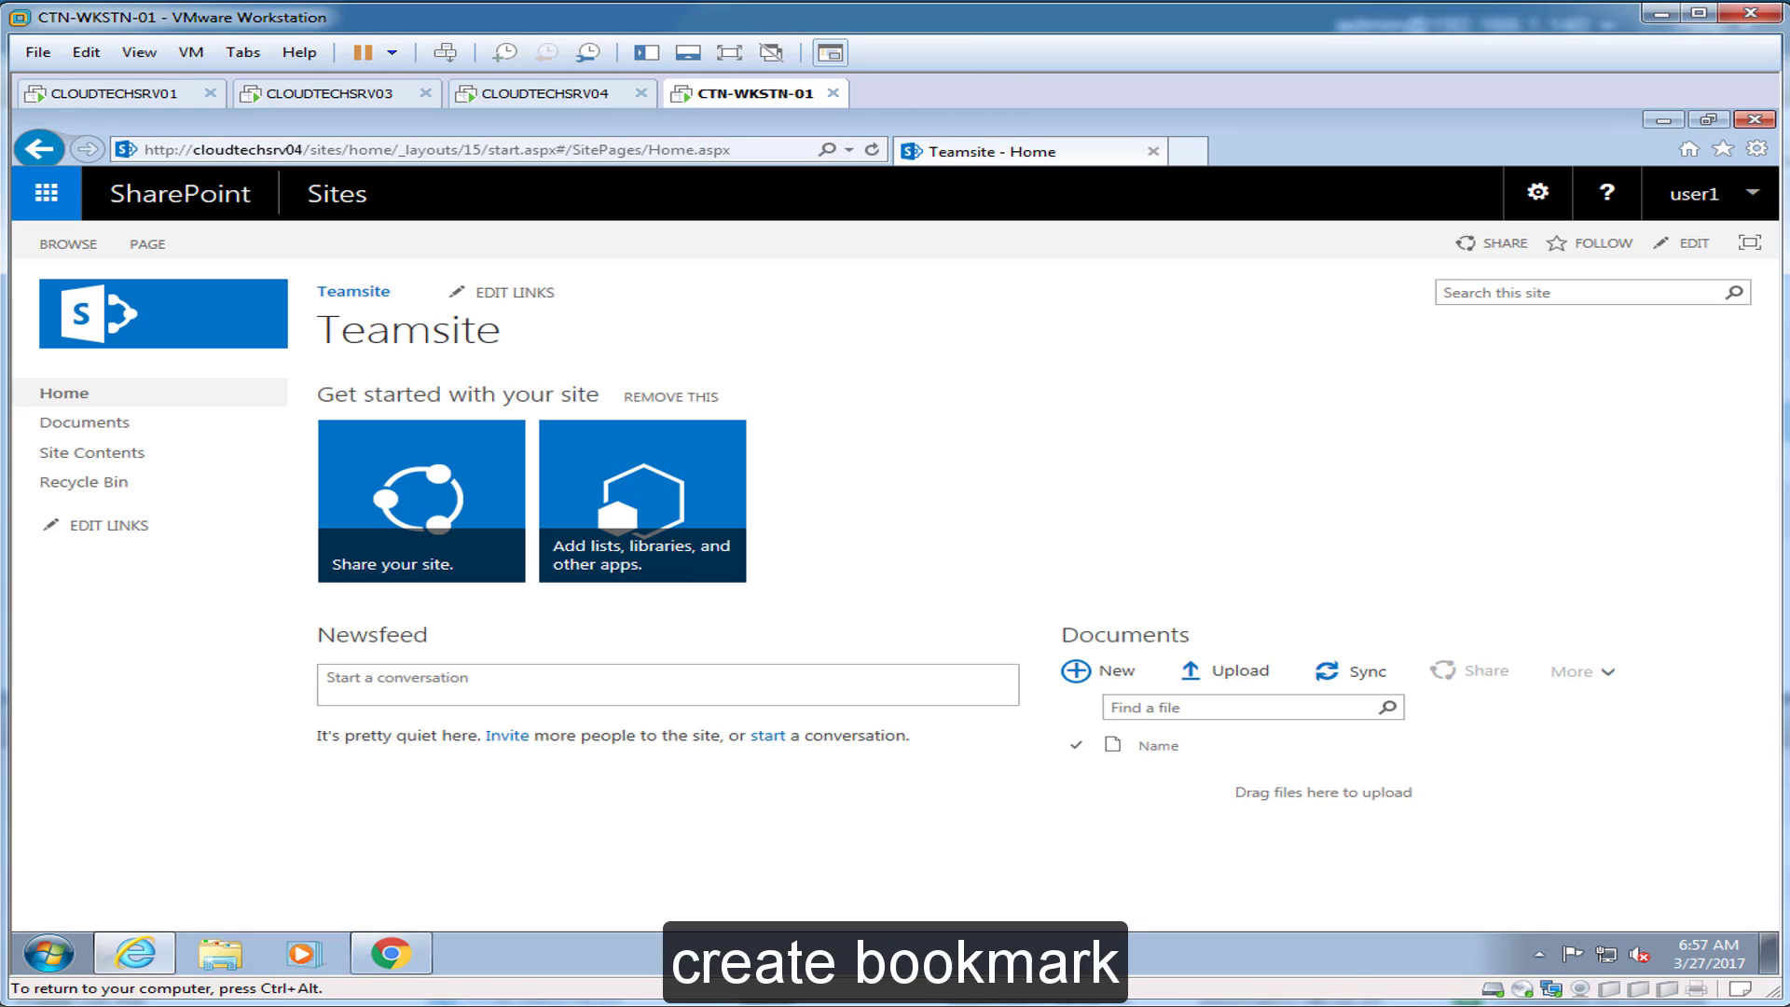
Step: Add the Teamsite to IE favorites as 'SharePoint 2016 Teamsite'
{"action": "left_click", "coordinate": [1723, 149]}
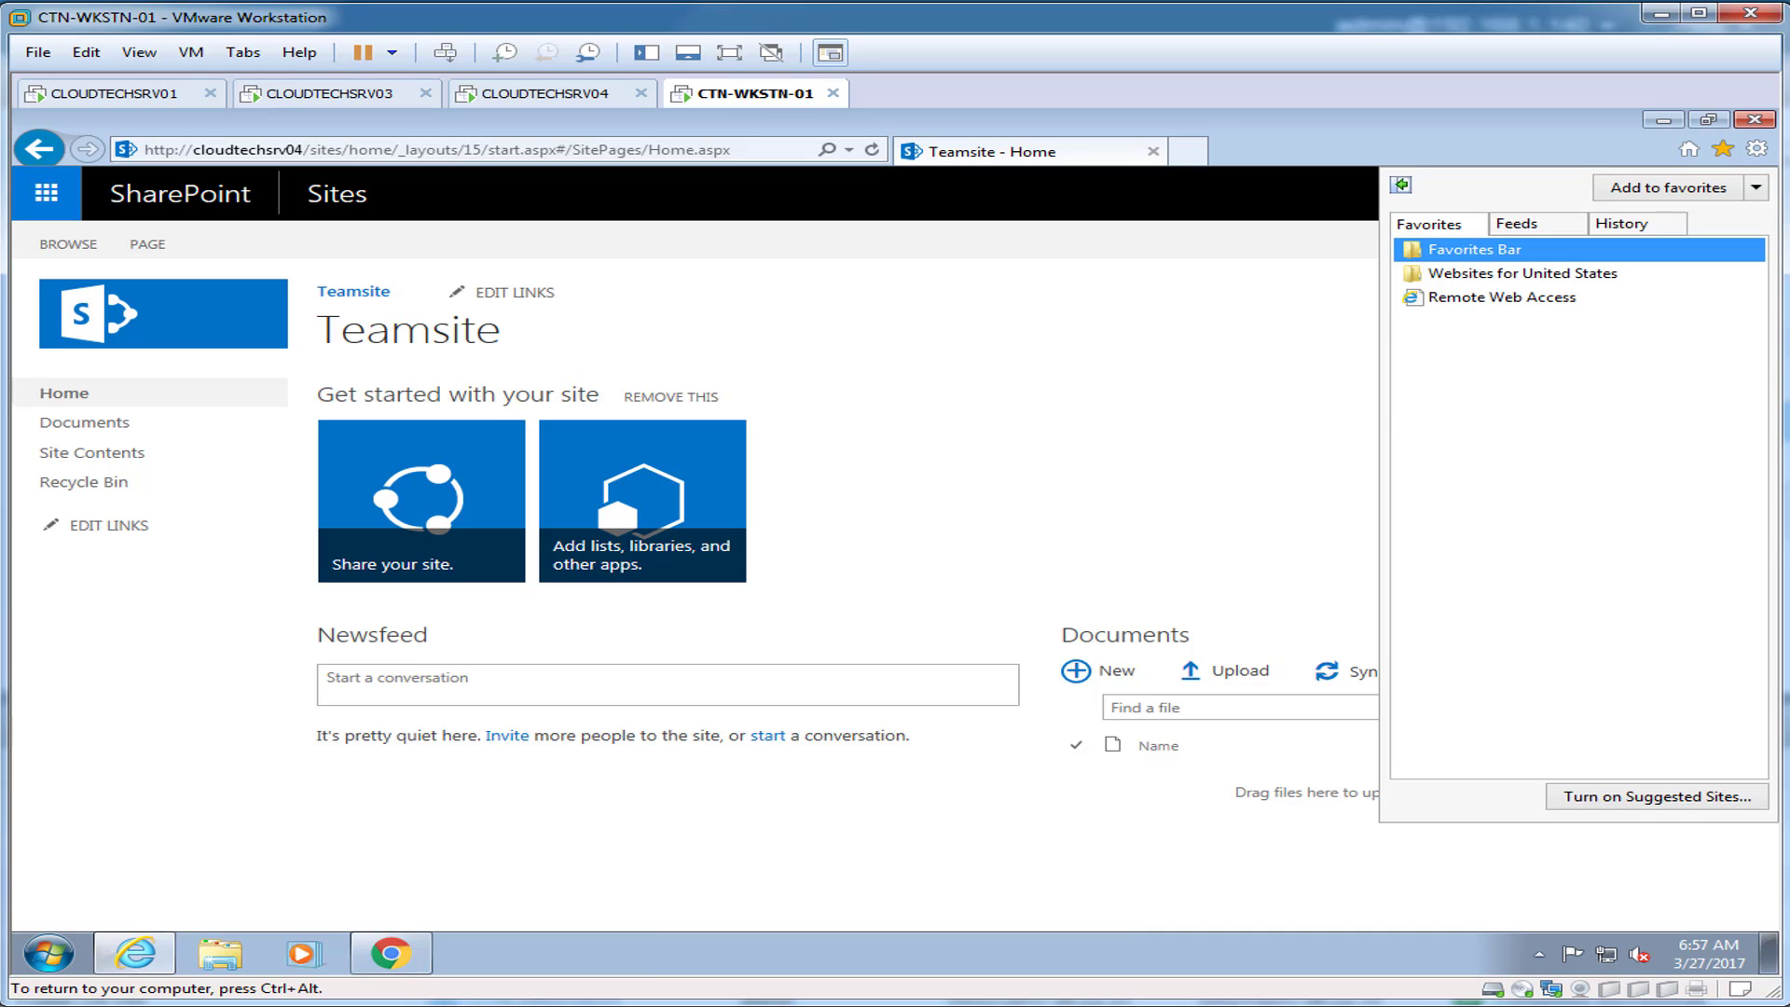
{"action": "left_click", "coordinate": [1669, 188]}
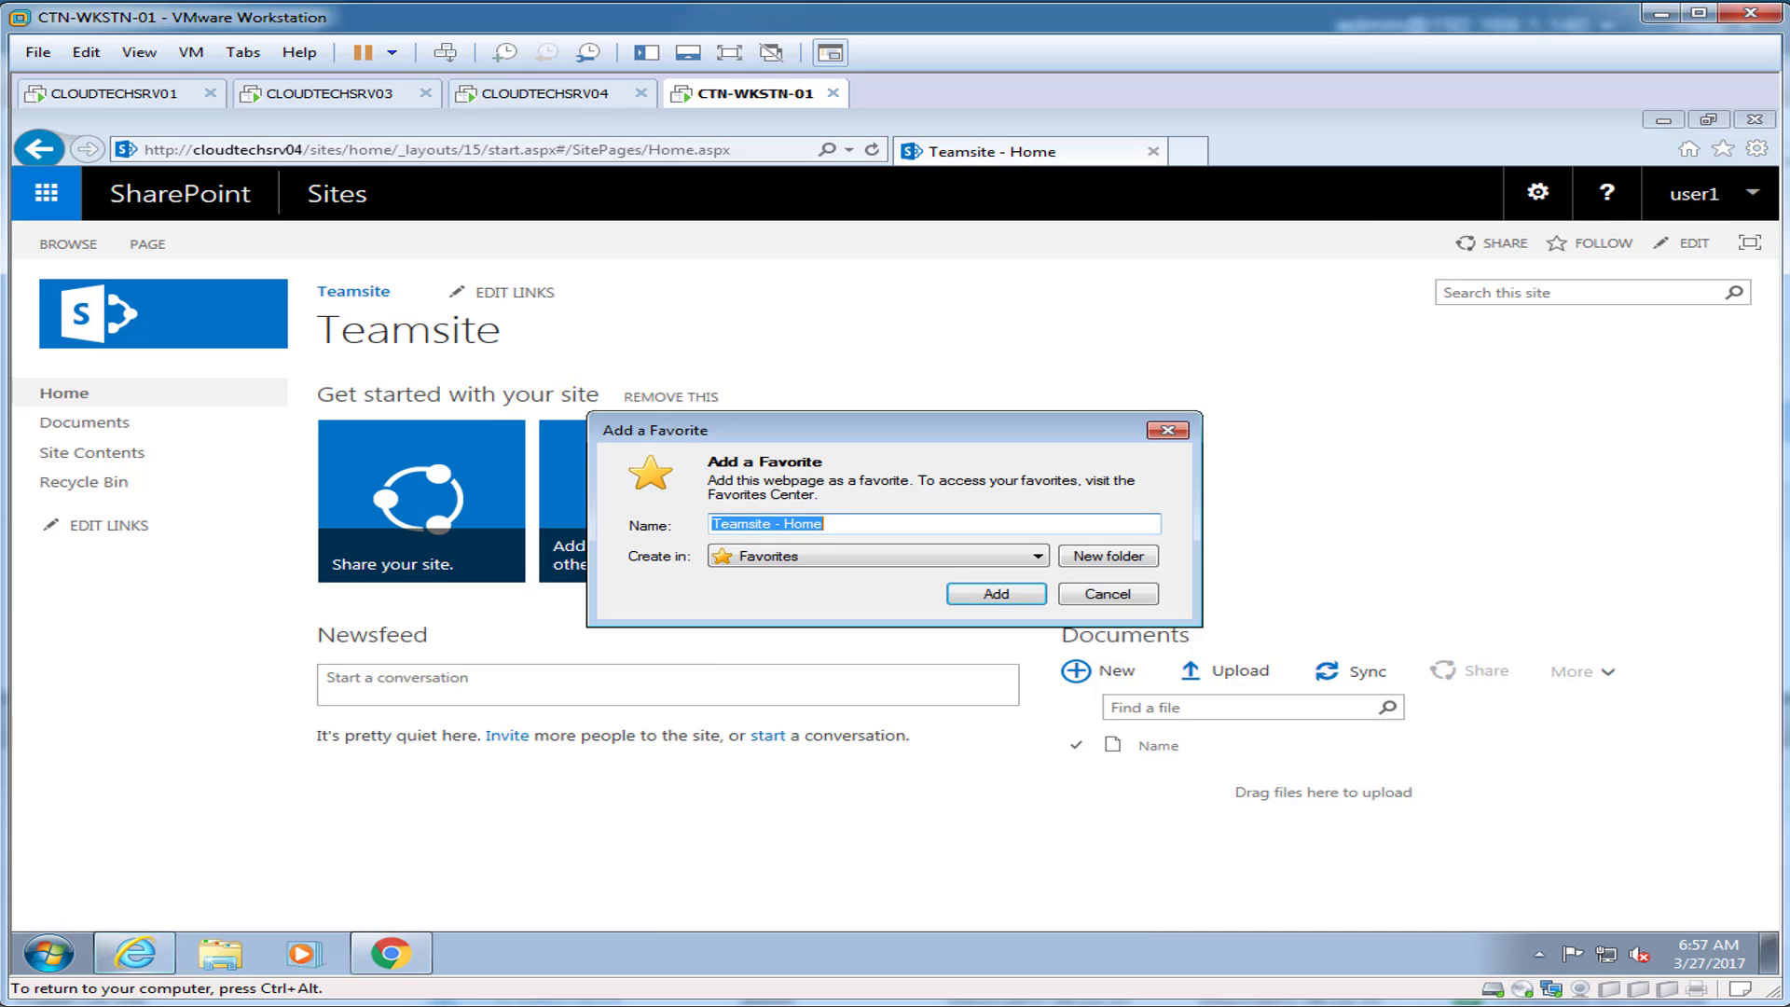
{"action": "type", "text": "SharePoint 2016 Teamsite"}
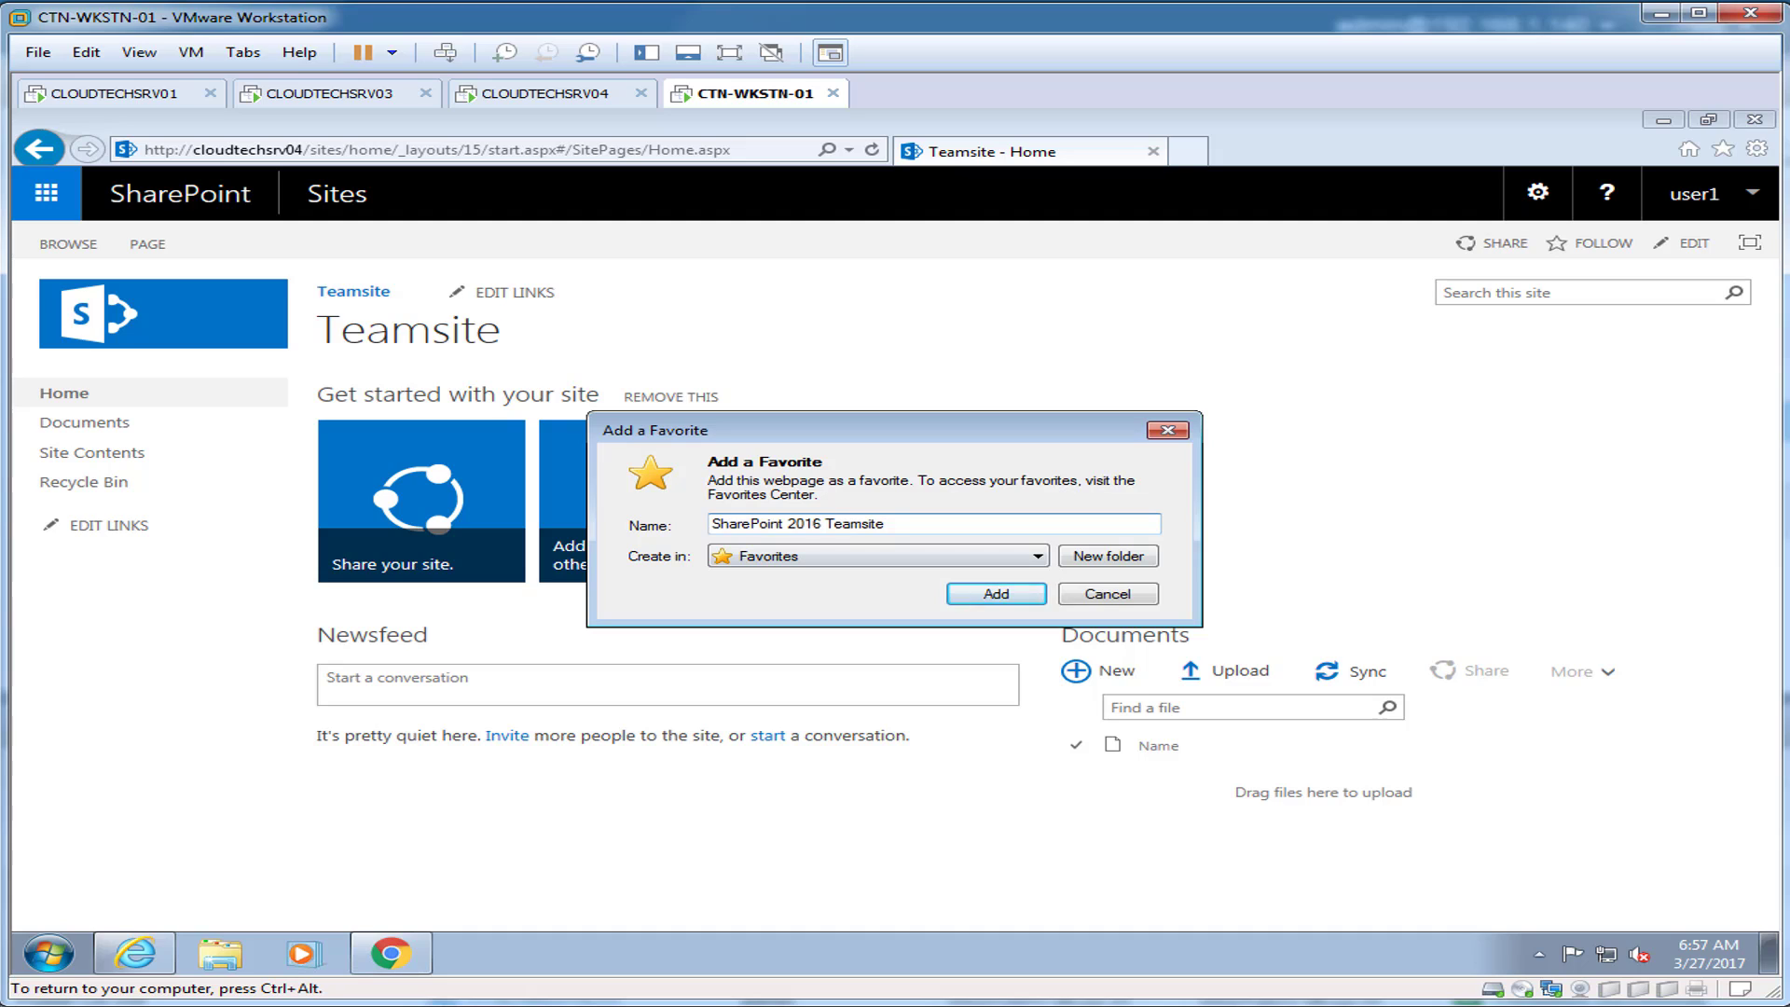
{"action": "left_click", "coordinate": [1021, 595]}
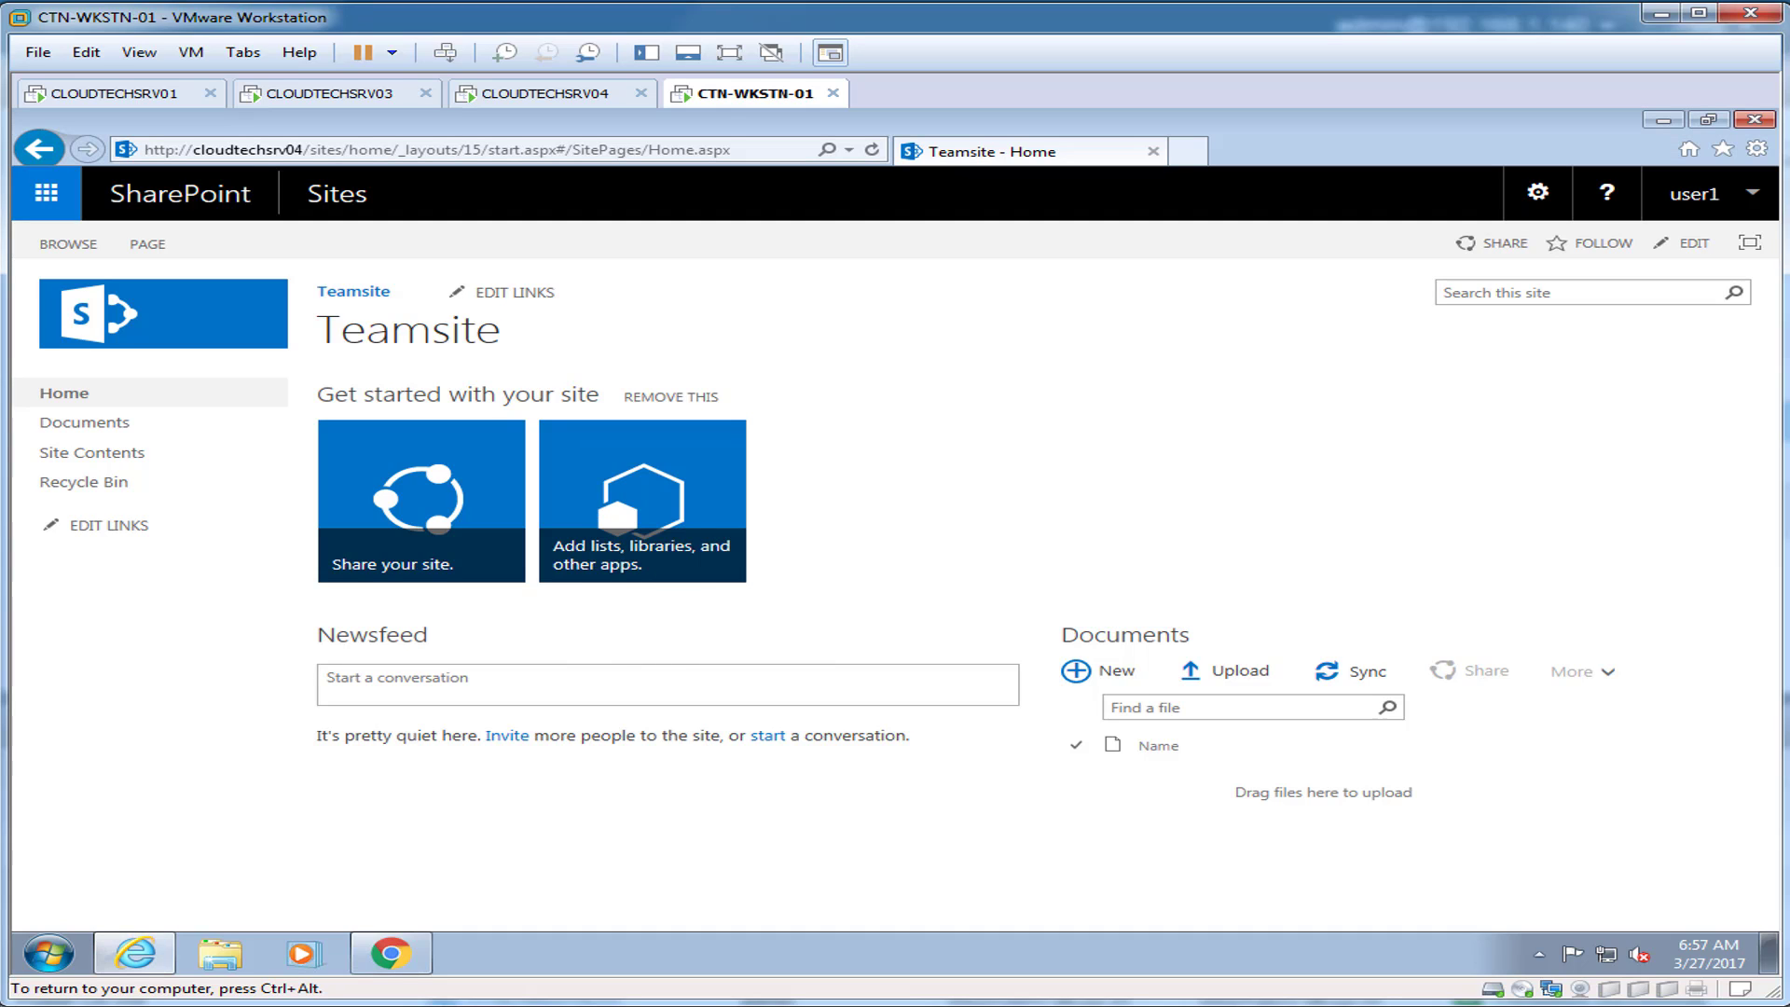
Step: Check the account, site settings and app launcher menus, then close Internet Explorer and Chrome
{"action": "left_click", "coordinate": [1694, 193]}
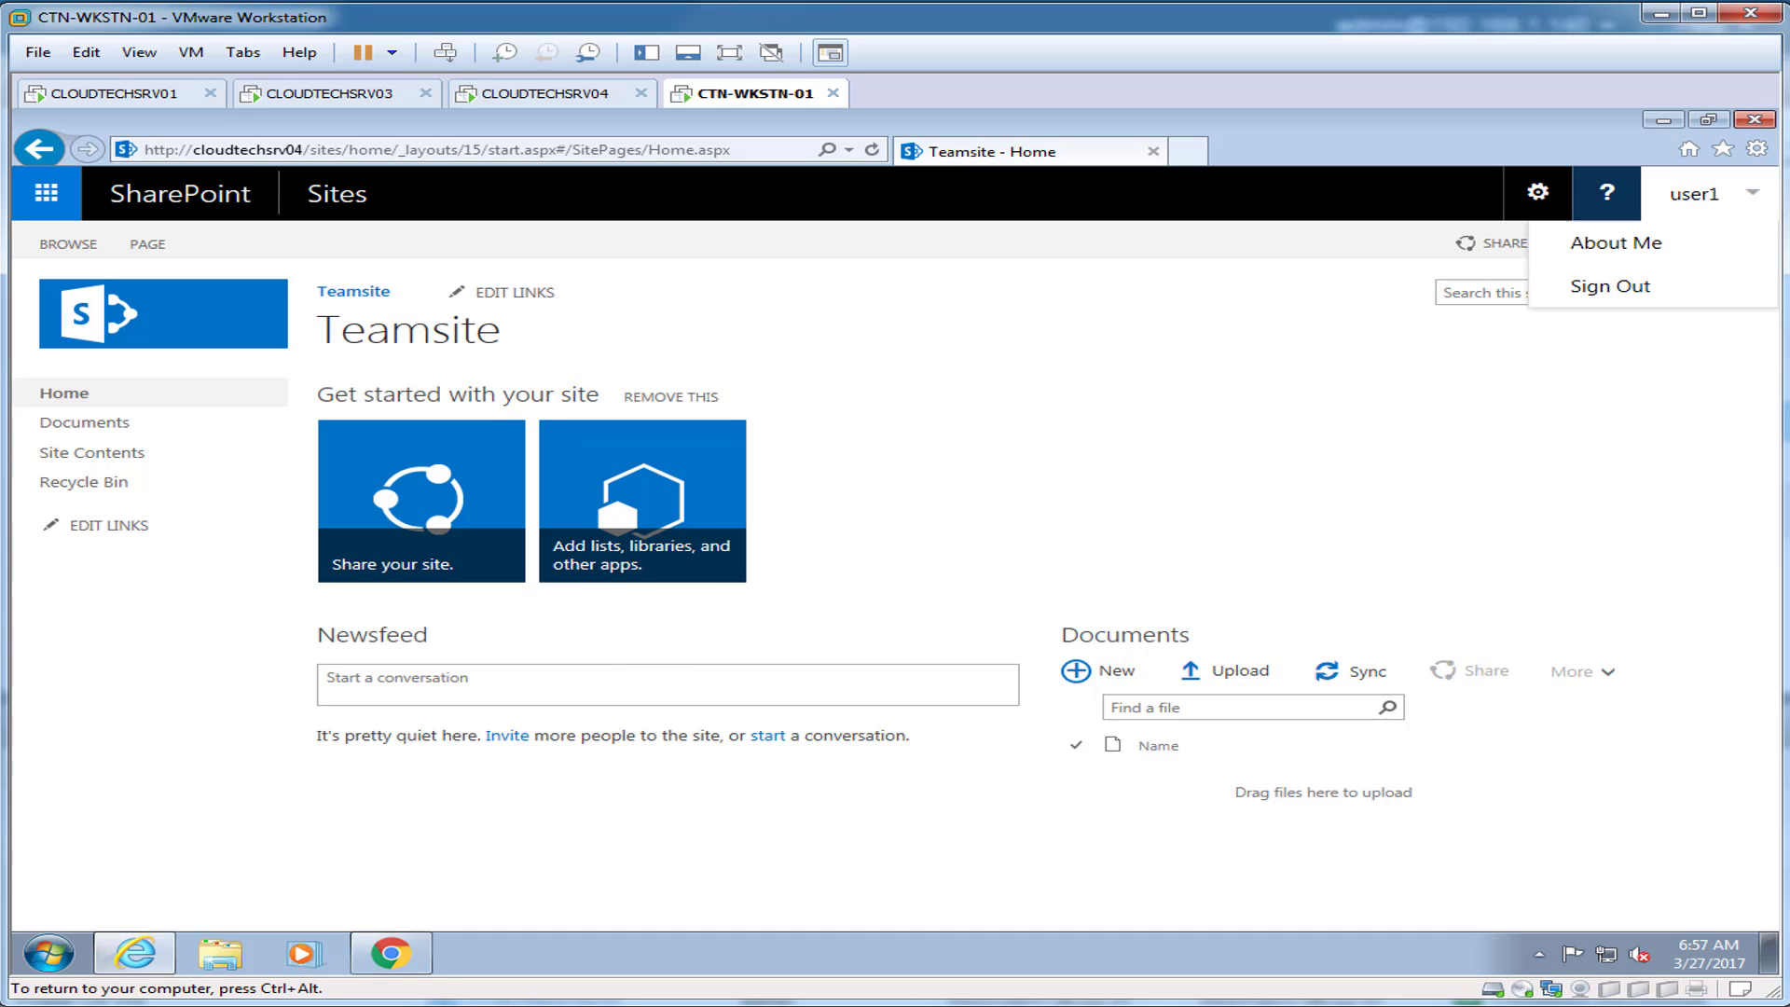
{"action": "left_click", "coordinate": [1538, 192]}
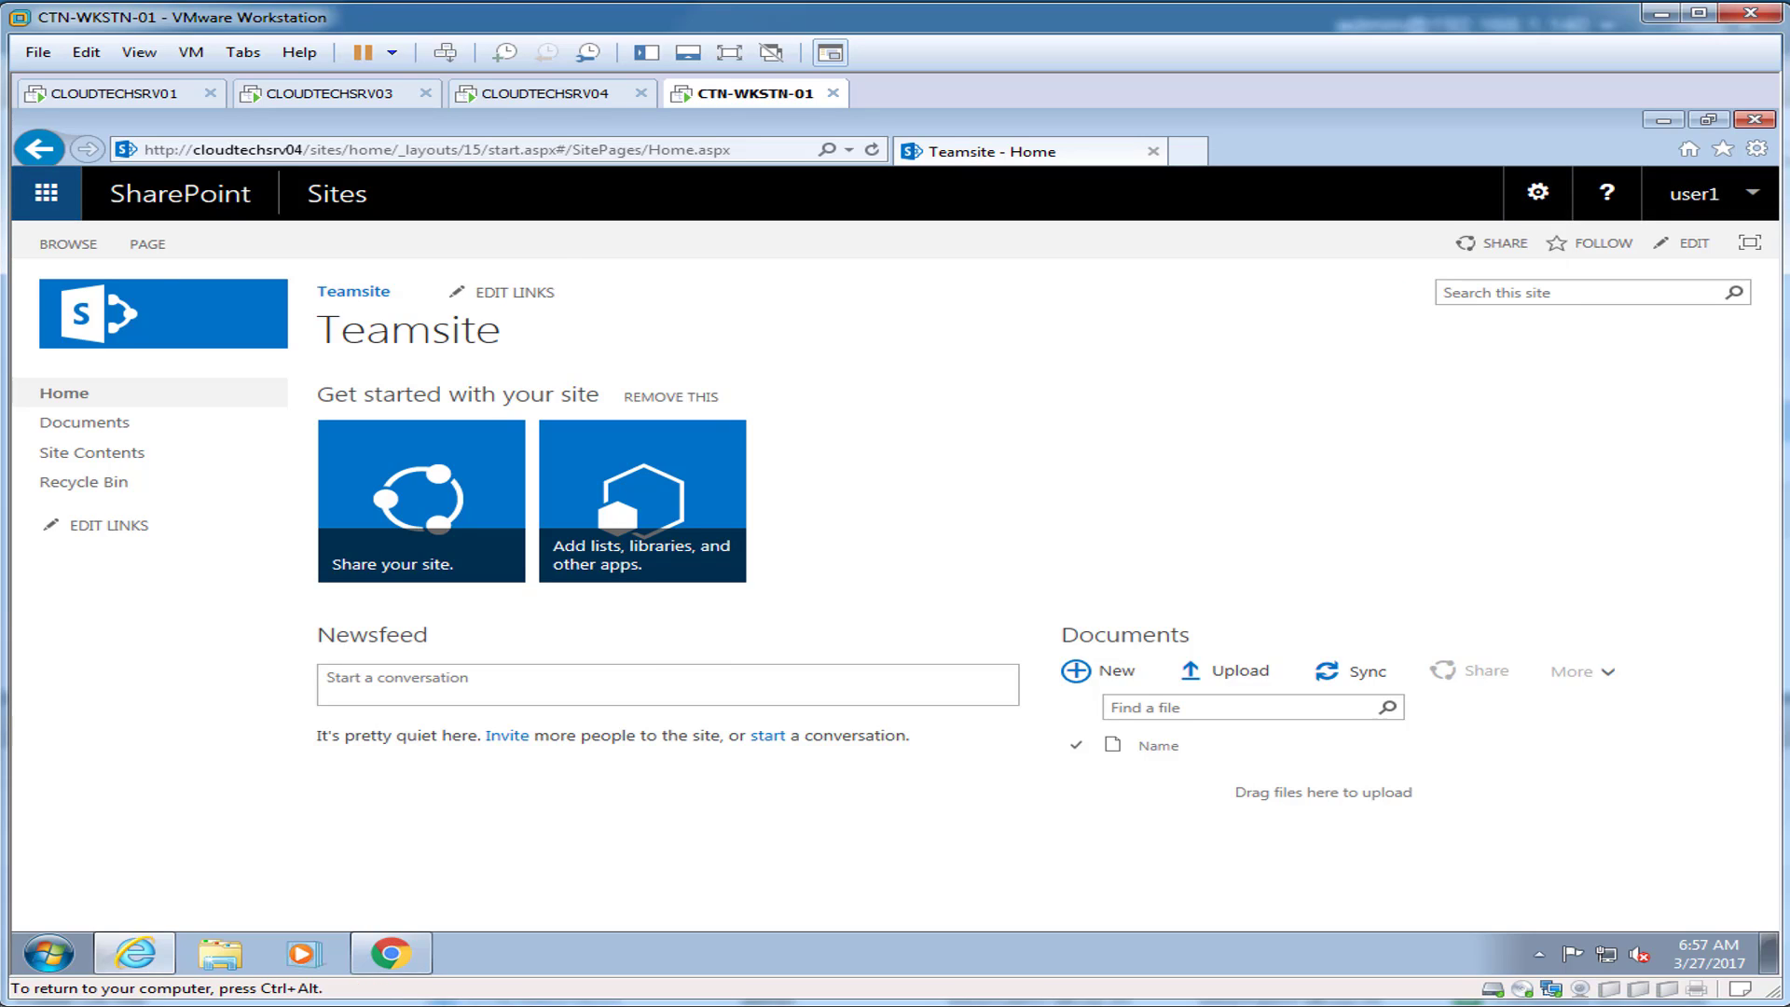
{"action": "left_click", "coordinate": [46, 193]}
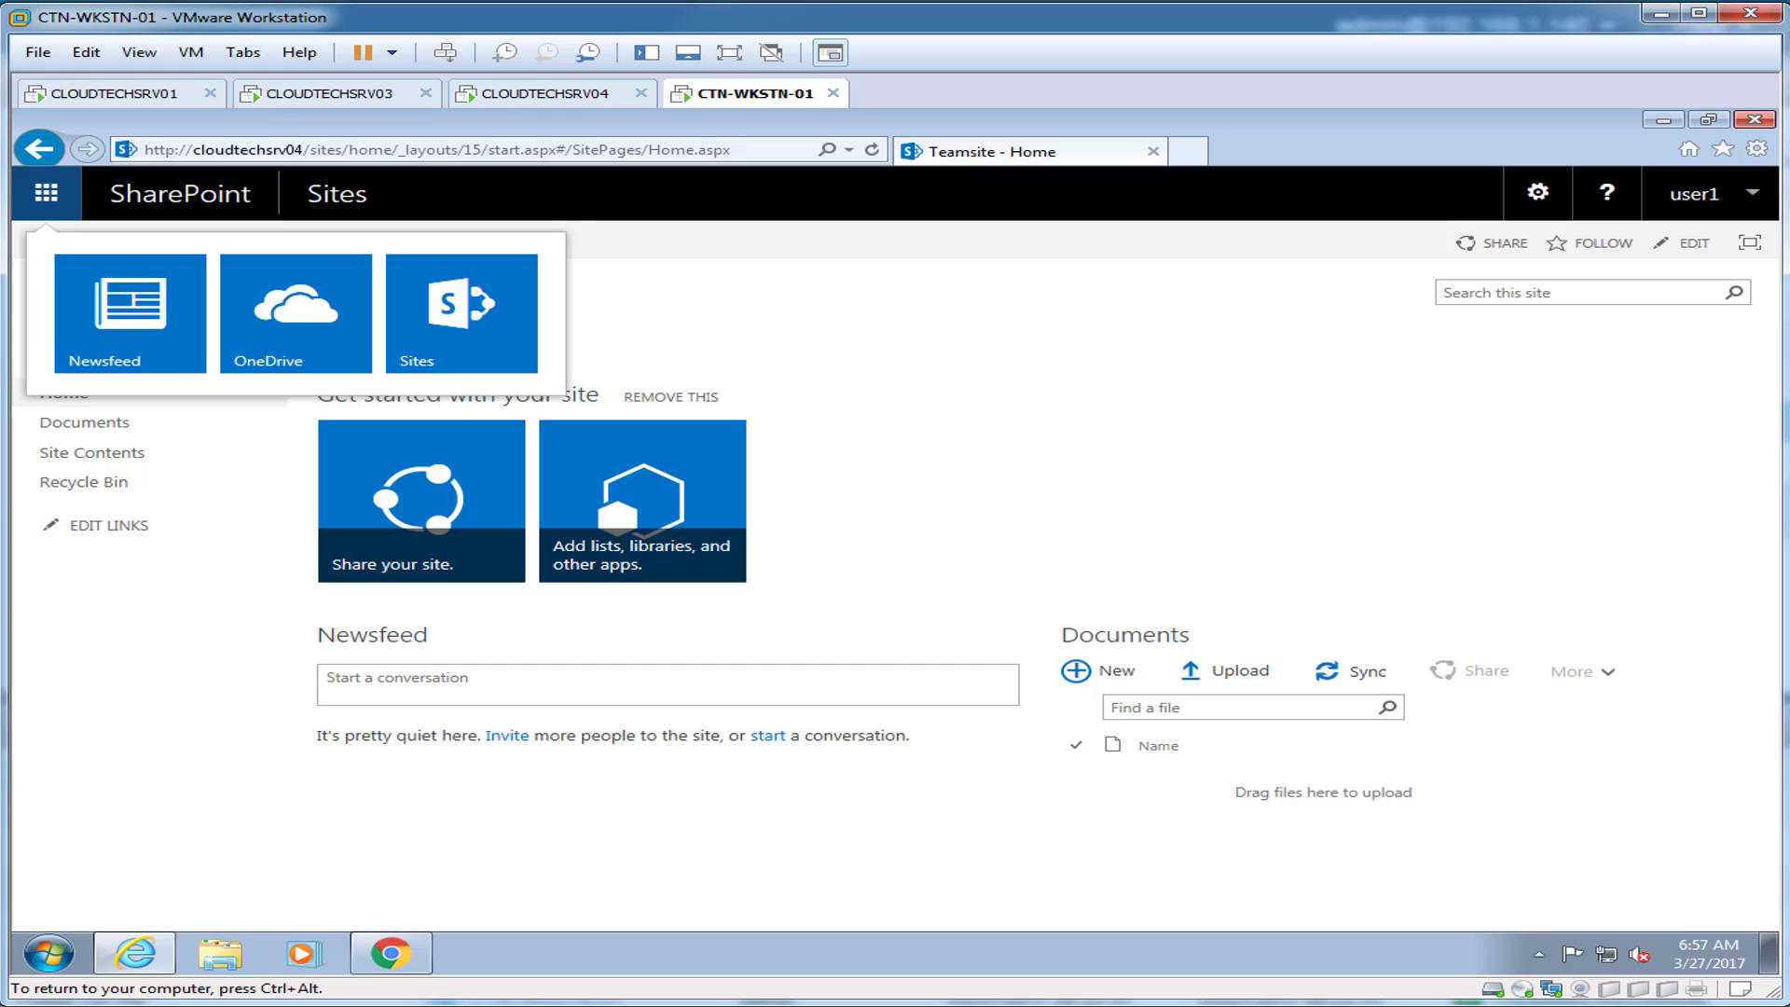
{"action": "left_click", "coordinate": [45, 193]}
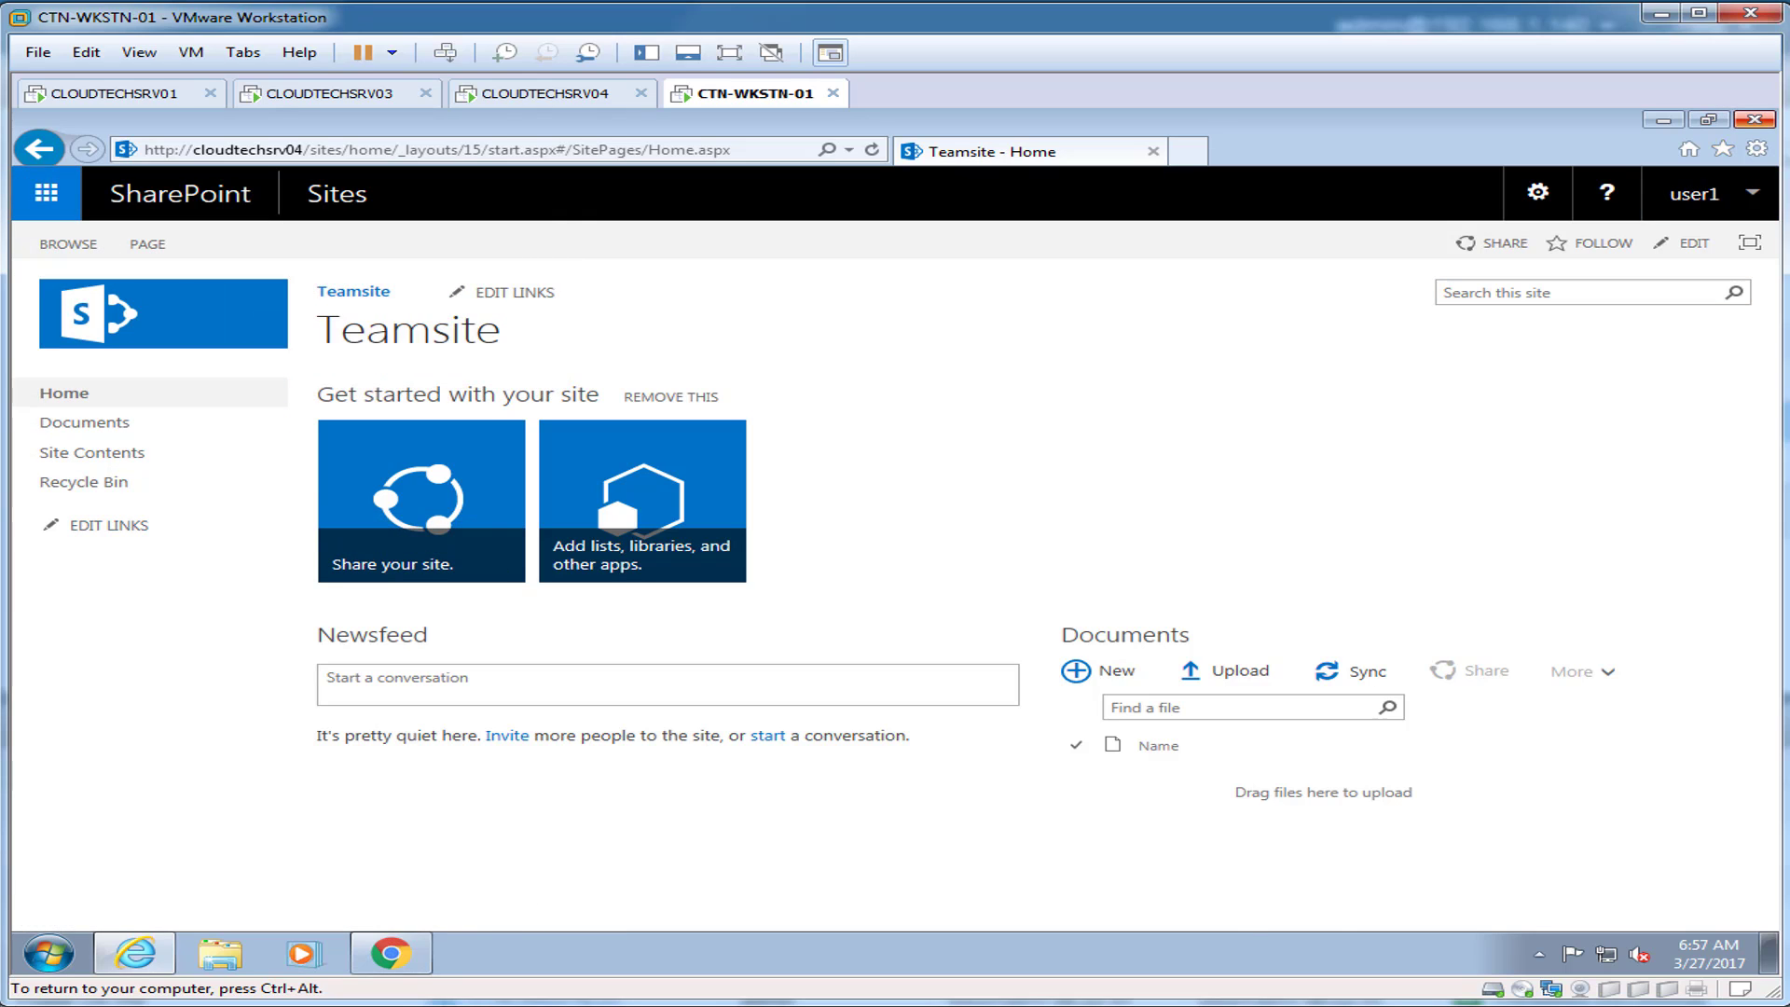
{"action": "left_click", "coordinate": [1755, 119]}
{"action": "left_click", "coordinate": [390, 953]}
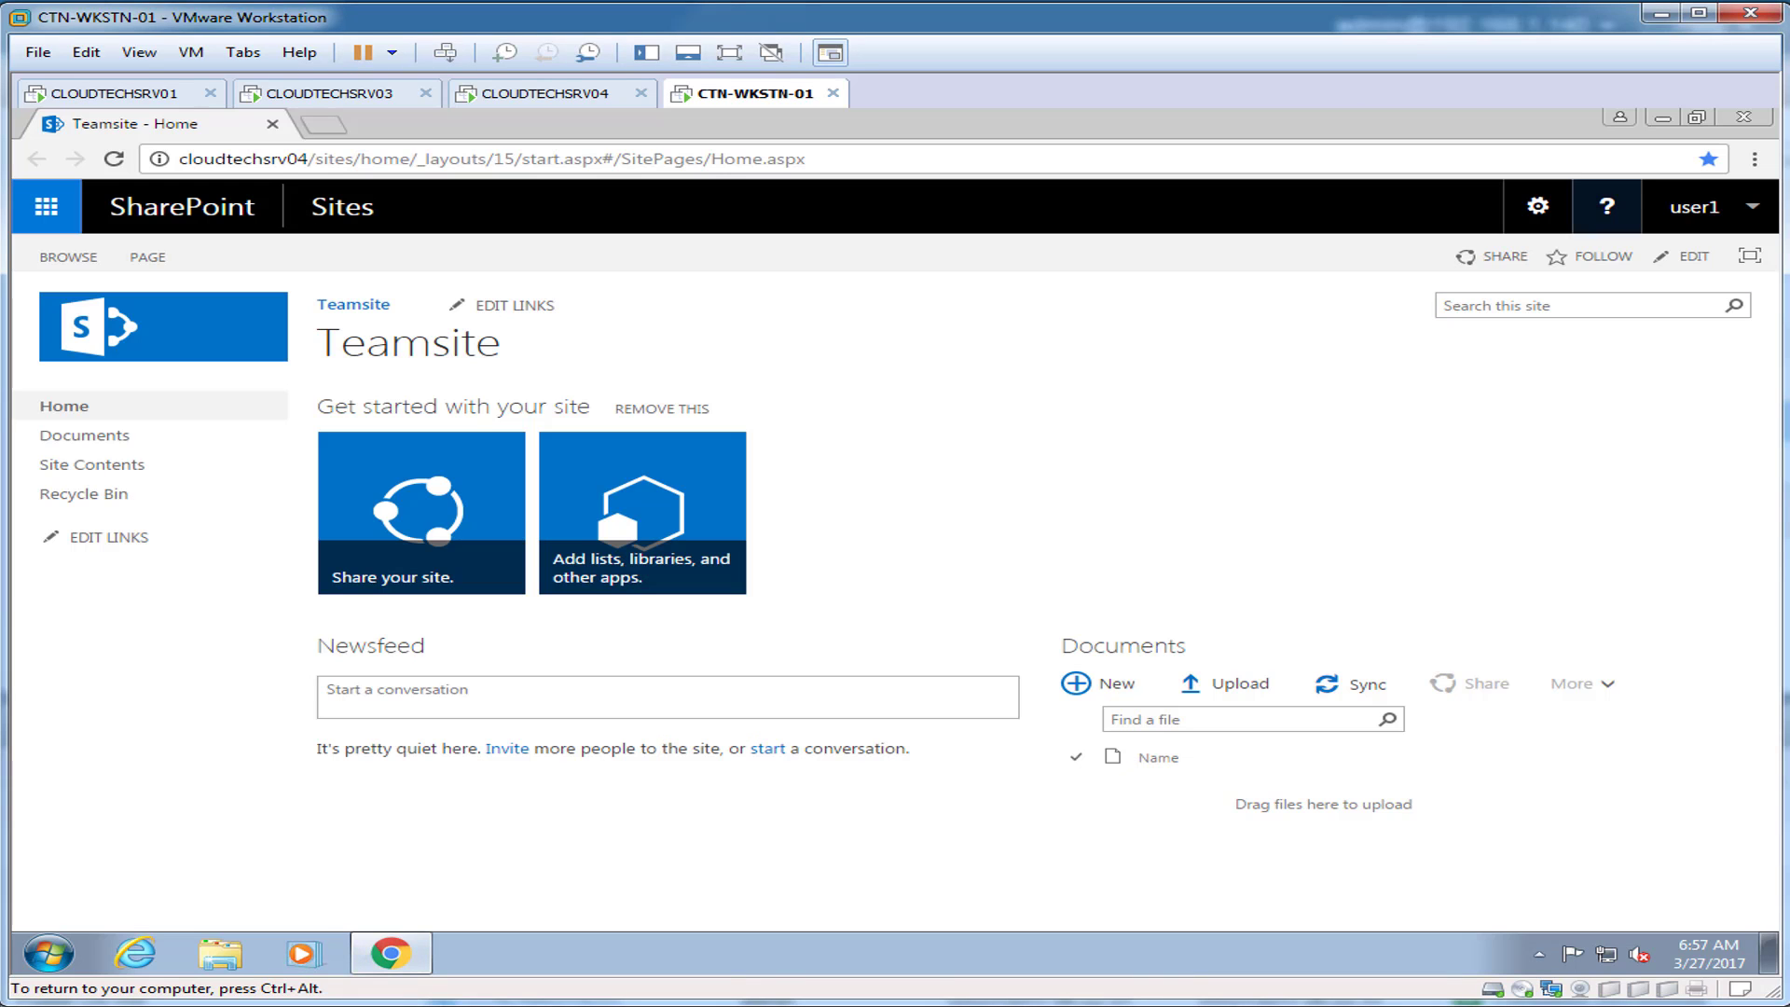
{"action": "left_click", "coordinate": [1744, 117]}
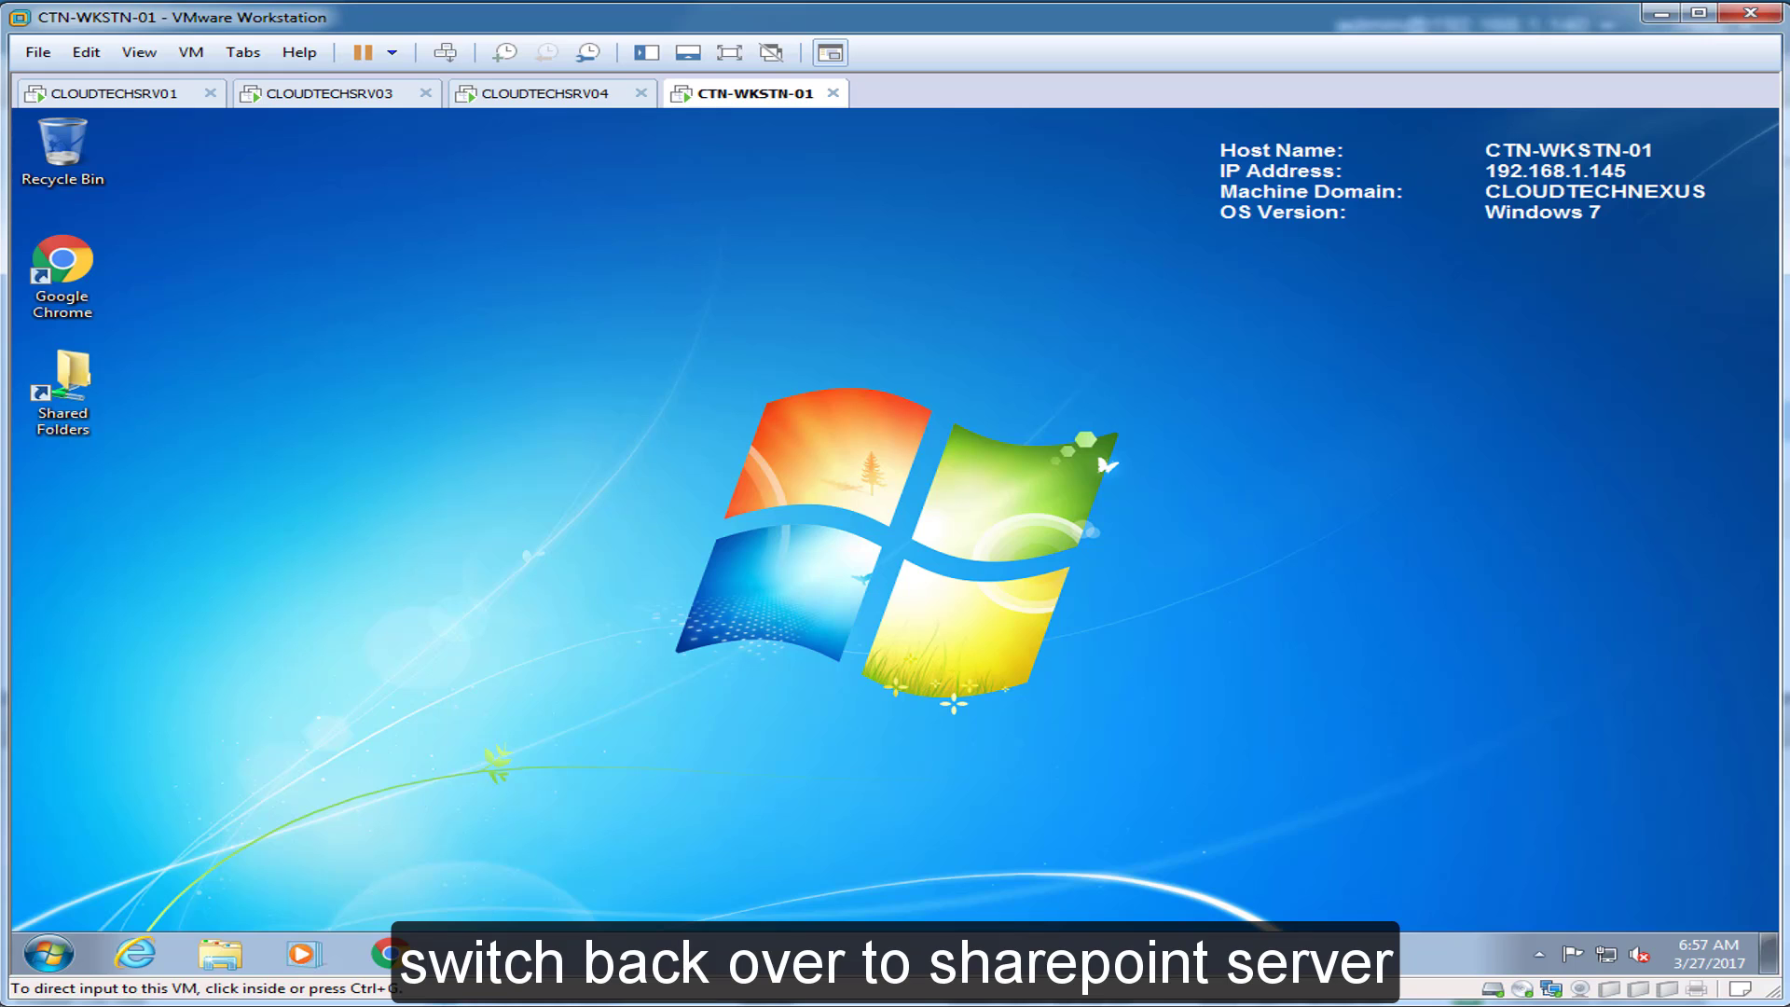
Step: On CLOUDTECHSRV04, finish the Initial Farm Configuration wizard in Central Administration
{"action": "left_click", "coordinate": [545, 93]}
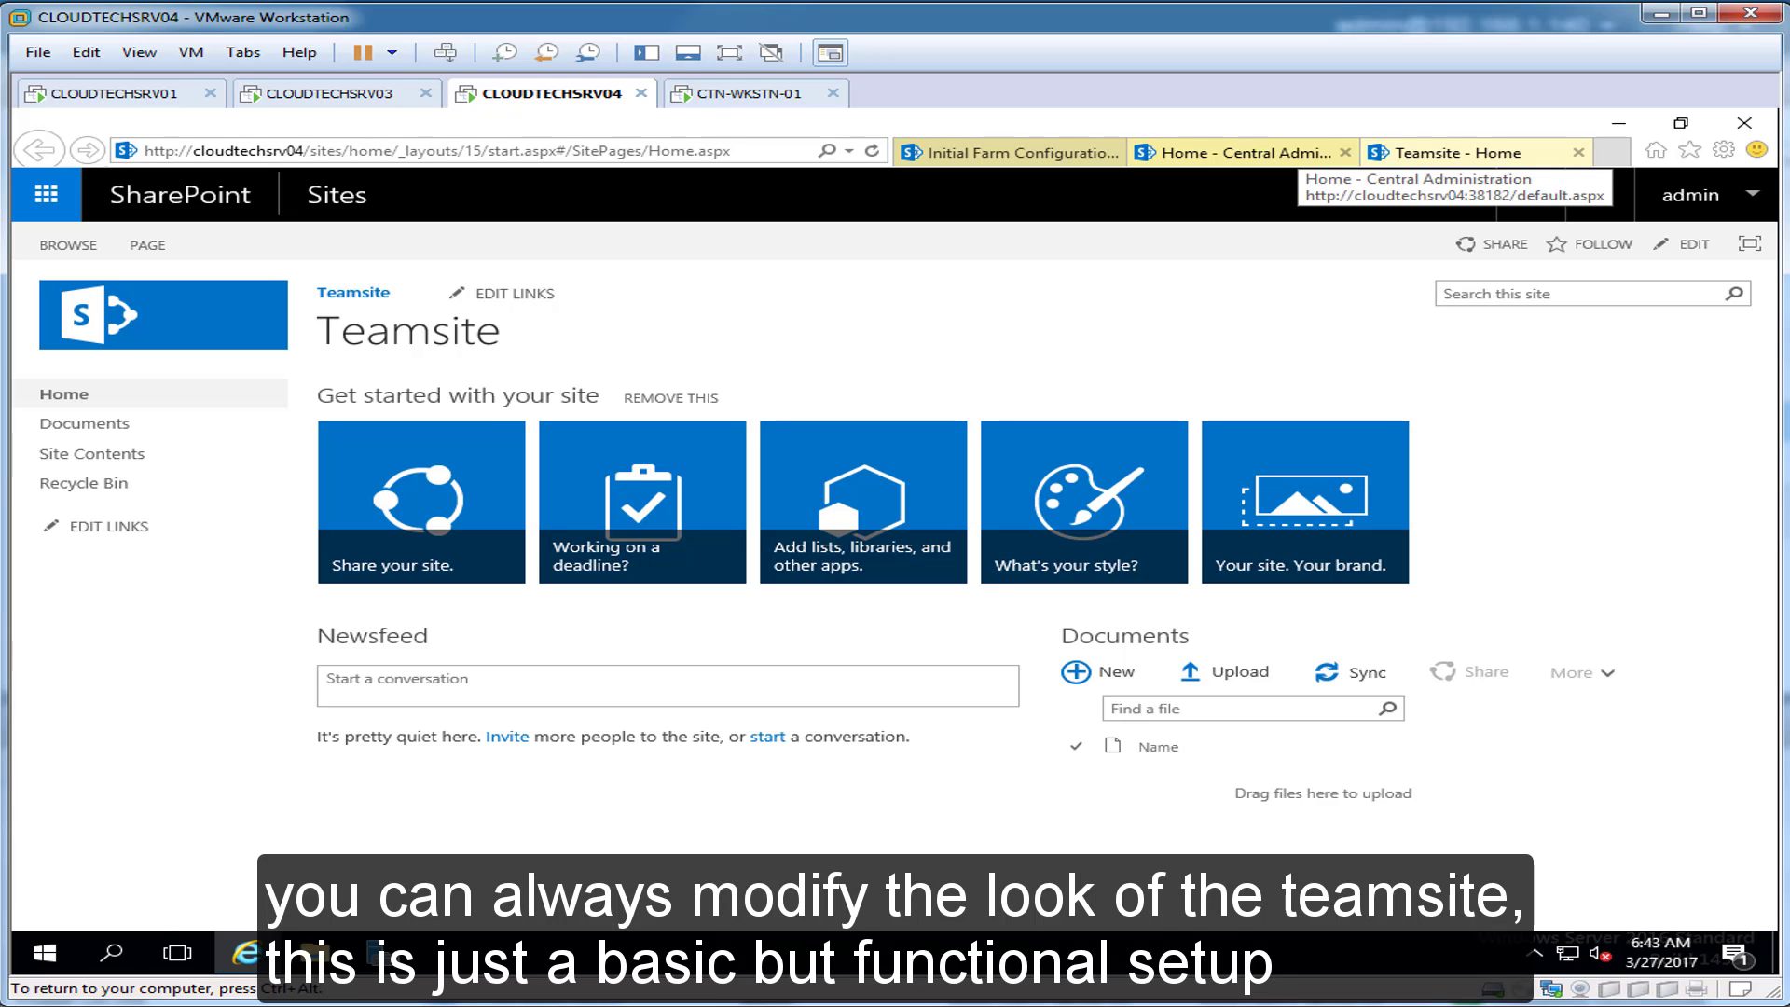
{"action": "left_click", "coordinate": [1690, 149]}
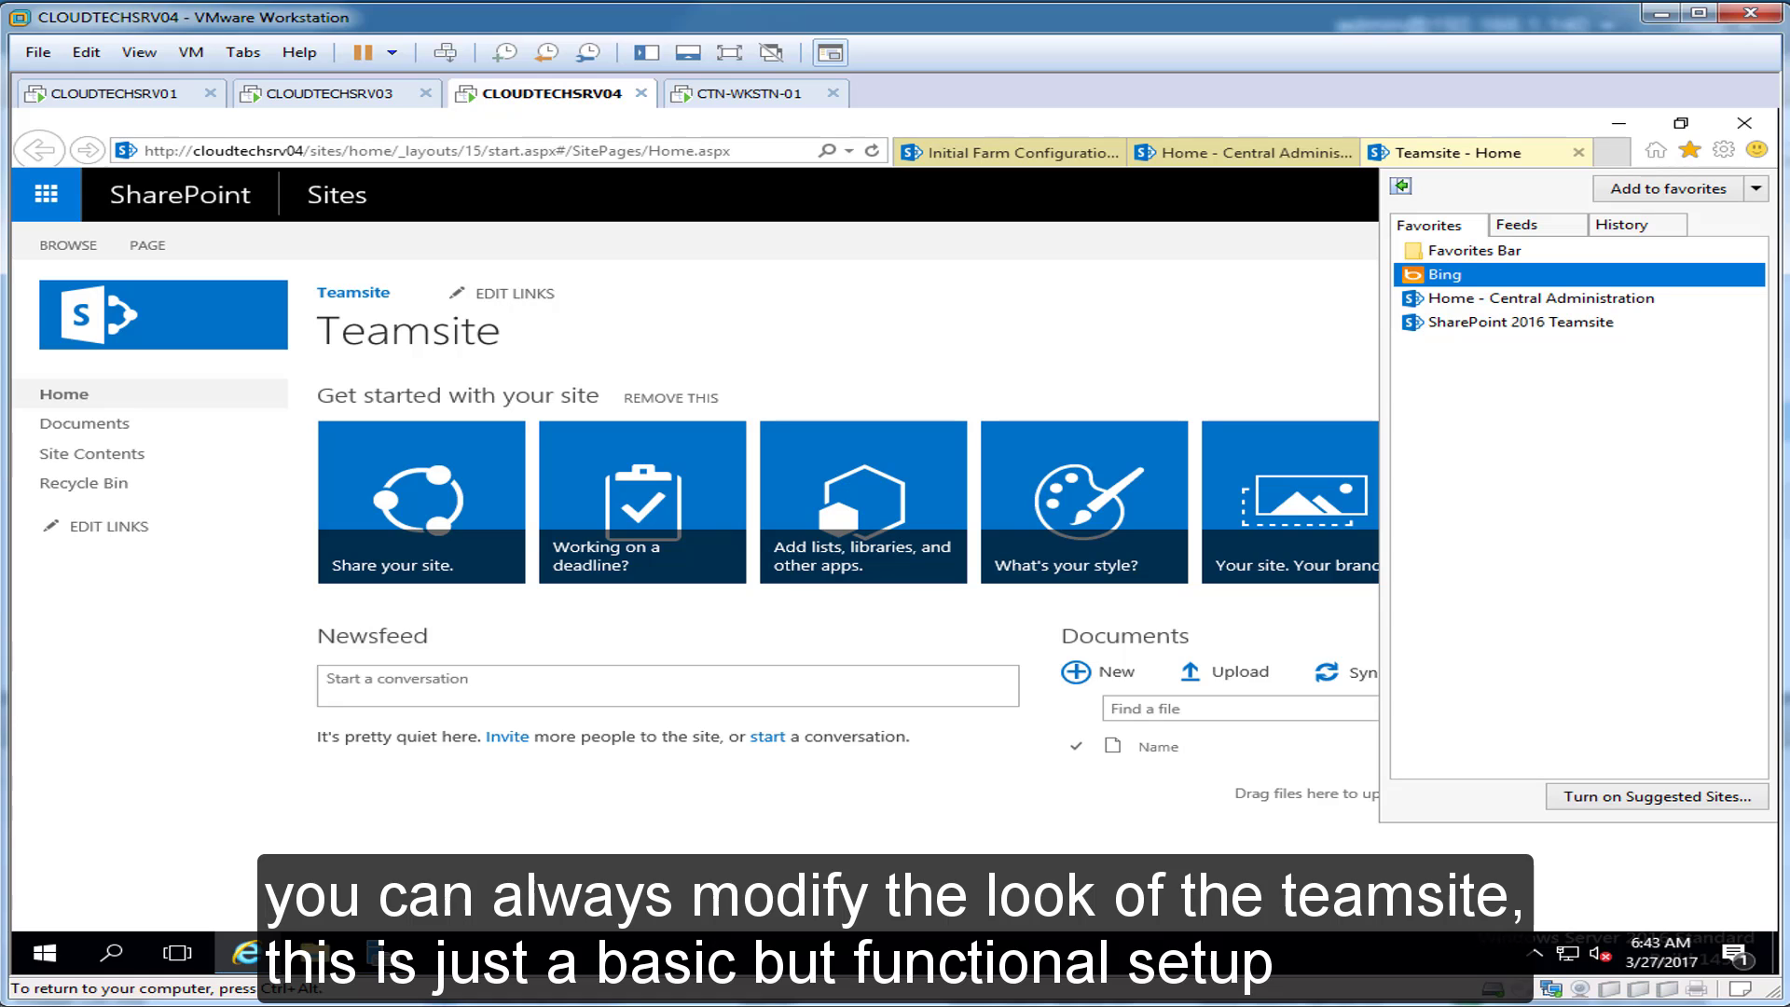
{"action": "left_click", "coordinate": [1244, 153]}
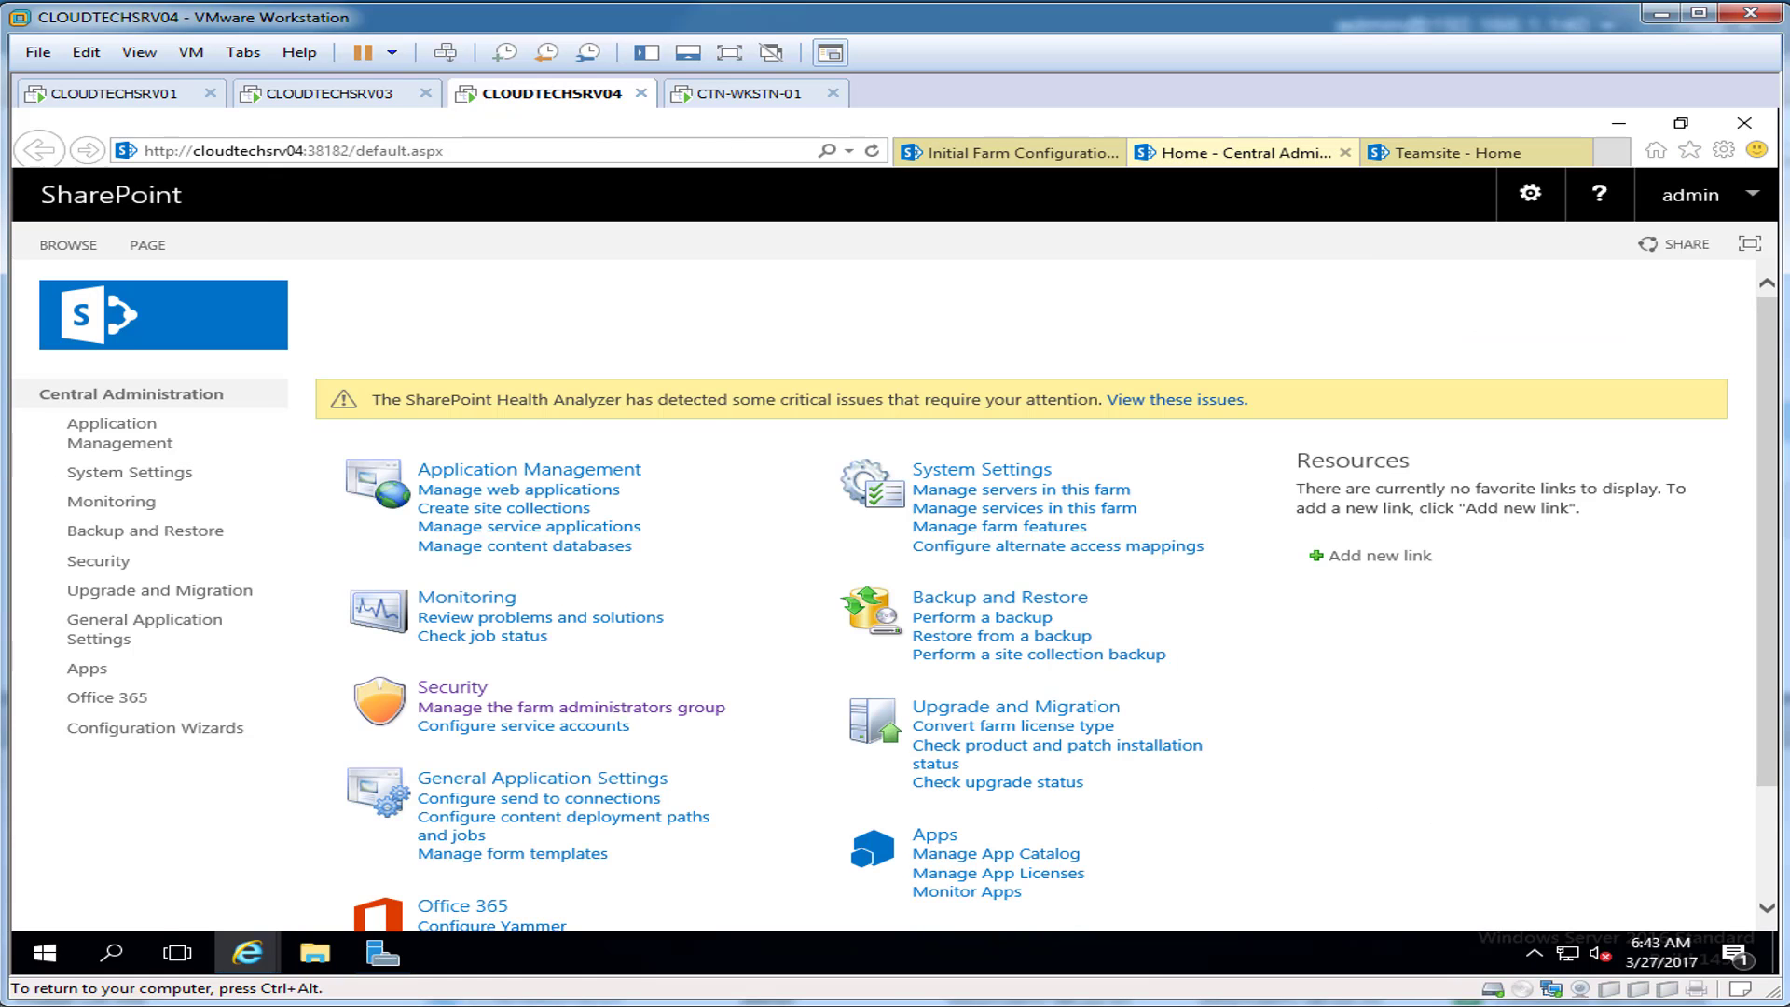
{"action": "left_click", "coordinate": [1012, 153]}
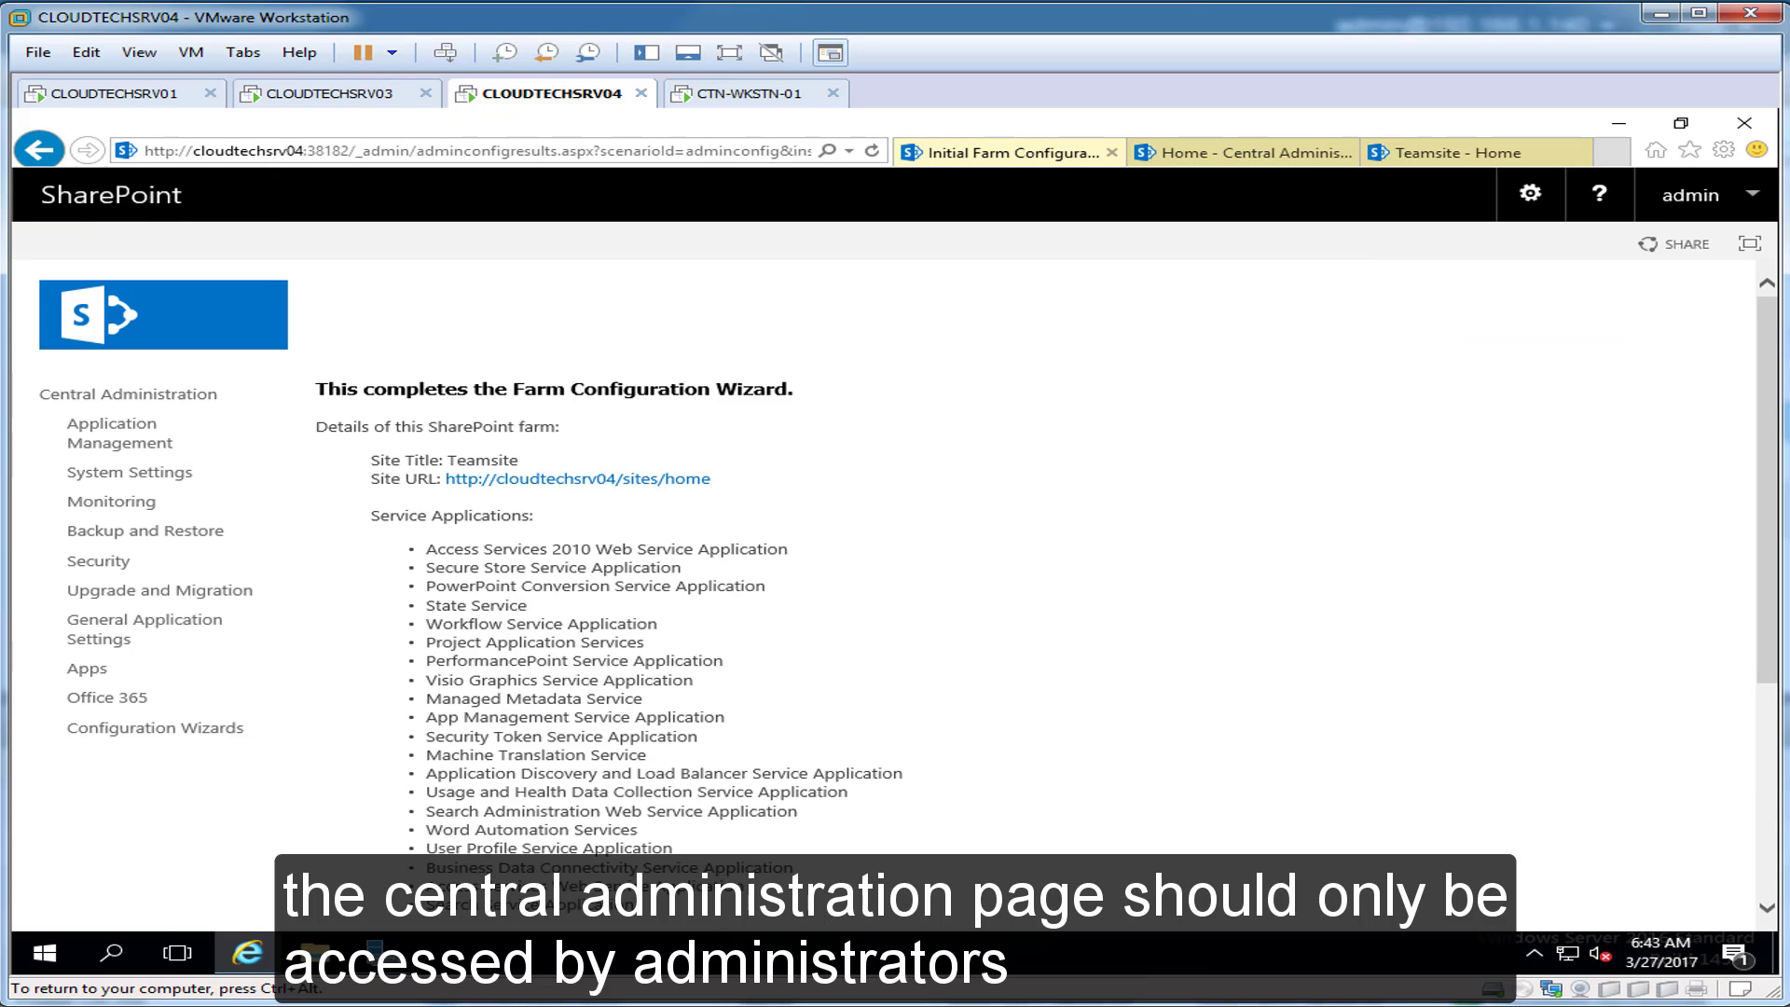
{"action": "scroll", "coordinate": [895, 559], "scroll_direction": "down", "scroll_amount": 4}
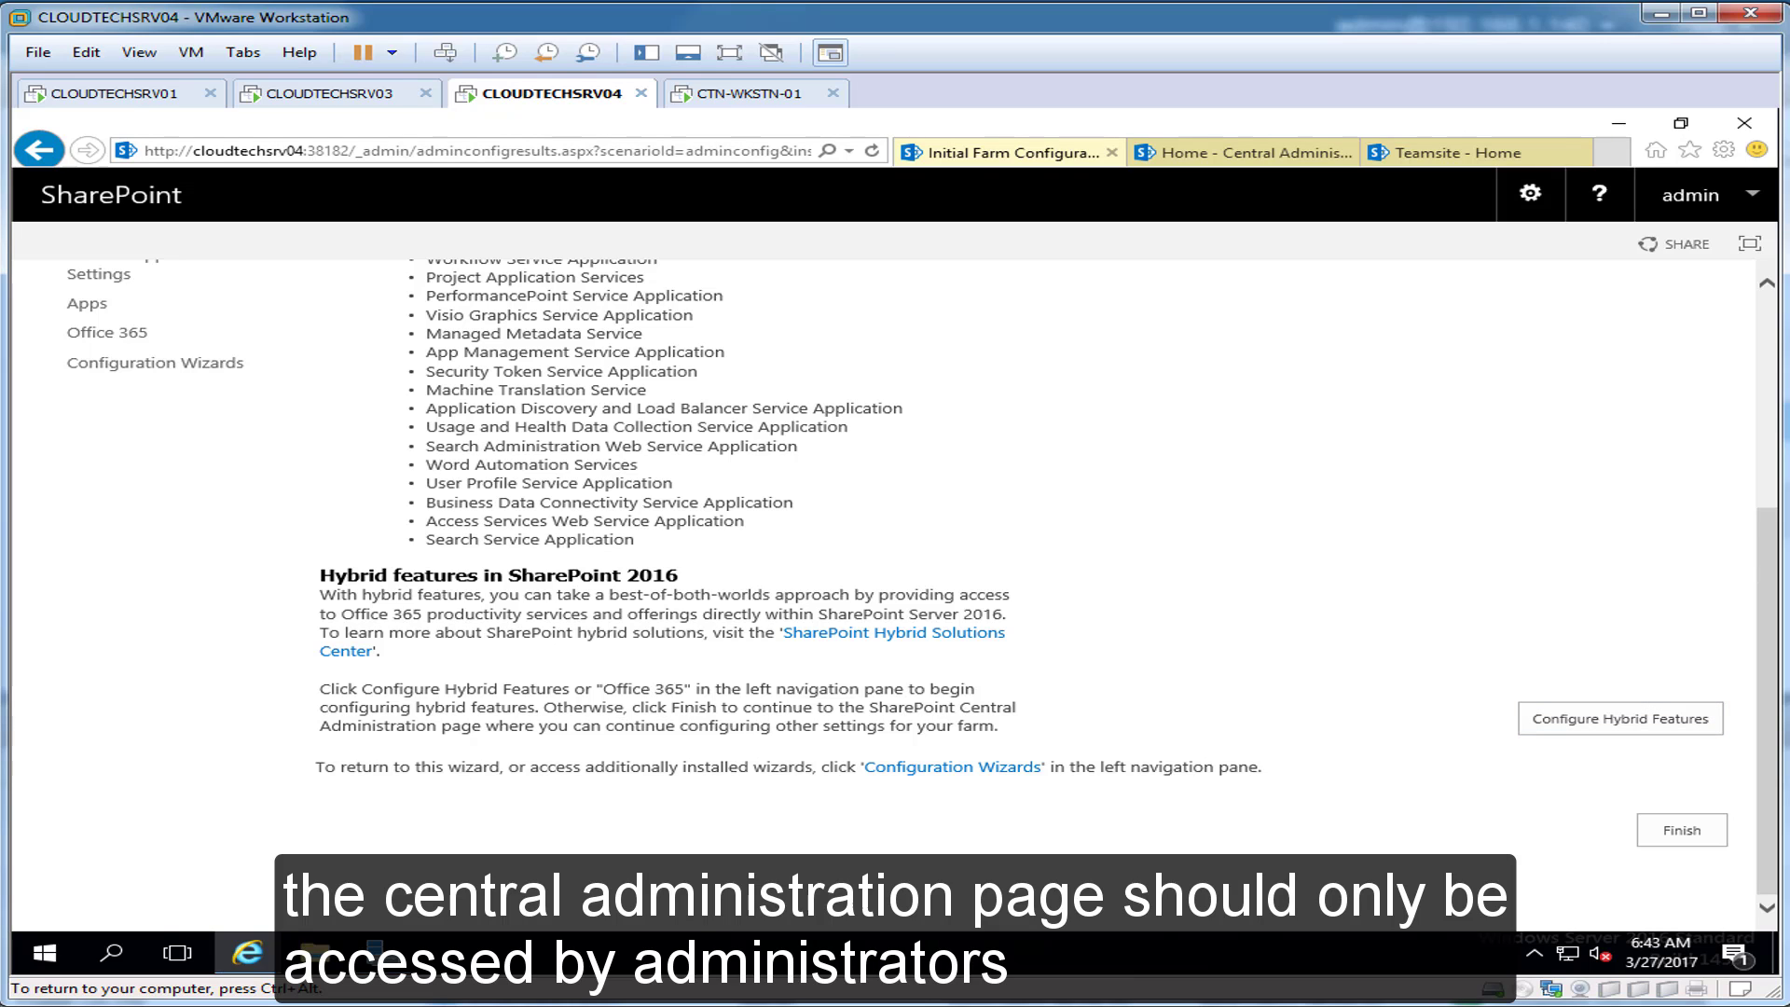
{"action": "left_click", "coordinate": [1682, 830]}
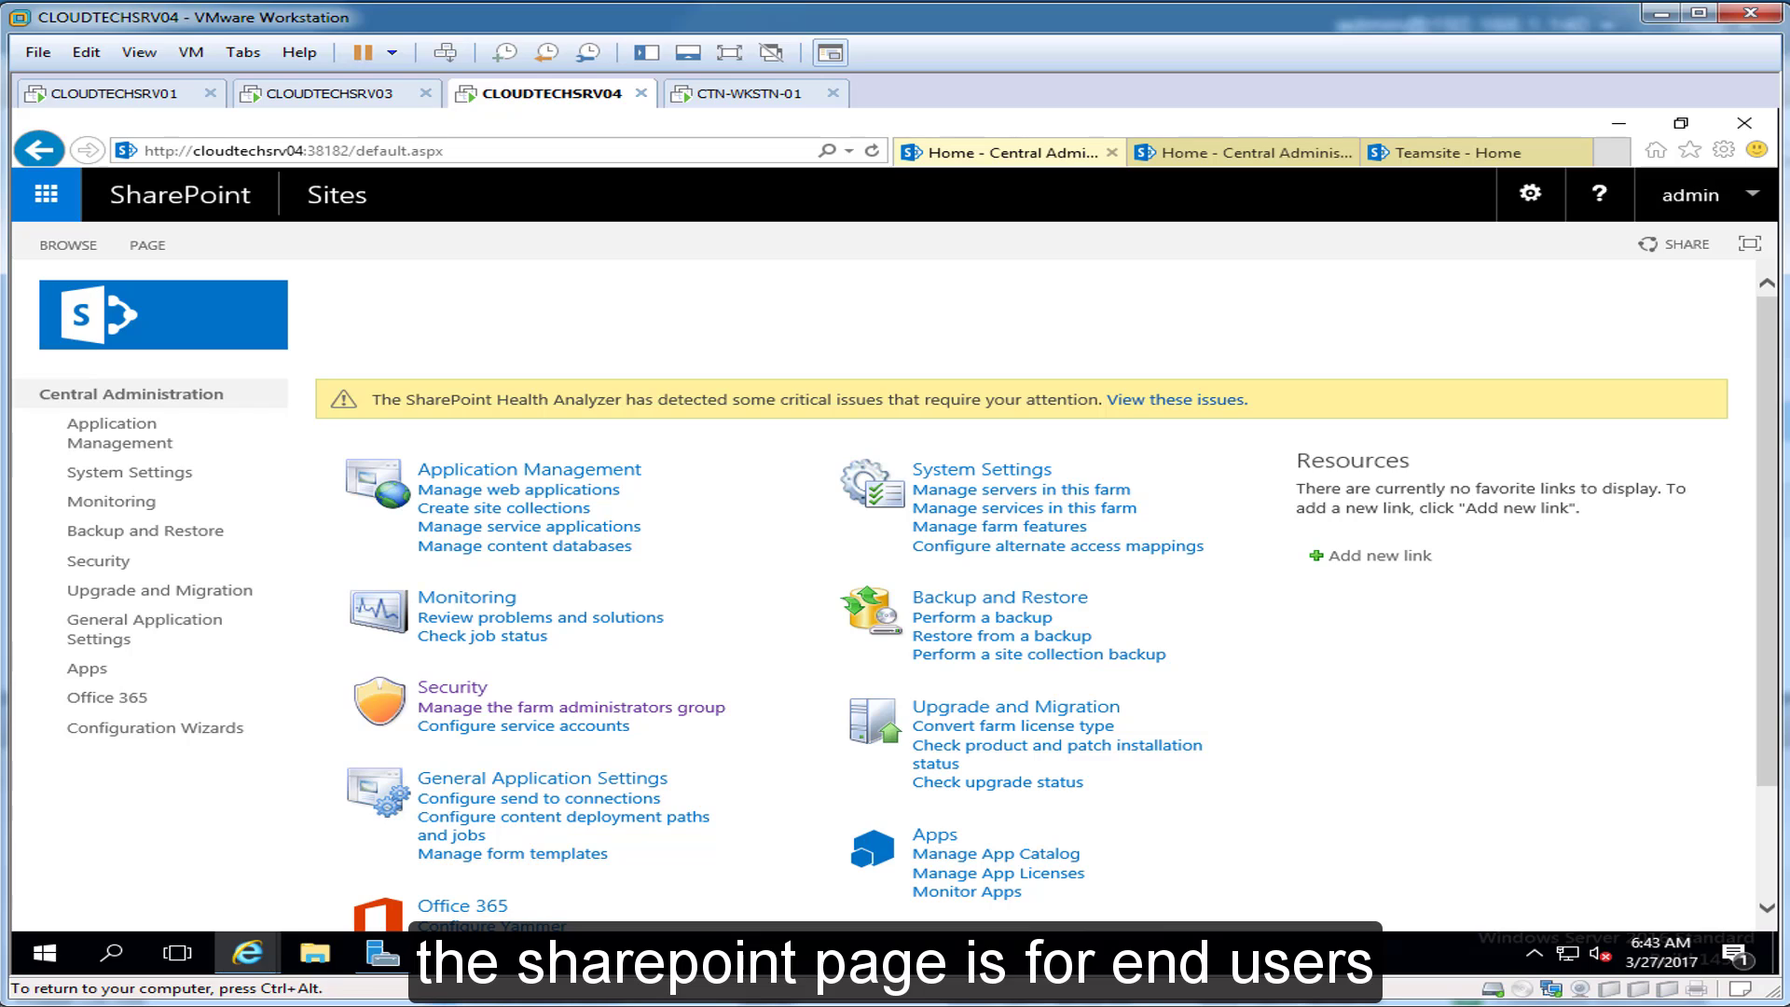
Step: Close the remaining wizard, Central Administration and Teamsite browser tabs
{"action": "key", "text": "ctrl+alt"}
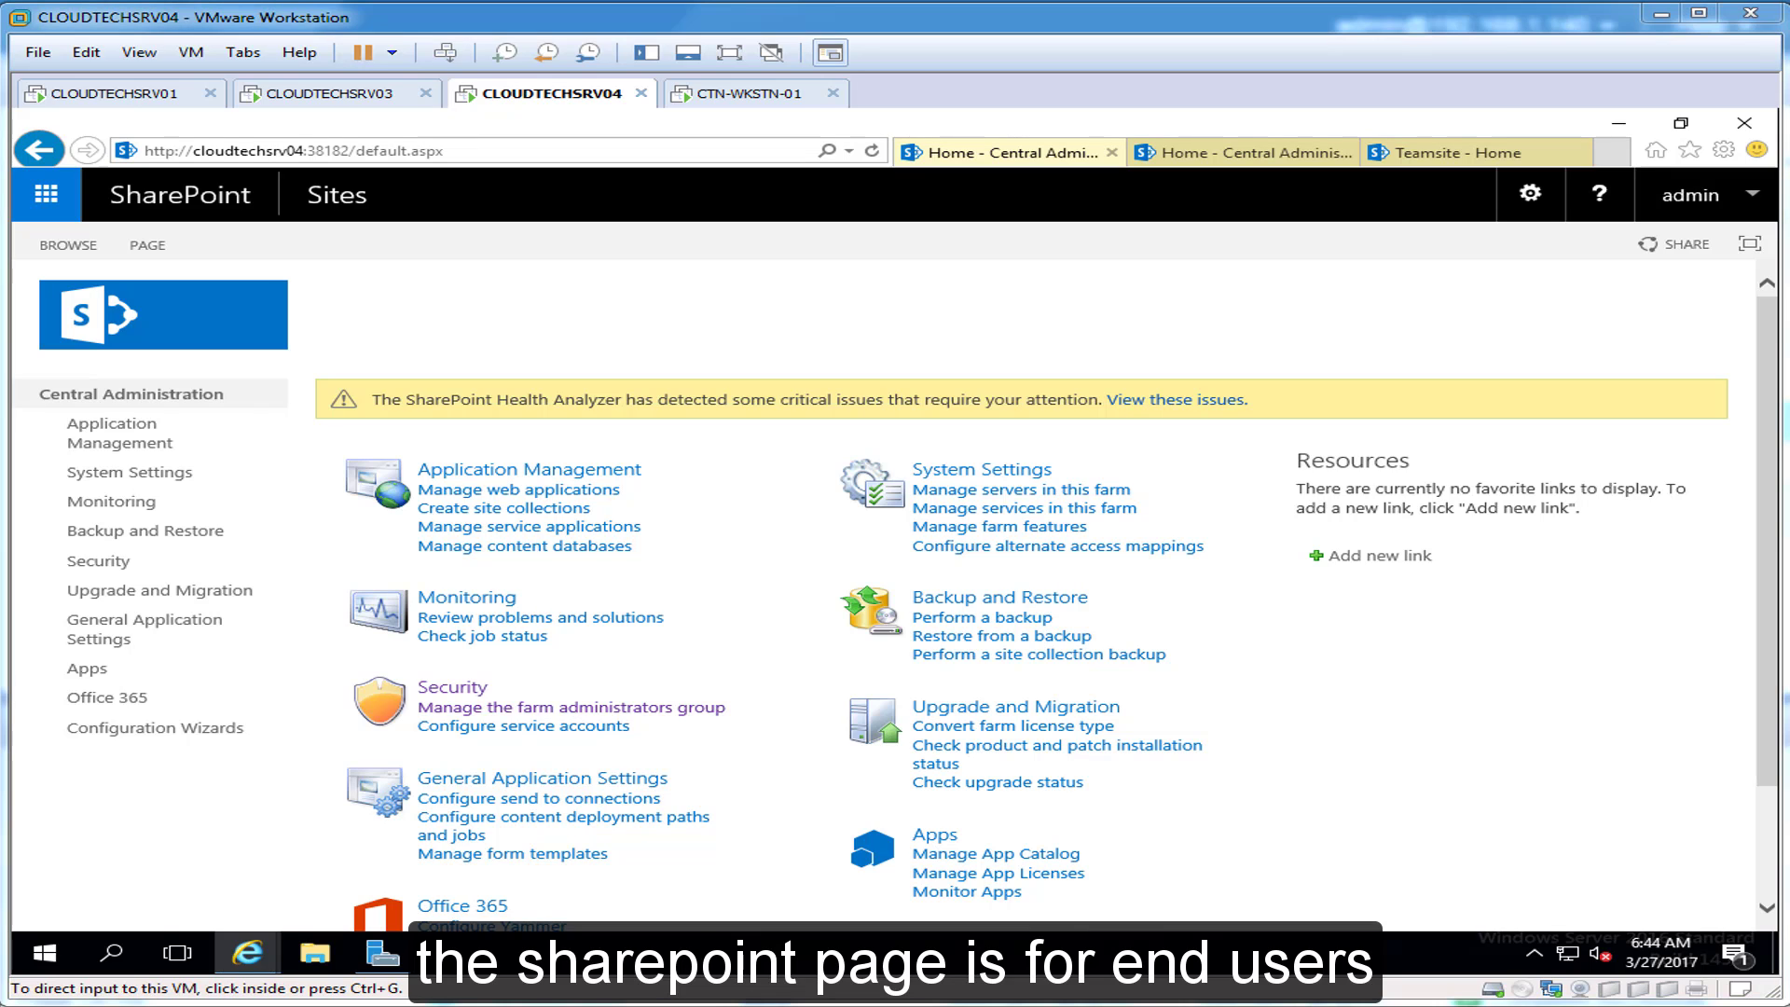
{"action": "left_click", "coordinate": [1111, 152]}
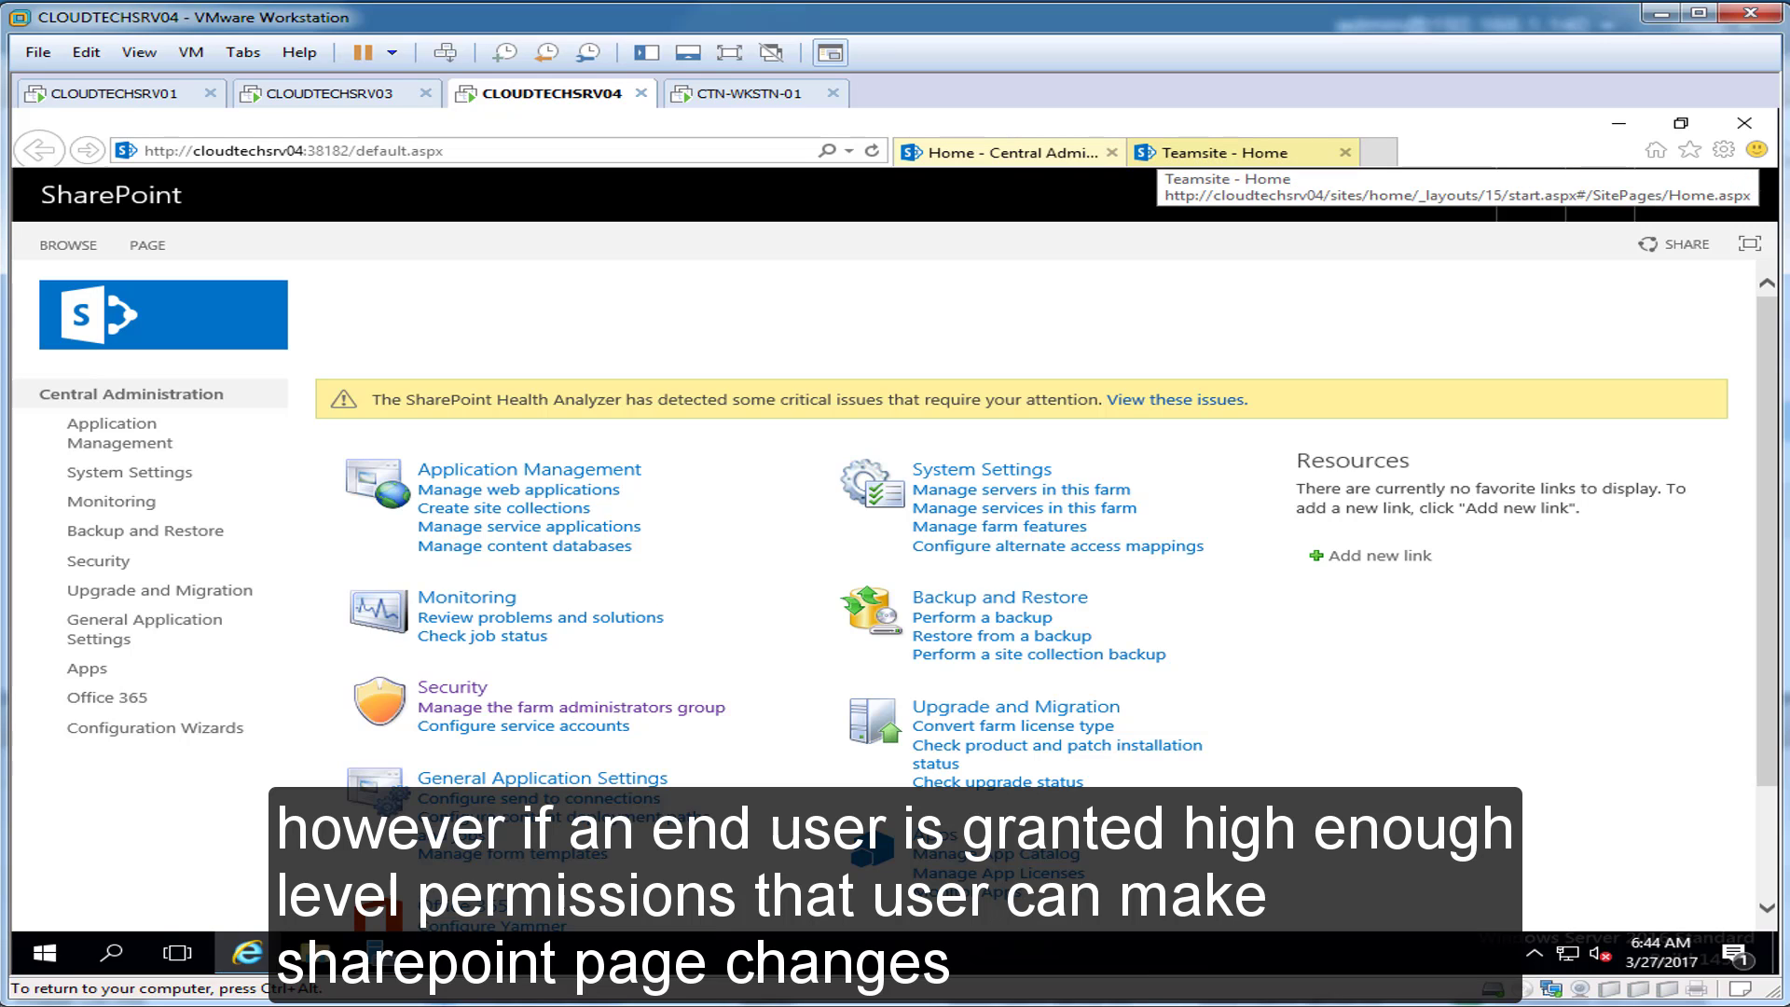
{"action": "left_click", "coordinate": [1111, 152]}
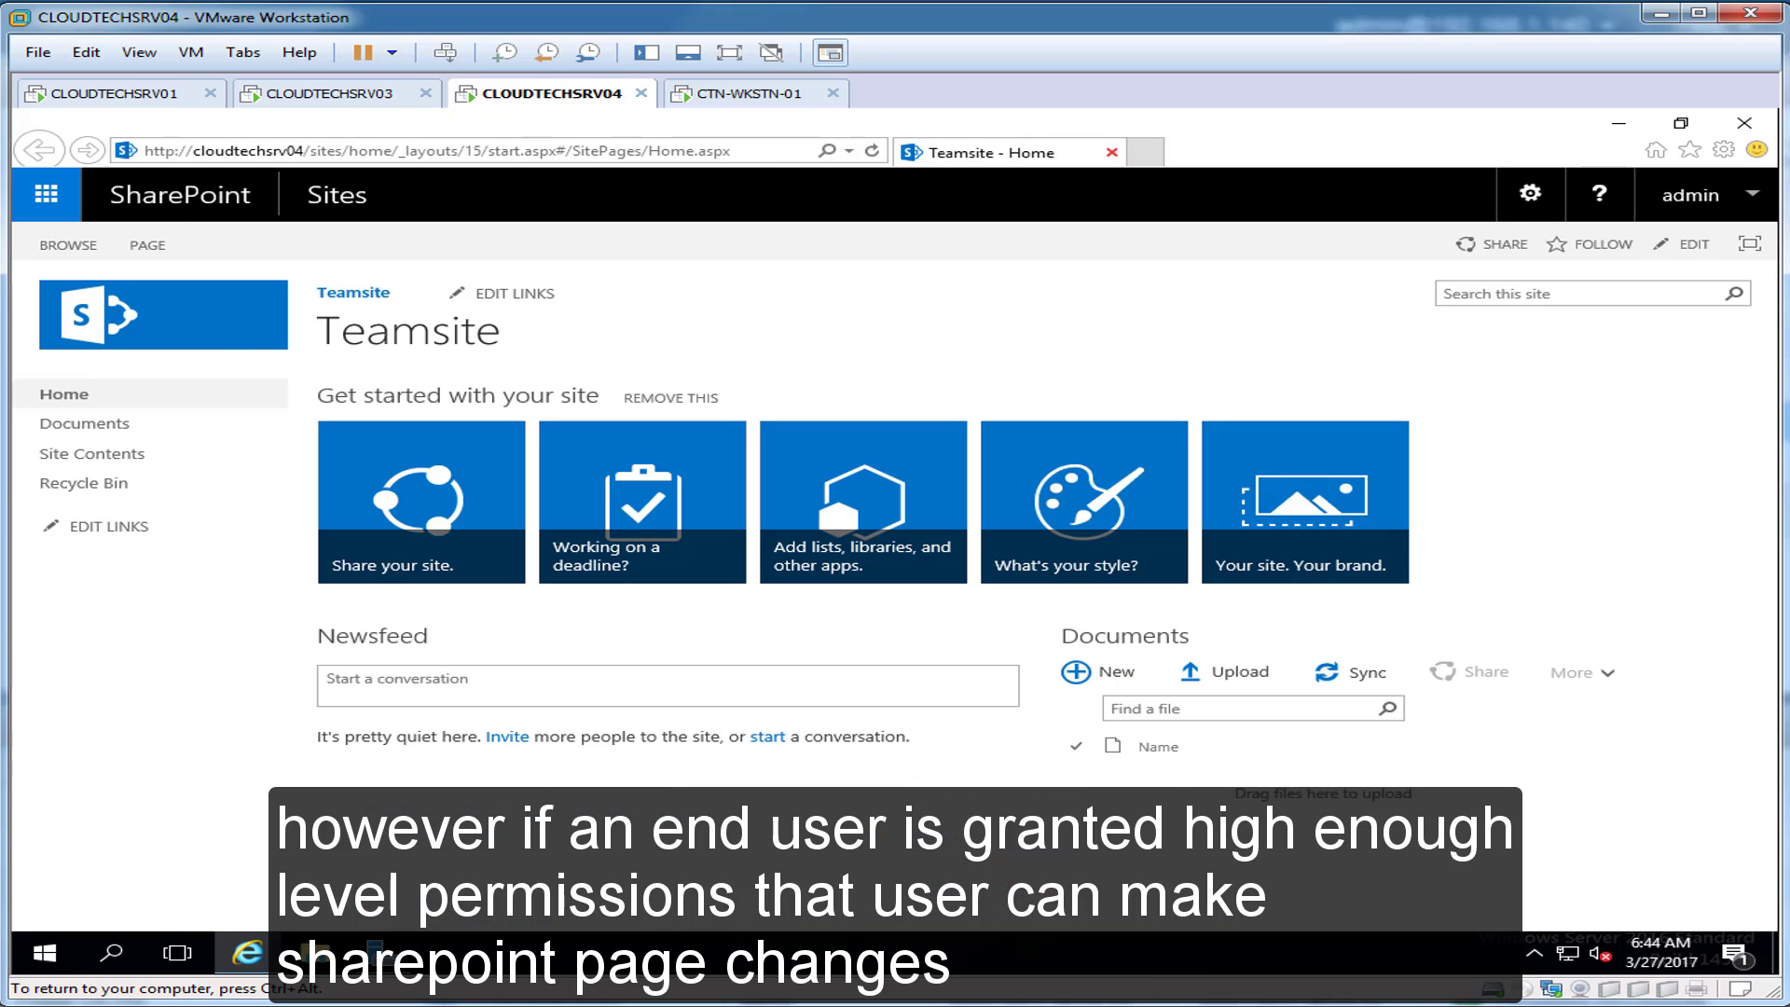
{"action": "left_click", "coordinate": [1111, 152]}
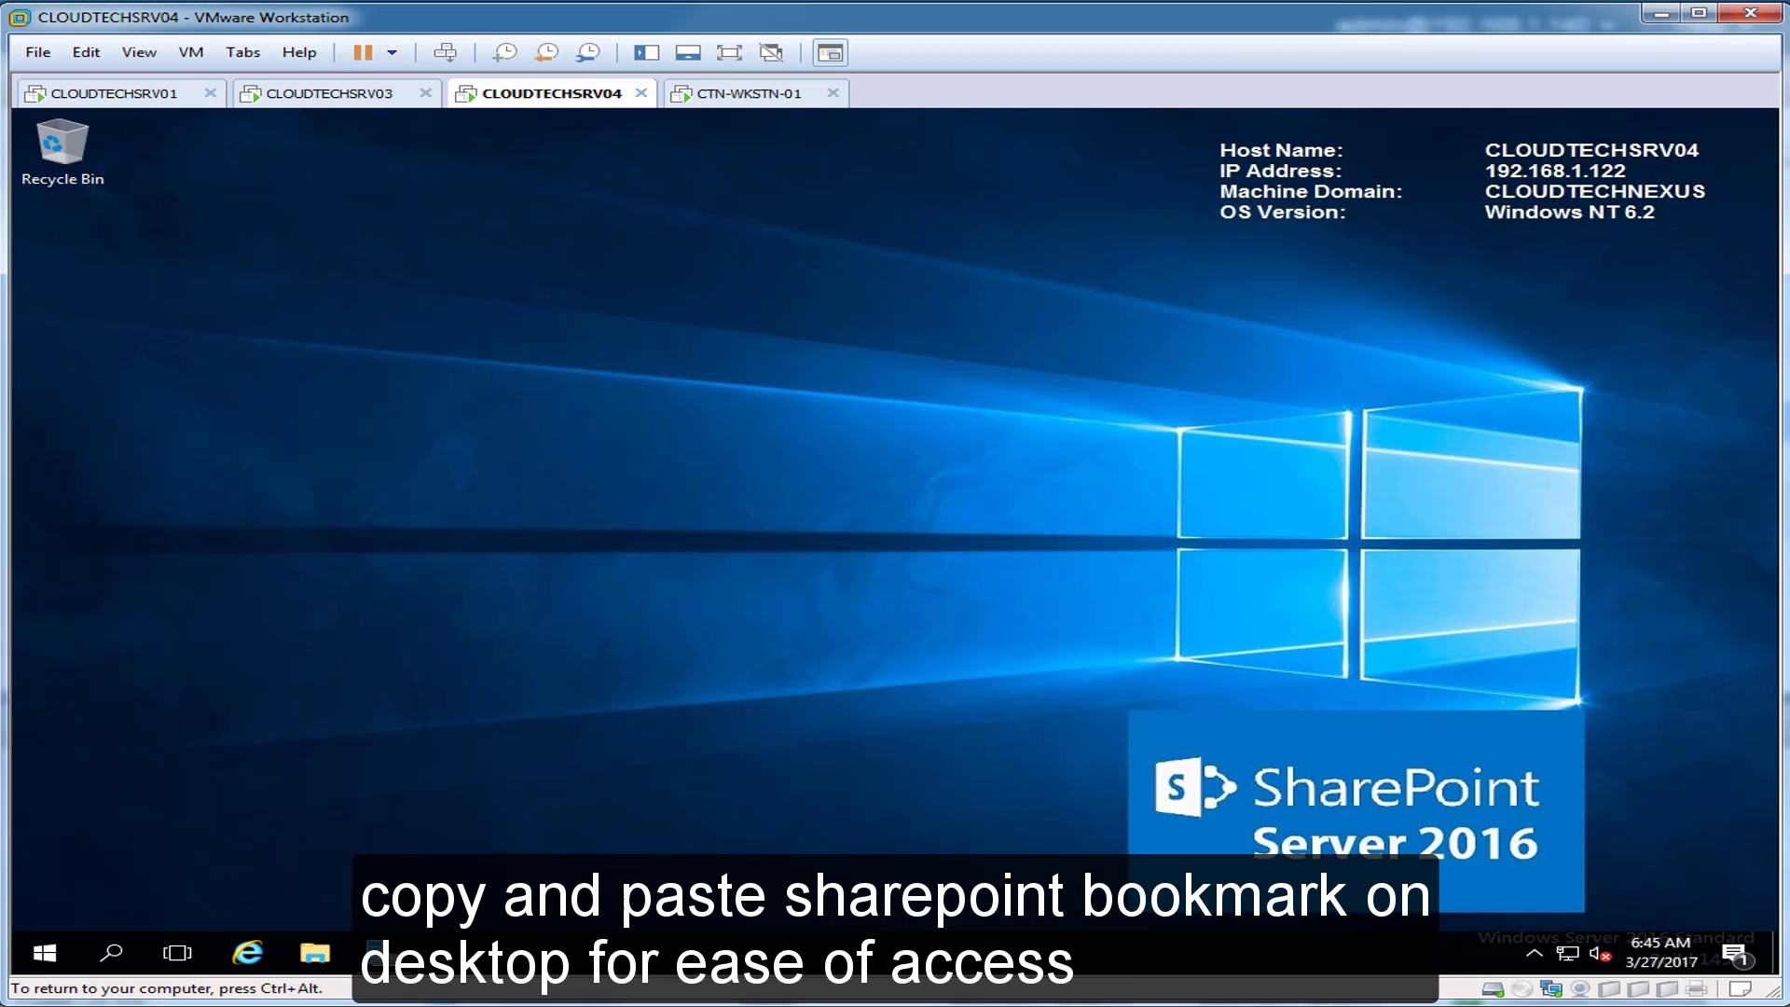
Step: Paste a Central Administration shortcut onto the server desktop and test it opens Central Administration
{"action": "key", "text": "ctrl+v"}
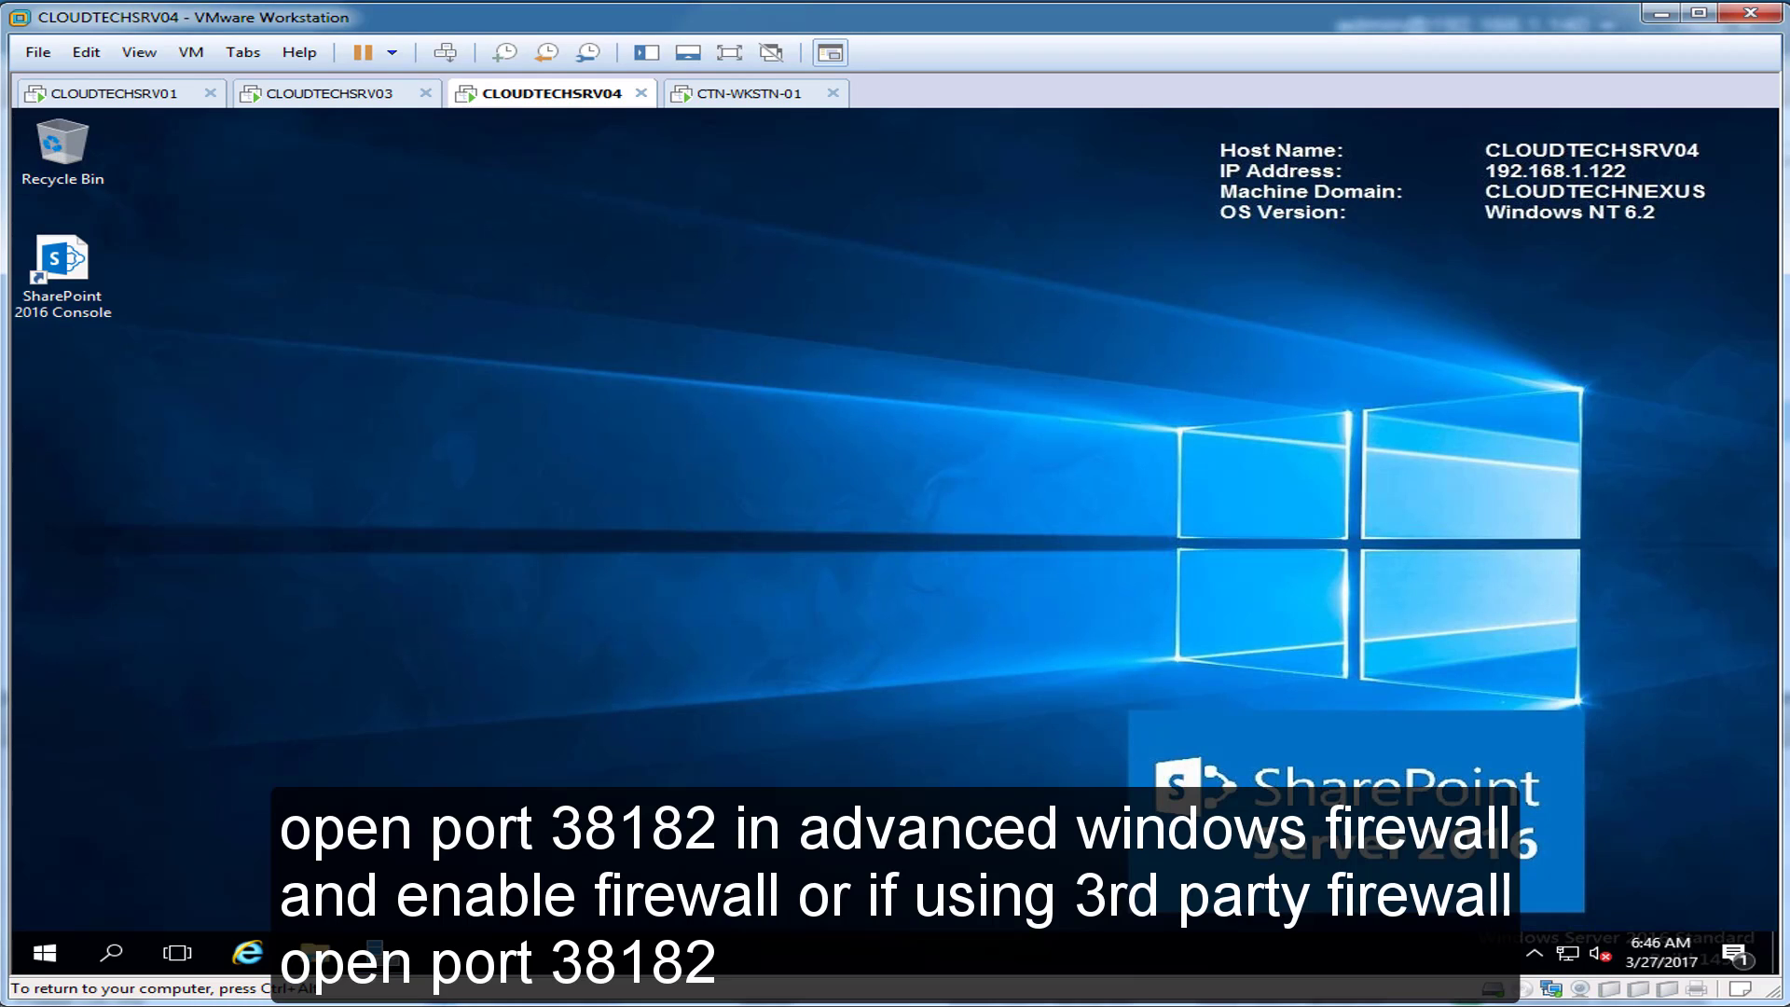
{"action": "double_click", "coordinate": [62, 271]}
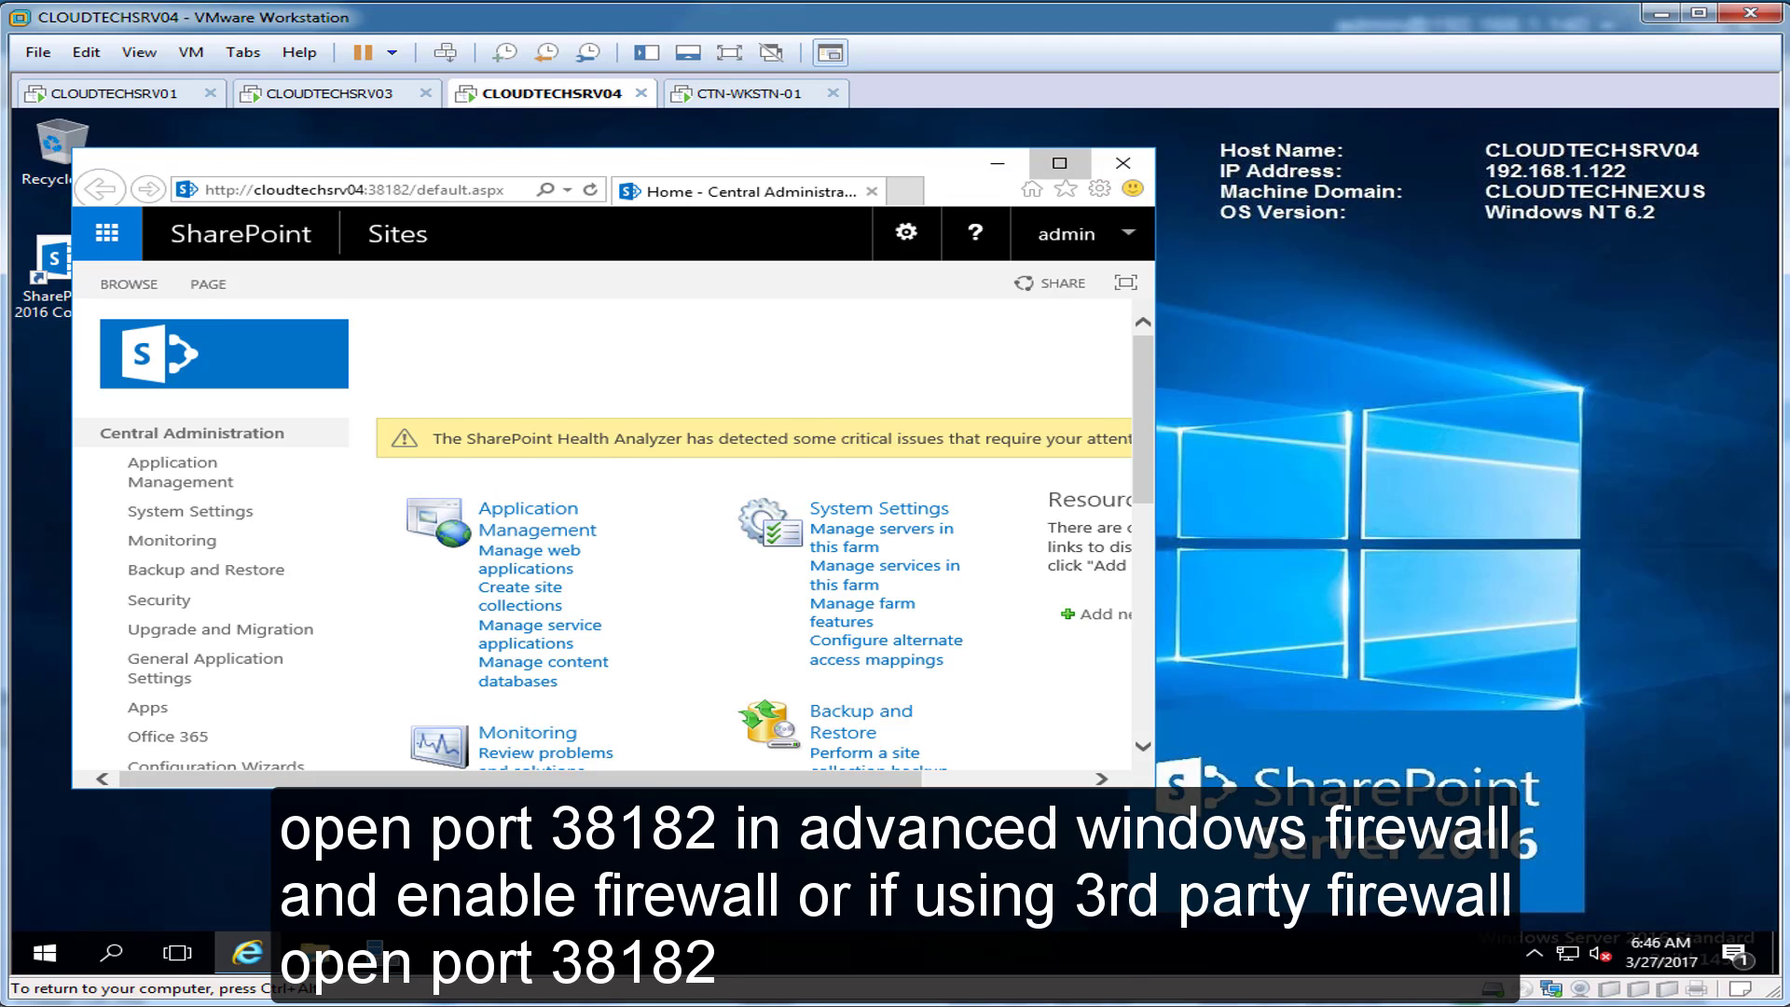
{"action": "left_click", "coordinate": [1059, 163]}
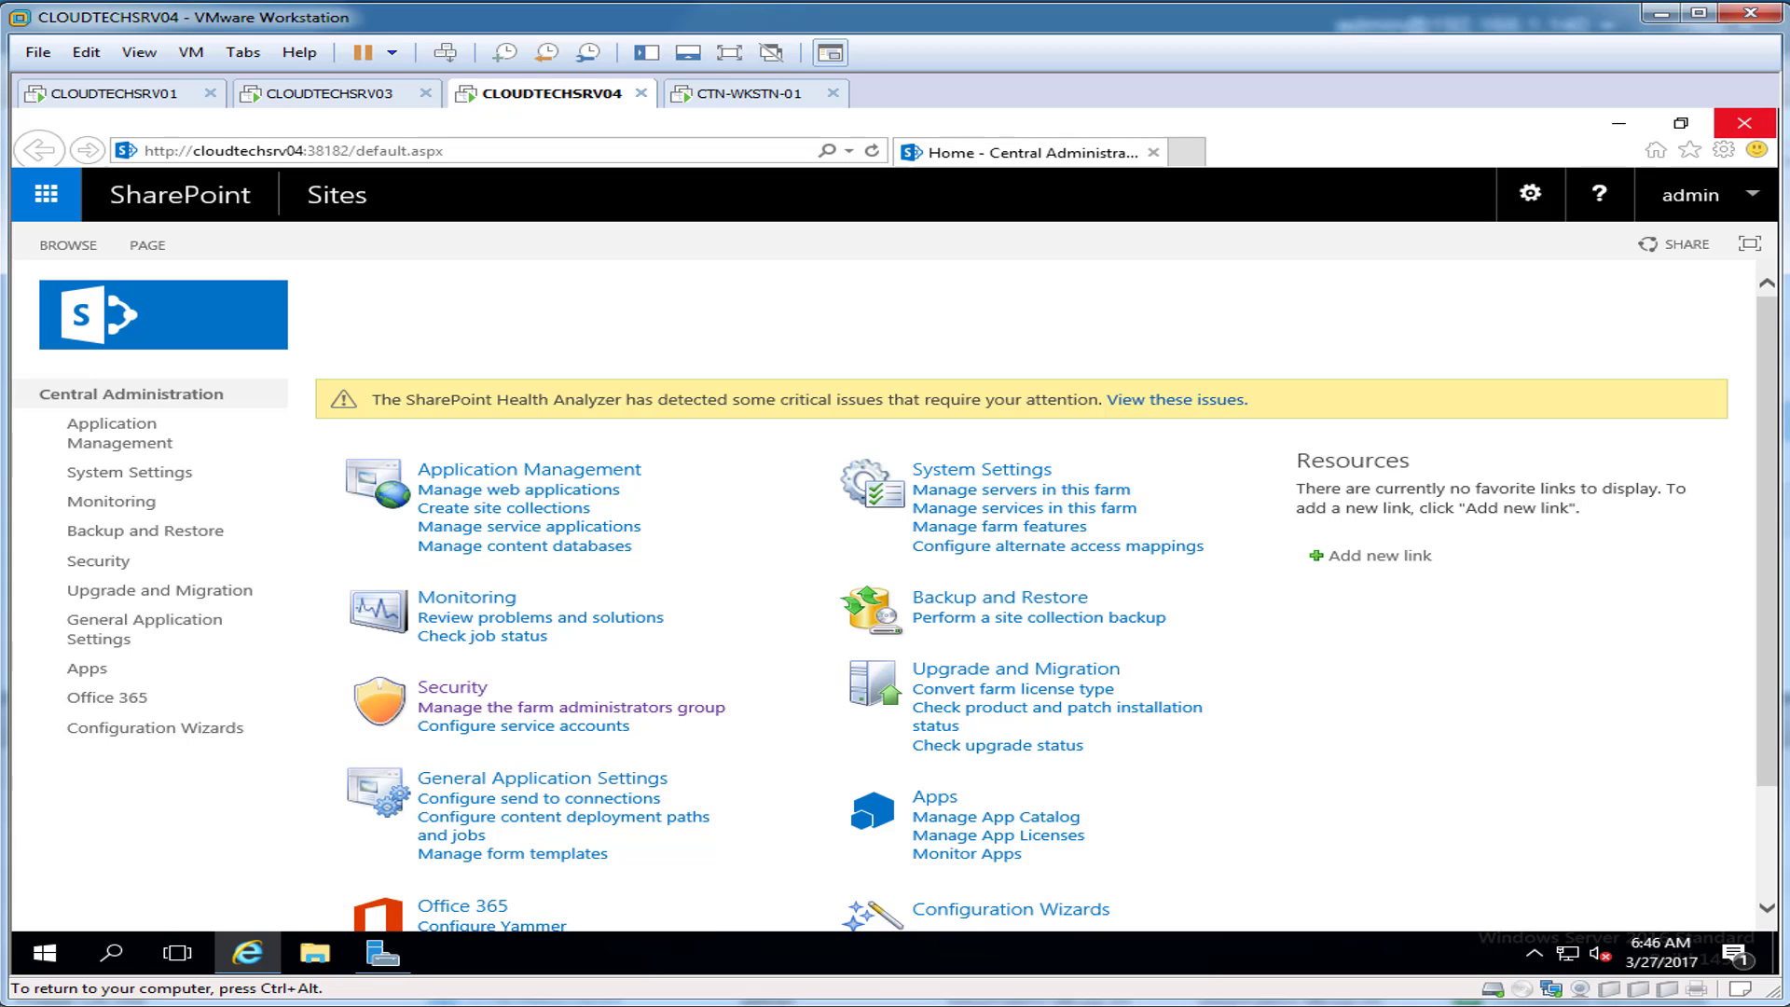
{"action": "left_click", "coordinate": [1744, 123]}
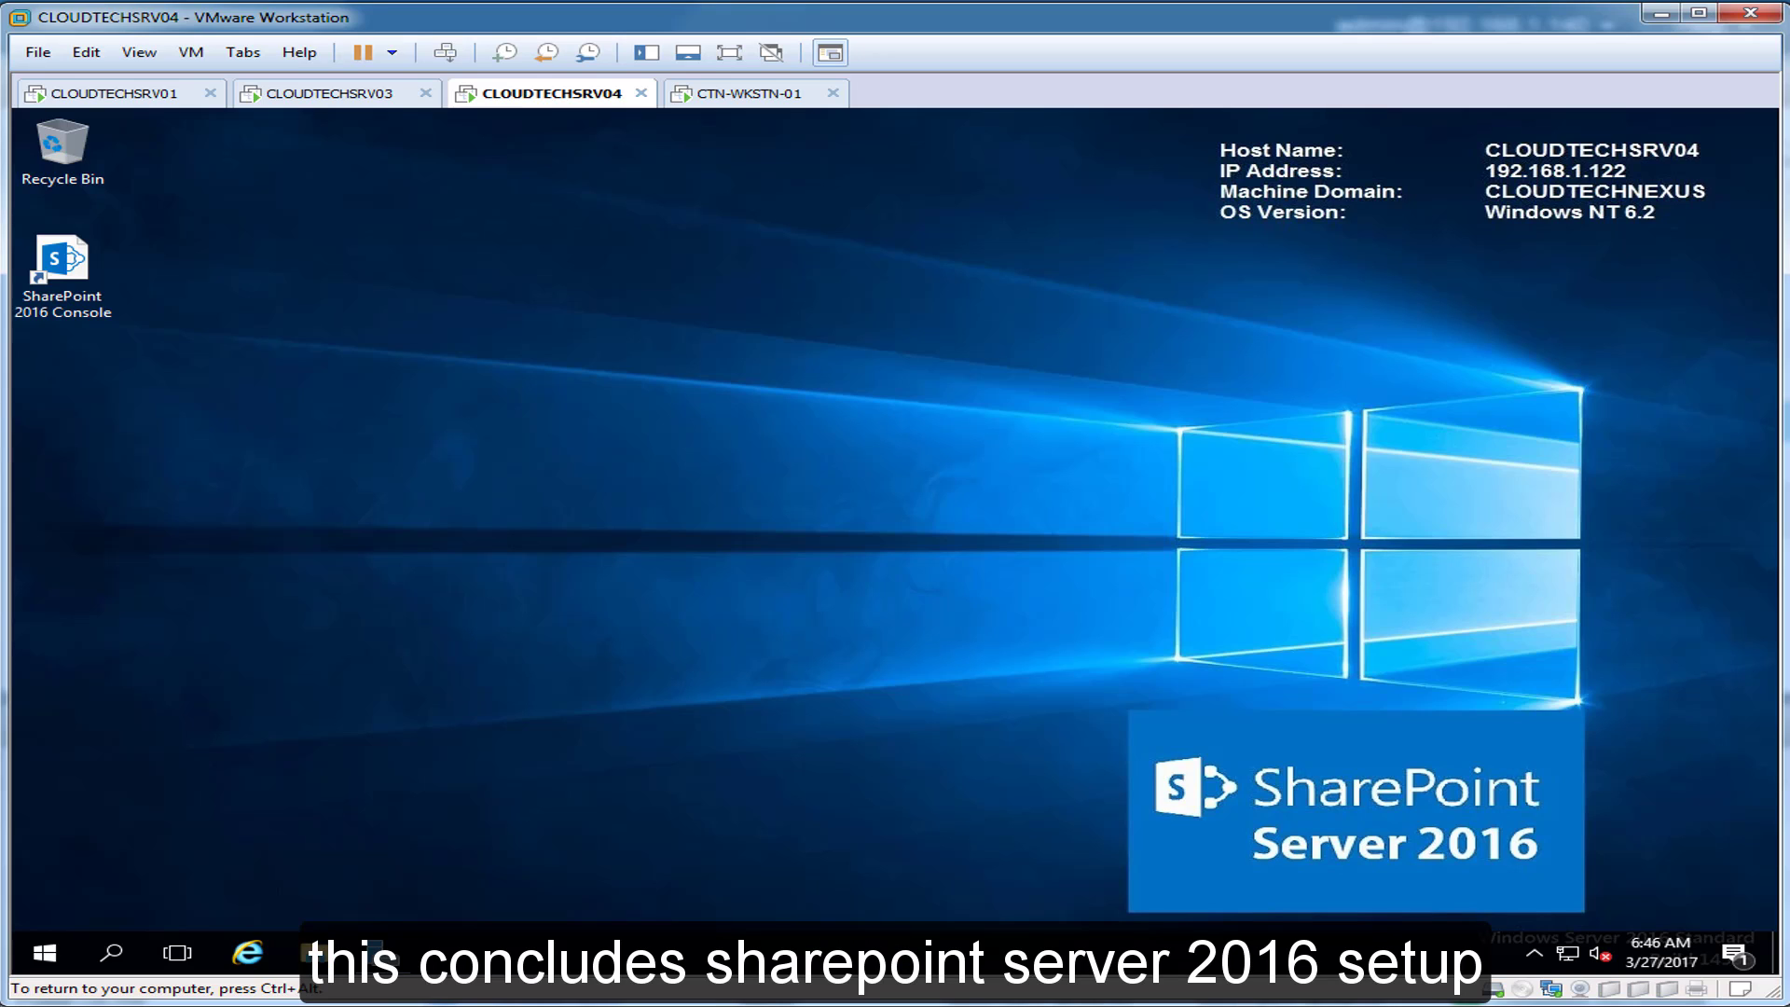
{"action": "key", "text": "ctrl+alt"}
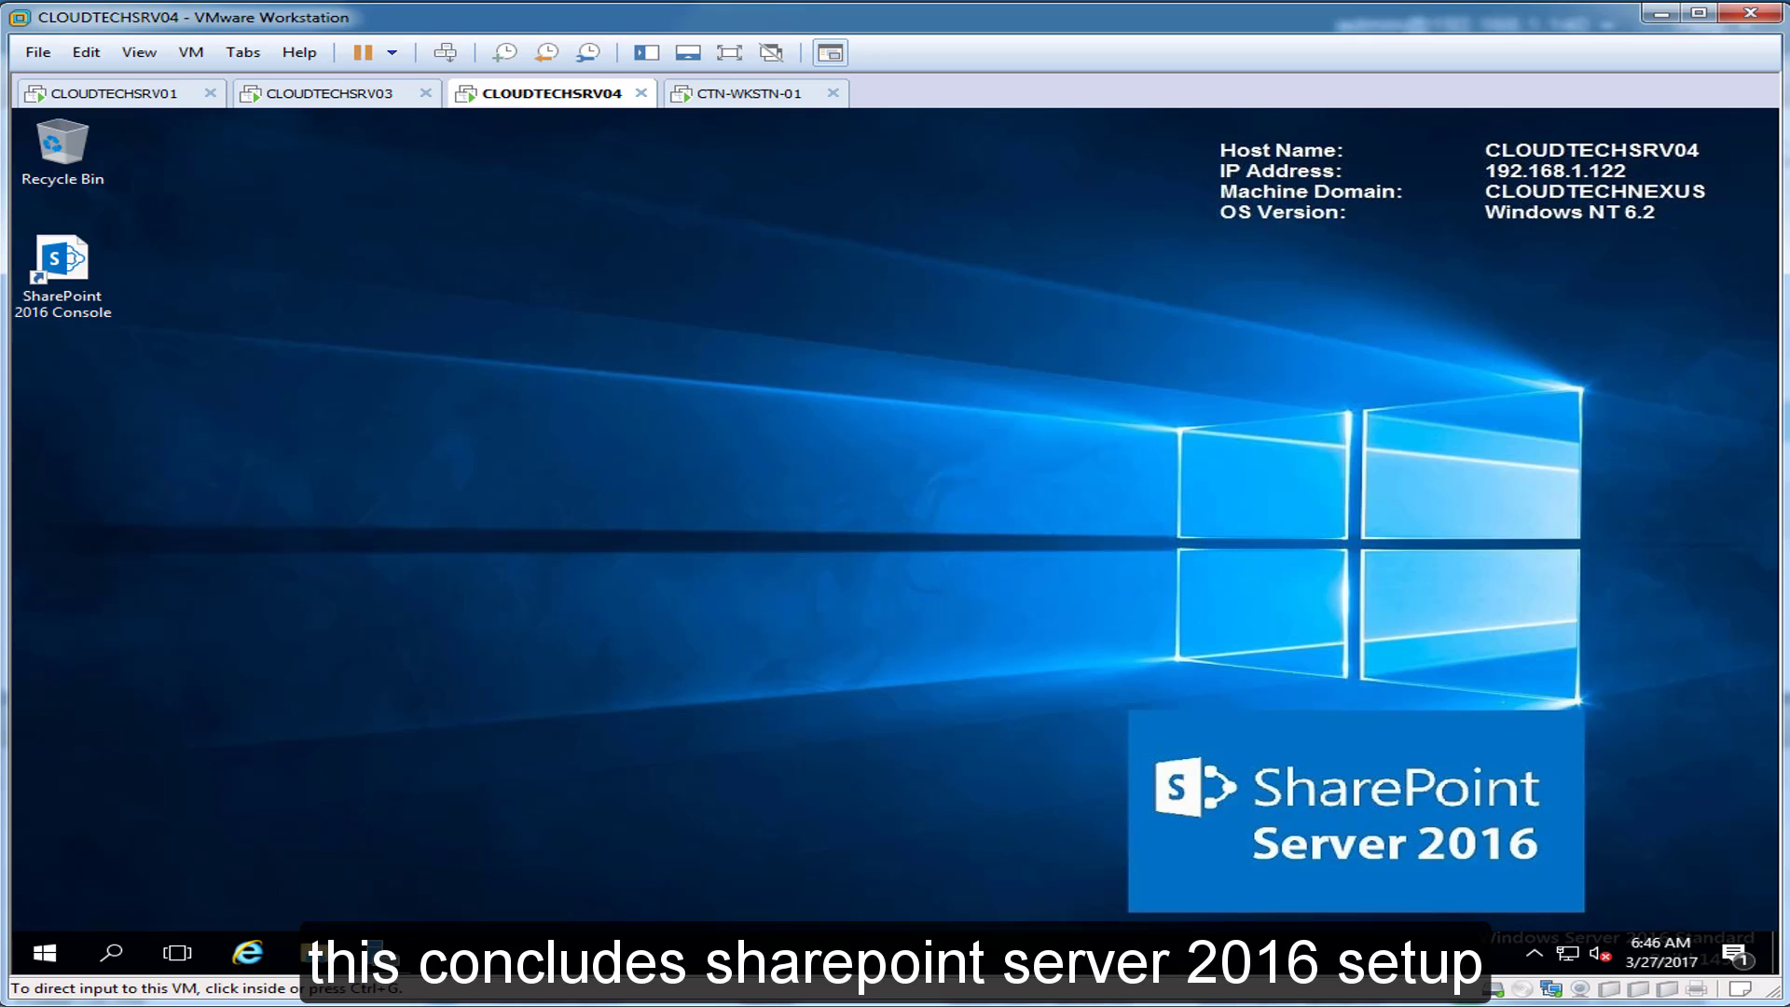